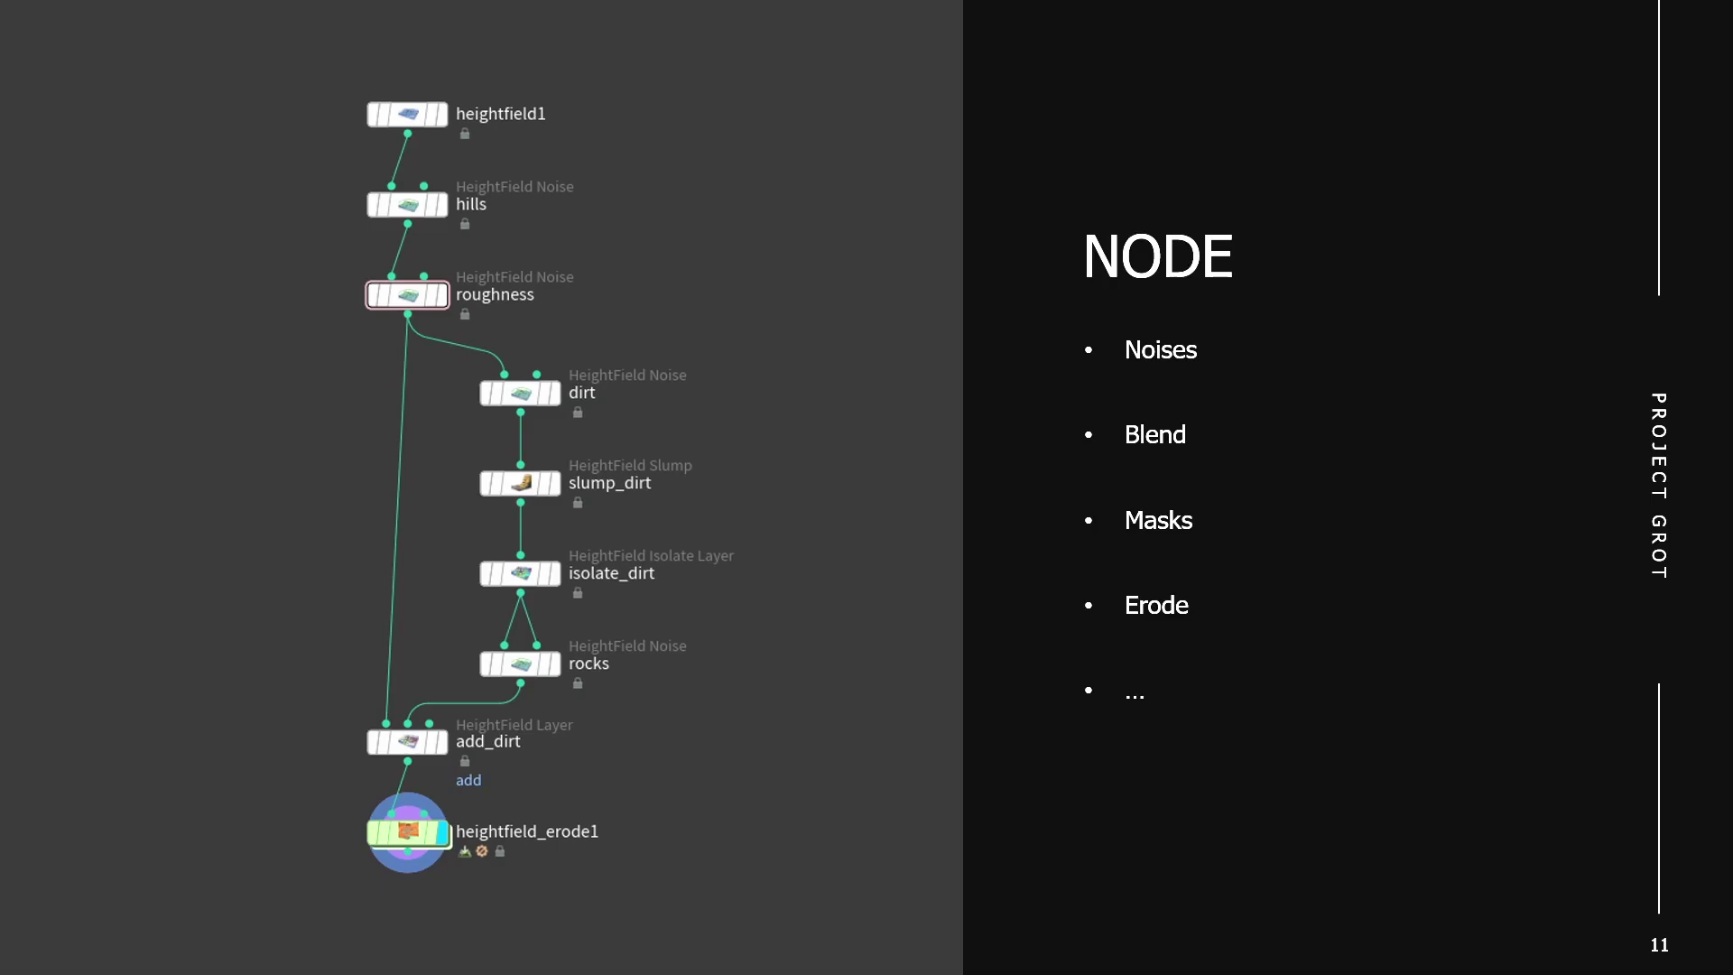
{"action": "key", "text": "Right"}
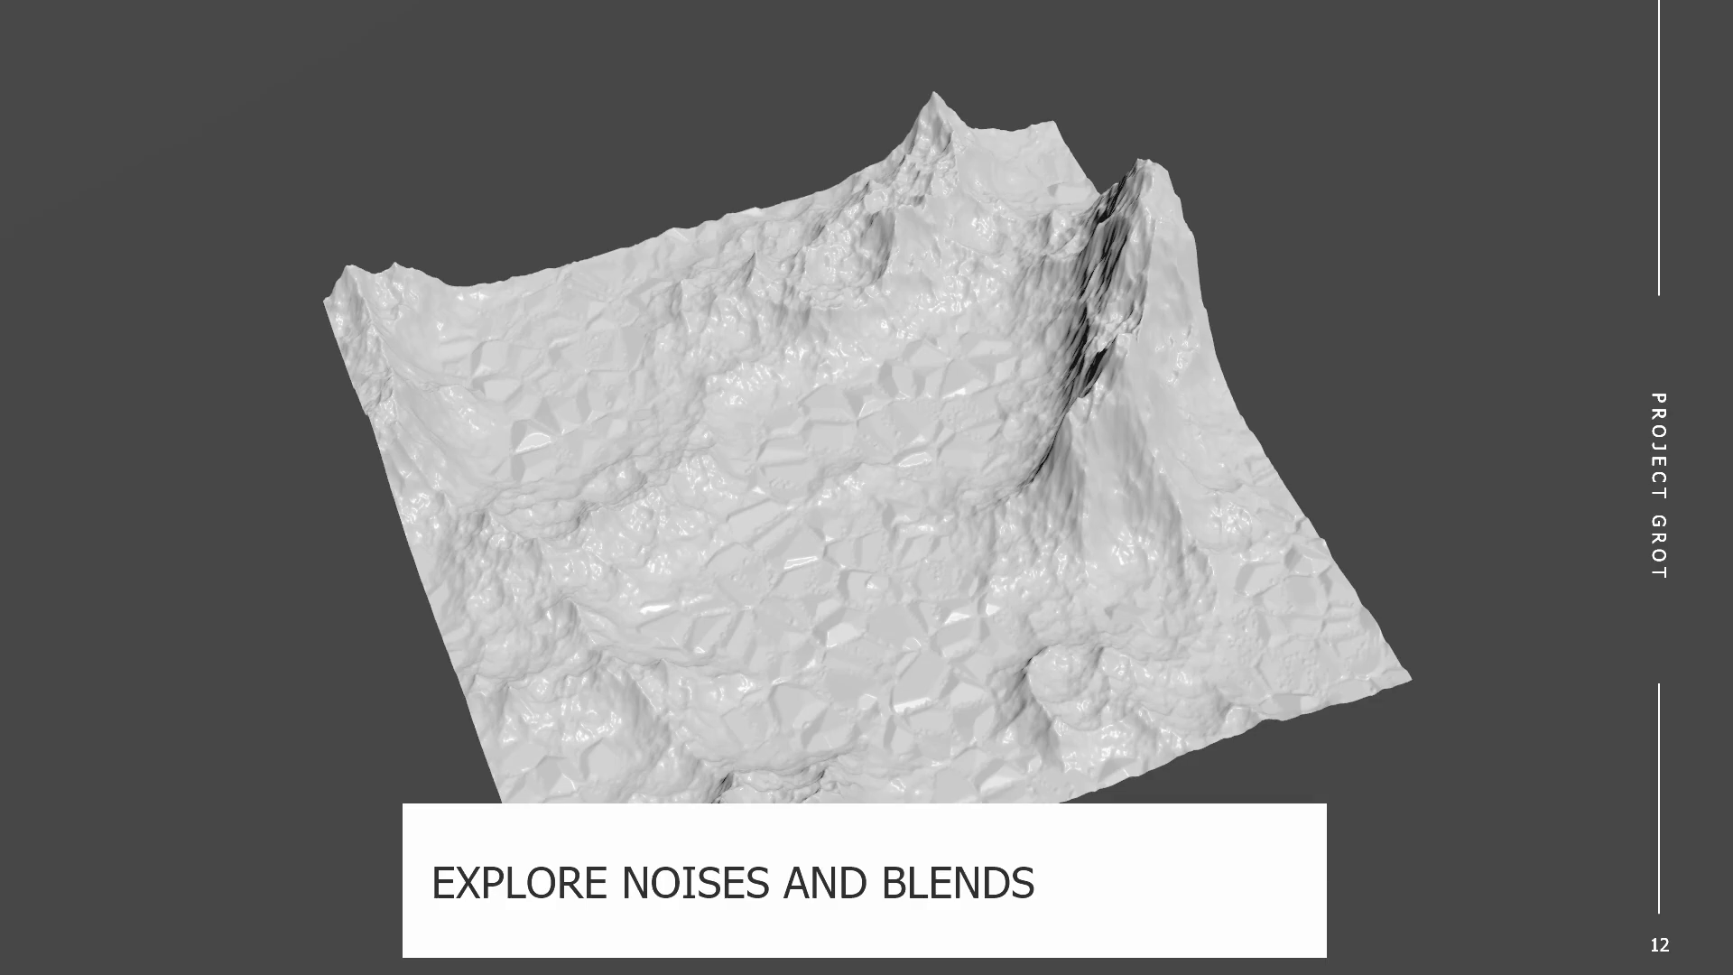
{"action": "key", "text": "Right"}
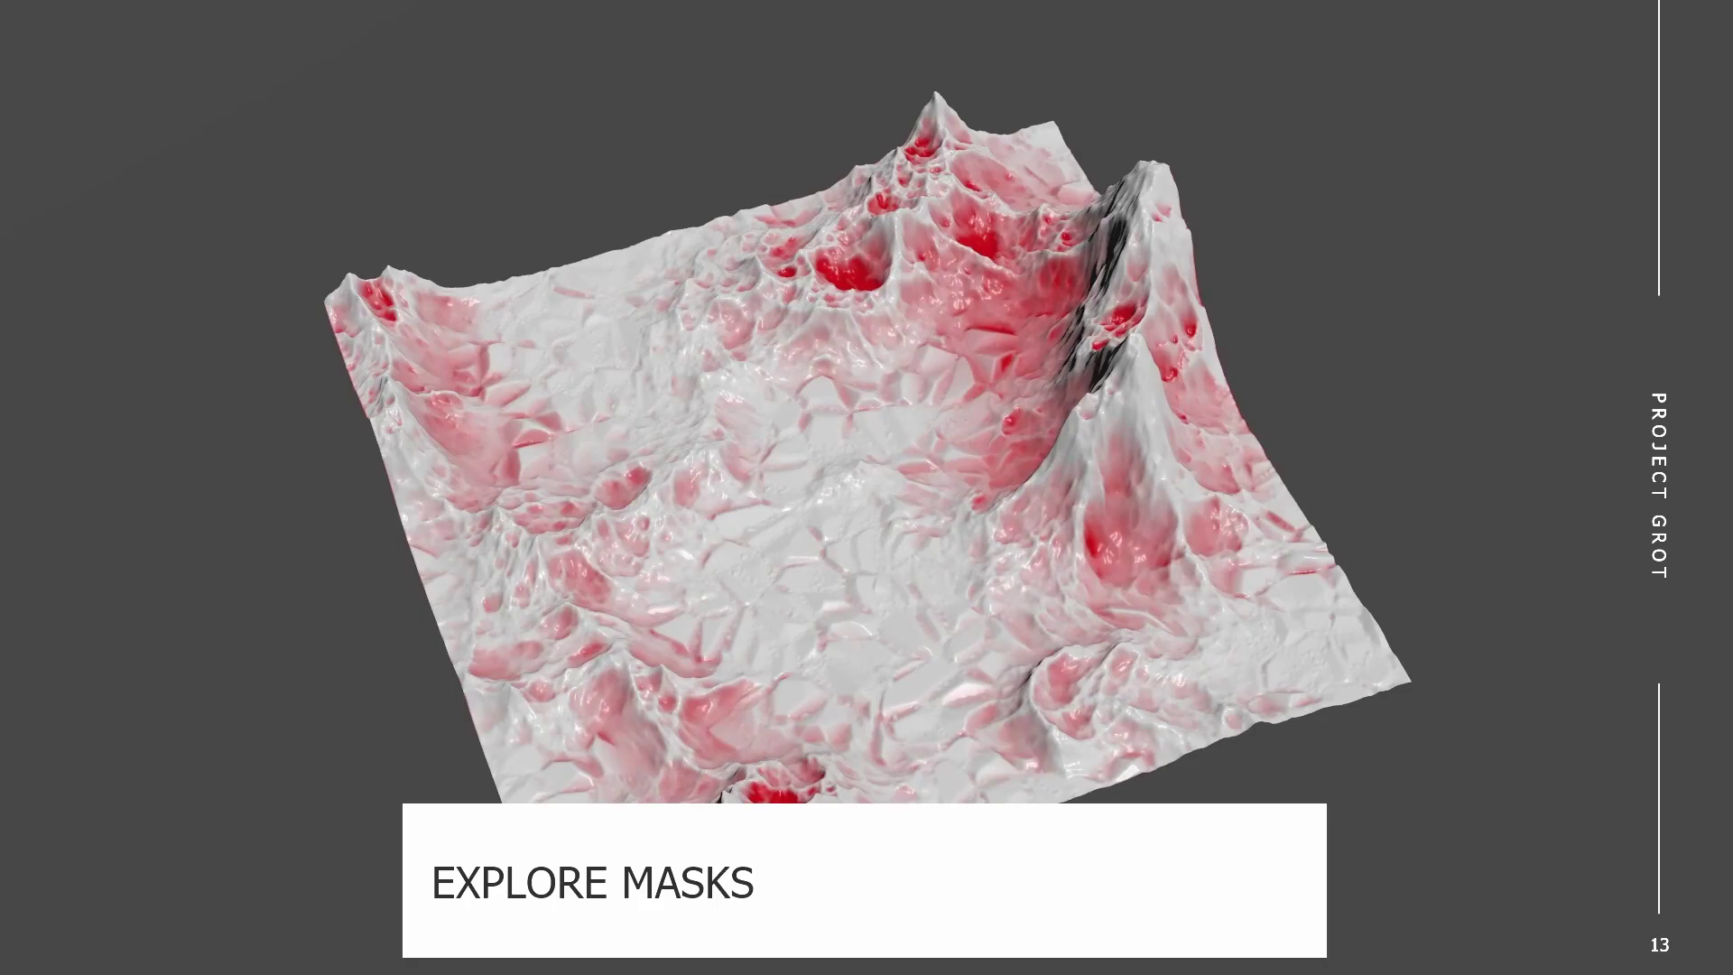
{"action": "key", "text": "Right"}
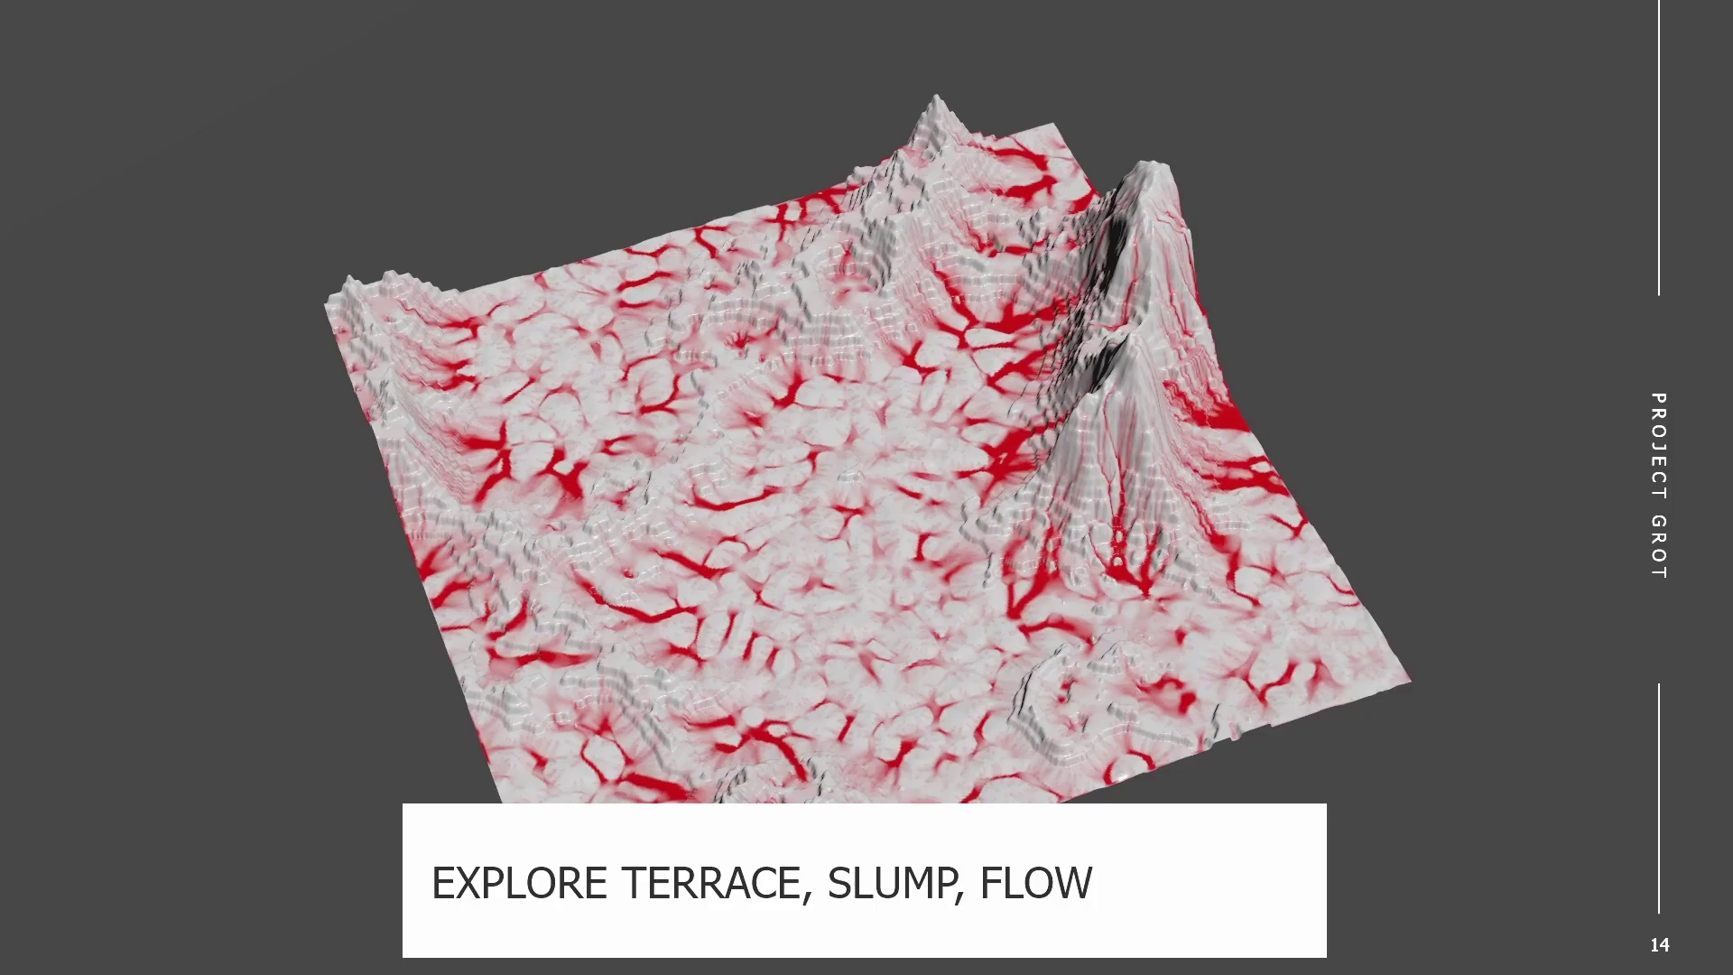
{"action": "key", "text": "Right"}
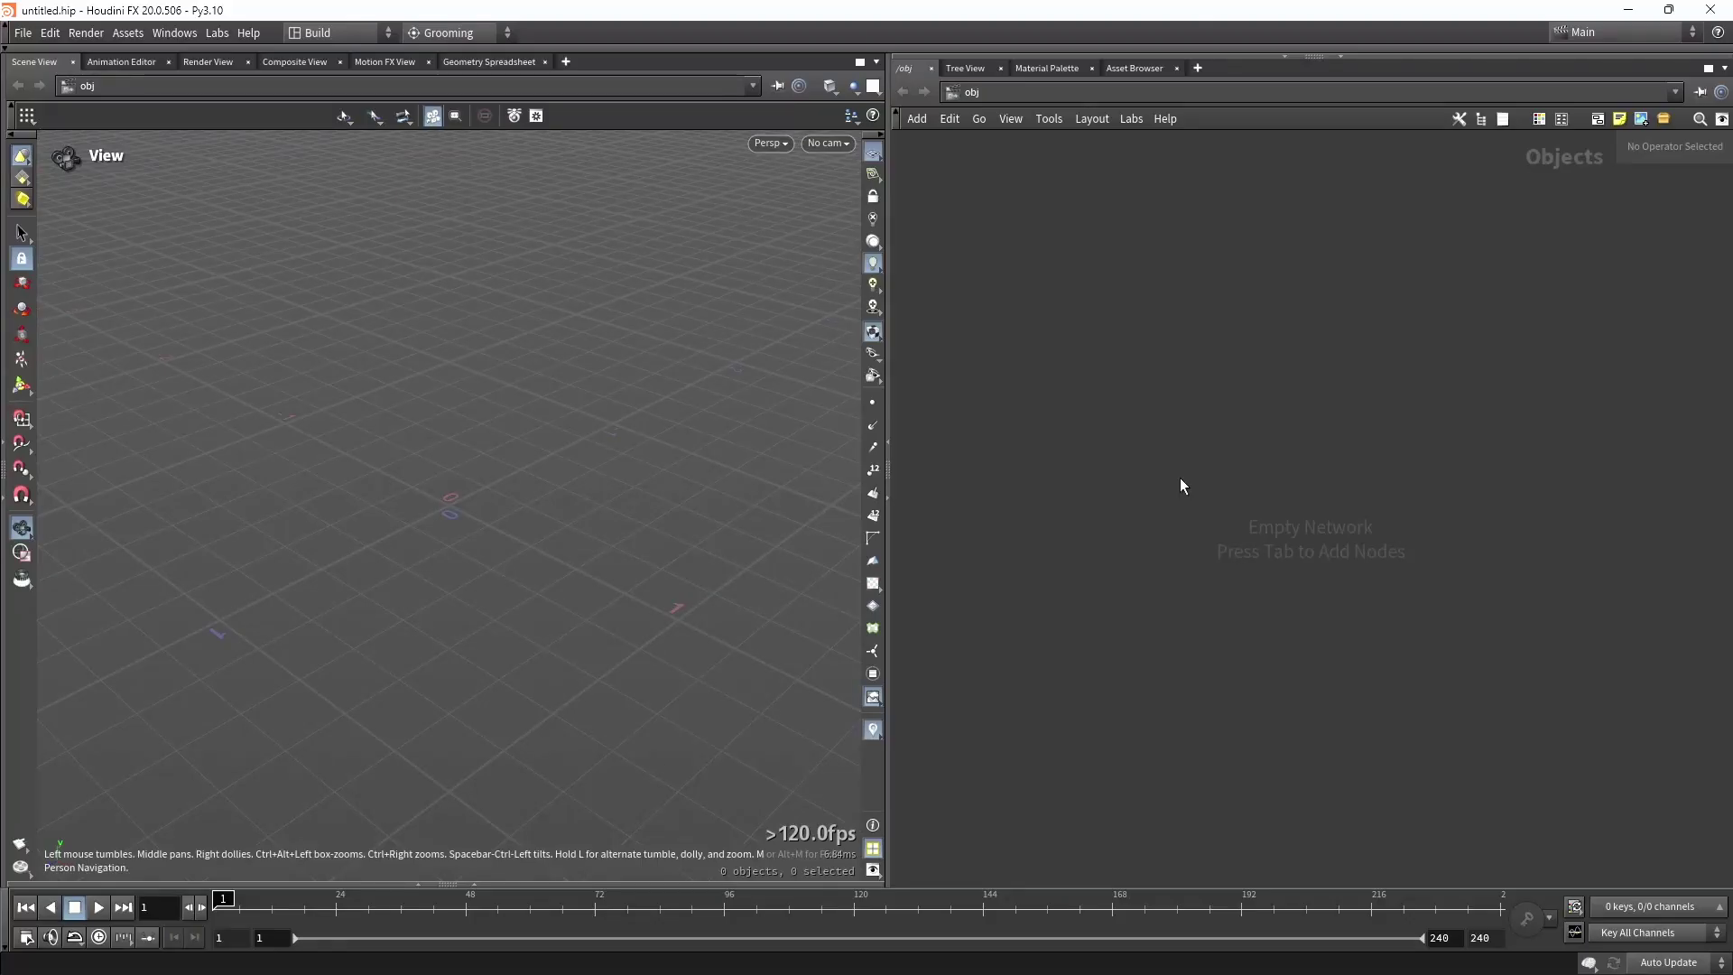
Add a HeightField object to the empty object network and reposition its node.
{"action": "key", "text": "Tab"}
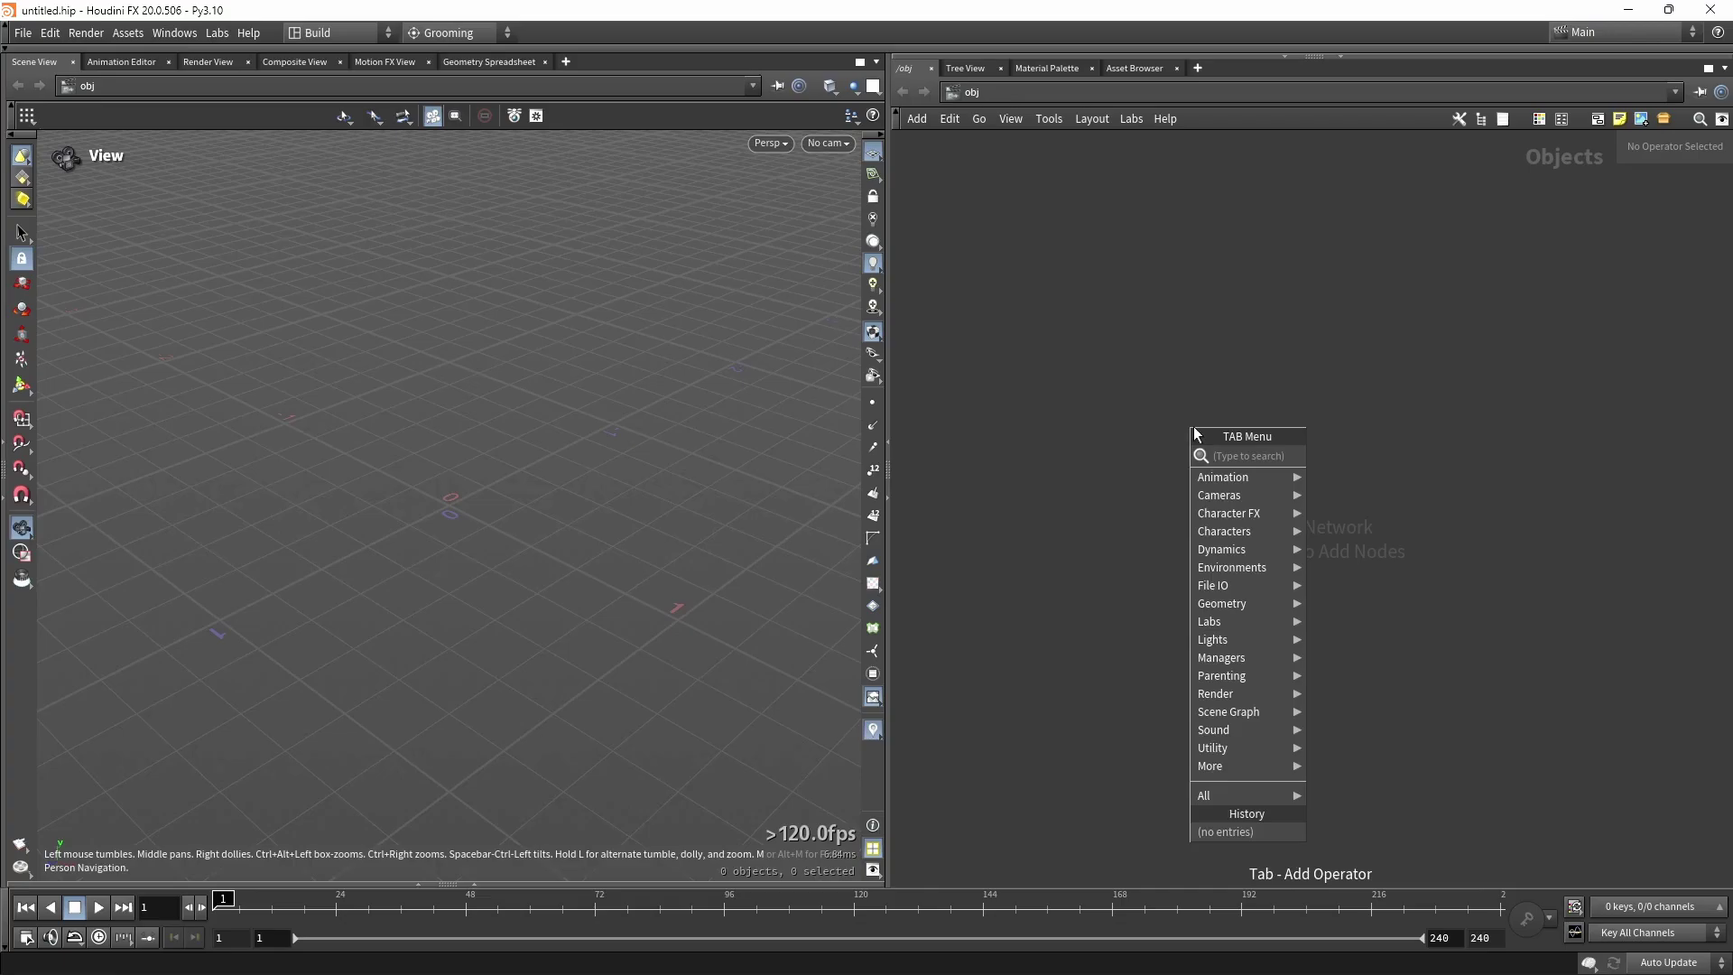
{"action": "type", "text": "he"}
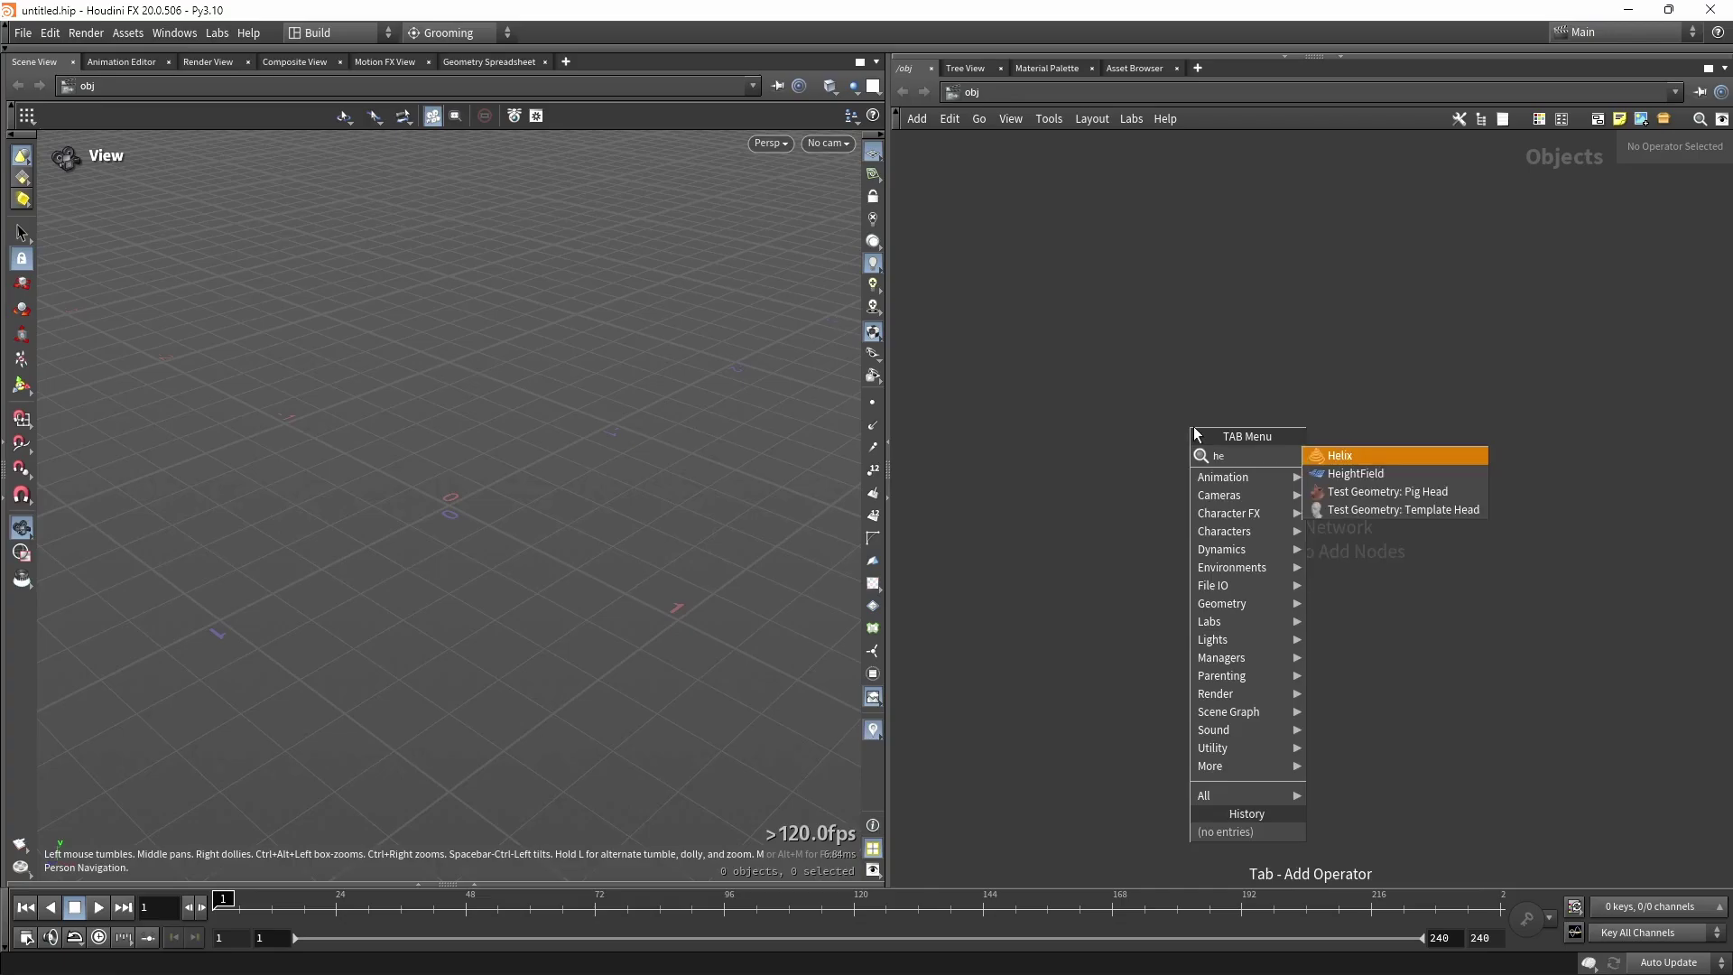
{"action": "key", "text": "Return"}
{"action": "left_click", "coordinate": [1197, 434]}
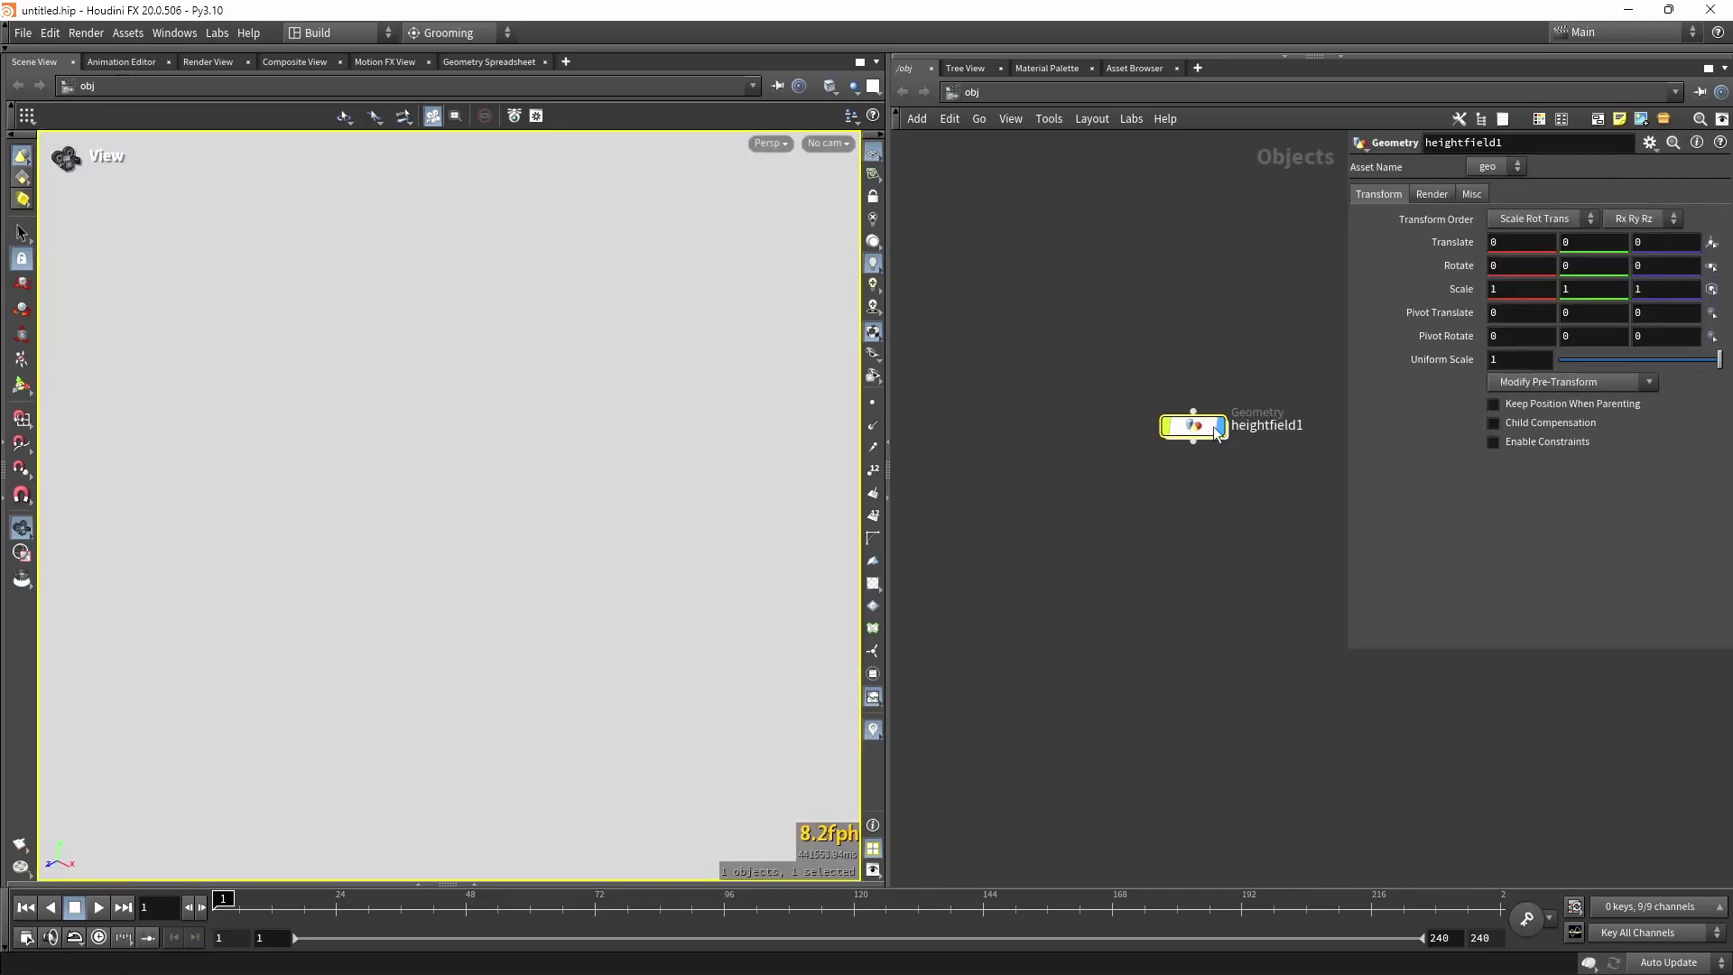
{"action": "left_click_drag", "start_coordinate": [1193, 428], "coordinate": [1156, 535]}
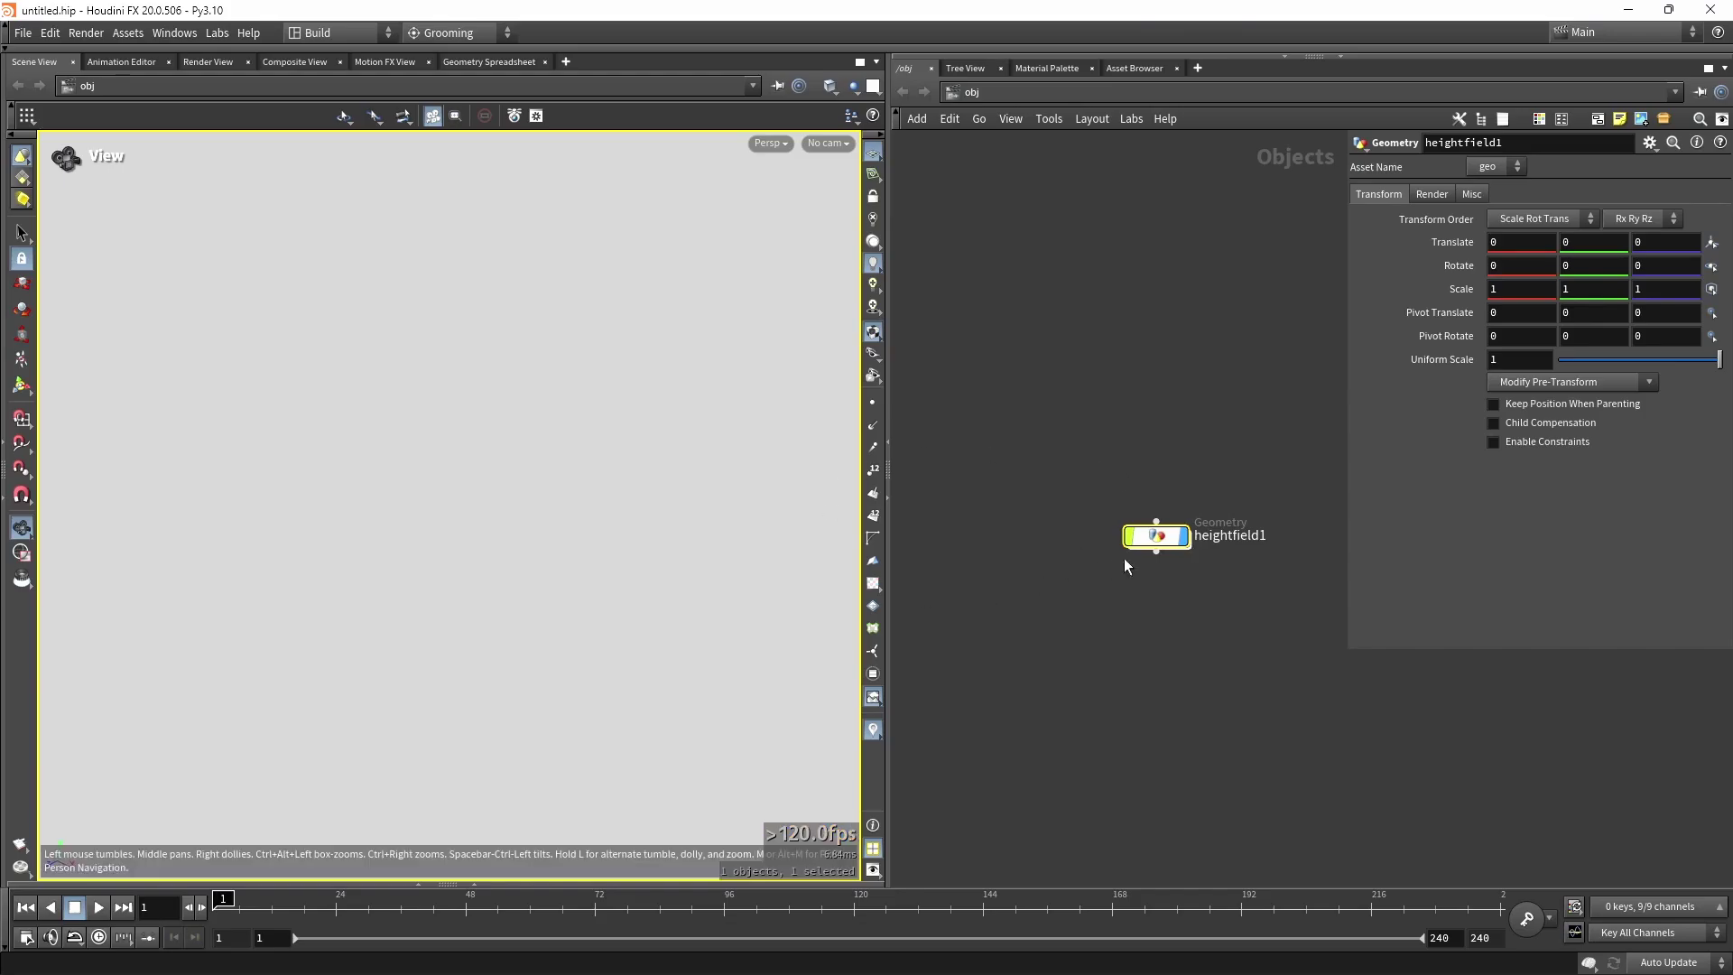
Enter the height field object's geometry network and move the HeightField node higher in the network.
{"action": "double_click", "coordinate": [1156, 536]}
{"action": "middle_click_drag", "start_coordinate": [1314, 554], "coordinate": [1101, 650]}
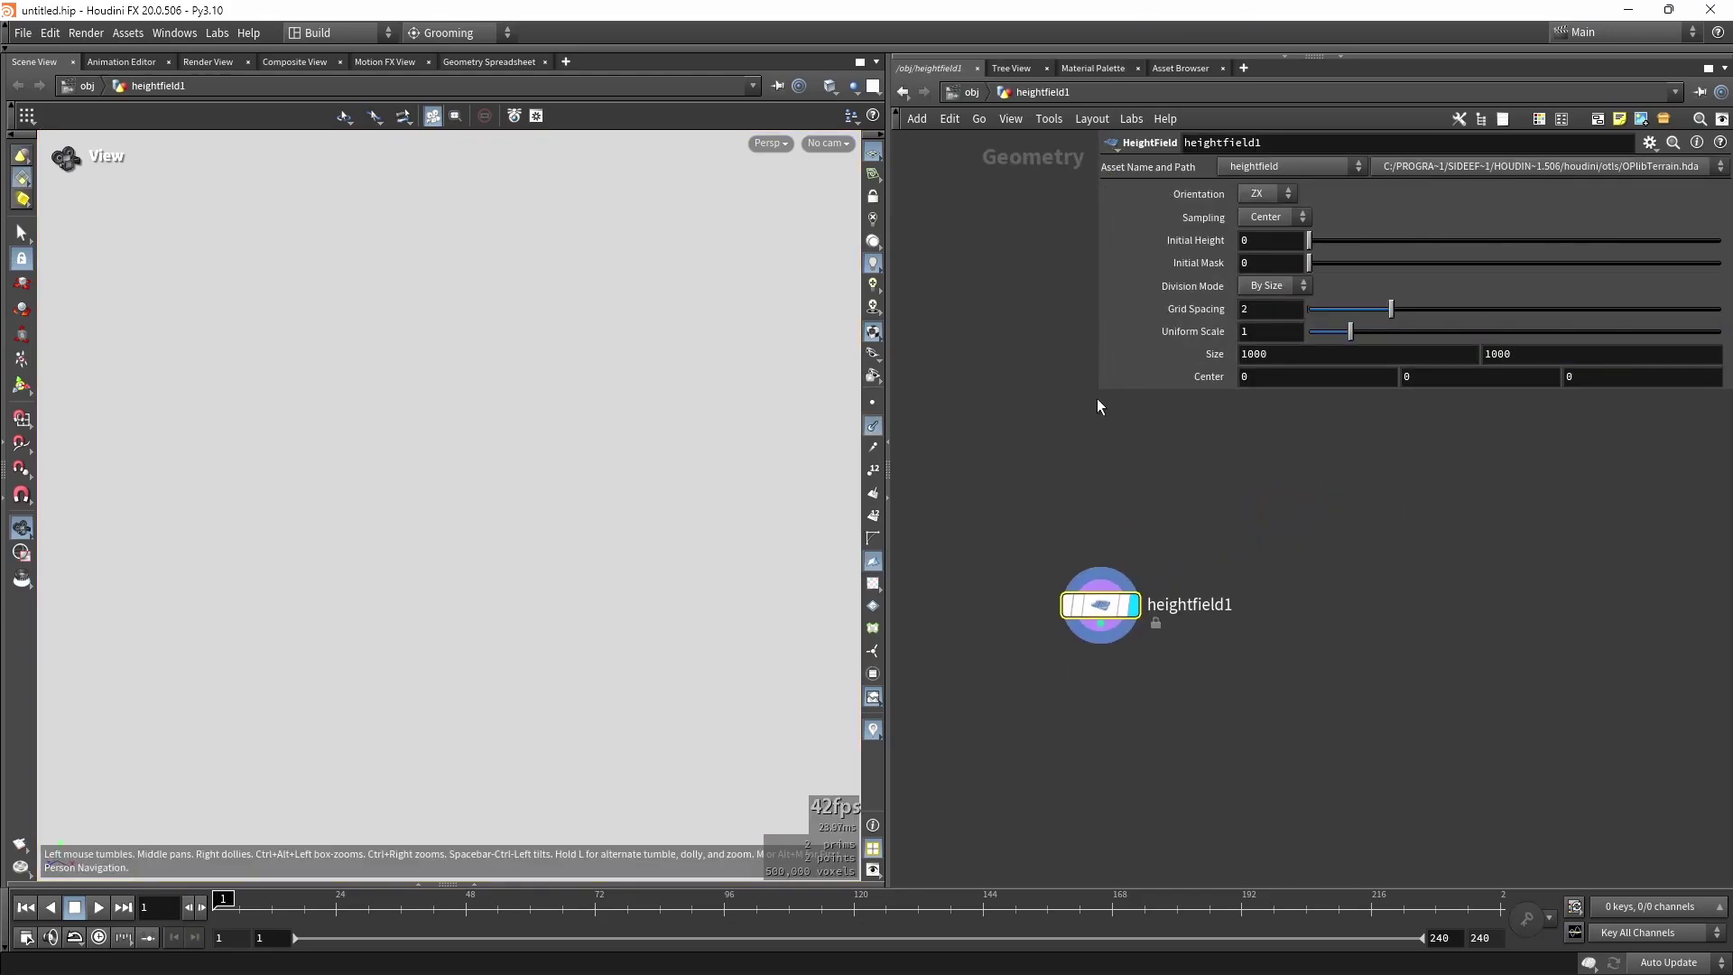
{"action": "left_click_drag", "start_coordinate": [1099, 402], "coordinate": [1413, 478]}
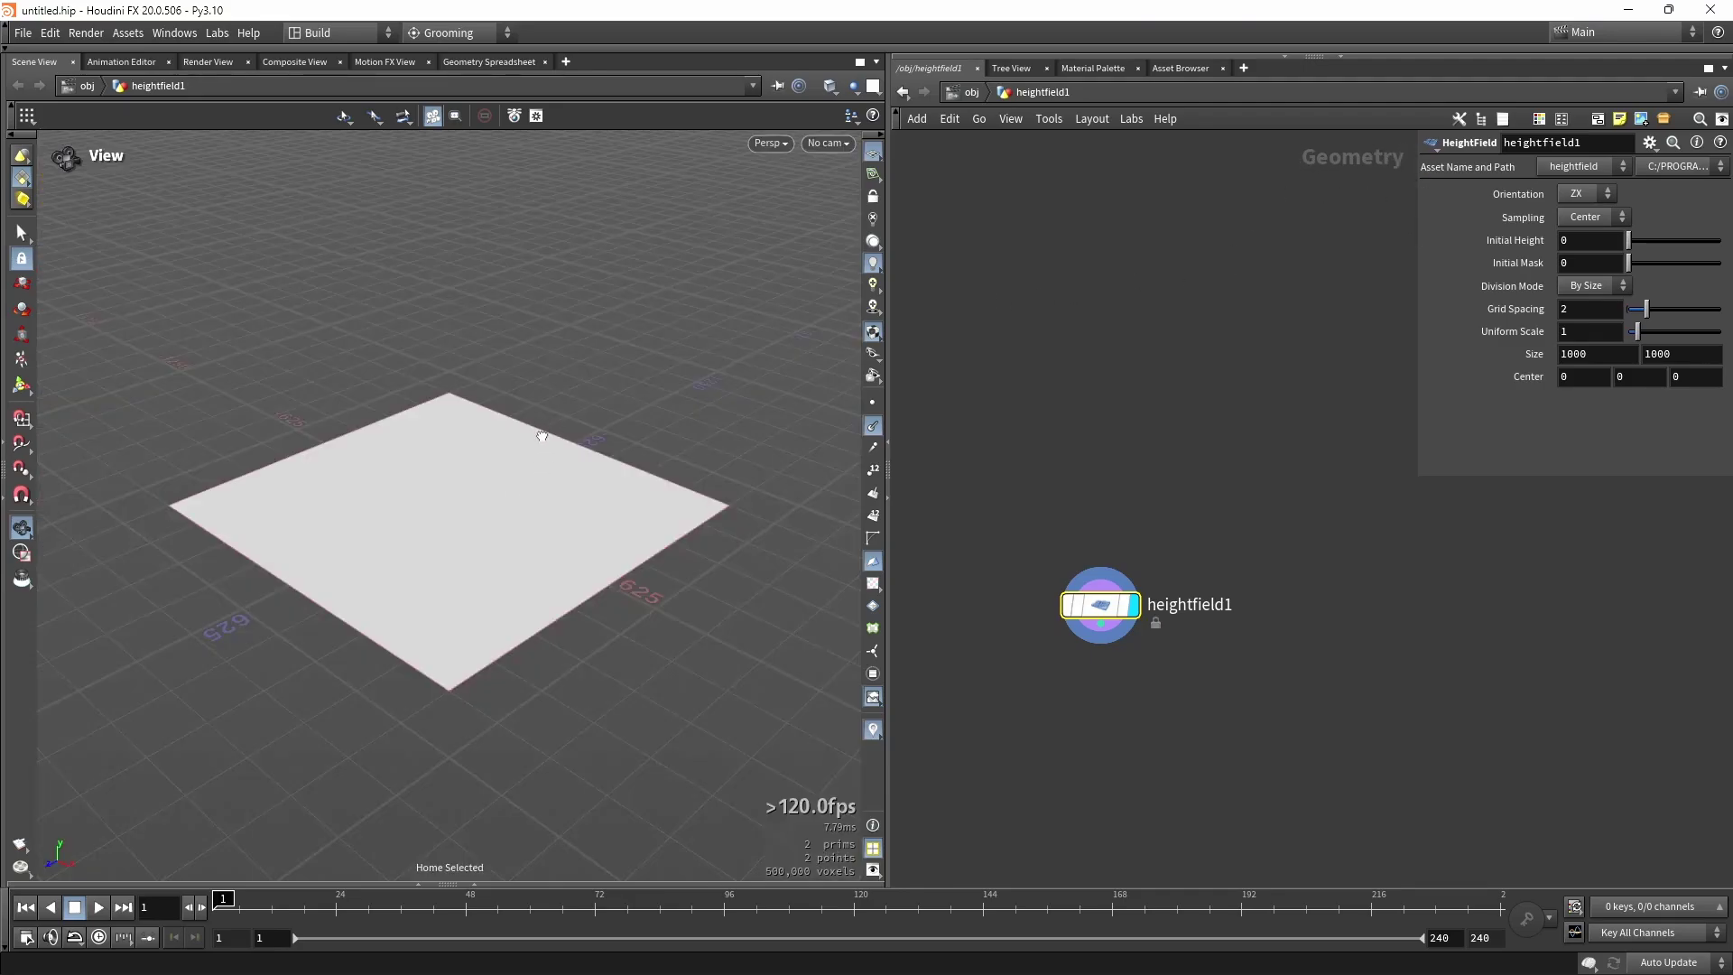
{"action": "left_click_drag", "start_coordinate": [492, 492], "coordinate": [633, 507]}
{"action": "key", "text": "g"}
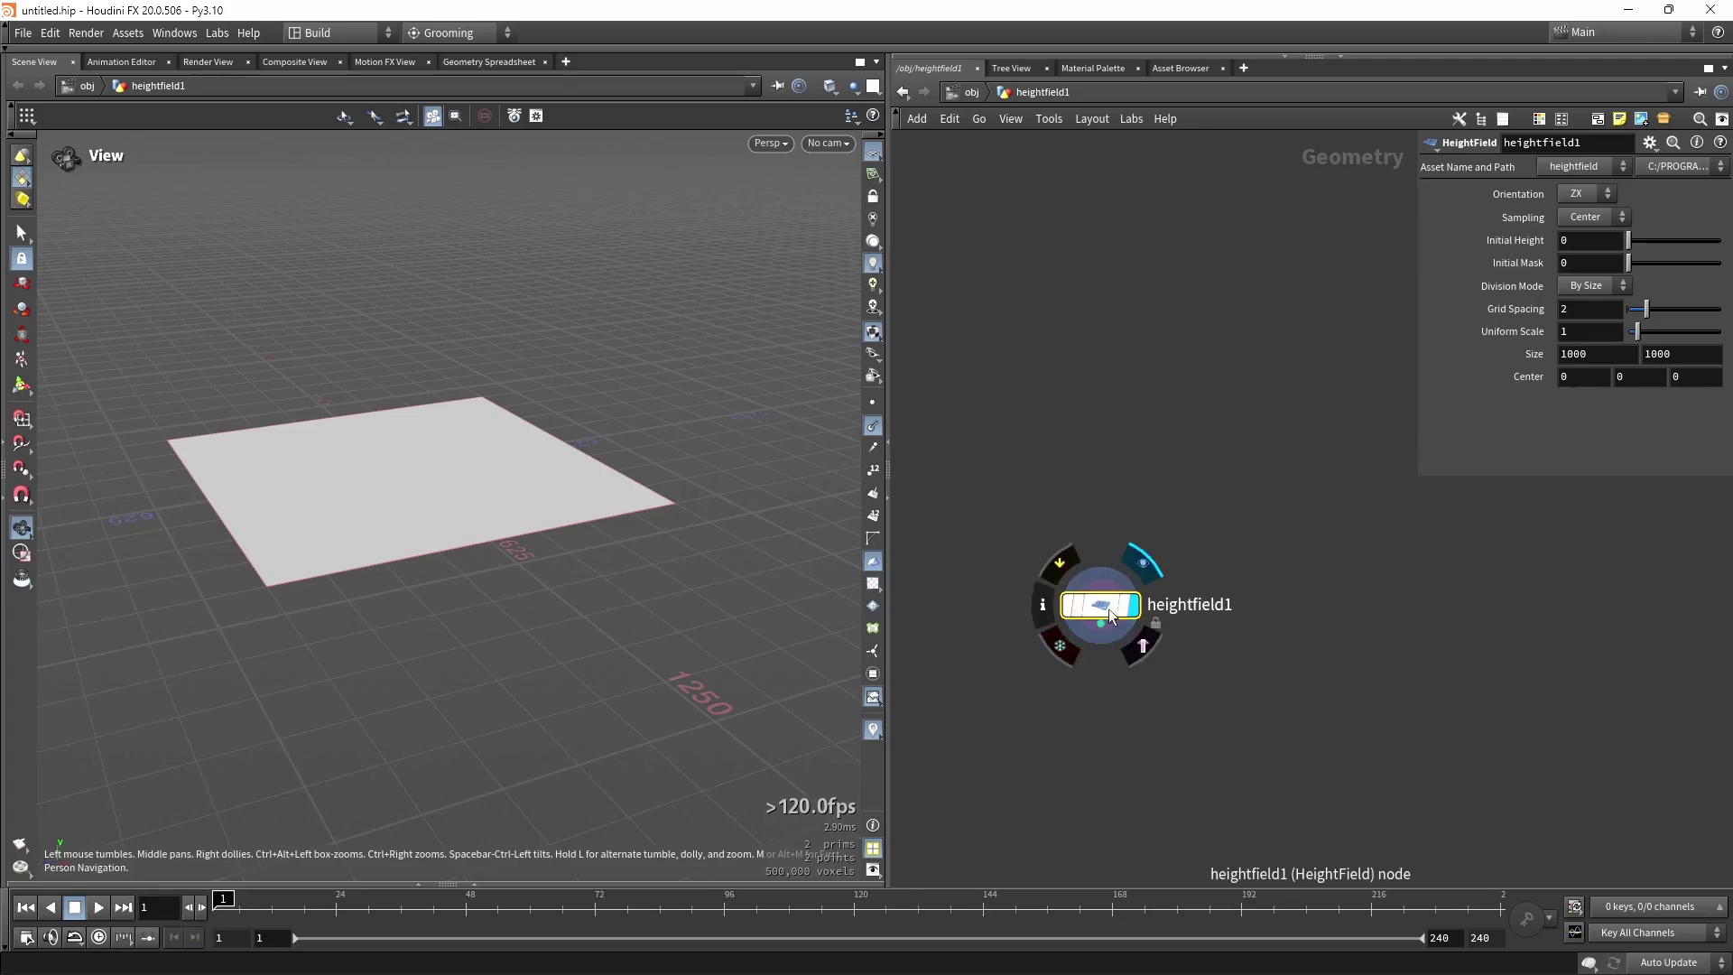
{"action": "left_click_drag", "start_coordinate": [1113, 613], "coordinate": [1152, 411]}
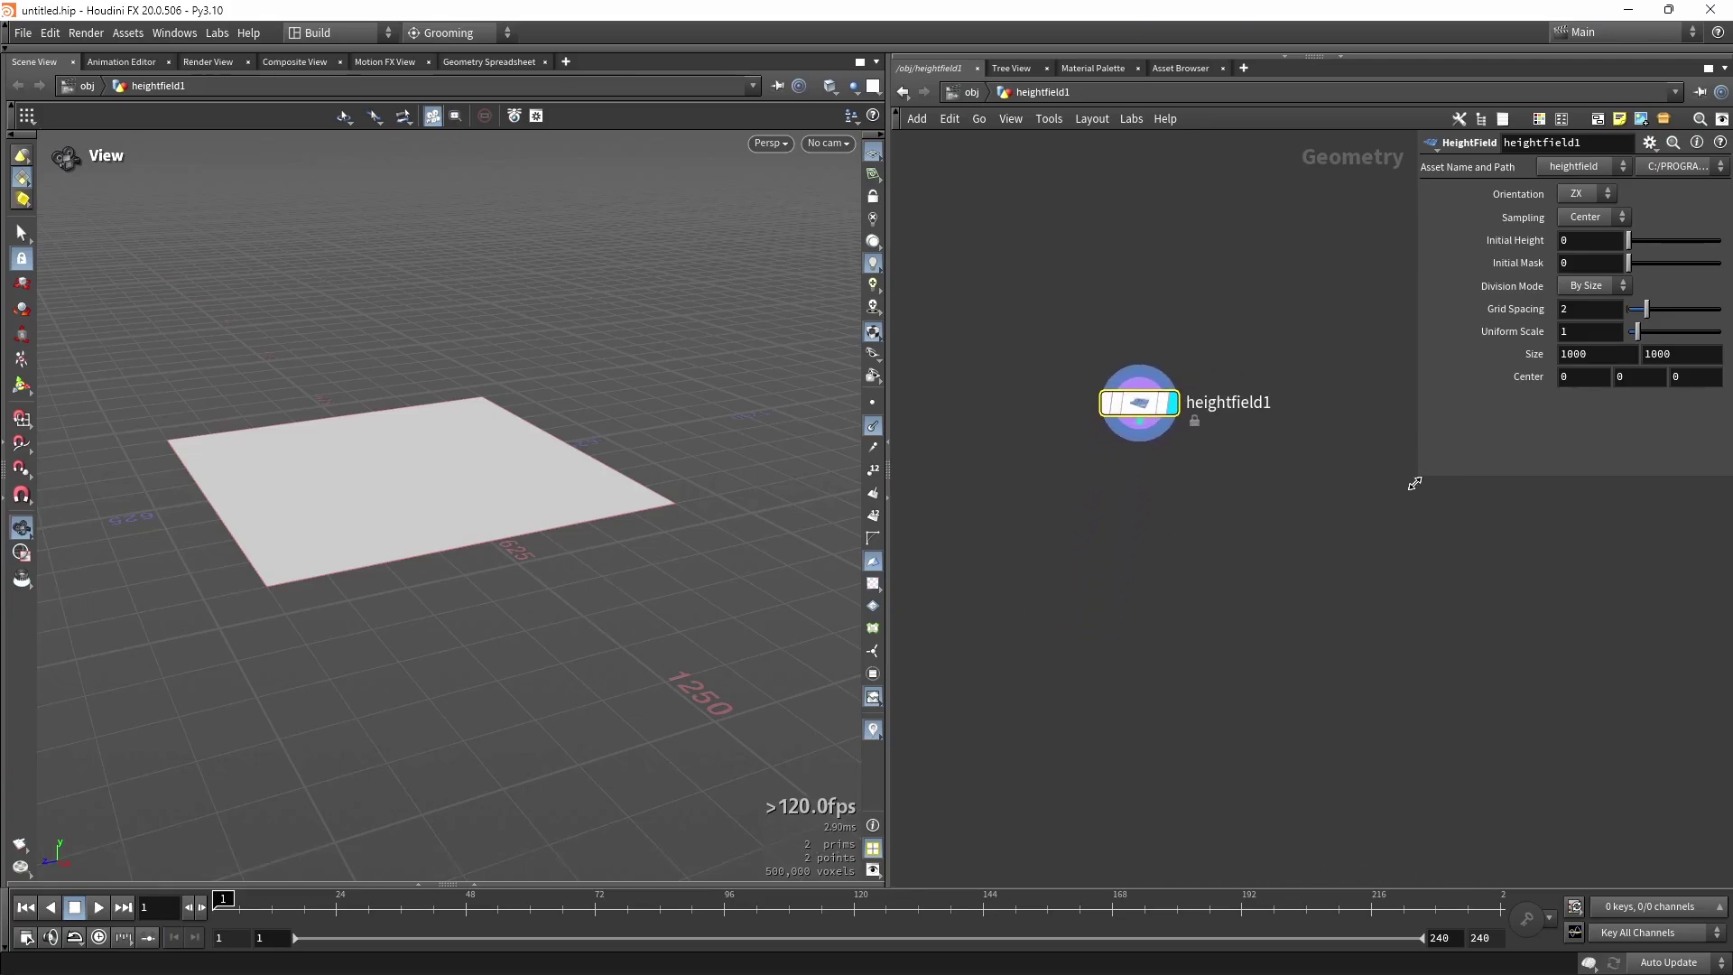
Examine the HeightField node's size and grid spacing parameters.
{"action": "left_click_drag", "start_coordinate": [1414, 480], "coordinate": [1264, 484]}
{"action": "double_click", "coordinate": [1425, 356]}
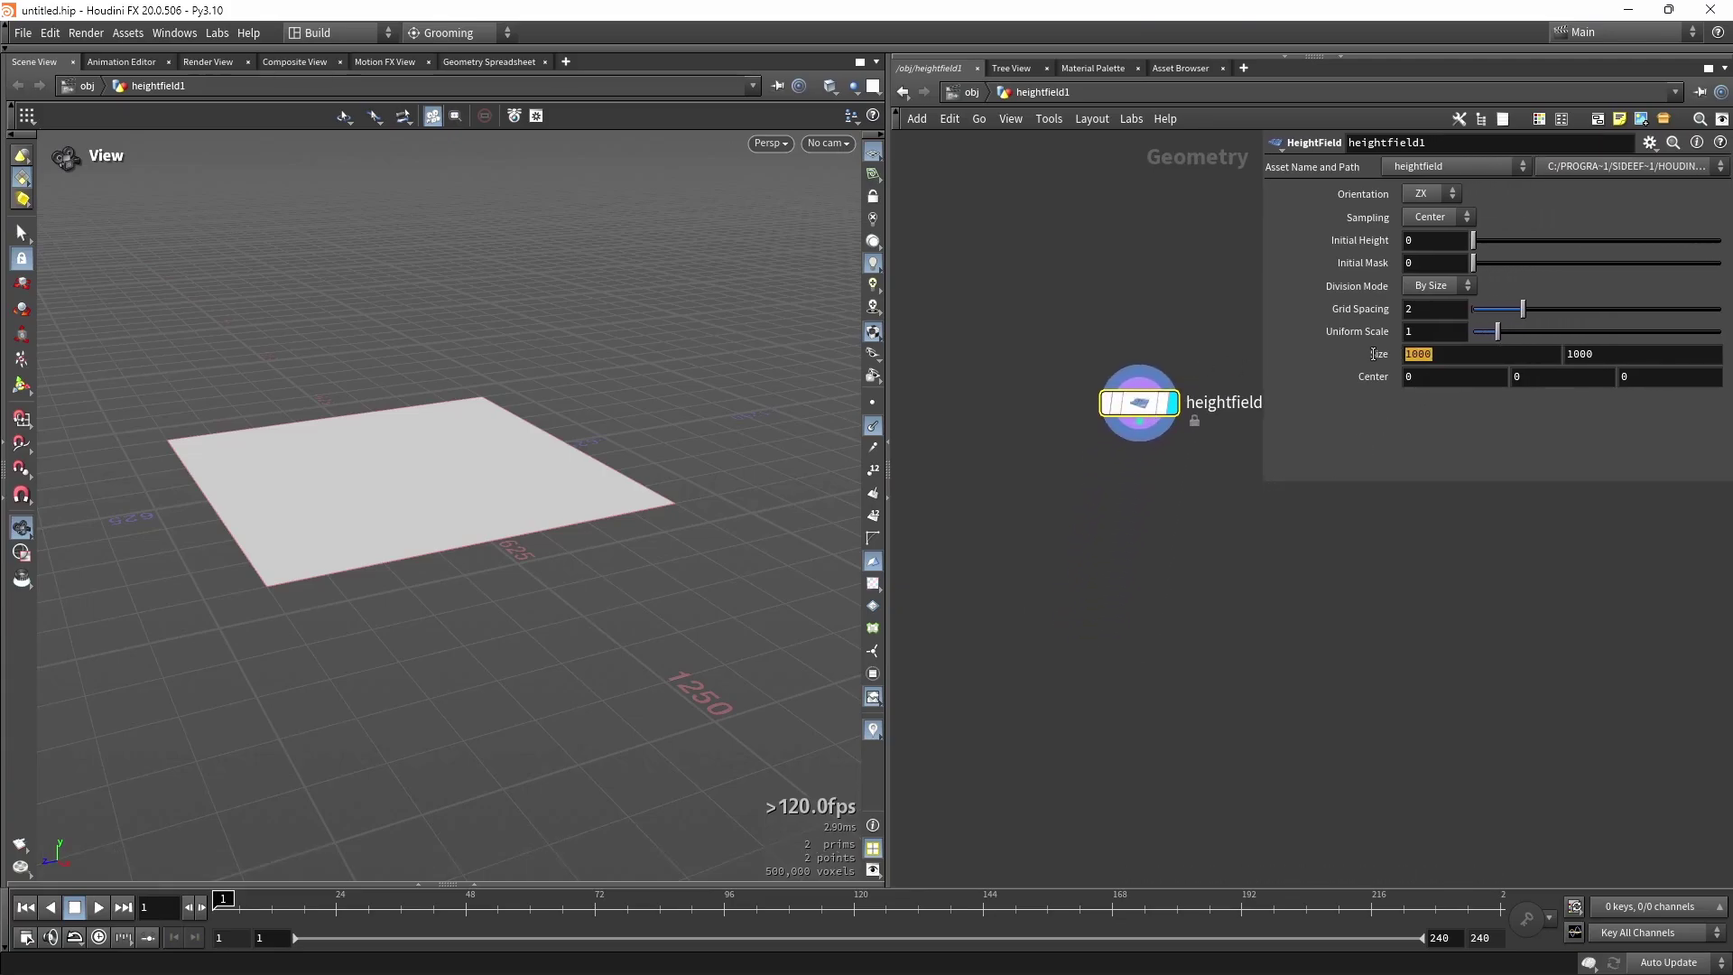
{"action": "double_click", "coordinate": [1600, 356]}
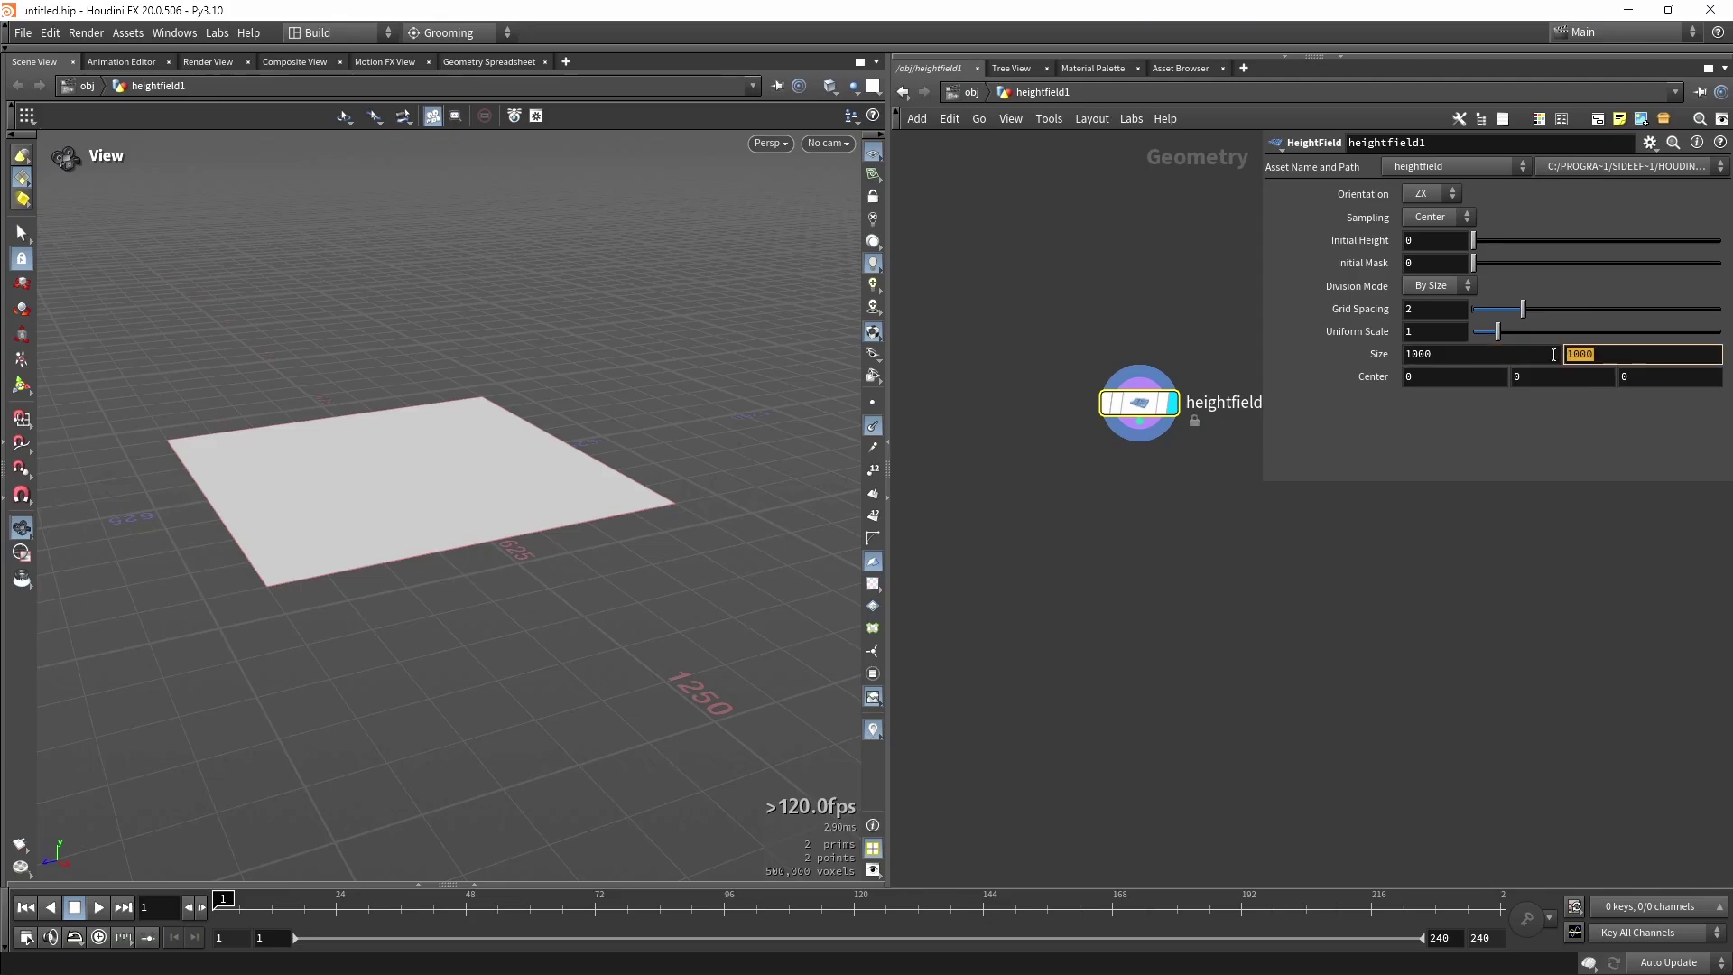
{"action": "left_click", "coordinate": [1539, 484]}
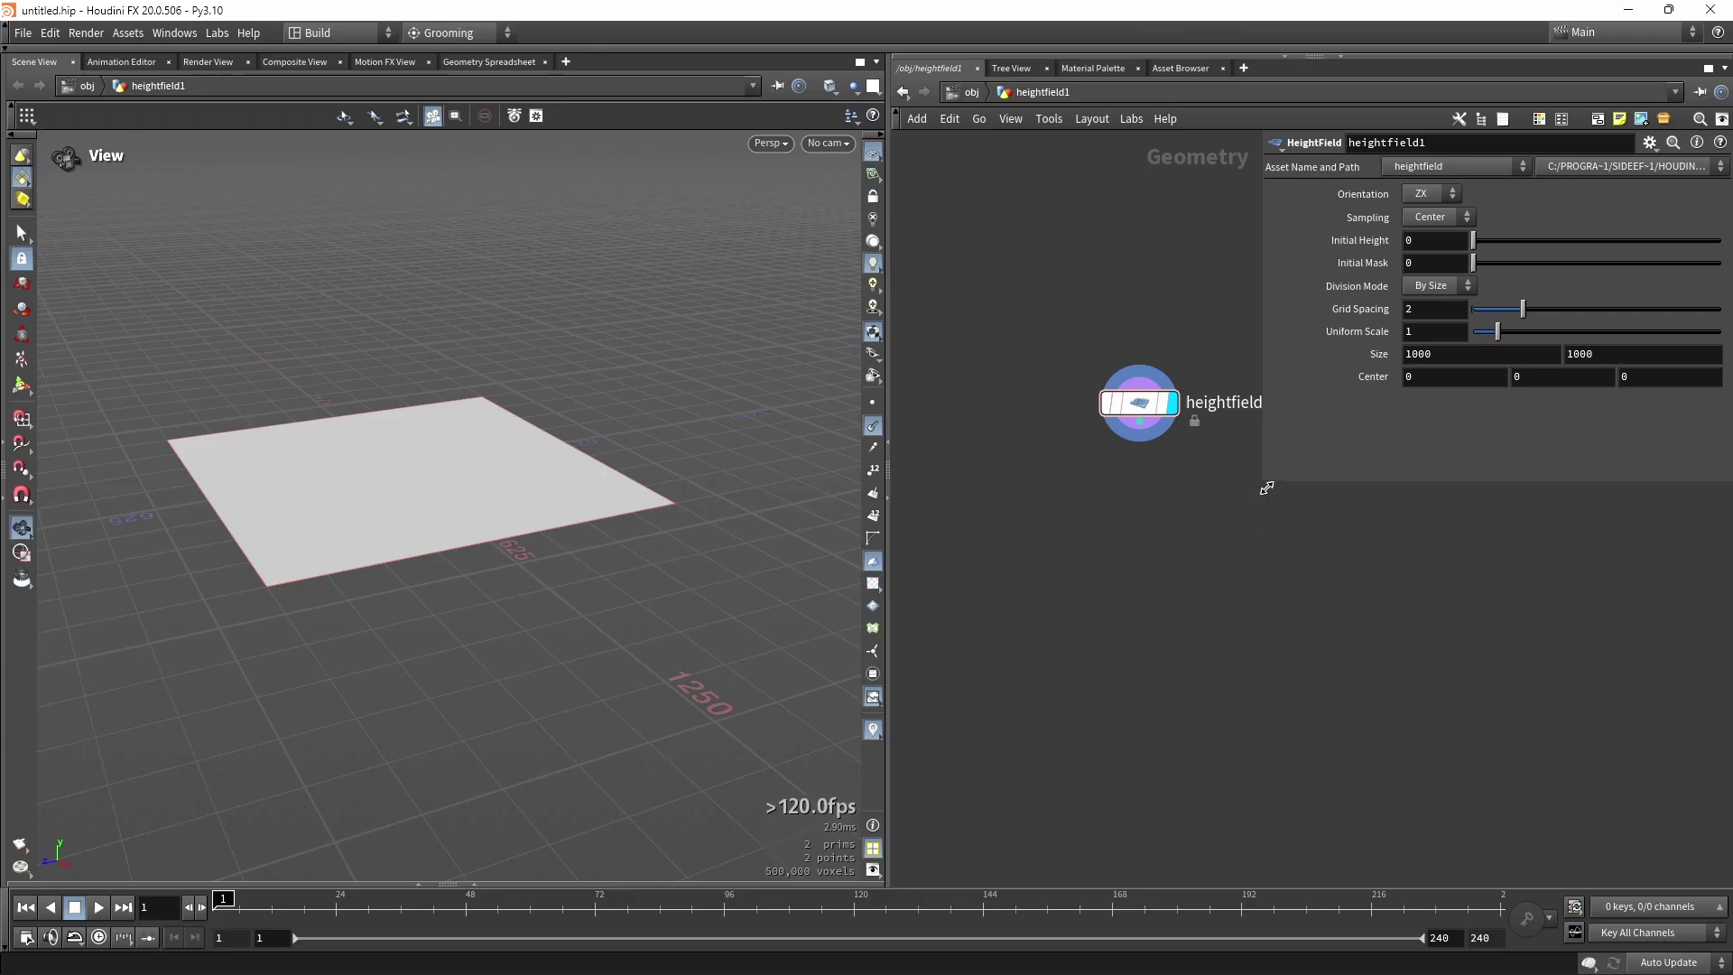
{"action": "left_click_drag", "start_coordinate": [1266, 488], "coordinate": [1300, 521]}
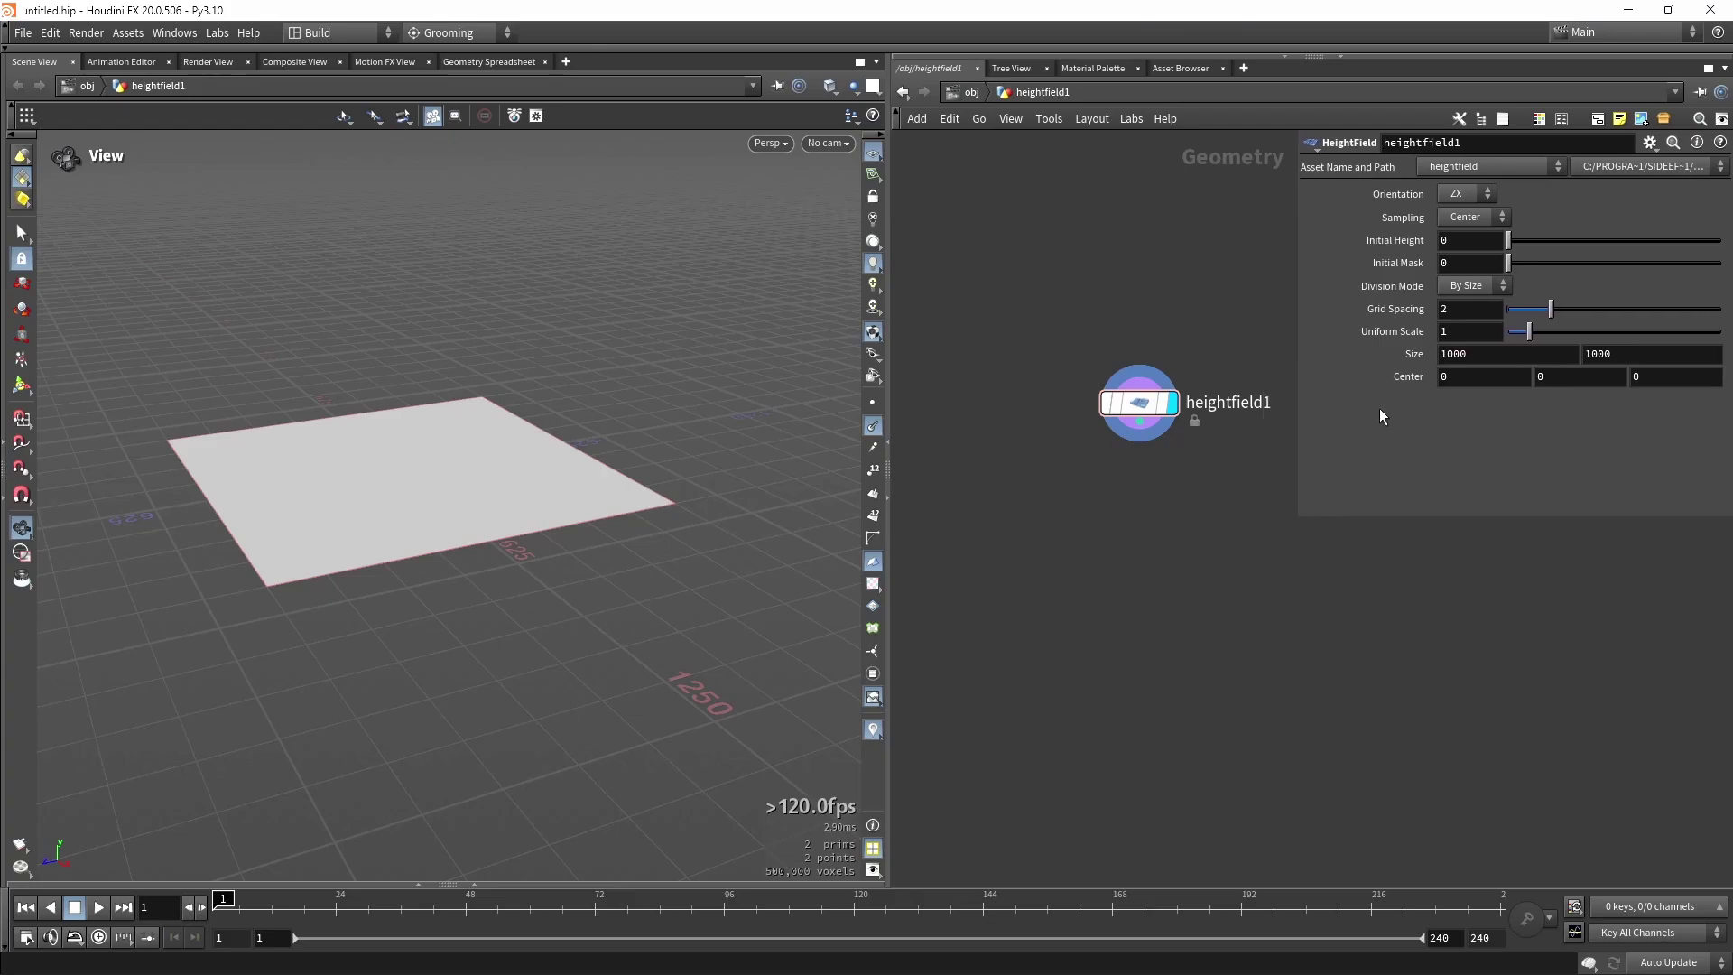
{"action": "left_click", "coordinate": [1445, 309]}
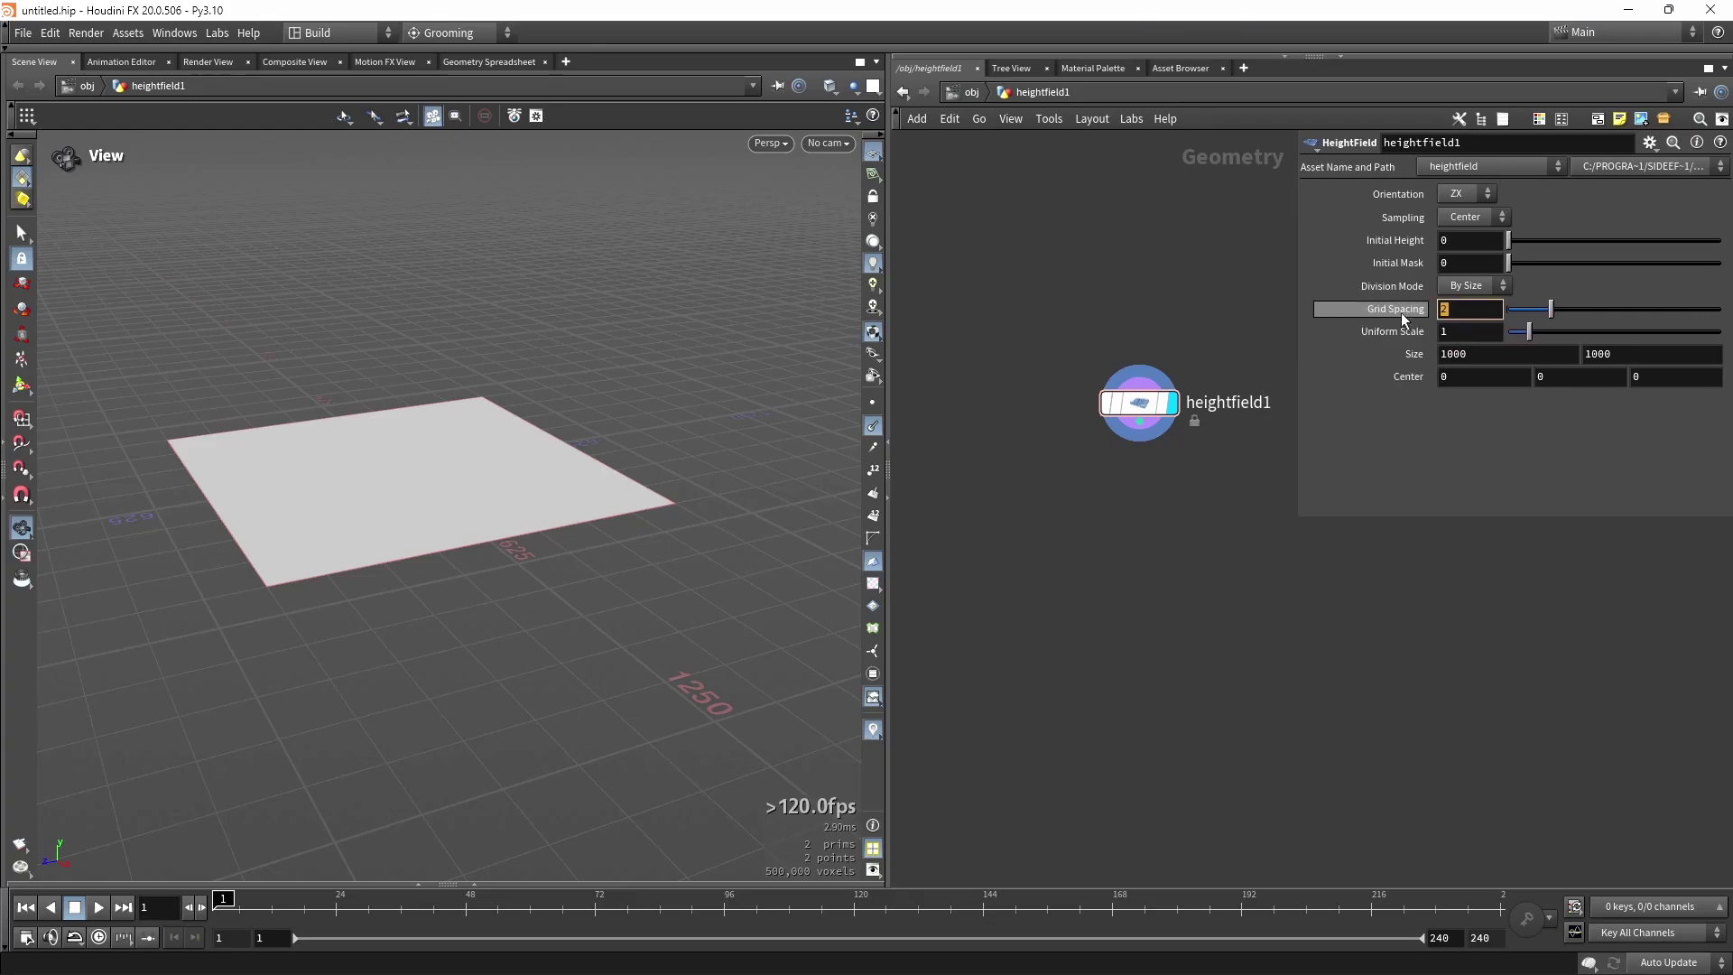
Inspect the HeightField node's info for the voxel resolution of the height layer.
{"action": "mouse_move", "coordinate": [1135, 408]}
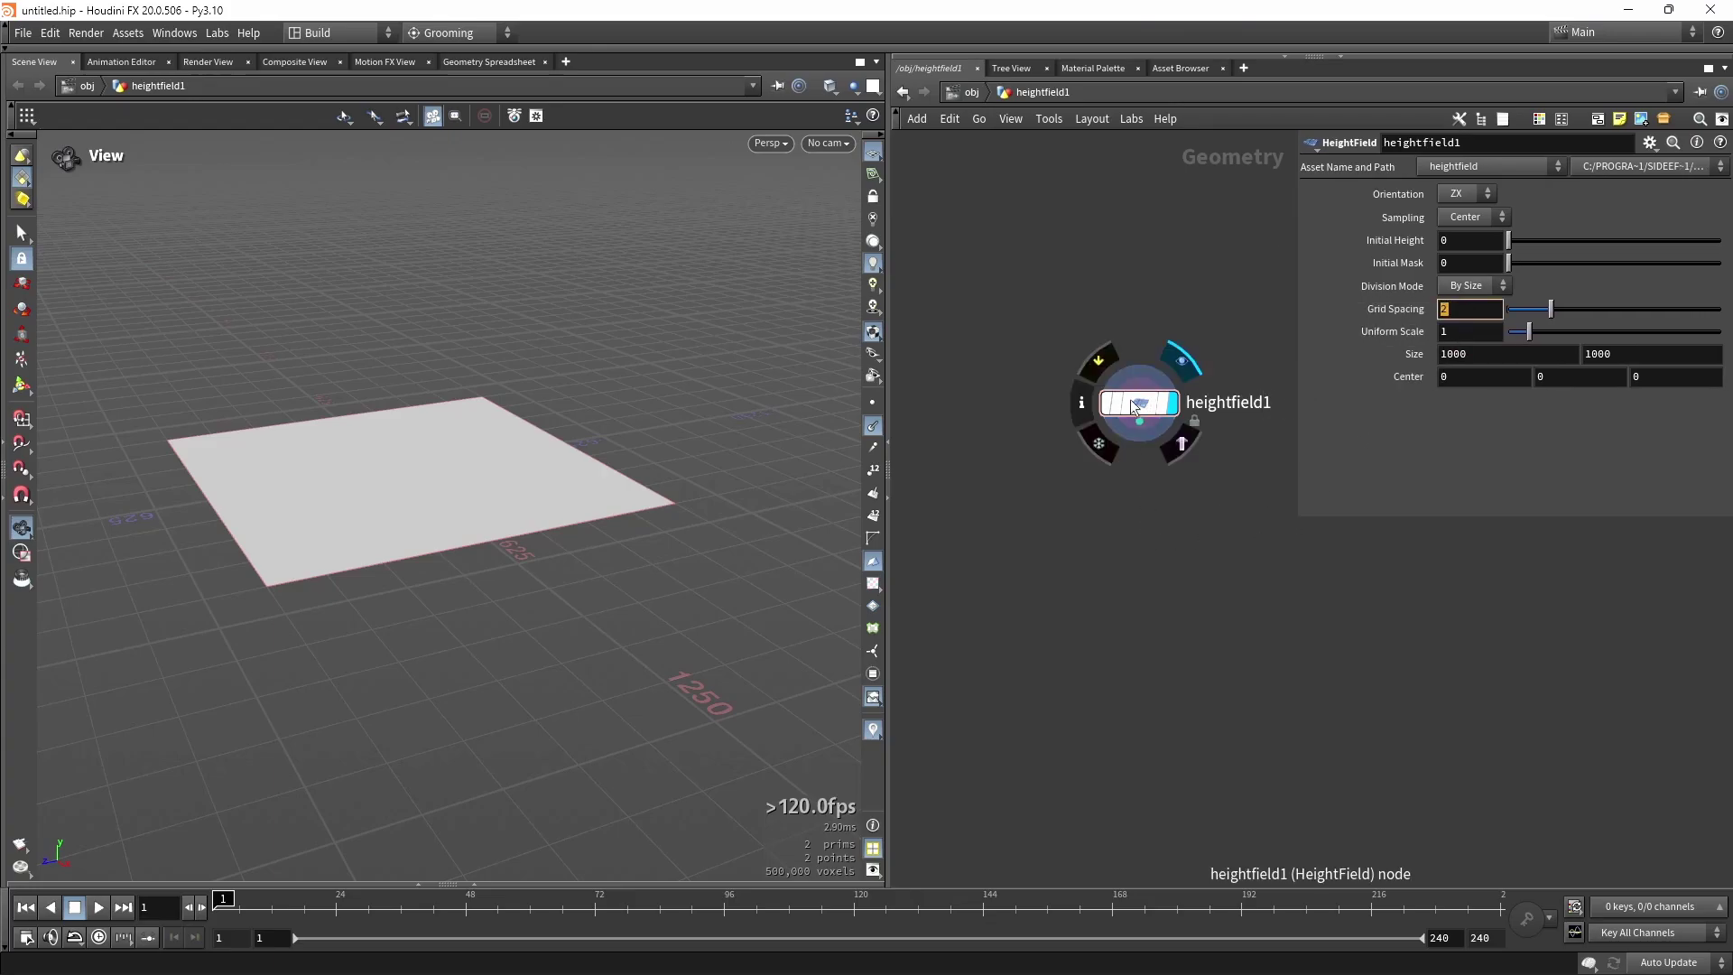
{"action": "left_click", "coordinate": [1082, 408]}
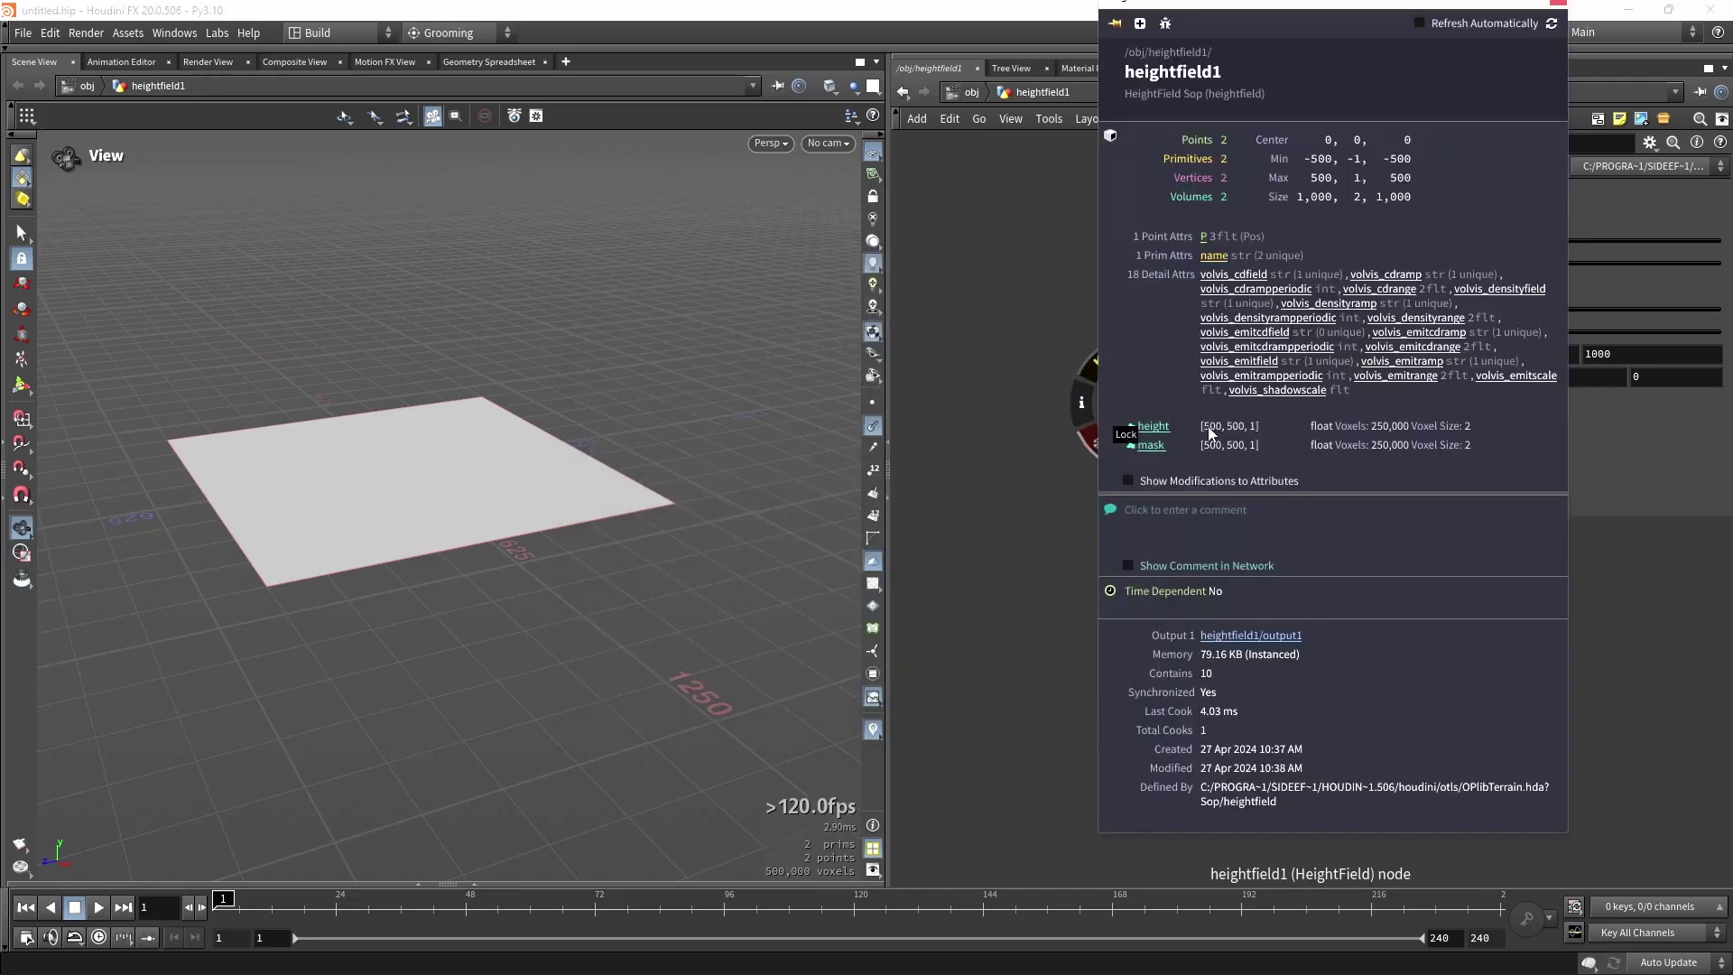
{"action": "left_click_drag", "start_coordinate": [1204, 426], "coordinate": [1214, 426]}
{"action": "left_click", "coordinate": [1268, 427]}
{"action": "left_click", "coordinate": [1559, 9]}
Set the height field's grid spacing to 1 and check the height layer's resolution in the node info.
{"action": "left_click", "coordinate": [1464, 312]}
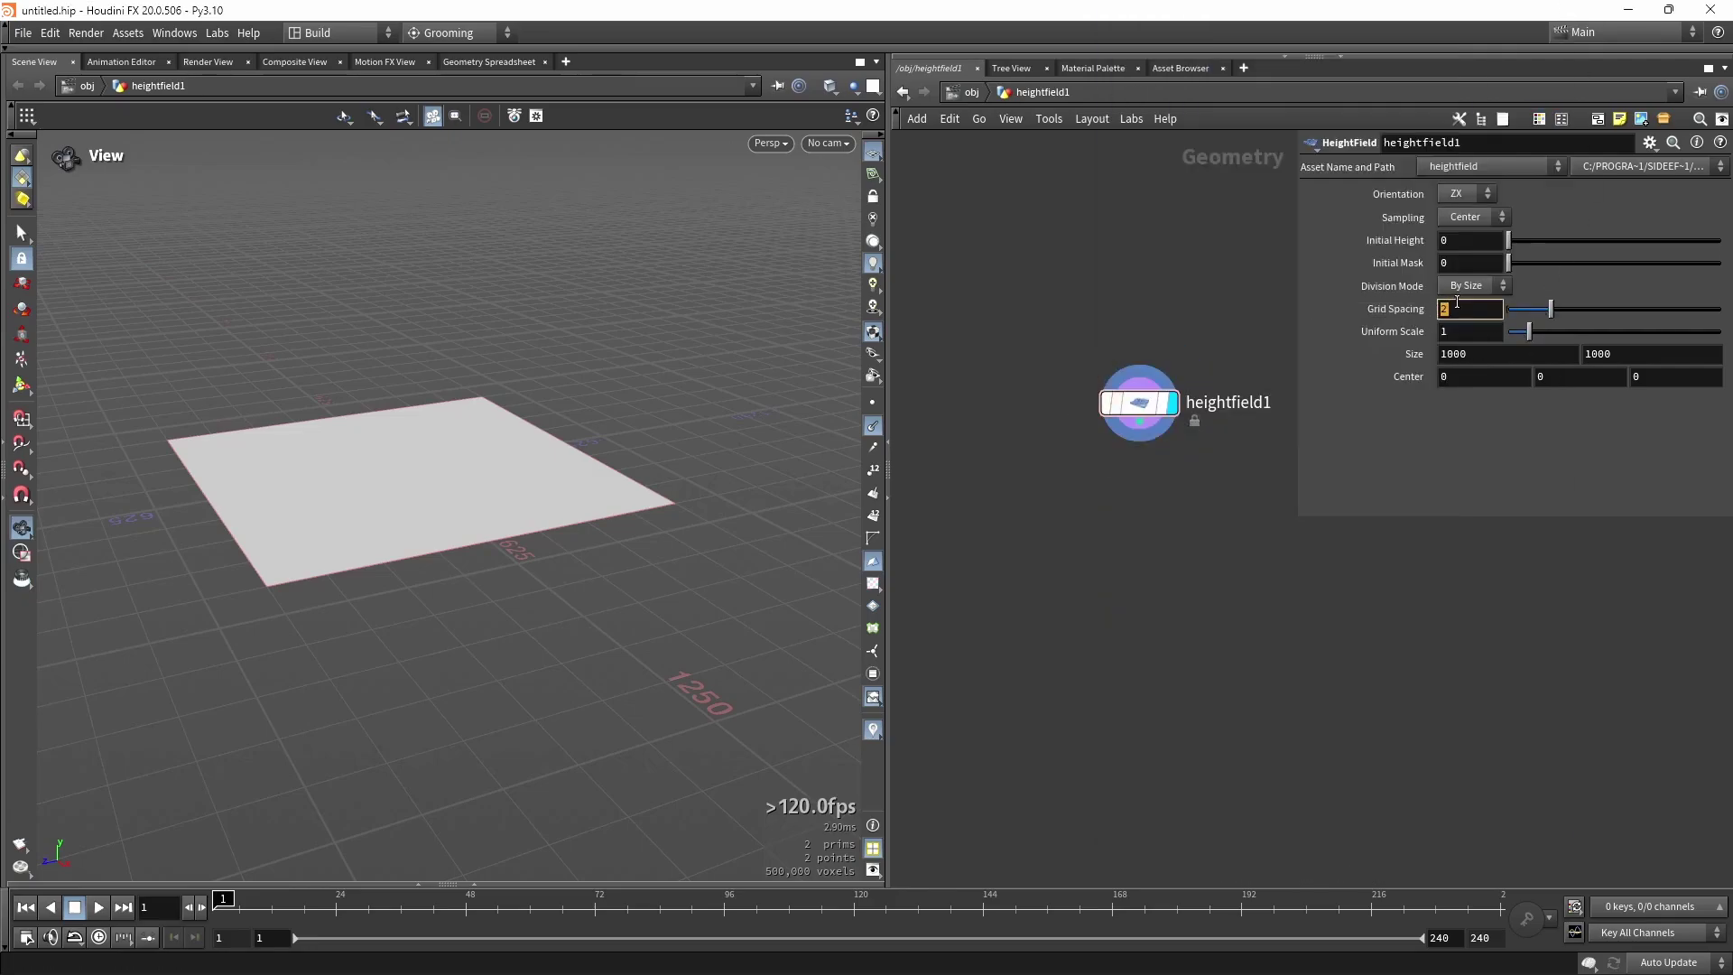
{"action": "left_click_drag", "start_coordinate": [1471, 356], "coordinate": [1428, 313]}
{"action": "type", "text": "1"}
{"action": "key", "text": "Return"}
{"action": "left_click", "coordinate": [1083, 407]}
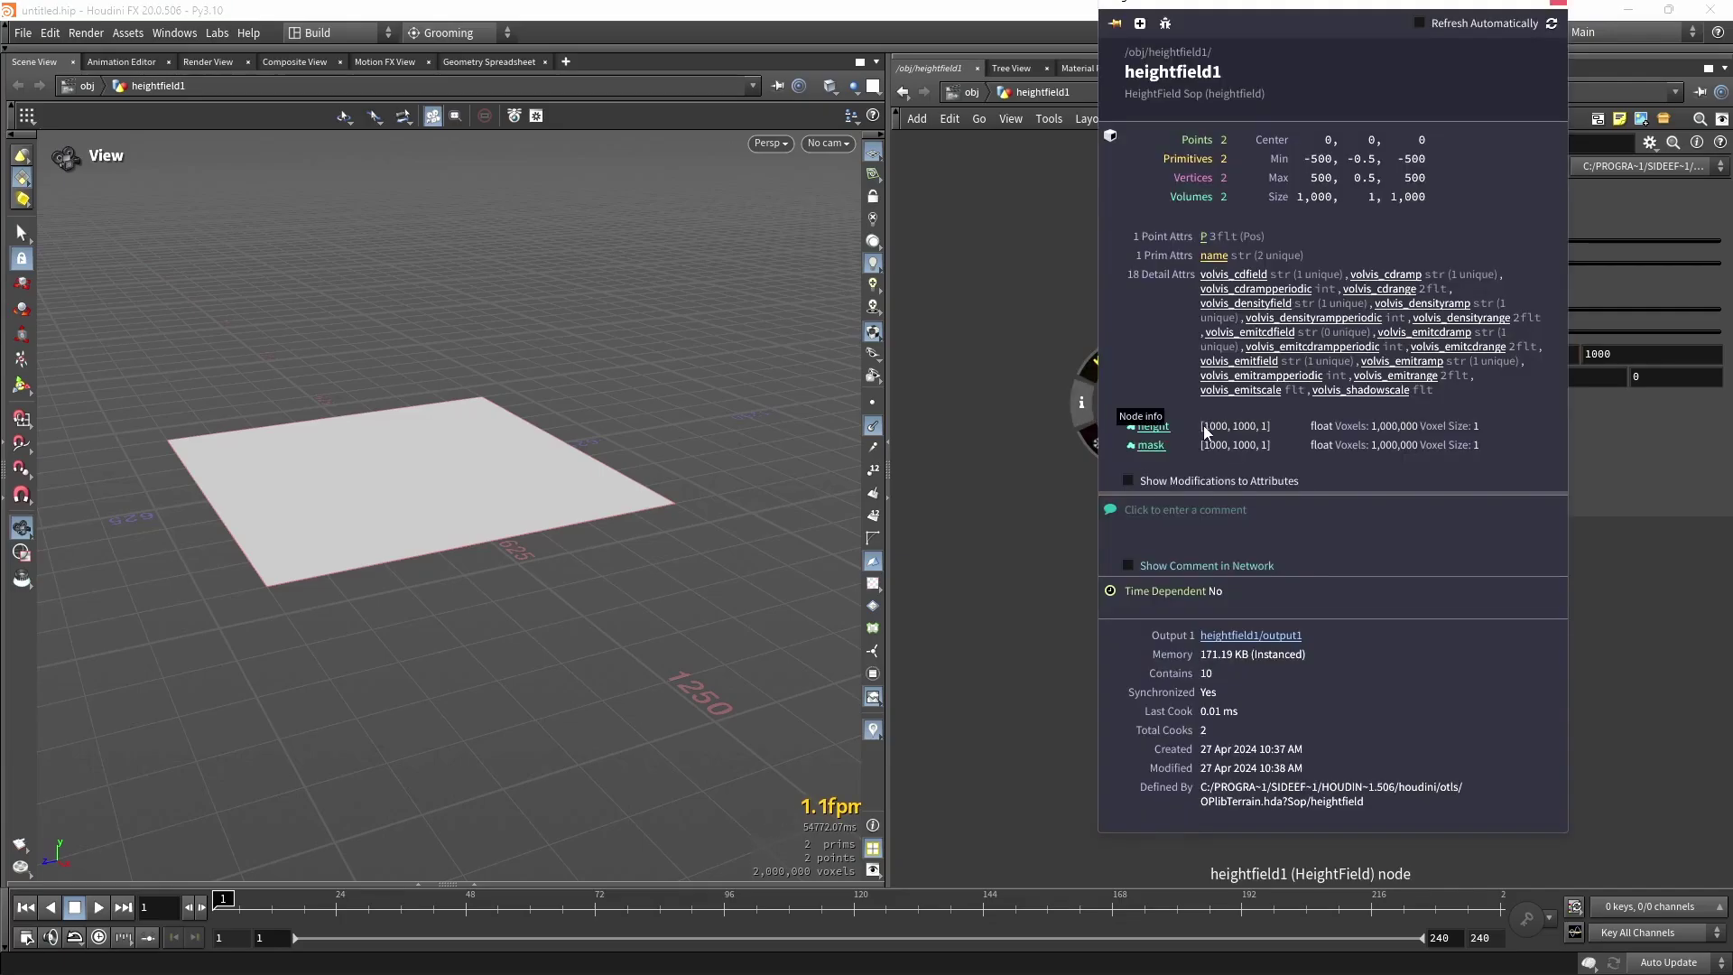
{"action": "left_click_drag", "start_coordinate": [1203, 425], "coordinate": [1258, 425]}
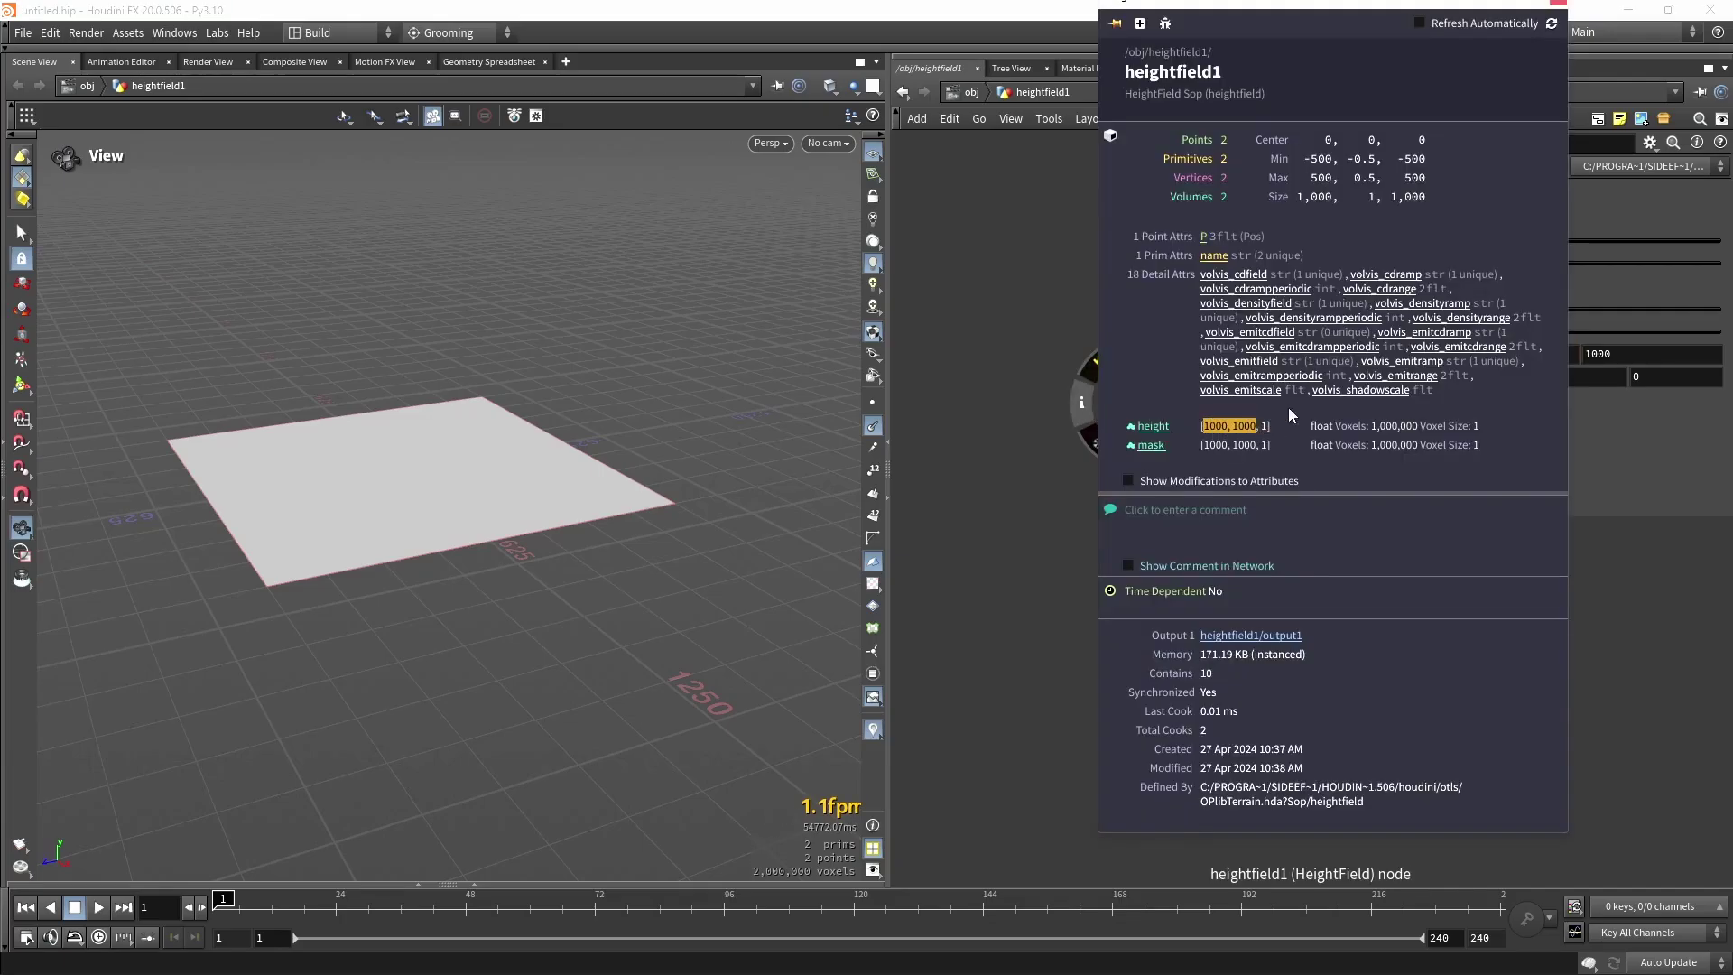
{"action": "left_click", "coordinate": [1558, 6]}
Switch the height field's division mode to By Axis and check the height layer's resolution in the node info.
{"action": "left_click", "coordinate": [1477, 287]}
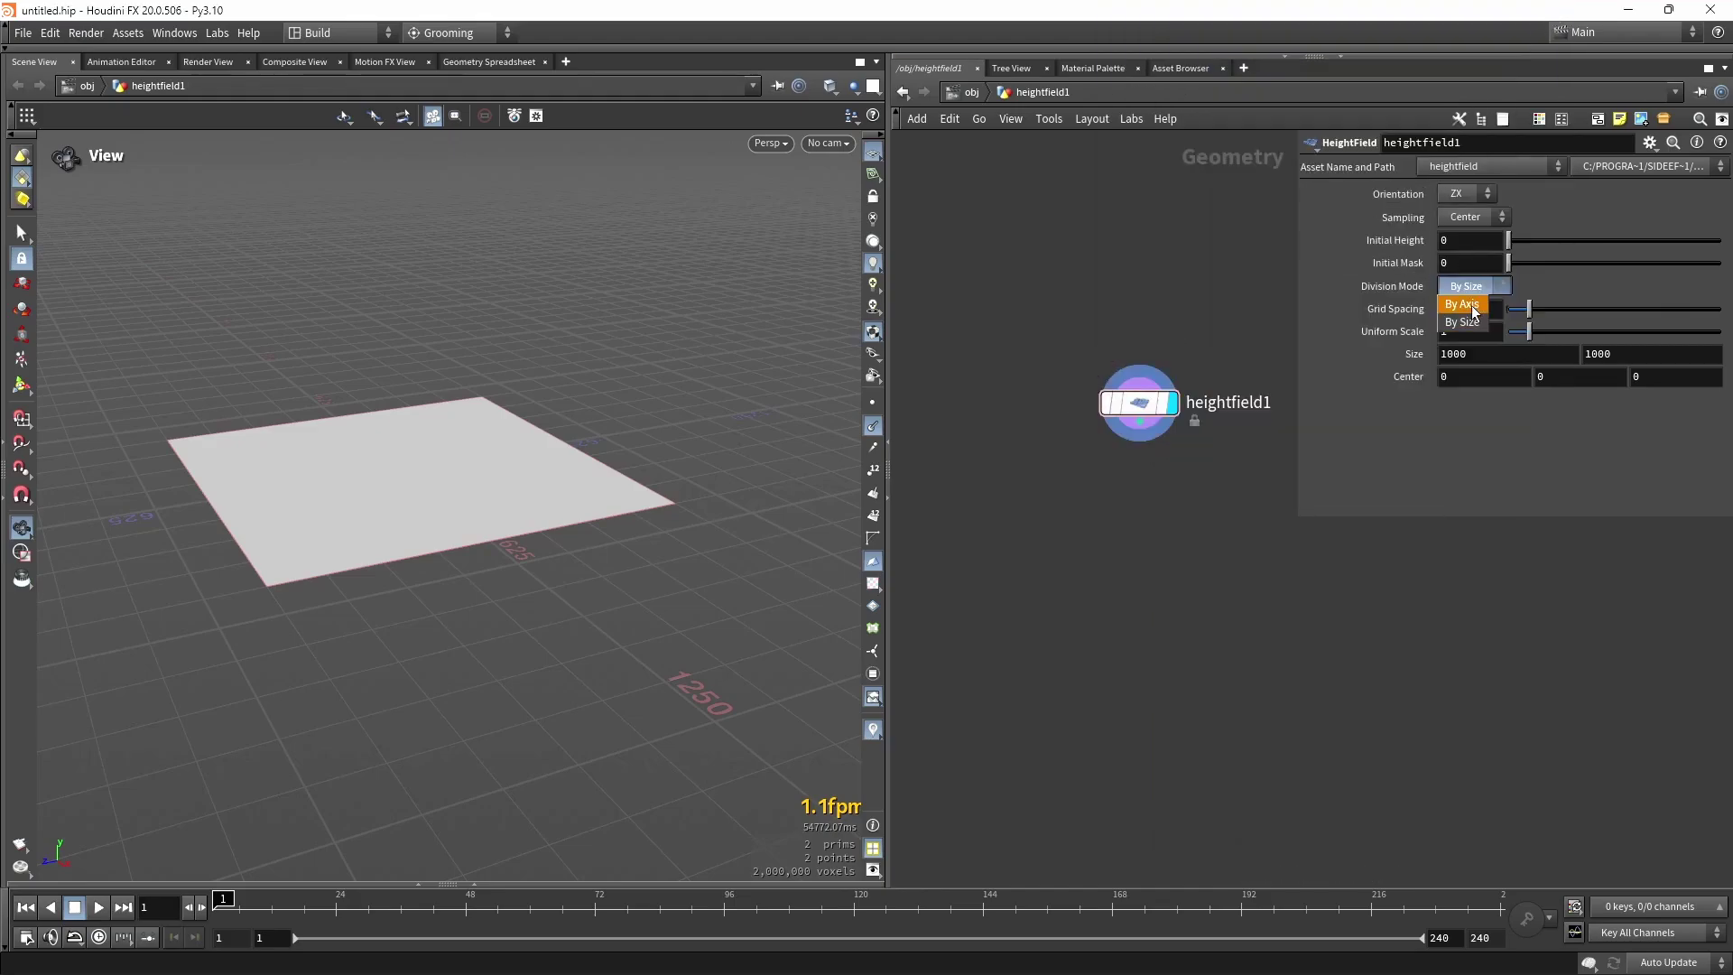
{"action": "left_click", "coordinate": [1468, 309]}
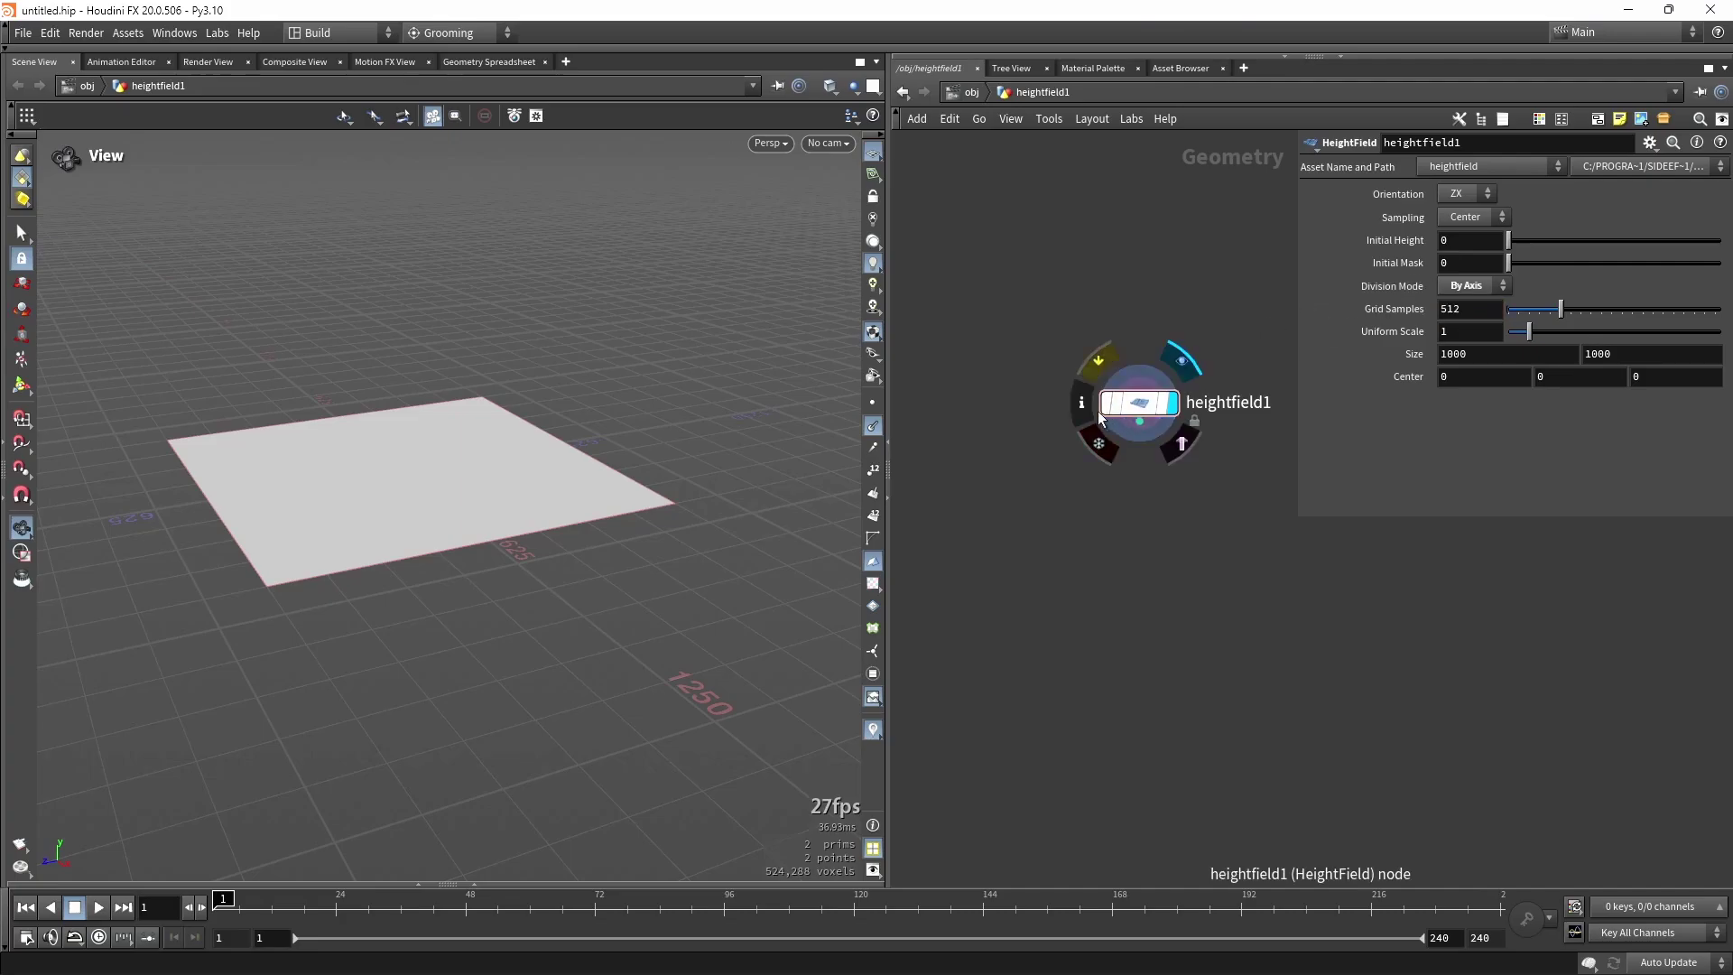
{"action": "left_click", "coordinate": [1092, 409]}
{"action": "left_click_drag", "start_coordinate": [1215, 428], "coordinate": [1271, 430]}
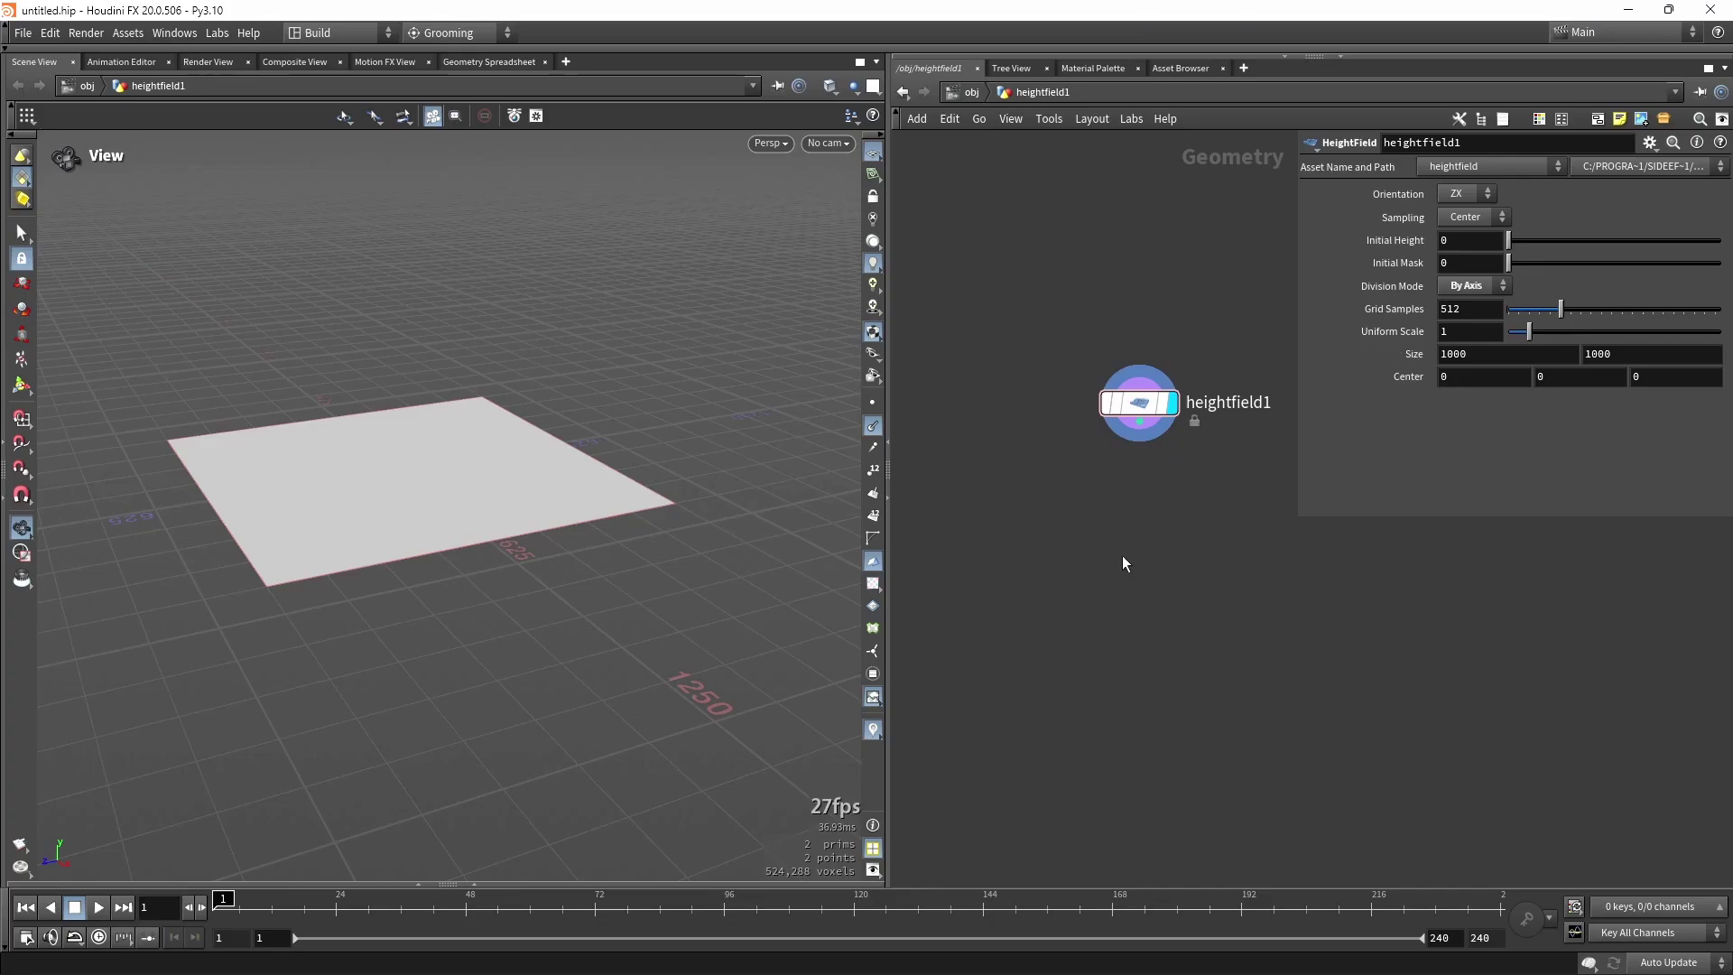
Add a HeightField Noise node below the HeightField node, feed it the height field and display its result.
{"action": "left_click_drag", "start_coordinate": [1300, 523], "coordinate": [1366, 539]}
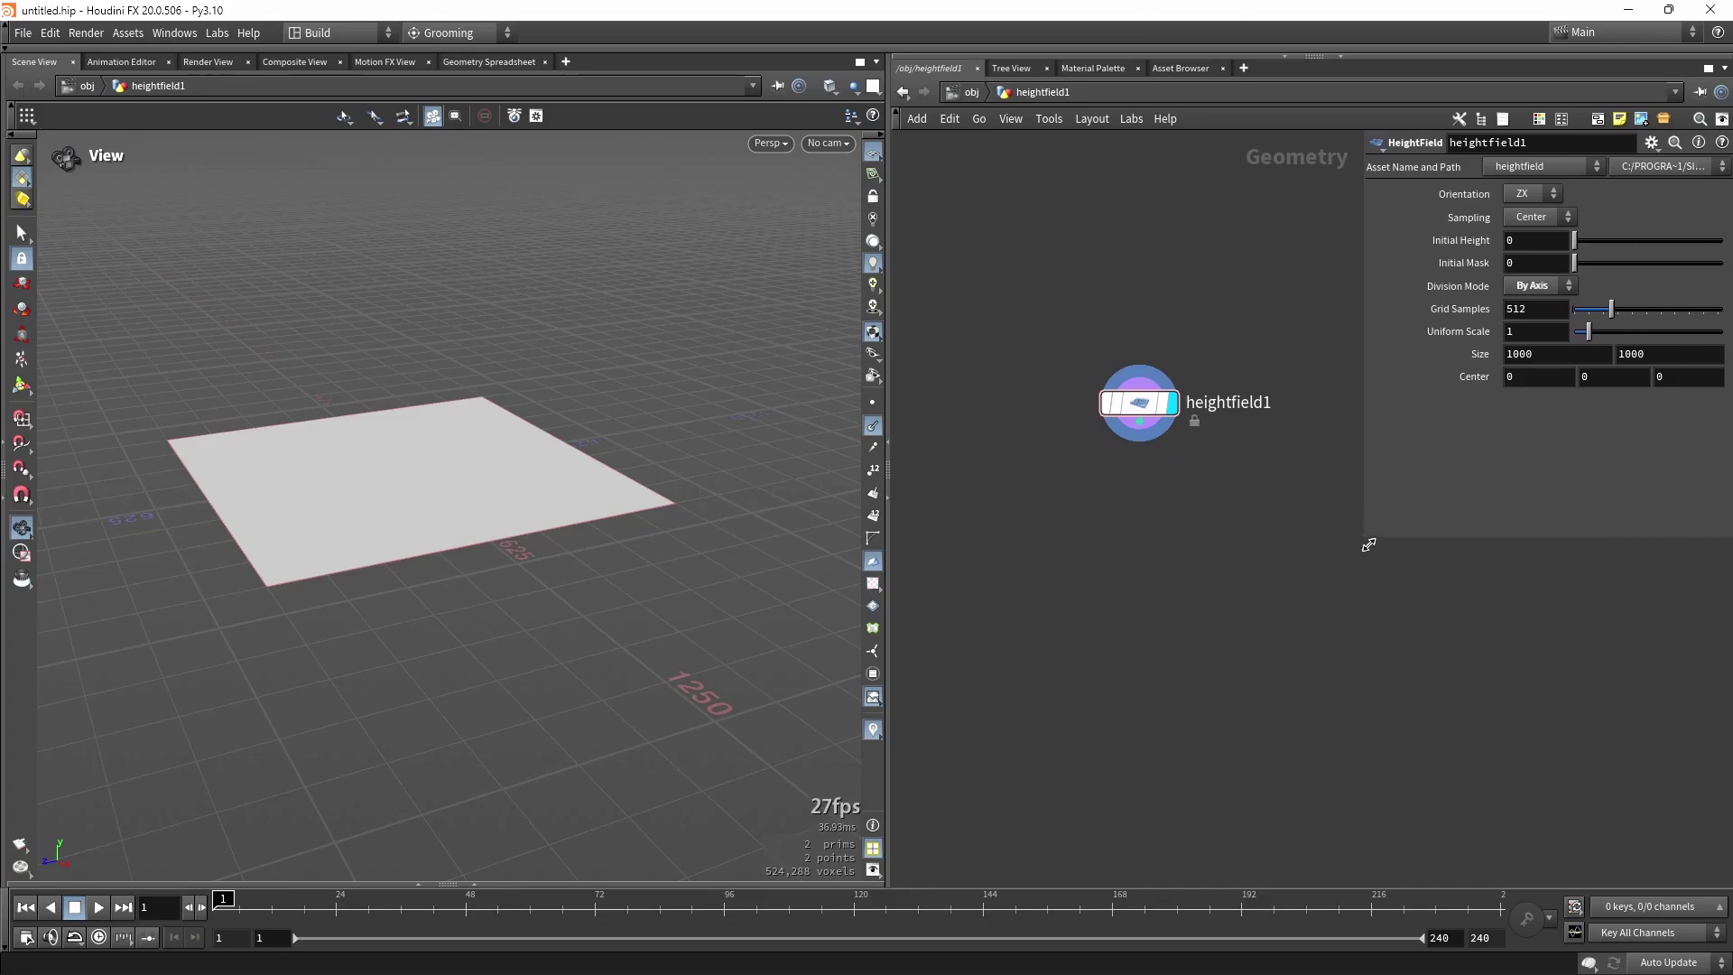
{"action": "scroll", "coordinate": [1128, 465], "scroll_direction": "up", "scroll_amount": 3}
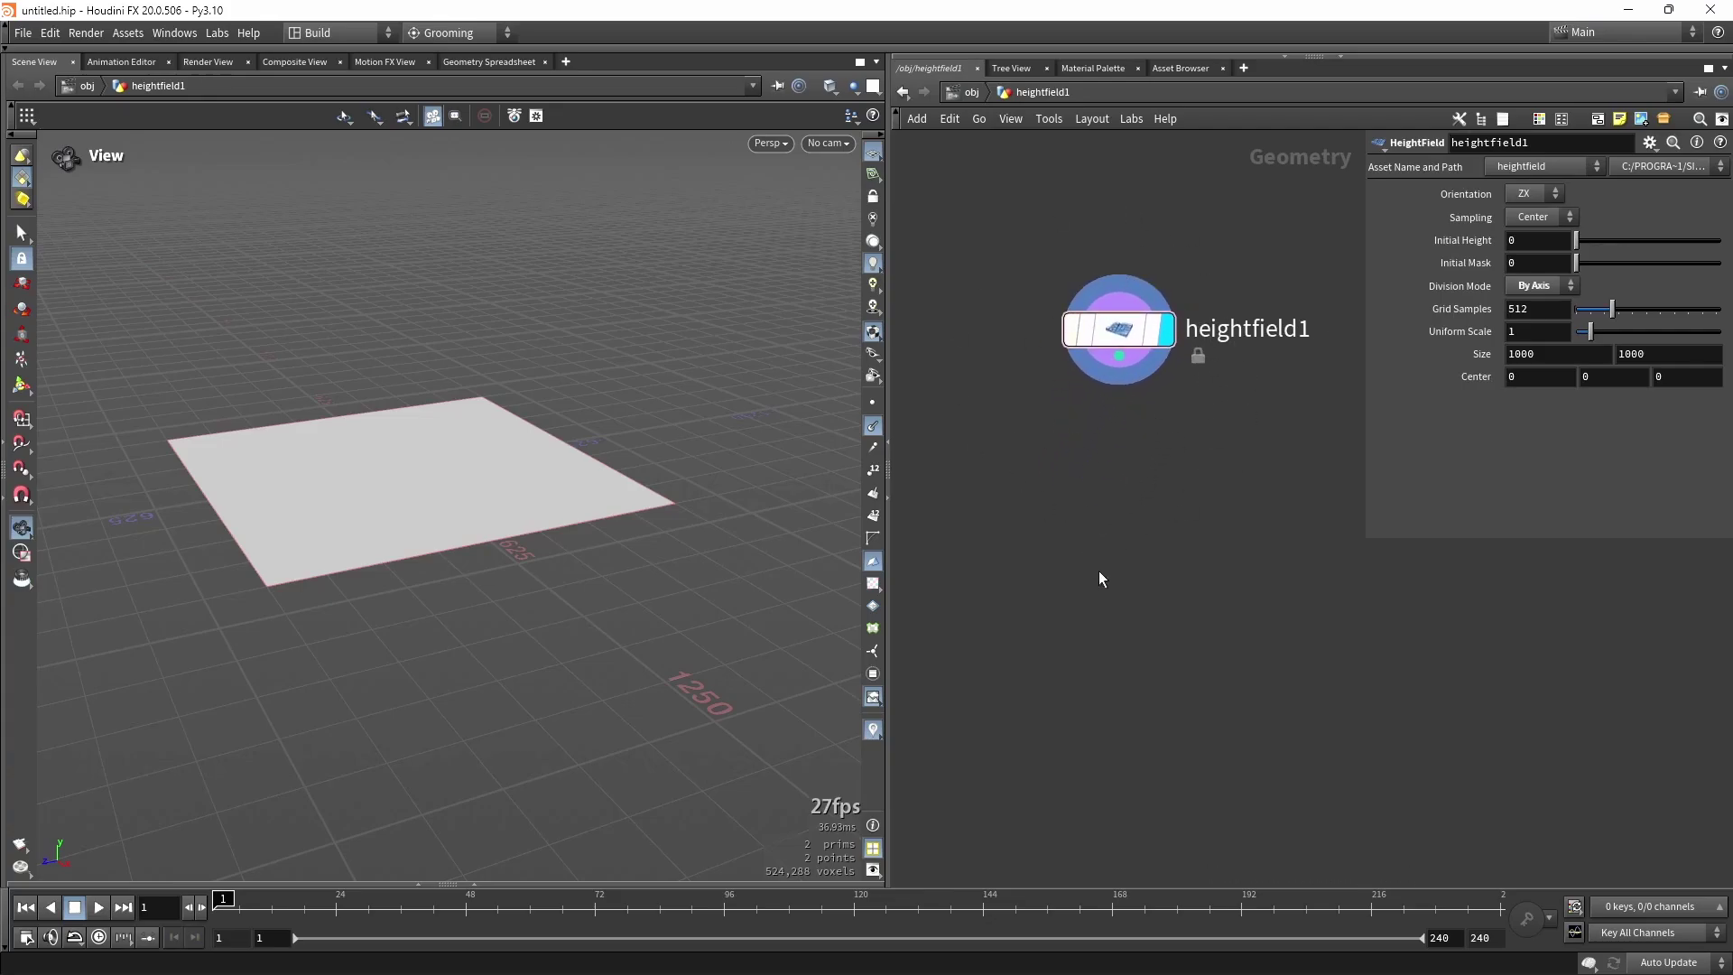
{"action": "key", "text": "Tab"}
{"action": "type", "text": "noise"}
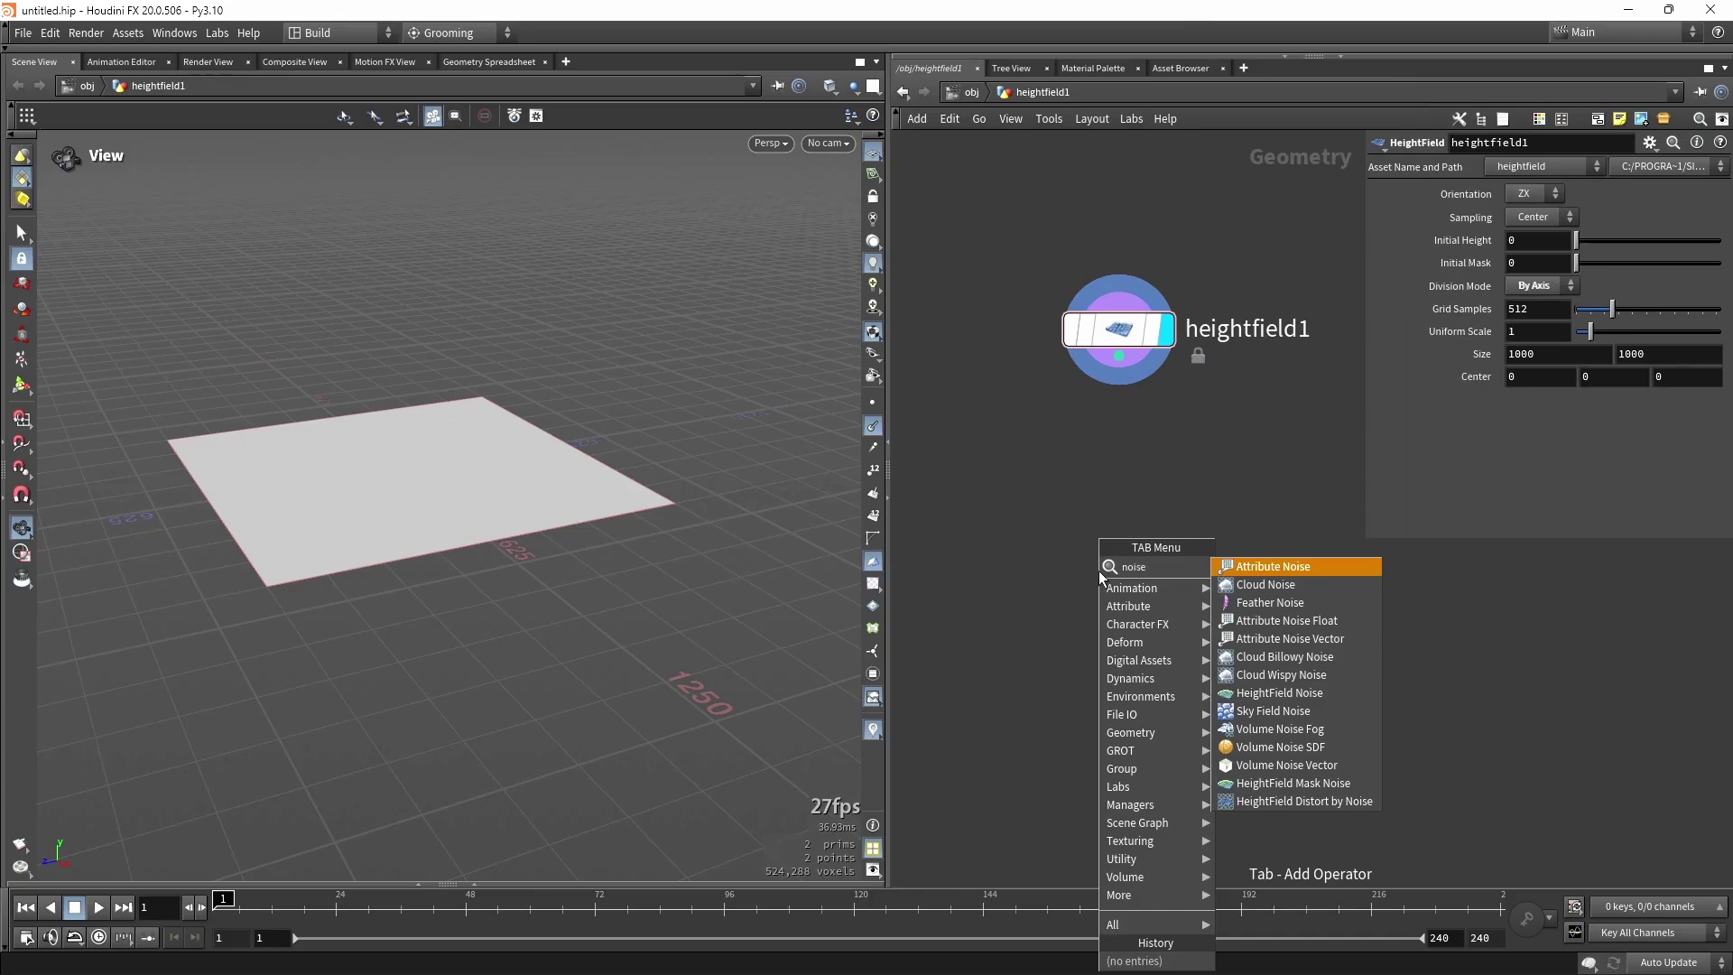
{"action": "left_click", "coordinate": [1351, 692]}
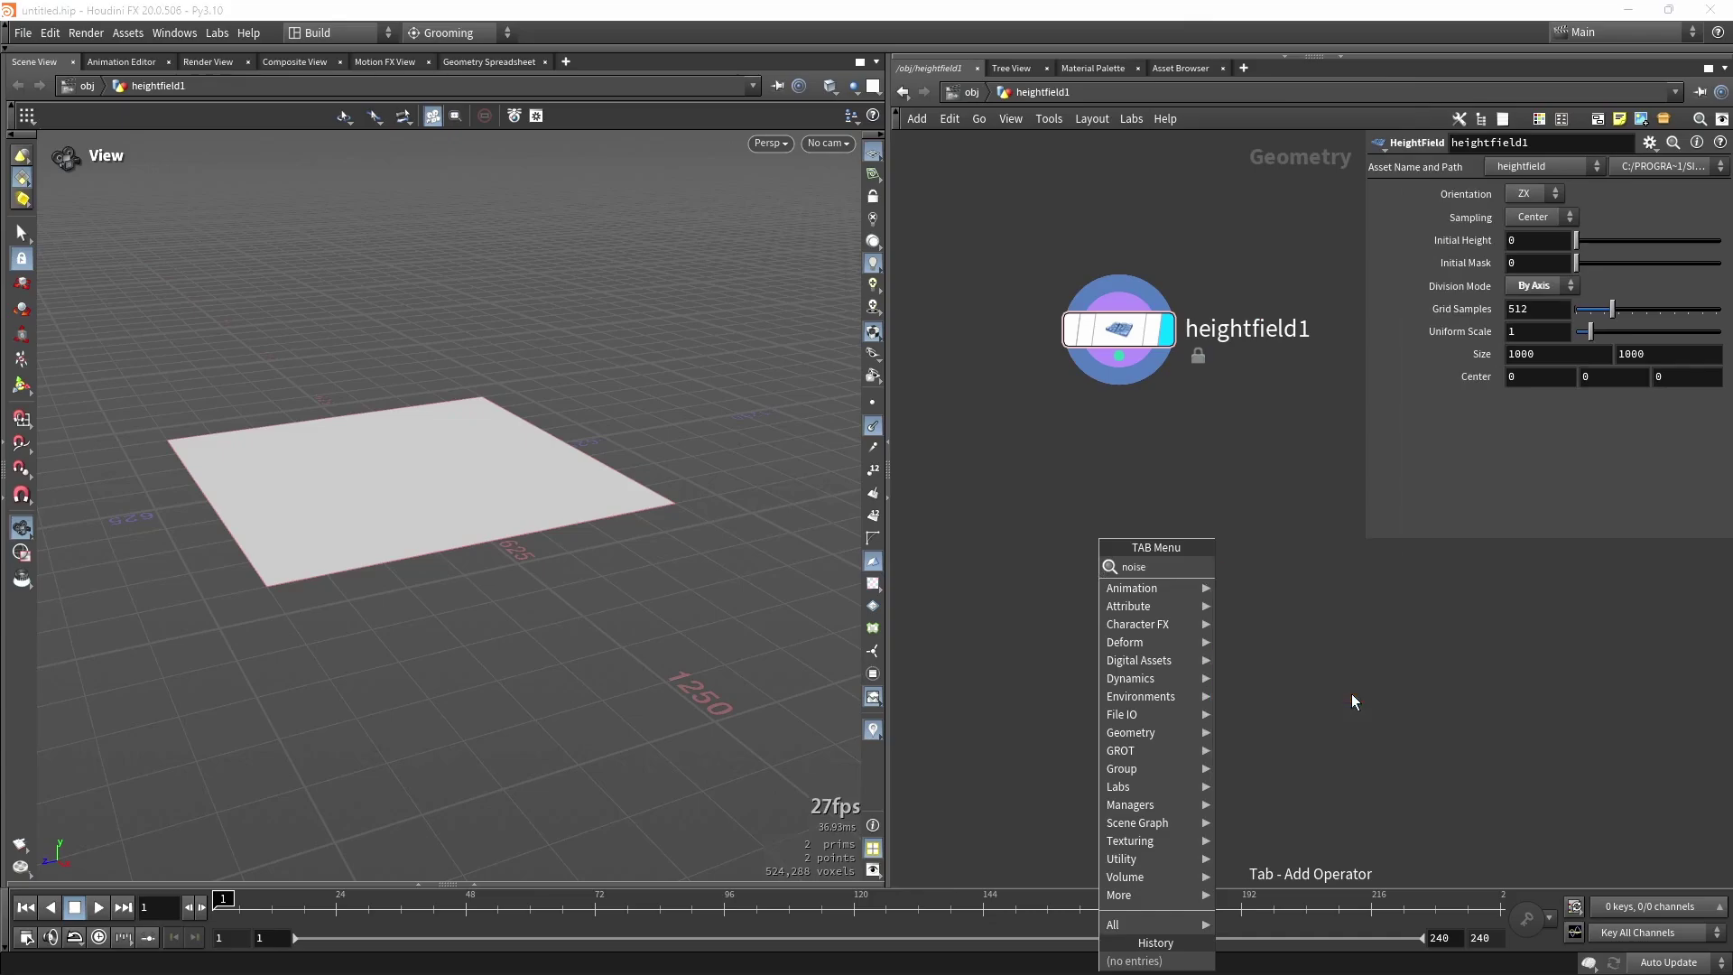
{"action": "left_click_drag", "start_coordinate": [1128, 421], "coordinate": [1120, 516]}
{"action": "left_click", "coordinate": [1242, 514]}
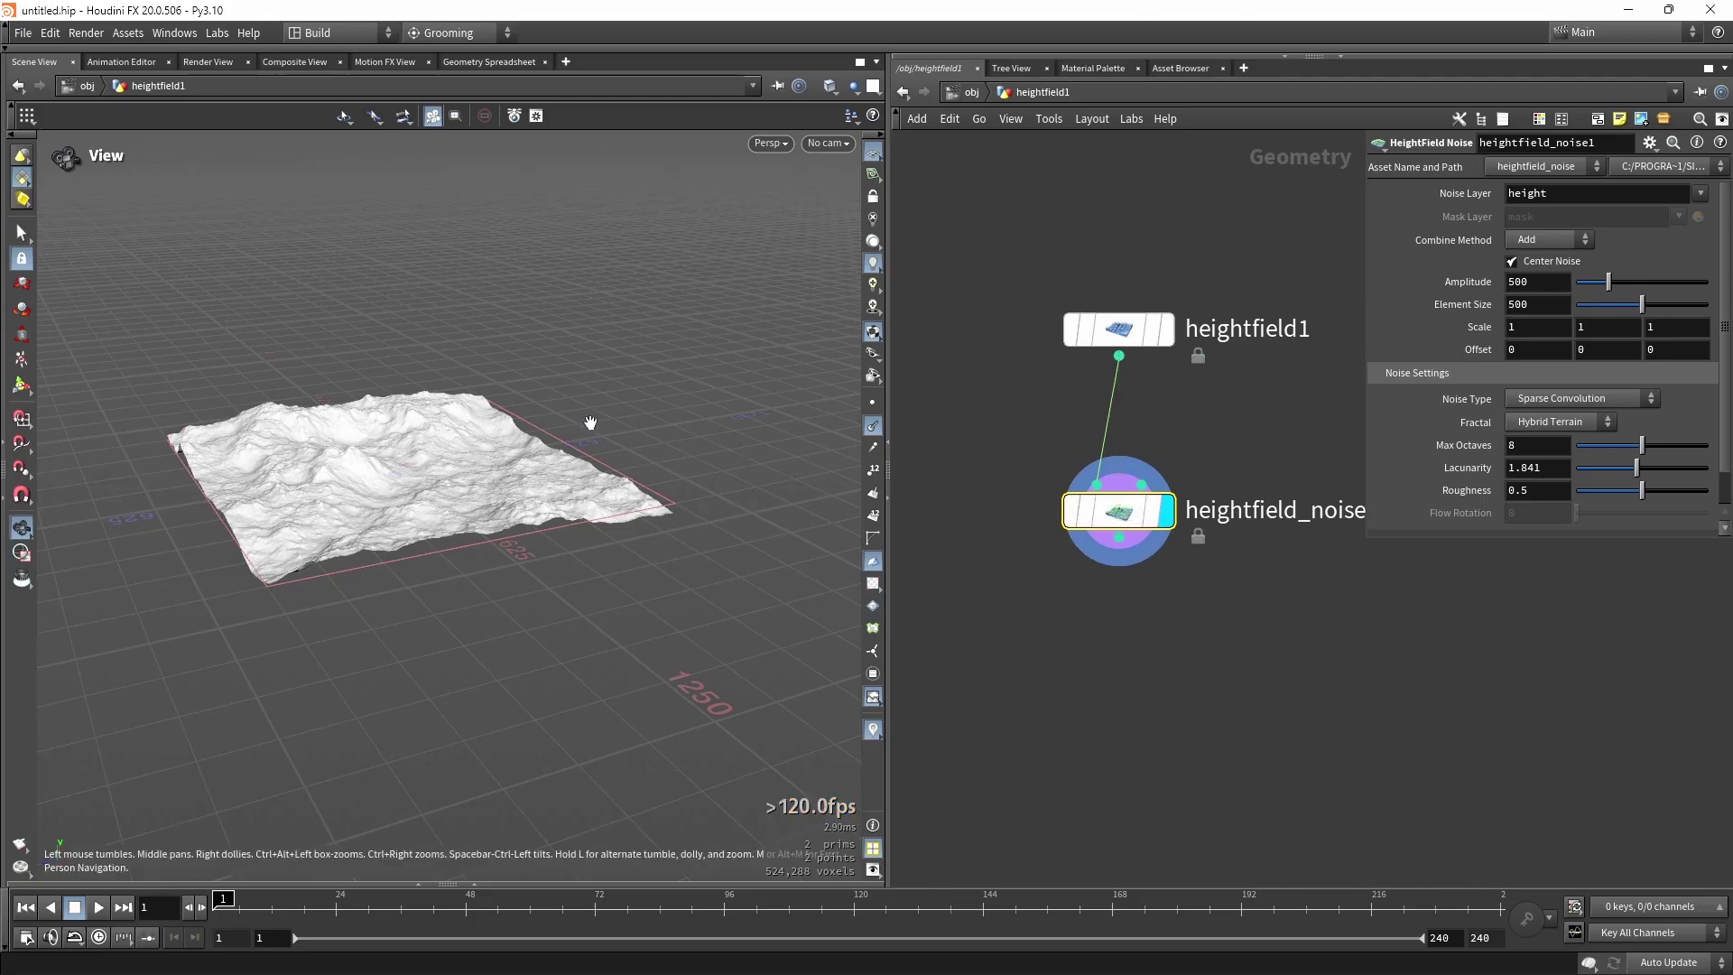
Hide the reference grid in the viewport to see the noisy terrain clearly.
{"action": "left_click_drag", "start_coordinate": [505, 479], "coordinate": [431, 454]}
{"action": "scroll", "coordinate": [354, 320], "scroll_direction": "up", "scroll_amount": 5}
{"action": "left_click_drag", "start_coordinate": [420, 387], "coordinate": [387, 321]}
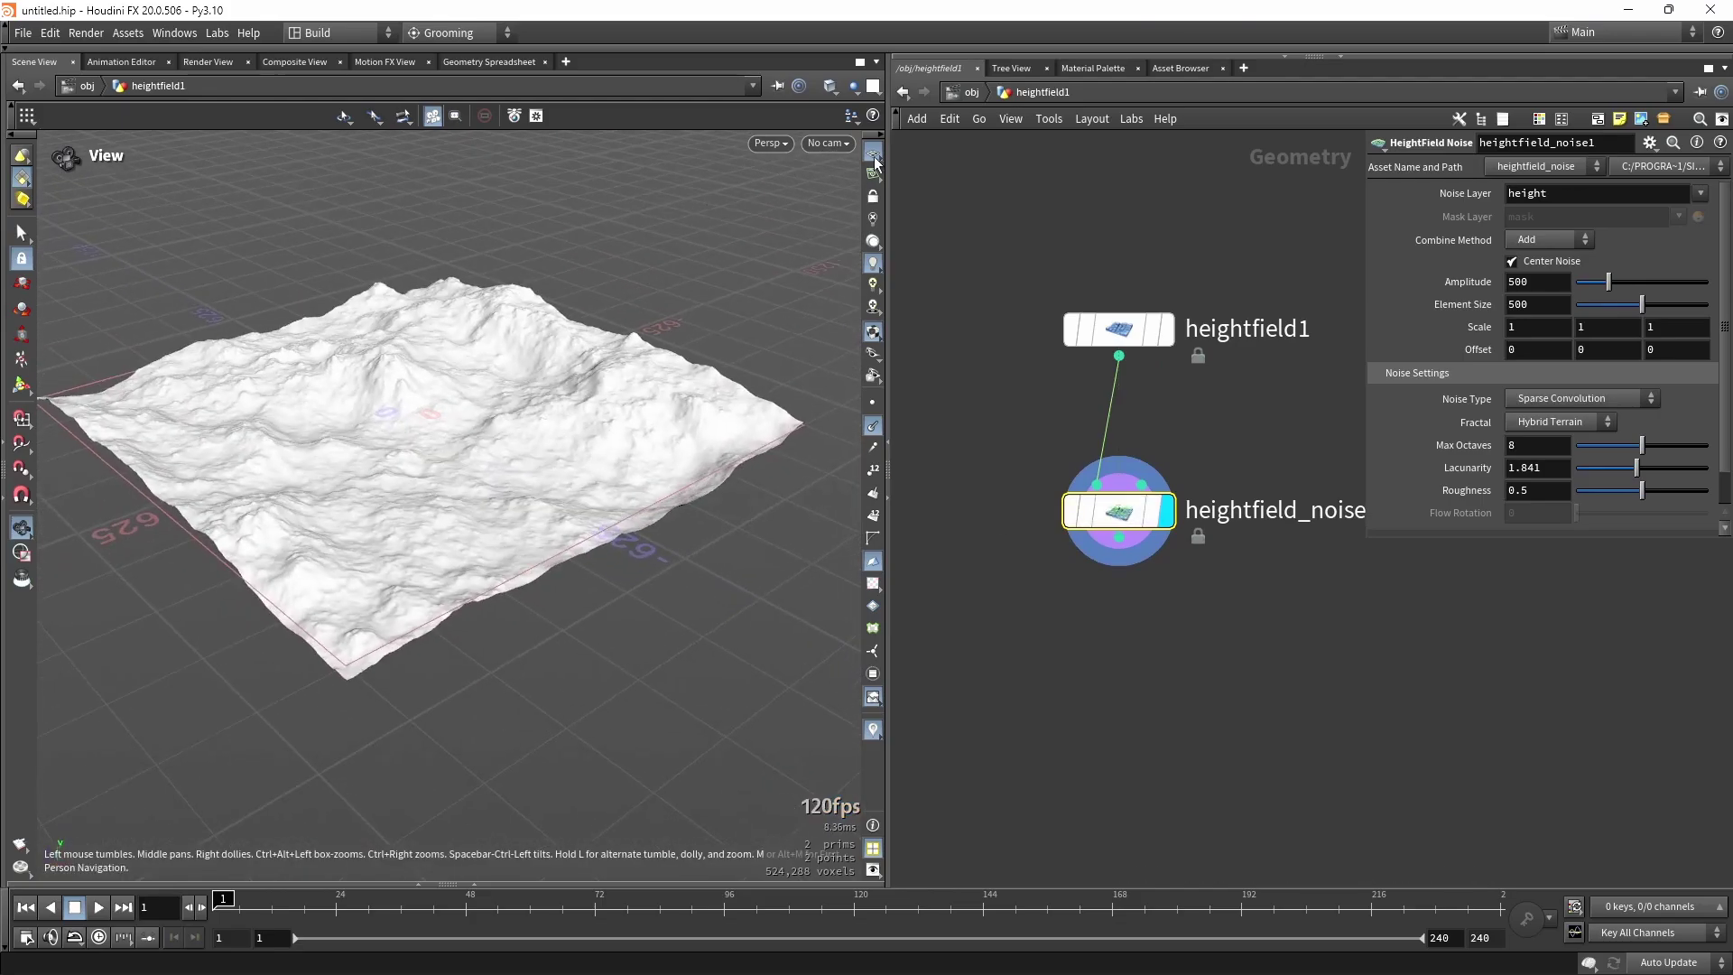
{"action": "left_click", "coordinate": [873, 154]}
{"action": "left_click_drag", "start_coordinate": [661, 339], "coordinate": [456, 444]}
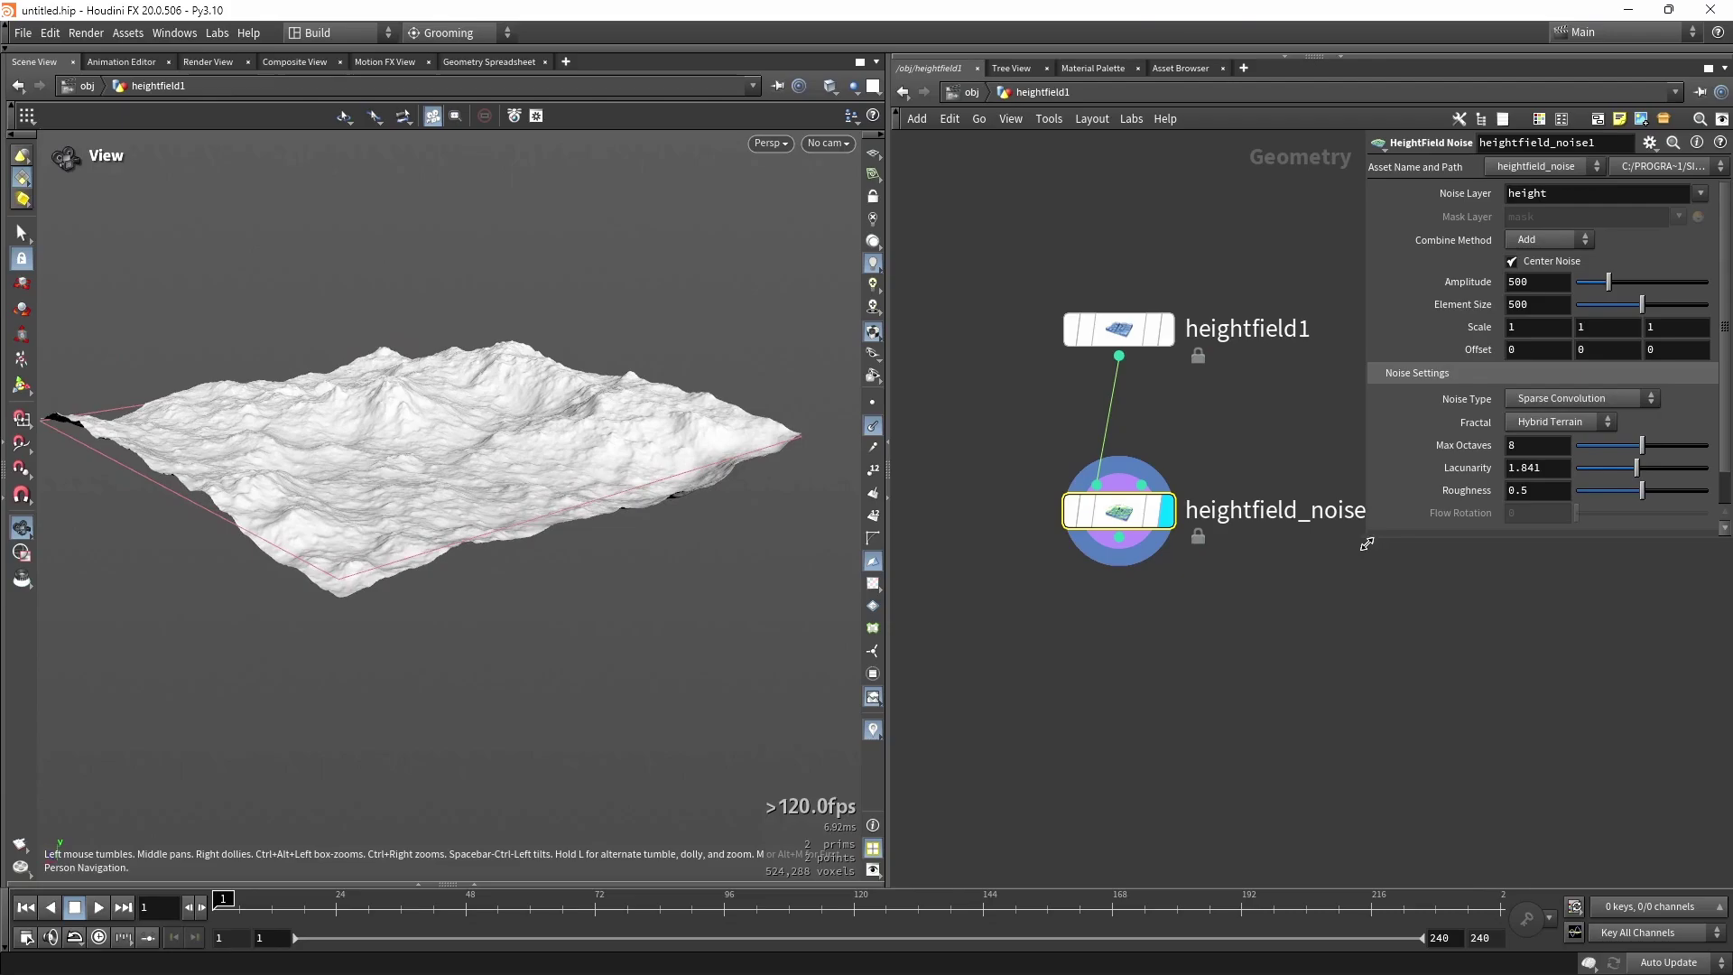
Set the HeightField Noise node's fractal type to None and inspect the terrain shape.
{"action": "left_click_drag", "start_coordinate": [1366, 544], "coordinate": [1224, 778]}
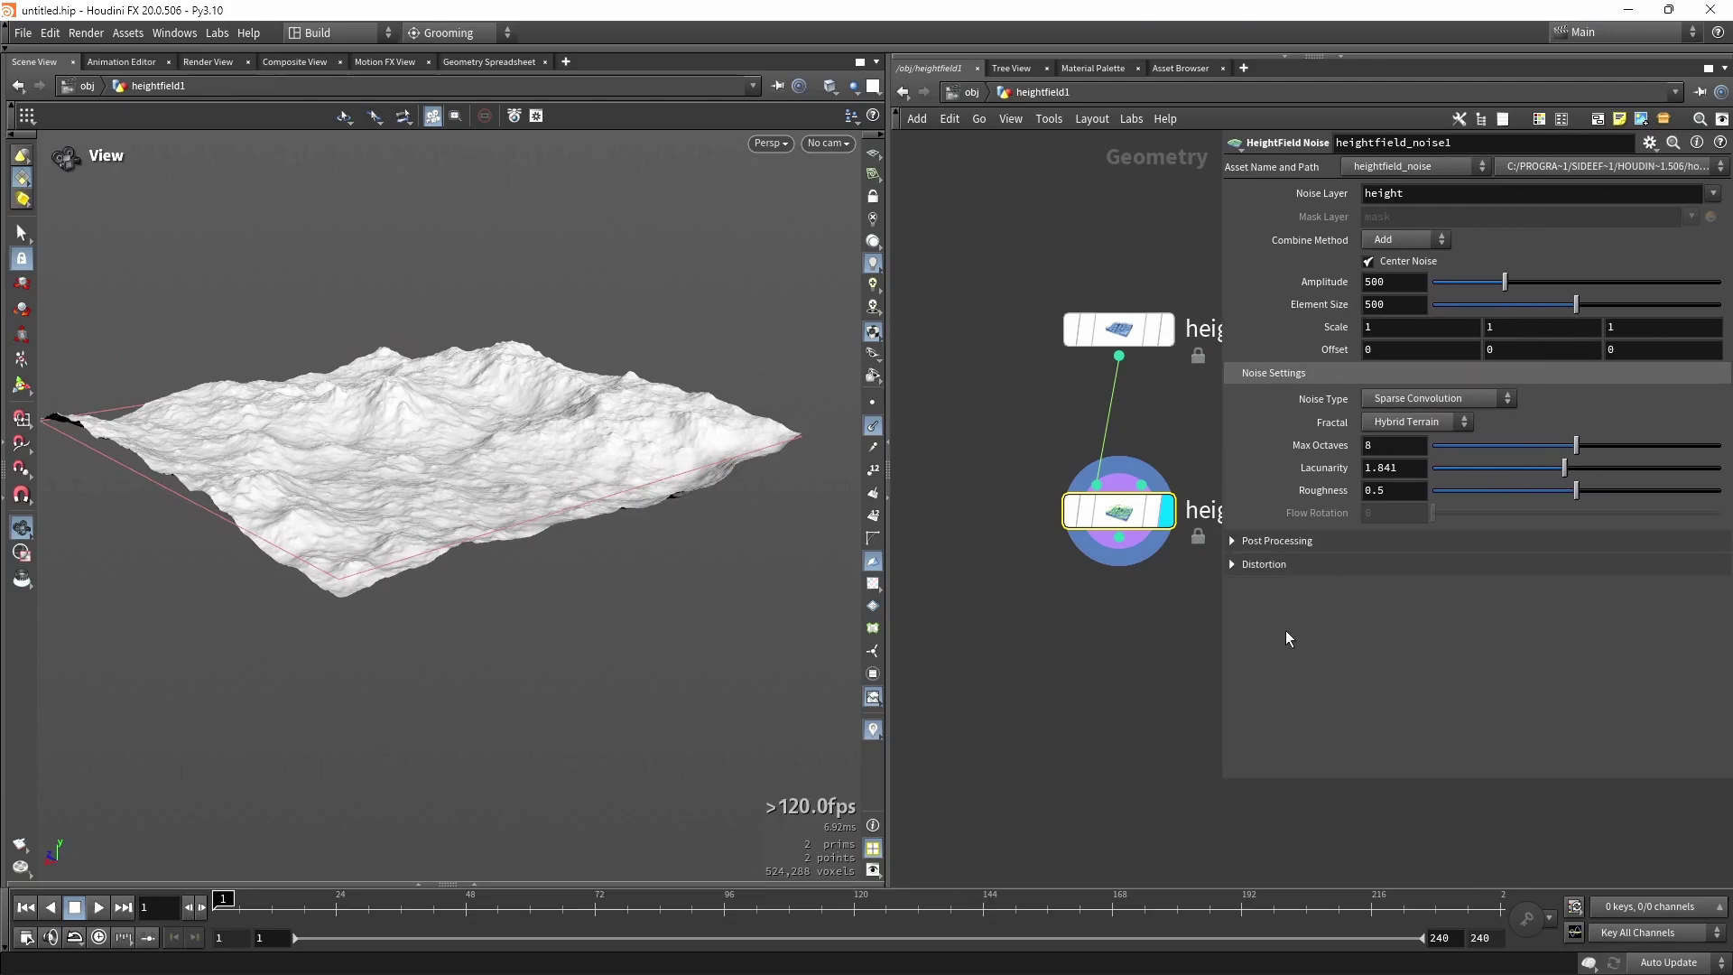
{"action": "left_click", "coordinate": [1379, 420]}
{"action": "left_click", "coordinate": [1383, 430]}
{"action": "mouse_move", "coordinate": [505, 365]}
{"action": "left_mouse_down"}
{"action": "mouse_move", "coordinate": [437, 391]}
{"action": "mouse_move", "coordinate": [504, 381]}
{"action": "left_mouse_up"}
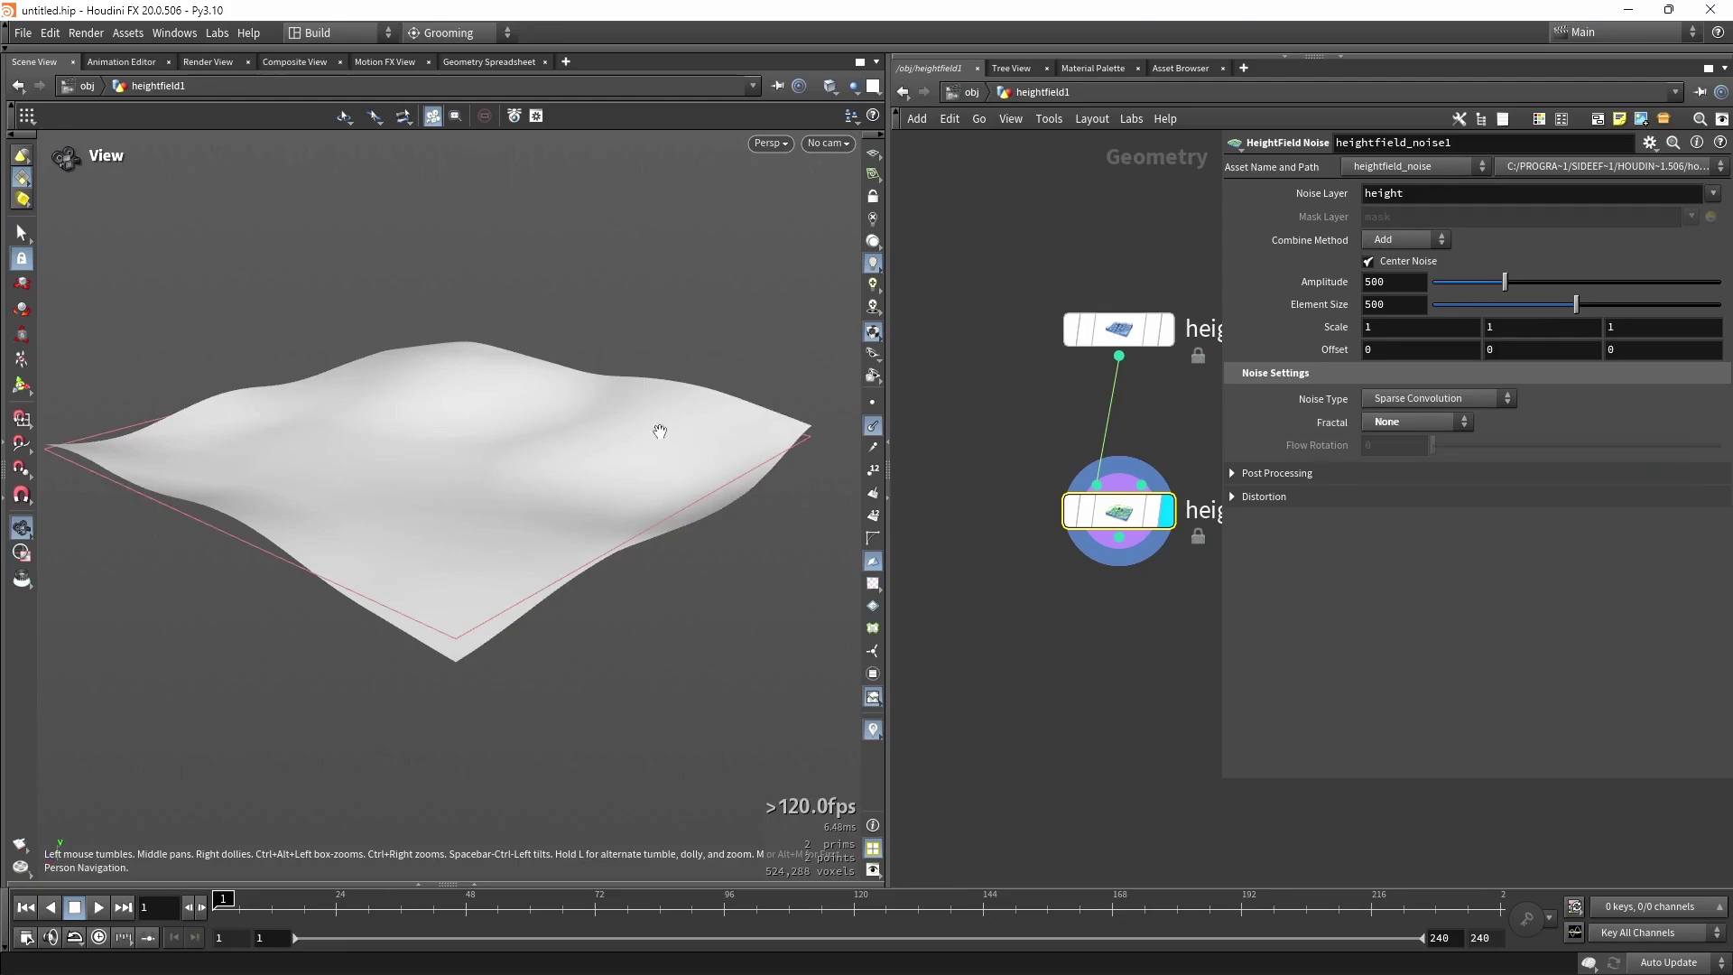
{"action": "left_click_drag", "start_coordinate": [589, 404], "coordinate": [607, 474]}
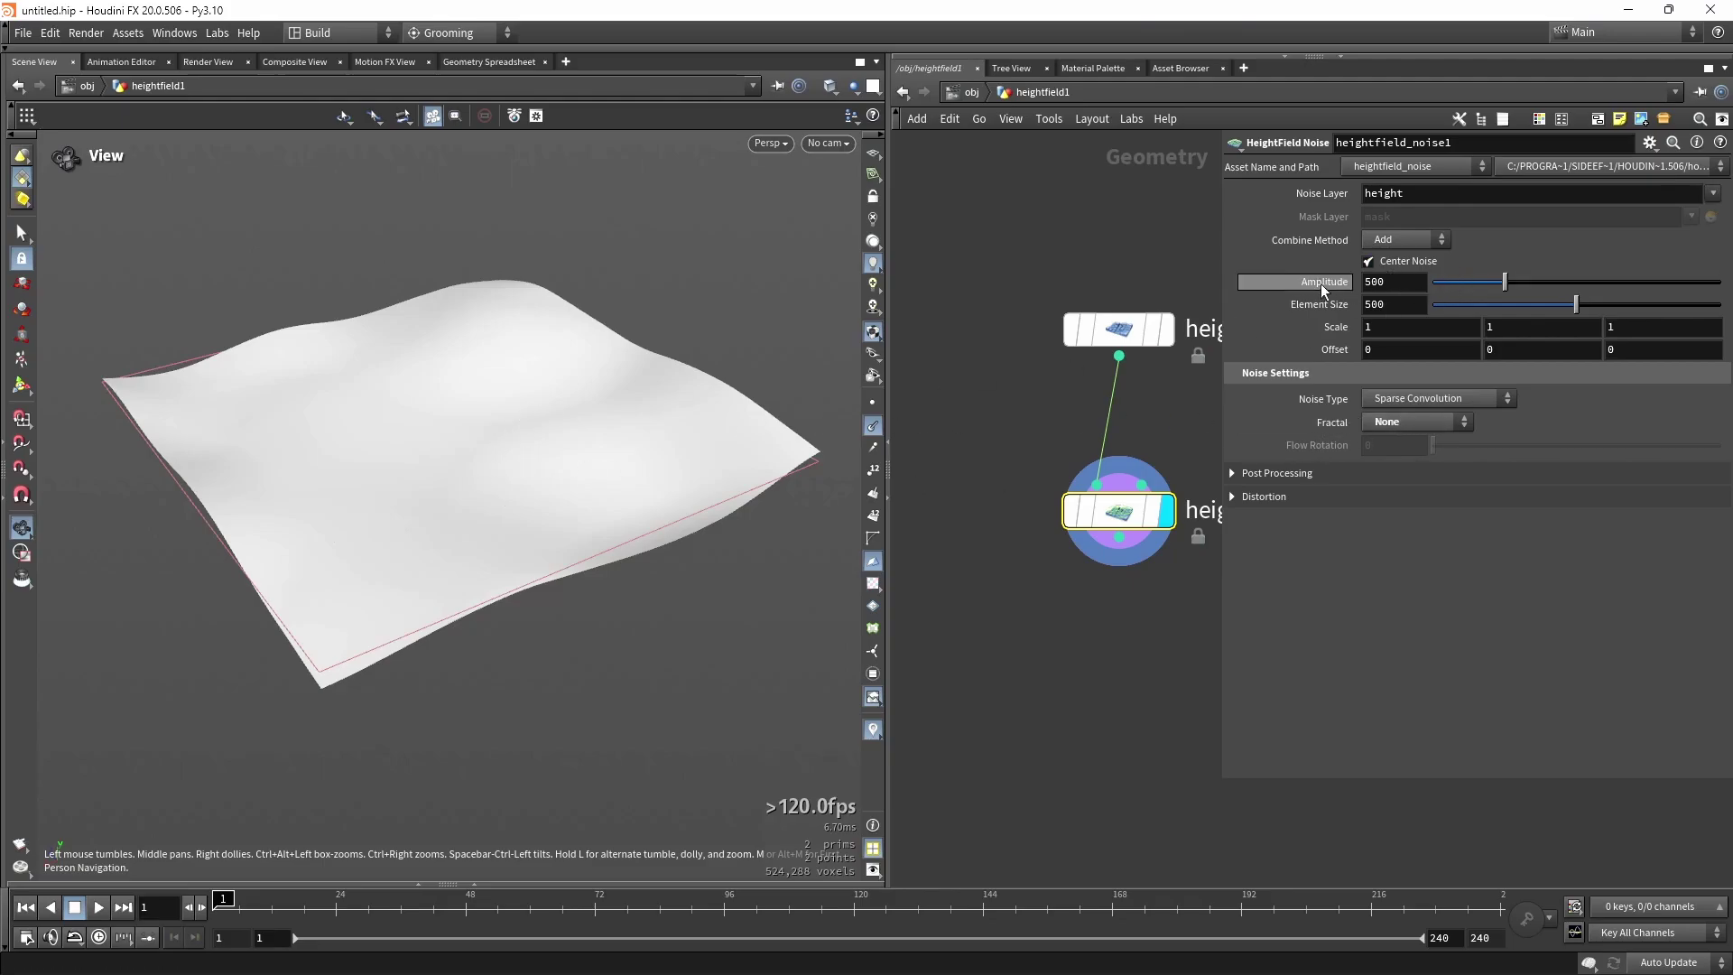
Set the noise amplitude to about 535 and the element size to about 406, and inspect the terrain.
{"action": "mouse_move", "coordinate": [1505, 282]}
{"action": "left_mouse_down"}
{"action": "mouse_move", "coordinate": [1641, 283]}
{"action": "mouse_move", "coordinate": [1434, 313]}
{"action": "mouse_move", "coordinate": [1598, 313]}
{"action": "mouse_move", "coordinate": [1549, 314]}
{"action": "left_mouse_up"}
{"action": "left_click_drag", "start_coordinate": [1639, 282], "coordinate": [1509, 299]}
{"action": "mouse_move", "coordinate": [497, 420]}
{"action": "left_mouse_down"}
{"action": "mouse_move", "coordinate": [490, 362]}
{"action": "mouse_move", "coordinate": [481, 390]}
{"action": "left_mouse_up"}
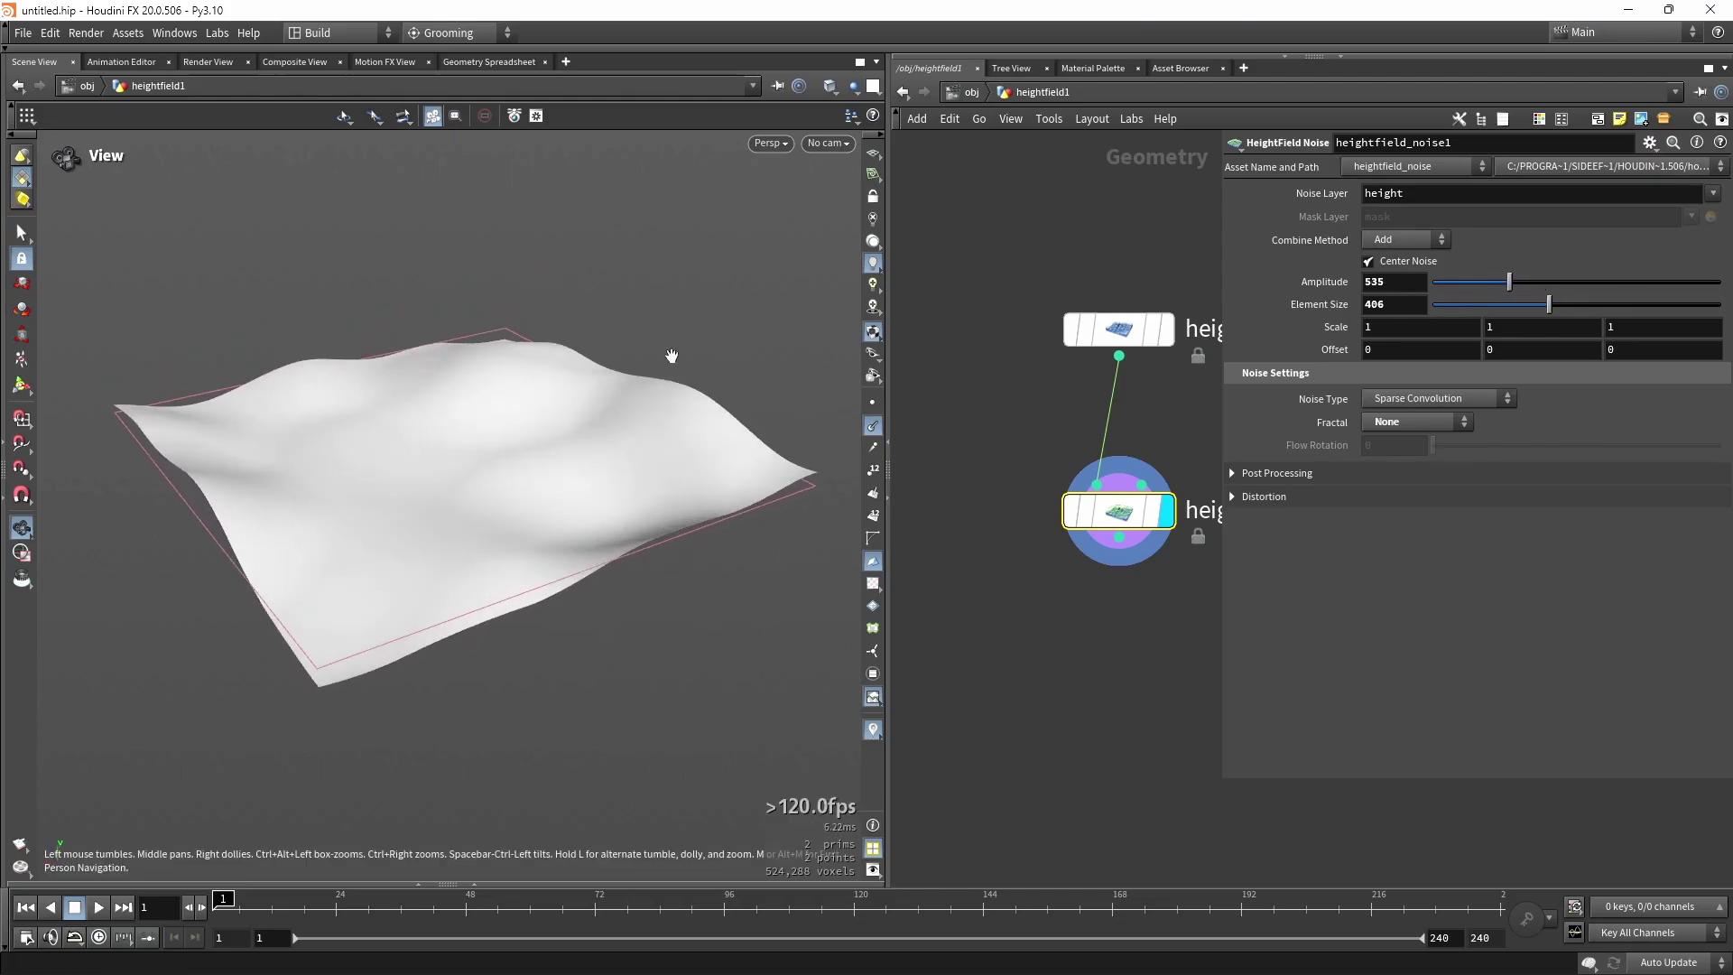
Try an X scale of 2 on the noise to stretch the pattern, and reset the scale to its default.
{"action": "left_click_drag", "start_coordinate": [1515, 328], "coordinate": [1259, 330]}
{"action": "type", "text": "2"}
{"action": "key", "text": "Return"}
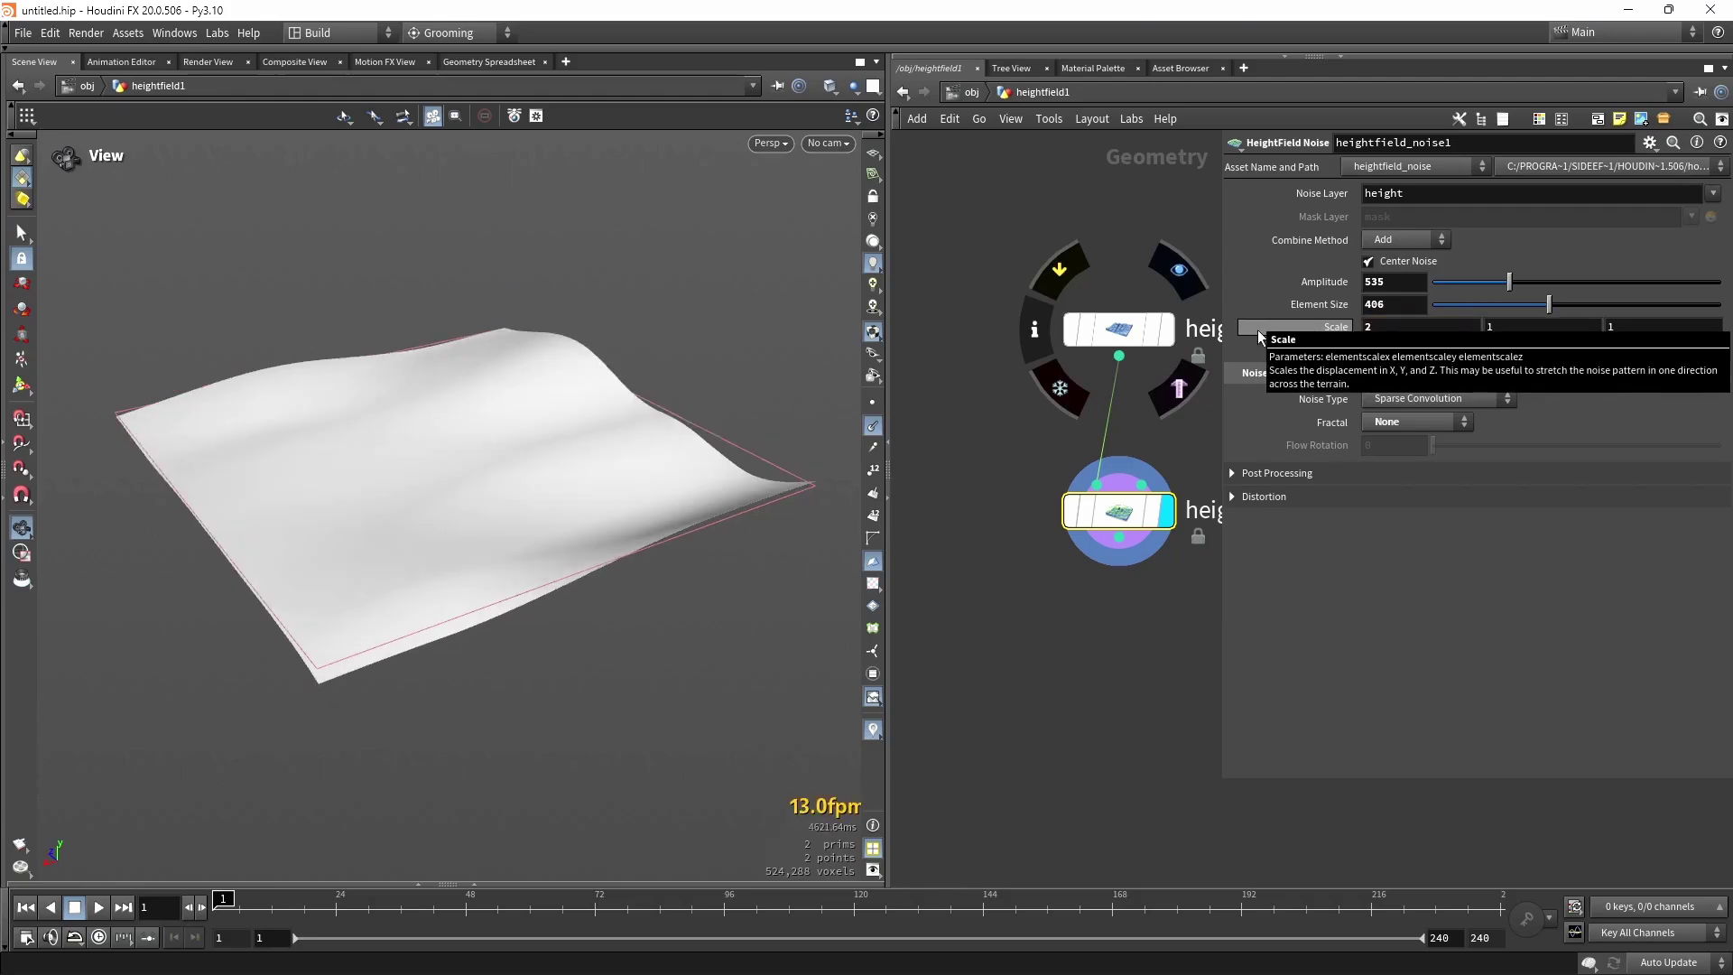
{"action": "left_click_drag", "start_coordinate": [388, 479], "coordinate": [539, 462]}
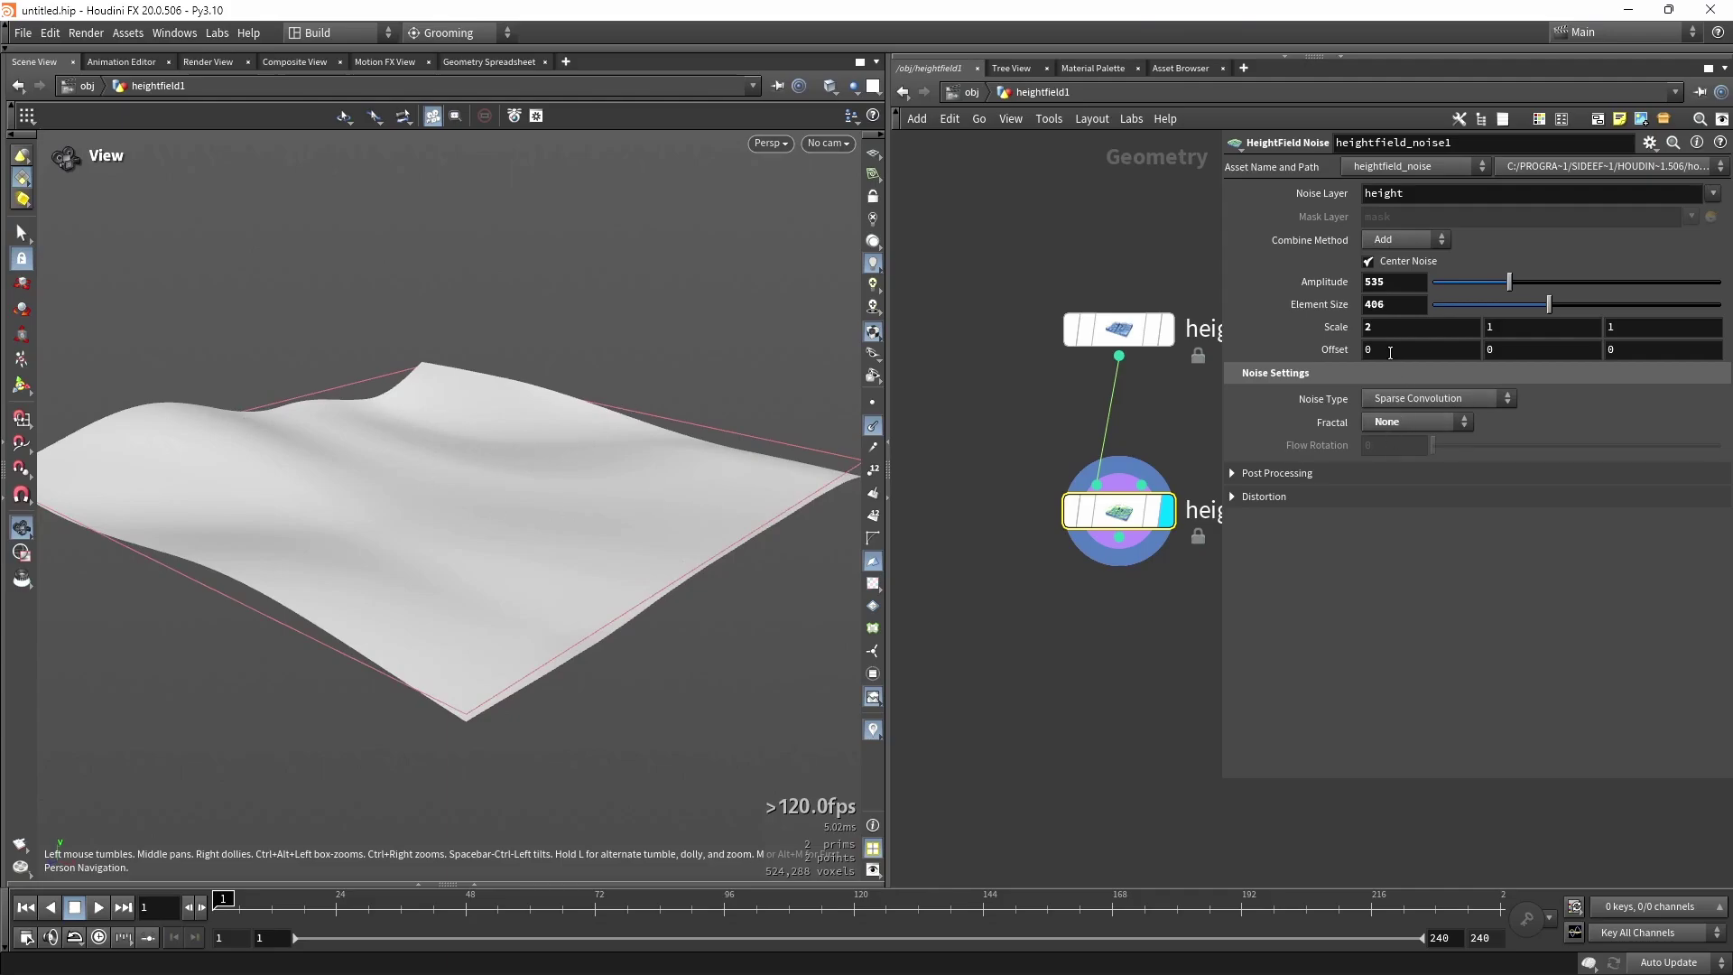
{"action": "middle_click", "coordinate": [1341, 332], "text": "ctrl"}
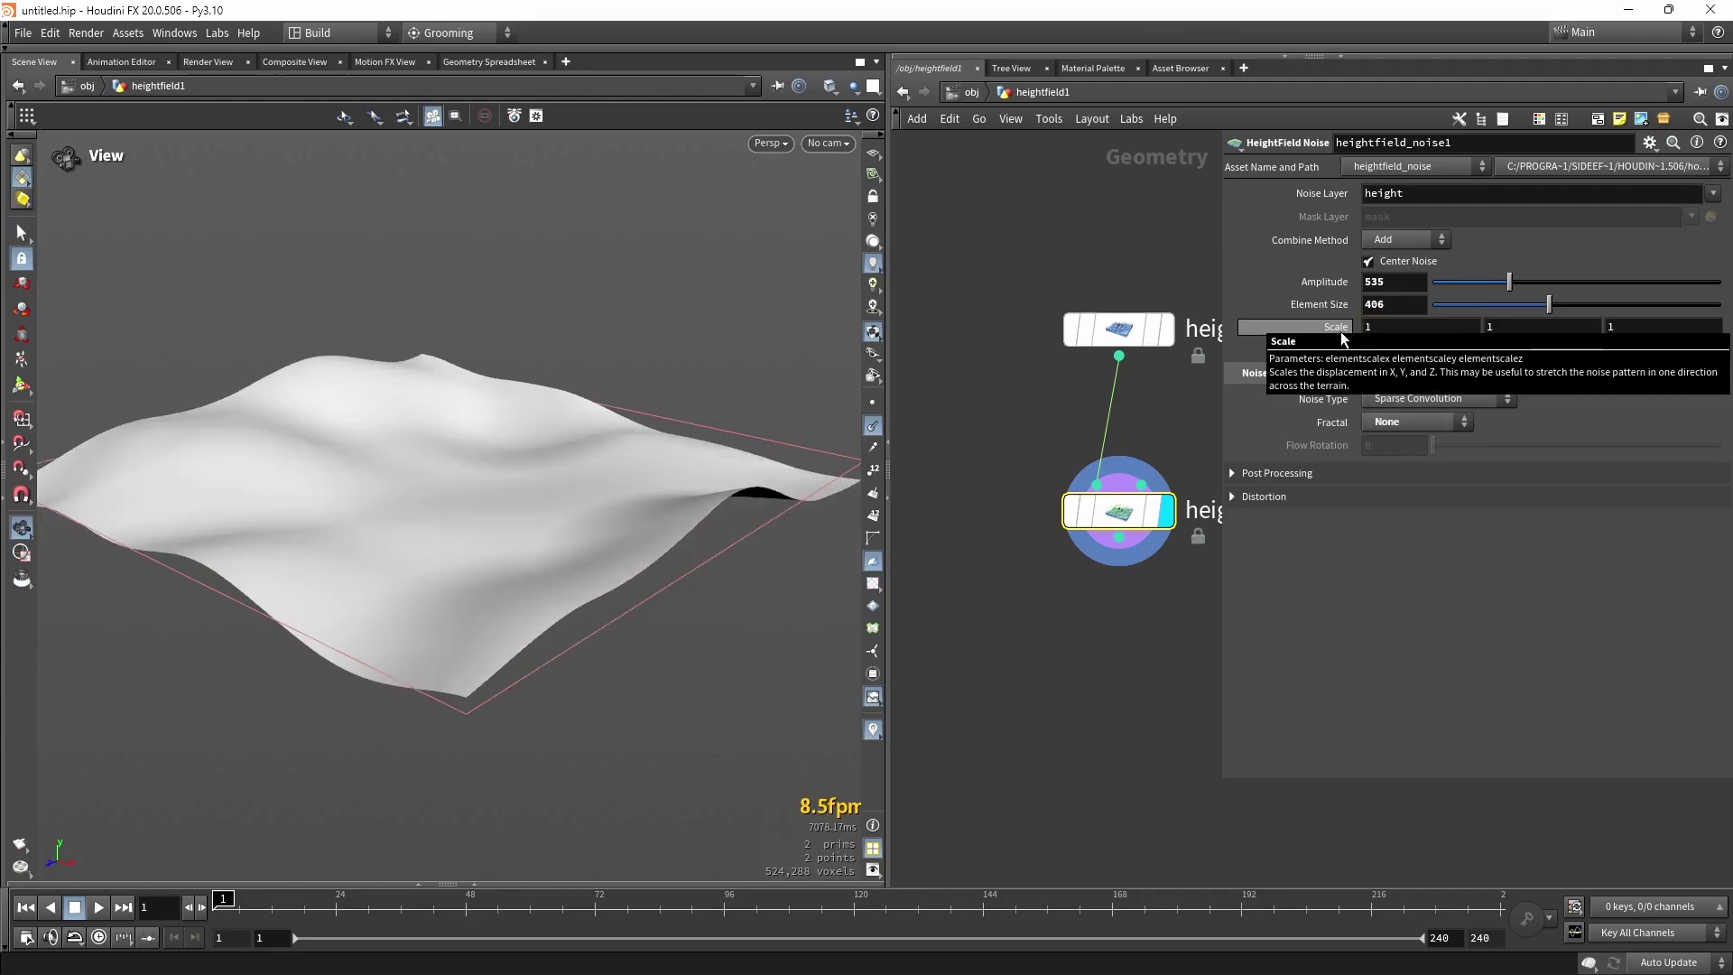
Switch the noise type to Perlin Flow and inspect the terrain shape from another angle.
{"action": "left_click", "coordinate": [1484, 397]}
{"action": "left_click", "coordinate": [1422, 507]}
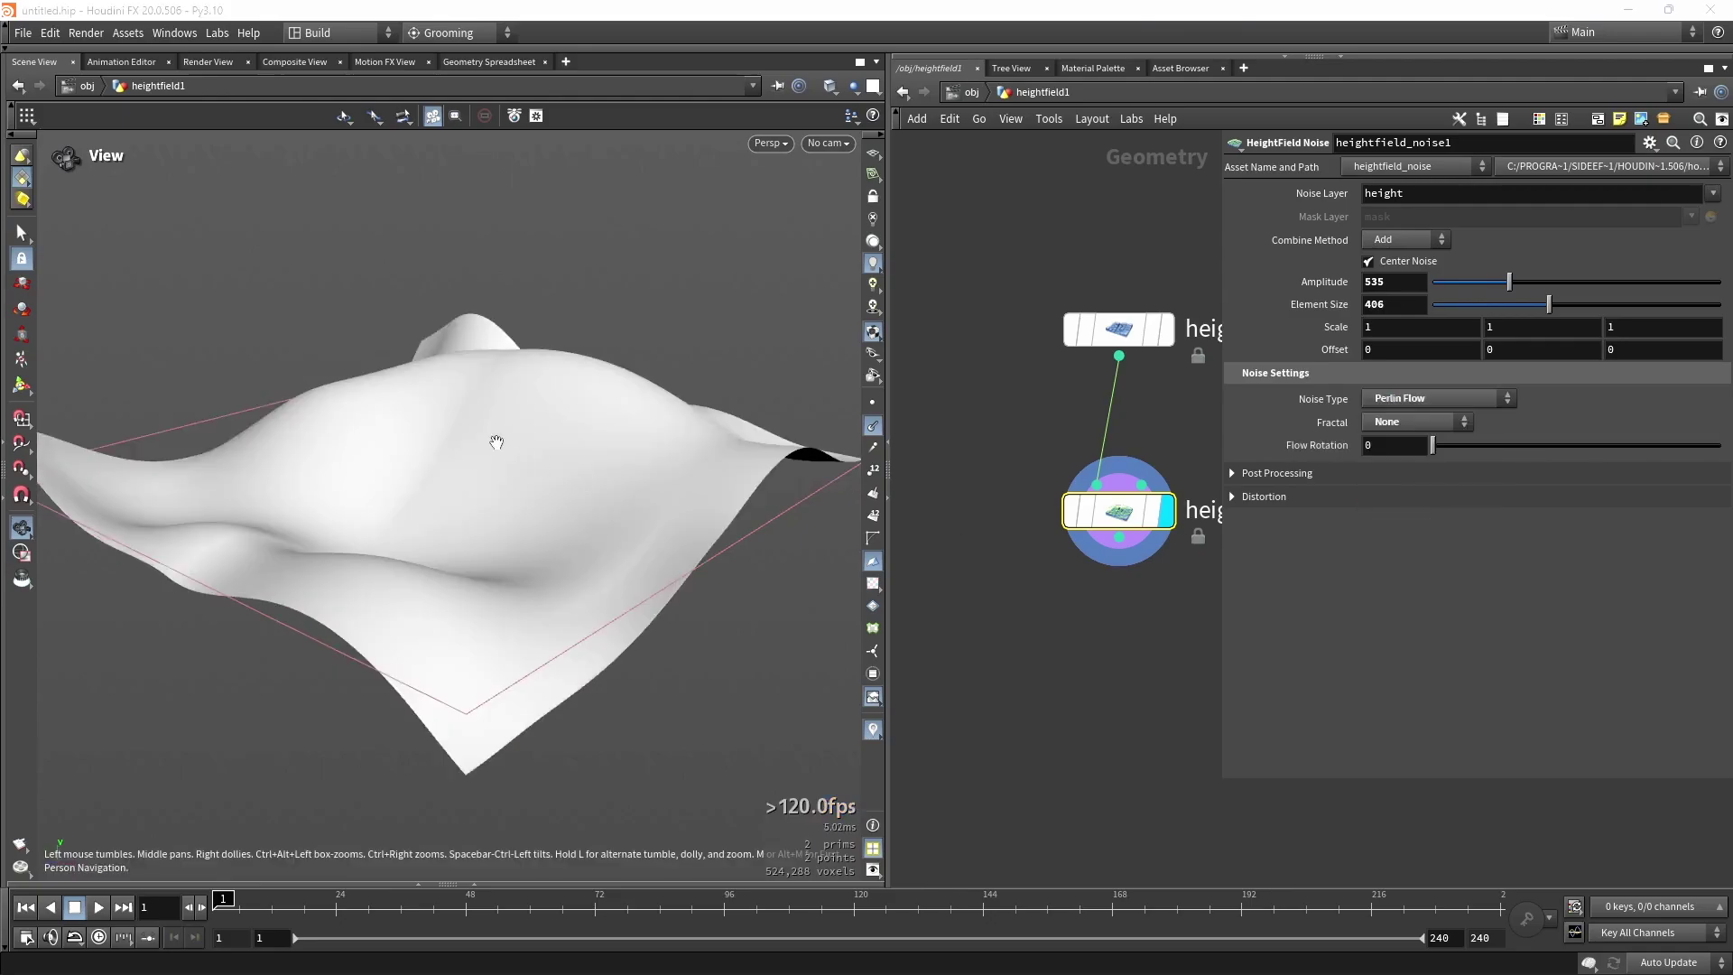
{"action": "left_click_drag", "start_coordinate": [496, 442], "coordinate": [706, 440]}
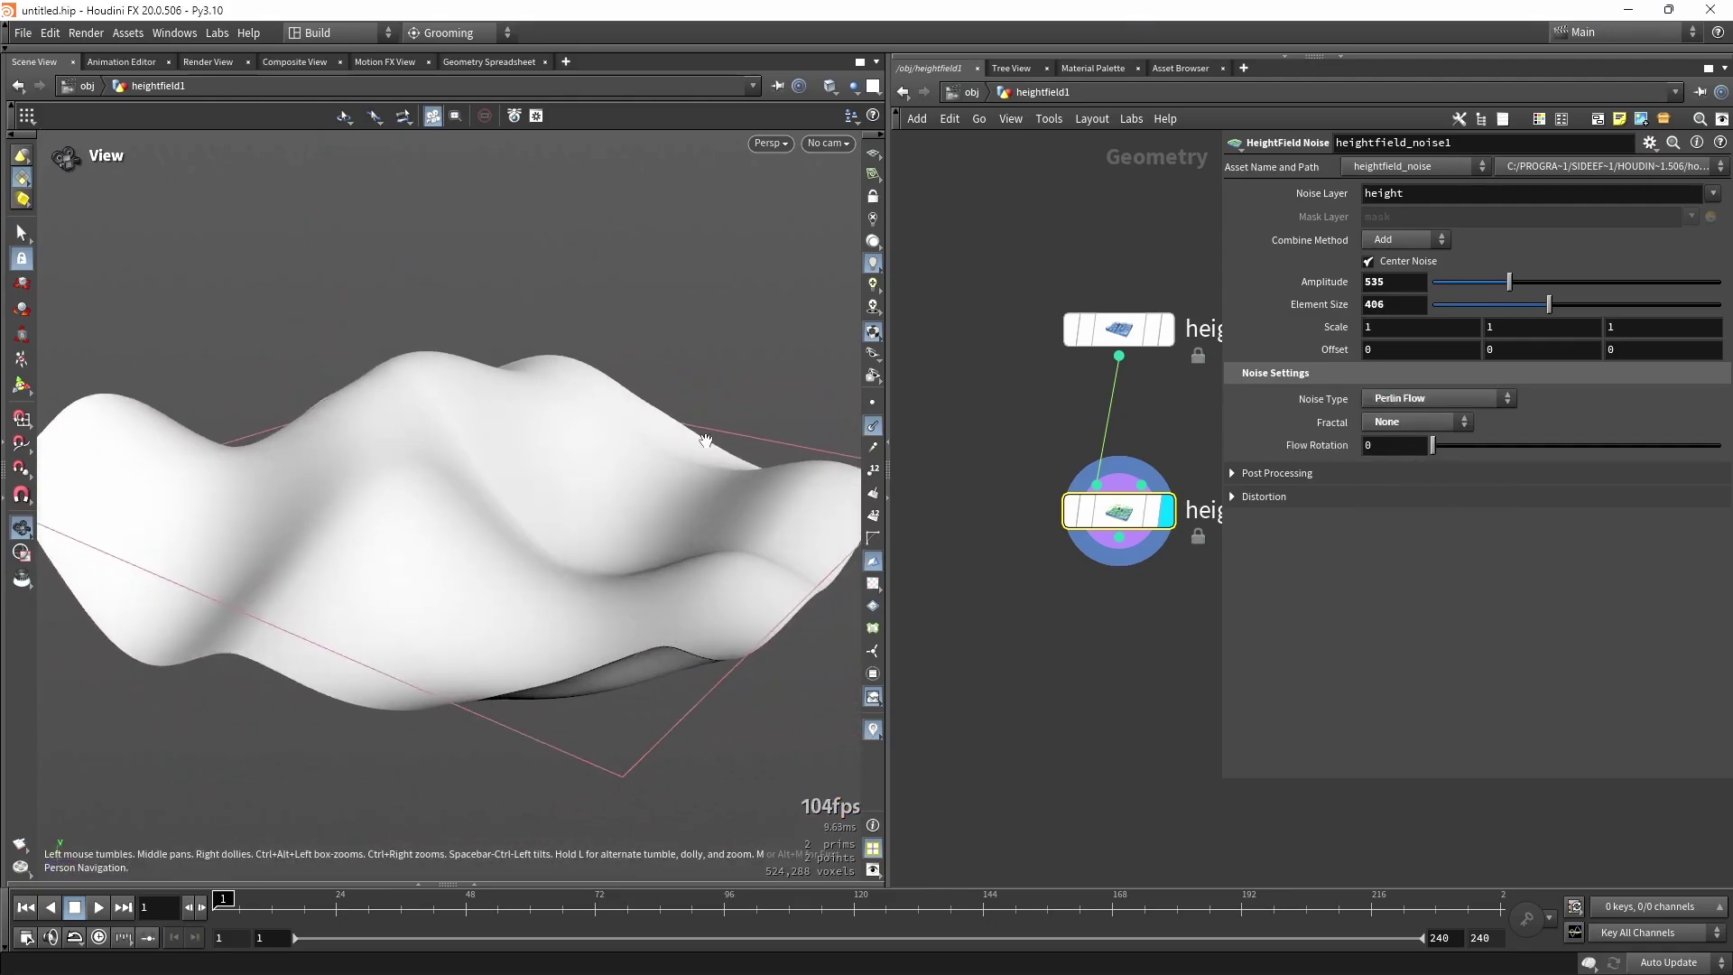
Switch the noise type to Worley Cellular F1 and inspect the terrain from the side.
{"action": "left_click", "coordinate": [1404, 399]}
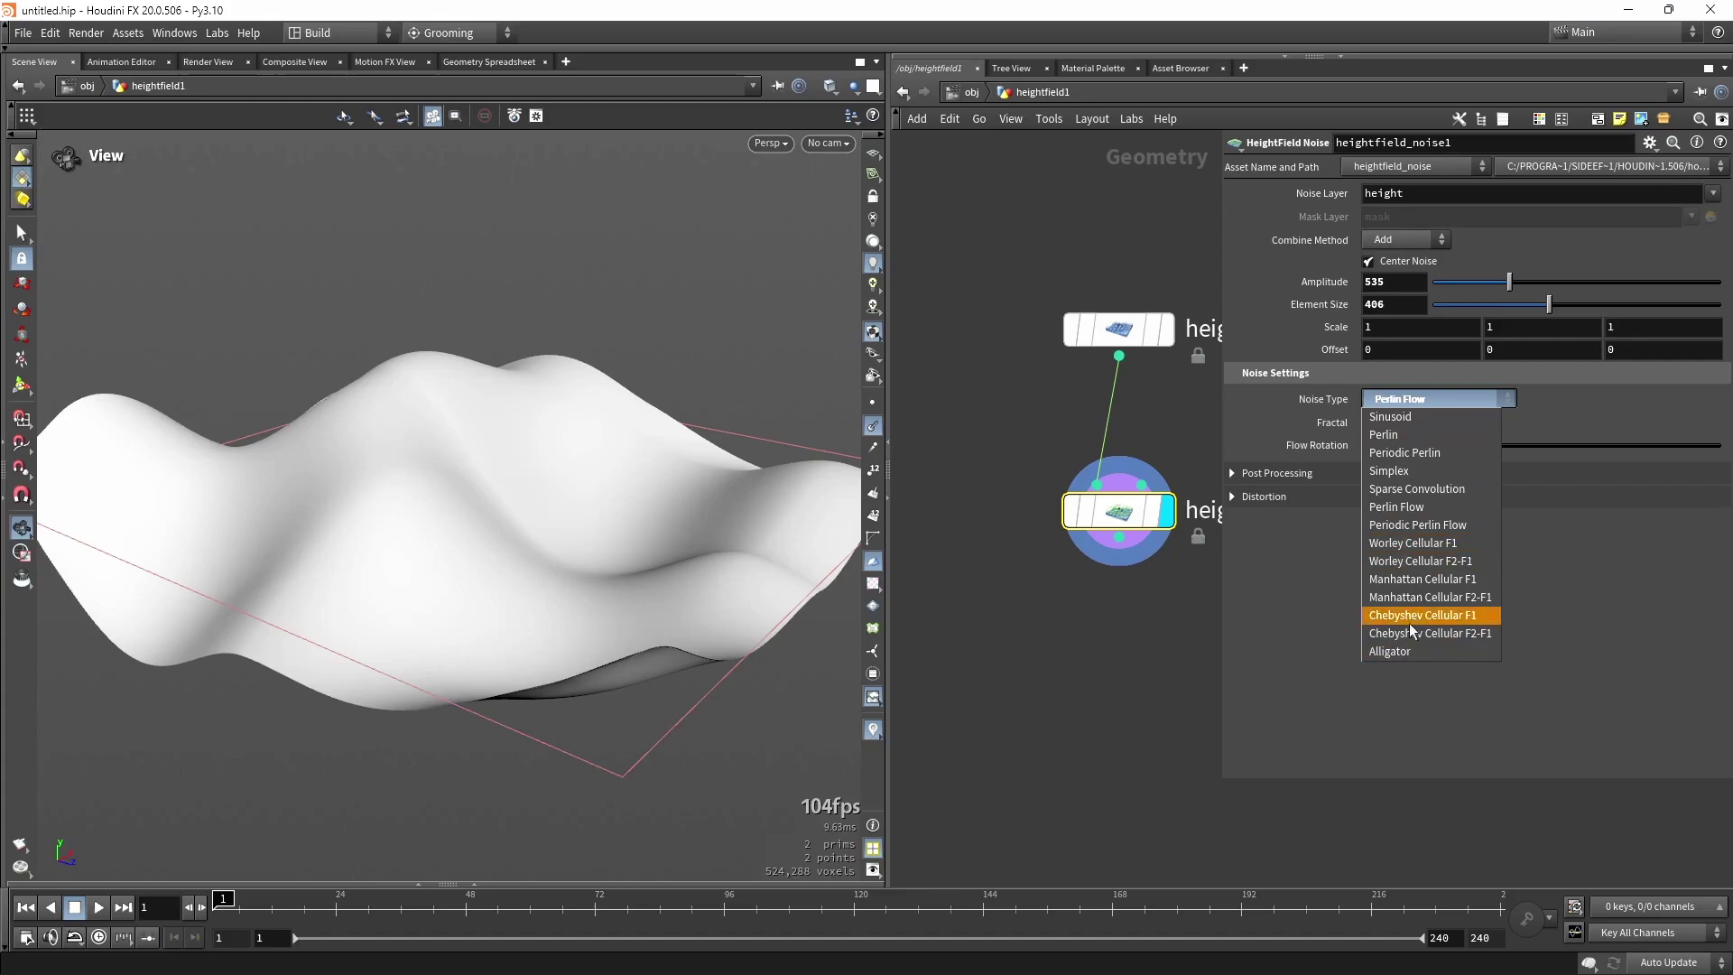
{"action": "left_click", "coordinate": [1419, 549]}
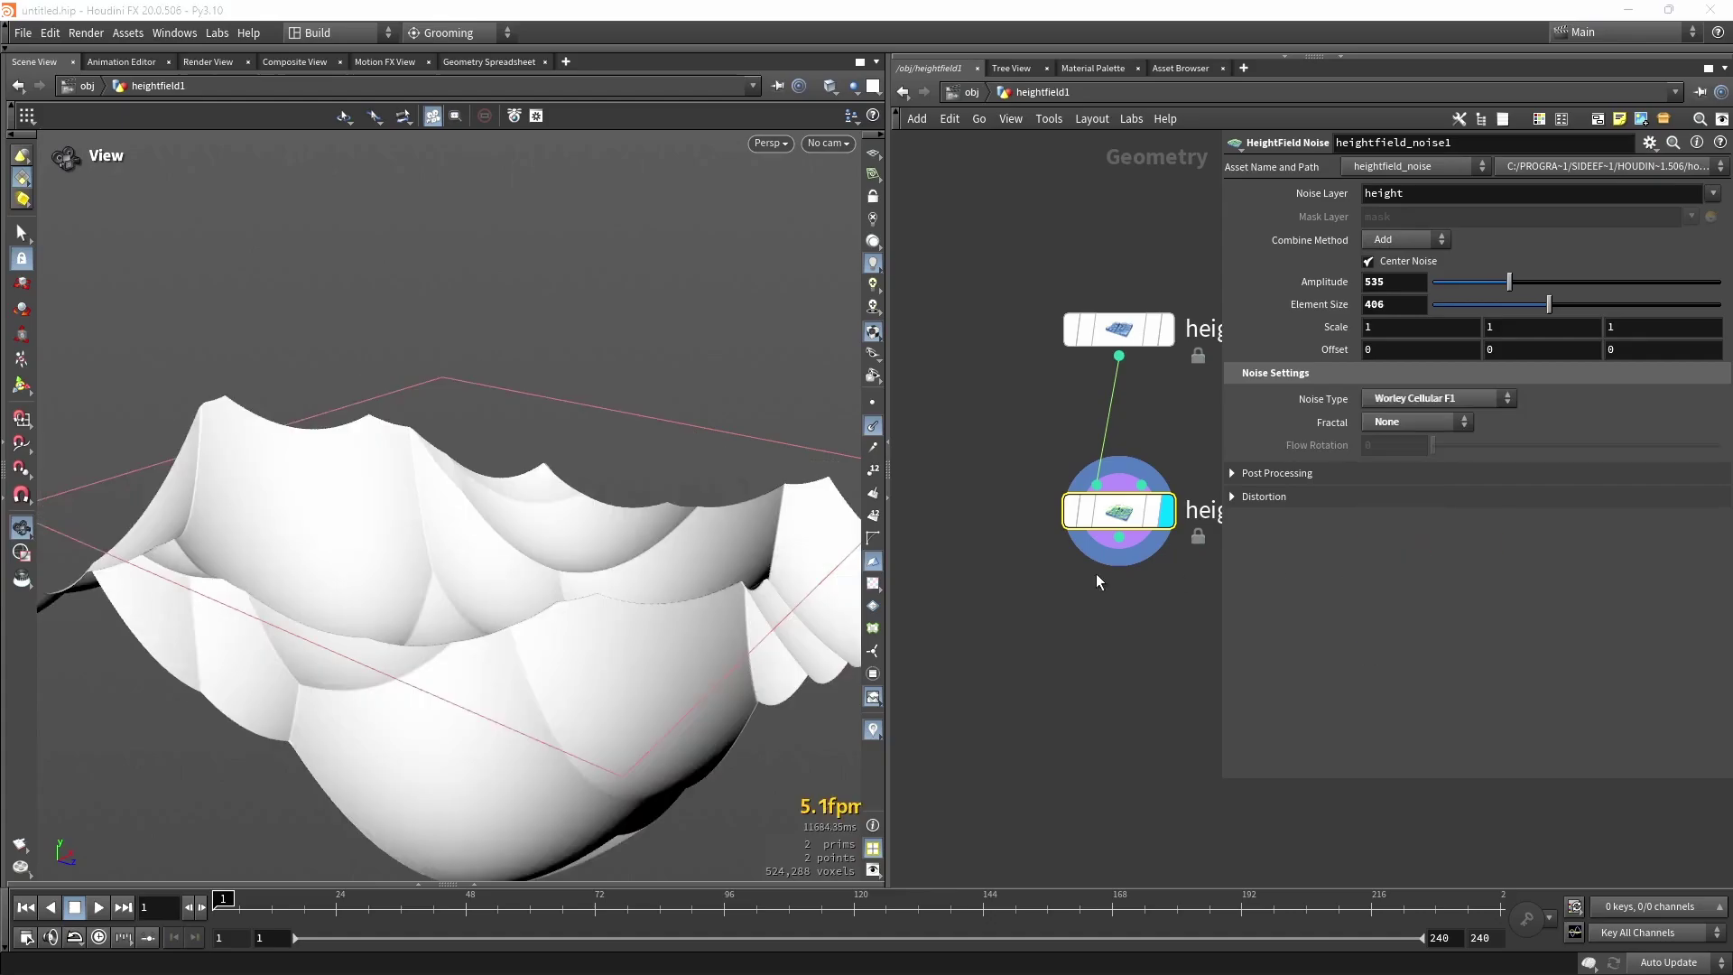
{"action": "left_click_drag", "start_coordinate": [704, 532], "coordinate": [592, 470]}
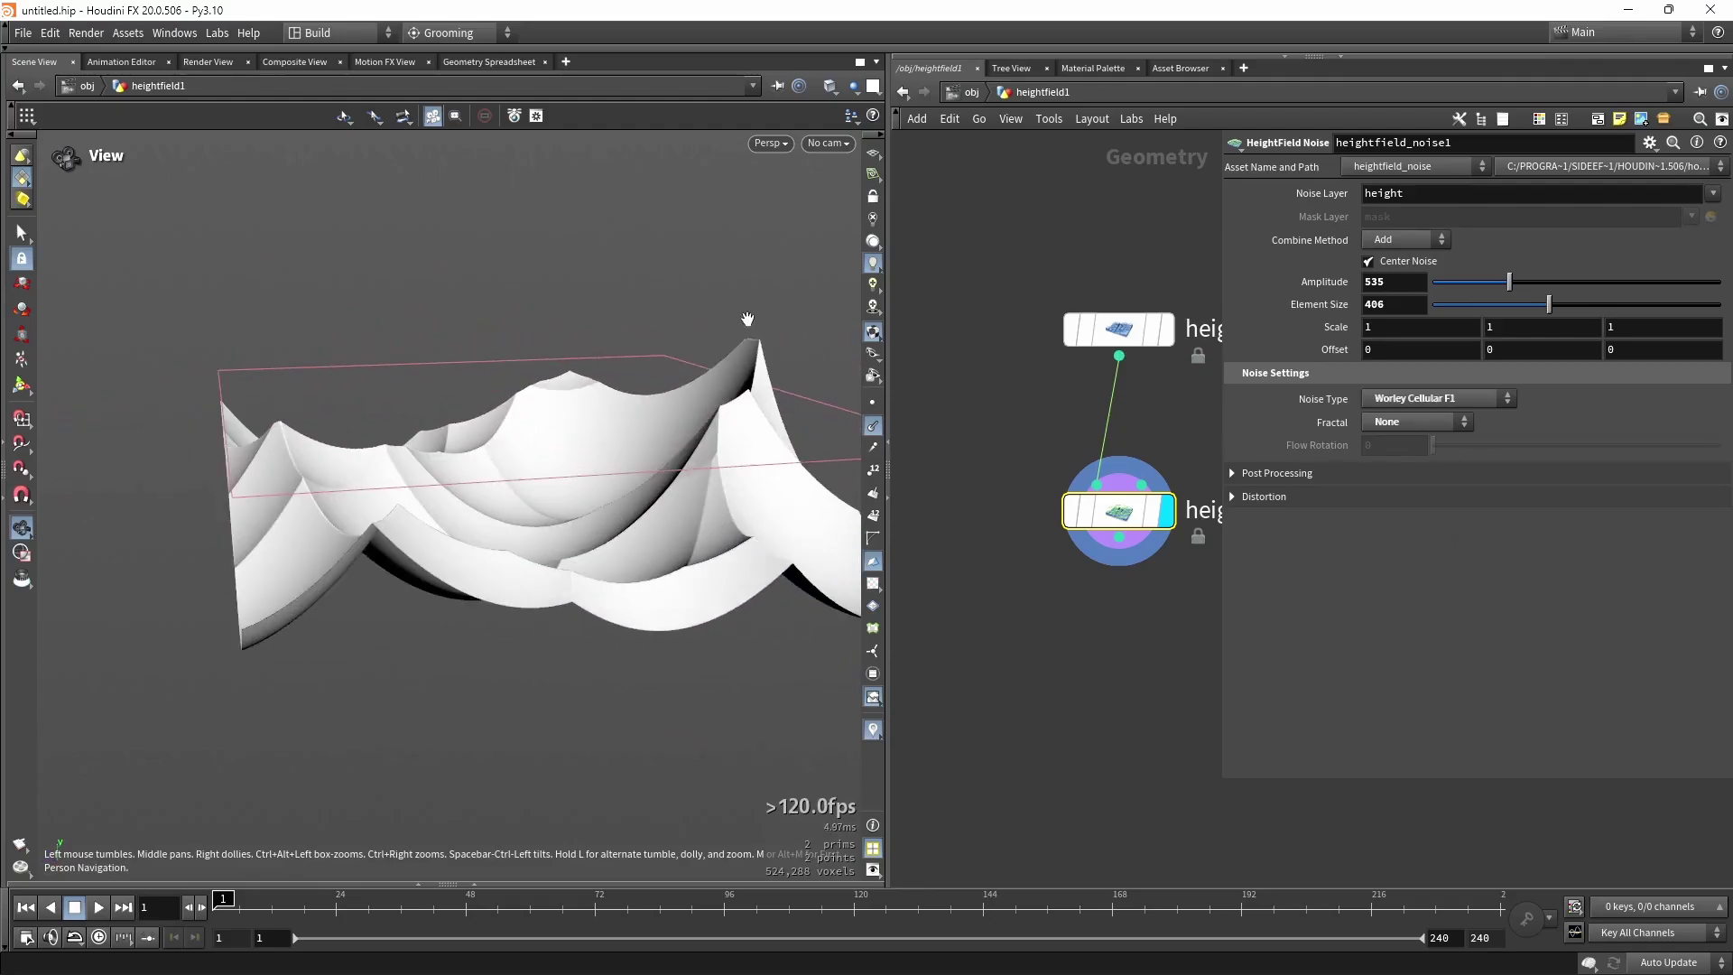
Switch the noise type to Worley Cellular F2-F1 and set the amplitude to about 258 and the element size to about 377.
{"action": "left_click", "coordinate": [1381, 400]}
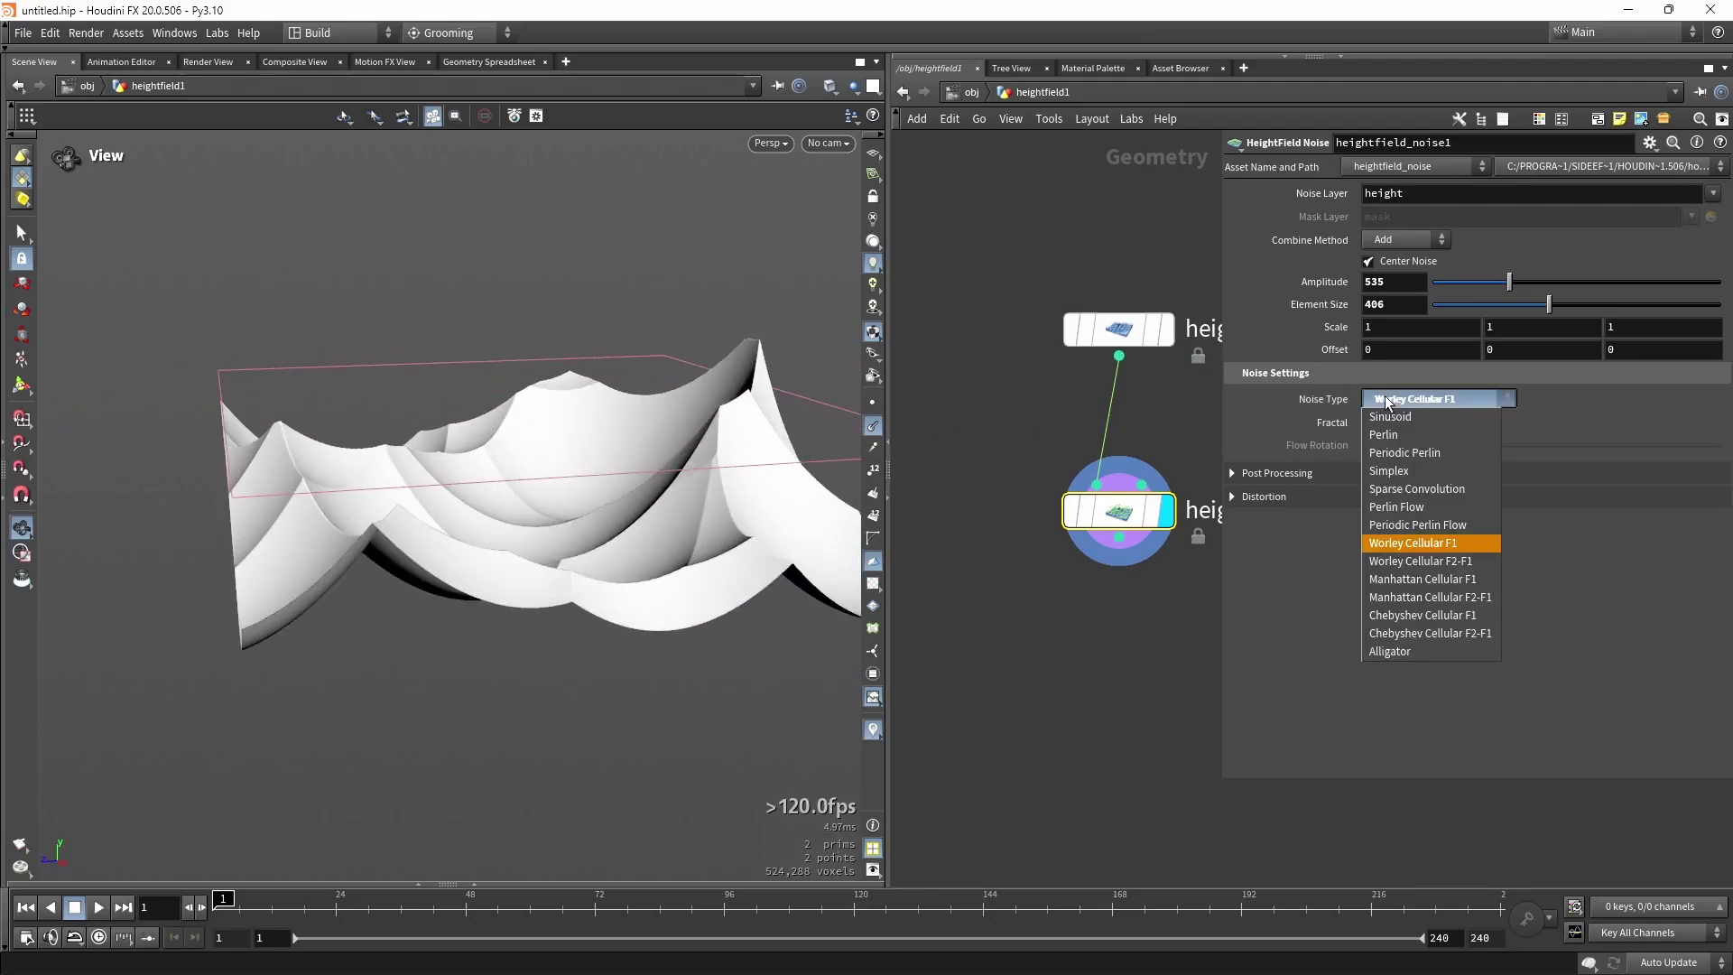
{"action": "left_click", "coordinate": [1390, 561]}
{"action": "left_click_drag", "start_coordinate": [767, 505], "coordinate": [708, 553]}
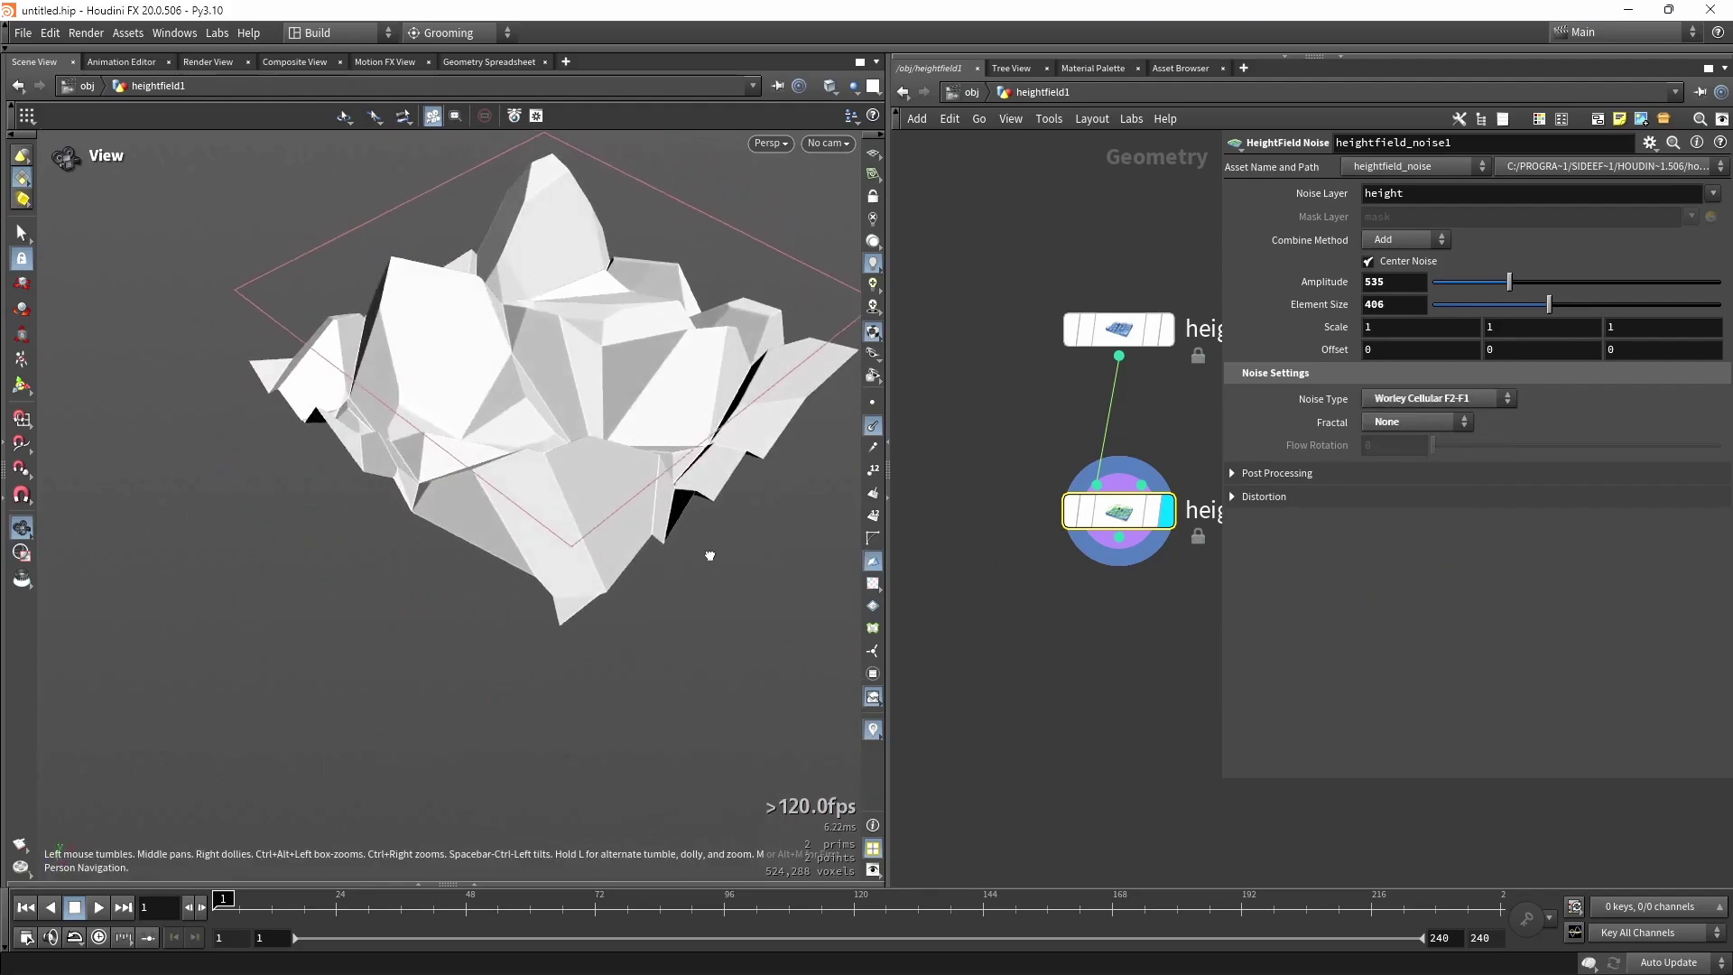
{"action": "left_click_drag", "start_coordinate": [1509, 282], "coordinate": [1541, 311]}
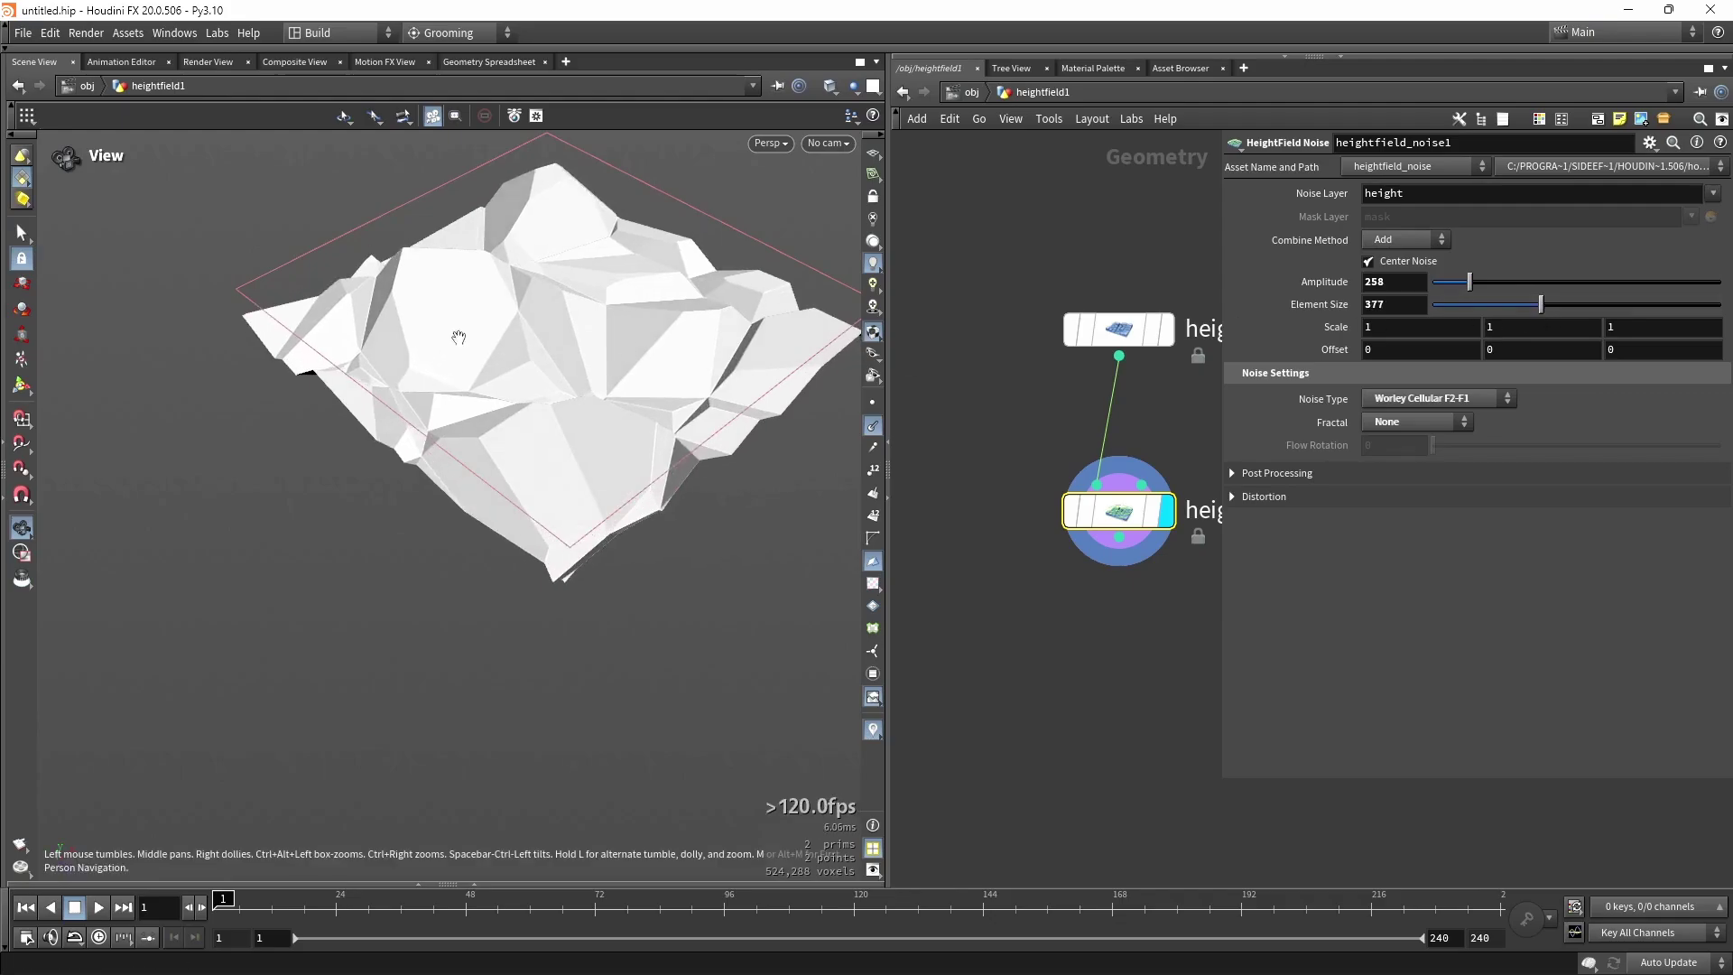
{"action": "left_click_drag", "start_coordinate": [452, 336], "coordinate": [587, 378]}
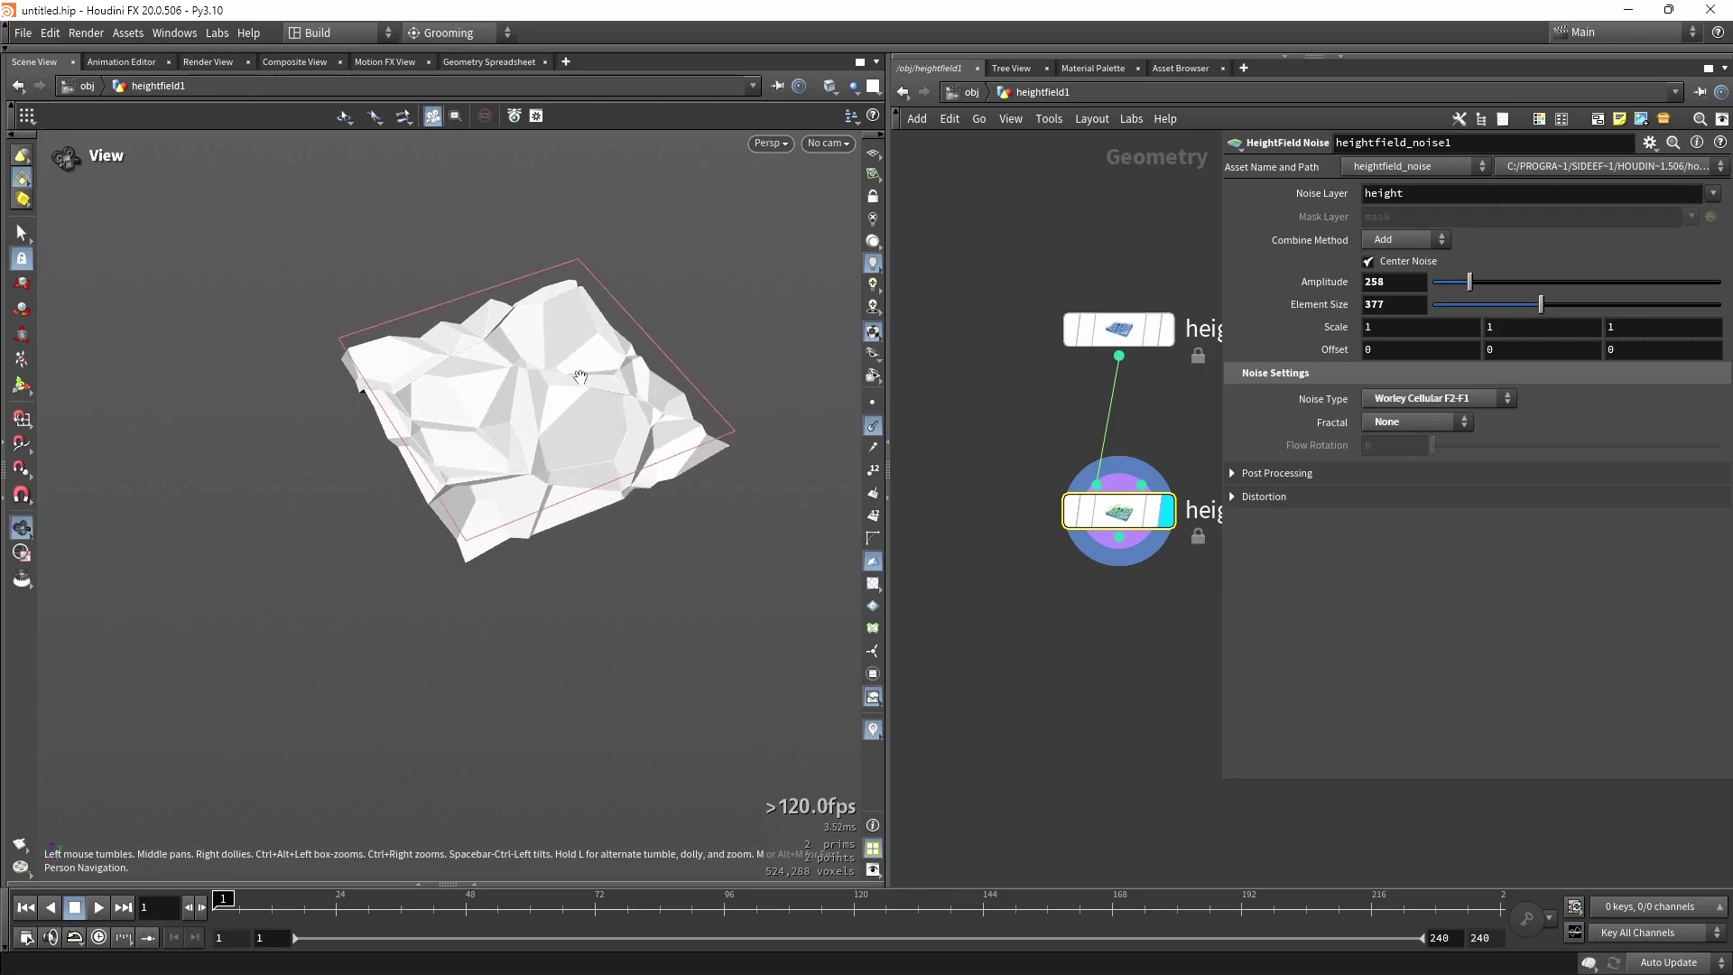
Switch the noise type to Manhattan Cellular F1 and inspect the terrain from above and from an angle.
{"action": "left_click", "coordinate": [1399, 403]}
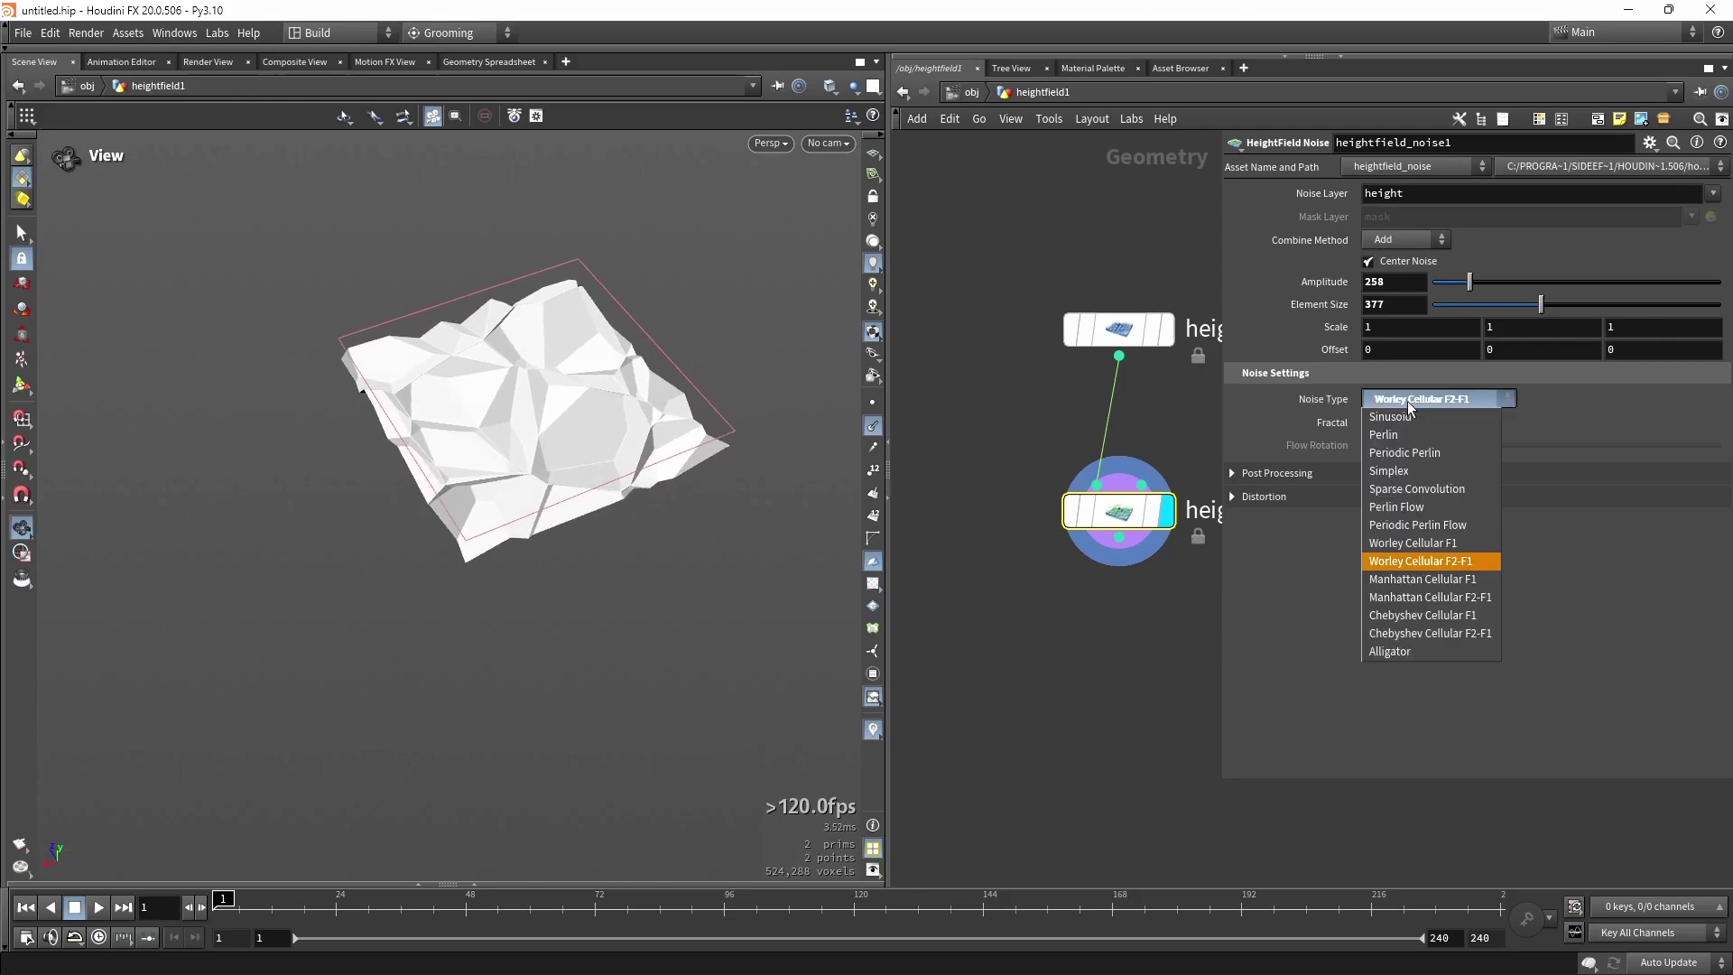
{"action": "left_click", "coordinate": [1408, 579]}
{"action": "left_click_drag", "start_coordinate": [558, 378], "coordinate": [558, 481]}
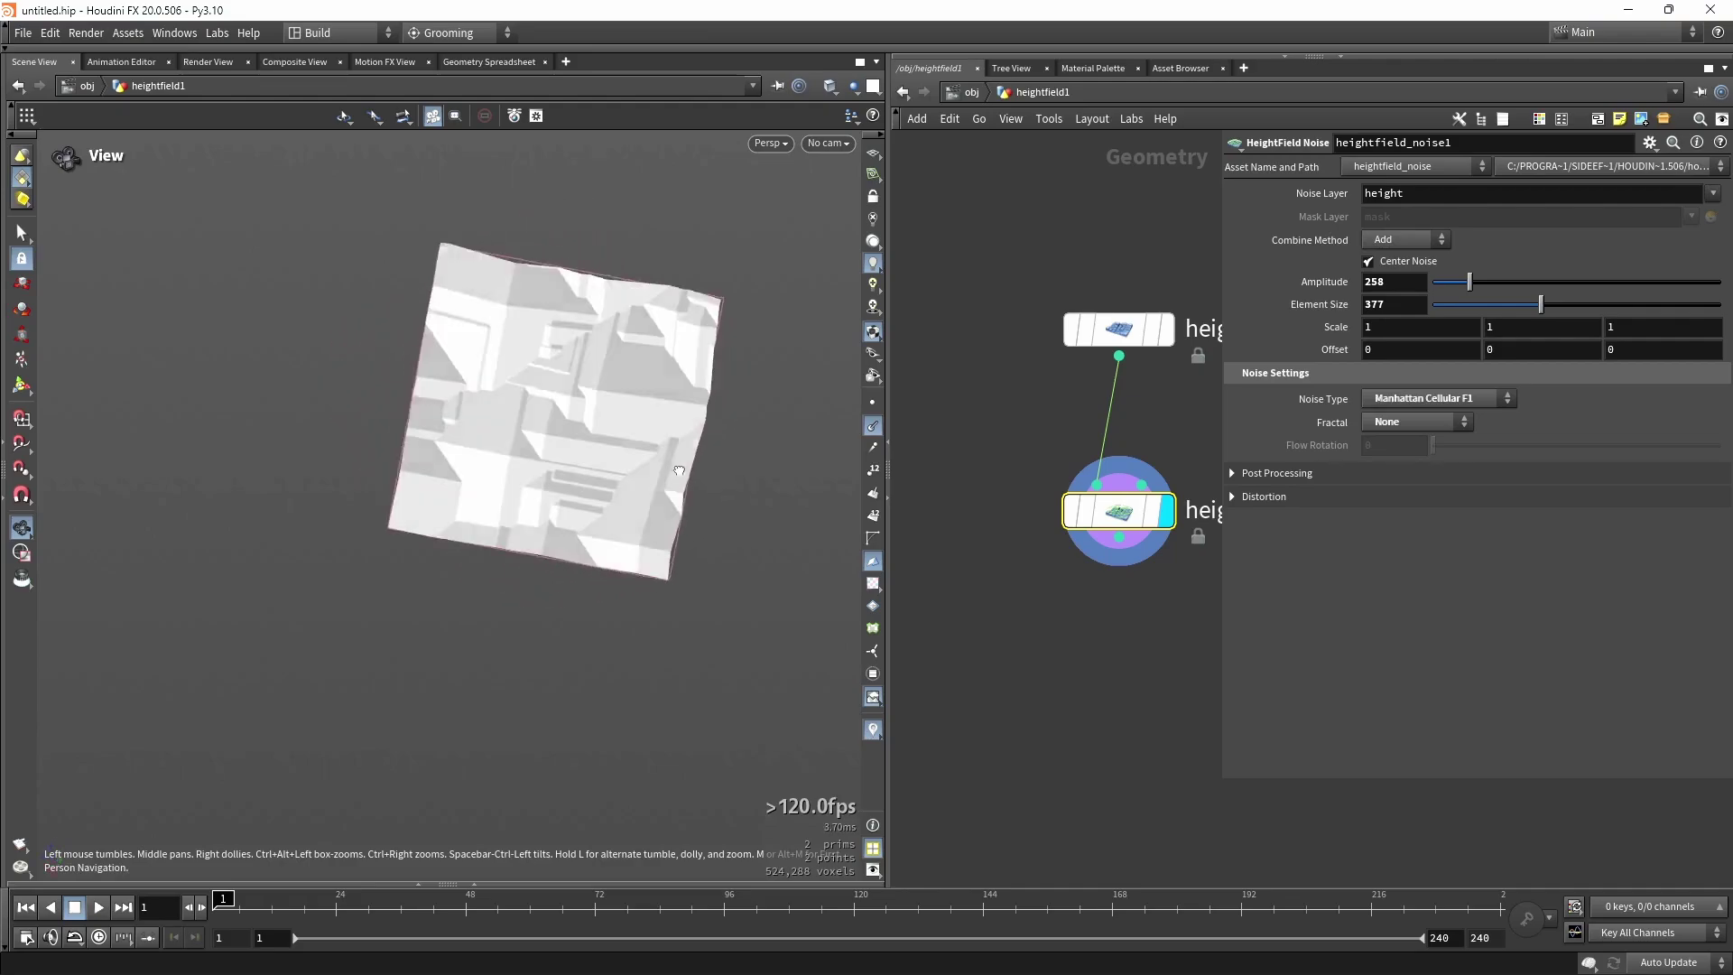
{"action": "left_click_drag", "start_coordinate": [679, 470], "coordinate": [609, 333]}
{"action": "left_click_drag", "start_coordinate": [485, 394], "coordinate": [645, 266]}
Switch the noise type to Chebyshev Cellular F1 and inspect the resulting terrain.
{"action": "left_click", "coordinate": [1469, 401]}
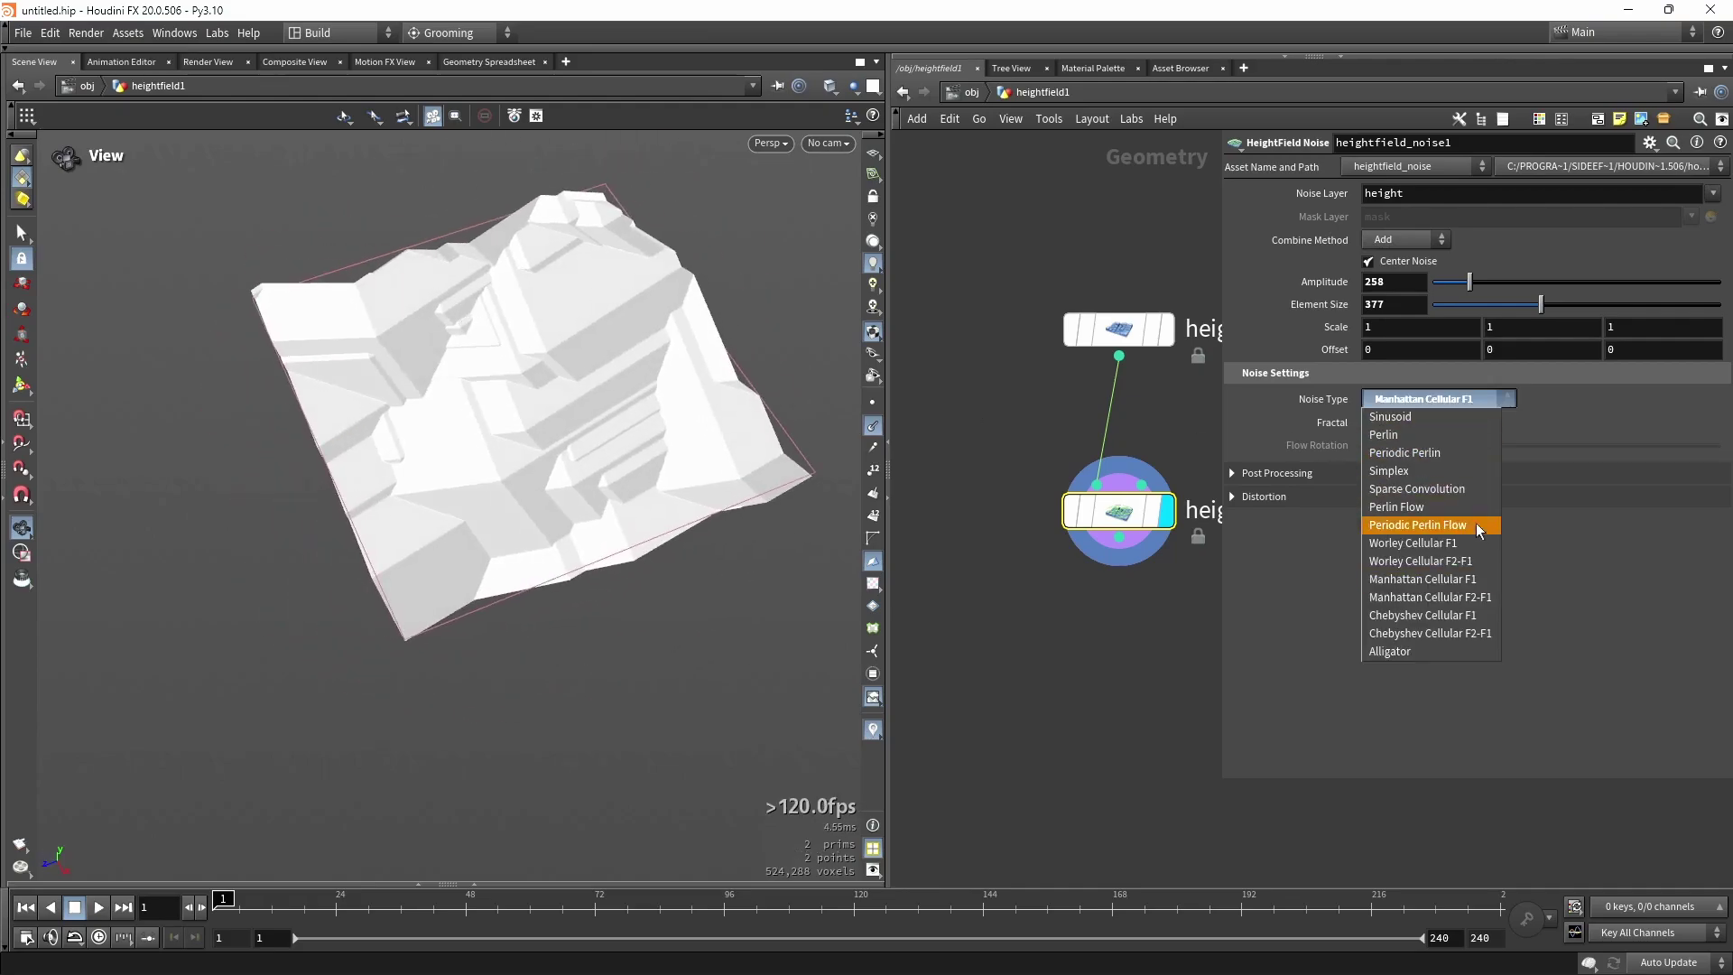
{"action": "left_click", "coordinate": [1425, 617]}
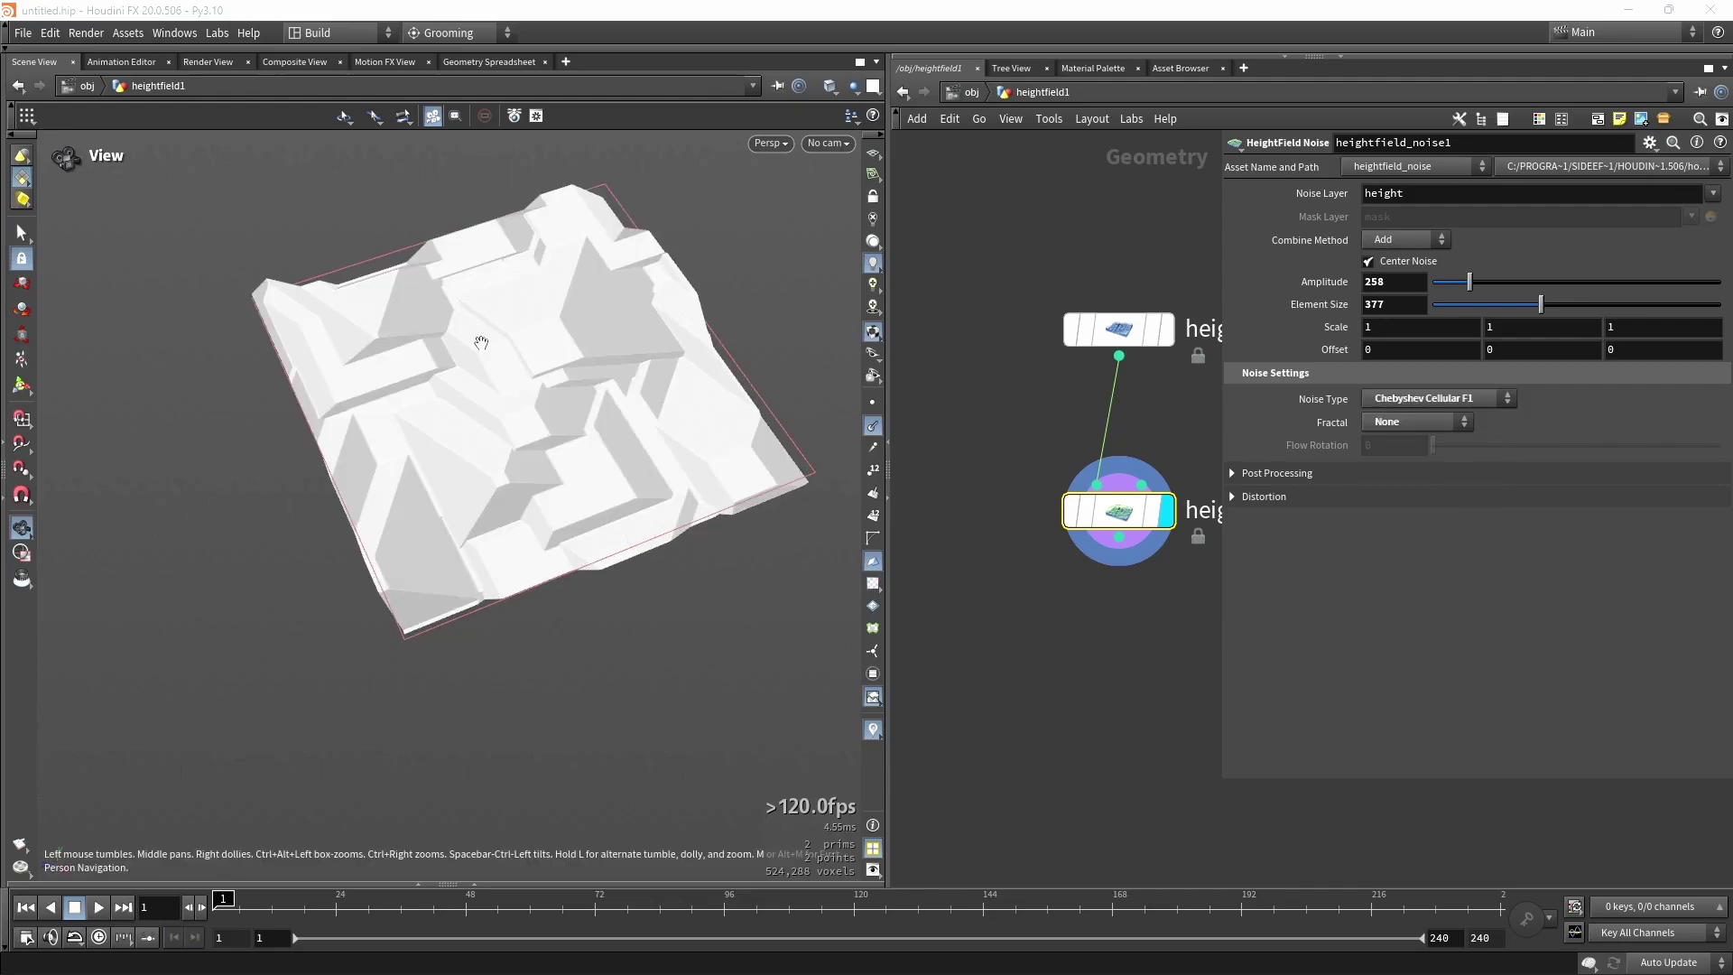
{"action": "left_click_drag", "start_coordinate": [554, 362], "coordinate": [617, 233]}
Set the noise type to Alligator and look over the terrain.
{"action": "left_click", "coordinate": [1413, 401]}
{"action": "left_click", "coordinate": [1408, 643]}
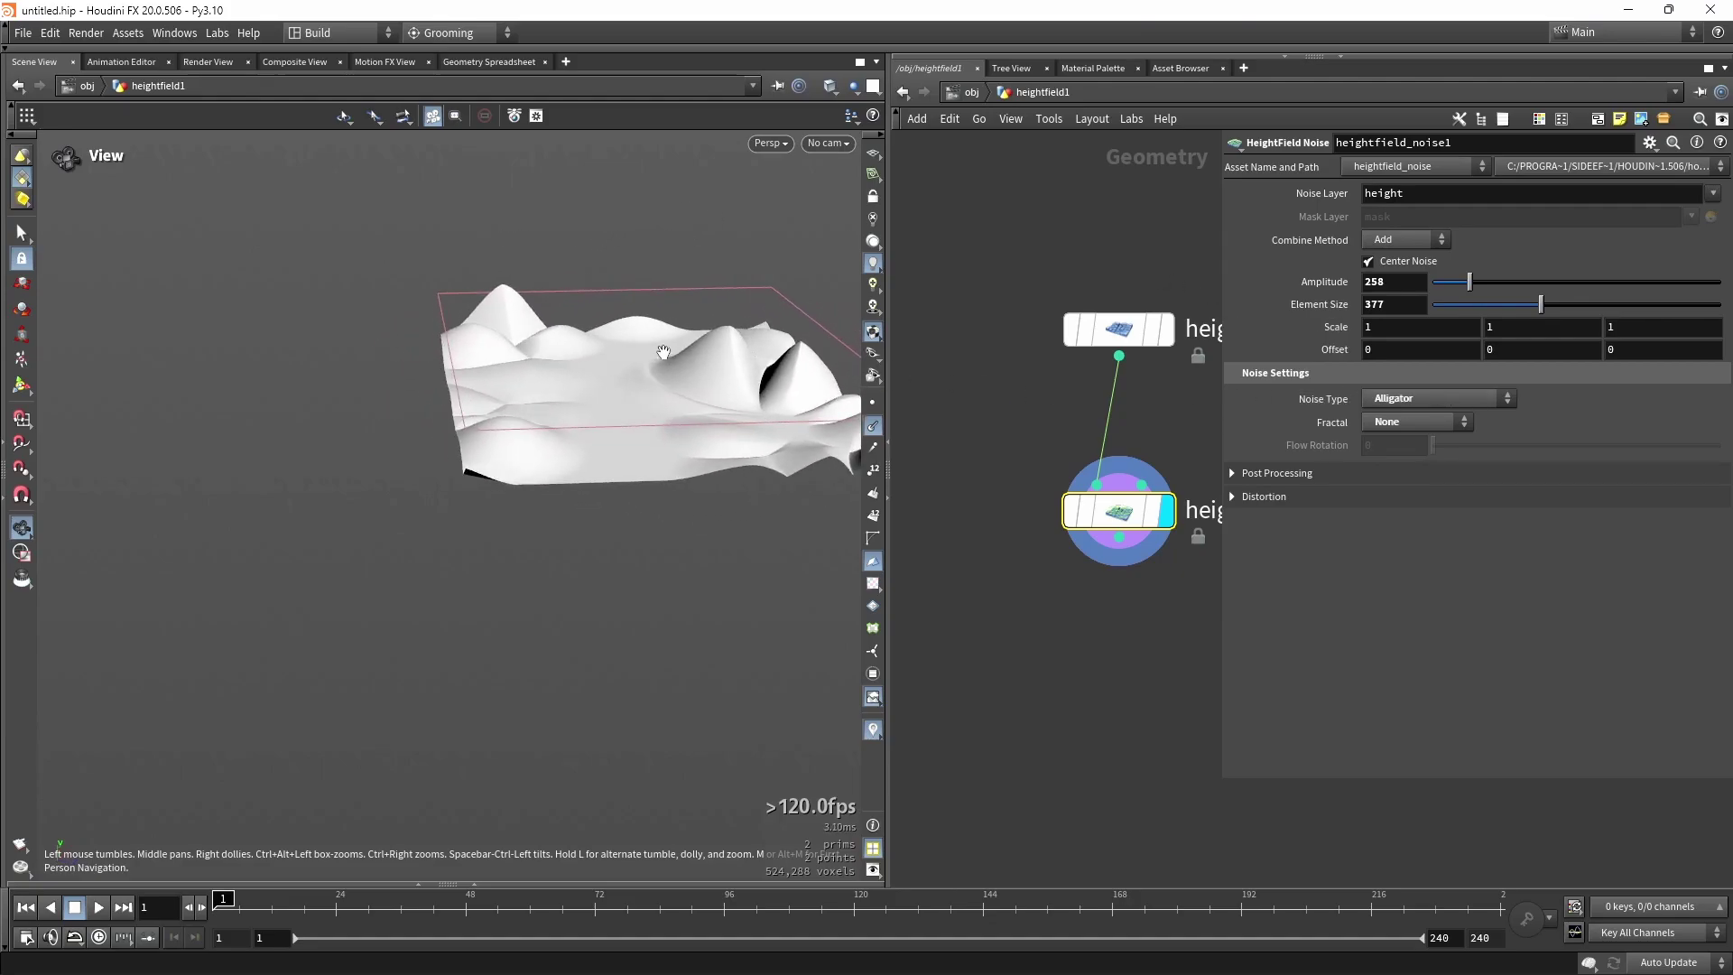
{"action": "left_click_drag", "start_coordinate": [663, 352], "coordinate": [491, 404]}
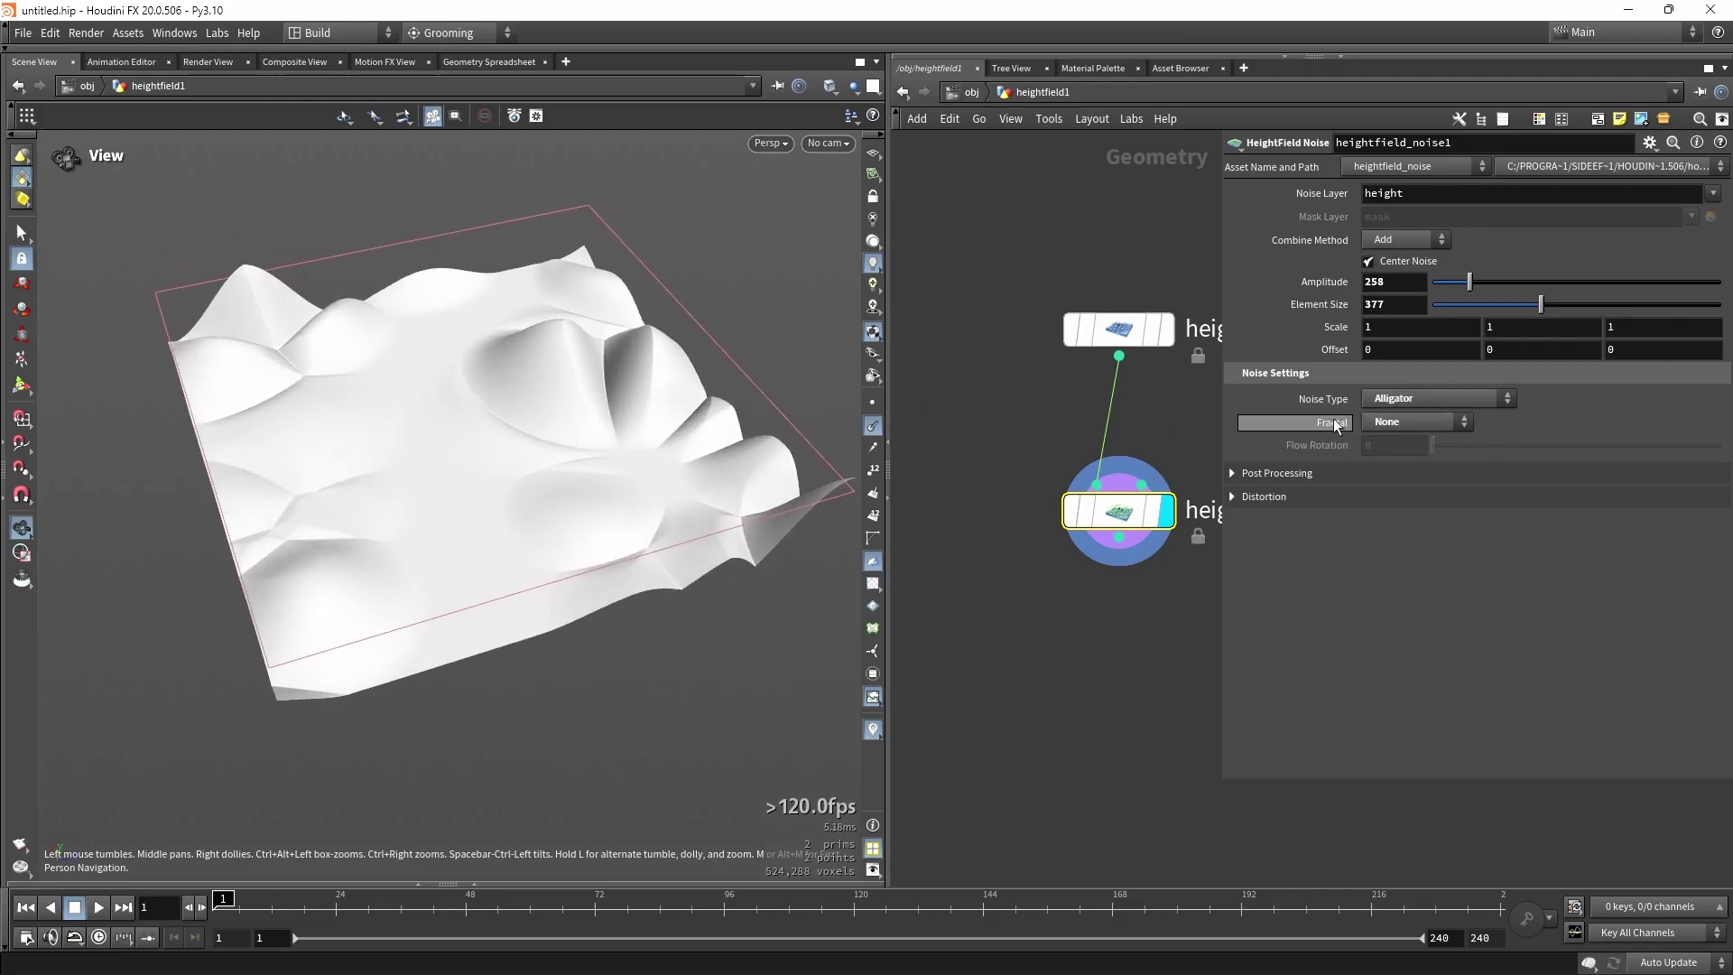
Set the fractal type to Standard (fBm) and examine the added surface detail up close.
{"action": "left_click", "coordinate": [1445, 421]}
{"action": "left_click", "coordinate": [1426, 457]}
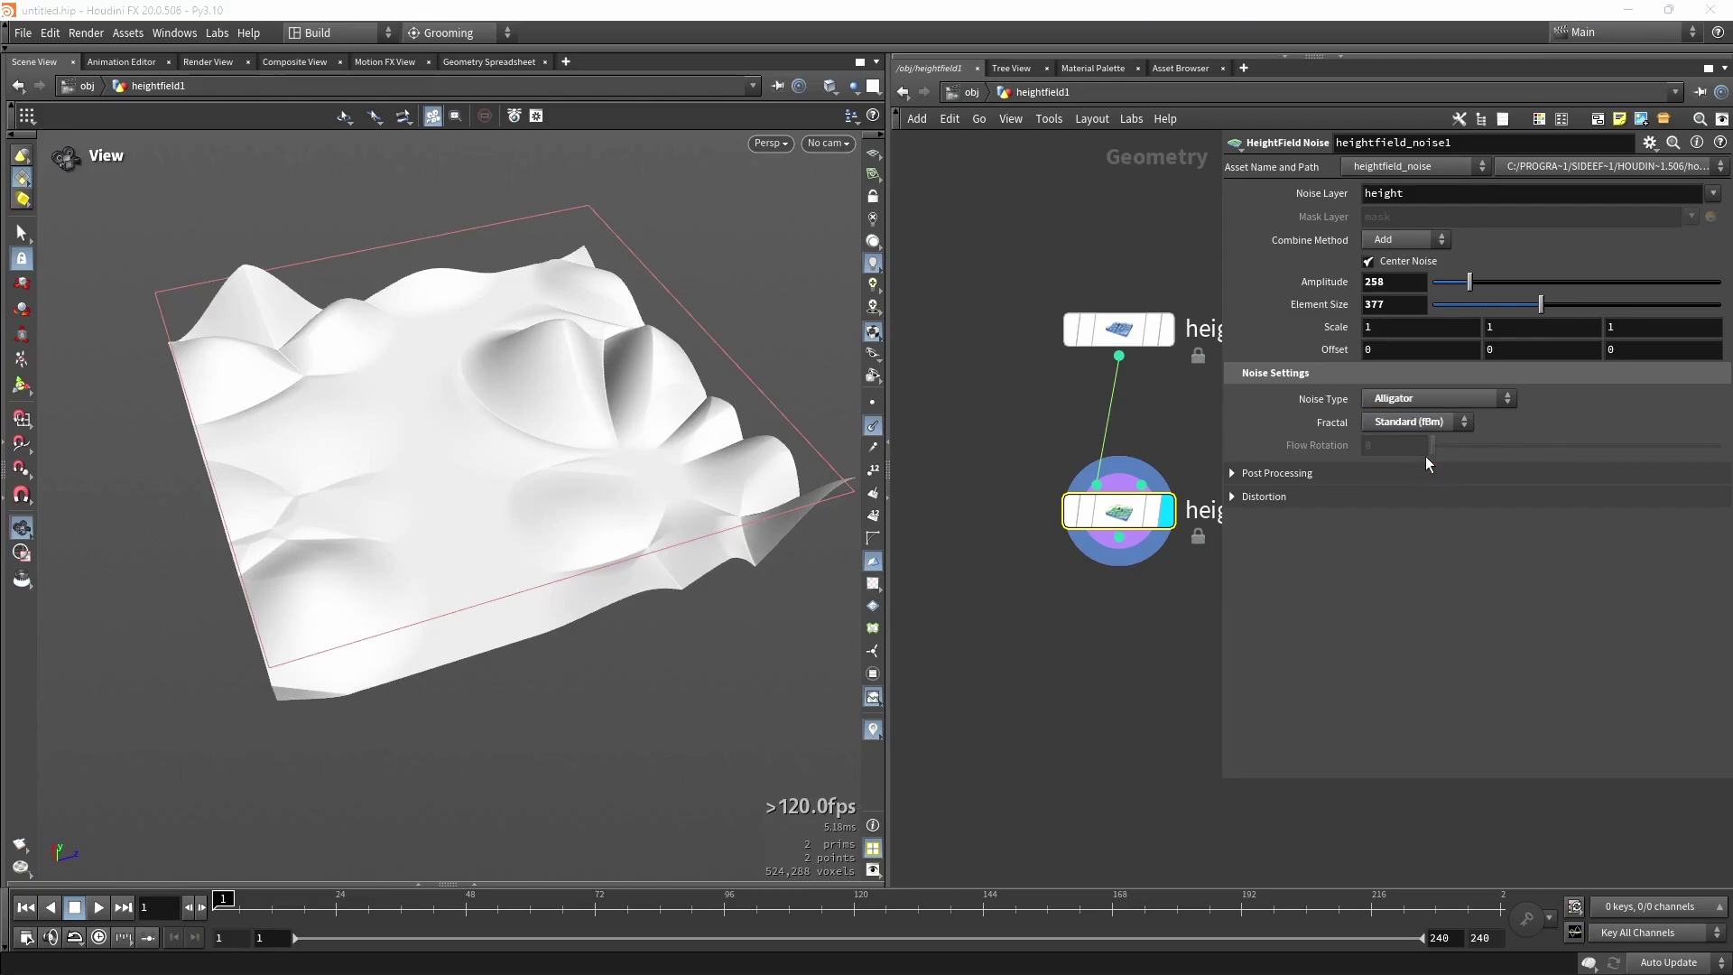
{"action": "left_click_drag", "start_coordinate": [560, 542], "coordinate": [470, 486]}
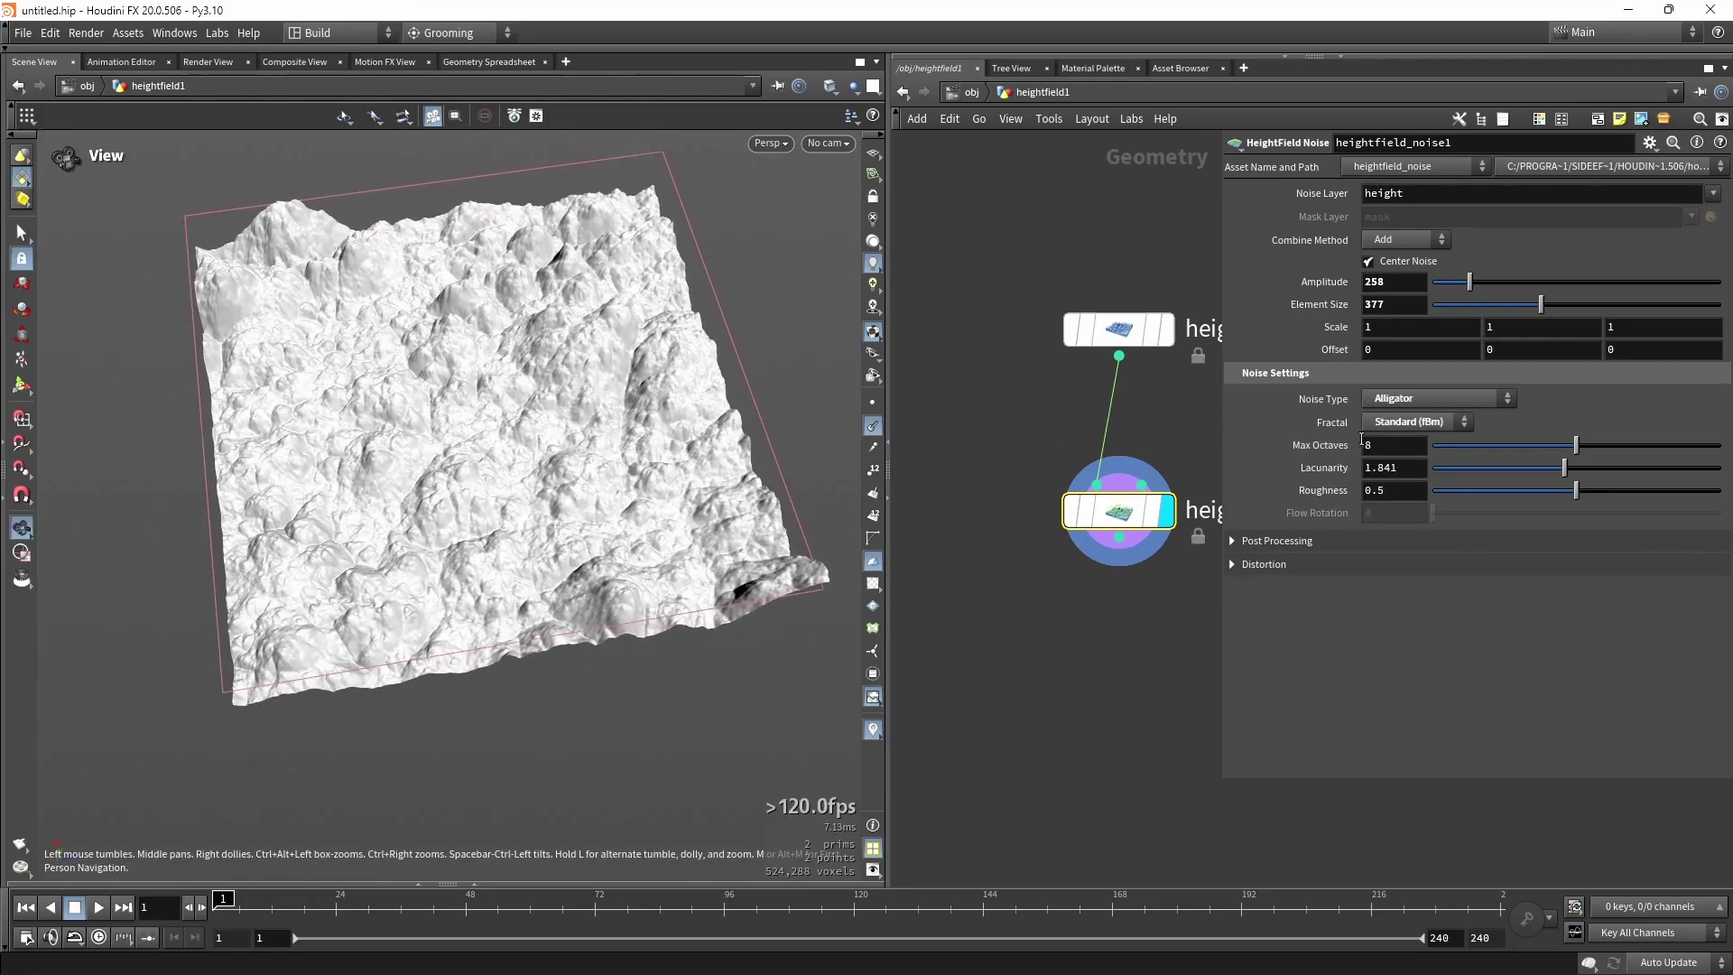
{"action": "left_click", "coordinate": [1379, 424]}
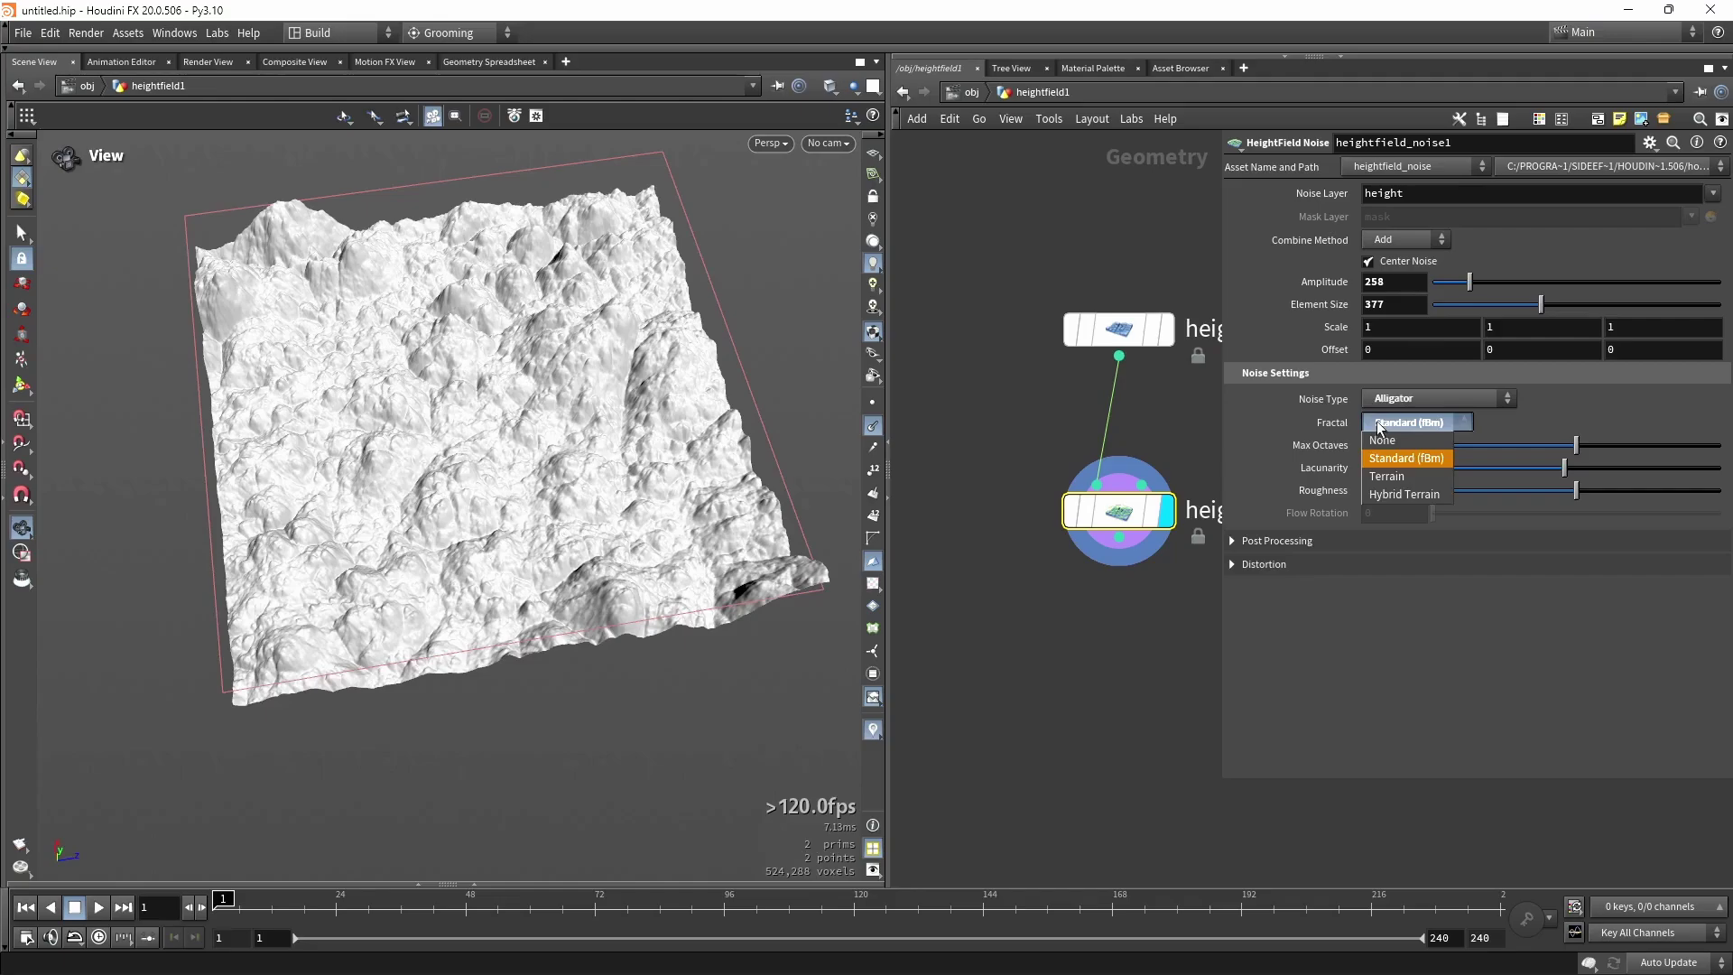
{"action": "left_click", "coordinate": [1387, 464]}
{"action": "left_click_drag", "start_coordinate": [388, 433], "coordinate": [433, 420]}
{"action": "scroll", "coordinate": [460, 441], "scroll_direction": "up", "scroll_amount": 5}
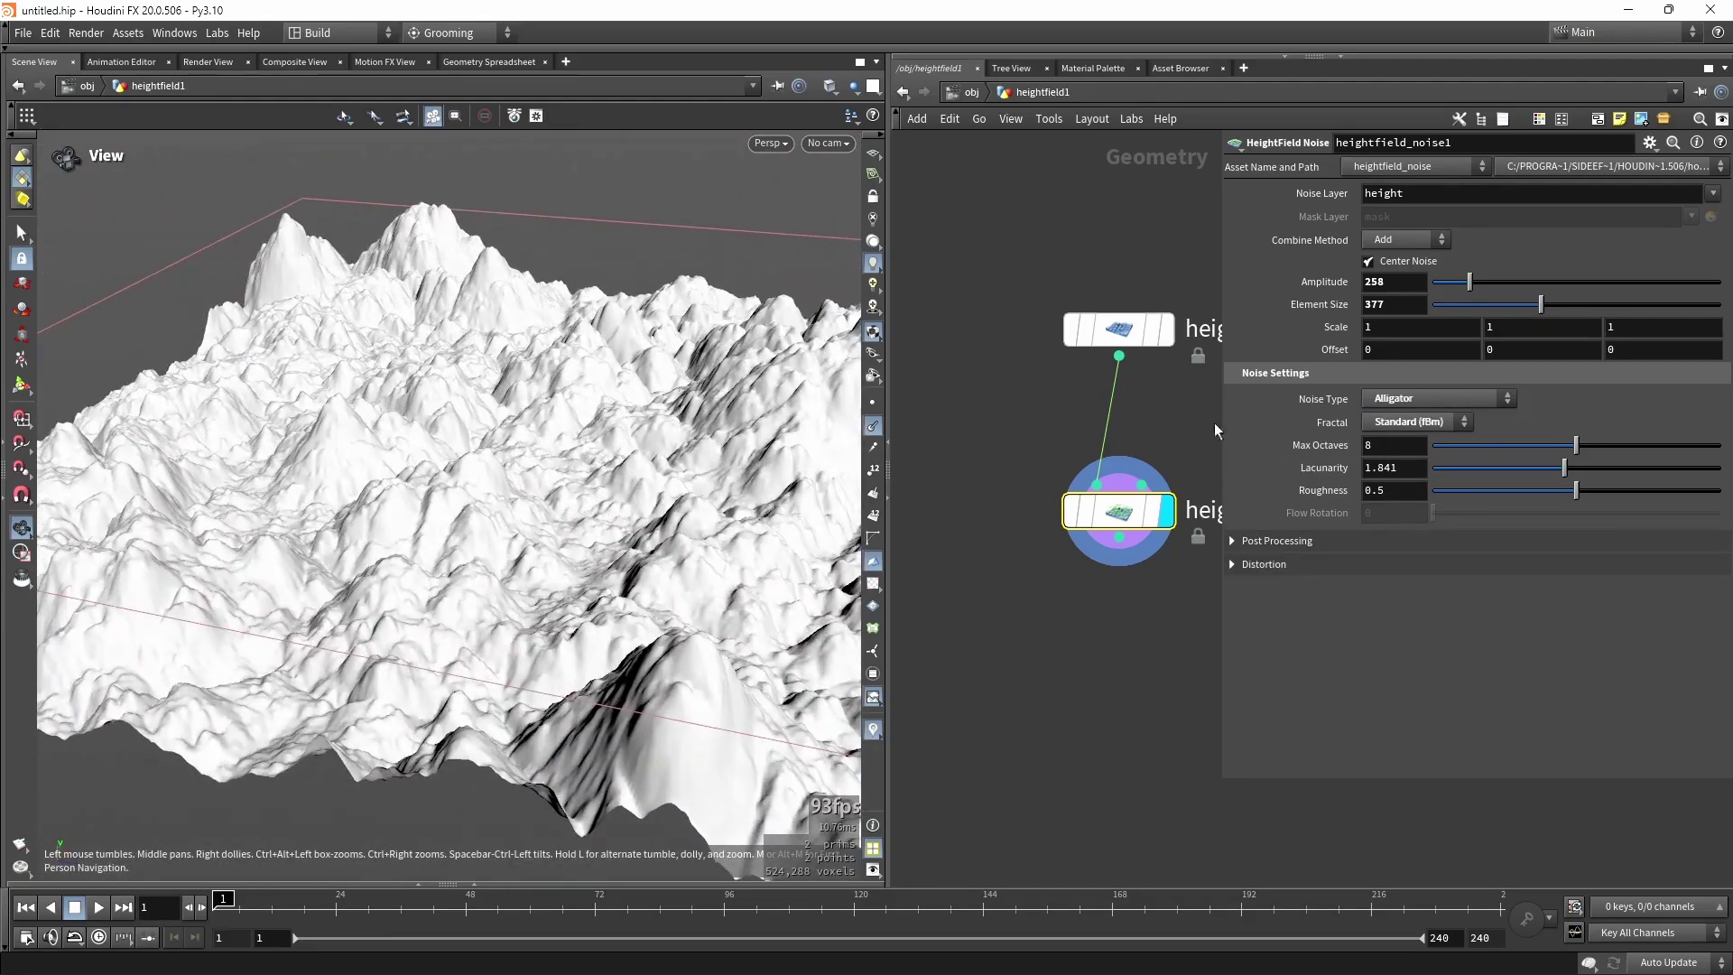
Set the fractal type back to None and view the smooth terrain for comparison.
{"action": "left_click", "coordinate": [1388, 426]}
{"action": "left_click", "coordinate": [1382, 439]}
{"action": "left_click_drag", "start_coordinate": [578, 469], "coordinate": [689, 323]}
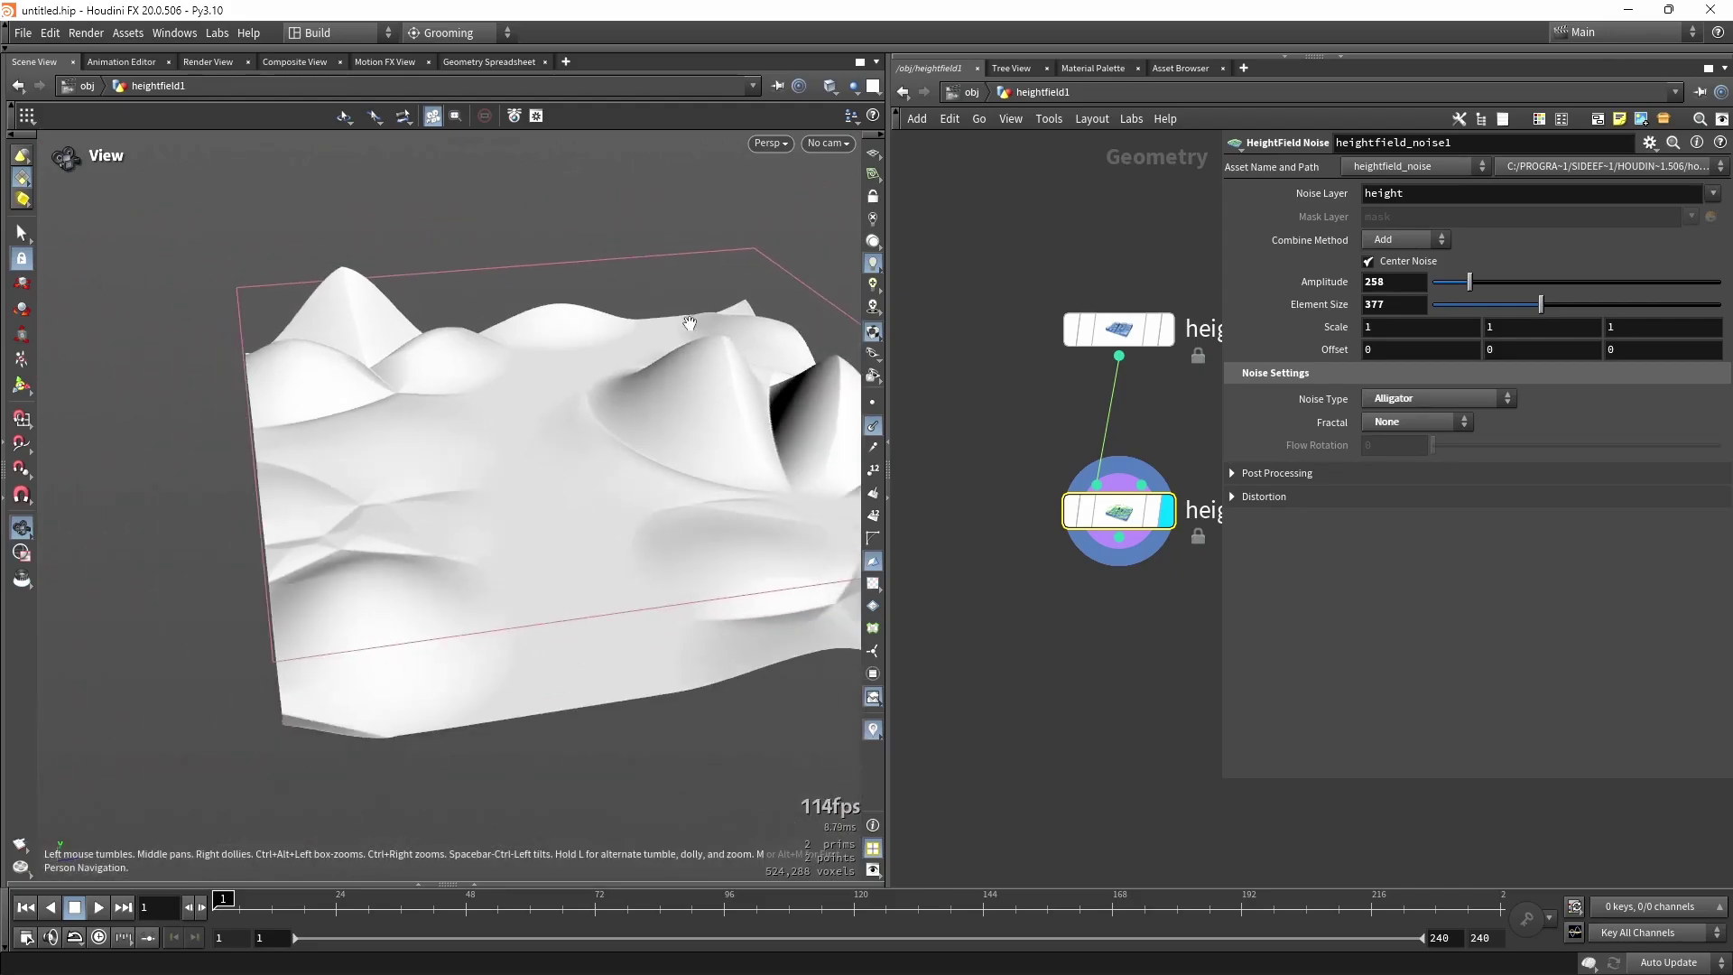
{"action": "middle_click_drag", "start_coordinate": [443, 553], "coordinate": [411, 479]}
Use the Standard (fBm) fractal with a roughness of about 0.154, inspect the terrain, and reset the roughness to its default.
{"action": "left_click", "coordinate": [1413, 422]}
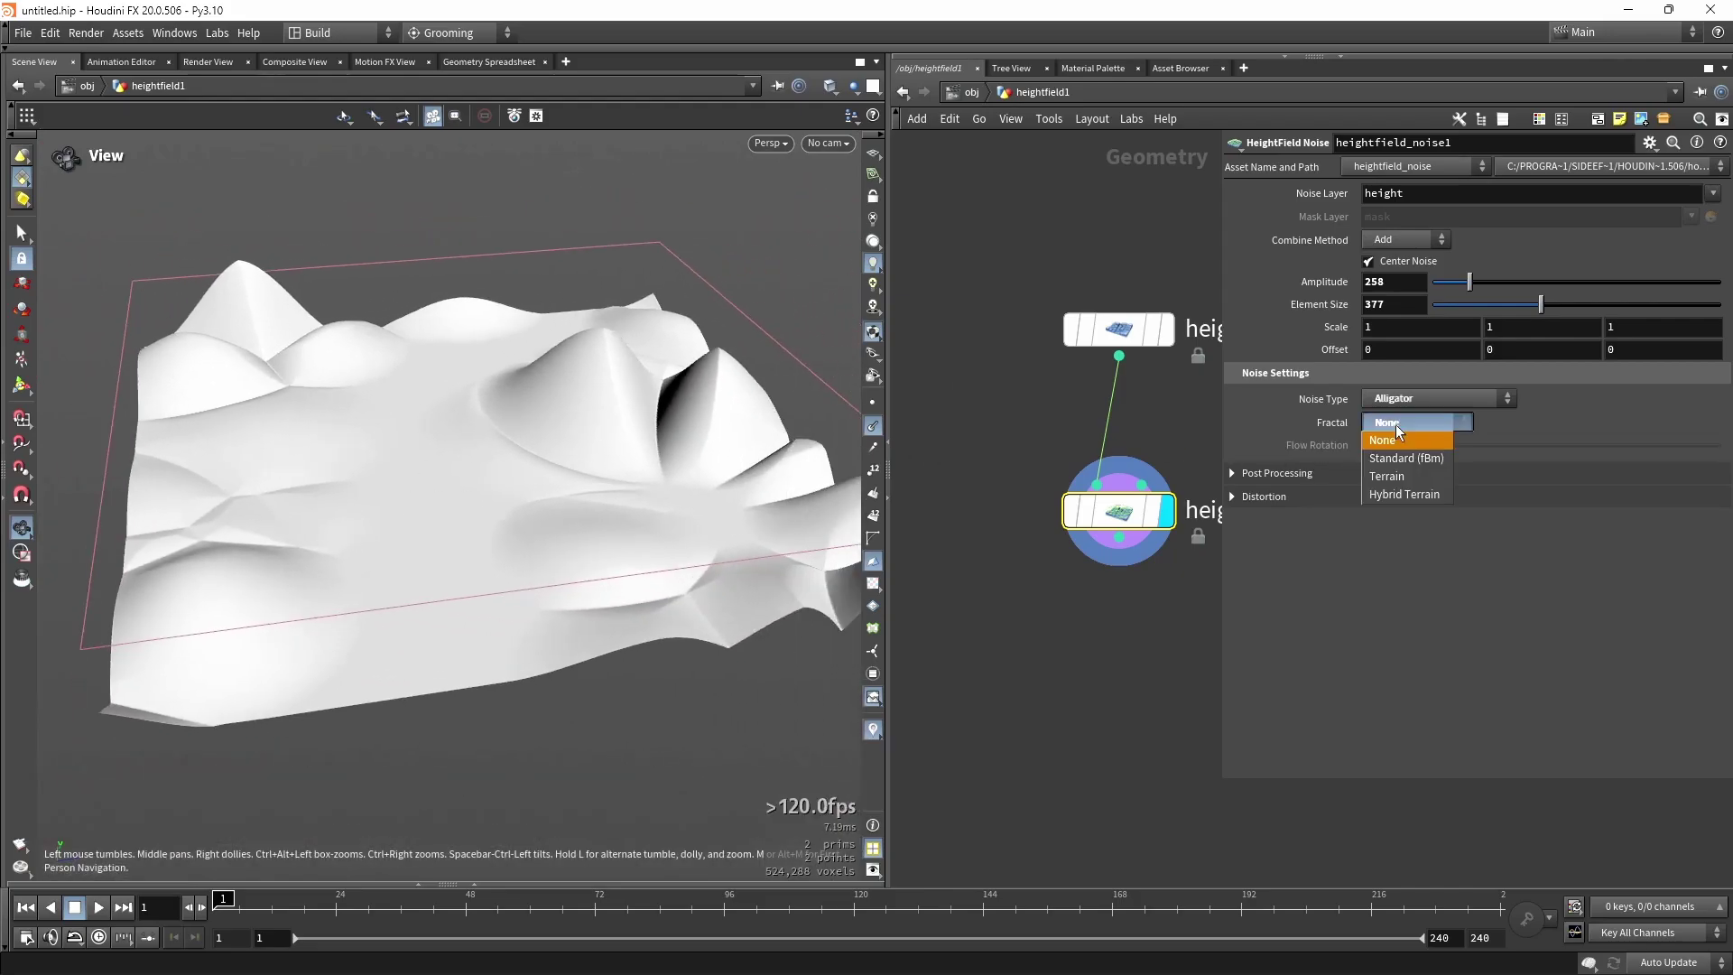
{"action": "left_click", "coordinate": [1402, 462]}
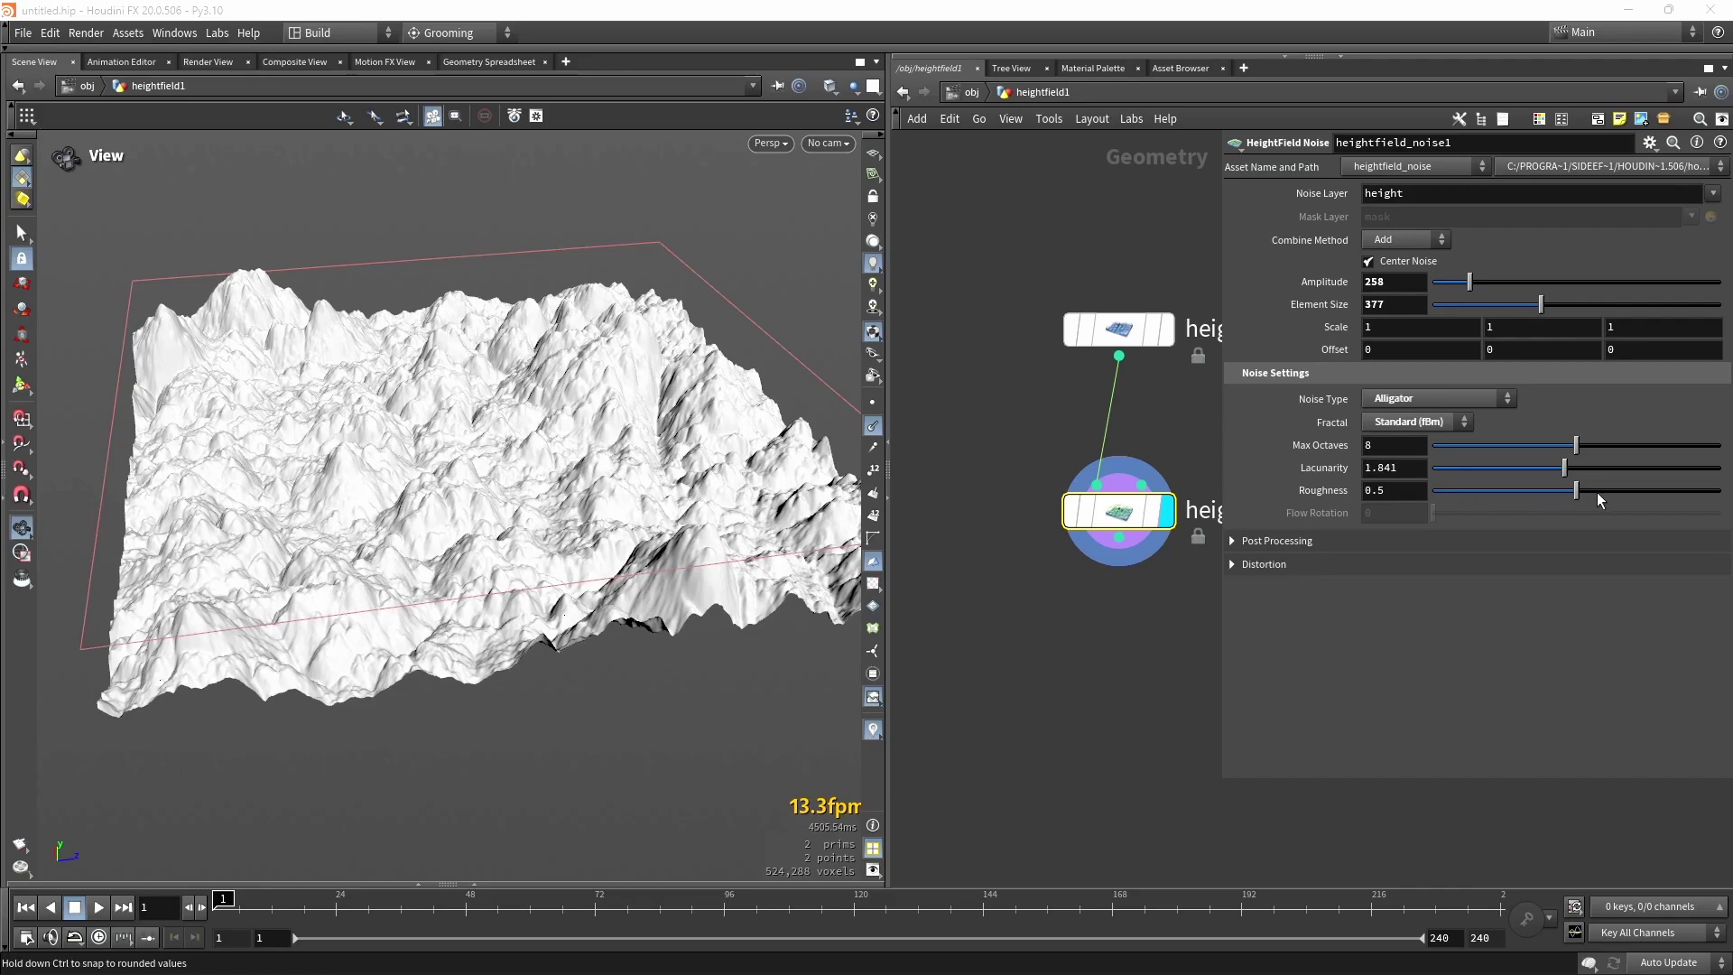
{"action": "left_click_drag", "start_coordinate": [1576, 491], "coordinate": [1480, 501]}
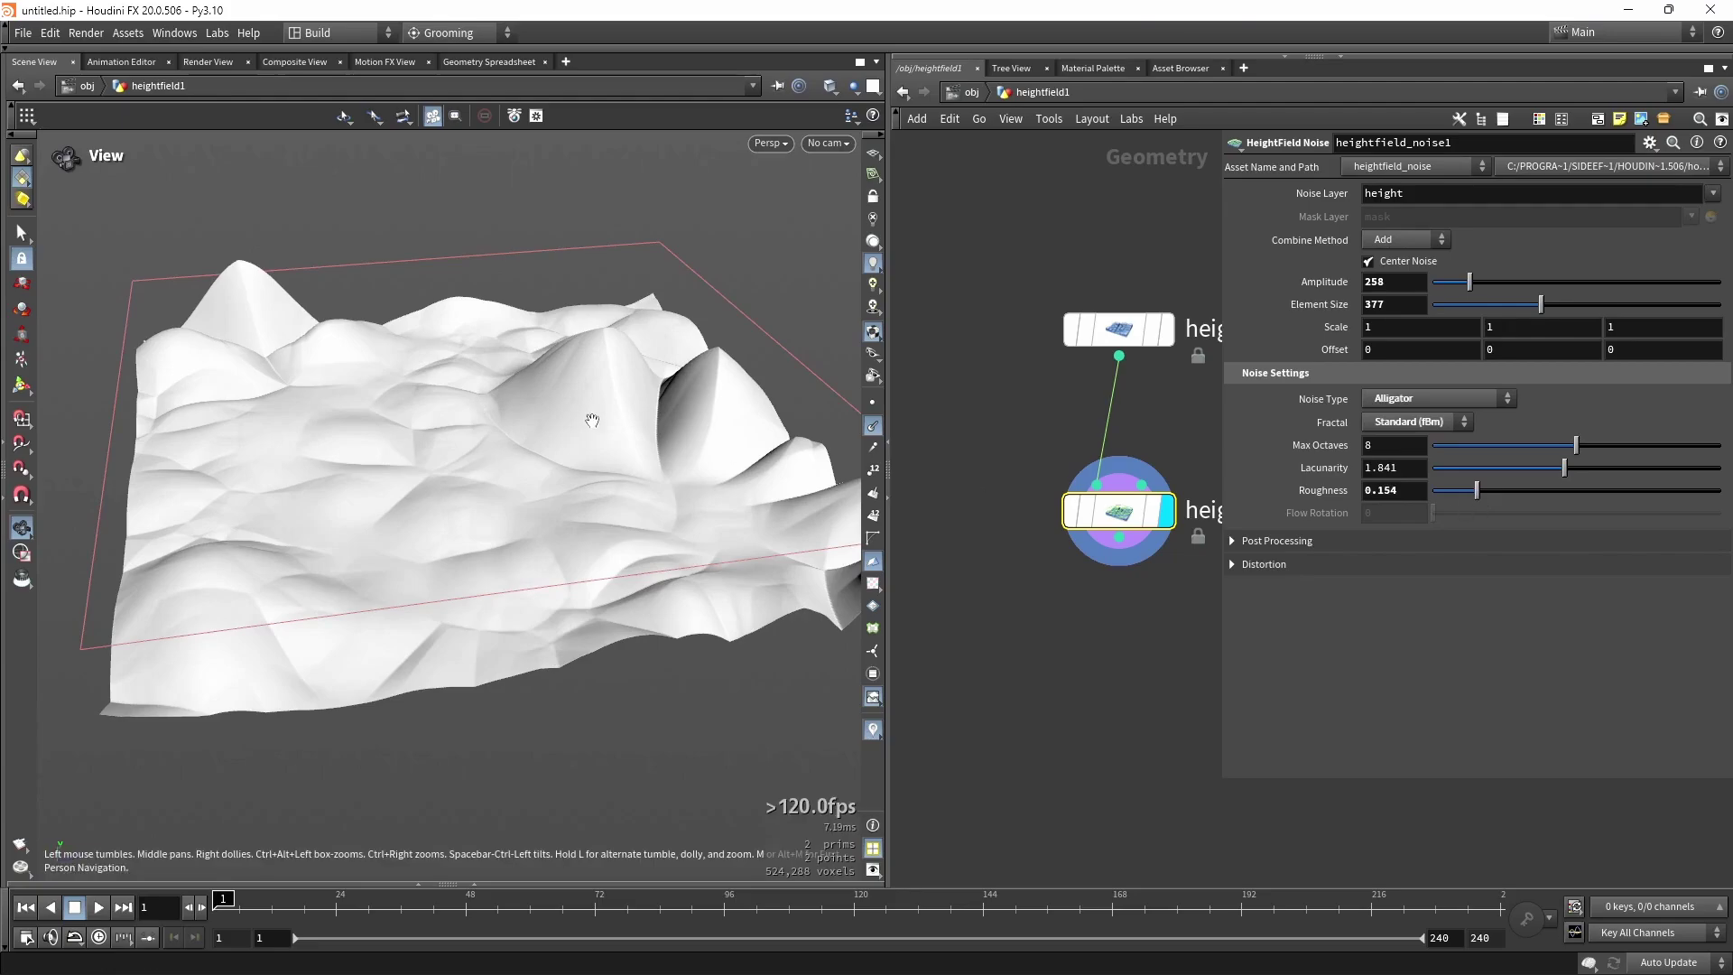
{"action": "left_click_drag", "start_coordinate": [588, 415], "coordinate": [569, 487]}
{"action": "middle_click", "coordinate": [1345, 485], "text": "ctrl"}
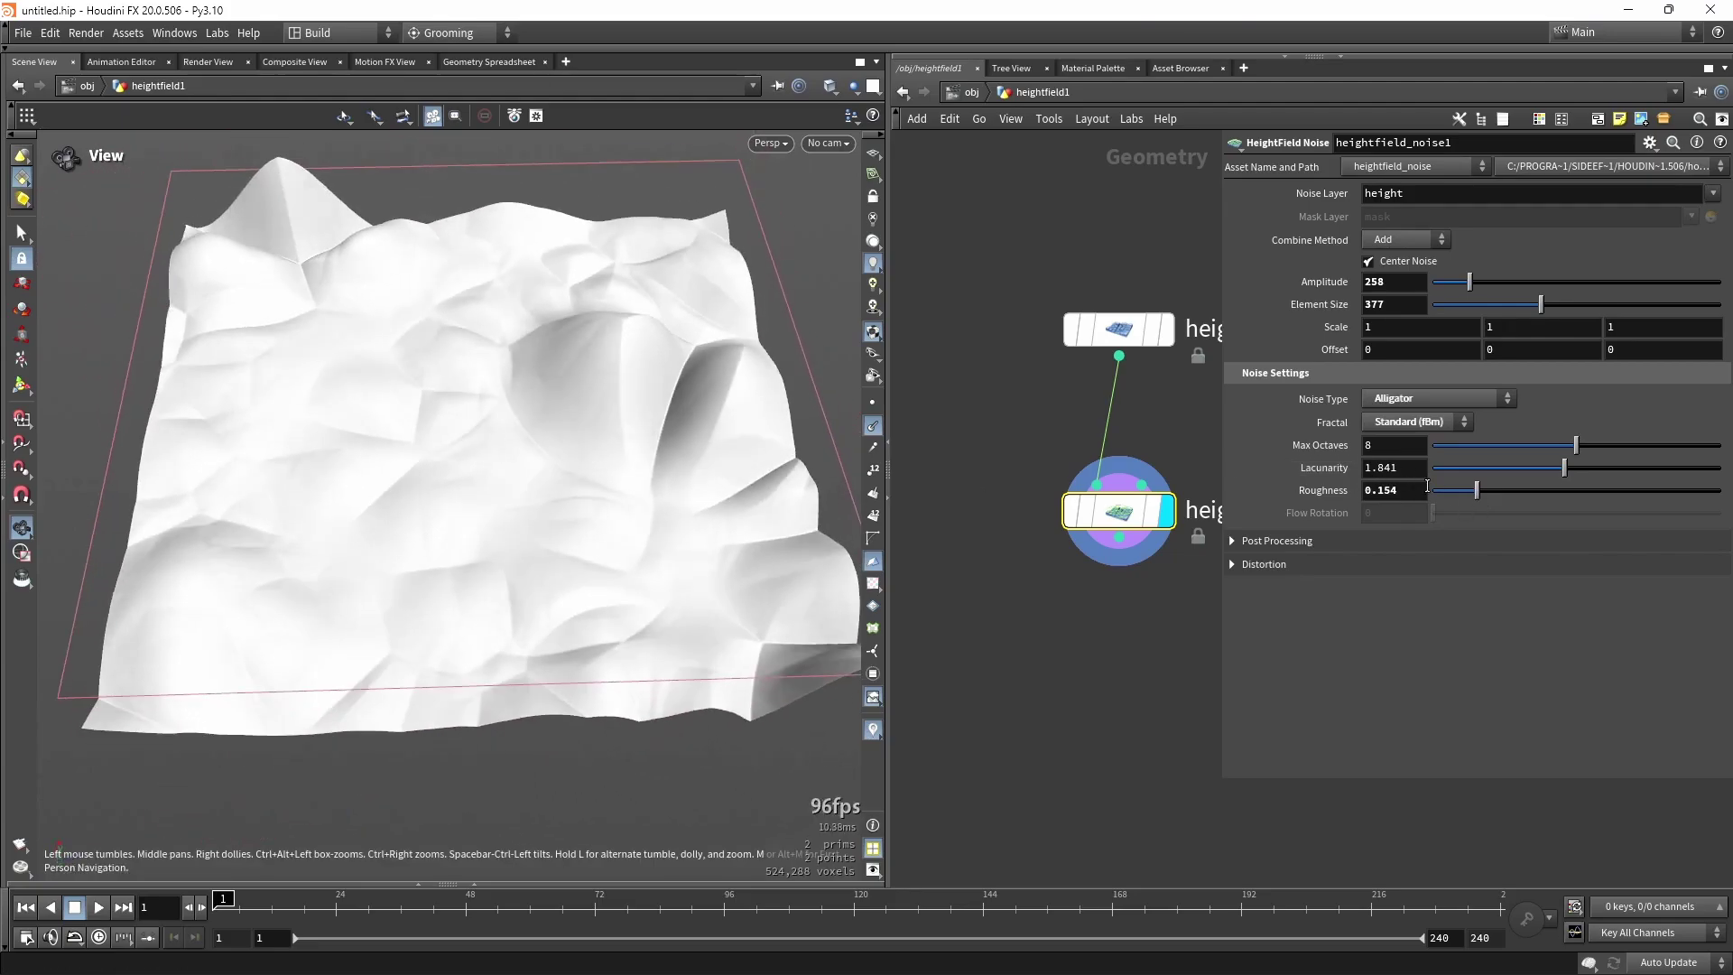
Switch the fractal type to Terrain and examine the detail on the peaks and in the valleys.
{"action": "left_click", "coordinate": [1412, 422]}
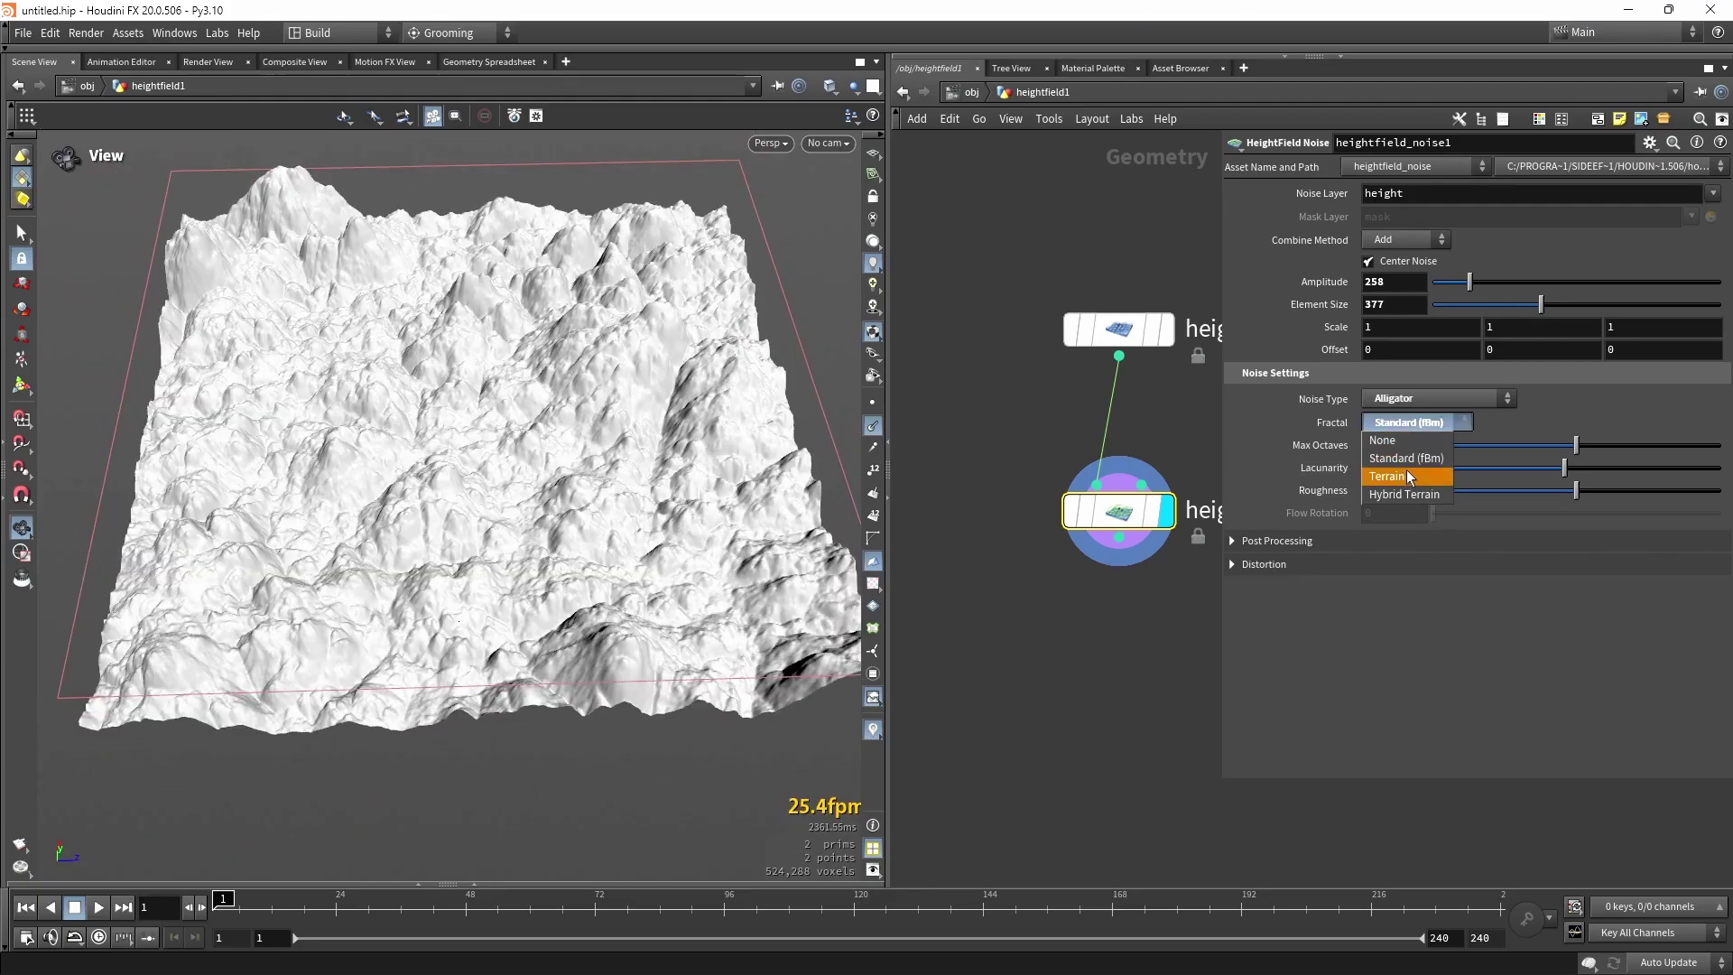
{"action": "left_click", "coordinate": [1405, 470]}
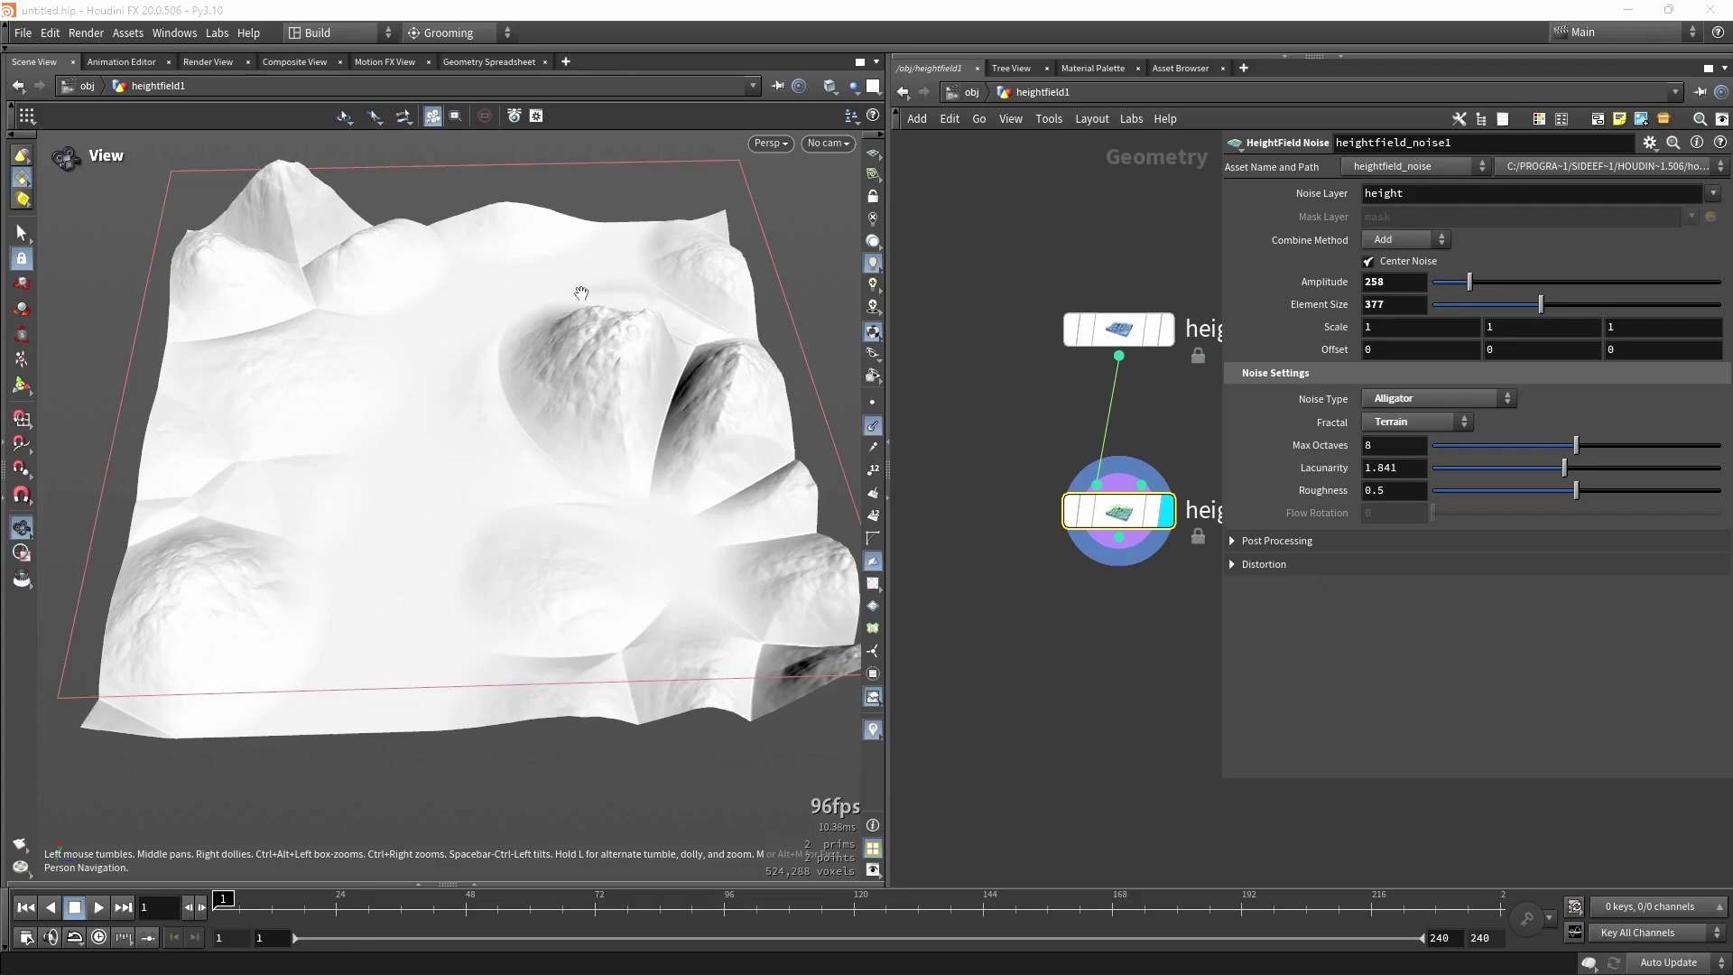
{"action": "left_click_drag", "start_coordinate": [556, 356], "coordinate": [757, 359]}
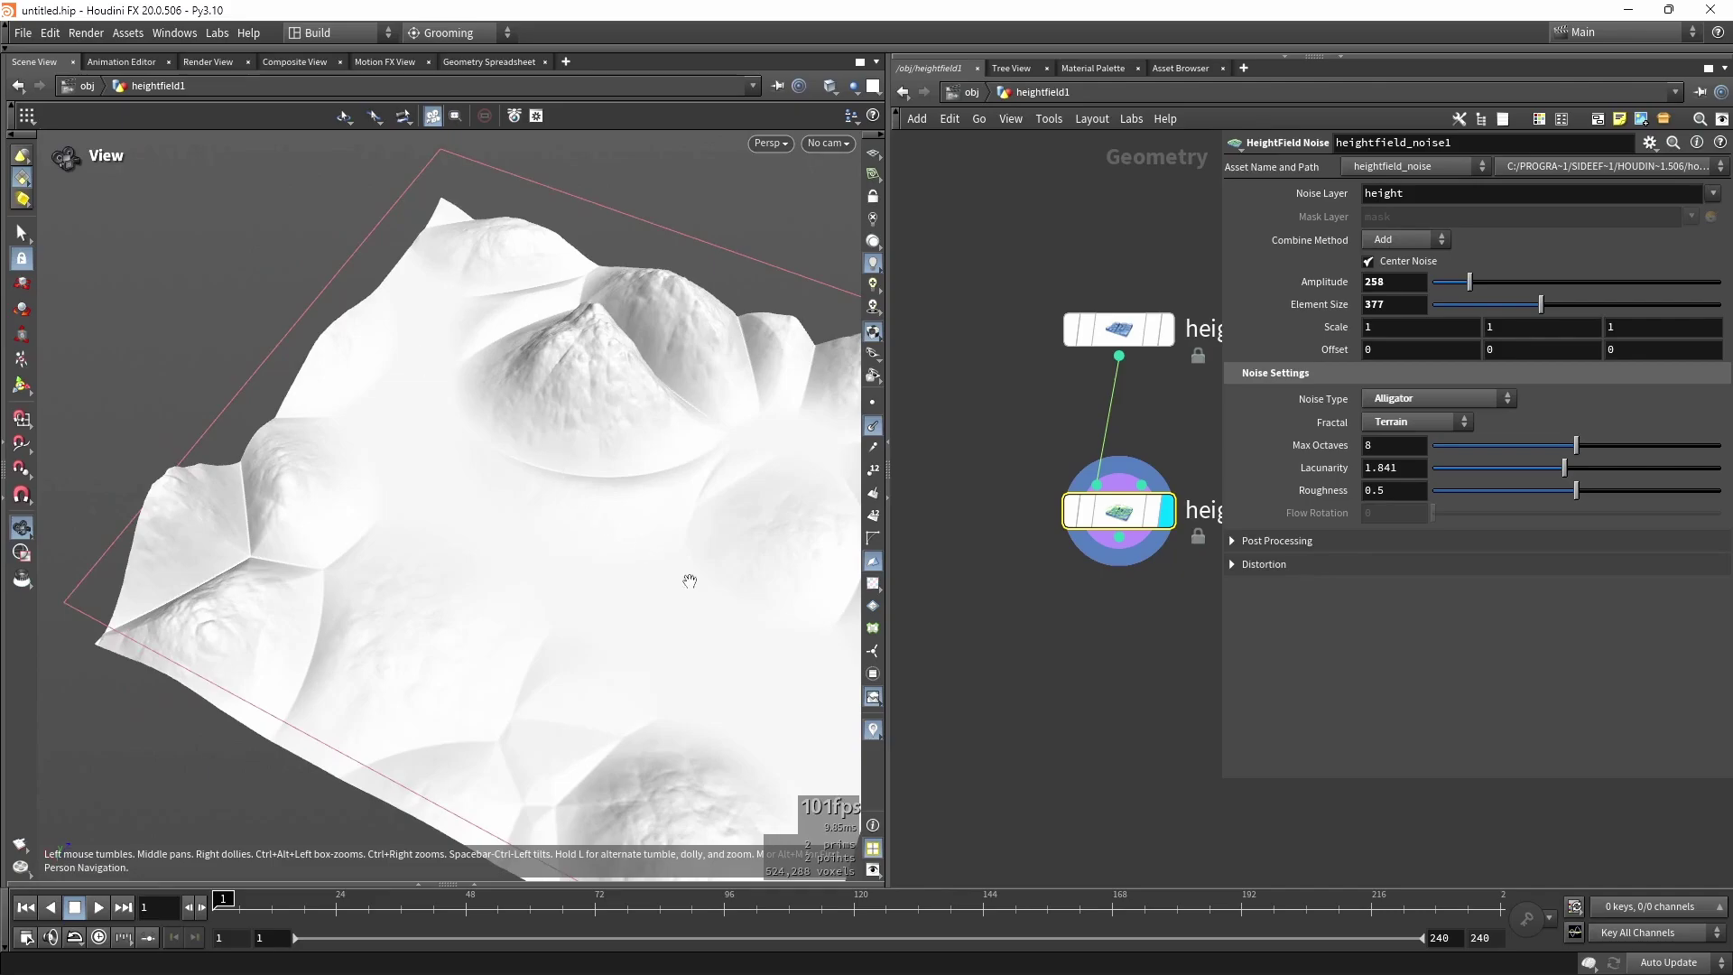
{"action": "left_click_drag", "start_coordinate": [610, 500], "coordinate": [476, 427]}
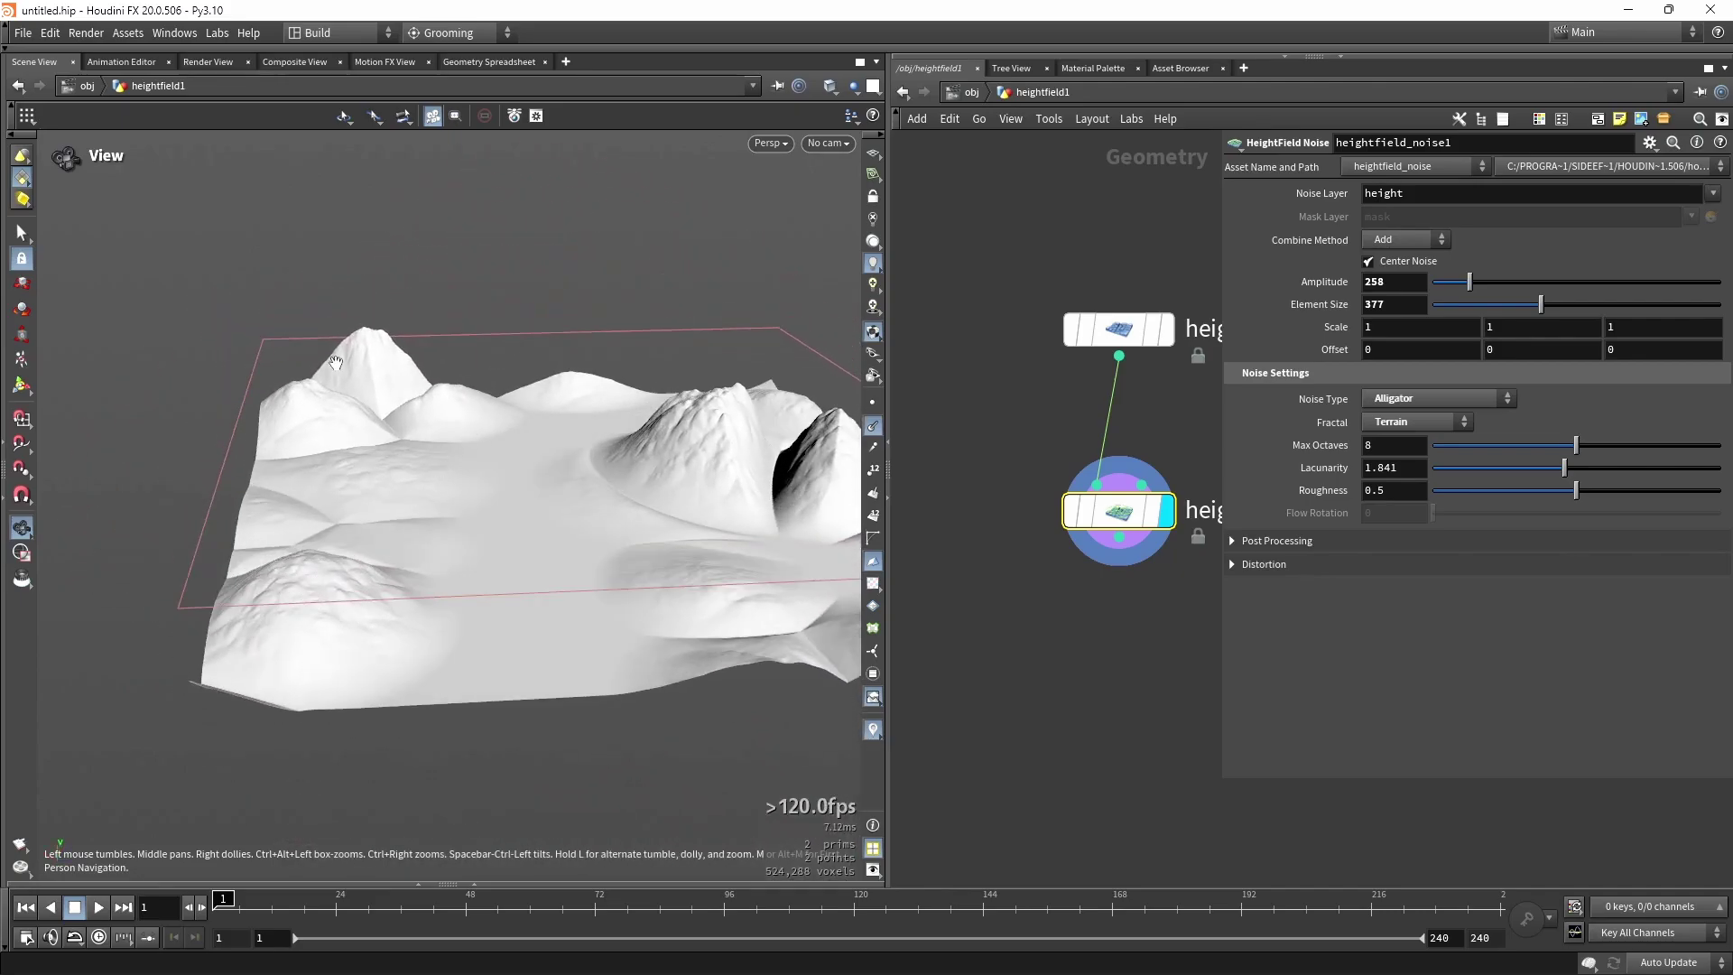
{"action": "middle_click_drag", "start_coordinate": [748, 411], "coordinate": [568, 426]}
{"action": "right_click_drag", "start_coordinate": [569, 426], "coordinate": [660, 445]}
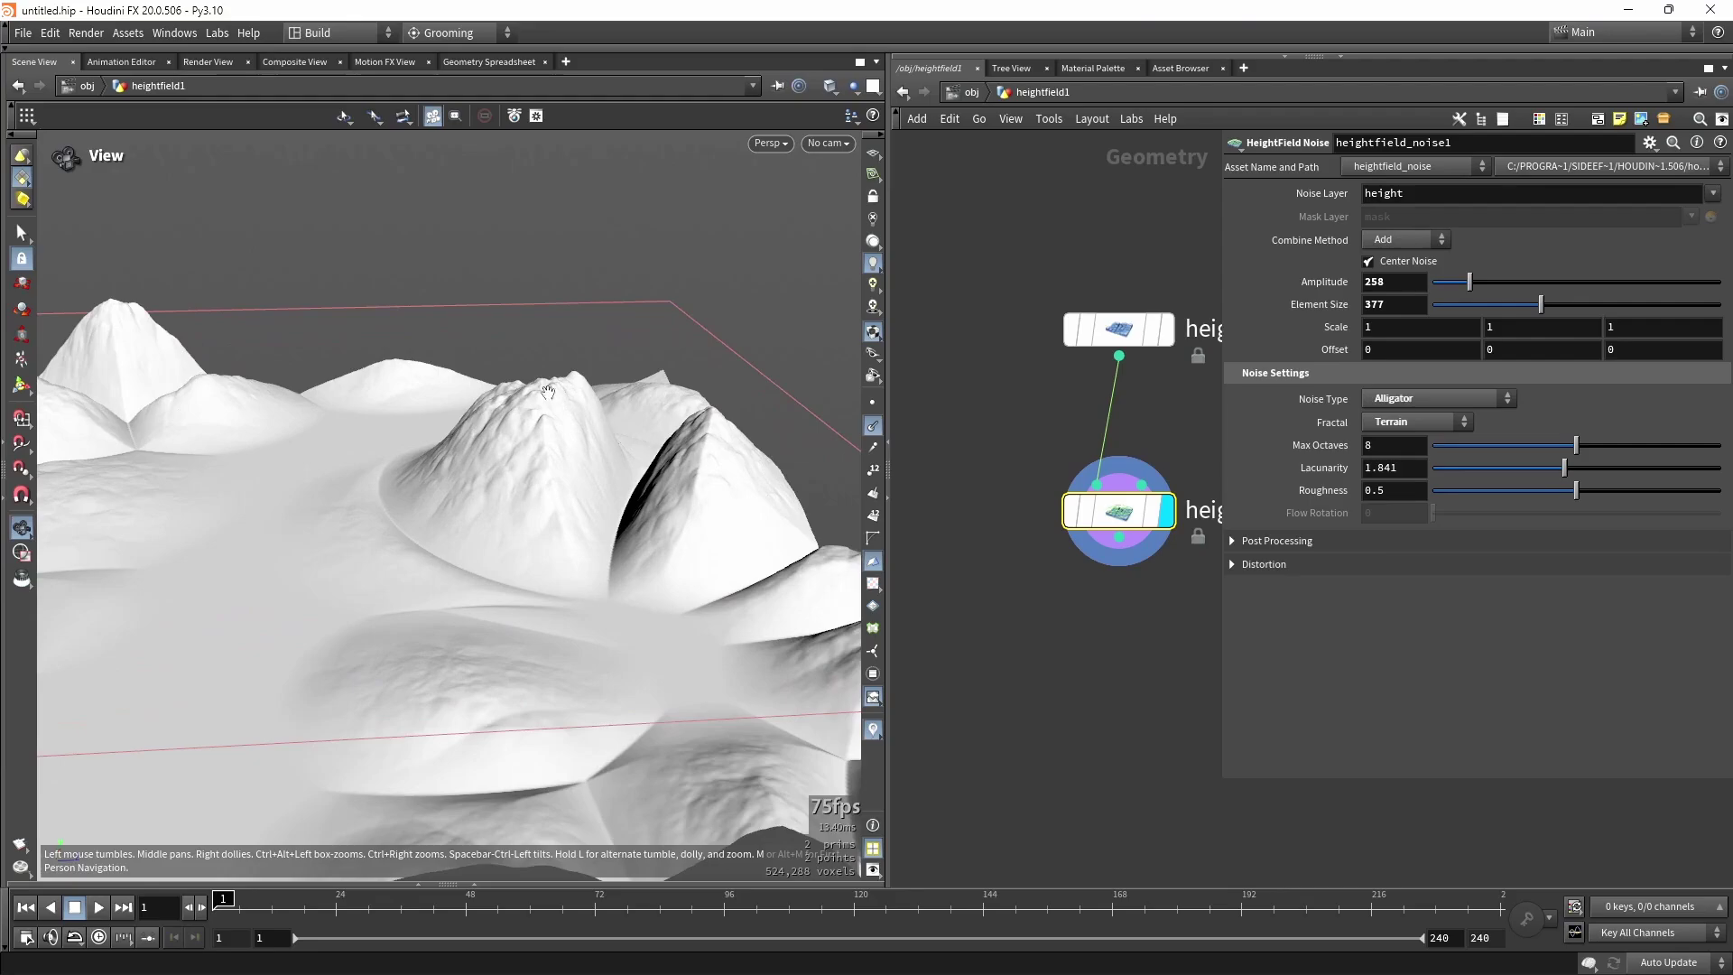
{"action": "mouse_move", "coordinate": [556, 481]}
{"action": "right_mouse_down"}
{"action": "mouse_move", "coordinate": [433, 464]}
{"action": "mouse_move", "coordinate": [564, 483]}
{"action": "right_mouse_up"}
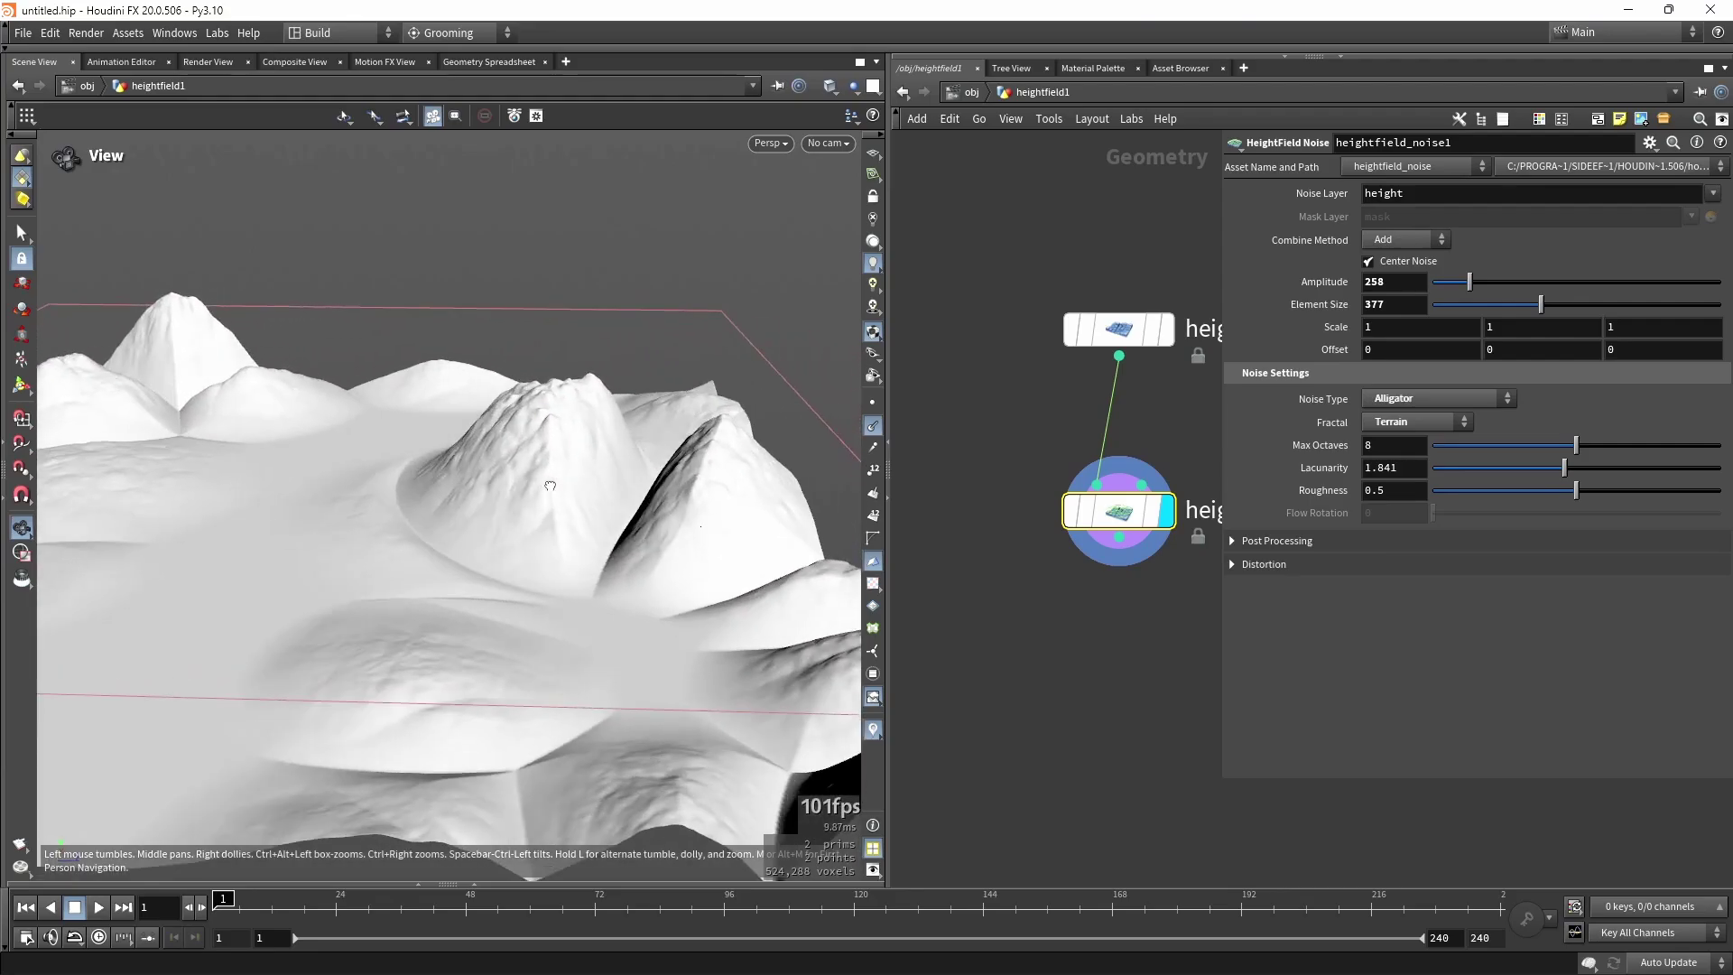
Set the noise's fractal type to Hybrid Terrain.
{"action": "left_click", "coordinate": [1405, 423]}
{"action": "left_click", "coordinate": [1403, 494]}
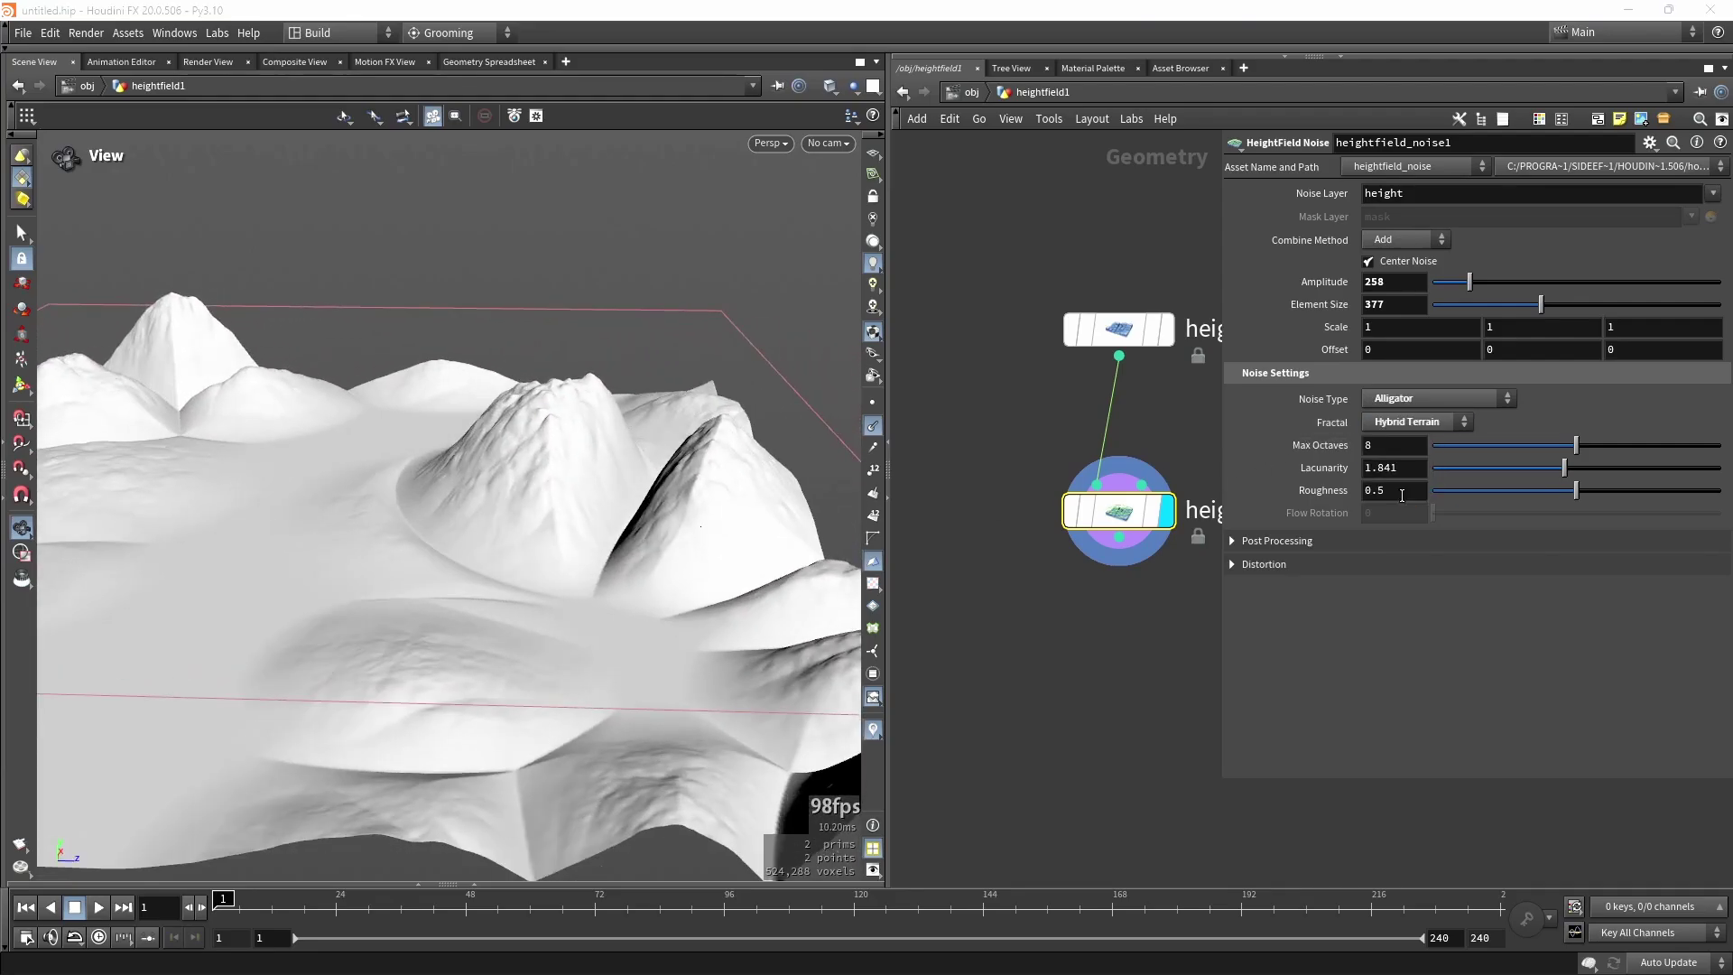
Lower the Hybrid Terrain roughness to about 0.456 and switch the noise type to Worley Cellular F1.
{"action": "left_click_drag", "start_coordinate": [476, 572], "coordinate": [533, 505]}
{"action": "left_click_drag", "start_coordinate": [1575, 490], "coordinate": [1624, 500]}
{"action": "mouse_move", "coordinate": [447, 314]}
{"action": "left_mouse_down"}
{"action": "mouse_move", "coordinate": [424, 317]}
{"action": "mouse_move", "coordinate": [478, 321]}
{"action": "mouse_move", "coordinate": [455, 331]}
{"action": "left_mouse_up"}
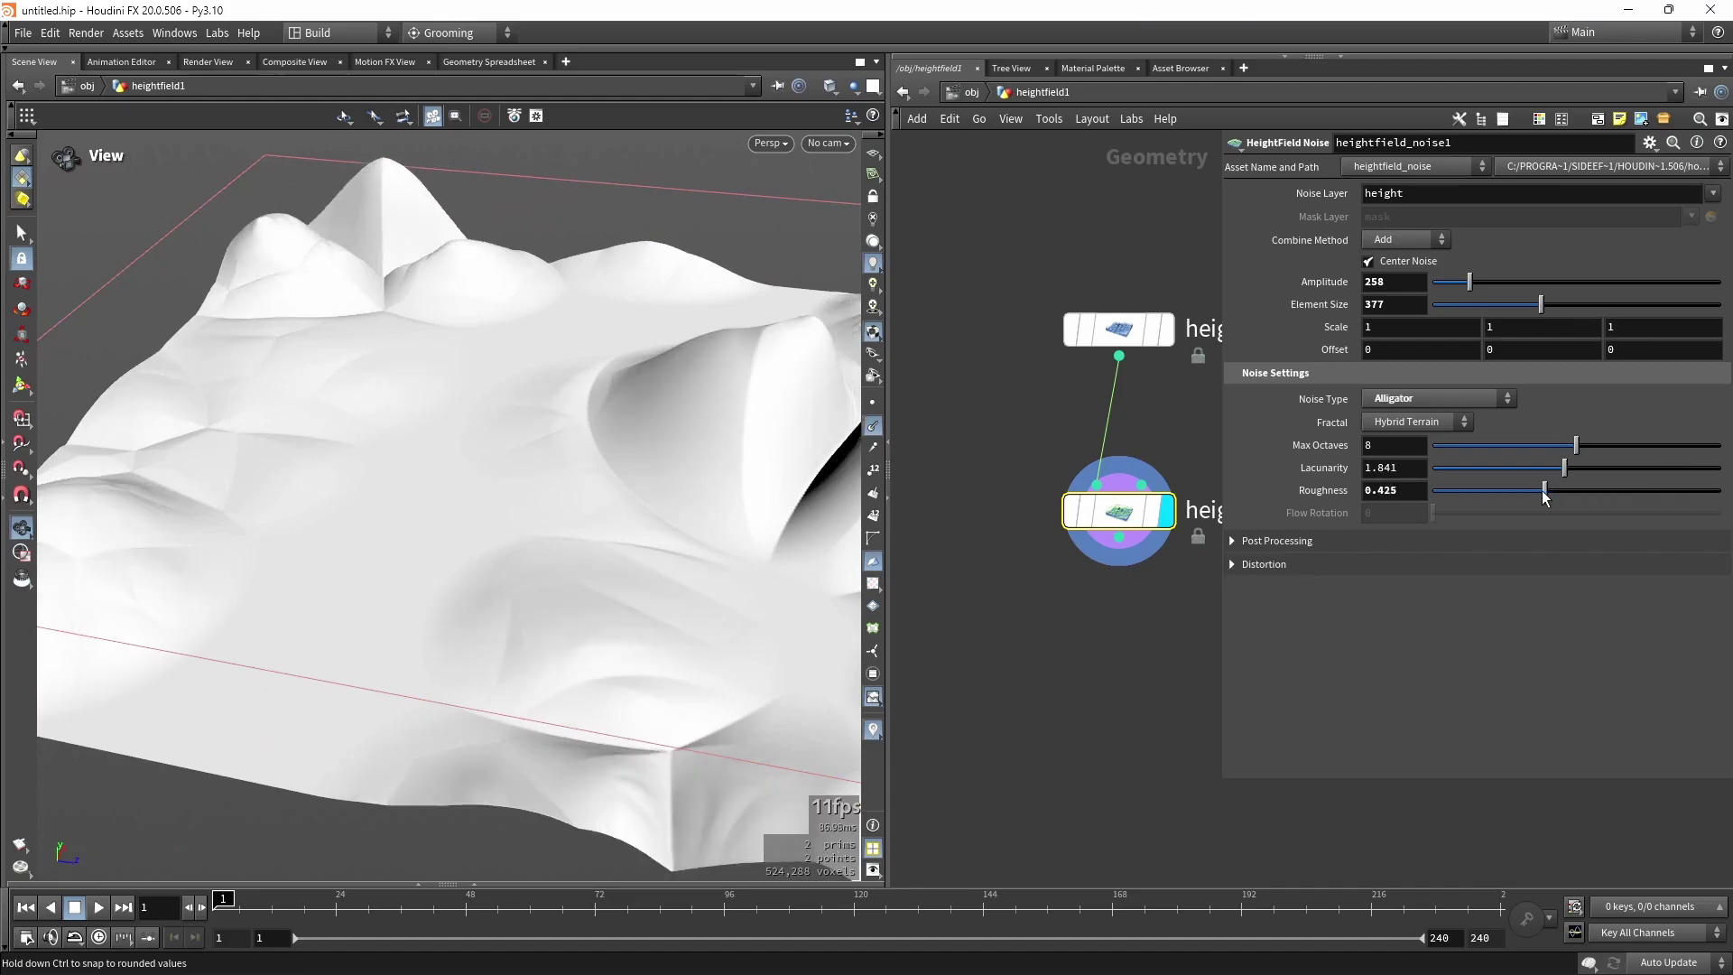
{"action": "left_click", "coordinate": [1442, 401]}
{"action": "left_click", "coordinate": [1419, 542]}
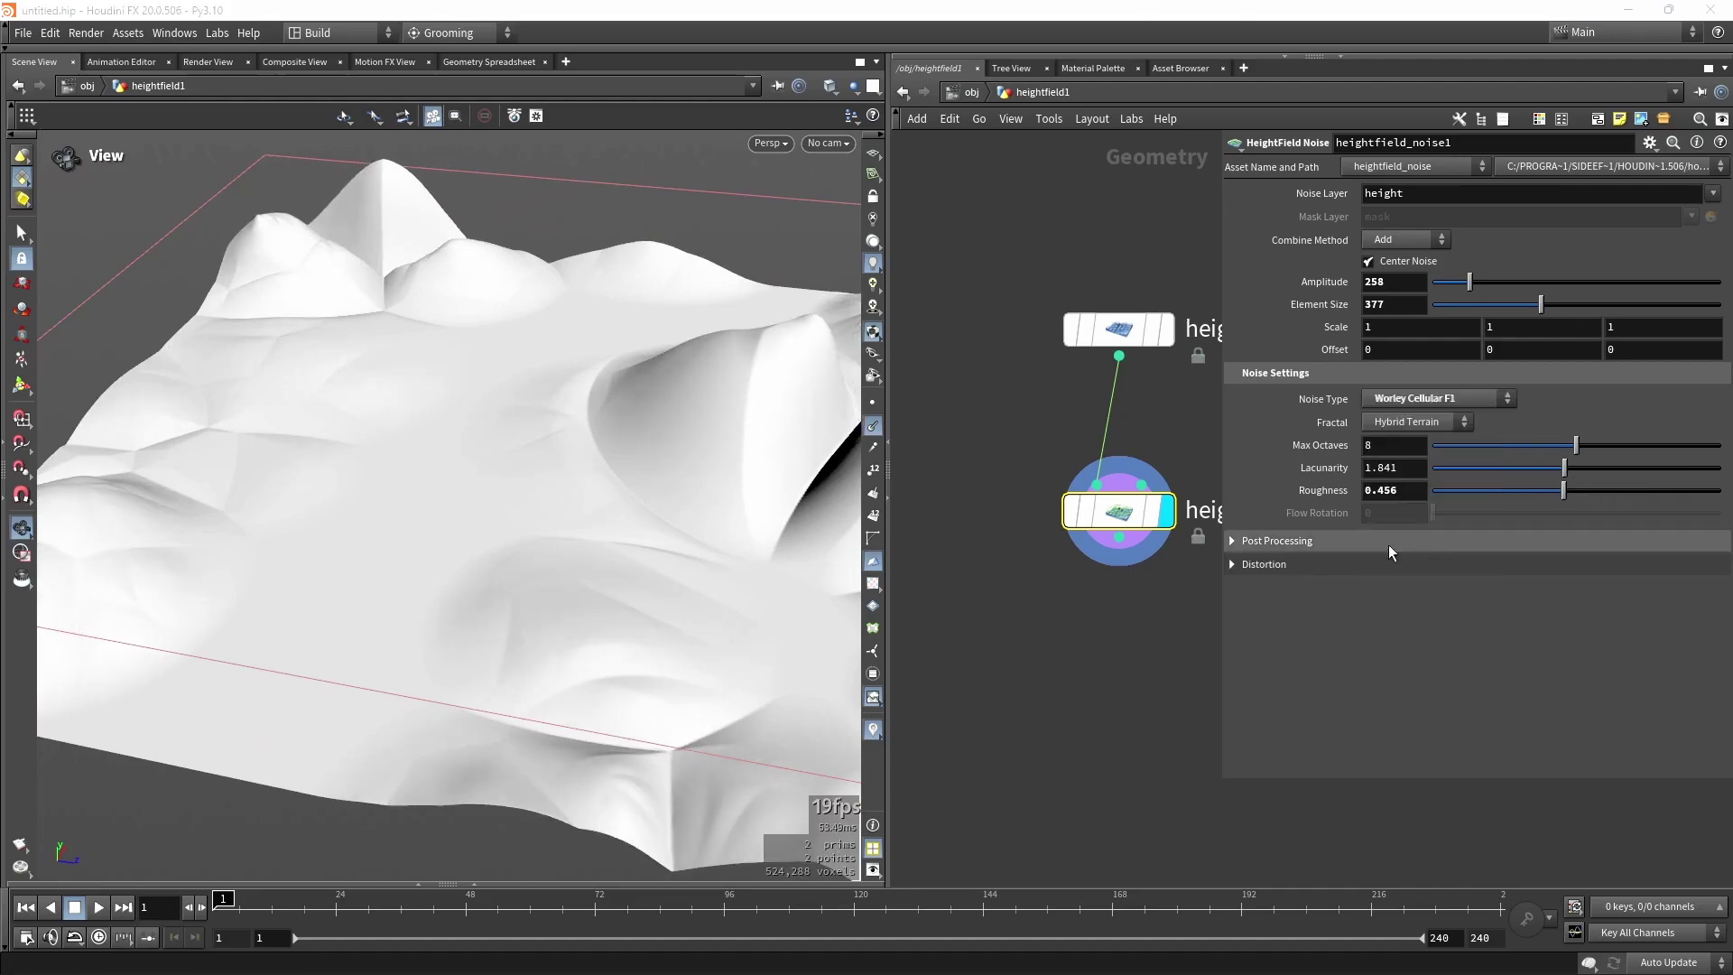
{"action": "left_click_drag", "start_coordinate": [418, 406], "coordinate": [436, 471]}
Compare the Terrain and Standard (fBm) fractals on the Worley noise, ending on Hybrid Terrain.
{"action": "left_click", "coordinate": [1400, 425]}
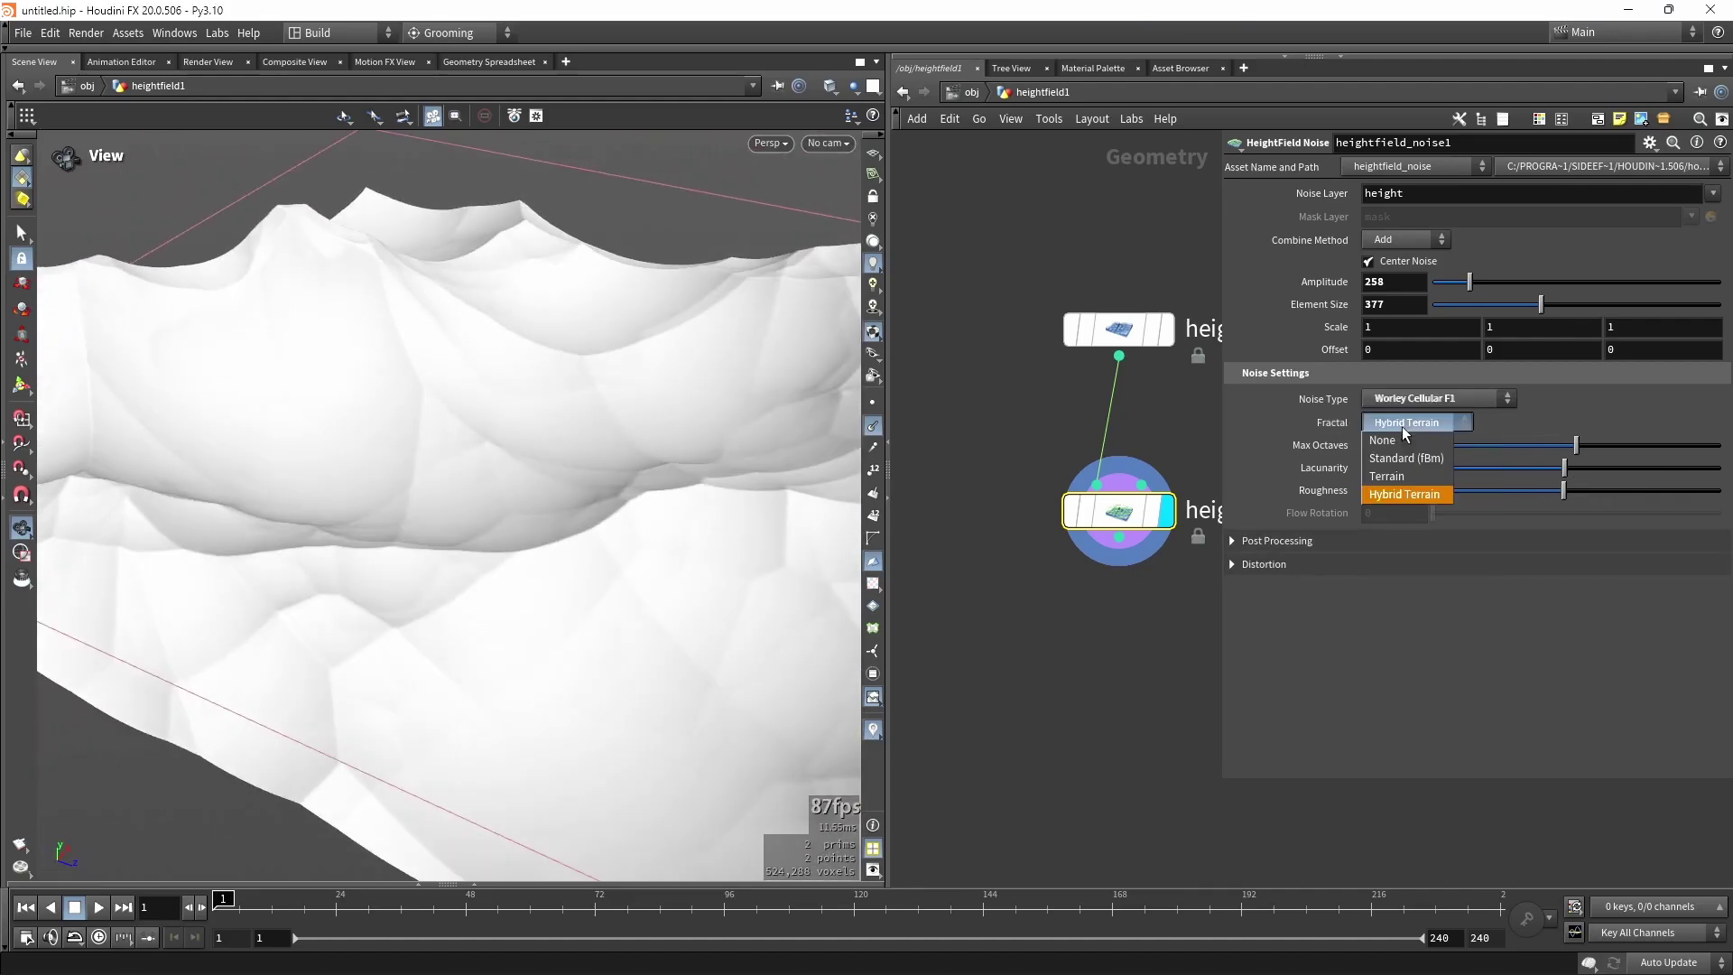
{"action": "left_click", "coordinate": [1401, 475]}
{"action": "left_click", "coordinate": [1399, 426]}
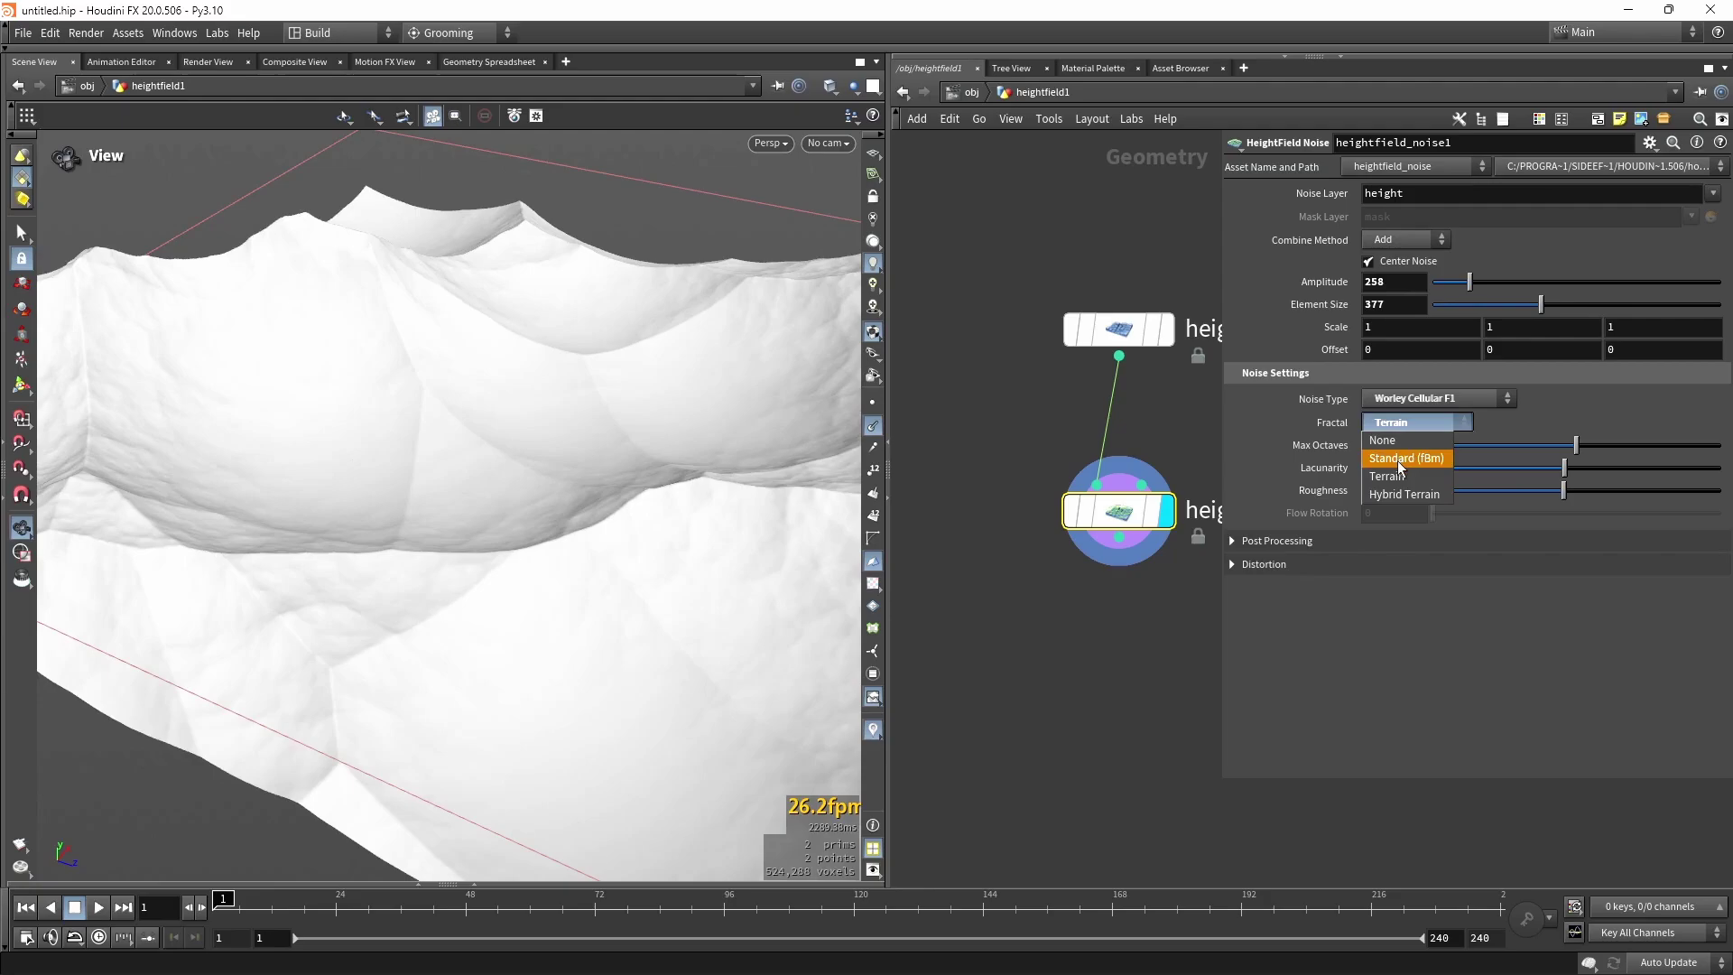
{"action": "left_click", "coordinate": [1399, 459]}
{"action": "left_click", "coordinate": [1406, 424]}
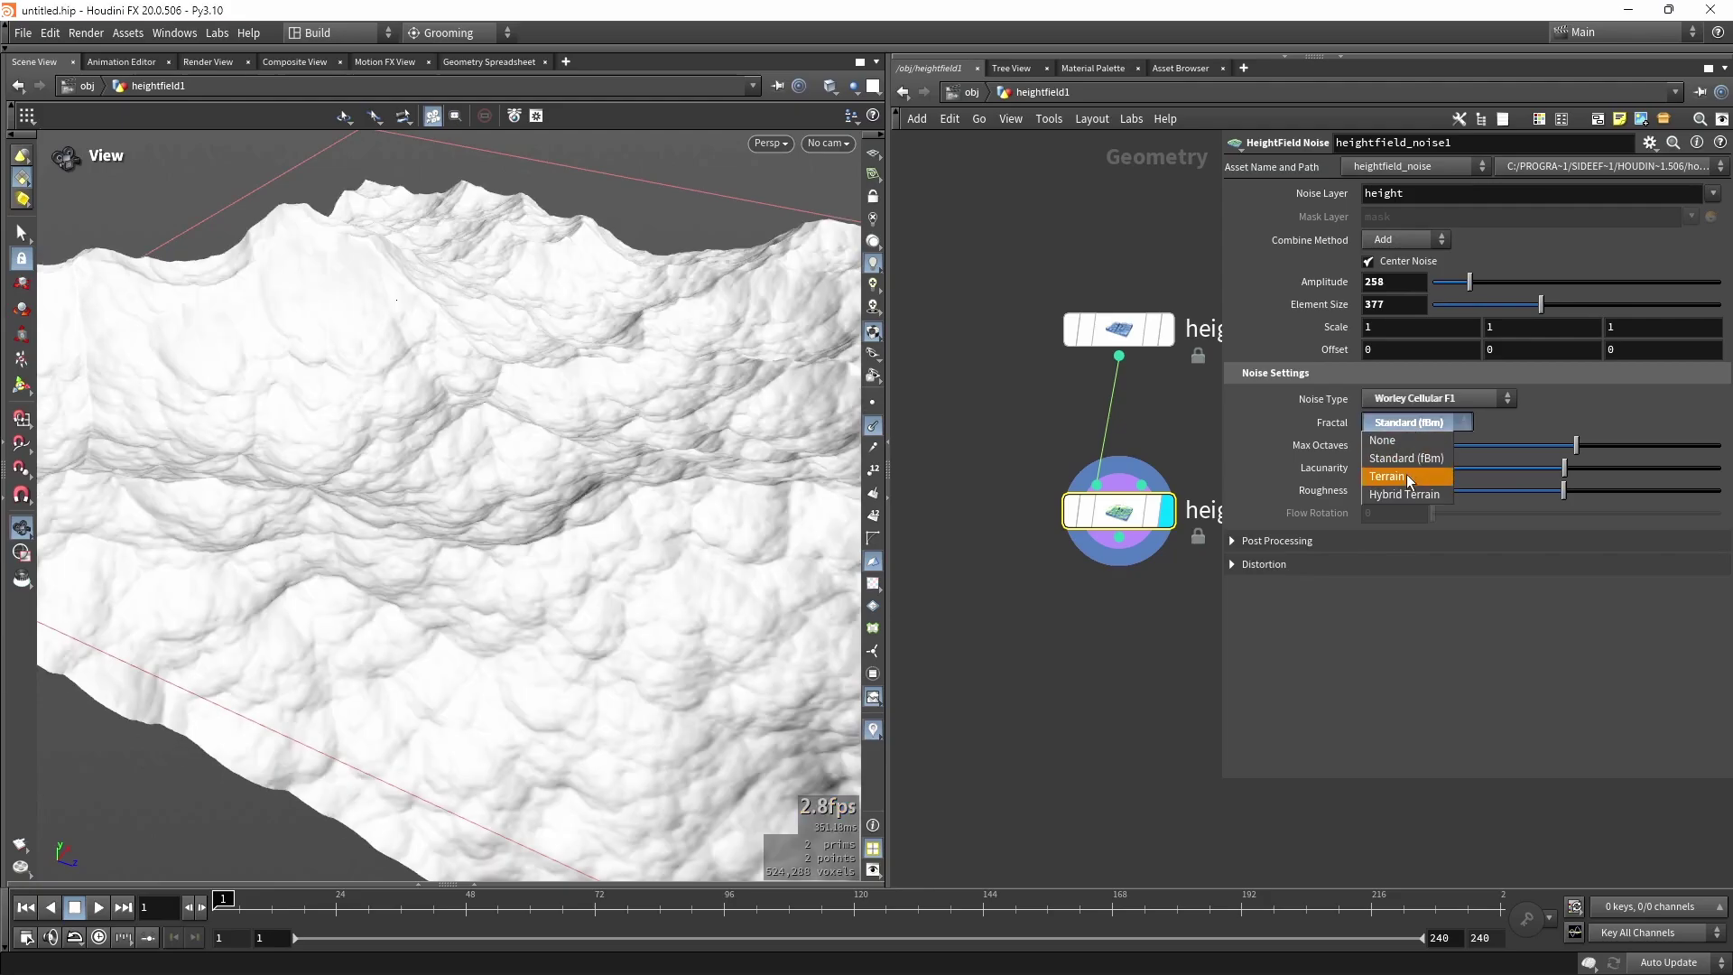
{"action": "left_click", "coordinate": [1406, 475]}
{"action": "left_click", "coordinate": [1415, 425]}
{"action": "left_click", "coordinate": [1404, 494]}
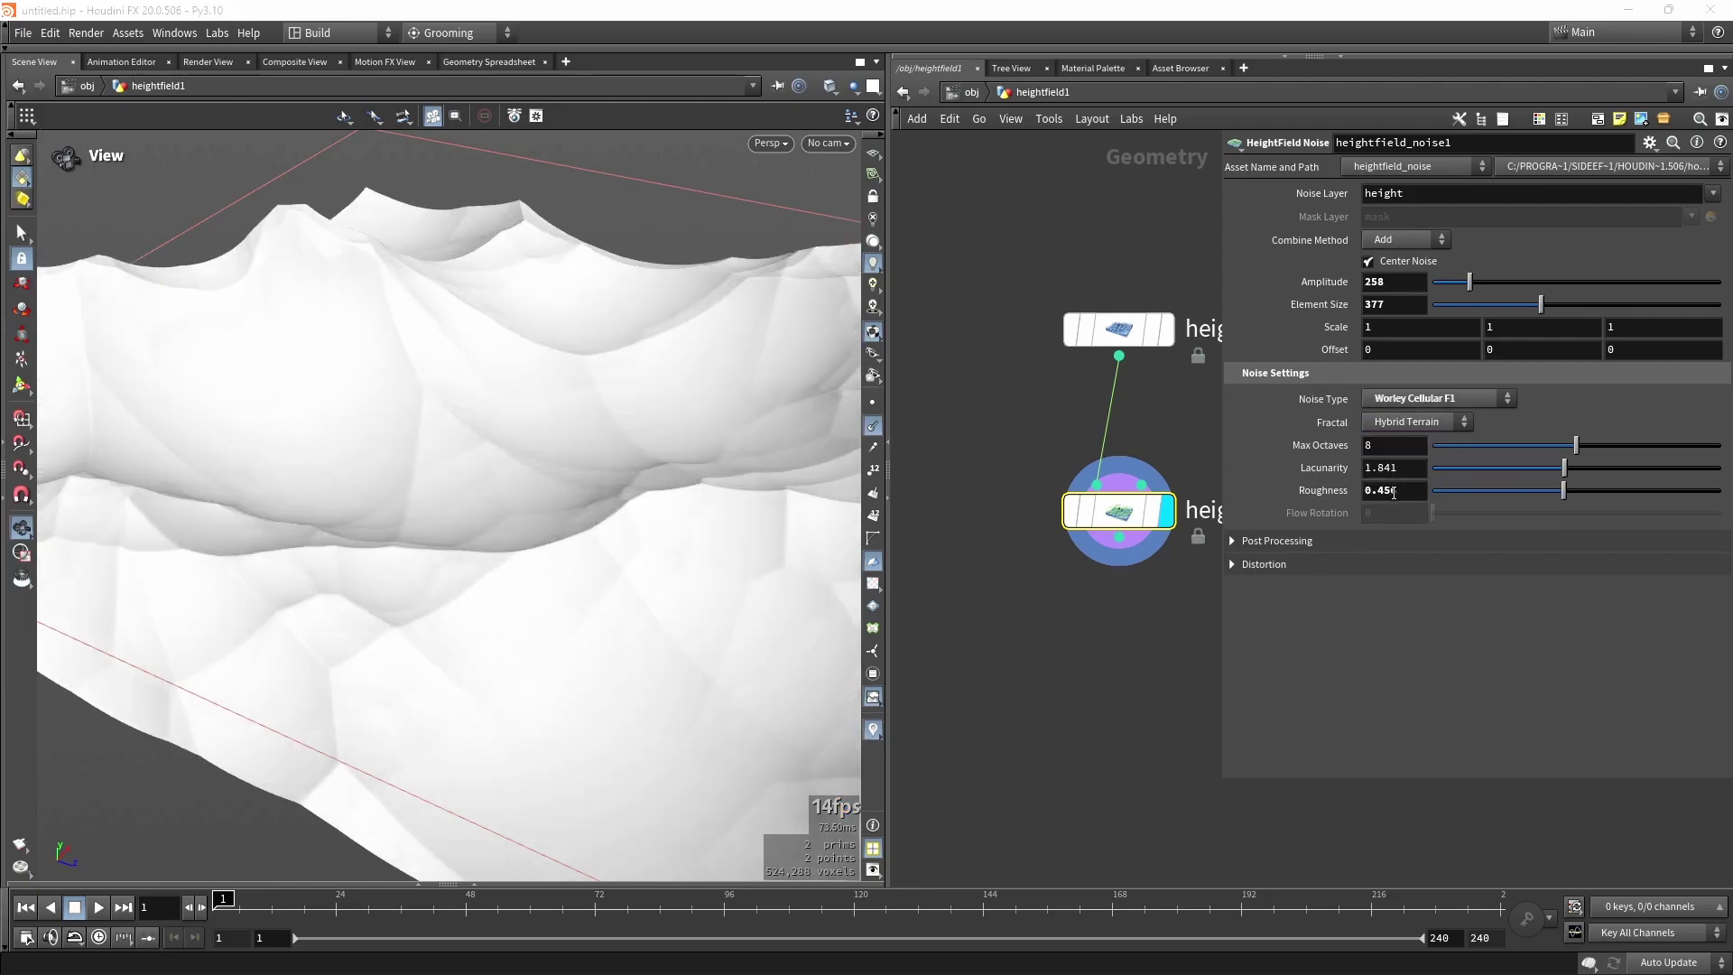
{"action": "left_click", "coordinate": [1405, 423]}
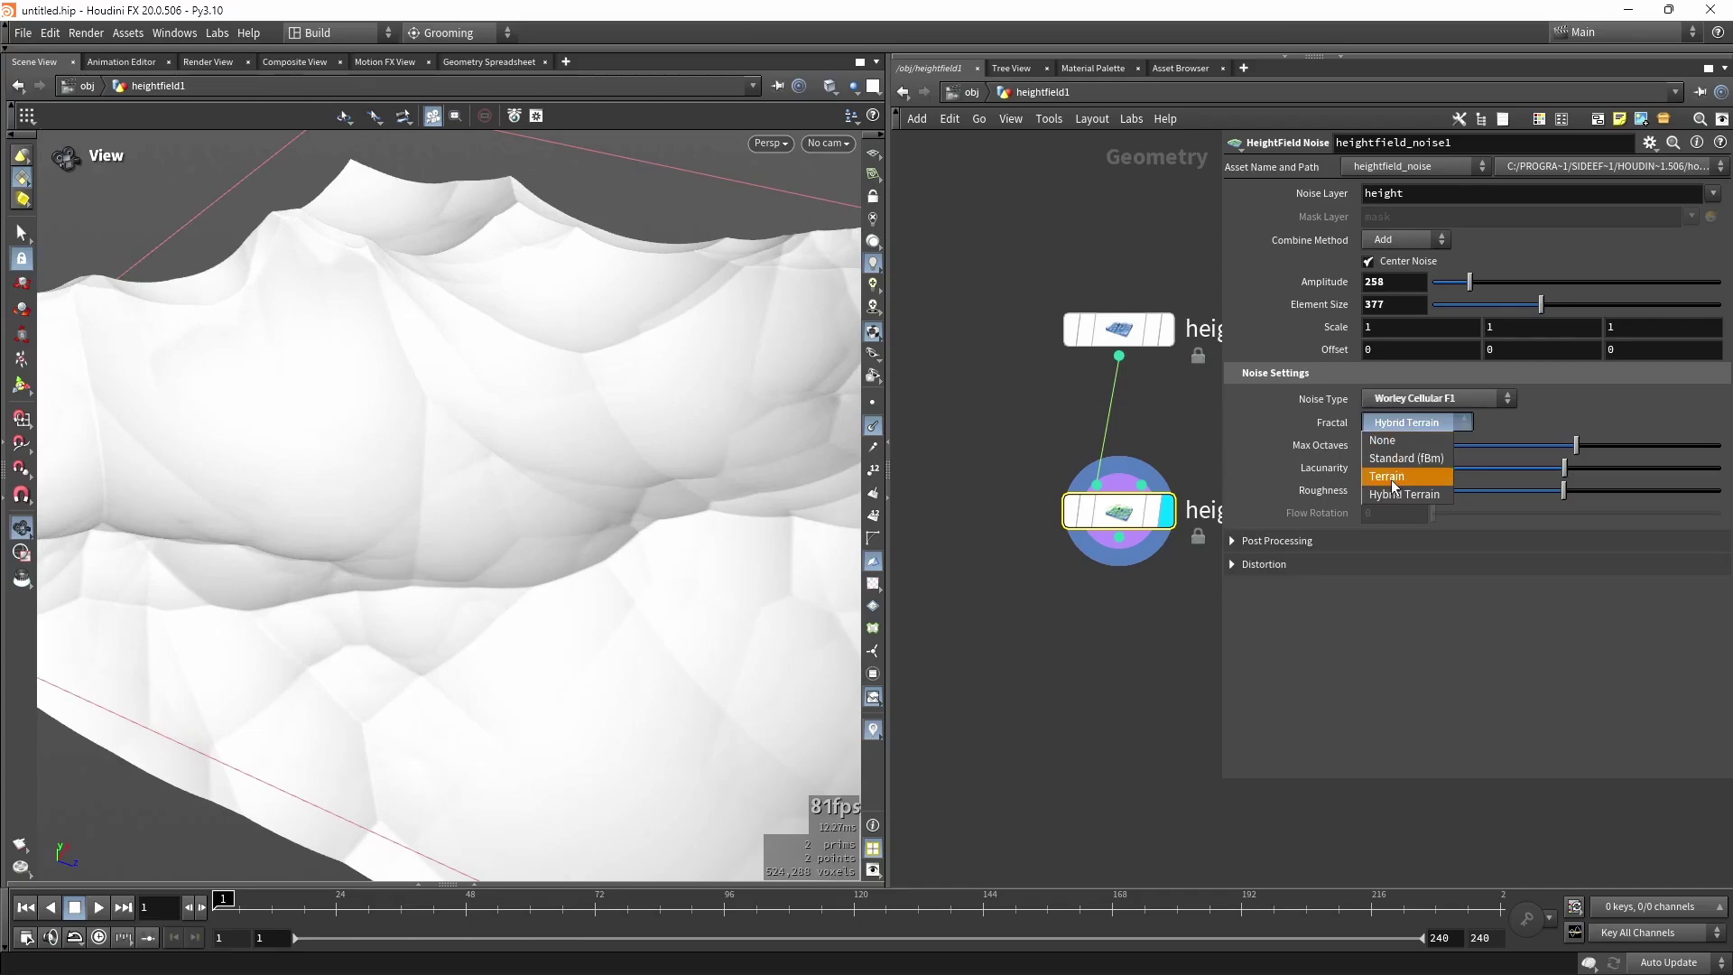
{"action": "left_click", "coordinate": [1404, 495]}
{"action": "left_click_drag", "start_coordinate": [686, 424], "coordinate": [533, 418]}
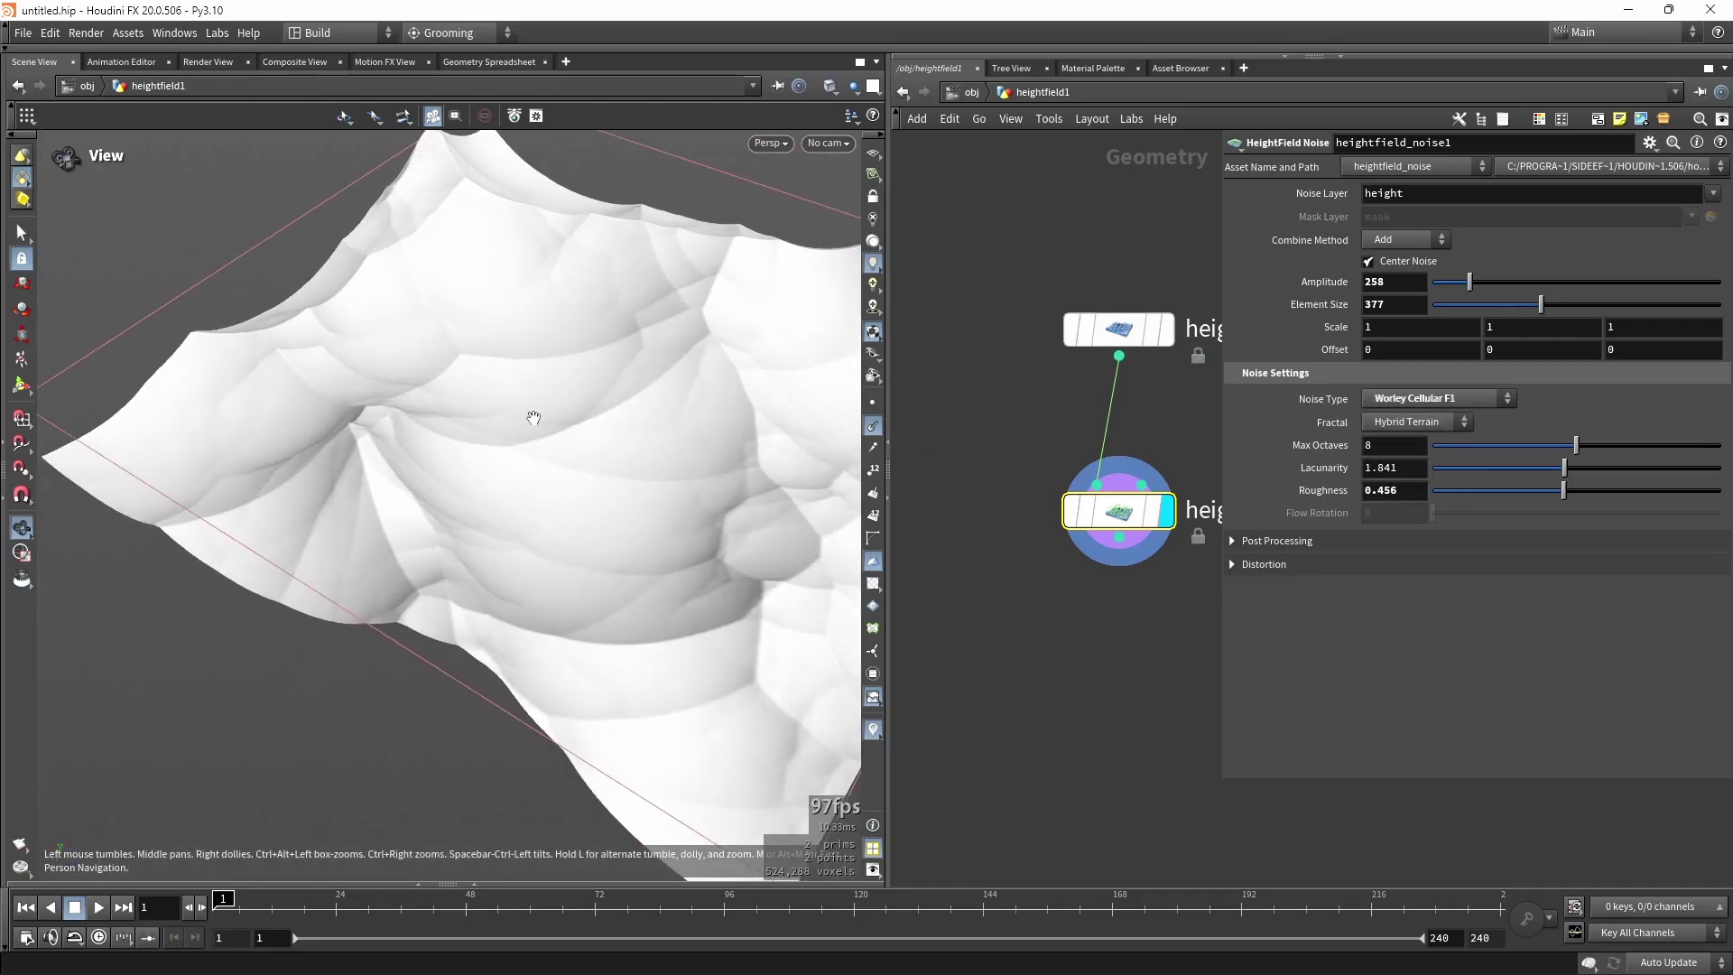
Set the fractal to Standard (fBm), inspect the whole terrain, and return the fractal to Hybrid Terrain.
{"action": "left_click", "coordinate": [1379, 422]}
{"action": "left_click", "coordinate": [1404, 457]}
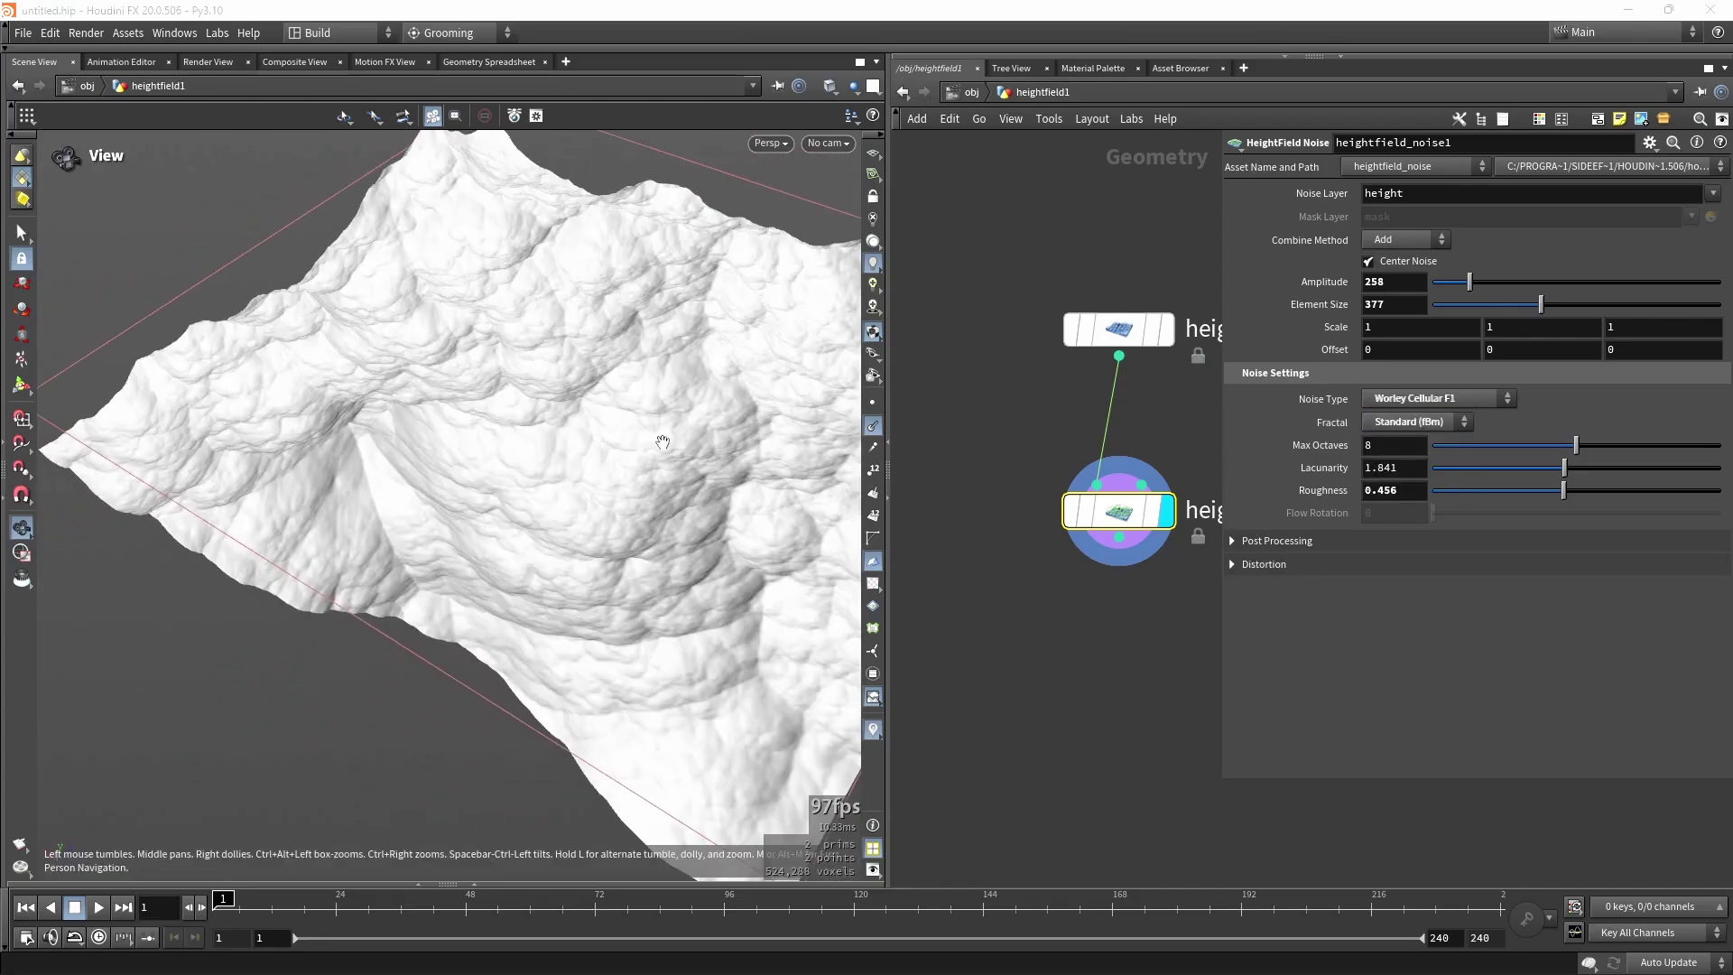
{"action": "left_click_drag", "start_coordinate": [663, 442], "coordinate": [840, 370]}
{"action": "left_click", "coordinate": [1435, 423]}
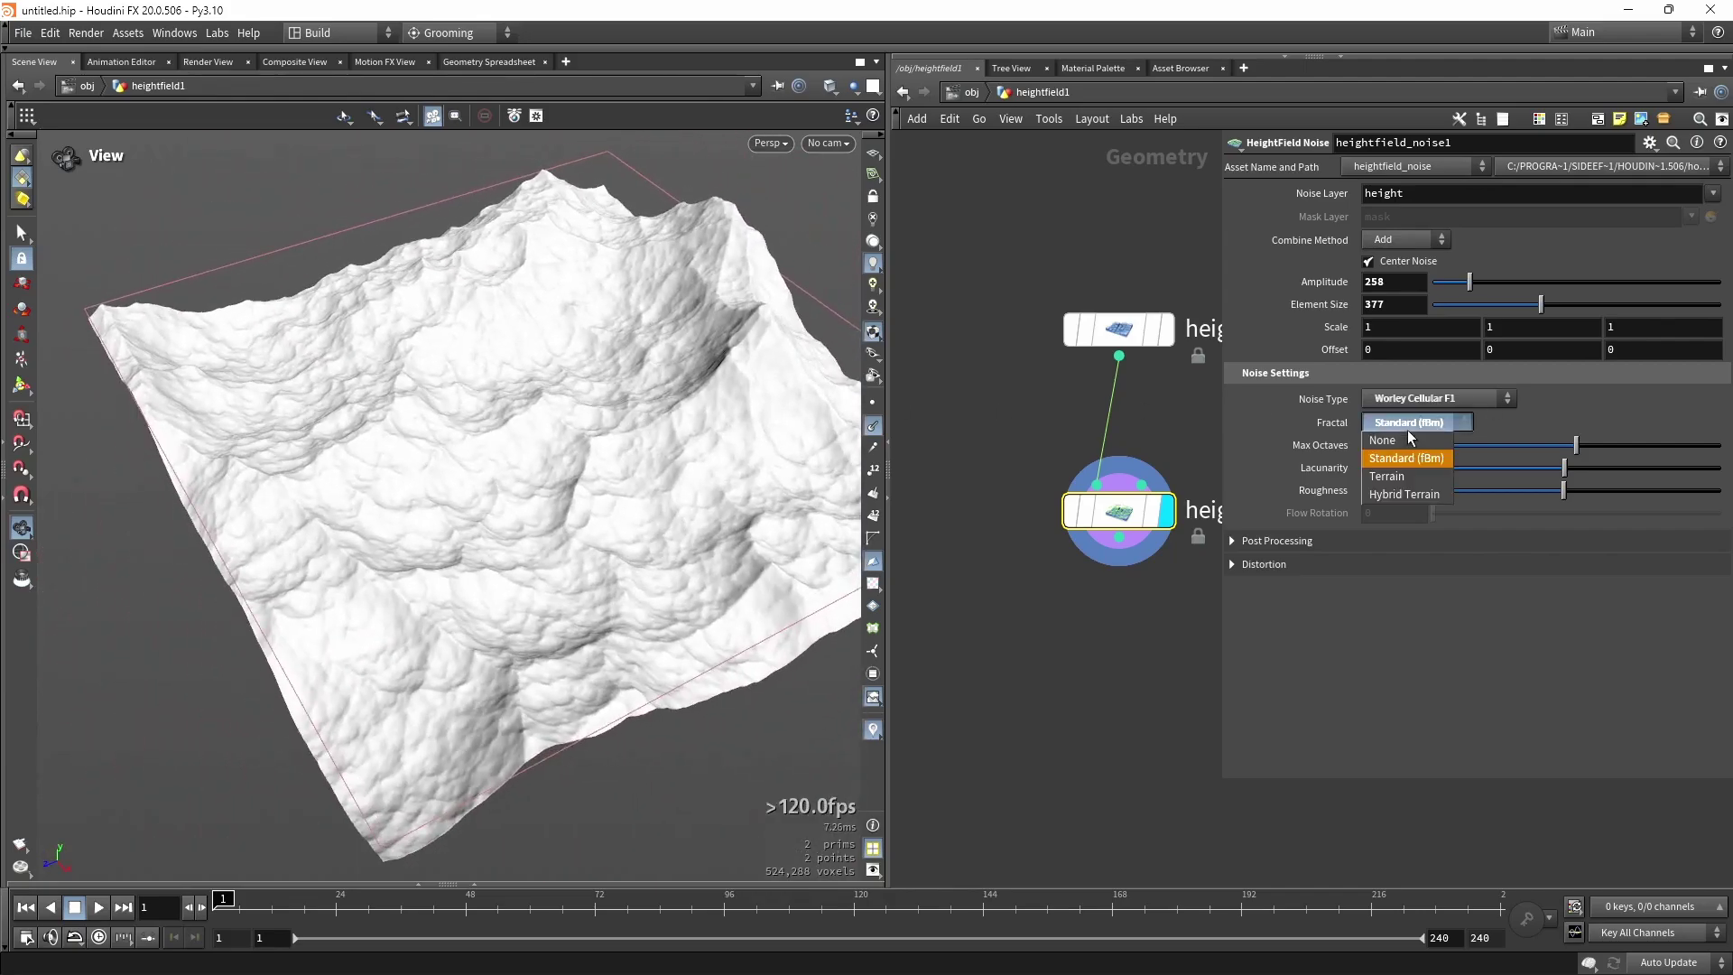
{"action": "left_click", "coordinate": [1414, 494]}
{"action": "left_click_drag", "start_coordinate": [574, 348], "coordinate": [437, 476]}
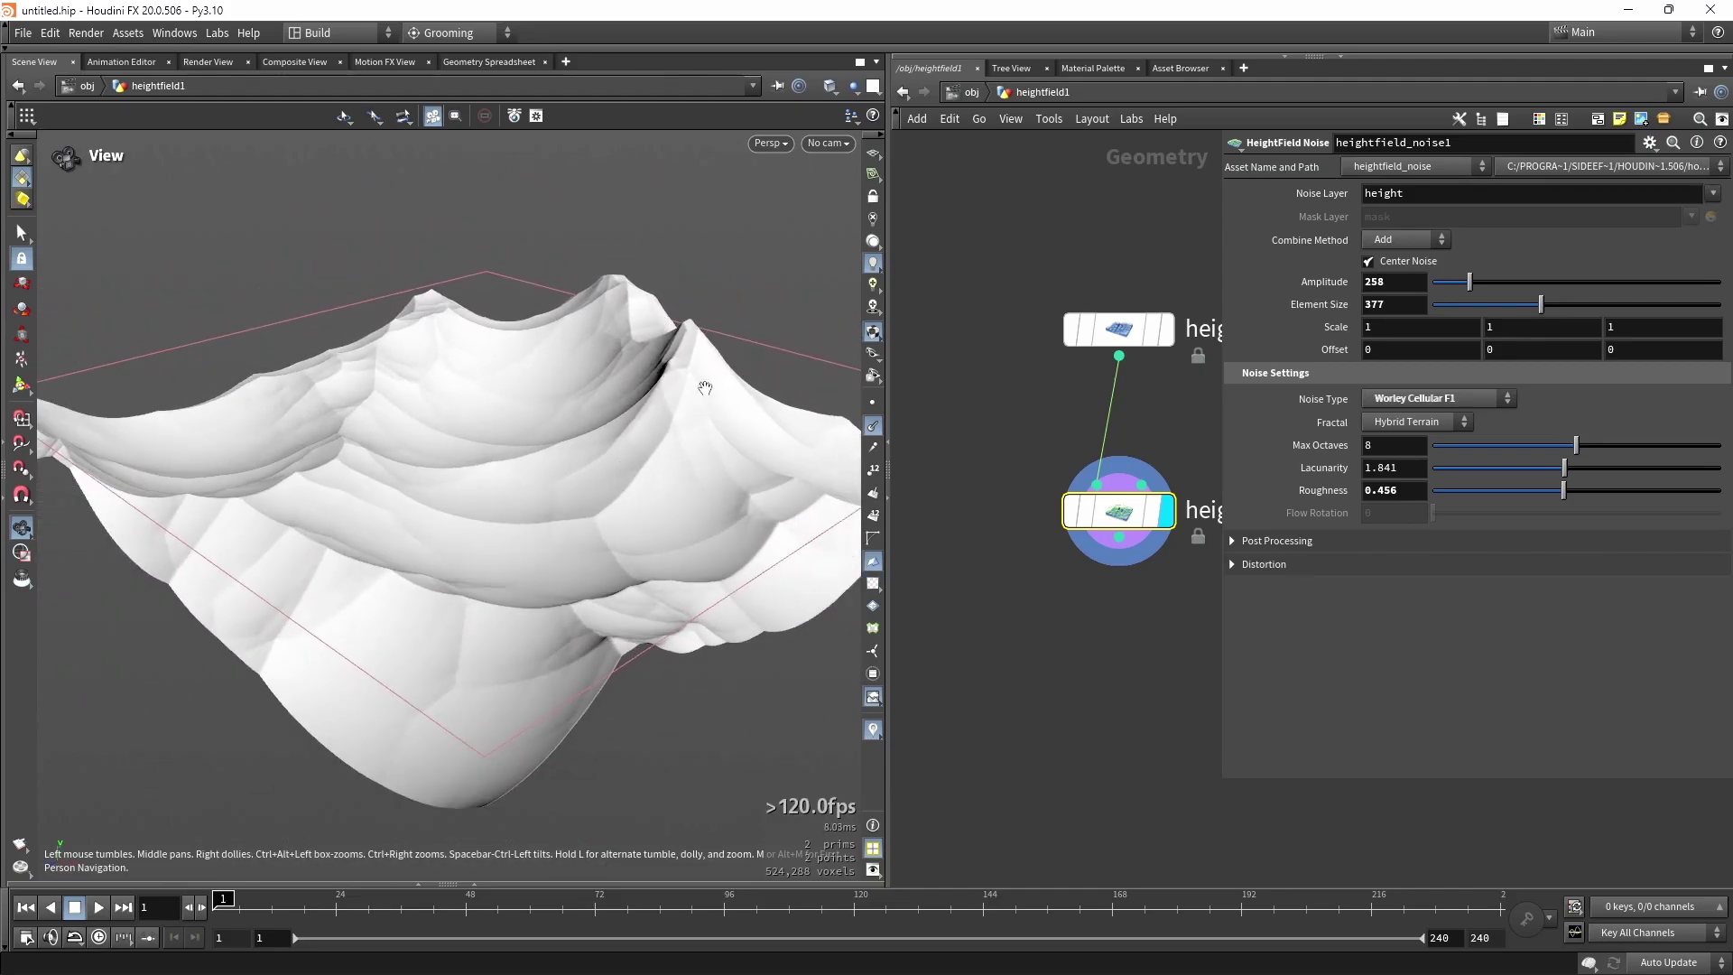
Expand the noise node's Post Processing and Distortion settings.
{"action": "left_click", "coordinate": [1263, 542]}
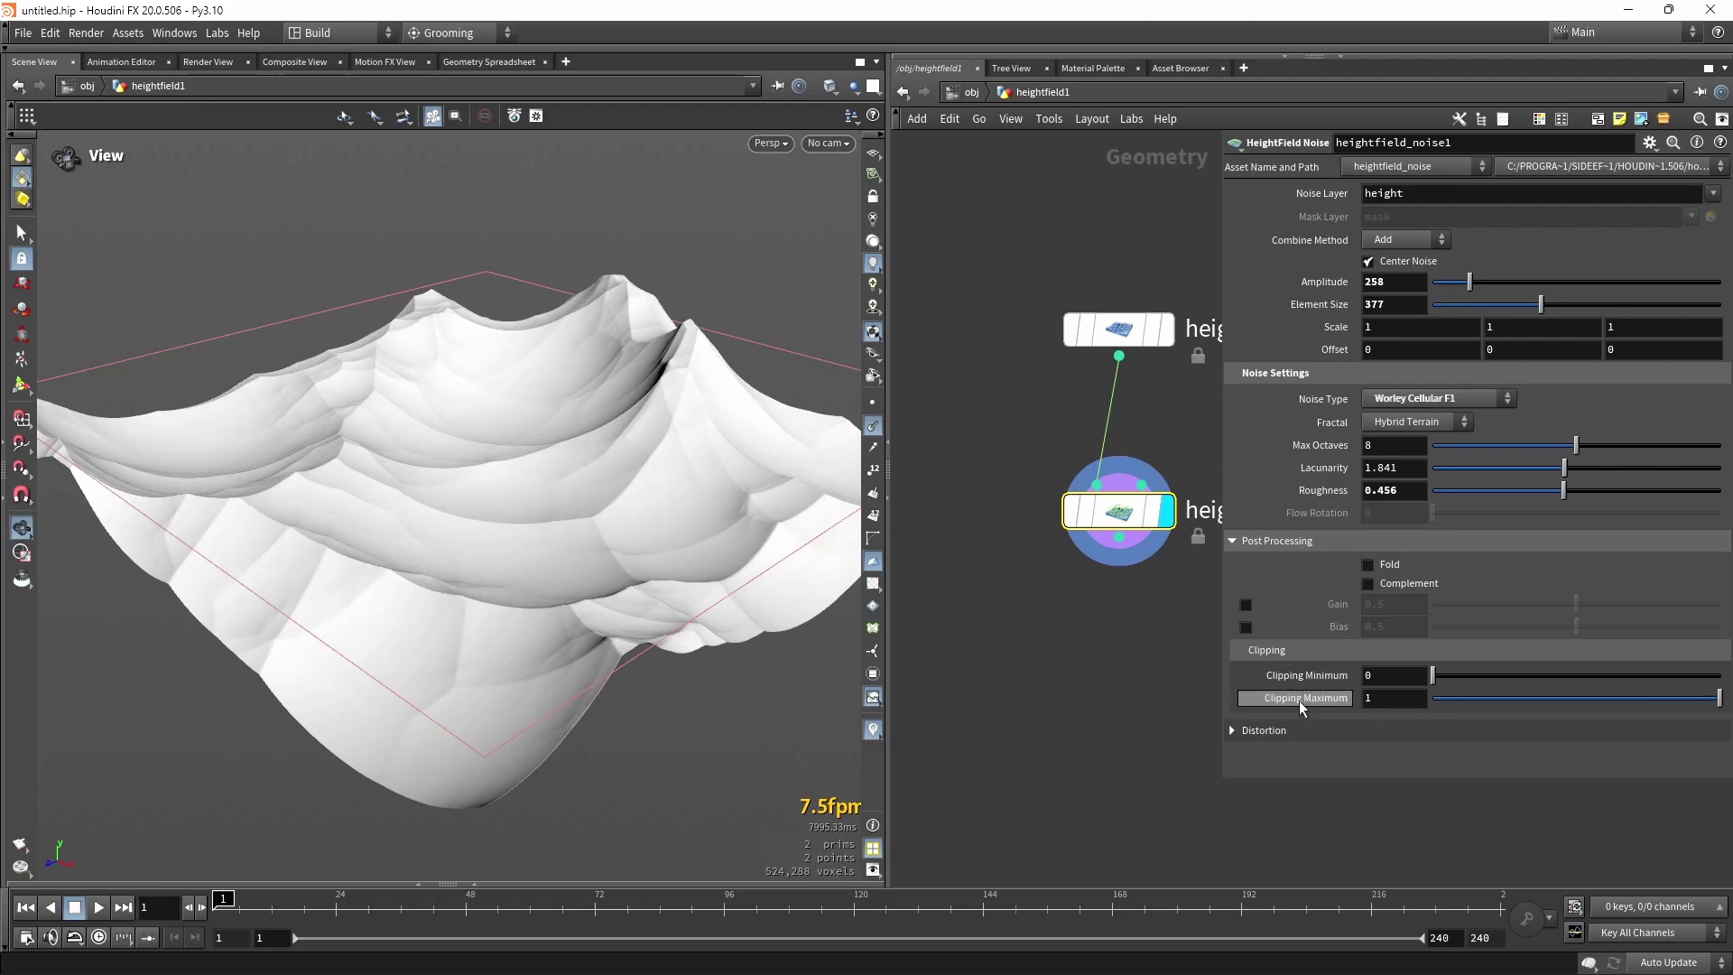
{"action": "left_click", "coordinate": [1289, 731]}
{"action": "scroll", "coordinate": [1299, 581], "scroll_direction": "down", "scroll_amount": 4}
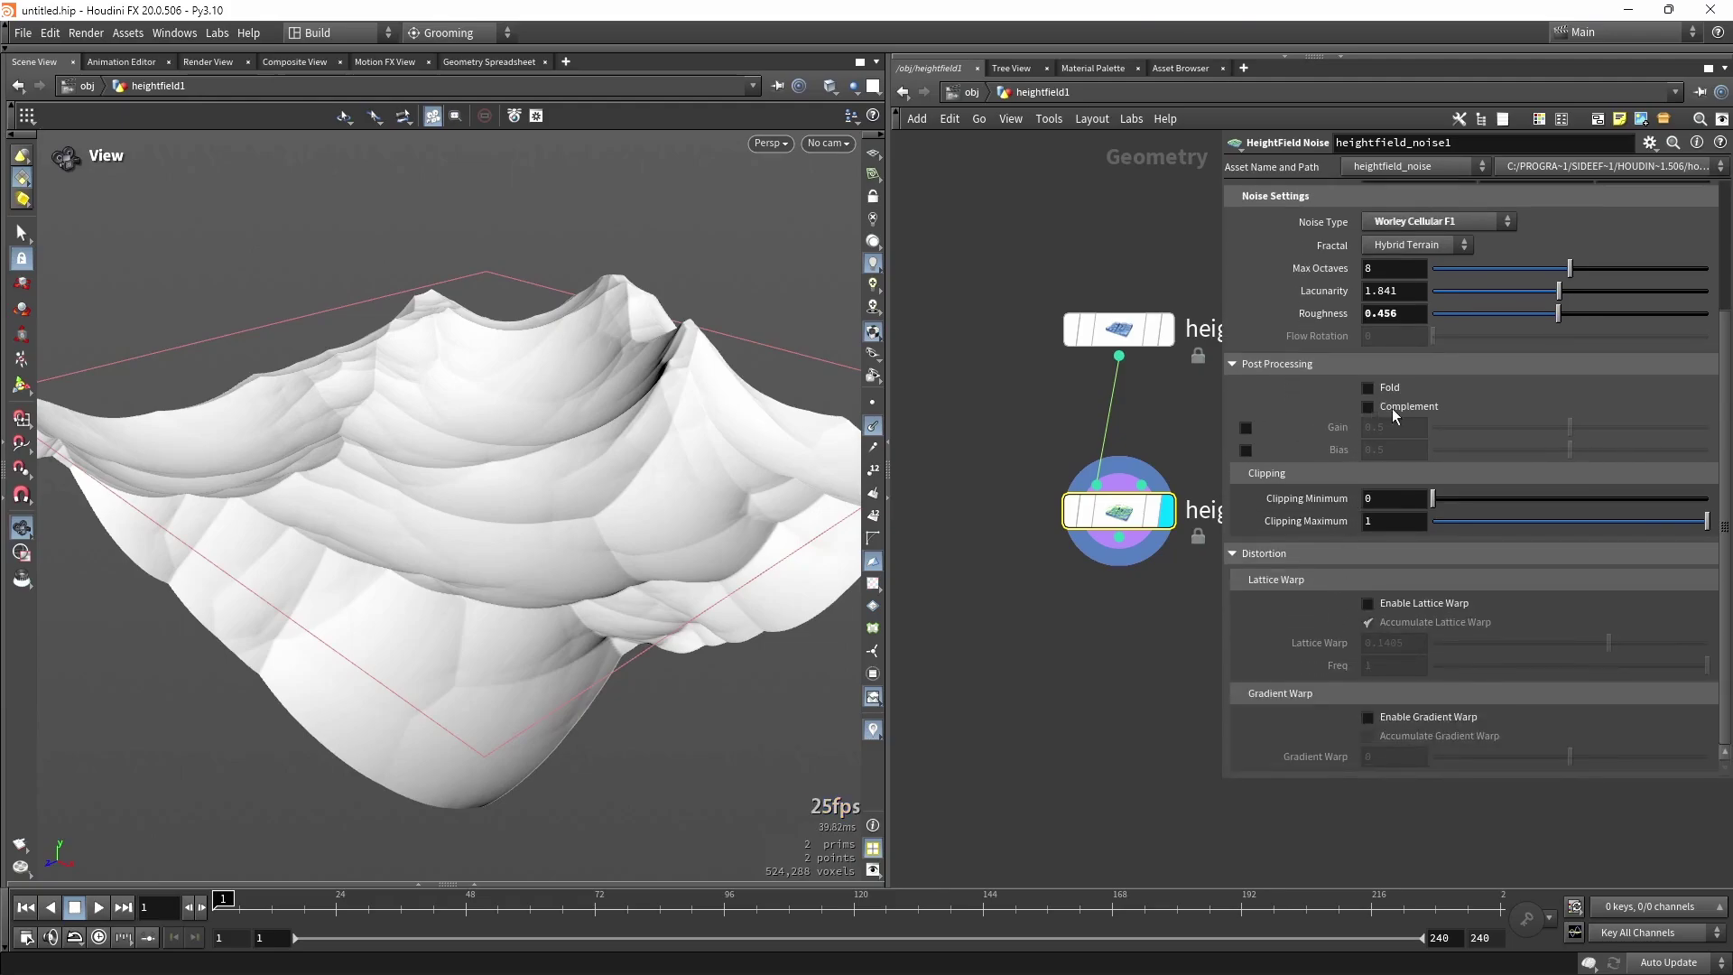
Toggle Complement on and off to compare the inverted terrain with the original, leaving it off.
{"action": "left_click", "coordinate": [1392, 408]}
{"action": "left_click", "coordinate": [1392, 408]}
{"action": "left_click", "coordinate": [1392, 408]}
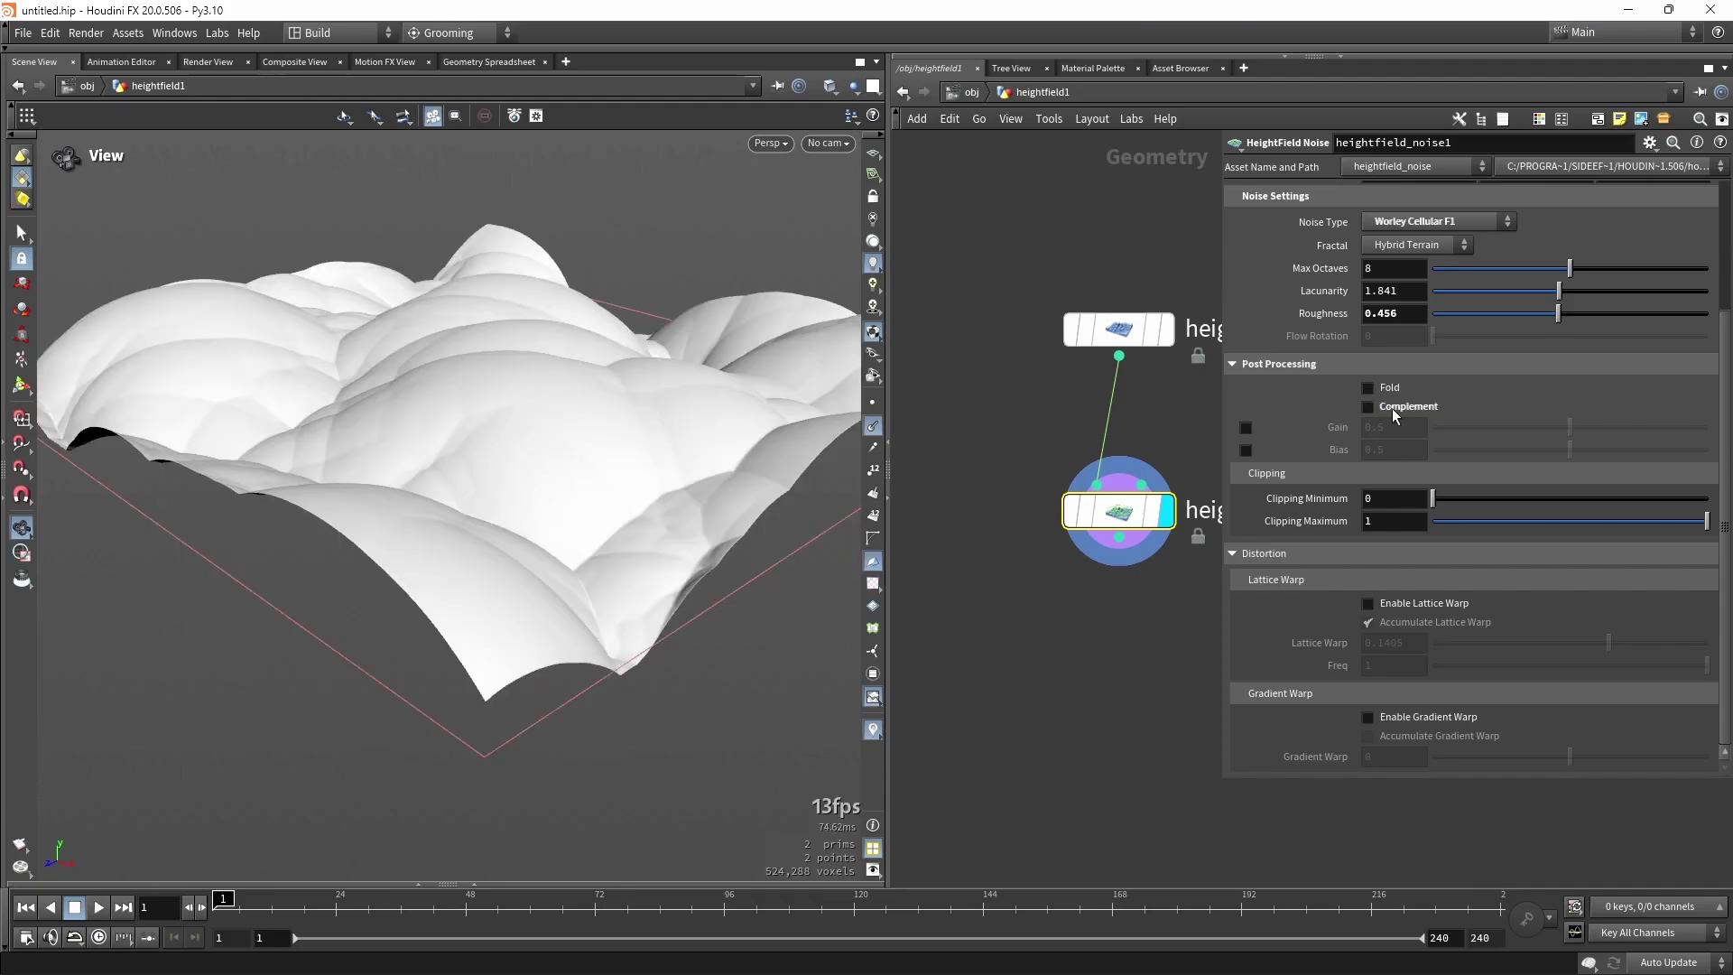
{"action": "left_click", "coordinate": [1391, 408]}
{"action": "left_click", "coordinate": [1392, 408]}
{"action": "left_click", "coordinate": [1392, 408]}
{"action": "left_click", "coordinate": [1391, 408]}
{"action": "left_click", "coordinate": [1391, 408]}
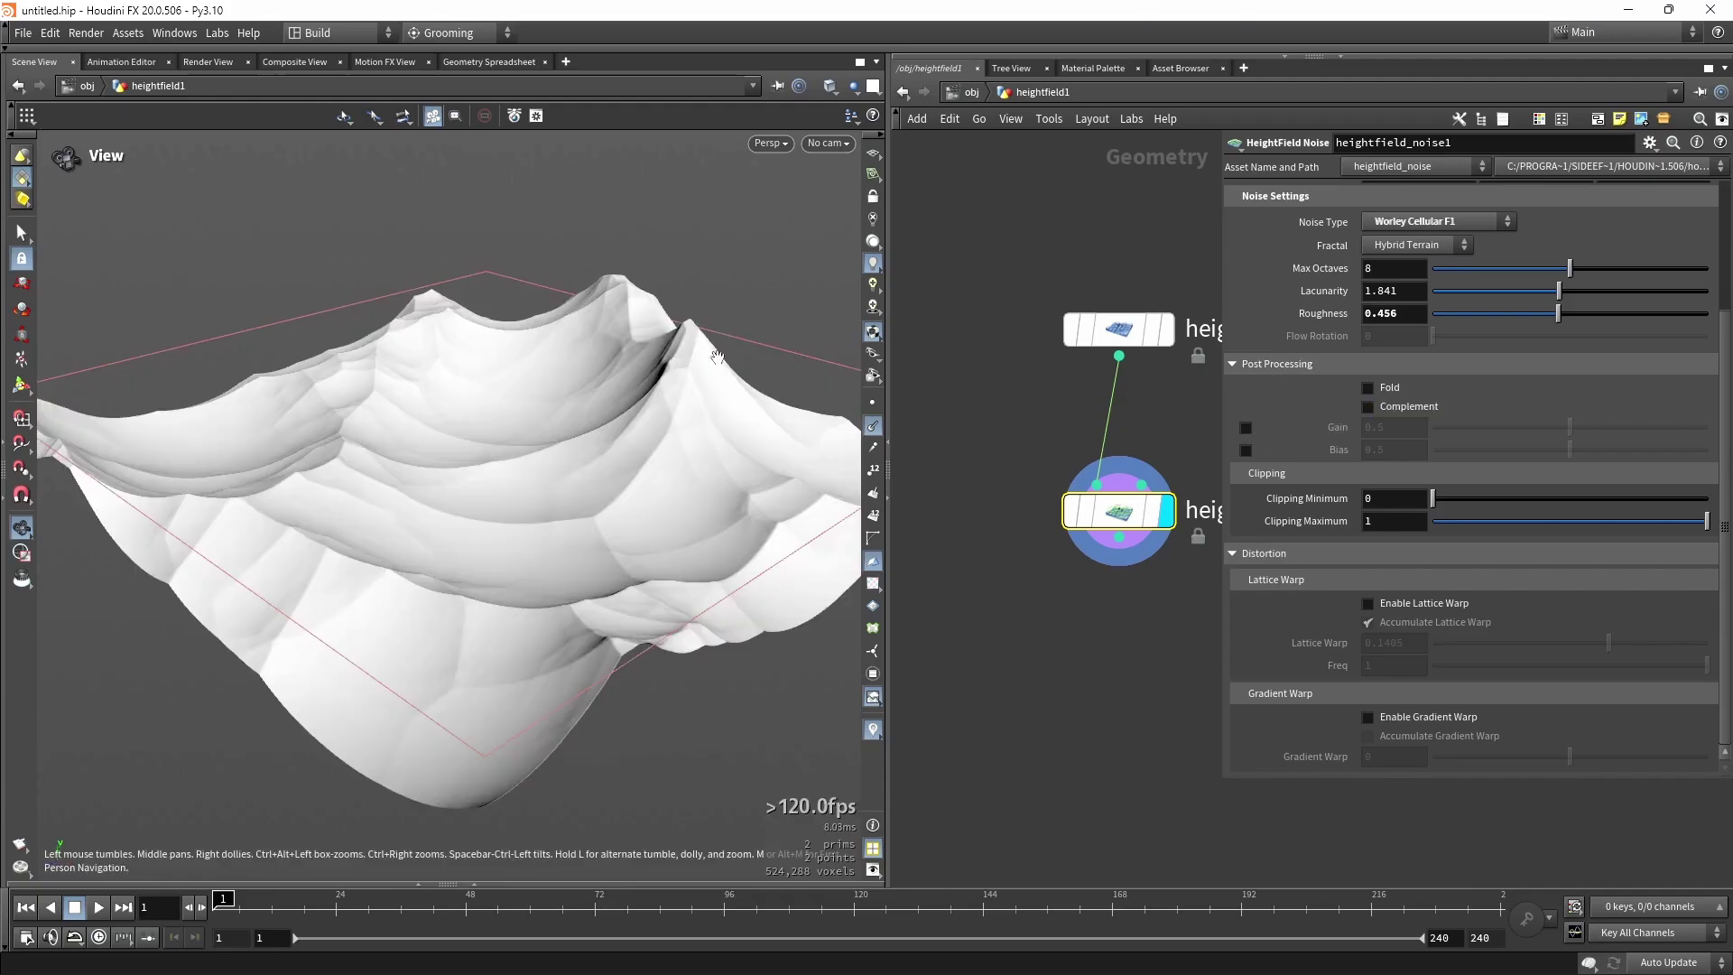
{"action": "left_click", "coordinate": [1391, 412]}
{"action": "left_click_drag", "start_coordinate": [666, 366], "coordinate": [661, 453]}
{"action": "left_click_drag", "start_coordinate": [693, 278], "coordinate": [561, 375]}
{"action": "left_click", "coordinate": [1406, 406]}
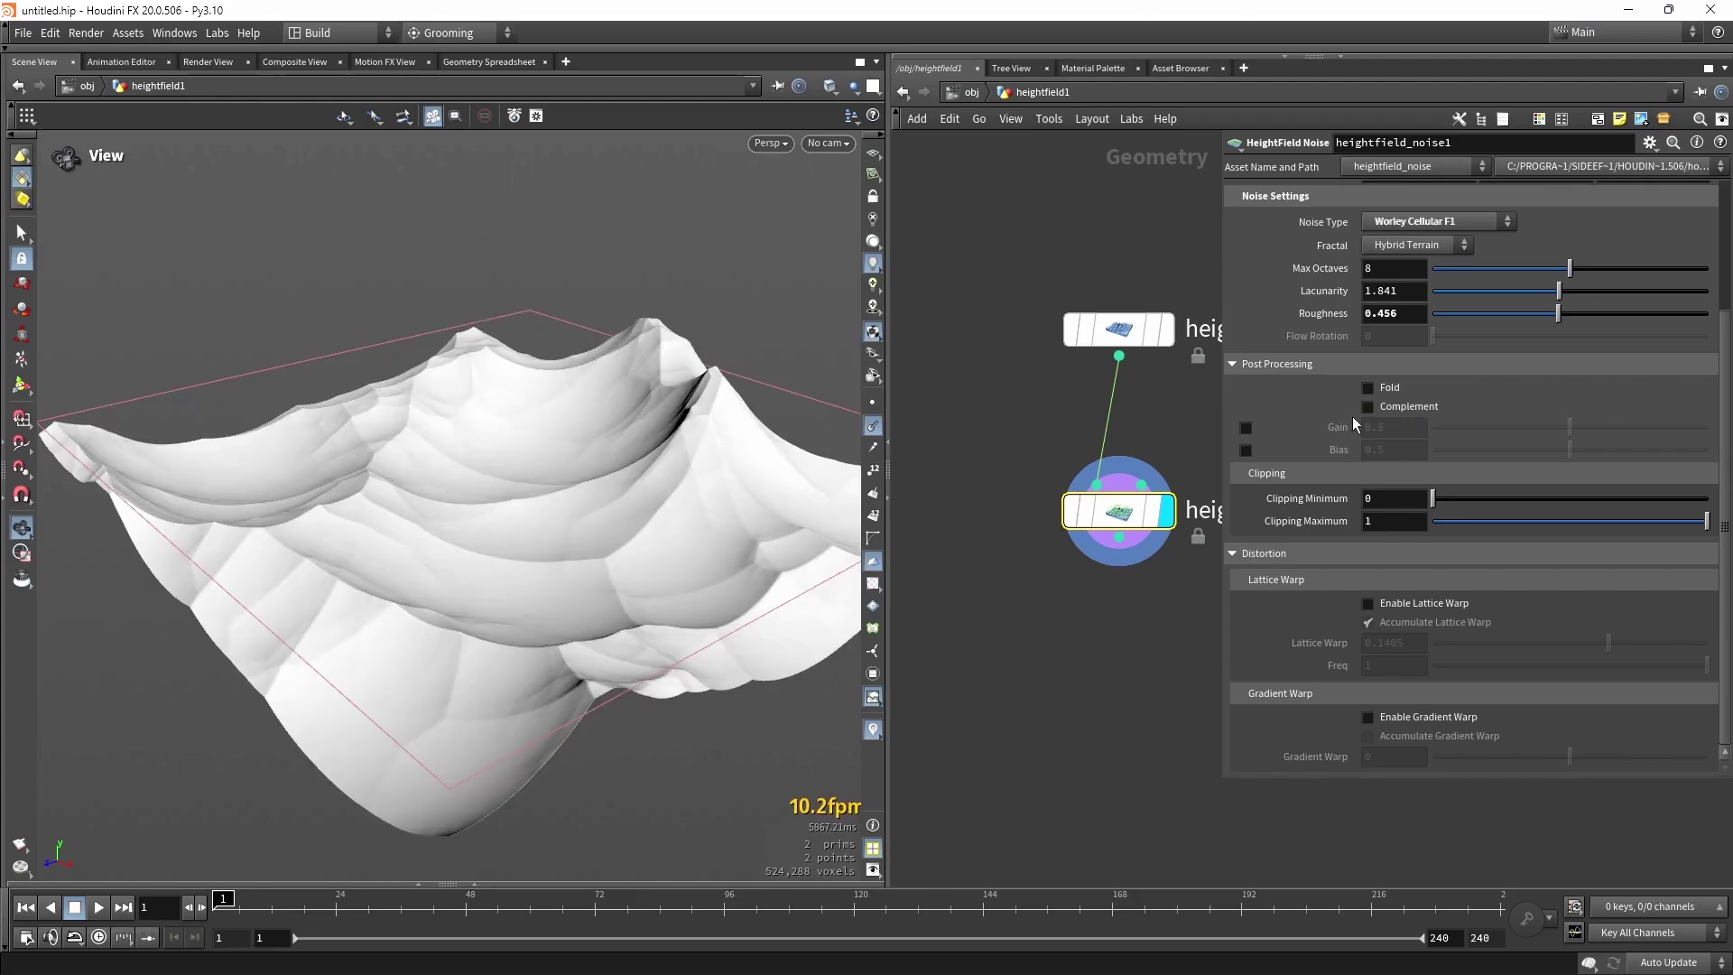
Enable Gain and Bias on the noise, setting the gain to about 0.697 and the bias to about 0.23.
{"action": "left_click", "coordinate": [1245, 428]}
{"action": "left_click", "coordinate": [1245, 451]}
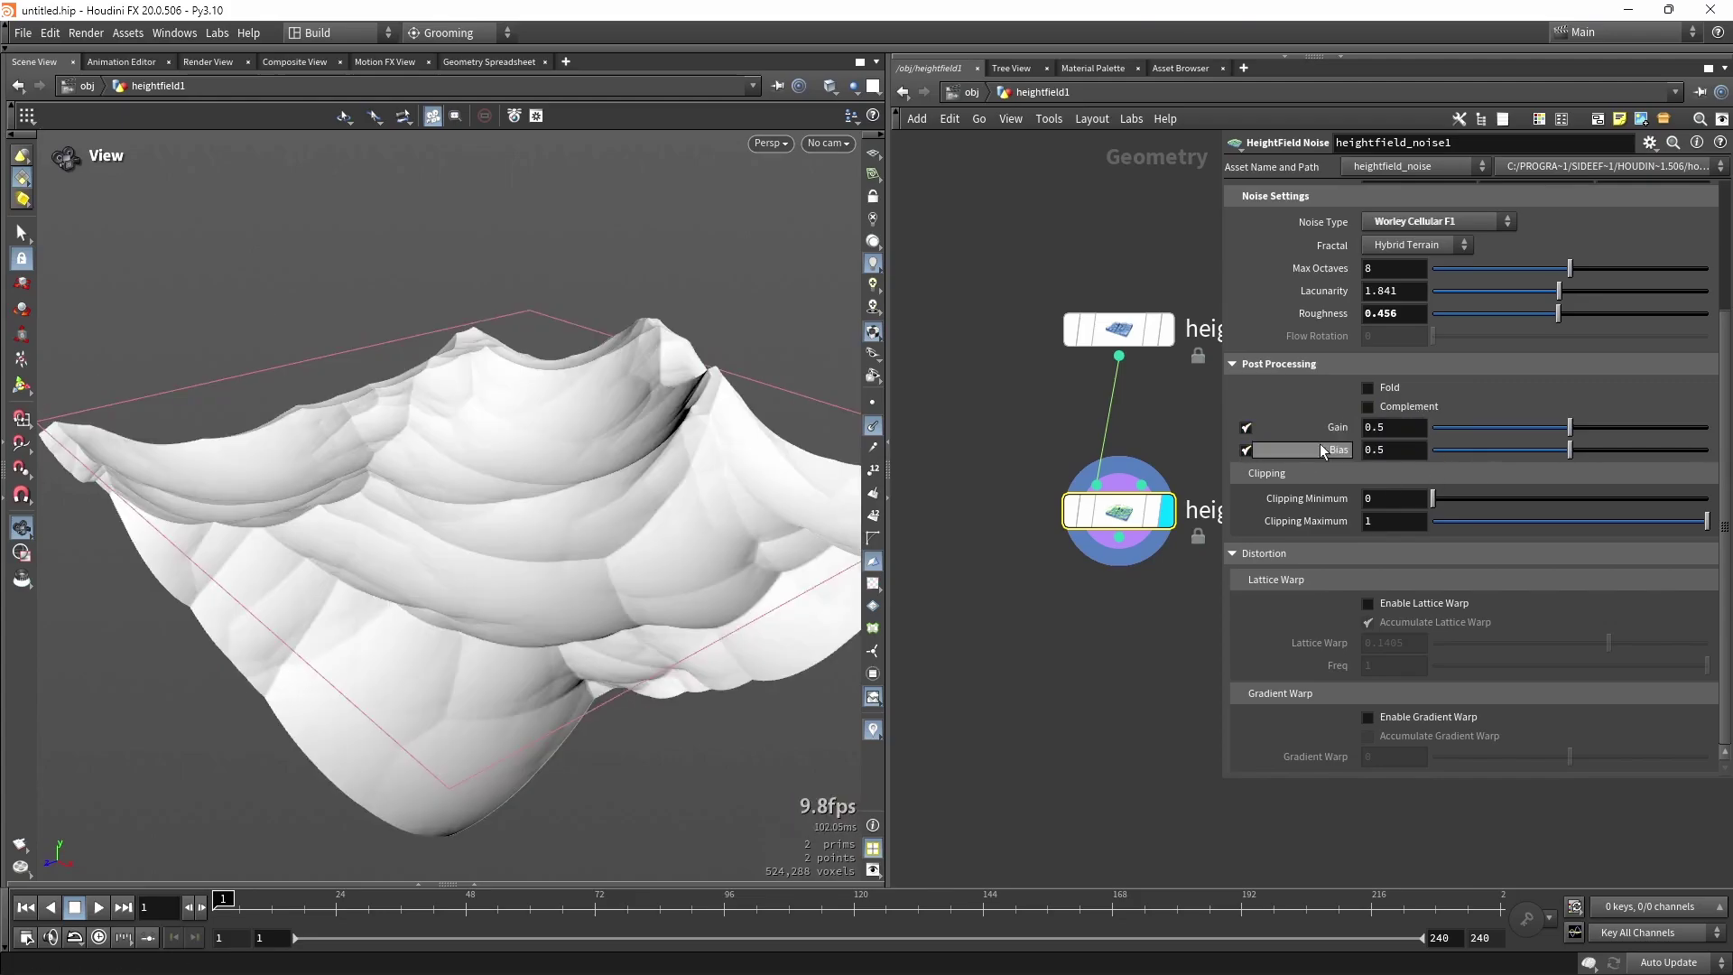
{"action": "left_click_drag", "start_coordinate": [1523, 432], "coordinate": [1624, 427]}
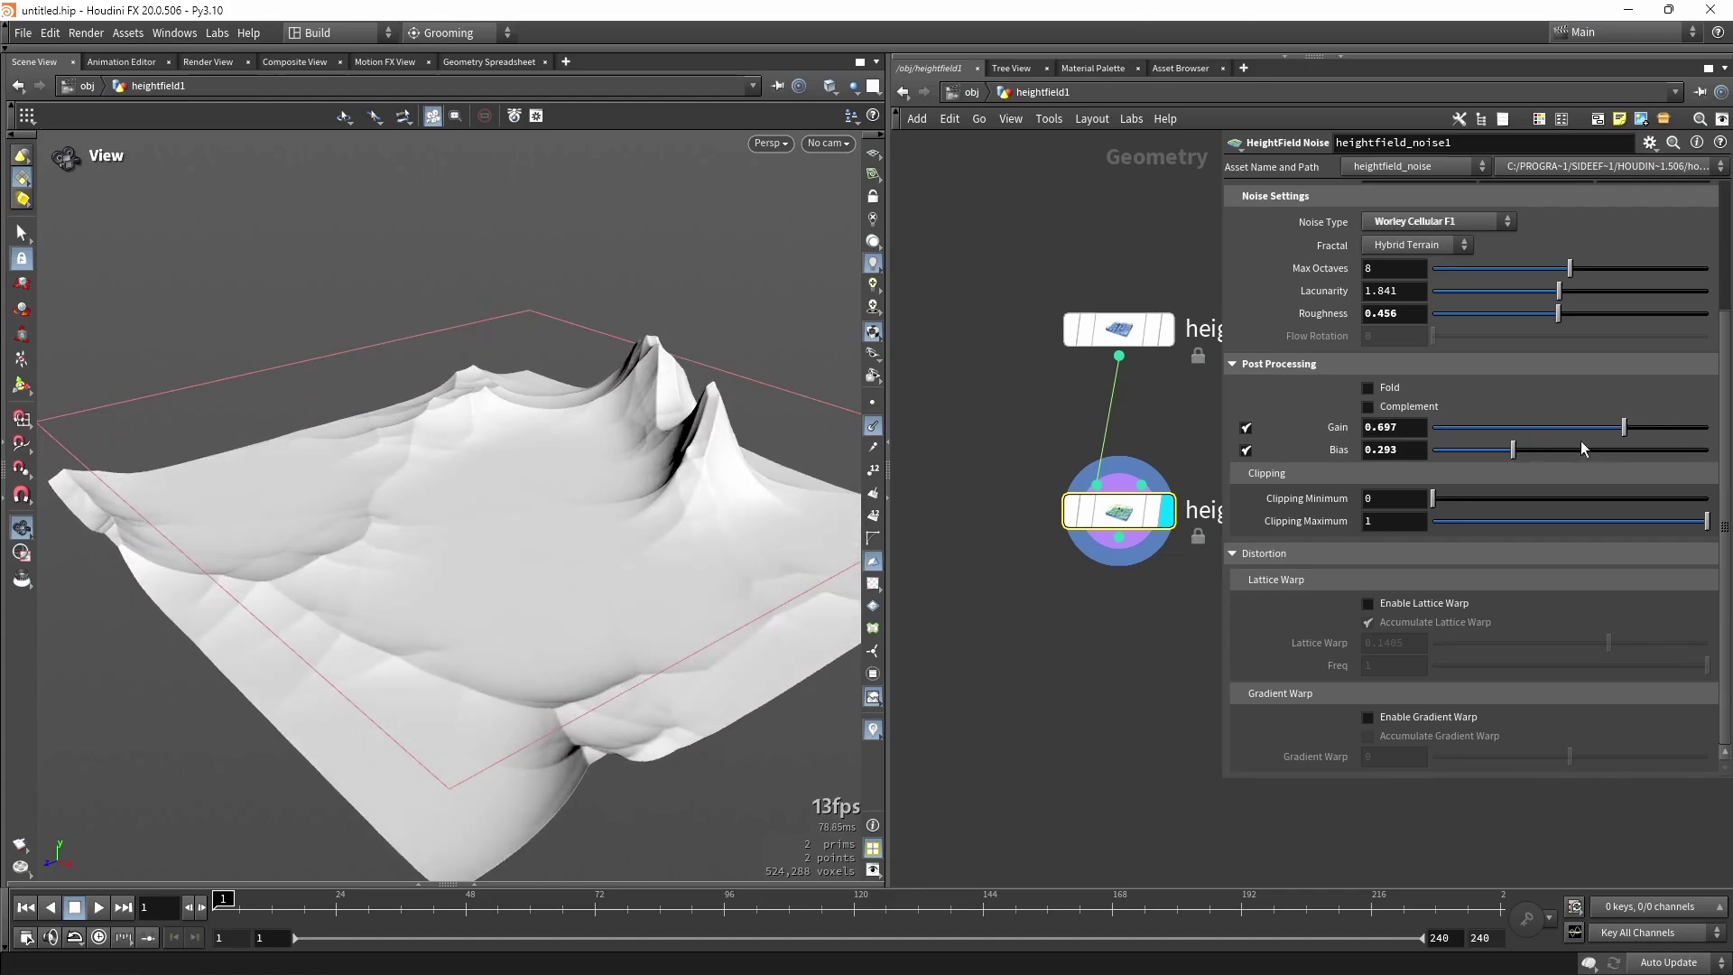
{"action": "mouse_move", "coordinate": [1514, 449]}
{"action": "left_mouse_down"}
{"action": "mouse_move", "coordinate": [1534, 451]}
{"action": "mouse_move", "coordinate": [1497, 457]}
{"action": "left_mouse_up"}
{"action": "left_click_drag", "start_coordinate": [514, 532], "coordinate": [608, 479]}
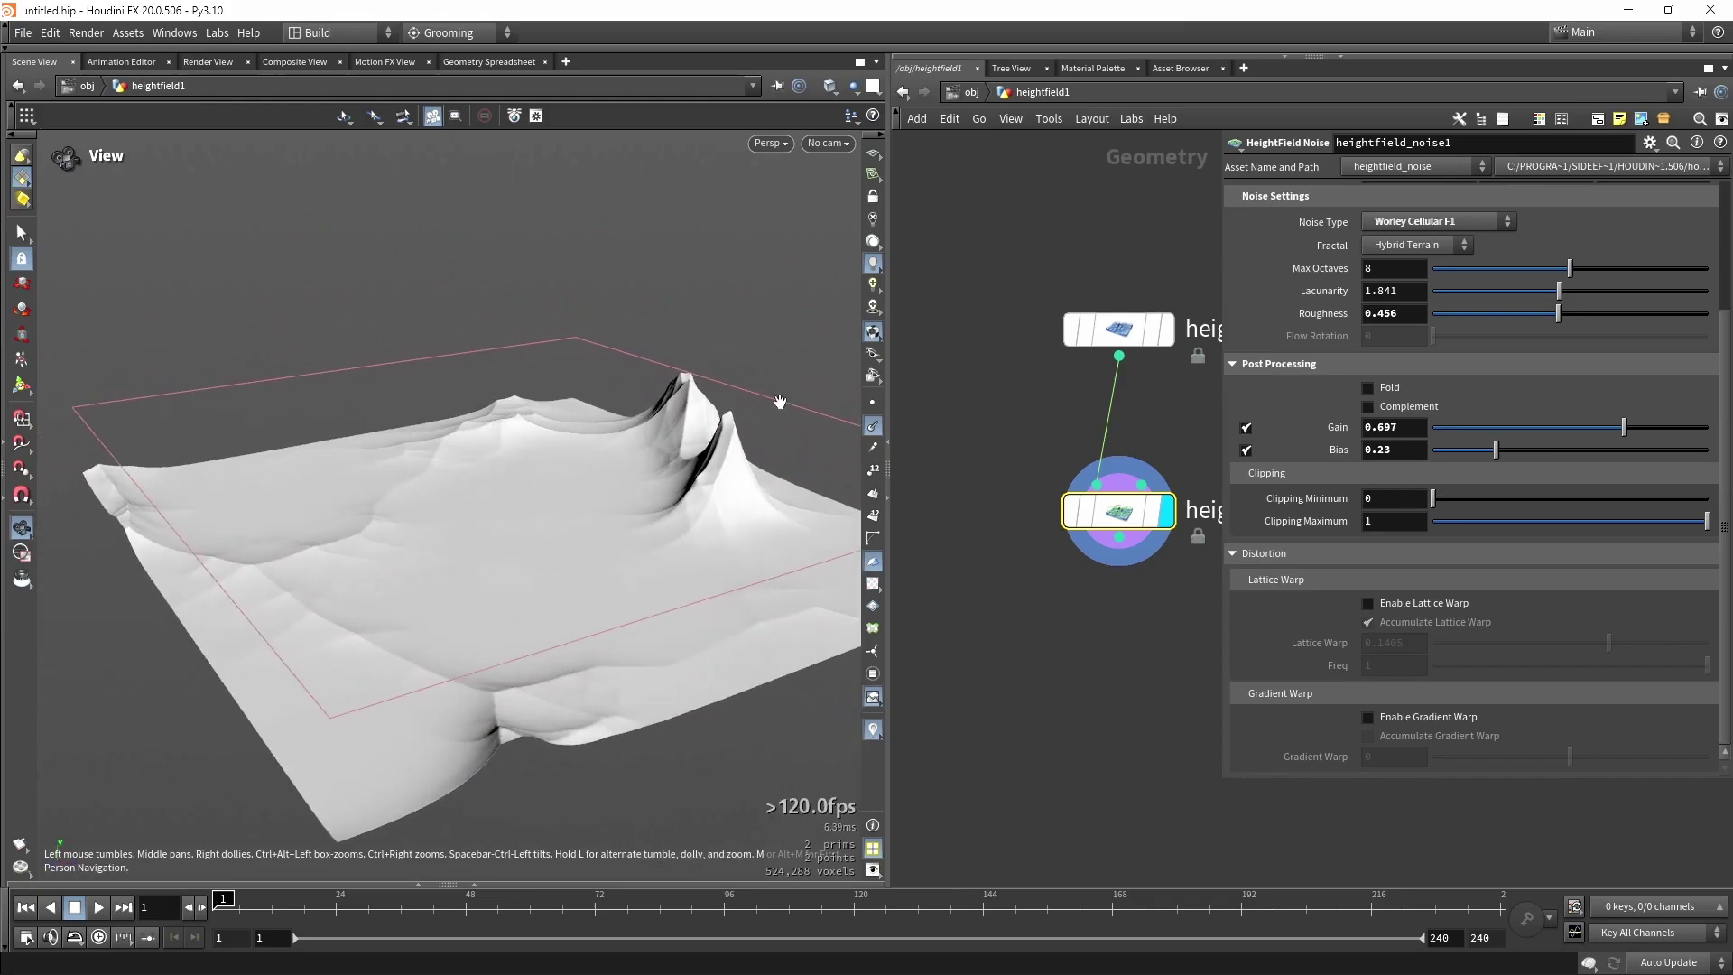
Disable the Gain and Bias adjustments and check the minimum and maximum clipping values.
{"action": "left_click", "coordinate": [1245, 427]}
{"action": "left_click", "coordinate": [1245, 449]}
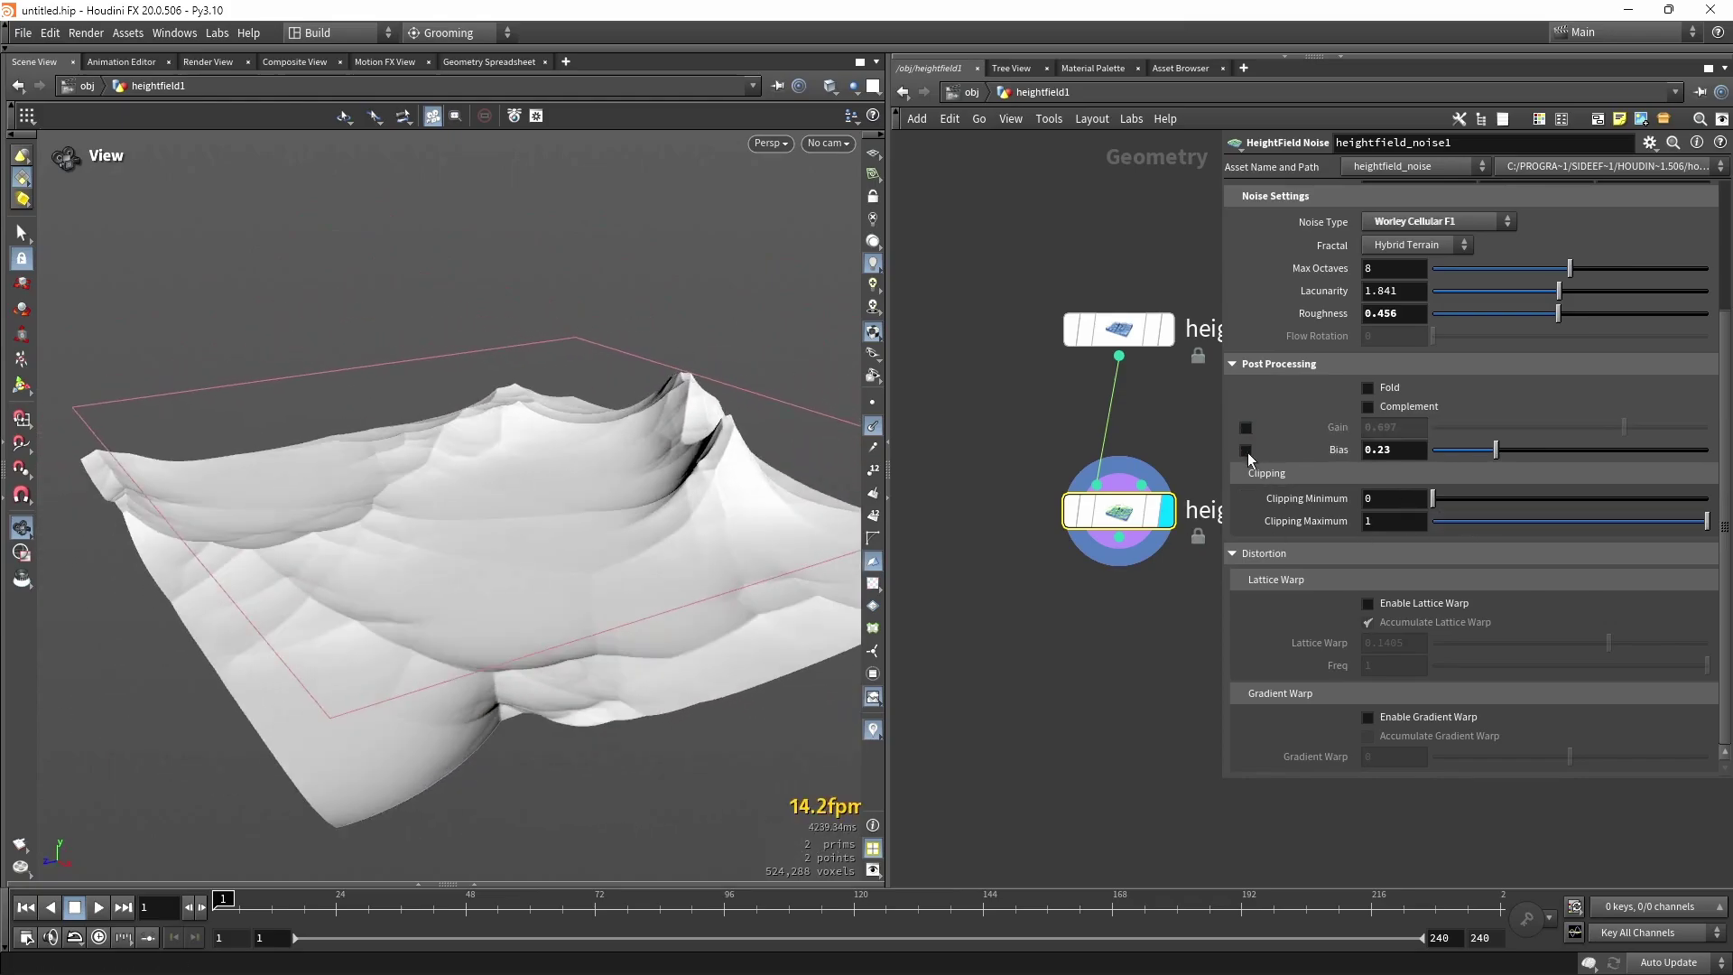
{"action": "left_click", "coordinate": [1369, 501]}
{"action": "left_click", "coordinate": [1369, 517]}
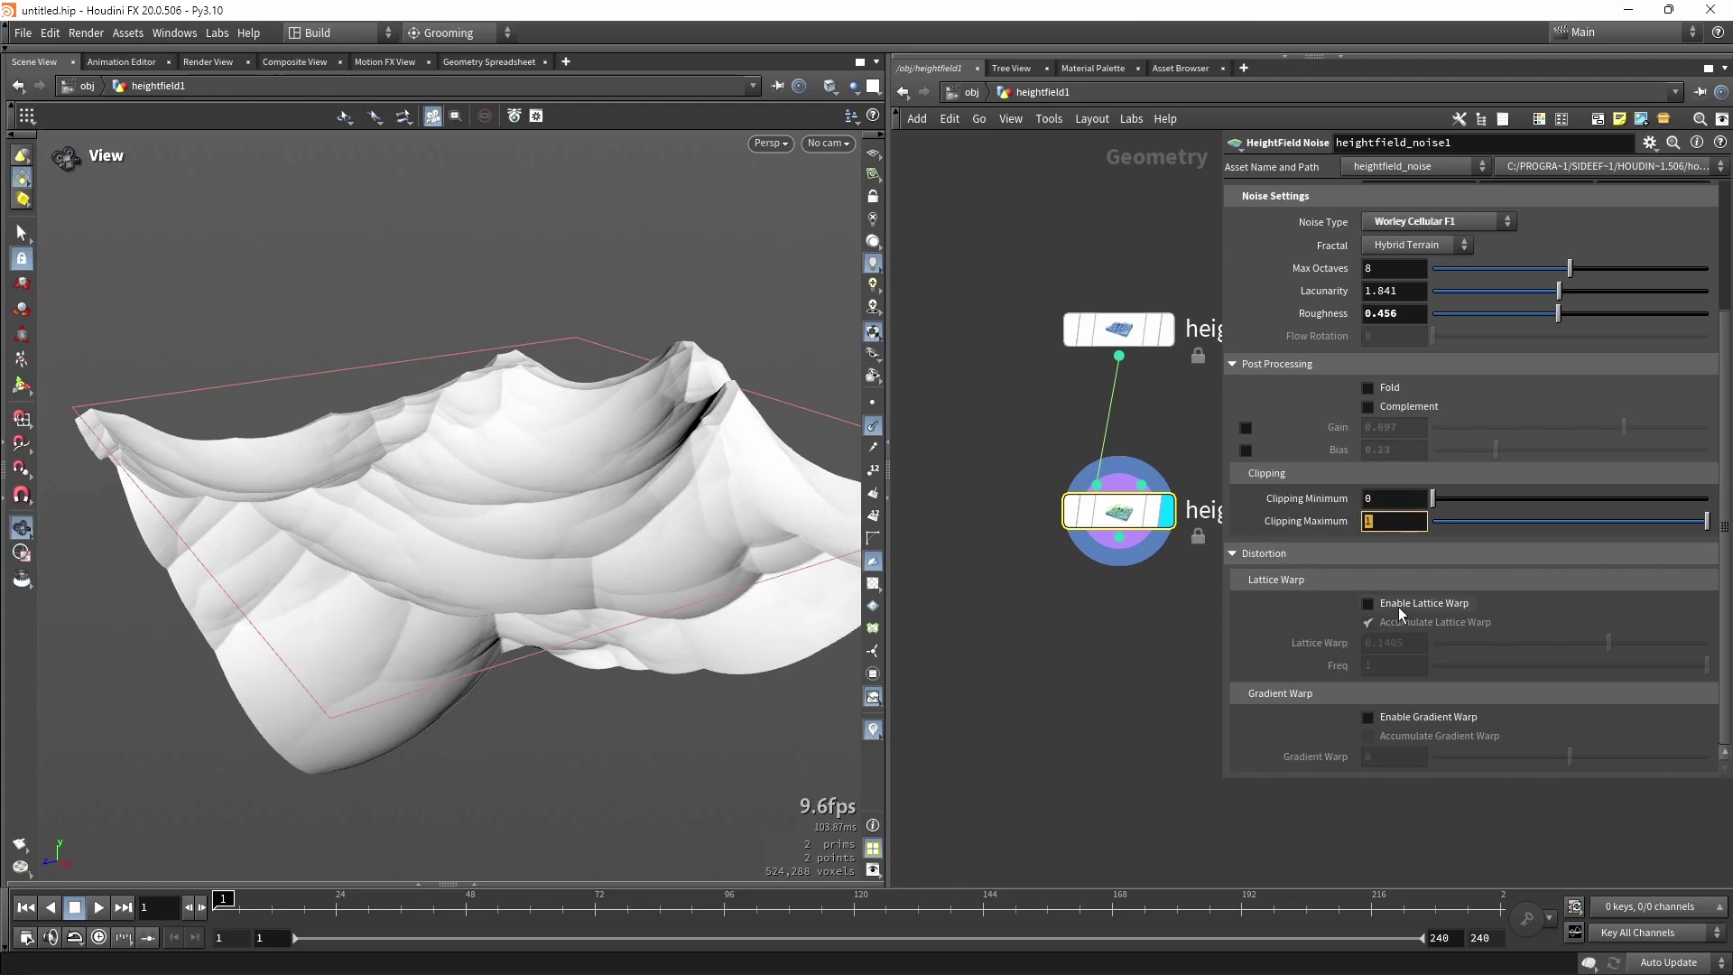
Enable Lattice Warp with a frequency of 4 and a warp amount of about 0.161.
{"action": "left_click", "coordinate": [1399, 605]}
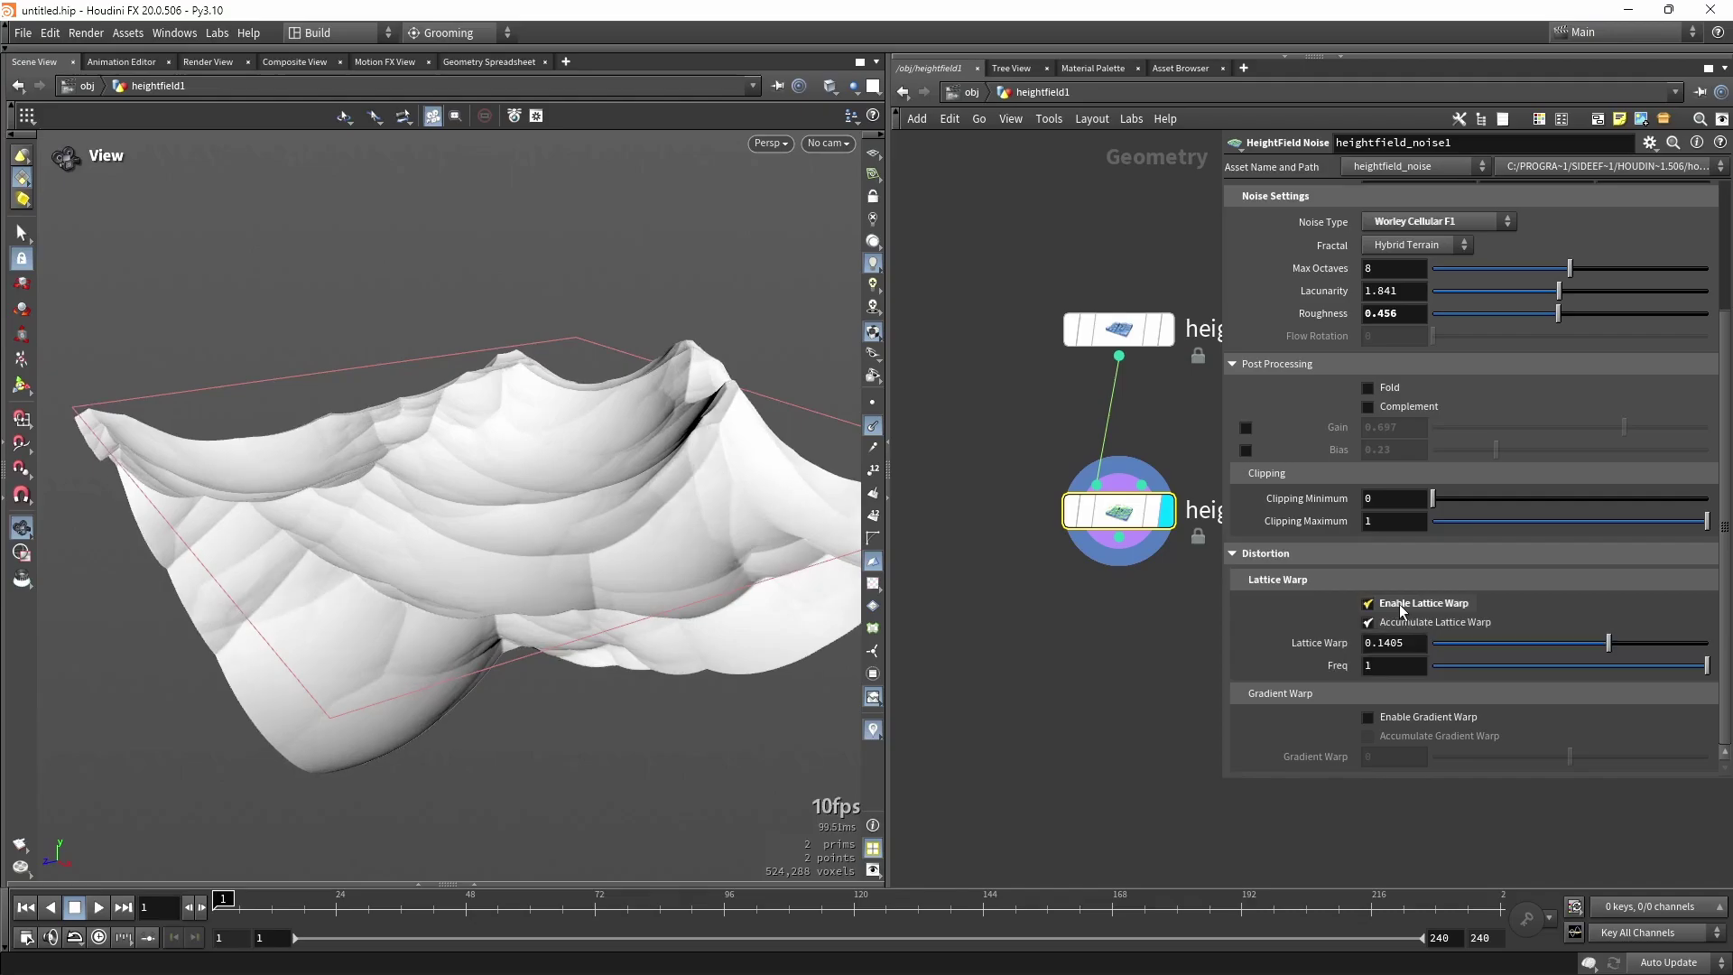
{"action": "mouse_move", "coordinate": [1608, 642]}
{"action": "left_mouse_down"}
{"action": "mouse_move", "coordinate": [1423, 647]}
{"action": "mouse_move", "coordinate": [1666, 641]}
{"action": "mouse_move", "coordinate": [1668, 657]}
{"action": "mouse_move", "coordinate": [1594, 662]}
{"action": "left_mouse_up"}
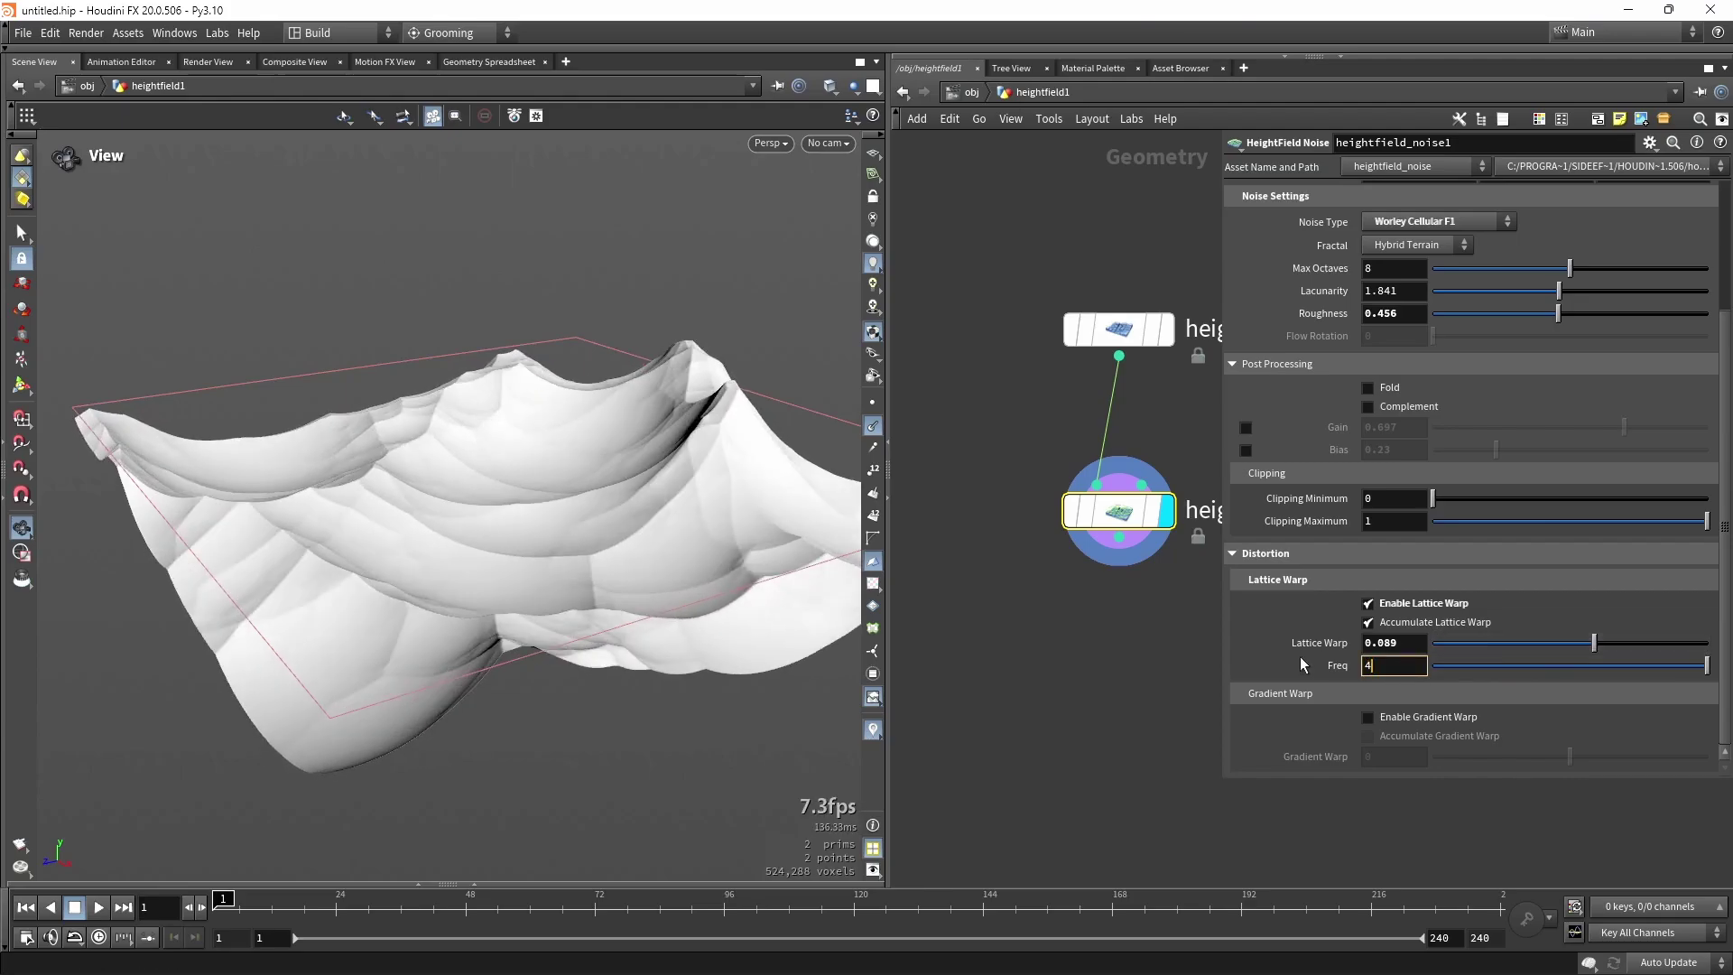
{"action": "key", "text": "Return"}
{"action": "left_click_drag", "start_coordinate": [716, 467], "coordinate": [677, 441]}
{"action": "mouse_move", "coordinate": [1595, 644]}
{"action": "left_mouse_down"}
{"action": "mouse_move", "coordinate": [1728, 646]}
{"action": "mouse_move", "coordinate": [1593, 650]}
{"action": "mouse_move", "coordinate": [1638, 659]}
{"action": "mouse_move", "coordinate": [1616, 660]}
{"action": "left_mouse_up"}
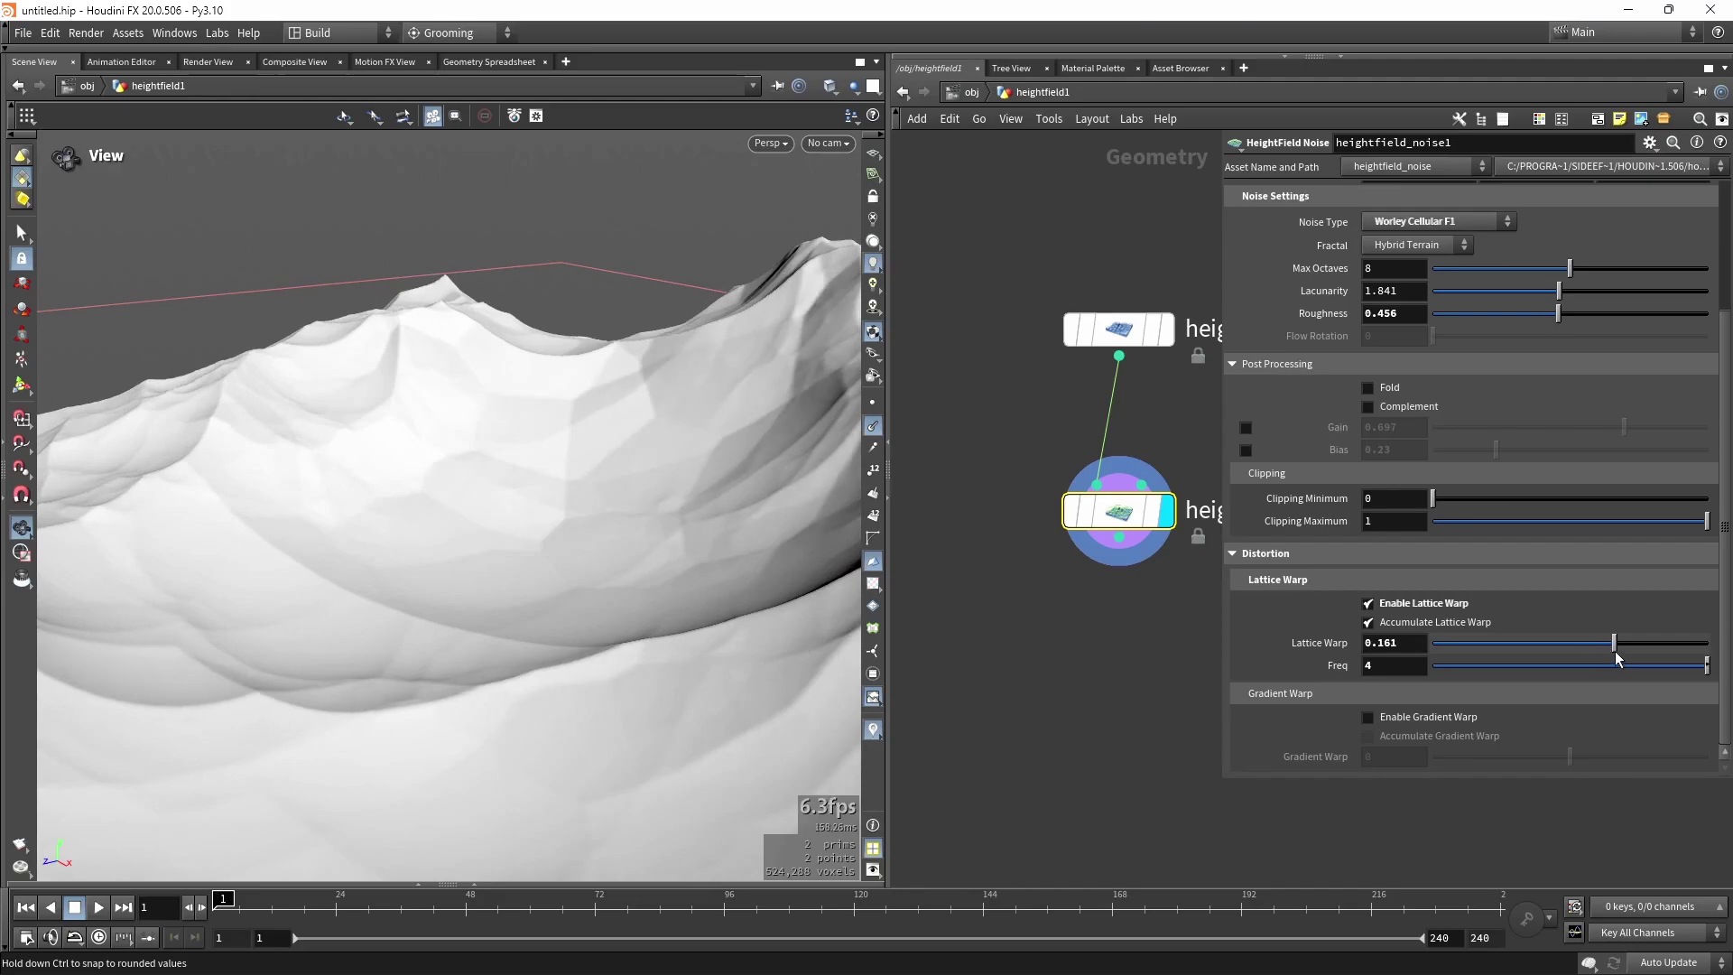
Examine the lattice-warped terrain from several angles and review the noise node's parameters.
{"action": "left_click_drag", "start_coordinate": [601, 447], "coordinate": [503, 386]}
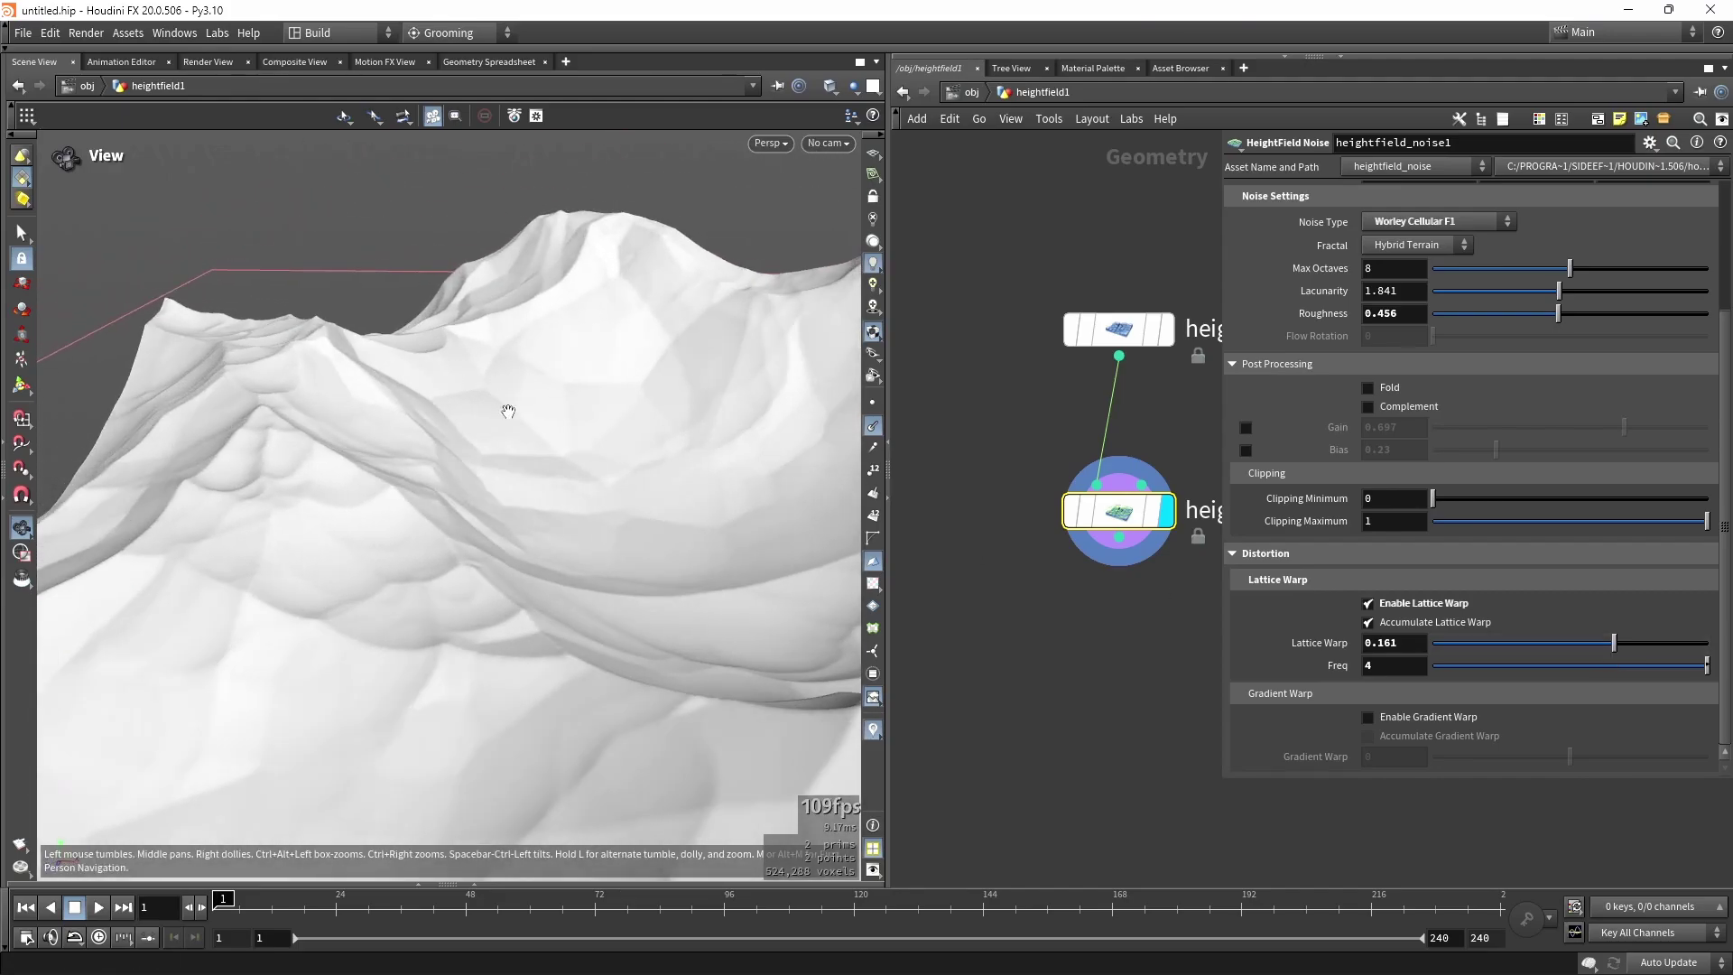
{"action": "left_click_drag", "start_coordinate": [629, 488], "coordinate": [635, 484]}
{"action": "right_click_drag", "start_coordinate": [635, 483], "coordinate": [518, 406]}
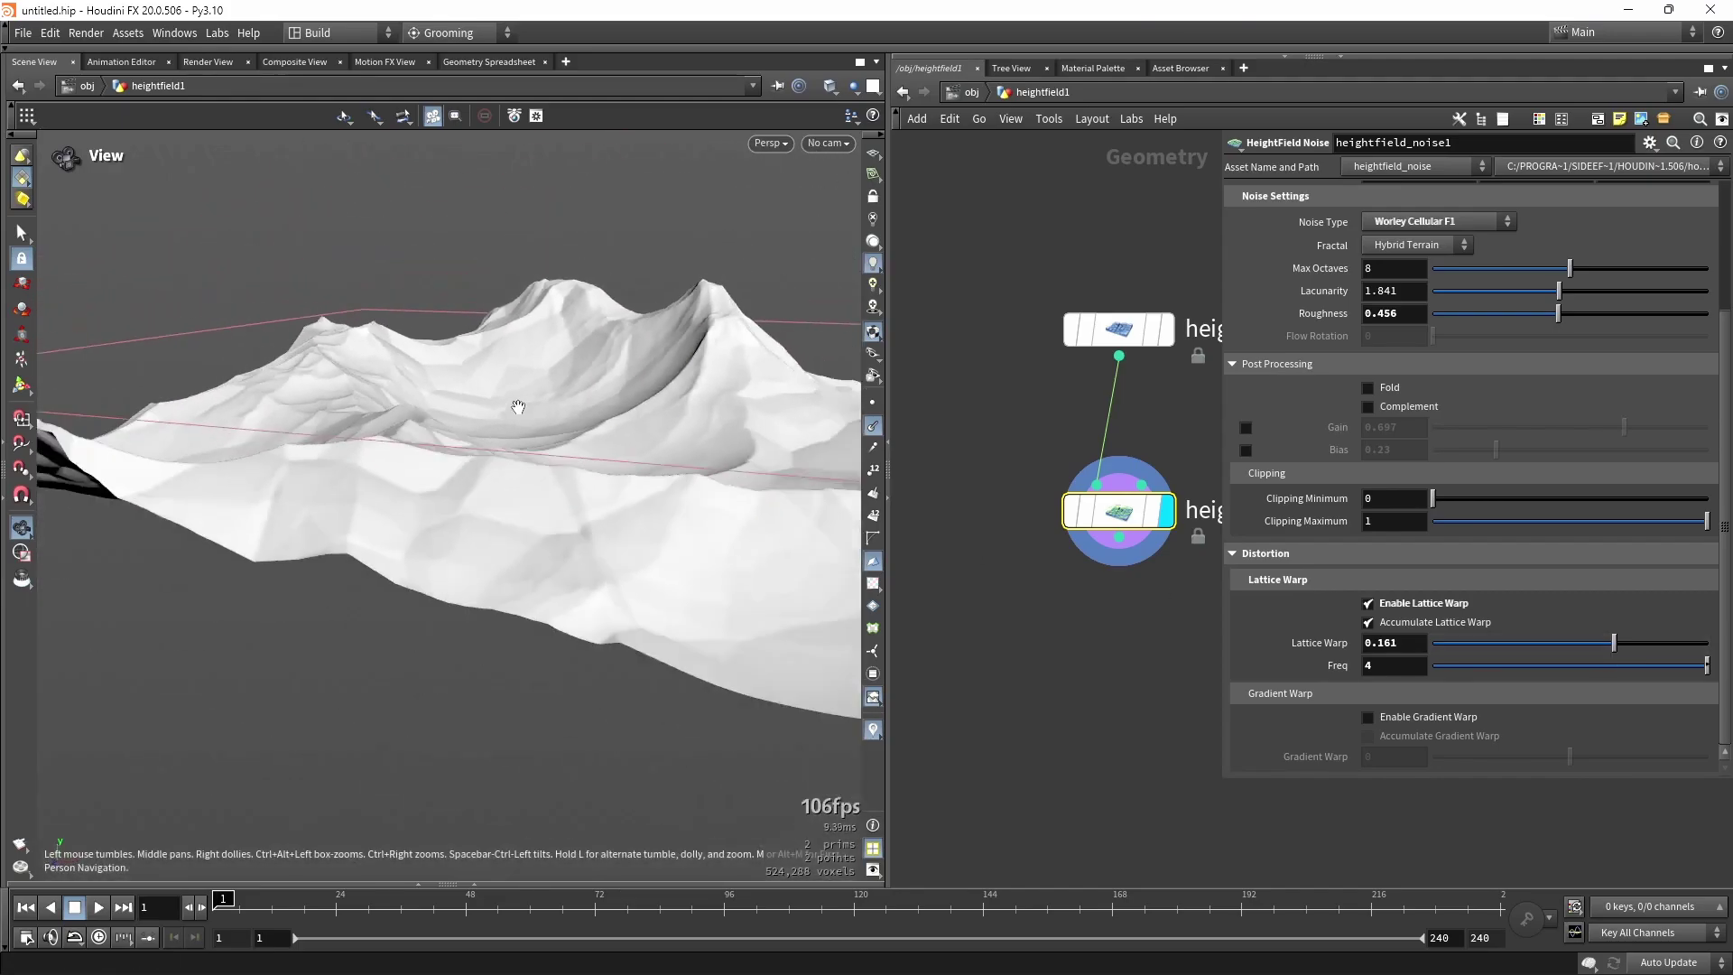
{"action": "left_click_drag", "start_coordinate": [519, 406], "coordinate": [563, 525]}
{"action": "scroll", "coordinate": [567, 540], "scroll_direction": "up", "scroll_amount": 3}
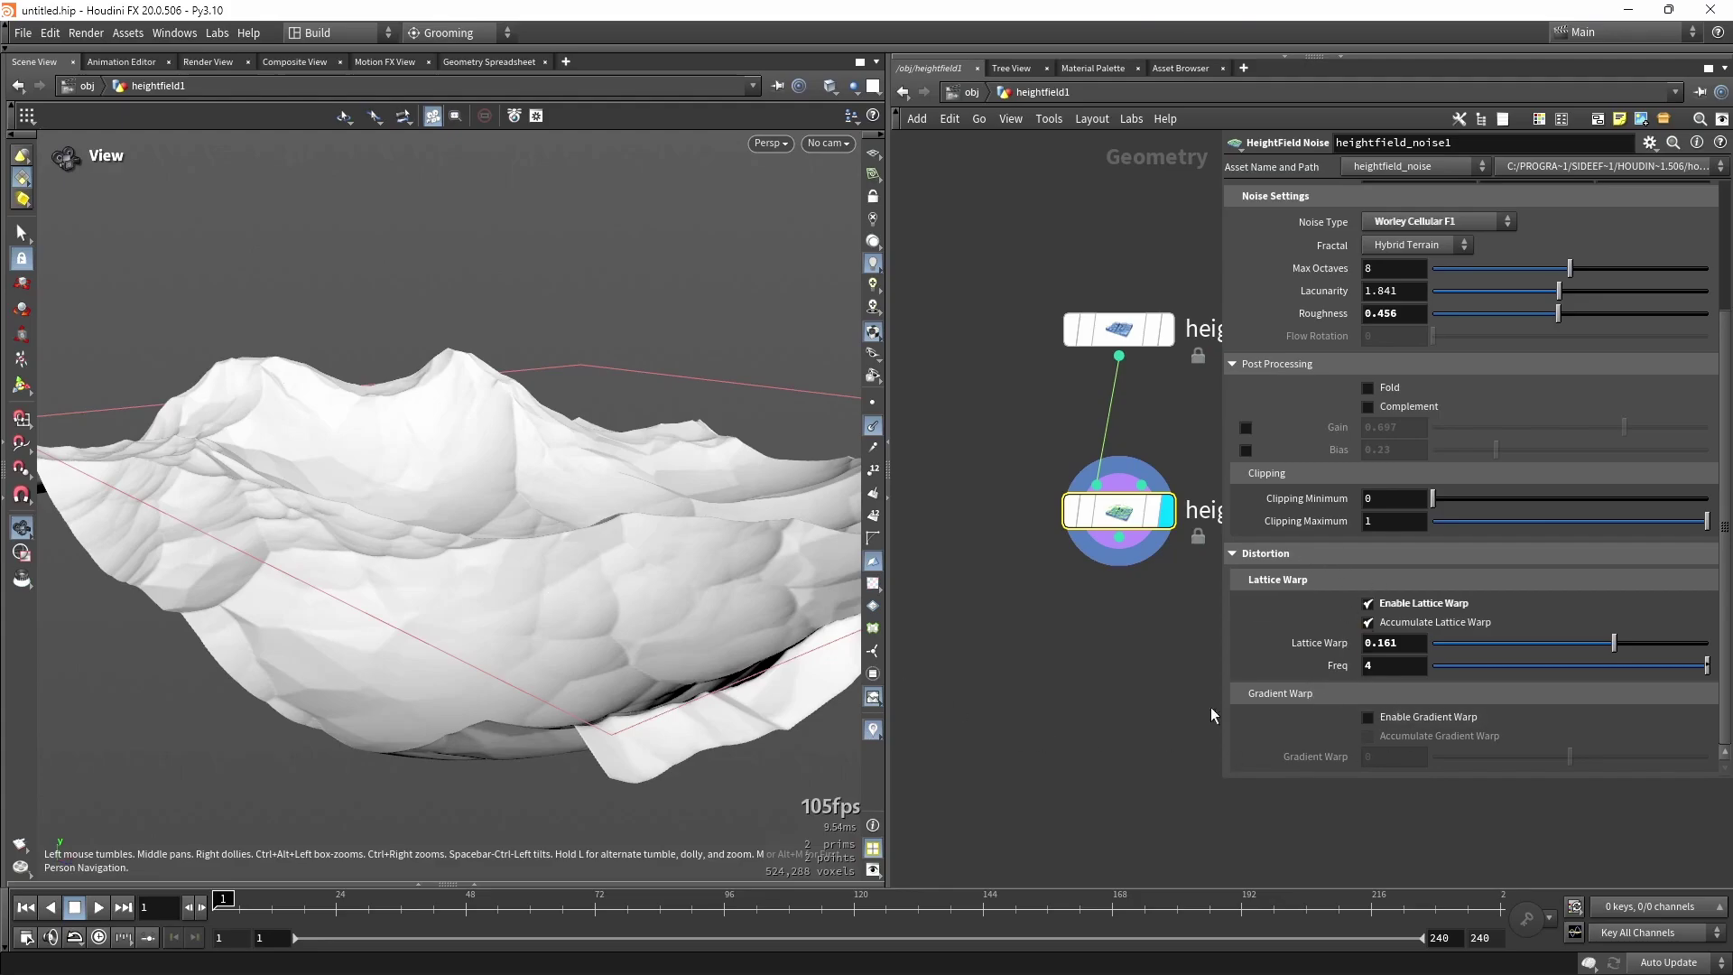
{"action": "scroll", "coordinate": [1388, 577], "scroll_direction": "up", "scroll_amount": 5}
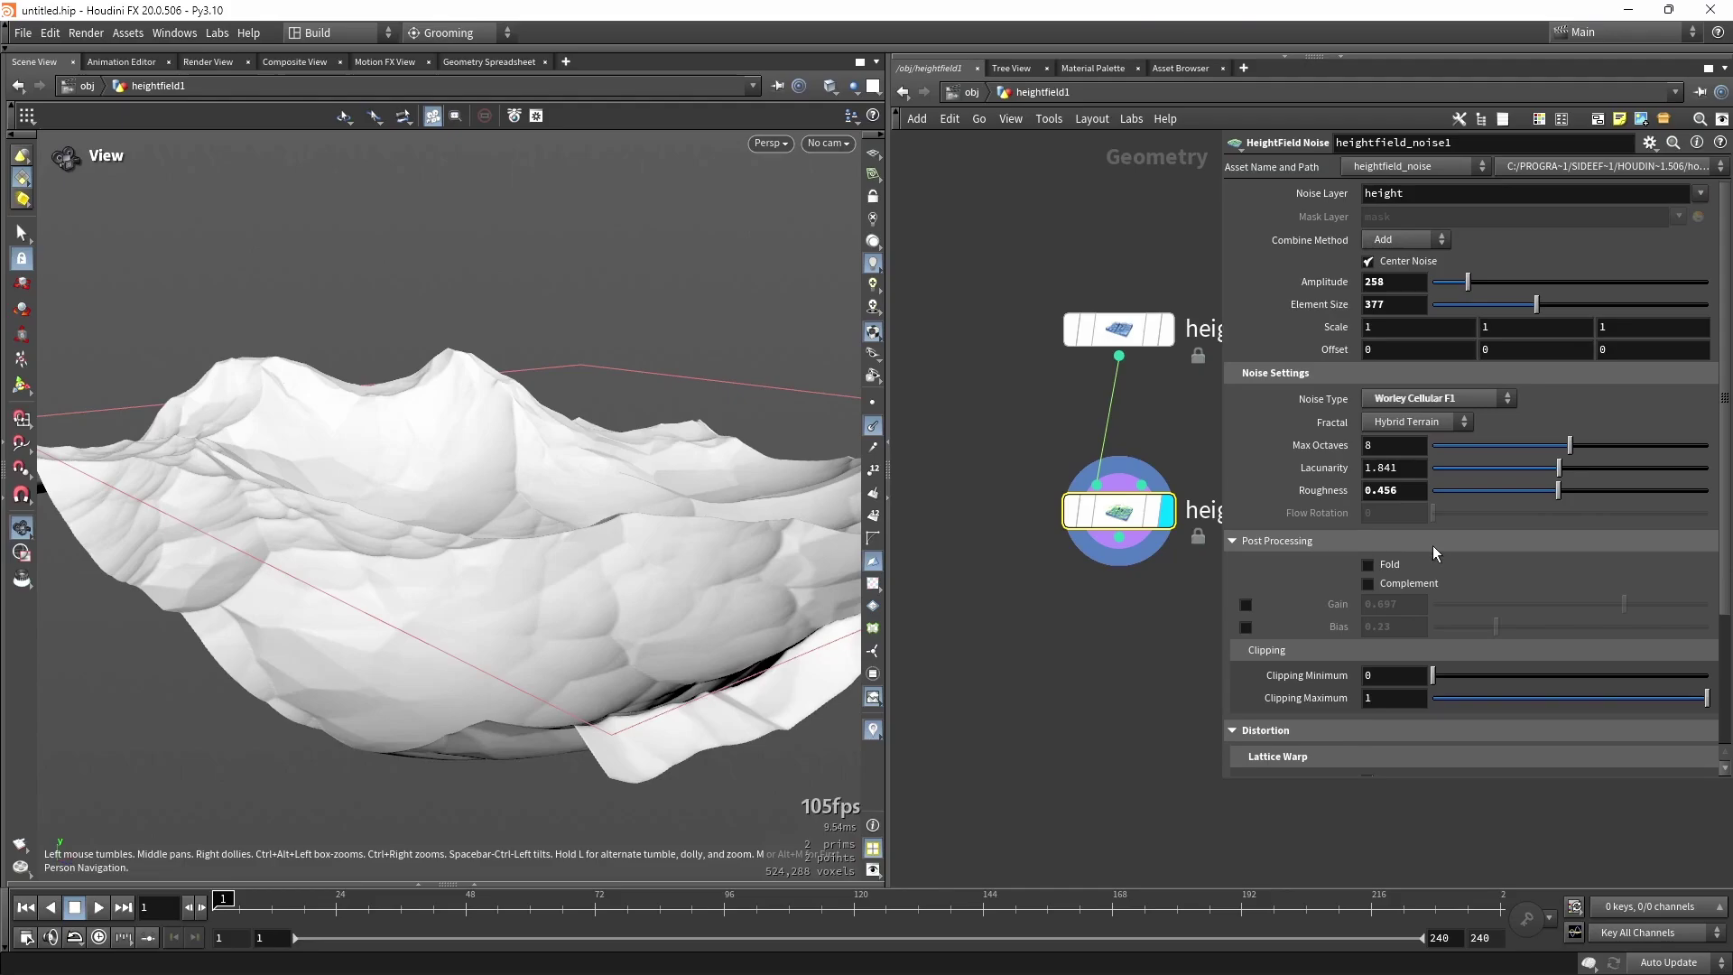
{"action": "scroll", "coordinate": [1359, 343], "scroll_direction": "down", "scroll_amount": 3}
{"action": "scroll", "coordinate": [1367, 460], "scroll_direction": "up", "scroll_amount": 3}
{"action": "scroll", "coordinate": [1381, 707], "scroll_direction": "down", "scroll_amount": 3}
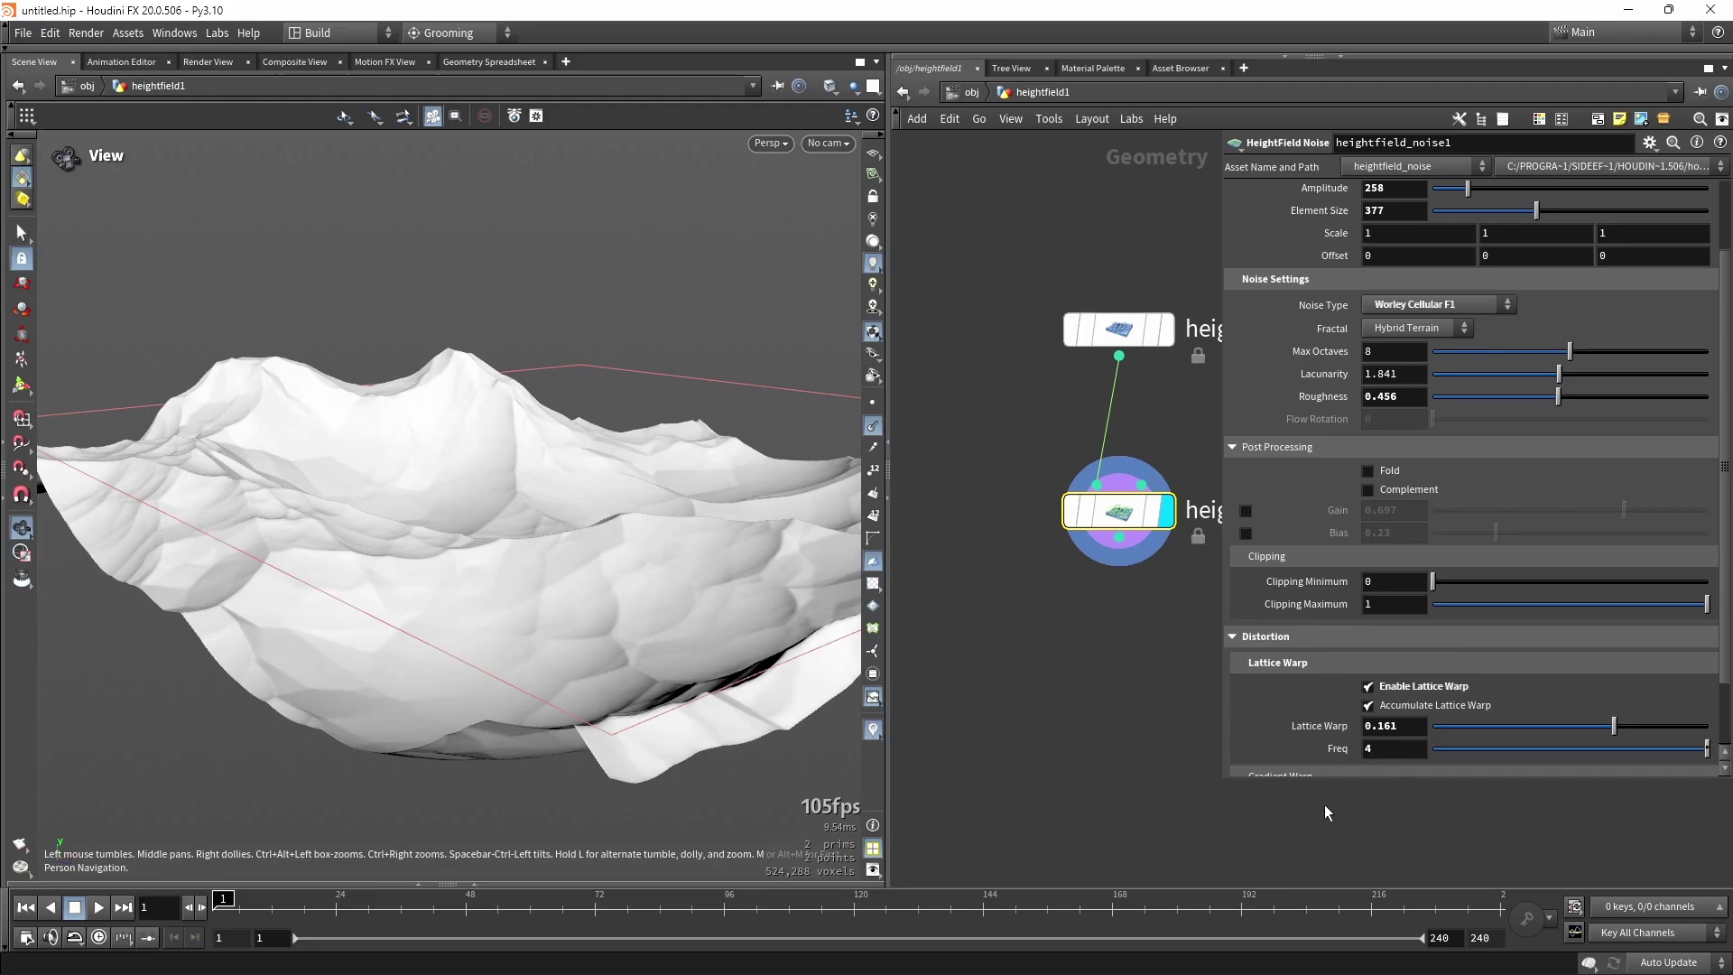
Reframe the two height field nodes in the network and enlarge the parameter display over it.
{"action": "left_click_drag", "start_coordinate": [1229, 785], "coordinate": [1354, 621]}
{"action": "mouse_move", "coordinate": [1125, 521]}
{"action": "left_mouse_down"}
{"action": "mouse_move", "coordinate": [1107, 571]}
{"action": "mouse_move", "coordinate": [1113, 516]}
{"action": "mouse_move", "coordinate": [1129, 526]}
{"action": "left_mouse_up"}
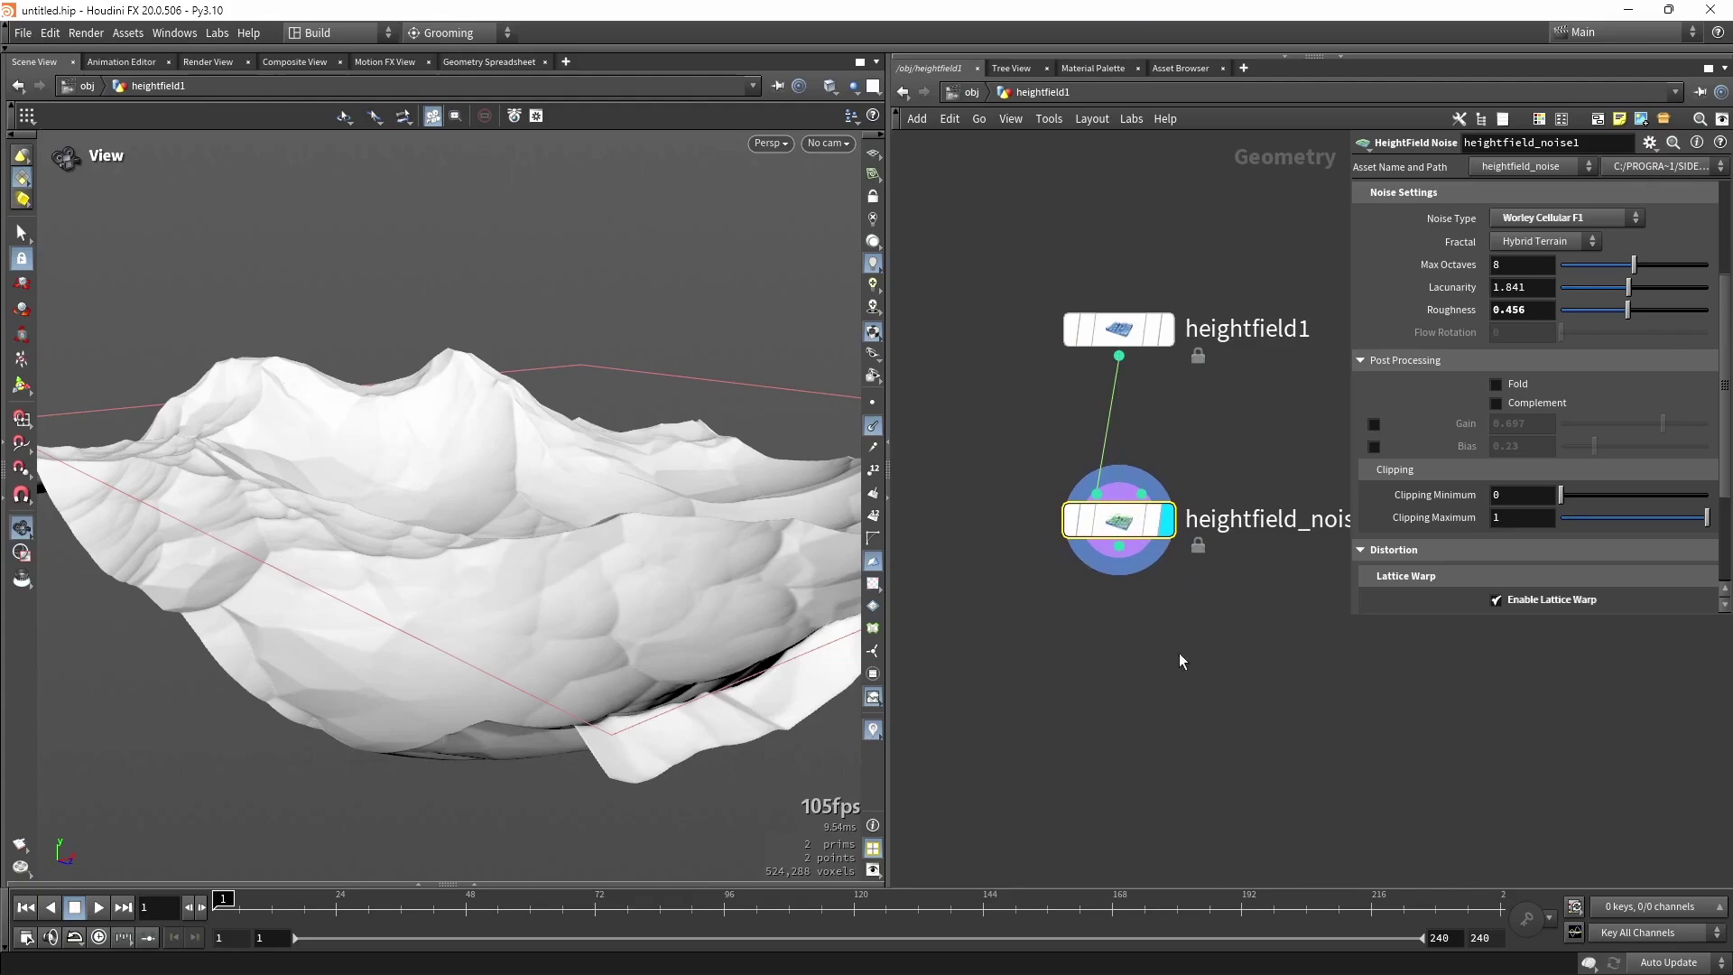
{"action": "middle_click_drag", "start_coordinate": [1193, 693], "coordinate": [1078, 619]}
{"action": "scroll", "coordinate": [1078, 620], "scroll_direction": "down", "scroll_amount": 1}
{"action": "left_click_drag", "start_coordinate": [1356, 621], "coordinate": [1211, 841]}
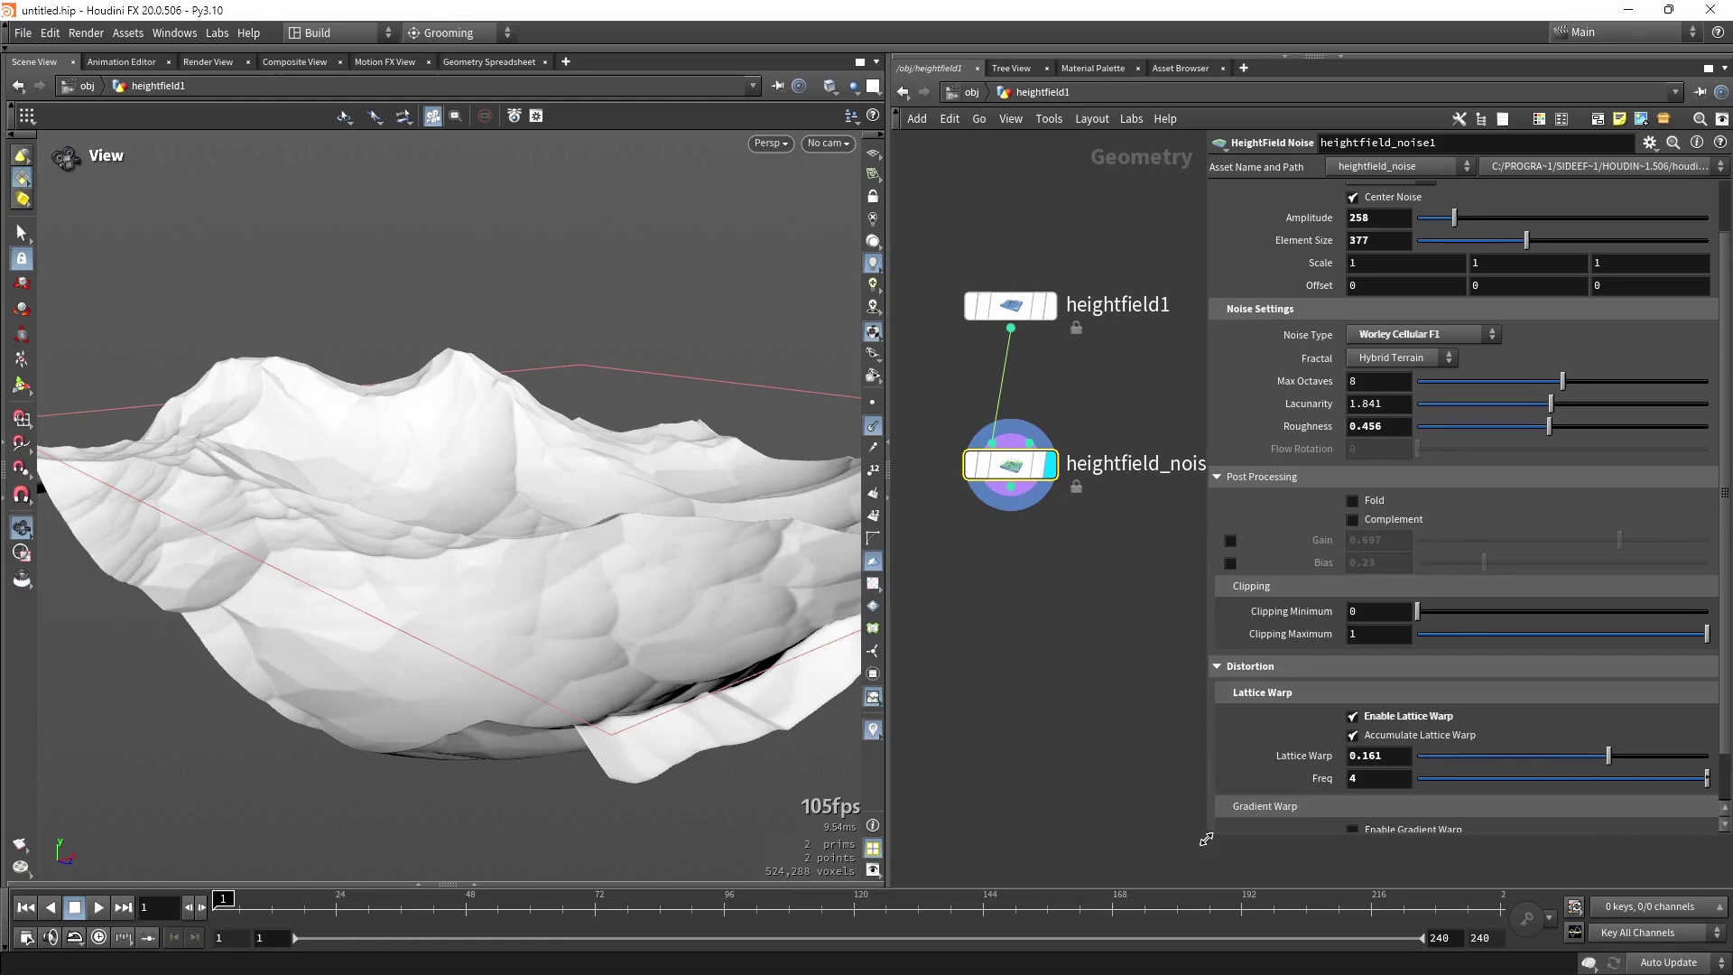
{"action": "left_click_drag", "start_coordinate": [1202, 824], "coordinate": [1121, 854]}
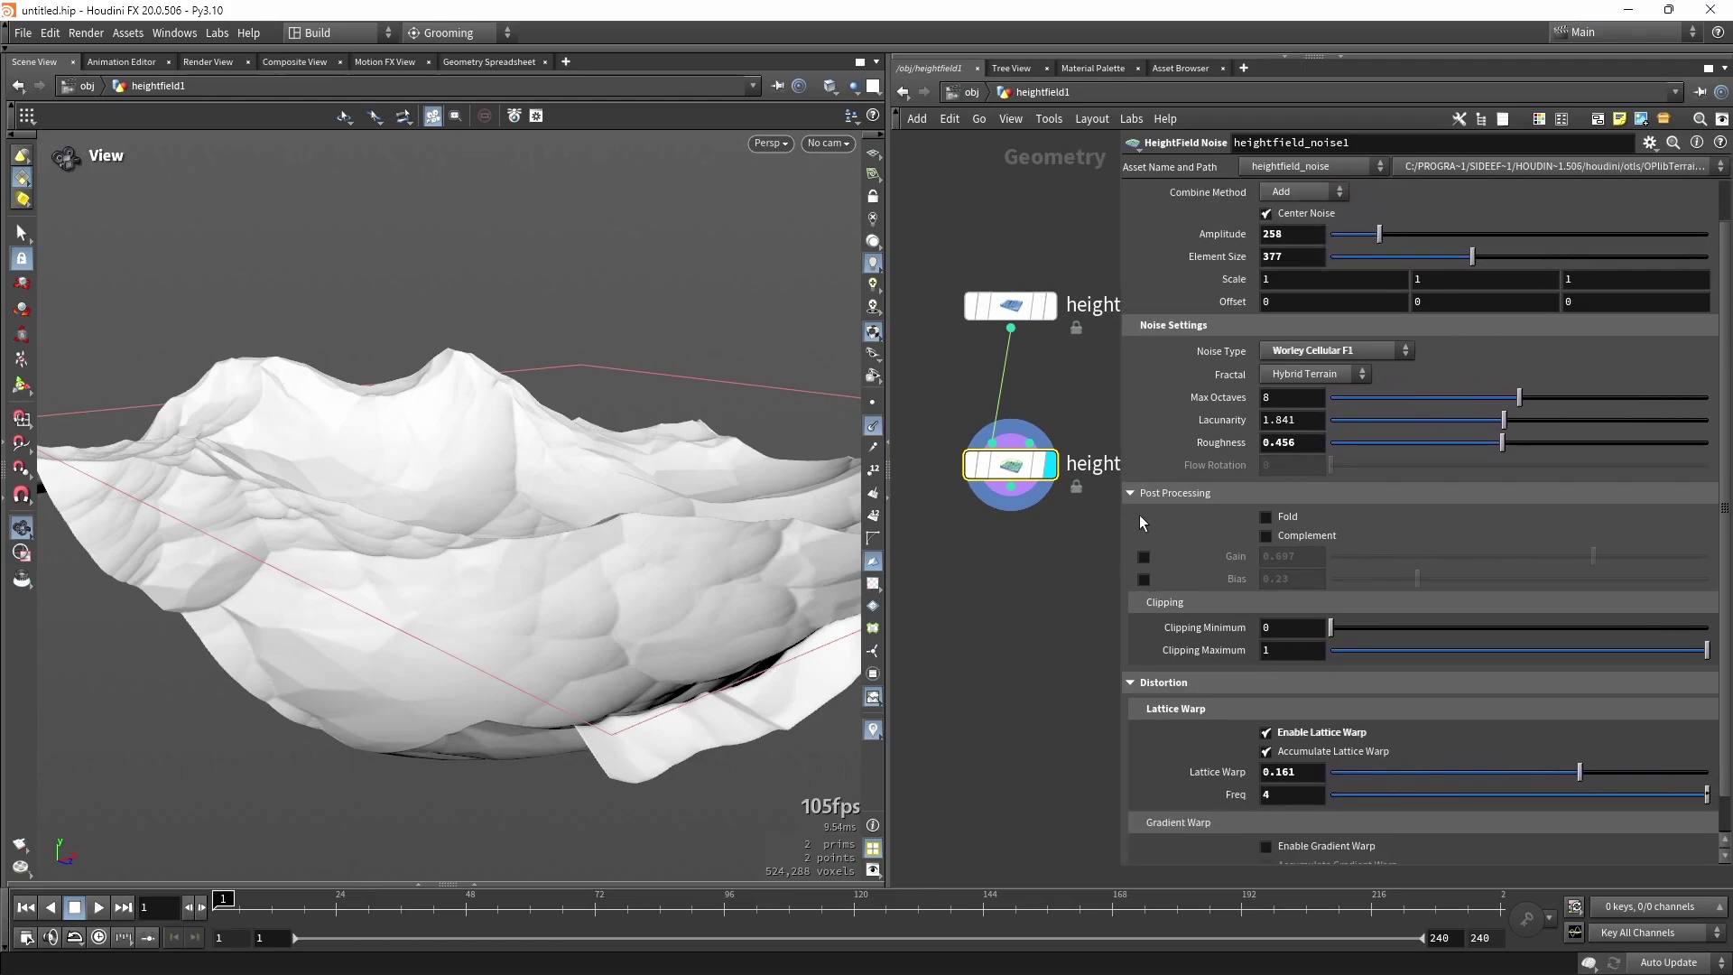
View the terrain from the side against its base outline and turn off Center Noise.
{"action": "left_click_drag", "start_coordinate": [546, 495], "coordinate": [571, 412]}
{"action": "scroll", "coordinate": [352, 457], "scroll_direction": "down", "scroll_amount": 4}
{"action": "scroll", "coordinate": [1315, 307], "scroll_direction": "up", "scroll_amount": 2}
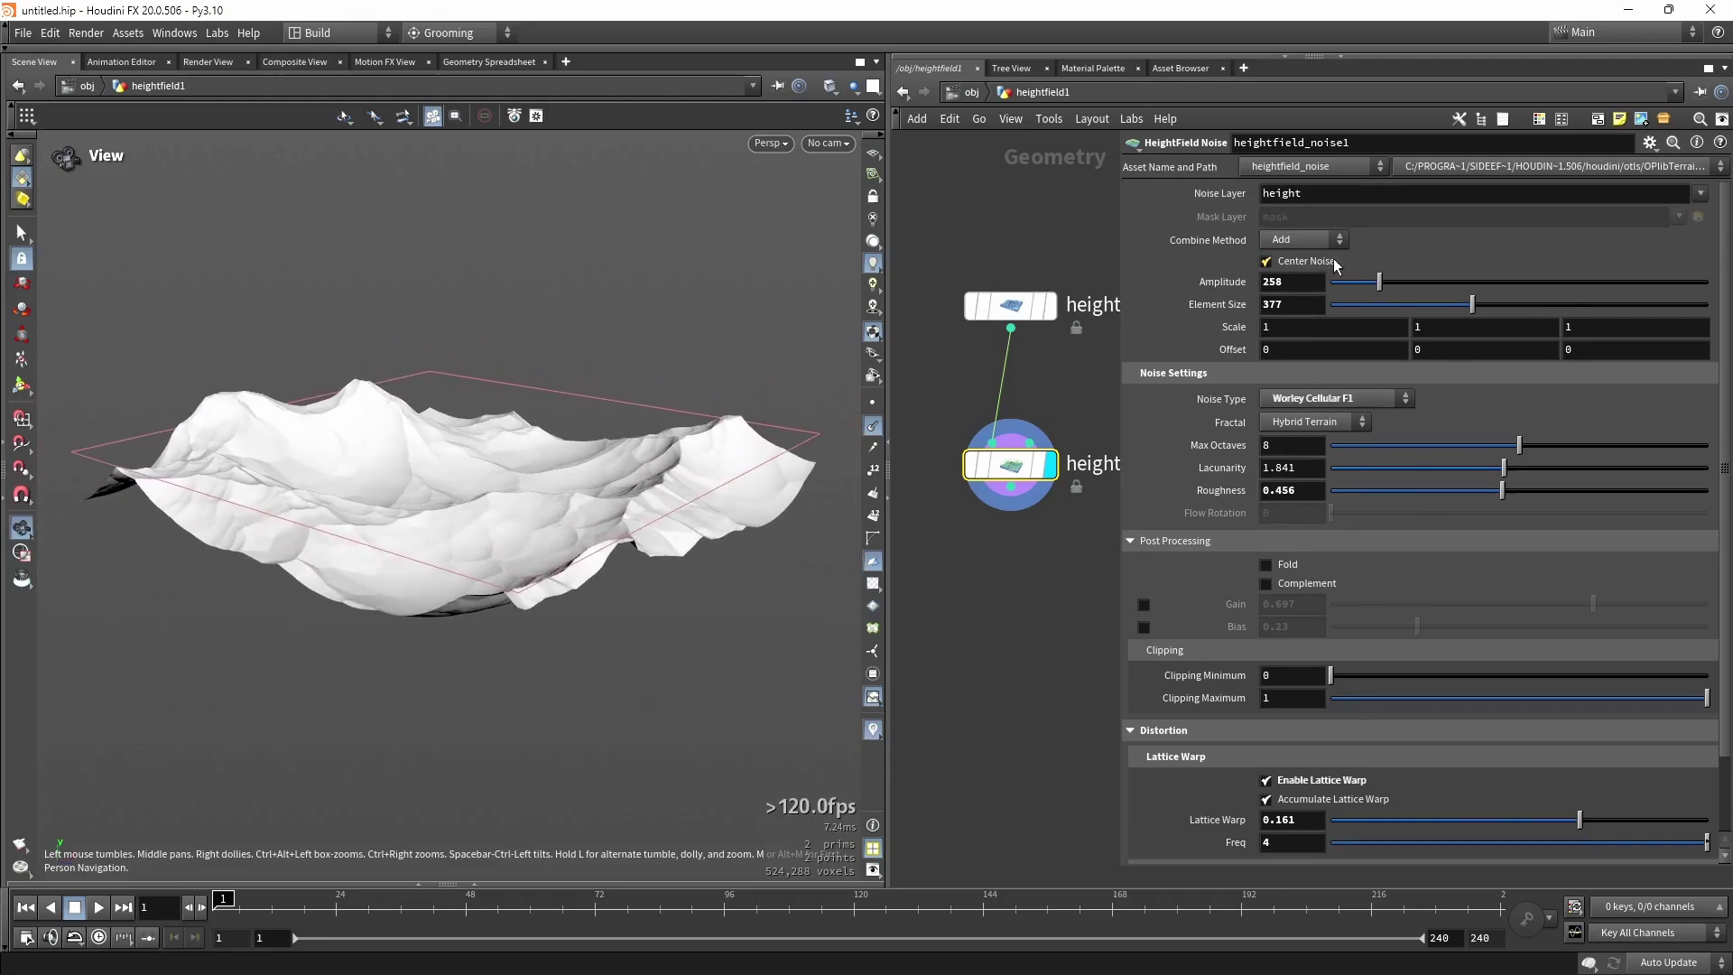
{"action": "left_click_drag", "start_coordinate": [530, 466], "coordinate": [584, 442]}
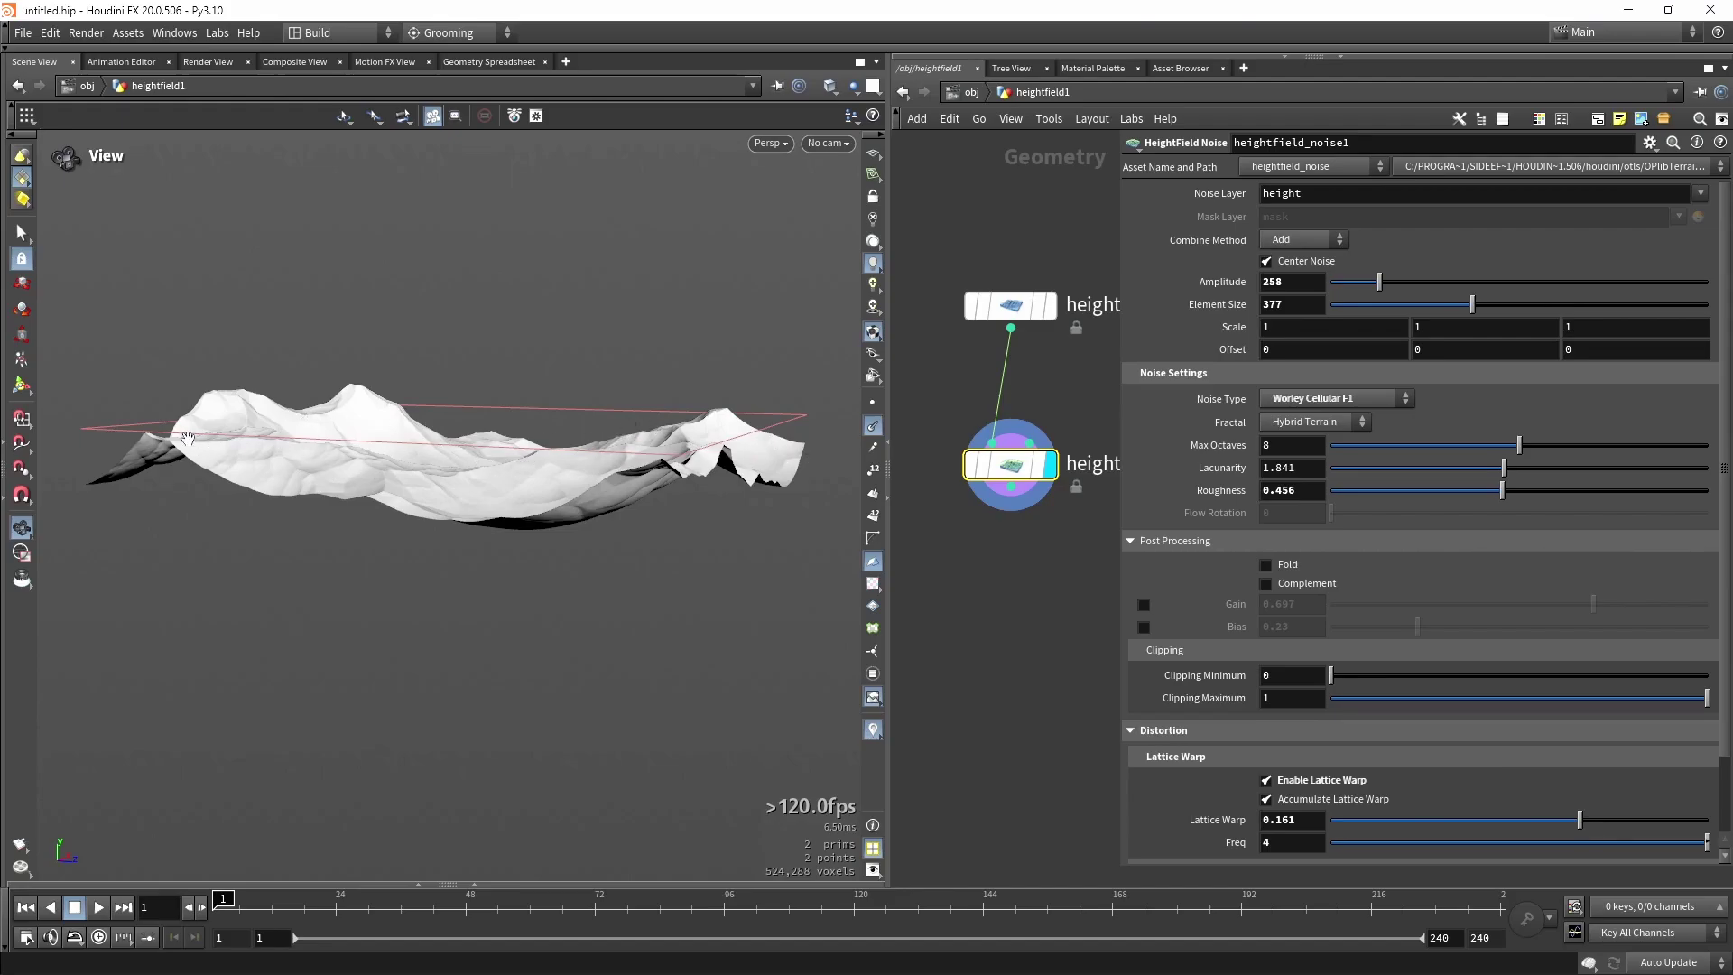
{"action": "left_click", "coordinate": [1284, 269]}
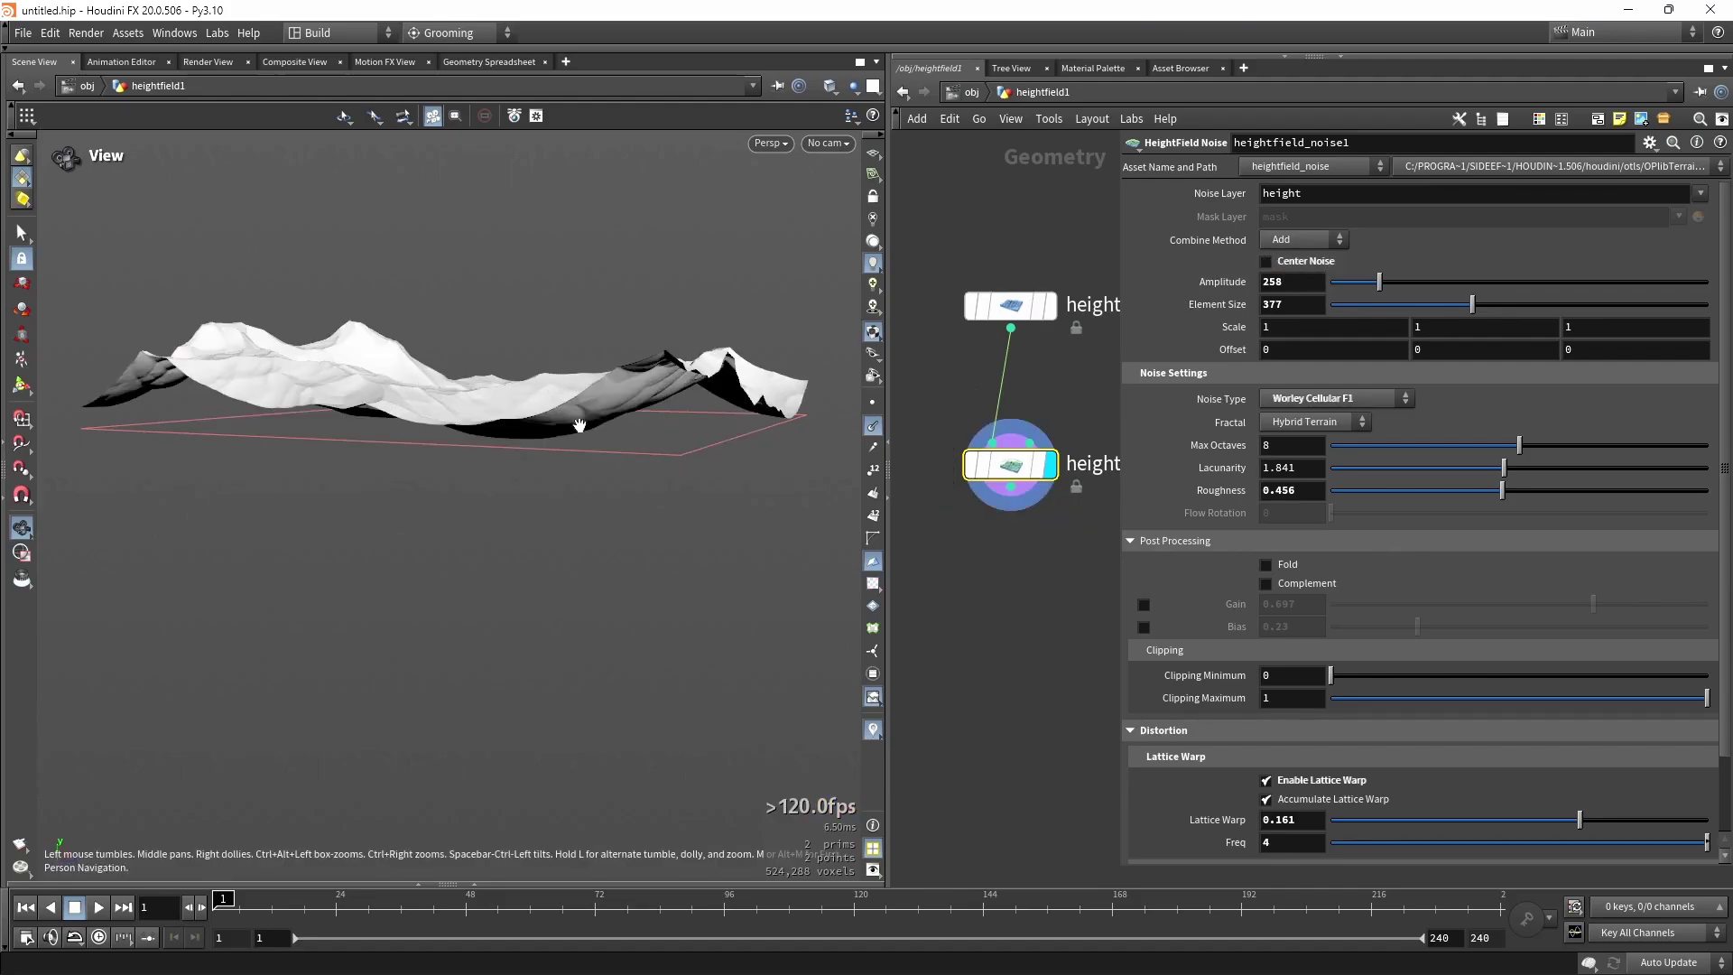
Set the noise amplitude to 230 and the element size to 250.
{"action": "left_click_drag", "start_coordinate": [696, 452], "coordinate": [556, 485]}
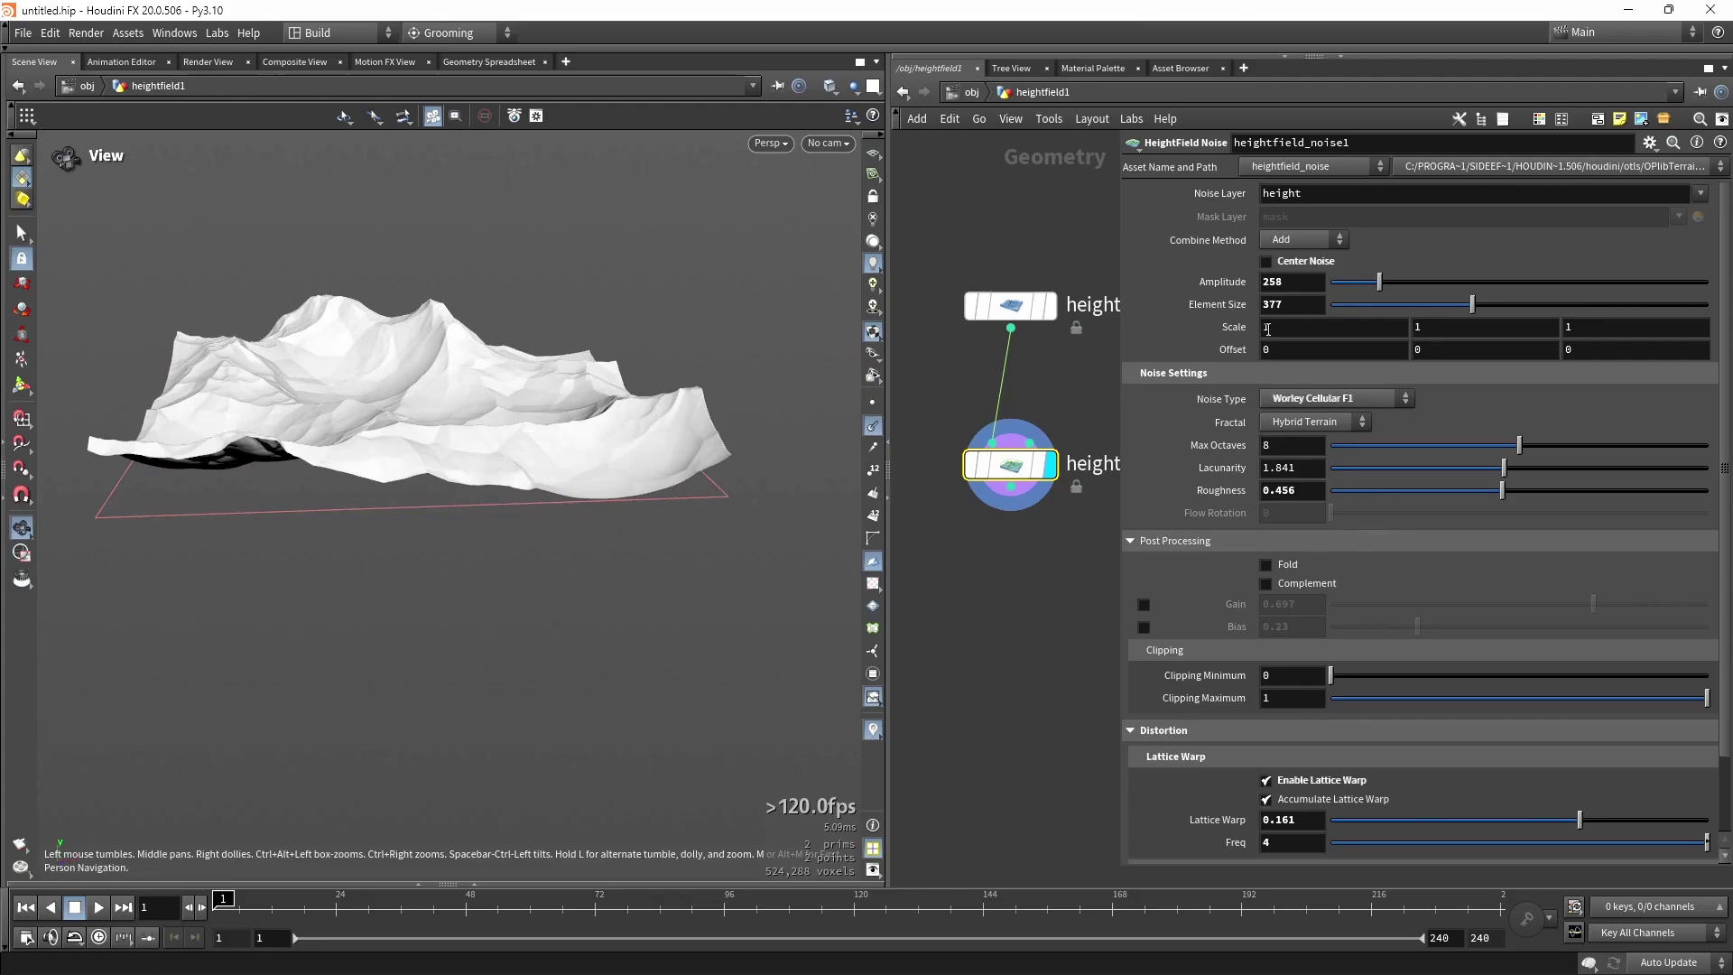
{"action": "left_click", "coordinate": [1274, 283]}
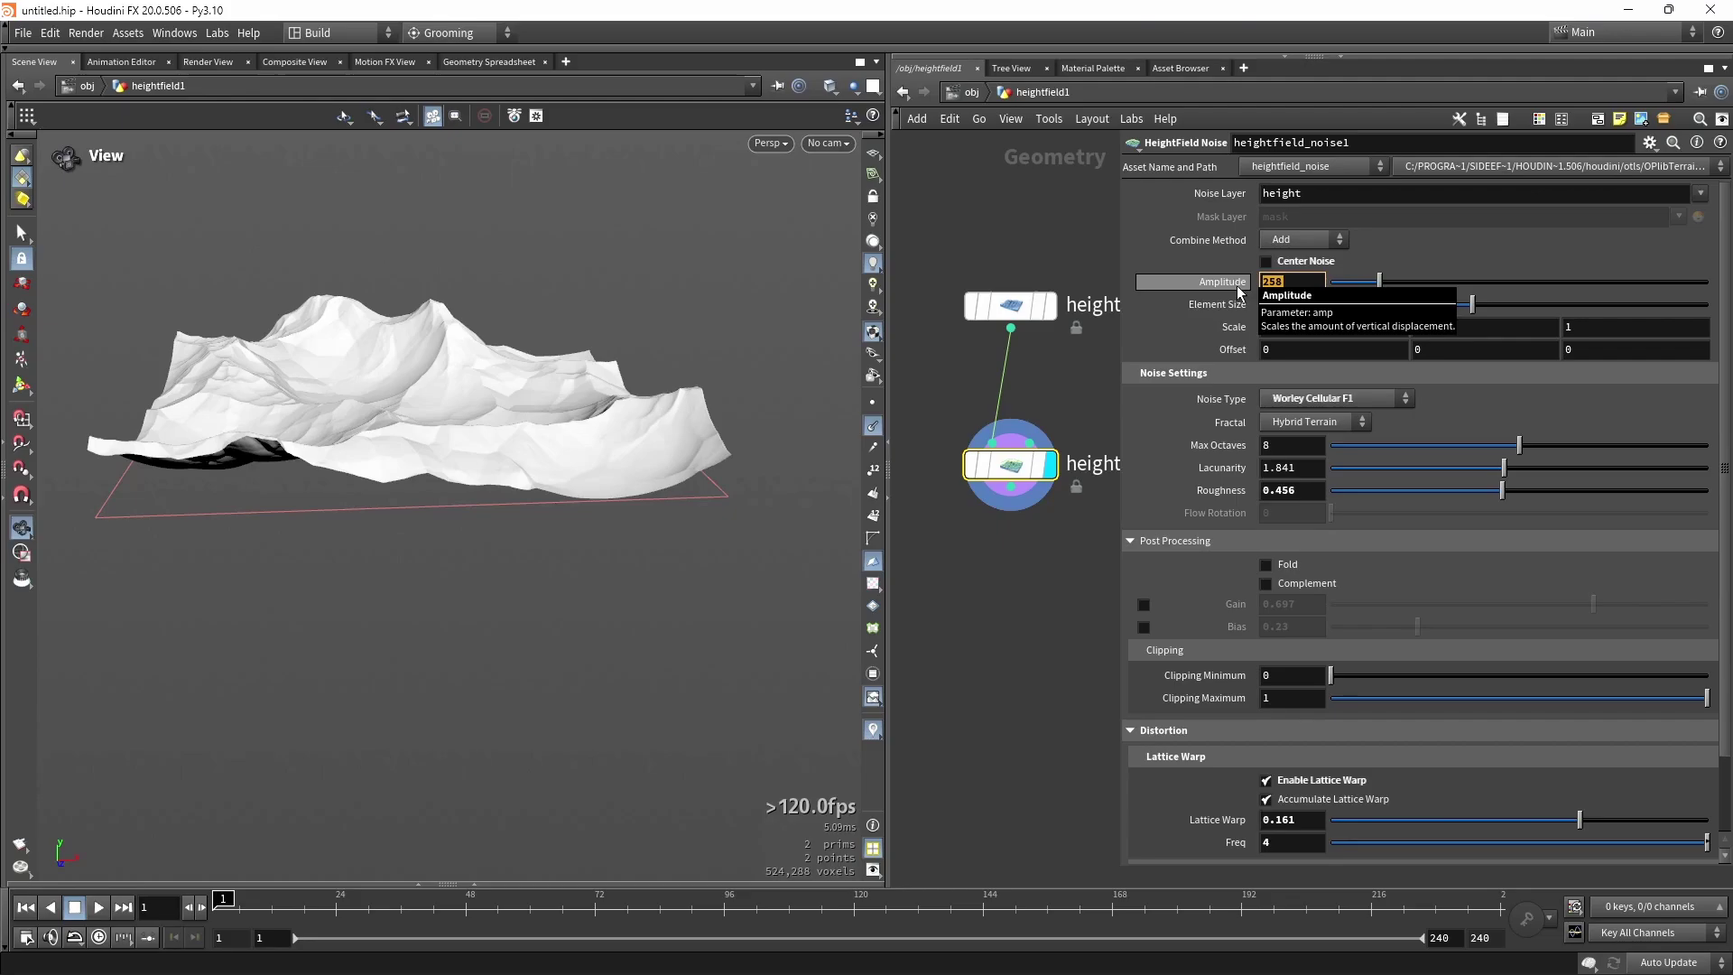
{"action": "type", "text": "230"}
{"action": "key", "text": "Return"}
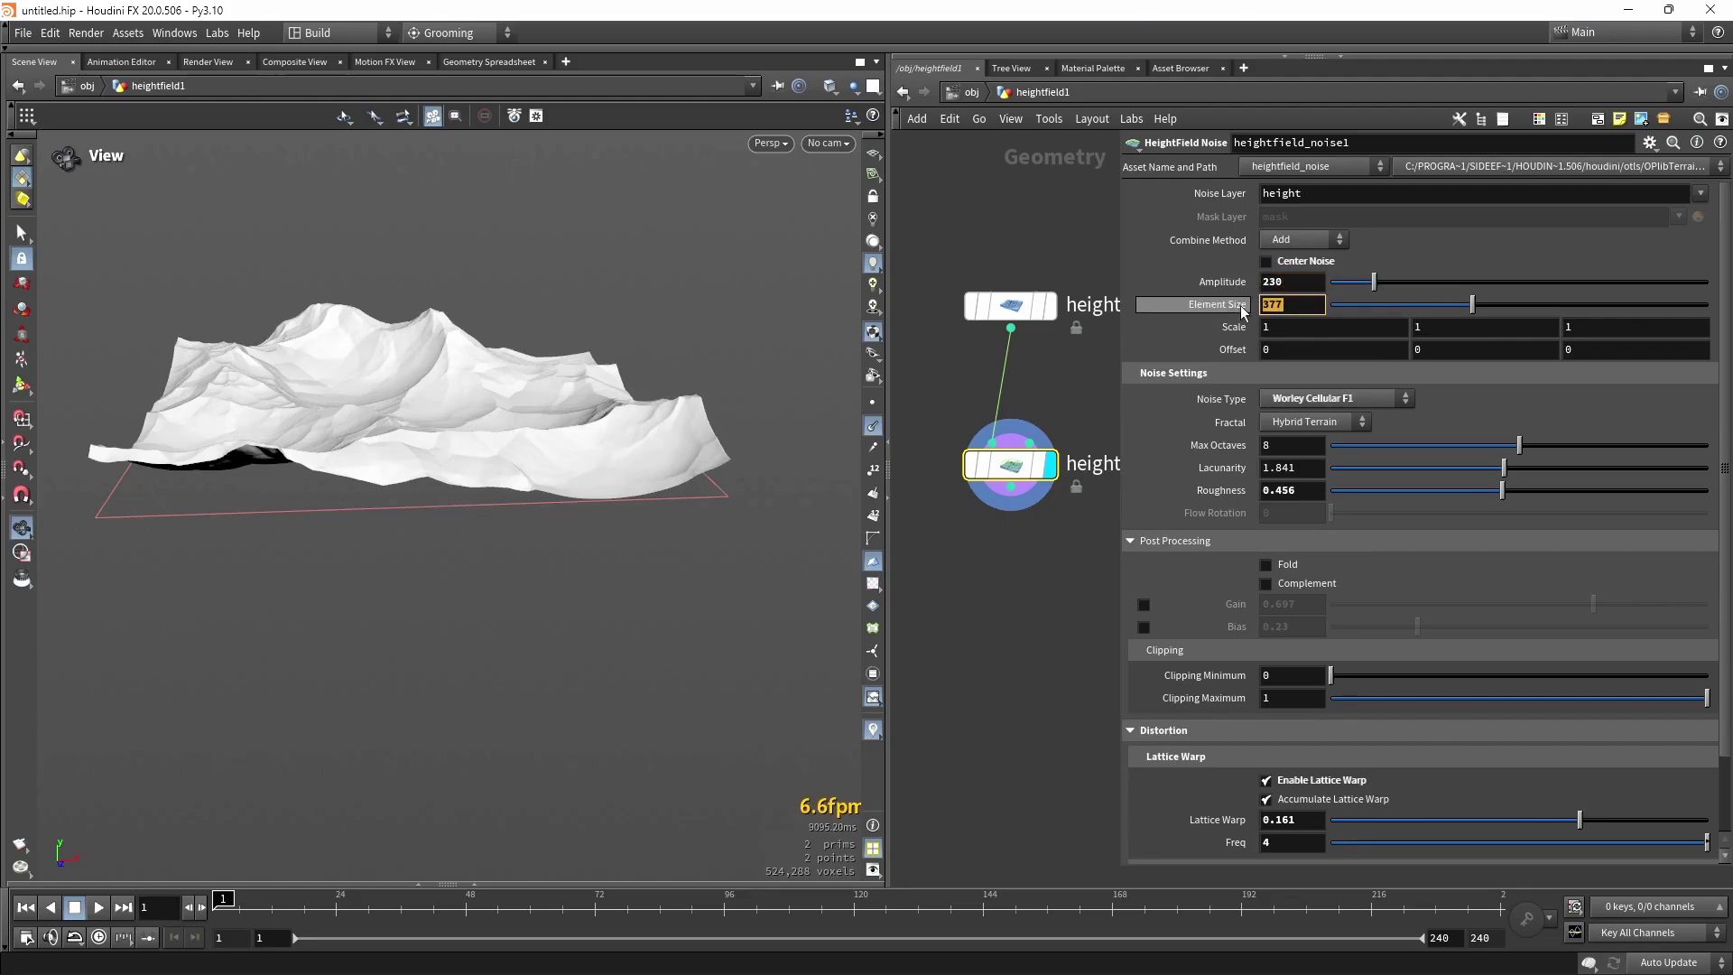
{"action": "key", "text": "Return"}
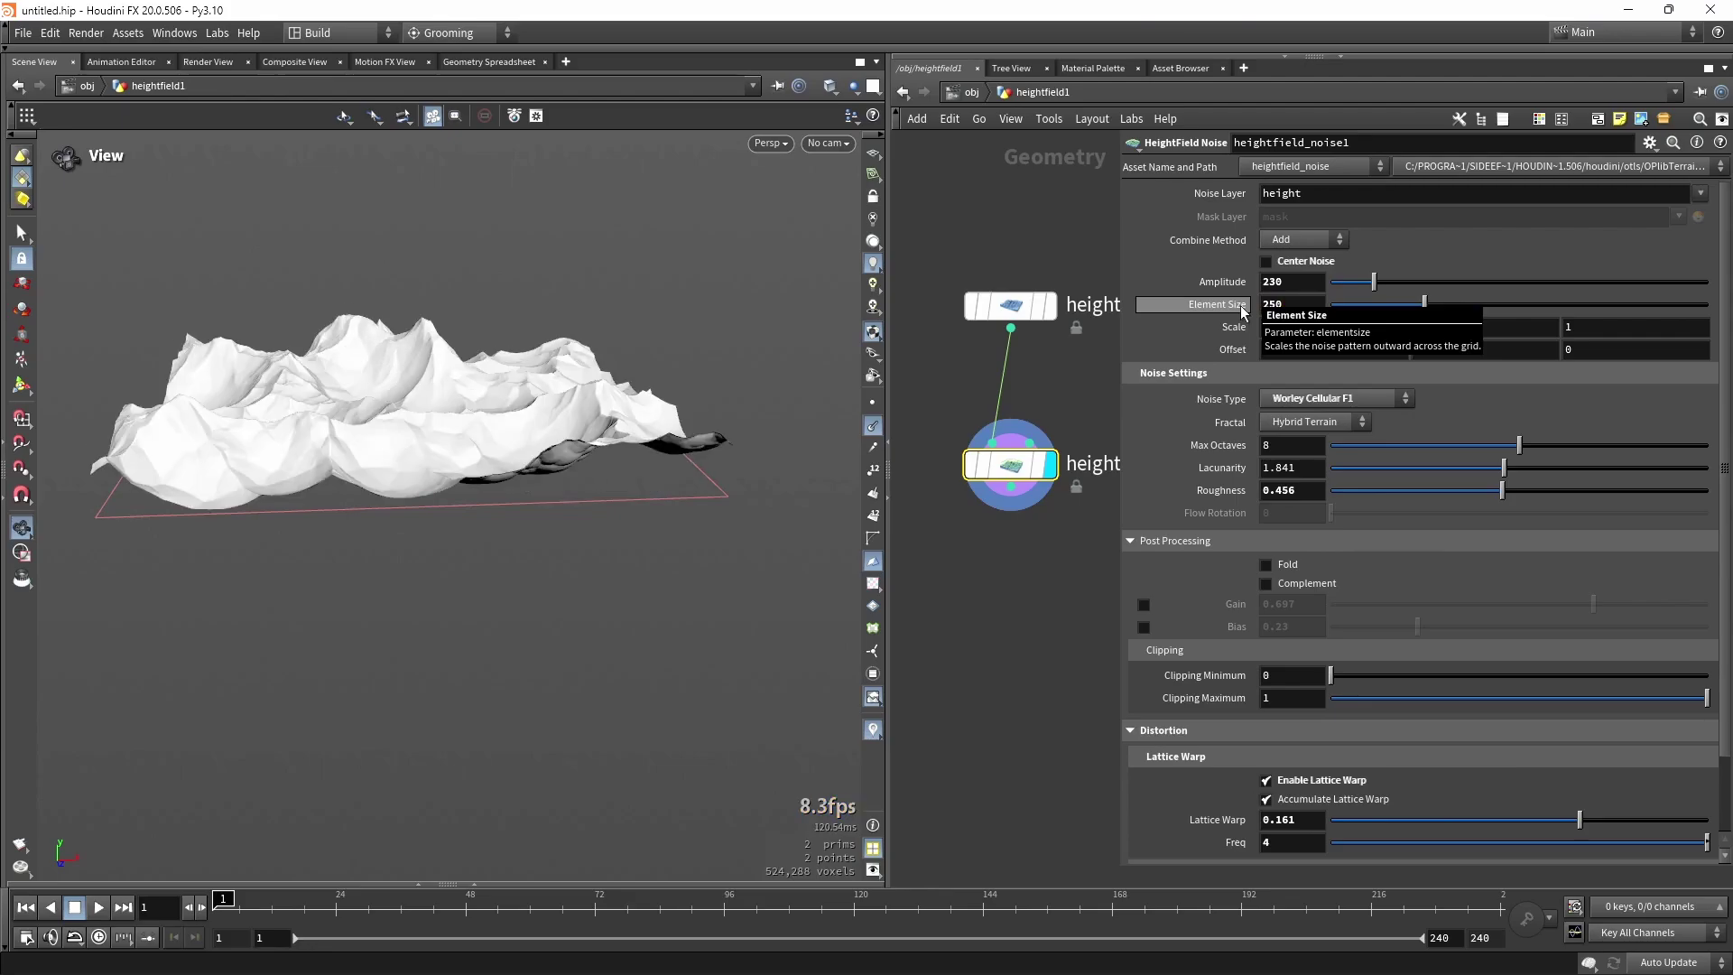
Set the roughness of the noise to 0.4.
{"action": "left_click_drag", "start_coordinate": [632, 379], "coordinate": [681, 450]}
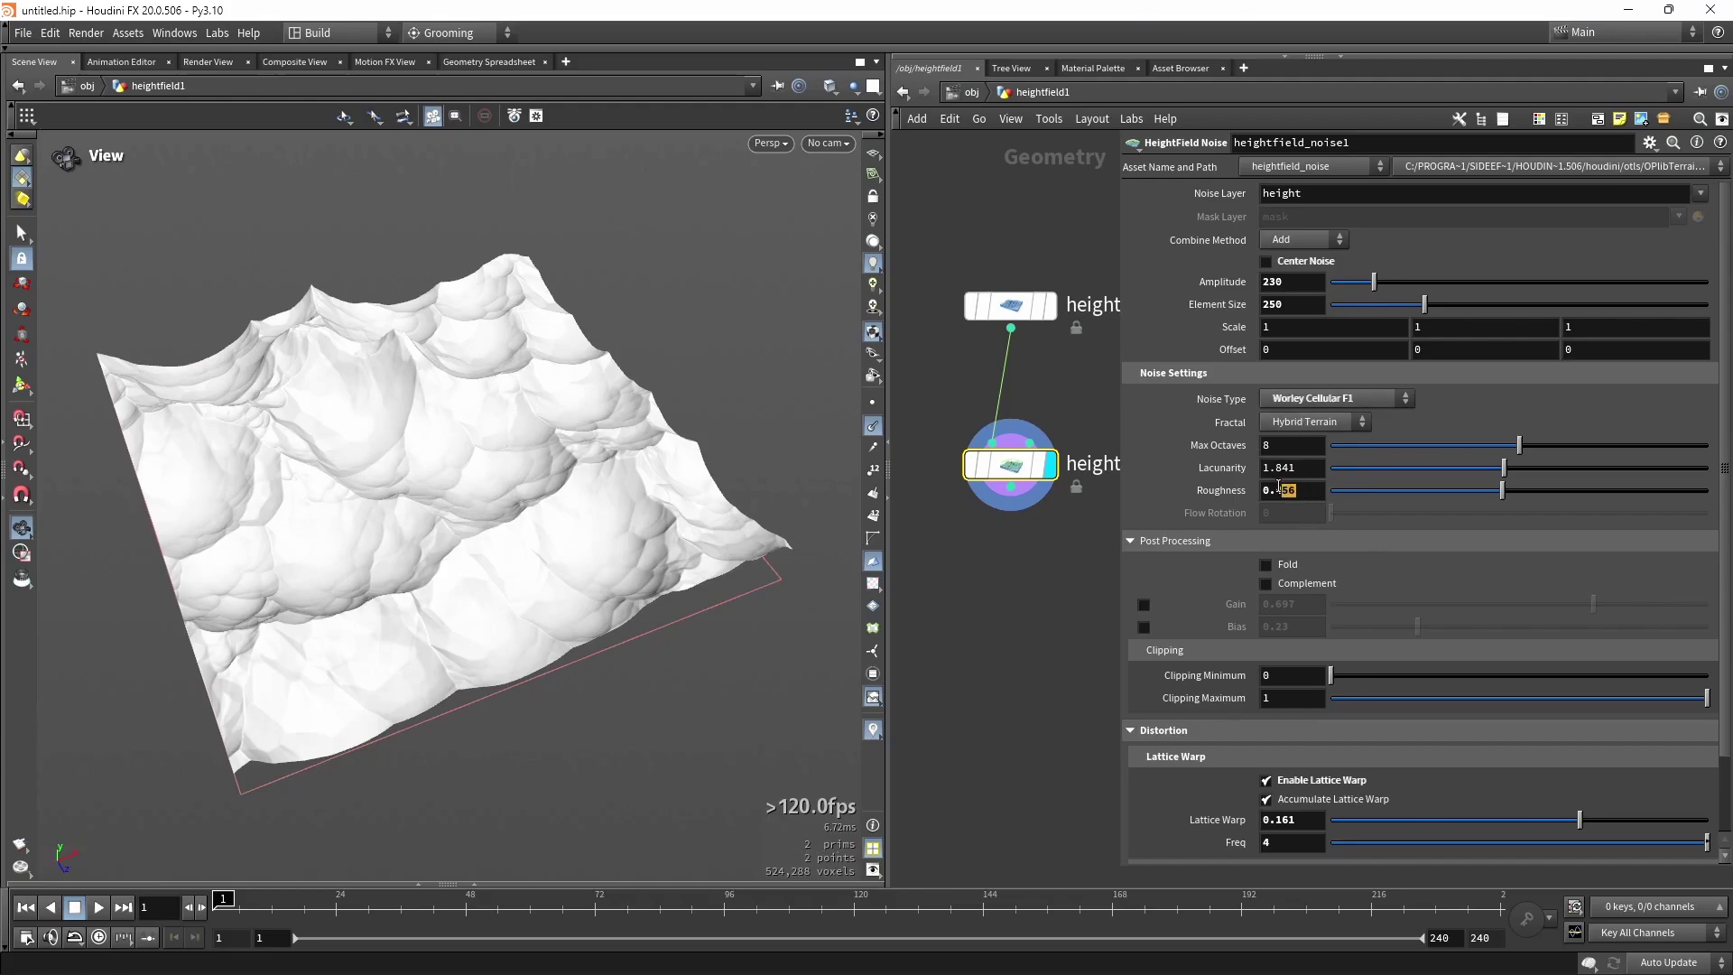
{"action": "left_click_drag", "start_coordinate": [1302, 492], "coordinate": [1278, 488]}
{"action": "key", "text": "Return"}
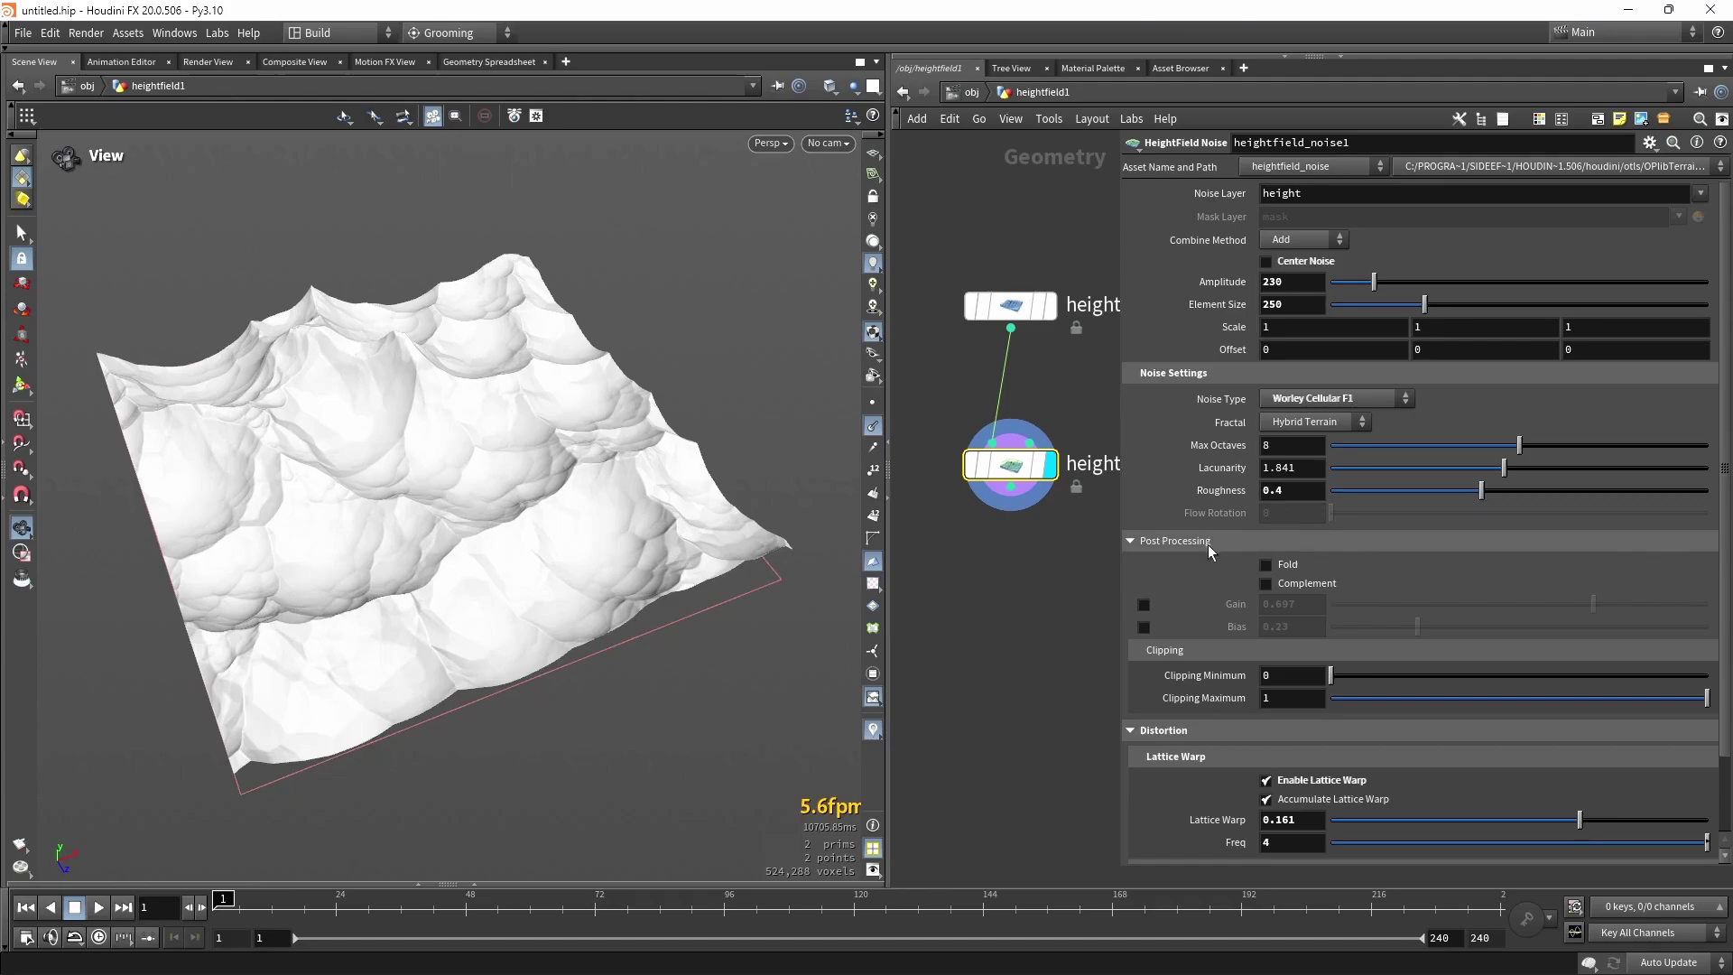
Enable Gain and Bias in the noise's post processing, with Gain set to 0.7 and Bias to 0.3.
{"action": "scroll", "coordinate": [1208, 544], "scroll_direction": "down", "scroll_amount": 2}
{"action": "left_click", "coordinate": [1144, 558]}
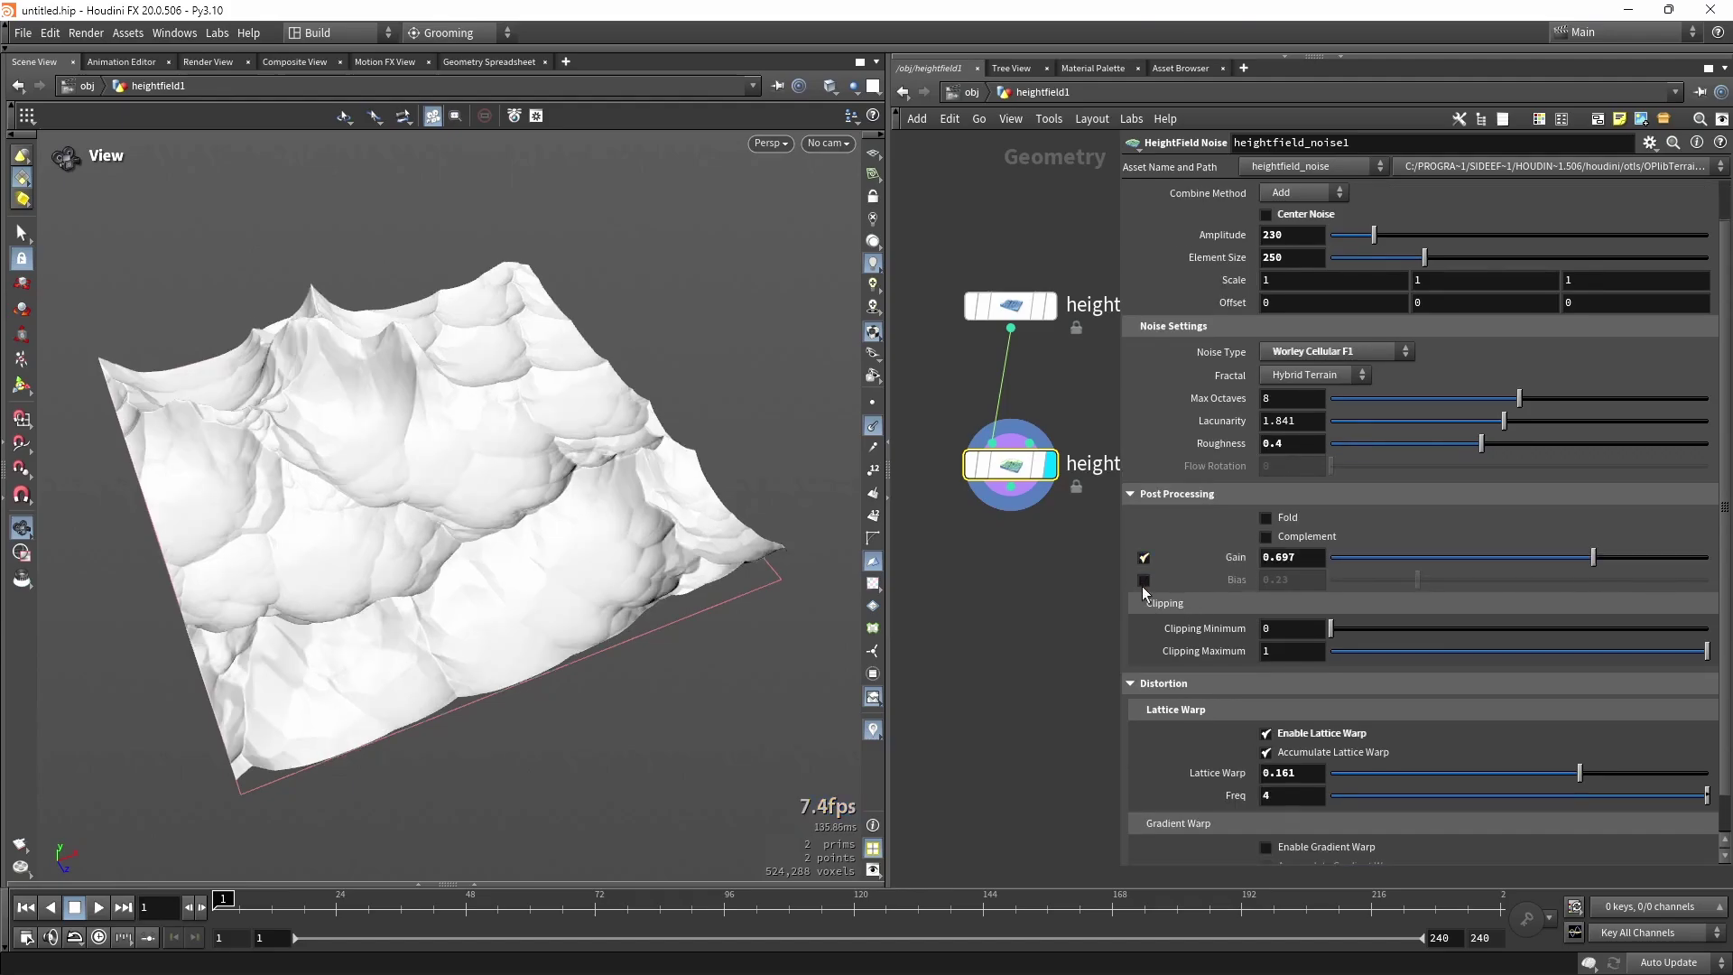
{"action": "left_click", "coordinate": [1144, 579]}
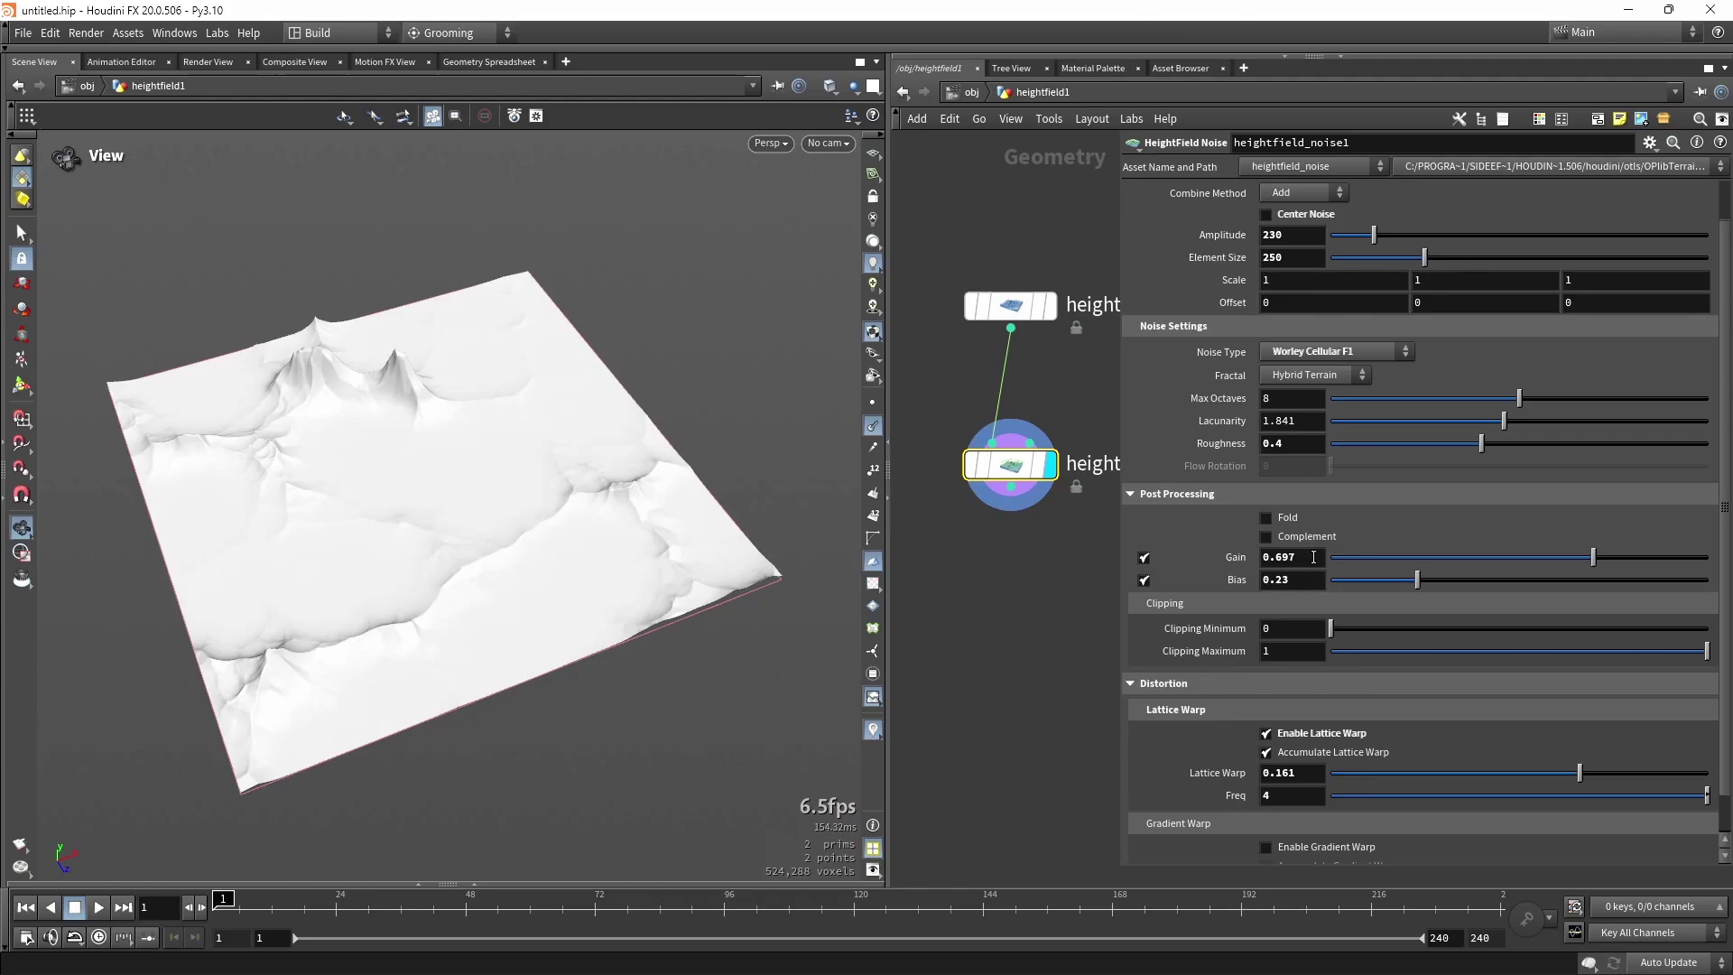
{"action": "left_click", "coordinate": [1291, 557]}
{"action": "left_click", "coordinate": [1305, 559]}
{"action": "type", "text": "7"}
{"action": "key", "text": "Return"}
{"action": "key", "text": "Return"}
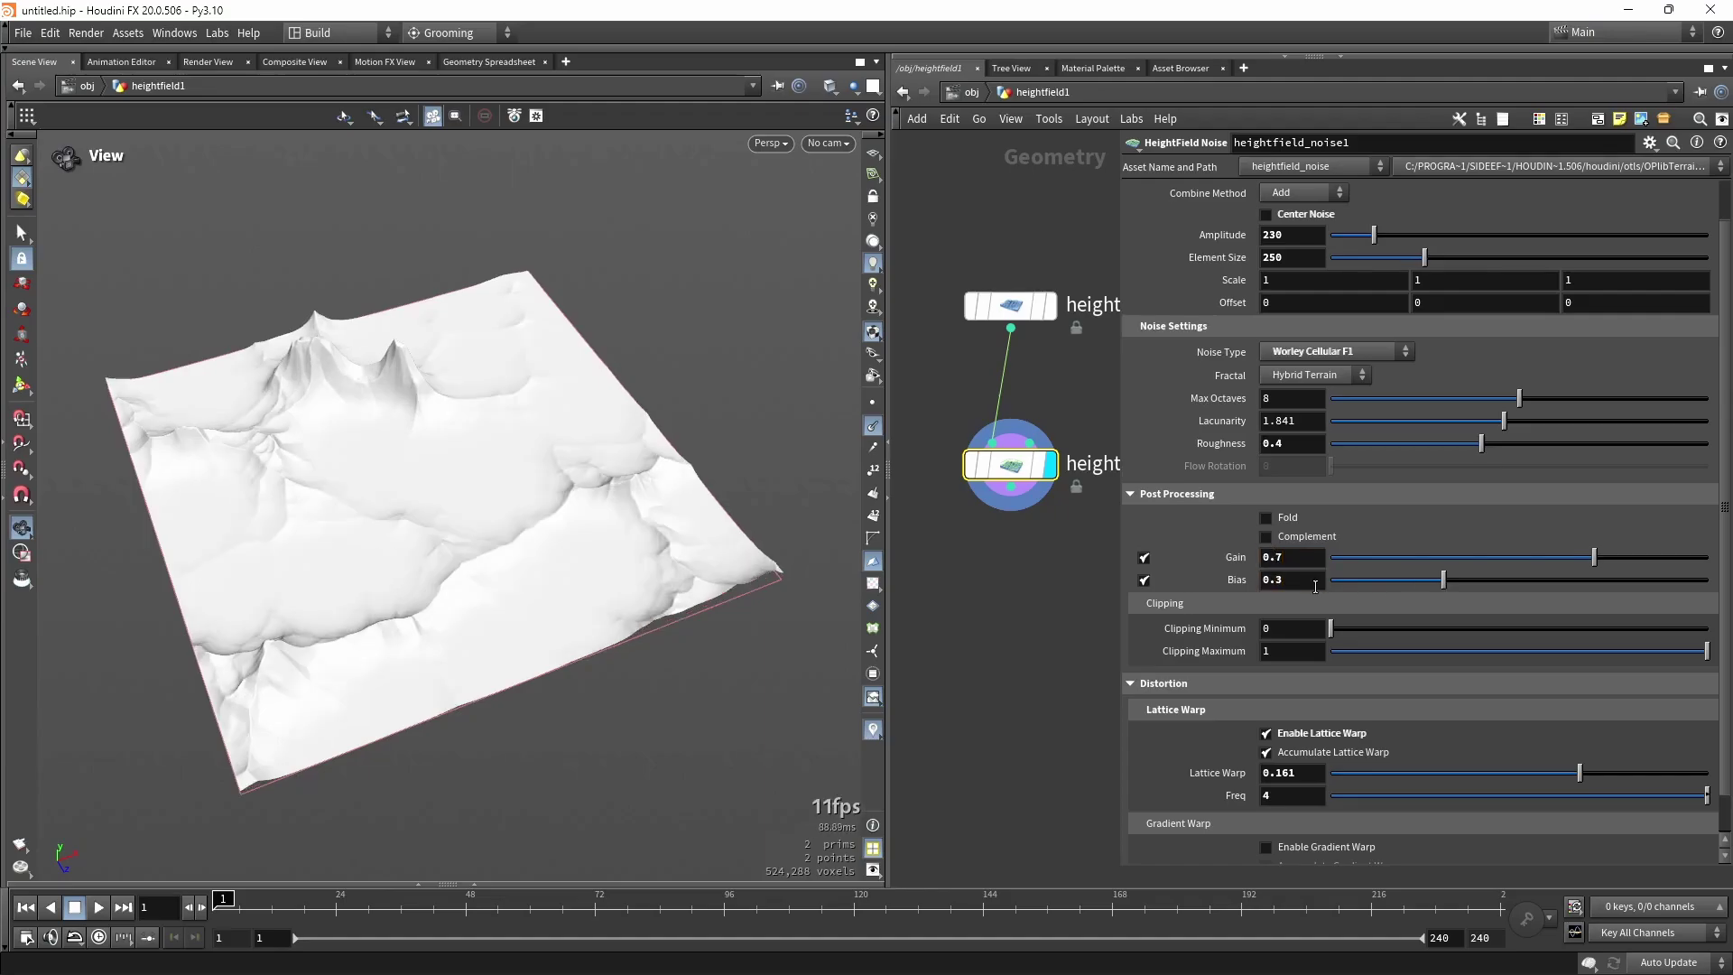
Compare the terrain up close with Lattice Warp switched off and on, and collapse the Distortion settings.
{"action": "mouse_move", "coordinate": [492, 506]}
{"action": "left_mouse_down"}
{"action": "mouse_move", "coordinate": [260, 440]}
{"action": "mouse_move", "coordinate": [460, 506]}
{"action": "left_mouse_up"}
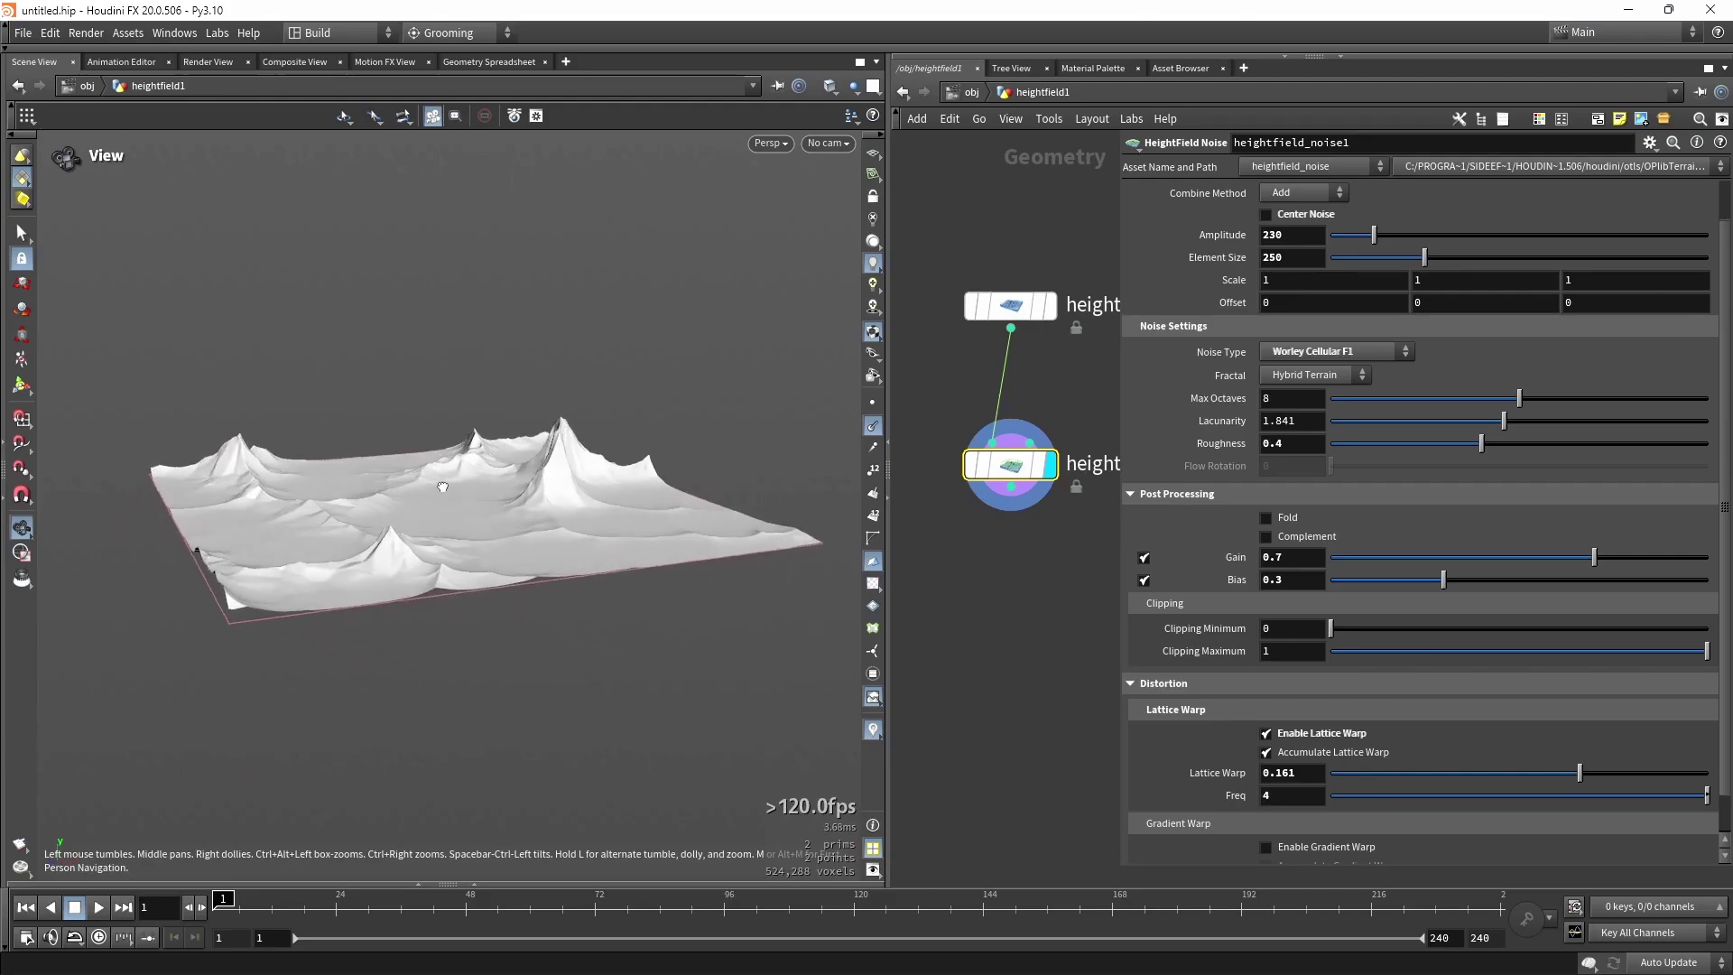
{"action": "scroll", "coordinate": [433, 516], "scroll_direction": "up", "scroll_amount": 3}
{"action": "scroll", "coordinate": [430, 528], "scroll_direction": "up", "scroll_amount": 3}
{"action": "middle_click_drag", "start_coordinate": [430, 541], "coordinate": [449, 487]}
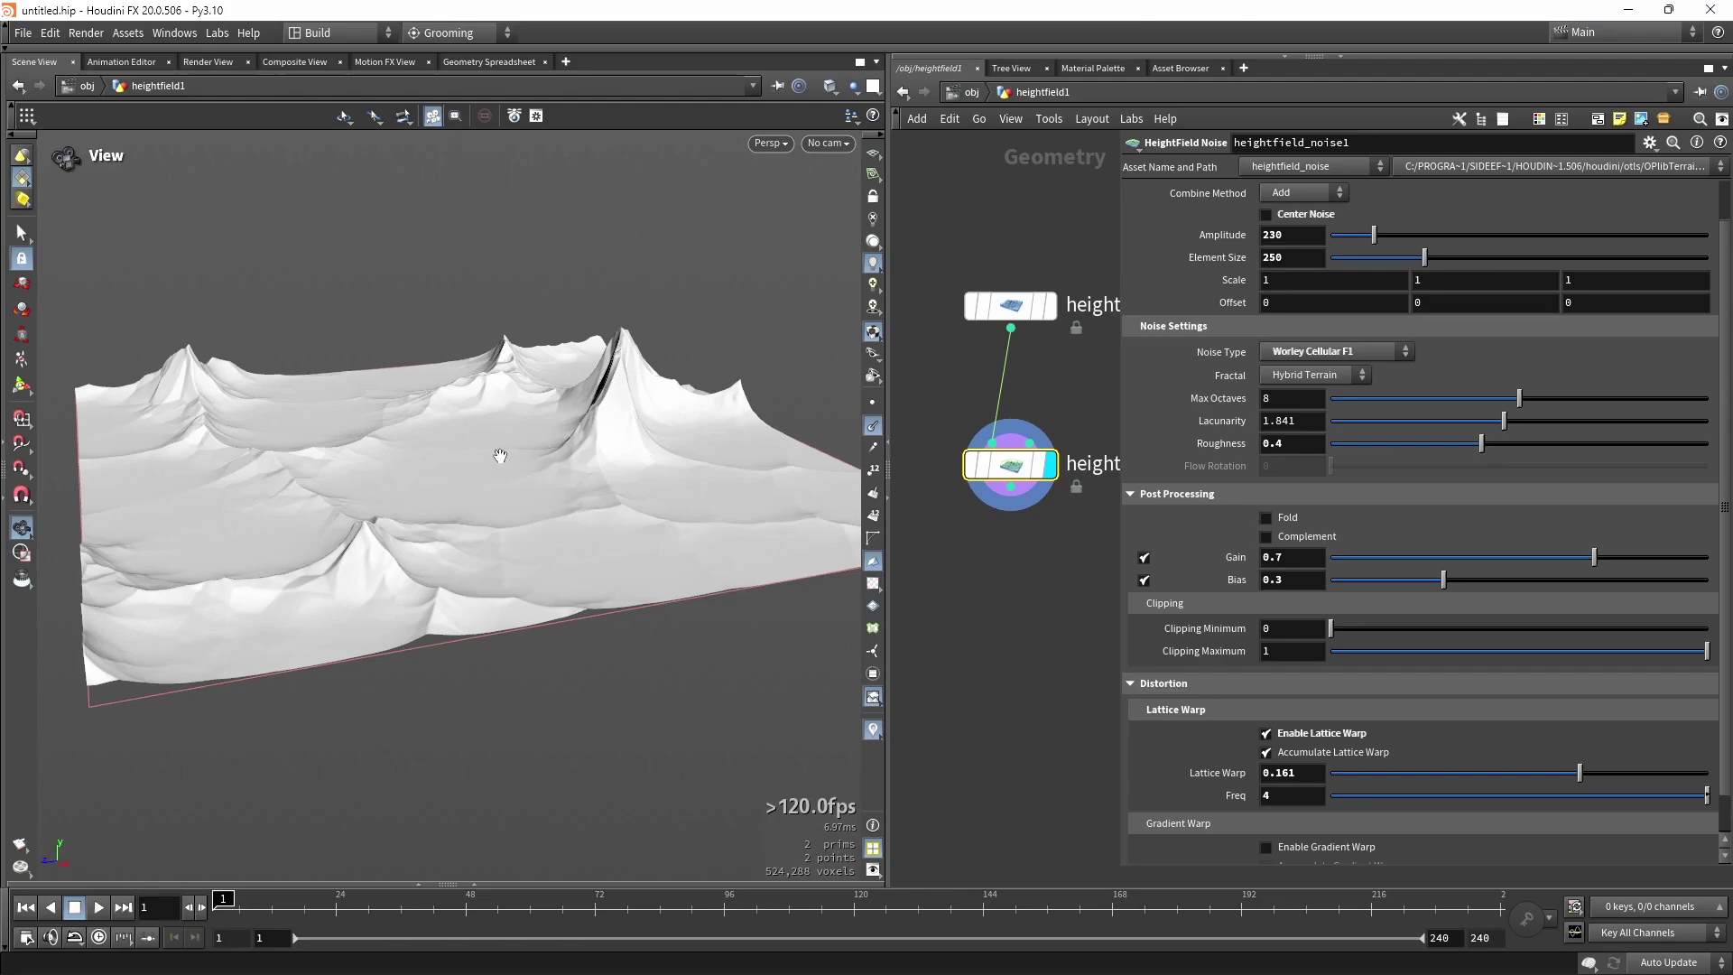
{"action": "left_click_drag", "start_coordinate": [422, 462], "coordinate": [719, 482]}
{"action": "scroll", "coordinate": [1372, 681], "scroll_direction": "down", "scroll_amount": 1}
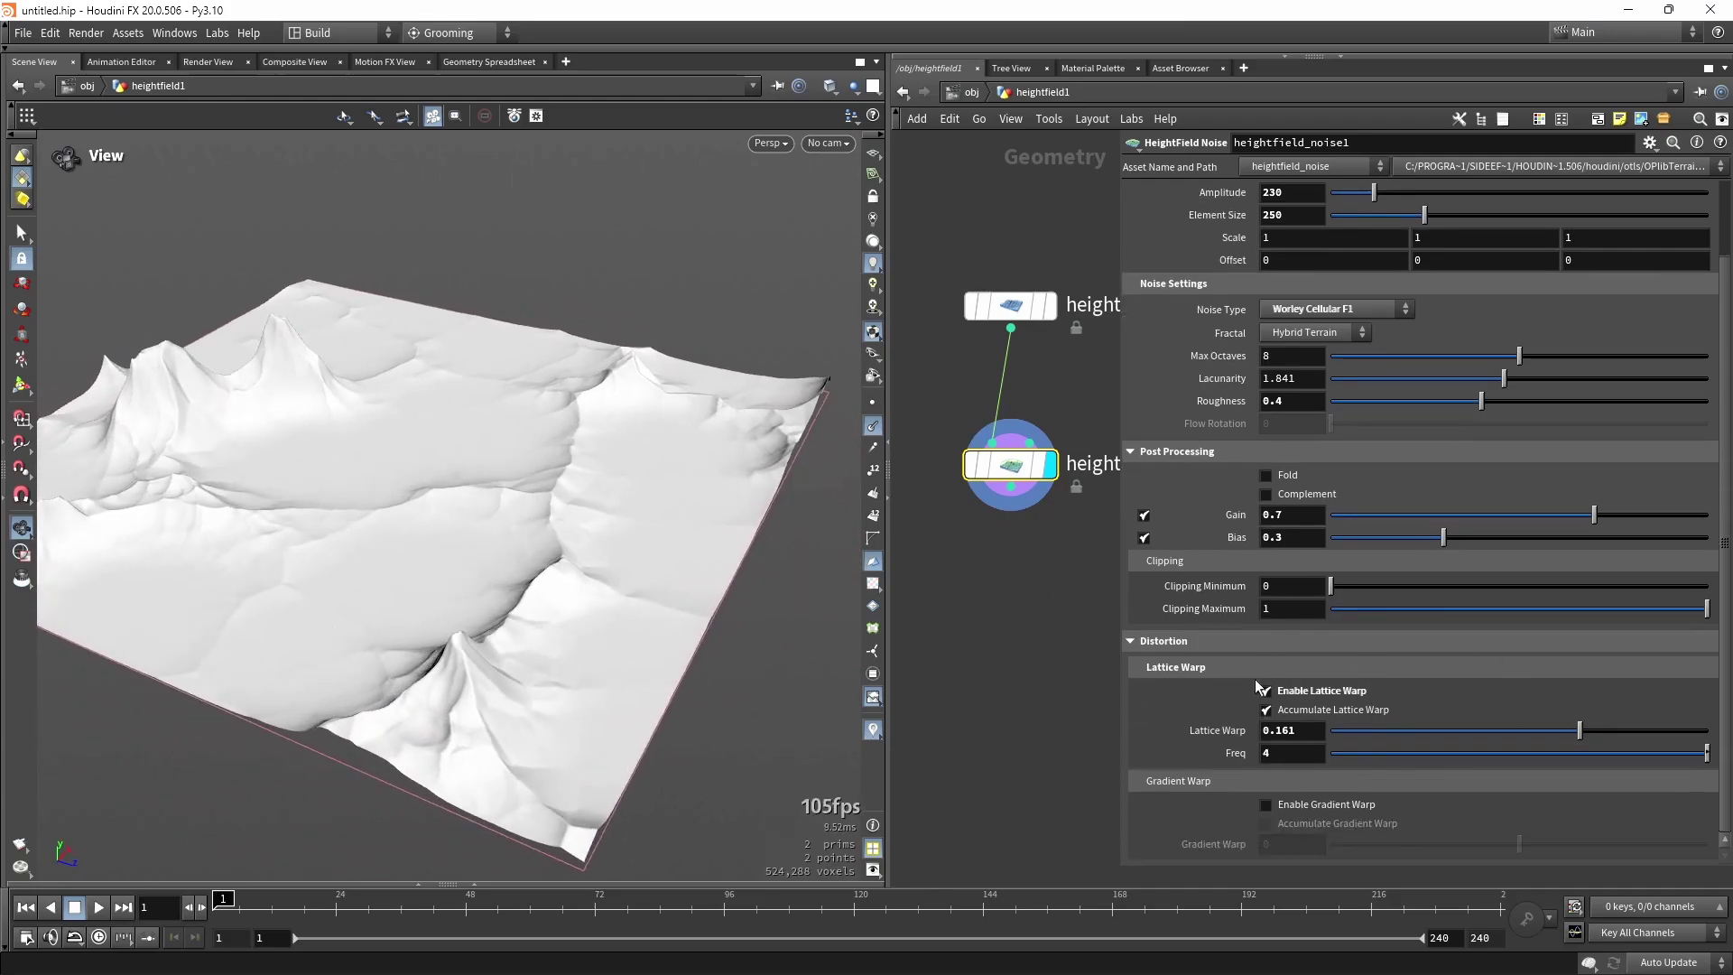
{"action": "left_click", "coordinate": [1313, 695]}
{"action": "left_click", "coordinate": [1314, 695]}
{"action": "left_click", "coordinate": [1313, 695]}
{"action": "left_click", "coordinate": [1313, 695]}
{"action": "left_click", "coordinate": [1313, 695]}
{"action": "left_click", "coordinate": [1313, 695]}
{"action": "left_click", "coordinate": [1128, 641]}
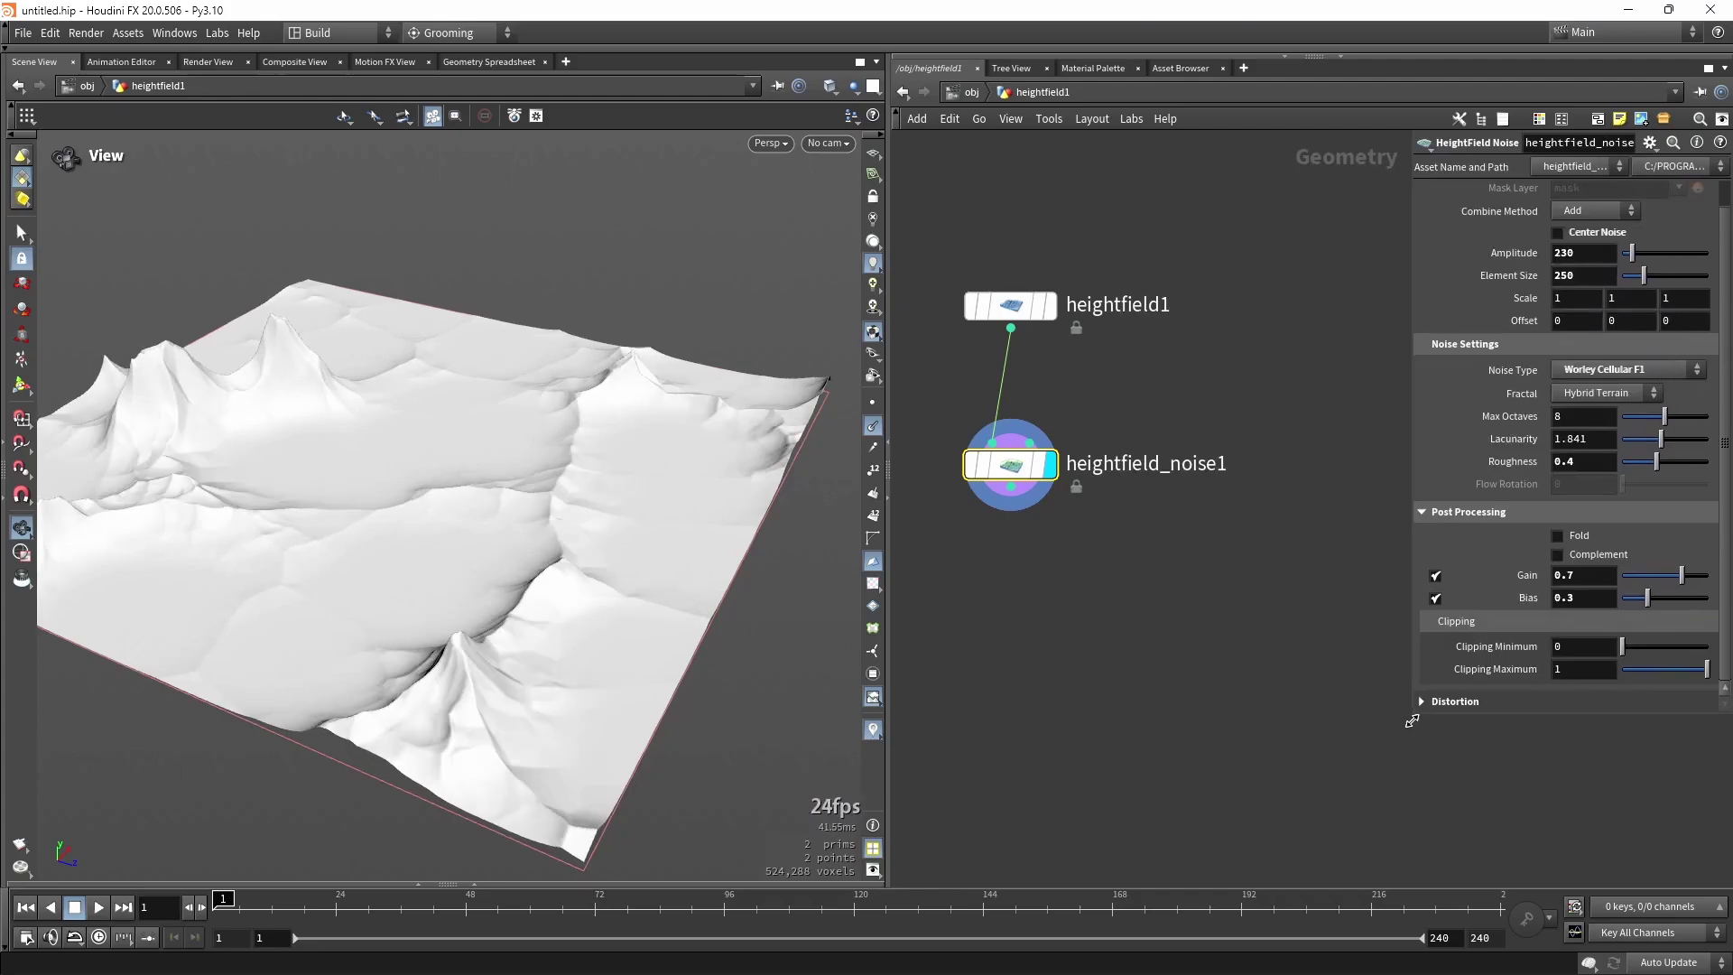
Offset the noise by 400 in its first component and view the shifted terrain.
{"action": "left_click_drag", "start_coordinate": [541, 488], "coordinate": [376, 523]}
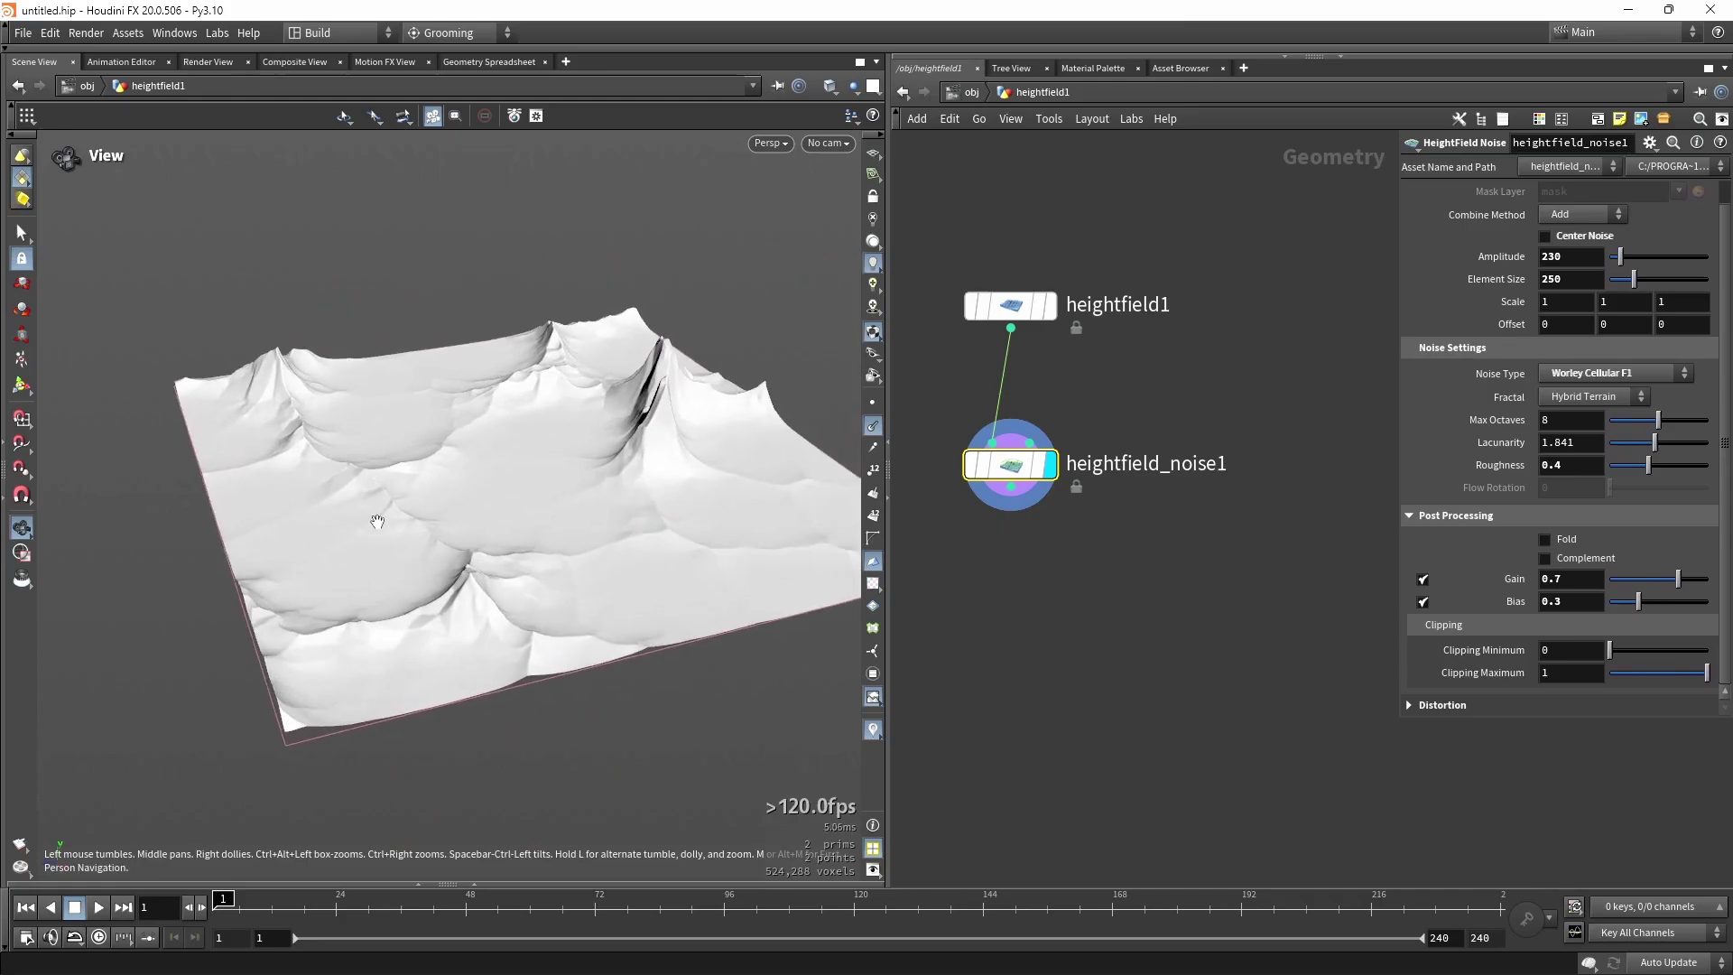
{"action": "left_click_drag", "start_coordinate": [536, 538], "coordinate": [502, 531]}
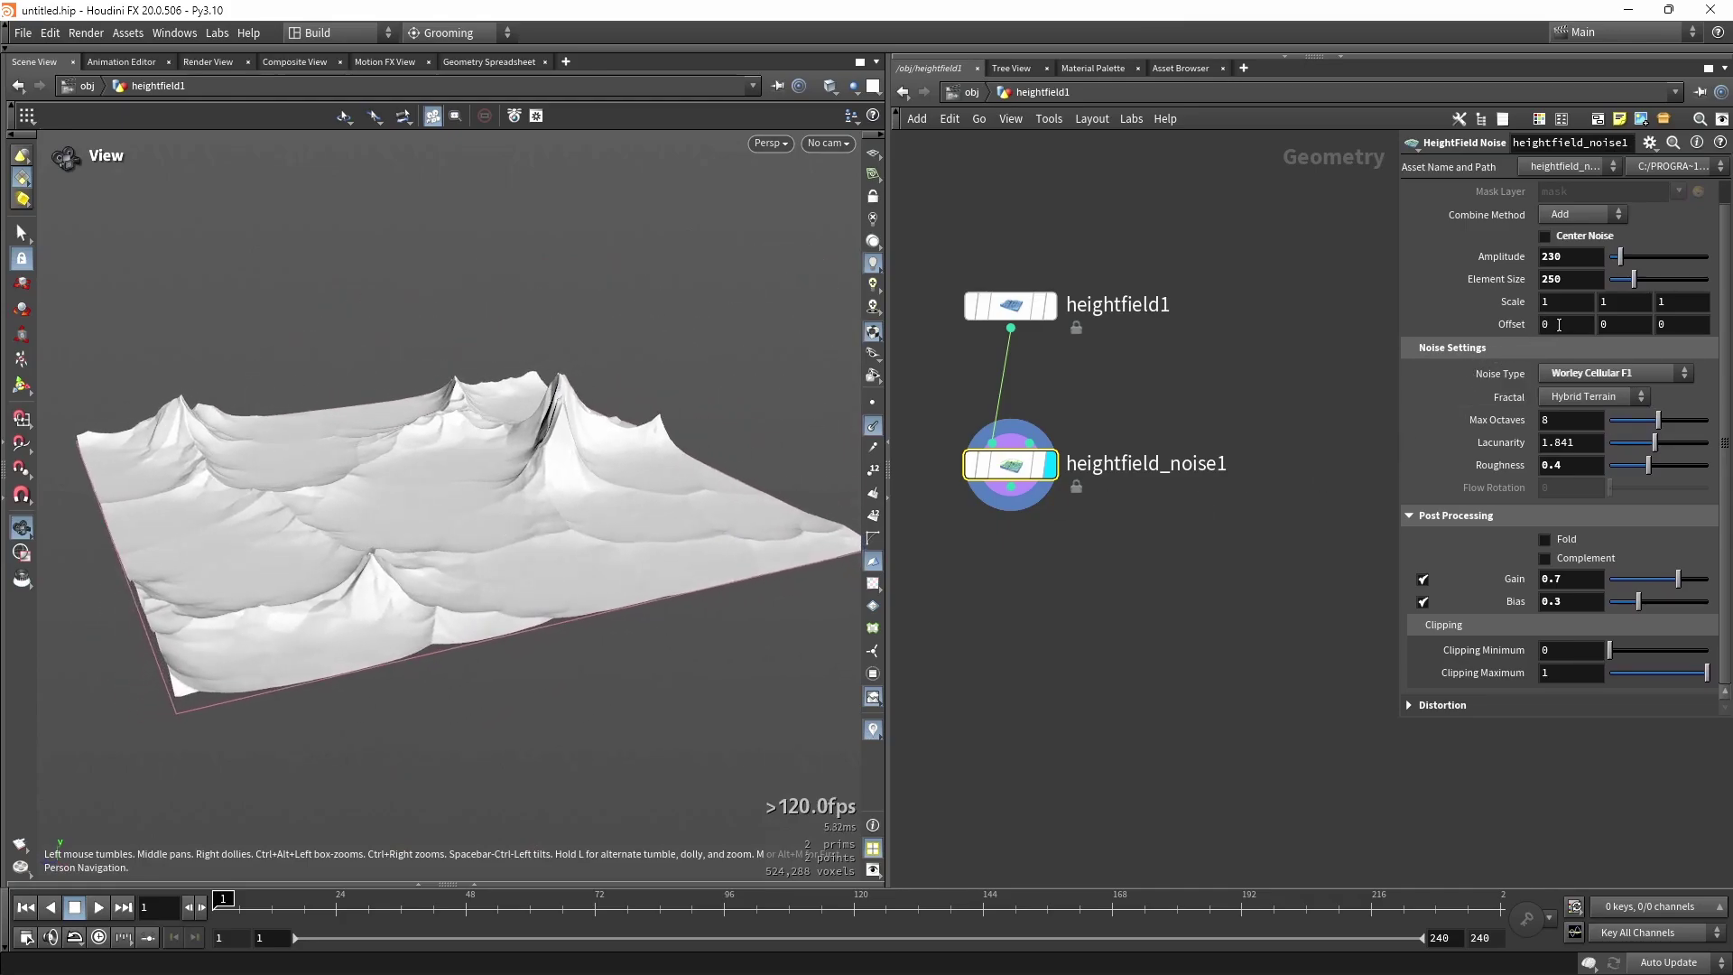
{"action": "left_click", "coordinate": [1558, 325]}
{"action": "type", "text": "400"}
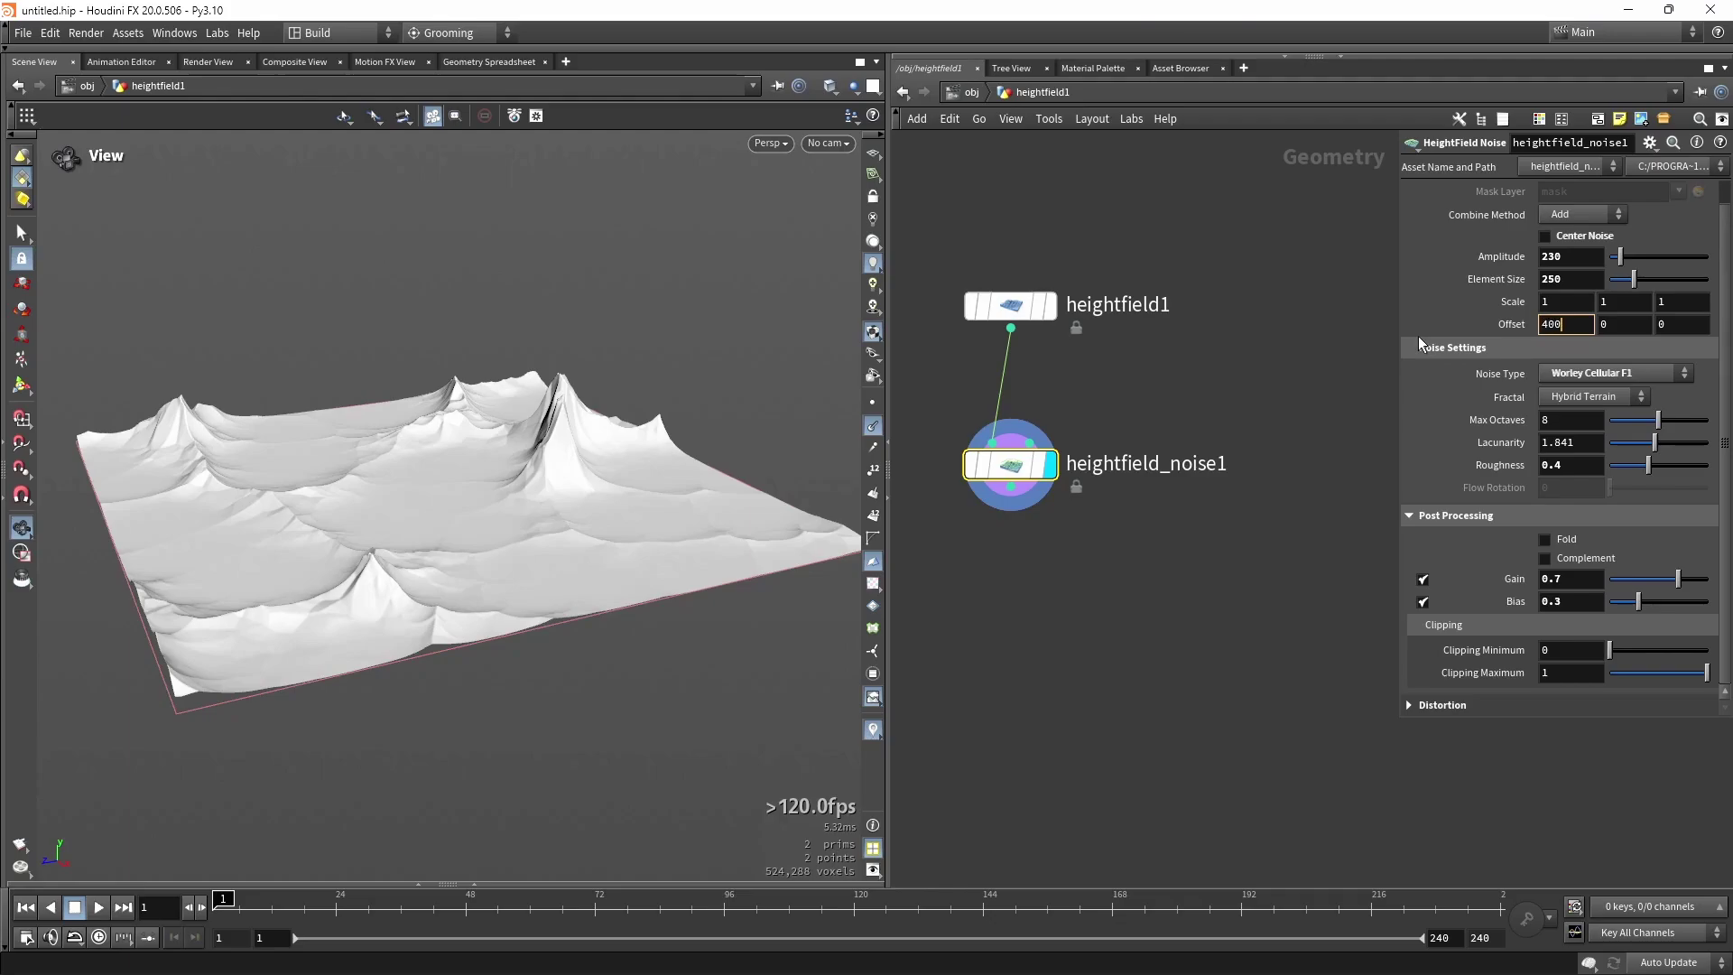
{"action": "key", "text": "Return"}
{"action": "left_click_drag", "start_coordinate": [386, 503], "coordinate": [635, 534]}
{"action": "key", "text": "h"}
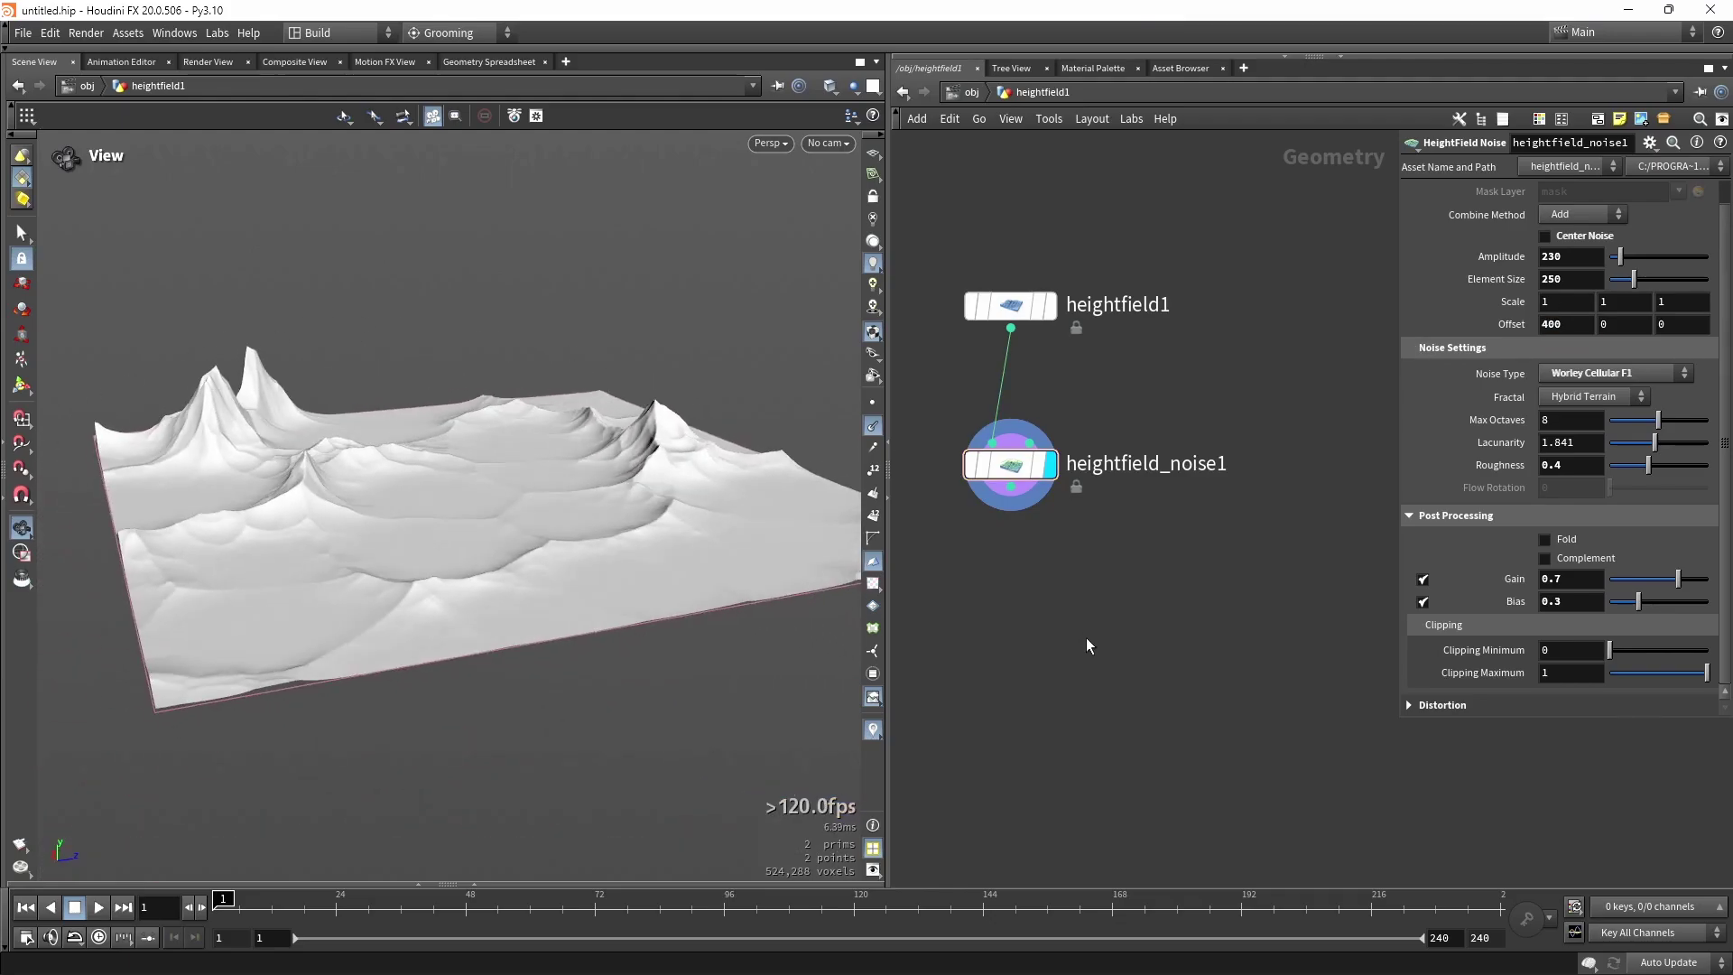
{"action": "left_click_drag", "start_coordinate": [559, 632], "coordinate": [606, 639]}
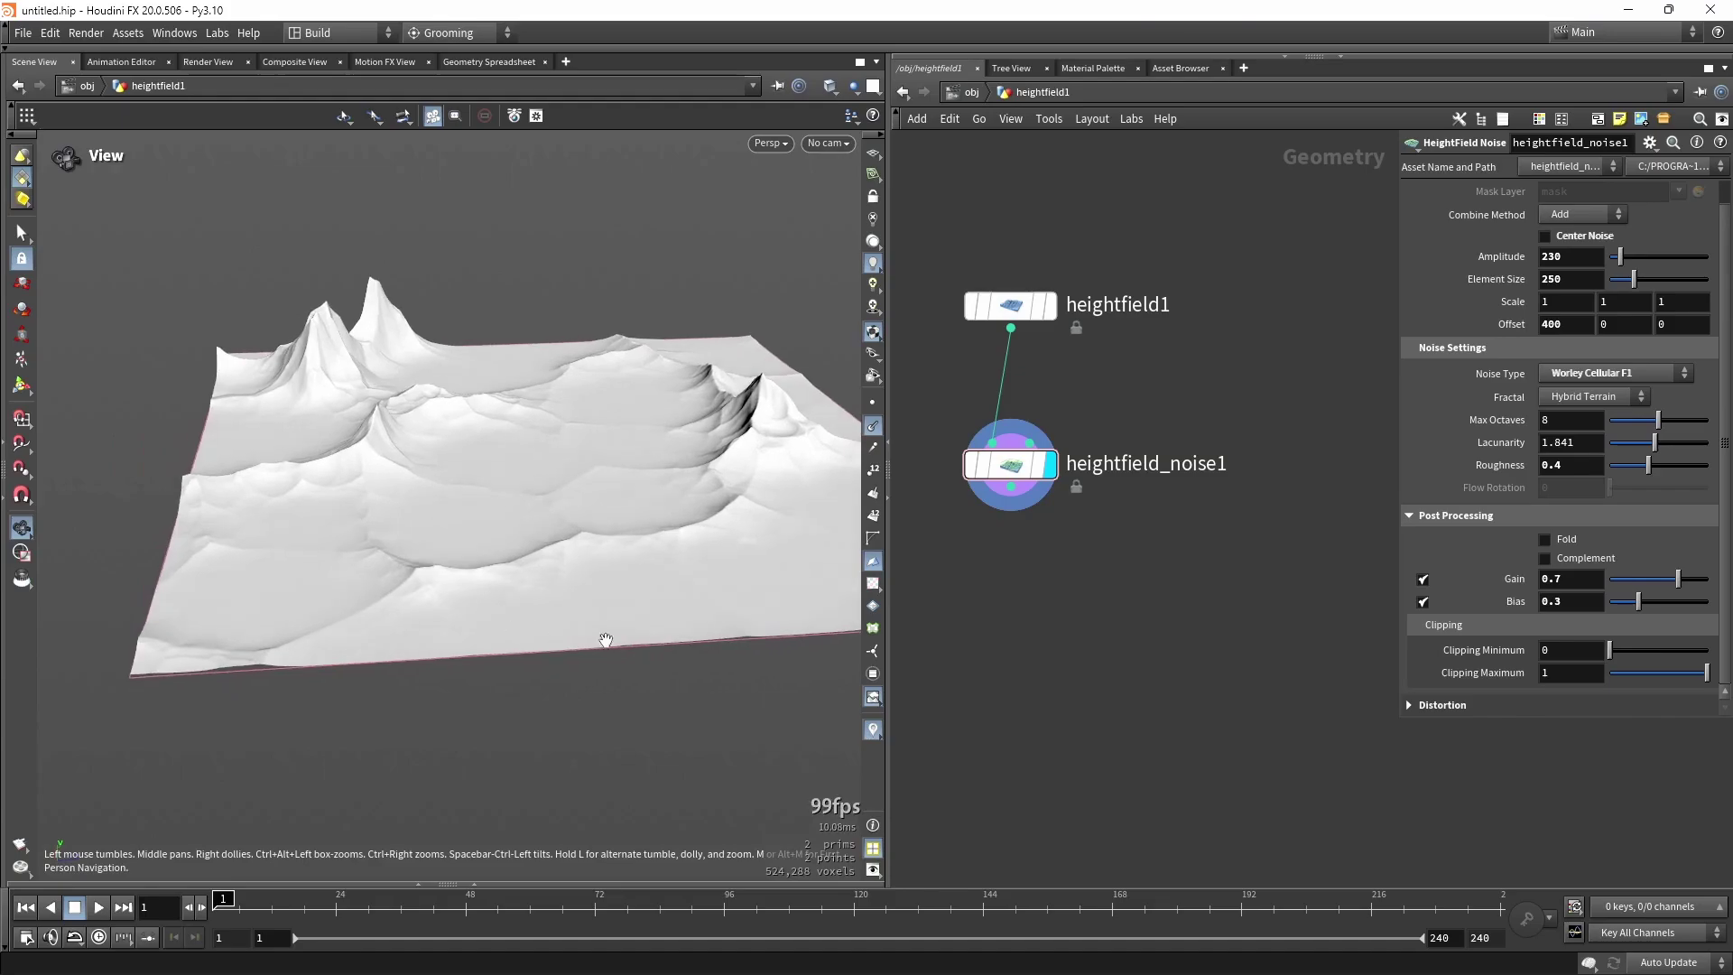
Add a HeightField Layer node below the existing noise node.
{"action": "middle_click_drag", "start_coordinate": [1180, 631], "coordinate": [1164, 625]}
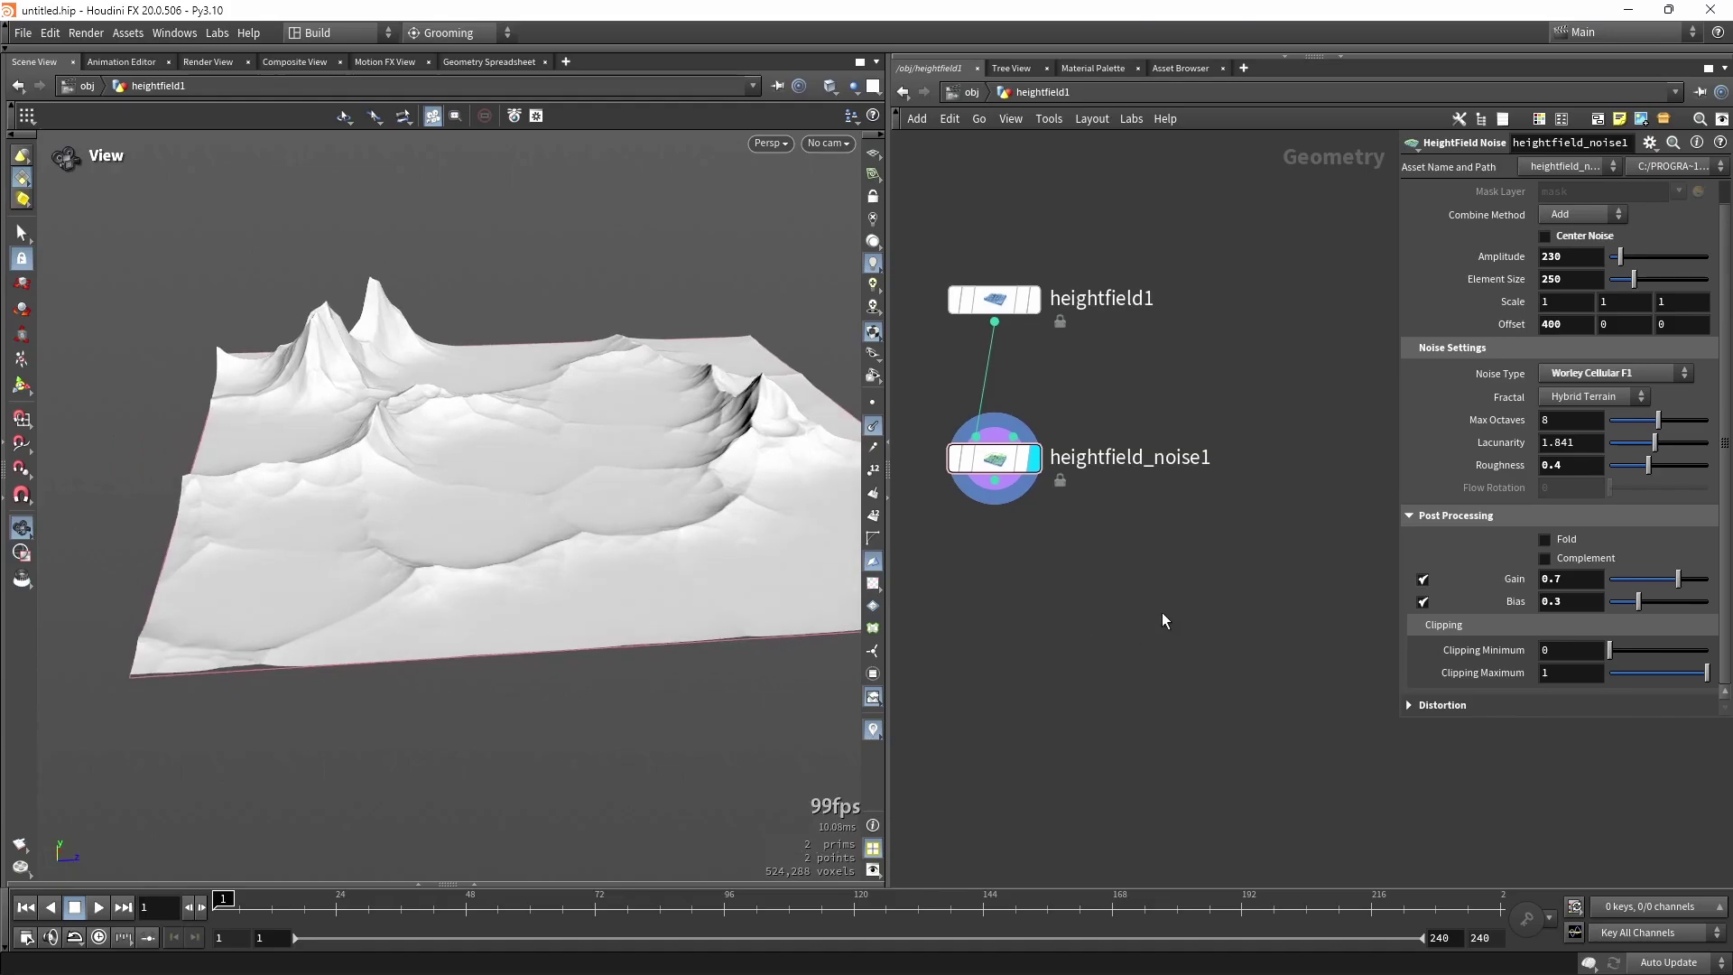
{"action": "key", "text": "Tab"}
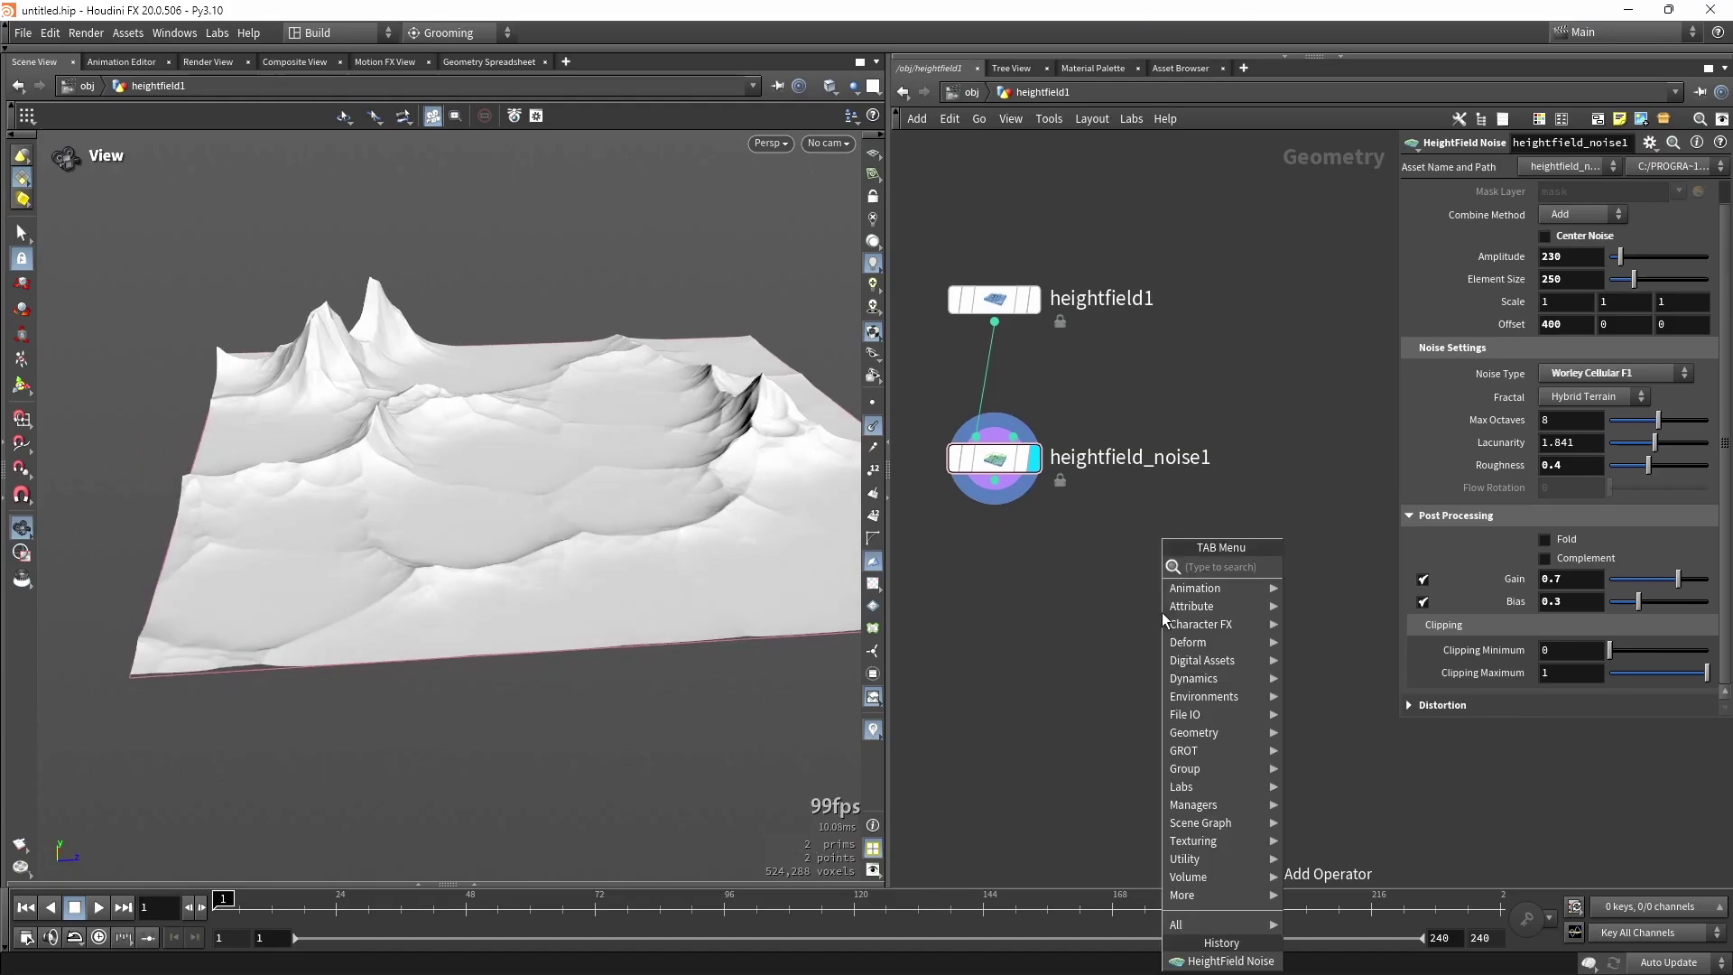
{"action": "type", "text": "layer"}
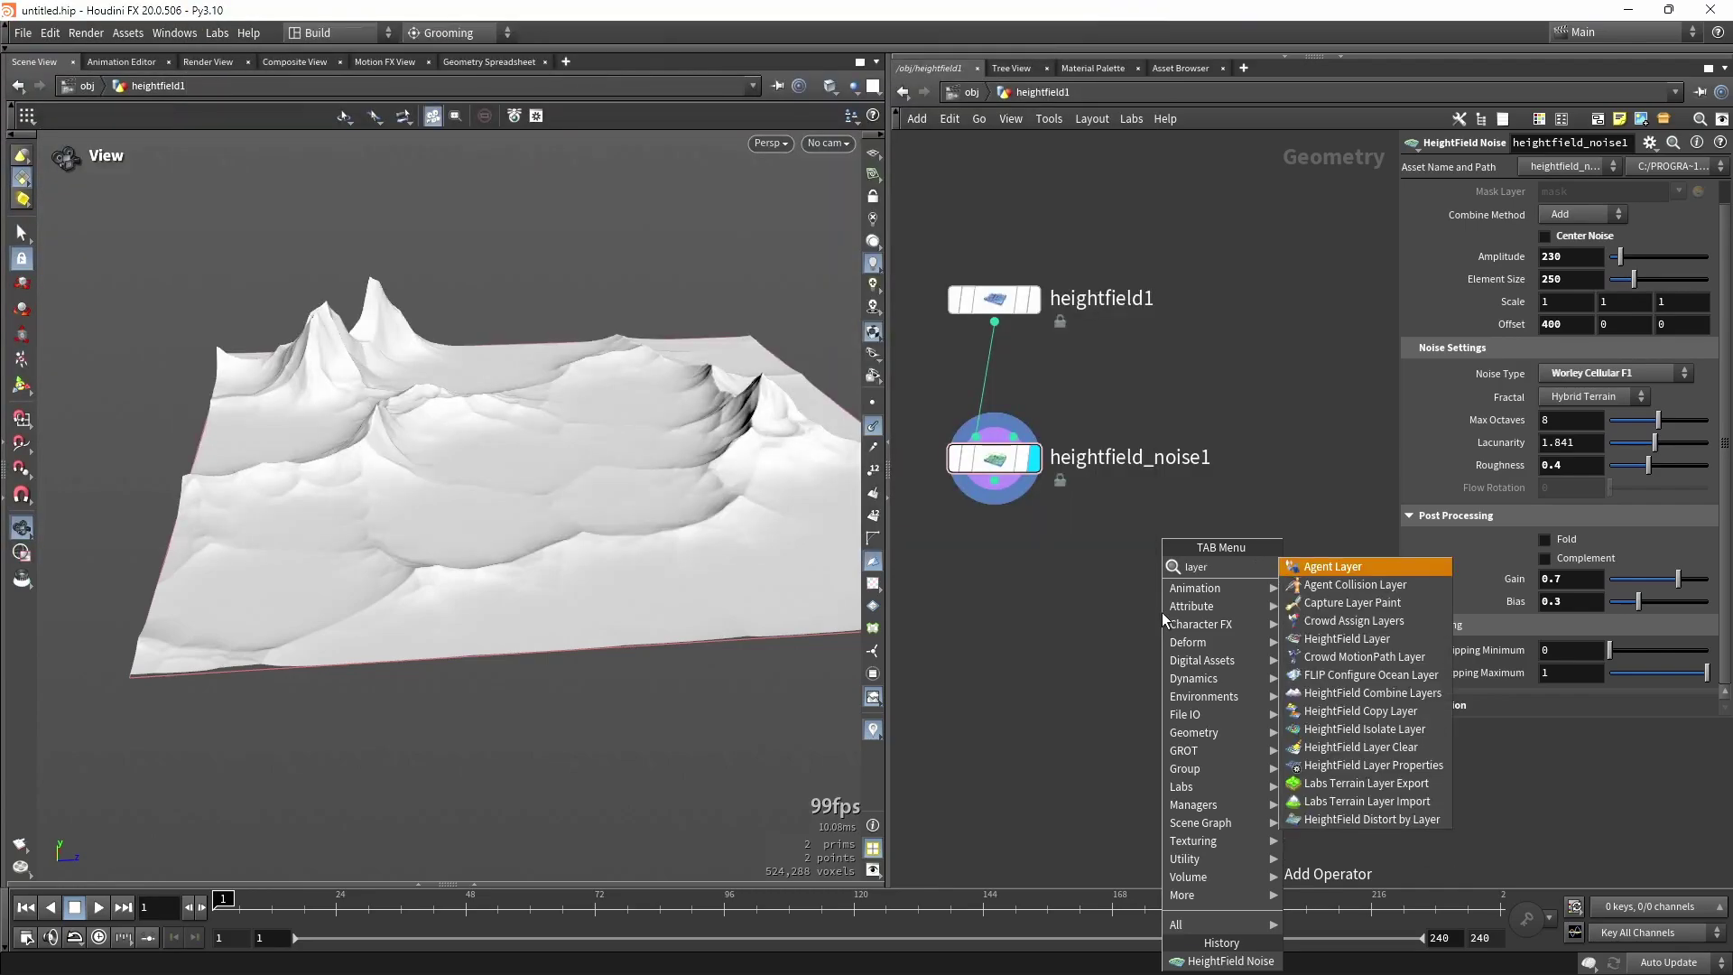
{"action": "left_click", "coordinate": [1372, 639]}
{"action": "left_click", "coordinate": [1068, 647]}
{"action": "left_click_drag", "start_coordinate": [1066, 641], "coordinate": [1128, 629]}
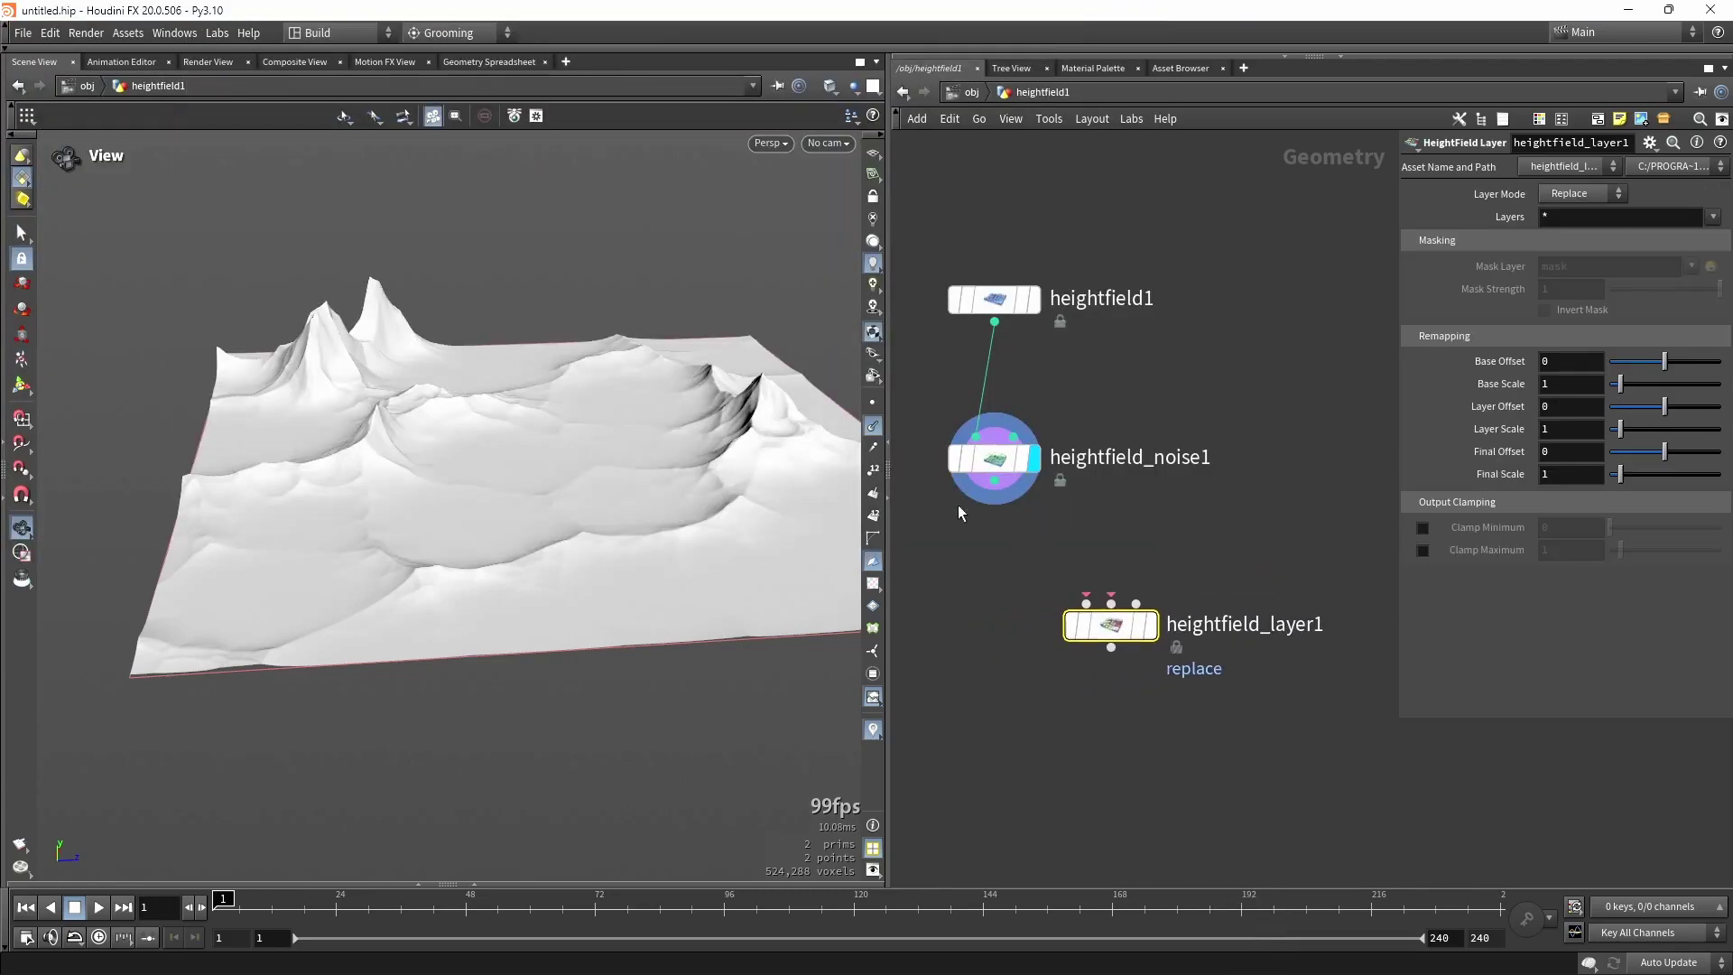
Add a second HeightField Noise node fed by heightfield1 and display its output.
{"action": "key", "text": "Tab"}
{"action": "type", "text": "noise"}
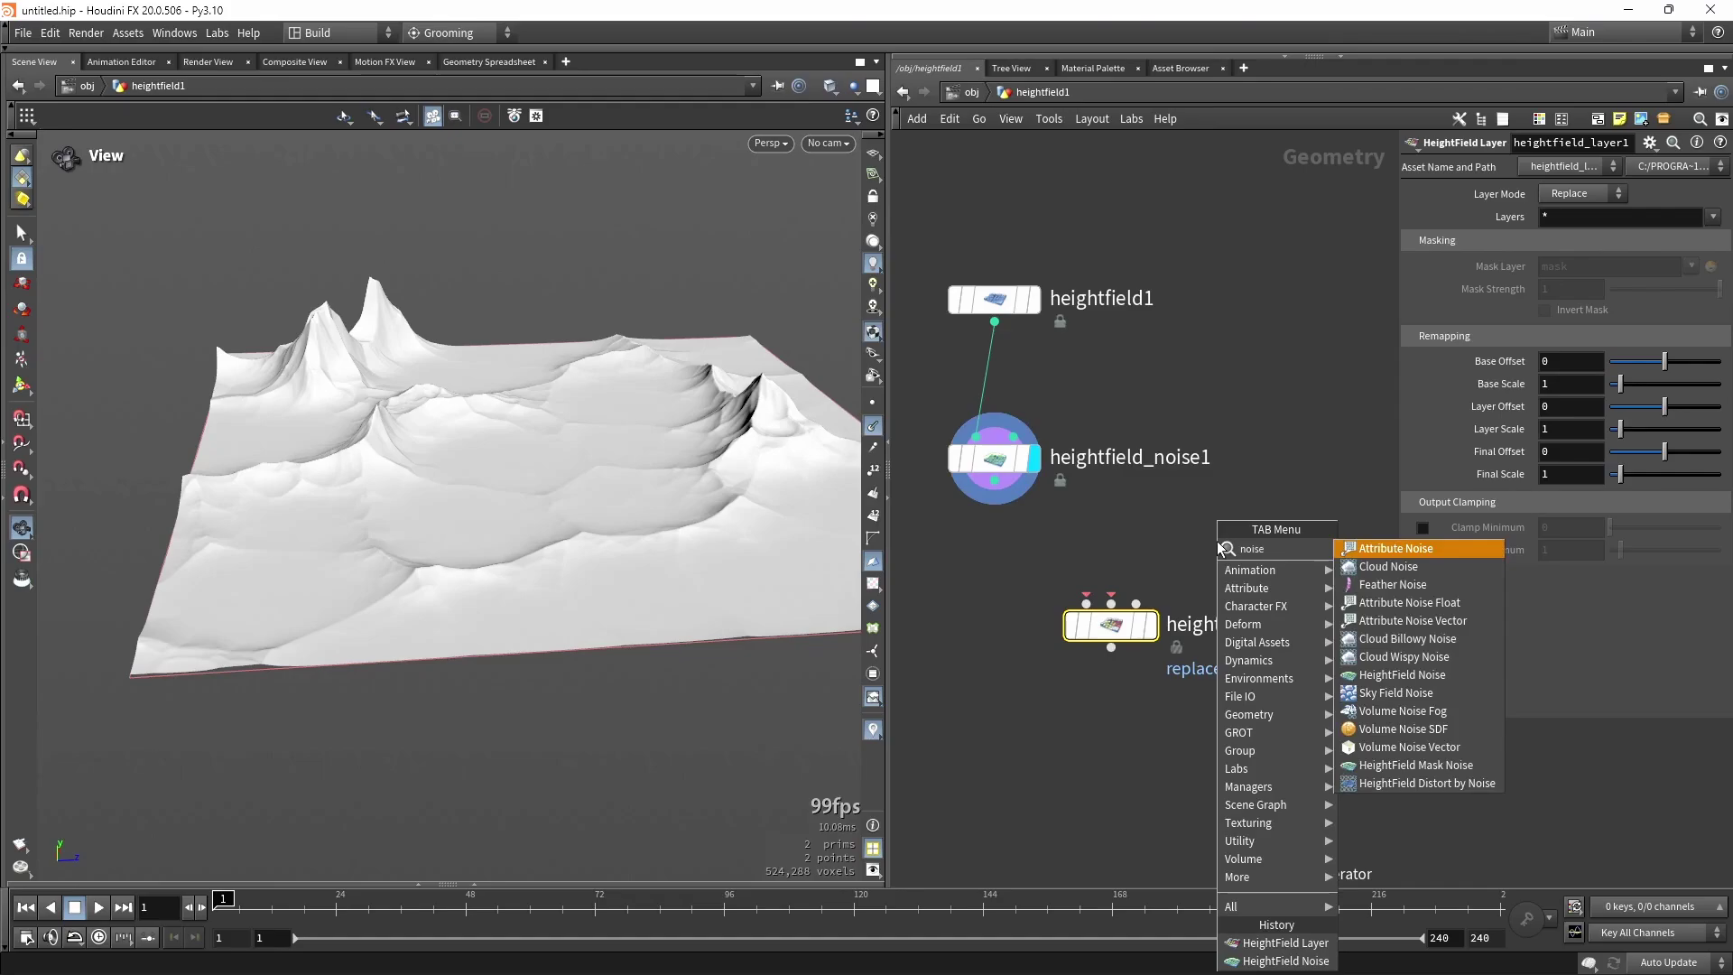
{"action": "left_click", "coordinate": [1401, 675]}
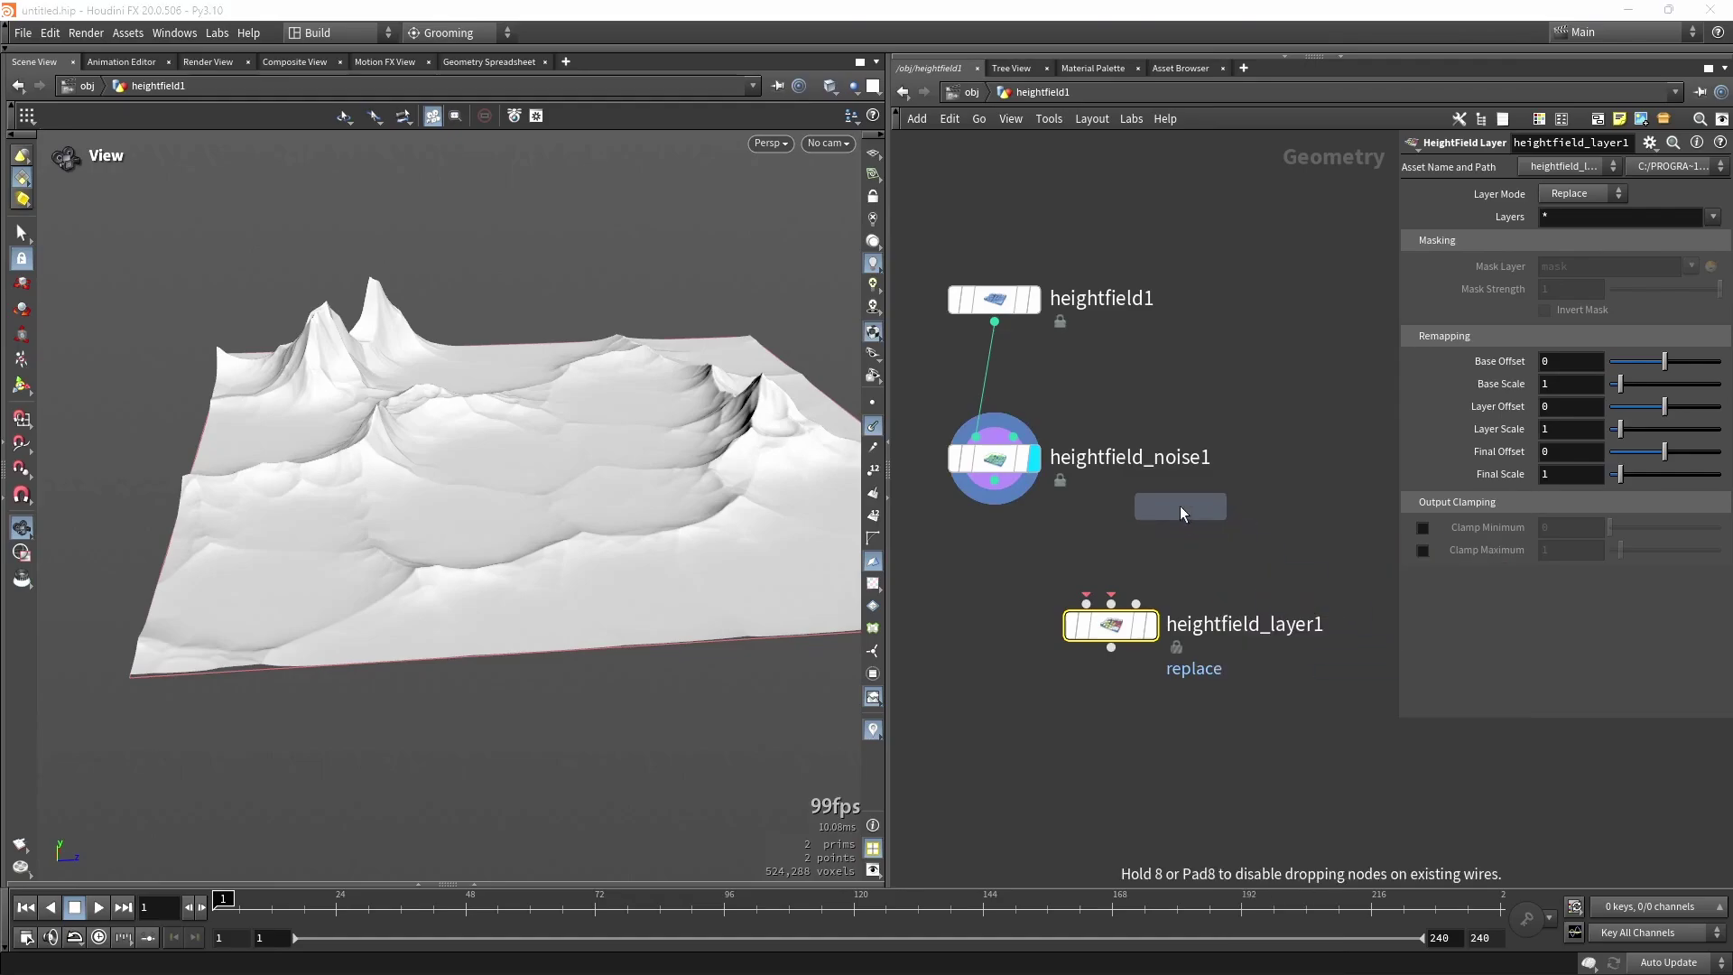
{"action": "left_click", "coordinate": [1176, 502]}
{"action": "left_click_drag", "start_coordinate": [993, 321], "coordinate": [1158, 481]}
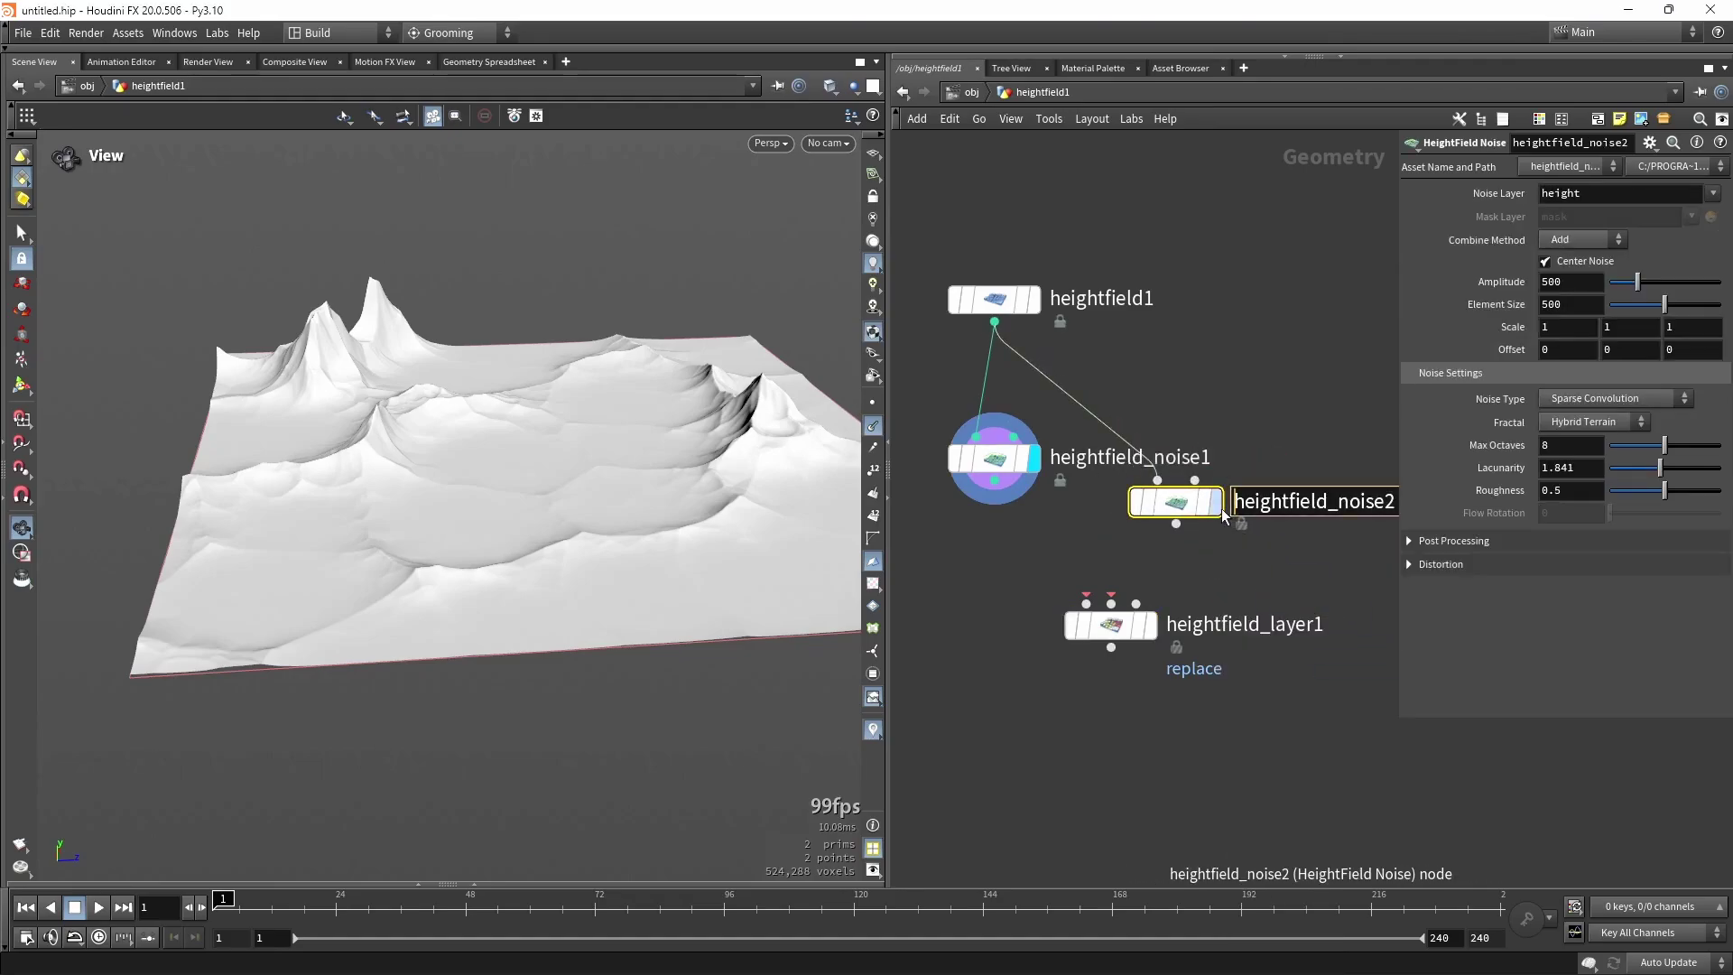
{"action": "left_click", "coordinate": [1215, 502]}
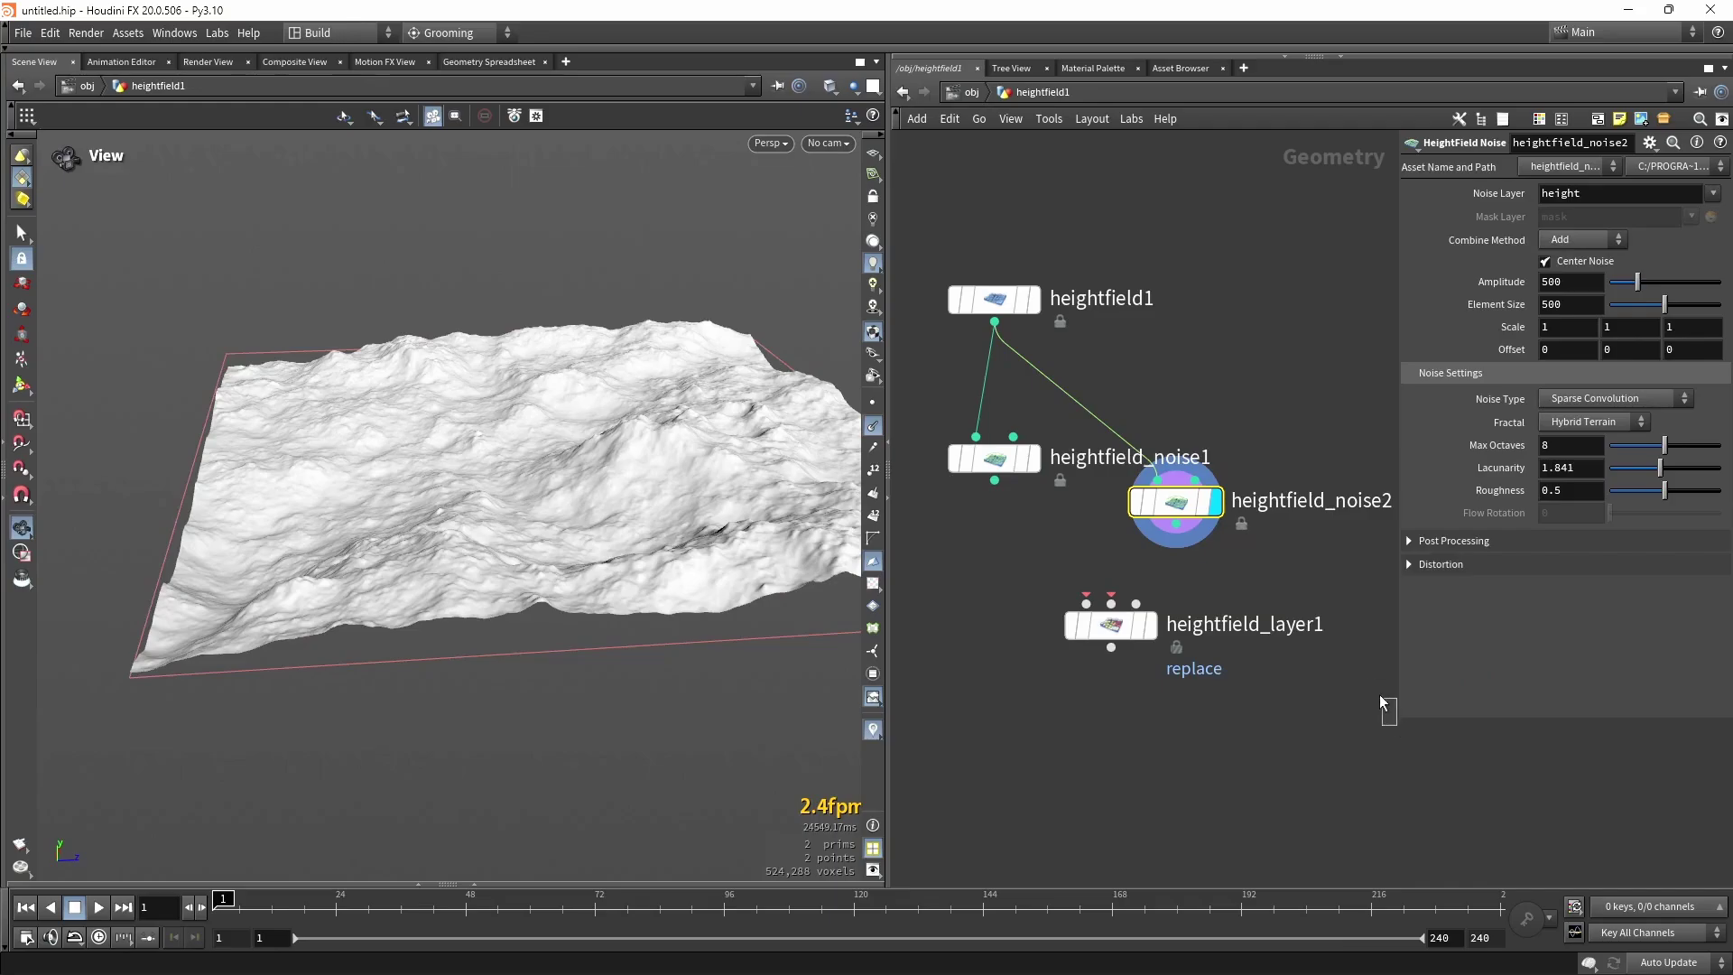
Set the second noise to Worley Cellular F2-F1 with fractal None, amplitude 47 and element size 133.
{"action": "left_click_drag", "start_coordinate": [1381, 699], "coordinate": [1321, 600]}
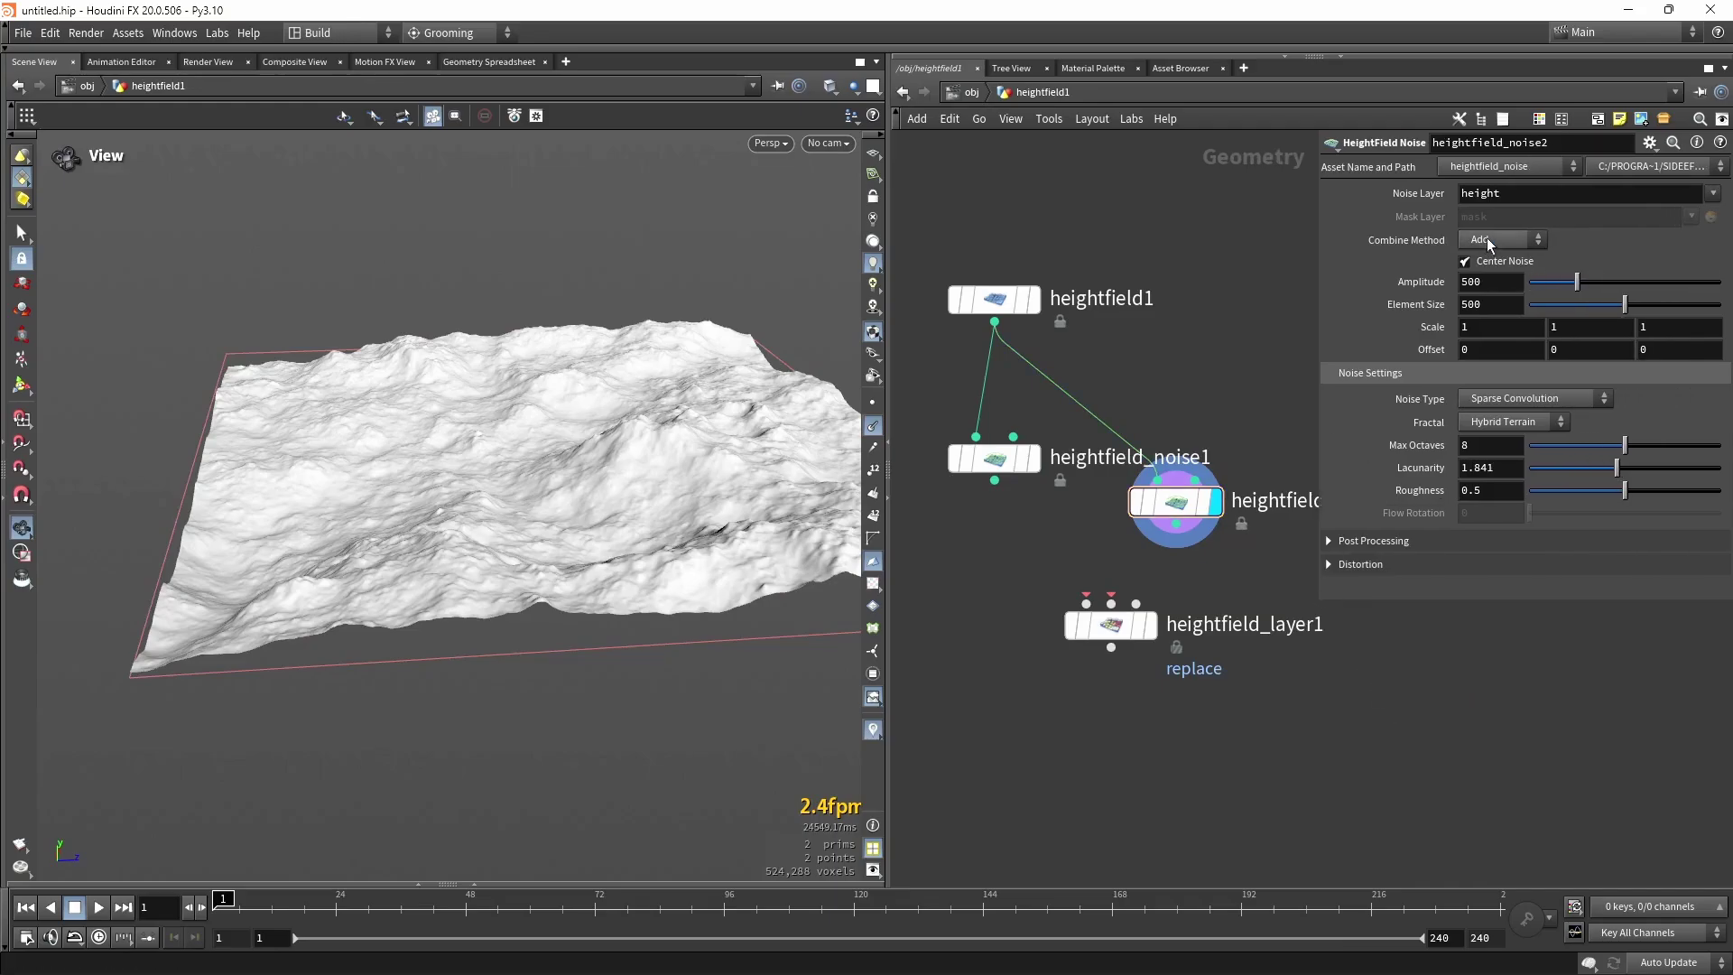
{"action": "left_click", "coordinate": [1523, 404]}
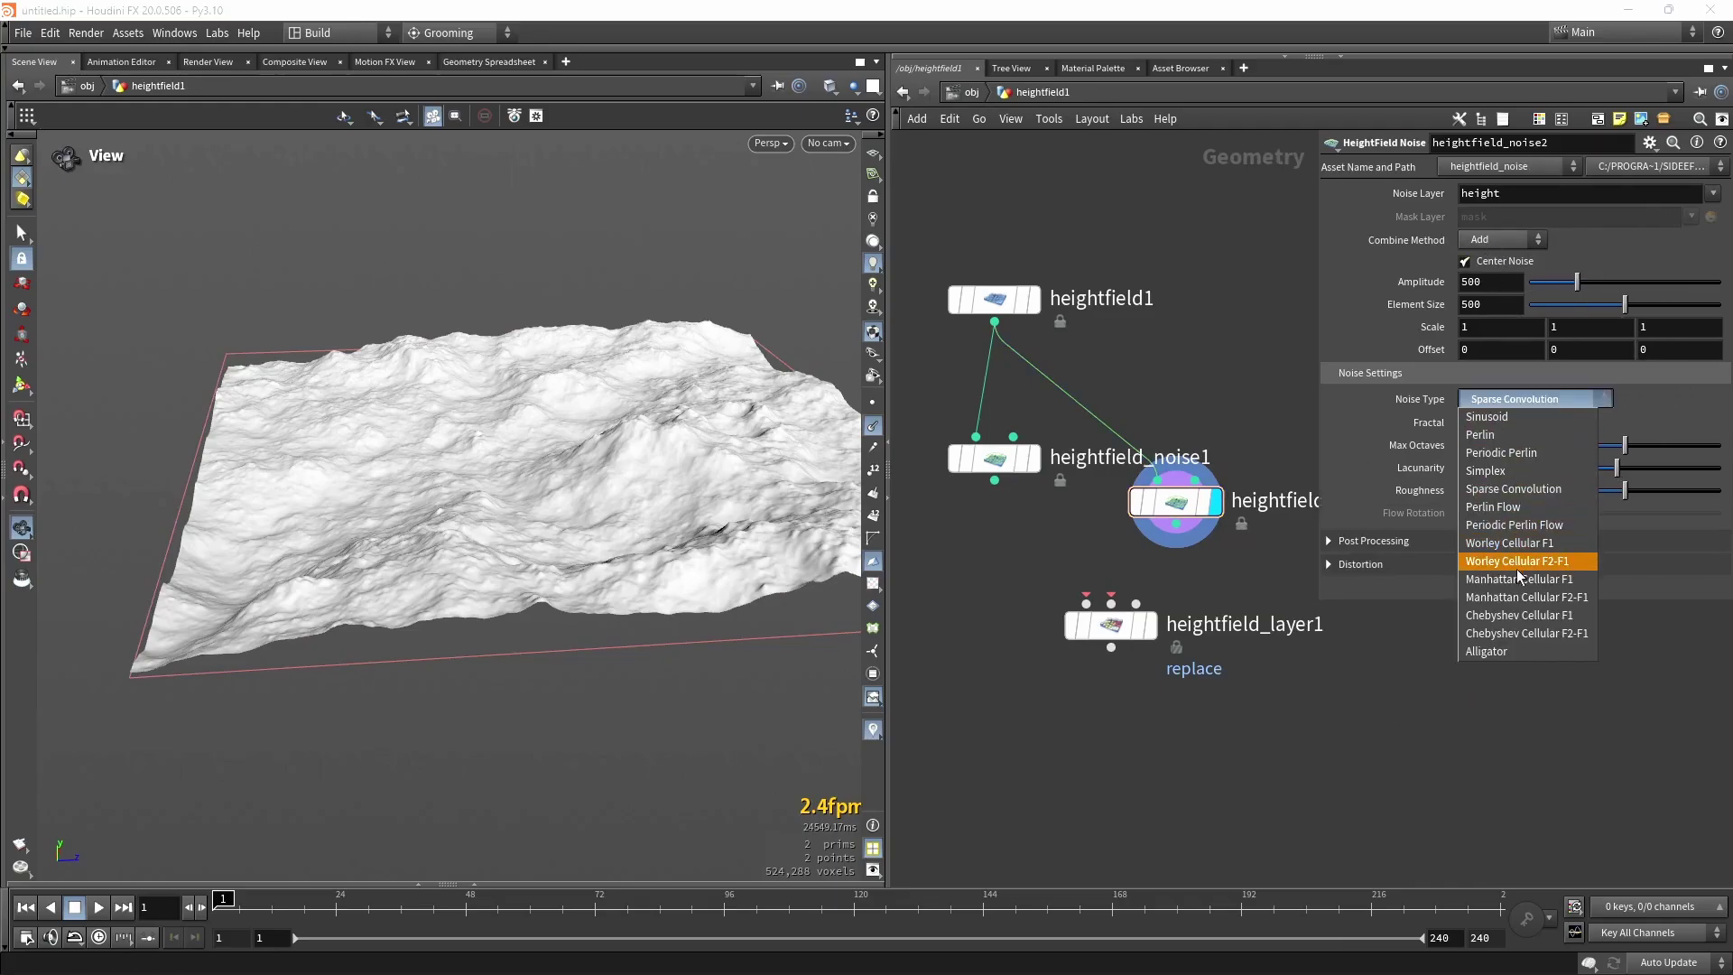
{"action": "left_click", "coordinate": [1517, 569]}
{"action": "left_click", "coordinate": [1512, 422]}
{"action": "left_click", "coordinate": [1501, 434]}
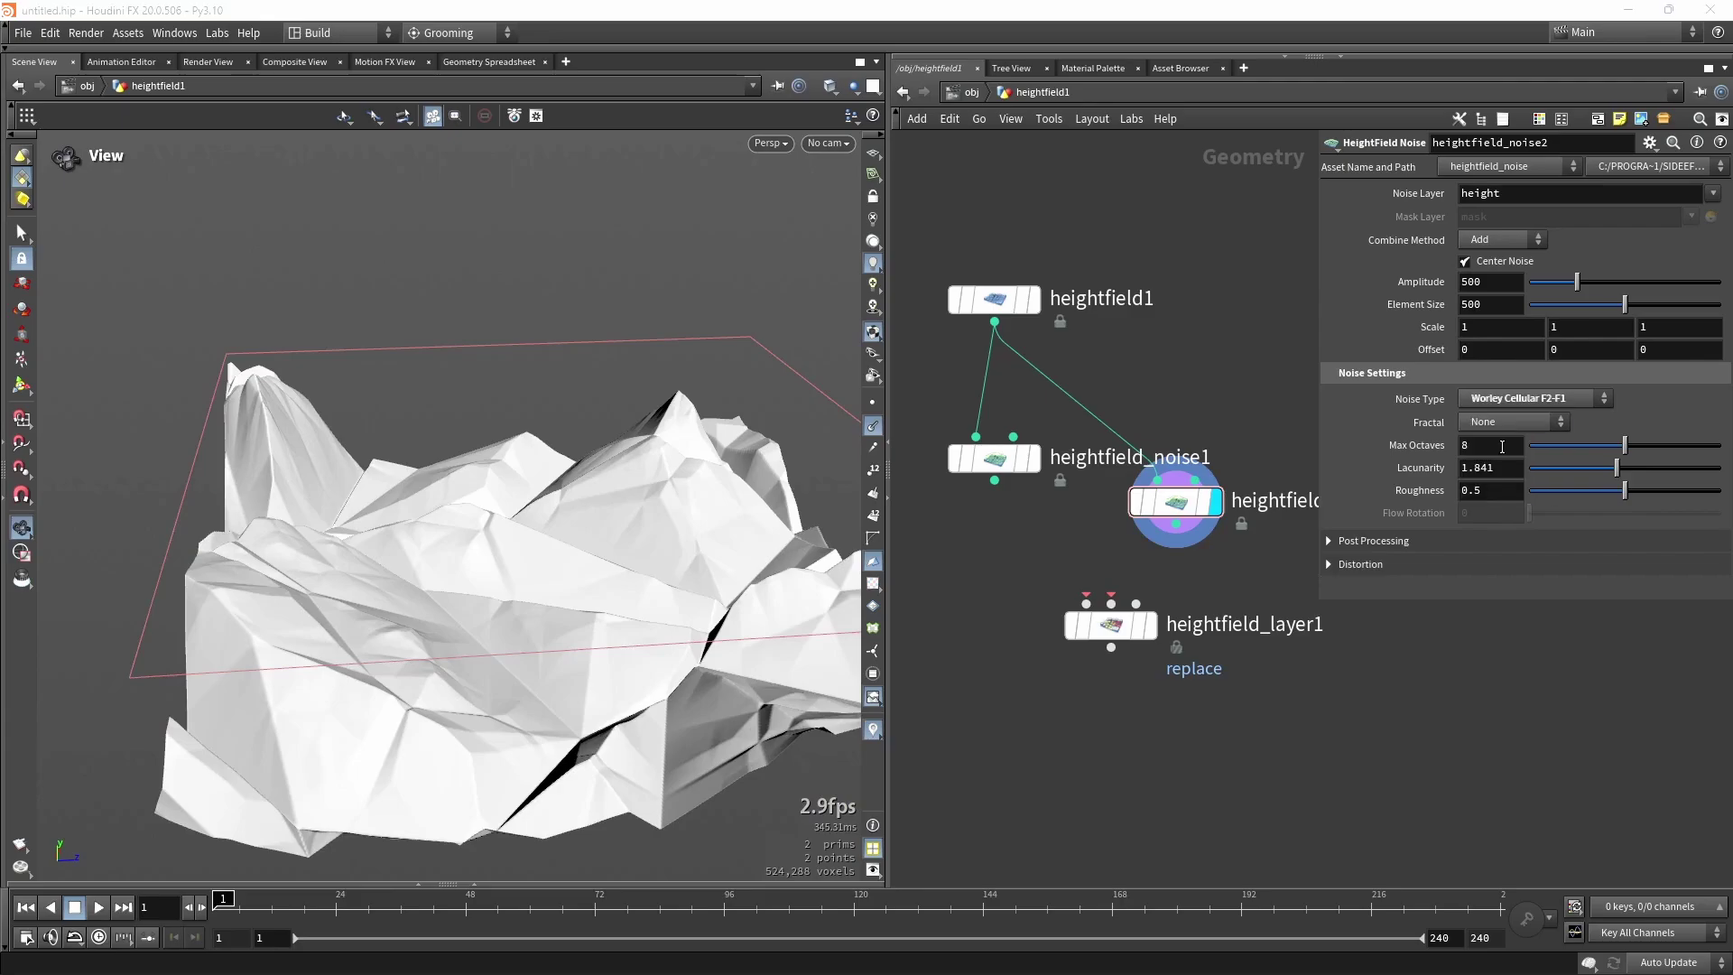
{"action": "left_click_drag", "start_coordinate": [1577, 282], "coordinate": [1532, 276]}
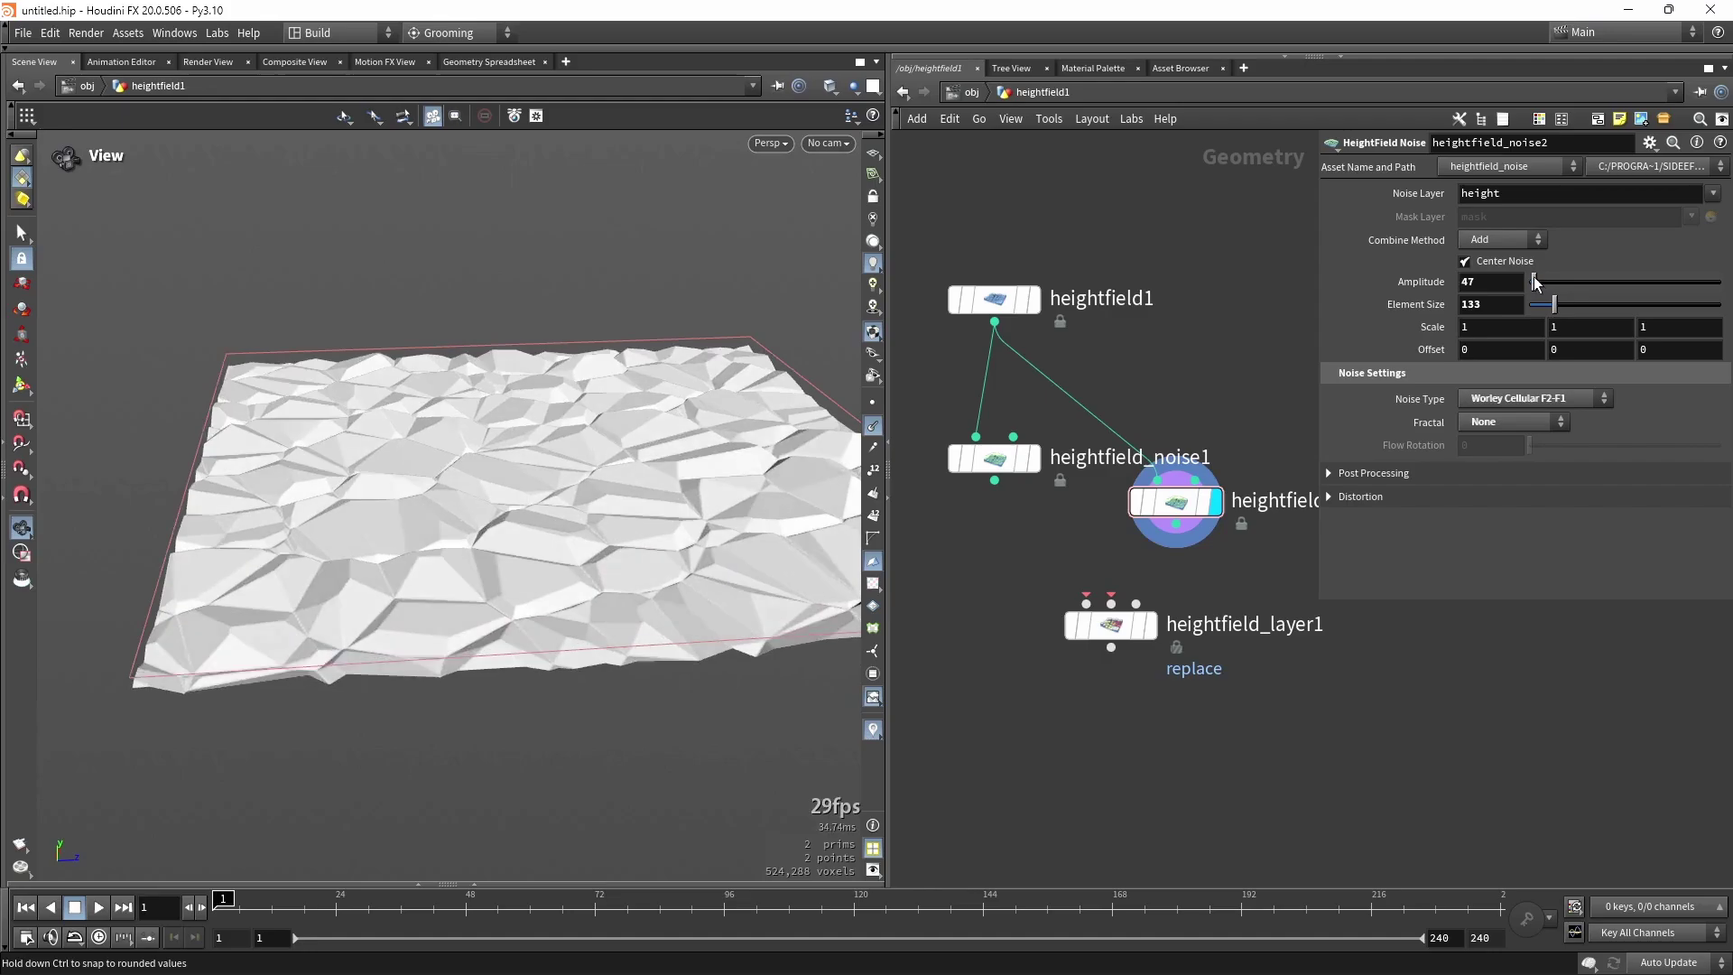
Connect heightfield_noise1 as the layer node's base and the second noise as its layer input, and display the layer node.
{"action": "left_click_drag", "start_coordinate": [1124, 614], "coordinate": [1101, 674]}
{"action": "left_click_drag", "start_coordinate": [1009, 511], "coordinate": [1068, 665]}
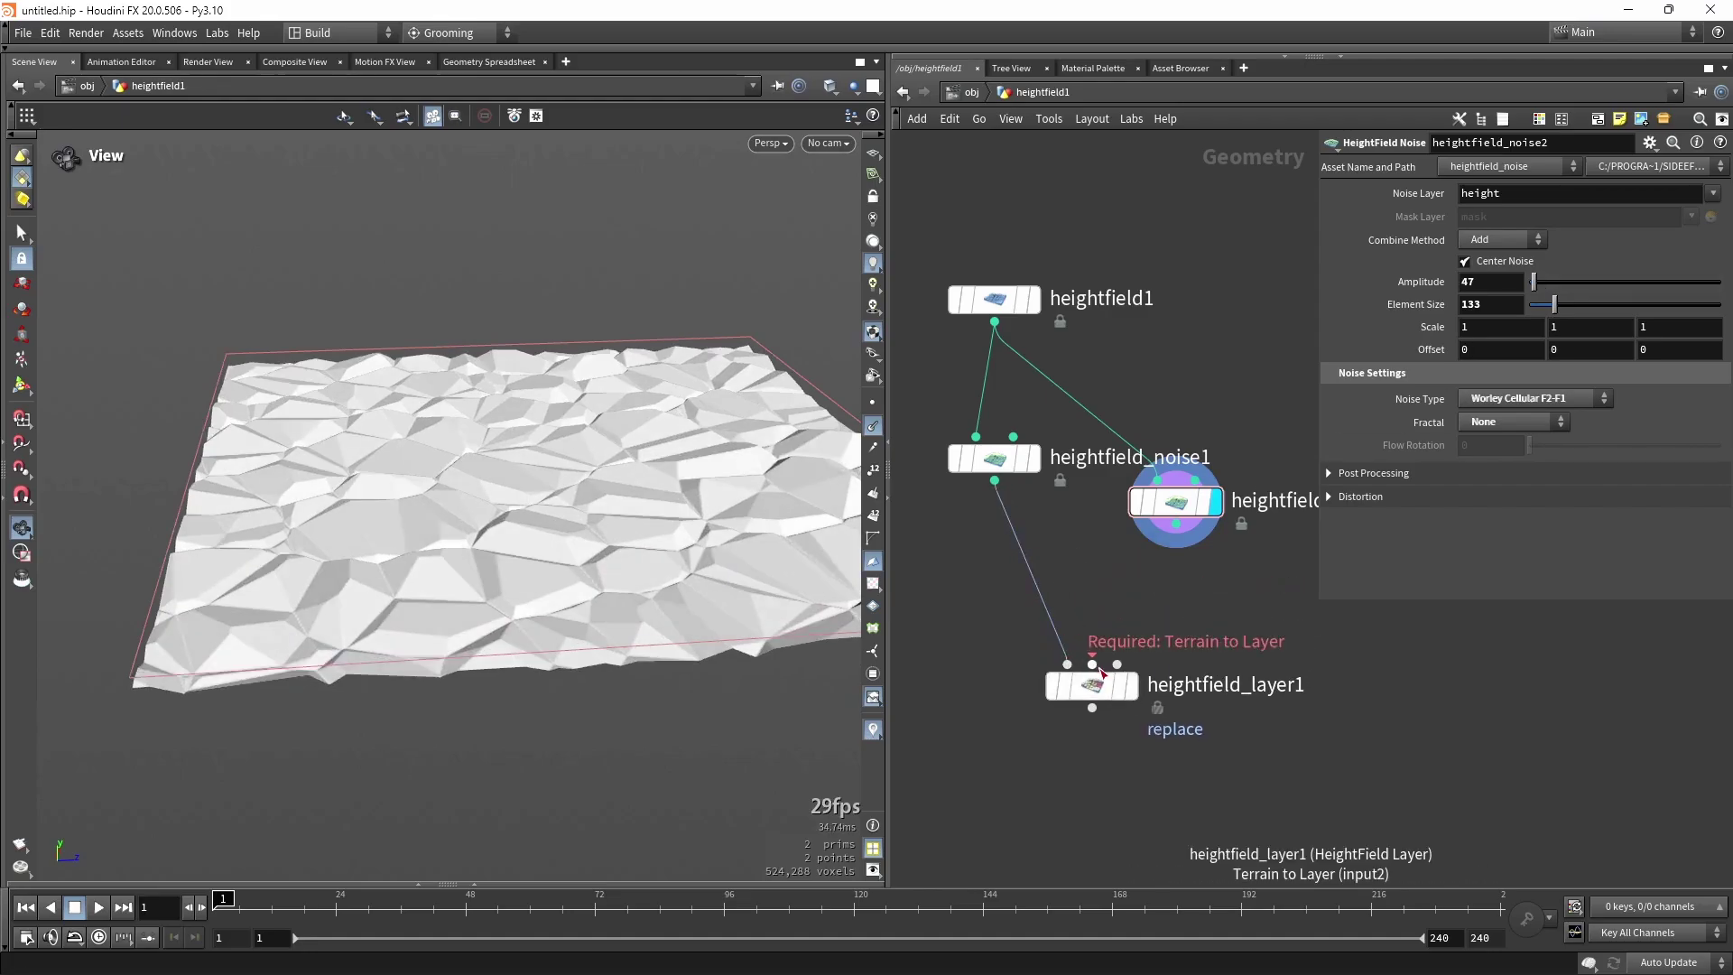
{"action": "left_click_drag", "start_coordinate": [1175, 524], "coordinate": [1092, 665]}
{"action": "left_click", "coordinate": [1108, 695]}
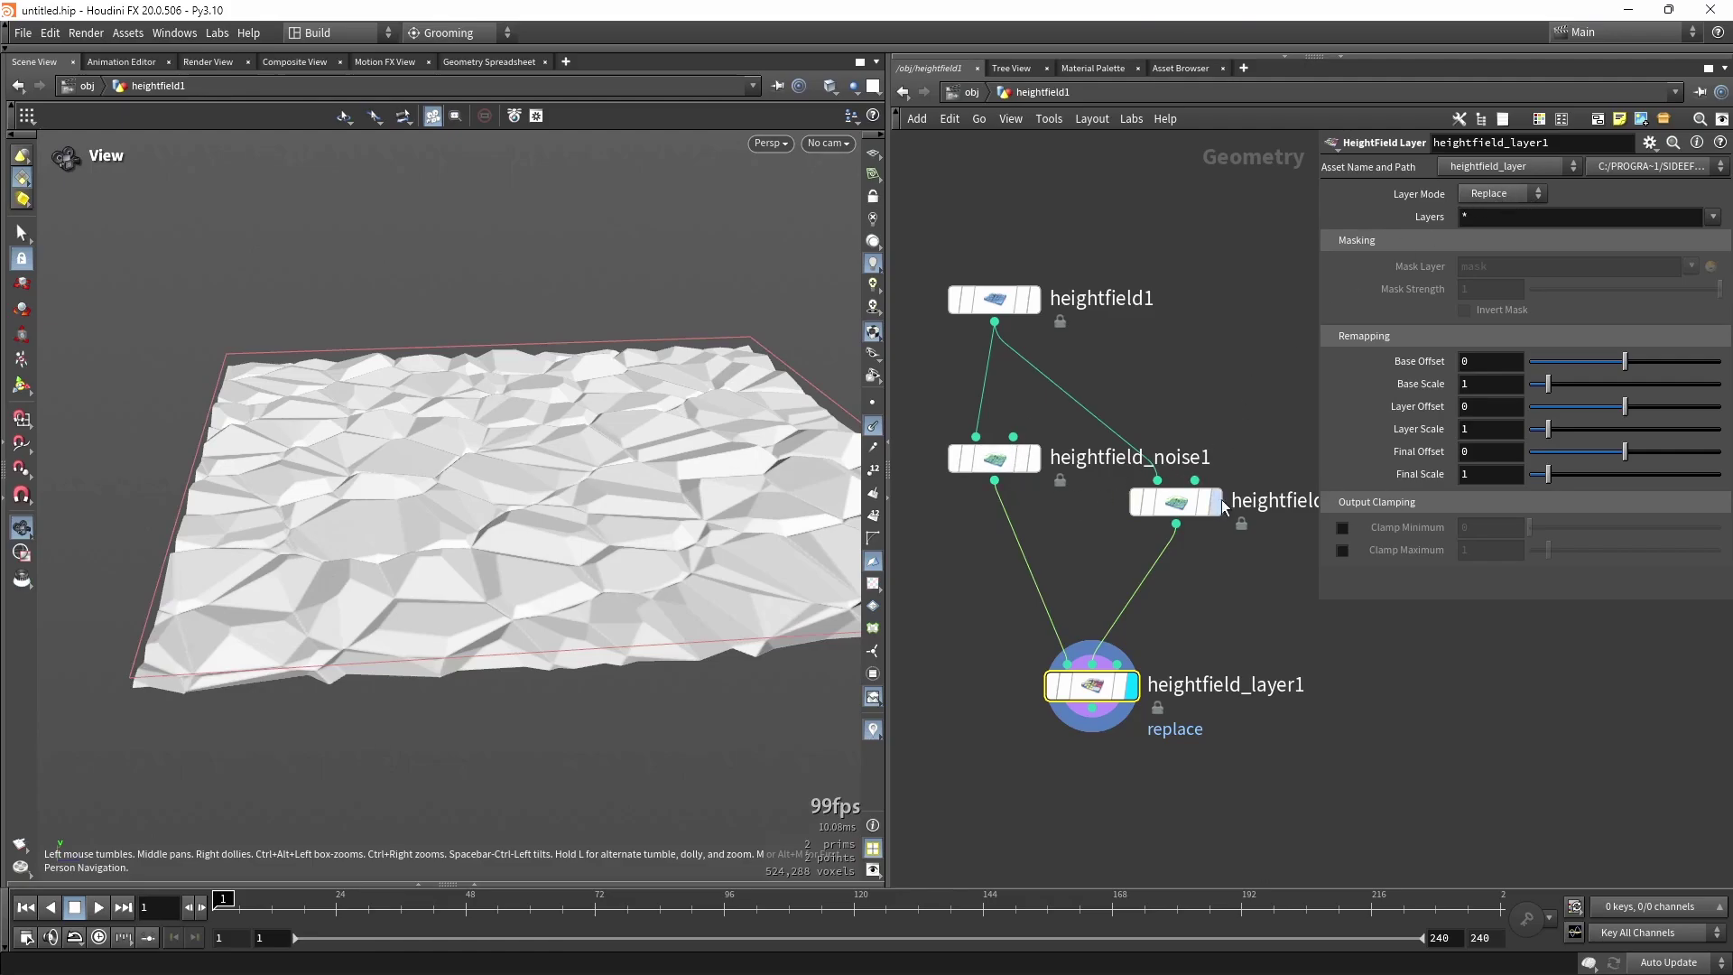
Try the Add layer mode on heightfield_layer1, and switch it to Subtract.
{"action": "left_click", "coordinate": [1488, 193]}
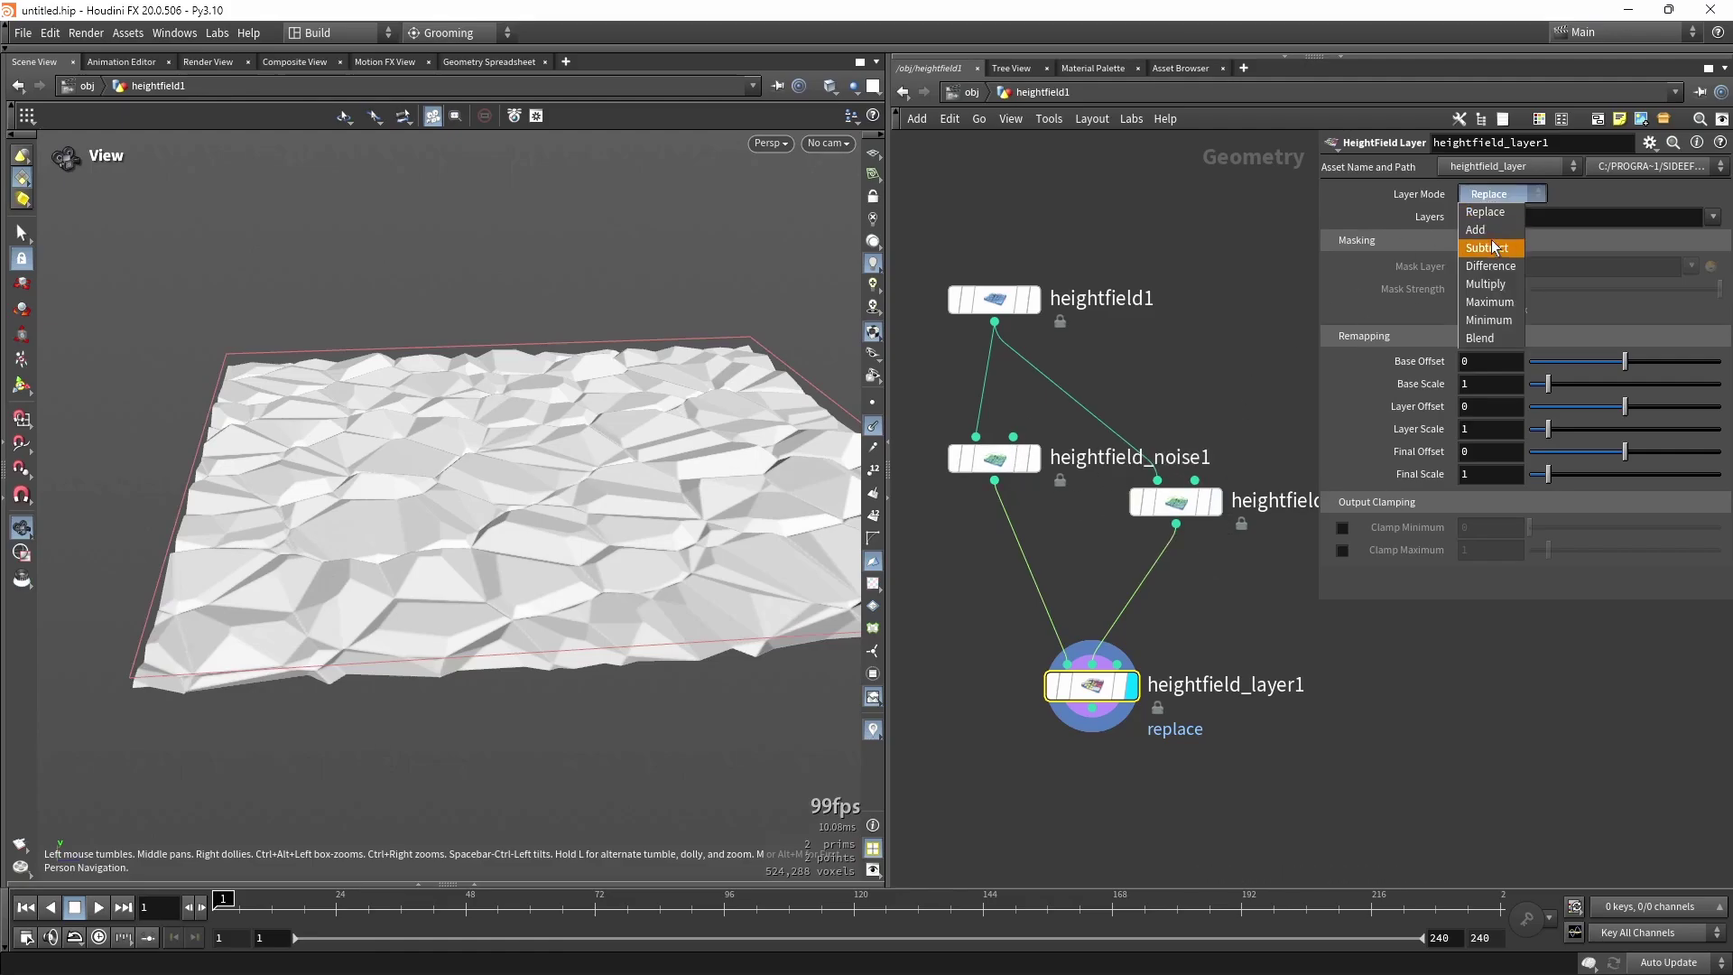
{"action": "left_click", "coordinate": [1491, 231]}
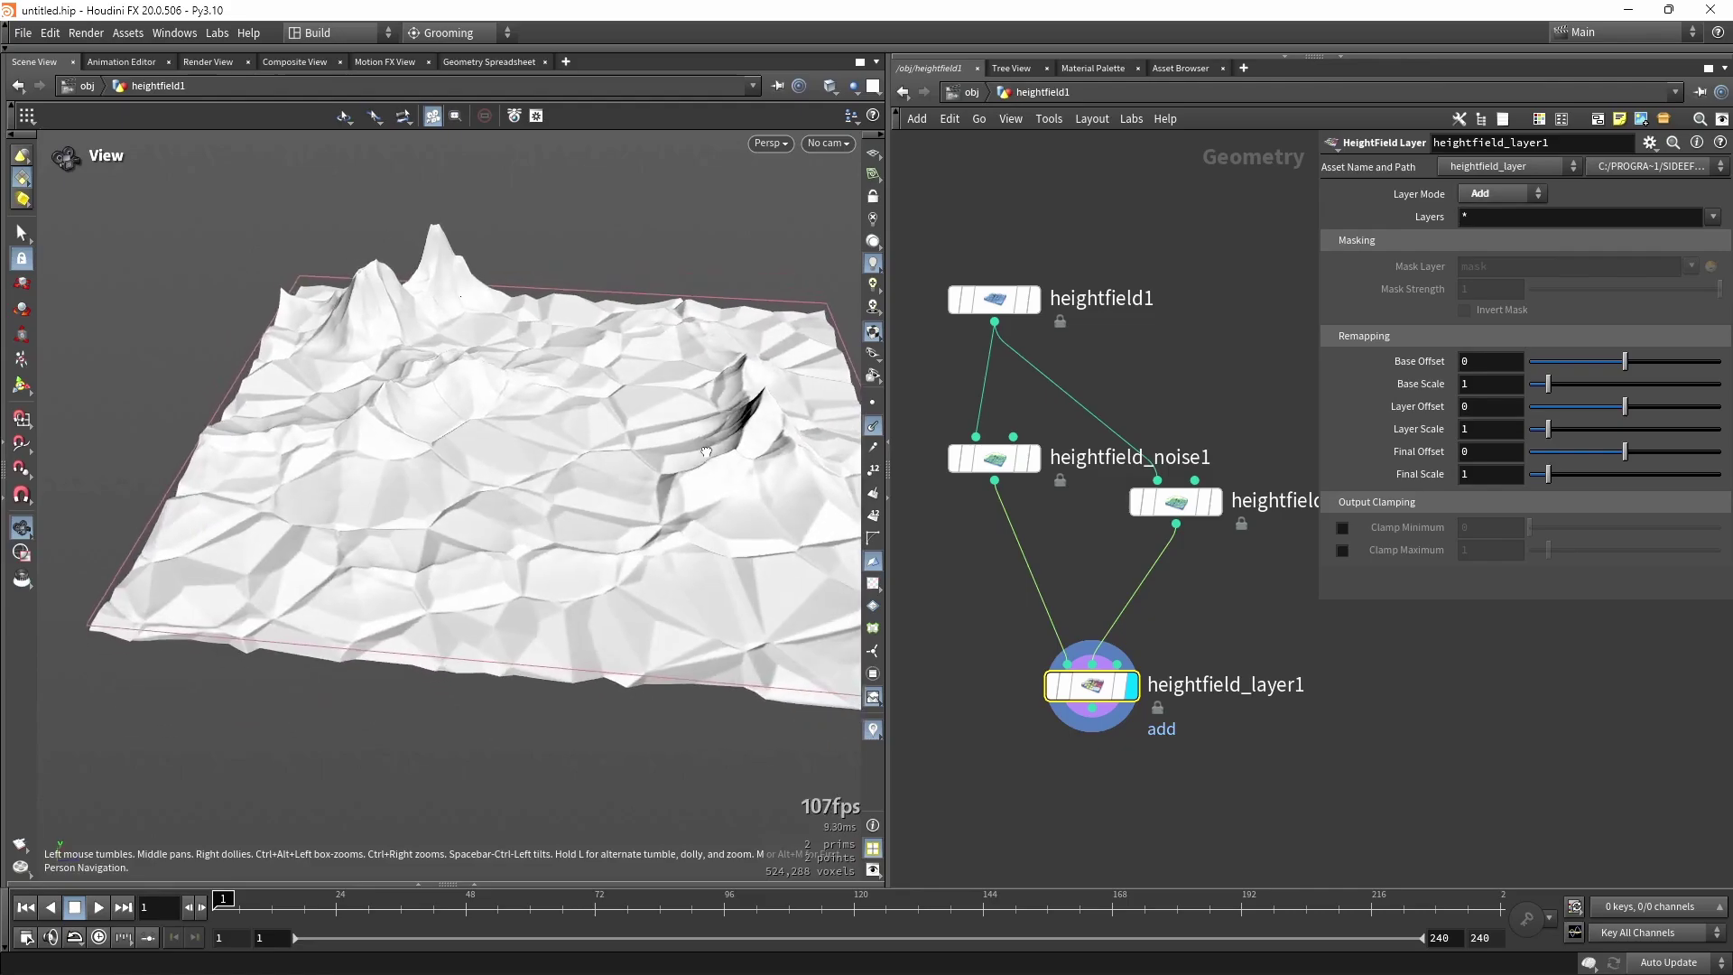
{"action": "left_click", "coordinate": [1489, 193]}
{"action": "left_click", "coordinate": [1489, 248]}
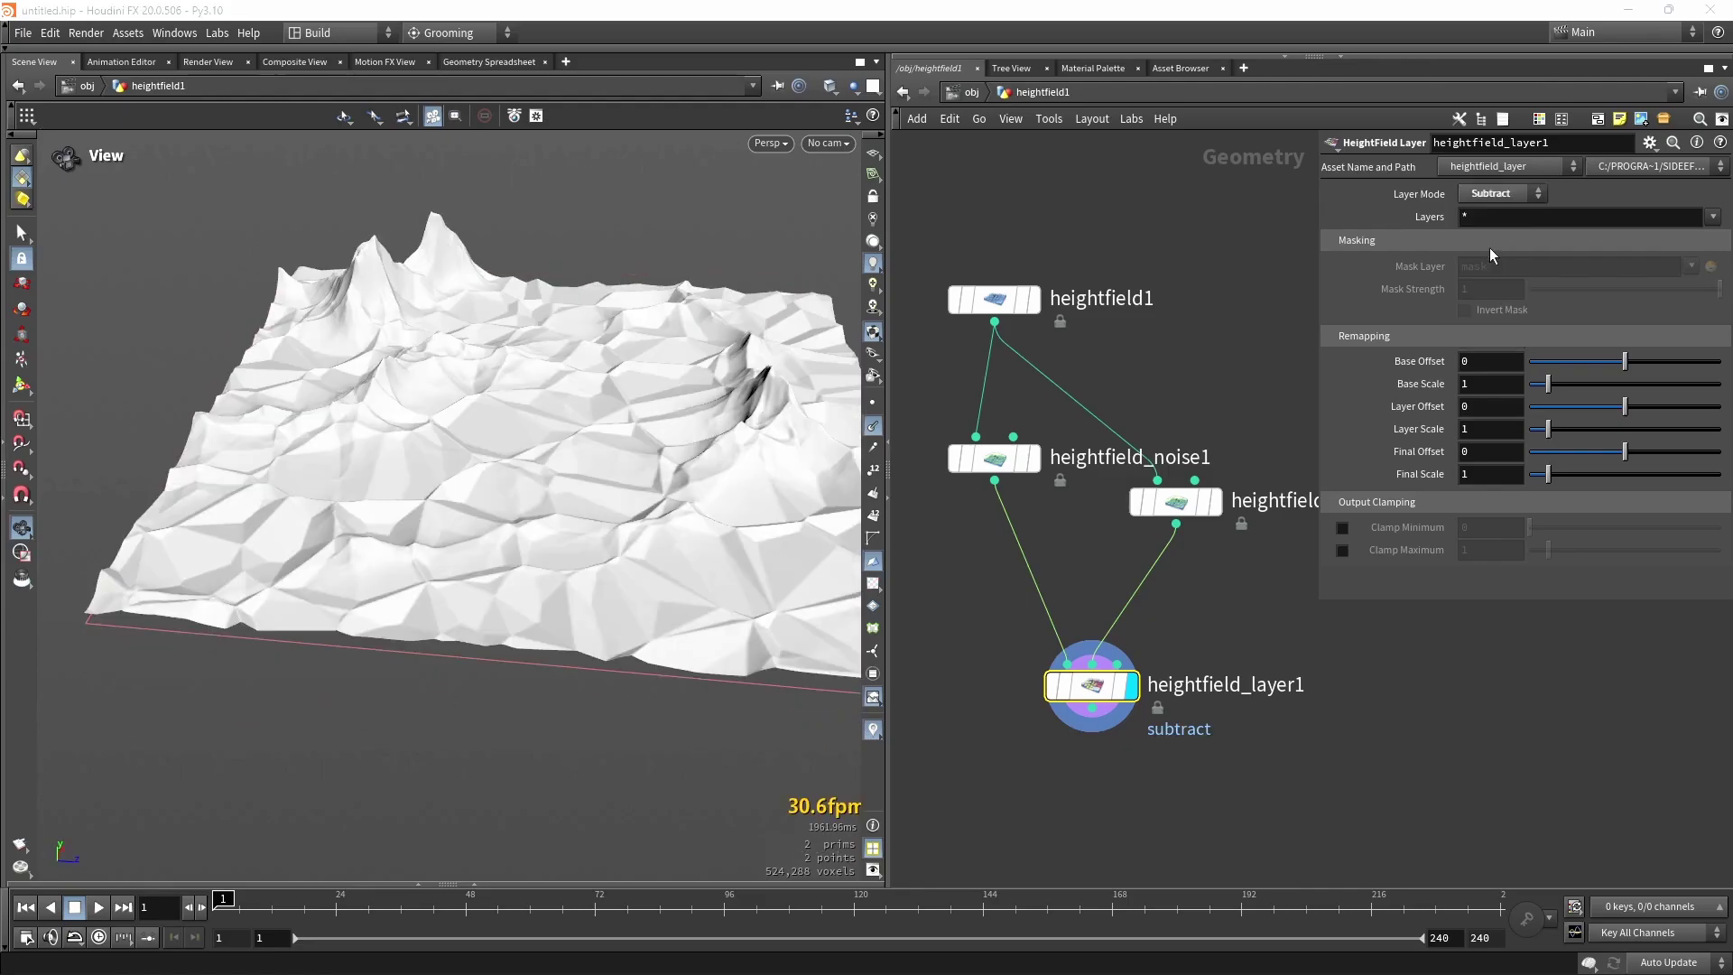
Try the Difference layer mode on heightfield_layer1, and switch it to Maximum.
{"action": "left_click", "coordinate": [1507, 191]}
{"action": "left_click", "coordinate": [1508, 265]}
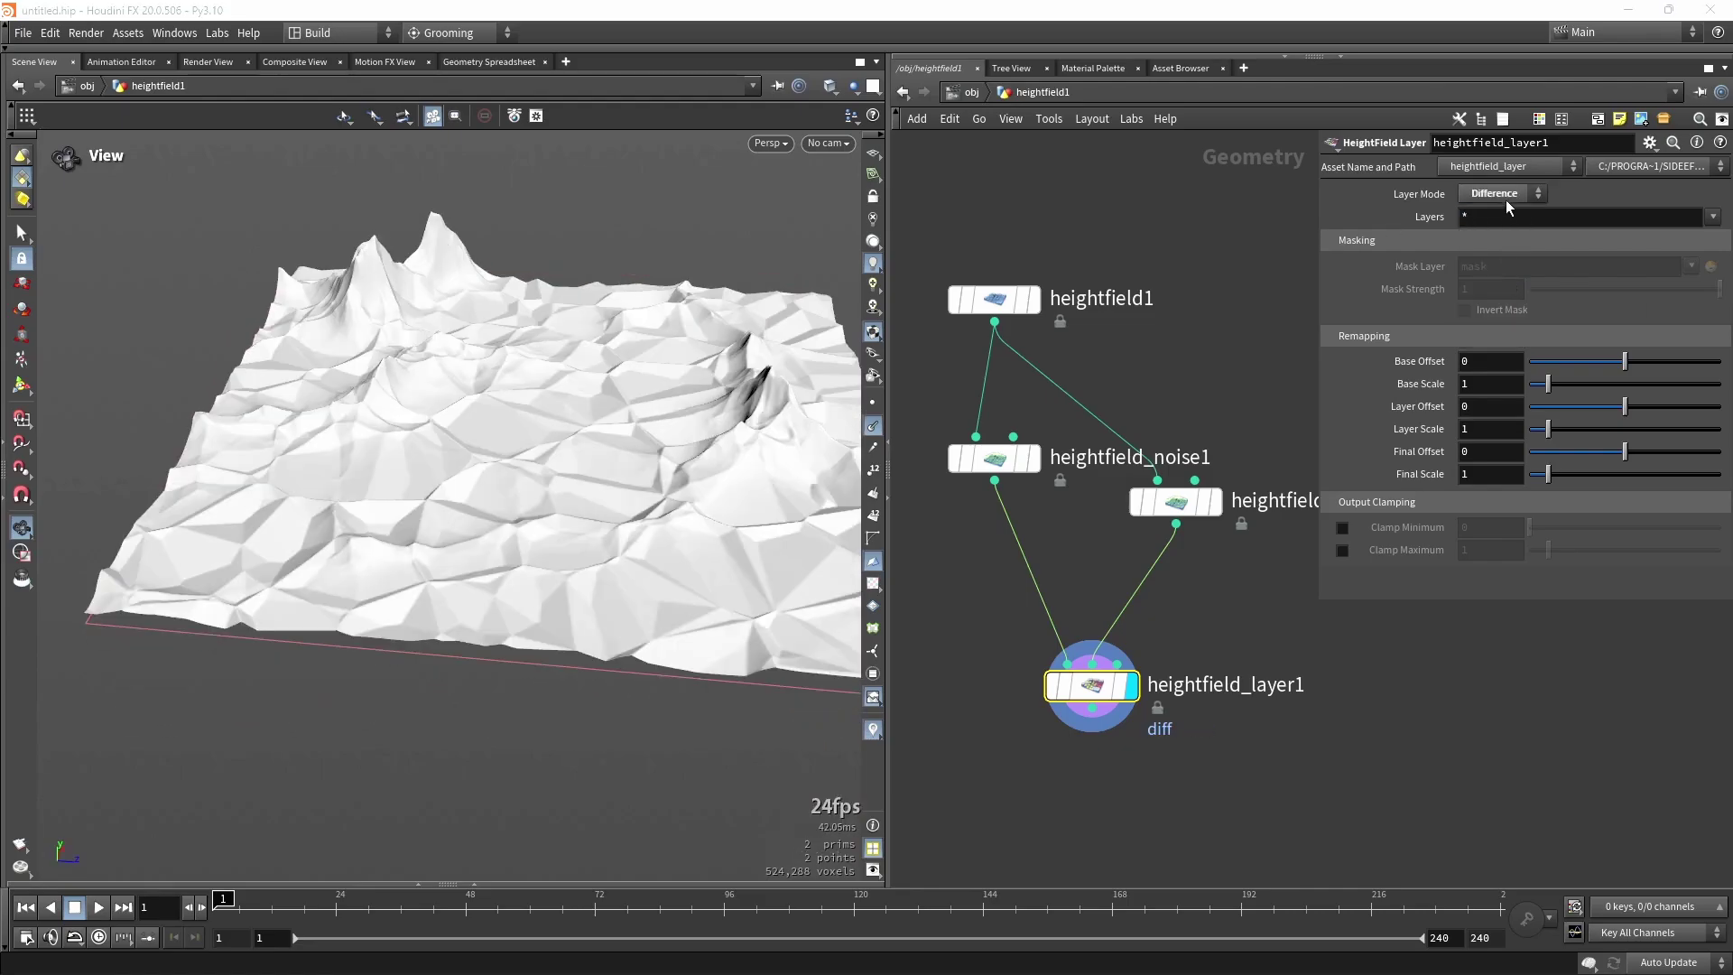
{"action": "left_click", "coordinate": [1505, 197]}
{"action": "left_click", "coordinate": [1497, 301]}
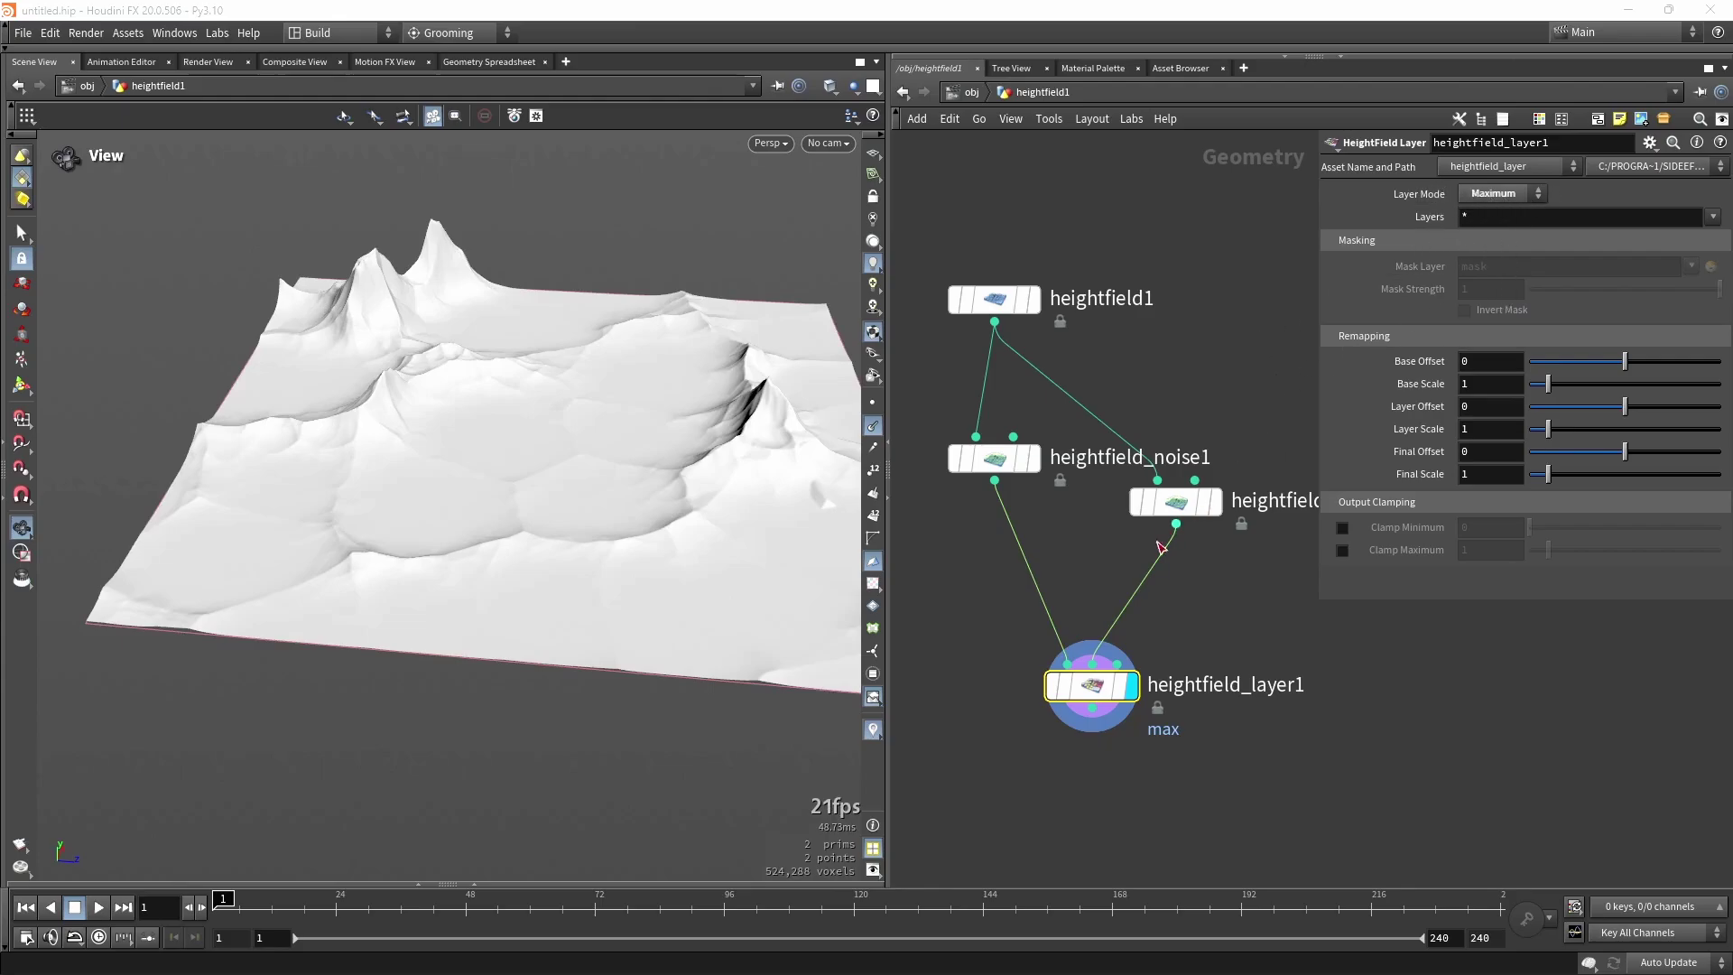
Turn off Center Noise on heightfield_noise2, and display the layer node's output again.
{"action": "left_click", "coordinate": [1214, 501]}
{"action": "left_click_drag", "start_coordinate": [668, 578], "coordinate": [679, 430]}
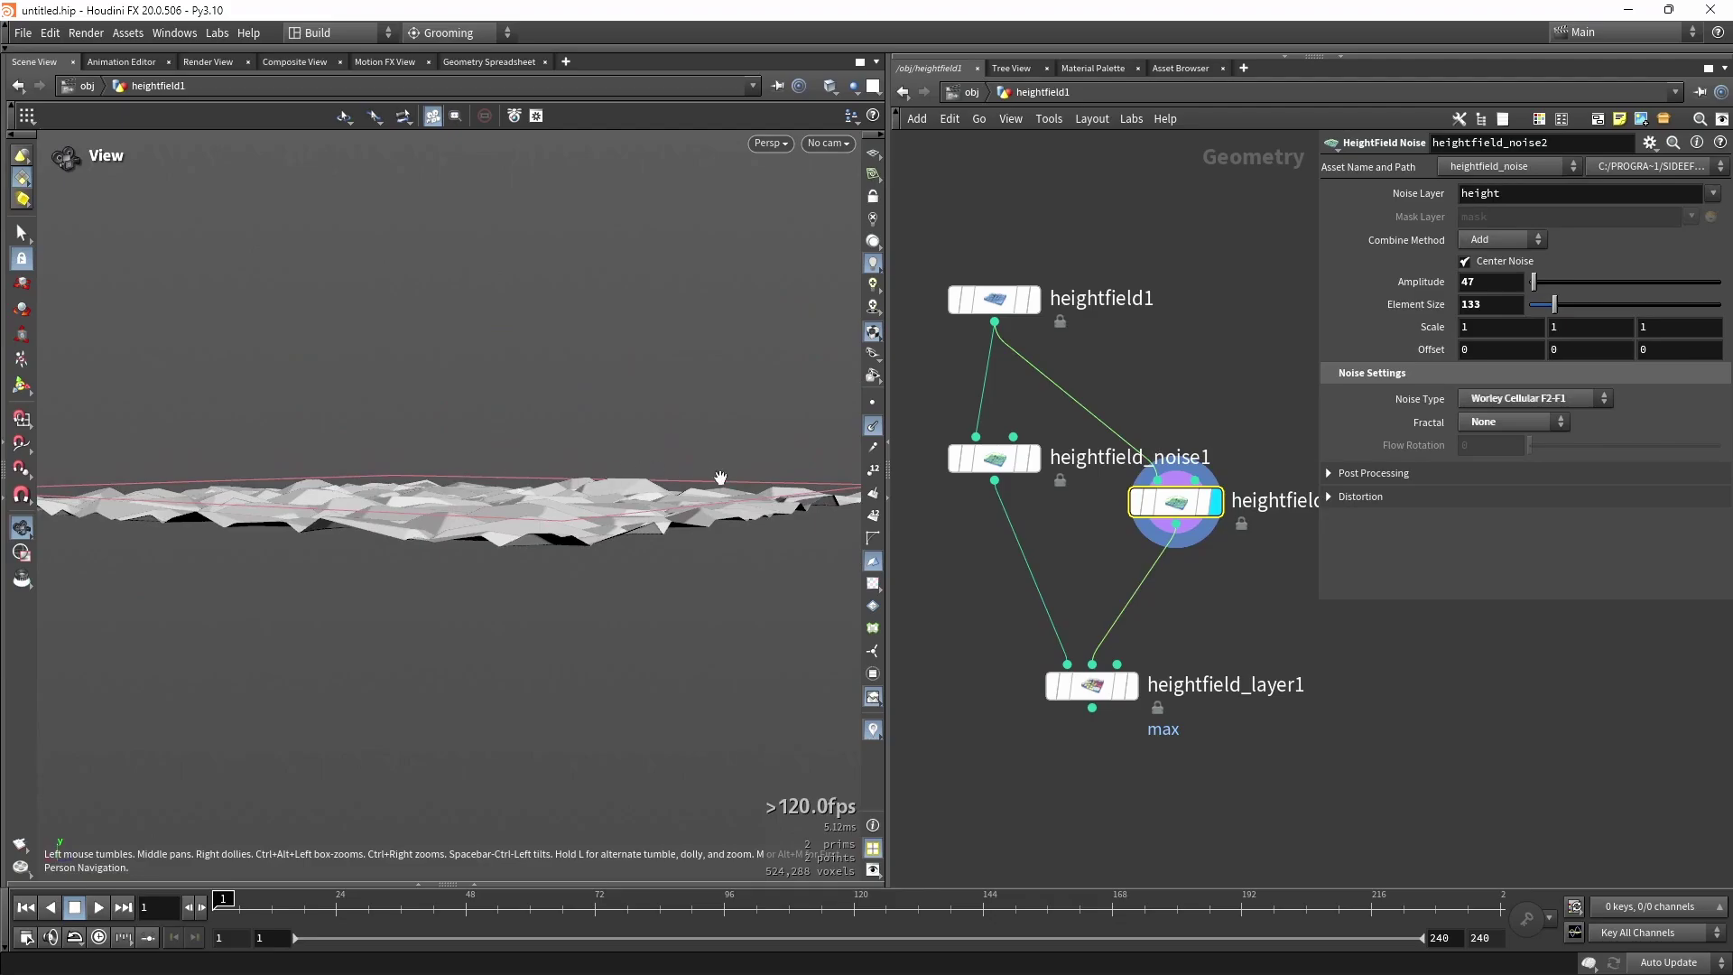
{"action": "left_click", "coordinate": [1495, 261]}
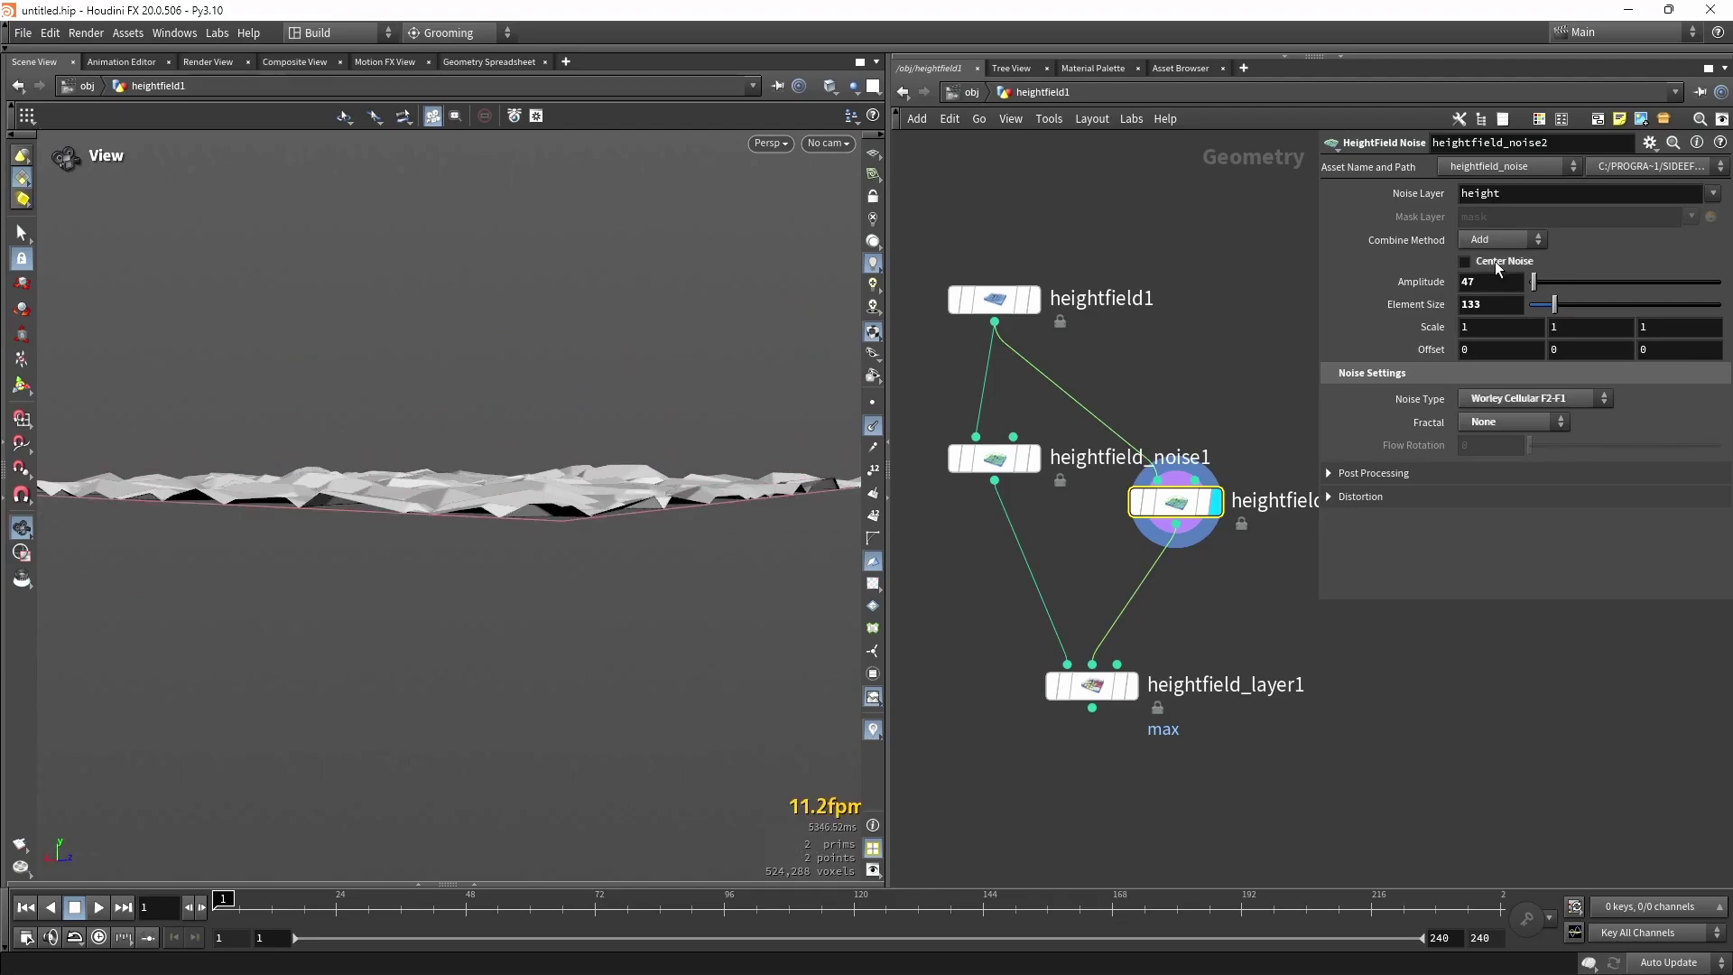
{"action": "left_click", "coordinate": [1134, 686]}
{"action": "left_click", "coordinate": [1098, 686]}
{"action": "left_click_drag", "start_coordinate": [433, 451], "coordinate": [426, 534]}
{"action": "right_click_drag", "start_coordinate": [426, 535], "coordinate": [704, 460]}
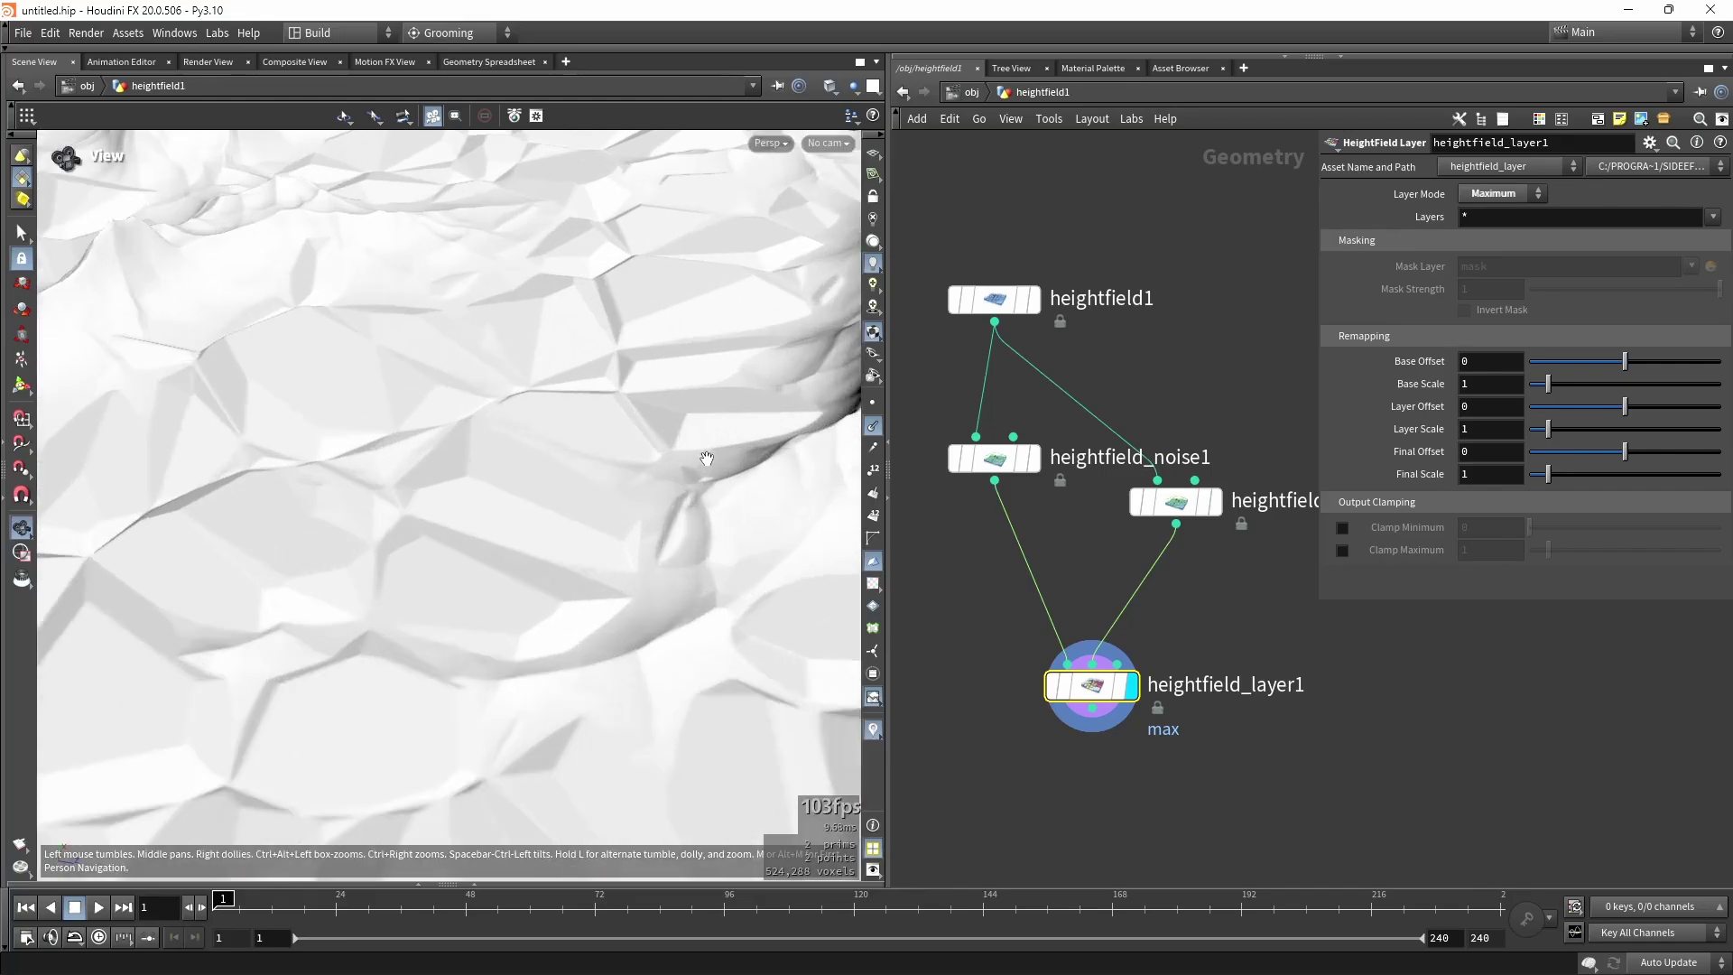
{"action": "left_click_drag", "start_coordinate": [704, 460], "coordinate": [663, 405]}
Set heightfield_noise2's amplitude to 20 and its element size to 213, keeping the layered result displayed.
{"action": "left_click", "coordinate": [1190, 511]}
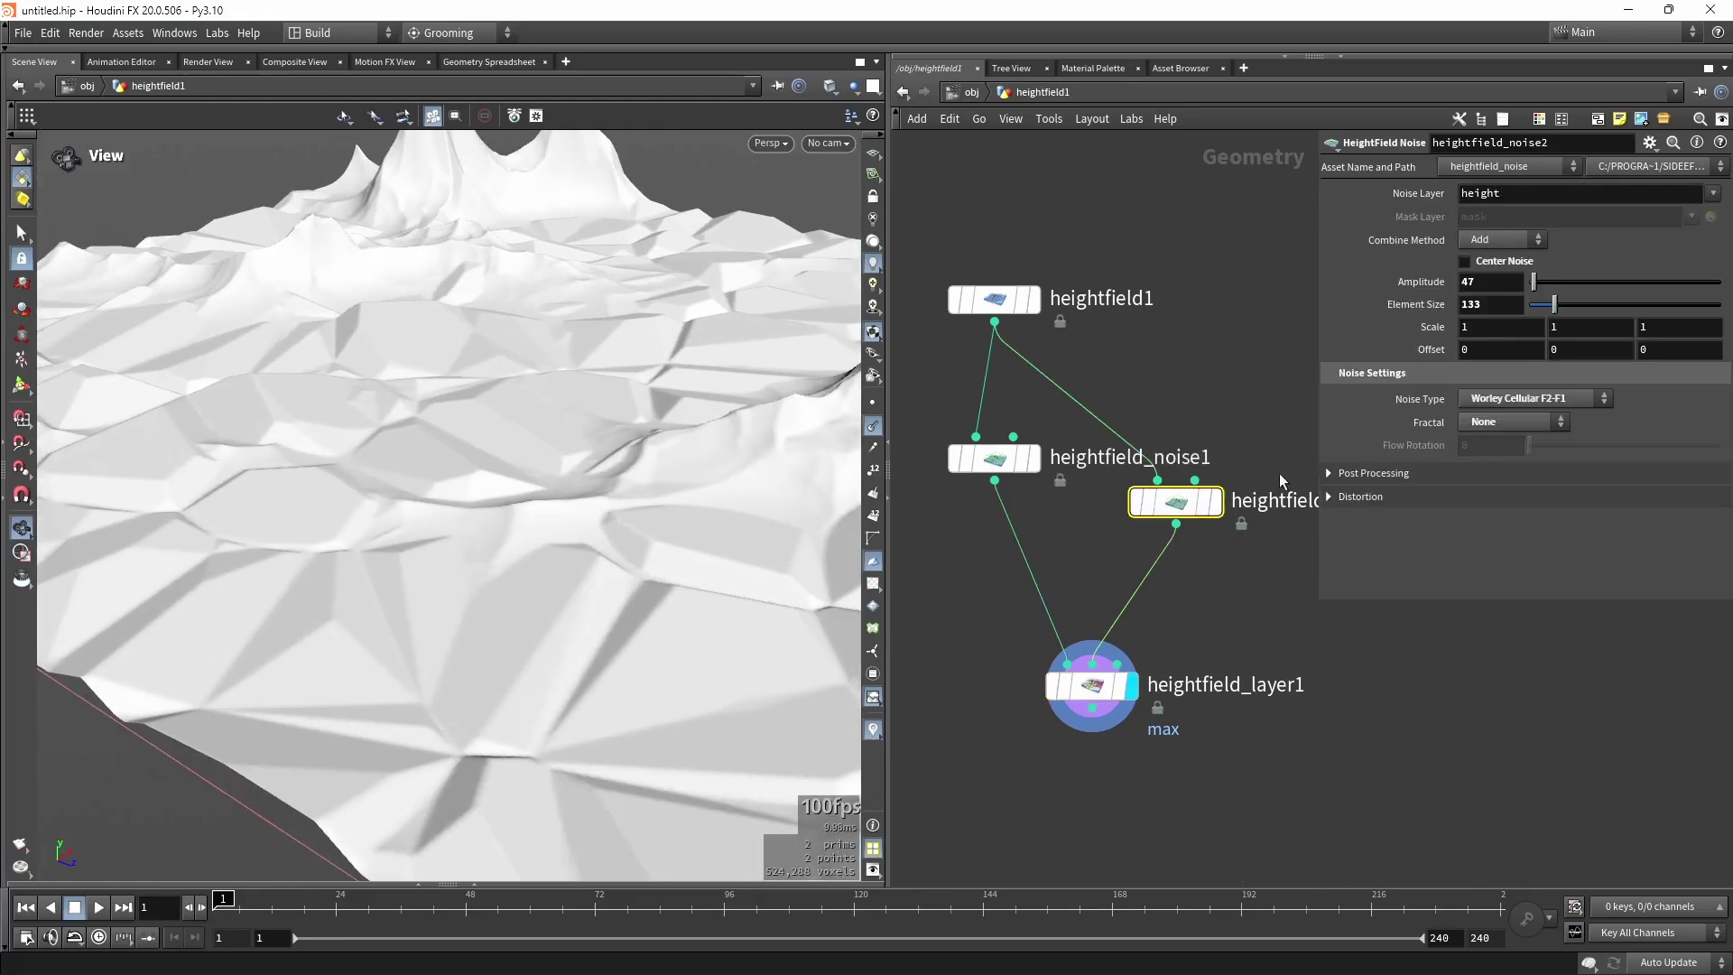
{"action": "left_click_drag", "start_coordinate": [1560, 305], "coordinate": [1596, 307]}
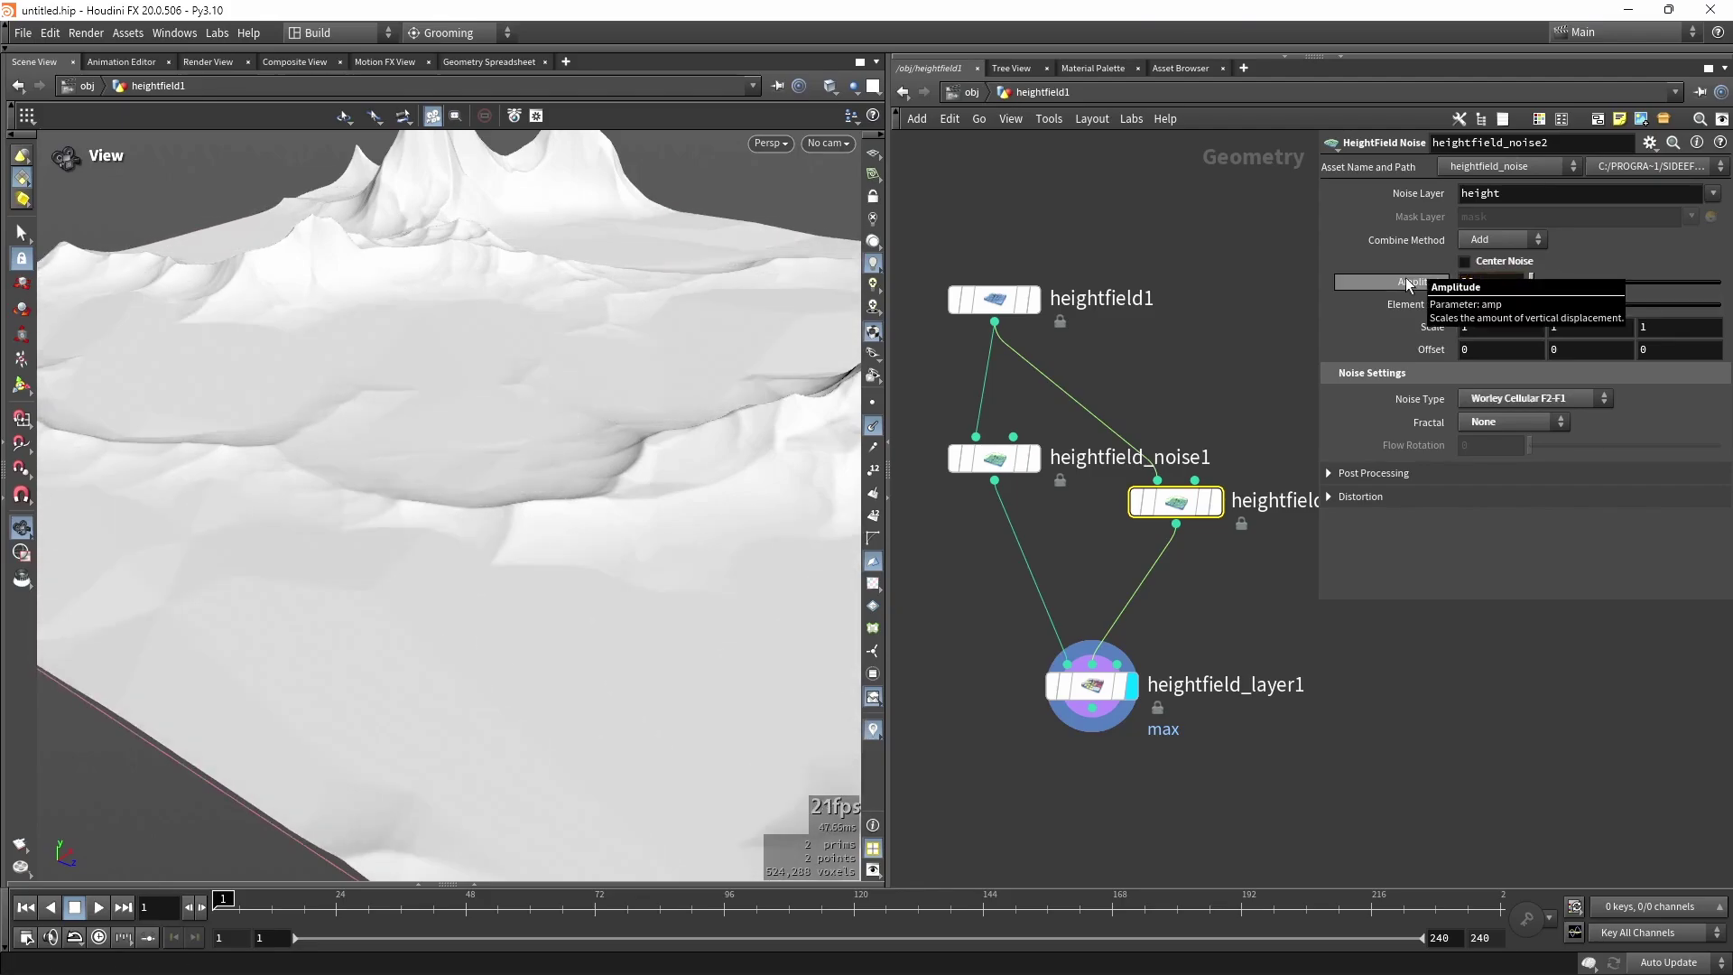
{"action": "left_click_drag", "start_coordinate": [1589, 306], "coordinate": [1570, 307]}
{"action": "right_click_drag", "start_coordinate": [698, 370], "coordinate": [518, 349]}
{"action": "left_click_drag", "start_coordinate": [518, 348], "coordinate": [638, 317]}
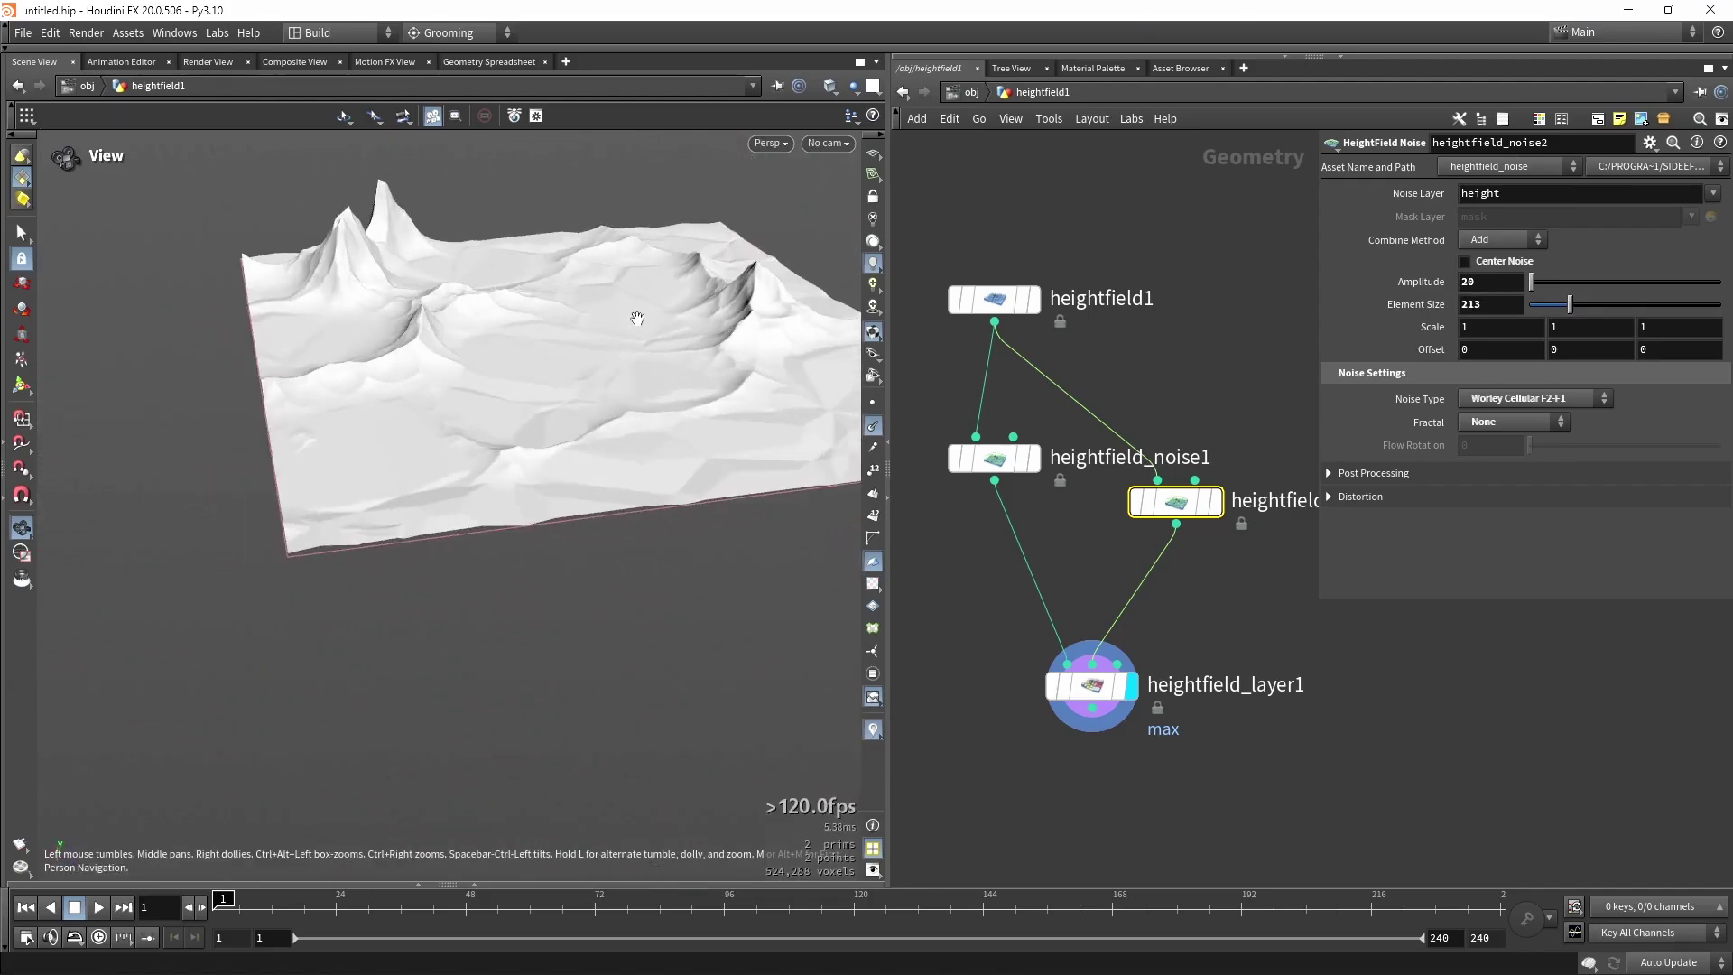
{"action": "right_click_drag", "start_coordinate": [638, 318], "coordinate": [653, 321]}
{"action": "left_click_drag", "start_coordinate": [653, 321], "coordinate": [336, 363]}
{"action": "left_click_drag", "start_coordinate": [598, 363], "coordinate": [647, 431]}
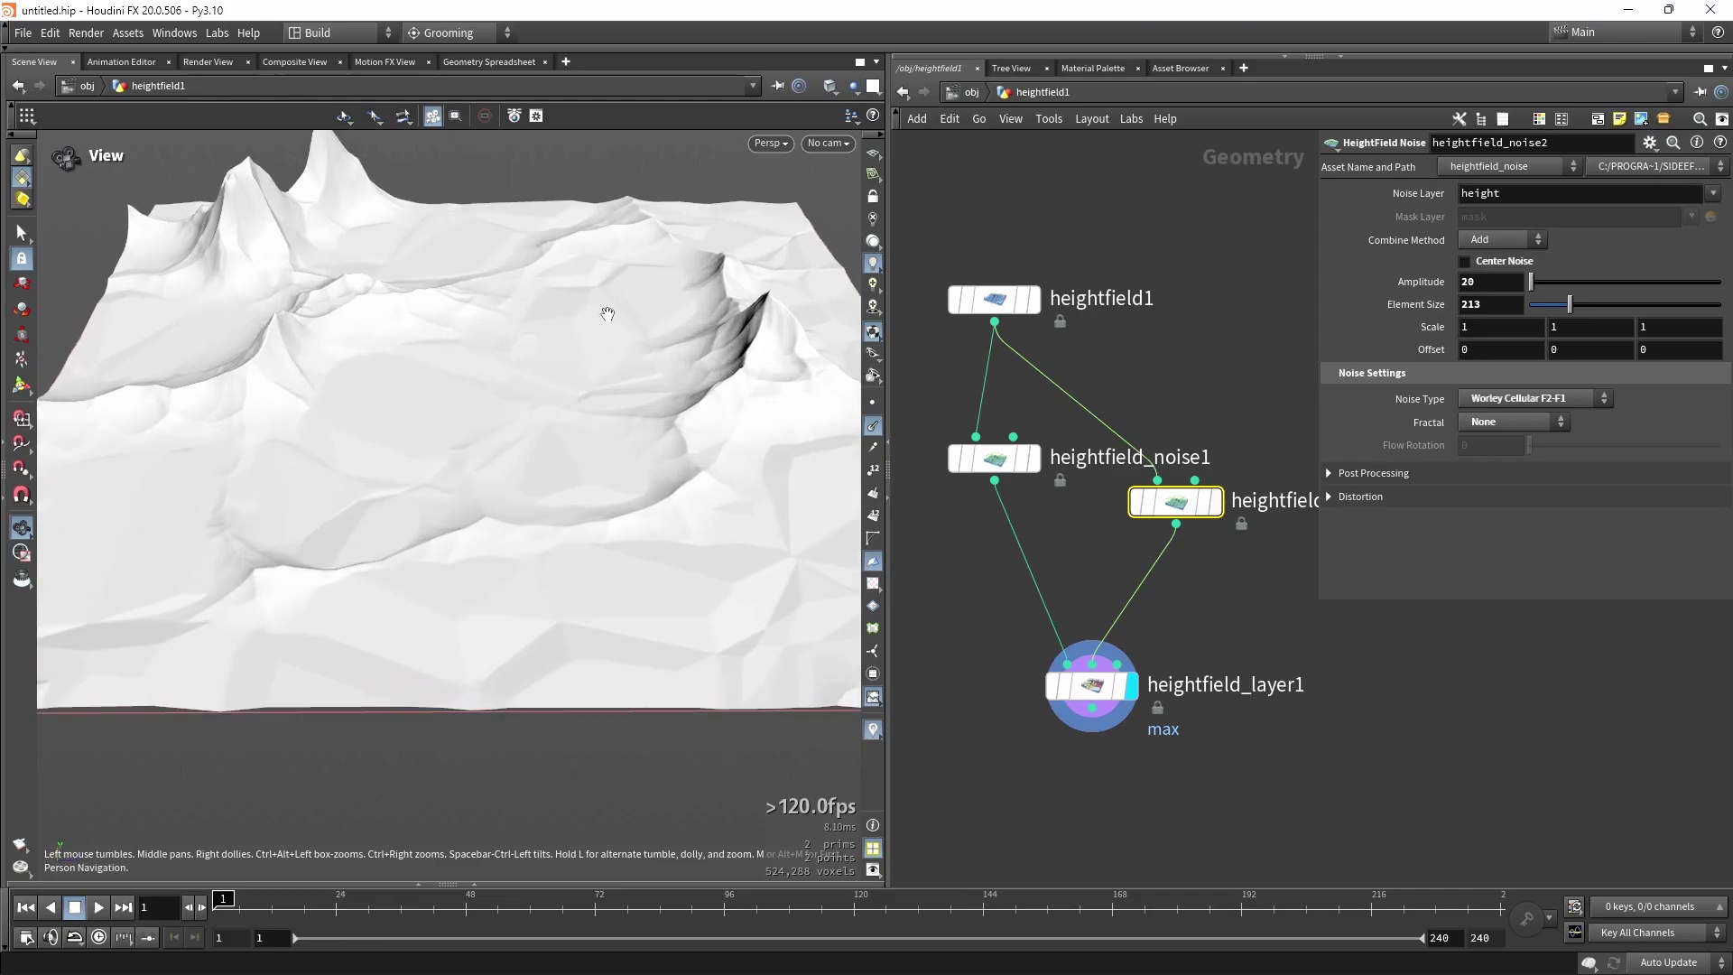
Add a third HeightField Noise node fed by heightfield_layer1 and display its output.
{"action": "left_click_drag", "start_coordinate": [1320, 601], "coordinate": [1398, 541]}
{"action": "middle_click_drag", "start_coordinate": [1247, 635], "coordinate": [1210, 484]}
{"action": "scroll", "coordinate": [1210, 482], "scroll_direction": "down", "scroll_amount": 3}
{"action": "left_click", "coordinate": [1159, 642]}
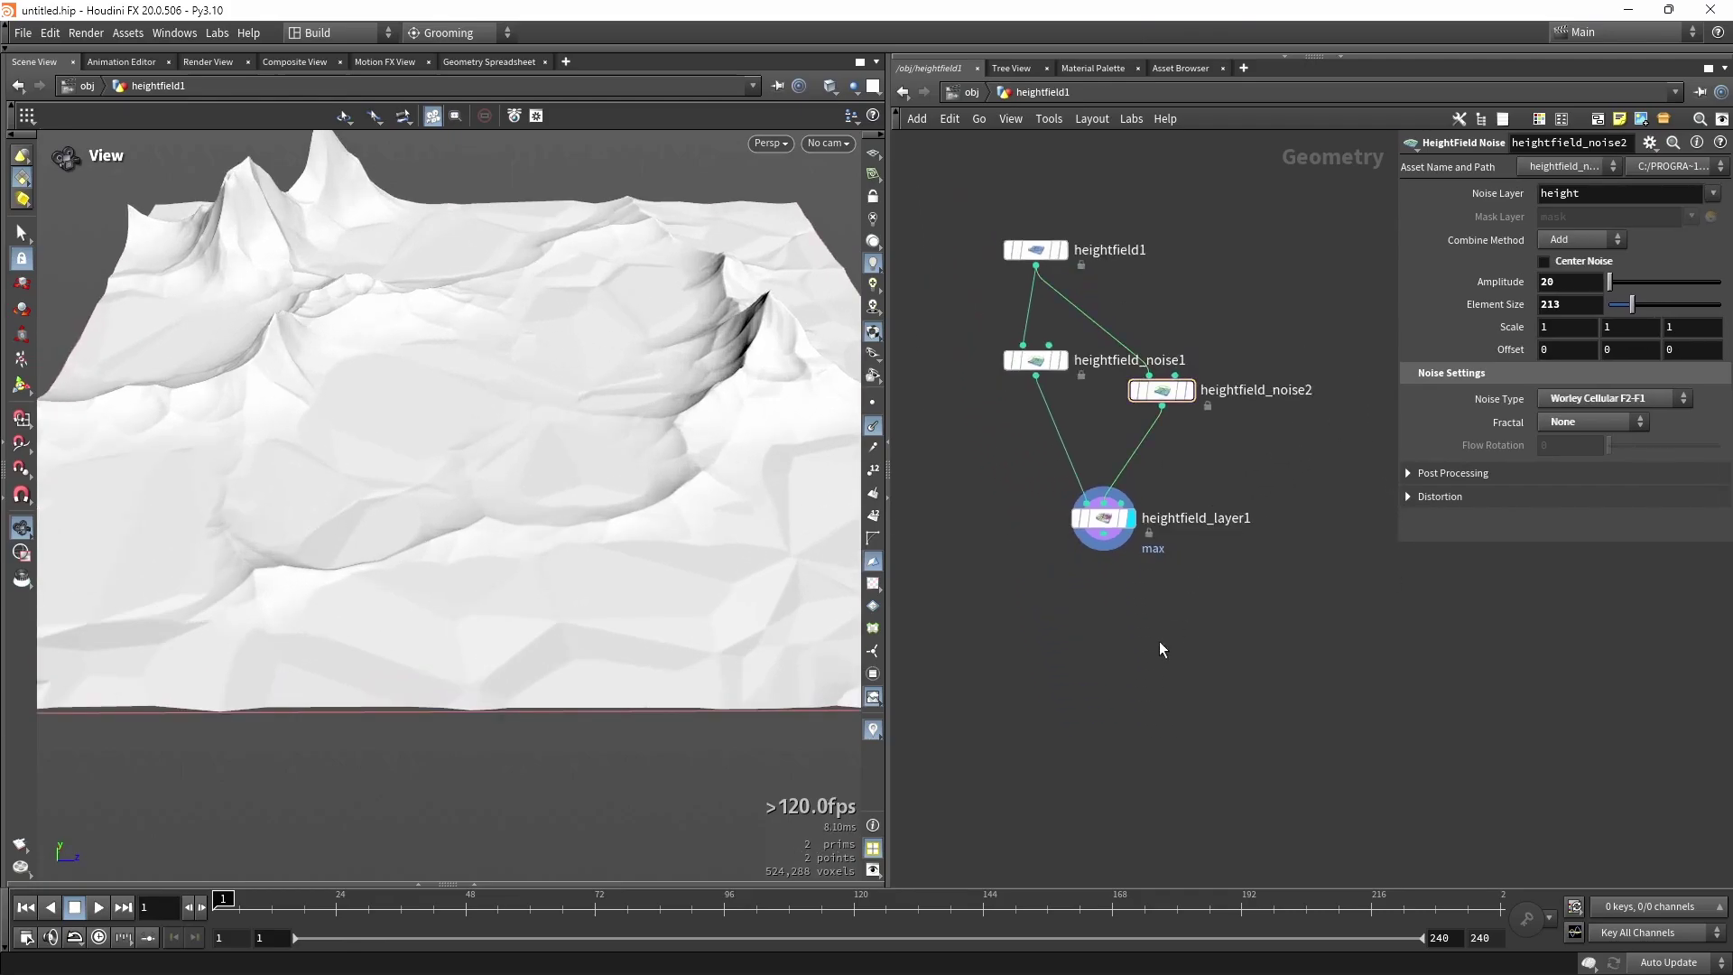
{"action": "key", "text": "Tab"}
{"action": "type", "text": "noise"}
{"action": "mouse_move", "coordinate": [1201, 659]}
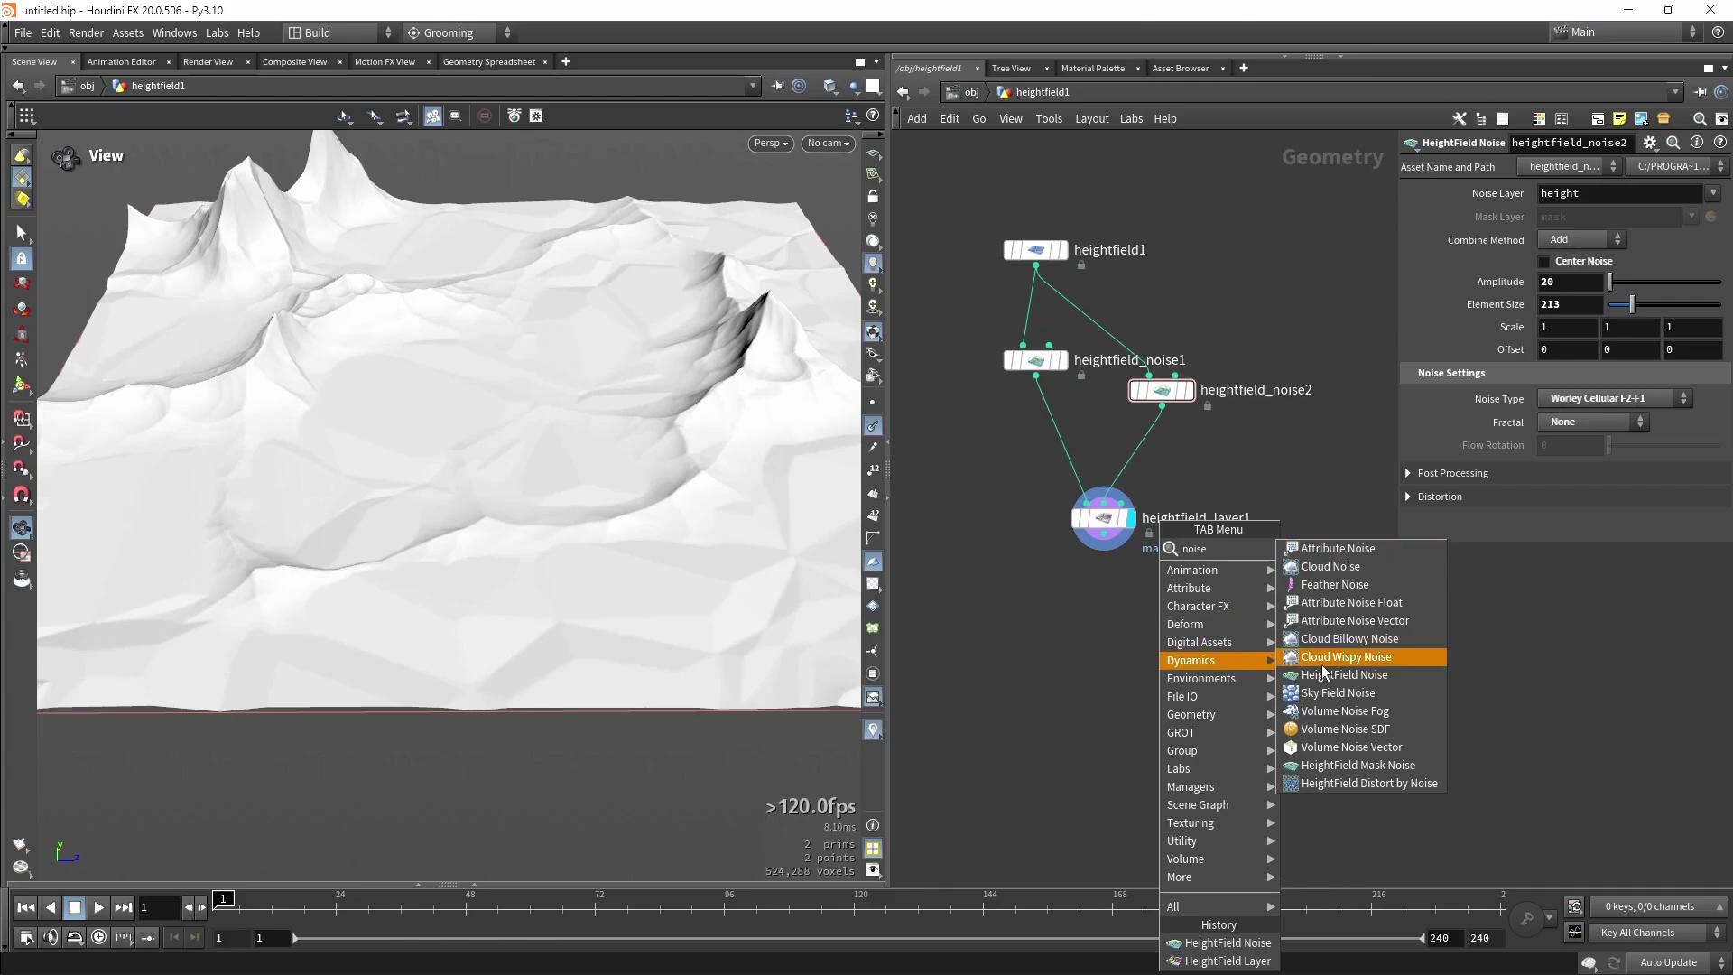
{"action": "left_click", "coordinate": [1327, 674]}
{"action": "left_click", "coordinate": [1128, 641]}
{"action": "scroll", "coordinate": [1130, 643], "scroll_direction": "up", "scroll_amount": 3}
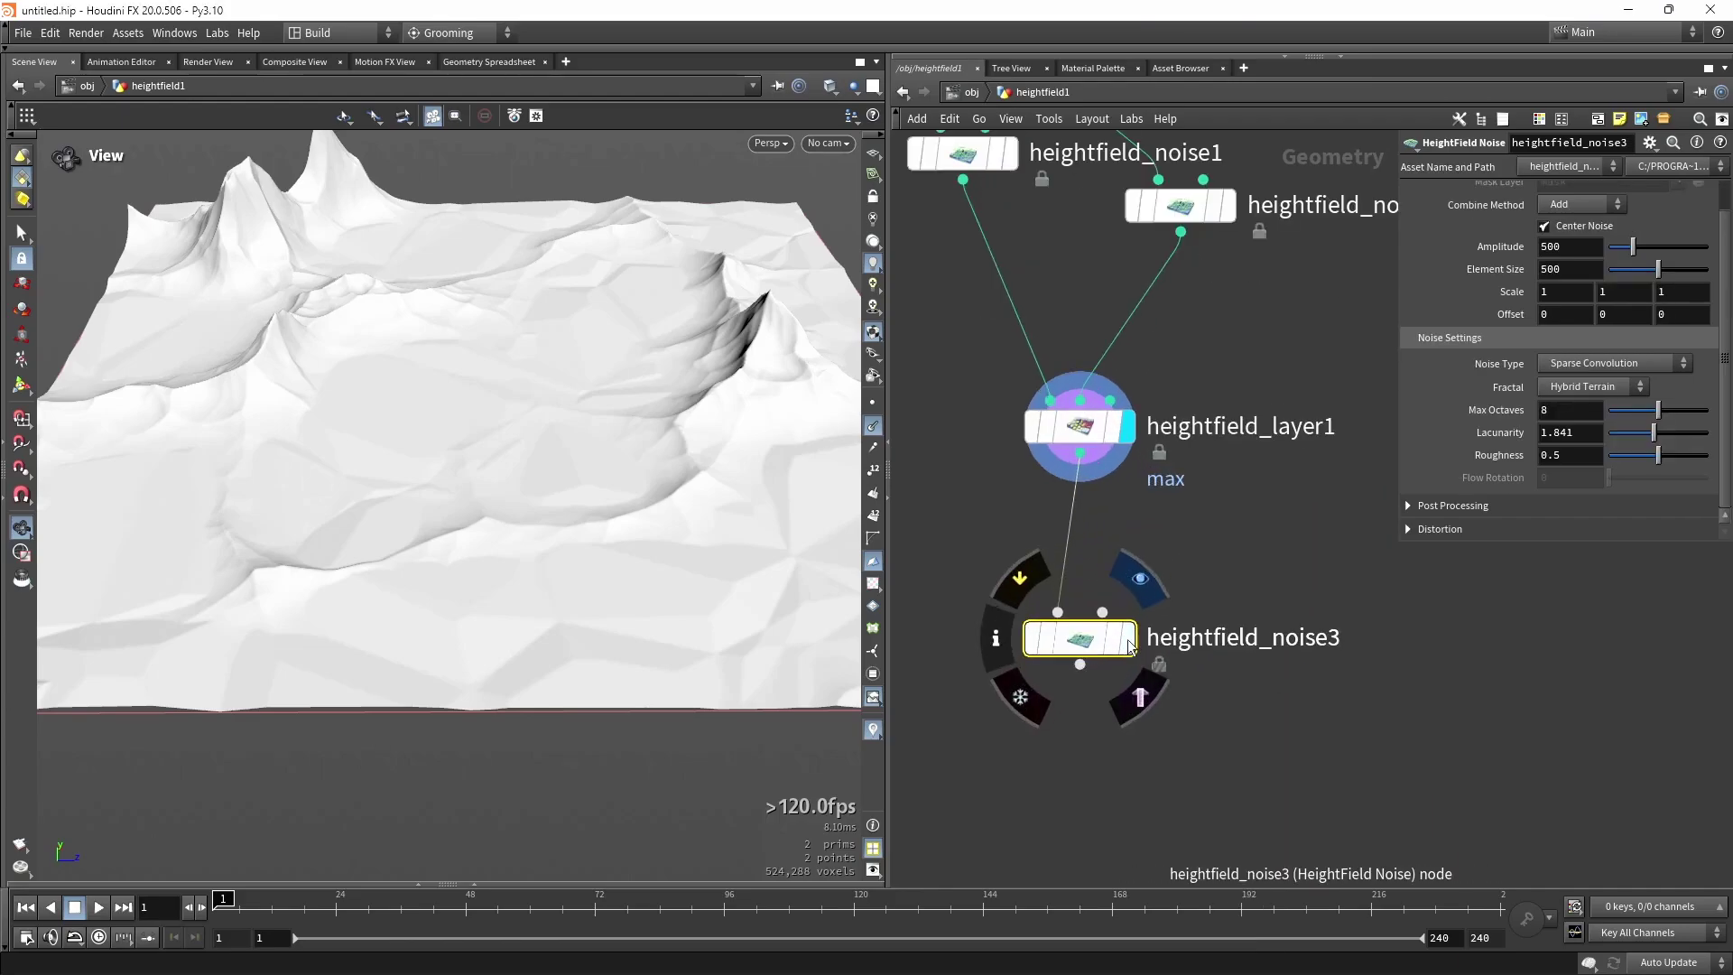
{"action": "left_click", "coordinate": [1129, 640]}
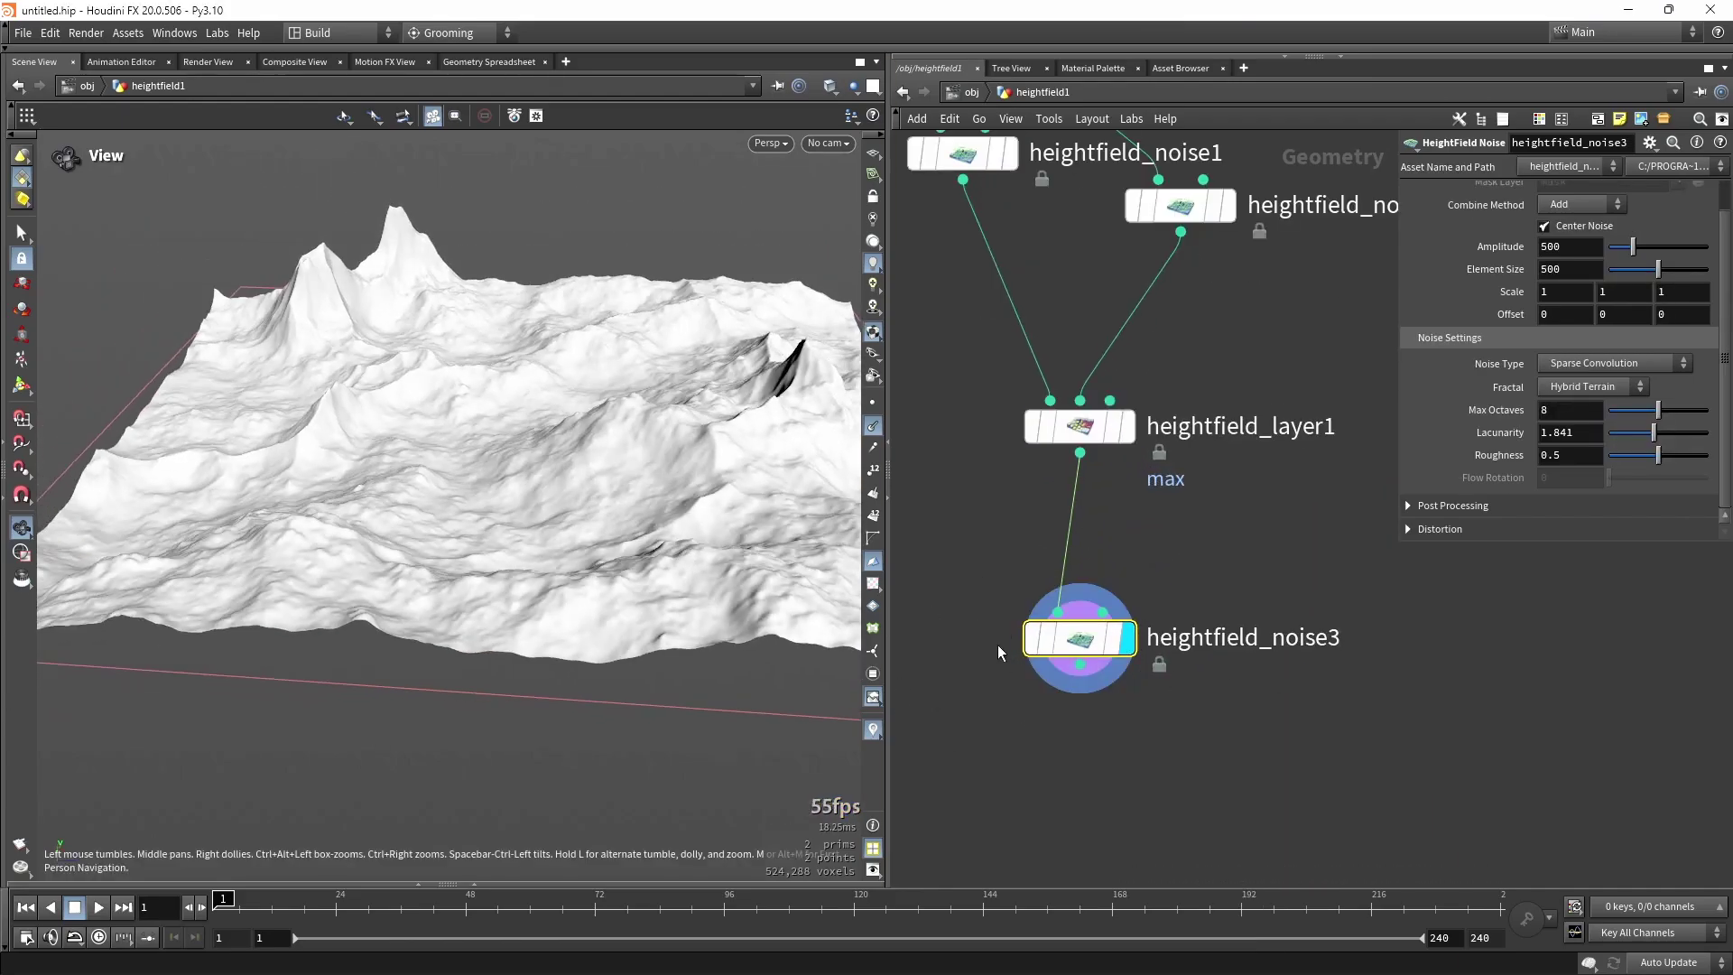
Toggle the bypass on heightfield_noise3 repeatedly to compare the terrain with and without it.
{"action": "left_click", "coordinate": [1032, 643]}
{"action": "left_click", "coordinate": [1031, 643]}
{"action": "left_click", "coordinate": [1032, 643]}
{"action": "left_click", "coordinate": [1032, 642]}
{"action": "left_click", "coordinate": [1031, 642]}
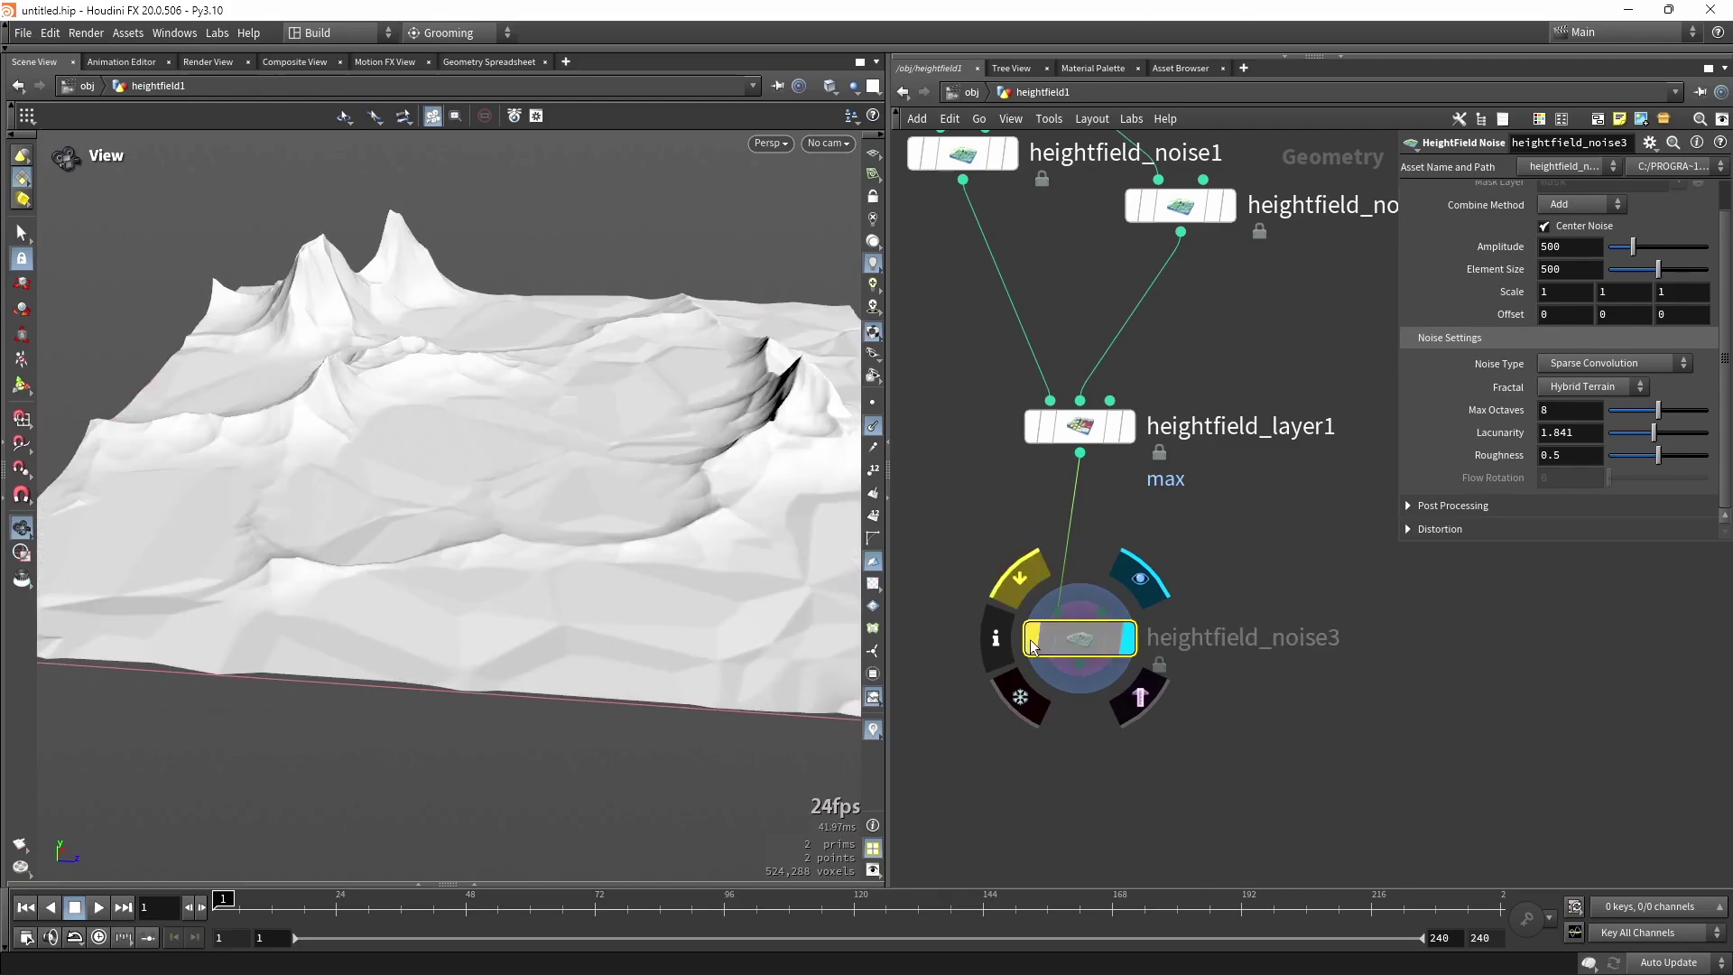
{"action": "left_click", "coordinate": [1032, 642]}
{"action": "left_click", "coordinate": [1032, 643]}
{"action": "left_click", "coordinate": [1032, 642]}
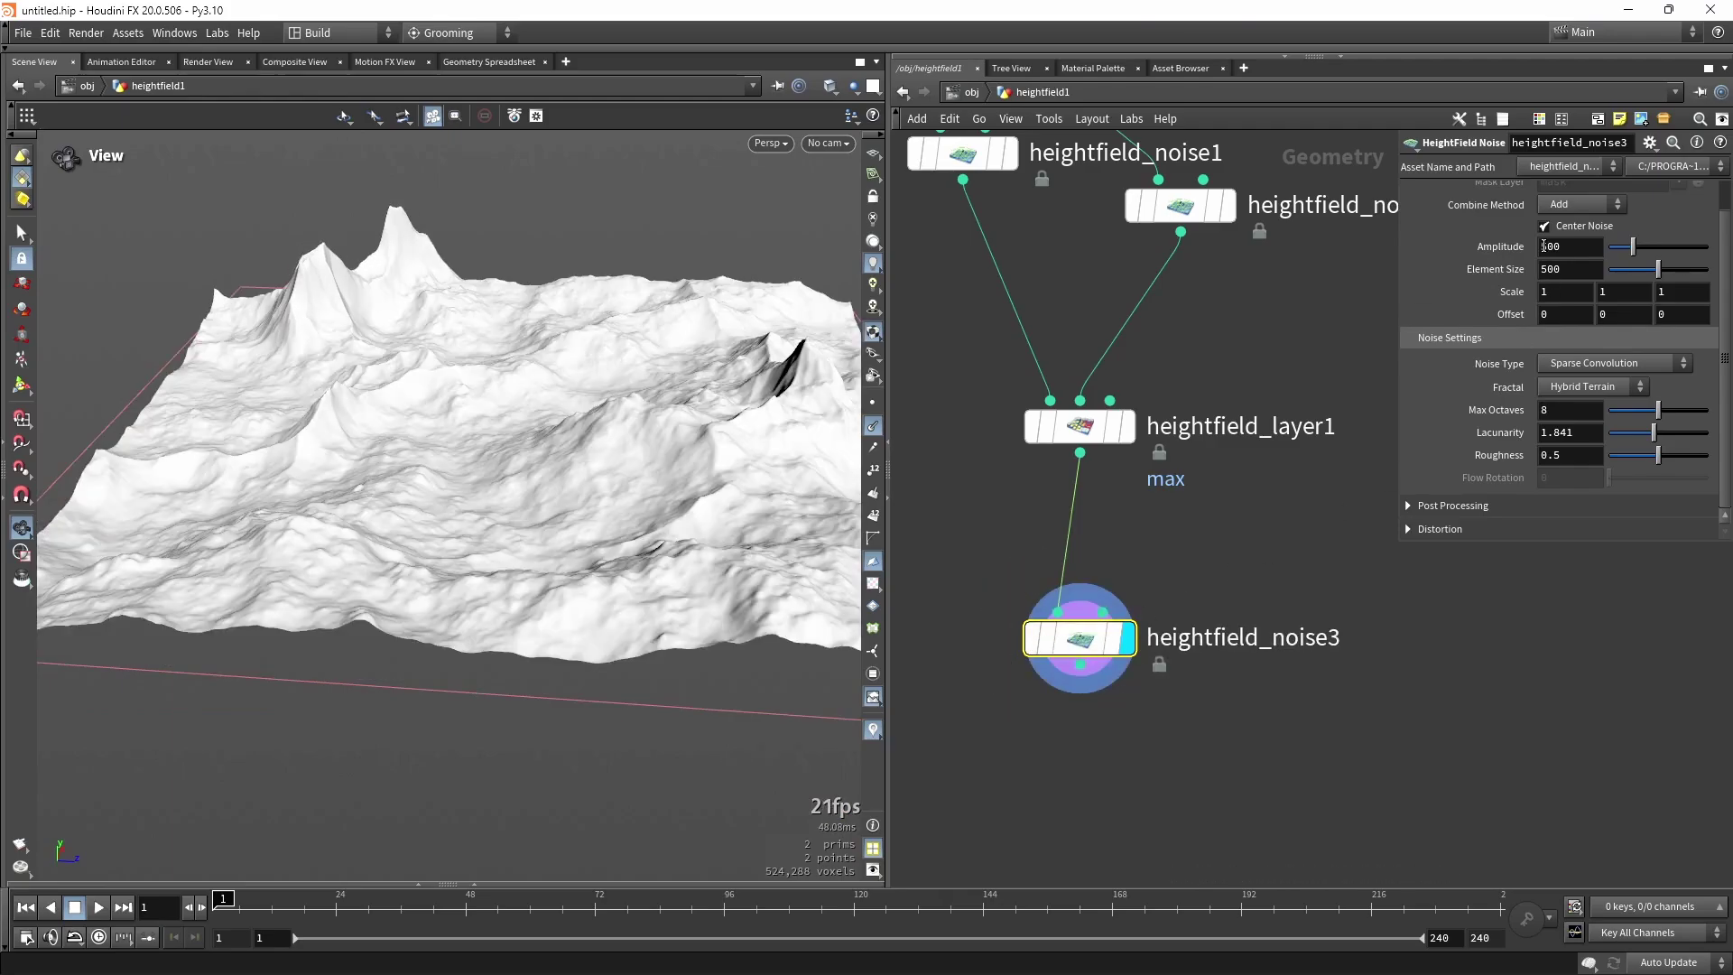
Try adjusting the Final Offset on heightfield_layer1, and reset it to its default.
{"action": "left_click", "coordinate": [1567, 208]}
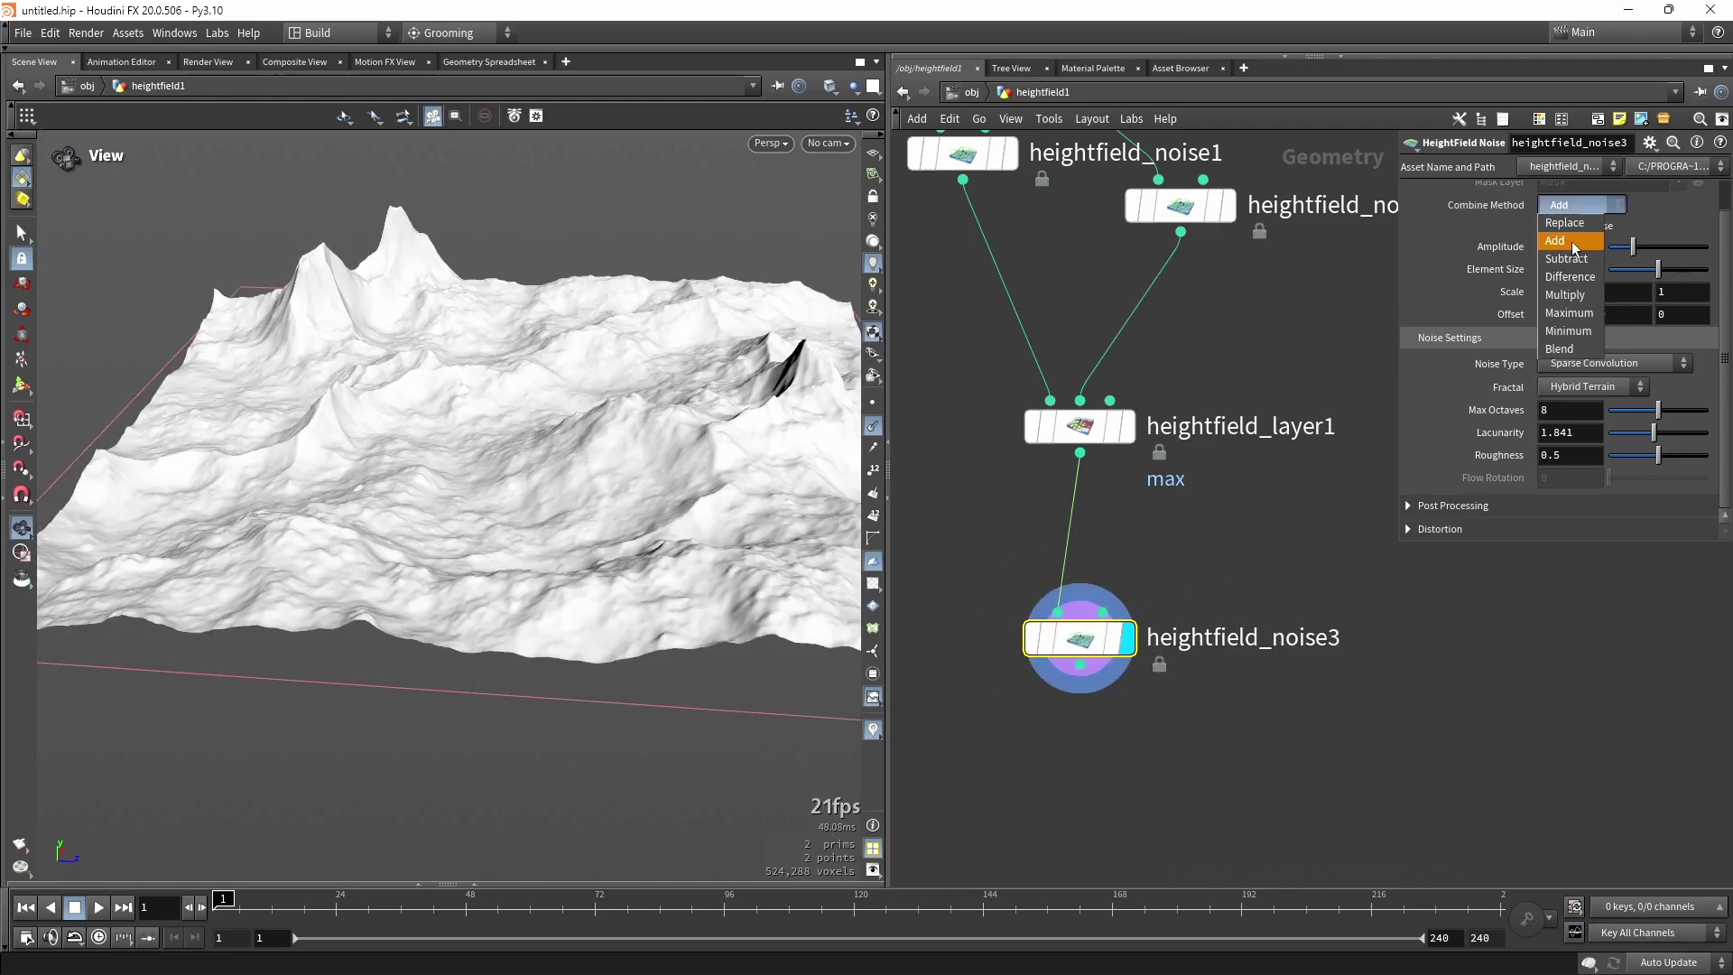
{"action": "left_click", "coordinate": [1486, 307]}
{"action": "left_click", "coordinate": [1113, 441]}
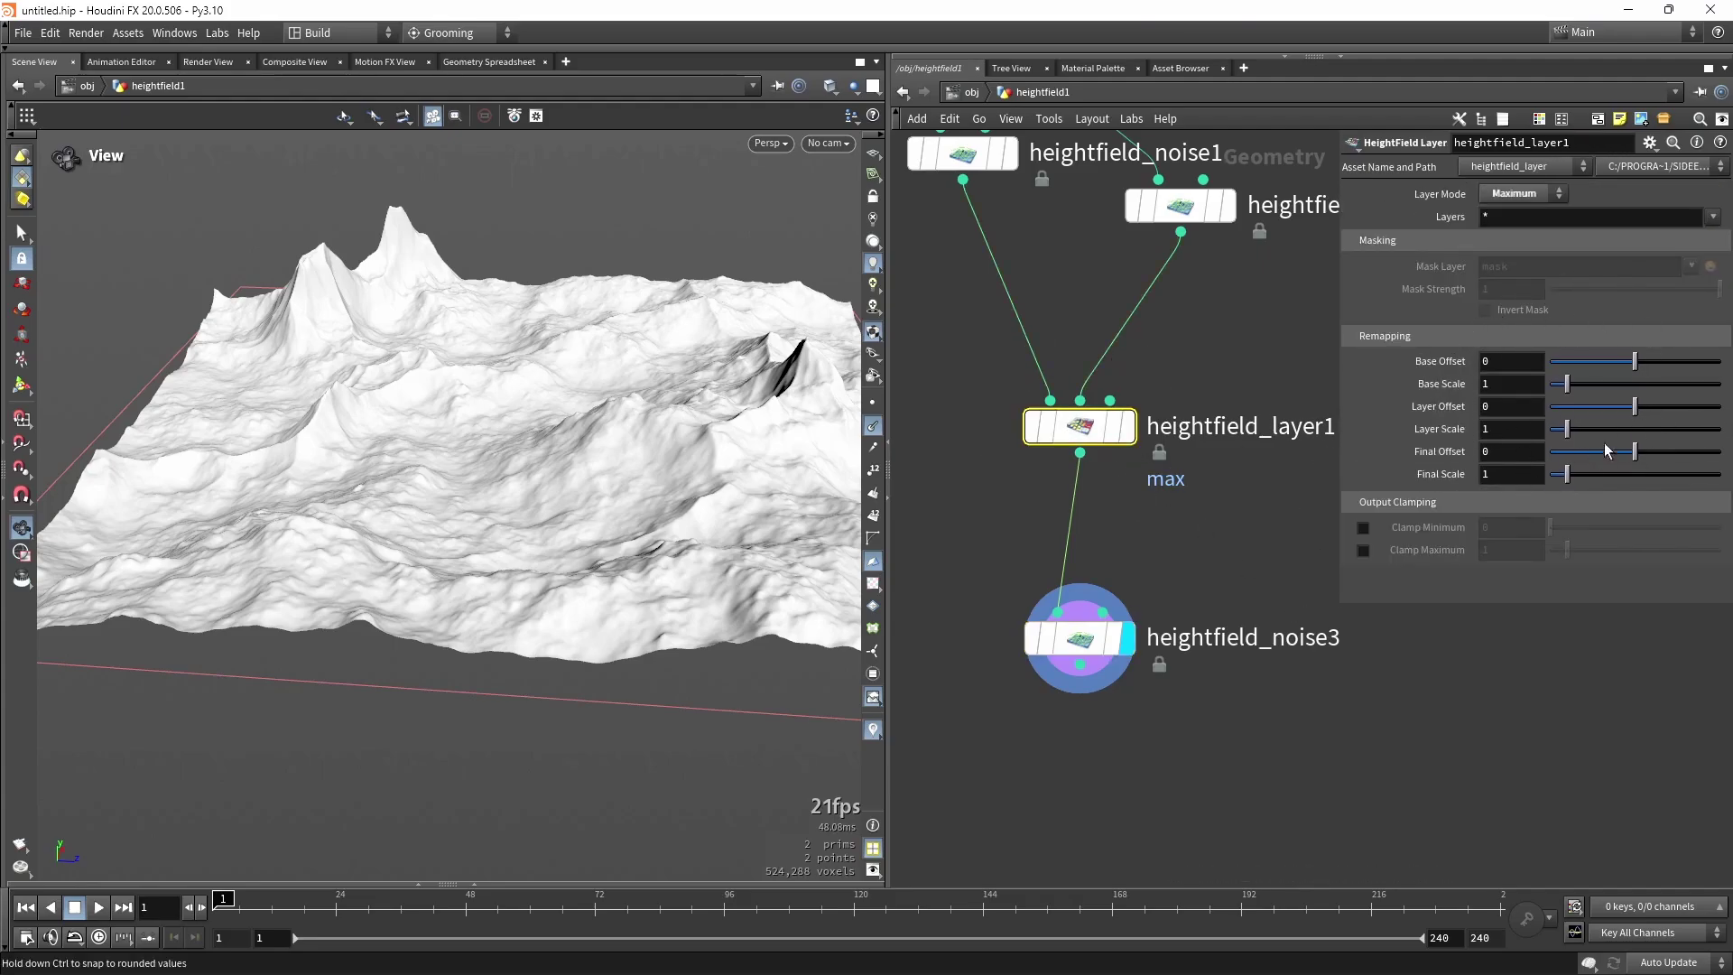
{"action": "mouse_move", "coordinate": [1565, 451]}
{"action": "left_mouse_down"}
{"action": "mouse_move", "coordinate": [1637, 440]}
{"action": "mouse_move", "coordinate": [1587, 451]}
{"action": "left_mouse_up"}
{"action": "middle_click", "coordinate": [1530, 449], "text": "ctrl"}
{"action": "left_click", "coordinate": [1082, 649]}
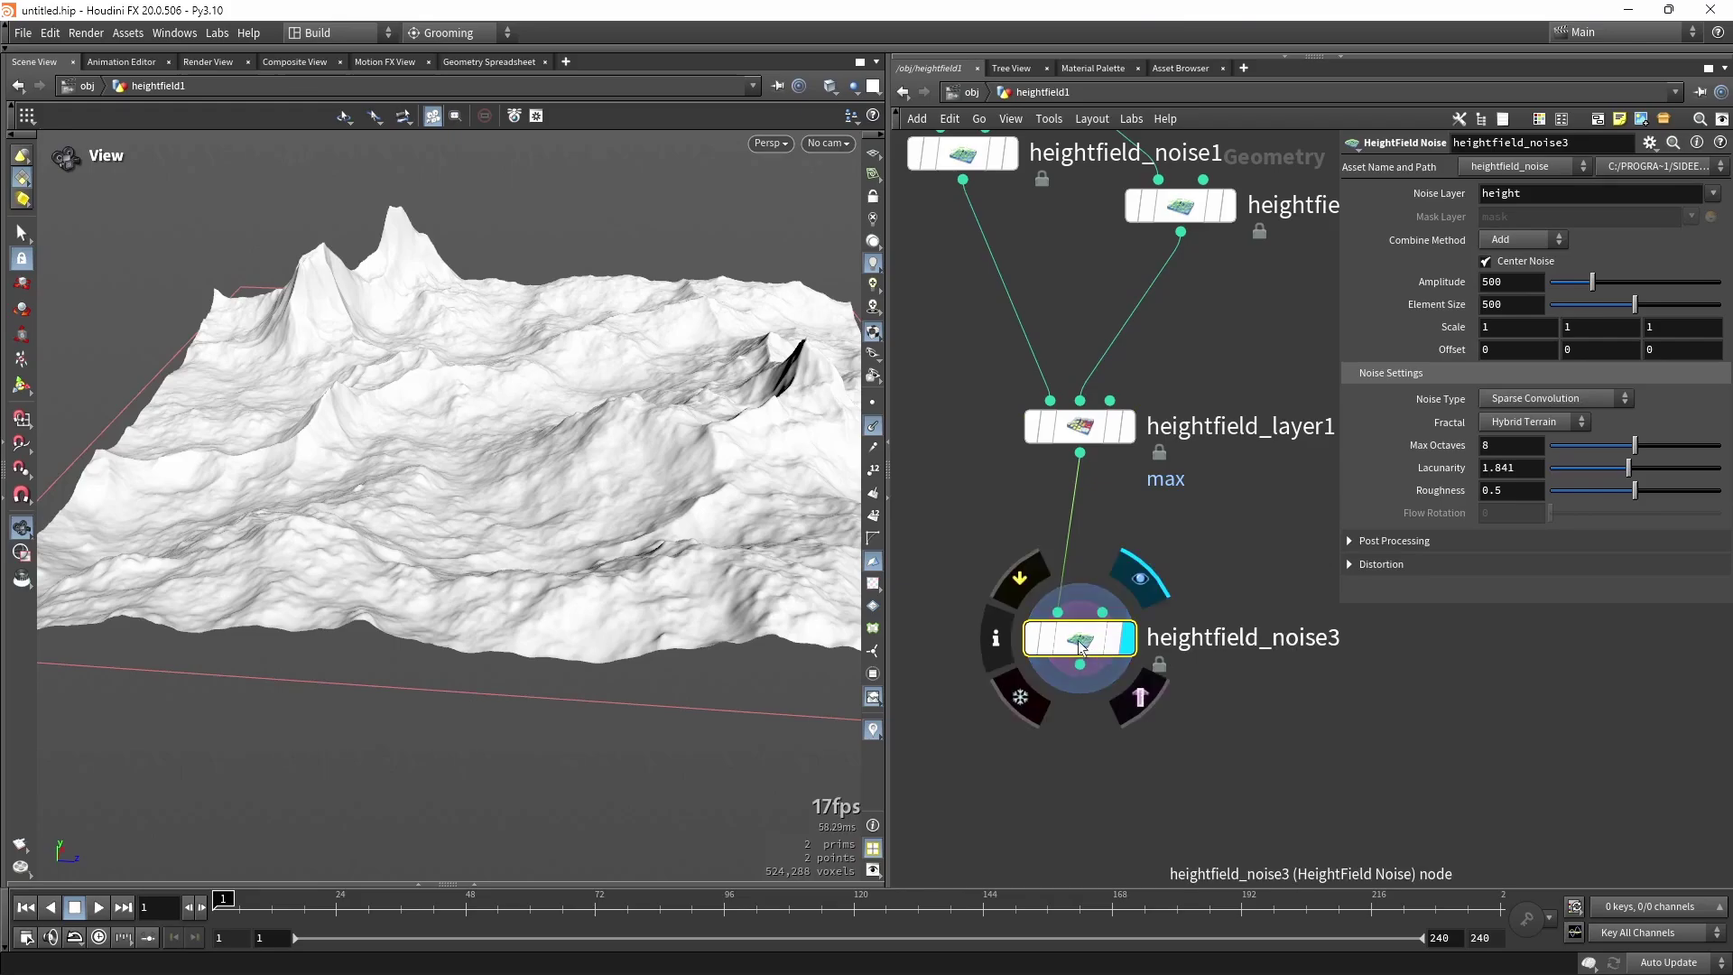
Compare the terrain from a low side angle with heightfield_noise3 bypassed and active.
{"action": "left_click_drag", "start_coordinate": [496, 626], "coordinate": [559, 541]}
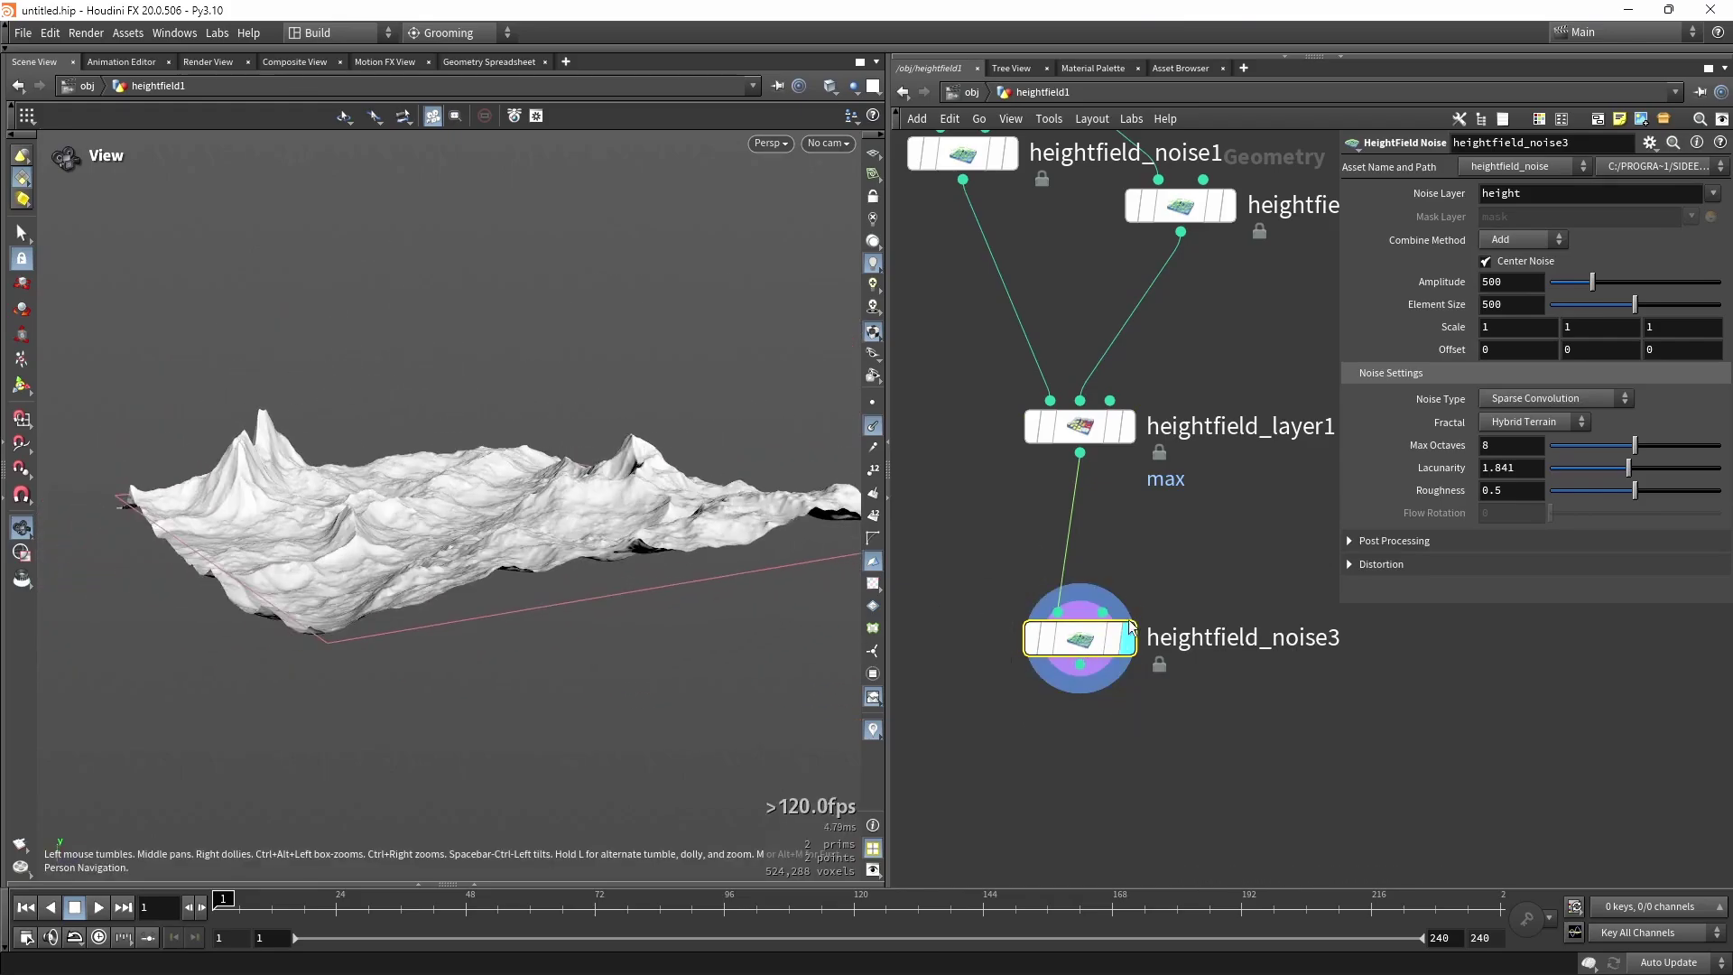
{"action": "left_click", "coordinate": [1020, 579]}
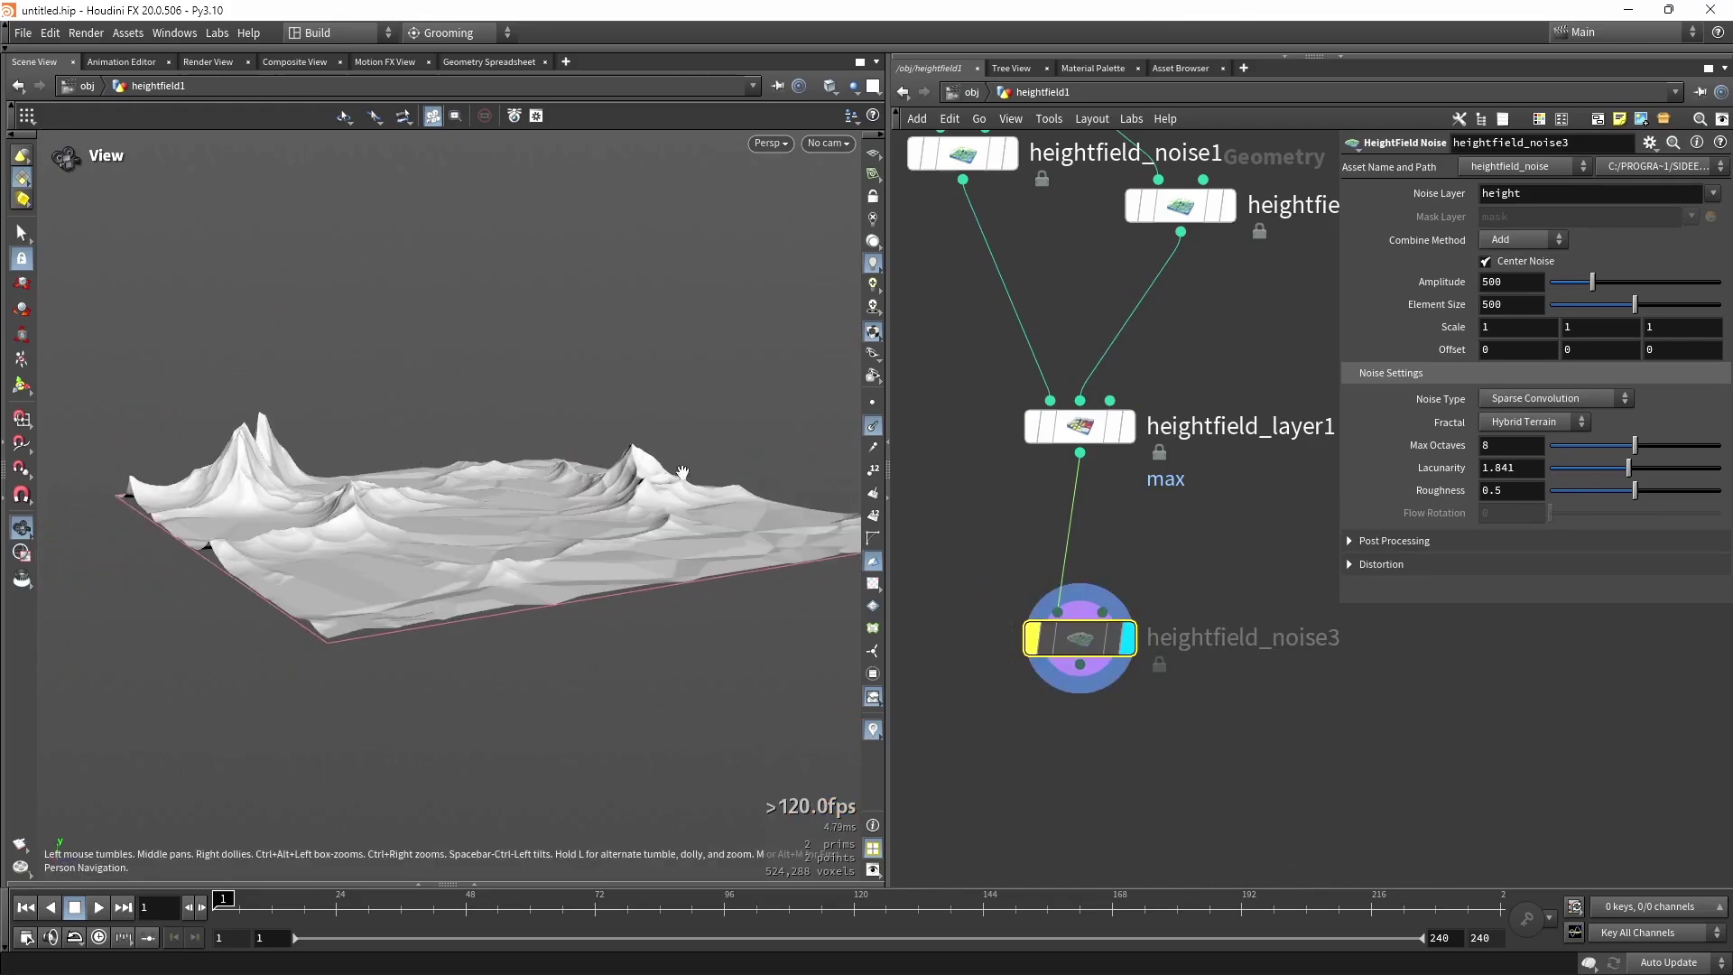
{"action": "left_click", "coordinate": [1031, 633]}
{"action": "left_click", "coordinate": [1031, 634]}
{"action": "left_click", "coordinate": [1031, 634]}
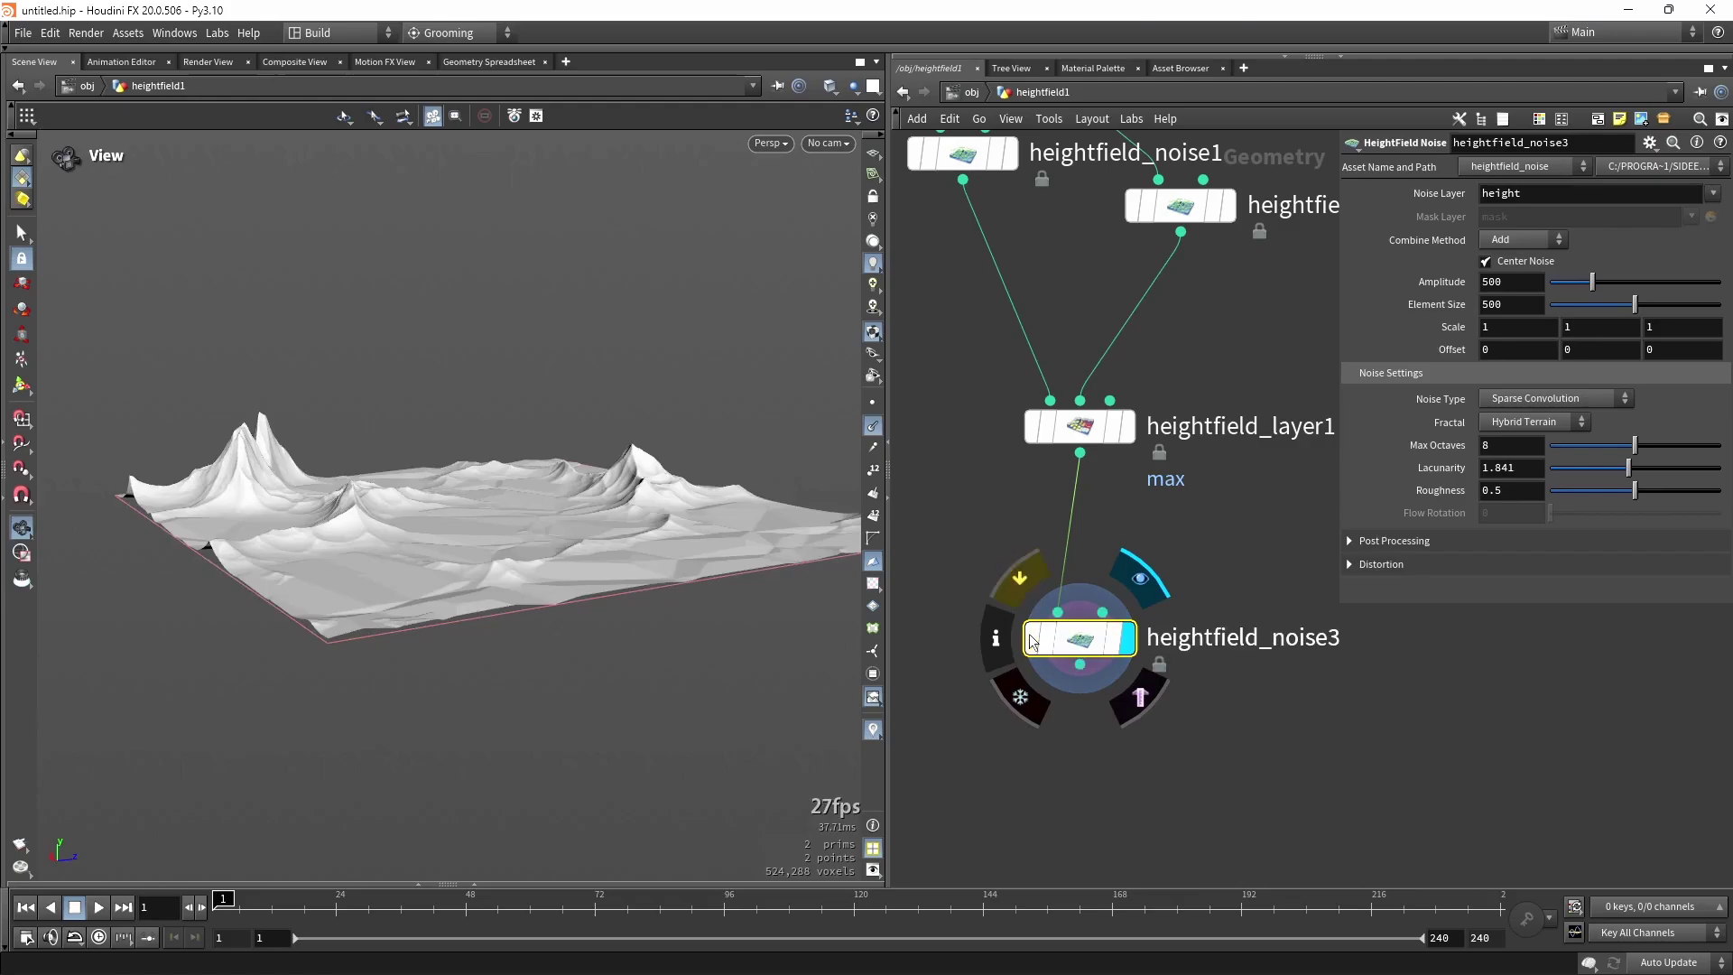
Set the fractal type of heightfield_noise3 to None.
{"action": "left_click", "coordinate": [1570, 419]}
{"action": "left_click", "coordinate": [1534, 421]}
{"action": "left_click_drag", "start_coordinate": [528, 590], "coordinate": [681, 578]}
Toggle the bypass on heightfield_noise3 to check the height variation it adds without a fractal.
{"action": "left_click", "coordinate": [1031, 641]}
{"action": "left_click", "coordinate": [1031, 641]}
{"action": "left_click", "coordinate": [1031, 641]}
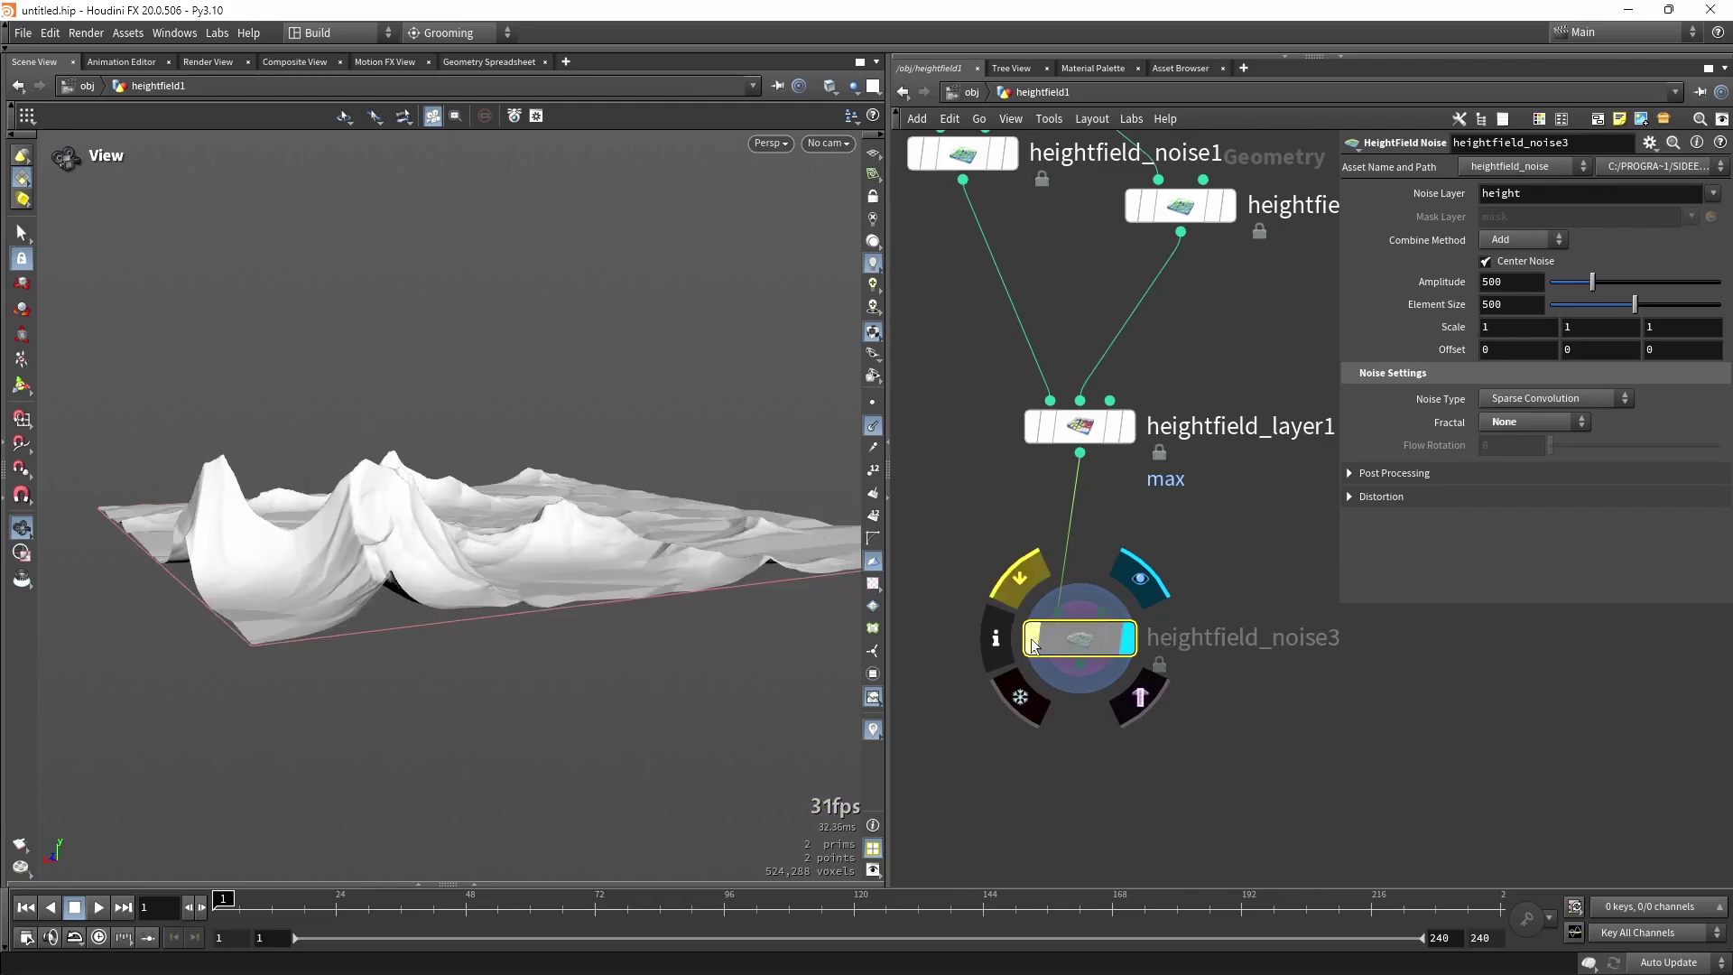
{"action": "left_click", "coordinate": [1031, 640]}
{"action": "left_click", "coordinate": [1031, 641]}
{"action": "left_click", "coordinate": [1033, 643]}
{"action": "left_click", "coordinate": [1033, 643]}
{"action": "left_click", "coordinate": [1033, 643]}
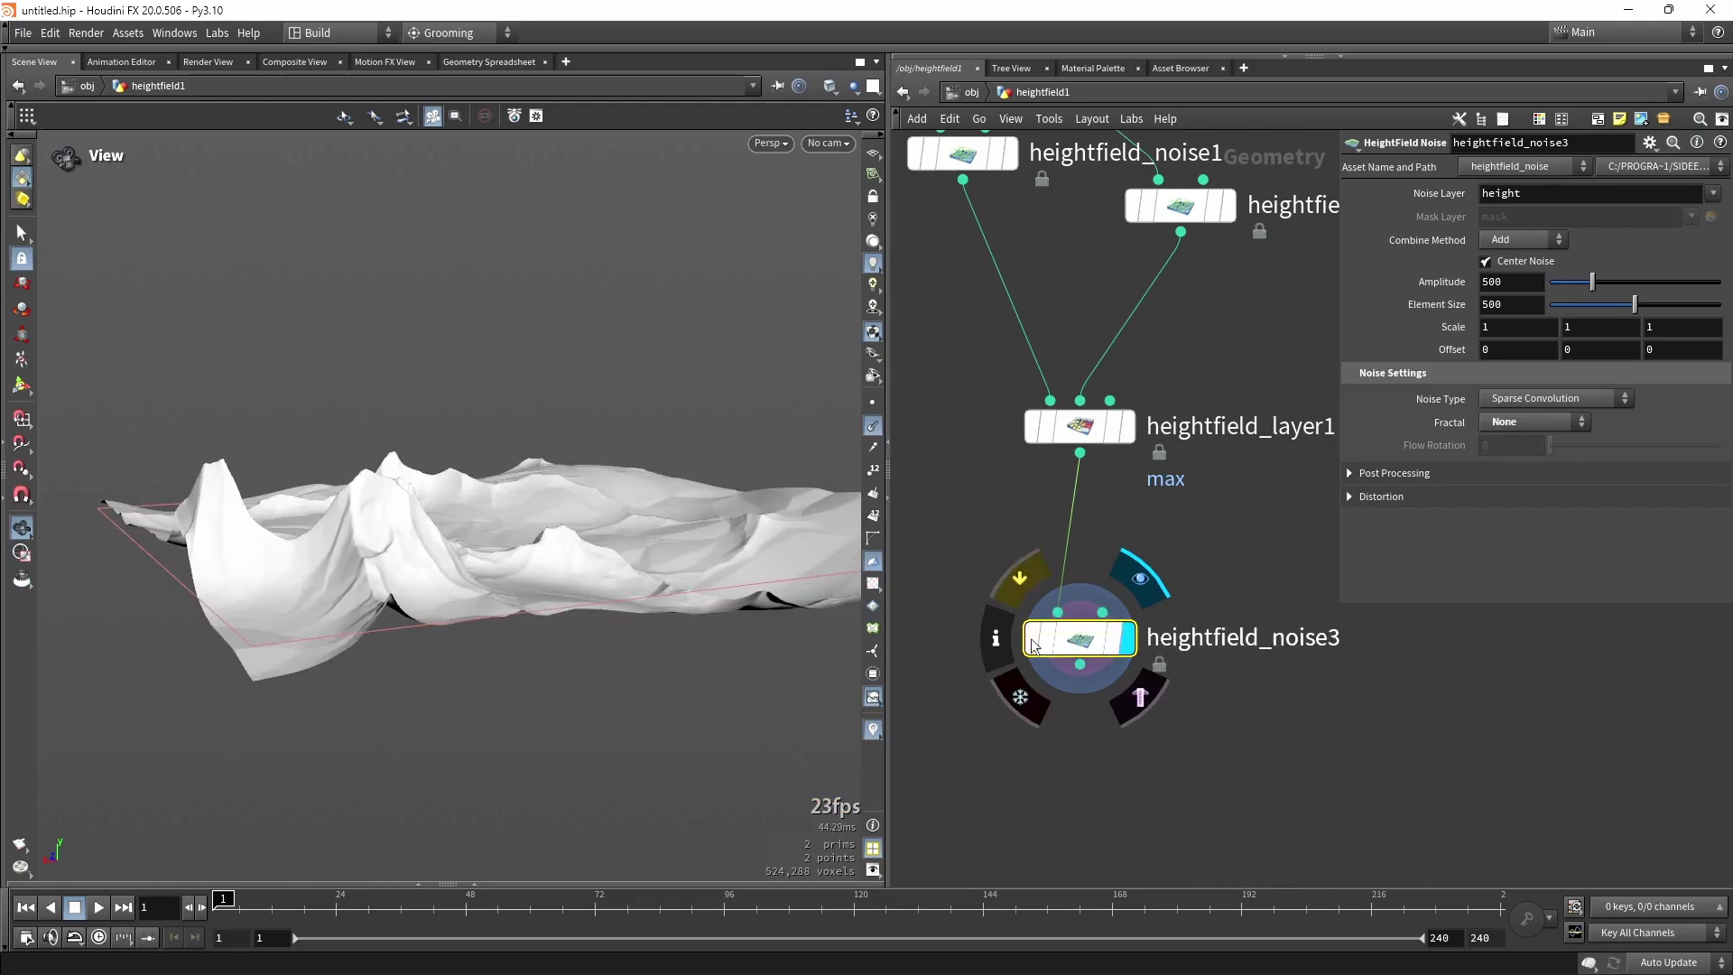
Align the heightfield_noise1 node level with the second noise node and rename it Mountains.
{"action": "left_click_drag", "start_coordinate": [1339, 602], "coordinate": [1444, 528]}
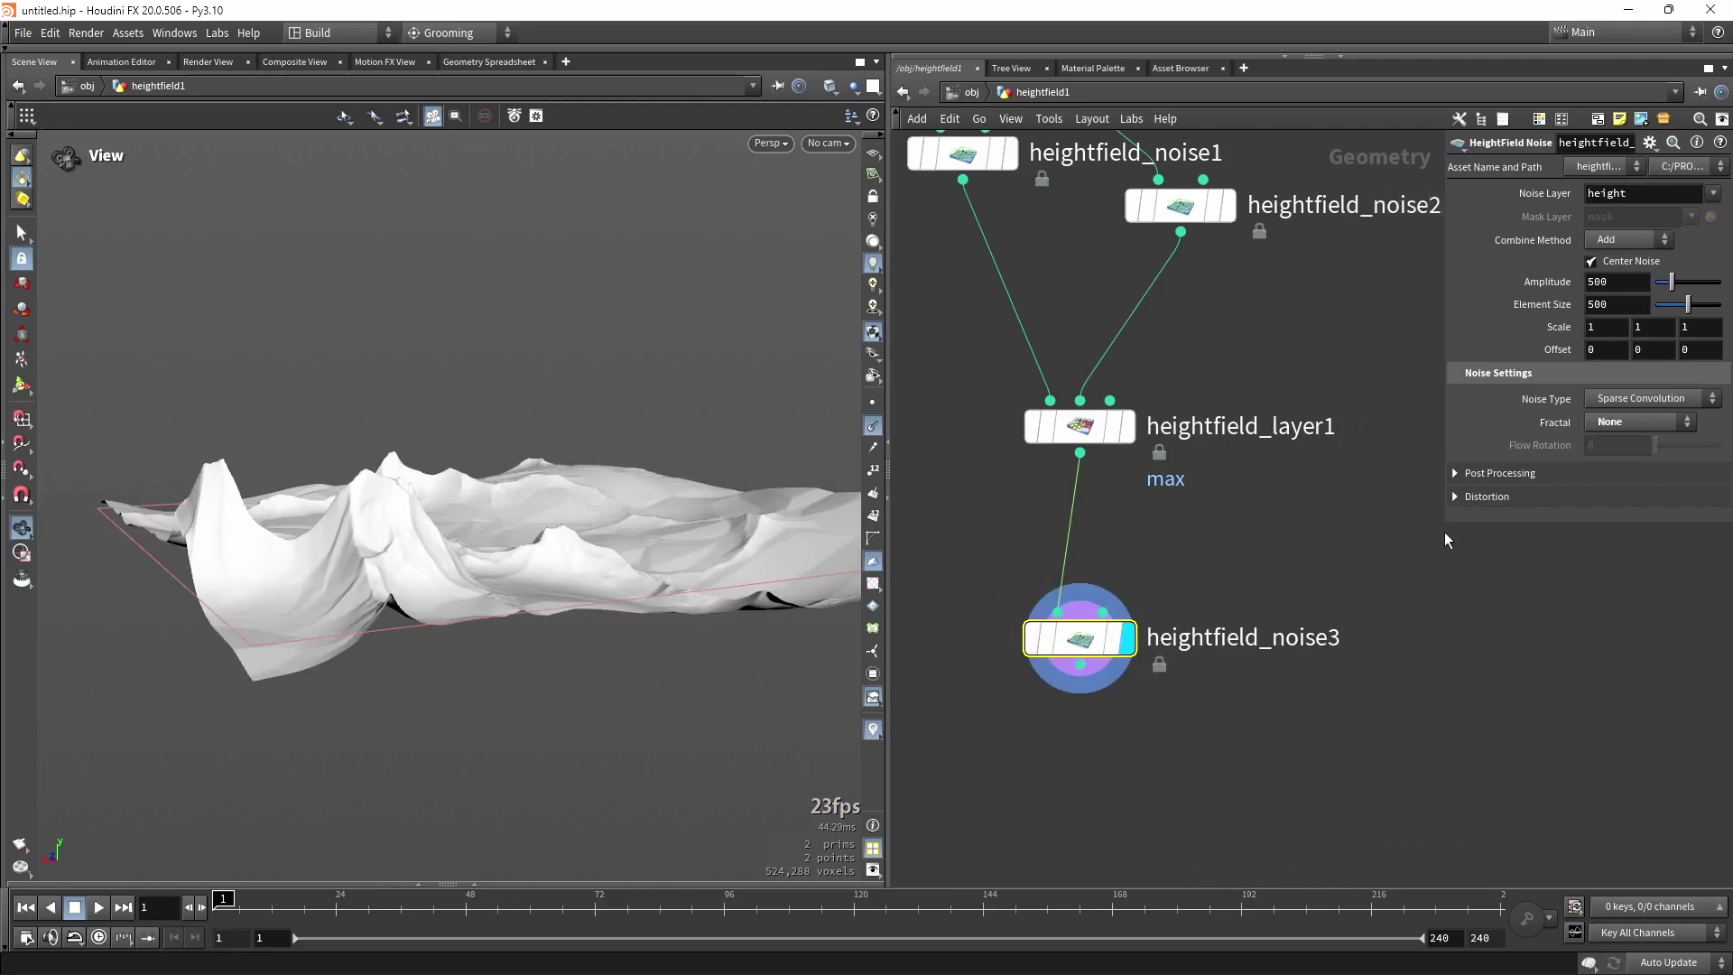
{"action": "scroll", "coordinate": [1305, 577], "scroll_direction": "down", "scroll_amount": 3}
{"action": "scroll", "coordinate": [1263, 643], "scroll_direction": "up", "scroll_amount": 3}
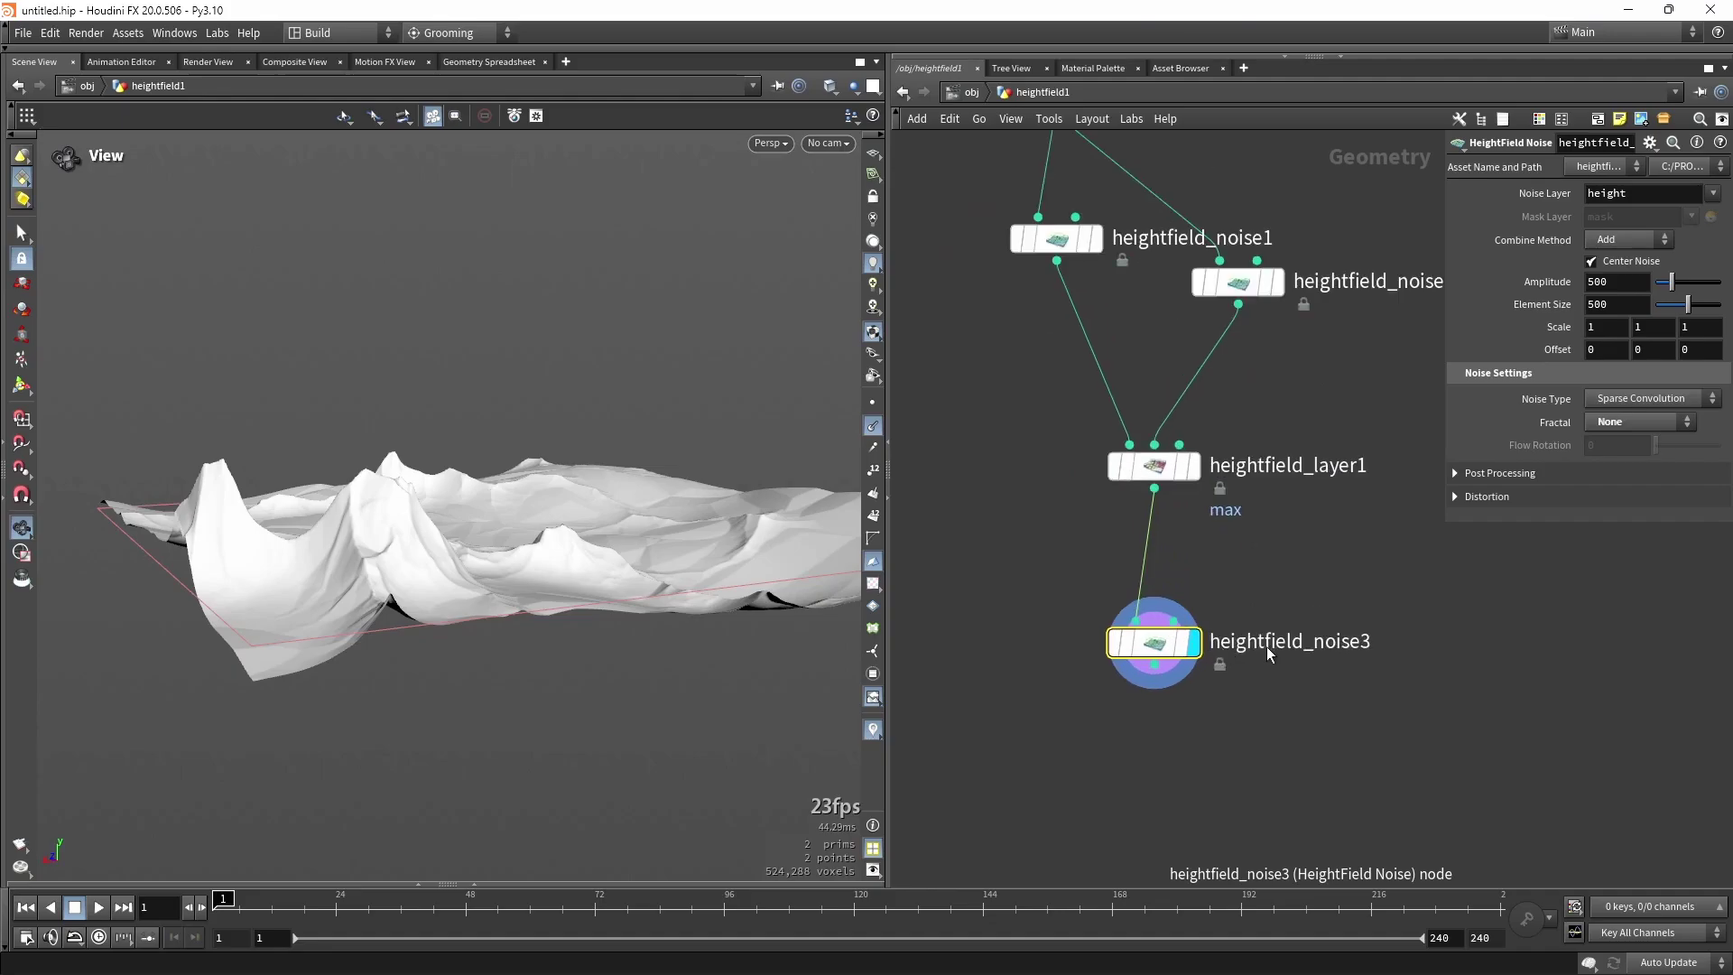
{"action": "left_click_drag", "start_coordinate": [1058, 240], "coordinate": [955, 283]}
{"action": "double_click", "coordinate": [1076, 281]}
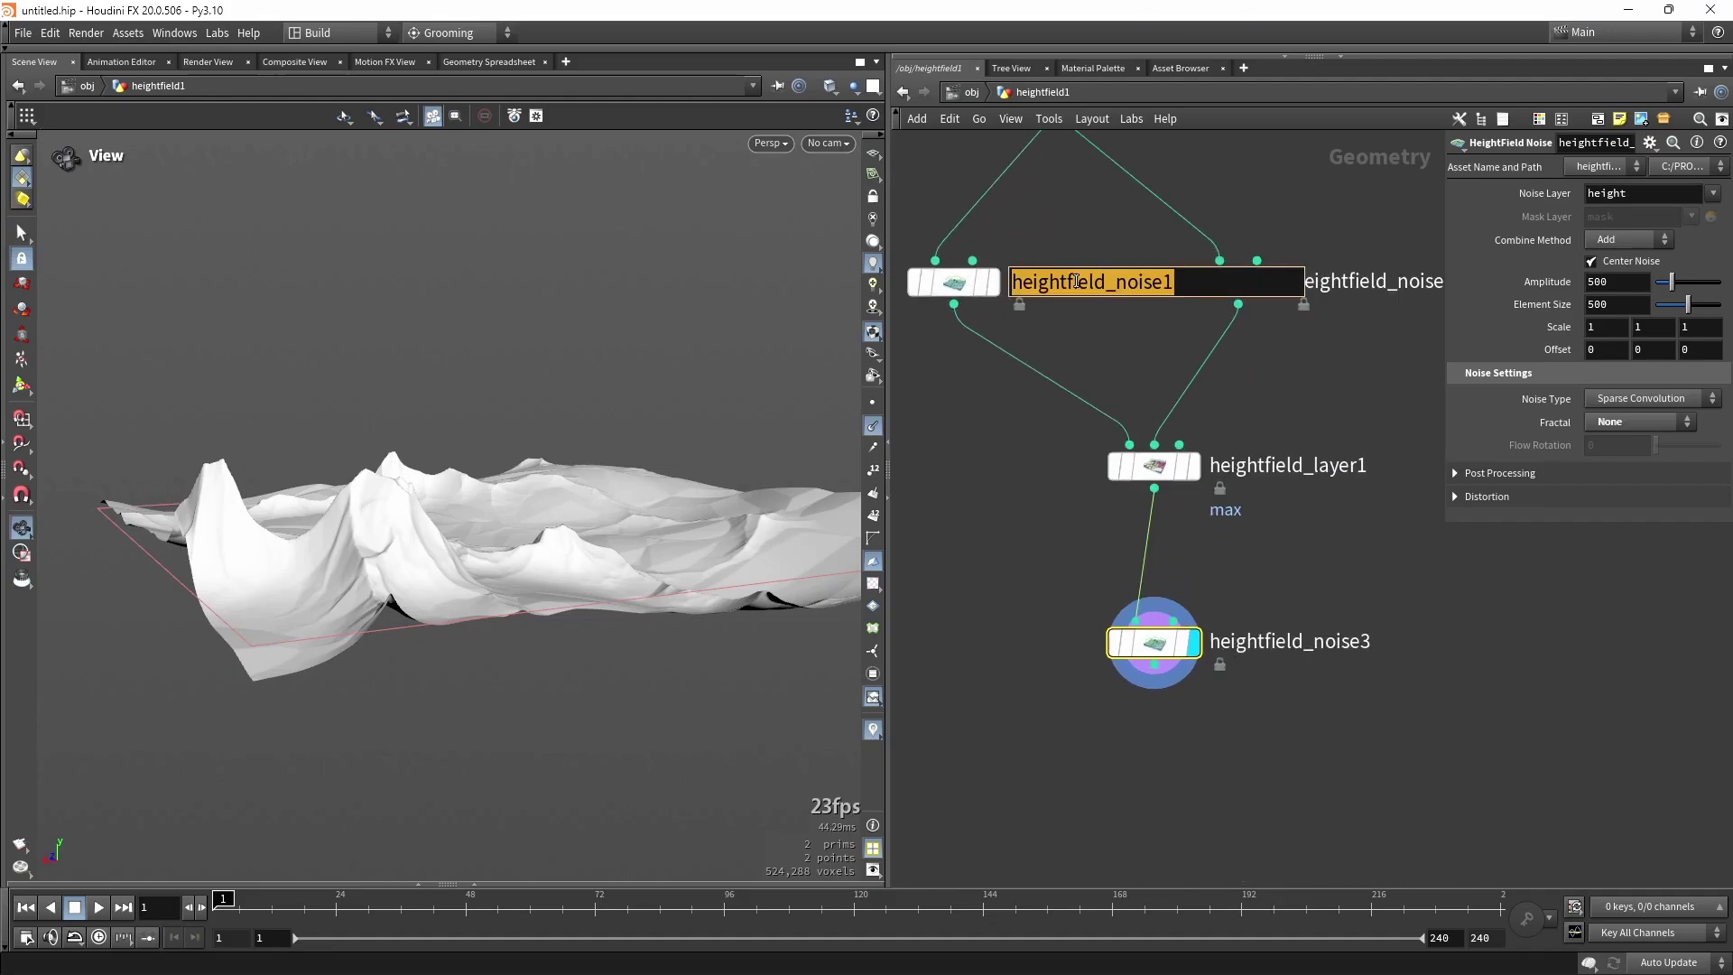
{"action": "type", "text": "Mo"}
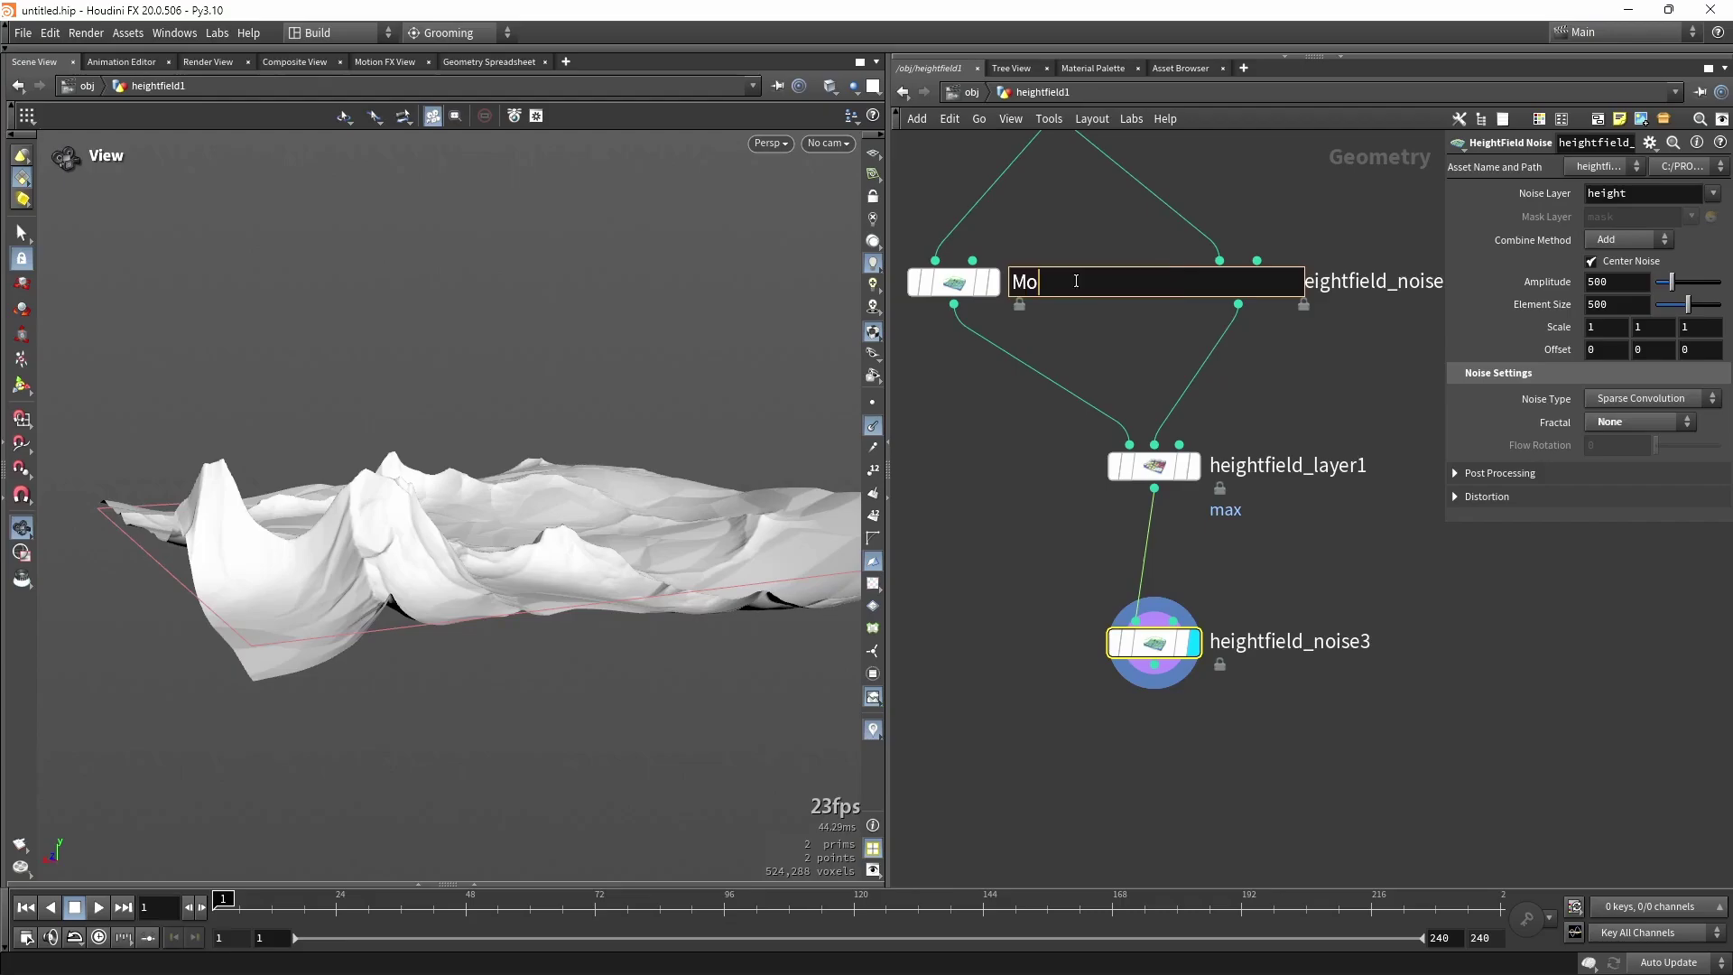
{"action": "type", "text": "untains"}
{"action": "key", "text": "Return"}
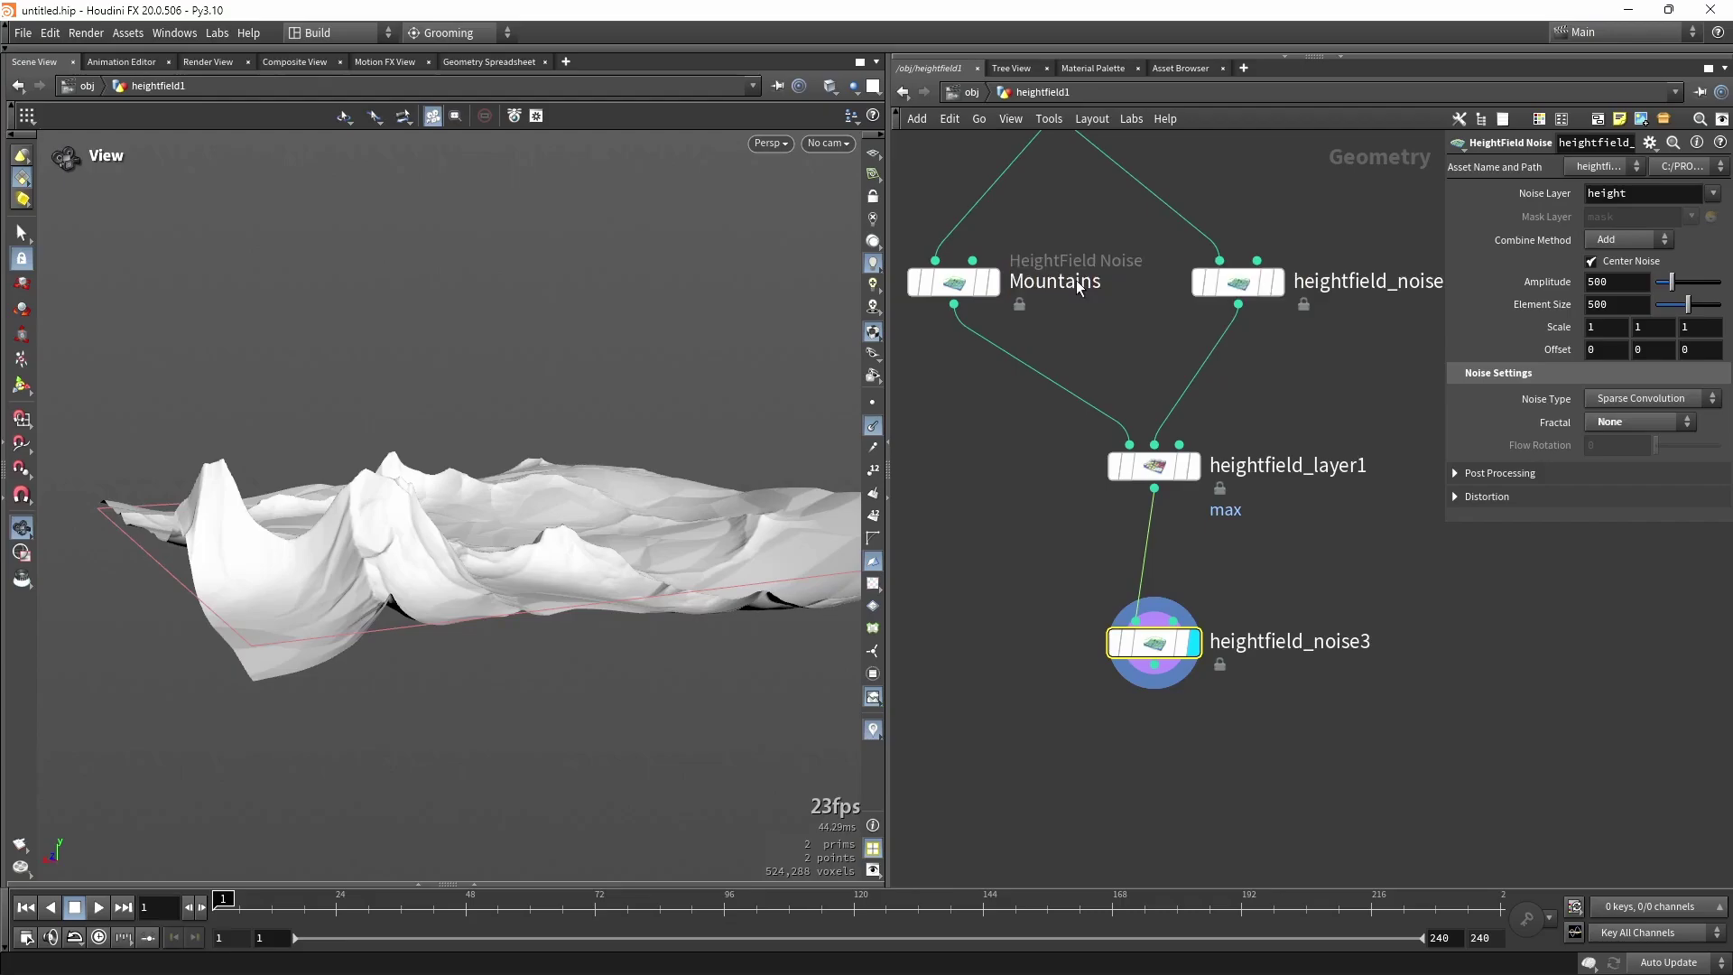
Rename the second noise node as Rockground and the third noise node as Hieghtvariation.
{"action": "double_click", "coordinate": [1362, 281]}
{"action": "type", "text": "Ro"}
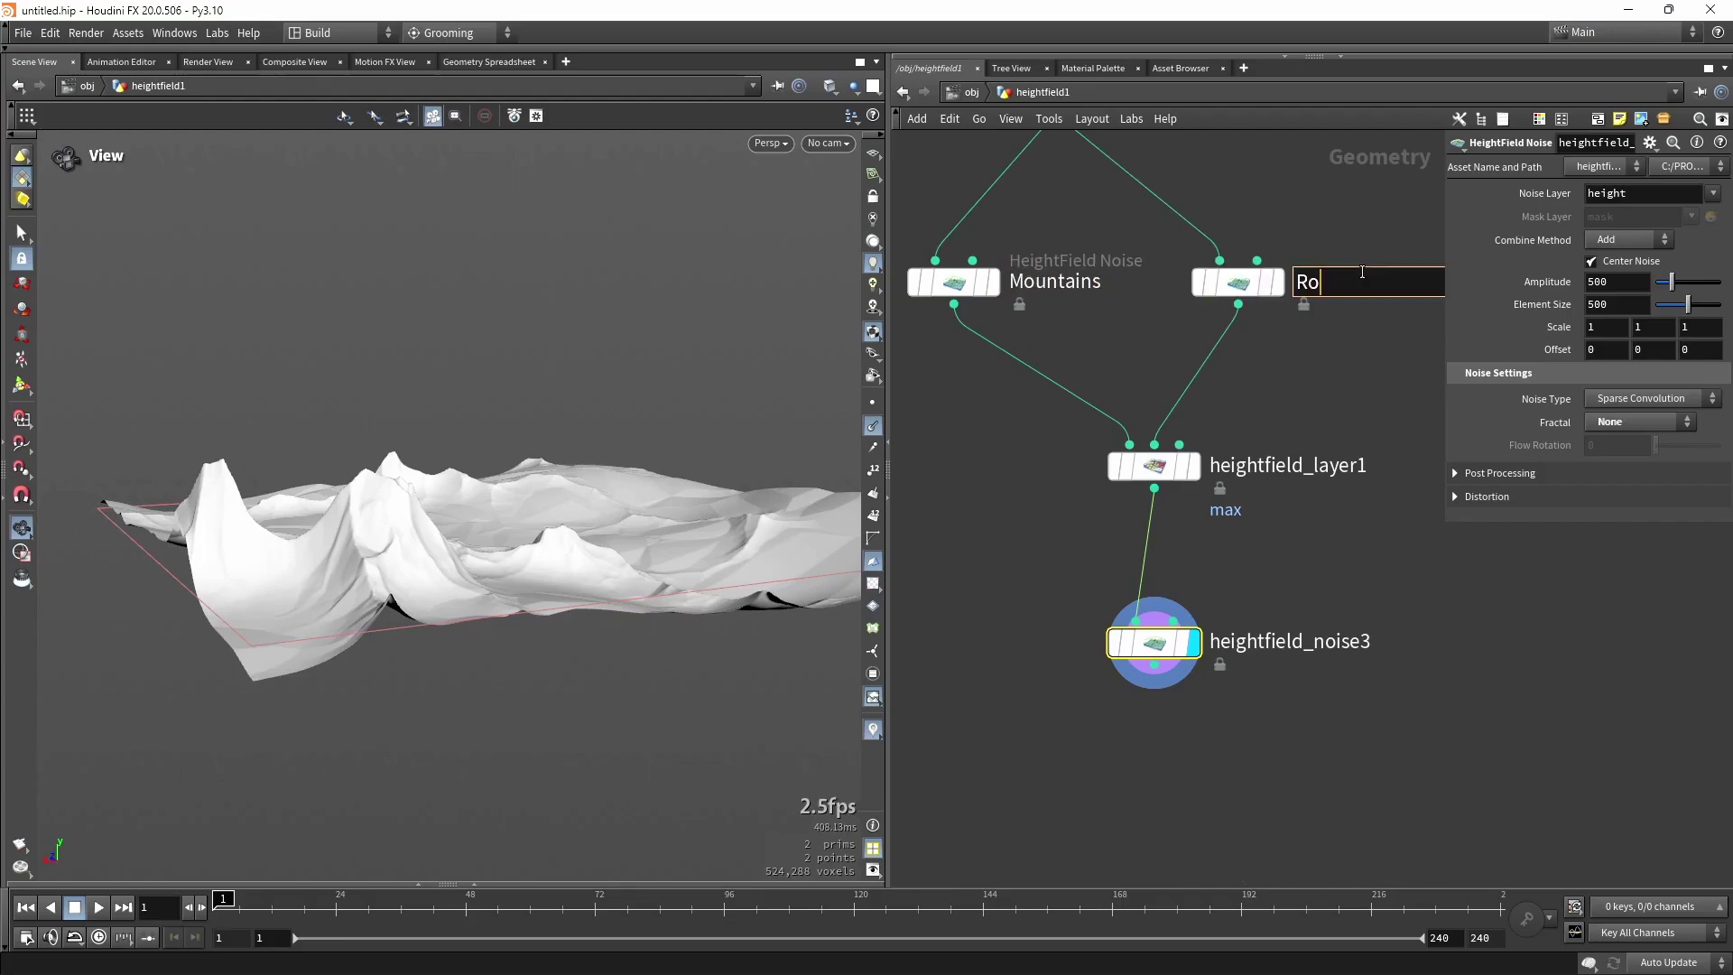
{"action": "type", "text": "ckground"}
{"action": "key", "text": "Return"}
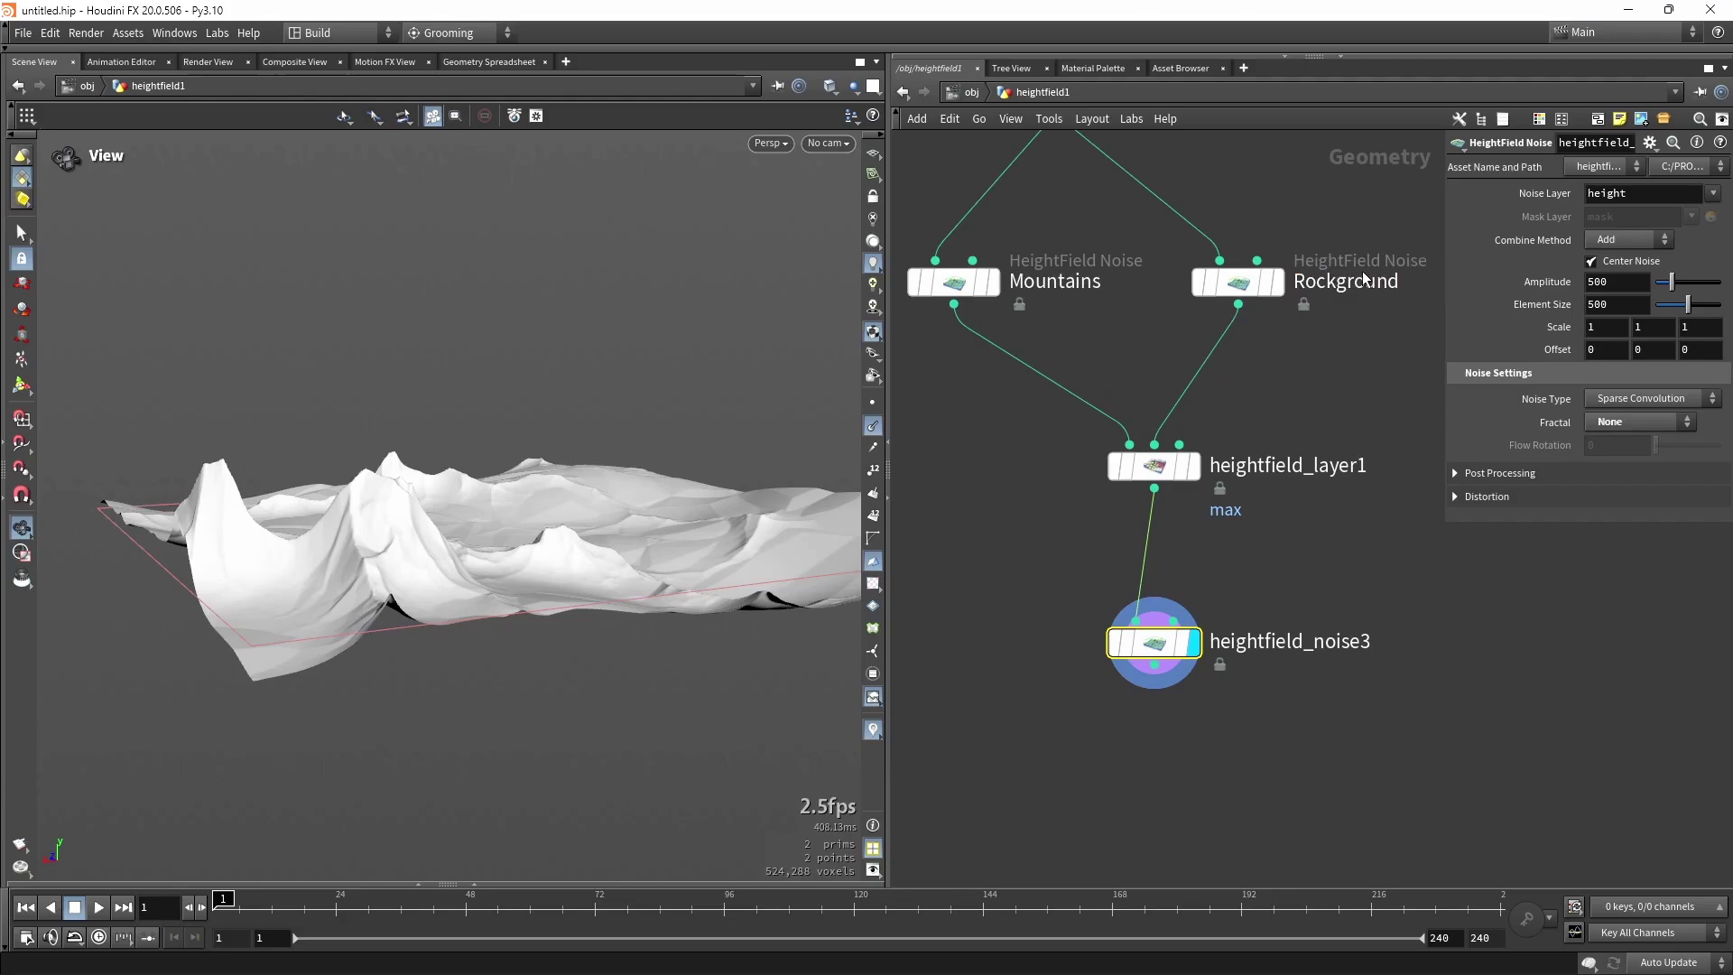
{"action": "double_click", "coordinate": [1245, 643]}
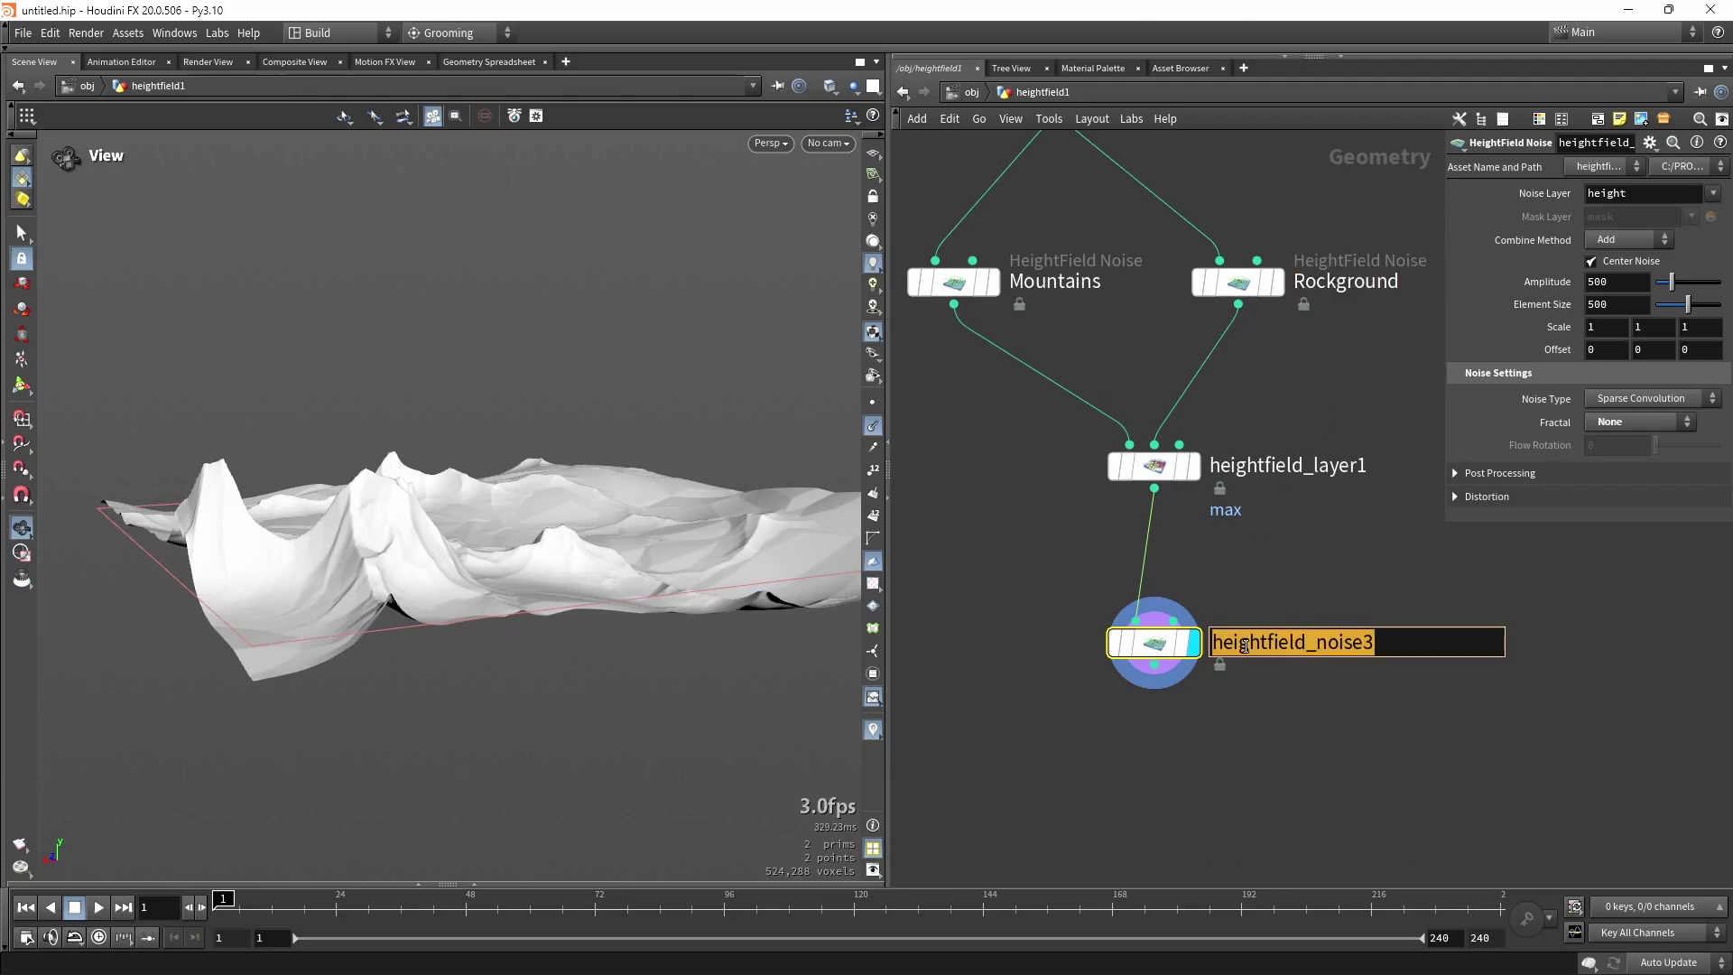
{"action": "type", "text": "Hieghtvariation"}
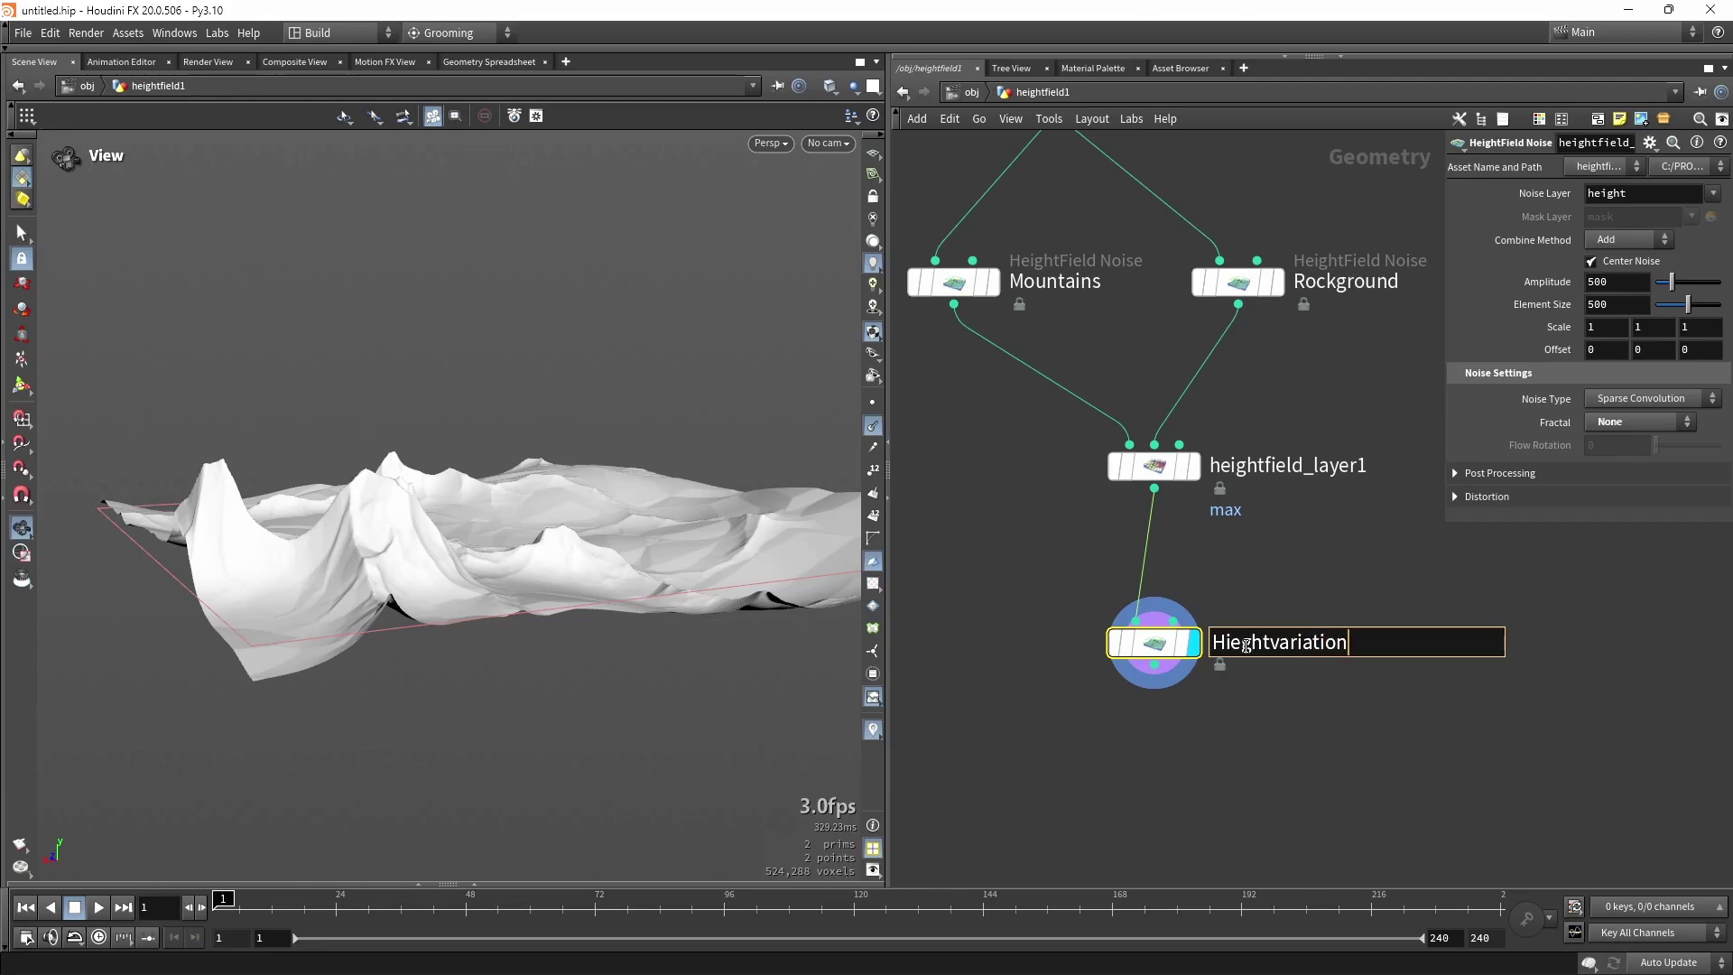
{"action": "key", "text": "Return"}
Arrange the layer node and the Hieghtvariation node in a vertical column centred under heightfield1.
{"action": "scroll", "coordinate": [1238, 548], "scroll_direction": "down", "scroll_amount": 3}
{"action": "scroll", "coordinate": [1209, 551], "scroll_direction": "up", "scroll_amount": 2}
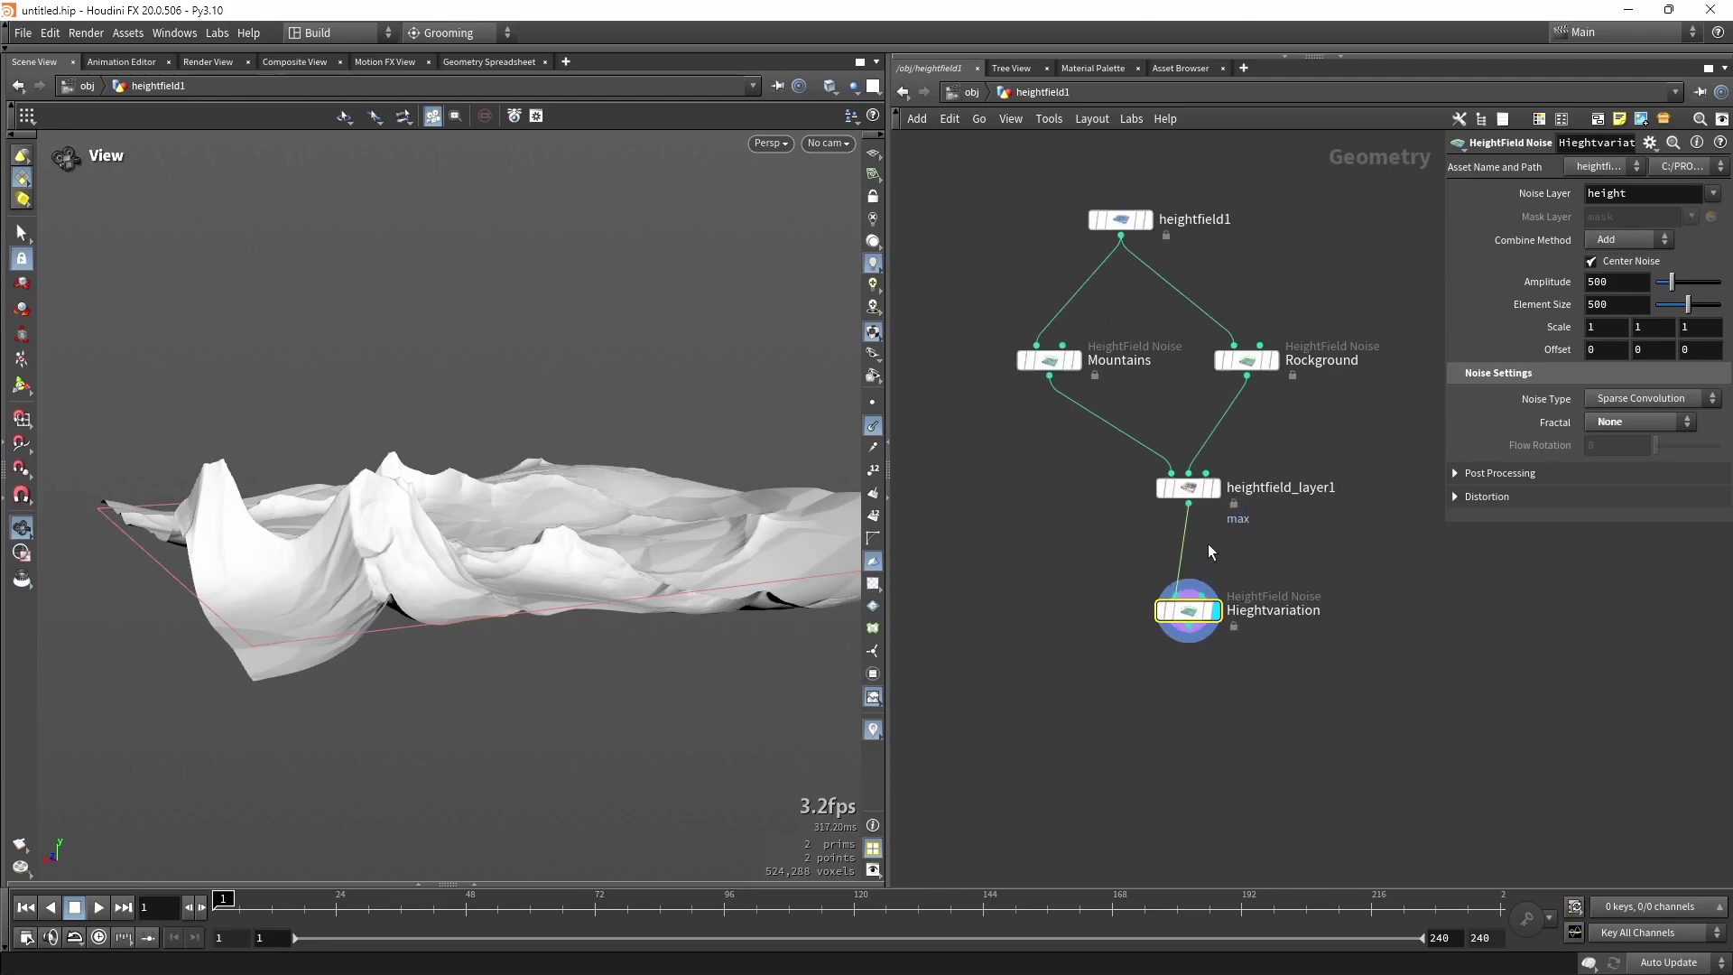
{"action": "left_click_drag", "start_coordinate": [1204, 495], "coordinate": [1144, 468]}
{"action": "left_click_drag", "start_coordinate": [1192, 617], "coordinate": [1139, 641]}
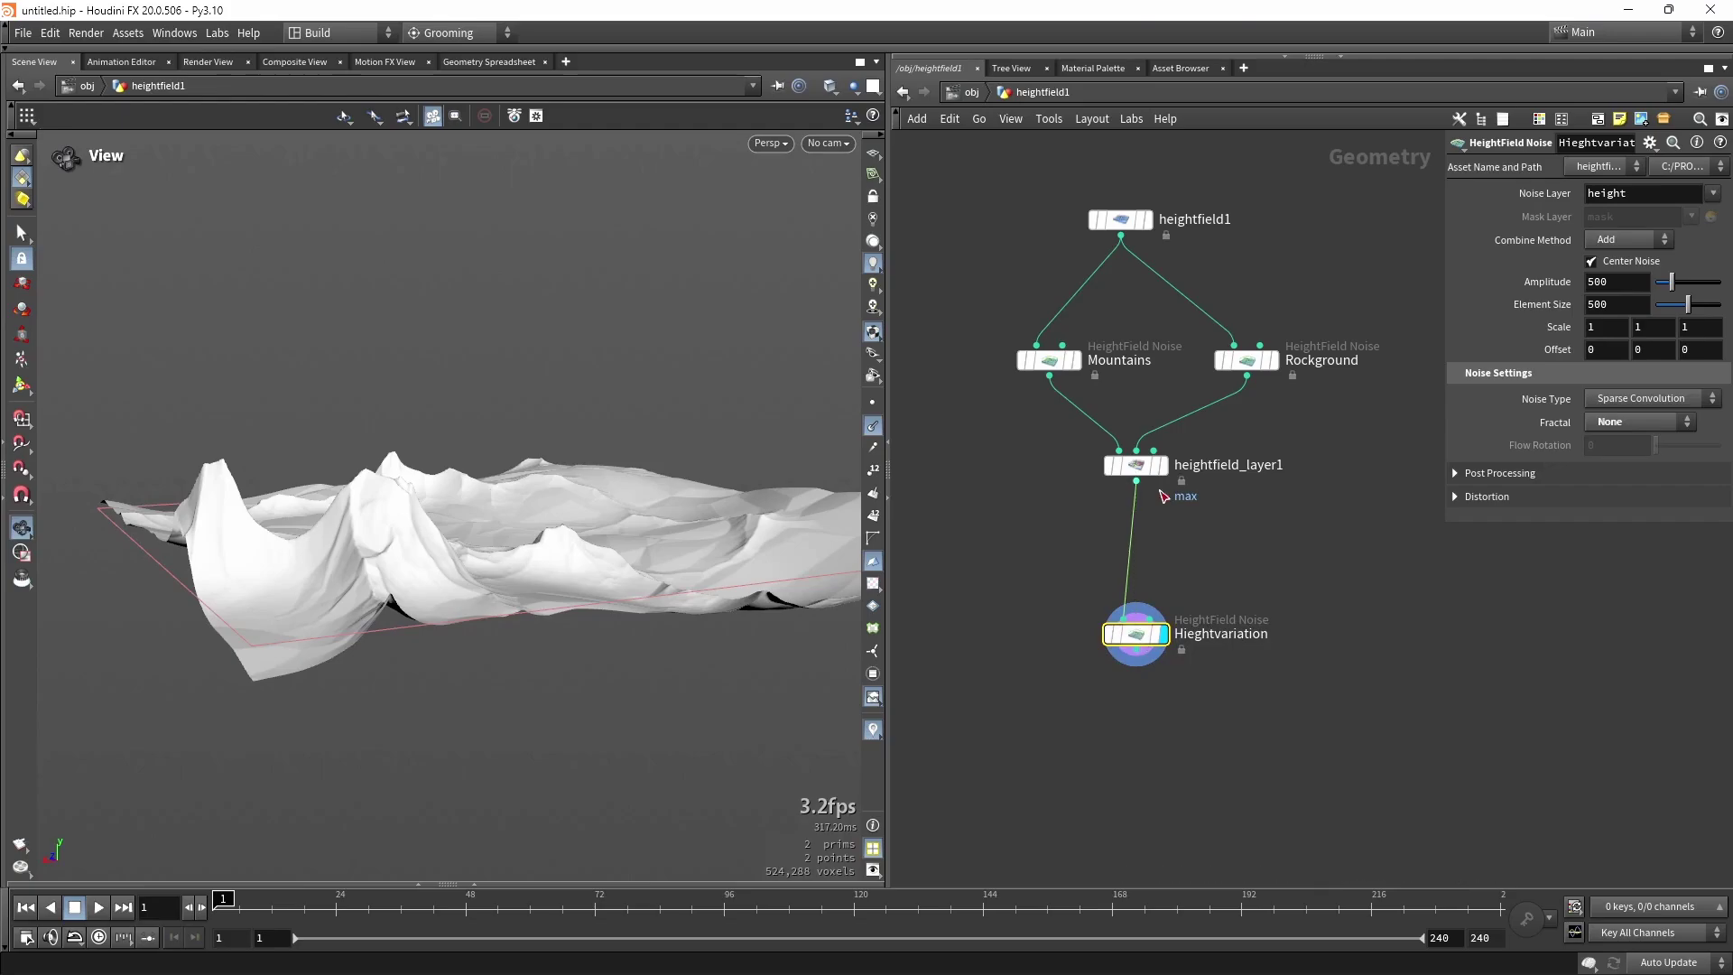
Display the output of heightfield_layer1 and examine its terrain surface up close.
{"action": "left_click", "coordinate": [1163, 467]}
{"action": "left_click", "coordinate": [1139, 467]}
{"action": "left_click_drag", "start_coordinate": [577, 492], "coordinate": [322, 549]}
{"action": "scroll", "coordinate": [322, 549], "scroll_direction": "up", "scroll_amount": 10}
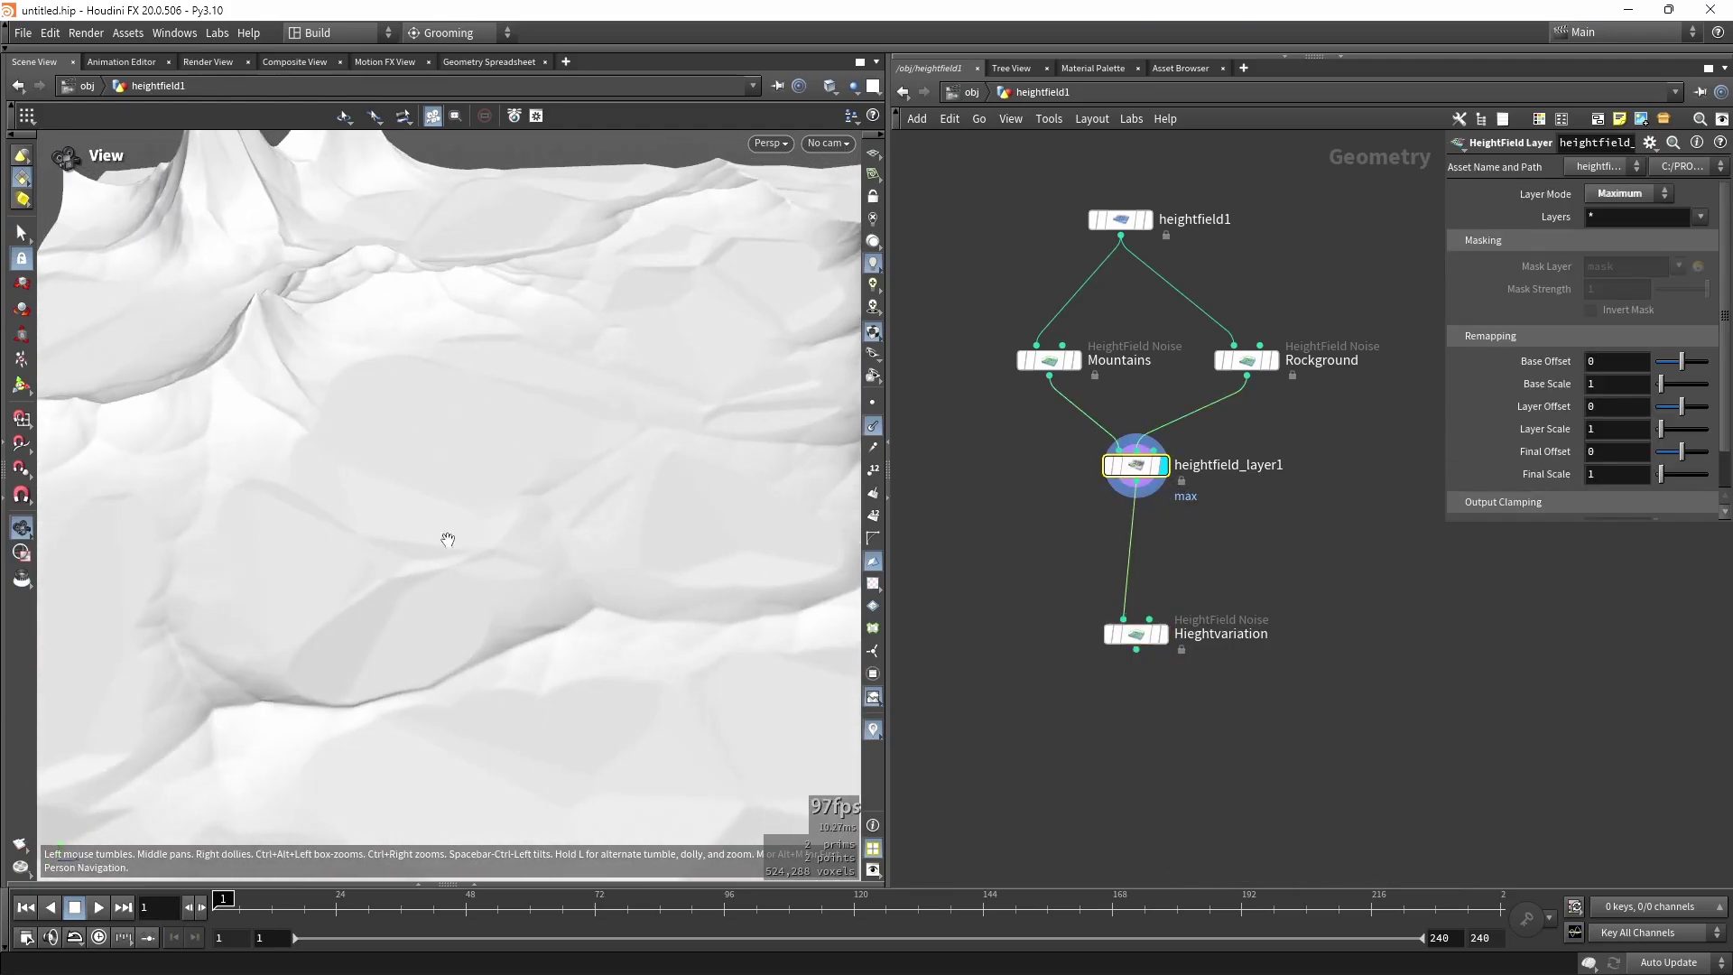
Duplicate the Rockground noise node beside the original, display the copy and set its element size to 14.
{"action": "middle_click_drag", "start_coordinate": [1260, 449], "coordinate": [1197, 457]}
{"action": "left_click_drag", "start_coordinate": [1209, 376], "coordinate": [1343, 433], "text": "alt"}
{"action": "left_click", "coordinate": [1347, 425]}
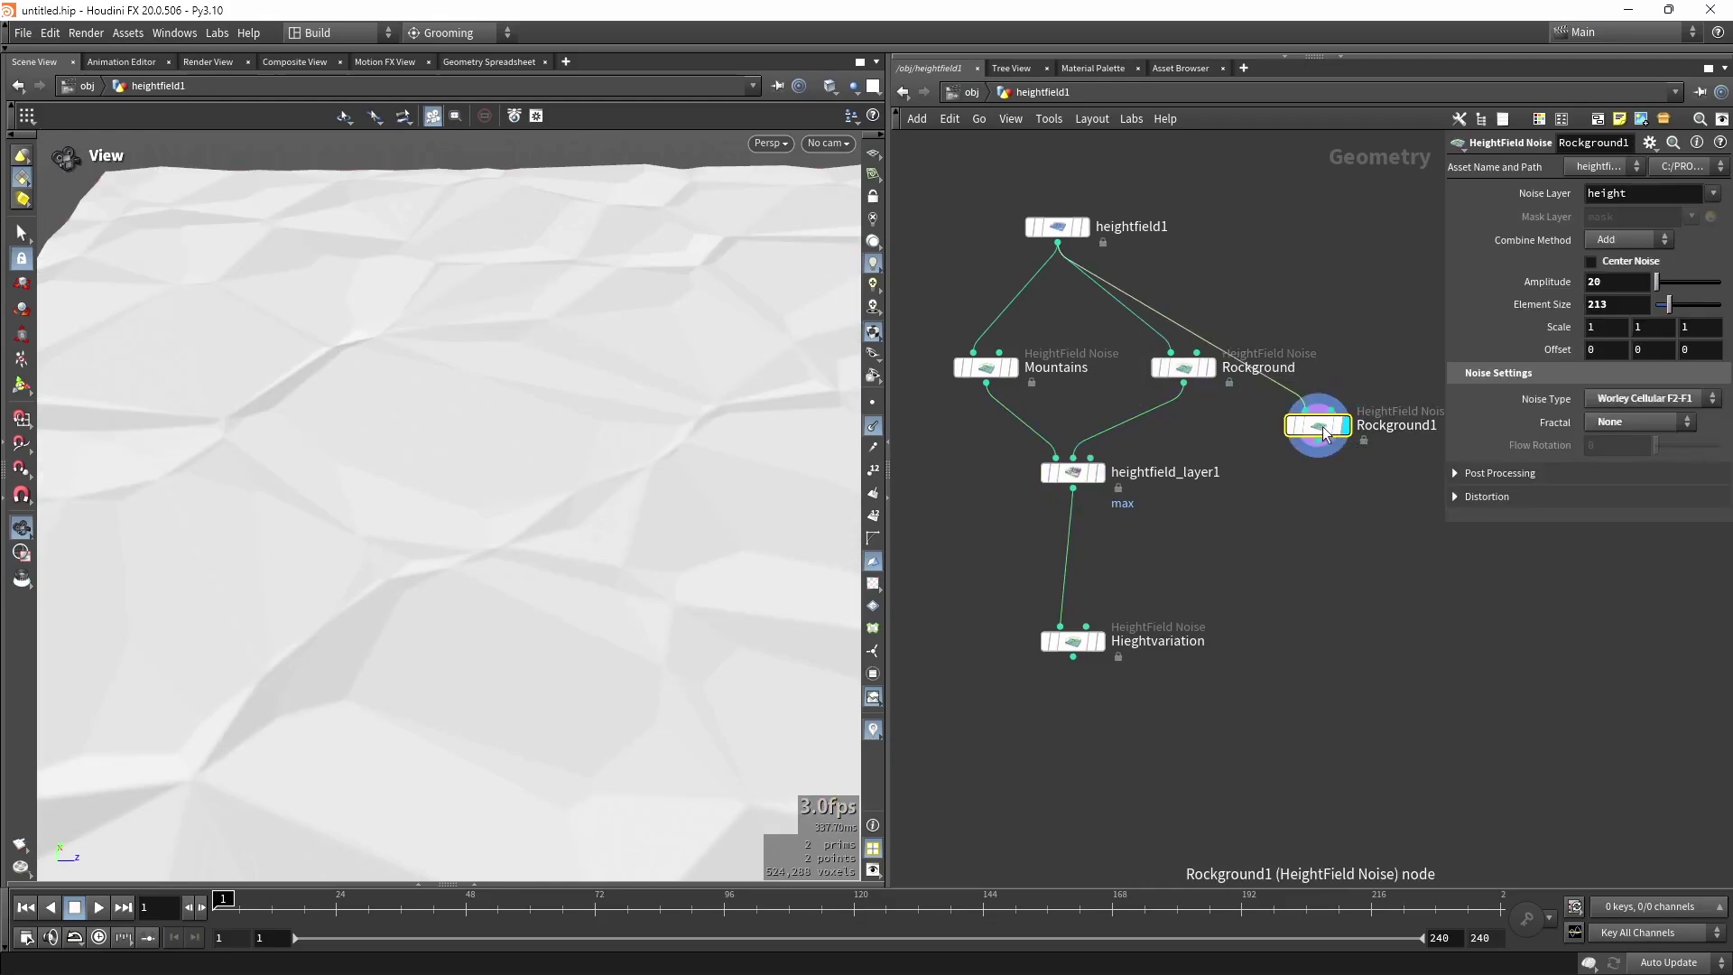
{"action": "left_click_drag", "start_coordinate": [1669, 304], "coordinate": [1658, 307]}
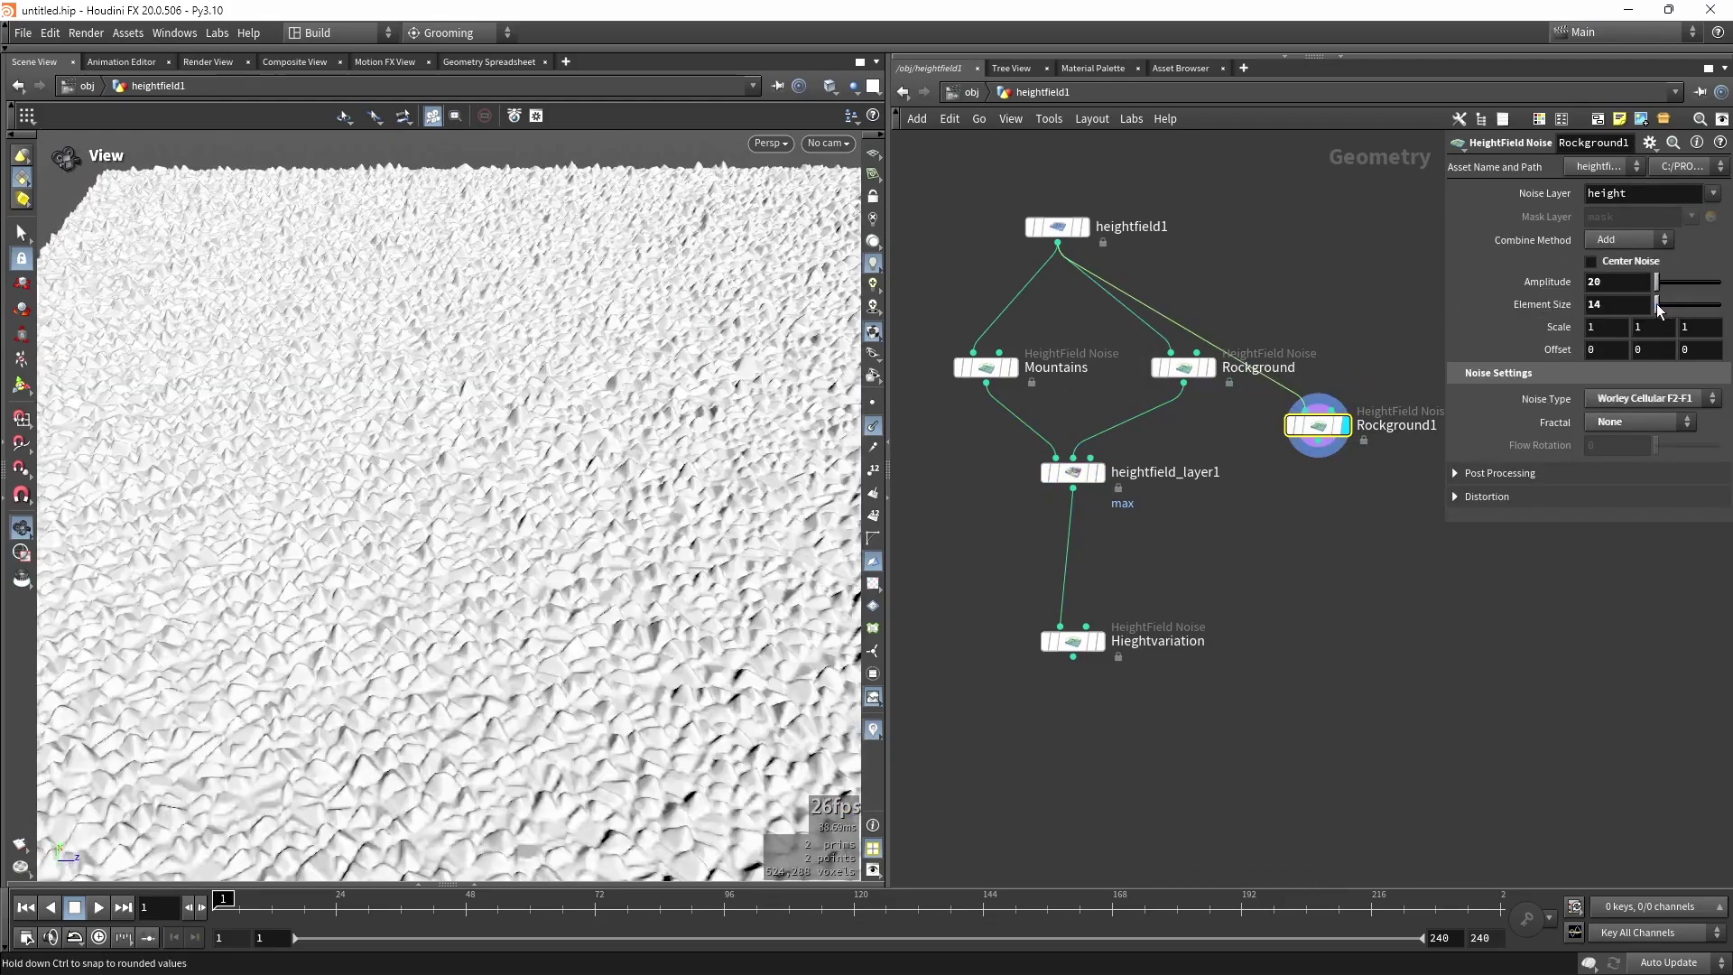
Duplicate the heightfield_layer1 node and use the copy to layer Rockground1 over the heightfield_layer1 output, displaying the combined terrain.
{"action": "left_click_drag", "start_coordinate": [1075, 469], "coordinate": [1185, 534], "text": "alt"}
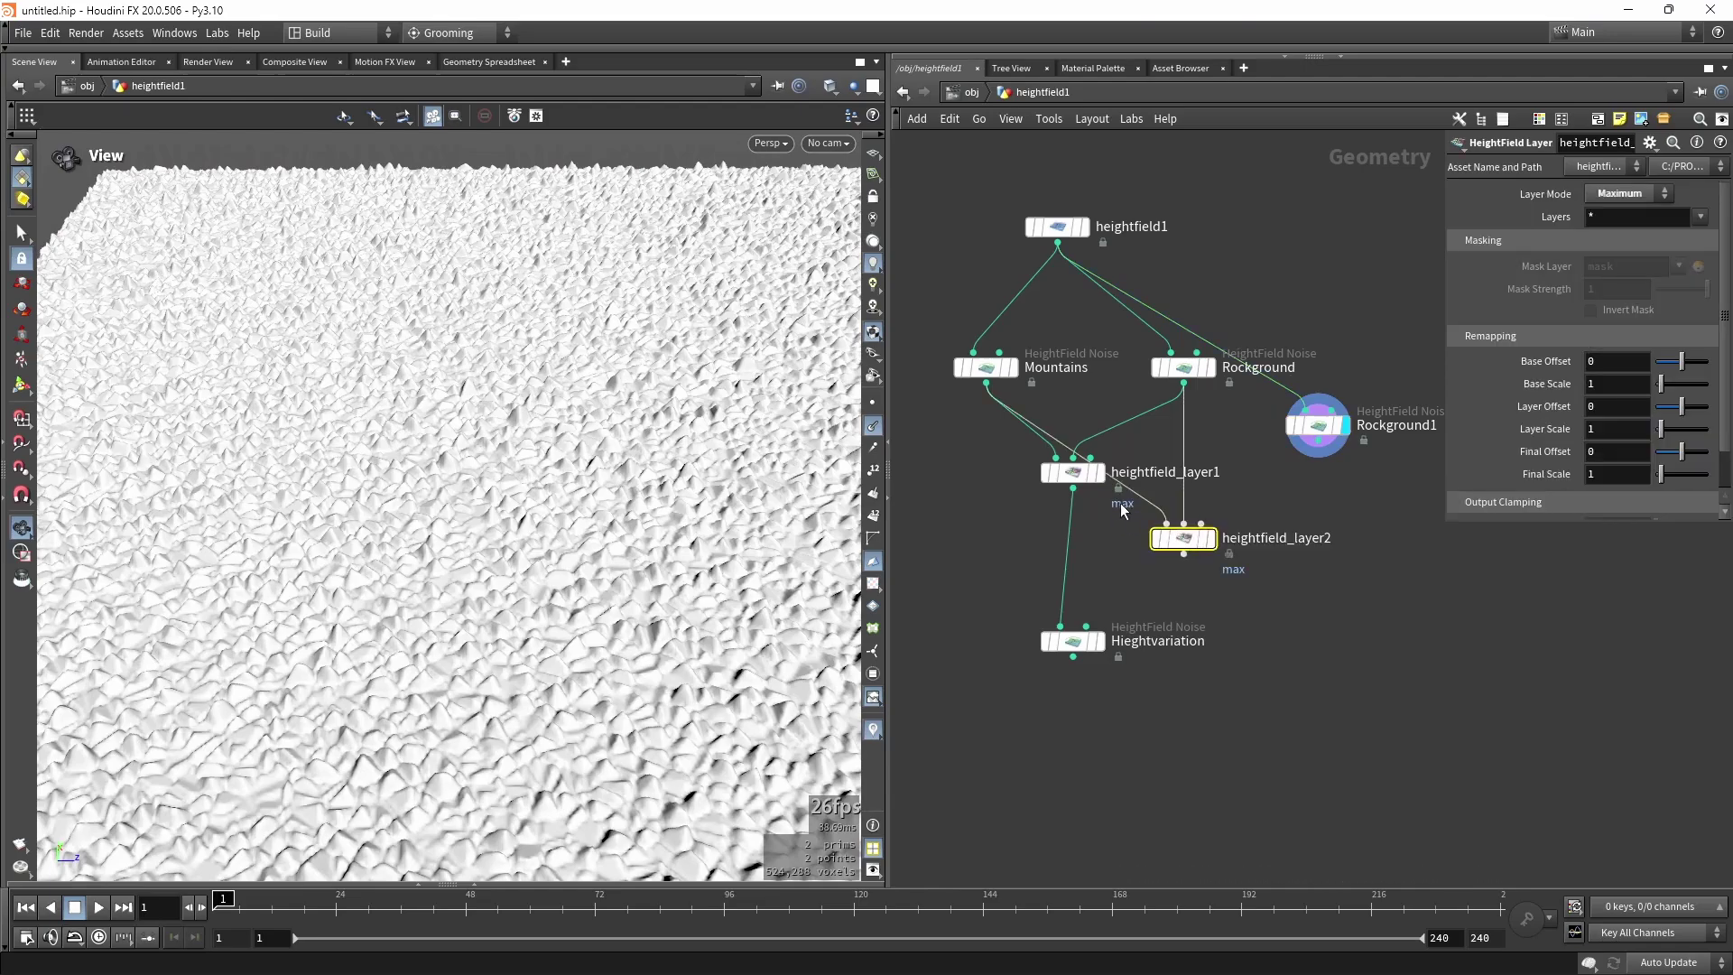
{"action": "left_click_drag", "start_coordinate": [1313, 461], "coordinate": [1201, 524]}
{"action": "left_click_drag", "start_coordinate": [518, 521], "coordinate": [527, 462]}
Set the Rockground1 noise amplitude to 3 and inspect the small rocks on the layered terrain.
{"action": "left_click", "coordinate": [1325, 430]}
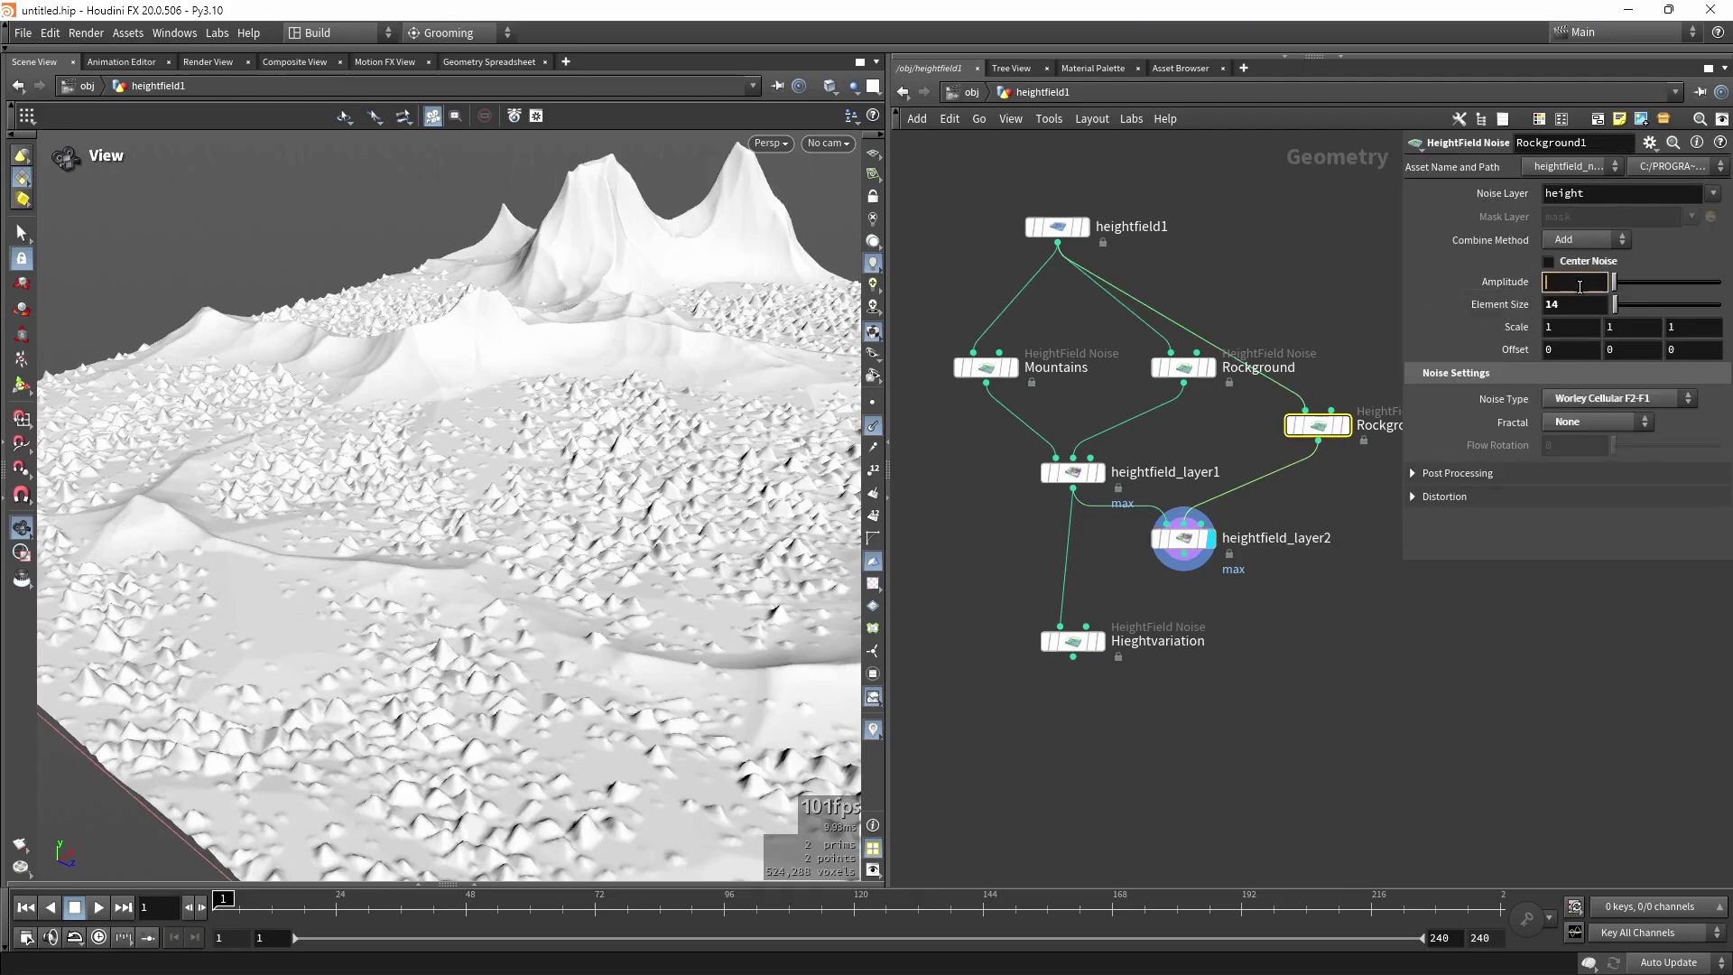
{"action": "key", "text": "Return"}
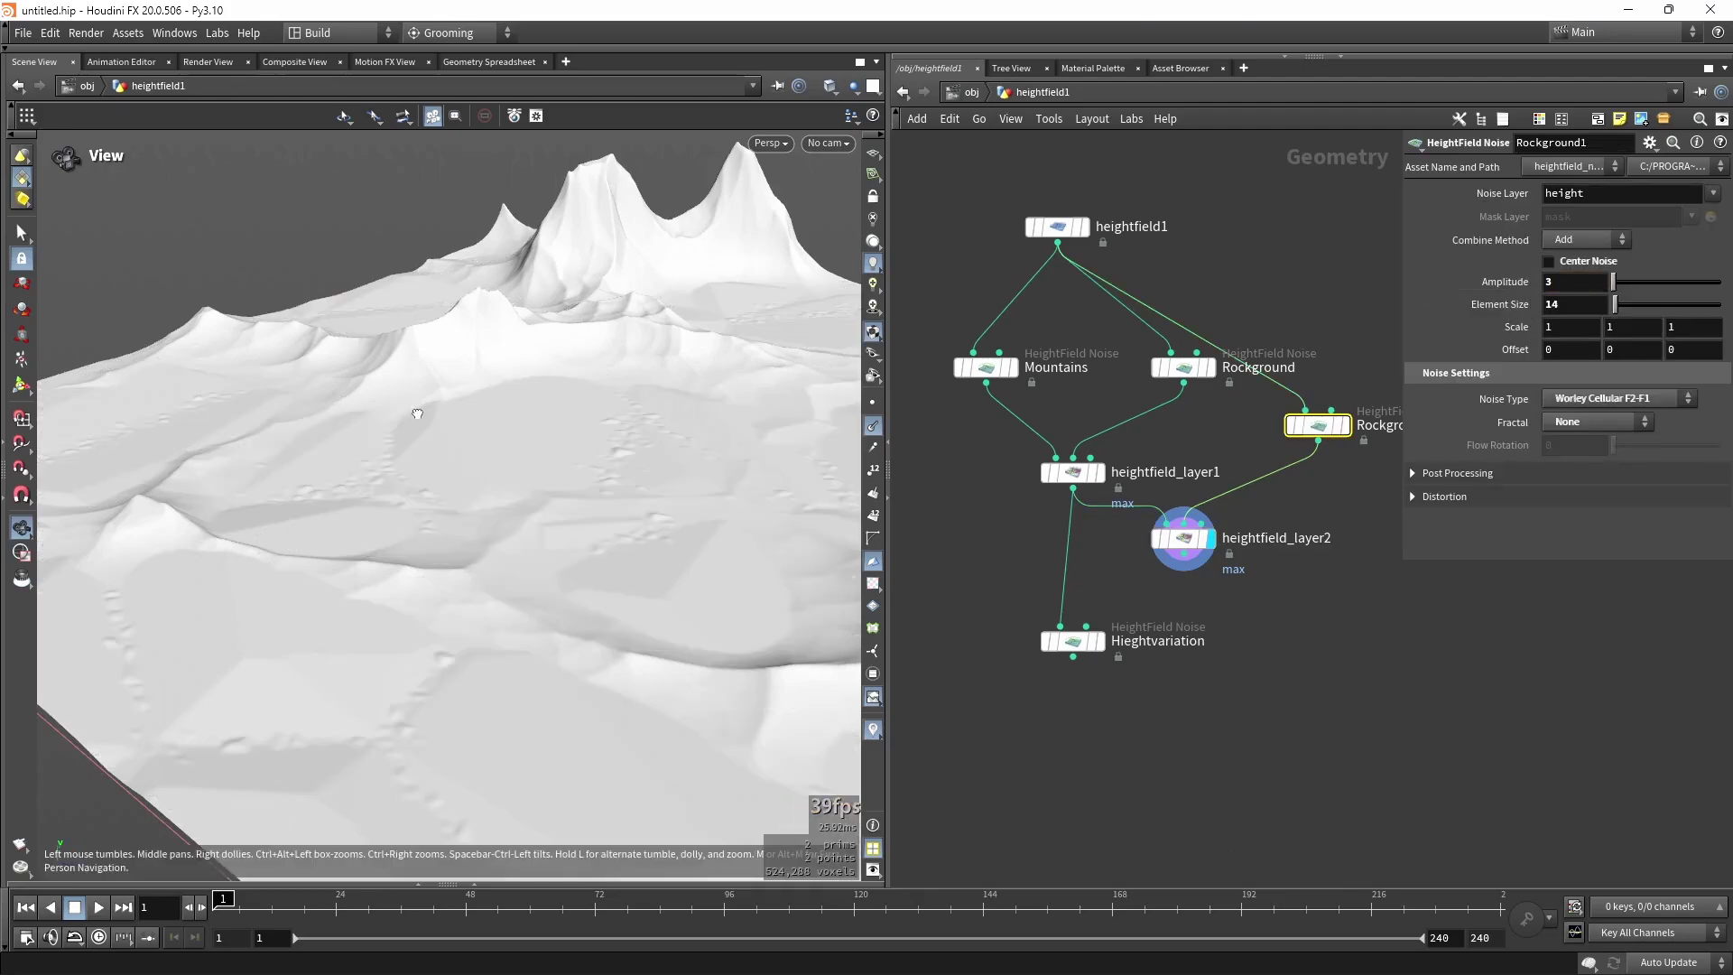
{"action": "left_click_drag", "start_coordinate": [422, 415], "coordinate": [584, 427]}
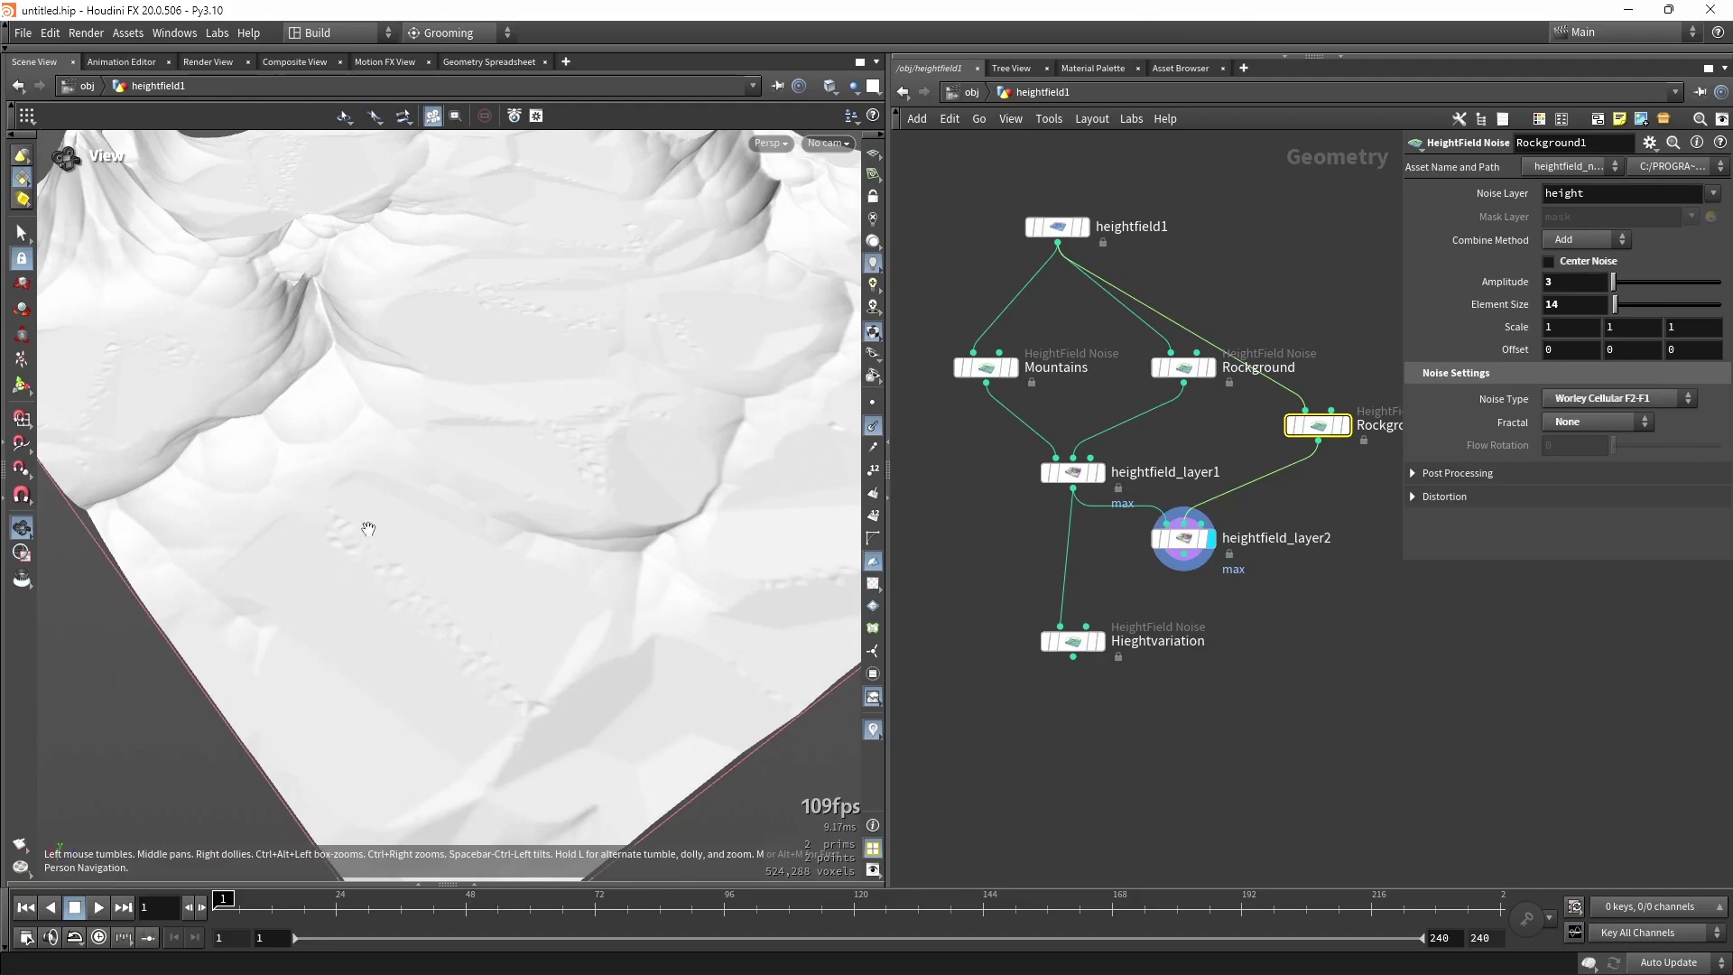
{"action": "left_click_drag", "start_coordinate": [369, 528], "coordinate": [626, 455]}
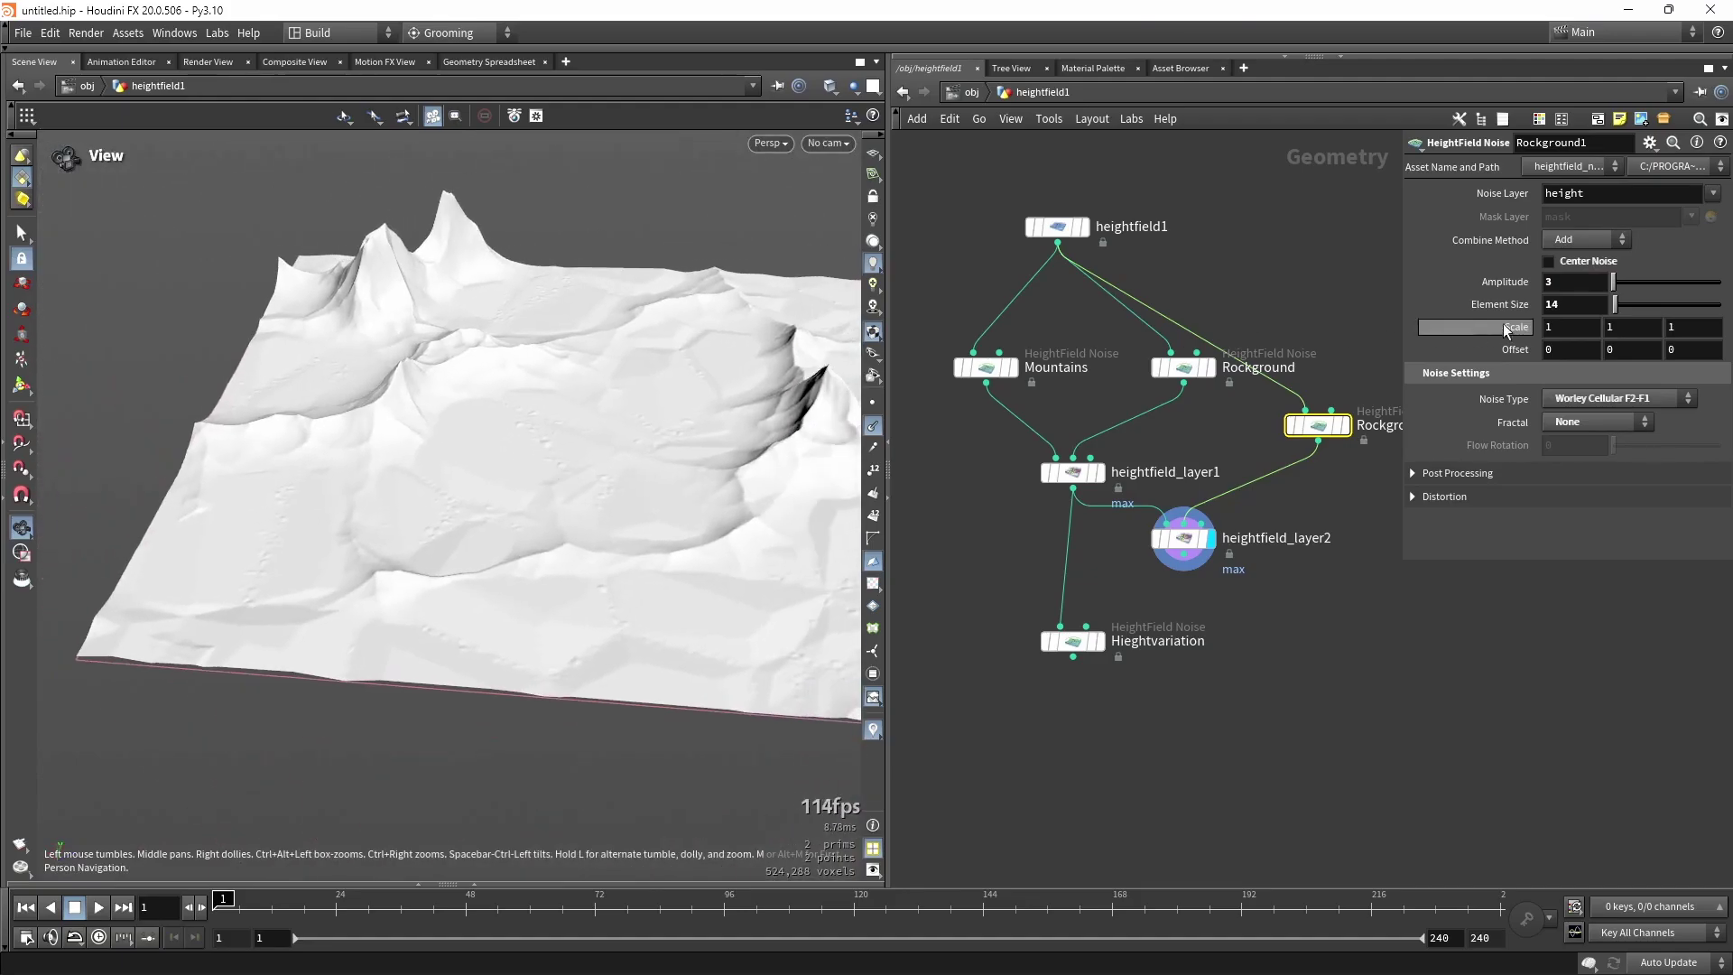
Set the Rockground1 element size to 25 and check the surface detail up close.
{"action": "left_click_drag", "start_coordinate": [1595, 303], "coordinate": [1477, 309]}
{"action": "type", "text": "25"}
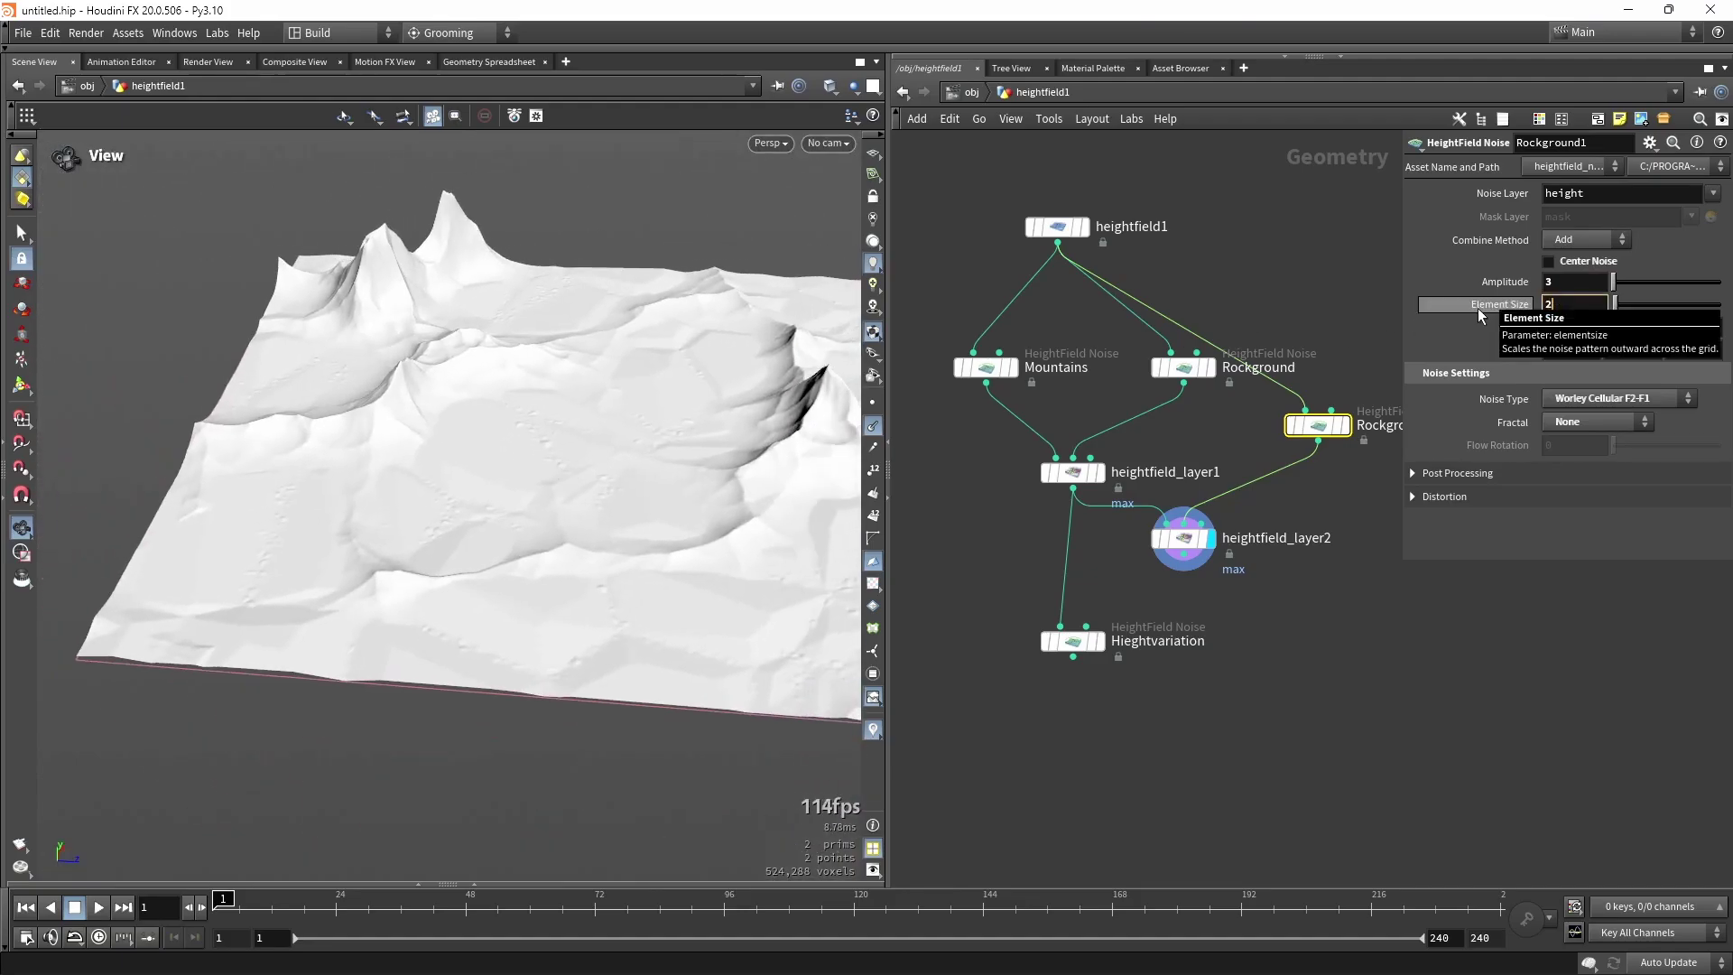
{"action": "key", "text": "Return"}
{"action": "left_click_drag", "start_coordinate": [524, 388], "coordinate": [496, 631]}
{"action": "scroll", "coordinate": [553, 379], "scroll_direction": "up", "scroll_amount": 5}
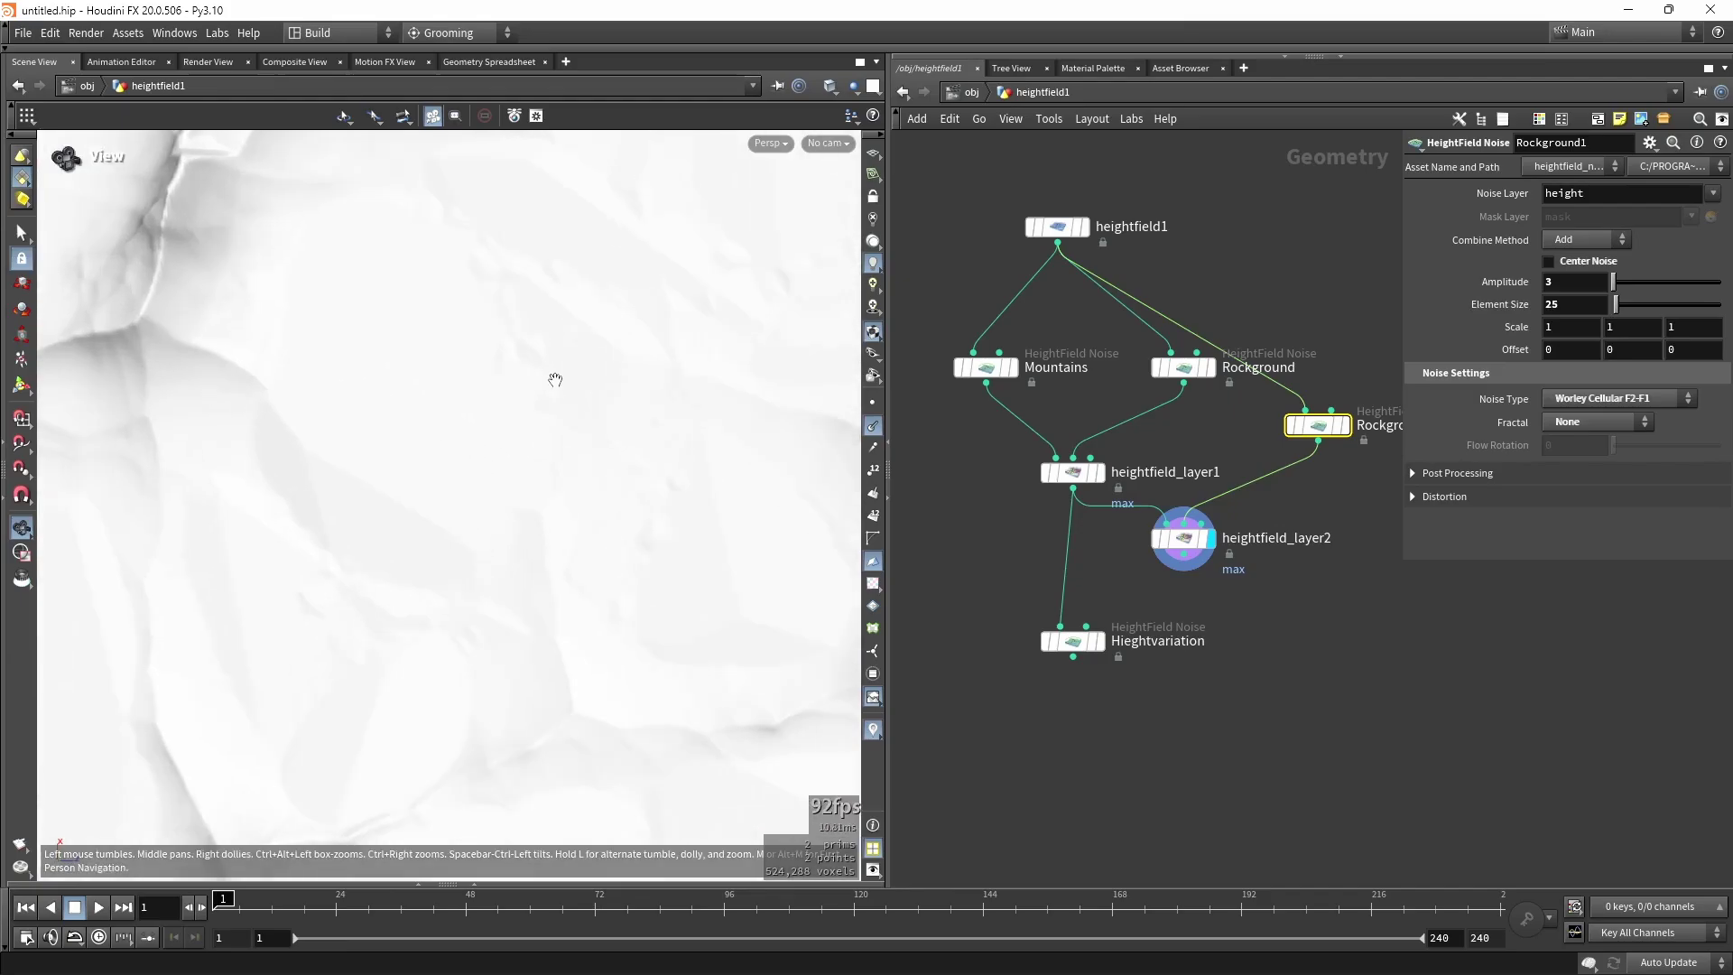
{"action": "left_click_drag", "start_coordinate": [545, 487], "coordinate": [627, 307]}
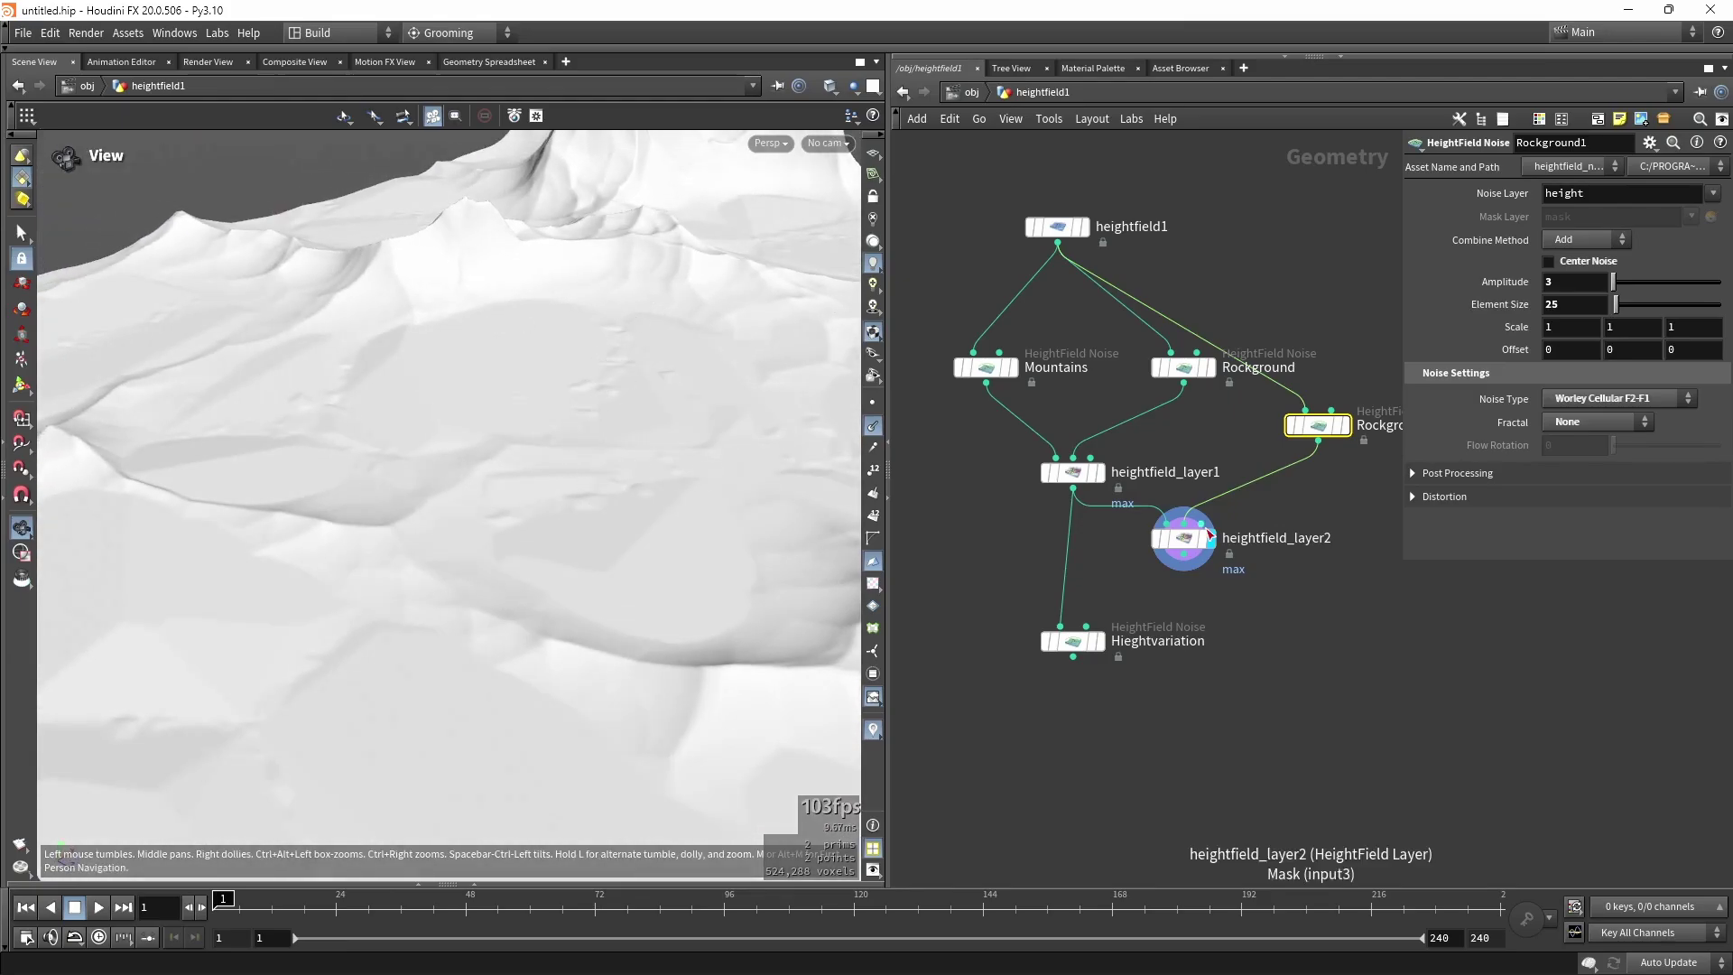
Feed heightfield_layer2 into the Hieghtvariation node and compare the terrain before and after that node.
{"action": "left_click_drag", "start_coordinate": [1183, 570], "coordinate": [1191, 666]}
{"action": "left_click_drag", "start_coordinate": [1061, 593], "coordinate": [1367, 725]}
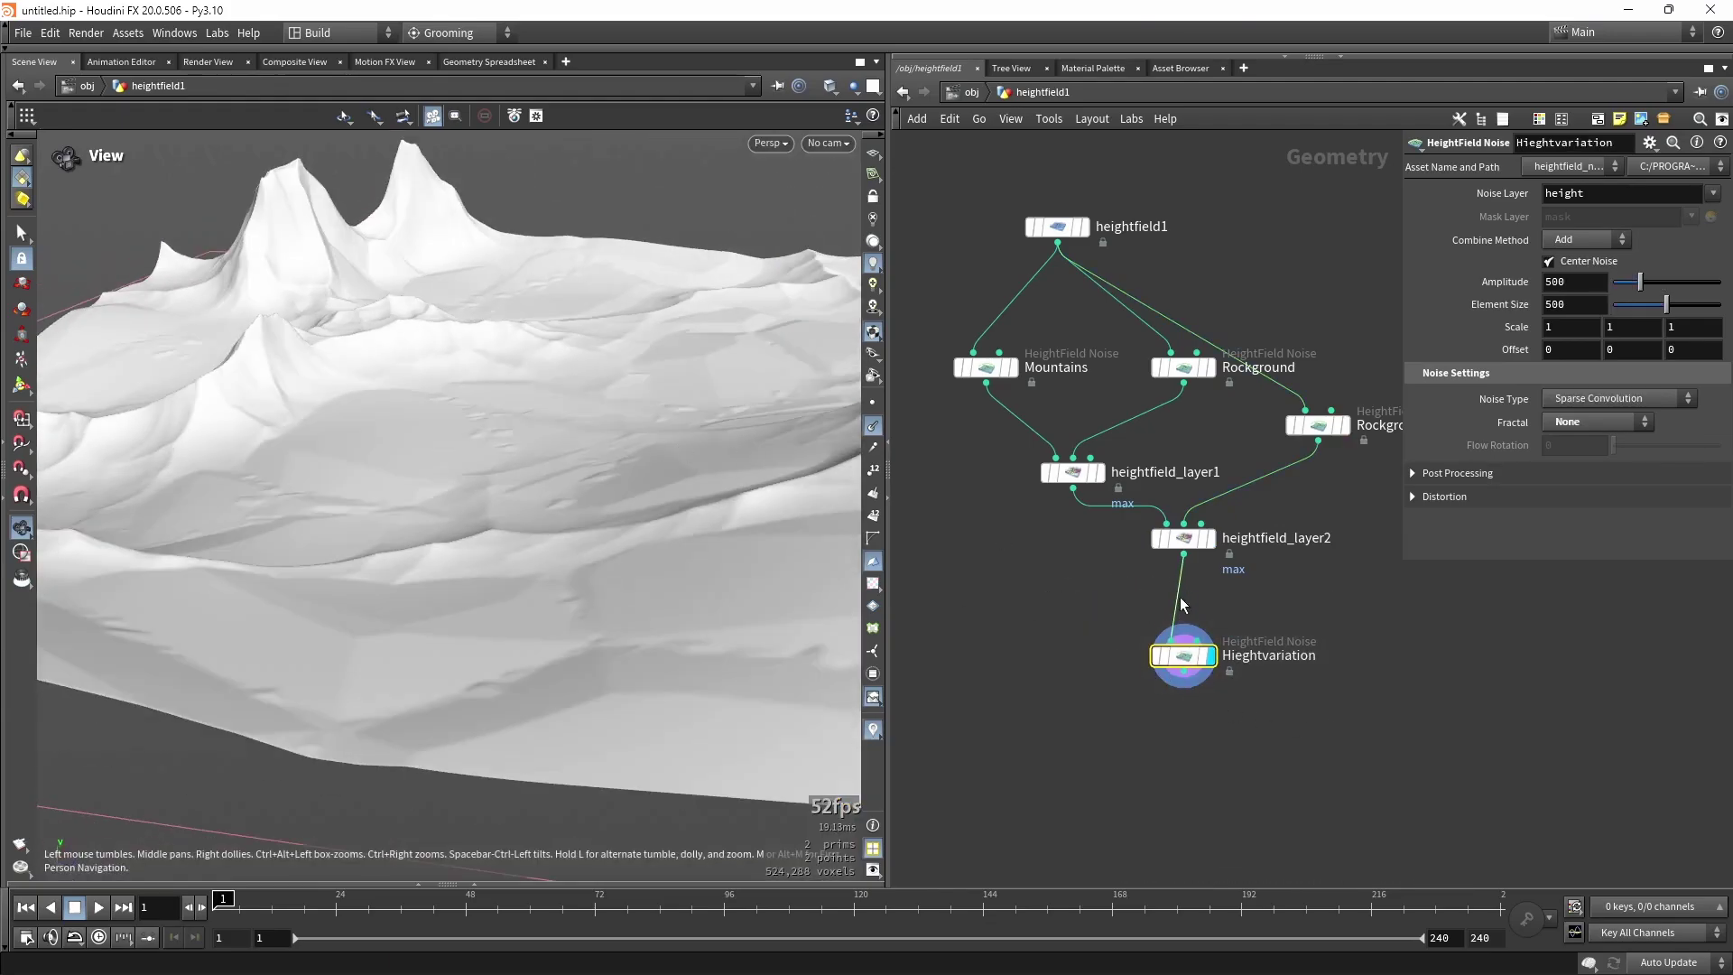
{"action": "left_click", "coordinate": [1184, 539]}
{"action": "scroll", "coordinate": [546, 460], "scroll_direction": "down", "scroll_amount": 5}
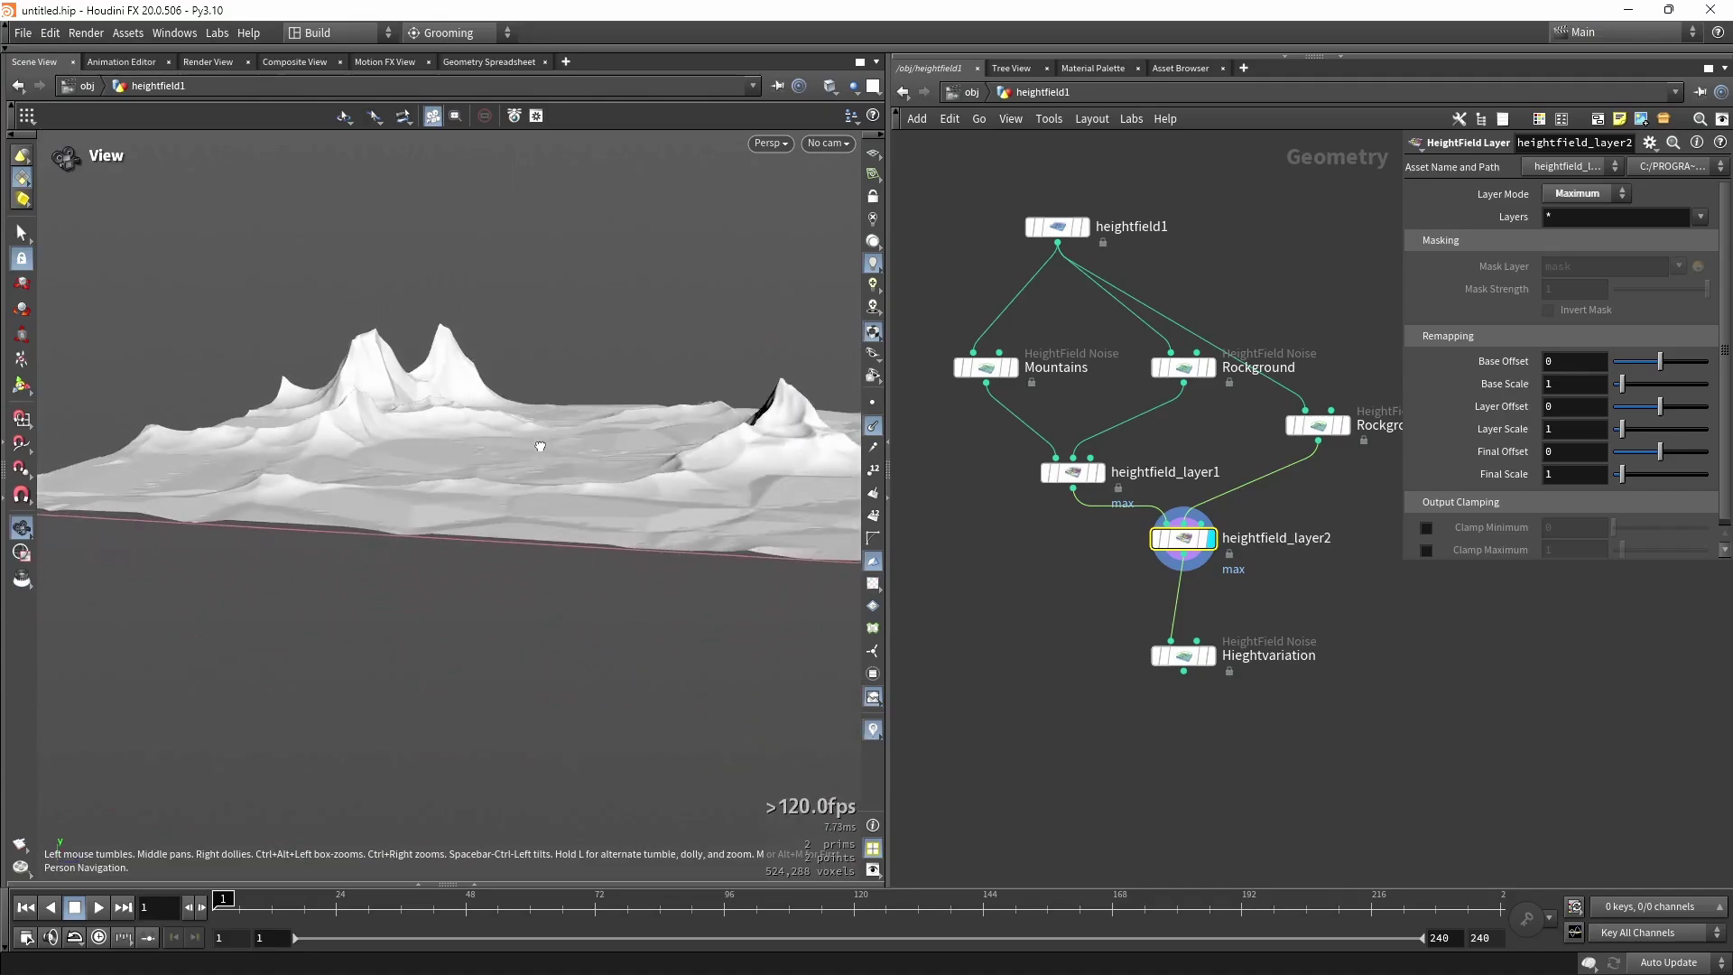
{"action": "mouse_move", "coordinate": [540, 446]}
{"action": "left_mouse_down"}
{"action": "mouse_move", "coordinate": [542, 418]}
{"action": "mouse_move", "coordinate": [624, 450]}
{"action": "mouse_move", "coordinate": [556, 449]}
{"action": "left_mouse_up"}
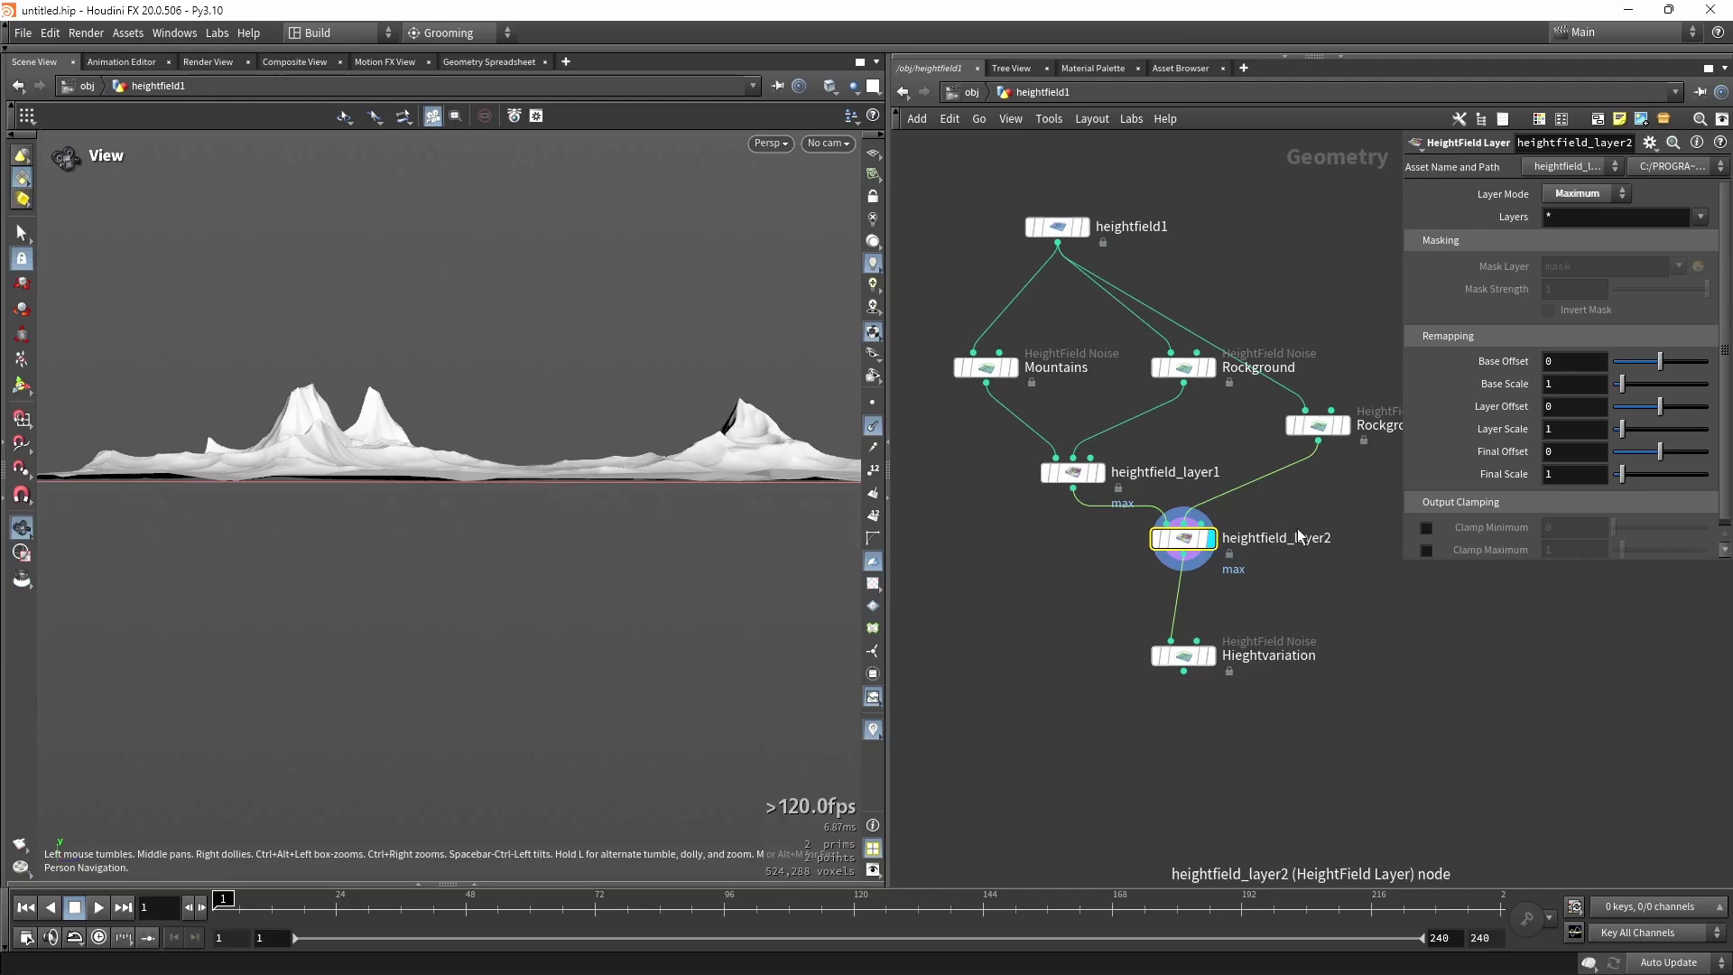
{"action": "left_click", "coordinate": [1210, 656]}
{"action": "left_click", "coordinate": [1183, 657]}
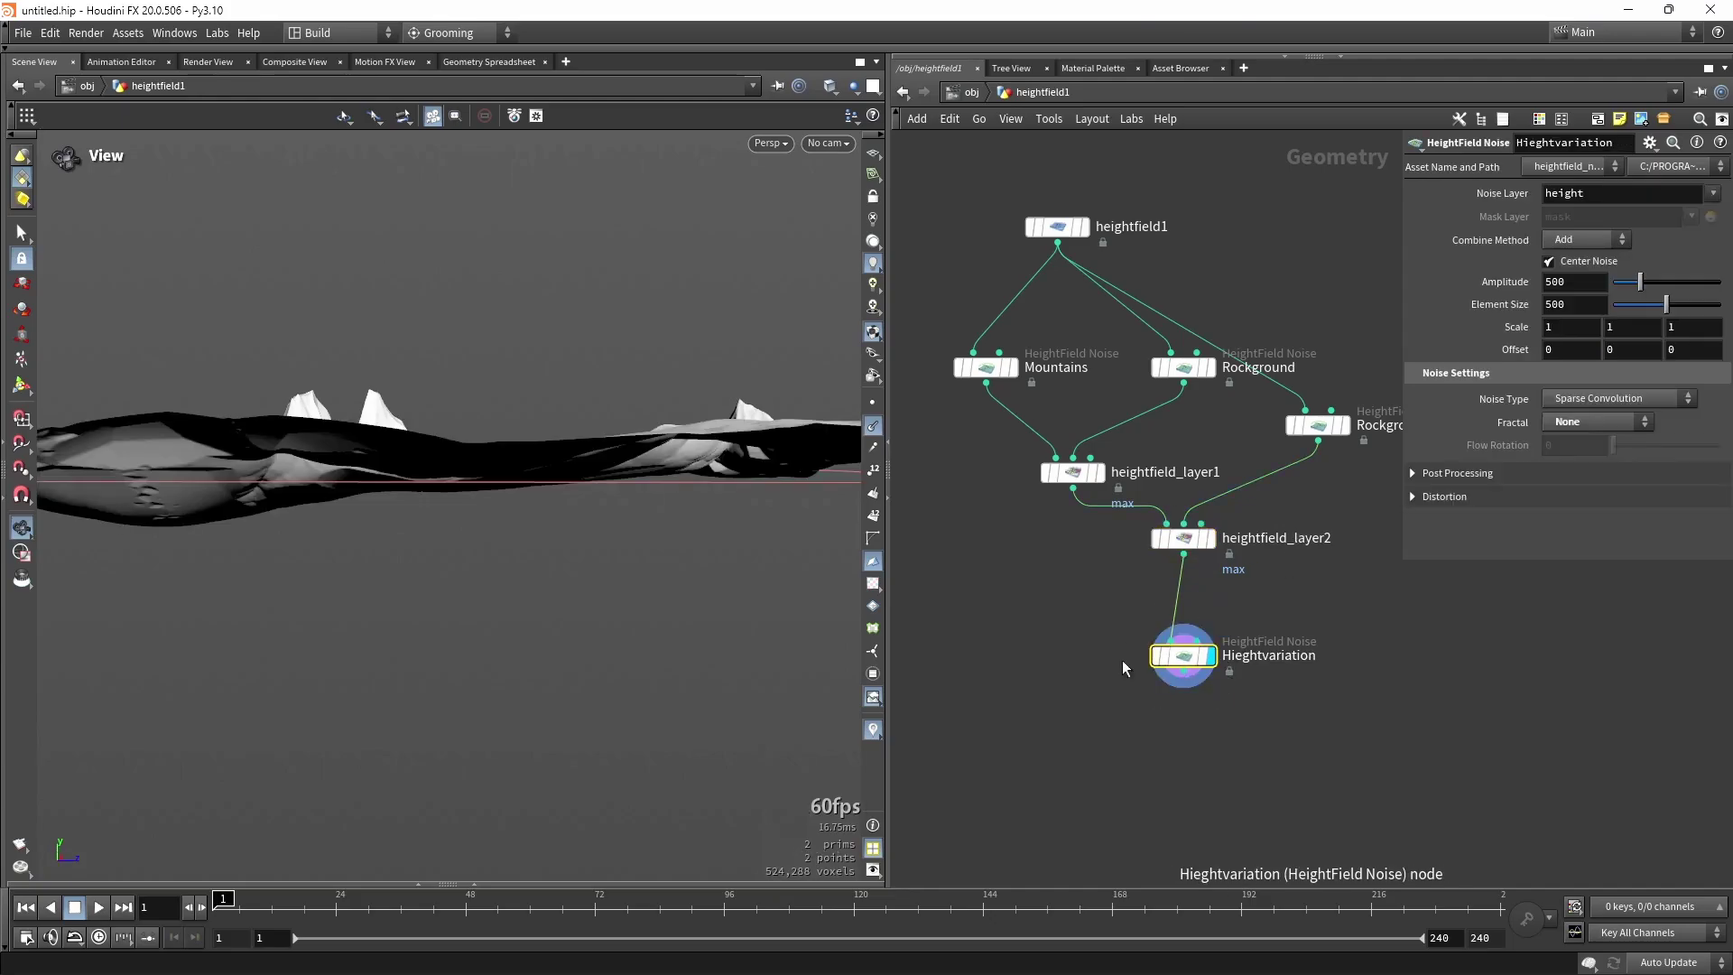
{"action": "left_click_drag", "start_coordinate": [520, 503], "coordinate": [501, 464]}
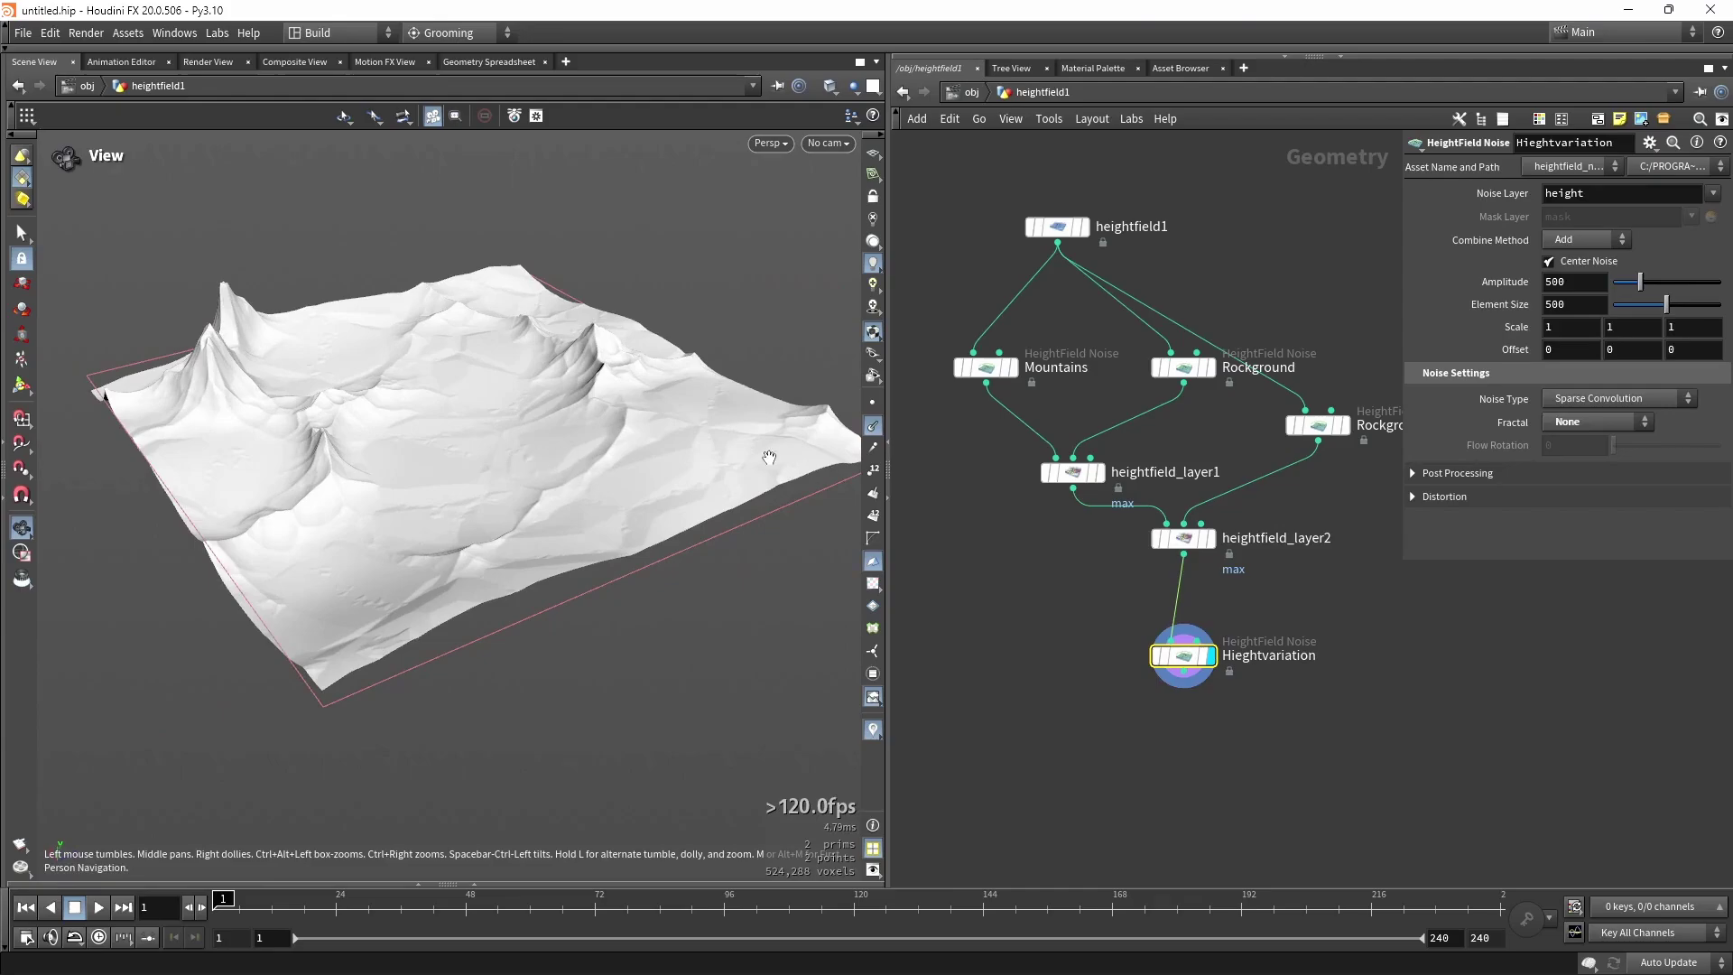
Add a HeightField Distort by Noise node below Hieghtvariation, connected to its output, and display its result.
{"action": "middle_click_drag", "start_coordinate": [1067, 675], "coordinate": [1034, 507]}
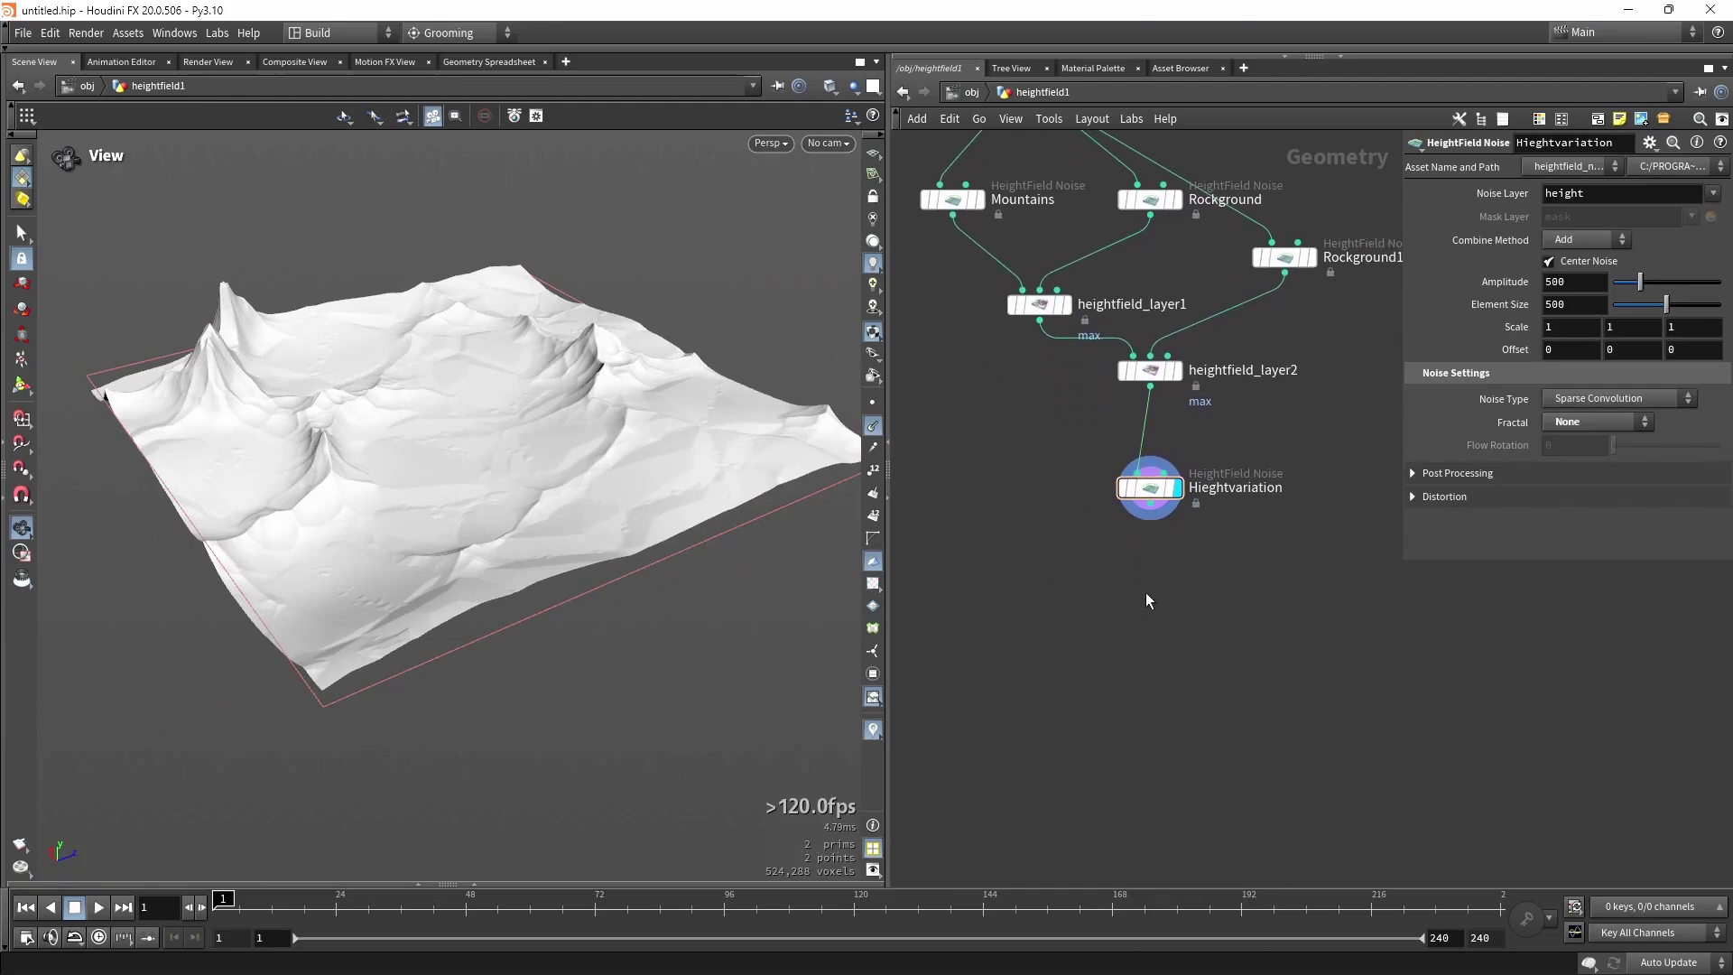
{"action": "key", "text": "Tab"}
{"action": "type", "text": "dist"}
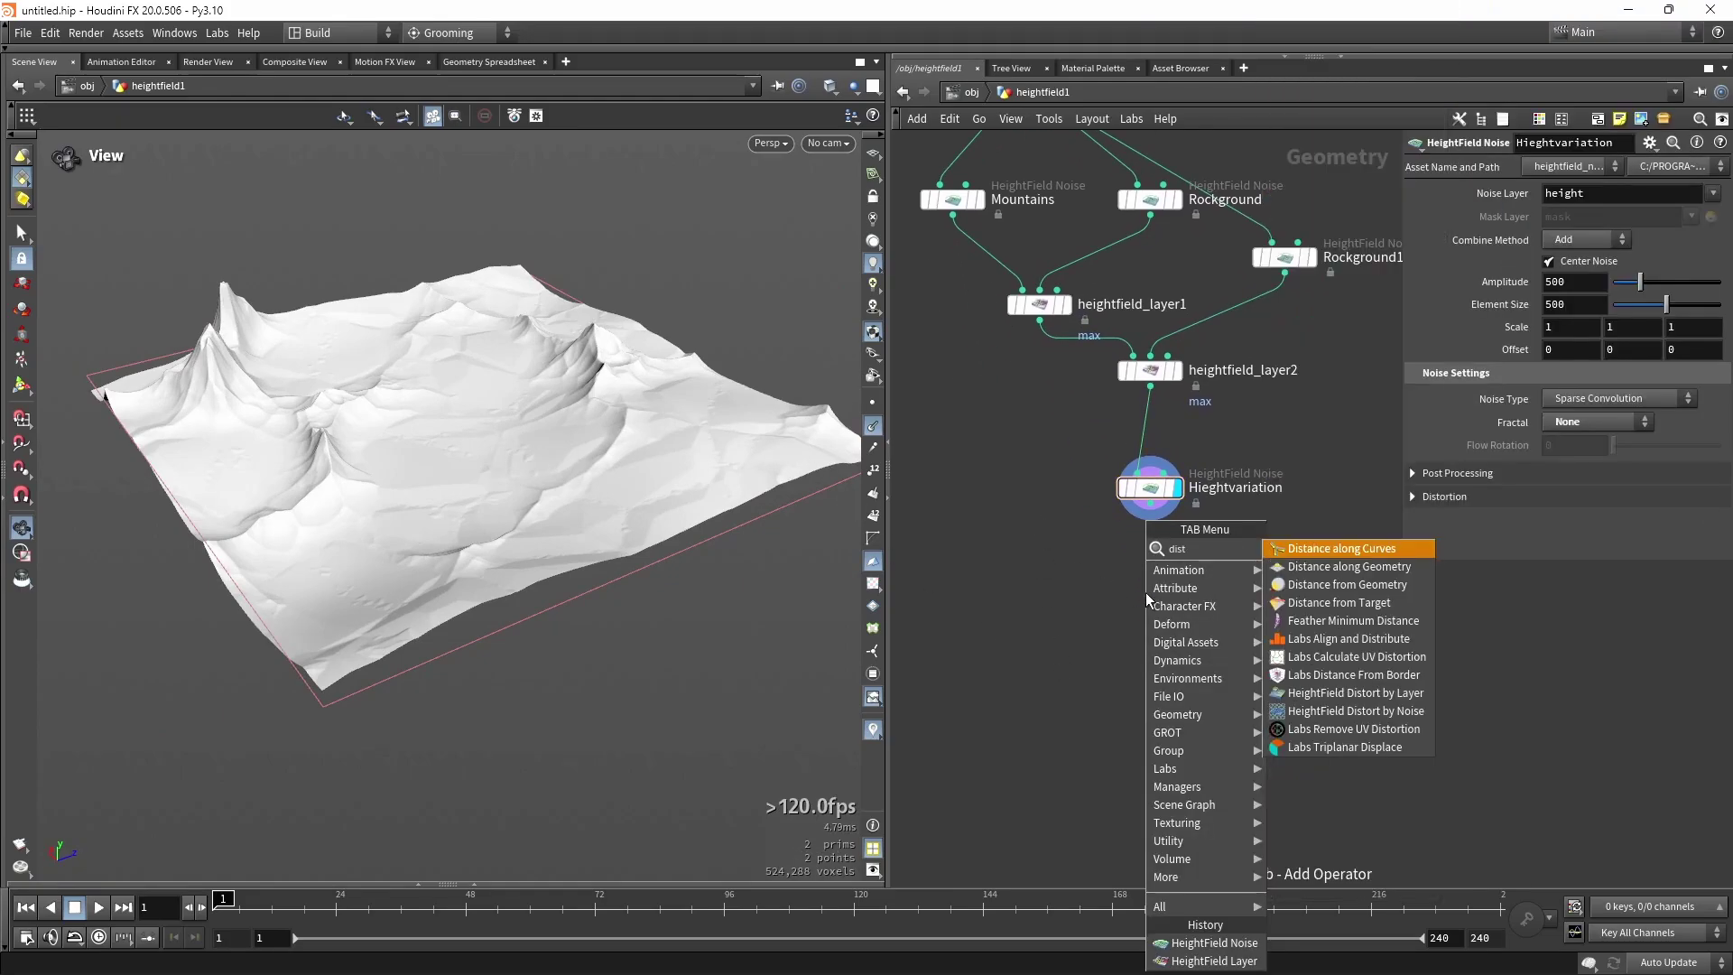
{"action": "left_click", "coordinate": [1318, 712]}
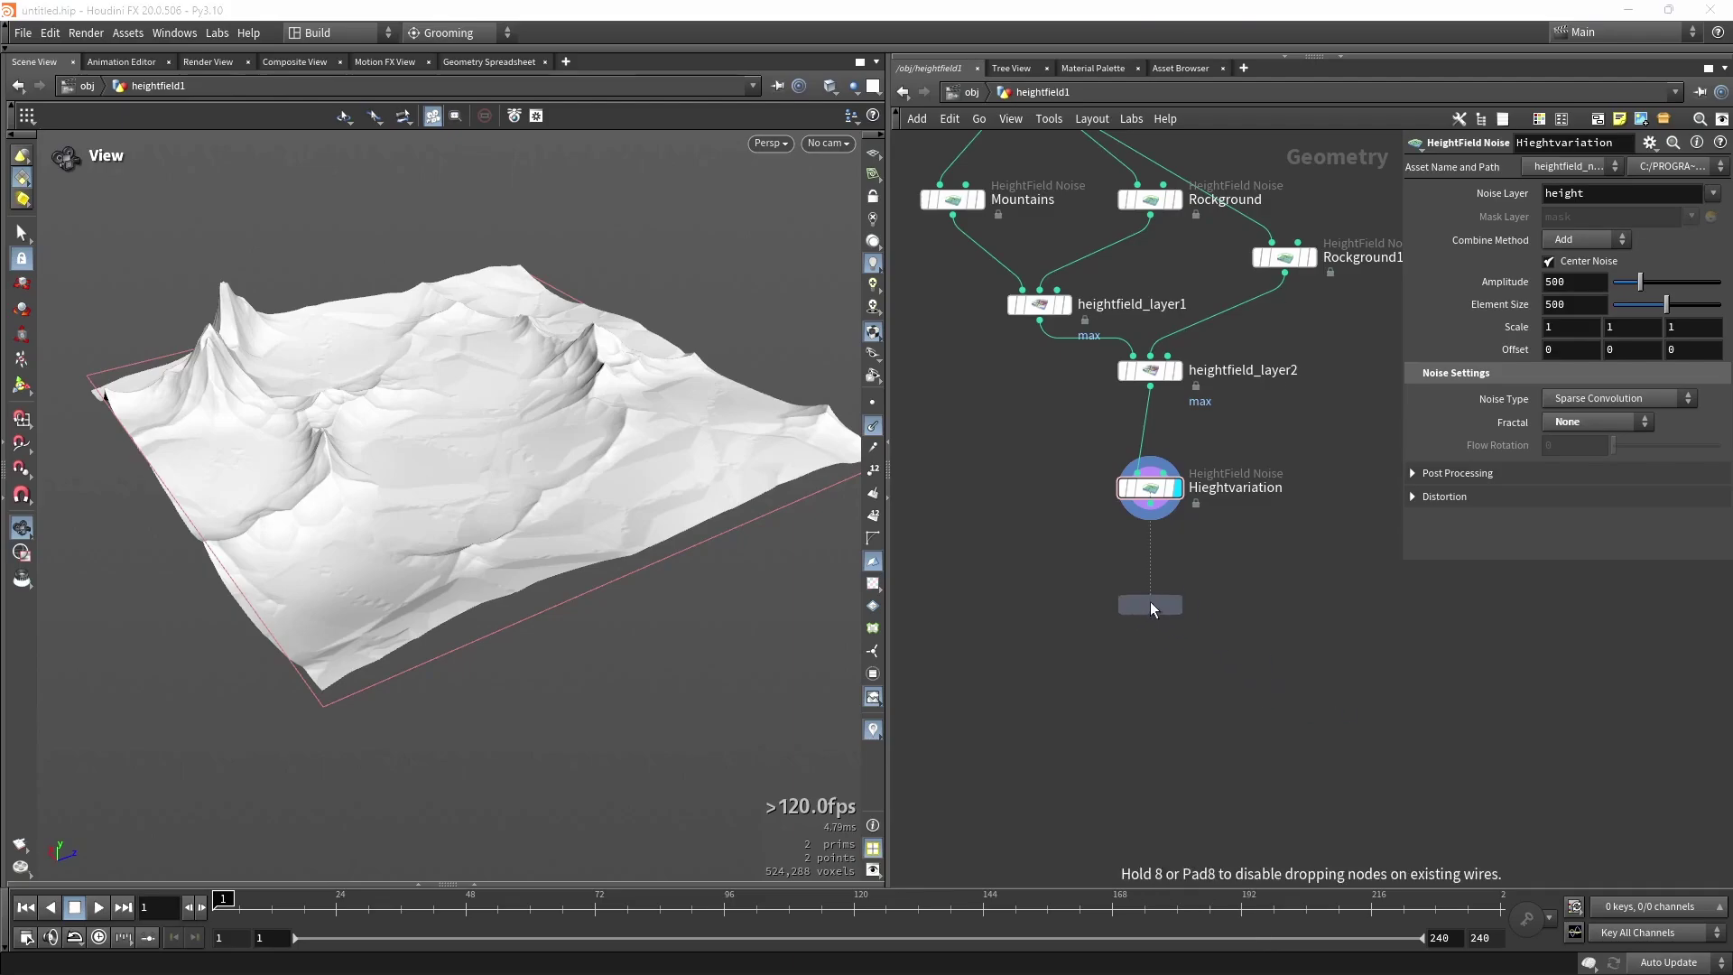
{"action": "left_click", "coordinate": [1145, 574]}
{"action": "scroll", "coordinate": [1142, 556], "scroll_direction": "up", "scroll_amount": 3}
{"action": "left_click", "coordinate": [1194, 646]}
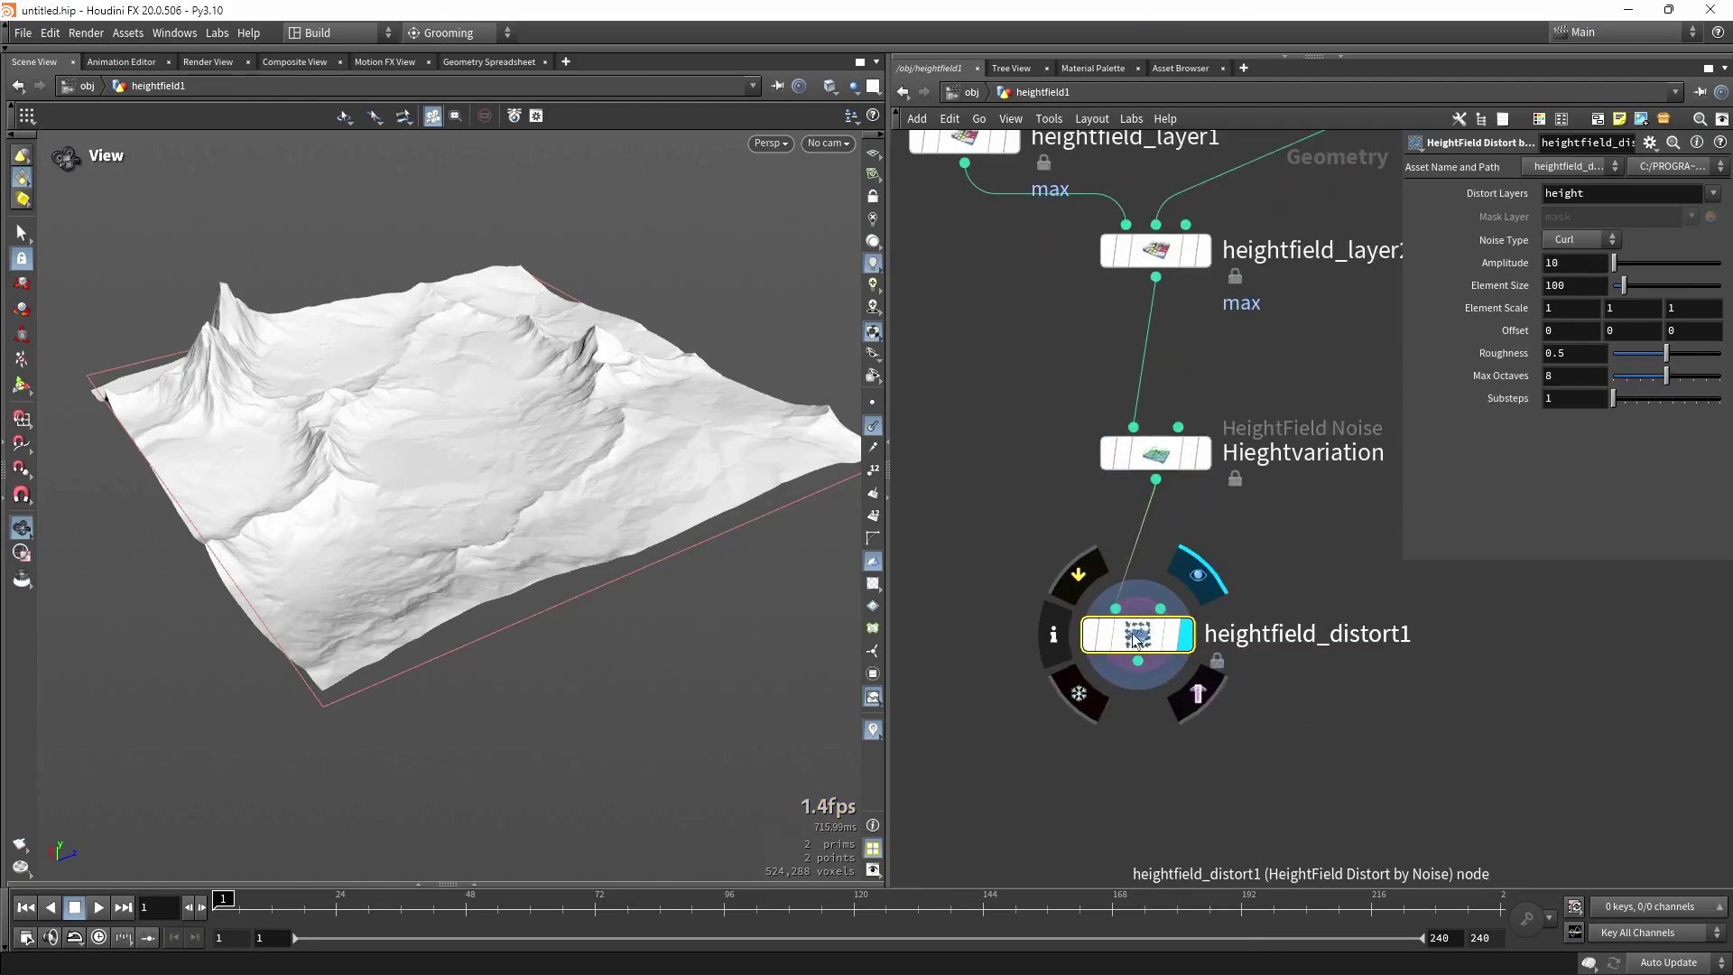
{"action": "left_click_drag", "start_coordinate": [1138, 639], "coordinate": [1170, 639]}
Compare the terrain with heightfield_distort1 bypassed and active, with its parameter area widened.
{"action": "left_click_drag", "start_coordinate": [1399, 558], "coordinate": [1092, 582]}
{"action": "left_click_drag", "start_coordinate": [397, 307], "coordinate": [558, 409]}
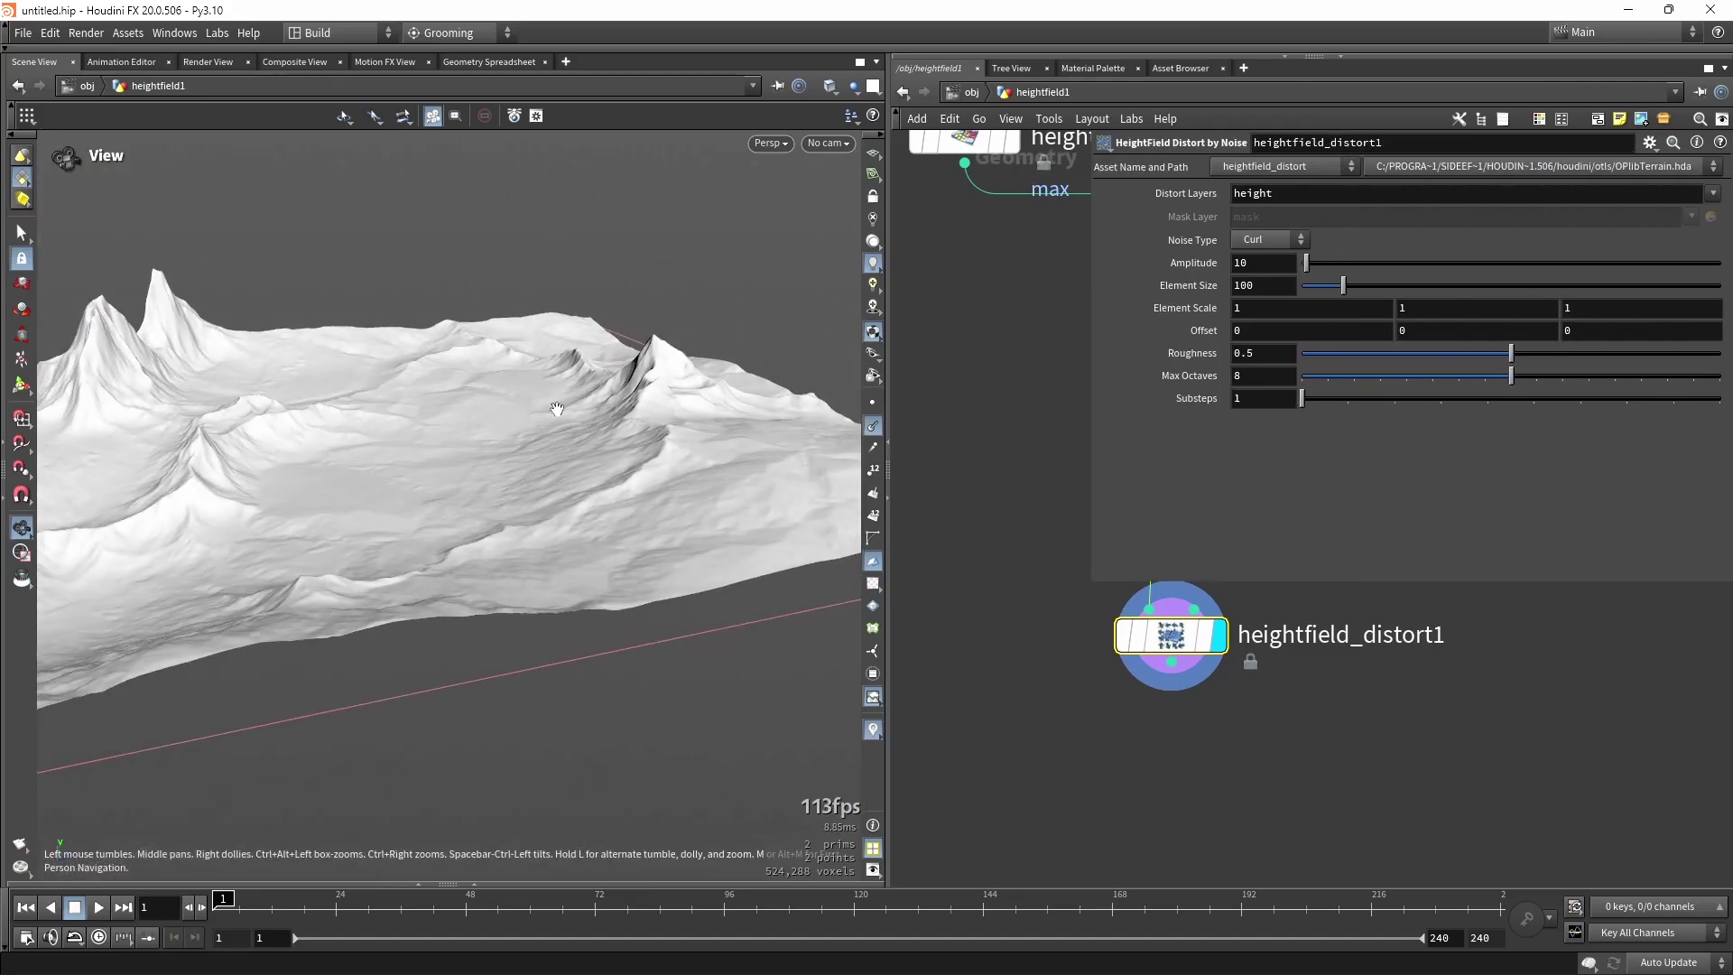
{"action": "left_click", "coordinate": [1127, 642]}
{"action": "left_click", "coordinate": [1127, 642]}
{"action": "left_click", "coordinate": [1127, 643]}
{"action": "left_click", "coordinate": [1126, 642]}
{"action": "left_click", "coordinate": [1126, 643]}
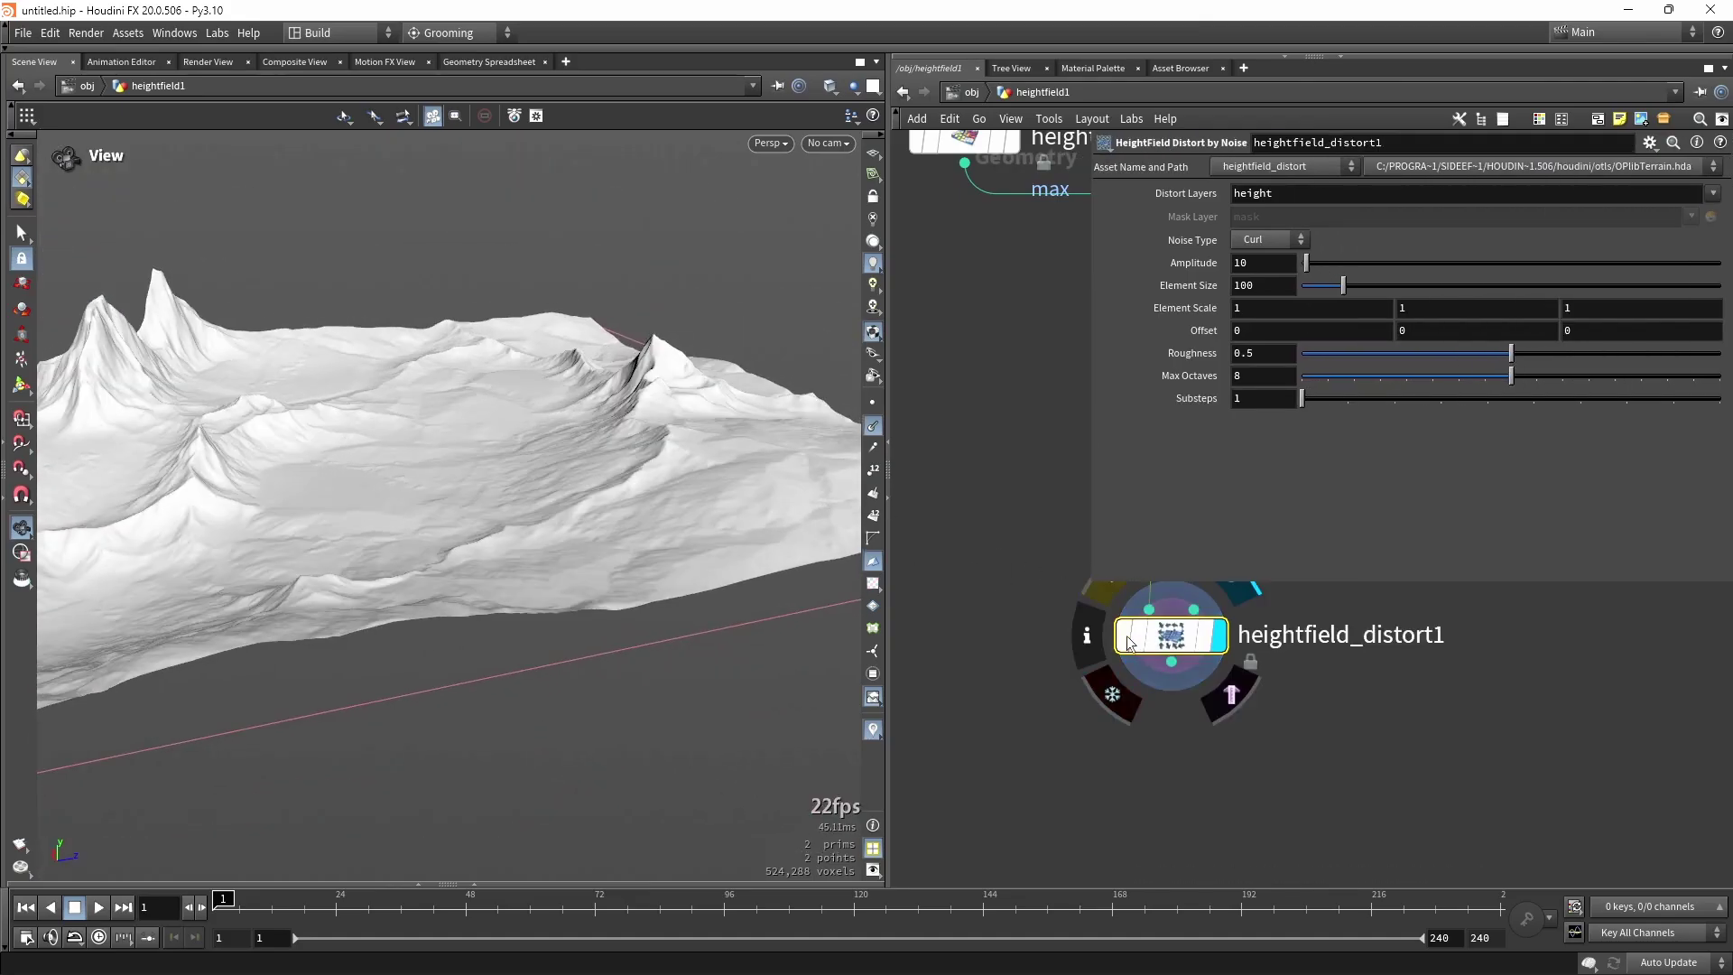
{"action": "left_click", "coordinate": [1126, 643]}
{"action": "left_click", "coordinate": [1127, 643]}
{"action": "left_click", "coordinate": [1127, 642]}
{"action": "left_click", "coordinate": [1126, 643]}
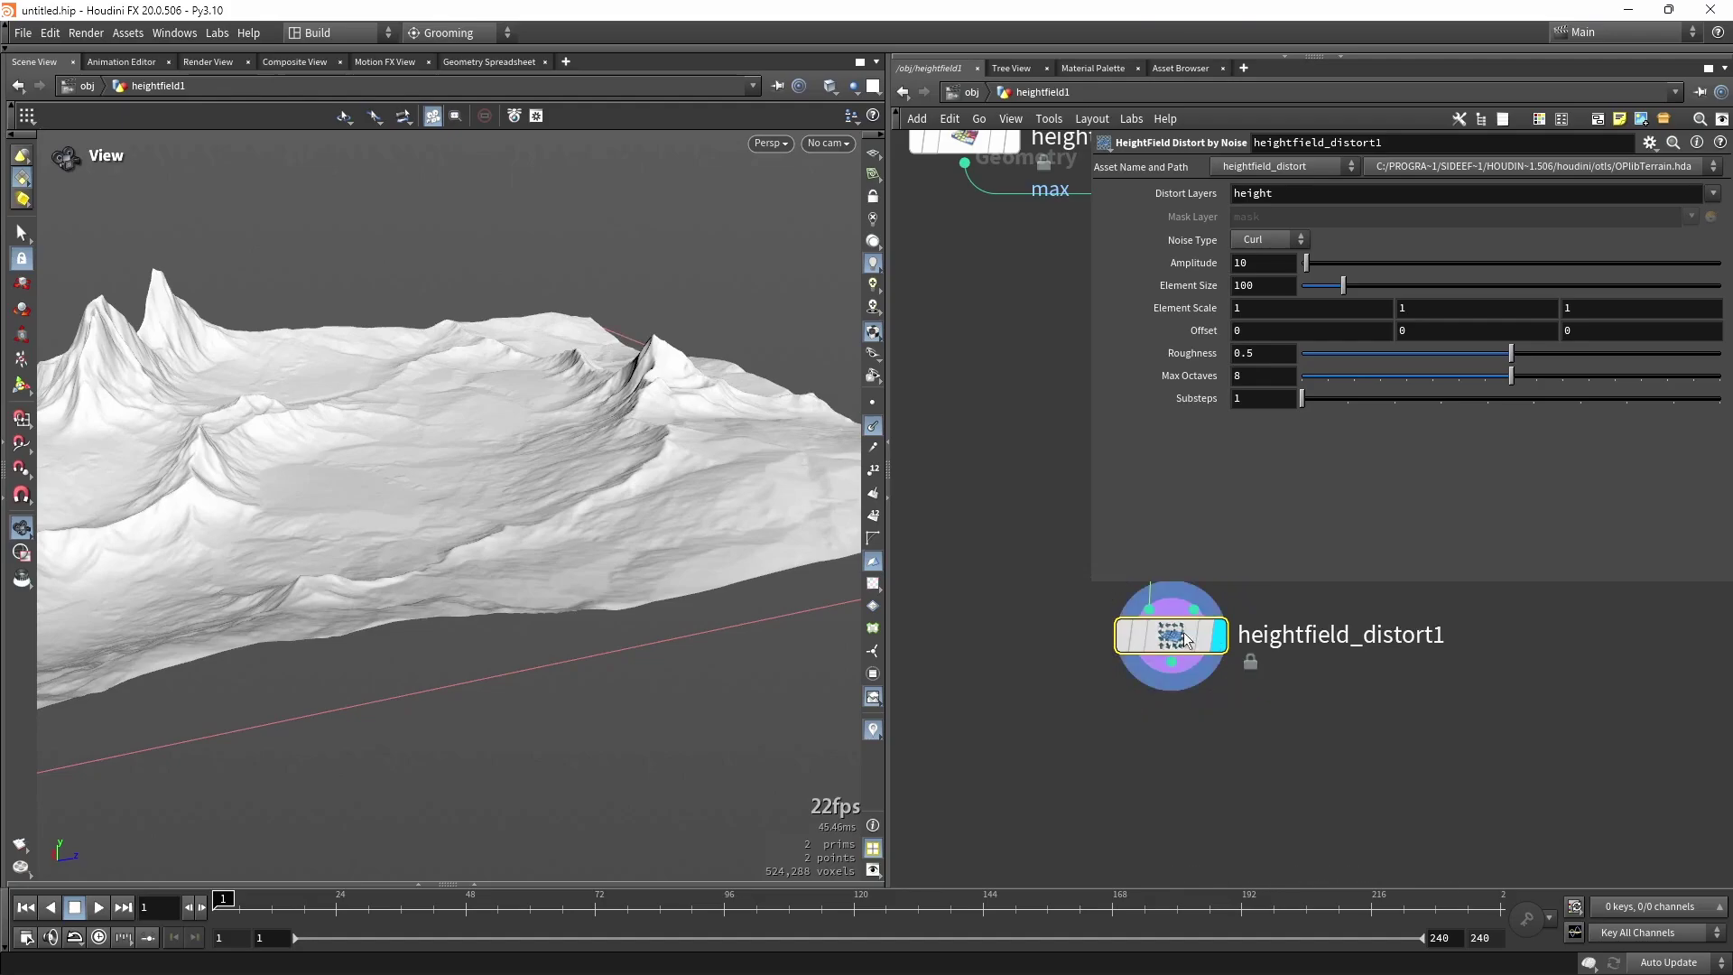
Set heightfield_distort1 to roughness 0, amplitude 37 and element size 164.
{"action": "left_click_drag", "start_coordinate": [1464, 365], "coordinate": [1261, 361]}
{"action": "mouse_move", "coordinate": [1308, 264]}
{"action": "left_mouse_down"}
{"action": "mouse_move", "coordinate": [1356, 263]}
{"action": "mouse_move", "coordinate": [1341, 266]}
{"action": "left_mouse_up"}
{"action": "left_click_drag", "start_coordinate": [597, 374], "coordinate": [615, 498]}
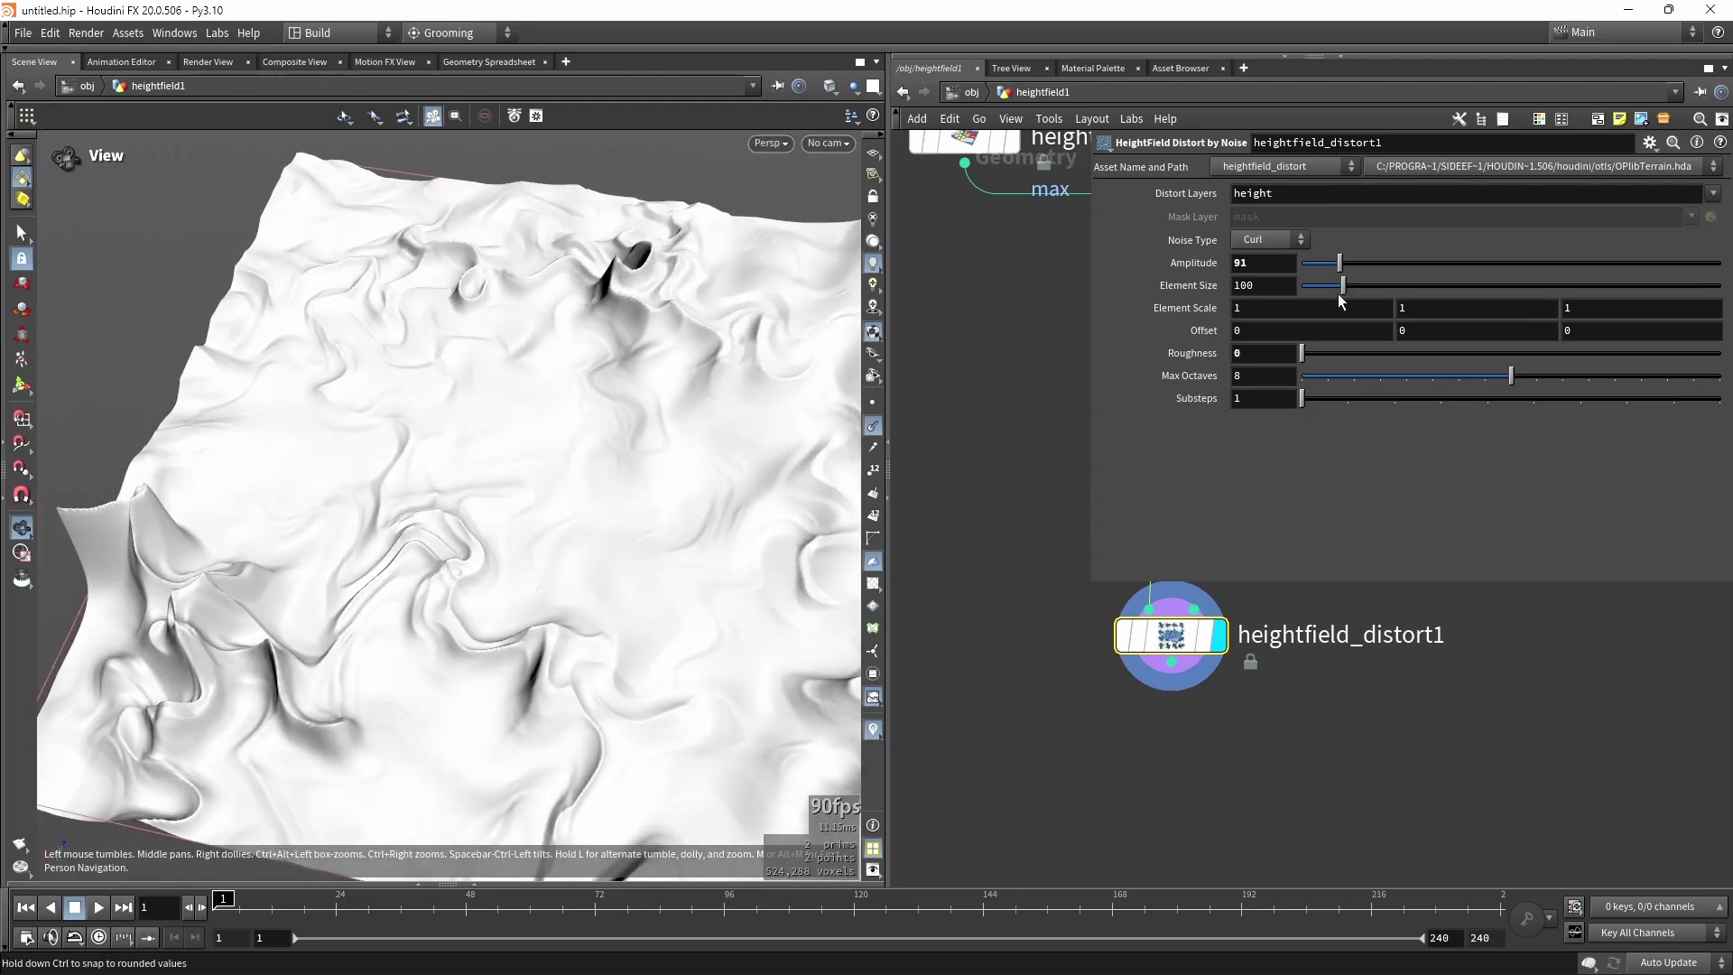
{"action": "left_click_drag", "start_coordinate": [1341, 301], "coordinate": [1317, 264]}
{"action": "left_click_drag", "start_coordinate": [627, 410], "coordinate": [464, 348]}
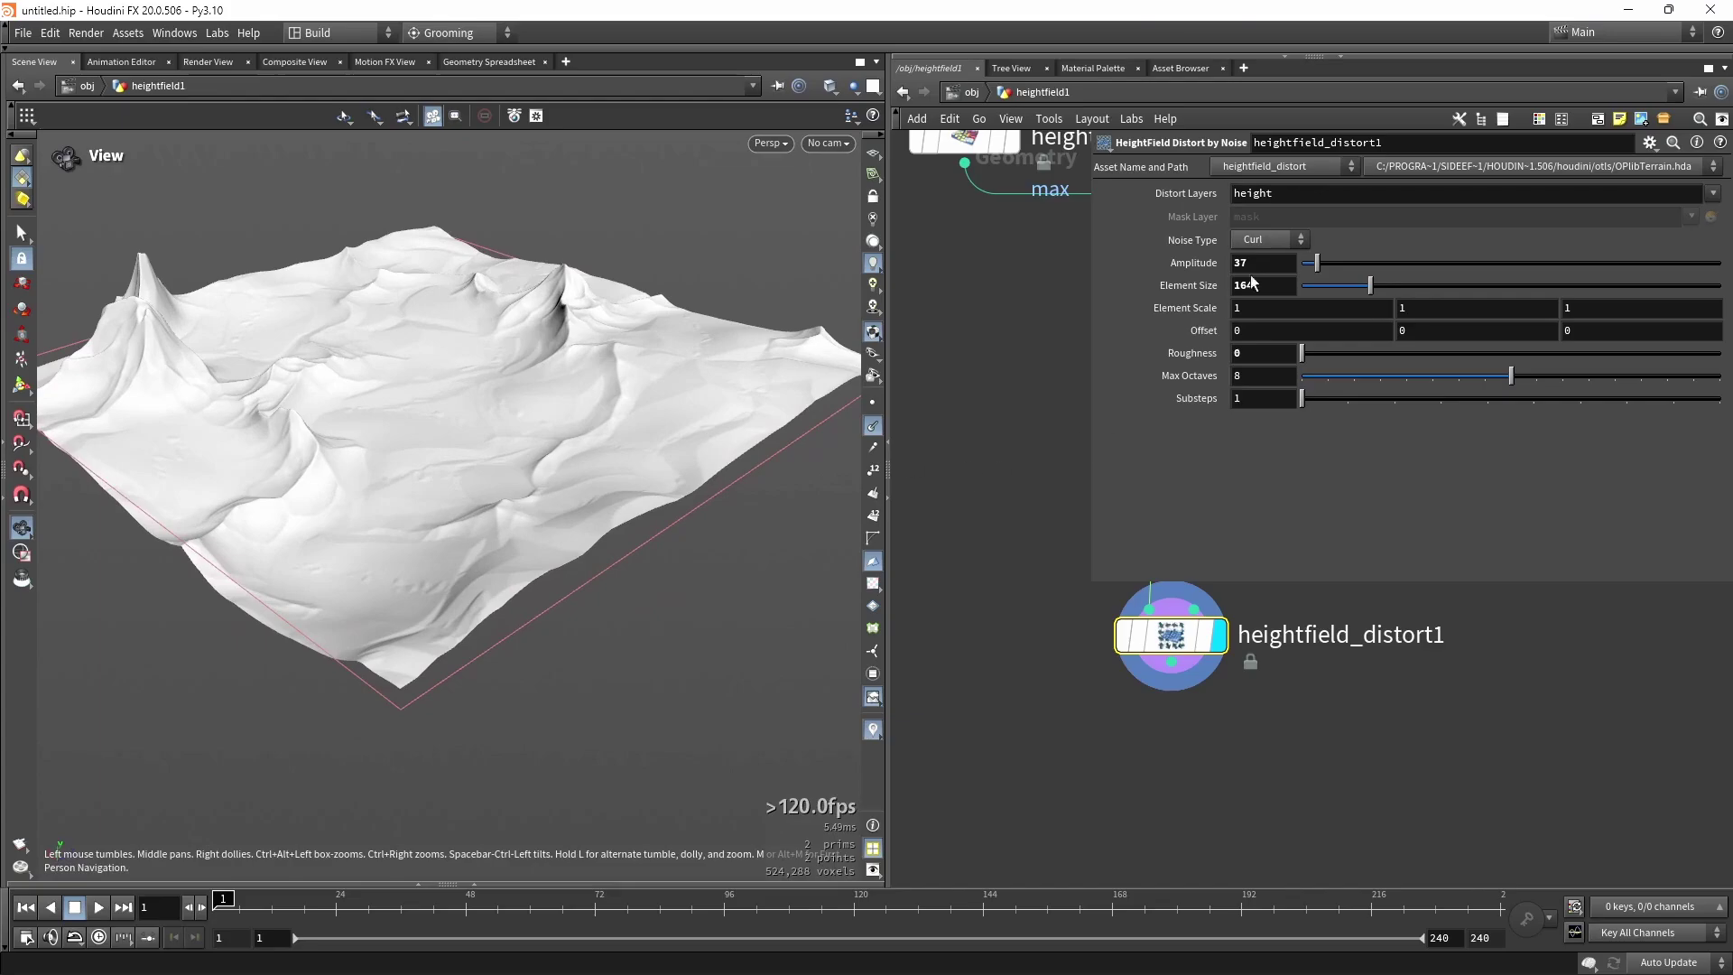
Duplicate heightfield_distort1 below itself and reset the copy's roughness, amplitude and element size to the defaults 0.5, 10 and 100.
{"action": "scroll", "coordinate": [1158, 654], "scroll_direction": "down", "scroll_amount": 3}
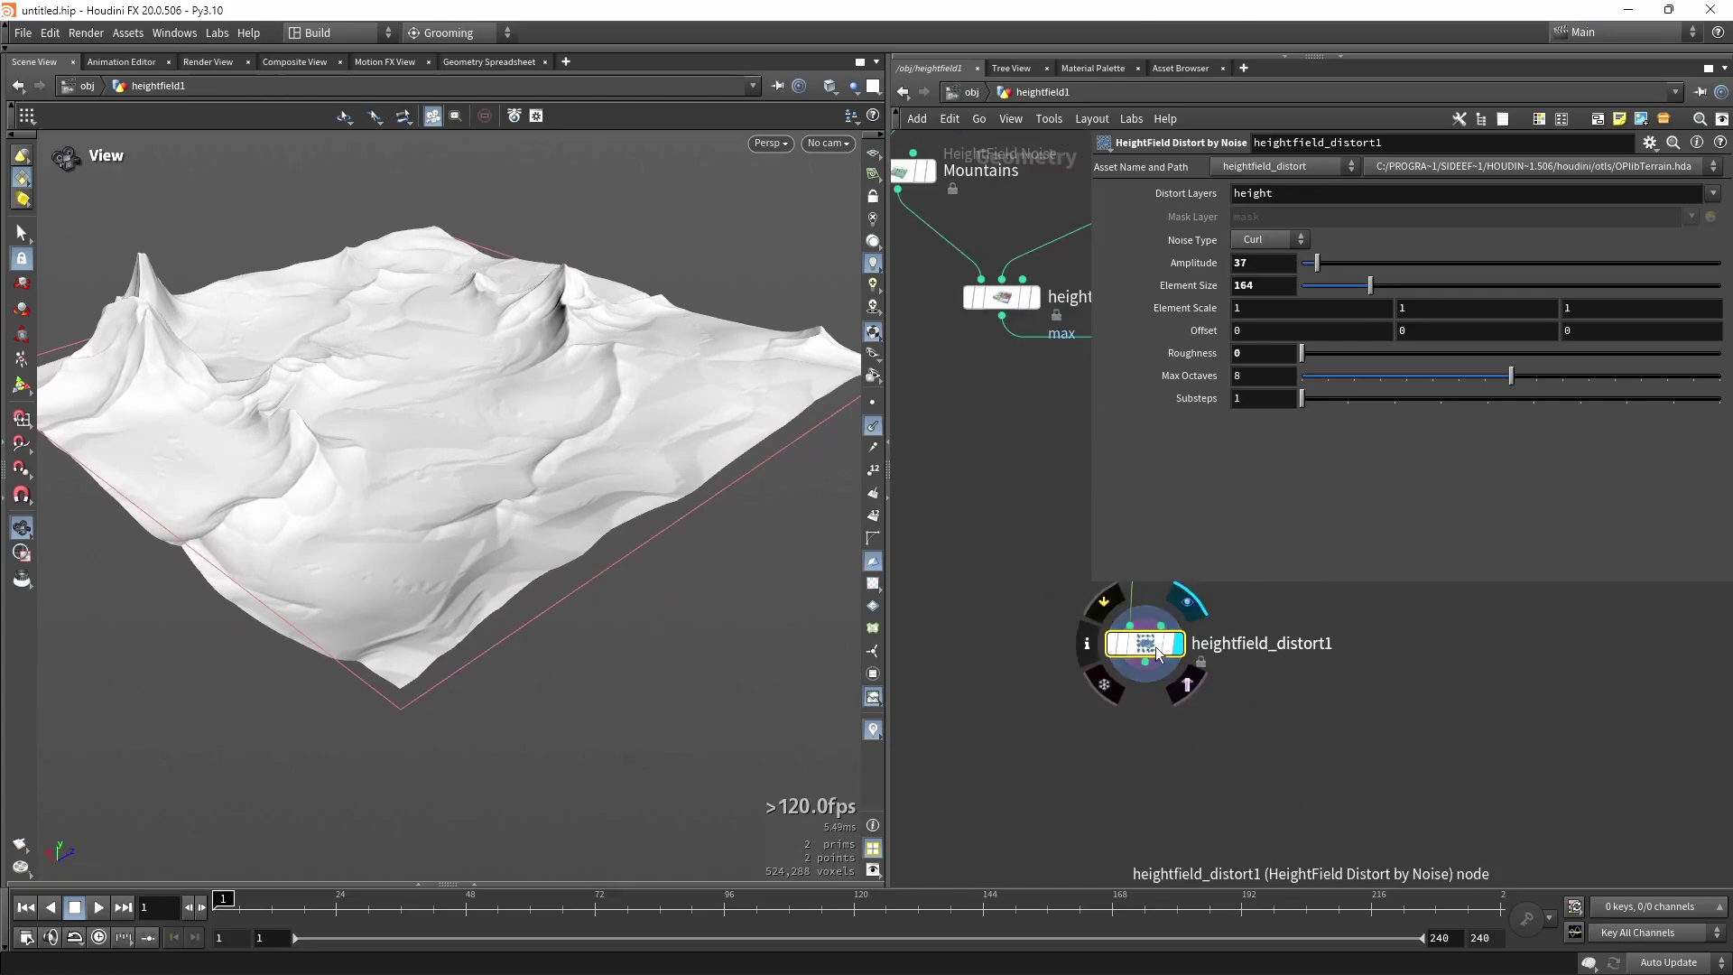
{"action": "left_click_drag", "start_coordinate": [1158, 650], "coordinate": [1155, 725], "text": "alt"}
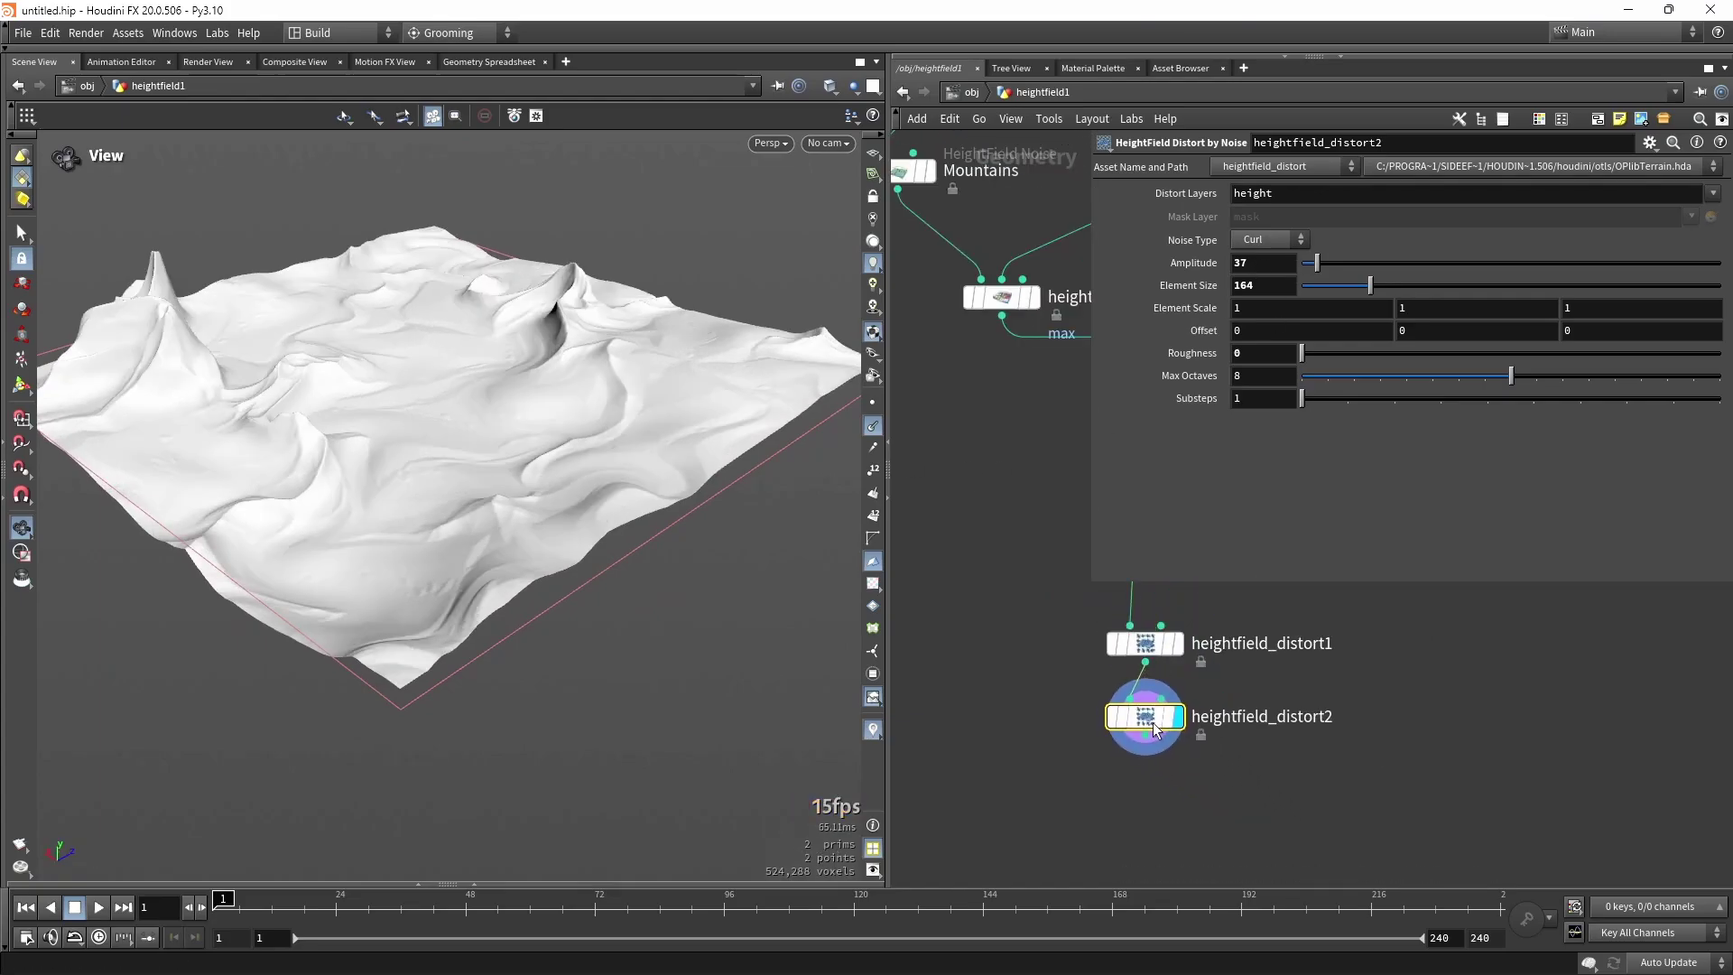
{"action": "middle_click", "coordinate": [1250, 357], "text": "ctrl"}
{"action": "middle_click", "coordinate": [1258, 263], "text": "ctrl"}
{"action": "middle_click", "coordinate": [1259, 285], "text": "ctrl"}
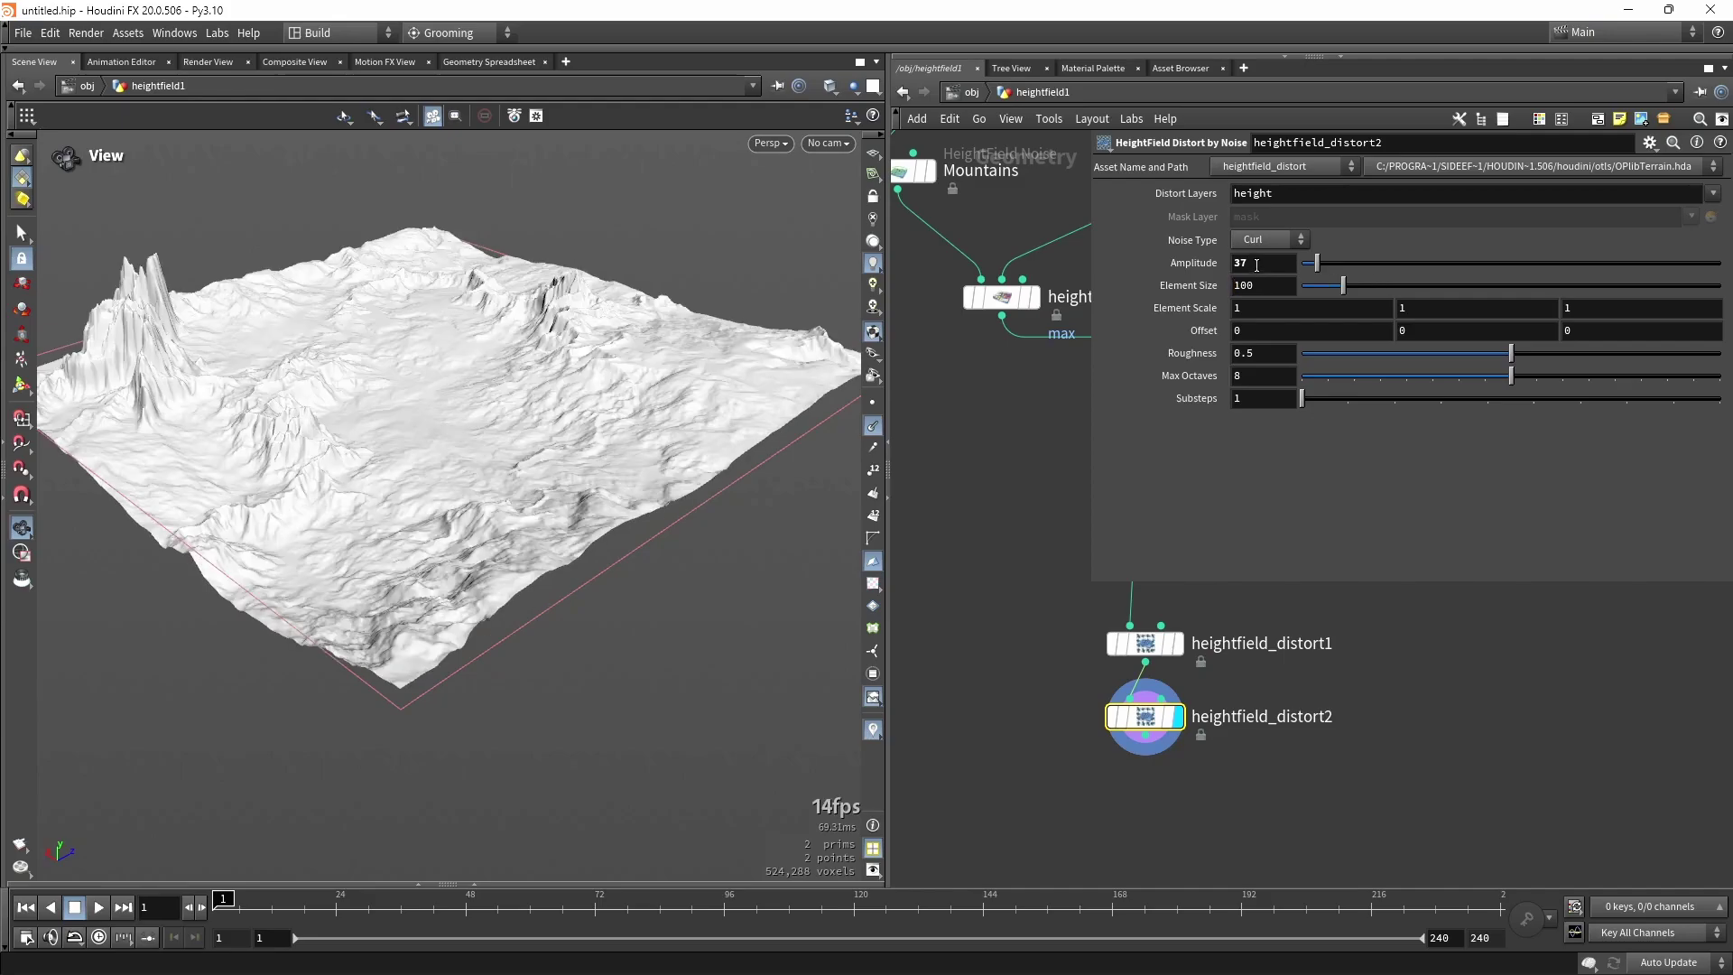
Try a roughness of 0.361 on heightfield_distort2, inspect the terrain, and restore the default 0.5.
{"action": "left_click_drag", "start_coordinate": [578, 424], "coordinate": [403, 384]}
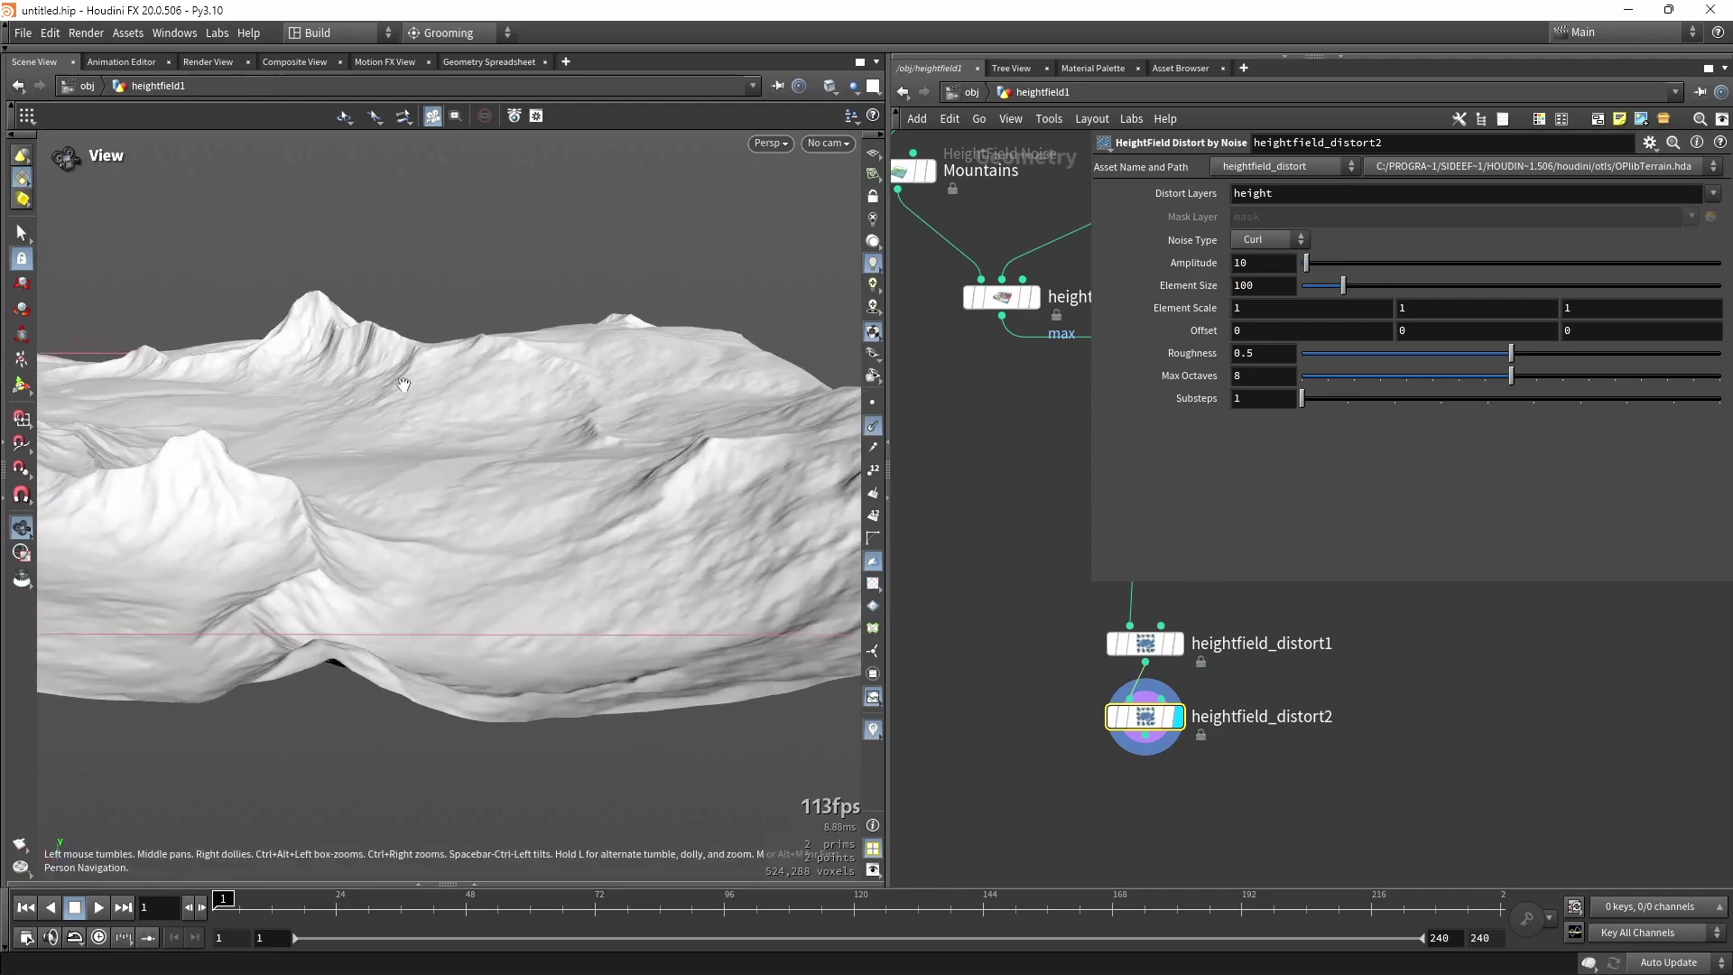
{"action": "middle_click_drag", "start_coordinate": [341, 326], "coordinate": [503, 464]}
{"action": "scroll", "coordinate": [493, 478], "scroll_direction": "up", "scroll_amount": 5}
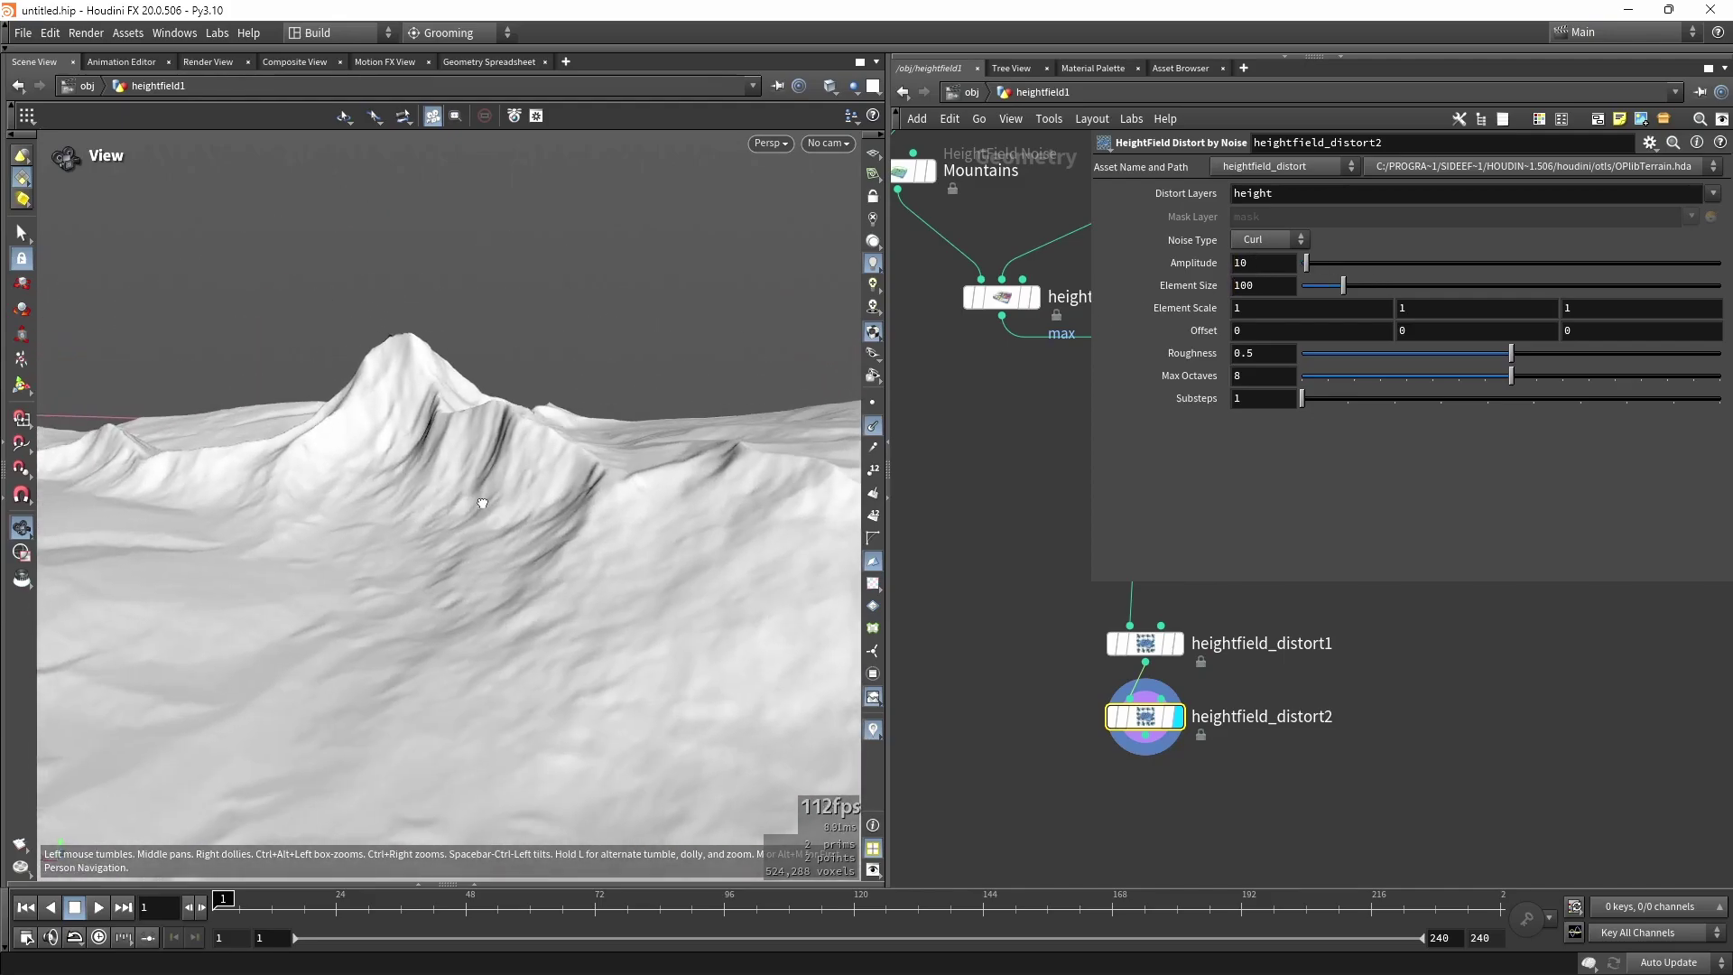
{"action": "left_click_drag", "start_coordinate": [1505, 361], "coordinate": [1452, 364]}
{"action": "left_click_drag", "start_coordinate": [478, 483], "coordinate": [876, 629]}
{"action": "mouse_move", "coordinate": [1107, 717]}
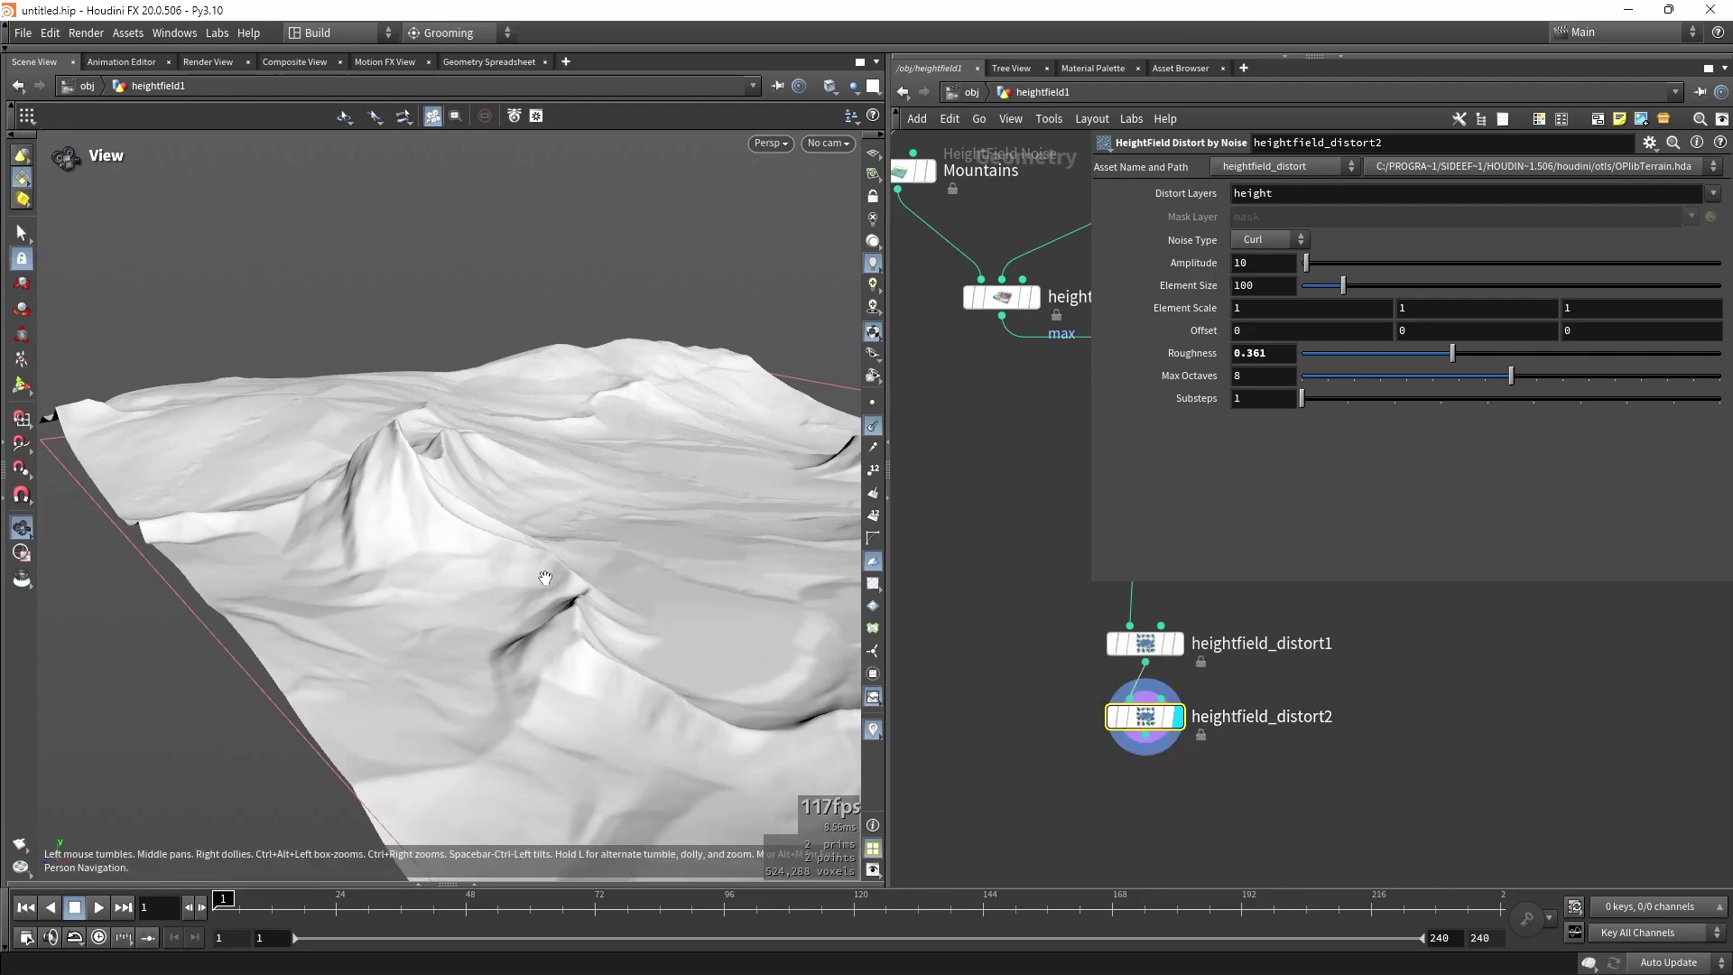
{"action": "left_click_drag", "start_coordinate": [545, 580], "coordinate": [571, 483]}
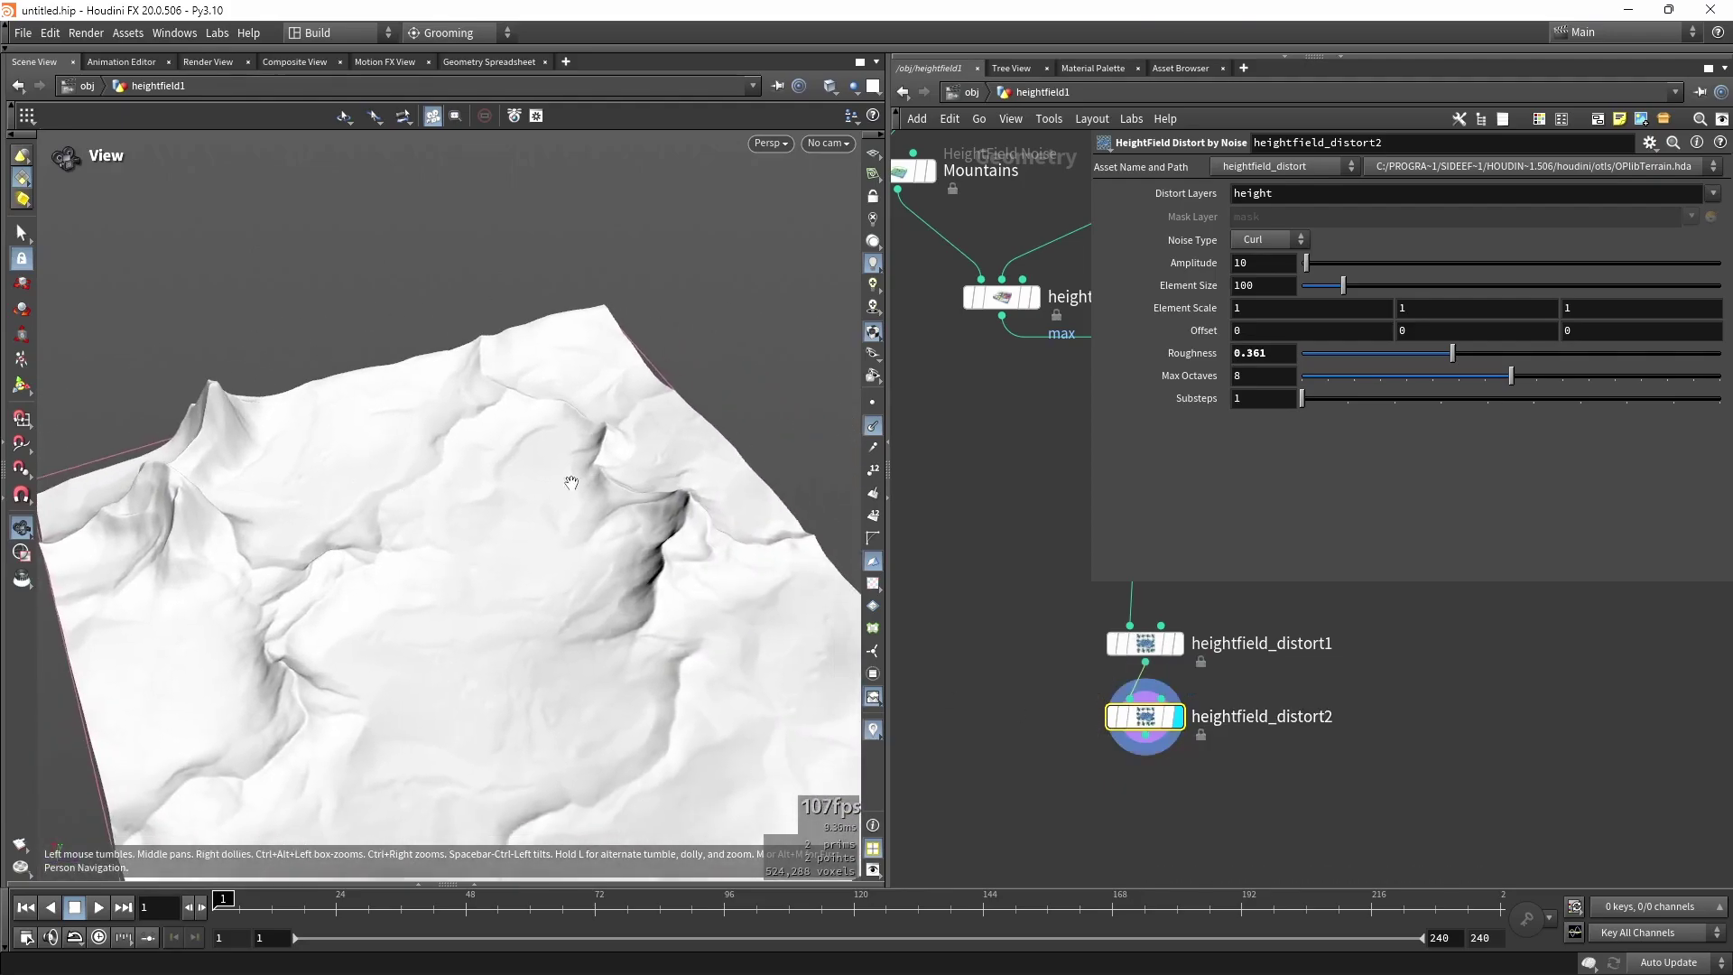
{"action": "middle_click", "coordinate": [1264, 353], "text": "ctrl"}
{"action": "left_click_drag", "start_coordinate": [506, 542], "coordinate": [577, 600]}
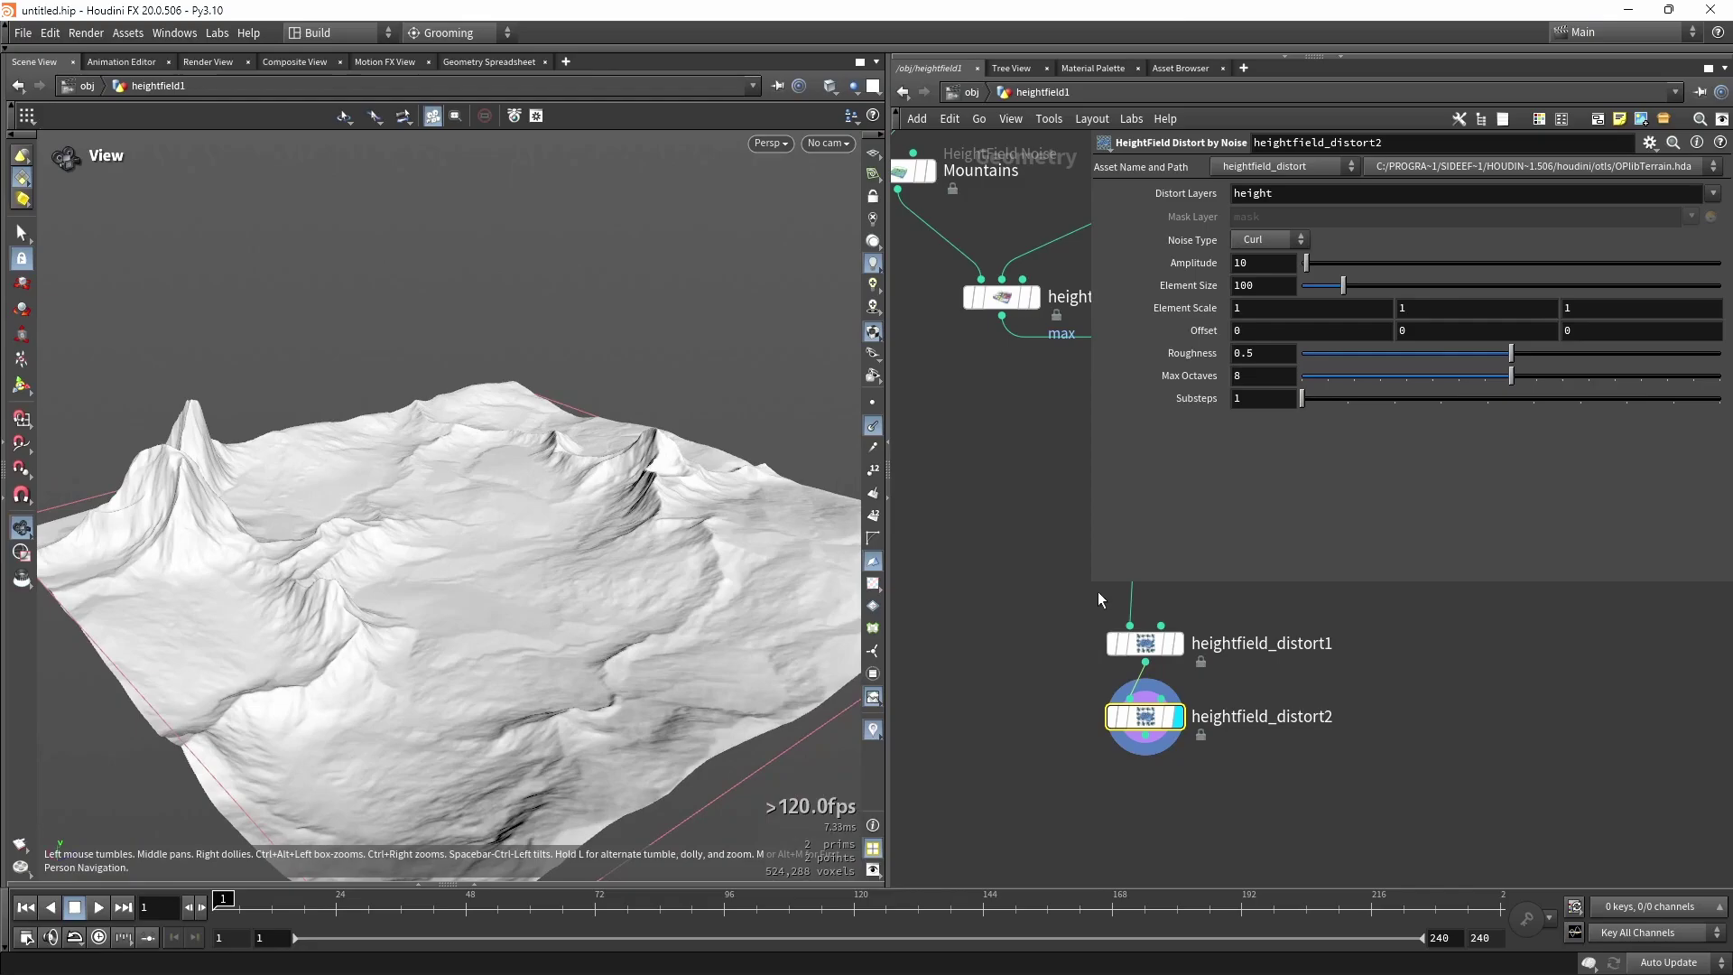
Narrow the parameter area and frame the lower part of the node network around heightfield_distort2.
{"action": "left_click_drag", "start_coordinate": [1093, 582], "coordinate": [1350, 571]}
{"action": "scroll", "coordinate": [1201, 593], "scroll_direction": "down", "scroll_amount": 5}
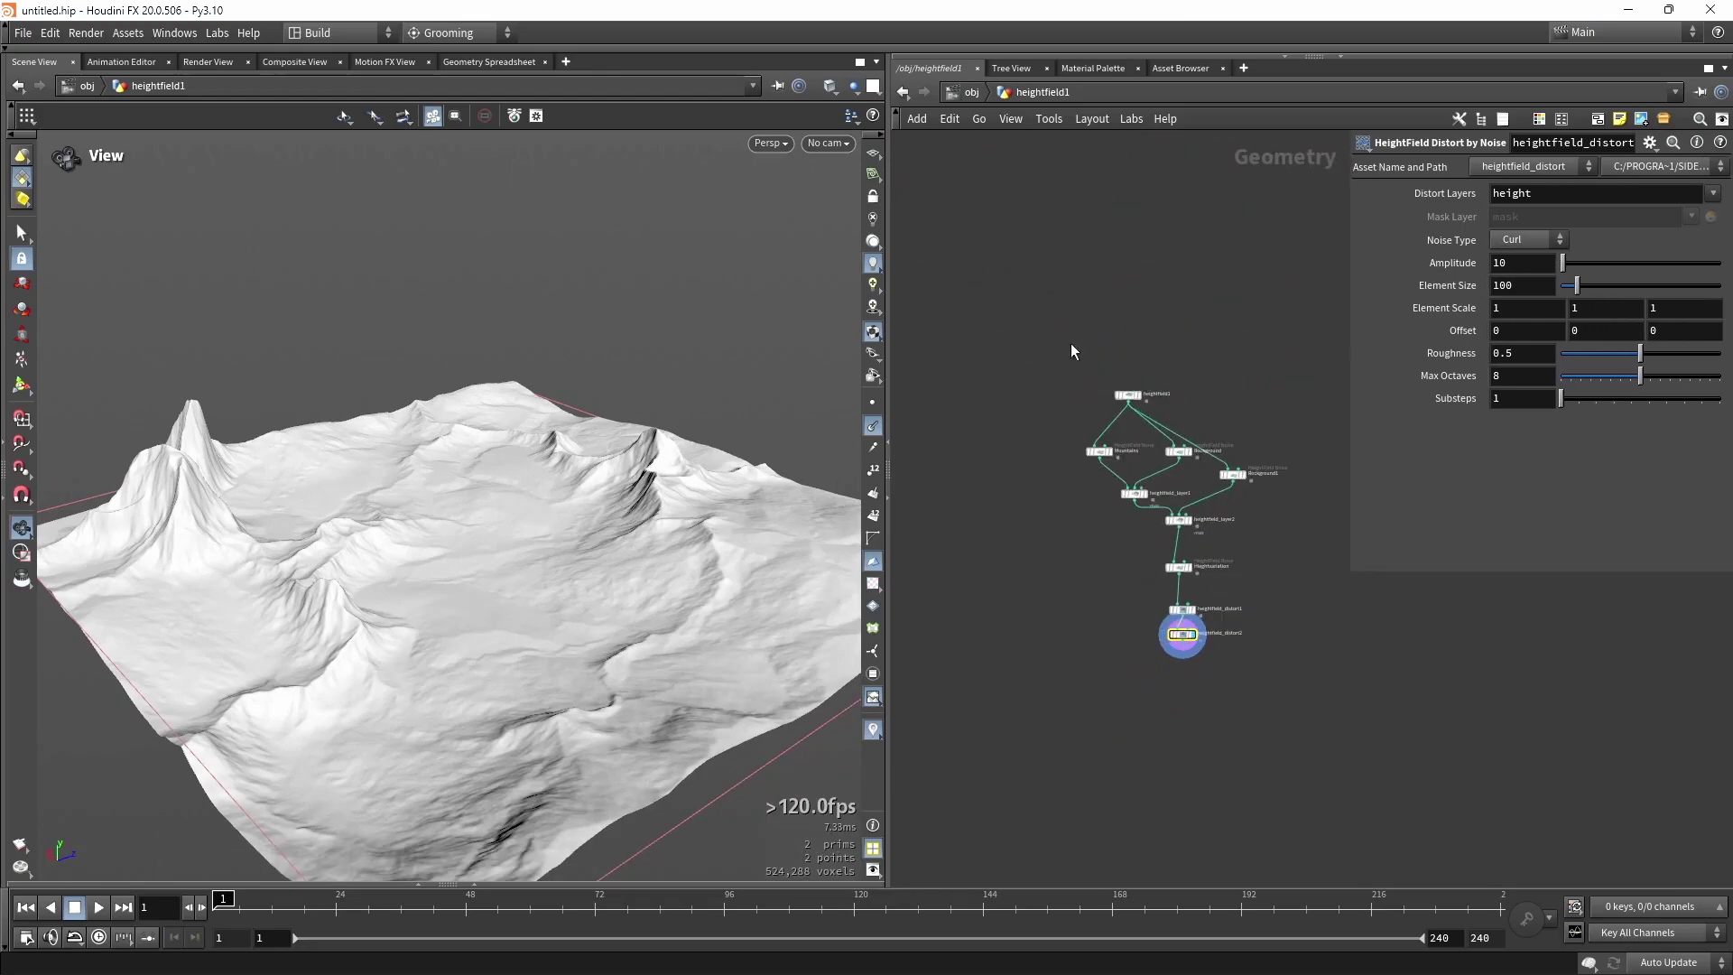
{"action": "key", "text": "h"}
{"action": "middle_click_drag", "start_coordinate": [1306, 644], "coordinate": [1280, 387]}
{"action": "scroll", "coordinate": [1280, 387], "scroll_direction": "down", "scroll_amount": 2}
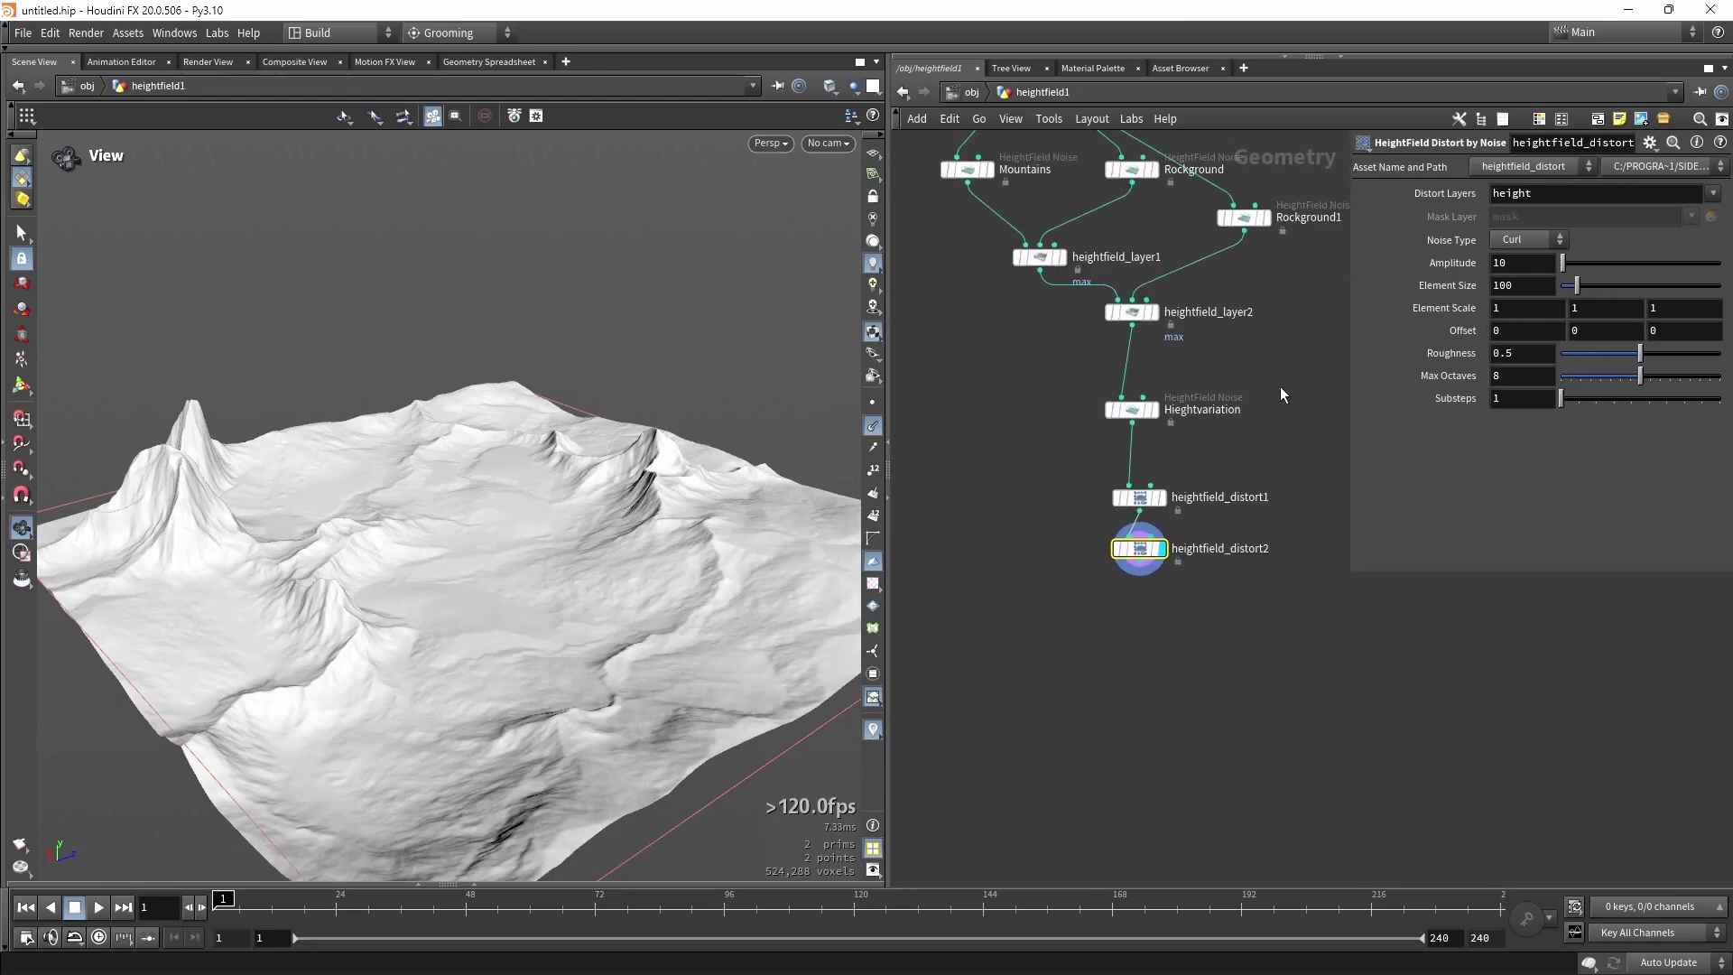
{"action": "scroll", "coordinate": [1183, 587], "scroll_direction": "up", "scroll_amount": 2}
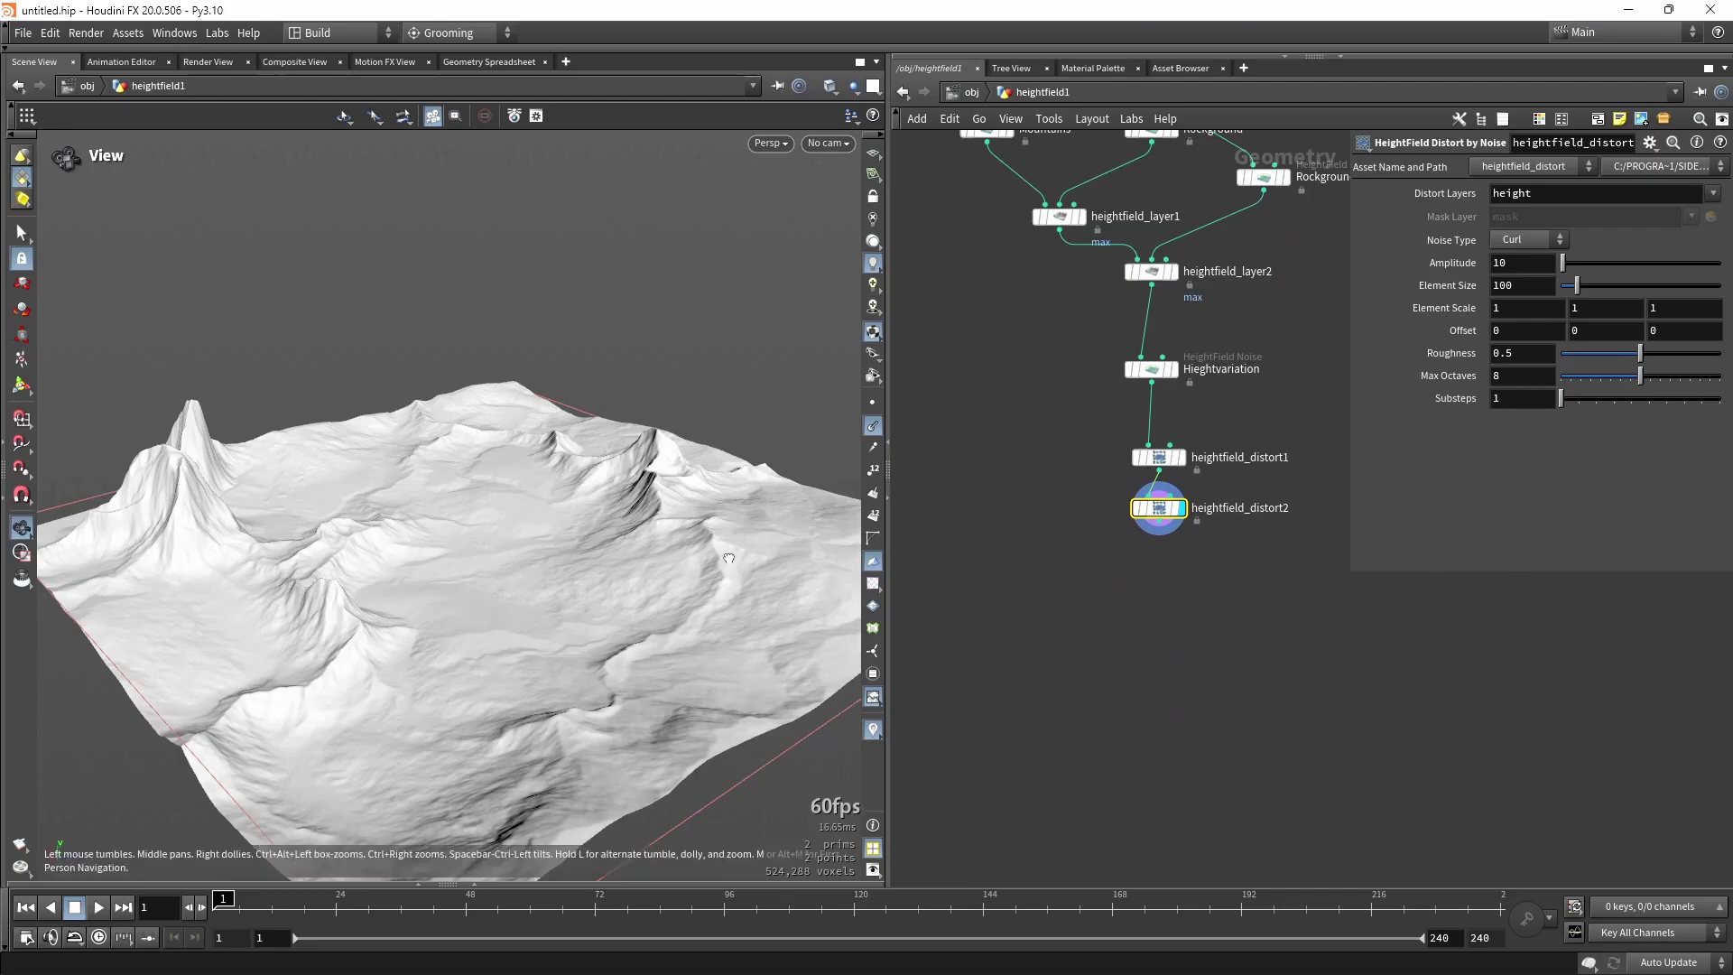
Add a HeightField Mask by Feature node, wire it below heightfield_distort2, and display its result.
{"action": "left_click_drag", "start_coordinate": [507, 722], "coordinate": [520, 655]}
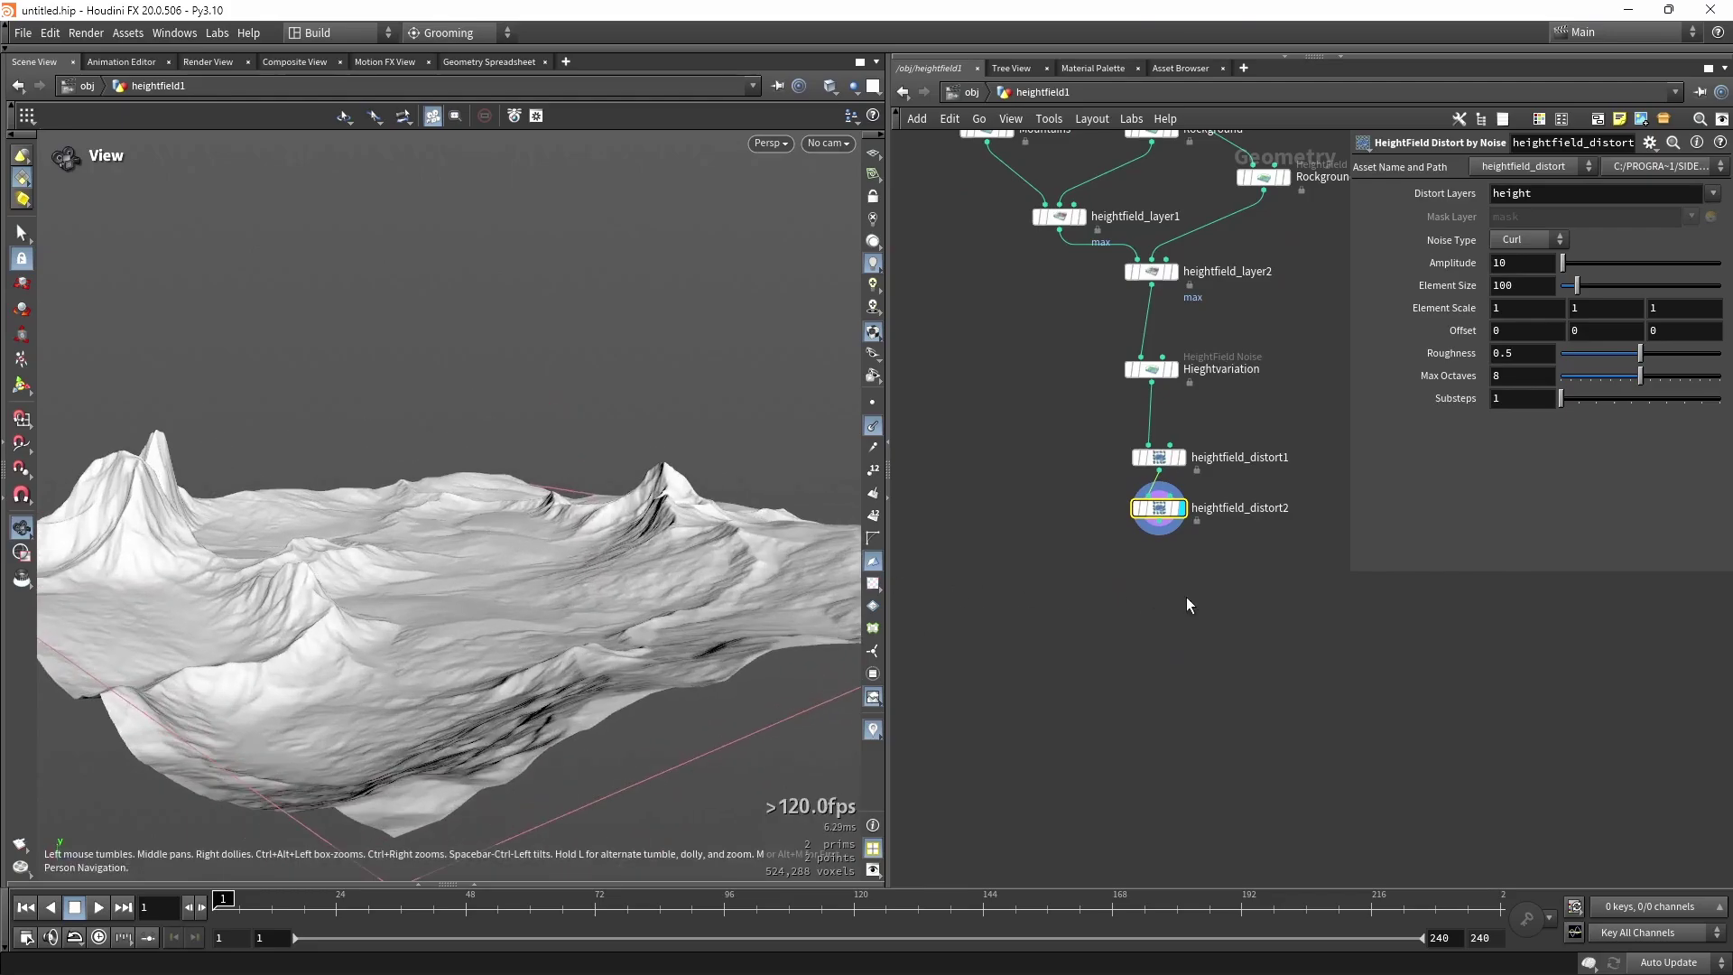
{"action": "left_click", "coordinate": [1314, 583]}
{"action": "left_click_drag", "start_coordinate": [1352, 575], "coordinate": [1404, 543]}
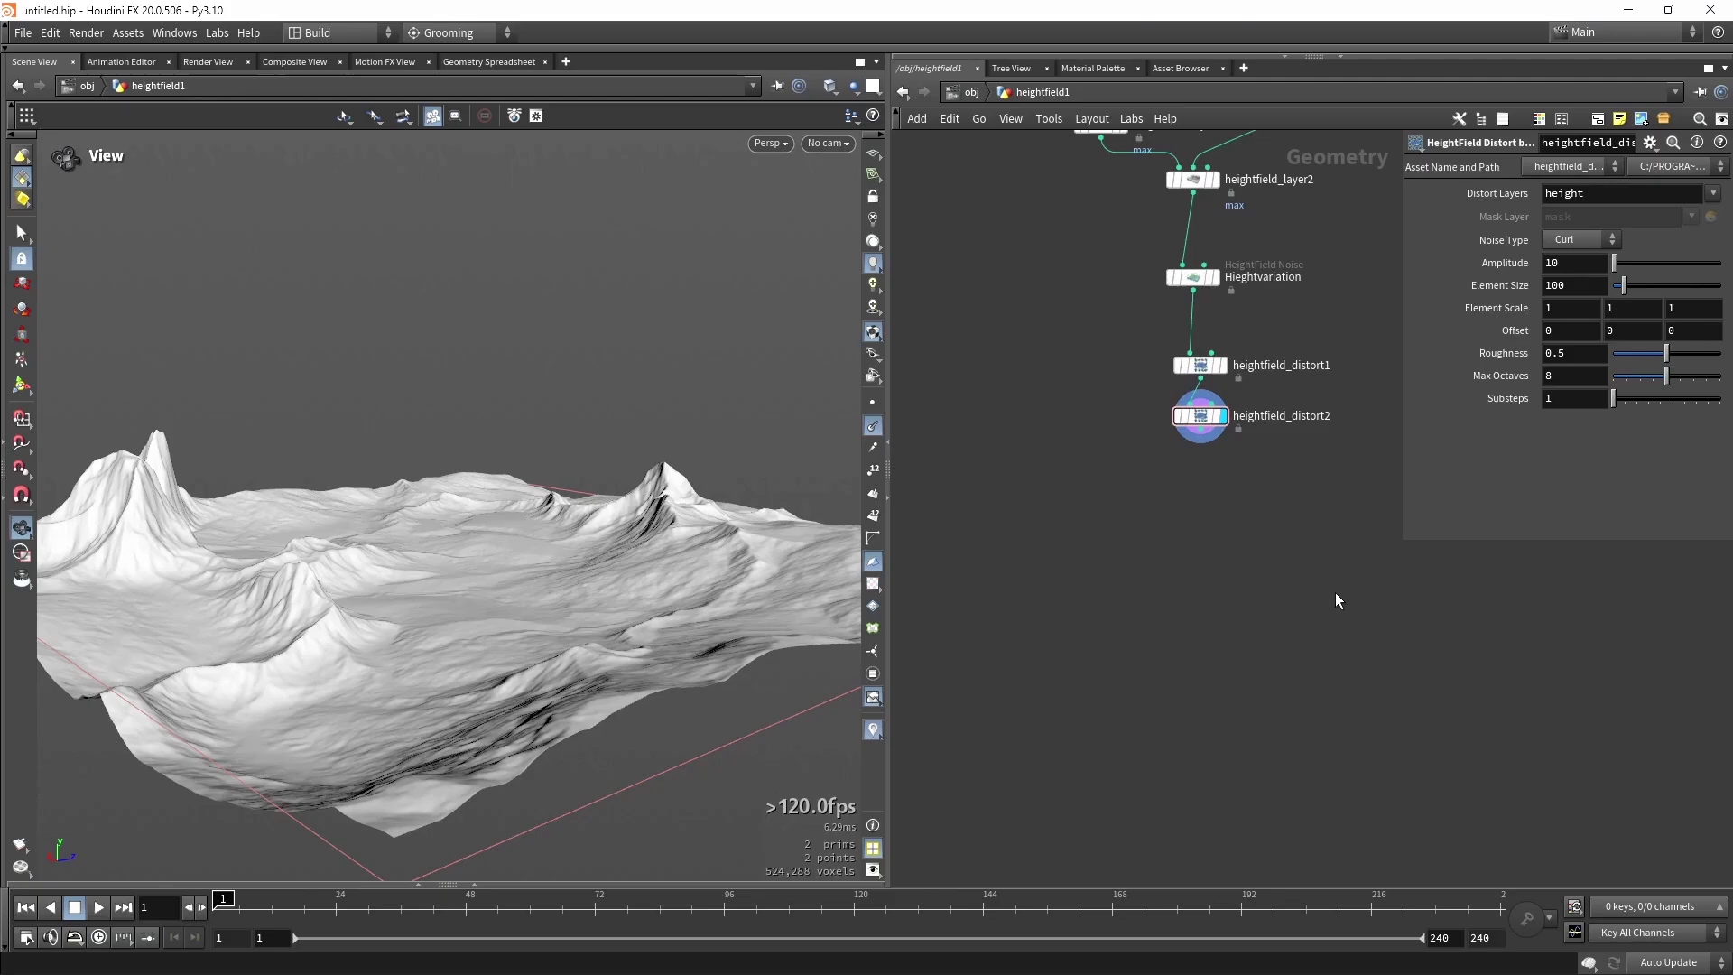
{"action": "key", "text": "Tab"}
{"action": "type", "text": "mask by"}
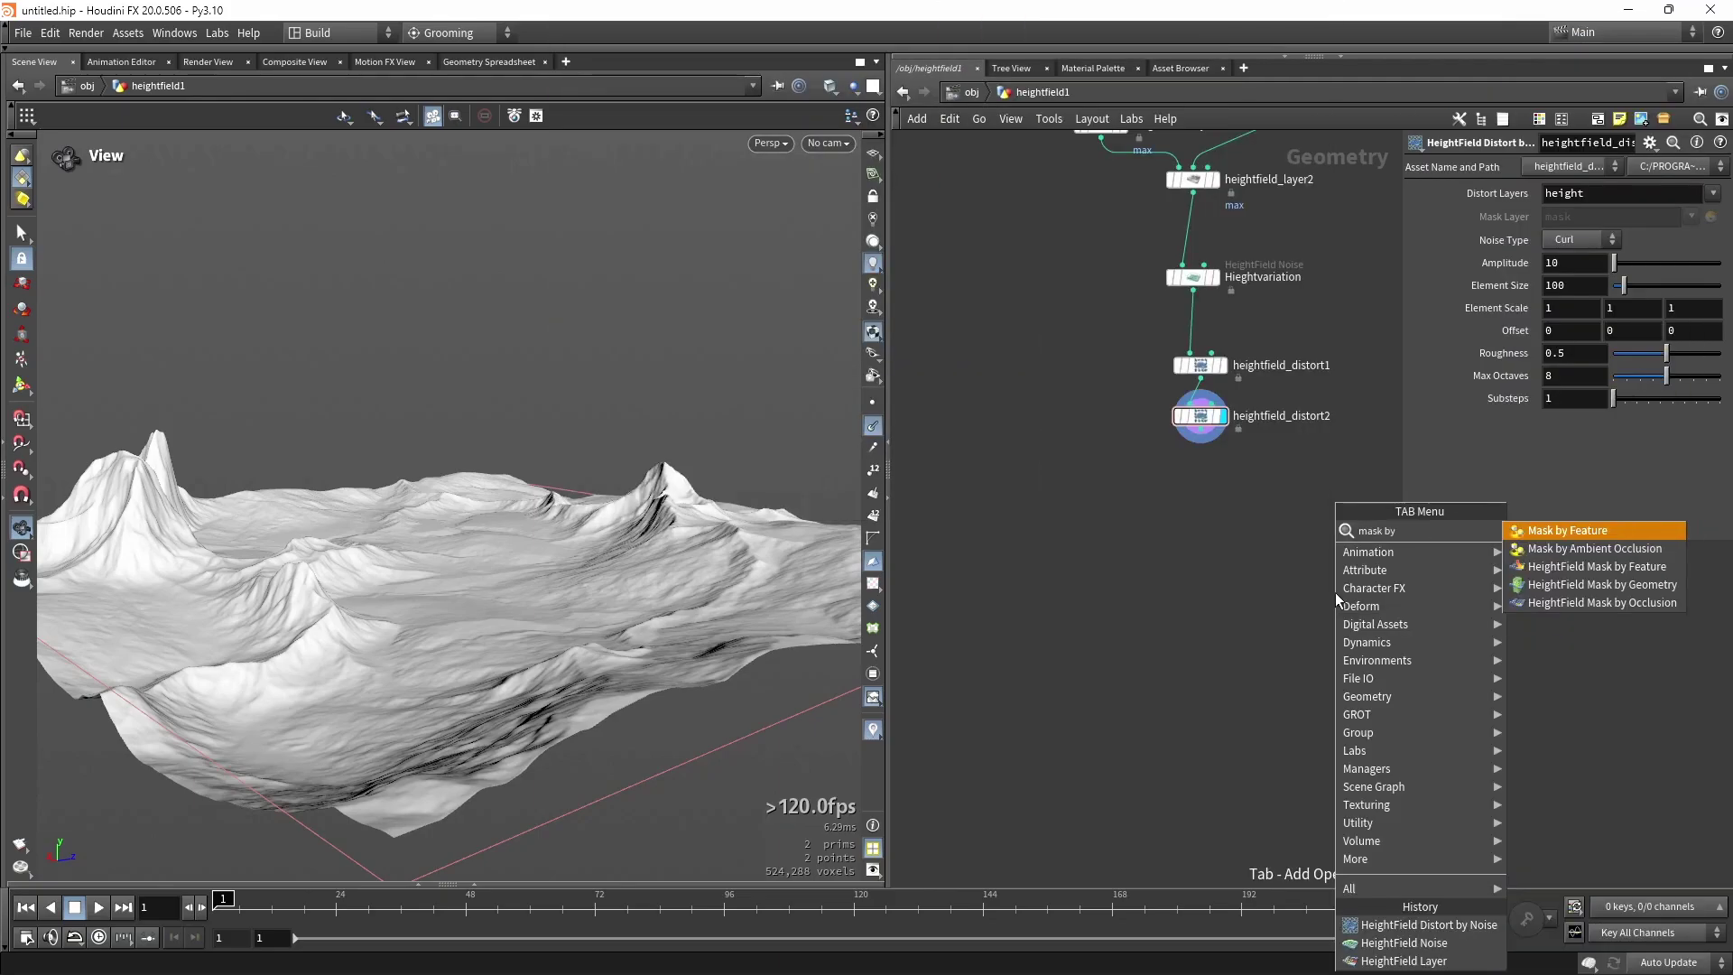
{"action": "left_click", "coordinate": [1594, 569]}
{"action": "left_click", "coordinate": [1152, 576]}
{"action": "left_click_drag", "start_coordinate": [1196, 443], "coordinate": [1162, 507]}
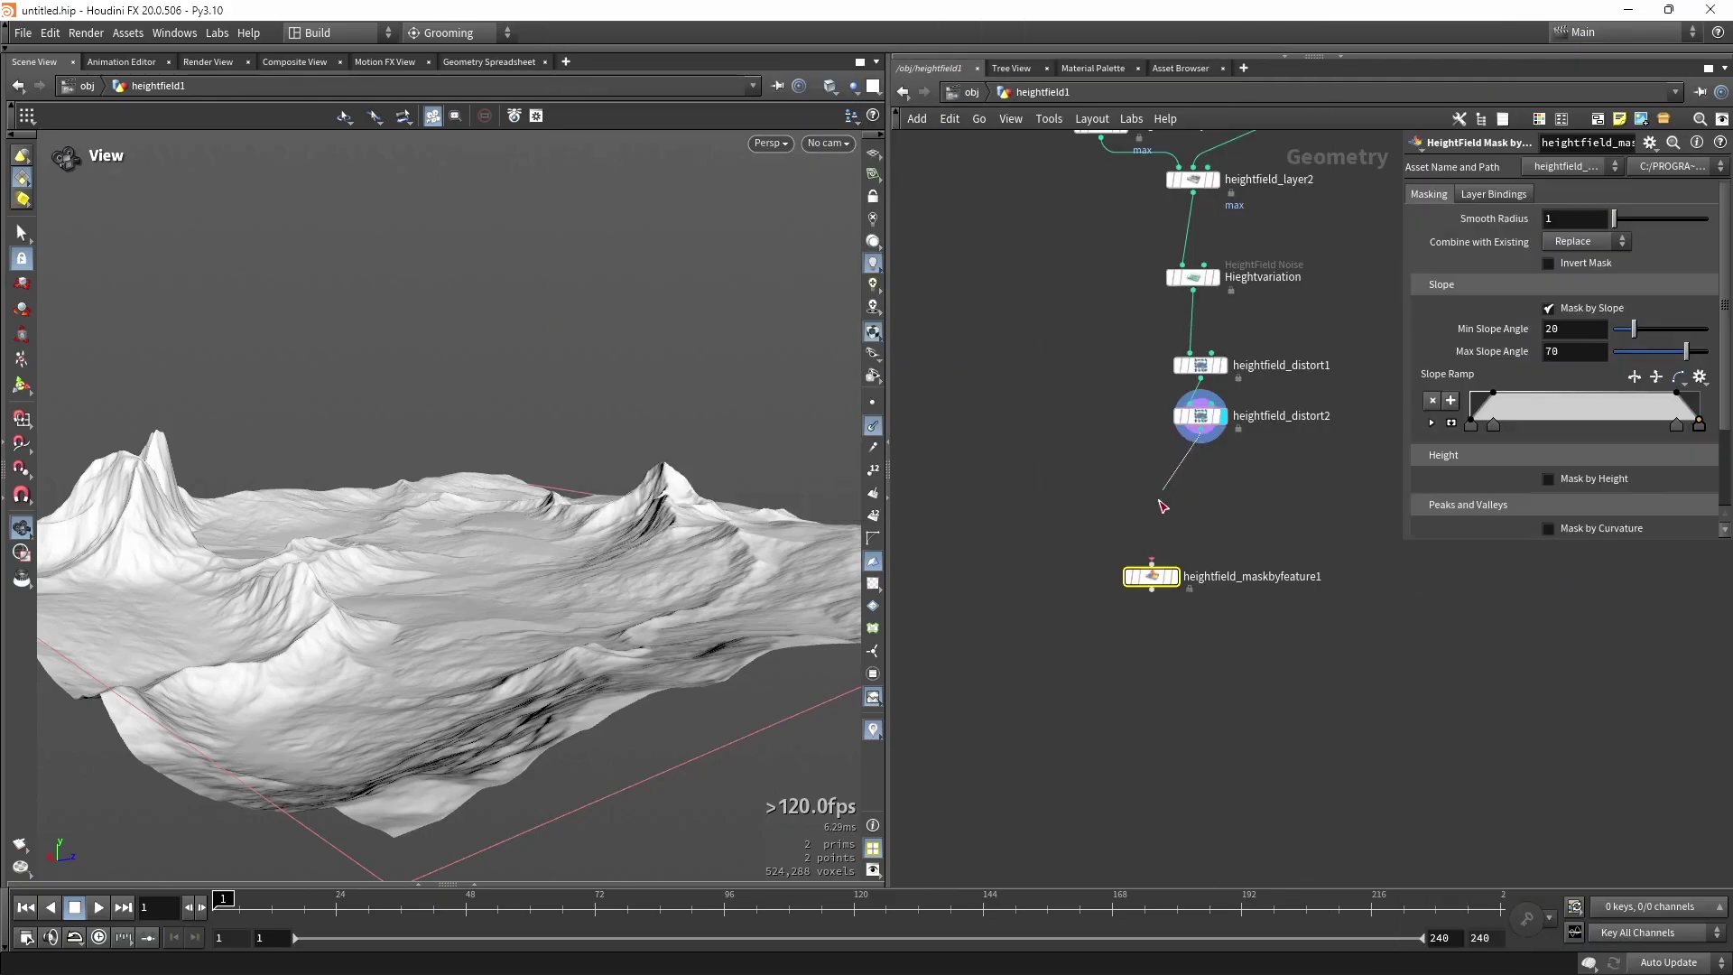
{"action": "left_click", "coordinate": [1175, 577]}
{"action": "left_click_drag", "start_coordinate": [1155, 575], "coordinate": [1204, 648]}
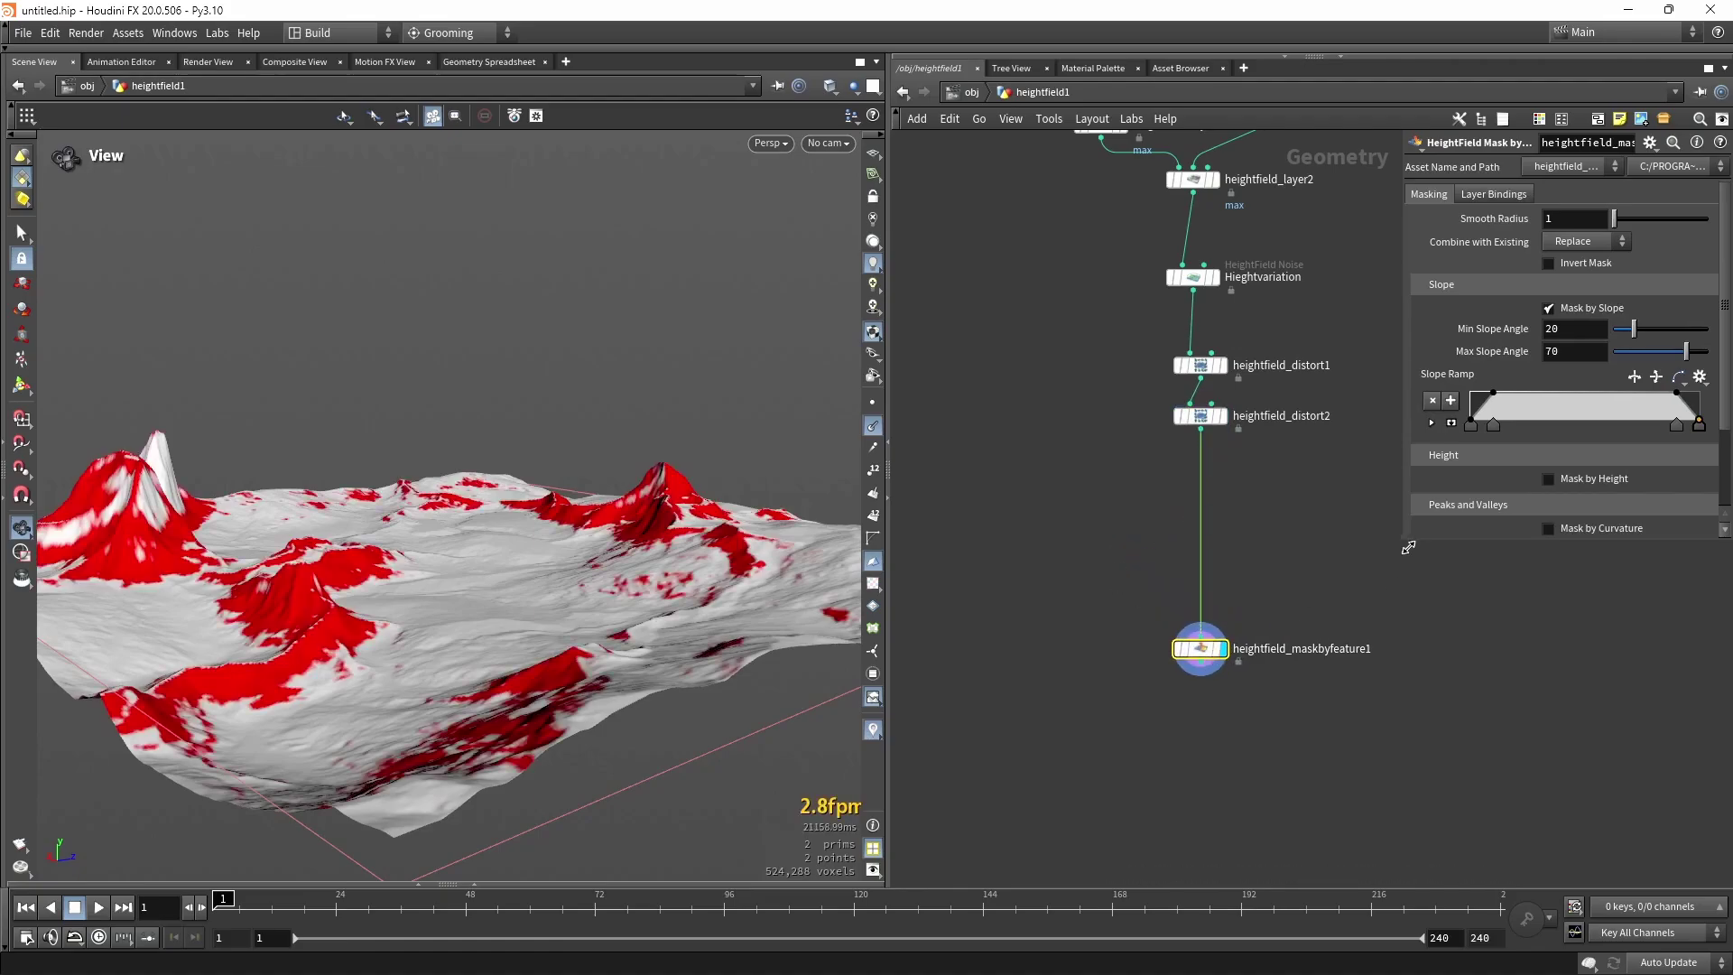
Set the slope mask's minimum angle to 14.8 and maximum to 90, and move the slope ramp's second point closer to the start.
{"action": "left_click_drag", "start_coordinate": [1408, 547], "coordinate": [1047, 580]}
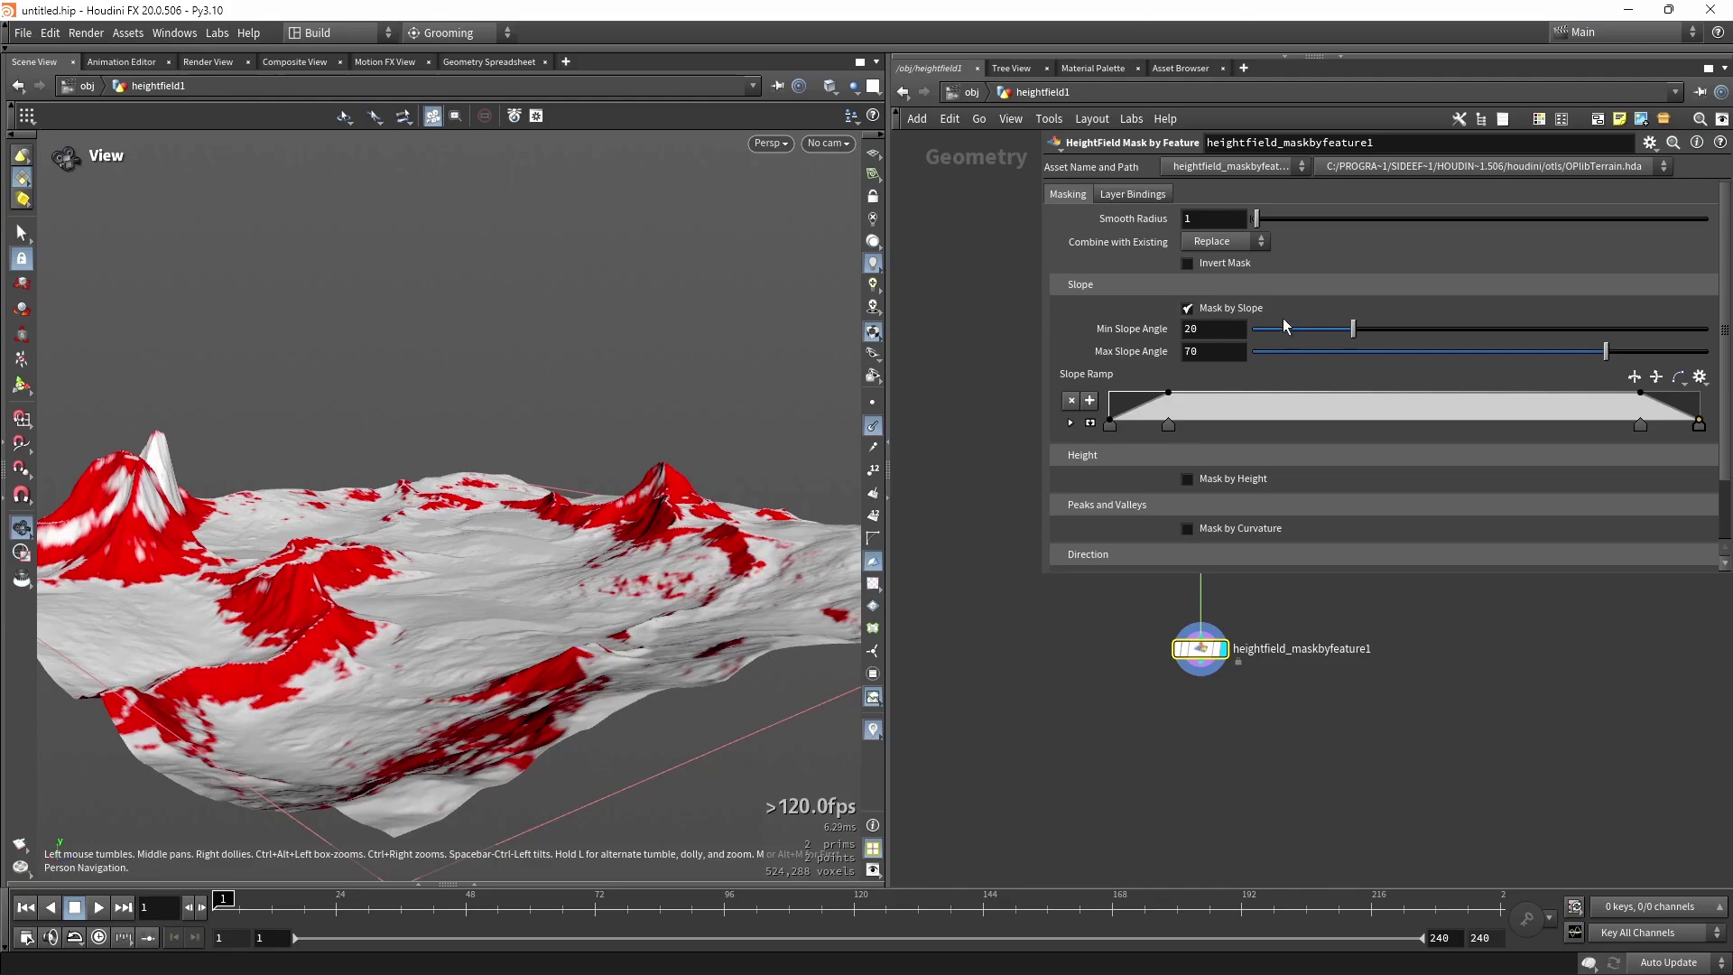
{"action": "mouse_move", "coordinate": [1353, 329]}
{"action": "left_mouse_down"}
{"action": "mouse_move", "coordinate": [1296, 331]}
{"action": "mouse_move", "coordinate": [1326, 329]}
{"action": "left_mouse_up"}
{"action": "left_click_drag", "start_coordinate": [1605, 351], "coordinate": [1715, 354]}
{"action": "left_click_drag", "start_coordinate": [700, 455], "coordinate": [534, 596]}
{"action": "left_click_drag", "start_coordinate": [762, 474], "coordinate": [542, 488]}
{"action": "scroll", "coordinate": [592, 514], "scroll_direction": "up", "scroll_amount": 5}
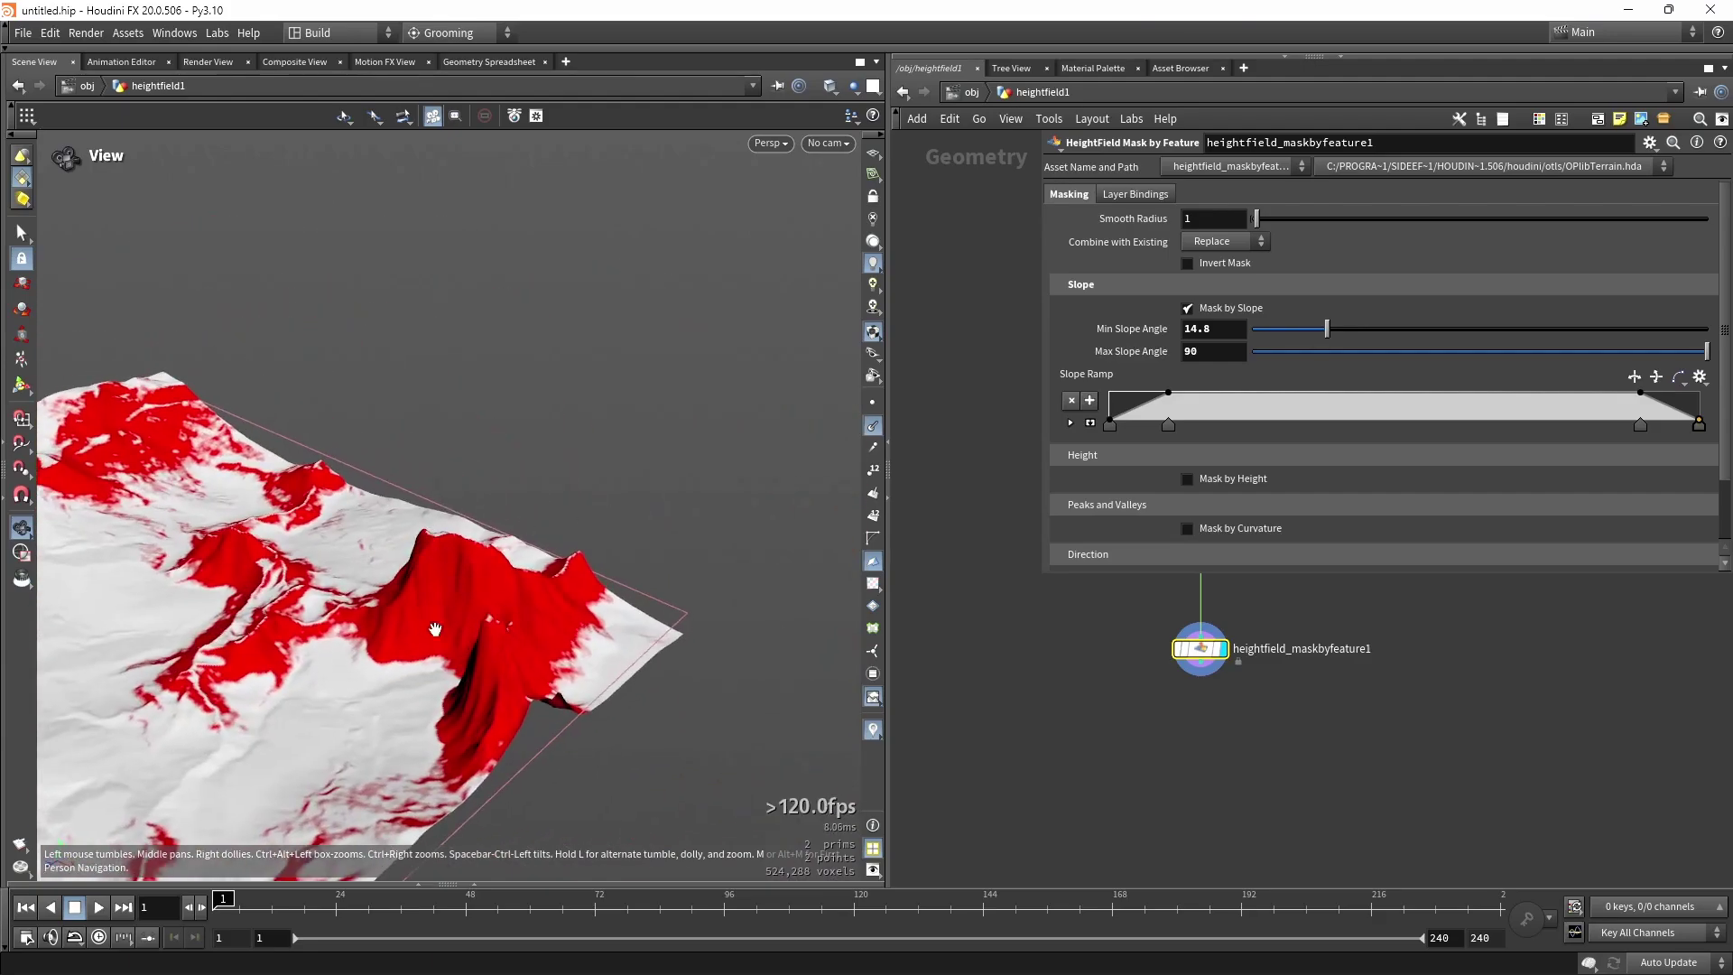
{"action": "left_click_drag", "start_coordinate": [426, 703], "coordinate": [553, 500]}
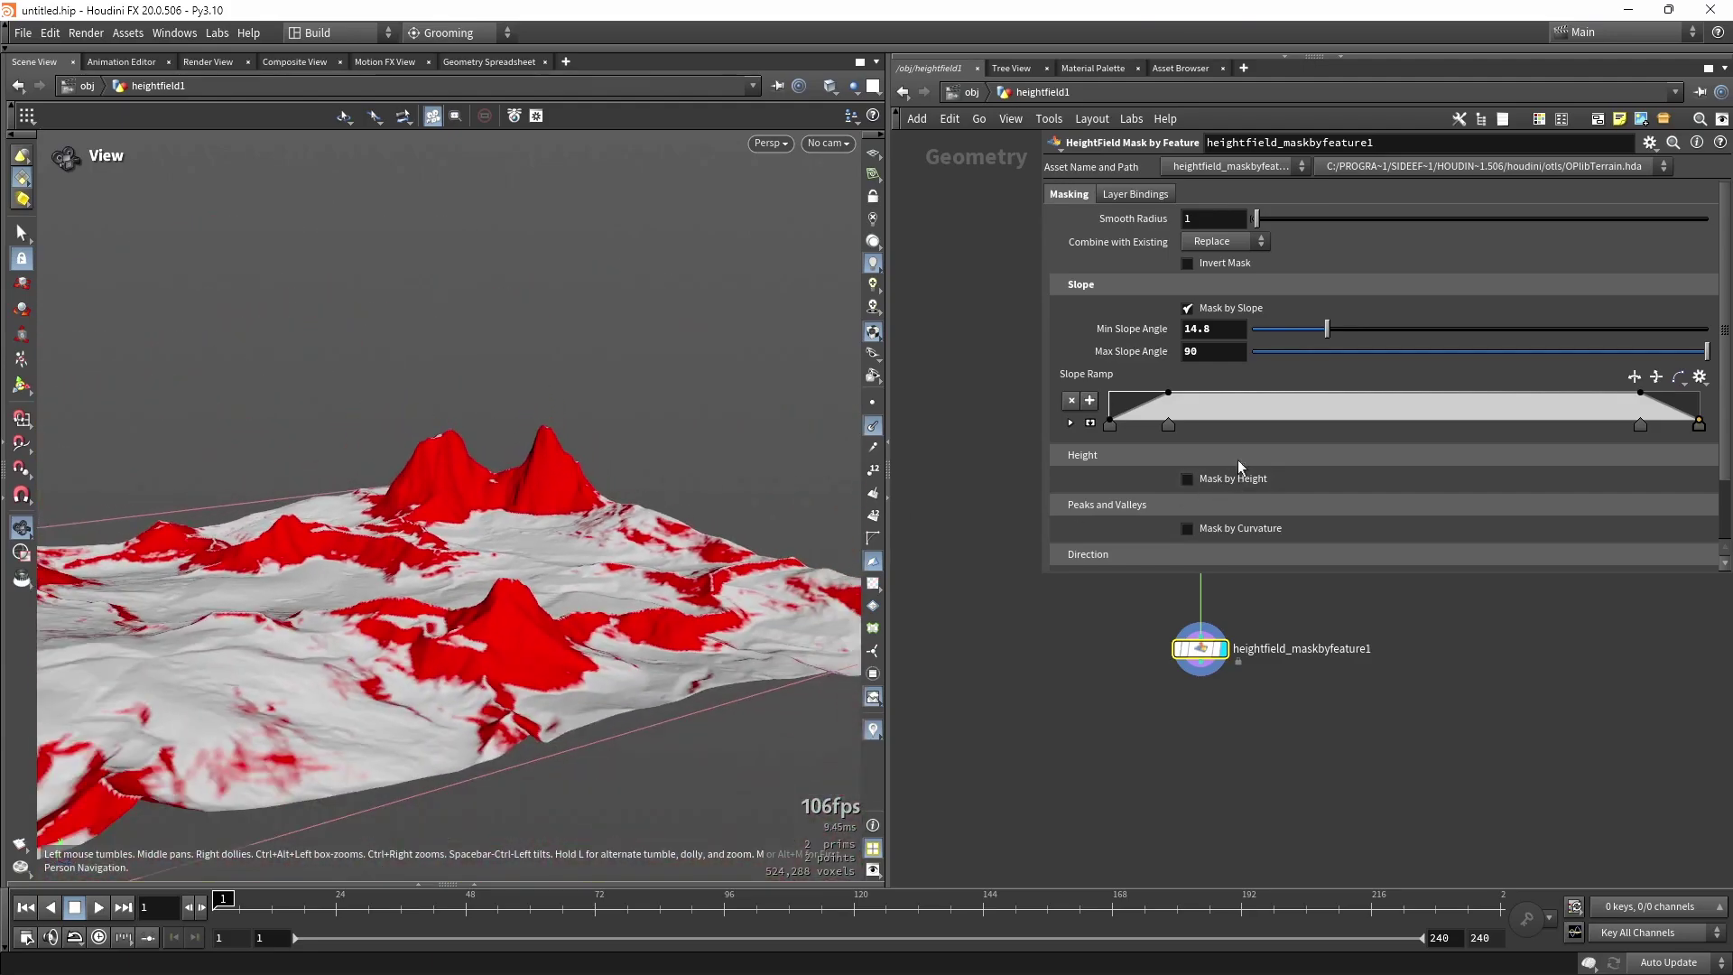
{"action": "left_click_drag", "start_coordinate": [1175, 428], "coordinate": [1123, 448]}
{"action": "left_click_drag", "start_coordinate": [1208, 406], "coordinate": [1136, 391]}
Try masking by height instead of slope, computing the height range and moving the ramp's second point about a third of the way along.
{"action": "left_click", "coordinate": [1227, 309]}
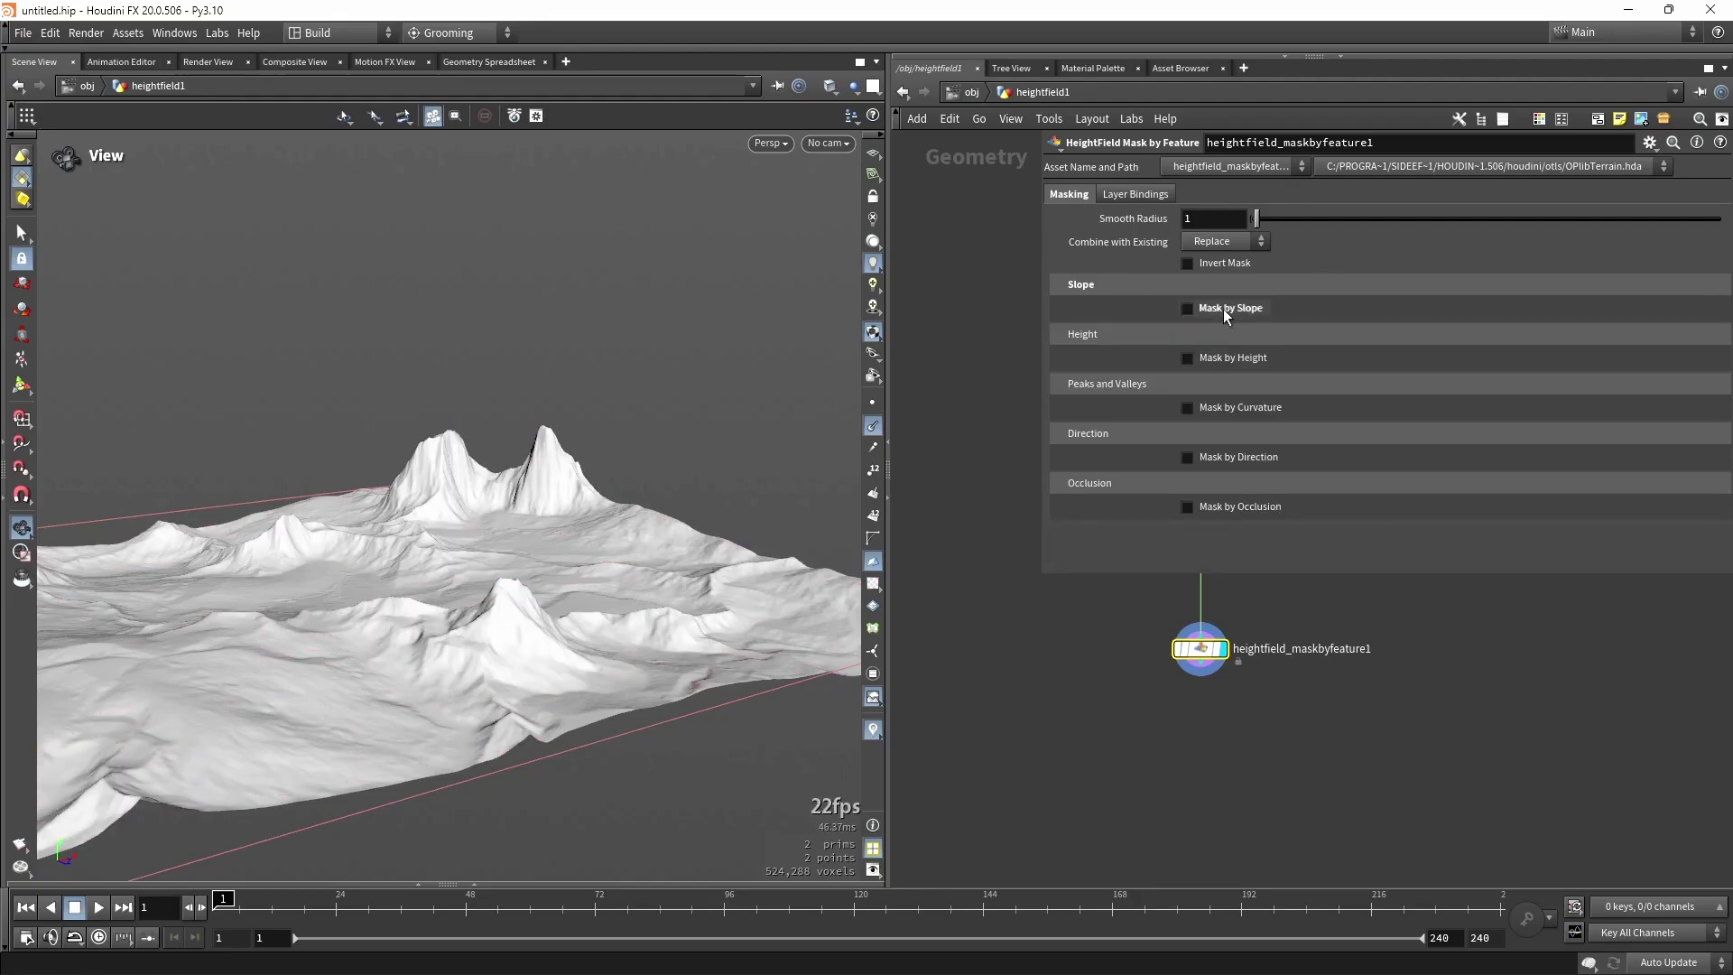
{"action": "left_click", "coordinate": [1233, 358]}
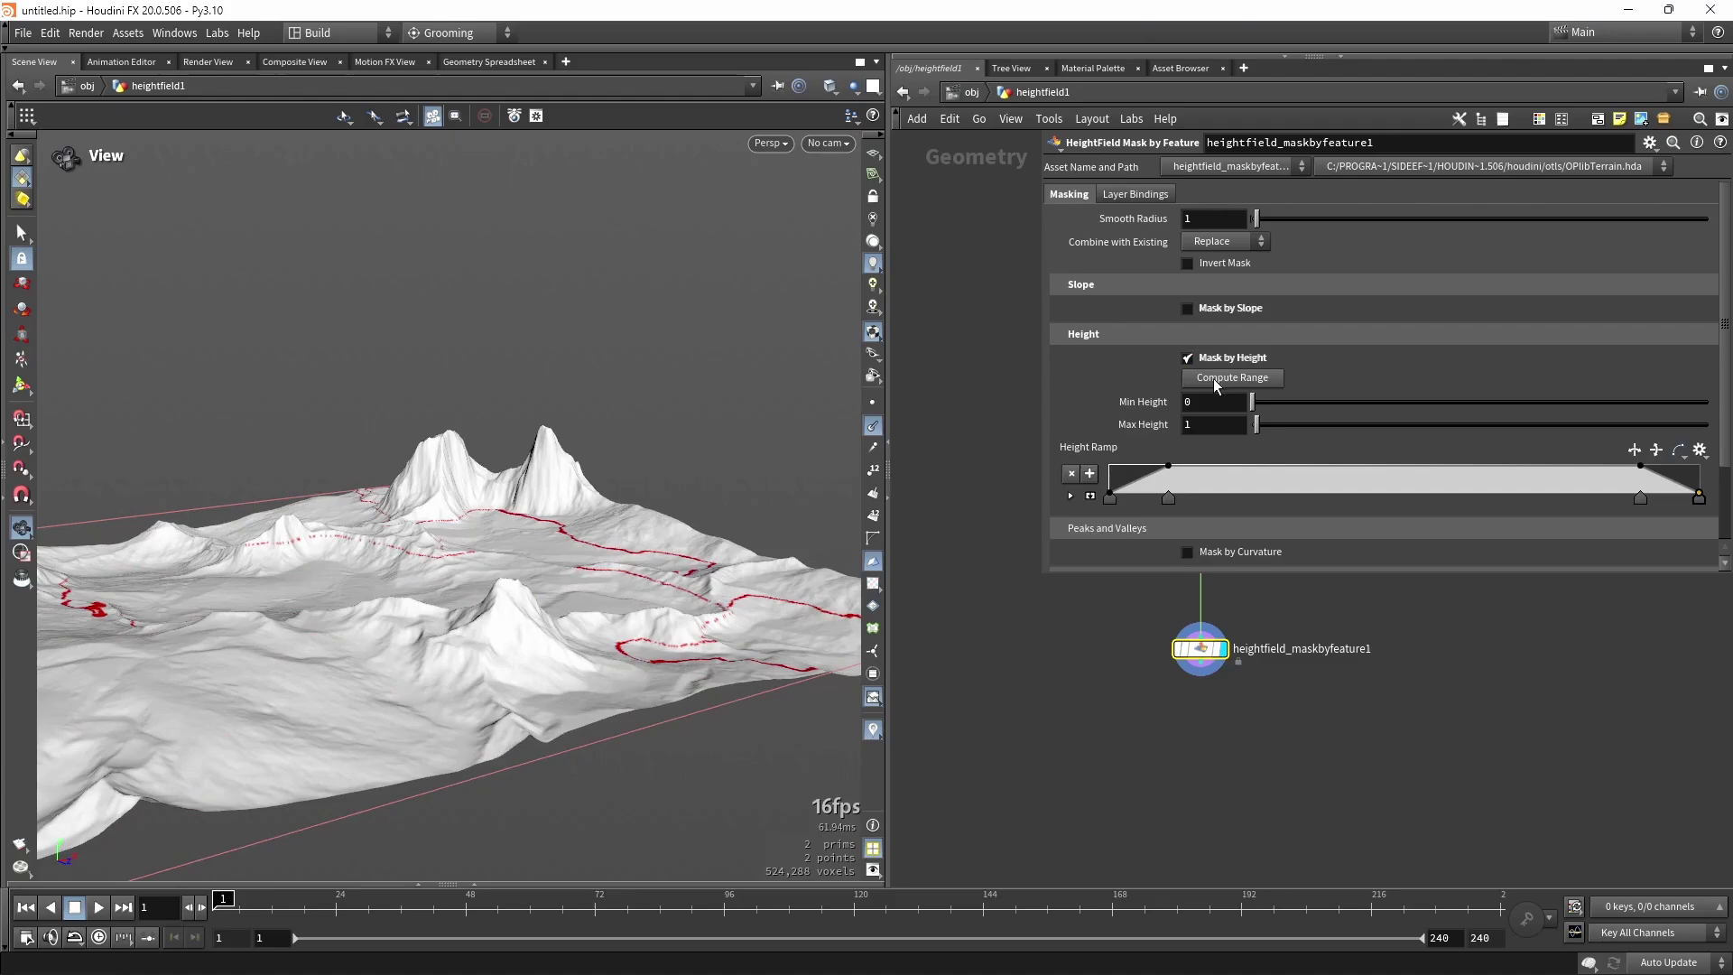
{"action": "left_click", "coordinate": [1216, 379]}
{"action": "left_click_drag", "start_coordinate": [433, 515], "coordinate": [519, 541]}
{"action": "left_click_drag", "start_coordinate": [1165, 507], "coordinate": [1292, 498]}
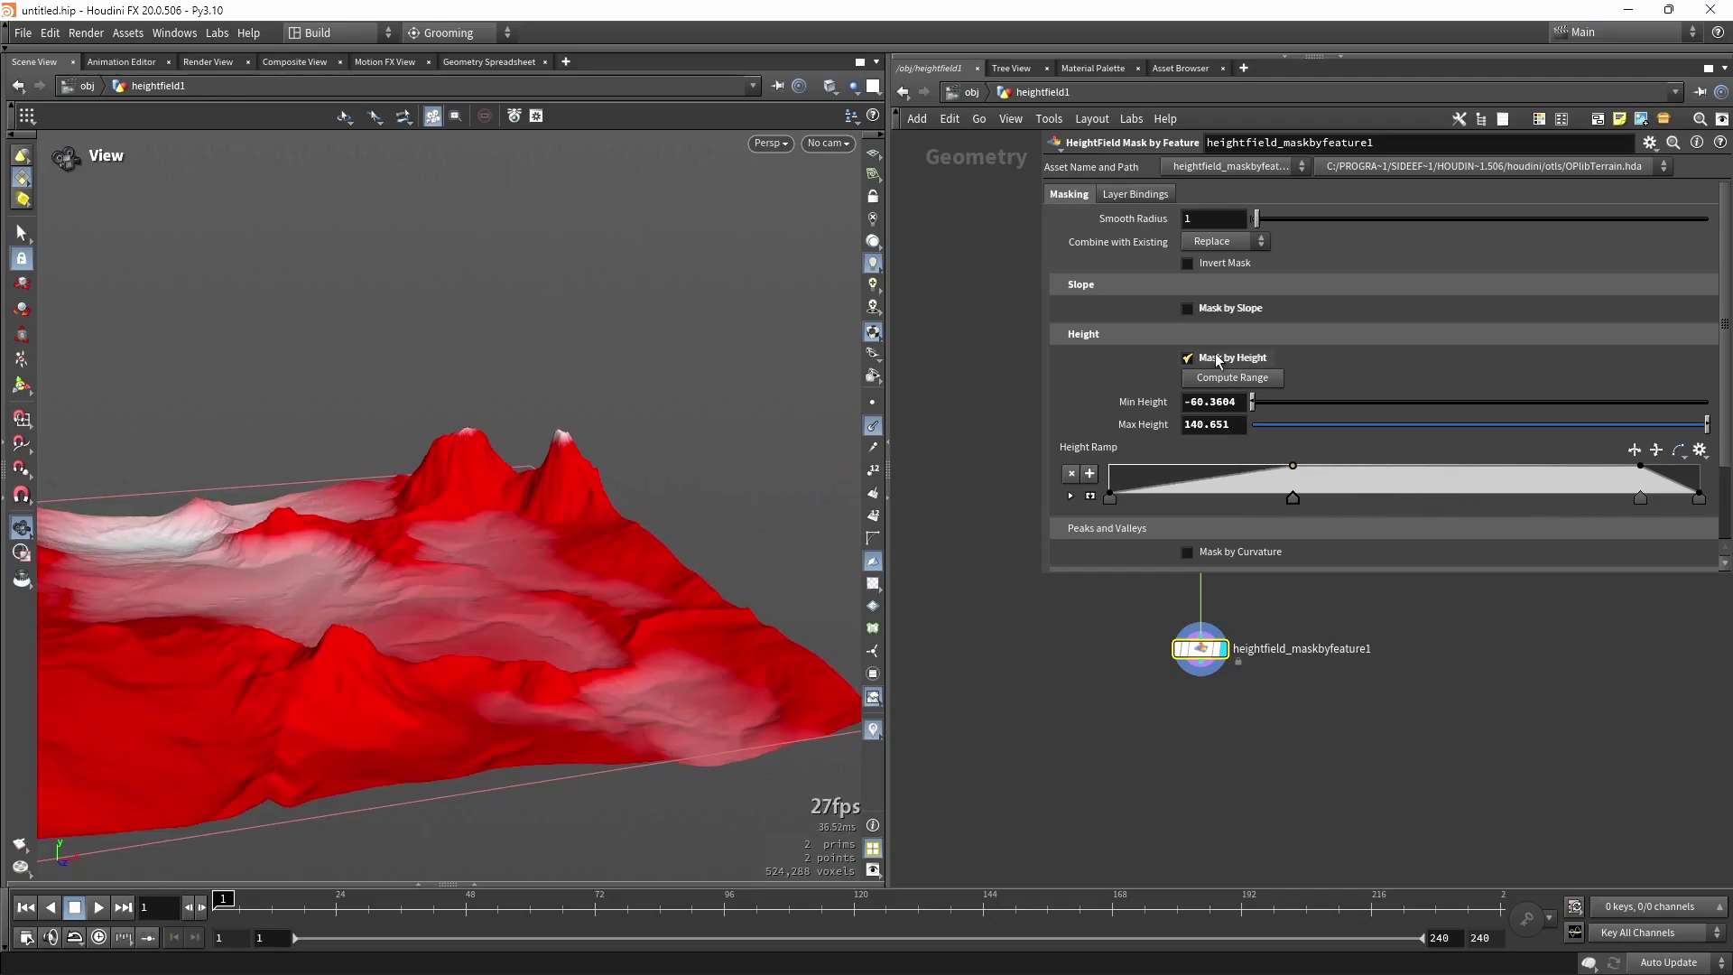
Try masking by curvature instead of height with a maximum curvature of 0.208, and inspect the masked ridges and valleys.
{"action": "left_click", "coordinate": [1218, 359]}
{"action": "left_click", "coordinate": [1220, 408]}
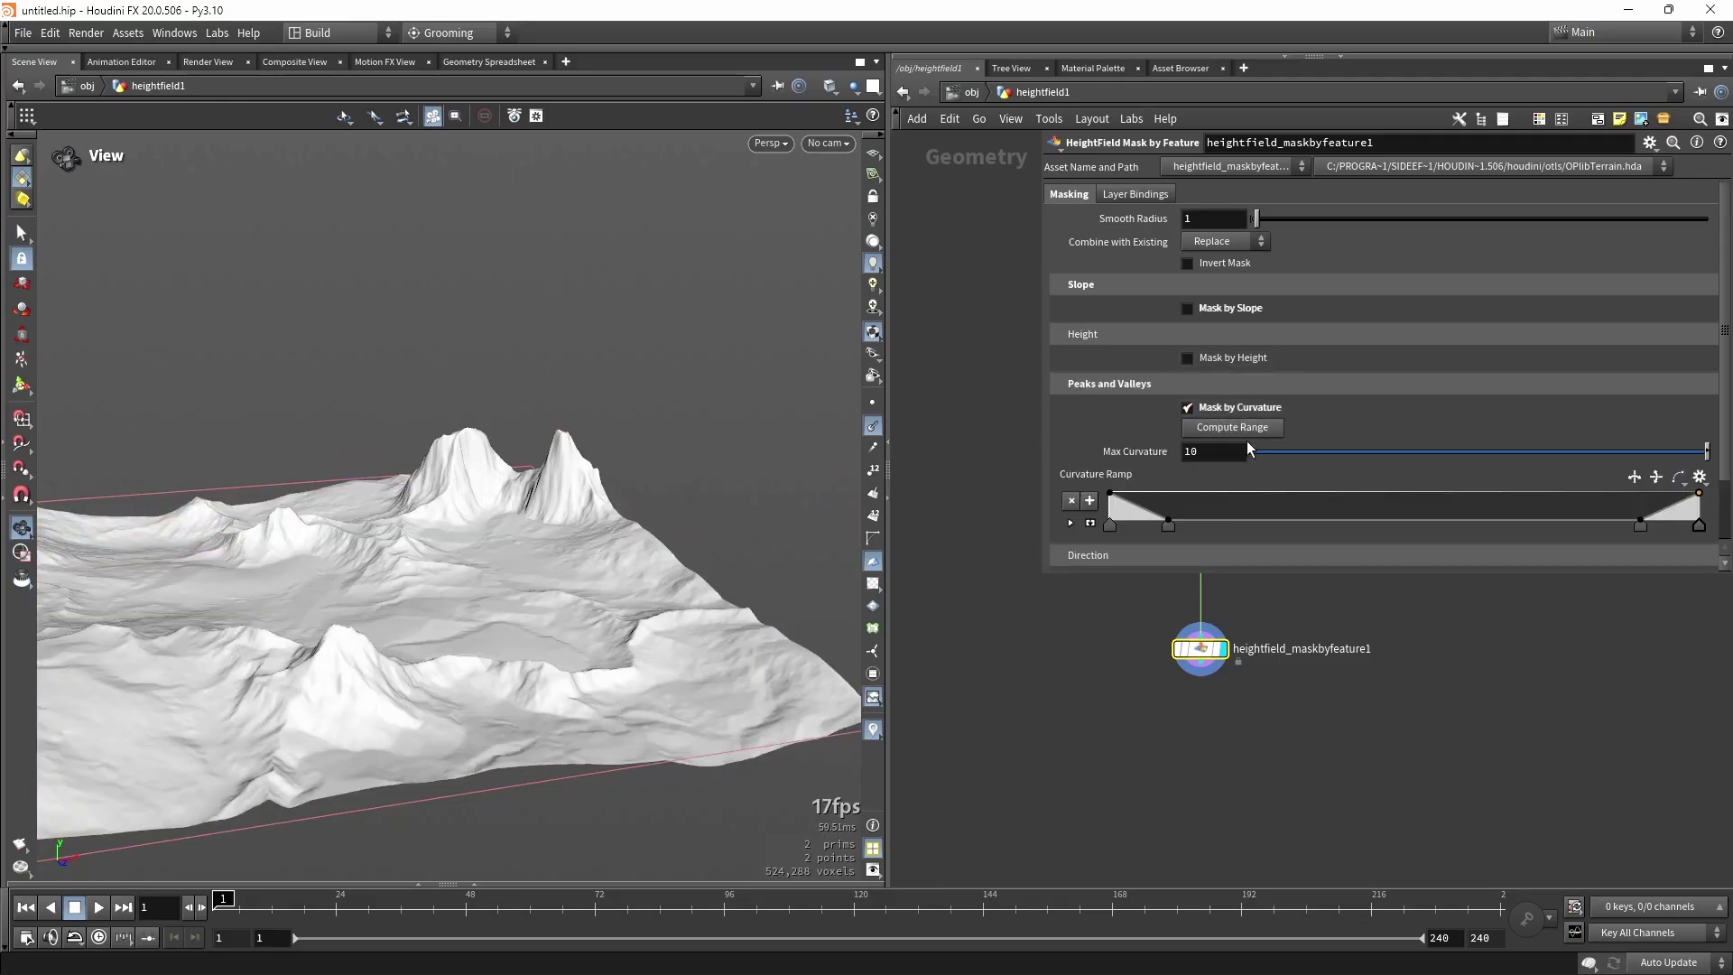
{"action": "left_click_drag", "start_coordinate": [1299, 451], "coordinate": [1270, 451]}
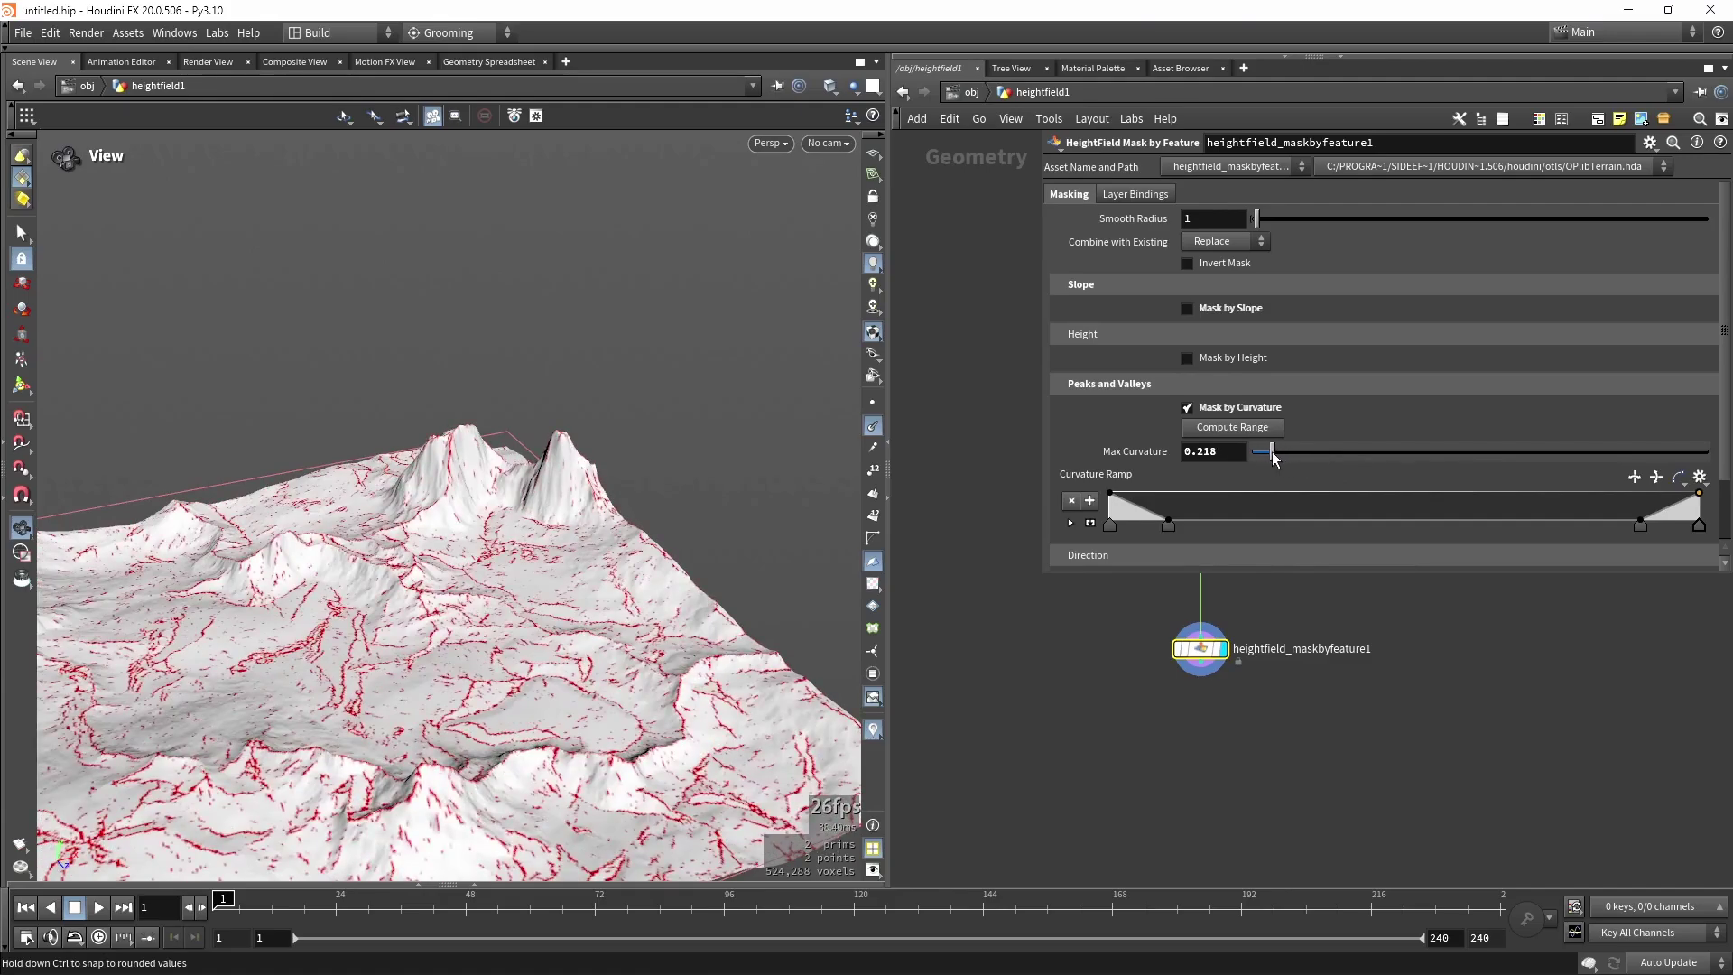
{"action": "left_click_drag", "start_coordinate": [578, 532], "coordinate": [647, 285]}
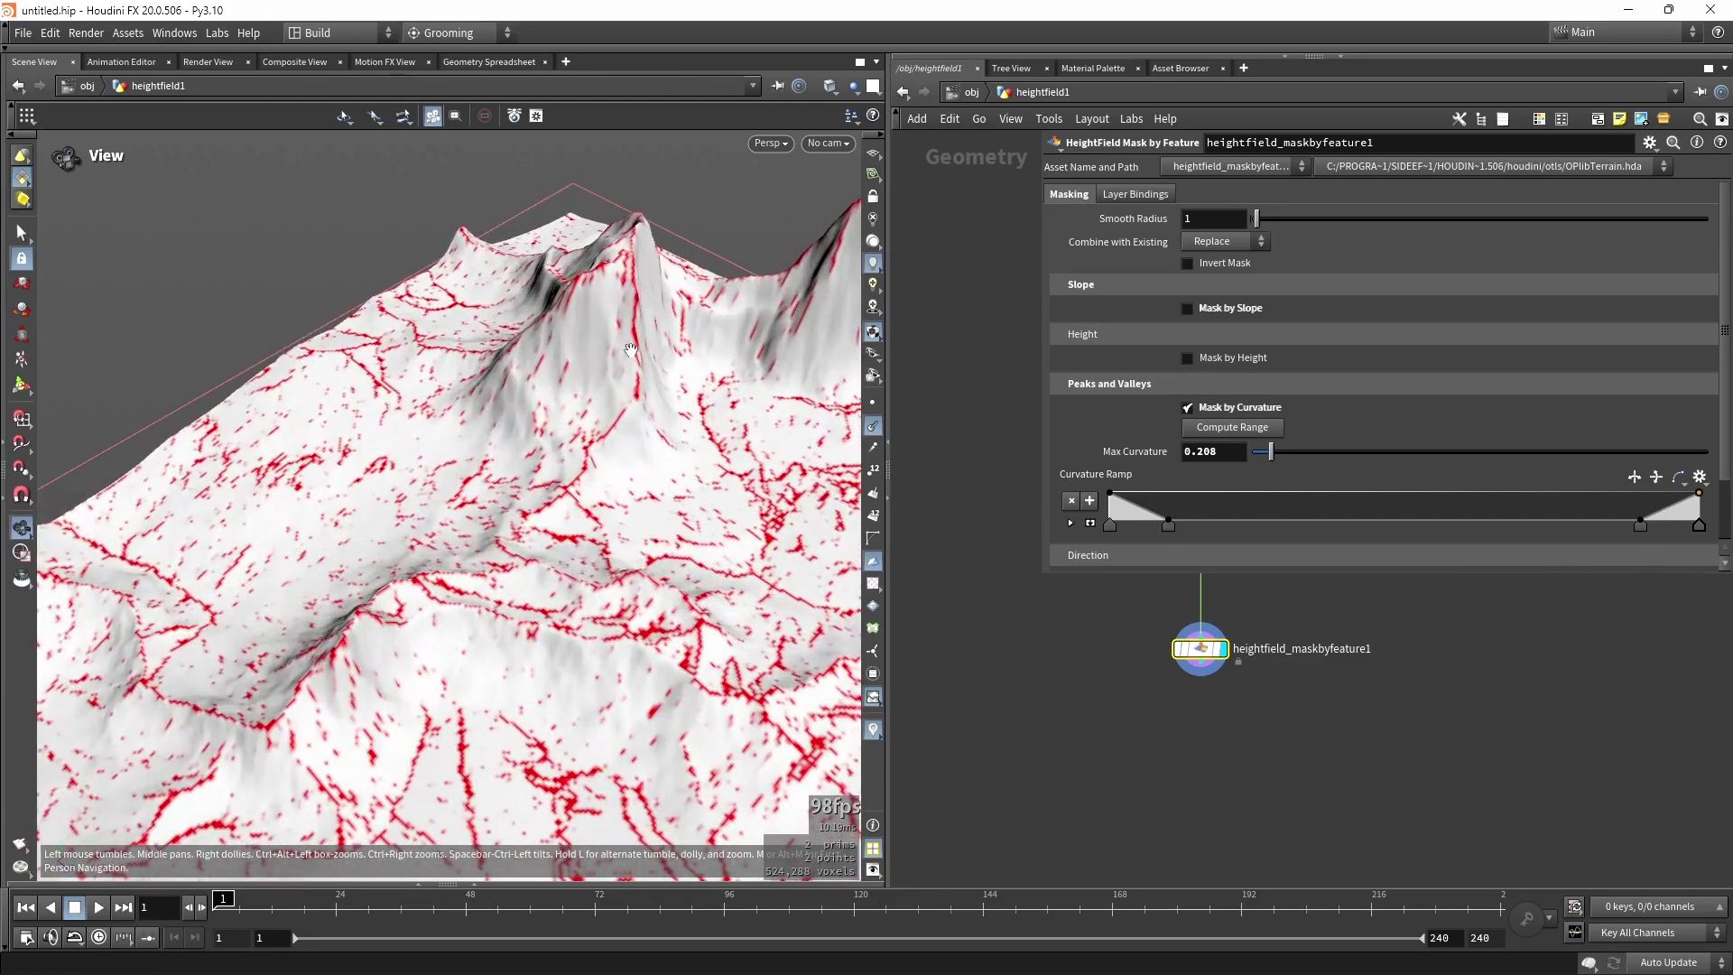
{"action": "left_click_drag", "start_coordinate": [571, 526], "coordinate": [521, 435]}
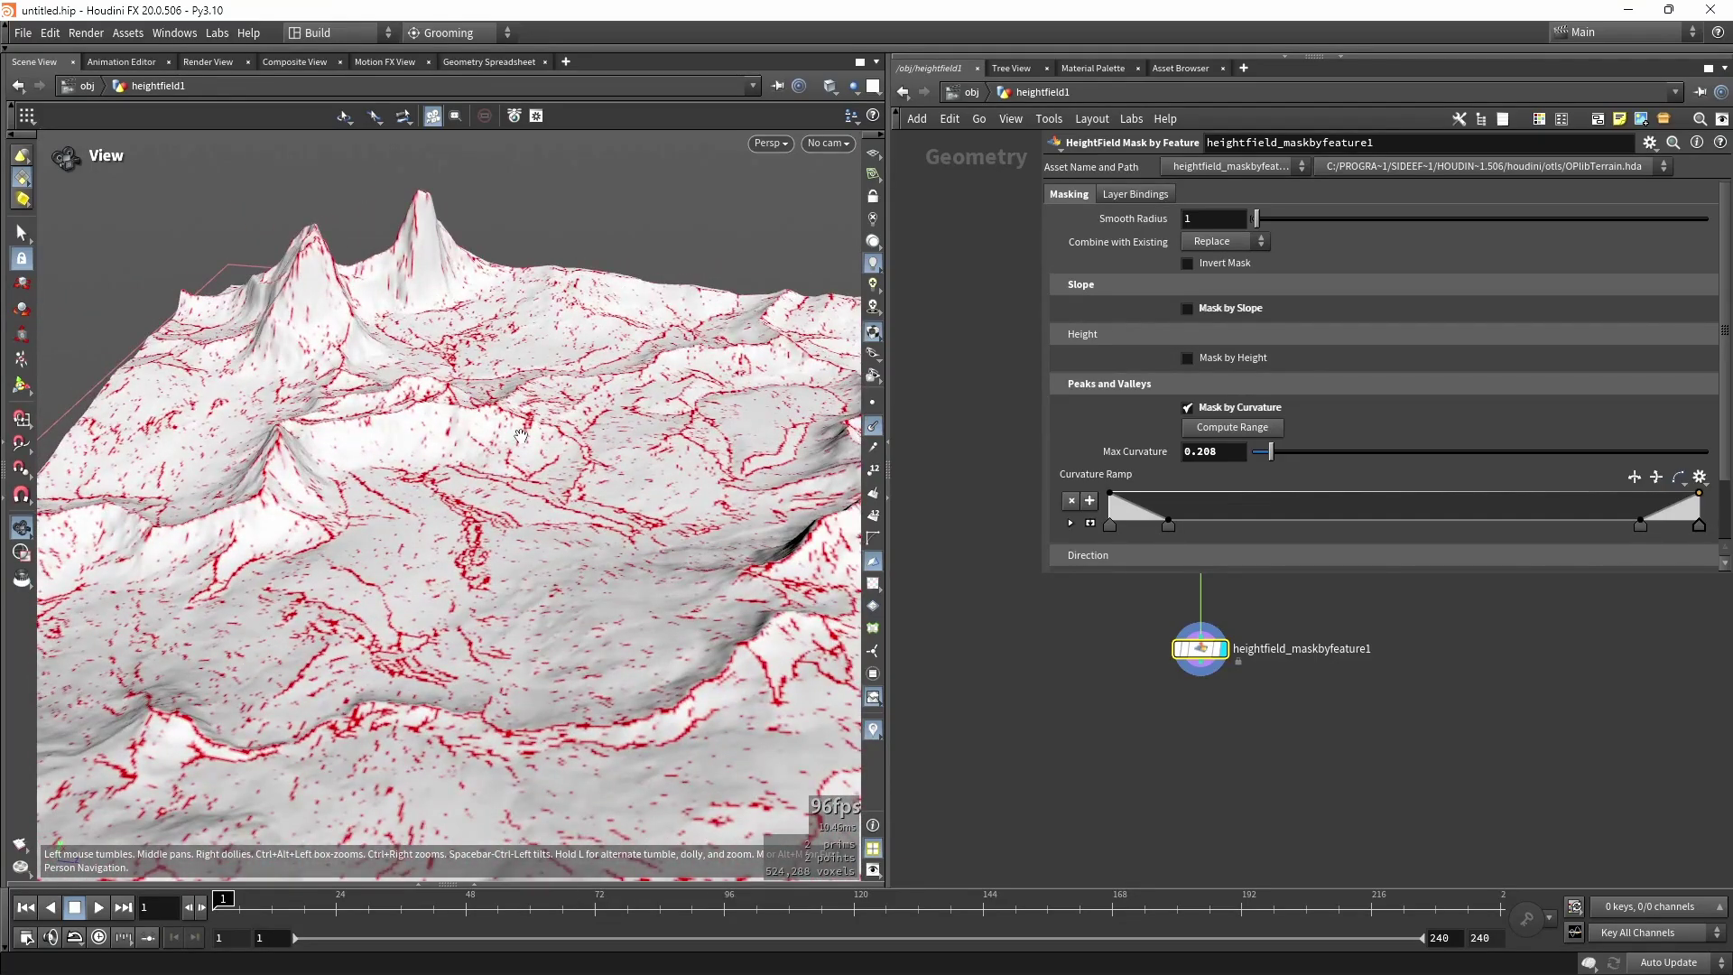
{"action": "left_click_drag", "start_coordinate": [636, 571], "coordinate": [686, 479]}
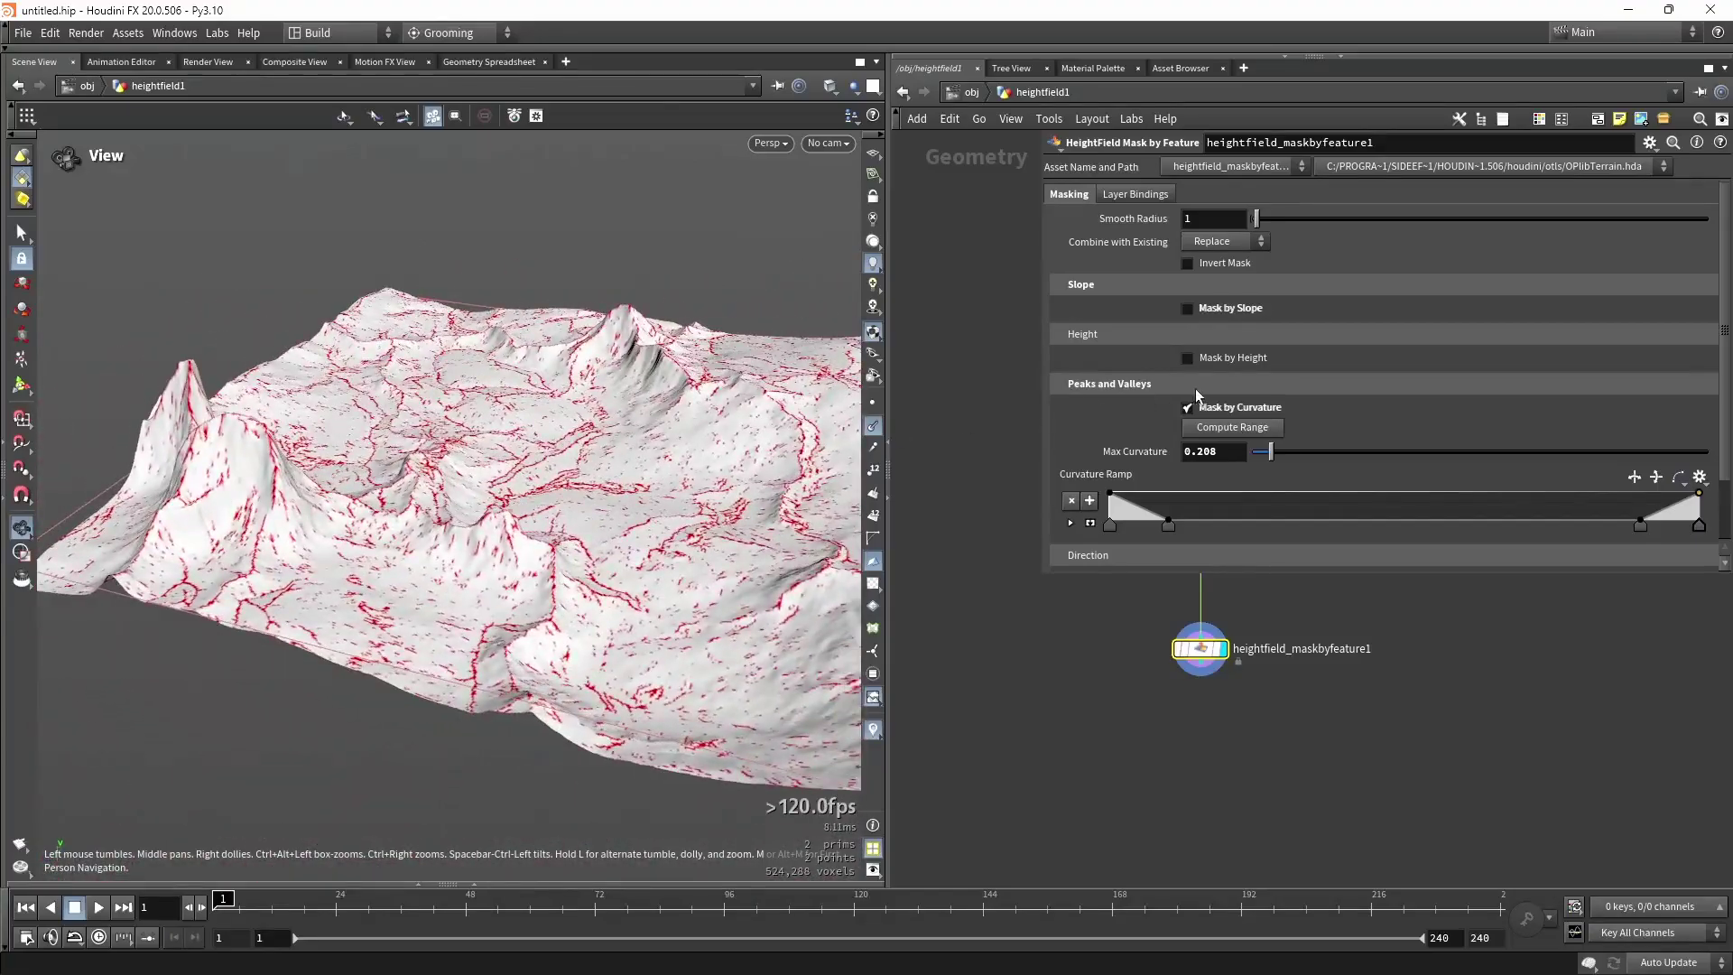
Try masking by direction instead of curvature, with a goal angle of -5.7 and an angle spread of 136.4.
{"action": "left_click", "coordinate": [1263, 405]}
{"action": "left_click", "coordinate": [1225, 459]}
{"action": "key", "text": "h"}
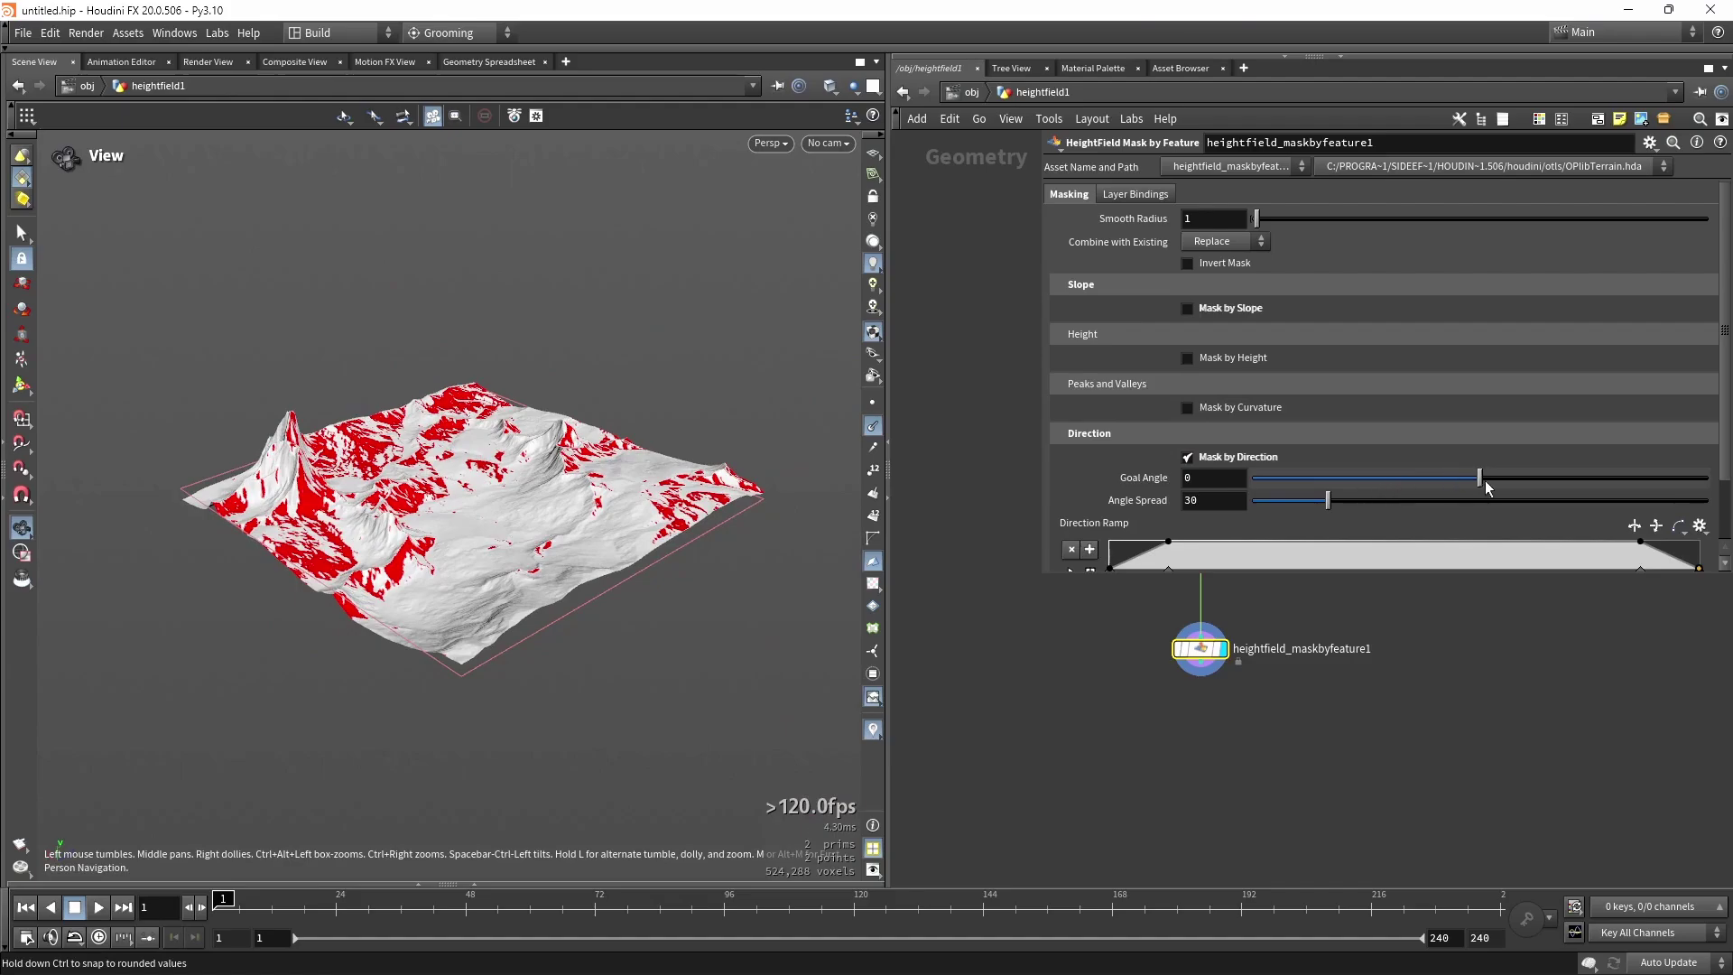
{"action": "left_click_drag", "start_coordinate": [1486, 484], "coordinate": [1647, 478]}
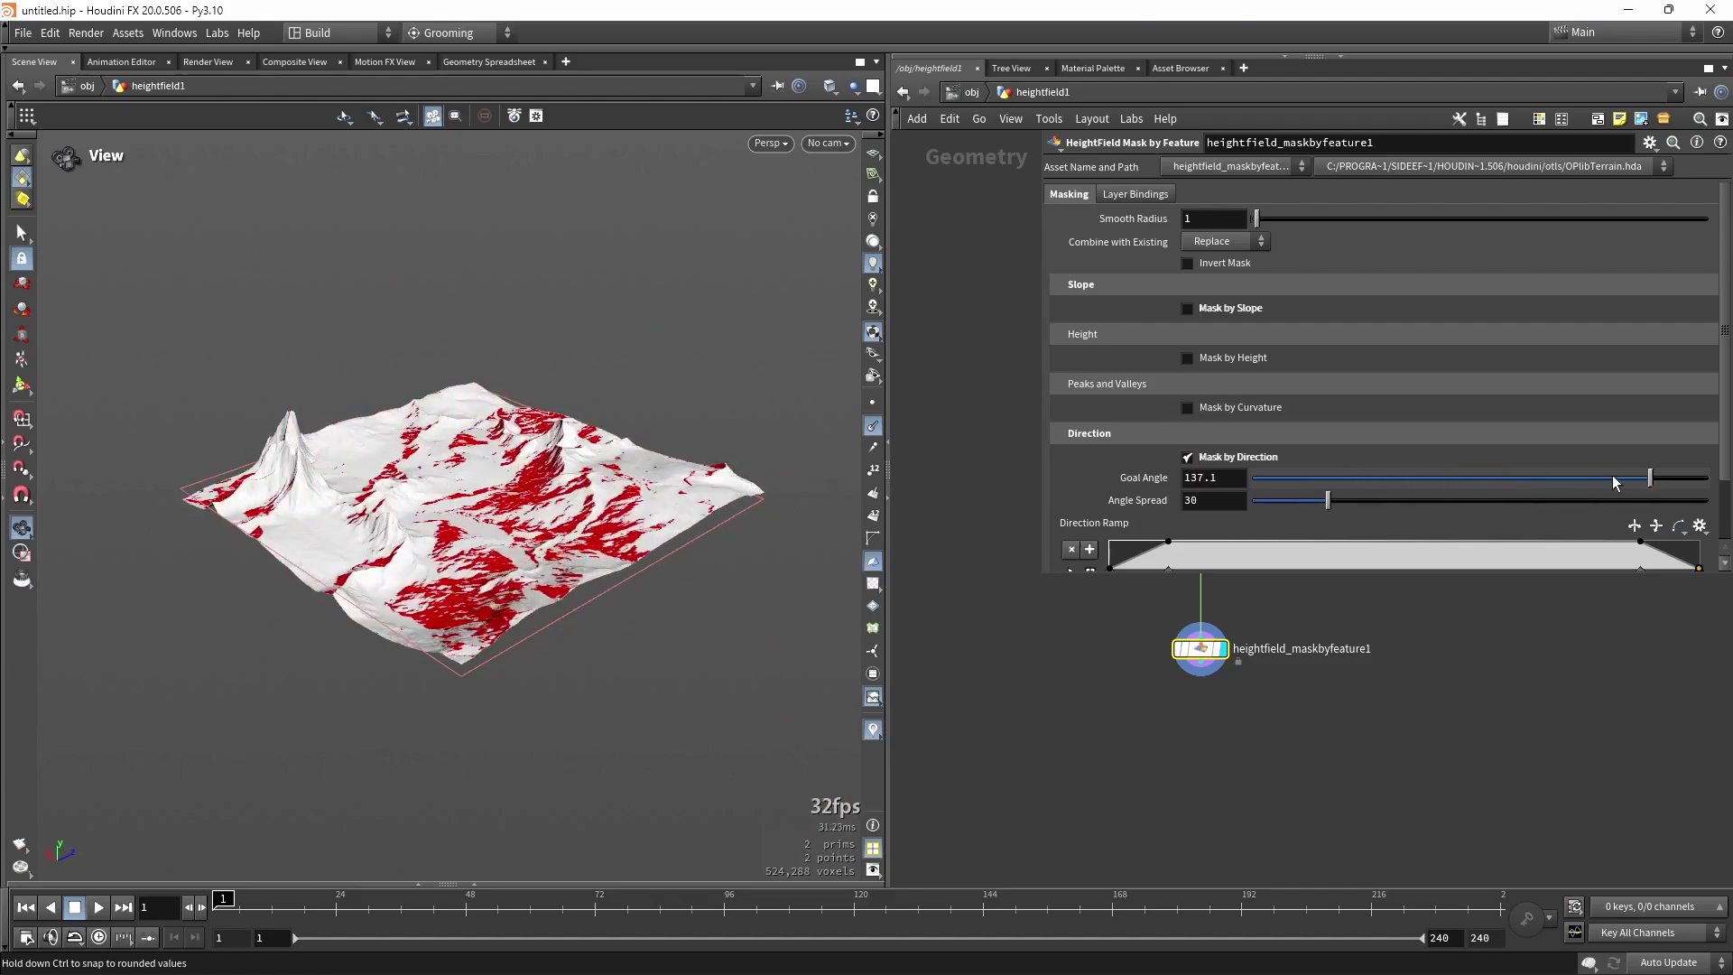
{"action": "left_click", "coordinate": [1406, 500]}
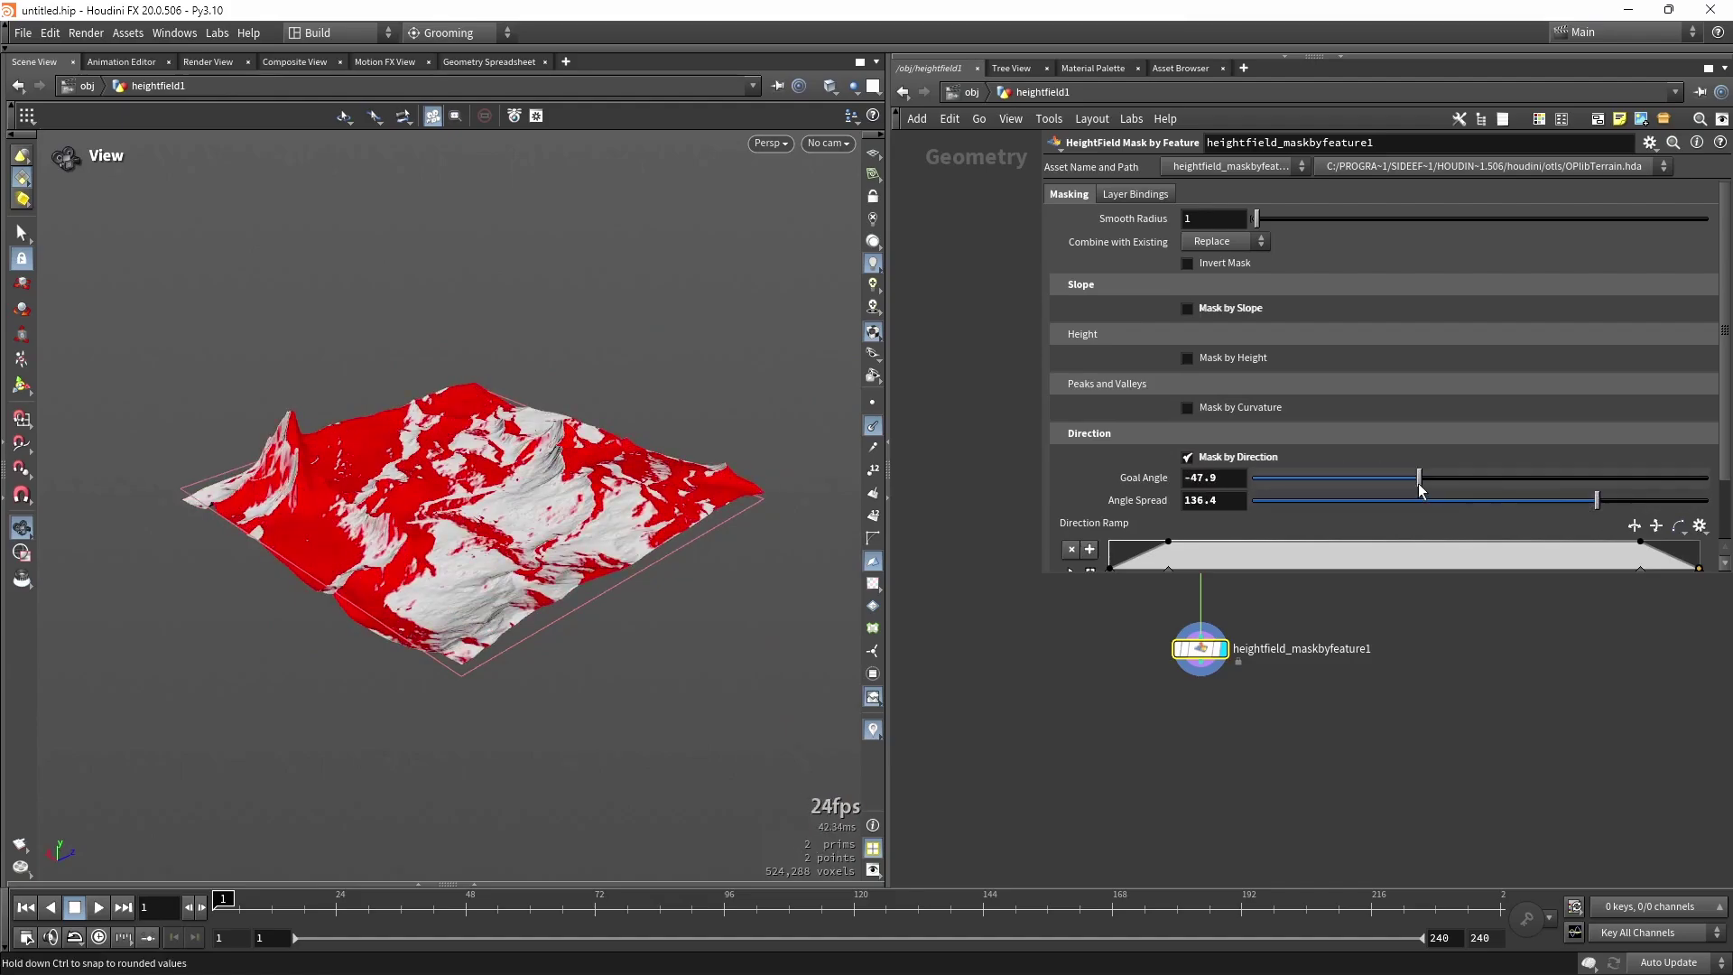
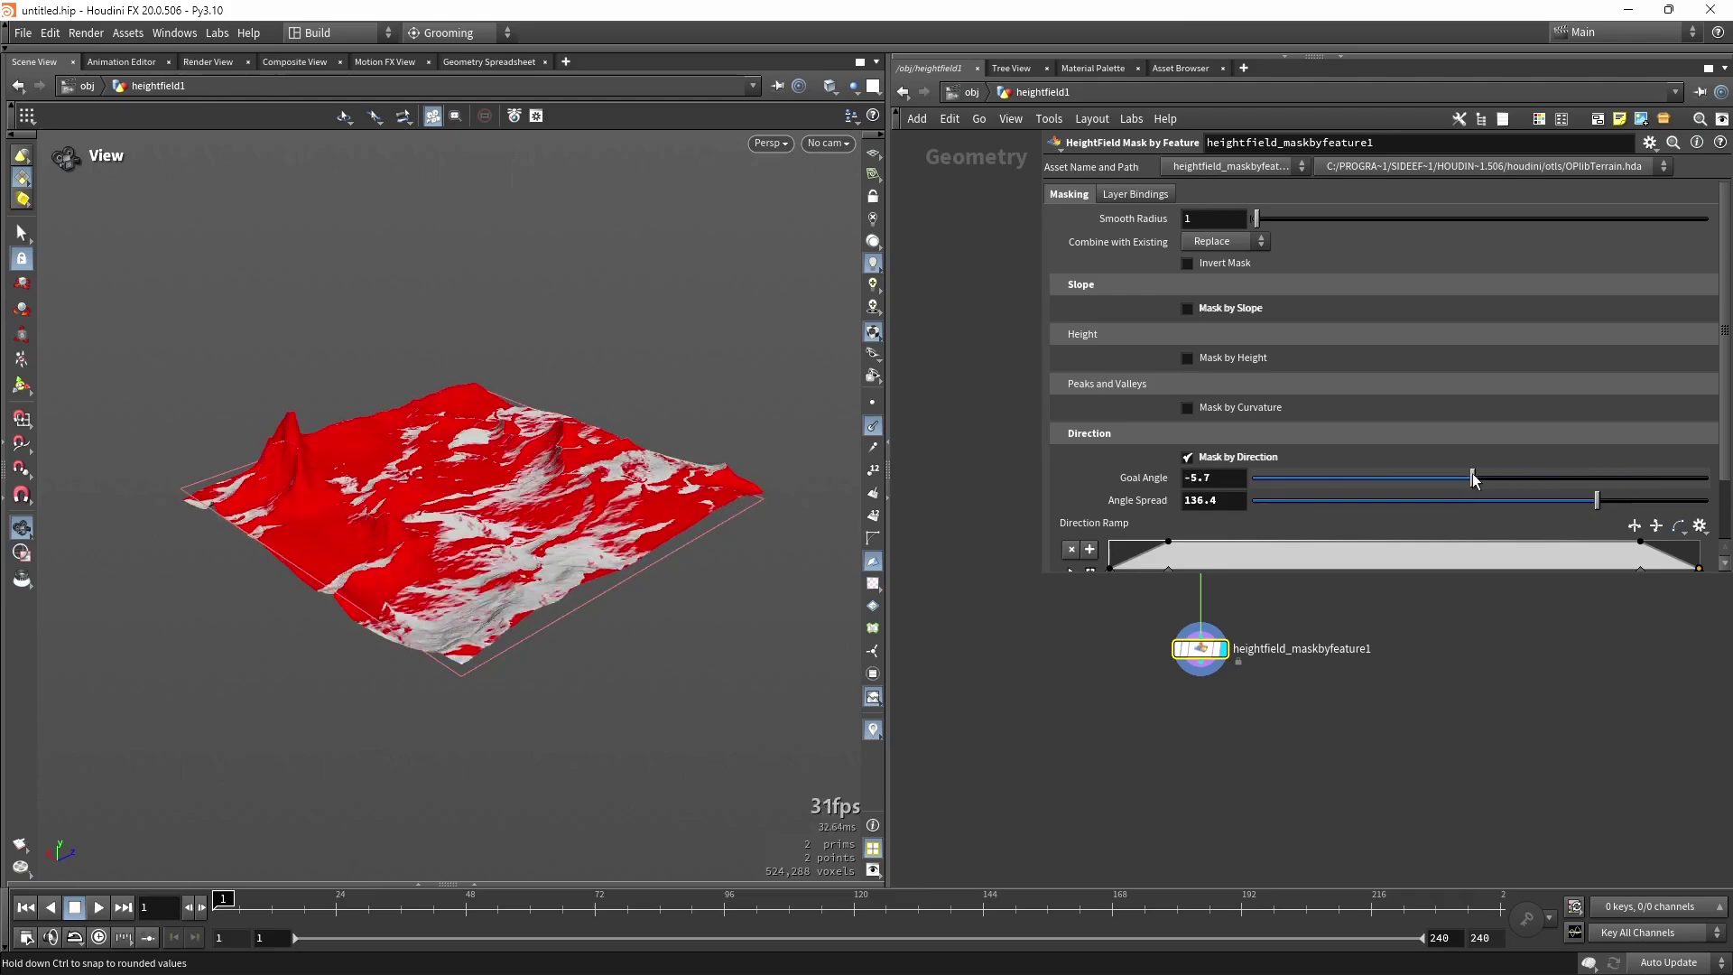
Replace direction masking with occlusion masking, reverse the occlusion ramp, pull its end point slightly inward, and move its first point to position 0.851.
{"action": "left_click", "coordinate": [1253, 460]}
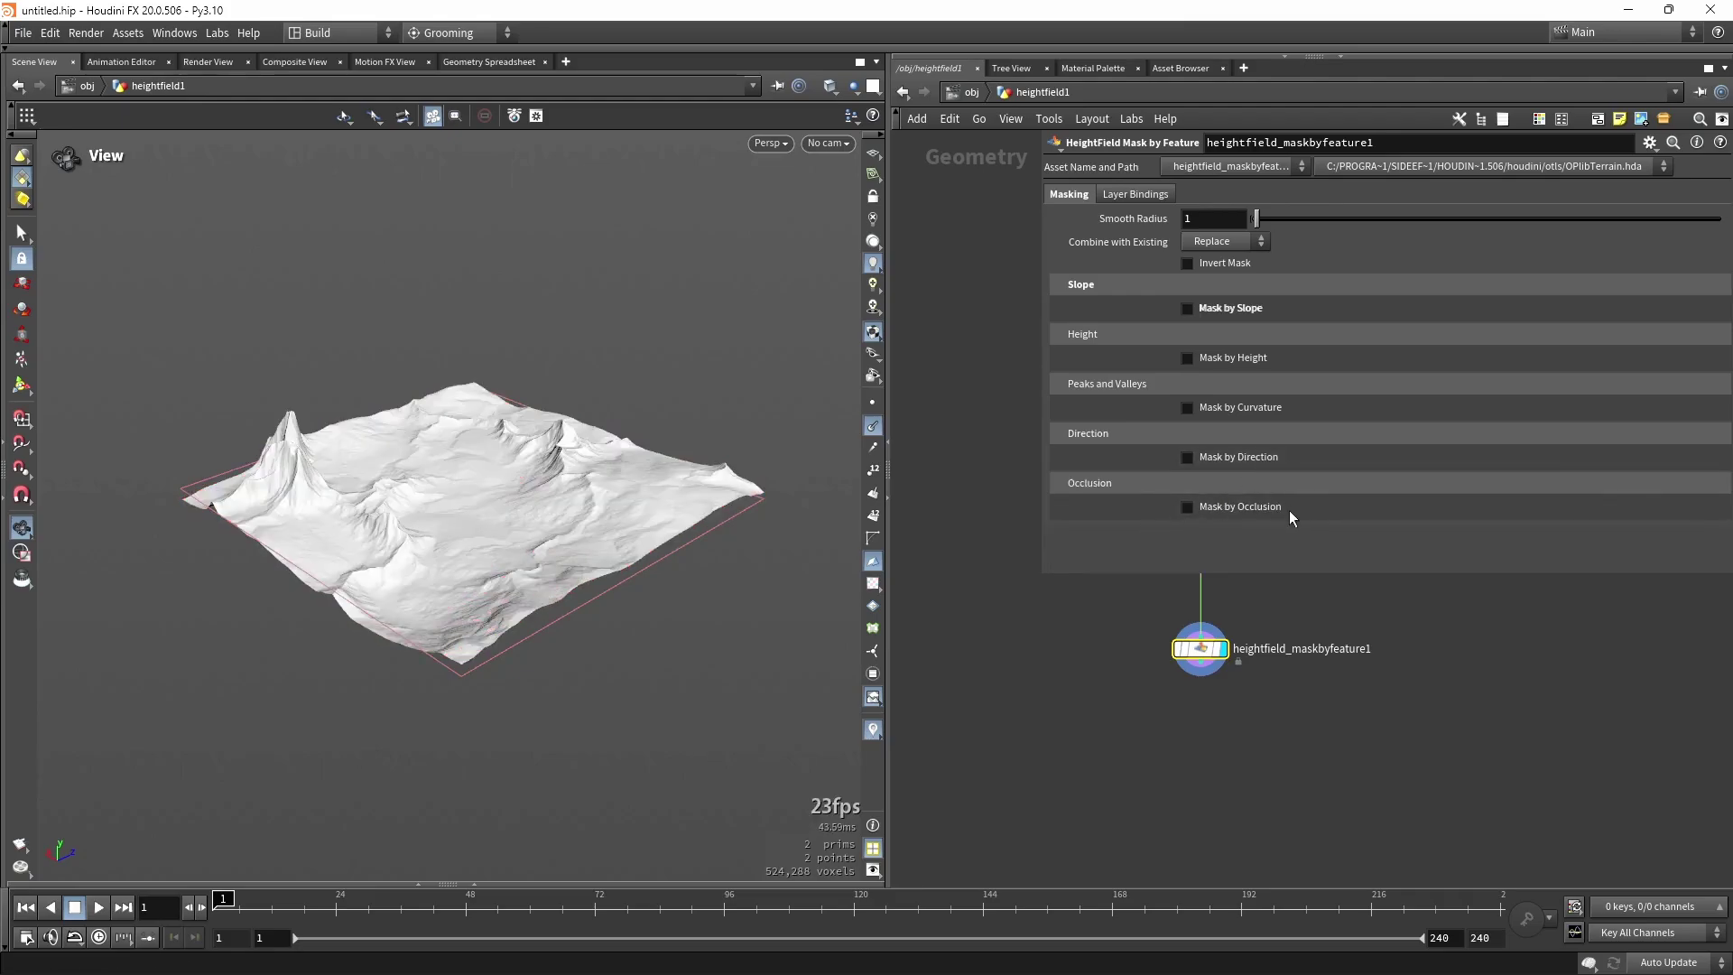
{"action": "left_click", "coordinate": [1258, 506]}
{"action": "left_click_drag", "start_coordinate": [632, 505], "coordinate": [576, 495]}
{"action": "scroll", "coordinate": [1285, 441], "scroll_direction": "down", "scroll_amount": 5}
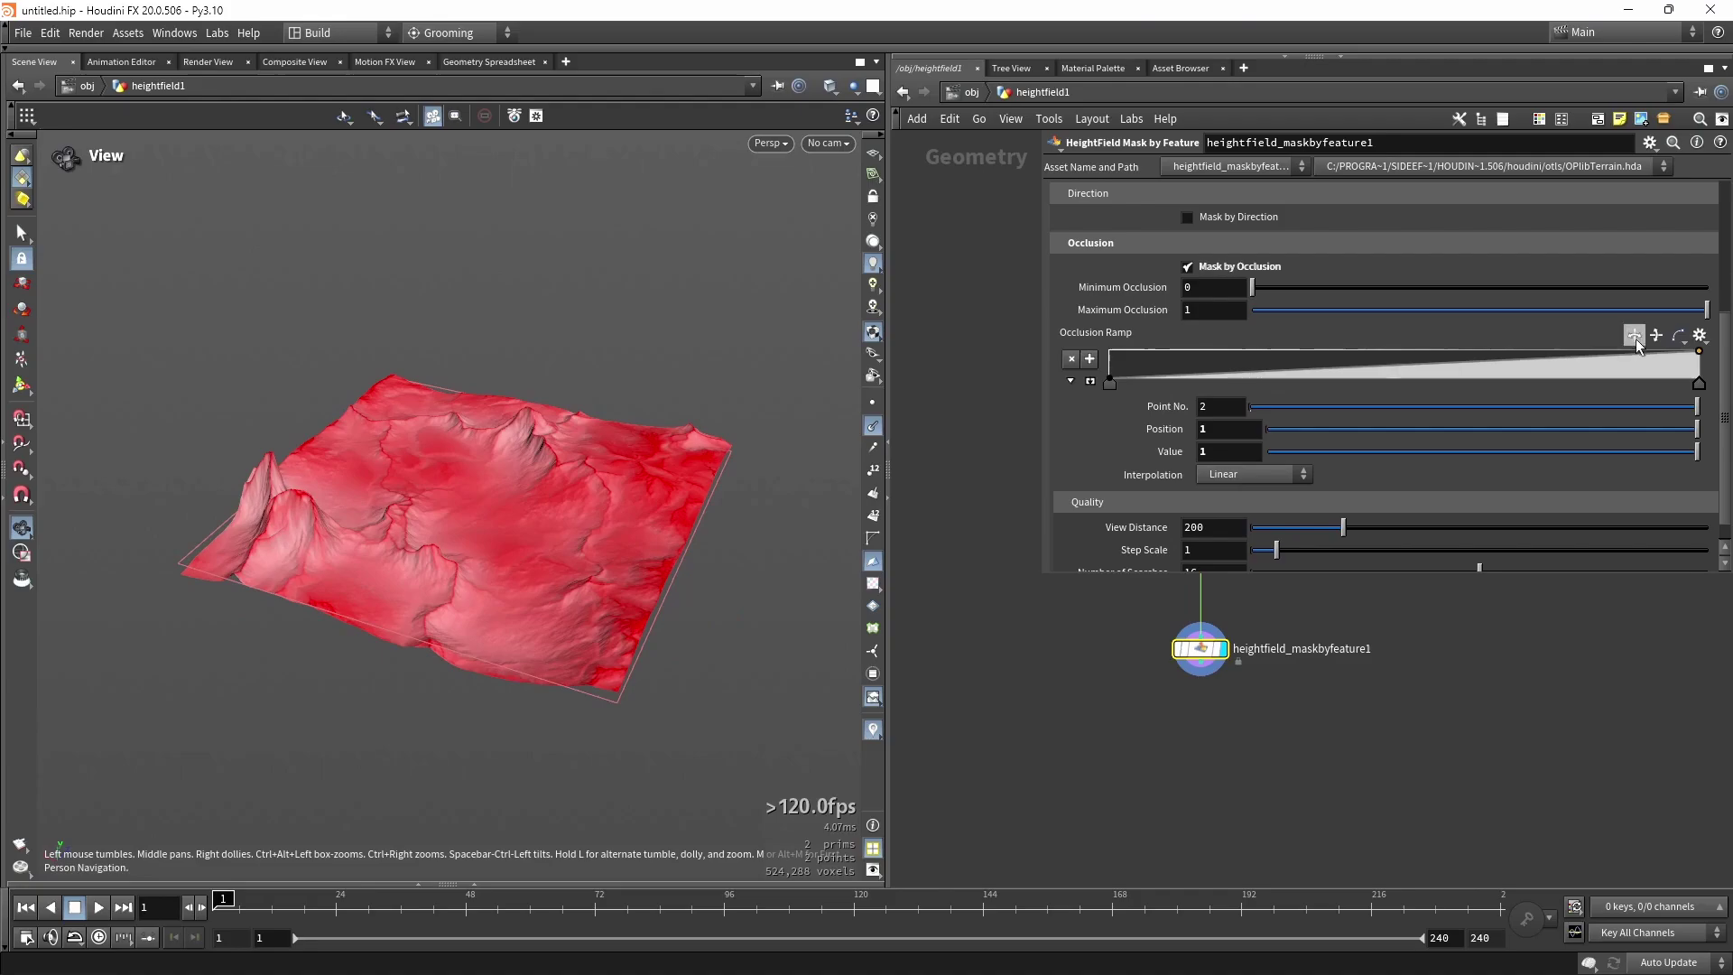
{"action": "left_click", "coordinate": [1635, 336]}
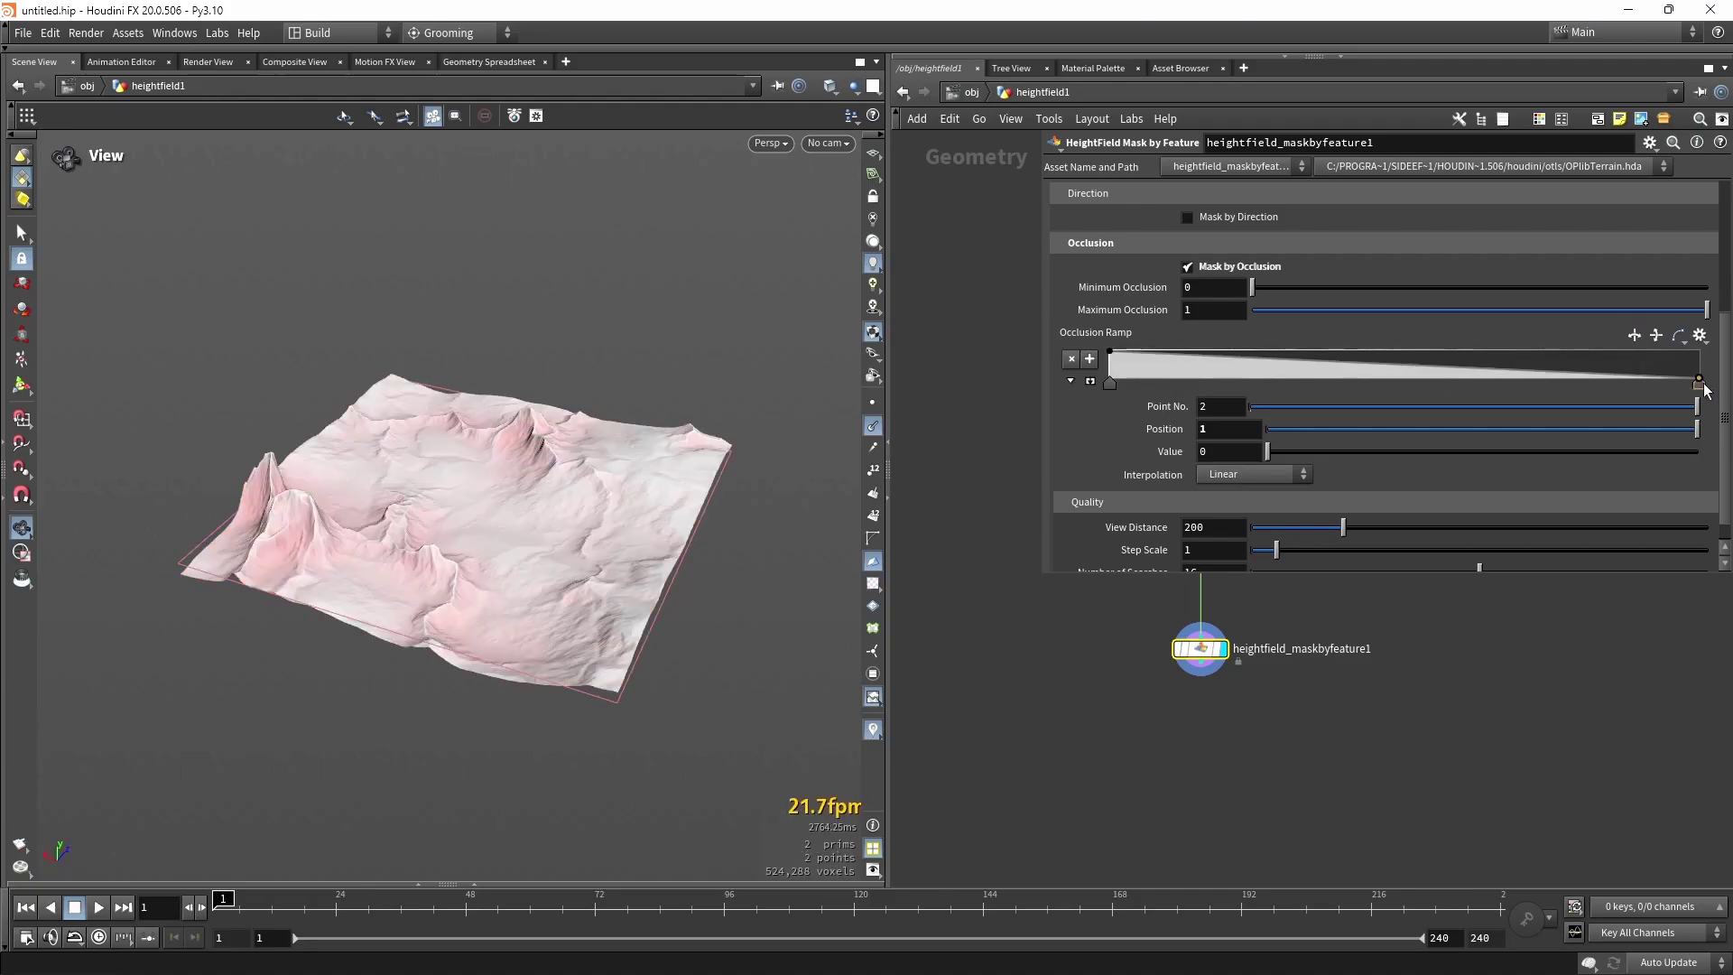
{"action": "left_click_drag", "start_coordinate": [1700, 397], "coordinate": [1665, 402]}
{"action": "left_click_drag", "start_coordinate": [1109, 383], "coordinate": [1350, 382]}
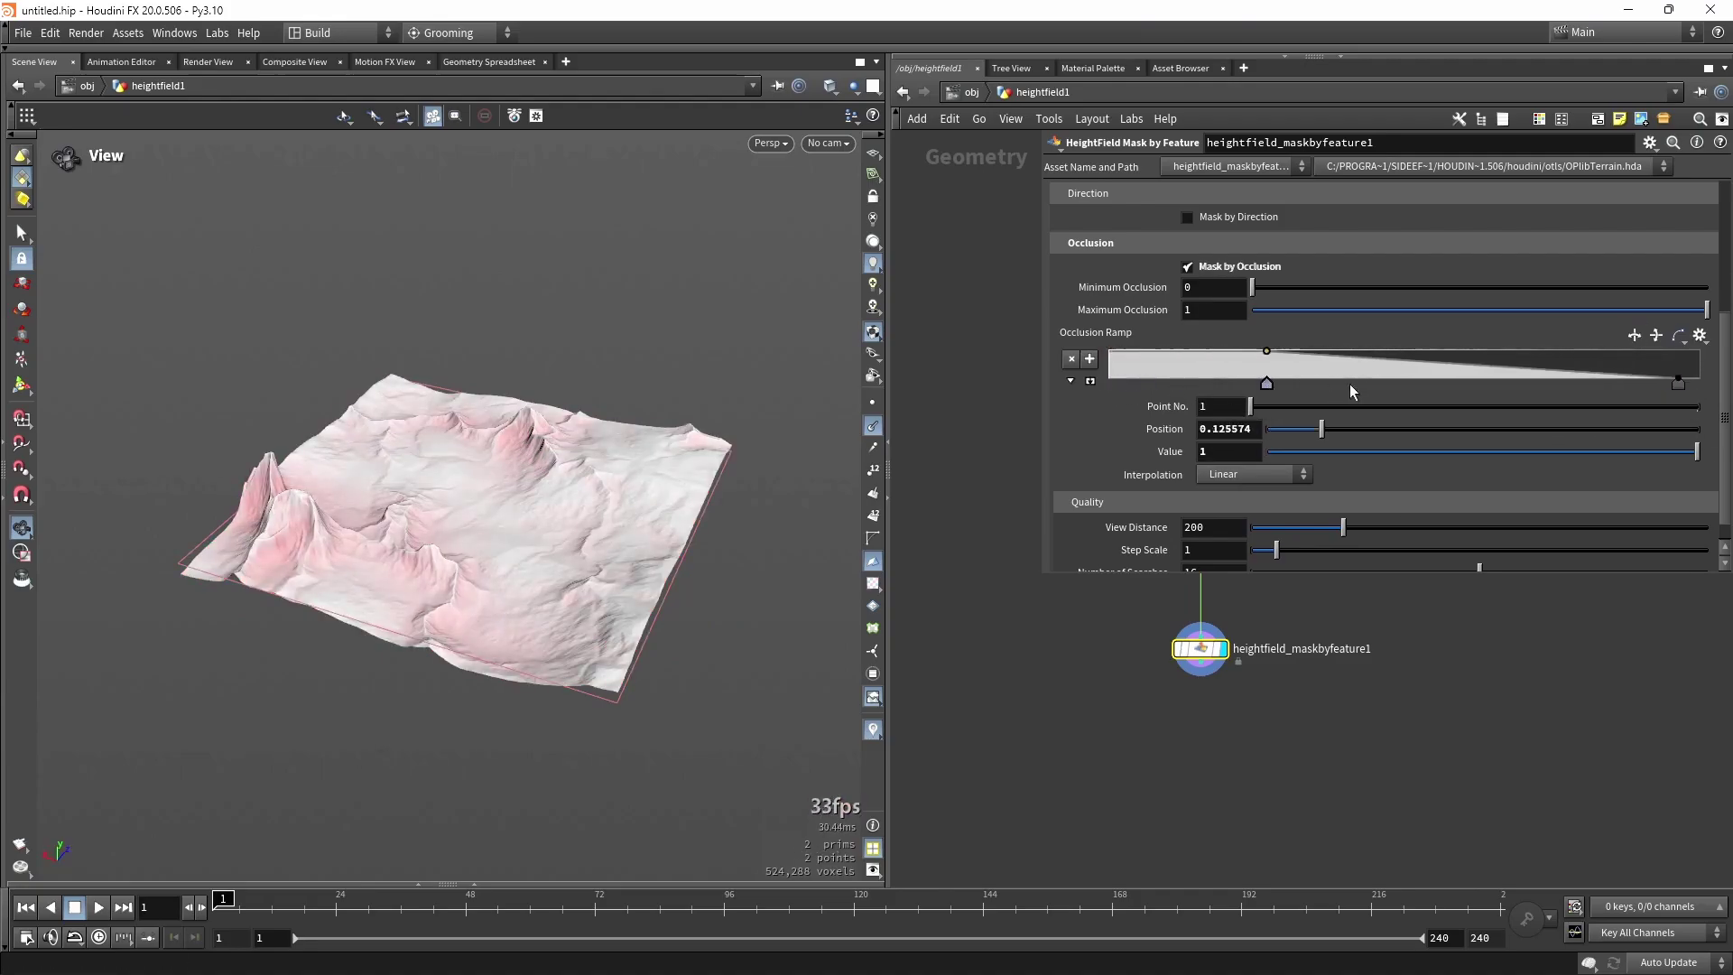
{"action": "left_click_drag", "start_coordinate": [1565, 387], "coordinate": [1612, 388]}
Inspect the occlusion mask on the peaks and valleys, and set the occlusion ramp's first point to position 0.574.
{"action": "left_click_drag", "start_coordinate": [415, 370], "coordinate": [413, 461]}
{"action": "scroll", "coordinate": [417, 332], "scroll_direction": "up", "scroll_amount": 3}
{"action": "left_click_drag", "start_coordinate": [417, 332], "coordinate": [715, 400]}
{"action": "left_click_drag", "start_coordinate": [493, 459], "coordinate": [533, 368]}
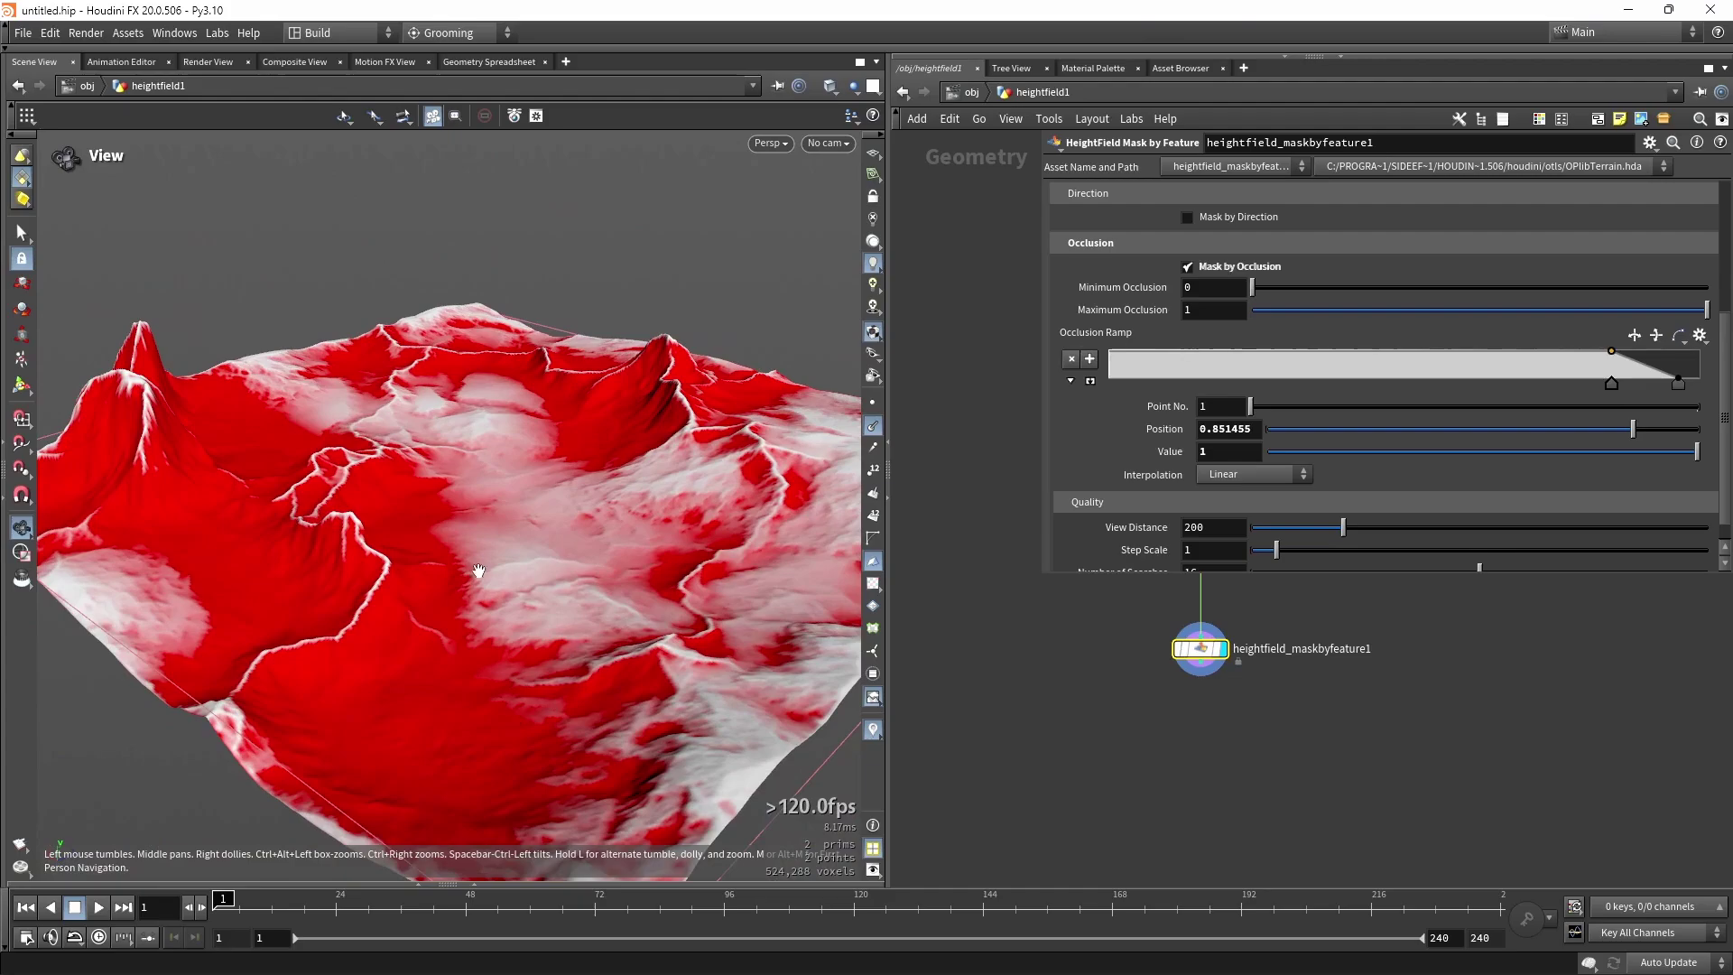
{"action": "left_click_drag", "start_coordinate": [439, 513], "coordinate": [366, 508]}
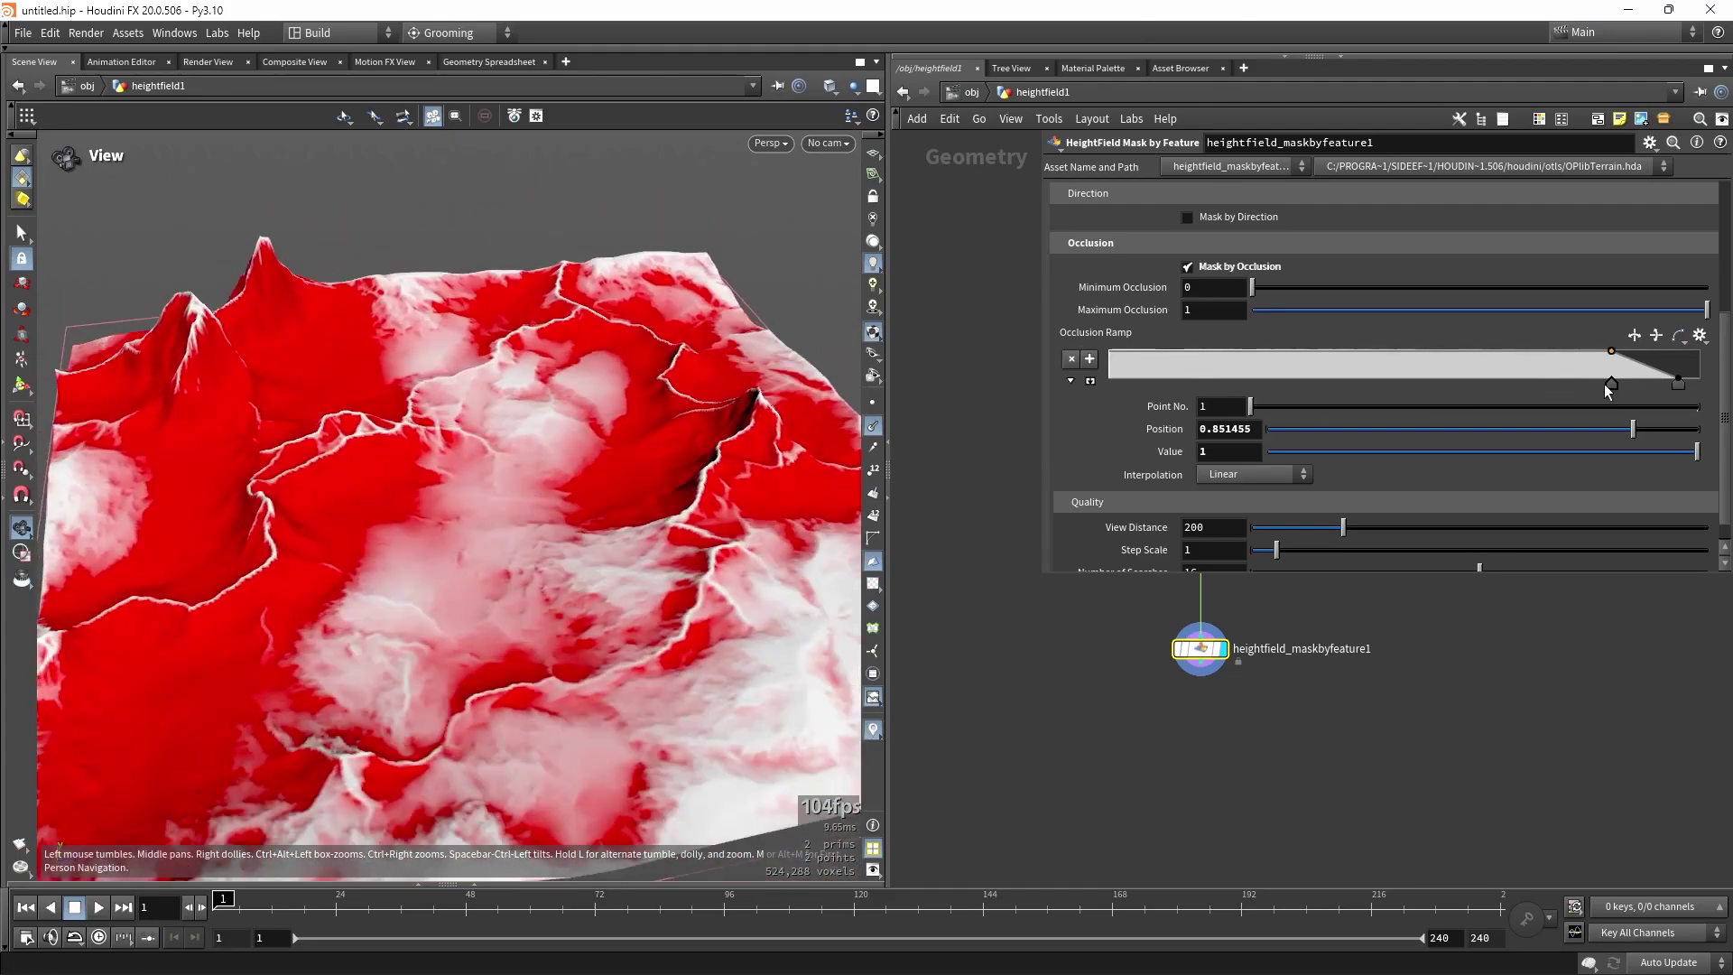
{"action": "left_click_drag", "start_coordinate": [1606, 385], "coordinate": [1448, 383]}
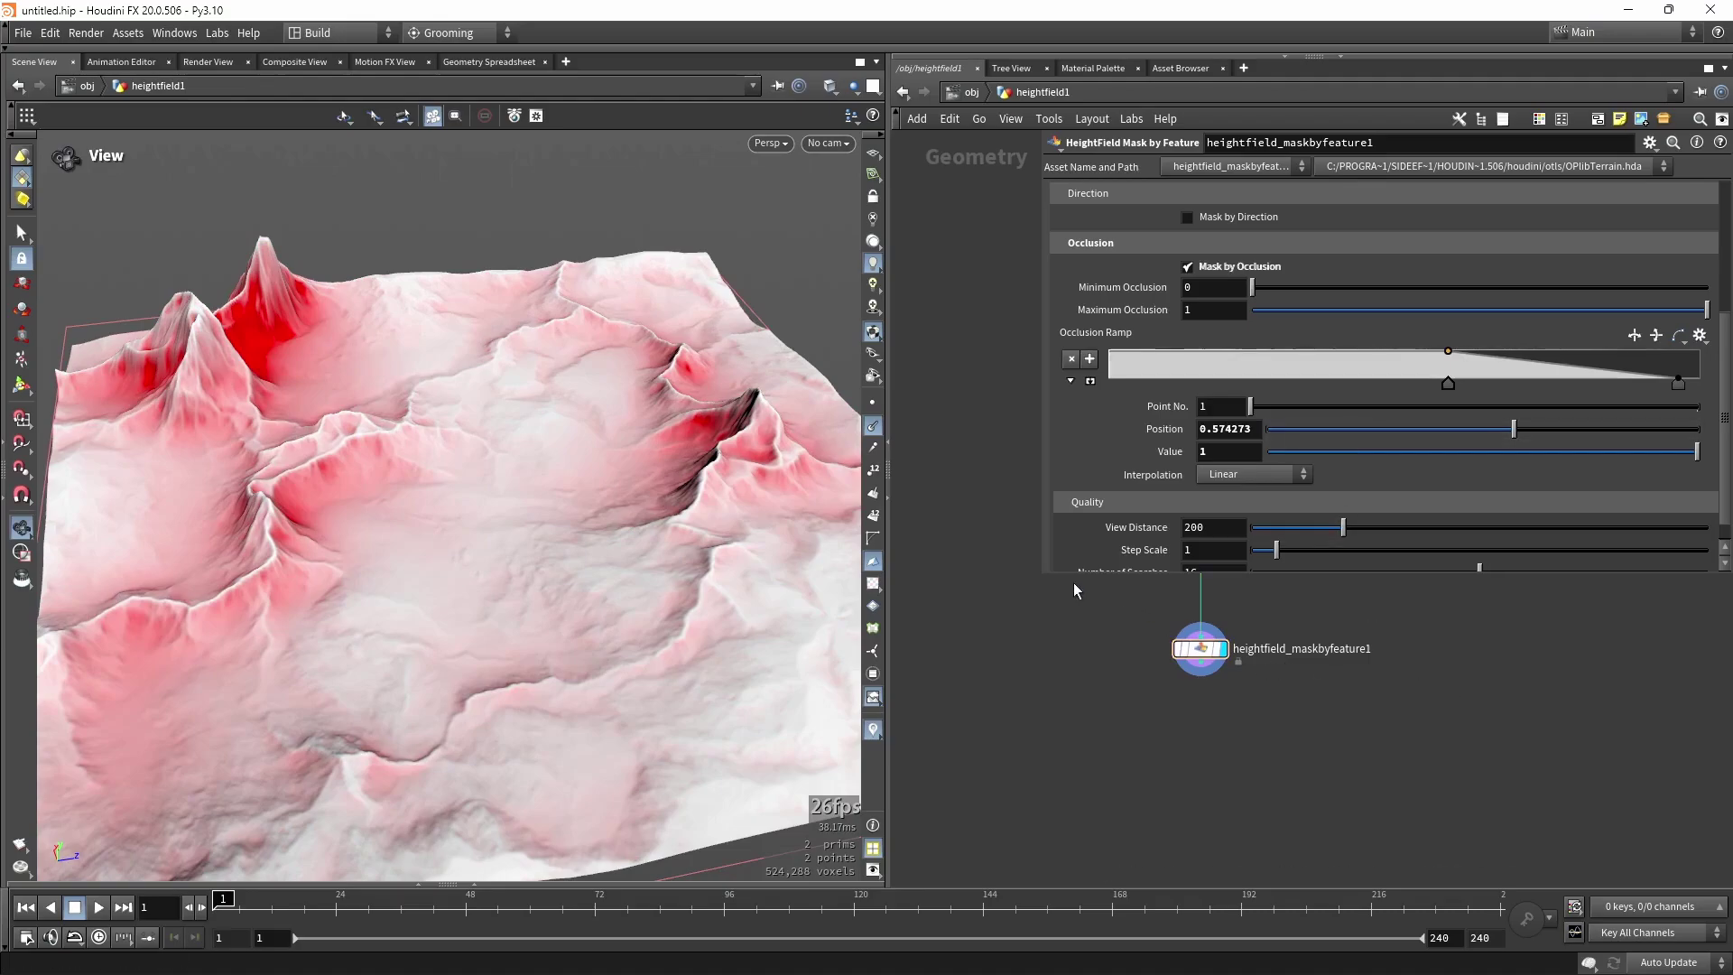
Switch heightfield_maskbyfeature1 from occlusion masking back to slope masking and inspect the masked terrain.
{"action": "left_click", "coordinate": [1222, 269]}
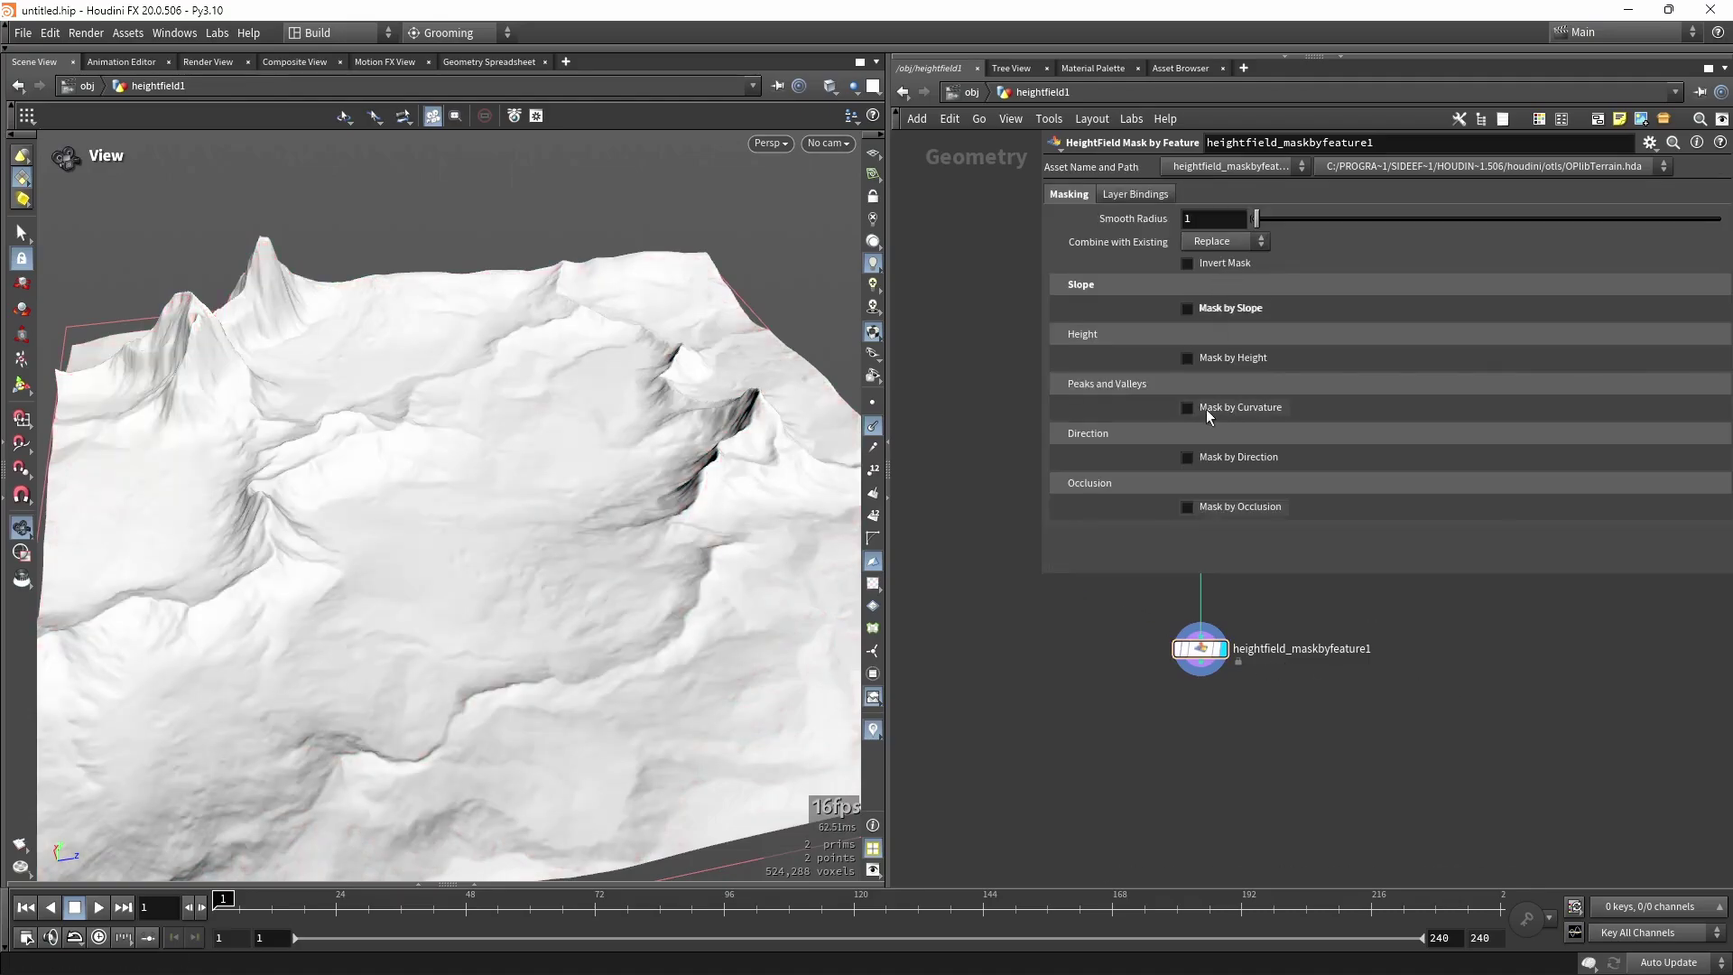
{"action": "left_click", "coordinate": [1242, 307]}
{"action": "left_click_drag", "start_coordinate": [560, 488], "coordinate": [424, 505]}
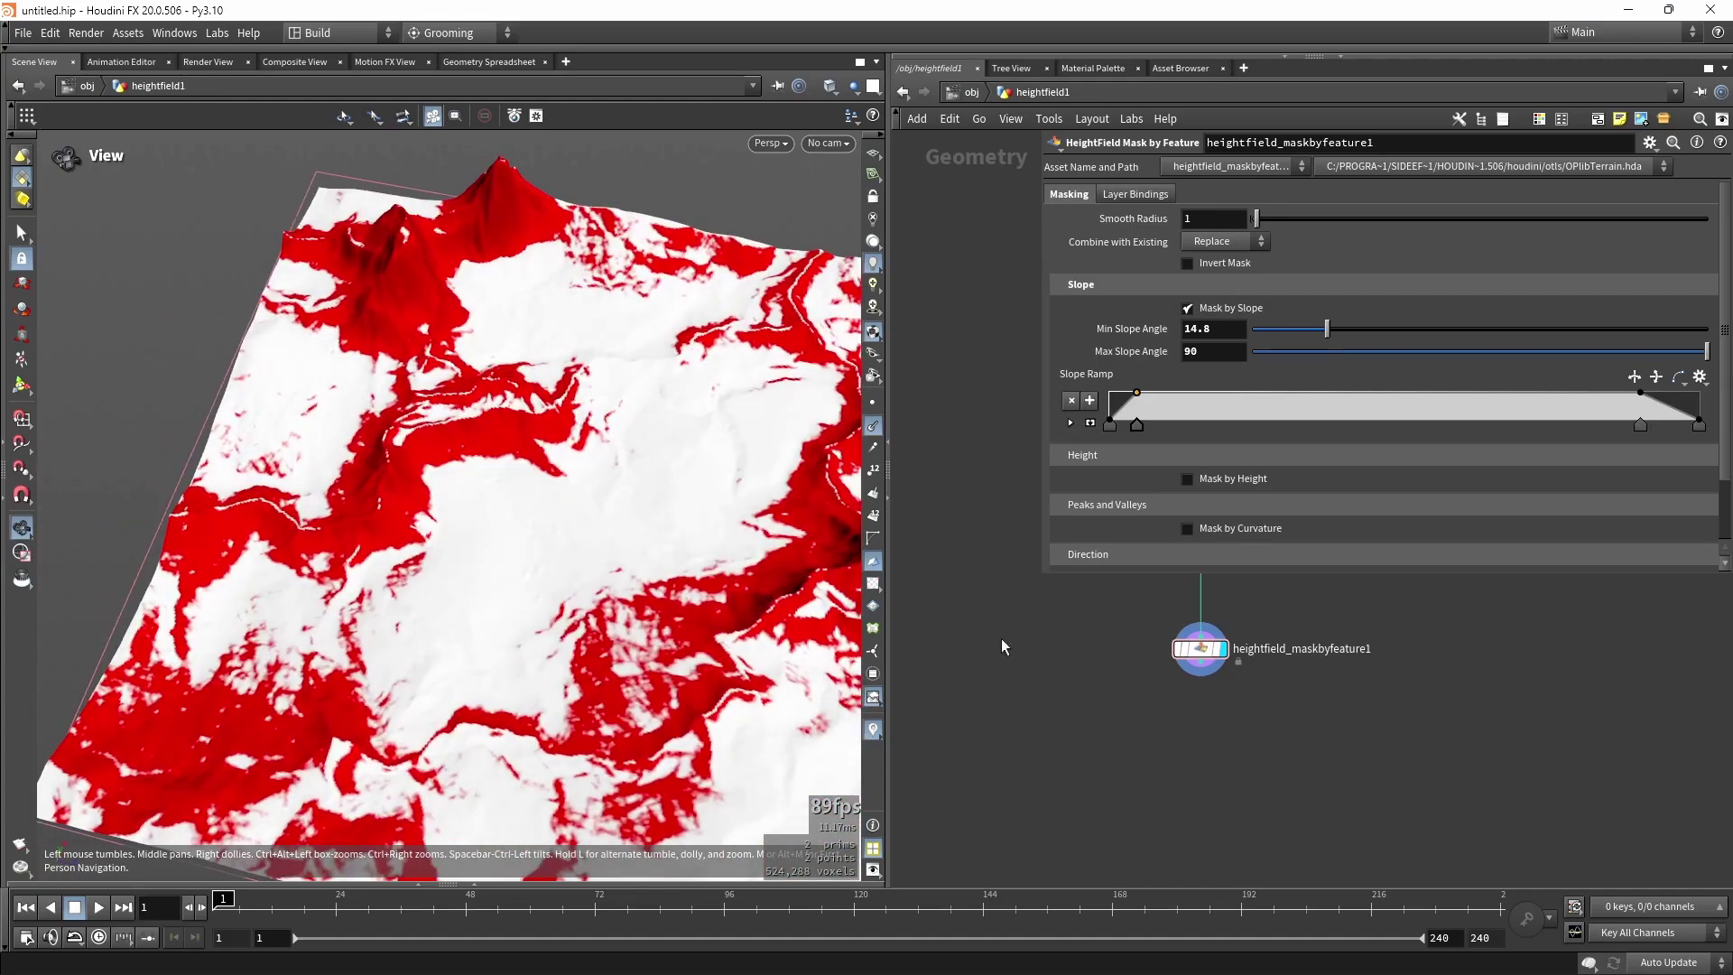
Duplicate heightfield_maskbyfeature1 and wire the original's output into the copy placed below it.
{"action": "scroll", "coordinate": [1231, 665], "scroll_direction": "up", "scroll_amount": 3}
{"action": "left_click_drag", "start_coordinate": [1165, 629], "coordinate": [1291, 760], "text": "alt"}
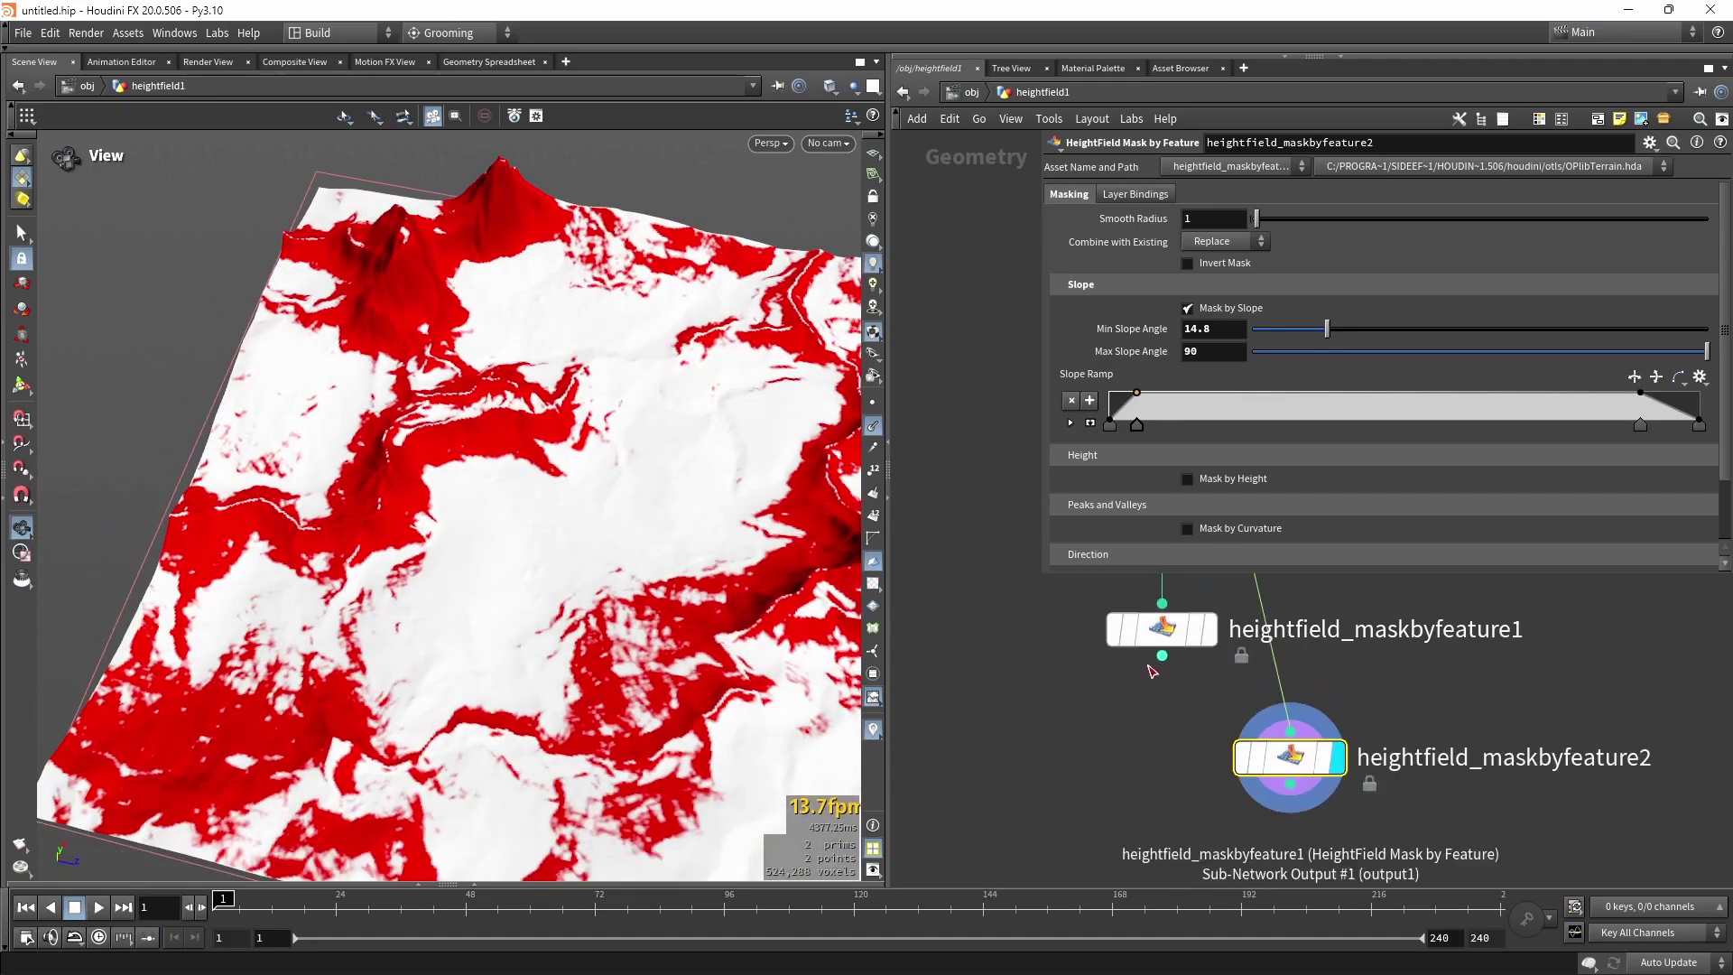
{"action": "left_click_drag", "start_coordinate": [1160, 658], "coordinate": [1223, 792]}
Switch heightfield_maskbyfeature2 from slope to occlusion masking, combine it with the existing mask using Multiply, and inspect the combined mask.
{"action": "left_click", "coordinate": [1195, 305]}
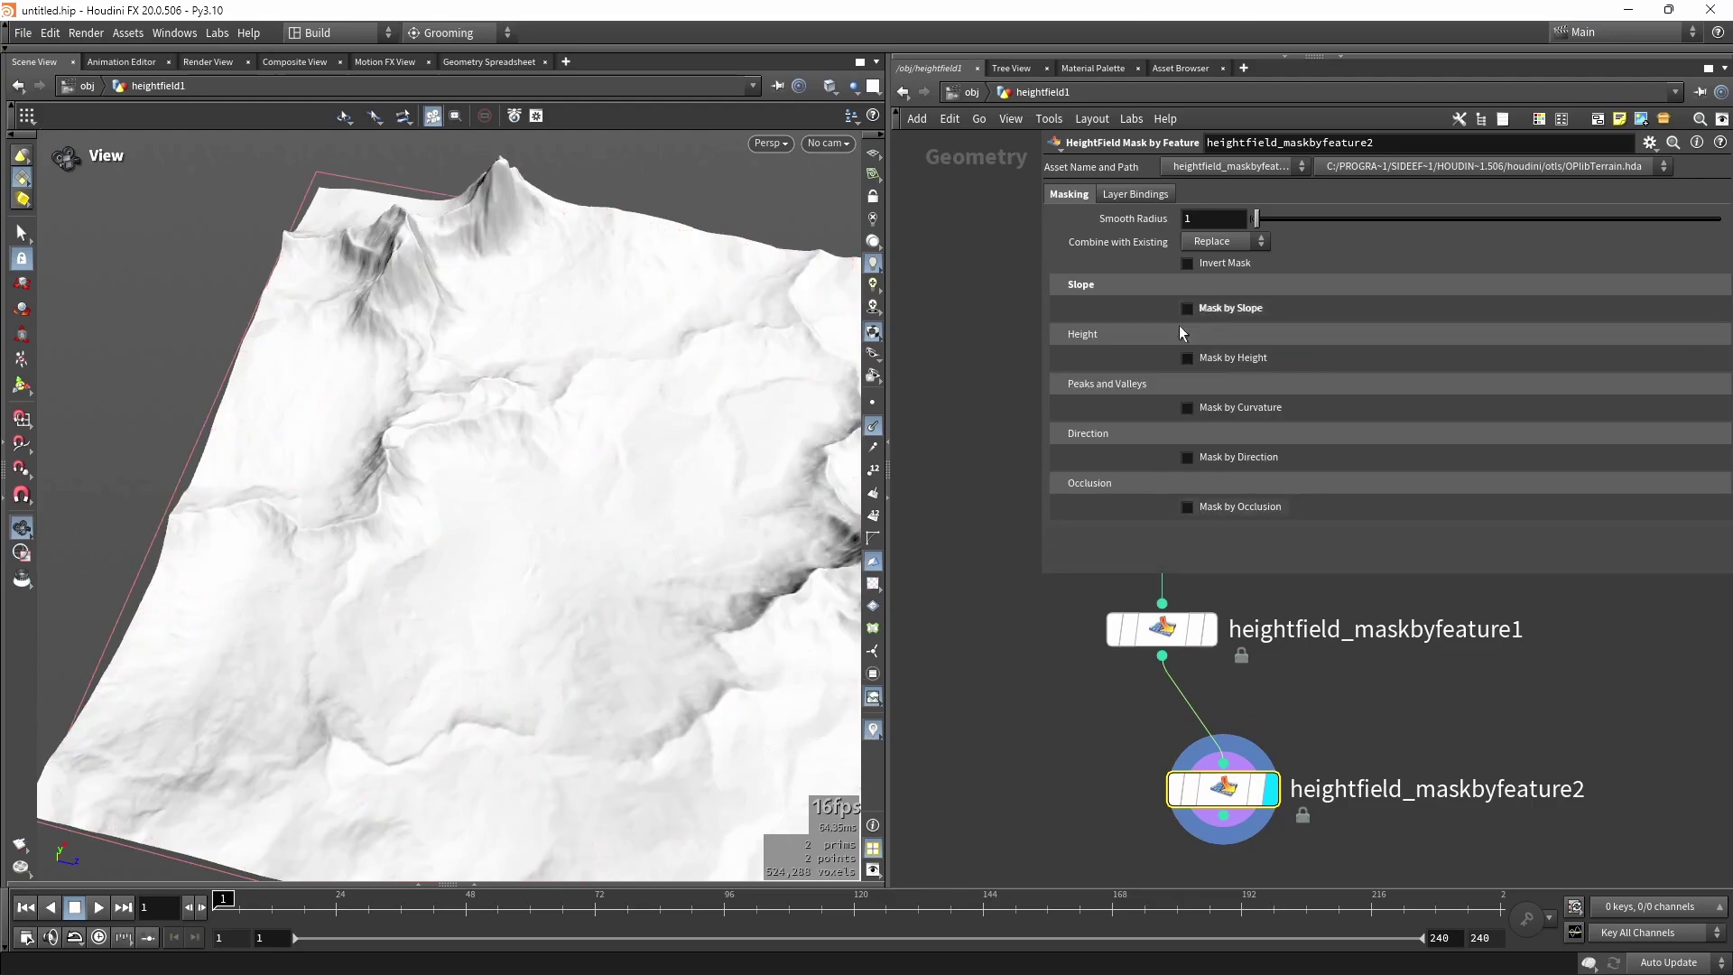
{"action": "left_click", "coordinate": [1242, 507]}
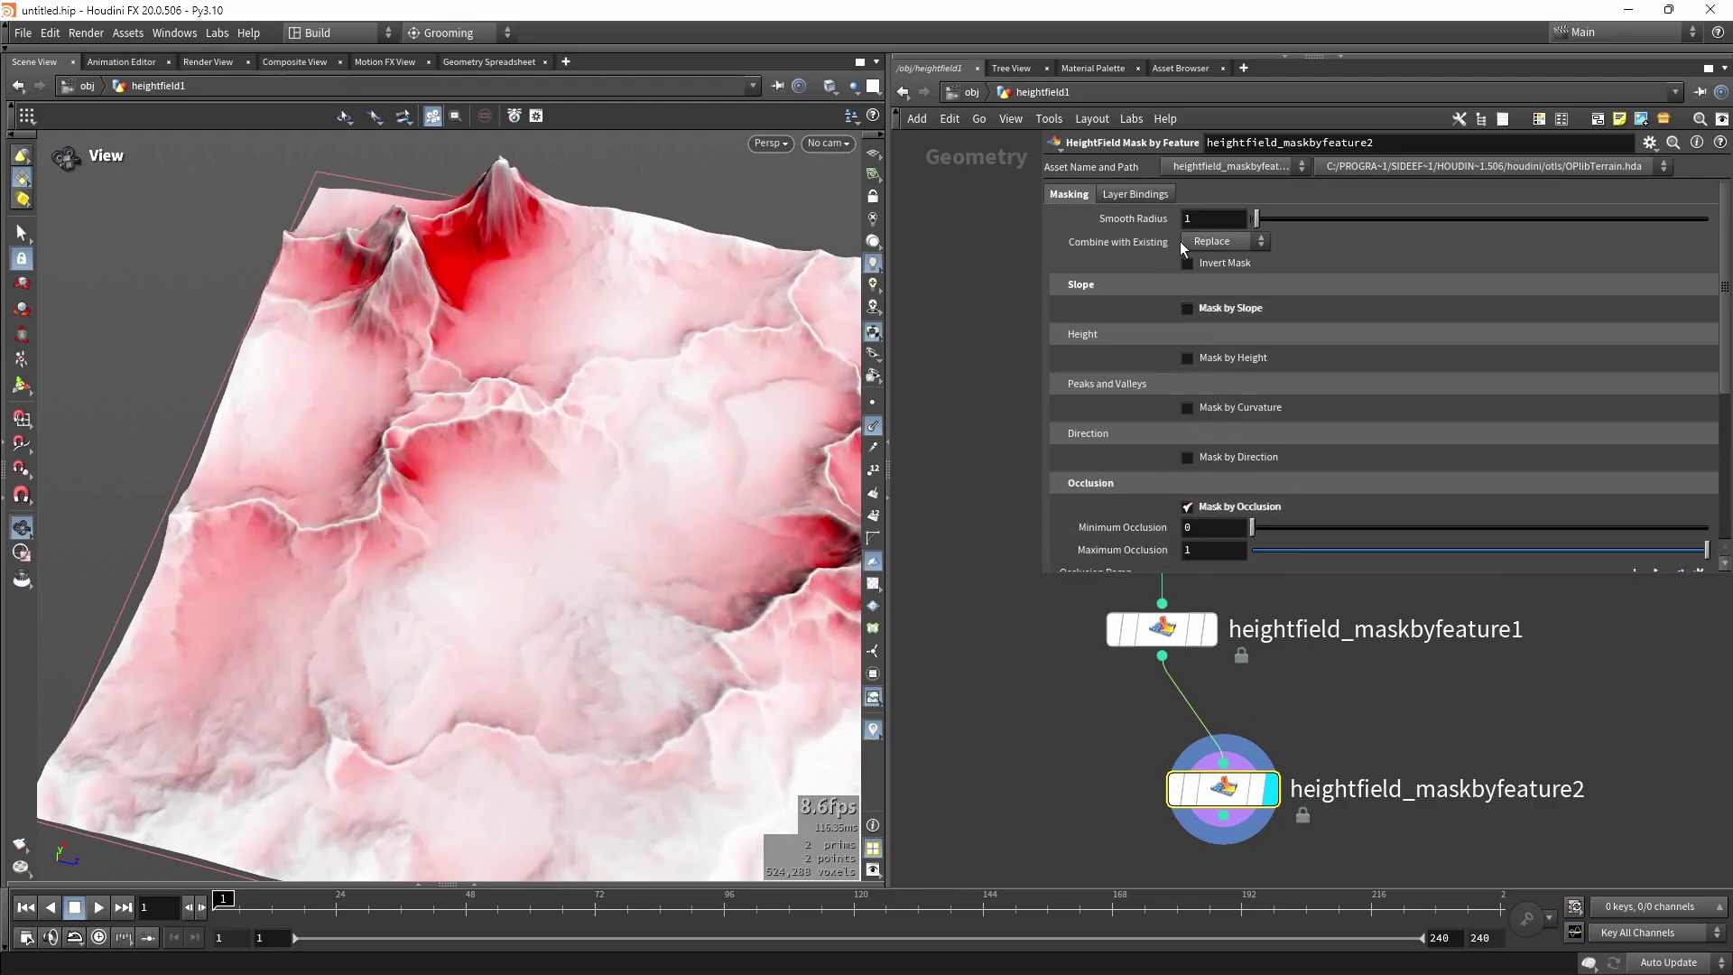
{"action": "left_click", "coordinate": [1227, 243]}
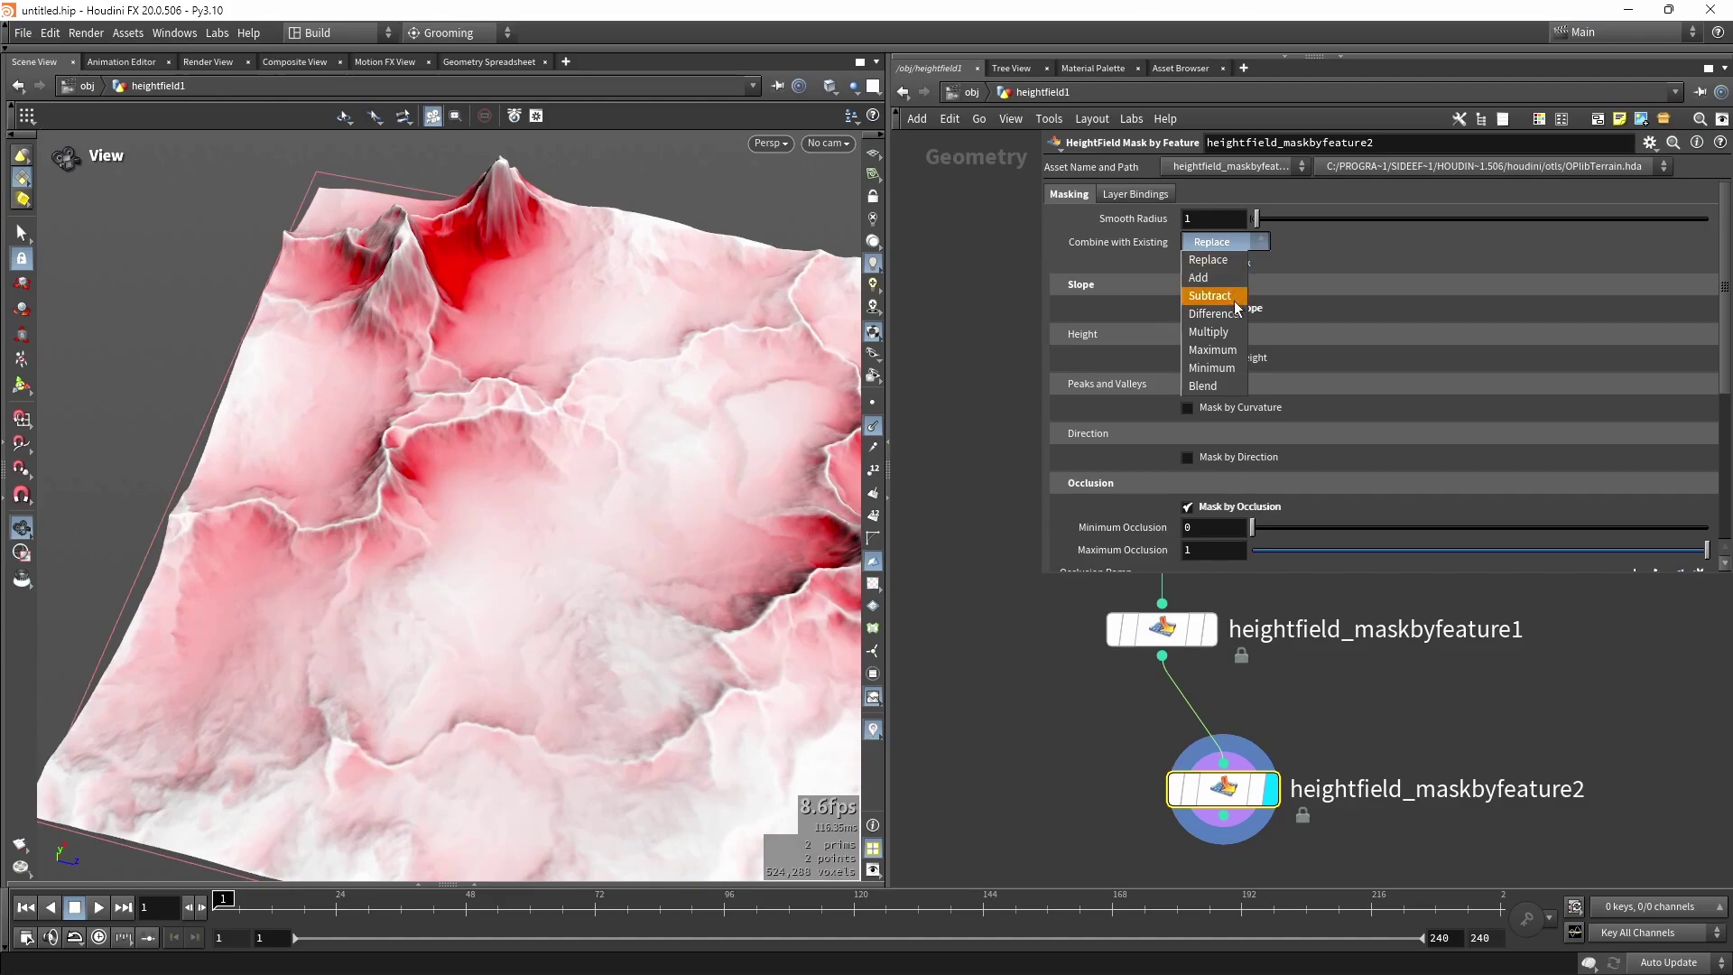
{"action": "left_click", "coordinate": [1235, 339]}
{"action": "left_click_drag", "start_coordinate": [425, 560], "coordinate": [517, 346]}
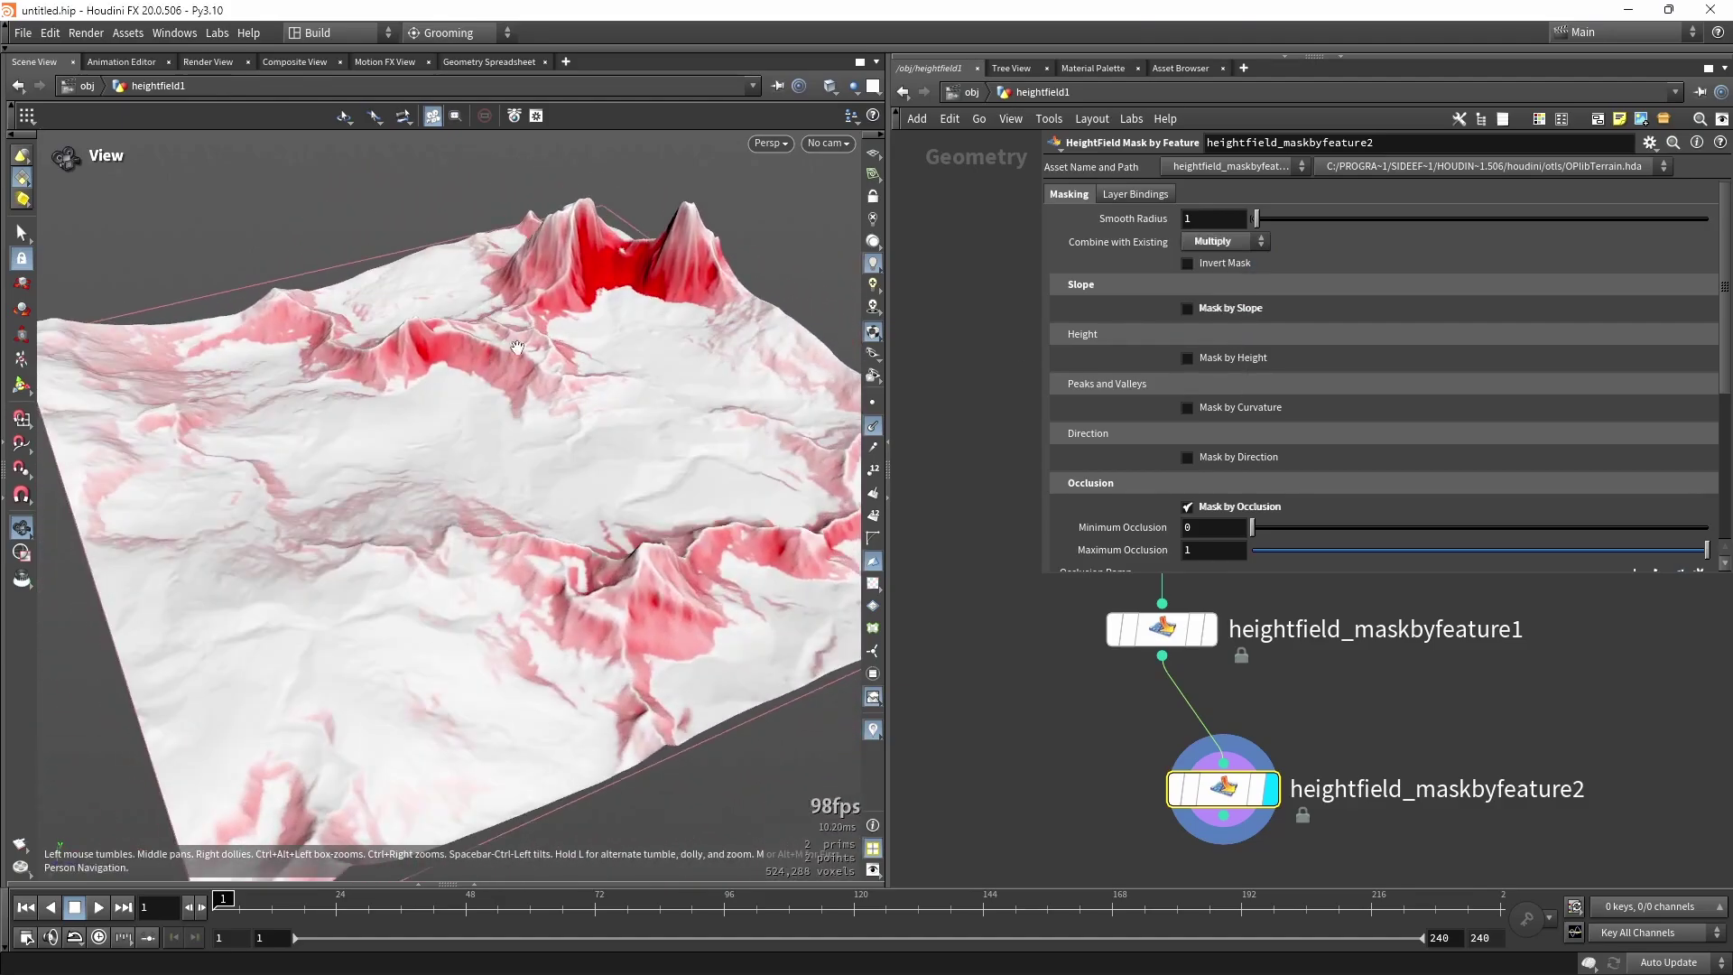
{"action": "left_click_drag", "start_coordinate": [778, 307], "coordinate": [591, 333]}
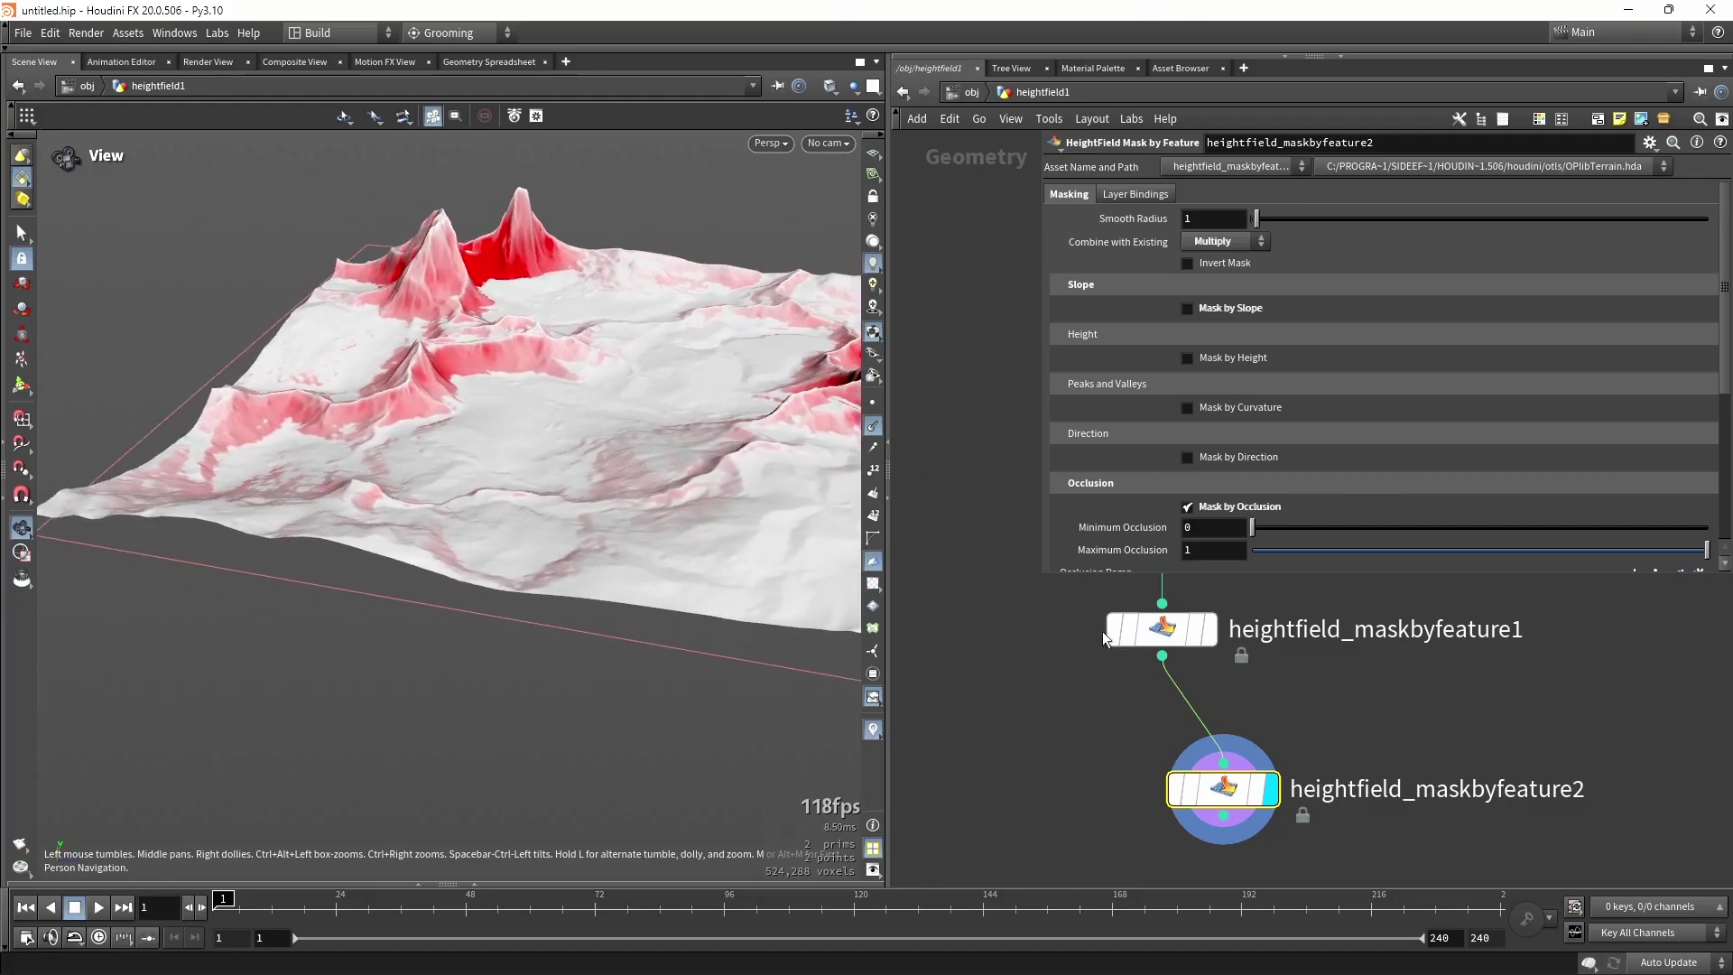
Align heightfield_maskbyfeature1 and heightfield_maskbyfeature2 in a straight vertical line in the network.
{"action": "left_click_drag", "start_coordinate": [1041, 572], "coordinate": [1432, 546]}
{"action": "middle_click_drag", "start_coordinate": [1315, 571], "coordinate": [1252, 373]}
{"action": "scroll", "coordinate": [1251, 374], "scroll_direction": "down", "scroll_amount": 2}
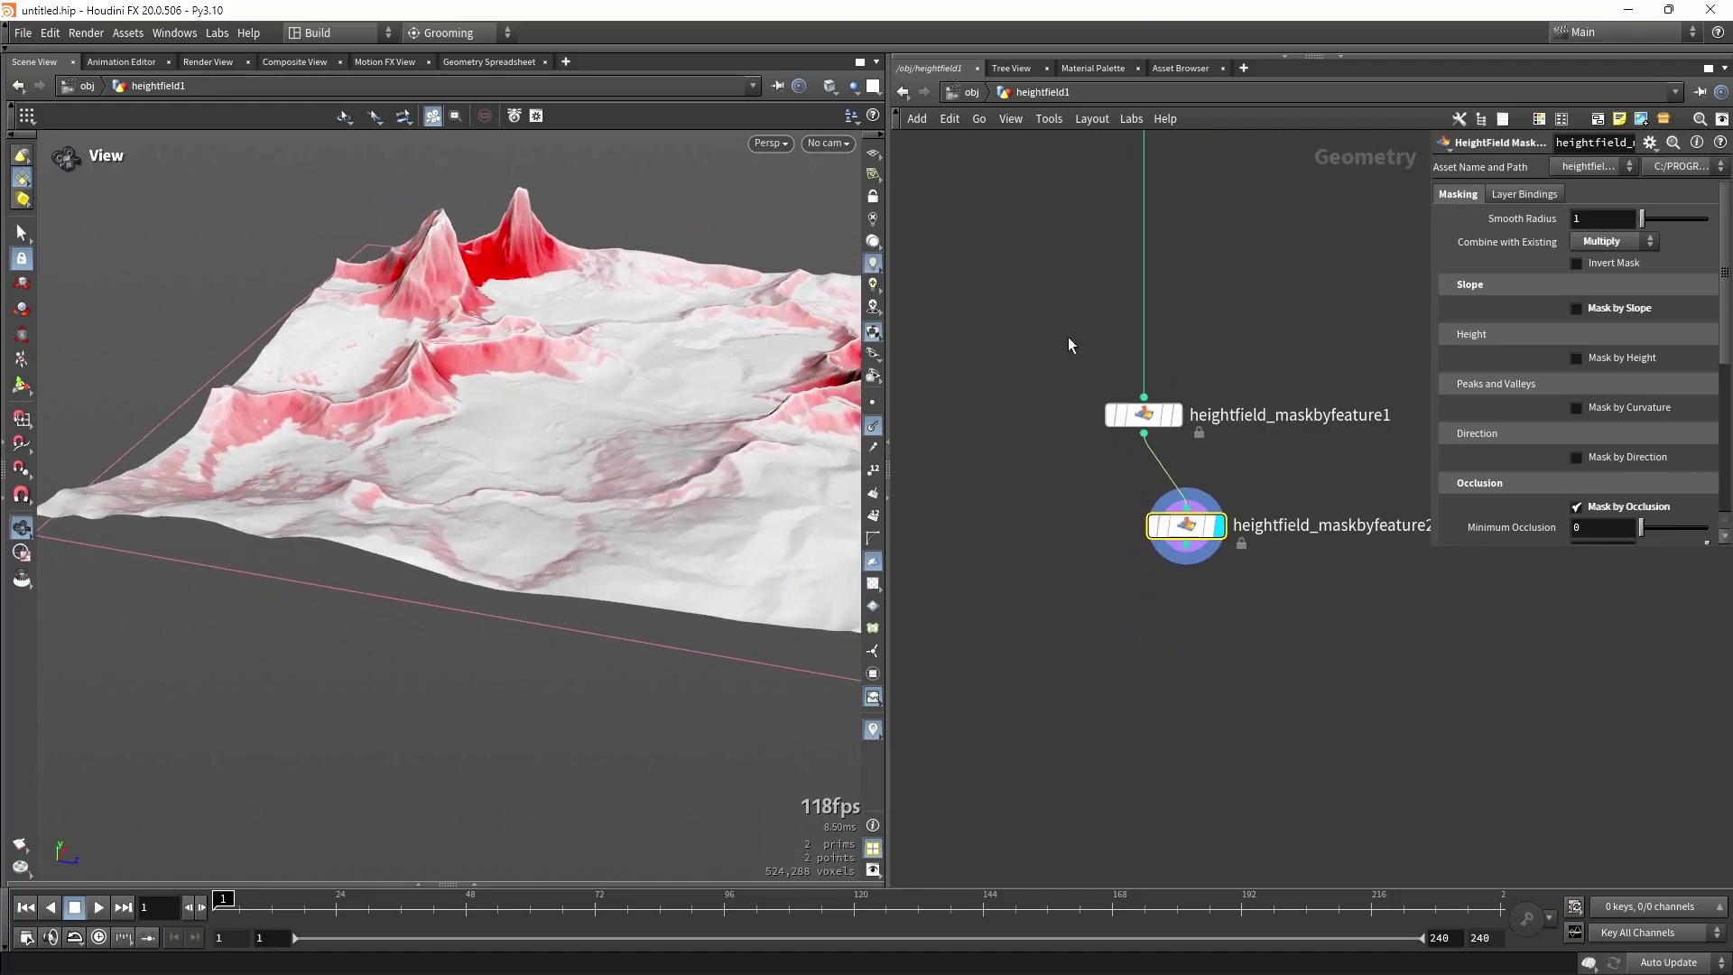
{"action": "left_click_drag", "start_coordinate": [1066, 336], "coordinate": [1285, 587]}
{"action": "scroll", "coordinate": [1150, 437], "scroll_direction": "up", "scroll_amount": 2}
{"action": "mouse_move", "coordinate": [1144, 411]}
{"action": "left_mouse_down"}
{"action": "mouse_move", "coordinate": [1177, 485]}
{"action": "mouse_move", "coordinate": [1169, 435]}
{"action": "mouse_move", "coordinate": [1132, 436]}
{"action": "mouse_move", "coordinate": [1143, 428]}
{"action": "left_mouse_up"}
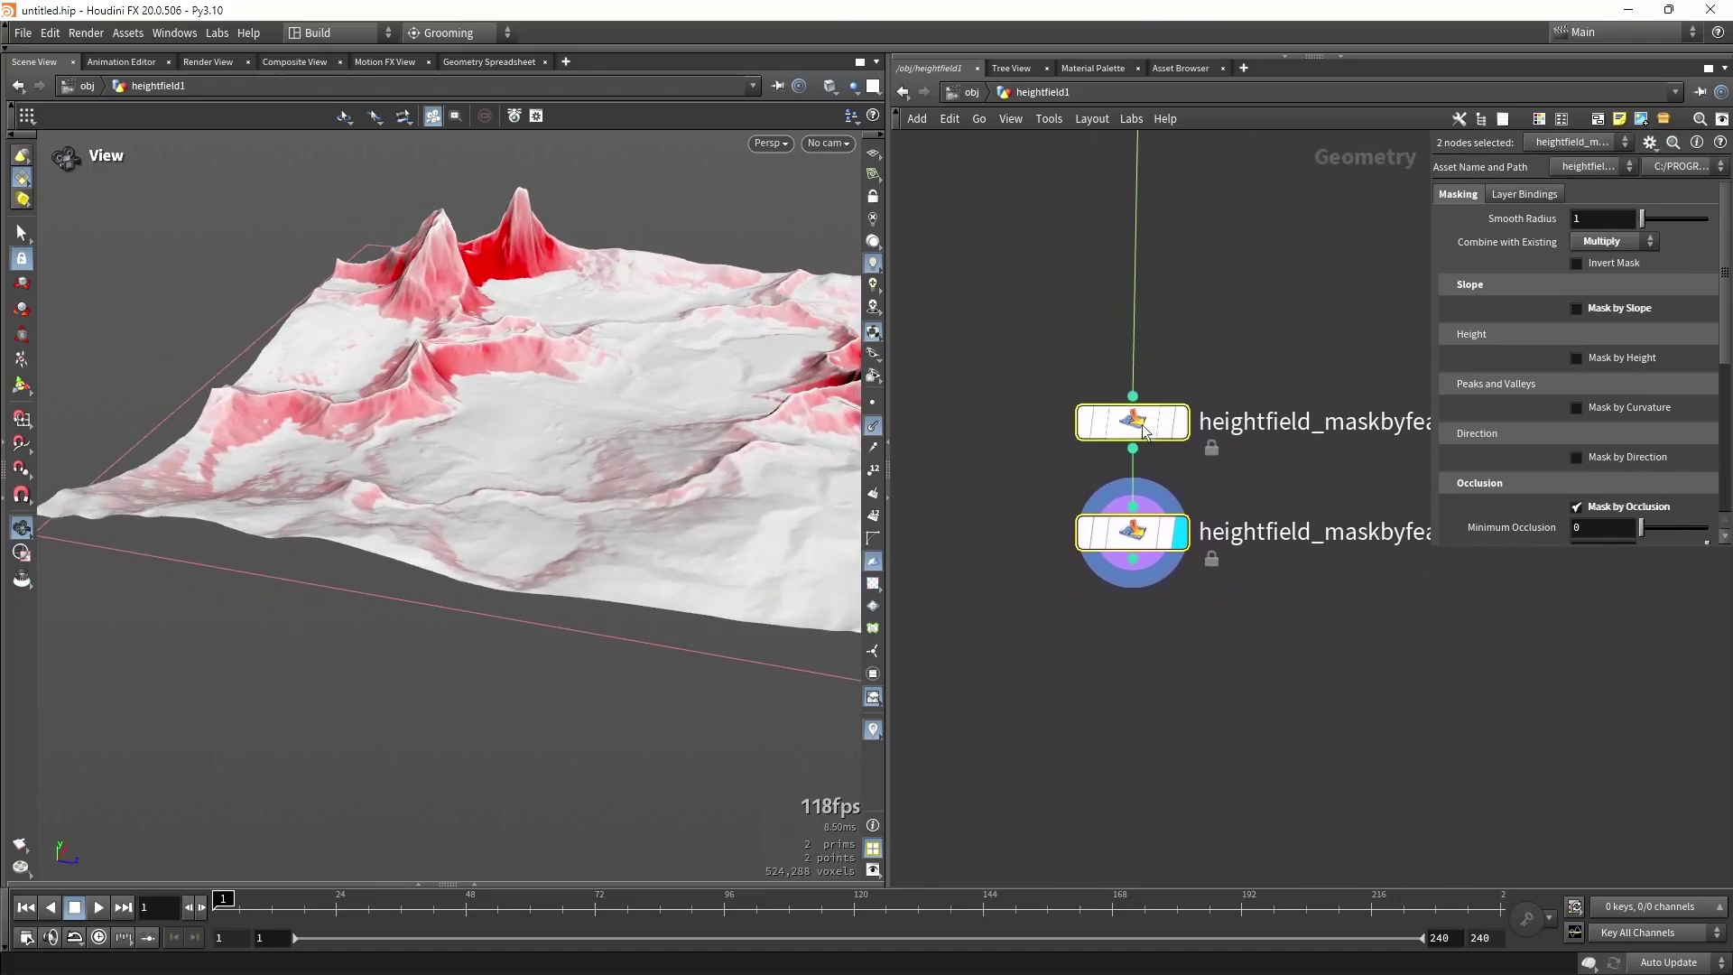
Add a HeightField Noise node, wire heightfield_maskbyfeature2 into both its height and mask inputs, and display it.
{"action": "left_click", "coordinate": [1177, 670]}
{"action": "key", "text": "Tab"}
{"action": "type", "text": "noise"}
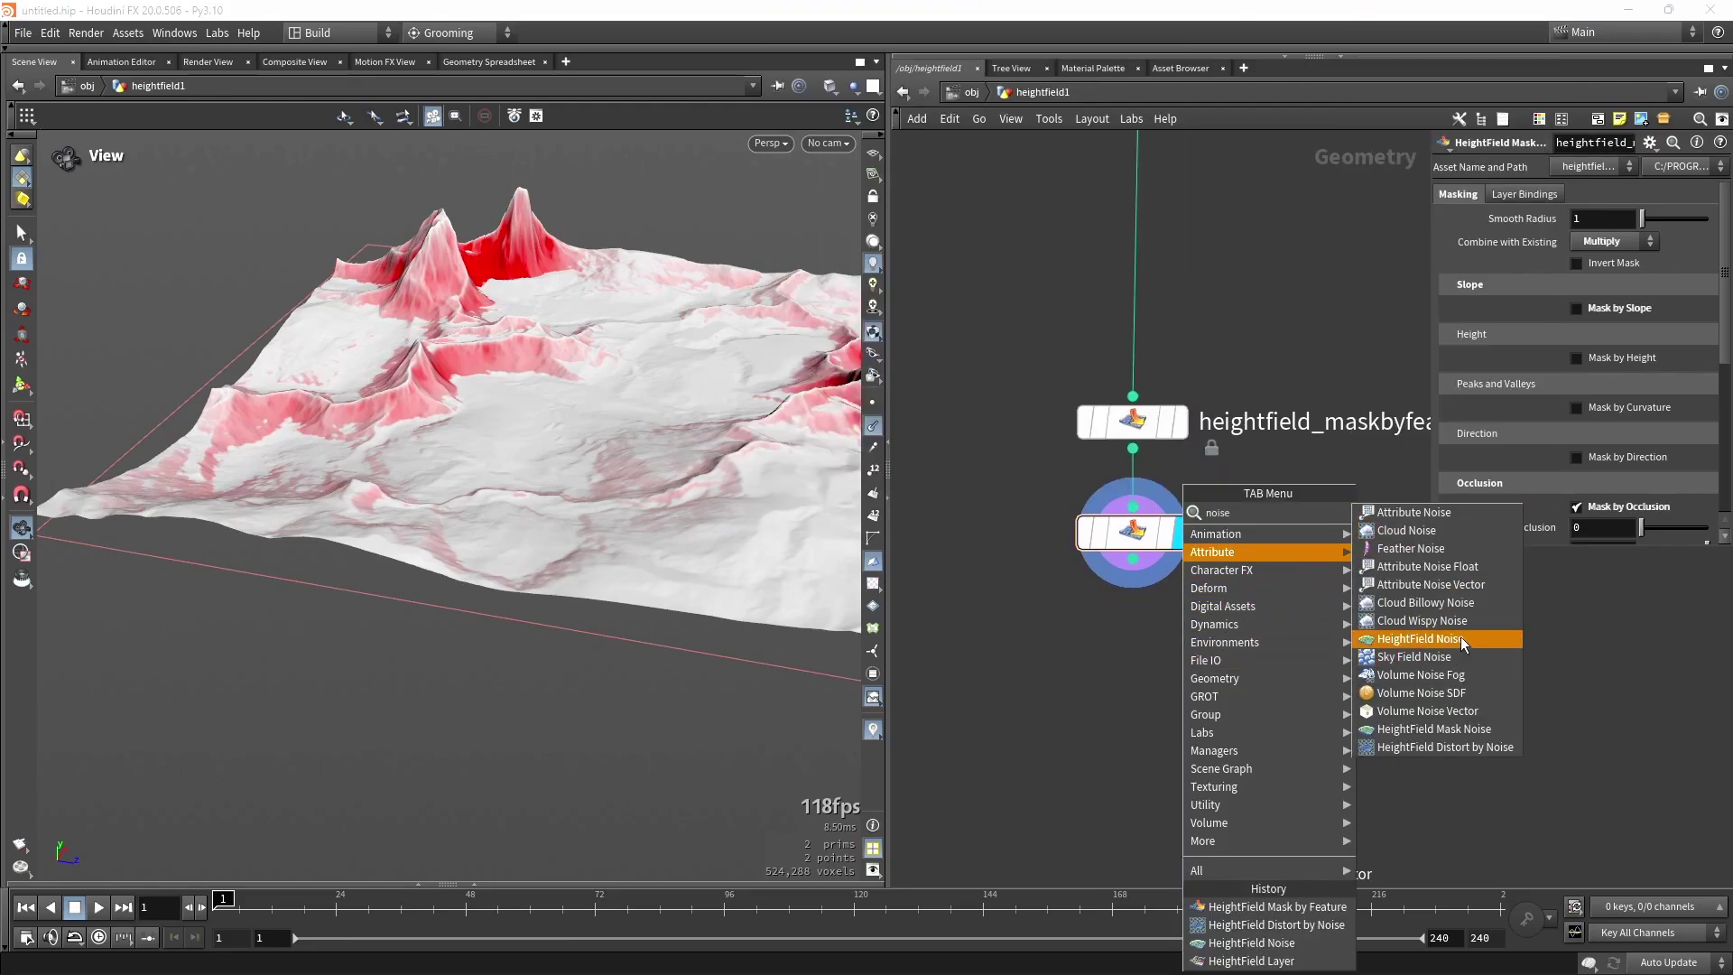
{"action": "left_click", "coordinate": [1460, 638]}
{"action": "left_click", "coordinate": [1222, 682]}
{"action": "left_click_drag", "start_coordinate": [1133, 560], "coordinate": [1159, 724]}
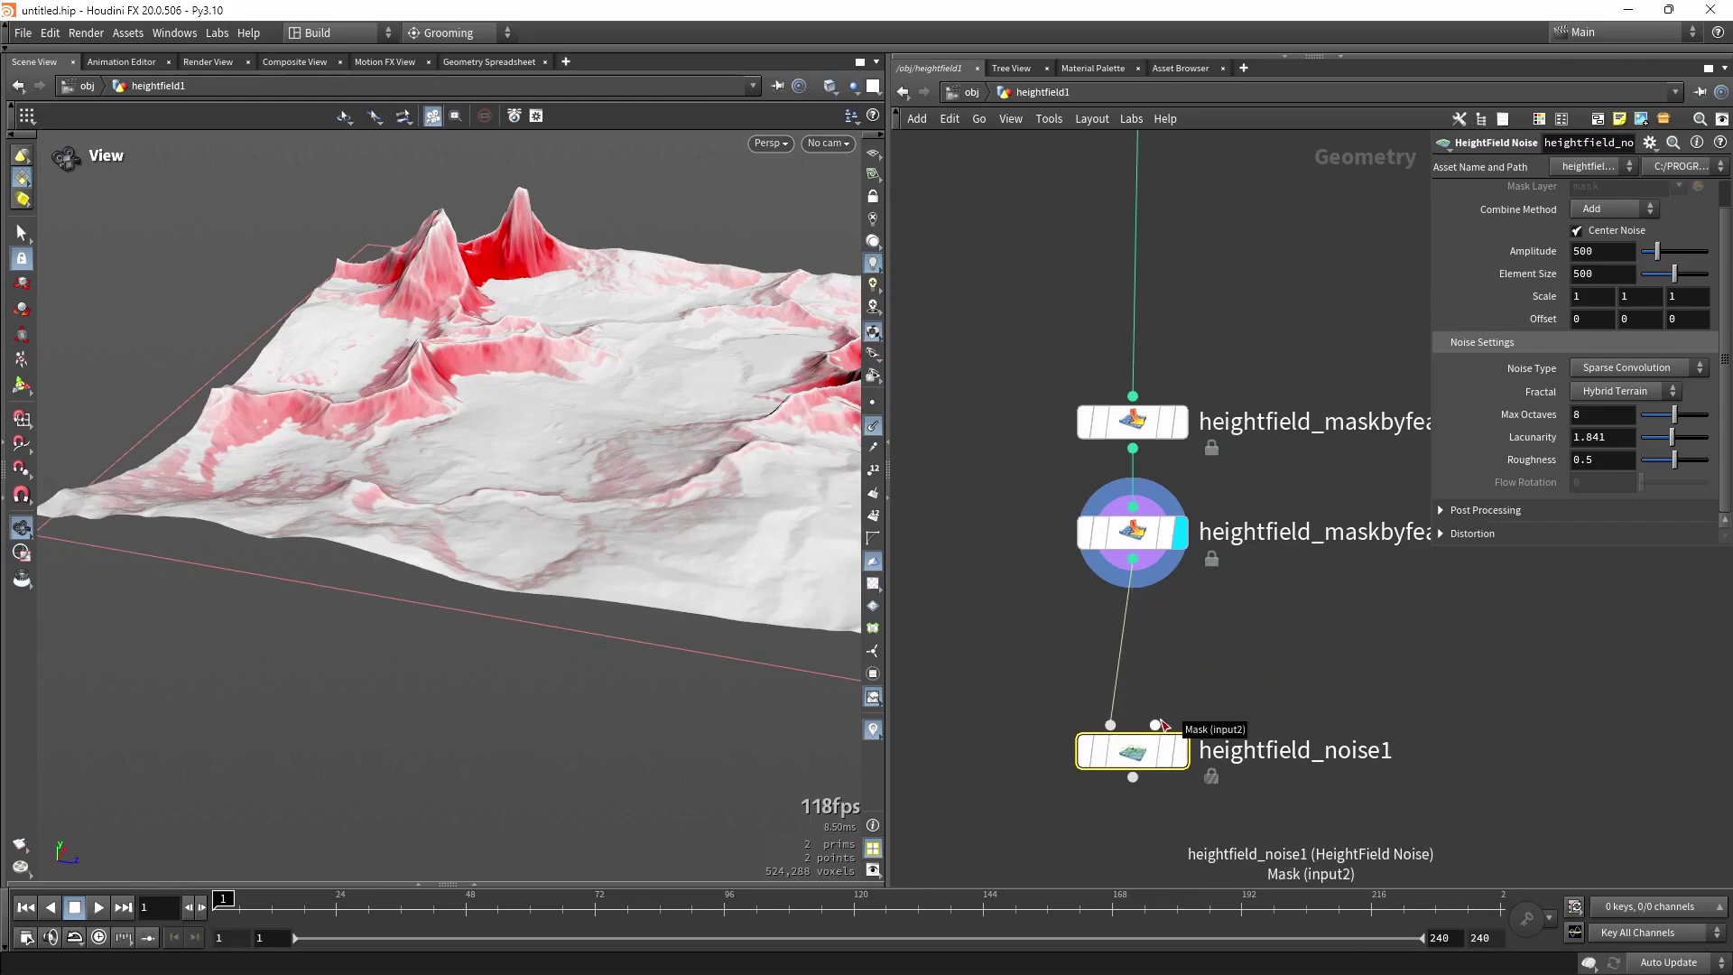
{"action": "left_click_drag", "start_coordinate": [1156, 725], "coordinate": [1133, 559]}
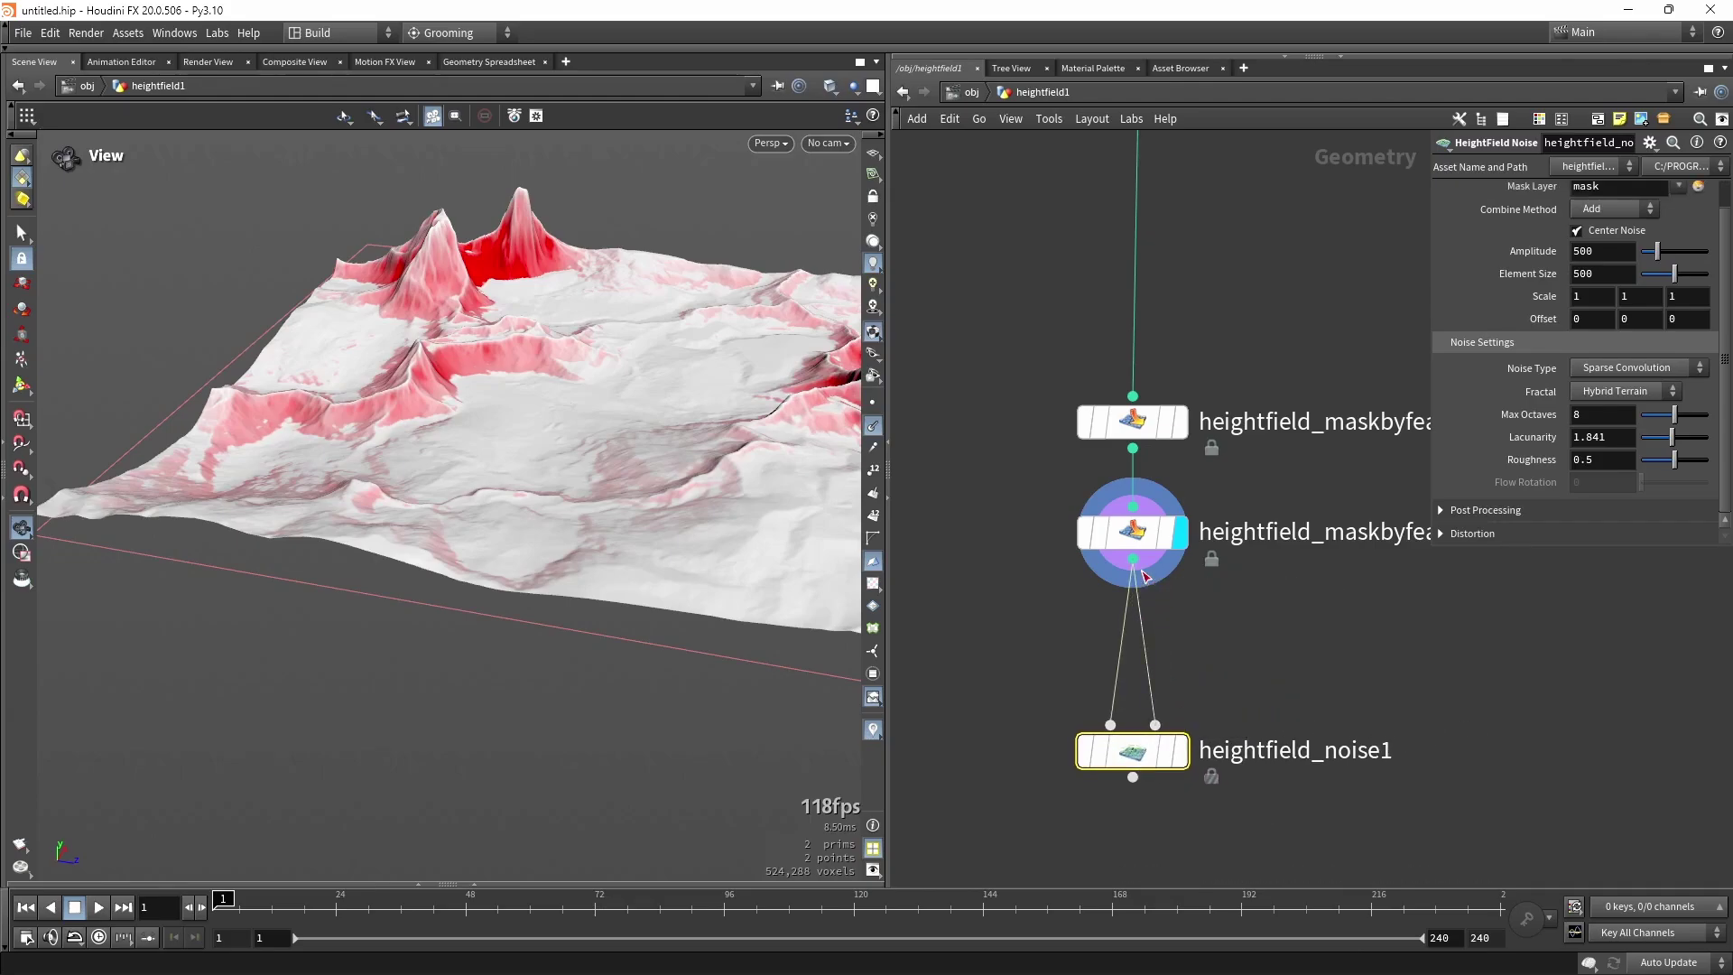
{"action": "left_click", "coordinate": [1182, 753]}
{"action": "left_click_drag", "start_coordinate": [1115, 755], "coordinate": [1132, 757]}
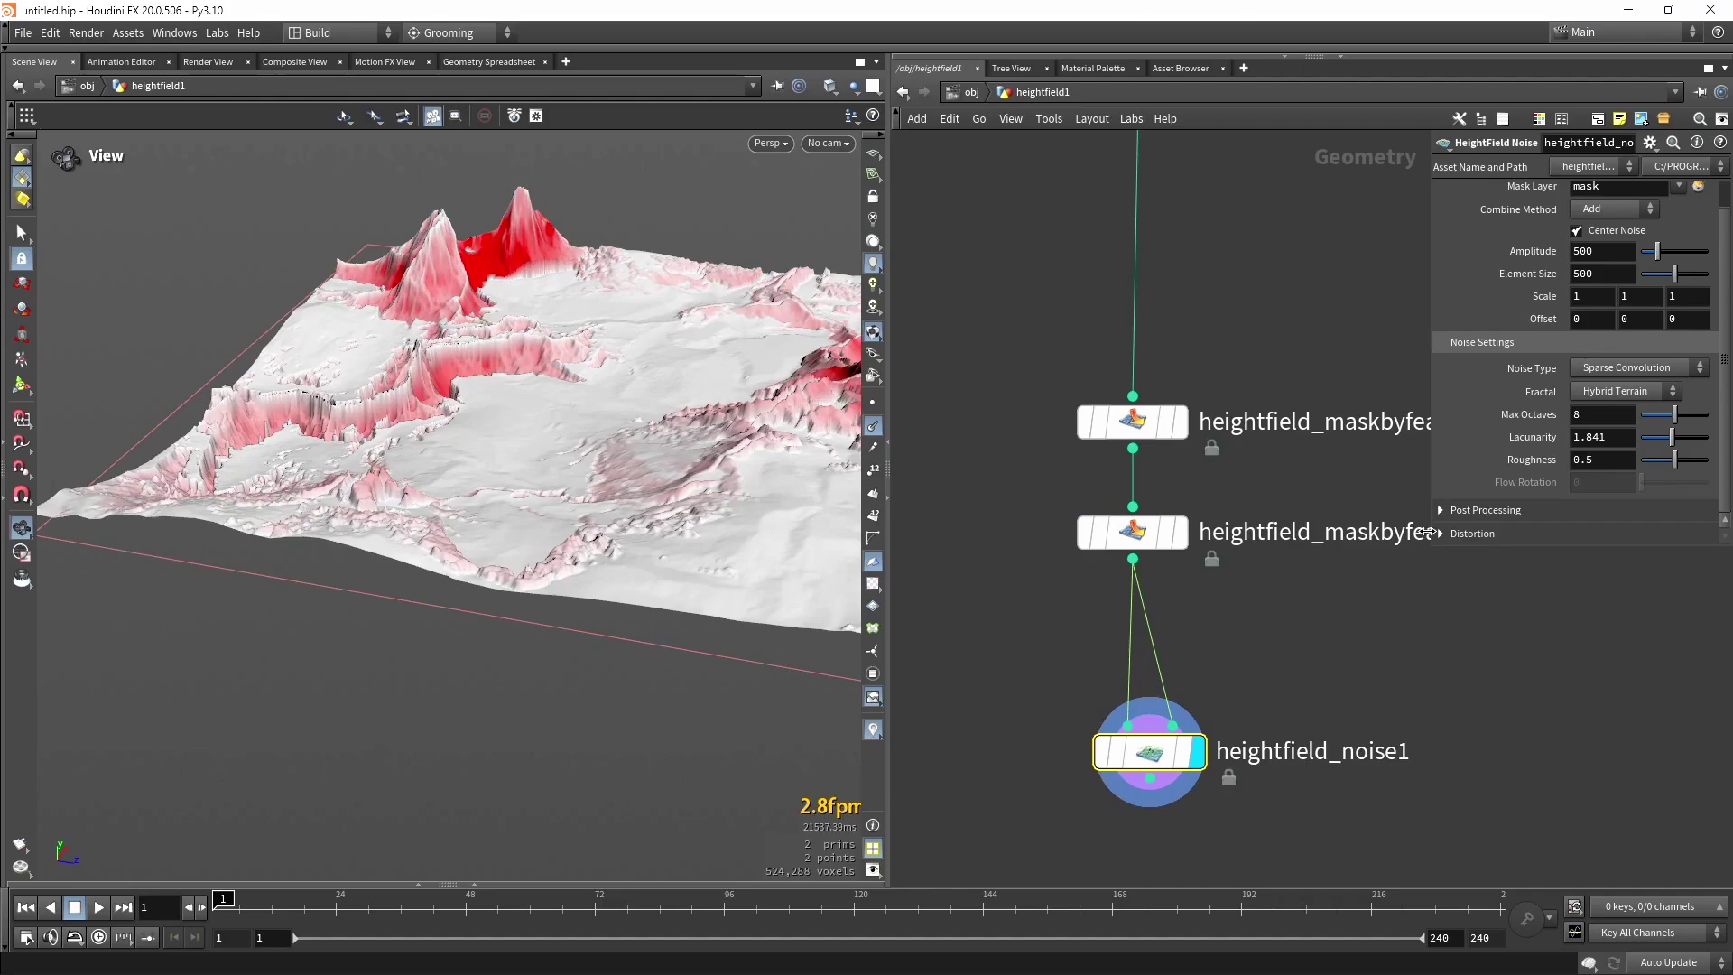
Turn off Center Noise on heightfield_noise1 and set its amplitude to 62.
{"action": "left_click_drag", "start_coordinate": [1431, 546], "coordinate": [1306, 673]}
{"action": "left_click_drag", "start_coordinate": [492, 306], "coordinate": [477, 376]}
{"action": "scroll", "coordinate": [453, 344], "scroll_direction": "up", "scroll_amount": 4}
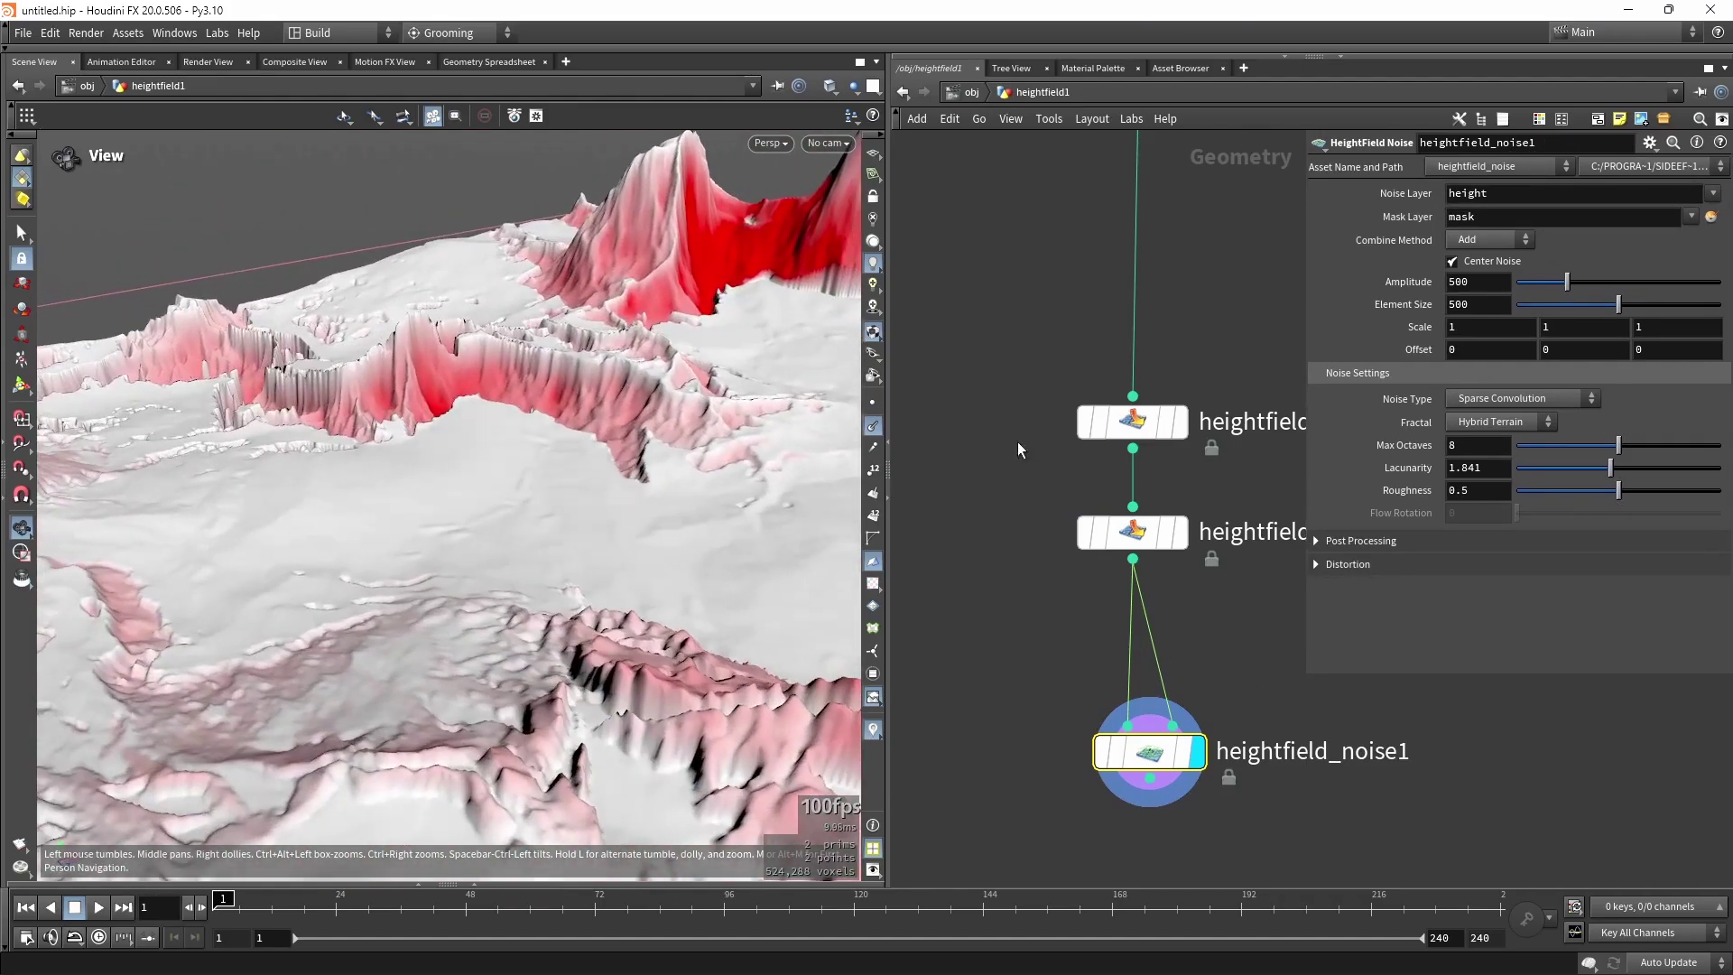
{"action": "left_click", "coordinate": [1481, 263]}
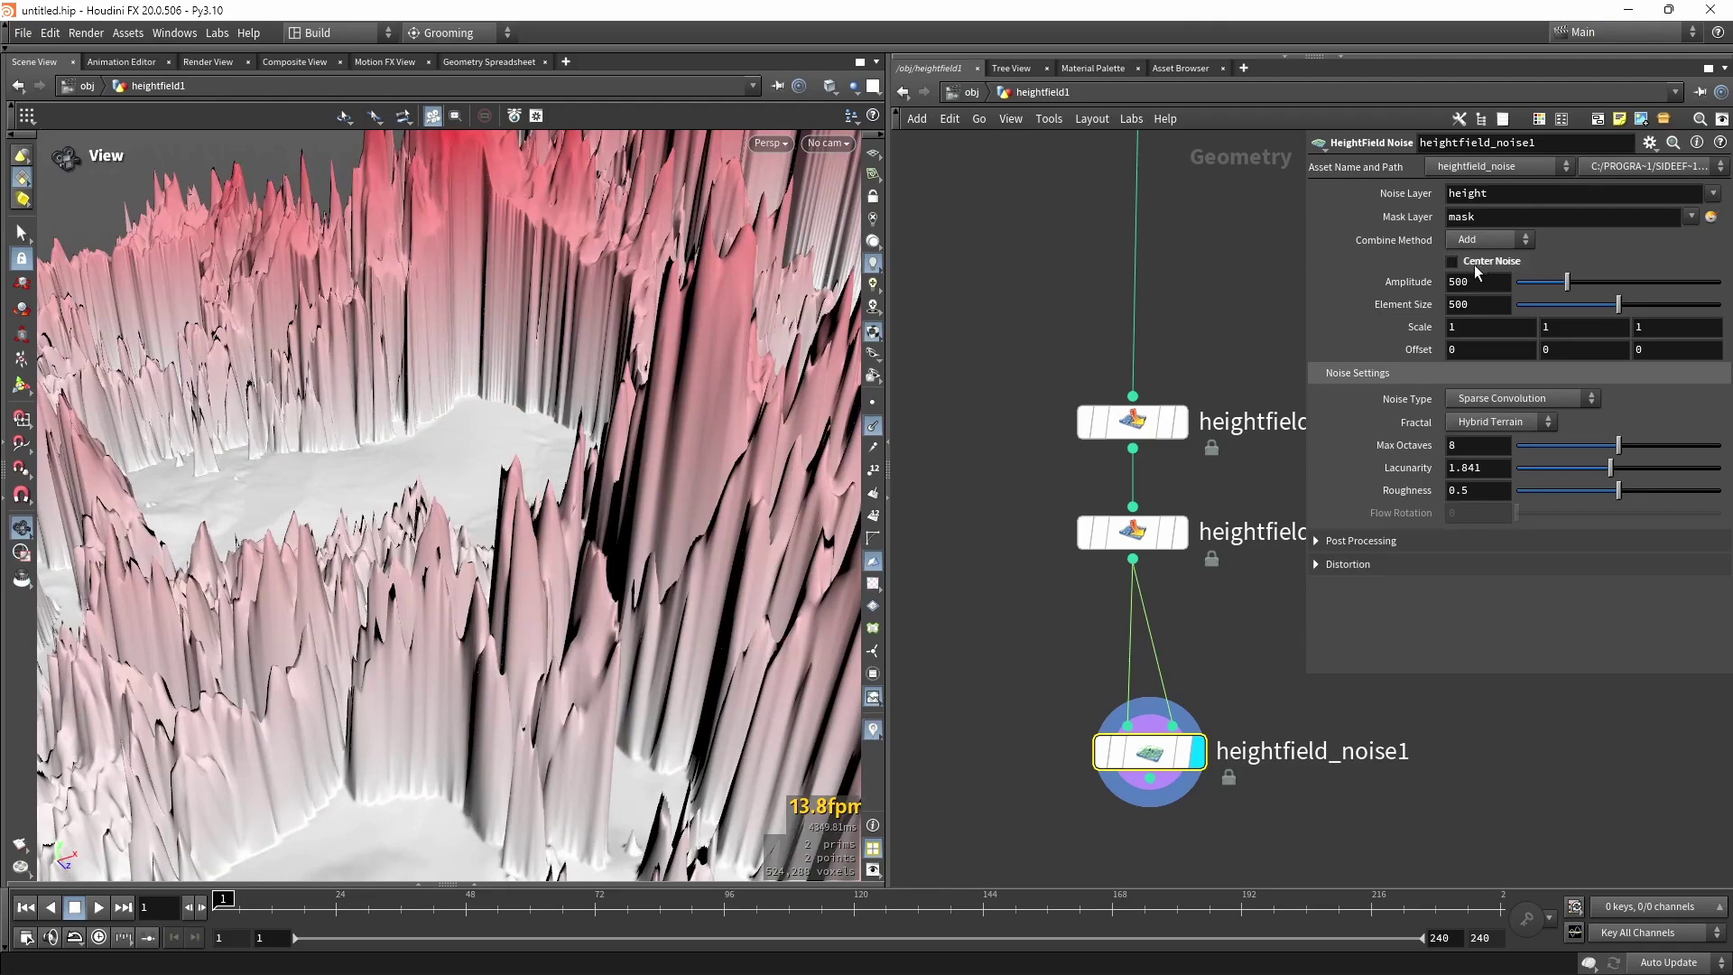
{"action": "left_click_drag", "start_coordinate": [1566, 282], "coordinate": [1522, 284]}
Set heightfield_noise1's noise type to Worley Cellular F2-F1 and its element size to 62.
{"action": "left_click", "coordinate": [1528, 401]}
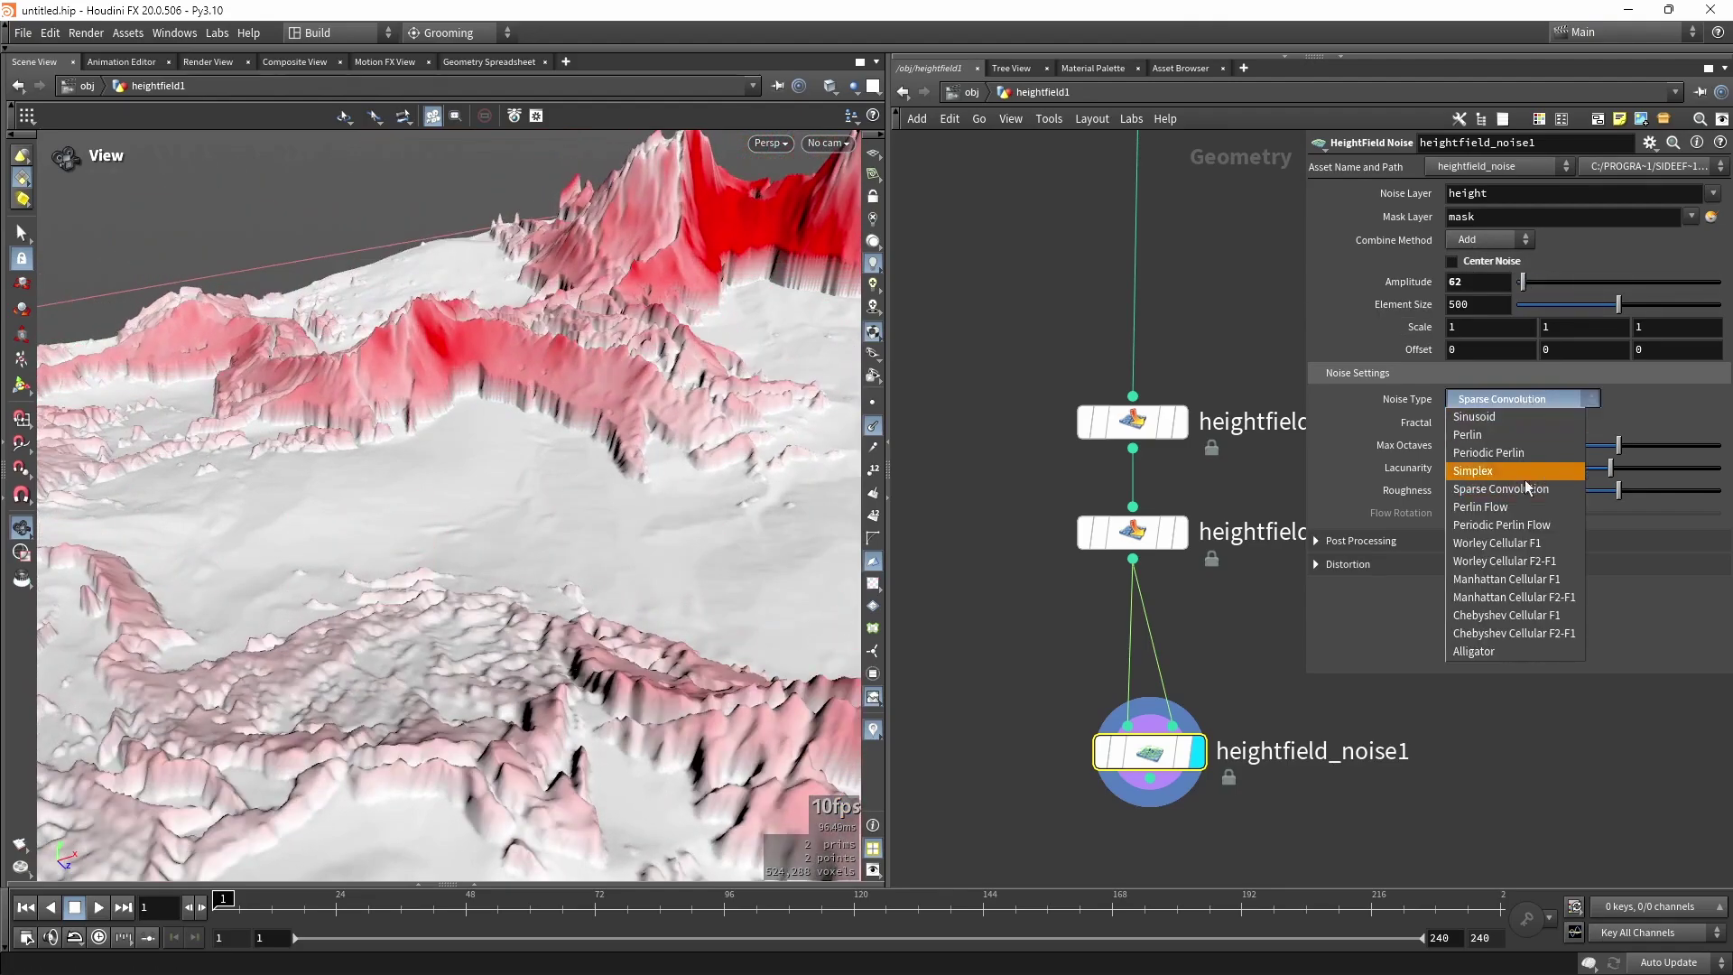
{"action": "left_click", "coordinate": [1523, 563]}
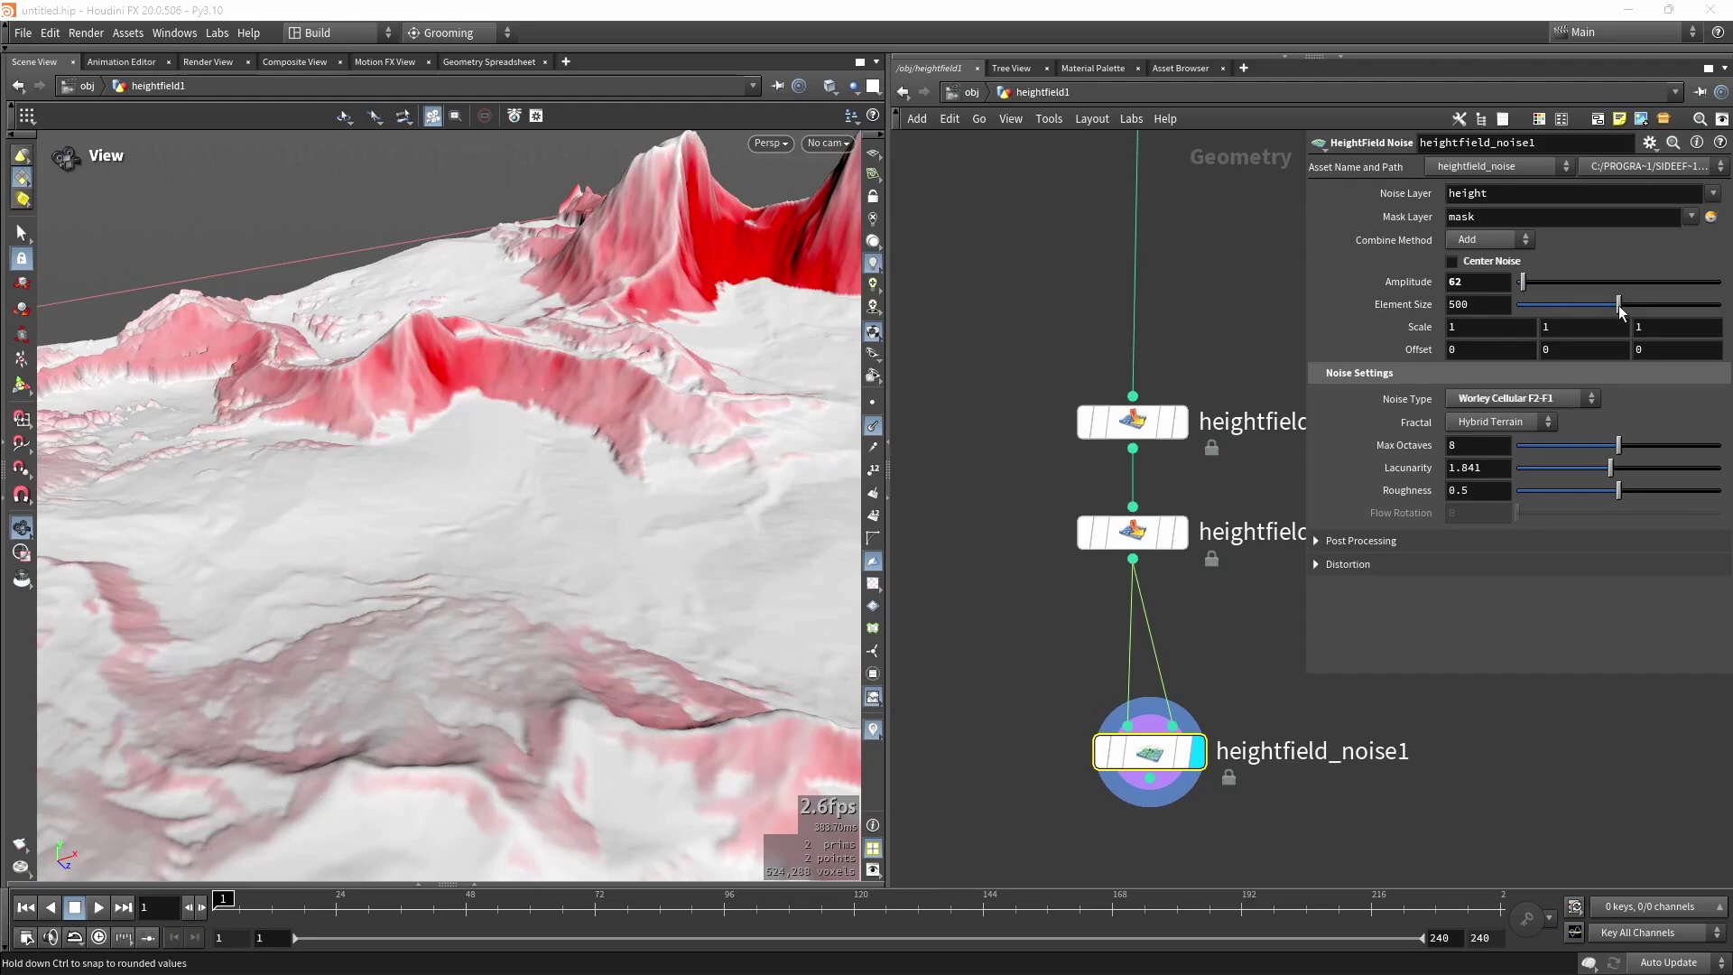
{"action": "left_click_drag", "start_coordinate": [1621, 312], "coordinate": [1532, 311]}
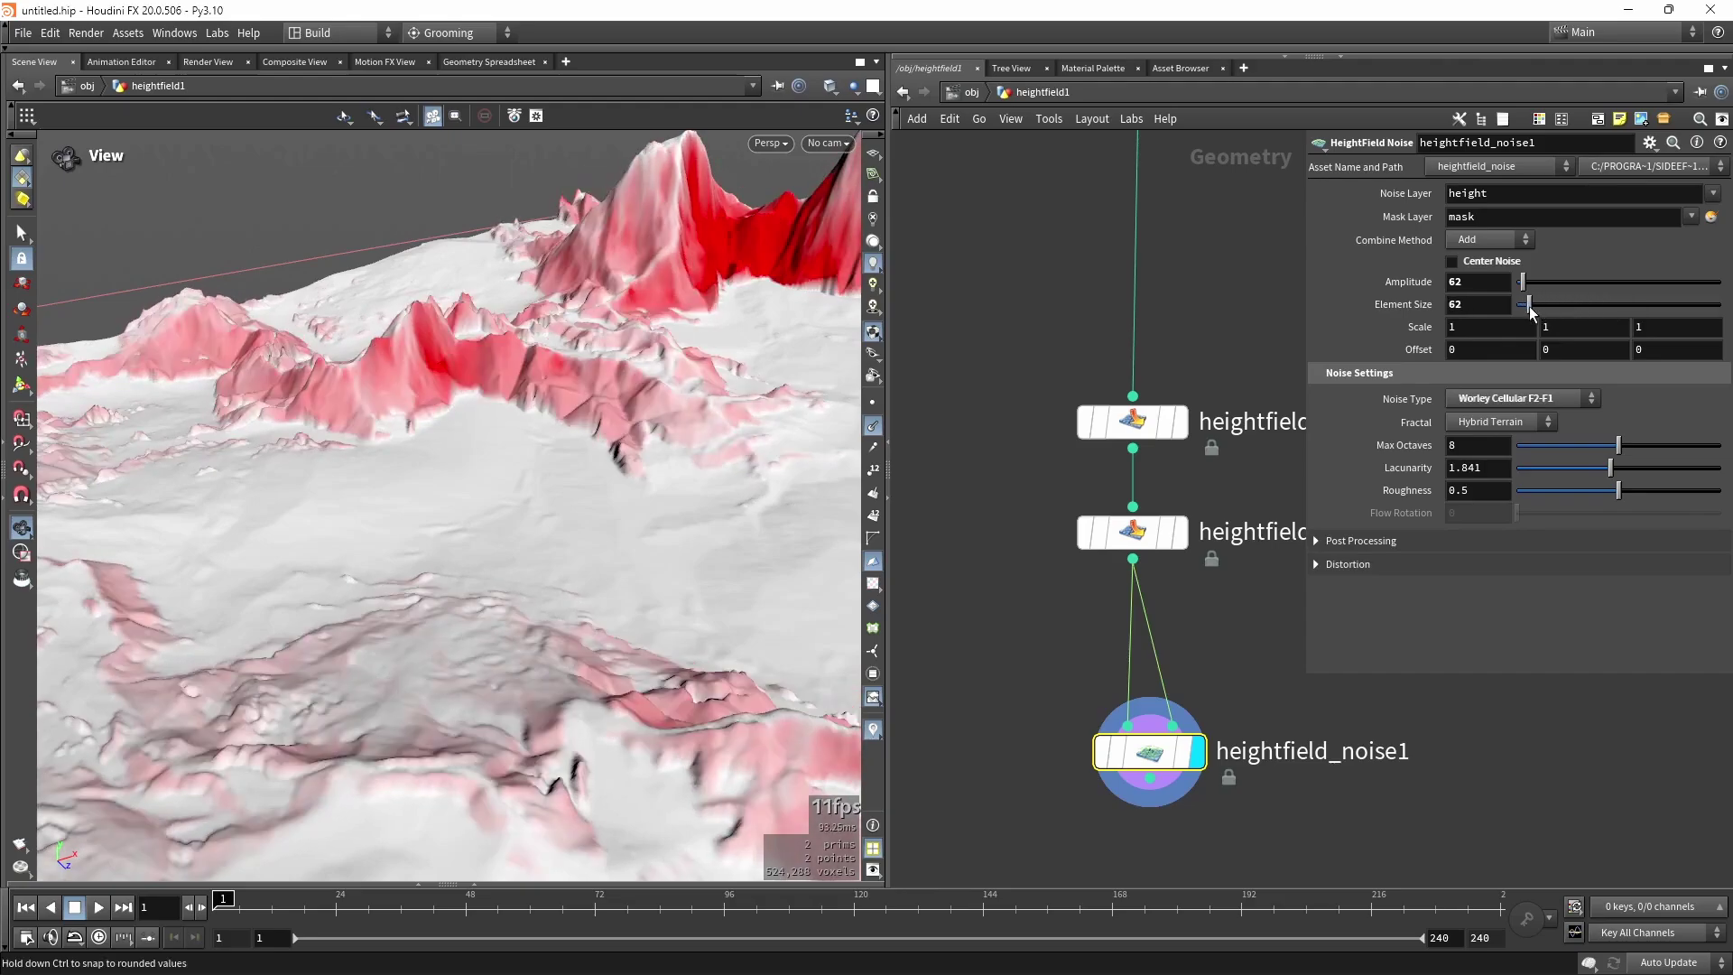
Examine the noise on the masked peaks and ridges, and the transition along the mask's edges.
{"action": "left_click_drag", "start_coordinate": [514, 352], "coordinate": [532, 451]}
{"action": "scroll", "coordinate": [538, 356], "scroll_direction": "up", "scroll_amount": 3}
{"action": "left_click_drag", "start_coordinate": [538, 356], "coordinate": [551, 415]}
{"action": "scroll", "coordinate": [587, 352], "scroll_direction": "down", "scroll_amount": 4}
{"action": "scroll", "coordinate": [551, 415], "scroll_direction": "up", "scroll_amount": 3}
{"action": "middle_click_drag", "start_coordinate": [546, 419], "coordinate": [626, 520]}
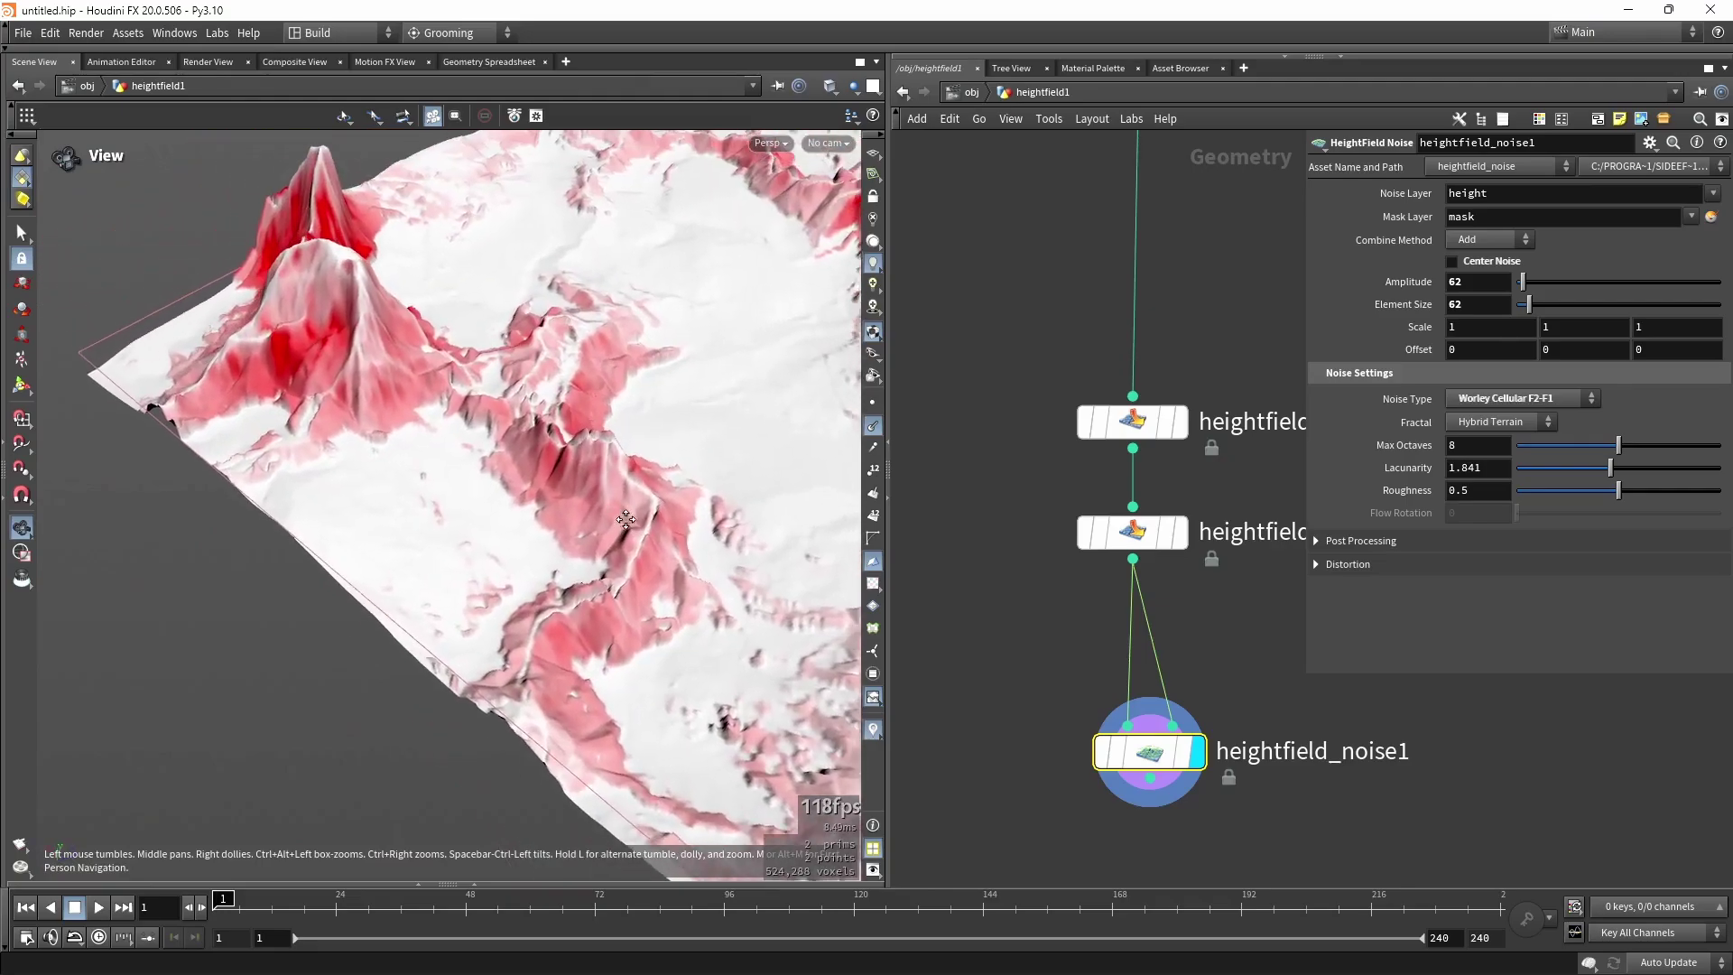
{"action": "scroll", "coordinate": [626, 520], "scroll_direction": "up", "scroll_amount": 2}
{"action": "left_click_drag", "start_coordinate": [626, 520], "coordinate": [551, 461]}
{"action": "left_click_drag", "start_coordinate": [1307, 674], "coordinate": [1413, 649]}
{"action": "middle_click_drag", "start_coordinate": [1270, 656], "coordinate": [1261, 452]}
{"action": "left_click_drag", "start_coordinate": [677, 568], "coordinate": [587, 406]}
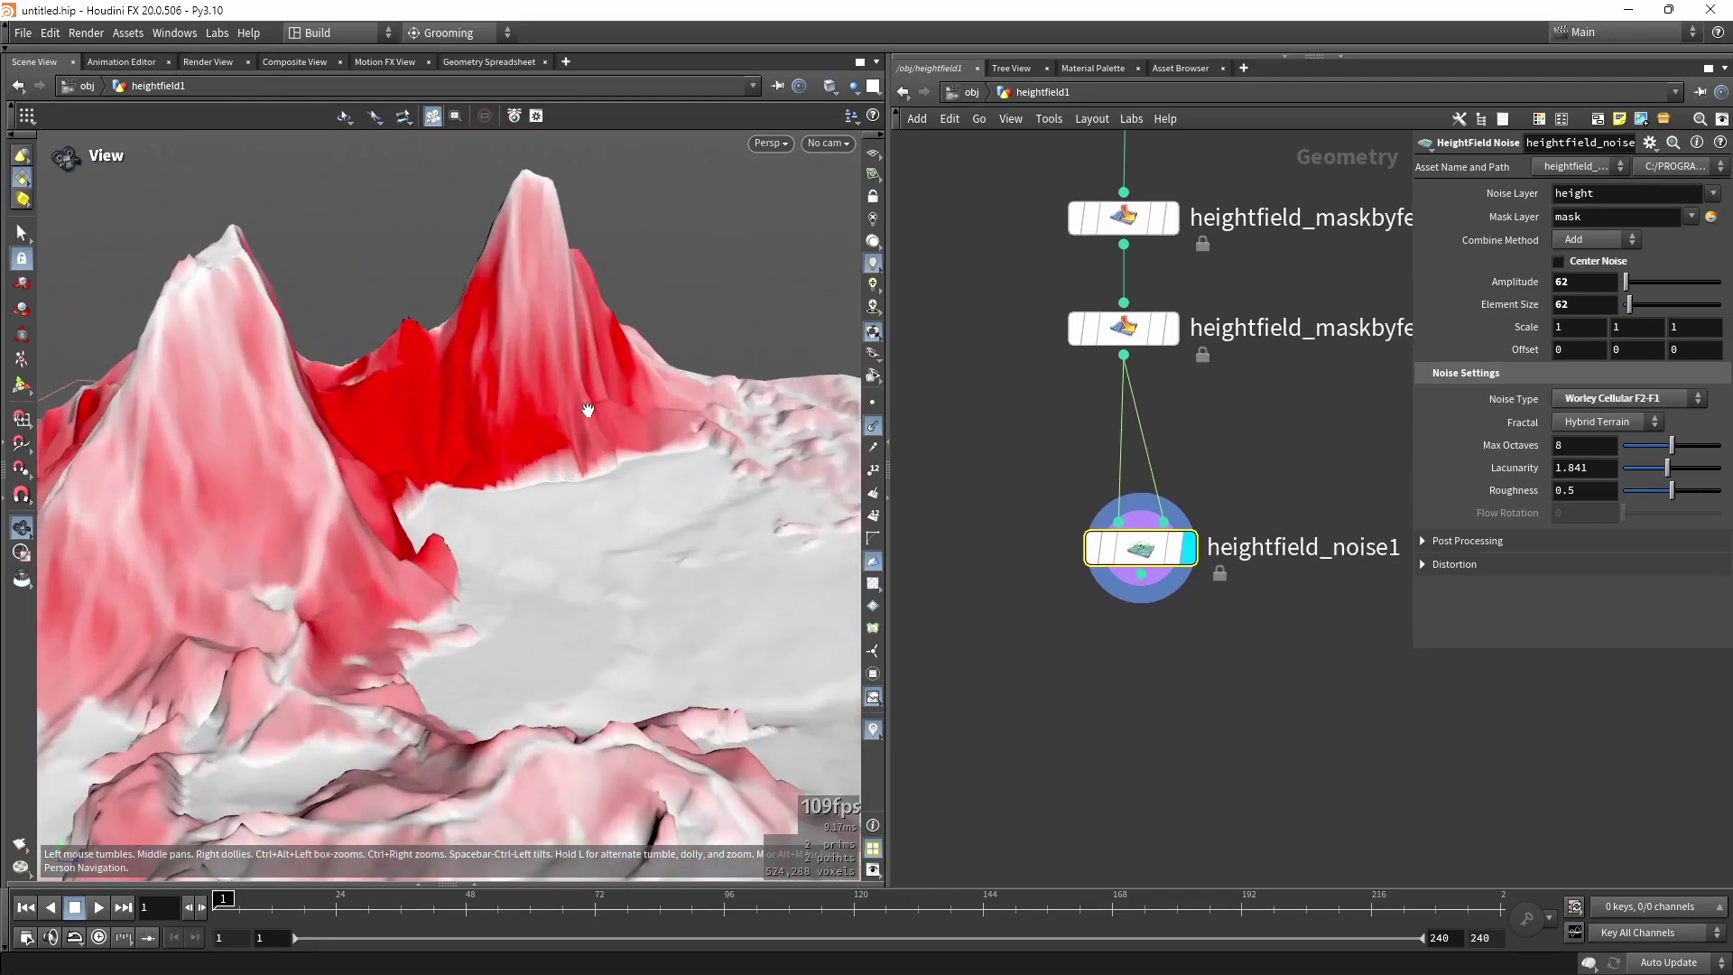
{"action": "scroll", "coordinate": [588, 406], "scroll_direction": "up", "scroll_amount": 4}
{"action": "left_click_drag", "start_coordinate": [441, 476], "coordinate": [478, 433]}
Insert a HeightField Mask Blur node on the wire between heightfield_maskbyfeature2 and heightfield_noise1's mask input.
{"action": "left_click_drag", "start_coordinate": [1146, 555], "coordinate": [1135, 657]}
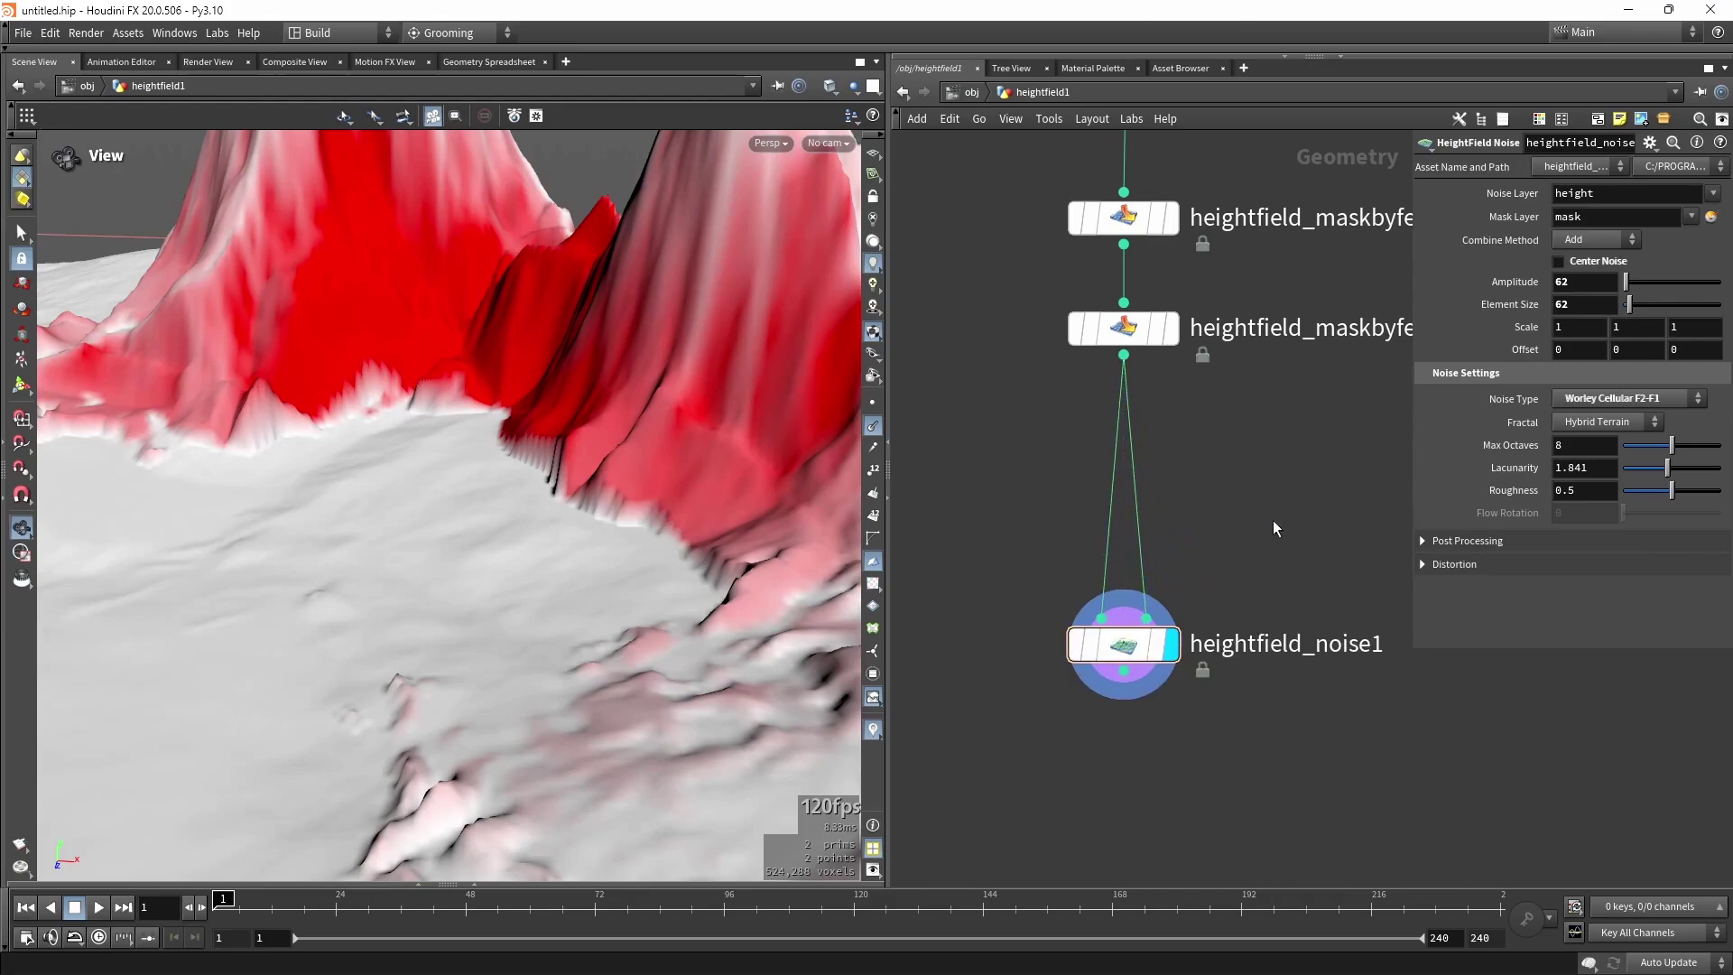
{"action": "key", "text": "Tab"}
{"action": "type", "text": "blur"}
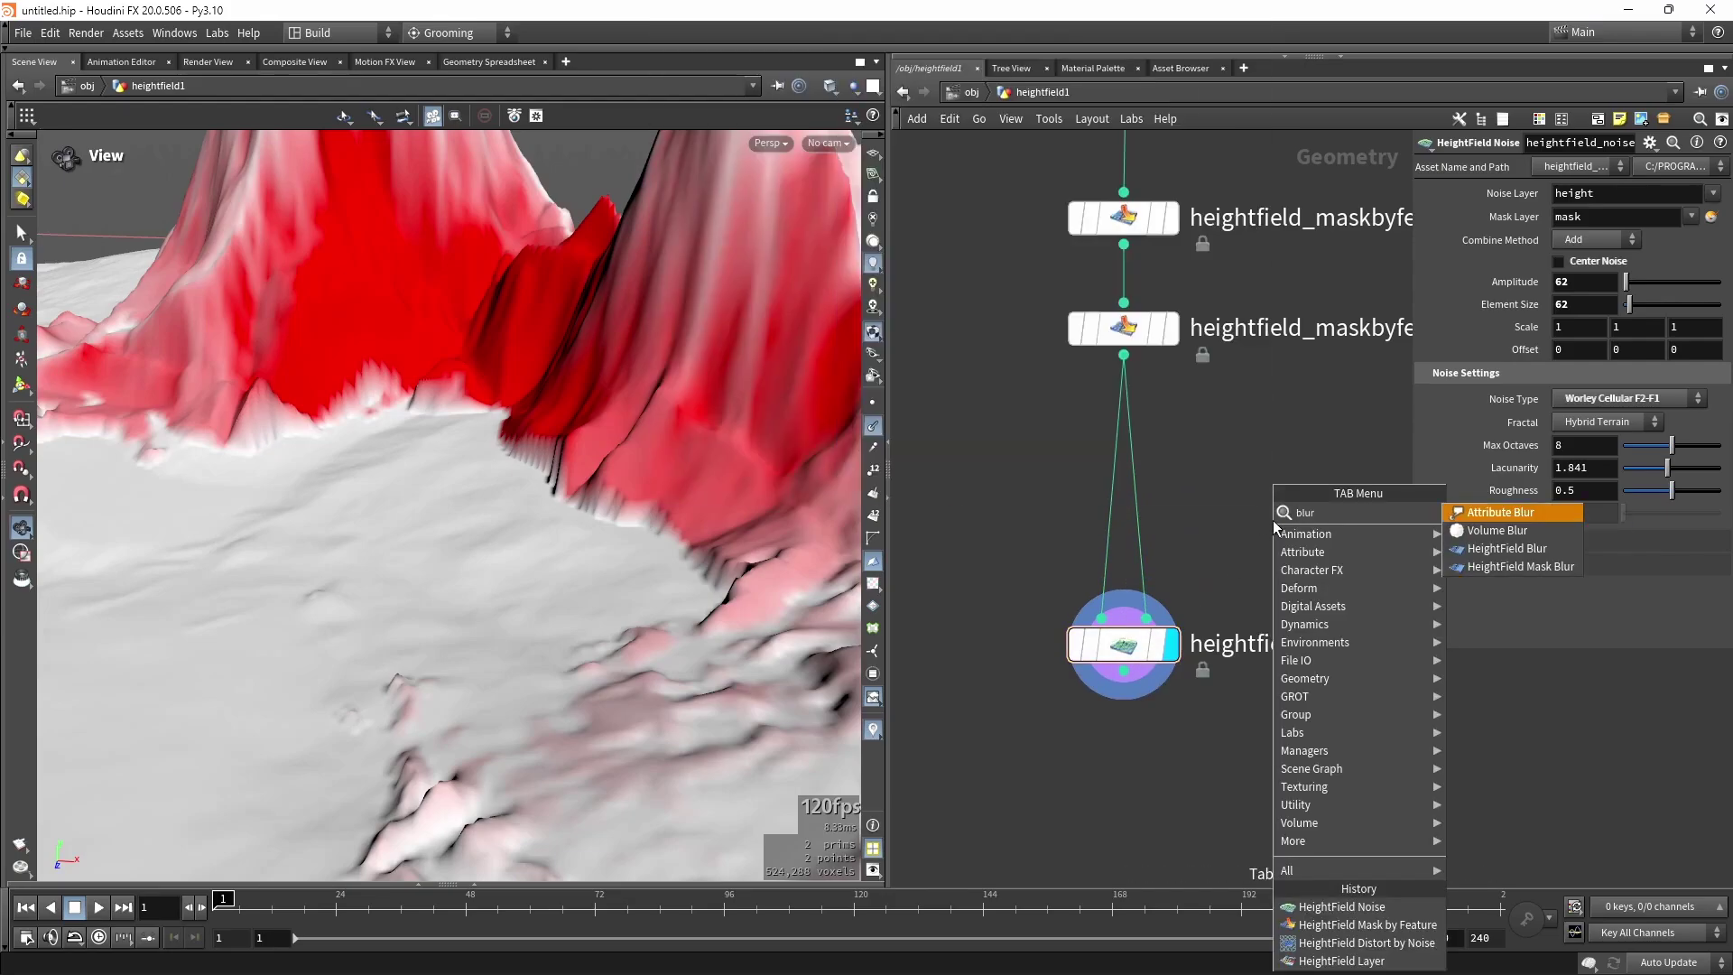
{"action": "left_click", "coordinate": [1531, 571]}
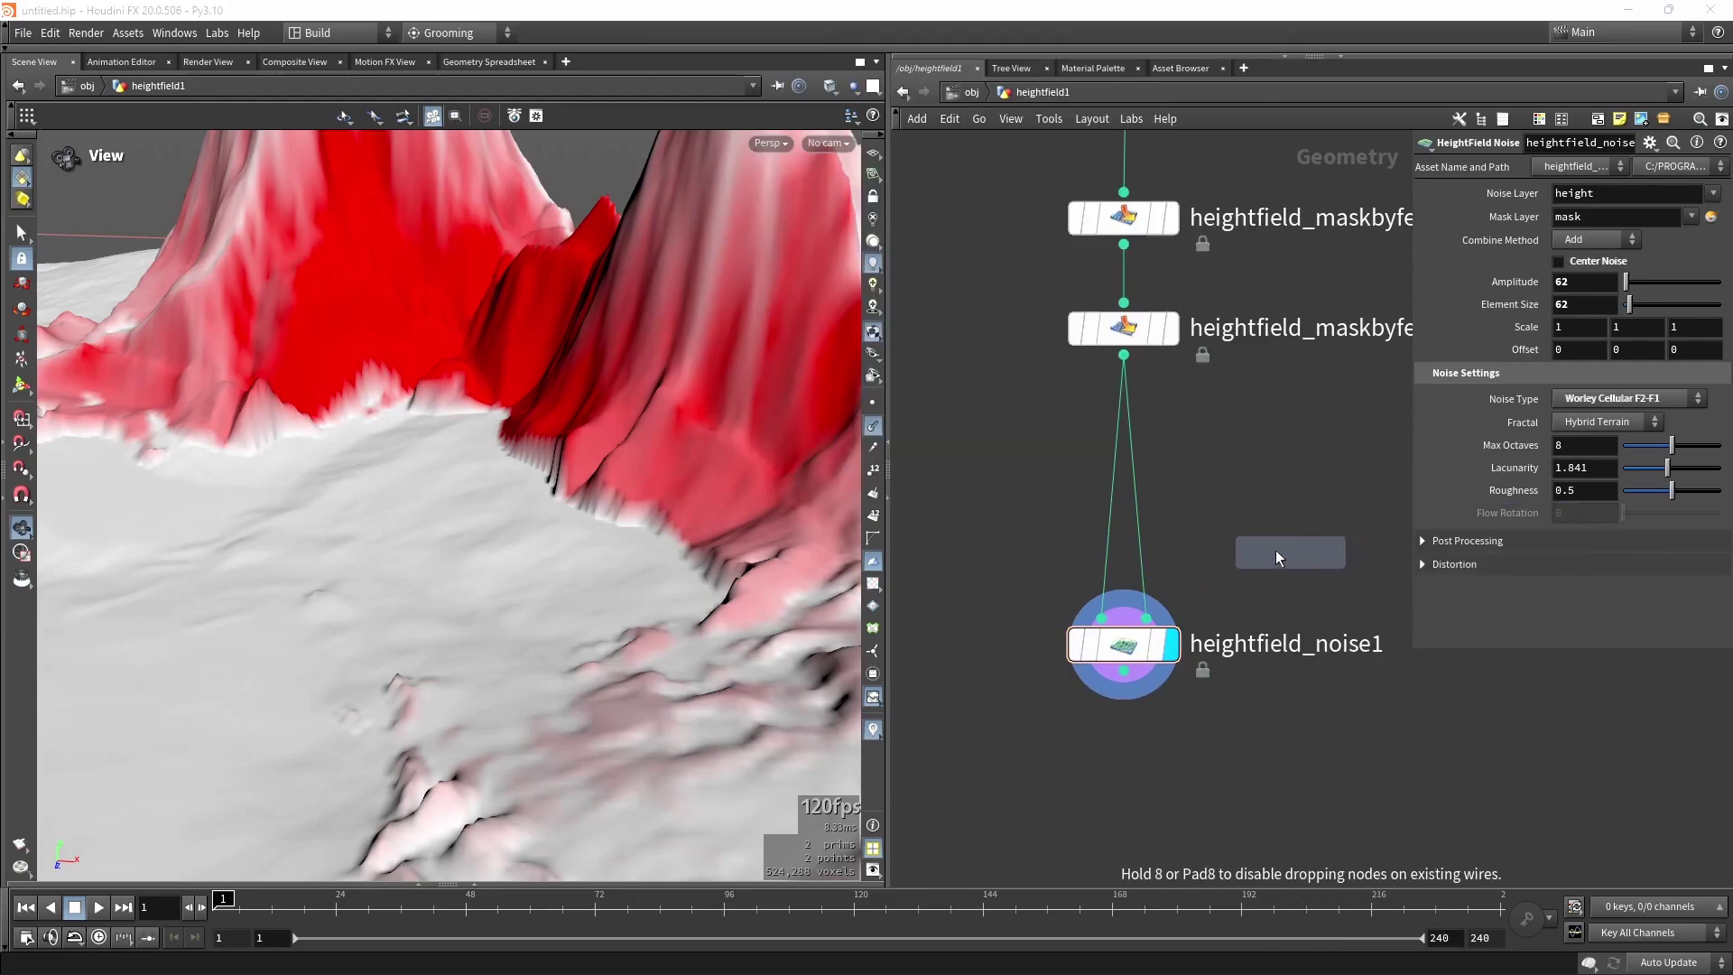
{"action": "left_click", "coordinate": [1289, 503]}
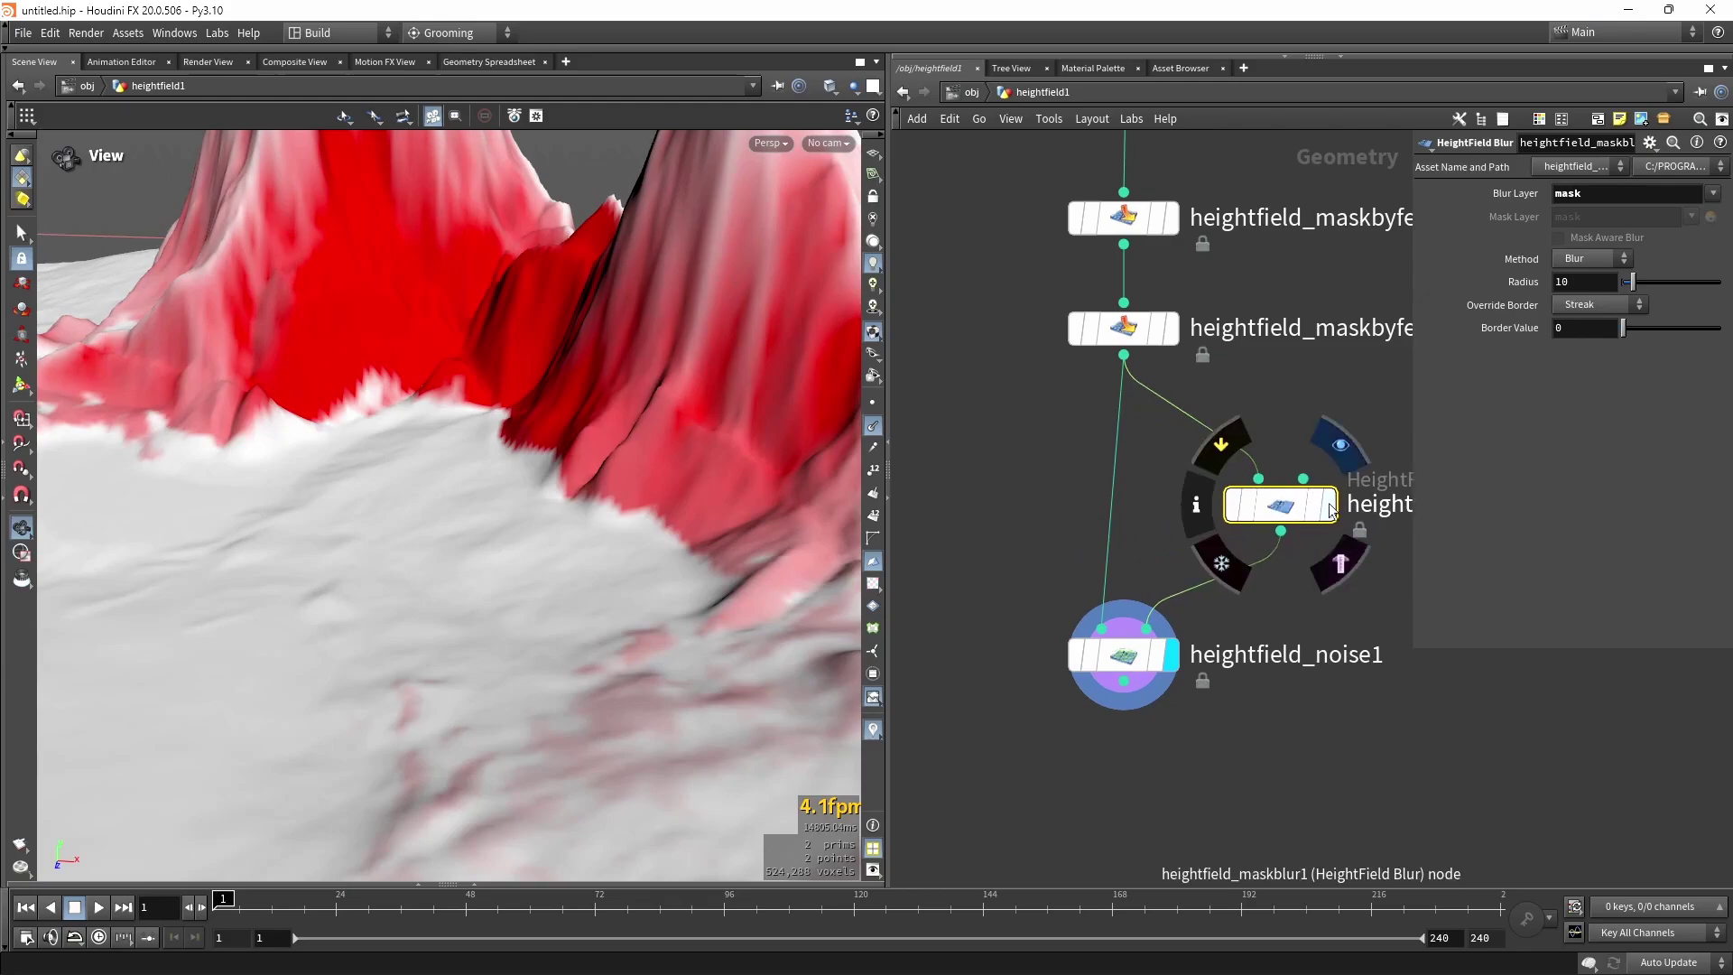
Set the mask blur radius to 22.4, comparing the blurred mask with the displayed heightfield_noise1 result.
{"action": "left_click", "coordinate": [1340, 445]}
{"action": "left_click_drag", "start_coordinate": [465, 504], "coordinate": [552, 477]}
{"action": "mouse_move", "coordinate": [1633, 282]}
{"action": "left_mouse_down"}
{"action": "mouse_move", "coordinate": [1687, 282]}
{"action": "mouse_move", "coordinate": [1639, 298]}
{"action": "left_mouse_up"}
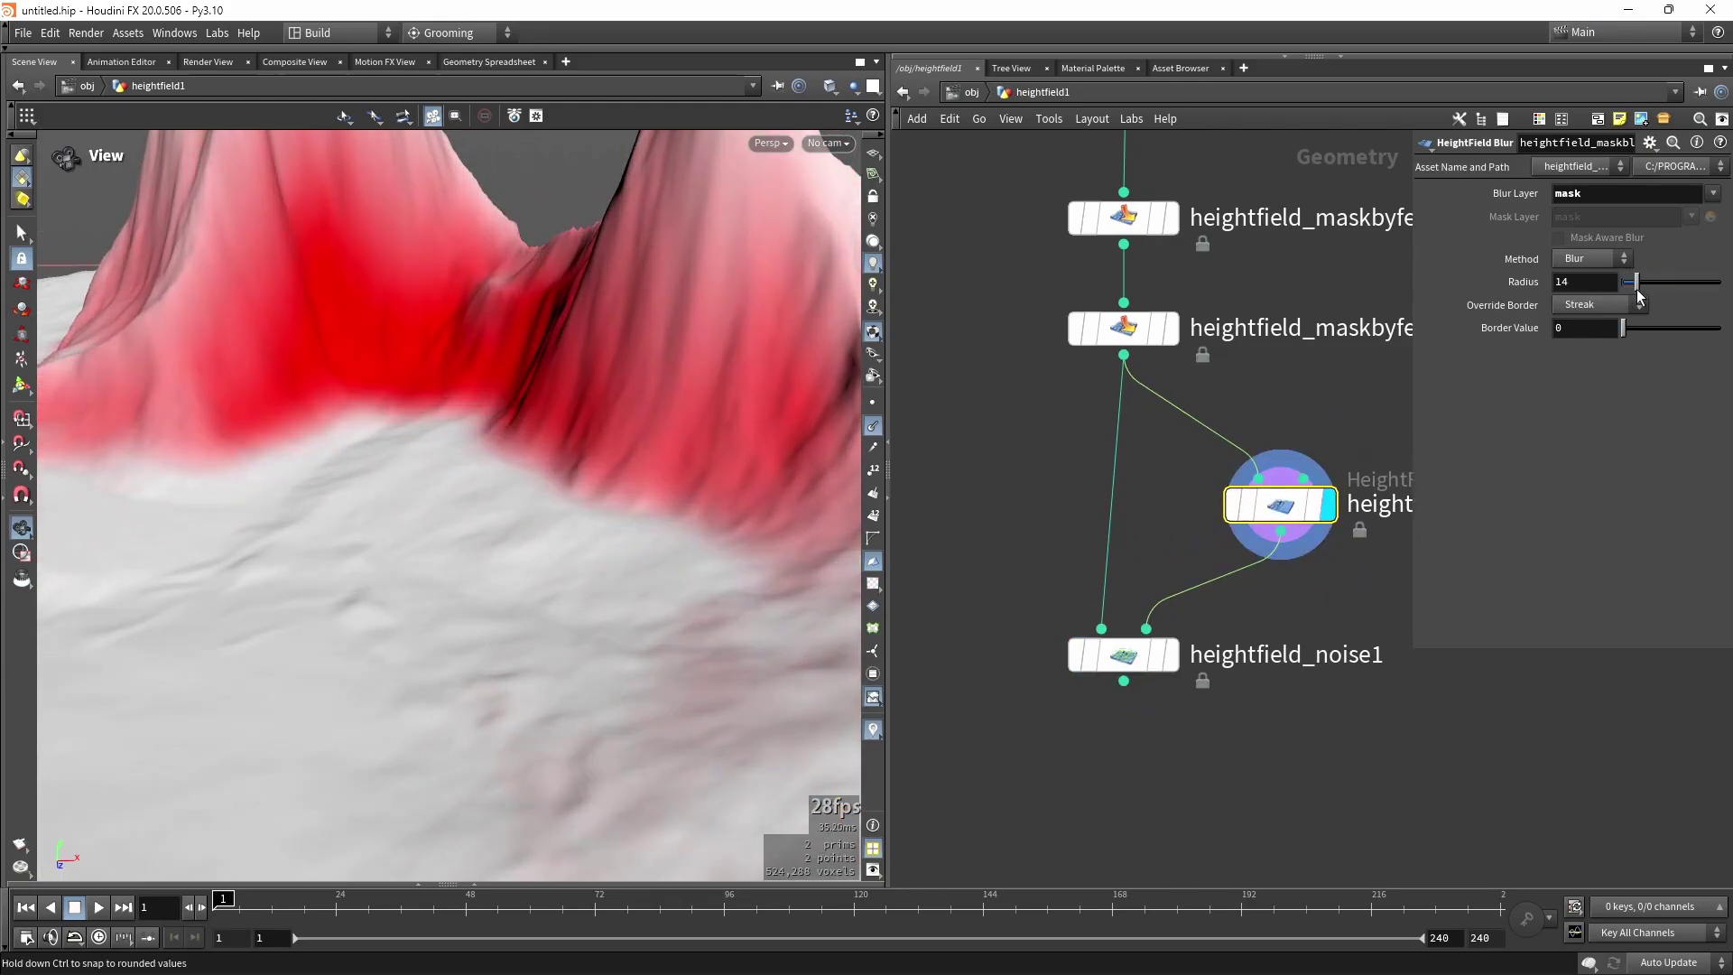
{"action": "left_click", "coordinate": [1170, 655]}
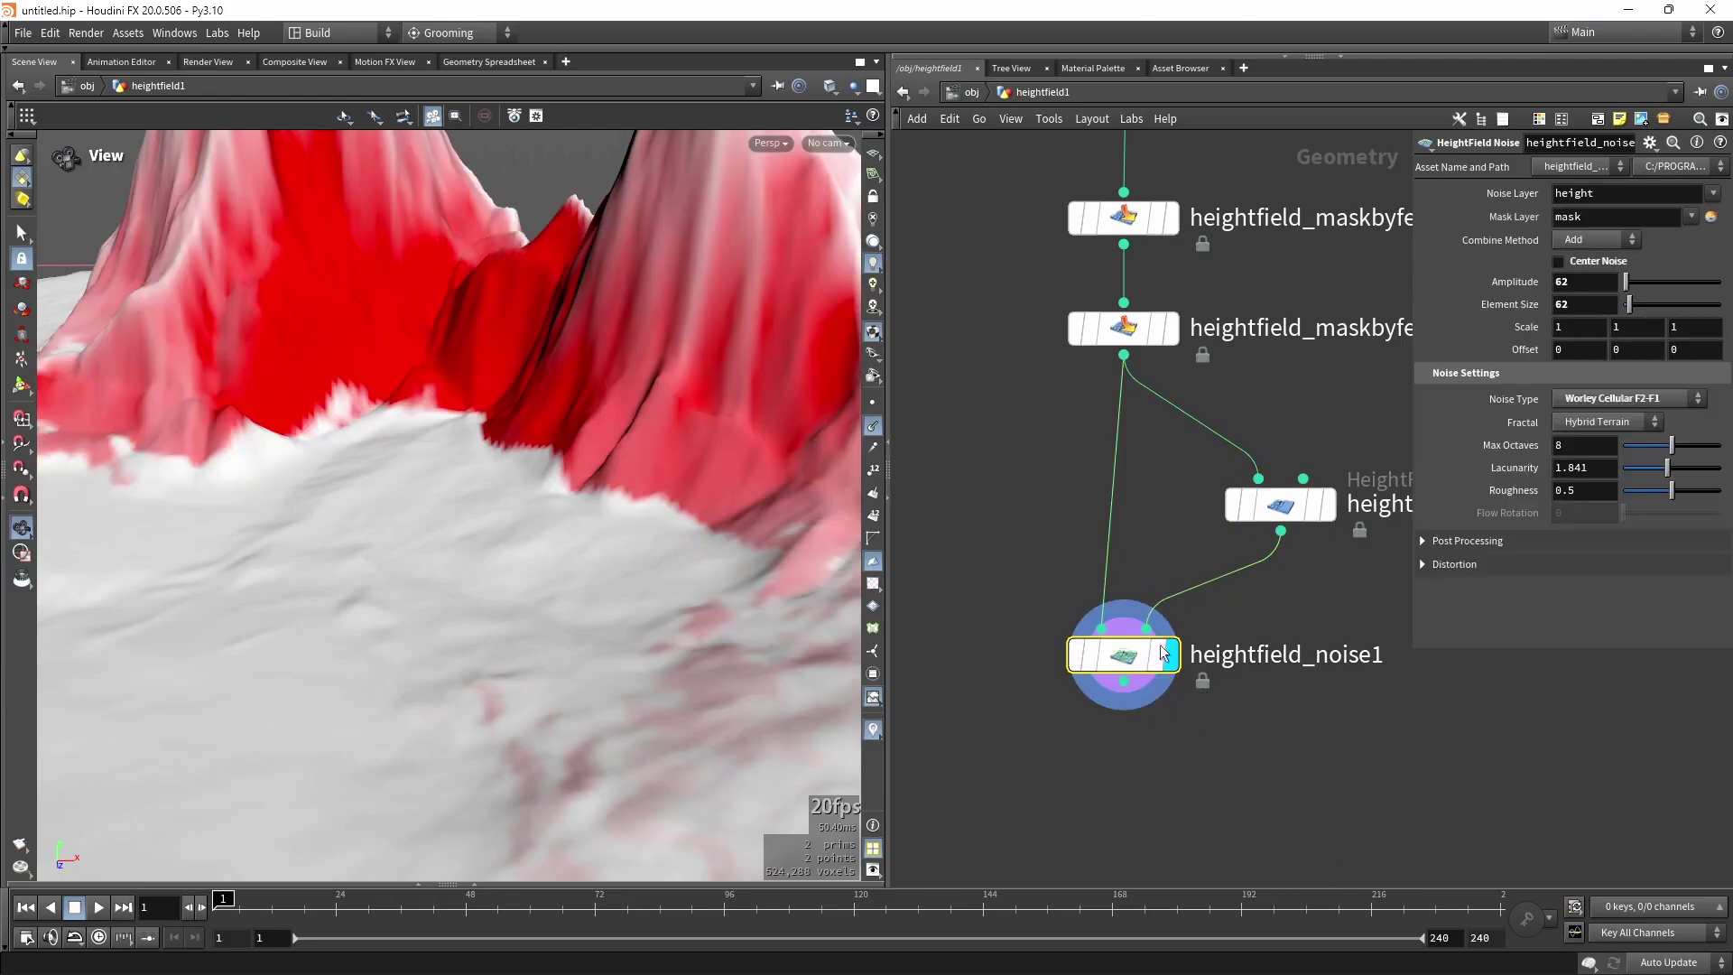
{"action": "left_click_drag", "start_coordinate": [432, 485], "coordinate": [564, 468]}
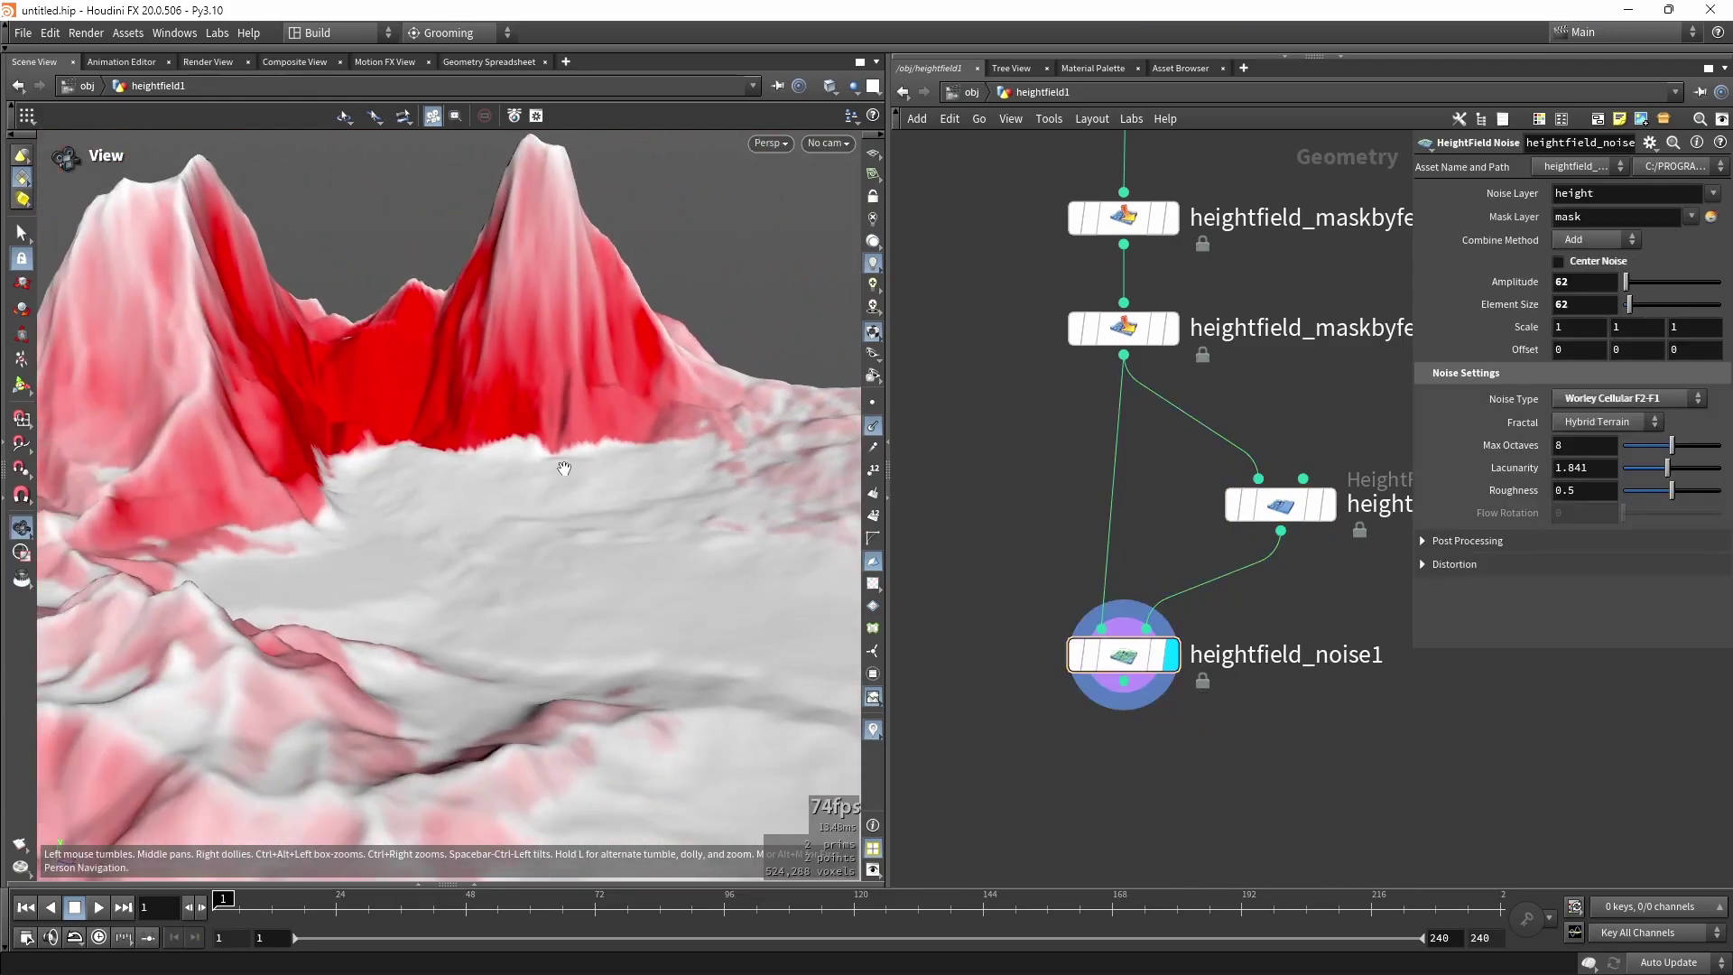
{"action": "left_click", "coordinate": [1280, 504]}
{"action": "mouse_move", "coordinate": [1636, 286]}
{"action": "left_mouse_down"}
{"action": "mouse_move", "coordinate": [1658, 291]}
{"action": "mouse_move", "coordinate": [1627, 285]}
{"action": "mouse_move", "coordinate": [1662, 283]}
{"action": "mouse_move", "coordinate": [1631, 287]}
{"action": "mouse_move", "coordinate": [1648, 280]}
{"action": "left_mouse_up"}
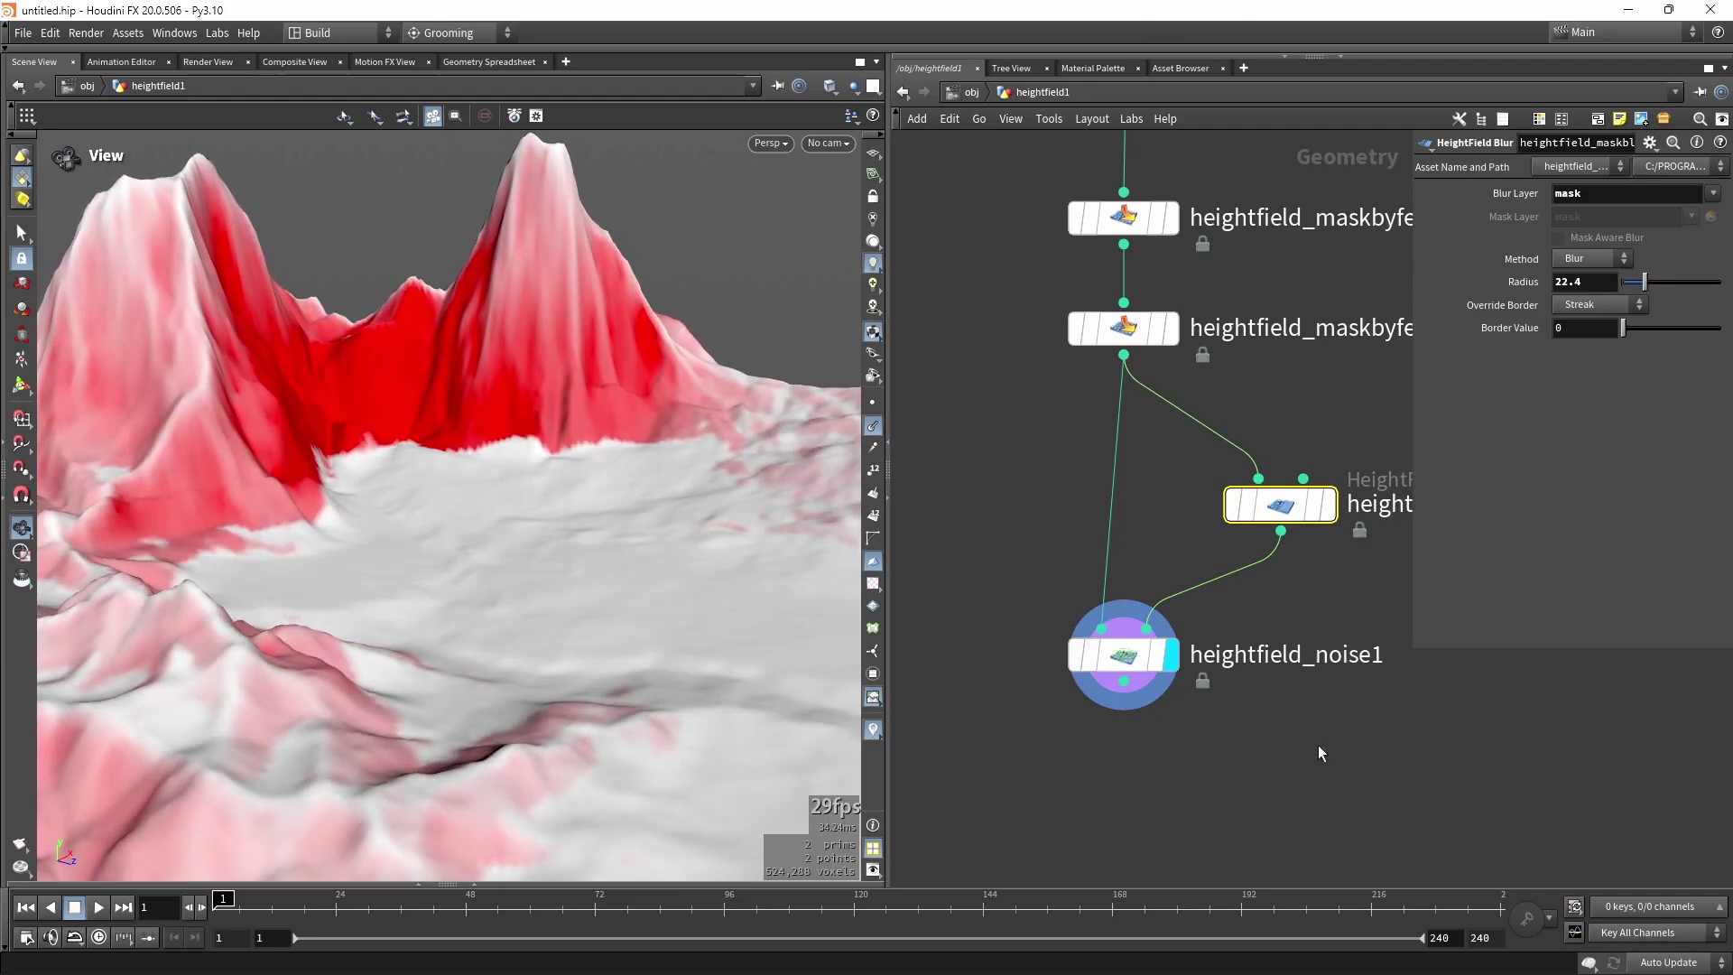
Add a HeightField Mask Clear node, wire it in directly below heightfield_noise1, and display it.
{"action": "middle_click_drag", "start_coordinate": [1246, 805], "coordinate": [1205, 677]}
{"action": "key", "text": "Tab"}
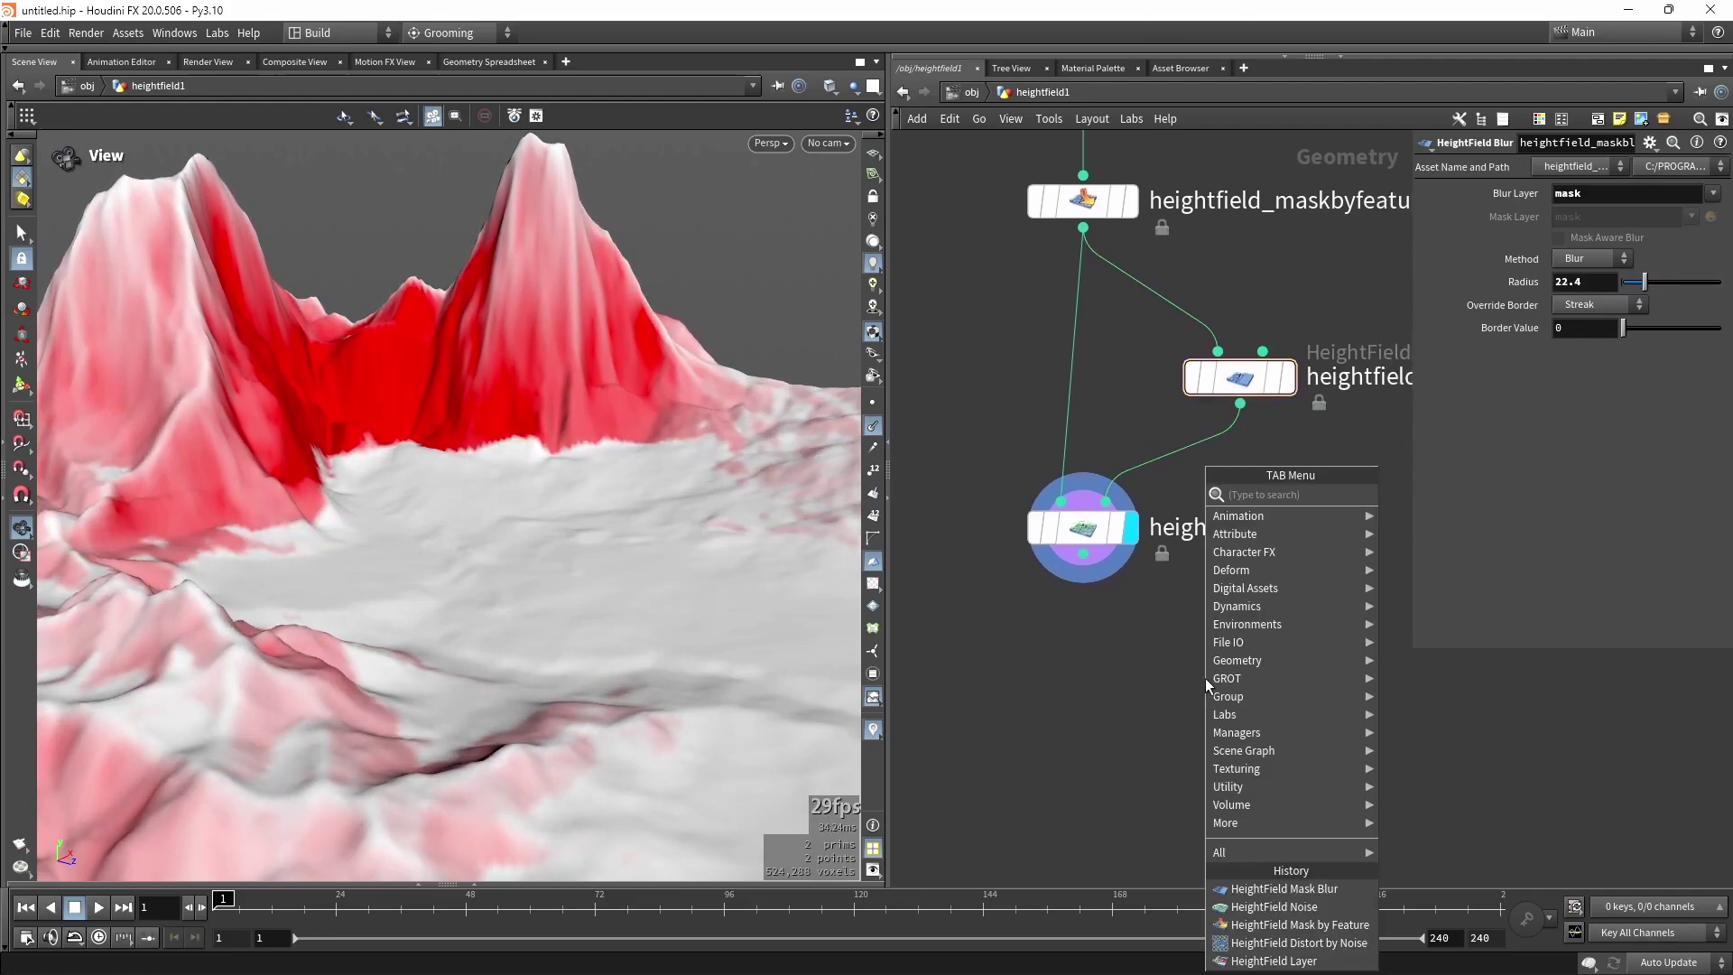
{"action": "type", "text": "clear"}
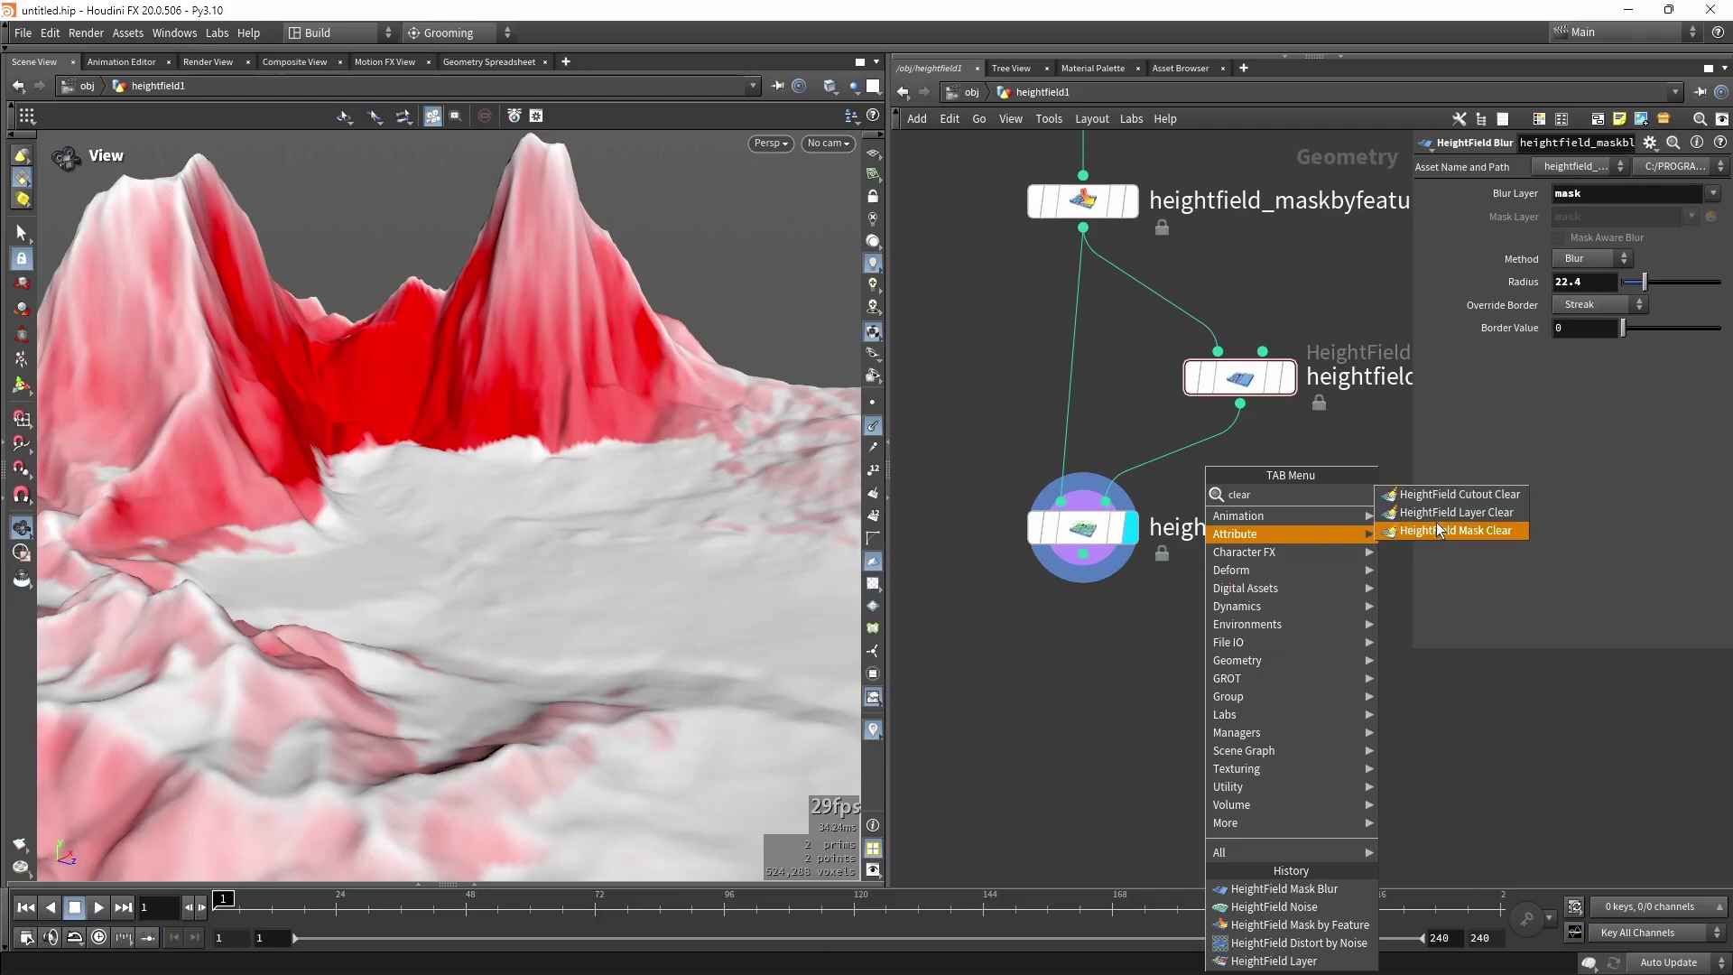
{"action": "left_click", "coordinate": [1455, 531]}
{"action": "left_click", "coordinate": [1099, 592]}
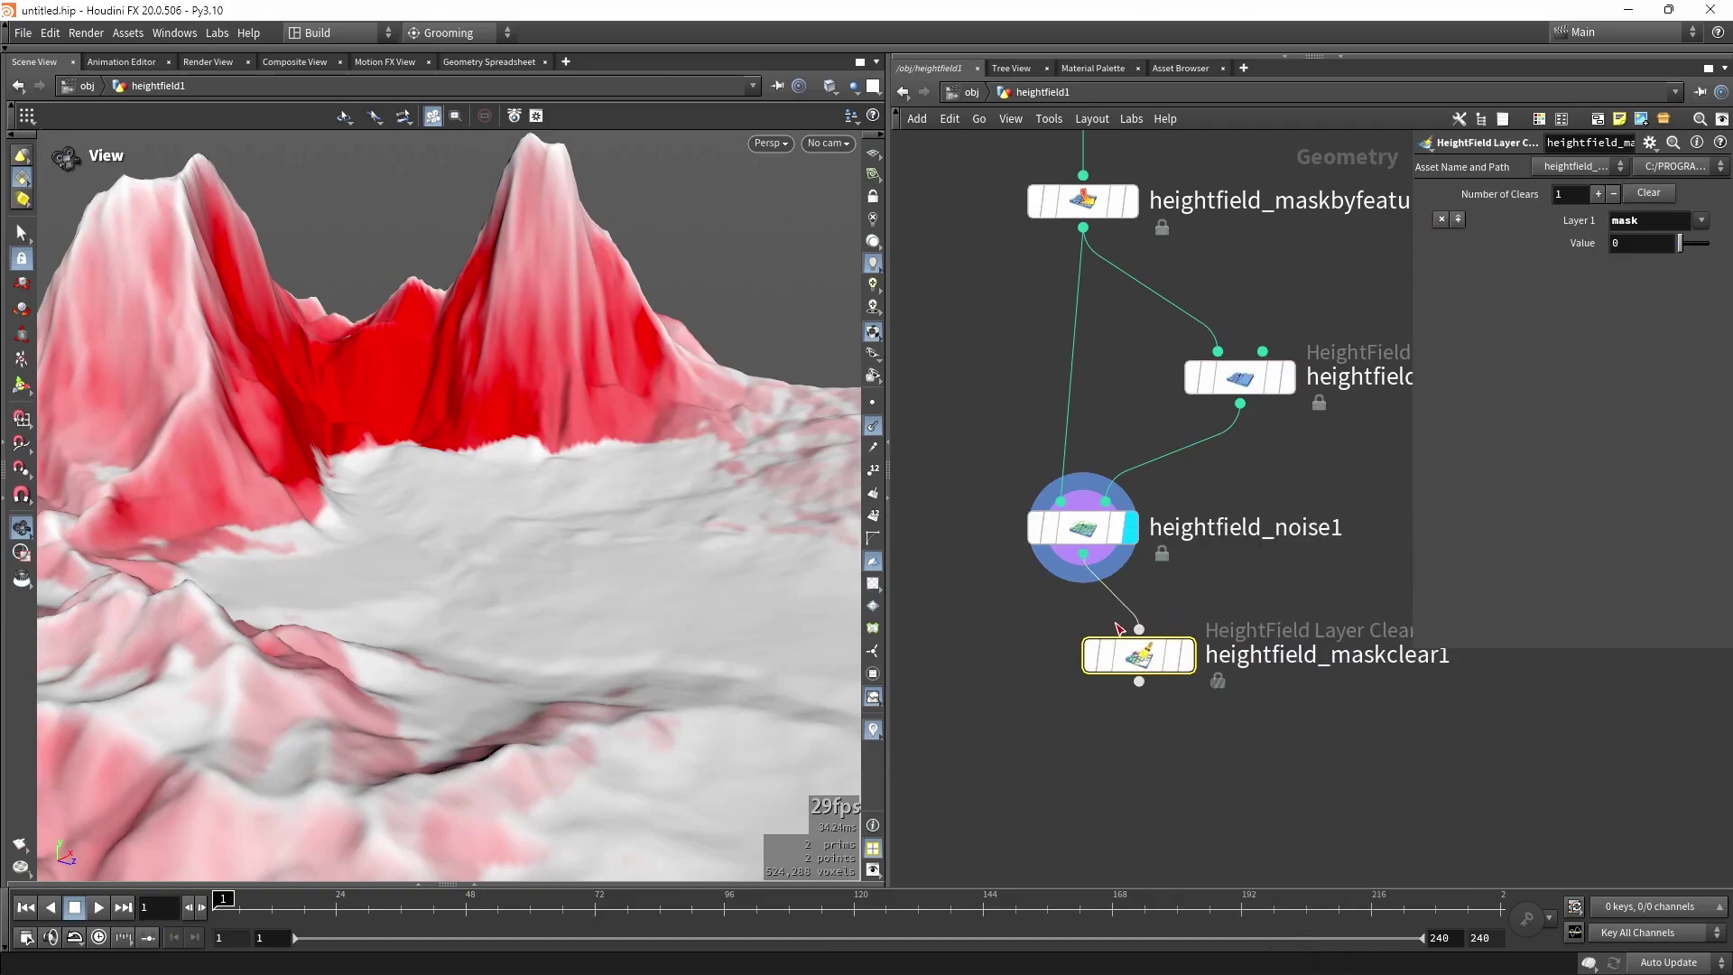
{"action": "left_click", "coordinate": [1196, 599]}
{"action": "left_click_drag", "start_coordinate": [1163, 660], "coordinate": [1108, 645]}
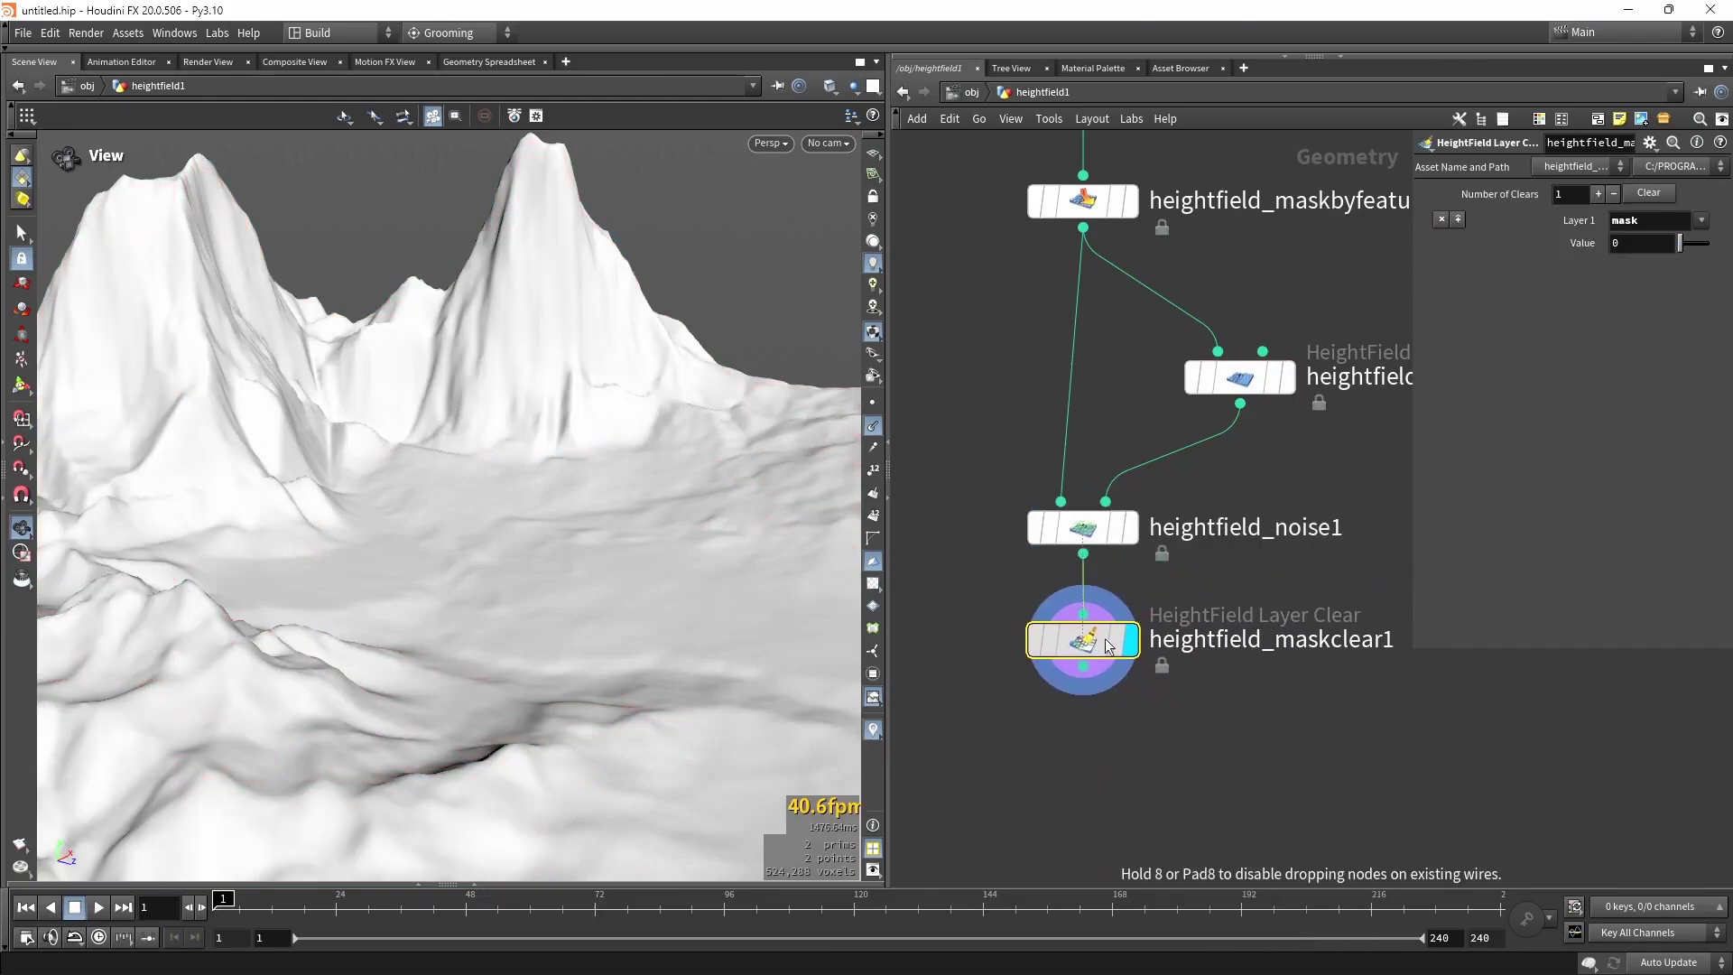
Set the mask blur radius to 25.2 and toggle heightfield_noise1's bypass to compare the terrain with and without the noise.
{"action": "left_click", "coordinate": [1240, 377]}
{"action": "left_click_drag", "start_coordinate": [1643, 287], "coordinate": [1648, 291]}
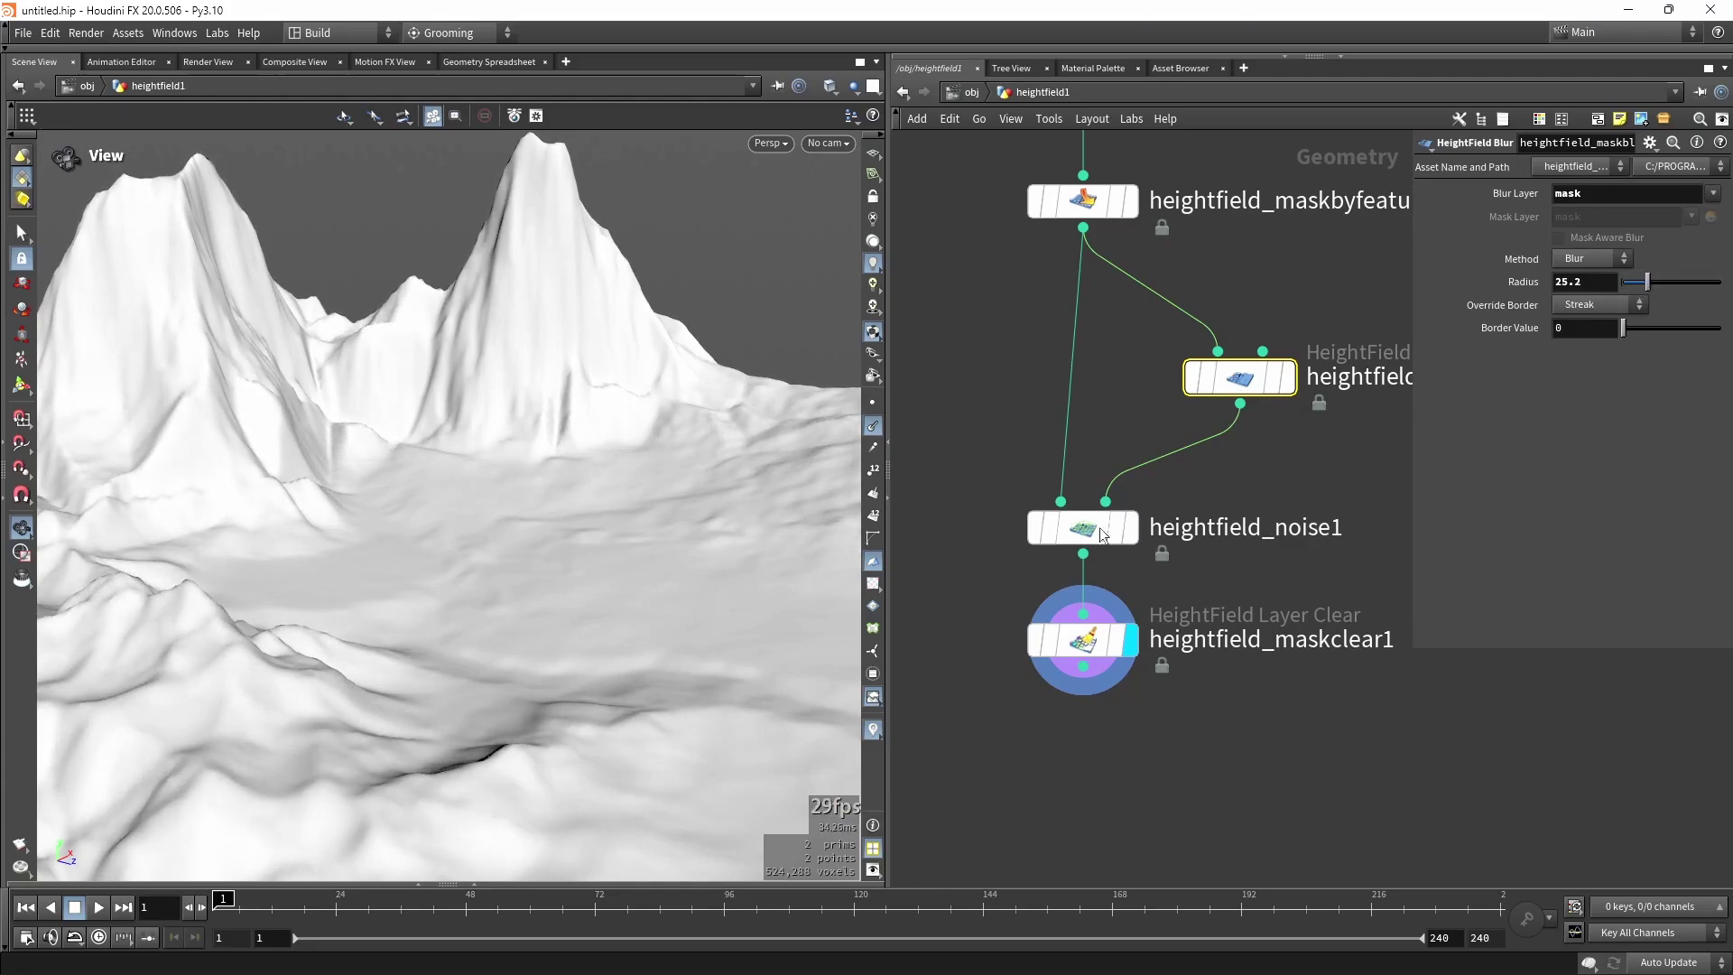
{"action": "left_click", "coordinate": [1035, 528]}
{"action": "left_click", "coordinate": [1035, 527]}
{"action": "left_click", "coordinate": [1035, 527]}
{"action": "left_click", "coordinate": [1036, 528]}
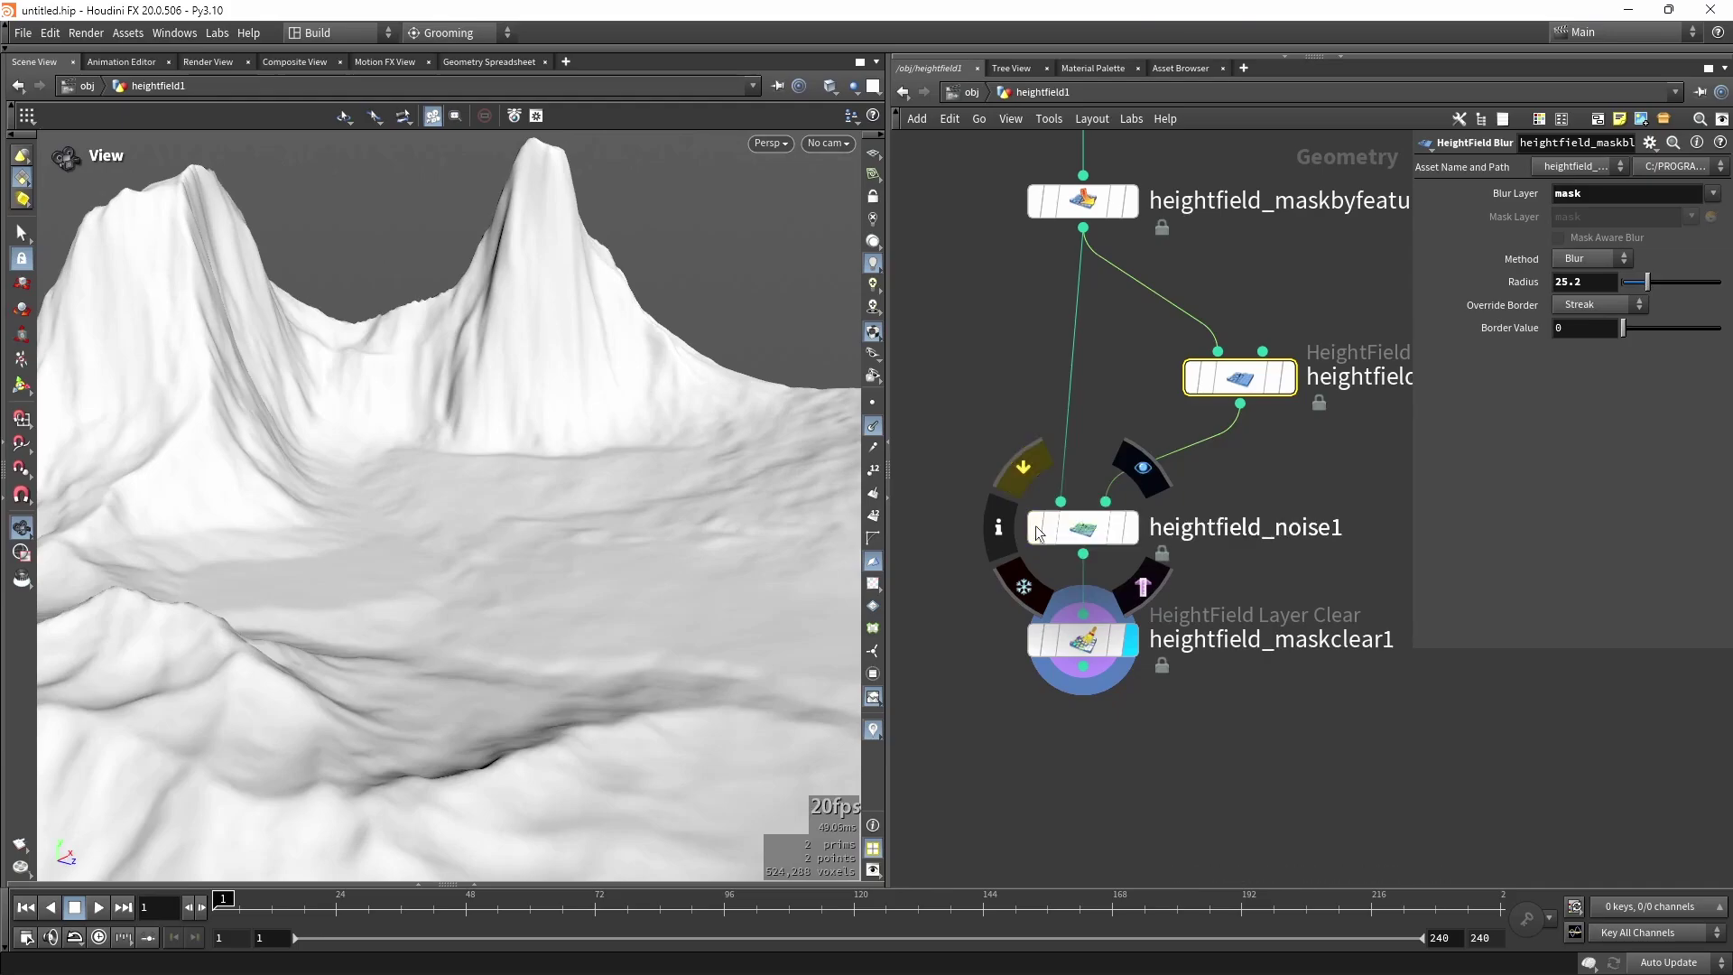
{"action": "left_click", "coordinate": [1036, 528]}
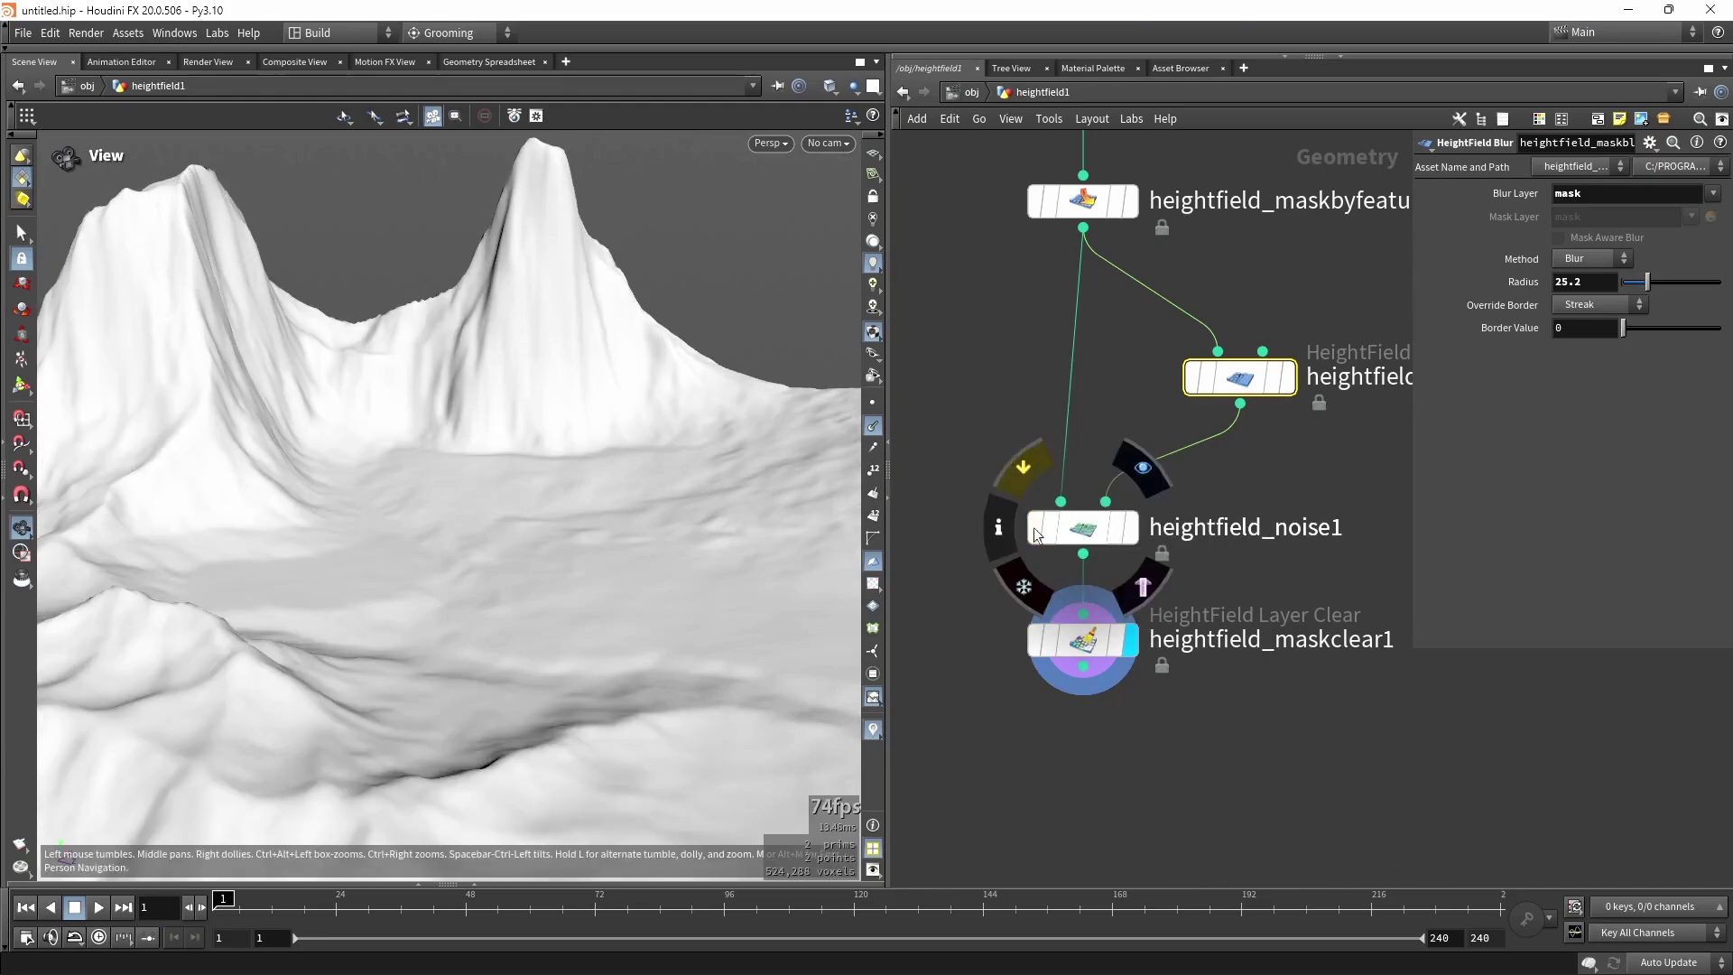
{"action": "left_click", "coordinate": [1035, 527]}
{"action": "left_click_drag", "start_coordinate": [586, 499], "coordinate": [359, 325]}
{"action": "mouse_move", "coordinate": [1038, 530]}
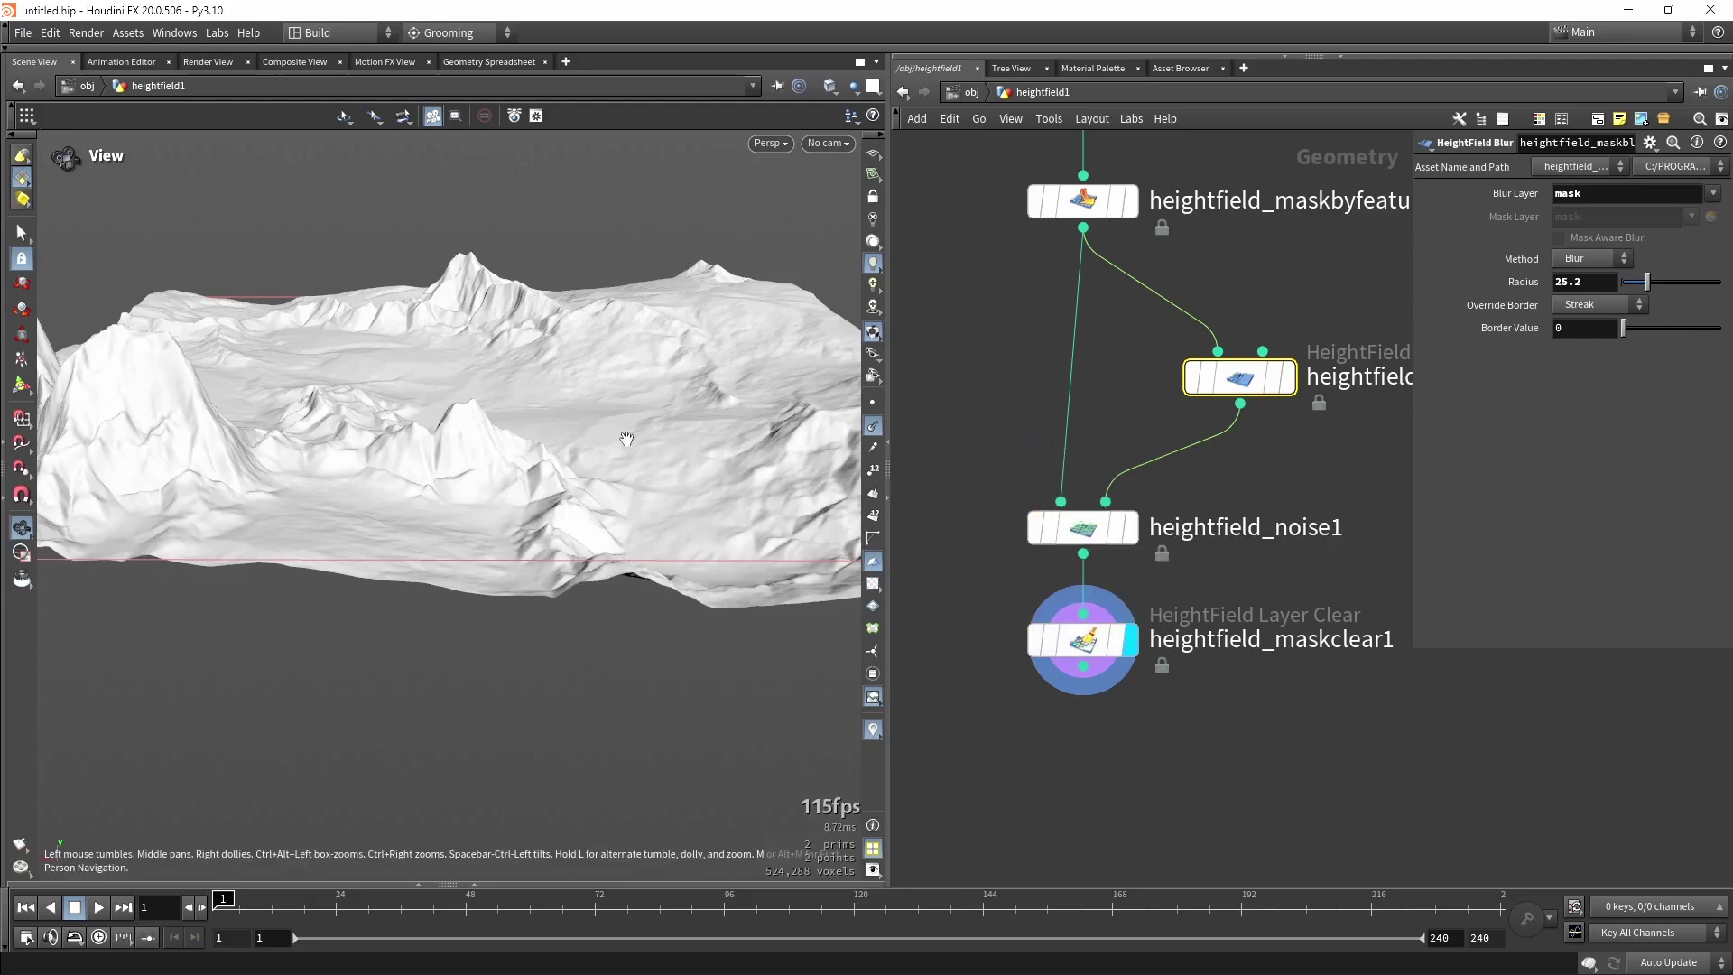
Display the heightfield_maskbyfeature2, heightfield_noise1 and heightfield_maskclear1 nodes in turn to compare the terrain at each stage.
{"action": "left_click_drag", "start_coordinate": [531, 385], "coordinate": [306, 450]}
{"action": "left_click", "coordinate": [1131, 201]}
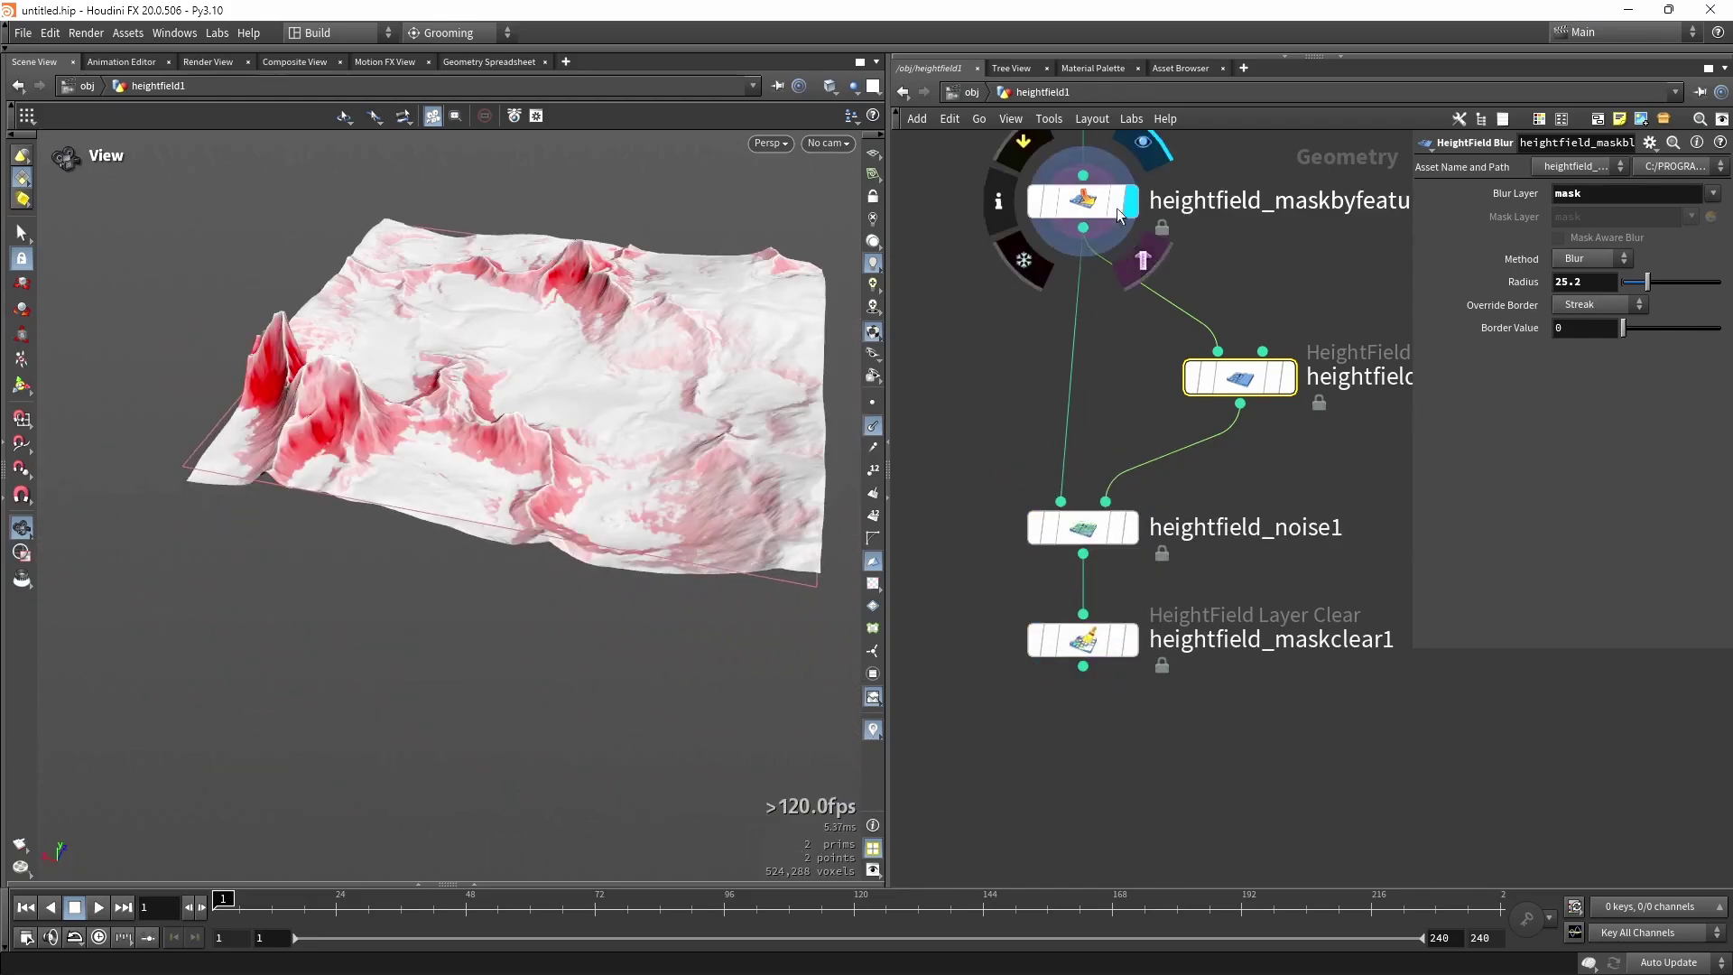
{"action": "left_click", "coordinate": [1087, 209]}
{"action": "mouse_move", "coordinate": [1088, 214]}
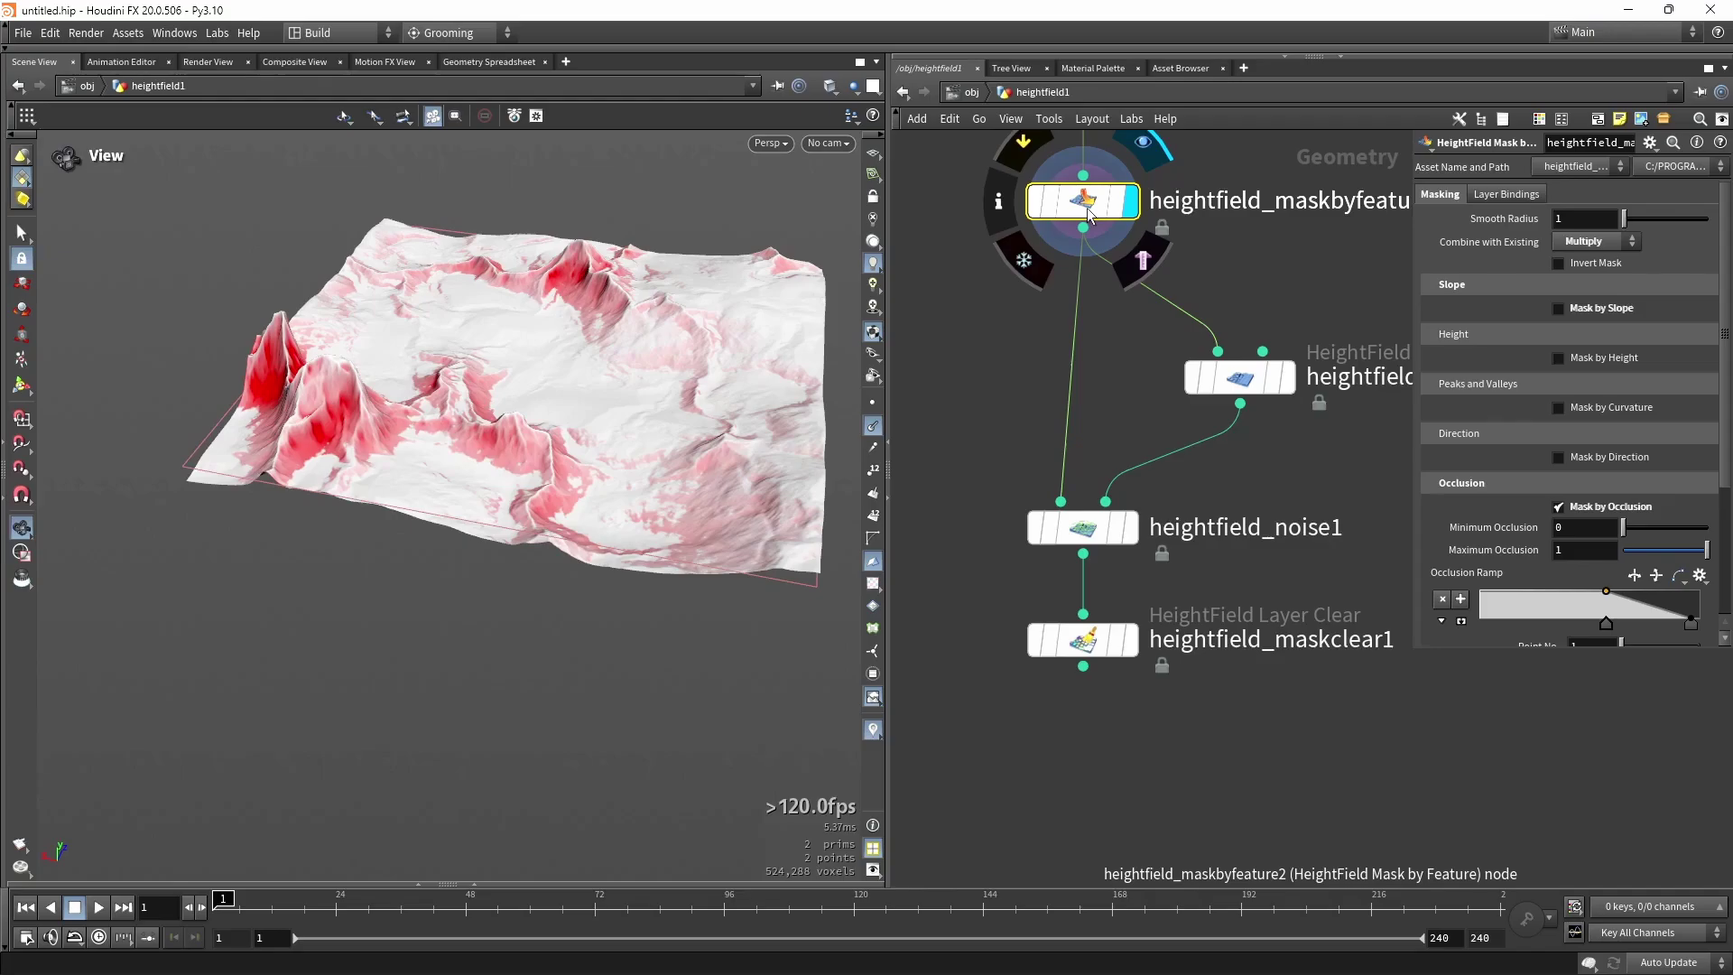
{"action": "left_click", "coordinate": [1131, 528]}
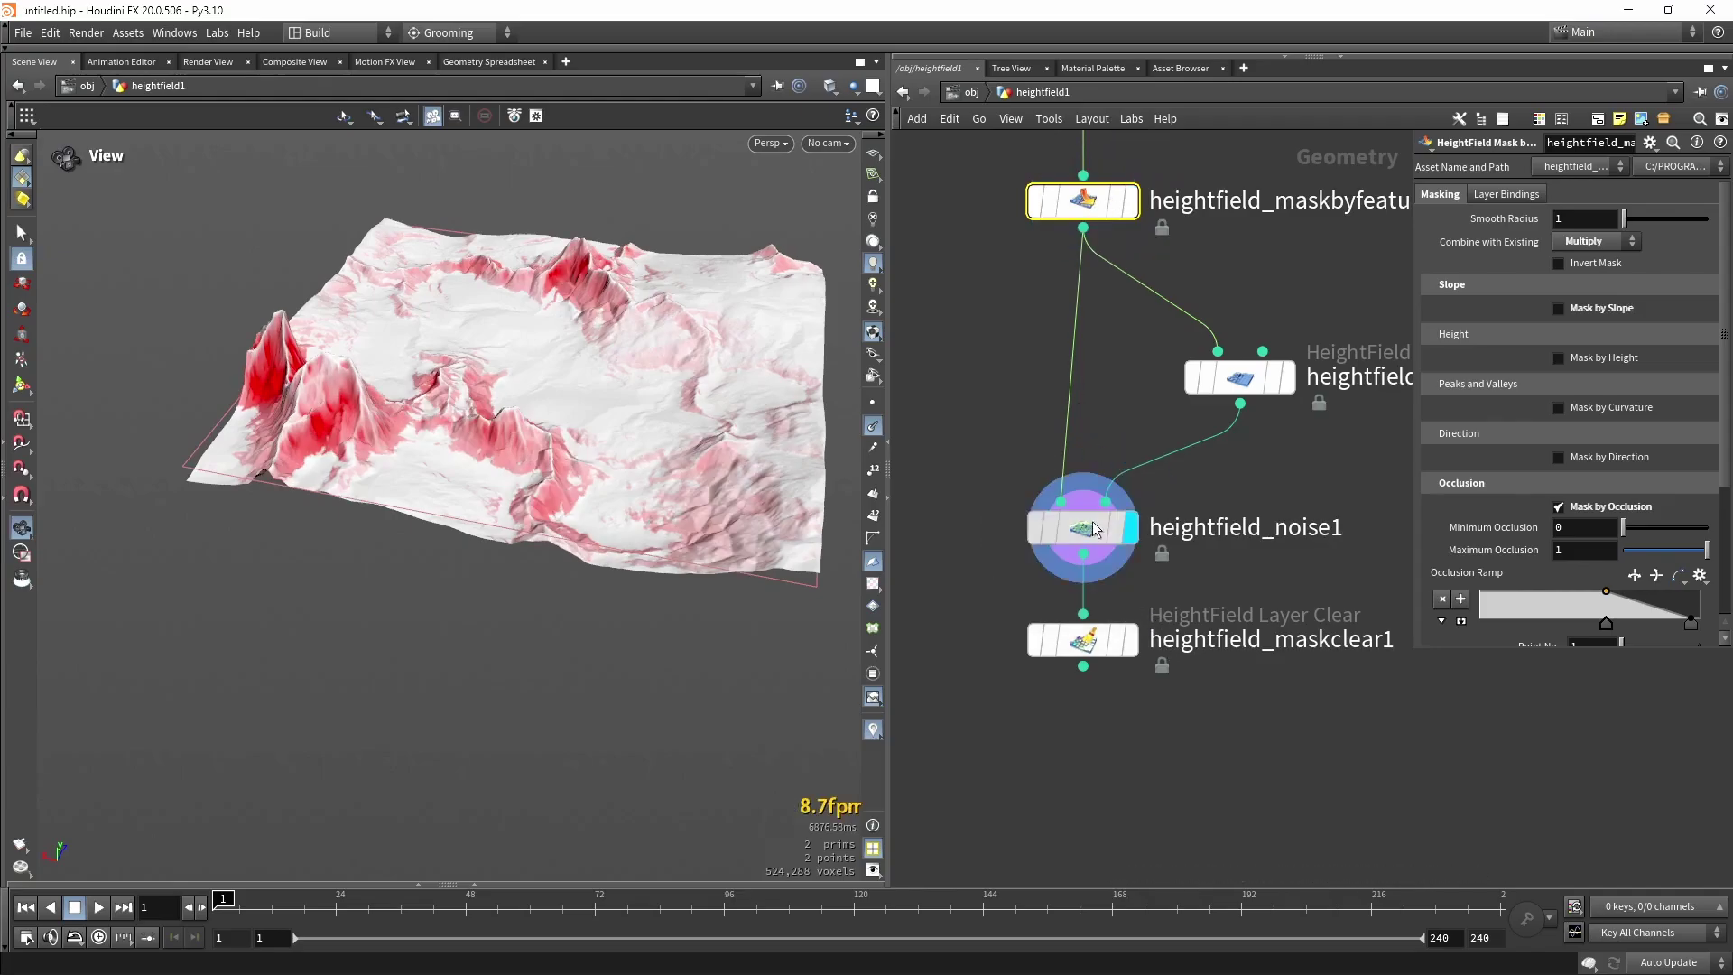
{"action": "left_click", "coordinate": [1083, 531]}
{"action": "left_click", "coordinate": [1128, 640]}
{"action": "left_click", "coordinate": [1083, 641]}
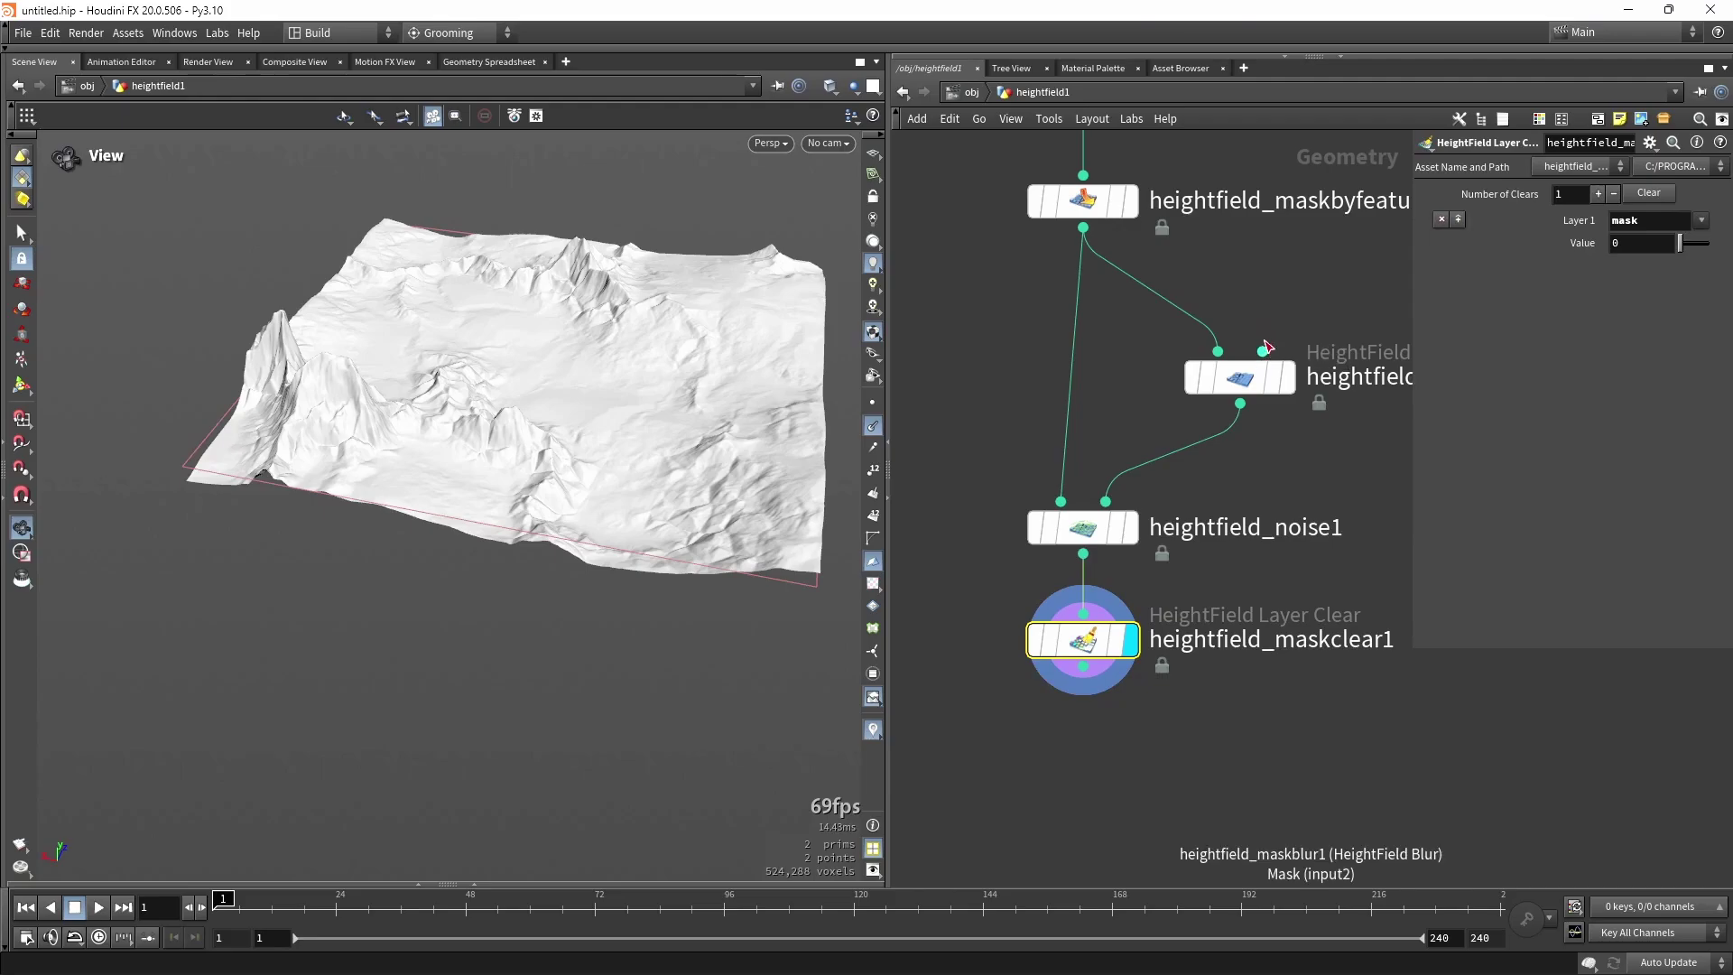
Add a HeightField Flow Field node below heightfield_maskclear1, feed it from that node and display its flow mask on the terrain.
{"action": "scroll", "coordinate": [1303, 668], "scroll_direction": "down", "scroll_amount": 3}
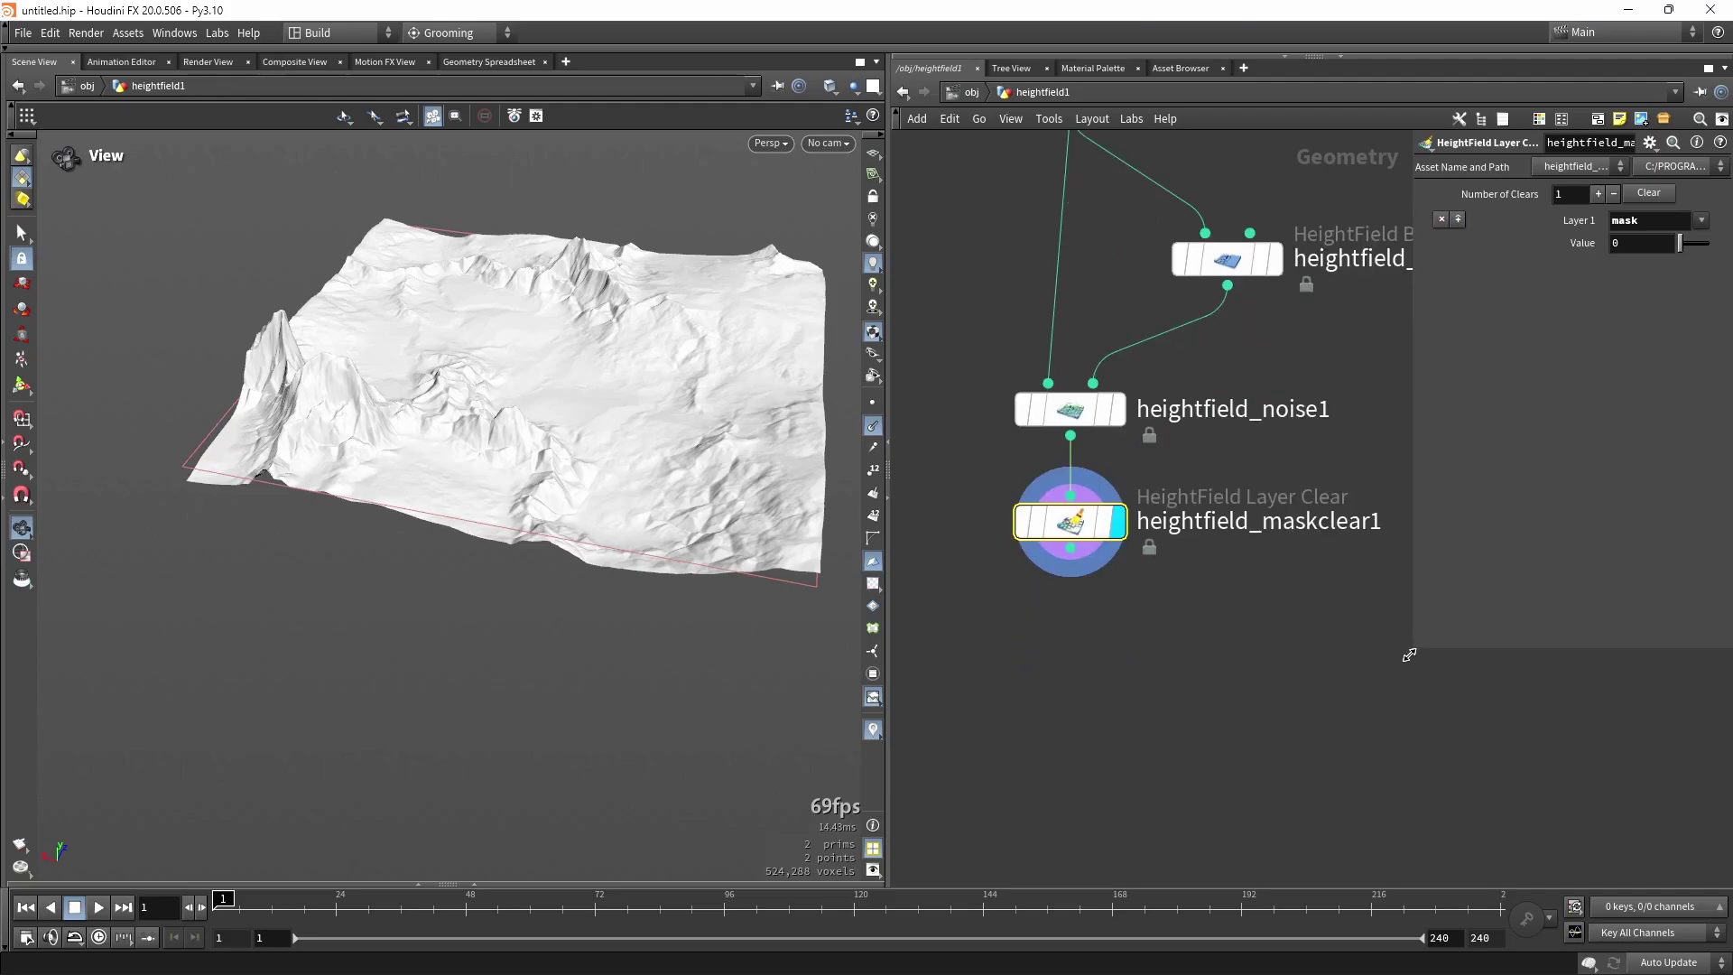
{"action": "left_click_drag", "start_coordinate": [1409, 655], "coordinate": [1542, 622]}
{"action": "middle_click_drag", "start_coordinate": [1270, 728], "coordinate": [1280, 587]}
{"action": "key", "text": "Tab"}
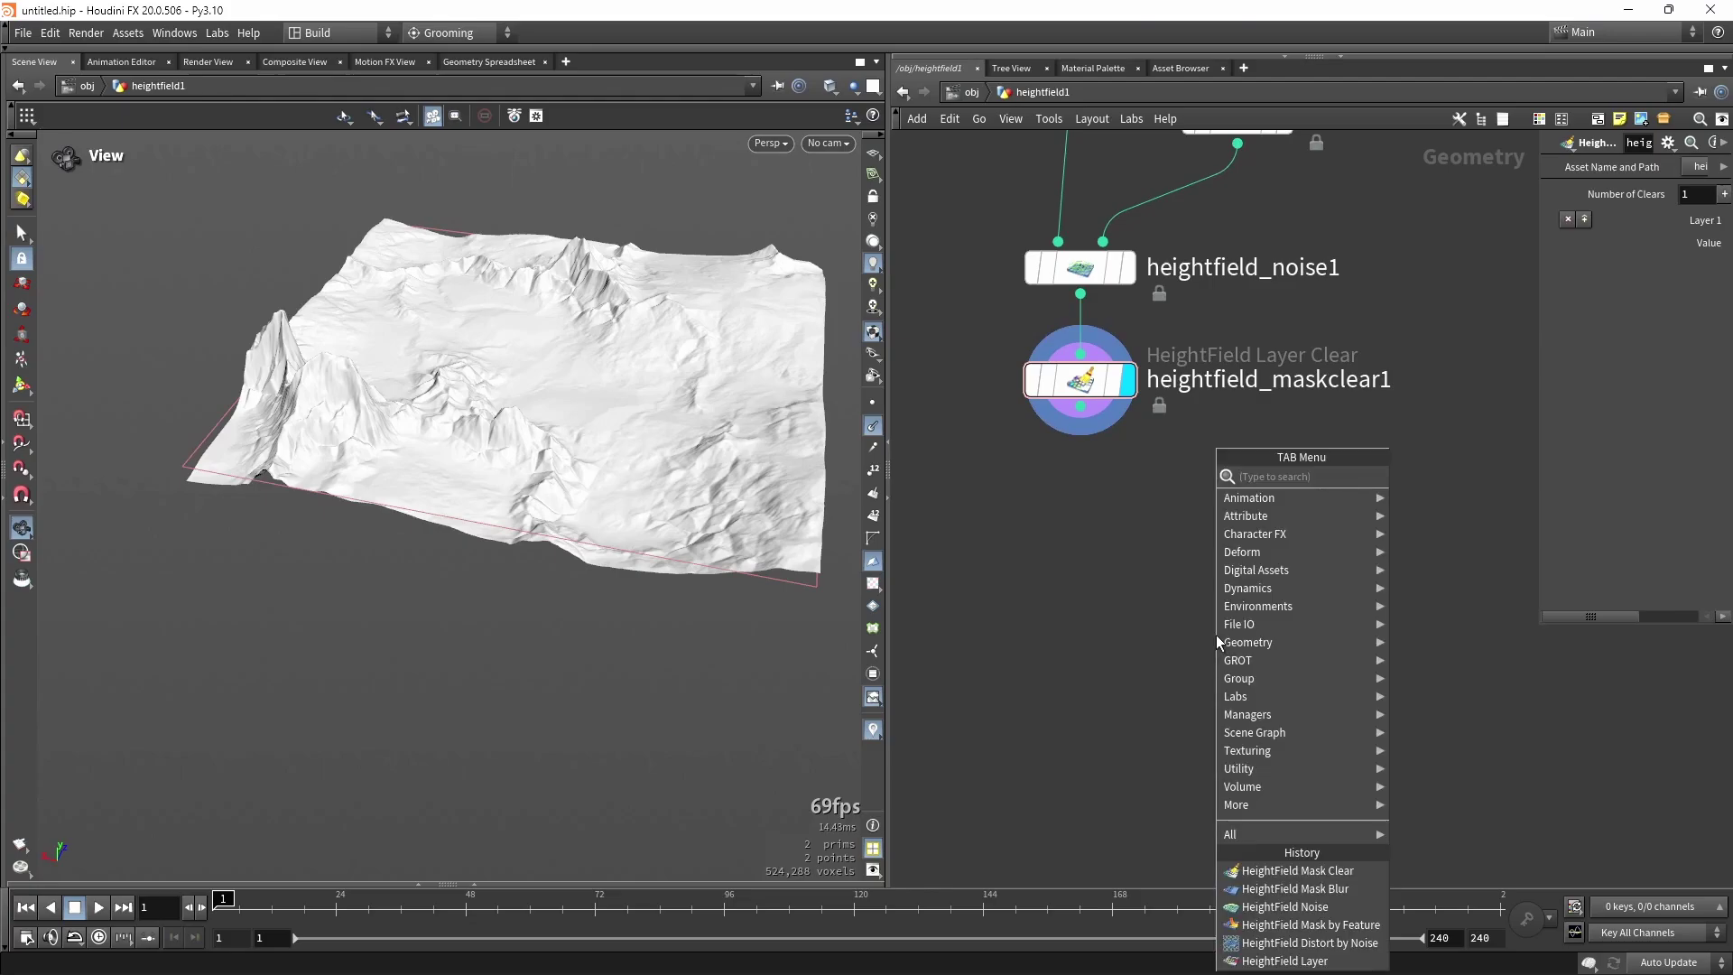
{"action": "type", "text": "flow"}
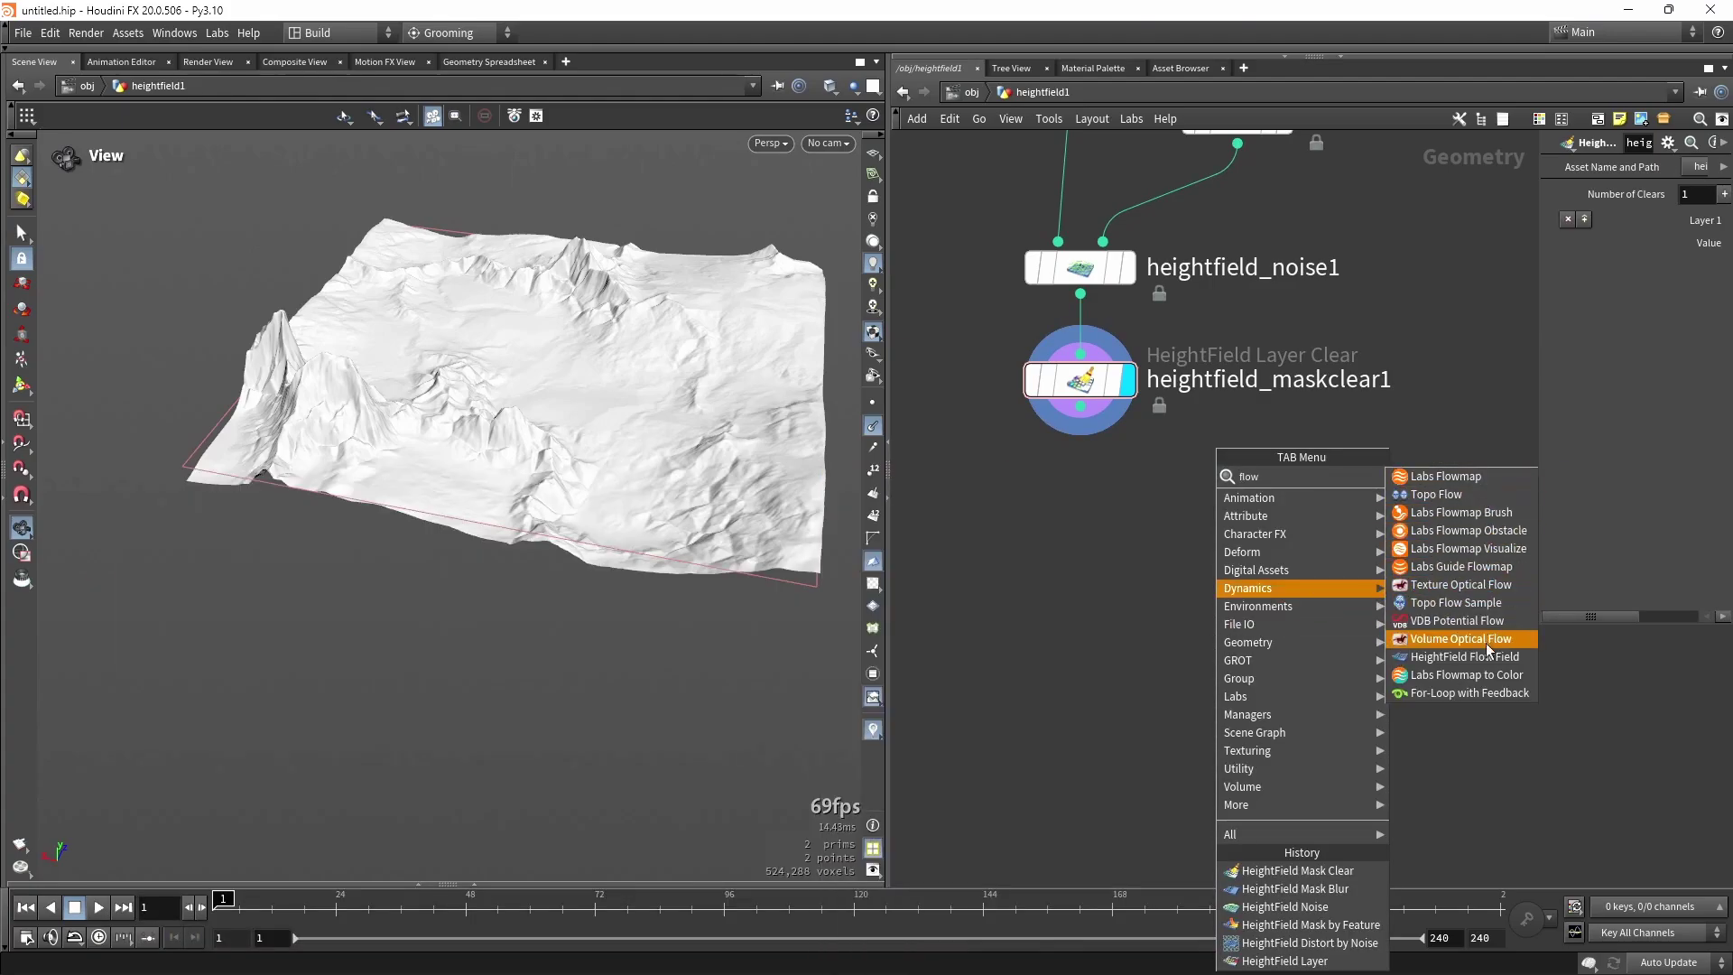
{"action": "left_click", "coordinate": [1464, 656]}
{"action": "left_click", "coordinate": [1200, 607]}
{"action": "left_click_drag", "start_coordinate": [1081, 407], "coordinate": [1251, 614]}
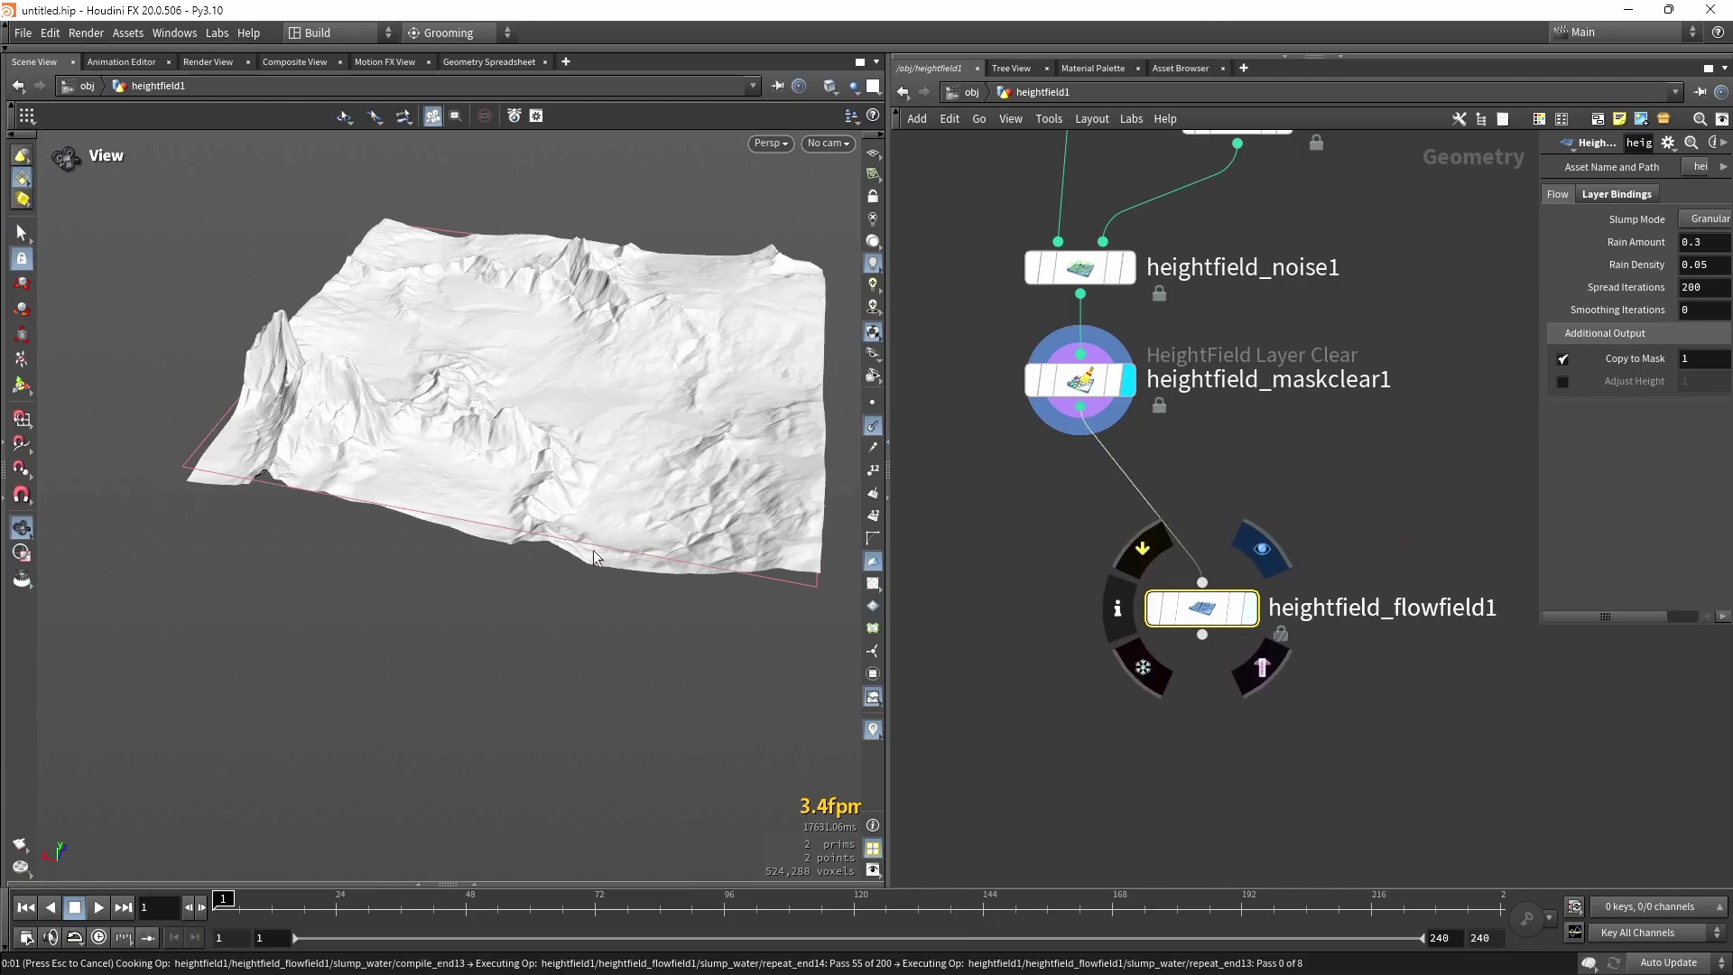
{"action": "left_click_drag", "start_coordinate": [574, 415], "coordinate": [412, 436]}
{"action": "scroll", "coordinate": [556, 372], "scroll_direction": "up", "scroll_amount": 5}
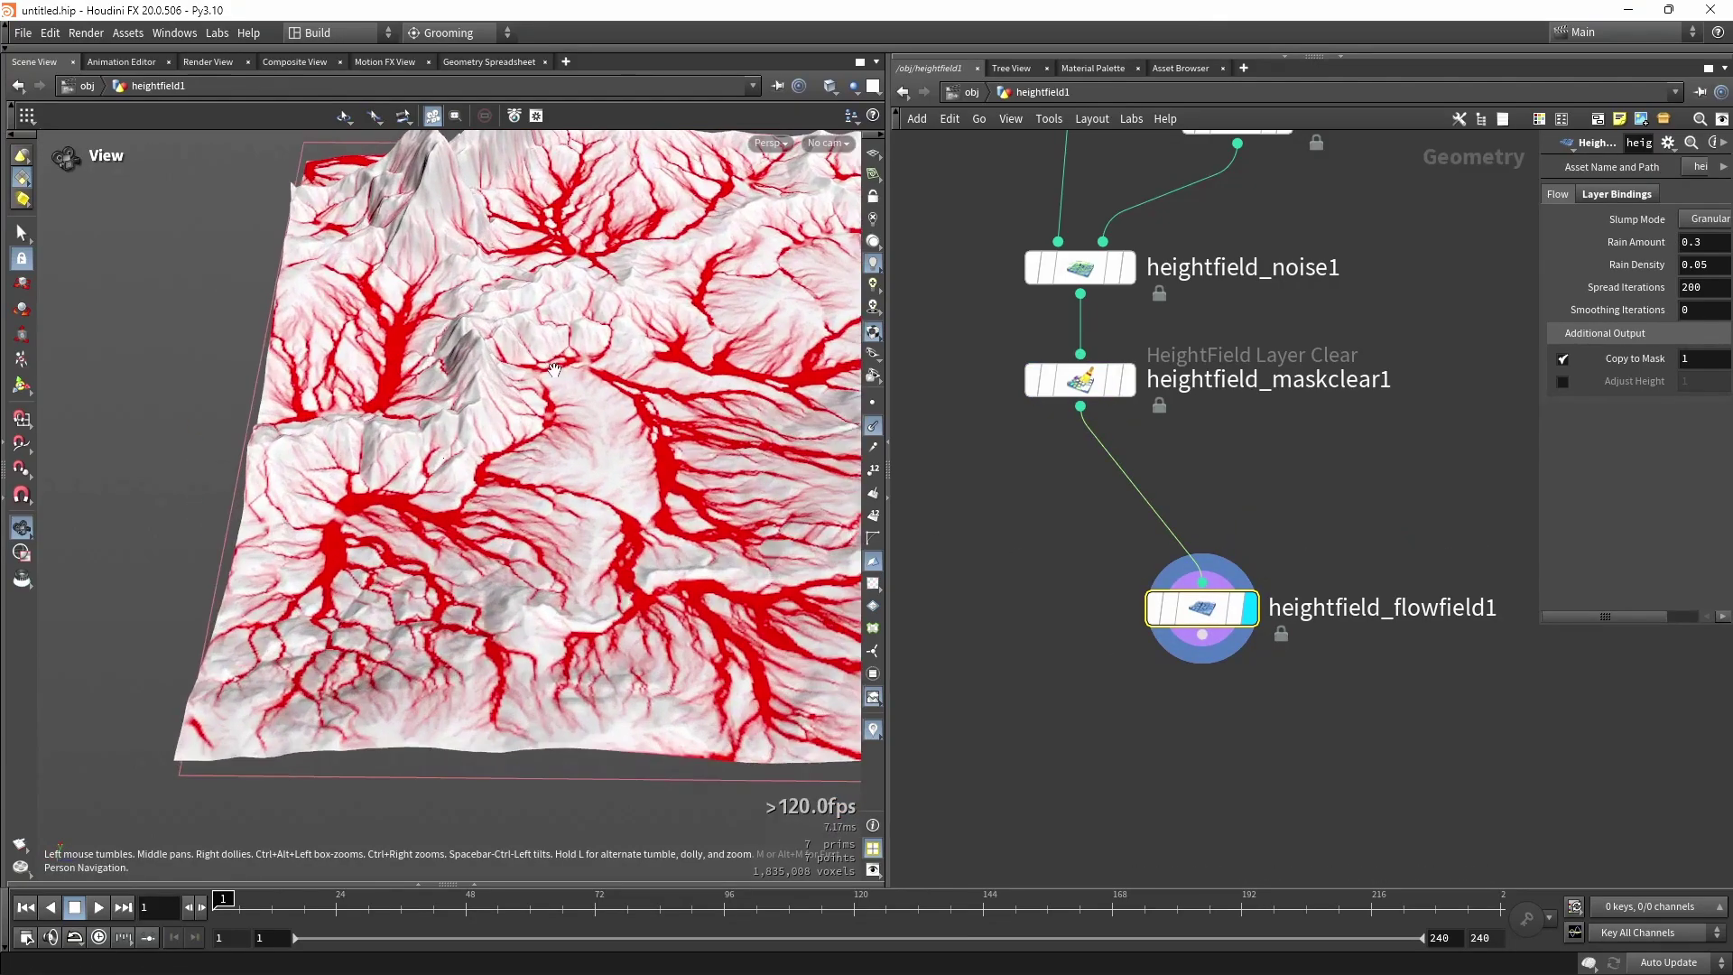
Try a Spread Iterations value of 5 on the flow field and examine the flow lines up close.
{"action": "left_click_drag", "start_coordinate": [1540, 630], "coordinate": [1260, 508]}
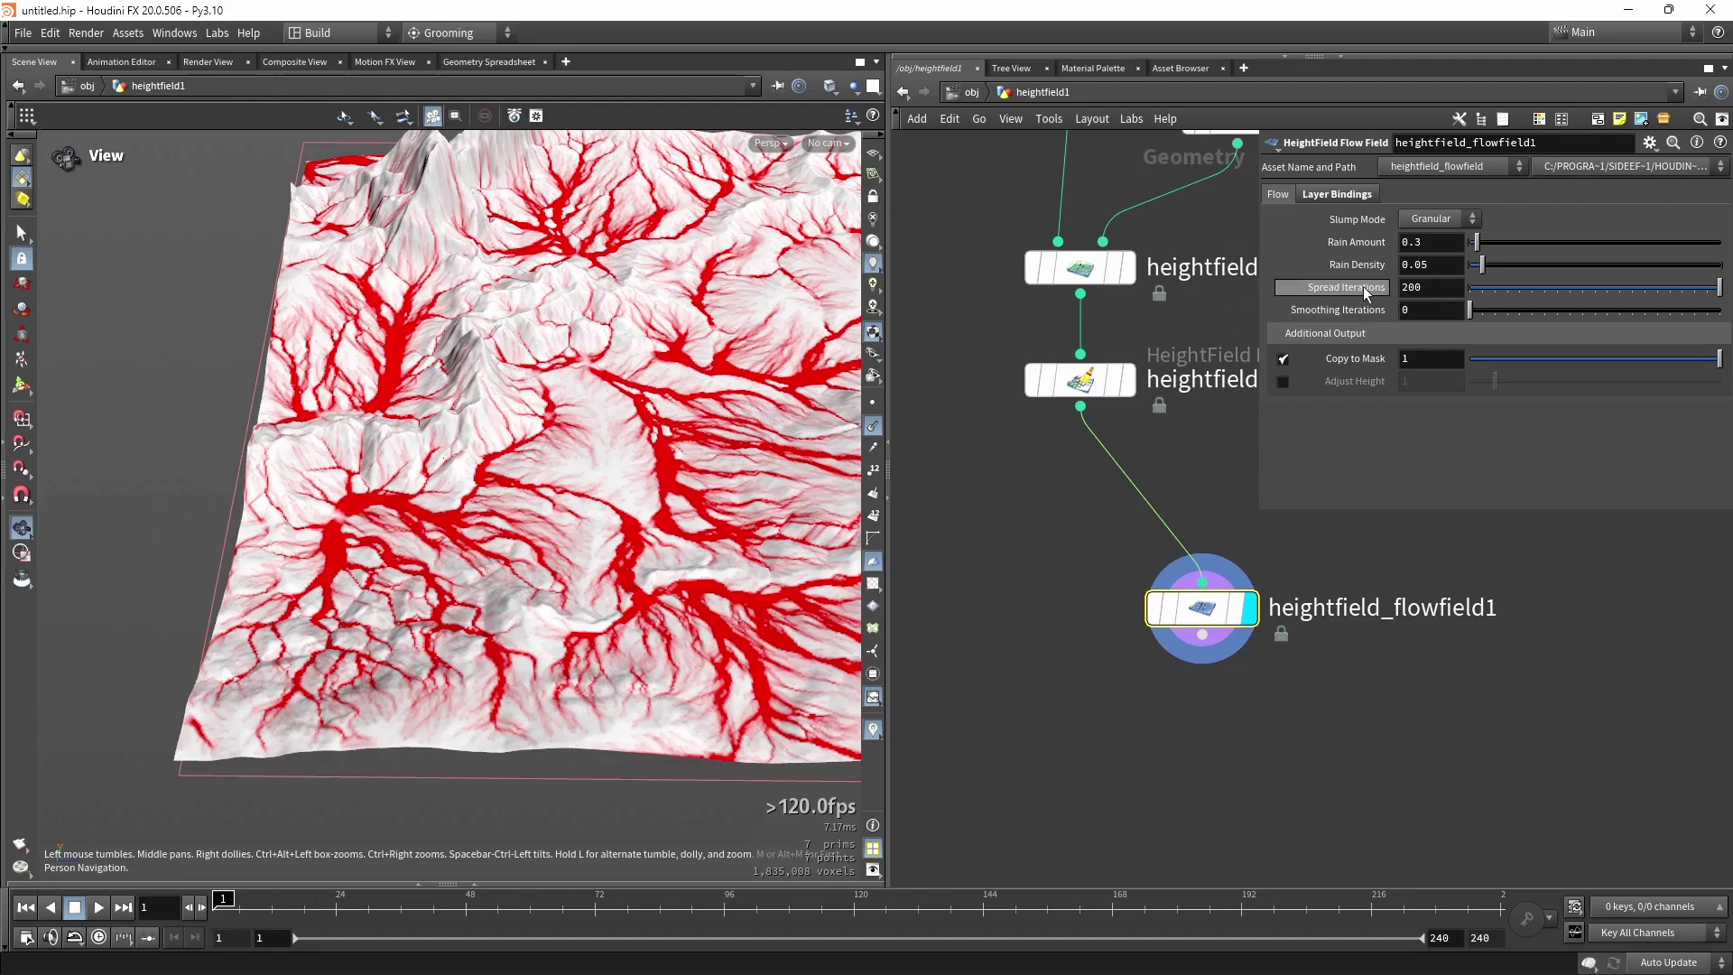
{"action": "left_click", "coordinate": [1438, 287]}
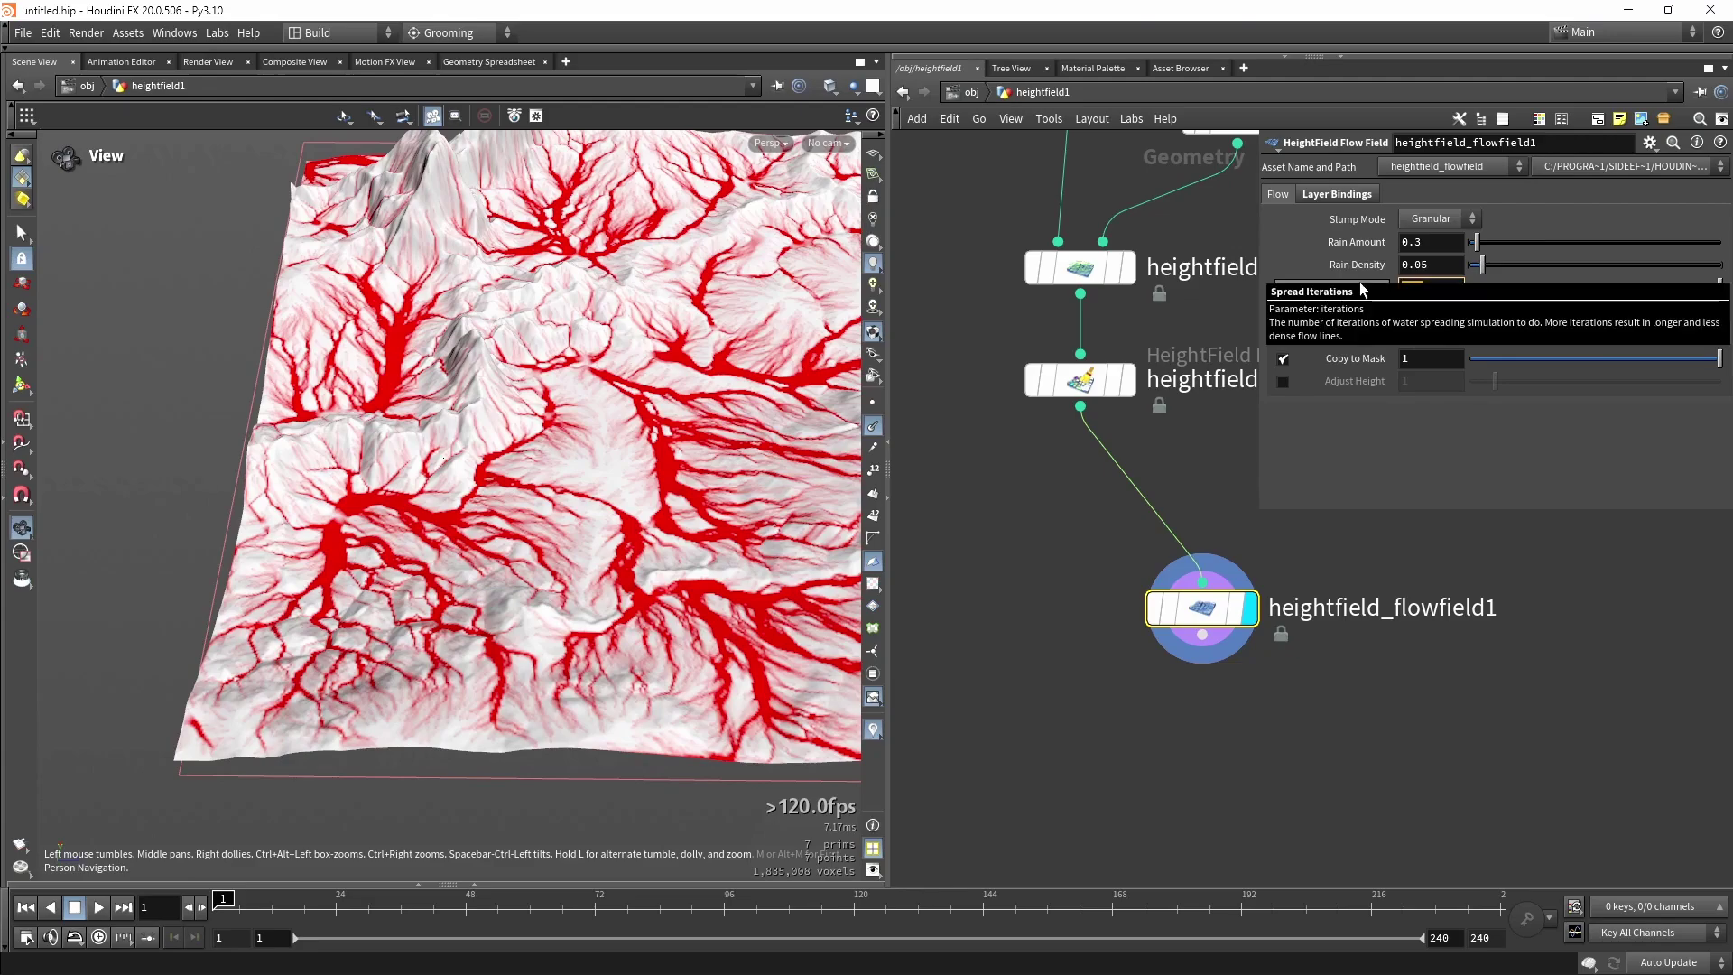
{"action": "type", "text": "5"}
{"action": "key", "text": "Return"}
{"action": "scroll", "coordinate": [574, 411], "scroll_direction": "up", "scroll_amount": 5}
{"action": "left_click_drag", "start_coordinate": [574, 411], "coordinate": [475, 361]}
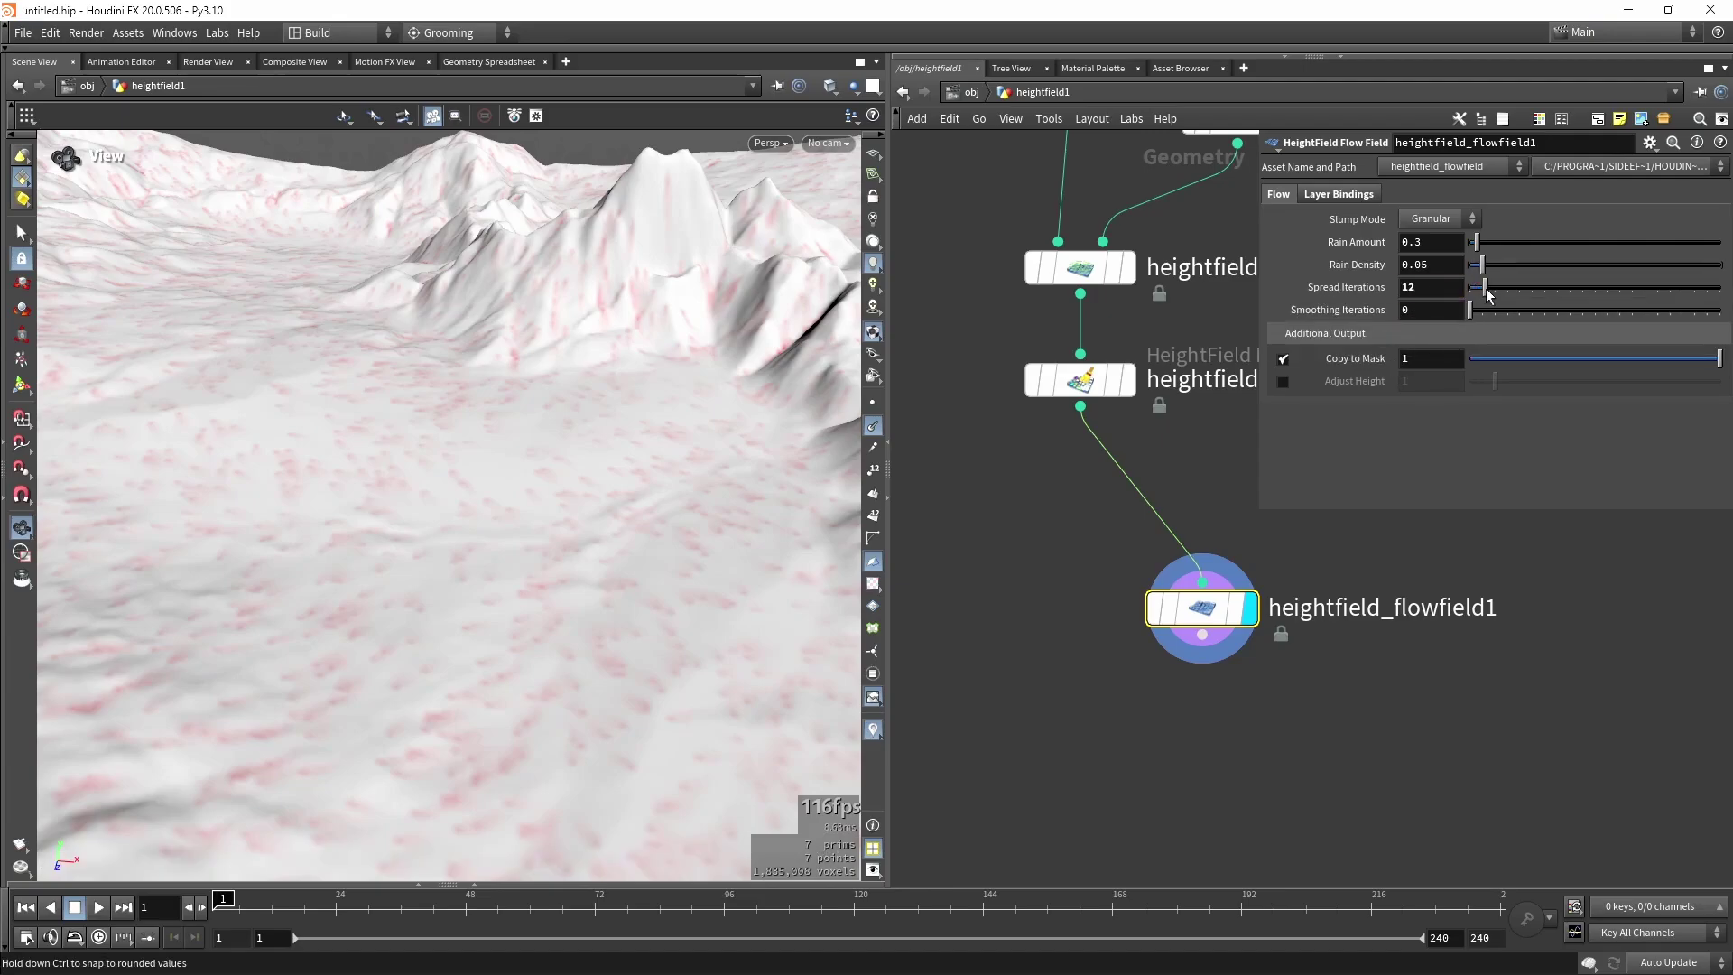
Raise the flow field's Spread Iterations to 138, return it to 200 and inspect the flow lines across the terrain.
{"action": "left_click_drag", "start_coordinate": [1487, 291], "coordinate": [1642, 296]}
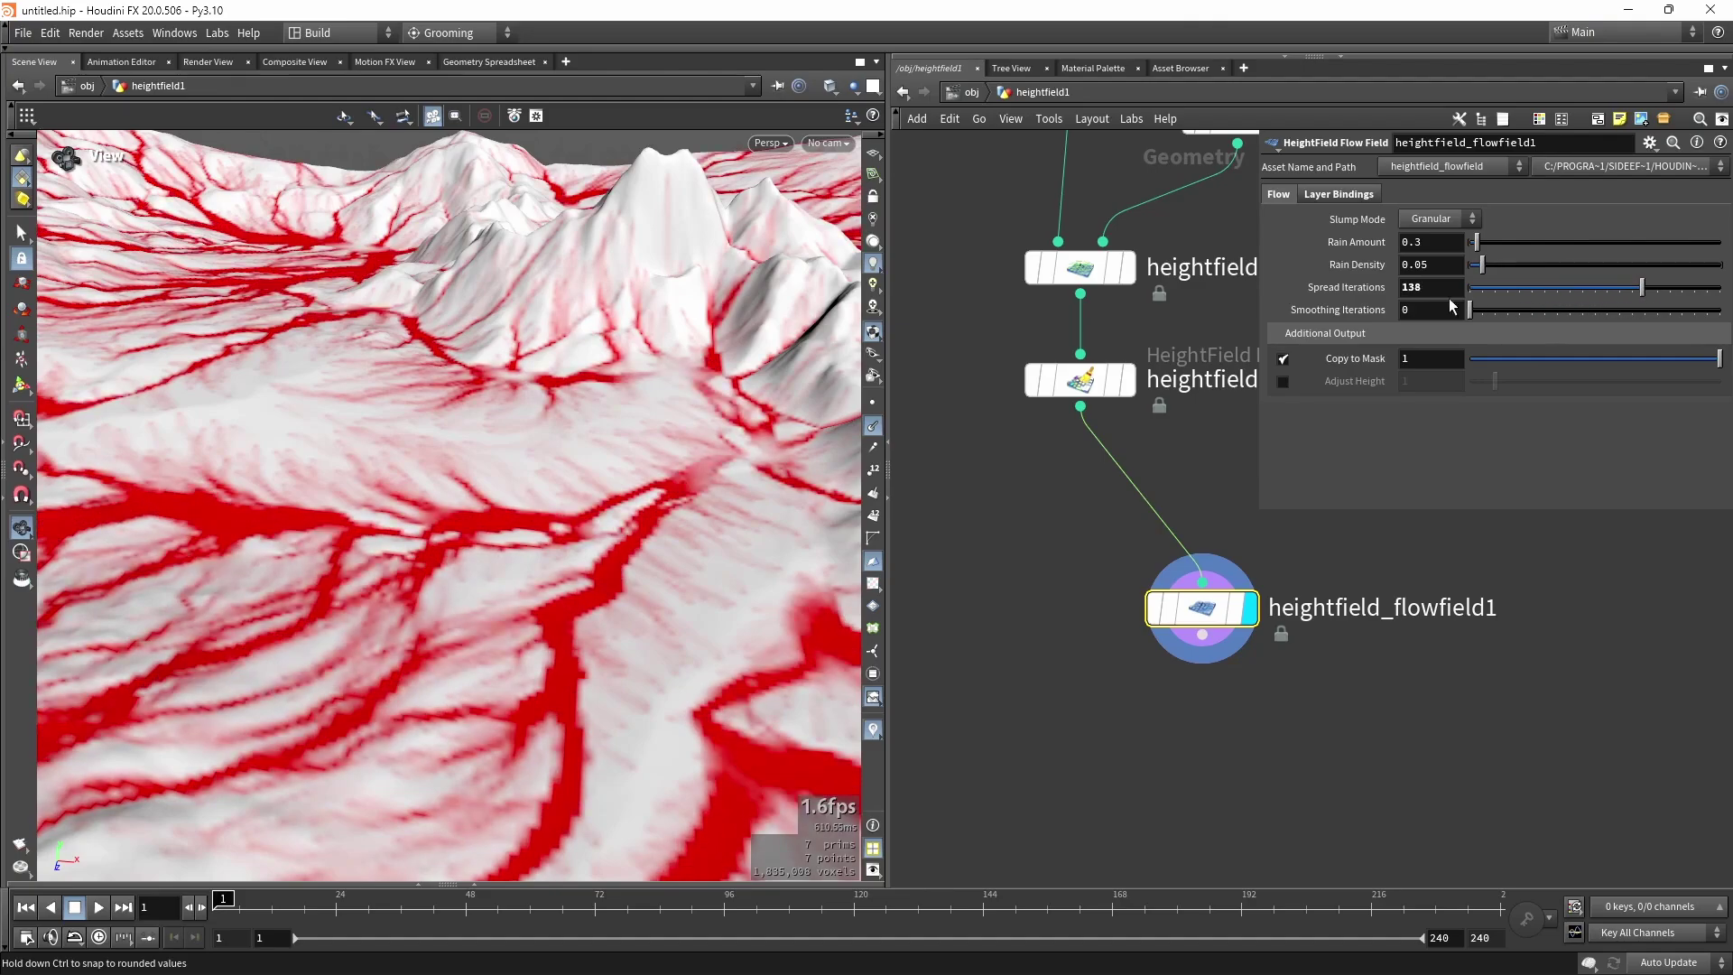
{"action": "left_click", "coordinate": [1442, 289]}
{"action": "type", "text": "200"}
{"action": "key", "text": "Return"}
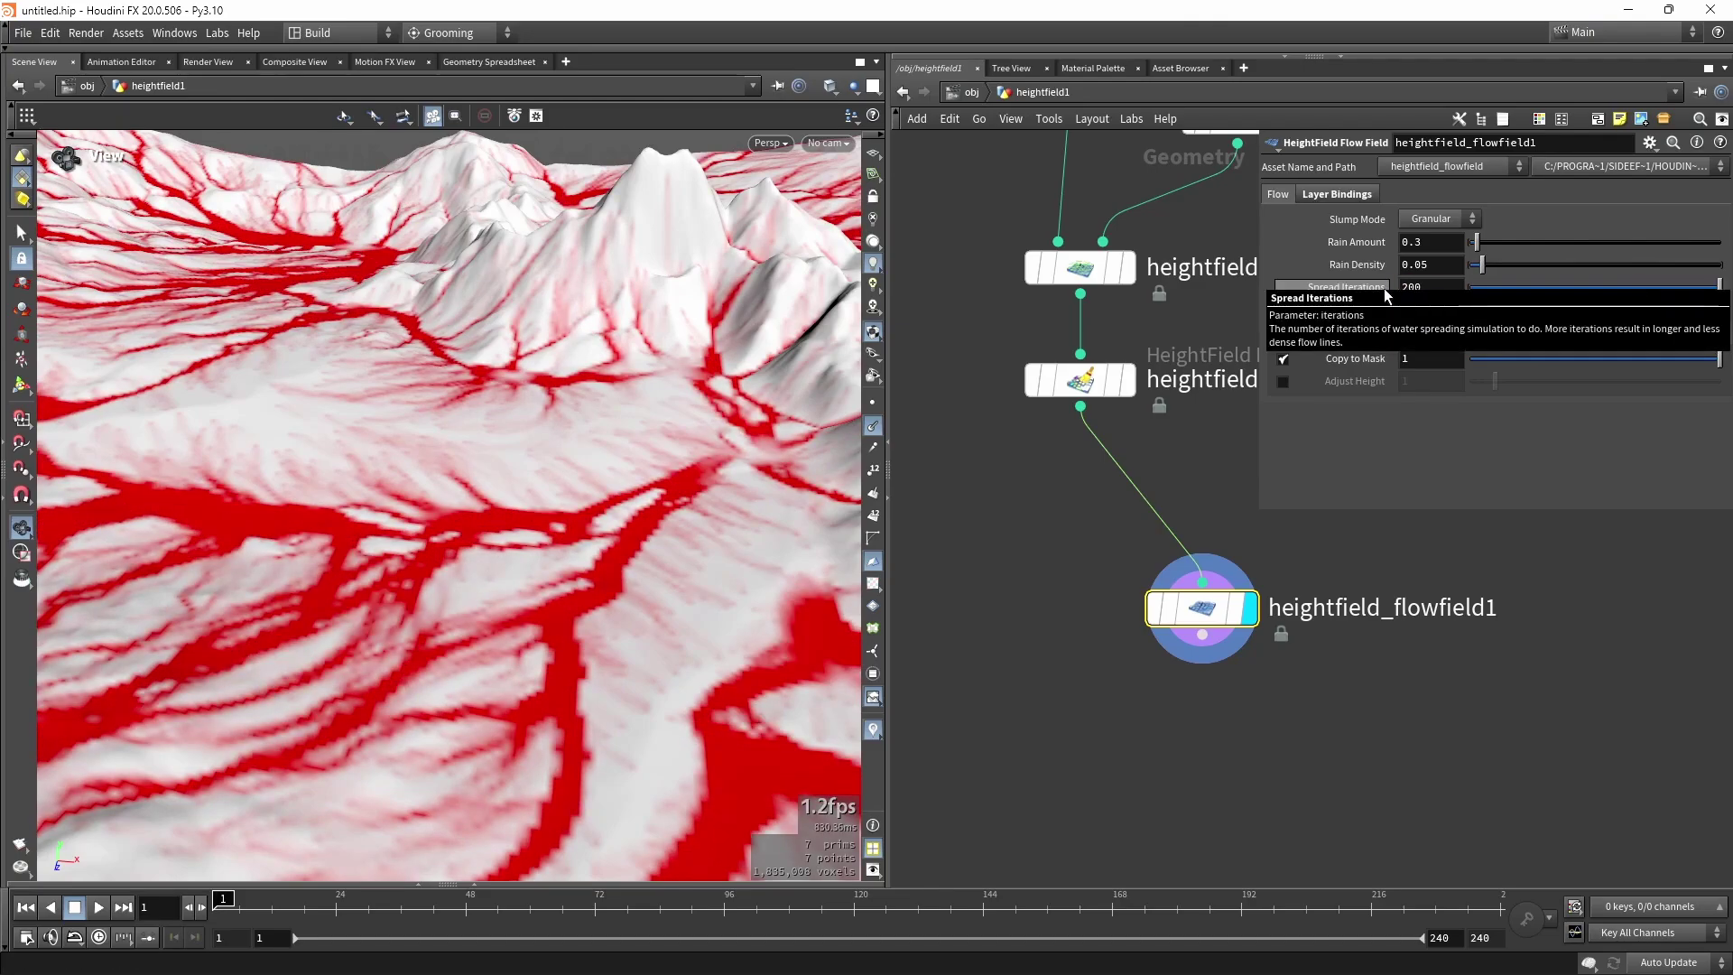
{"action": "left_click_drag", "start_coordinate": [729, 494], "coordinate": [542, 436]}
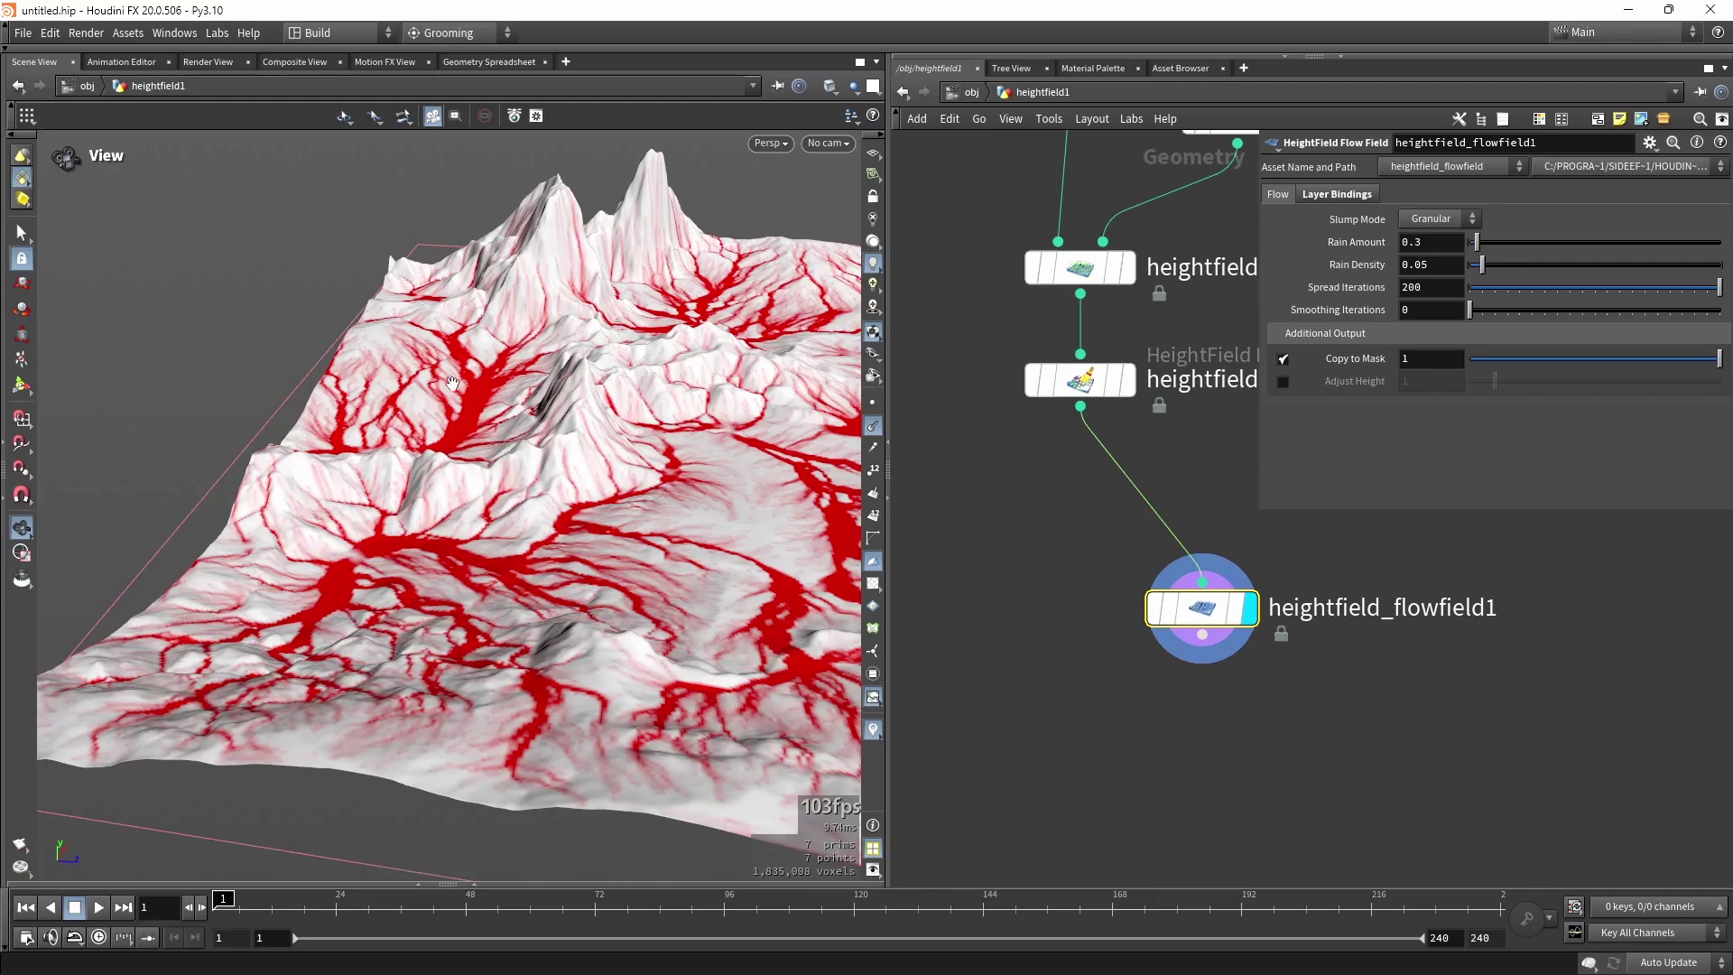
{"action": "left_click_drag", "start_coordinate": [452, 383], "coordinate": [298, 442]}
Move the flow field node aside, add a HeightField Terrace node fed by heightfield_maskclear1, and display the terraced terrain.
{"action": "left_click_drag", "start_coordinate": [1202, 607], "coordinate": [1390, 576]}
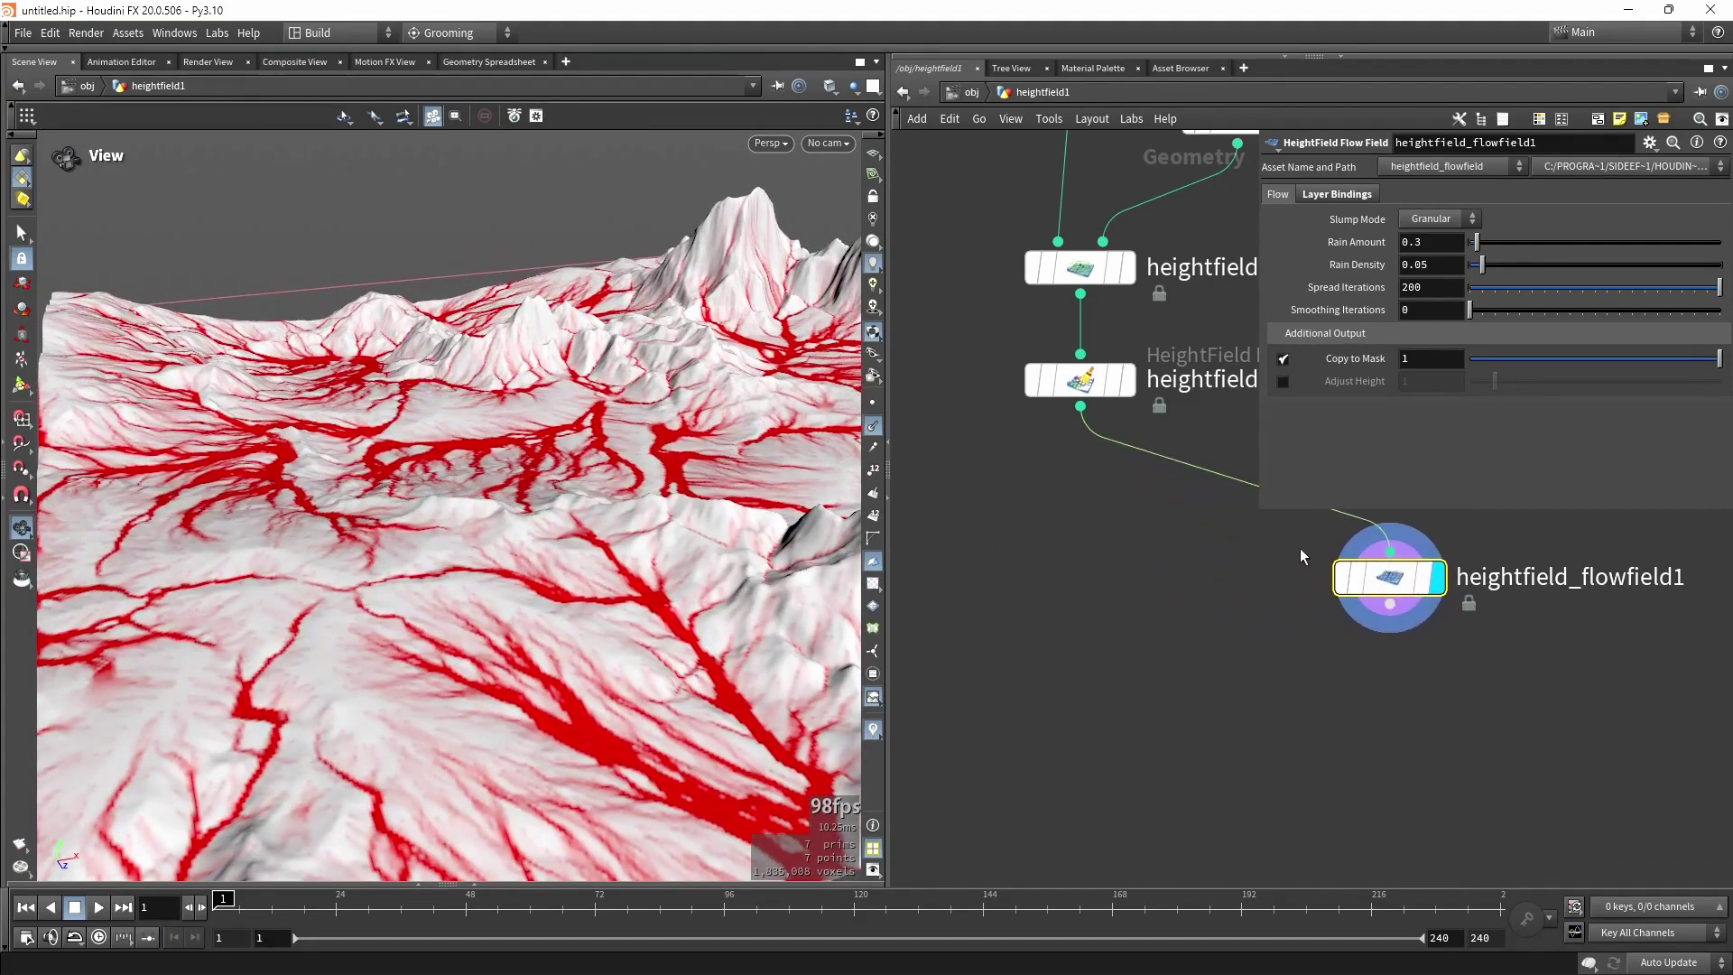
{"action": "left_click_drag", "start_coordinate": [1256, 515], "coordinate": [1447, 451]}
{"action": "middle_click_drag", "start_coordinate": [1390, 784], "coordinate": [1308, 729]}
{"action": "key", "text": "Tab"}
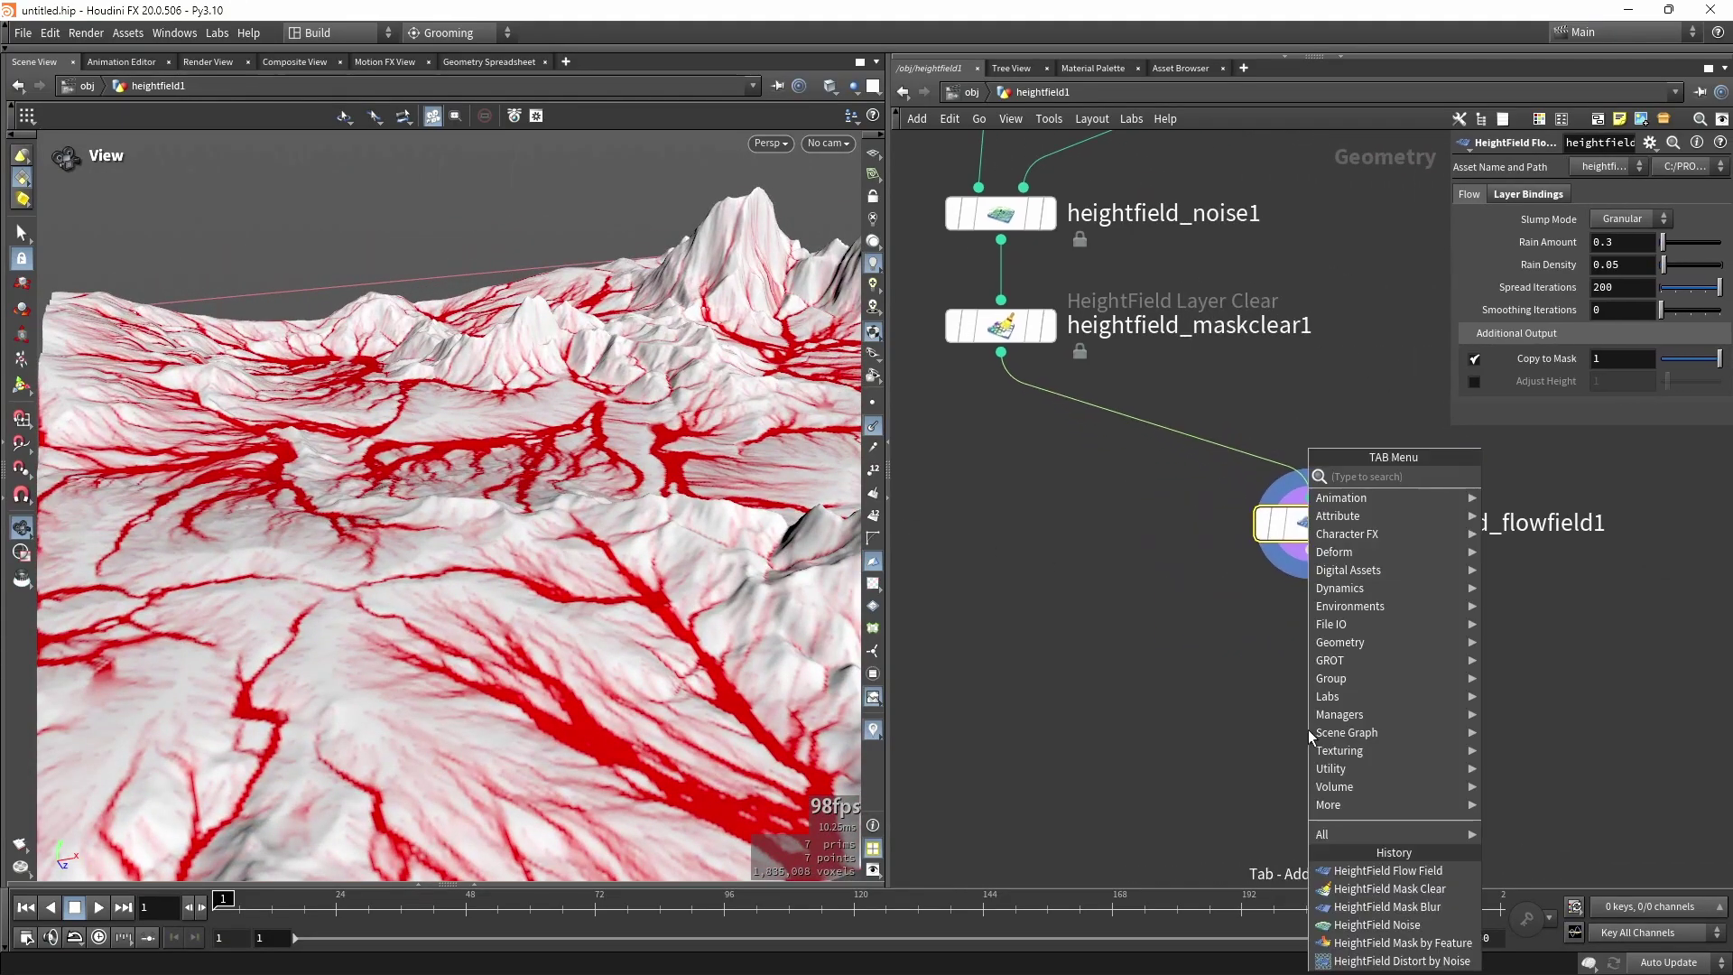
{"action": "type", "text": "terrac"}
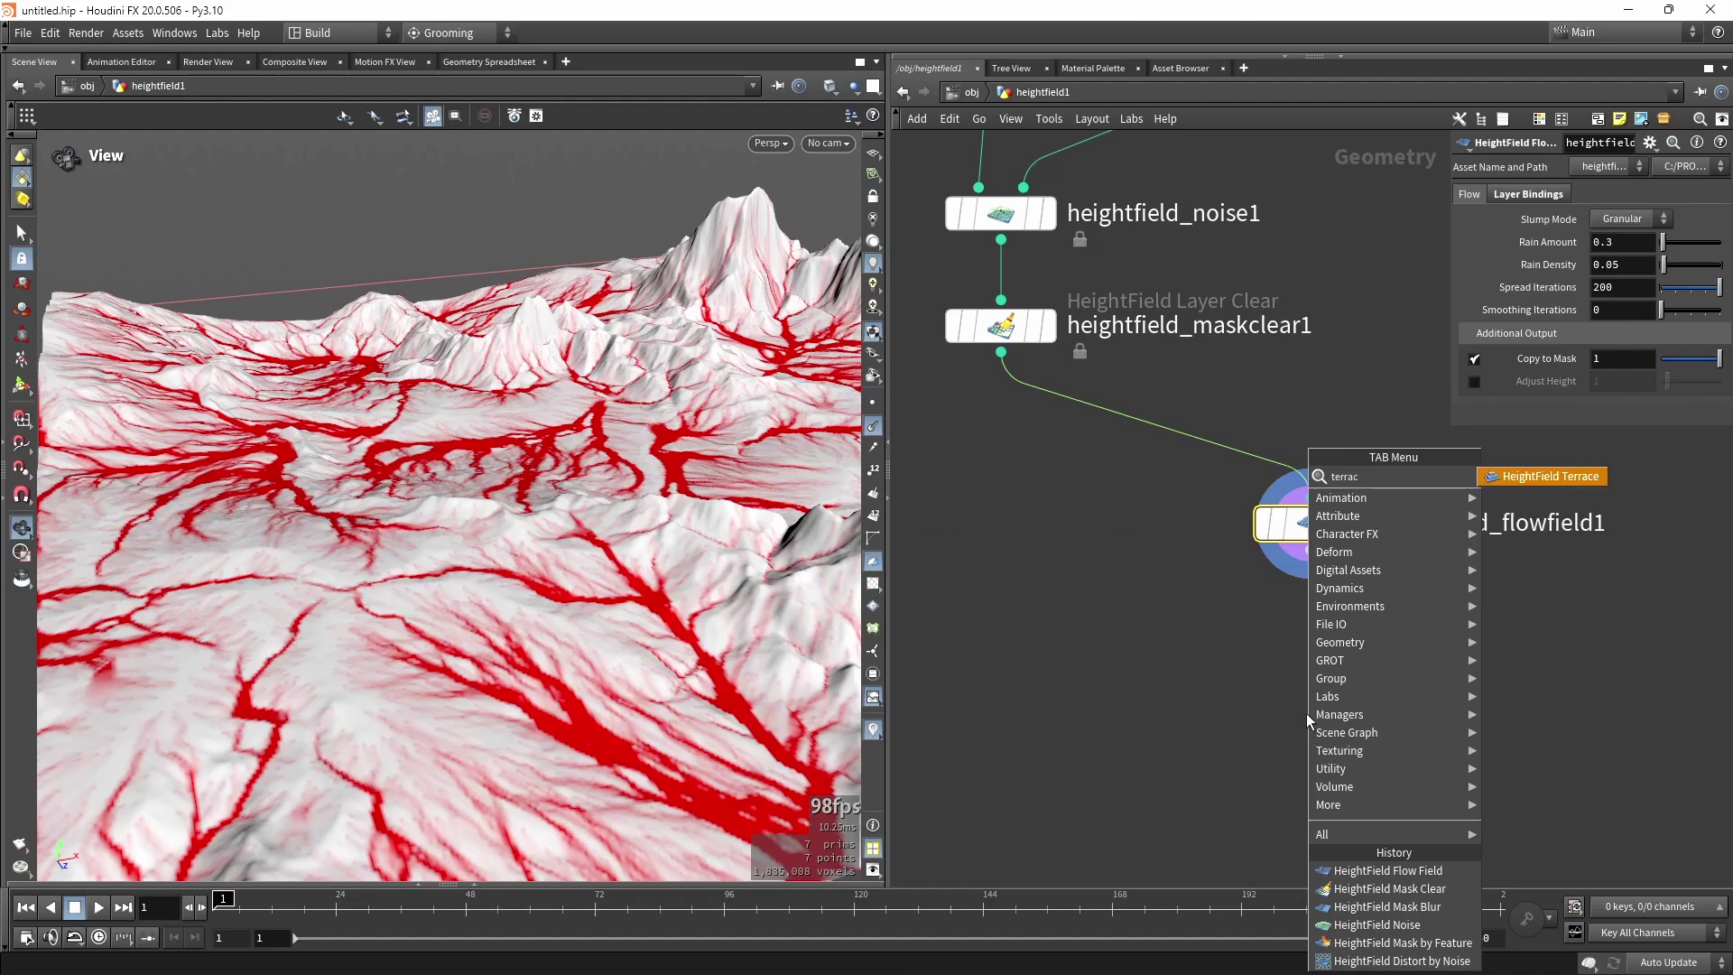
{"action": "left_click", "coordinate": [1541, 477]}
{"action": "left_click", "coordinate": [1166, 630]}
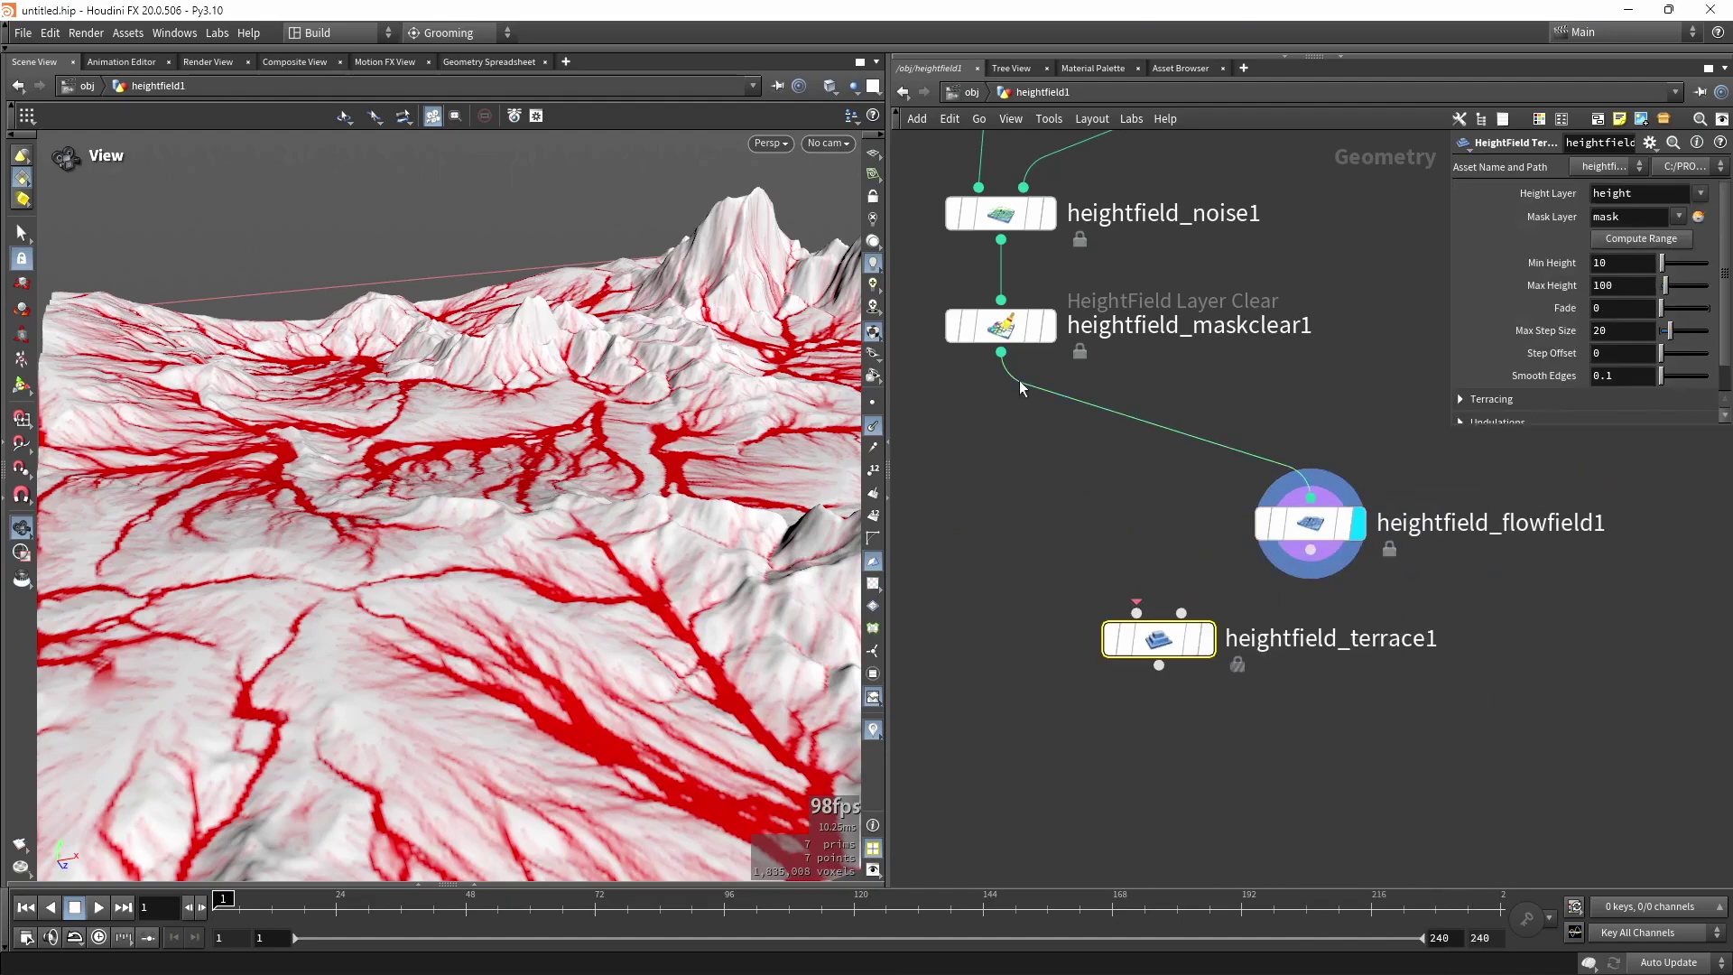
{"action": "left_click_drag", "start_coordinate": [1000, 352], "coordinate": [1136, 612]}
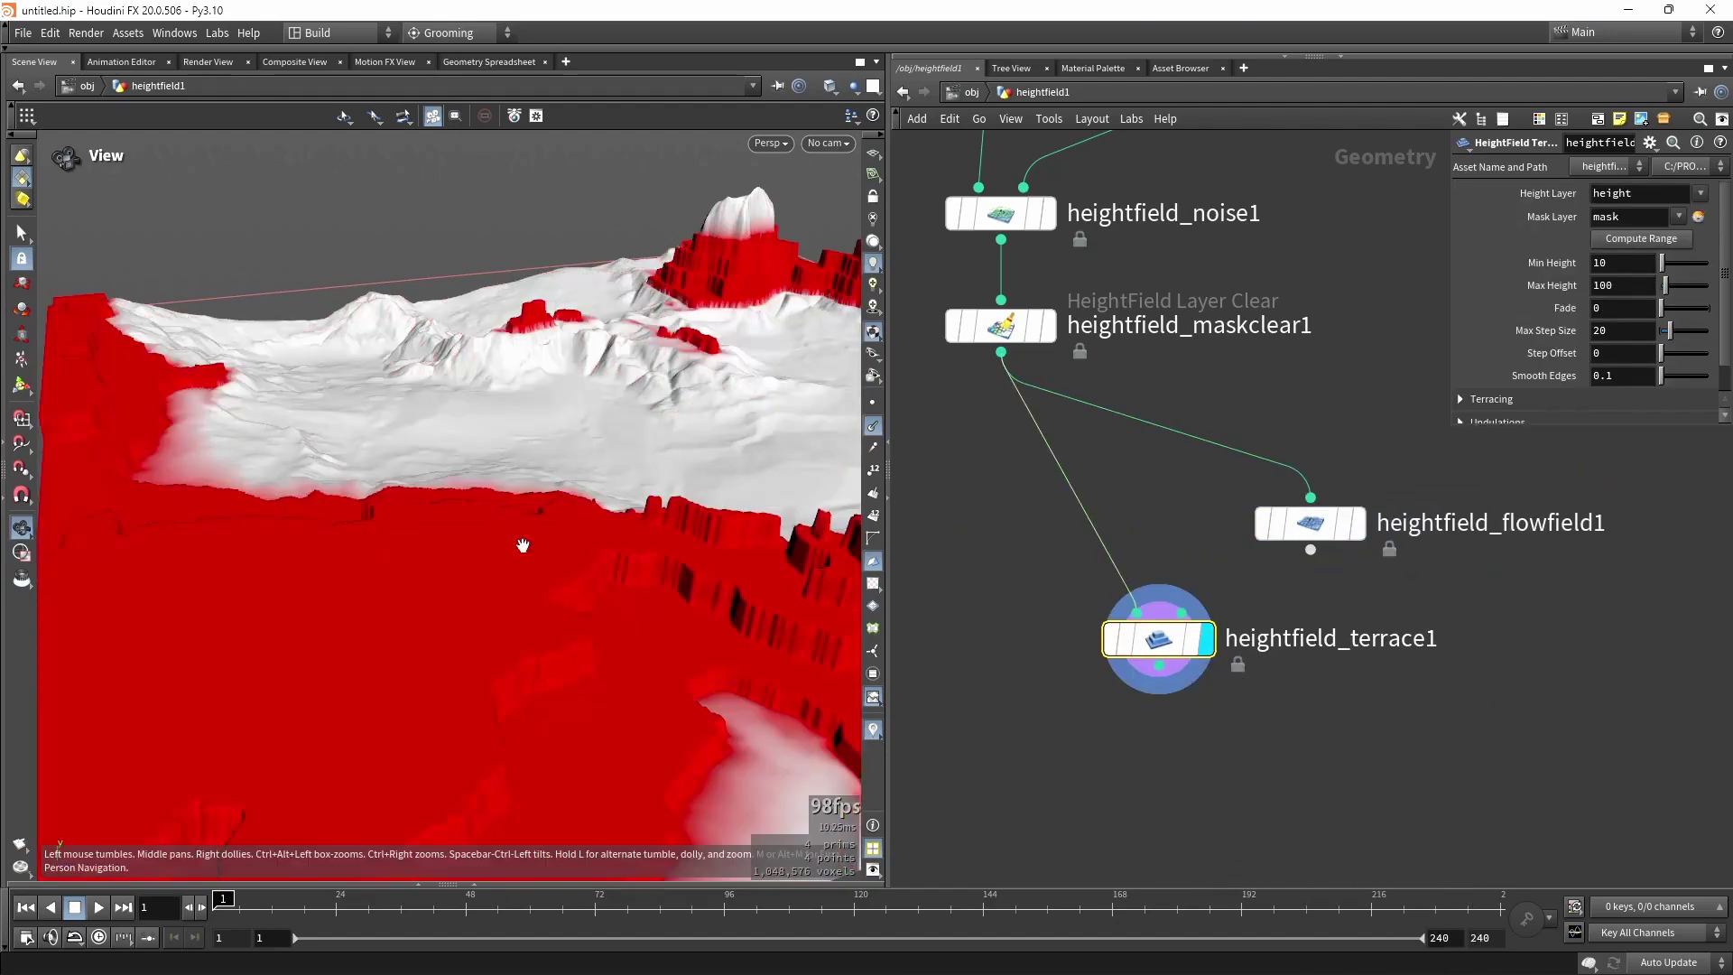
{"action": "left_click_drag", "start_coordinate": [522, 541], "coordinate": [583, 472]}
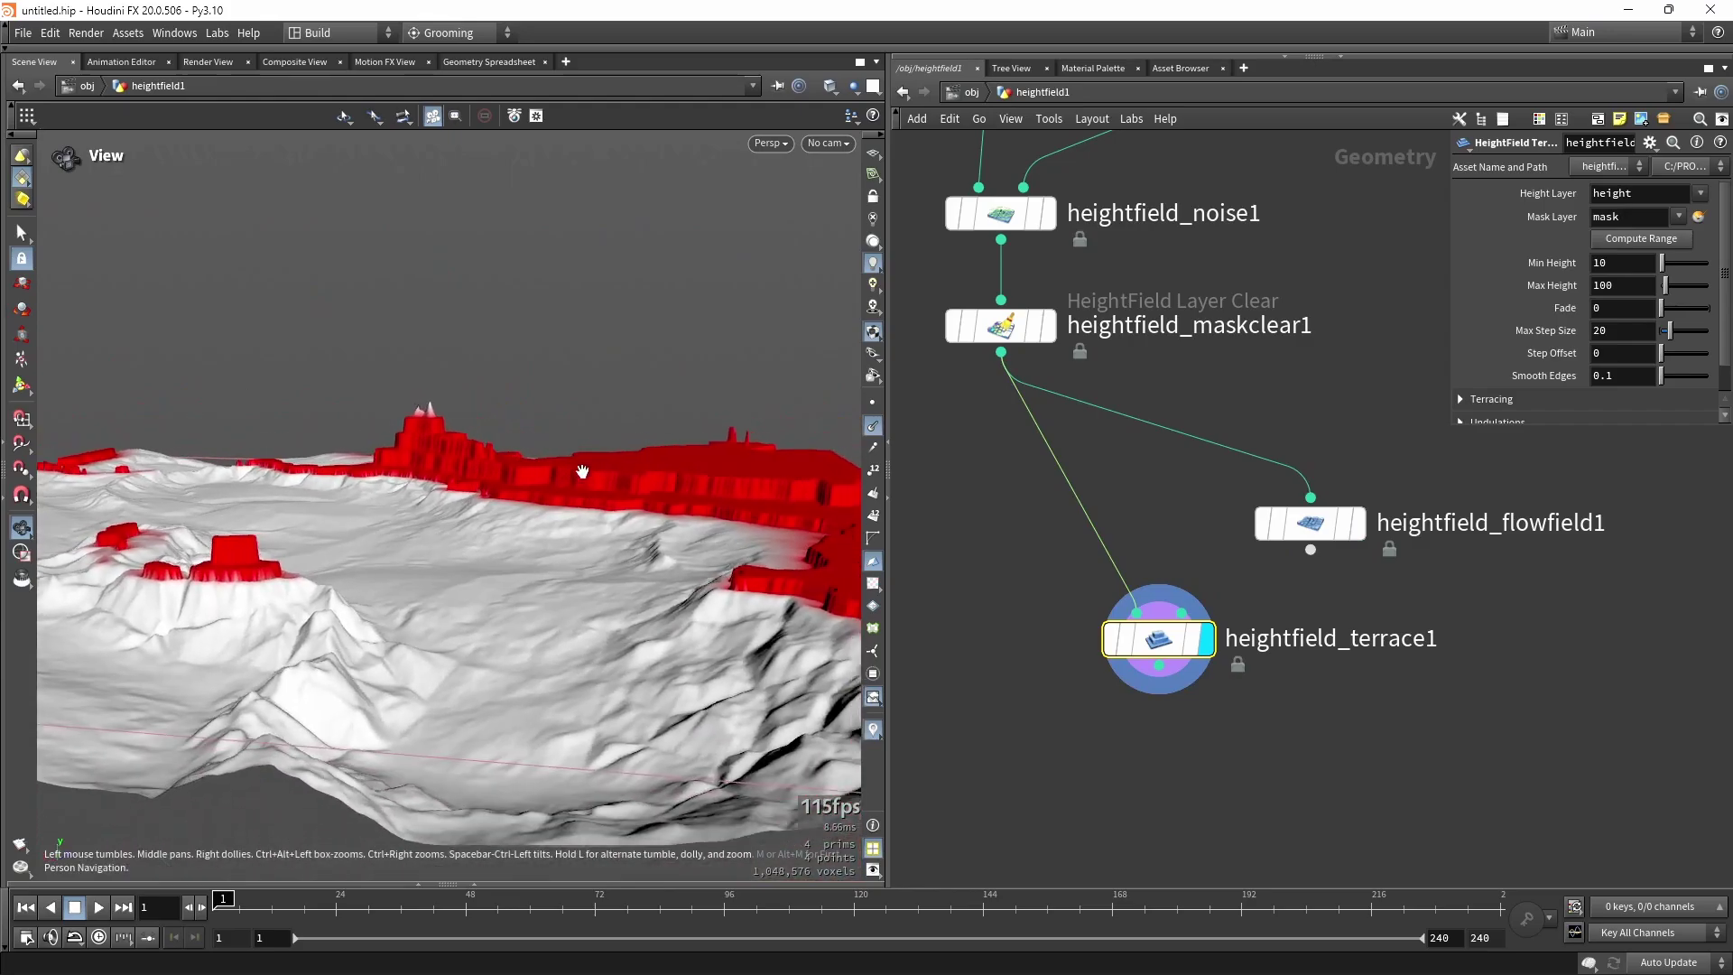
Compute the terrace node's height range, then set Max Step Size to 9.6 and Fade to 0.562.
{"action": "left_click_drag", "start_coordinate": [1441, 449], "coordinate": [1311, 747]}
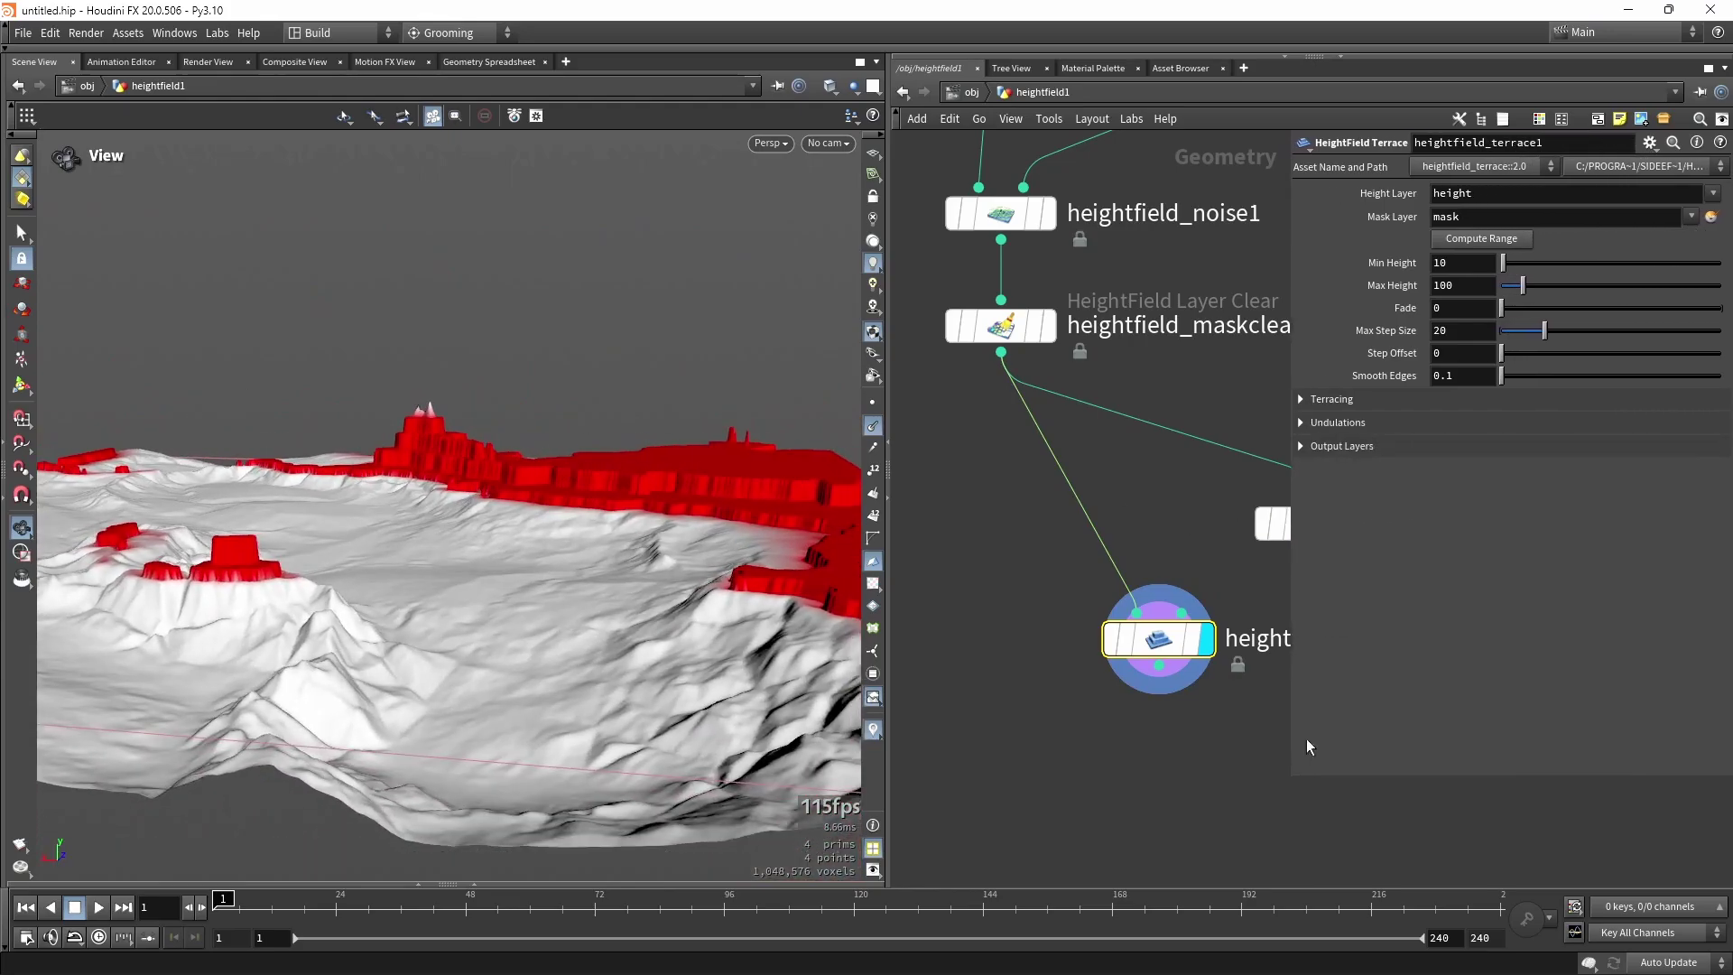
{"action": "left_click", "coordinate": [1469, 240]}
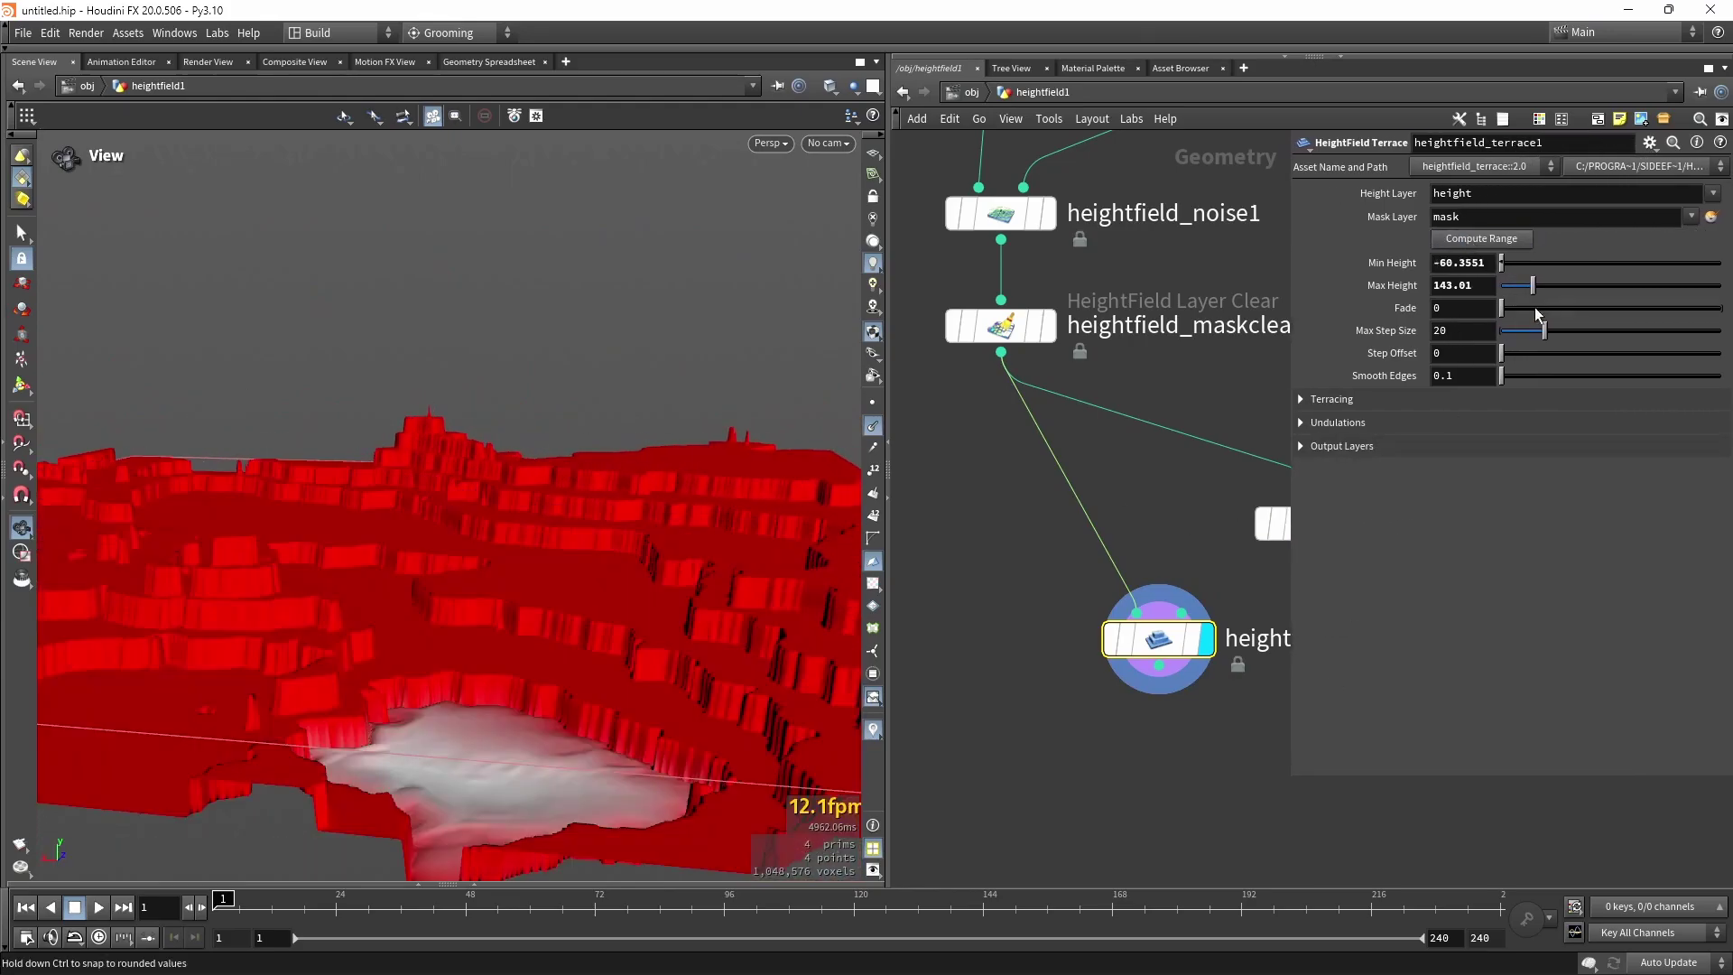
{"action": "left_click_drag", "start_coordinate": [1537, 336], "coordinate": [1522, 331]}
{"action": "left_click_drag", "start_coordinate": [355, 599], "coordinate": [826, 458]}
{"action": "left_click_drag", "start_coordinate": [1503, 310], "coordinate": [1624, 309]}
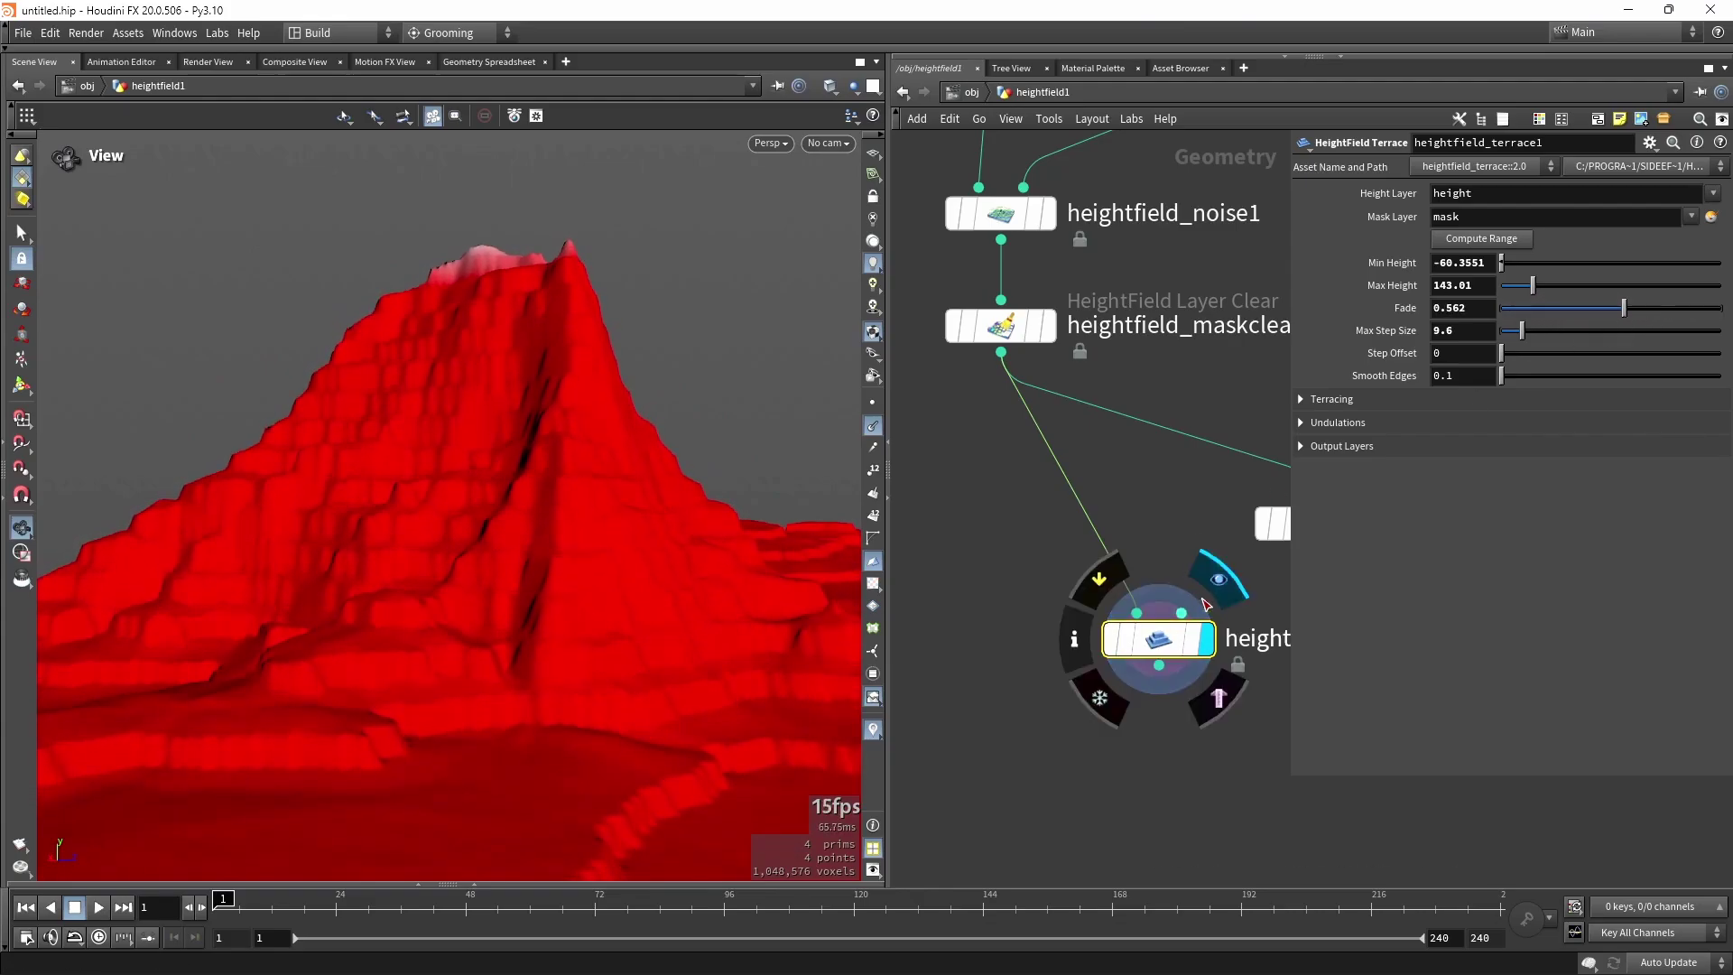
Rewire the terrace node to take its terrain from heightfield_maskbyfeature2 and its mask from heightfield_maskblur1, placing it beside heightfield_noise1.
{"action": "scroll", "coordinate": [1145, 587], "scroll_direction": "down", "scroll_amount": 5}
{"action": "left_click_drag", "start_coordinate": [1161, 619], "coordinate": [988, 603]}
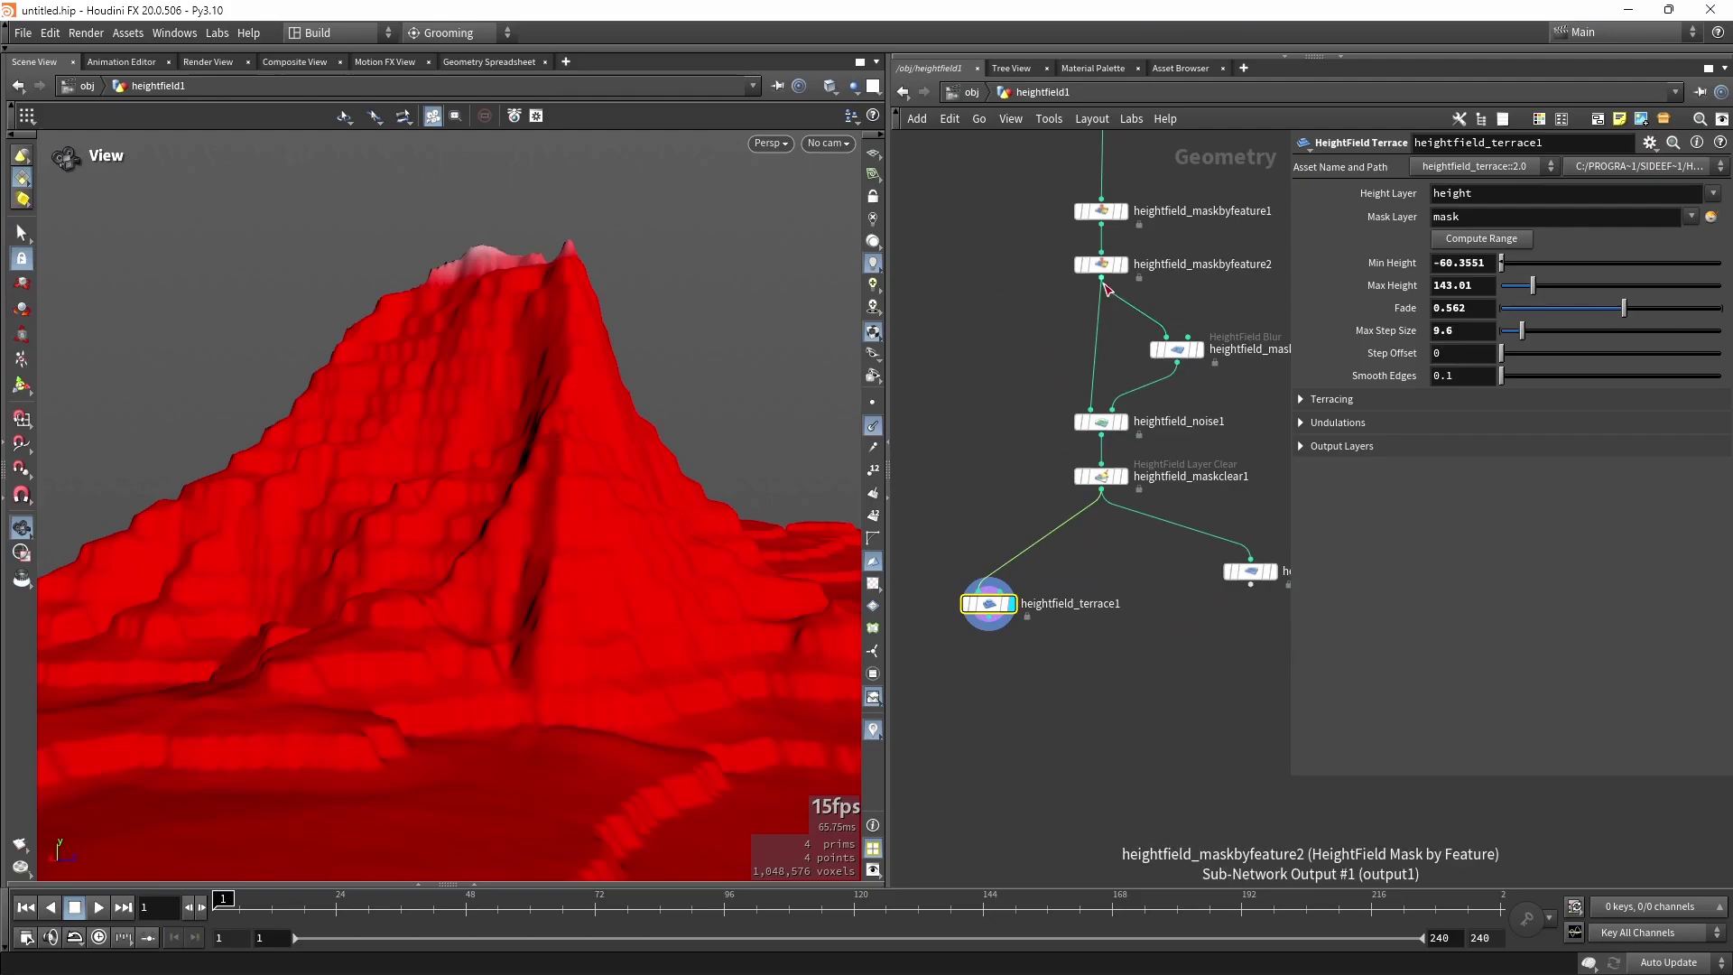
{"action": "left_click_drag", "start_coordinate": [1101, 278], "coordinate": [958, 451]}
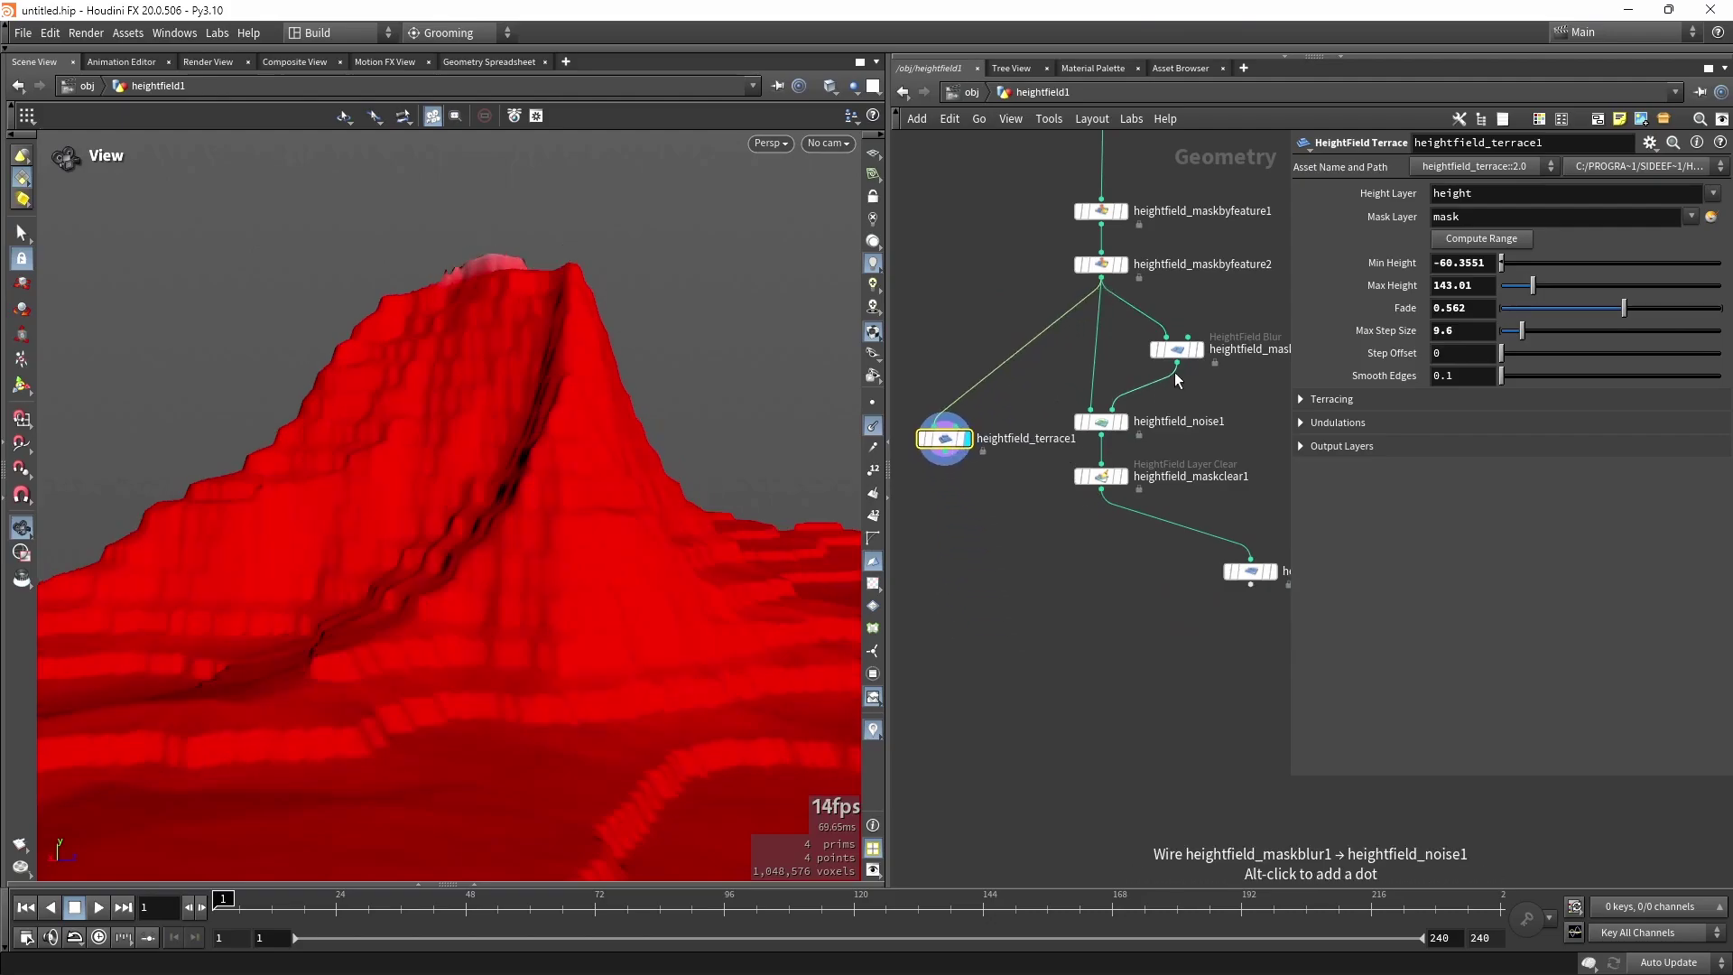
{"action": "left_click_drag", "start_coordinate": [1177, 362], "coordinate": [963, 431]}
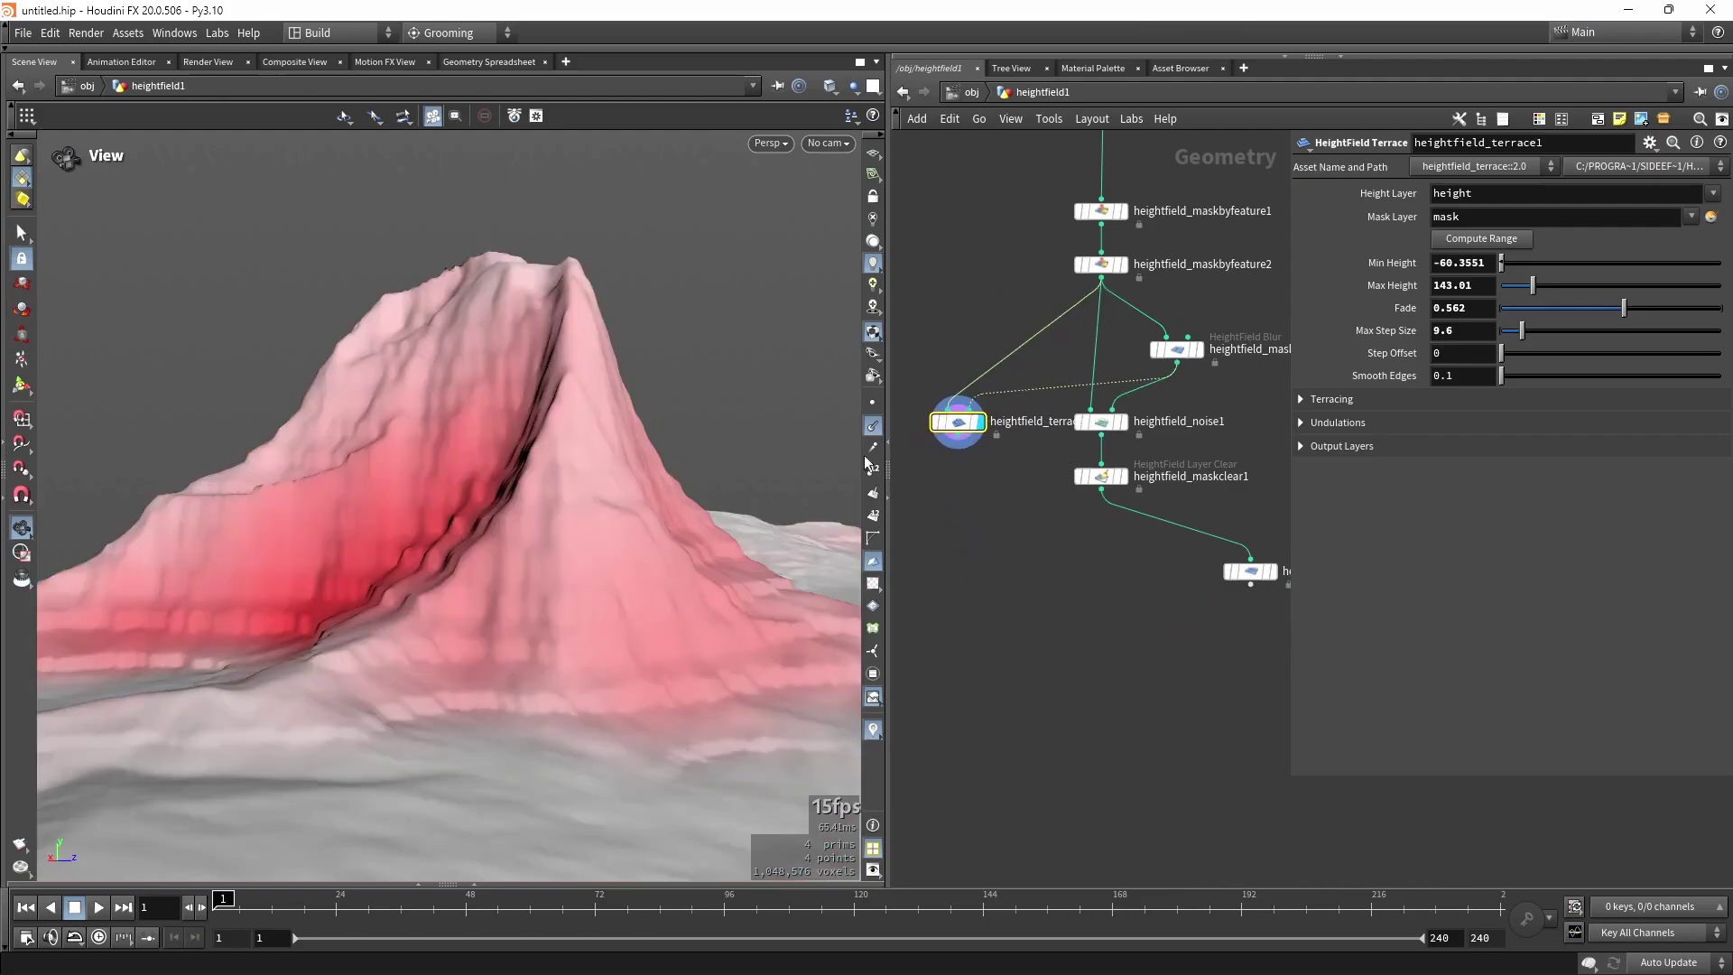
{"action": "left_click_drag", "start_coordinate": [505, 532], "coordinate": [426, 541]}
Compare the terrain with the terrace node bypassed and active, and examine the masked terracing across the whole landscape.
{"action": "left_click", "coordinate": [935, 424]}
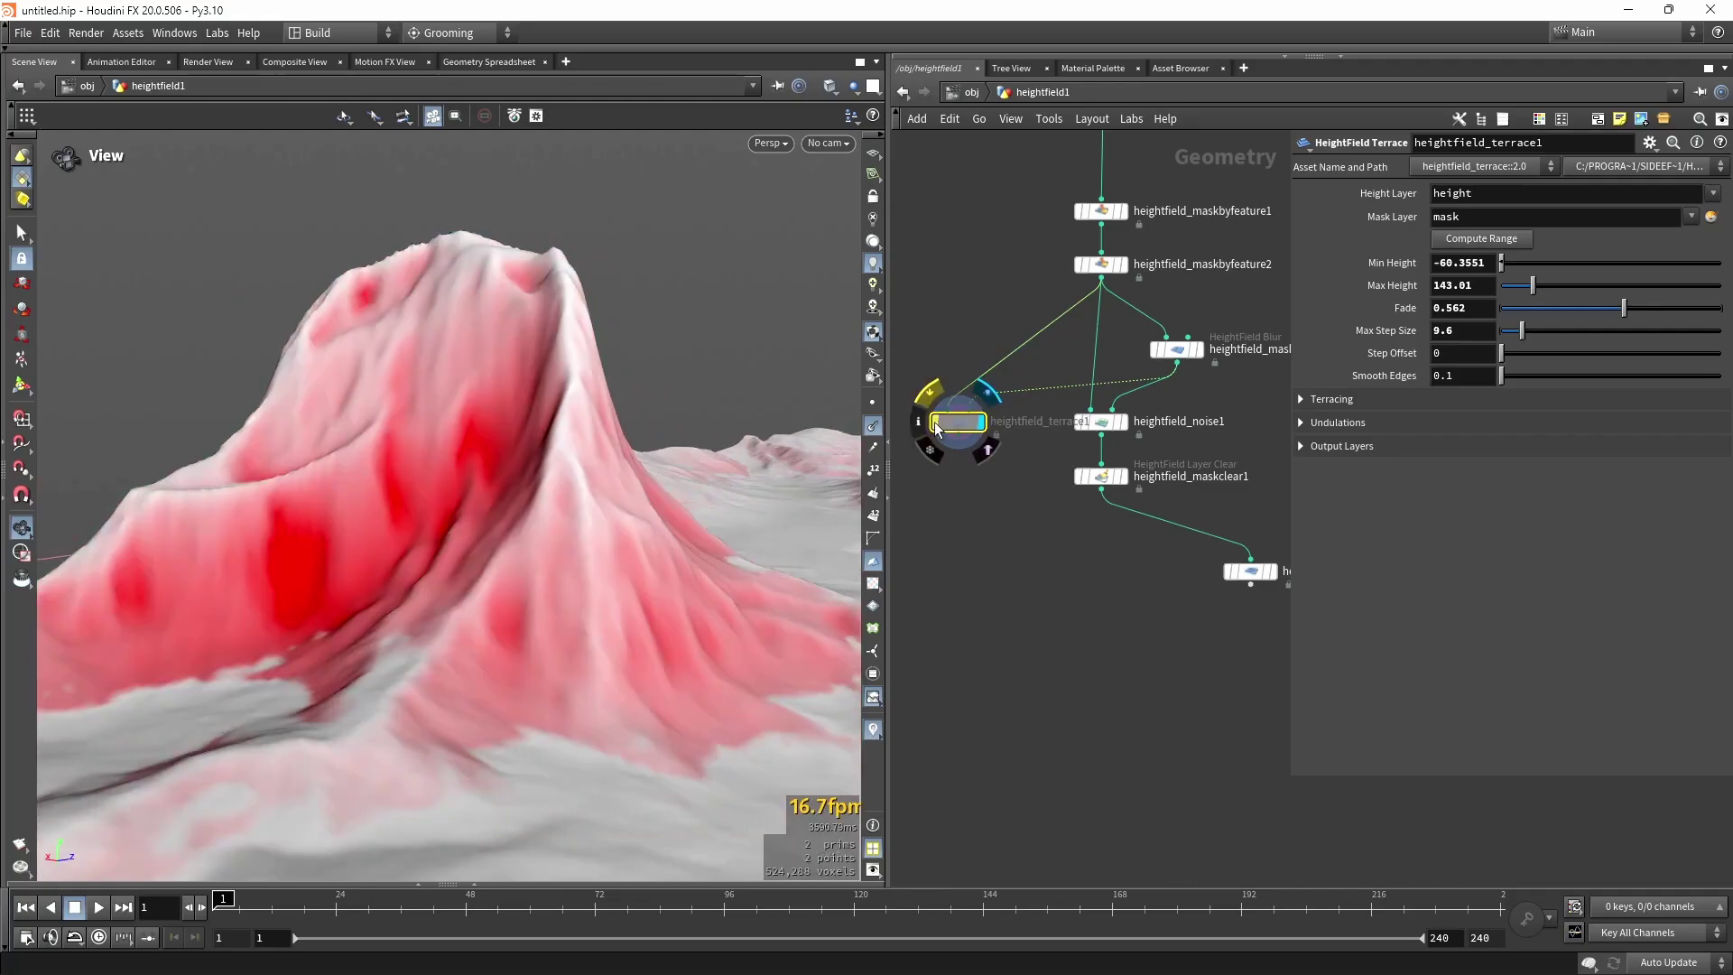
{"action": "left_click", "coordinate": [936, 423]}
{"action": "left_click", "coordinate": [935, 424]}
{"action": "left_click", "coordinate": [935, 424]}
{"action": "left_click", "coordinate": [935, 423]}
{"action": "left_click", "coordinate": [935, 426]}
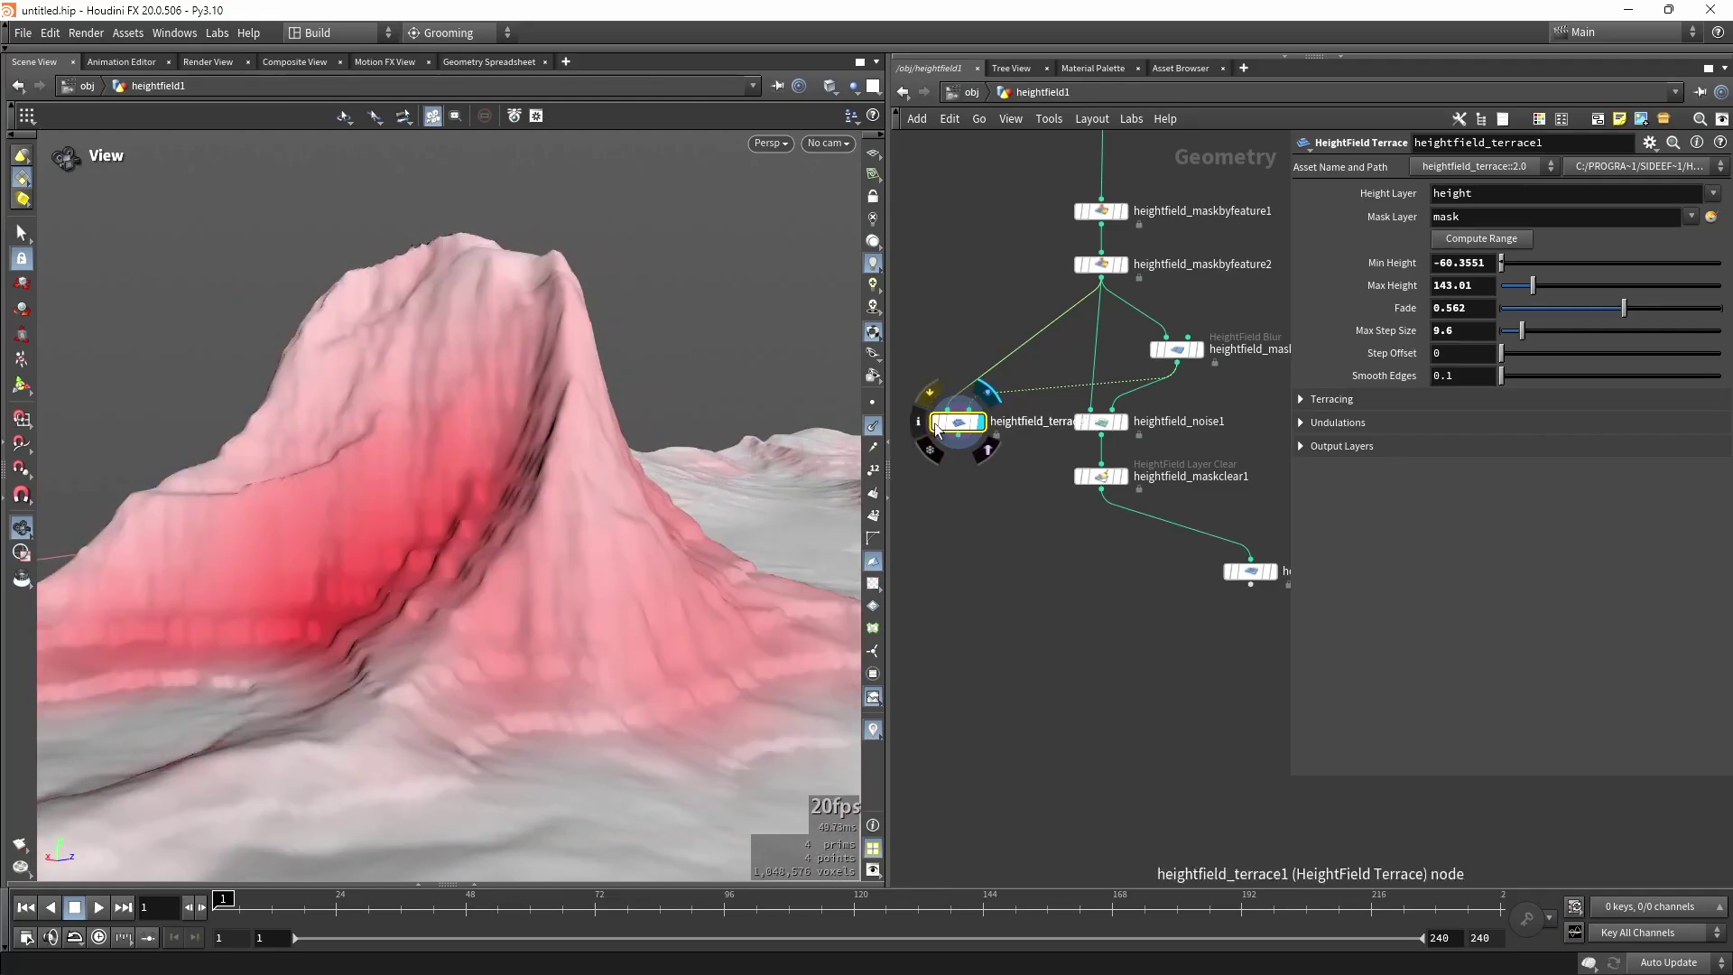
{"action": "mouse_move", "coordinate": [440, 567]}
{"action": "left_mouse_down"}
{"action": "mouse_move", "coordinate": [349, 573]}
{"action": "mouse_move", "coordinate": [412, 575]}
{"action": "left_mouse_up"}
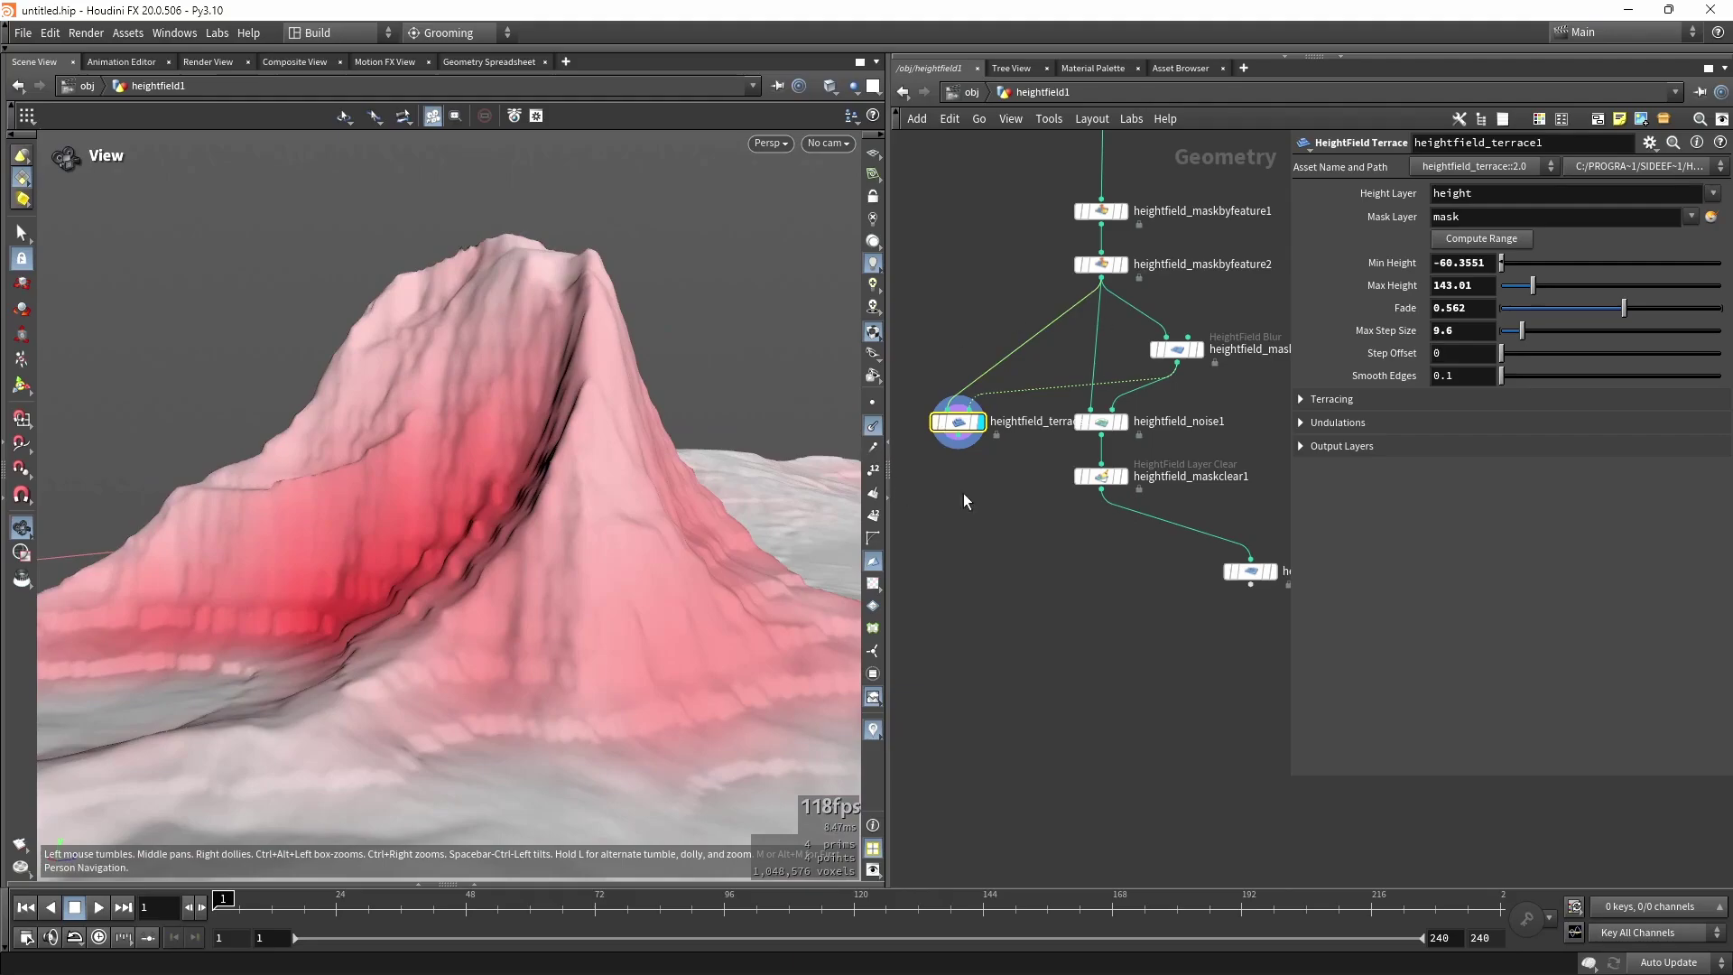
{"action": "scroll", "coordinate": [948, 429], "scroll_direction": "up", "scroll_amount": 3}
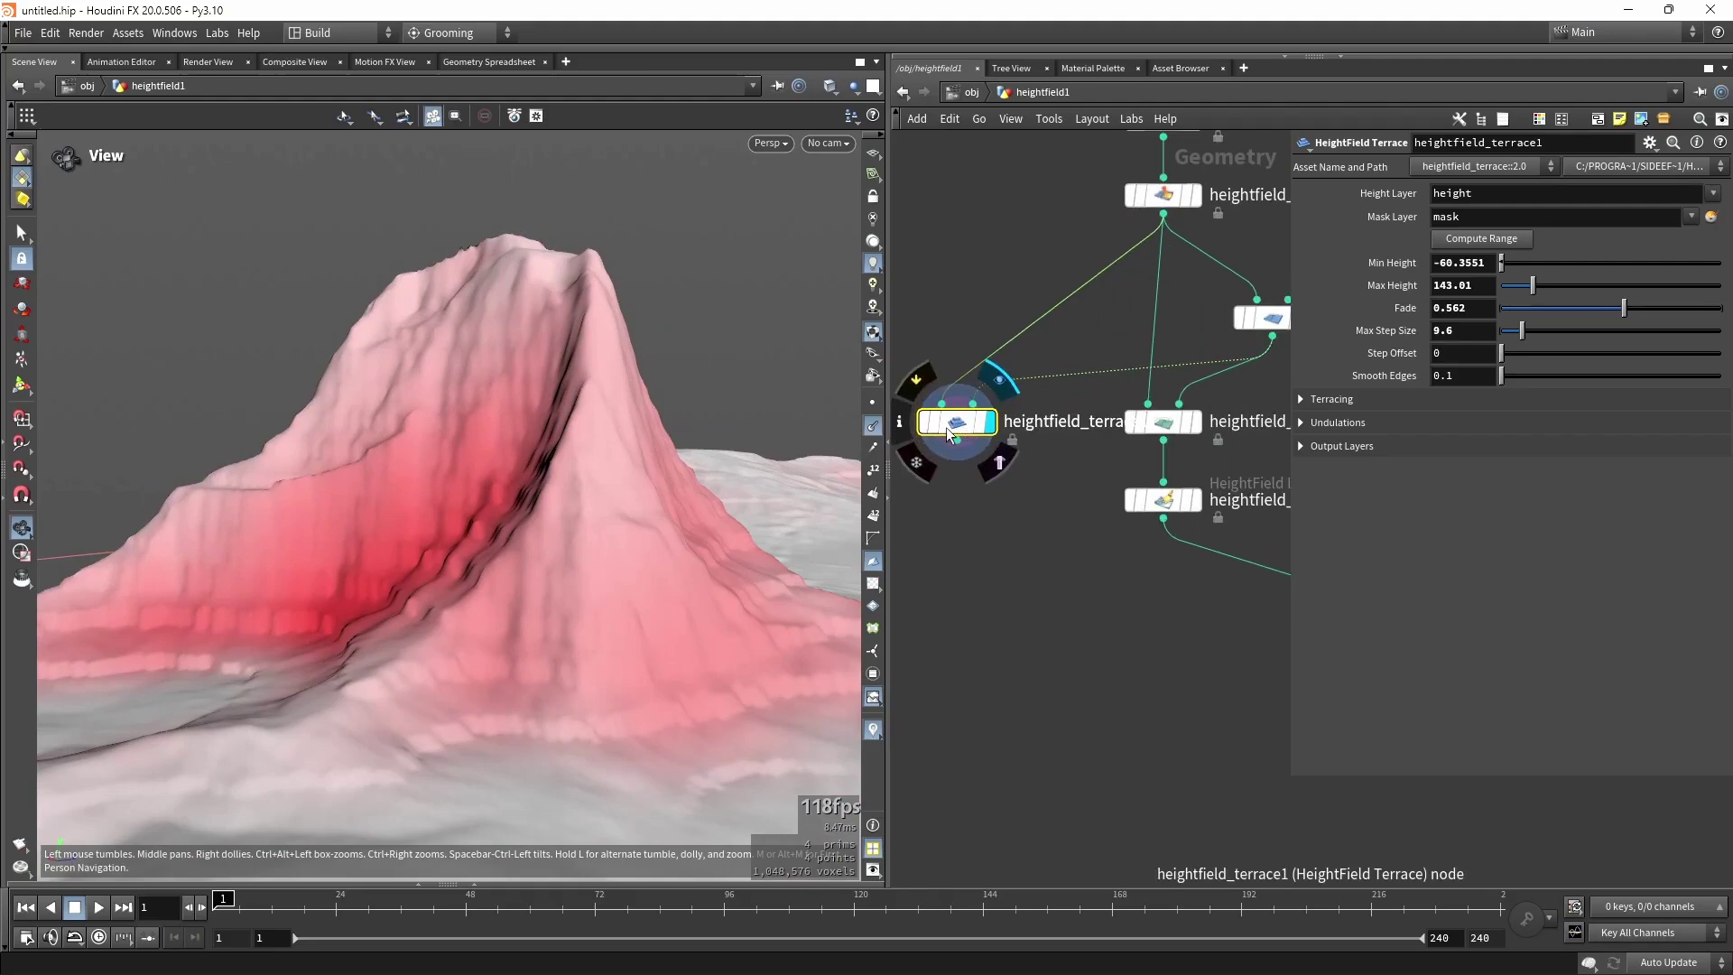
{"action": "left_click_drag", "start_coordinate": [422, 460], "coordinate": [278, 469]}
{"action": "scroll", "coordinate": [555, 483], "scroll_direction": "down", "scroll_amount": 5}
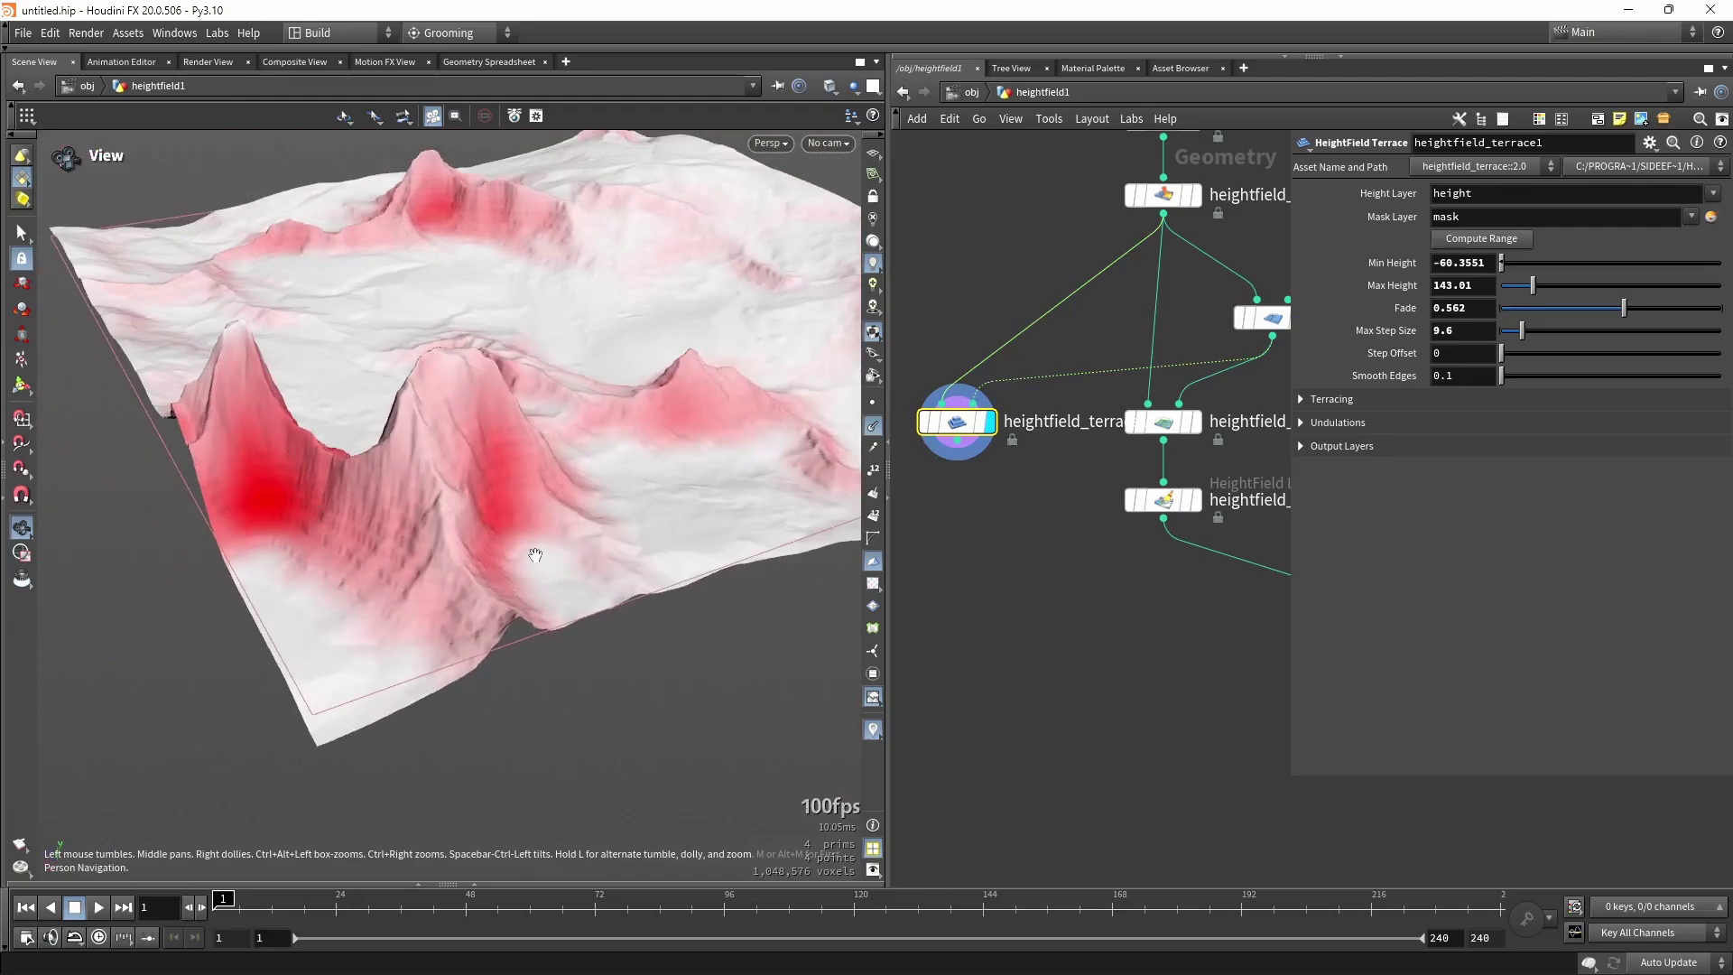
{"action": "left_click_drag", "start_coordinate": [535, 554], "coordinate": [501, 600]}
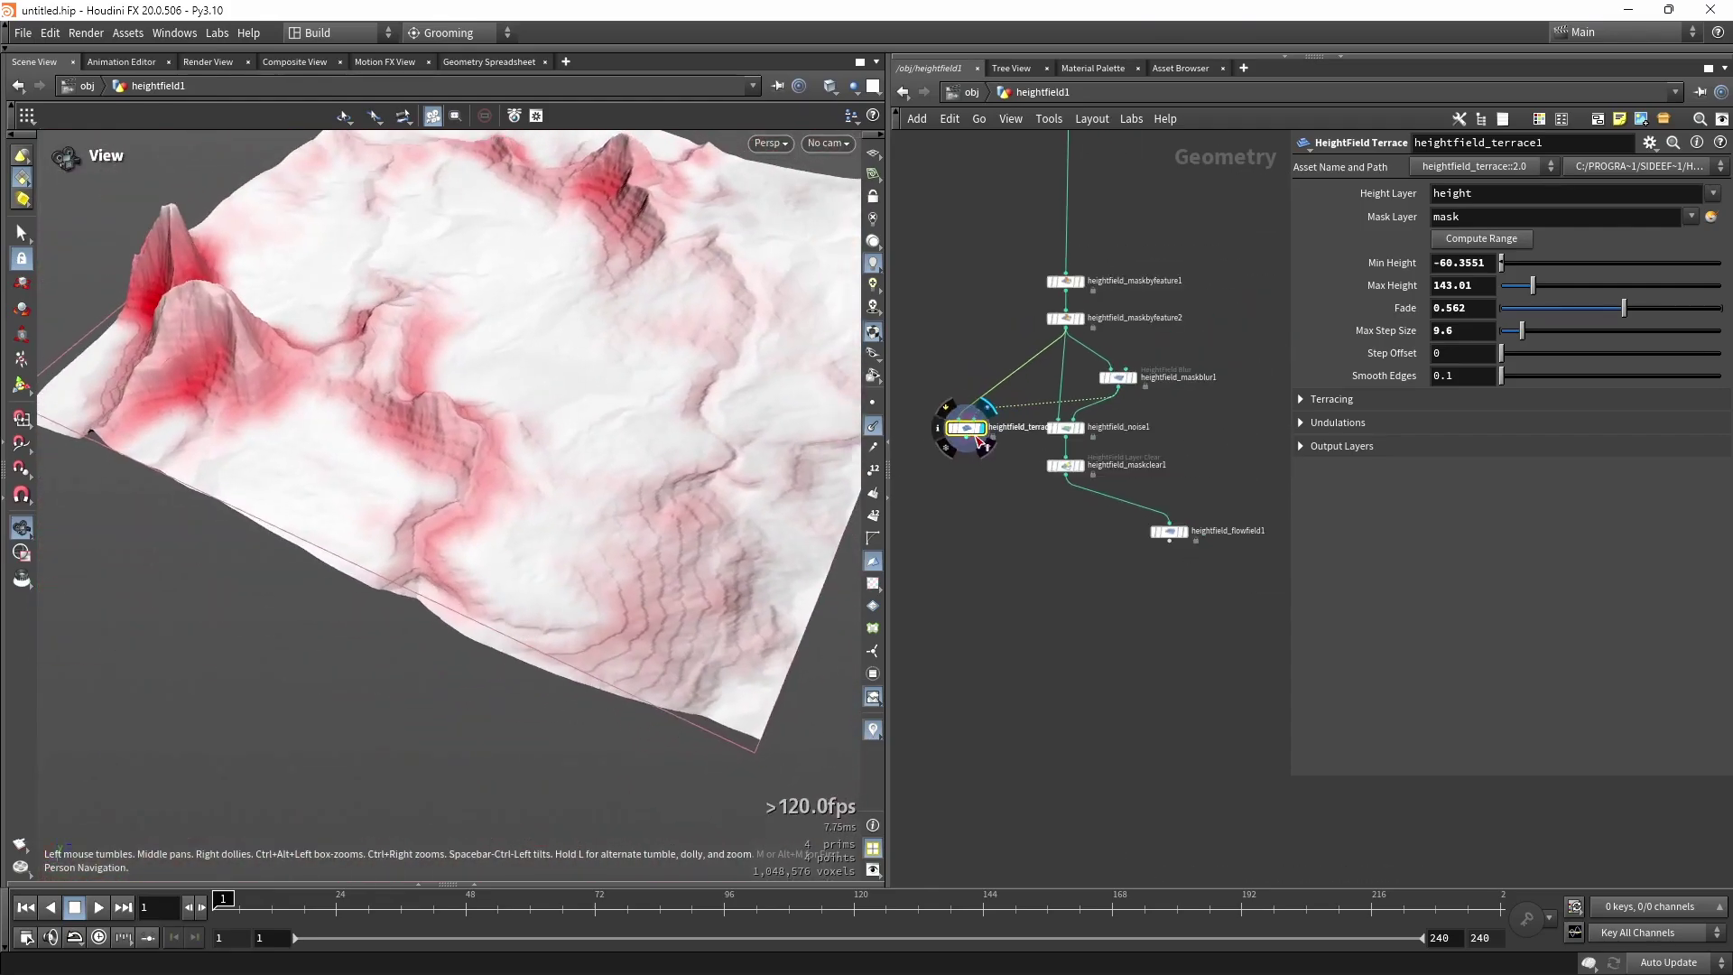
{"action": "scroll", "coordinate": [975, 435], "scroll_direction": "down", "scroll_amount": 3}
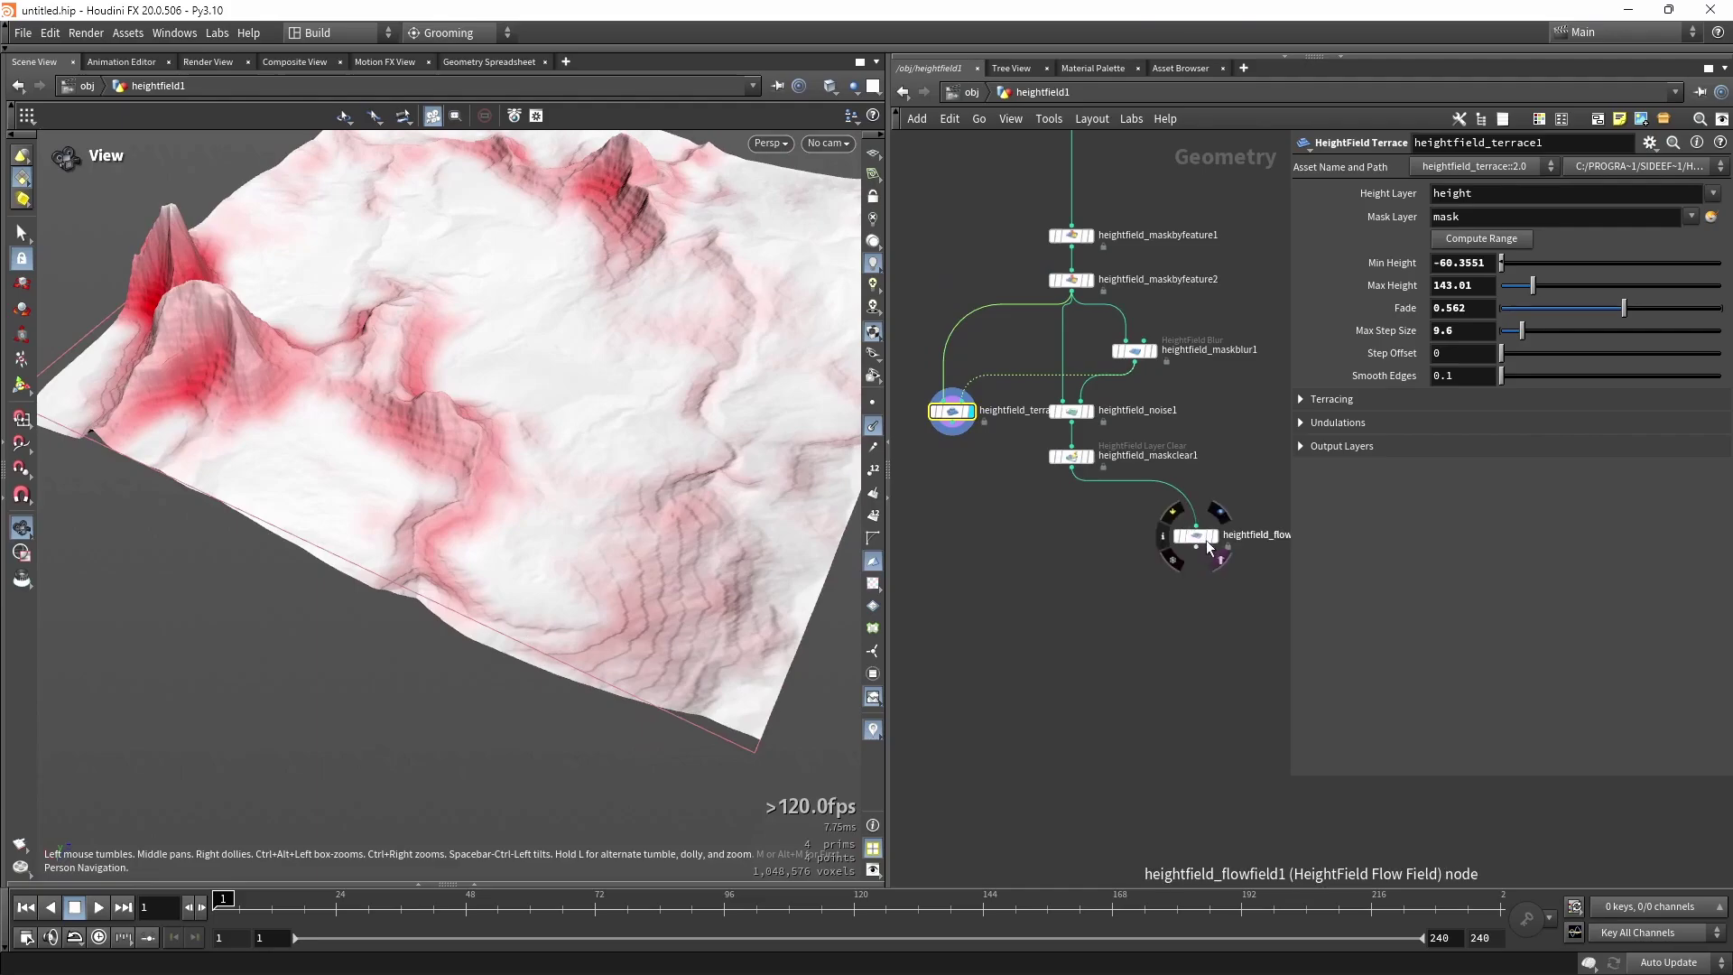
{"action": "scroll", "coordinate": [1078, 504], "scroll_direction": "up", "scroll_amount": 2}
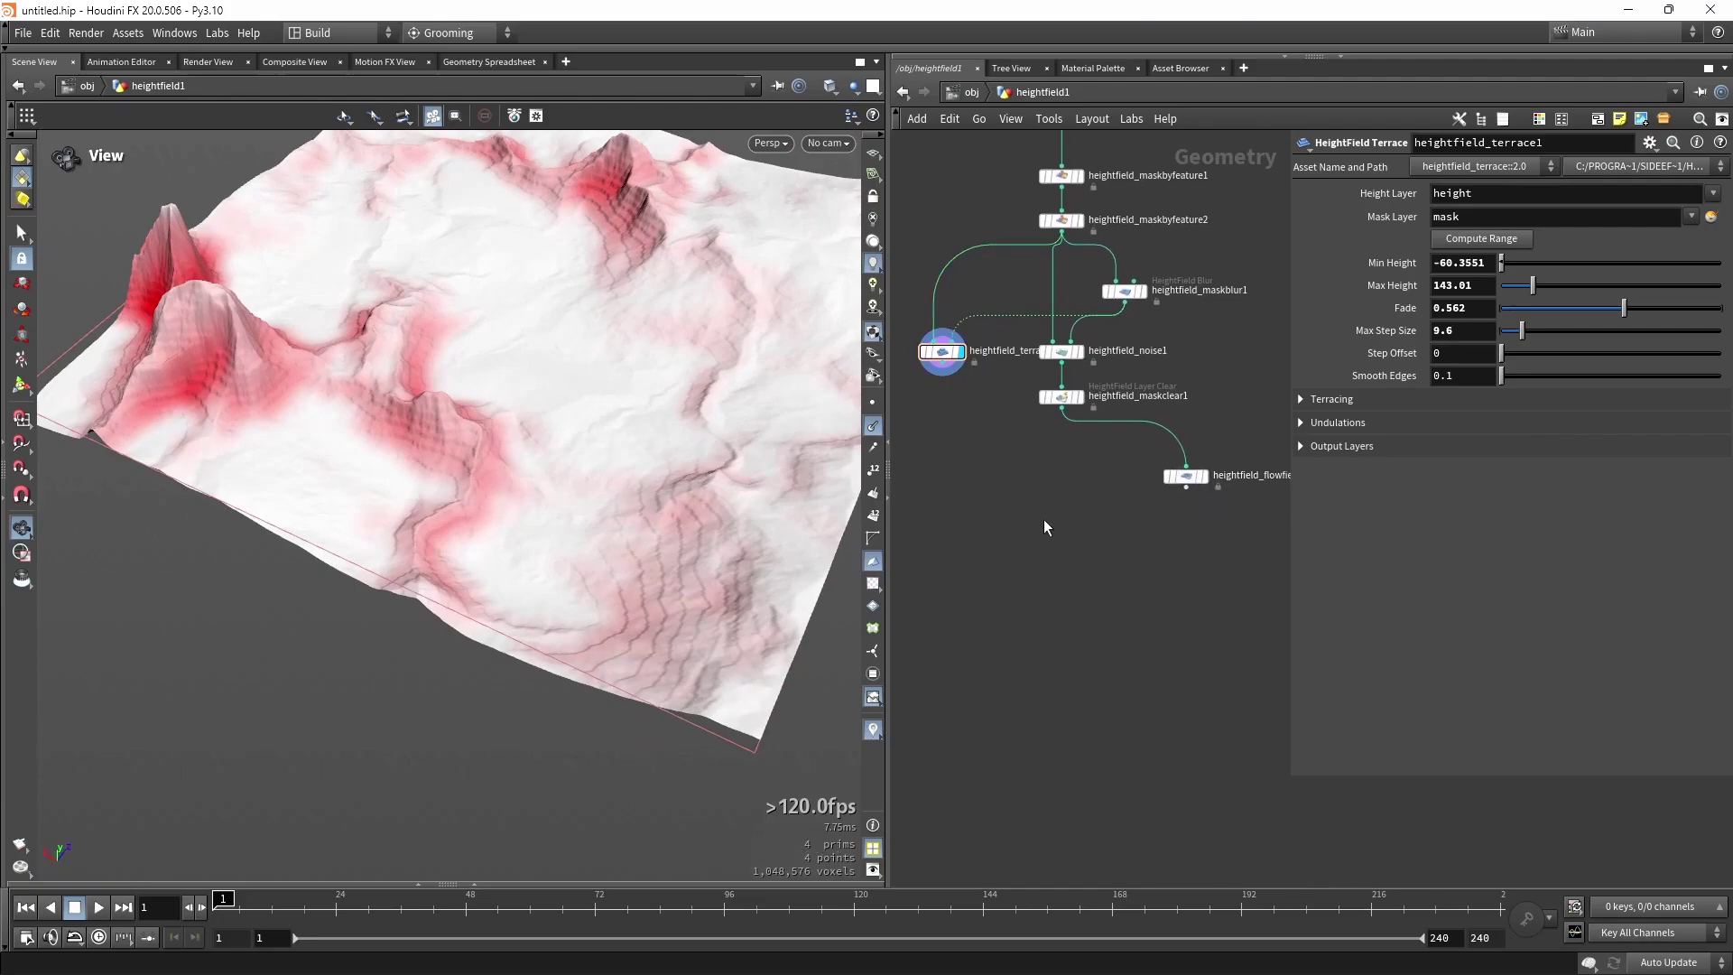
Display heightfield_maskclear1 and place a new HeightField Slump node below it in the network.
{"action": "scroll", "coordinate": [1119, 424], "scroll_direction": "up", "scroll_amount": 2}
{"action": "left_click", "coordinate": [1049, 378]}
{"action": "left_click", "coordinate": [1027, 391]}
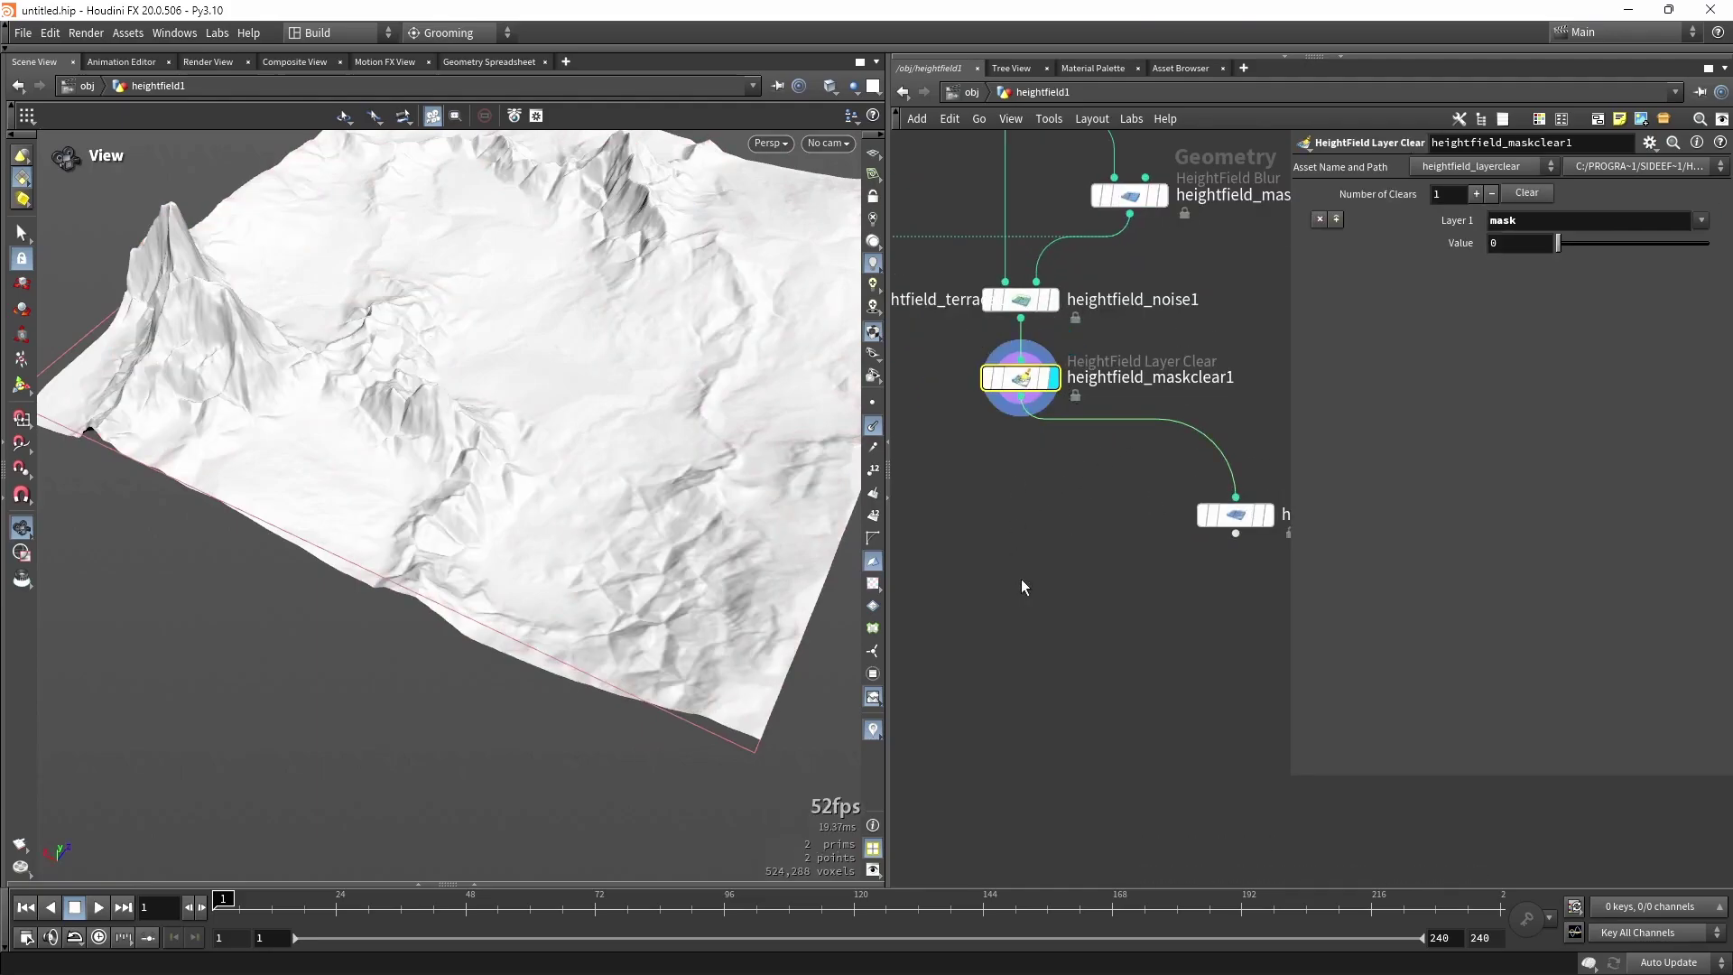
{"action": "key", "text": "Tab"}
{"action": "type", "text": "slum"}
{"action": "key", "text": "Return"}
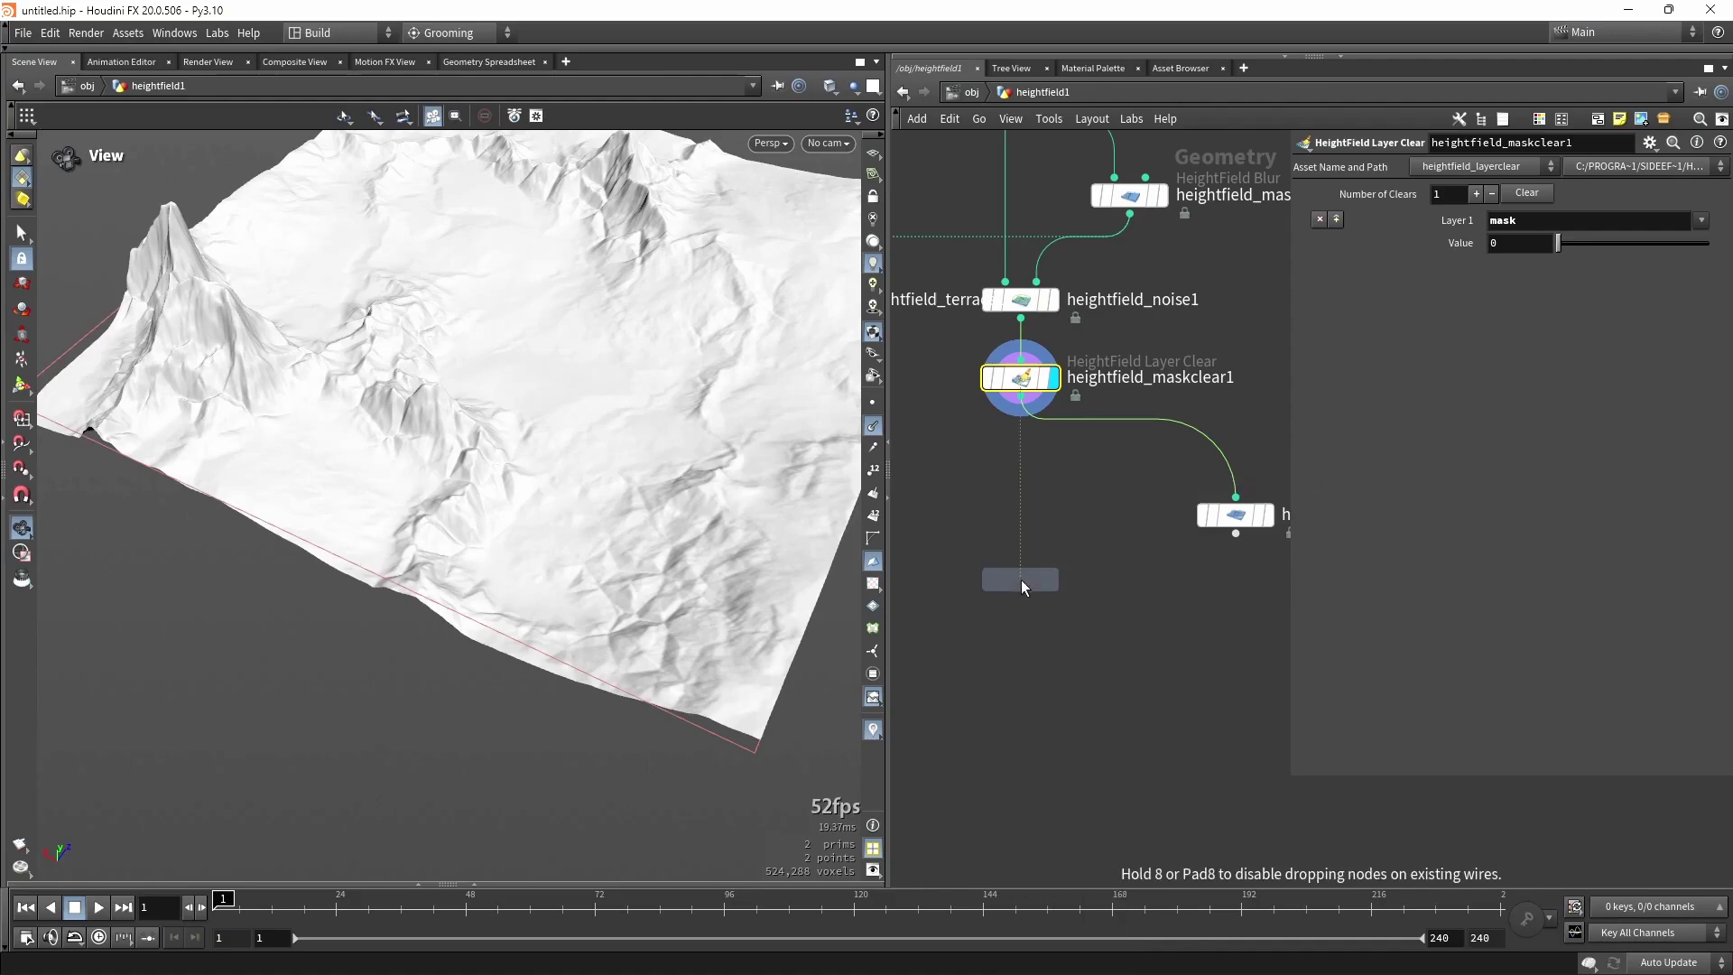
{"action": "left_click", "coordinate": [1022, 577]}
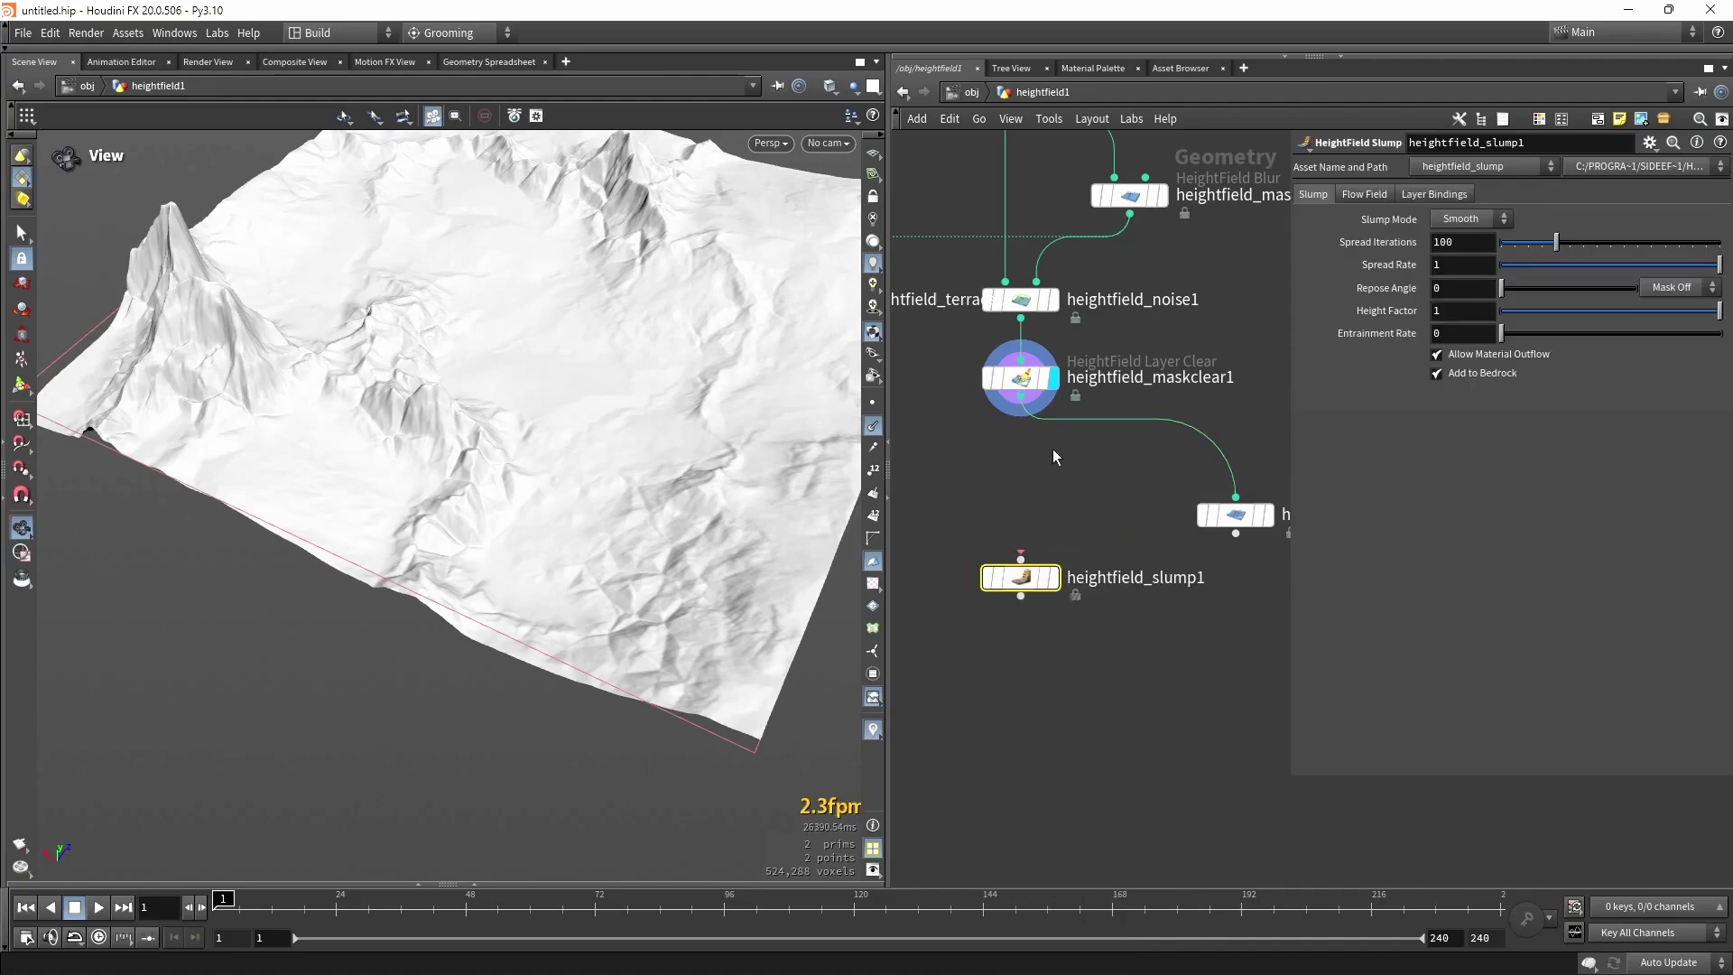
Wire heightfield_maskclear1 into heightfield_slump1, display the slump node and check its effect on the terrain.
{"action": "scroll", "coordinate": [1052, 448], "scroll_direction": "up", "scroll_amount": 2}
{"action": "left_click", "coordinate": [1017, 360]}
{"action": "left_click_drag", "start_coordinate": [1008, 375], "coordinate": [1008, 610]}
{"action": "left_click", "coordinate": [1026, 632]}
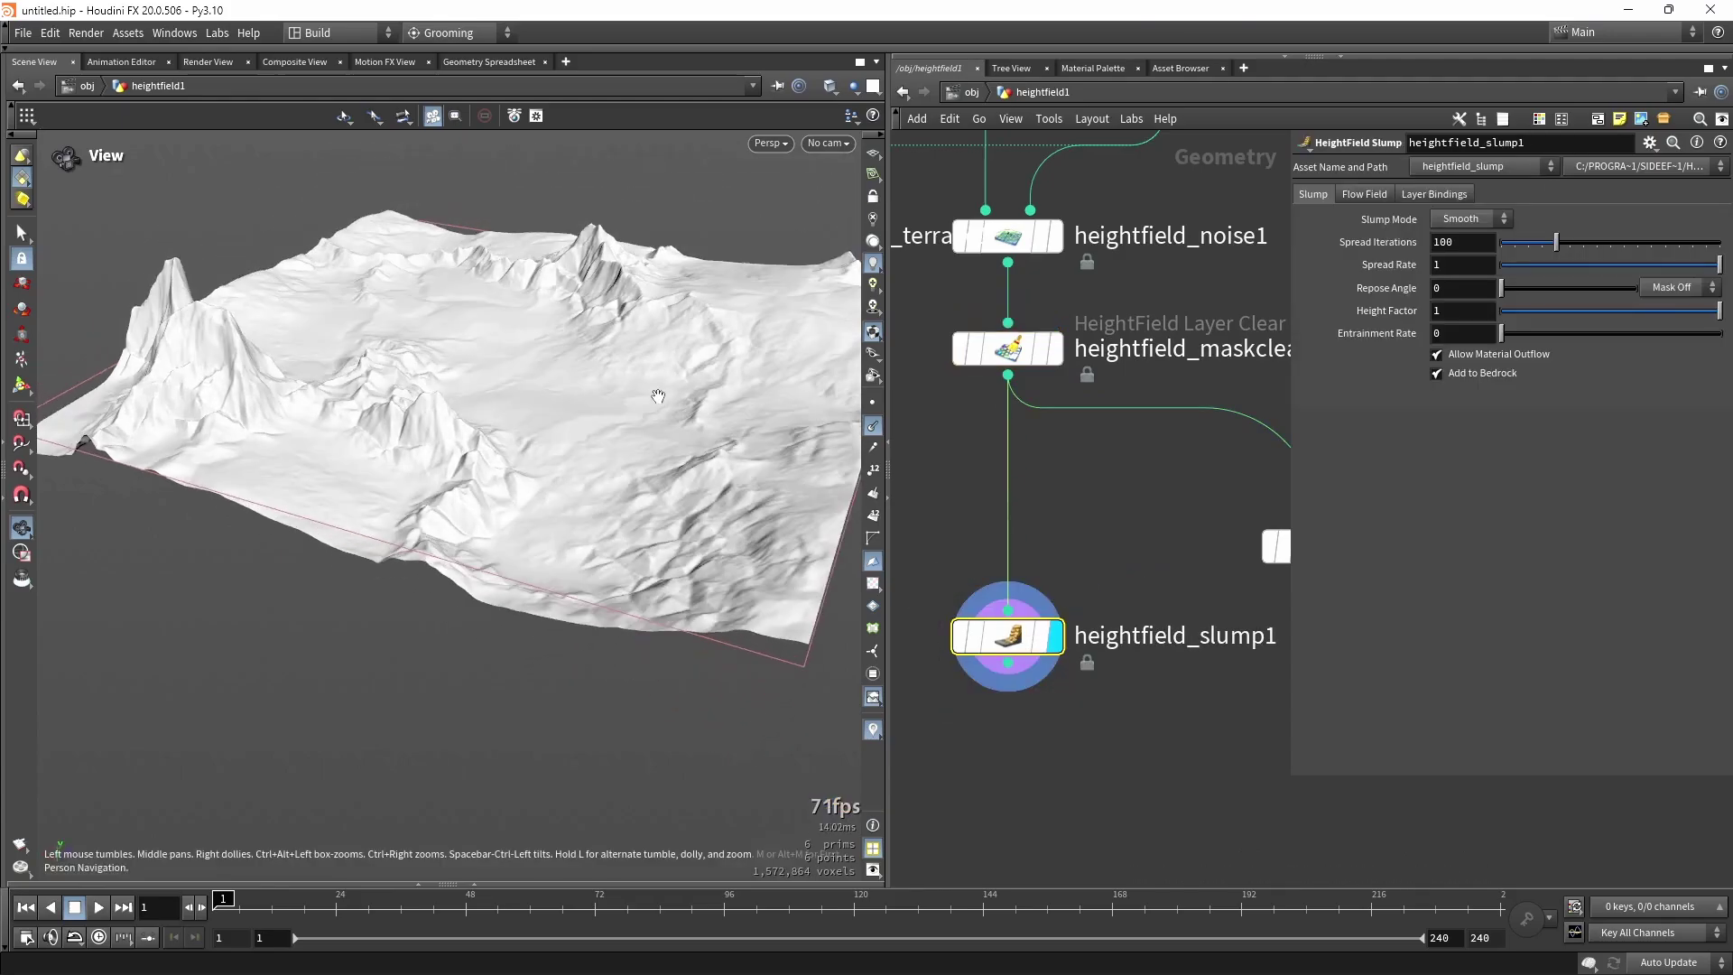
{"action": "mouse_move", "coordinate": [964, 636]}
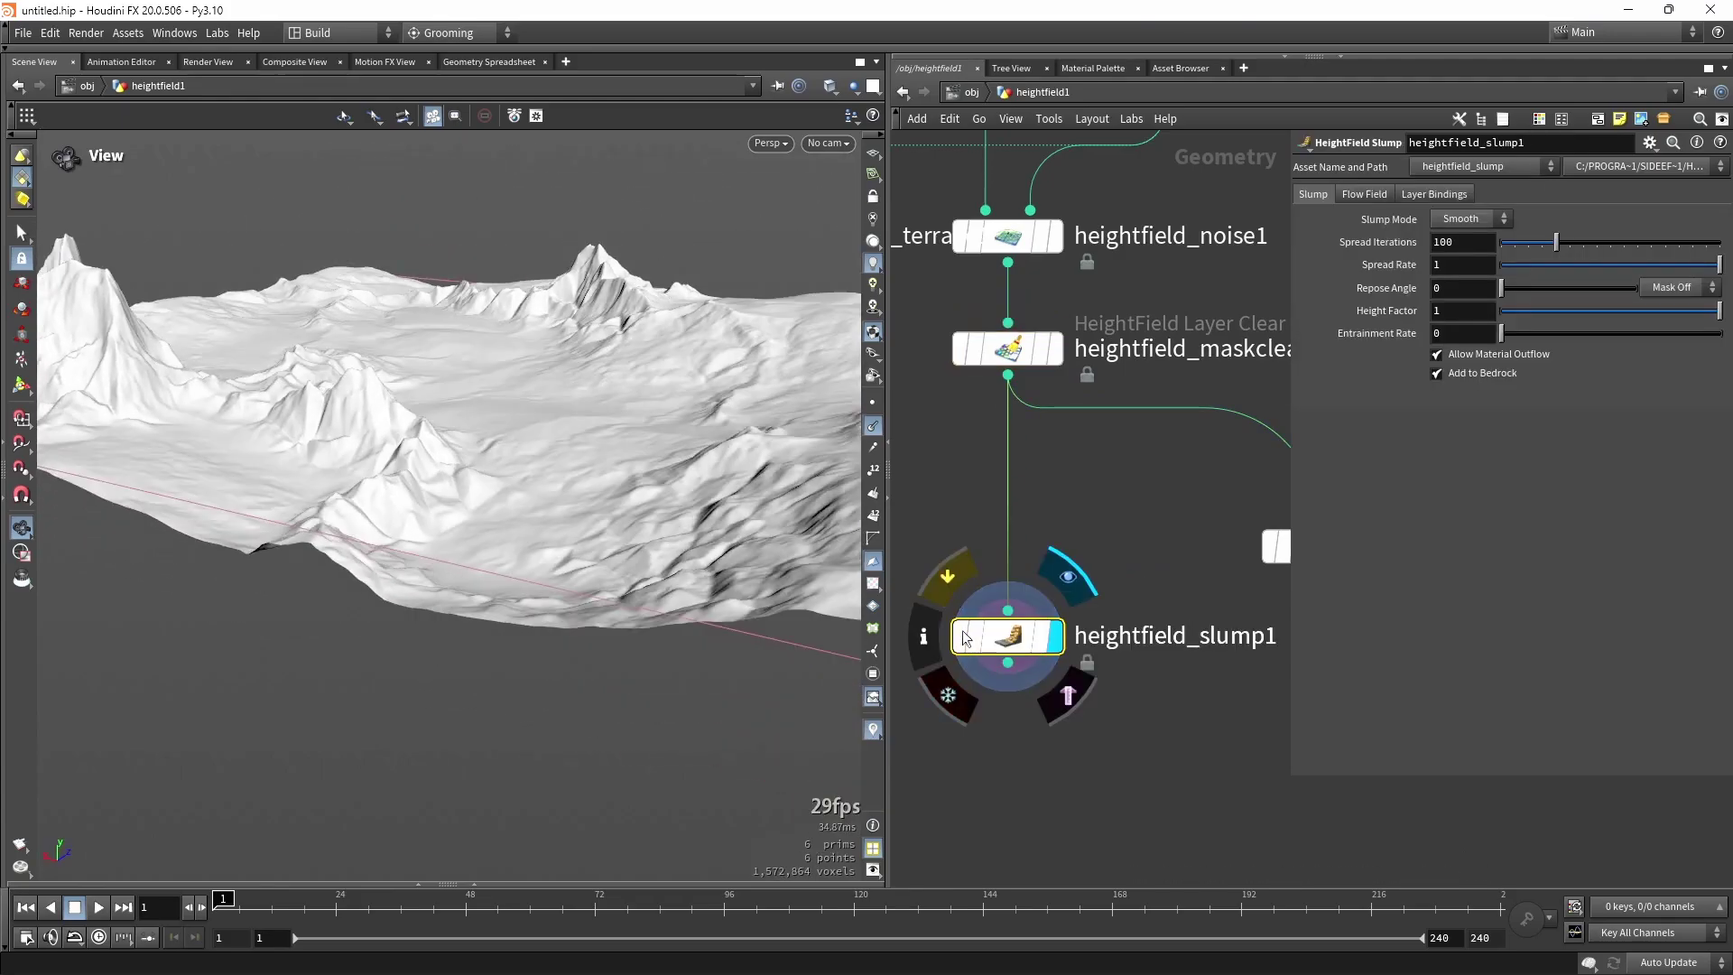
{"action": "left_click", "coordinate": [962, 638]}
Move heightfield_slump1 down and insert a Mask by Feature node between it and heightfield_maskclear1, displaying the new mask.
{"action": "left_click_drag", "start_coordinate": [1023, 639], "coordinate": [1023, 736]}
{"action": "key", "text": "Tab"}
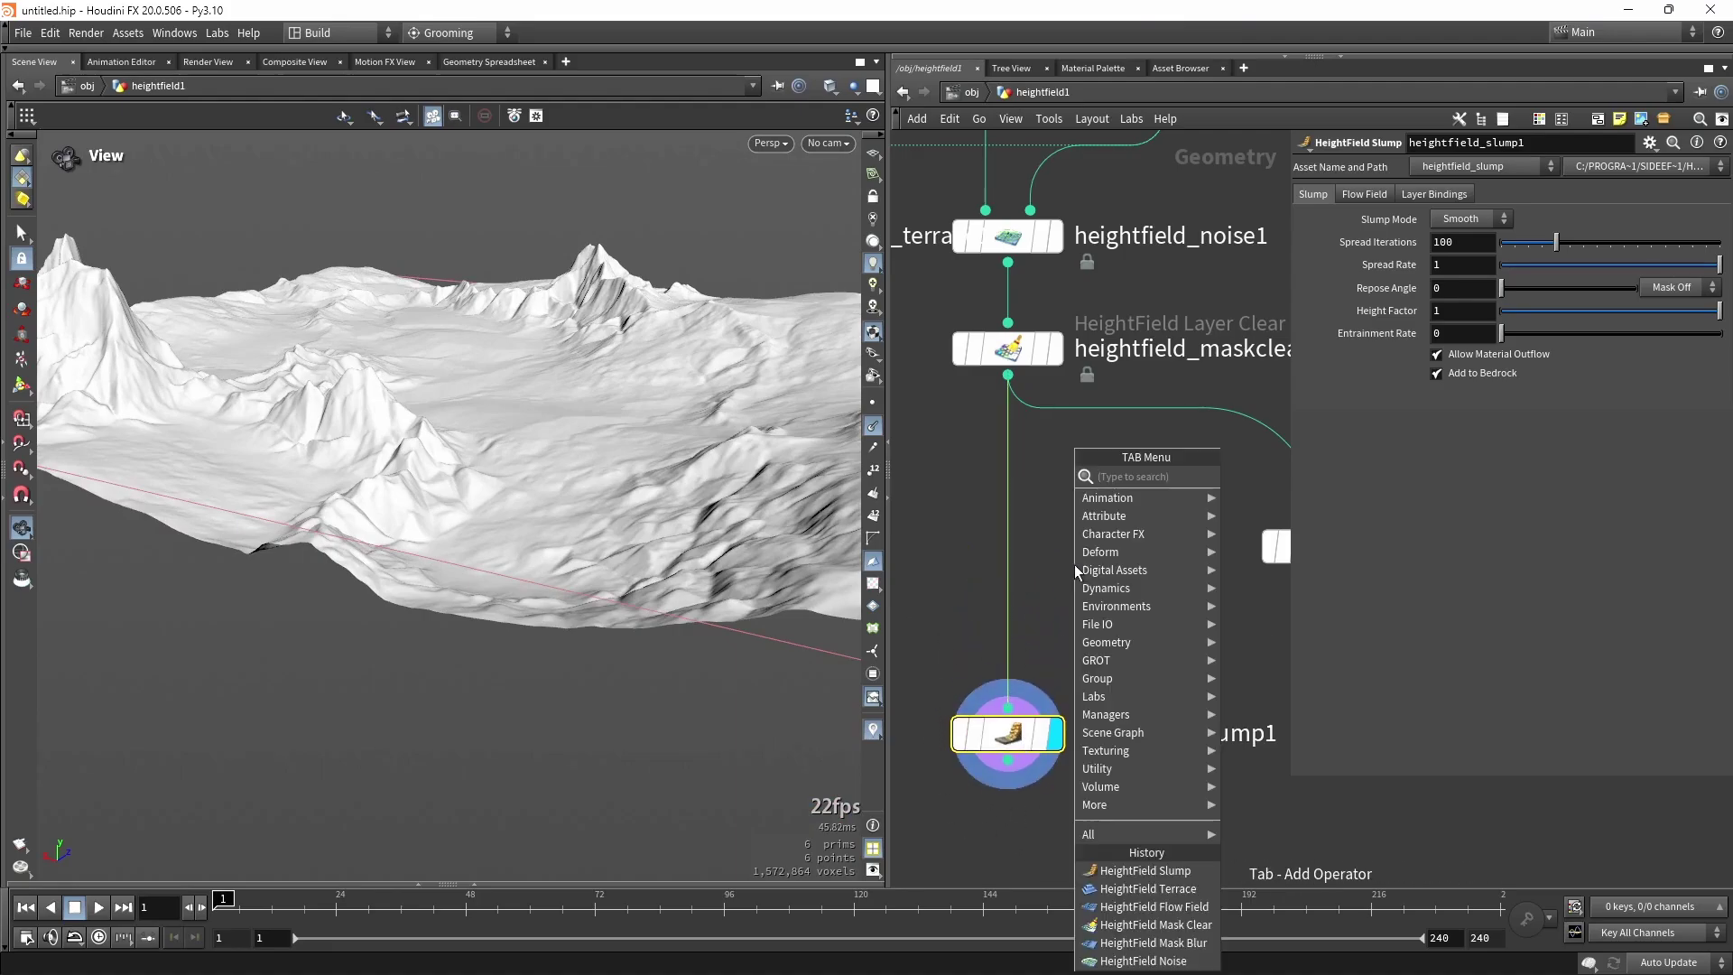
{"action": "type", "text": "mask"}
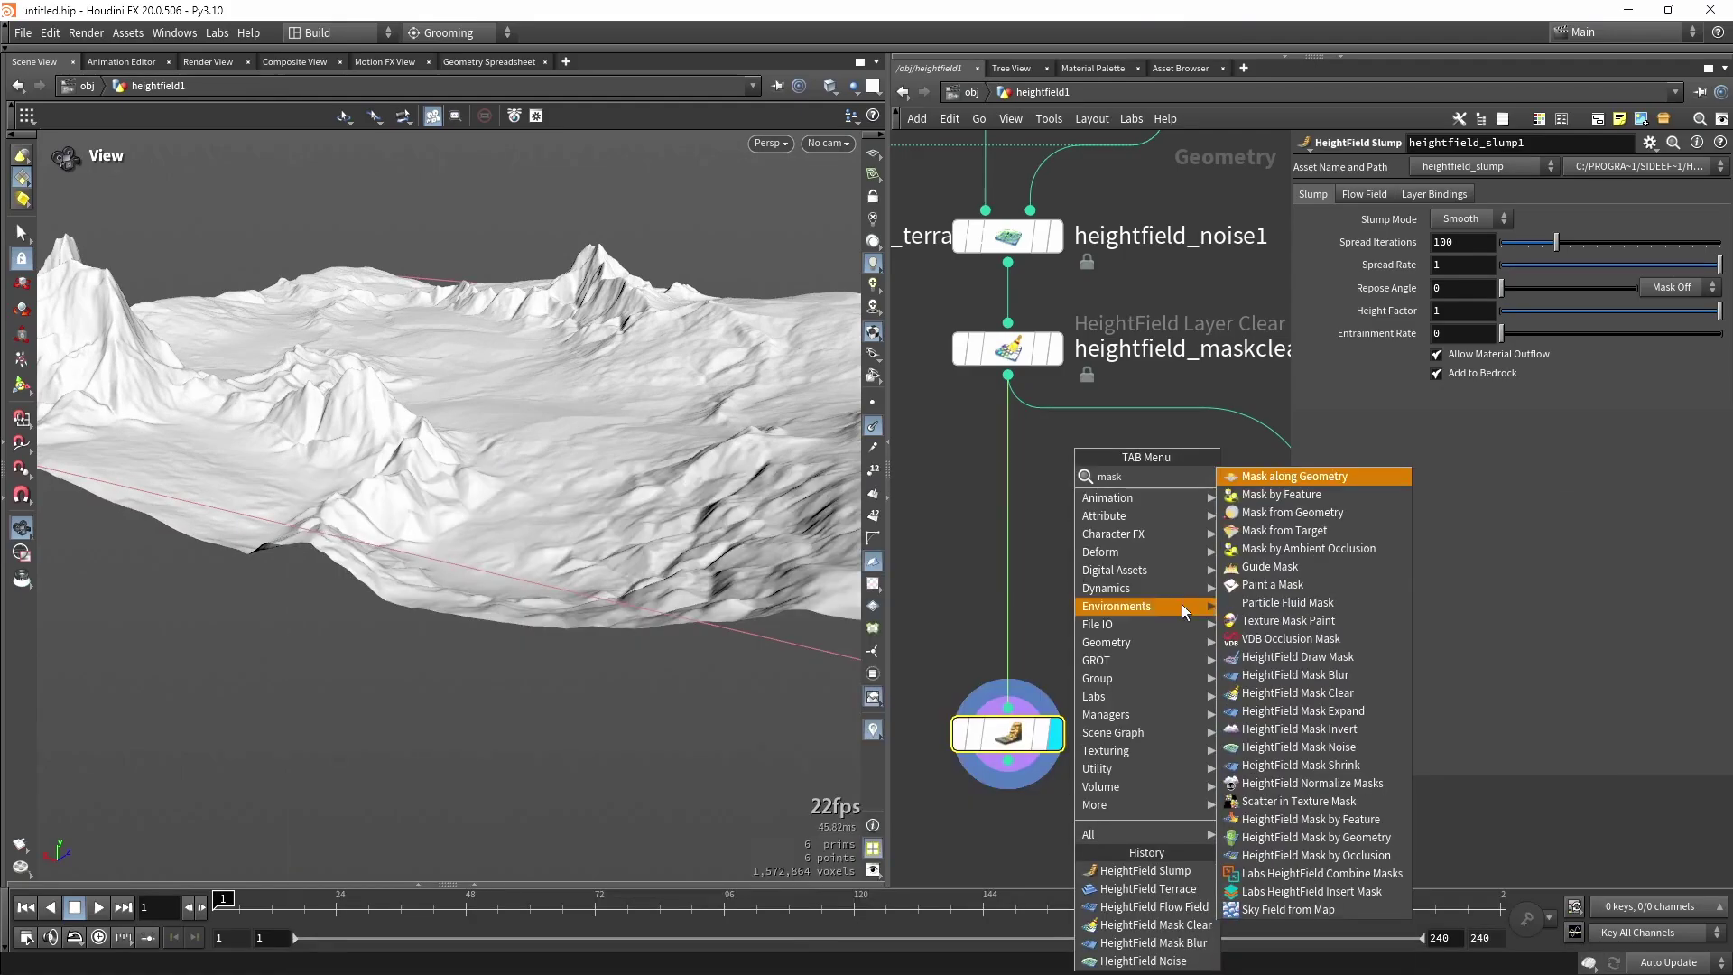
{"action": "left_click", "coordinate": [1281, 494]}
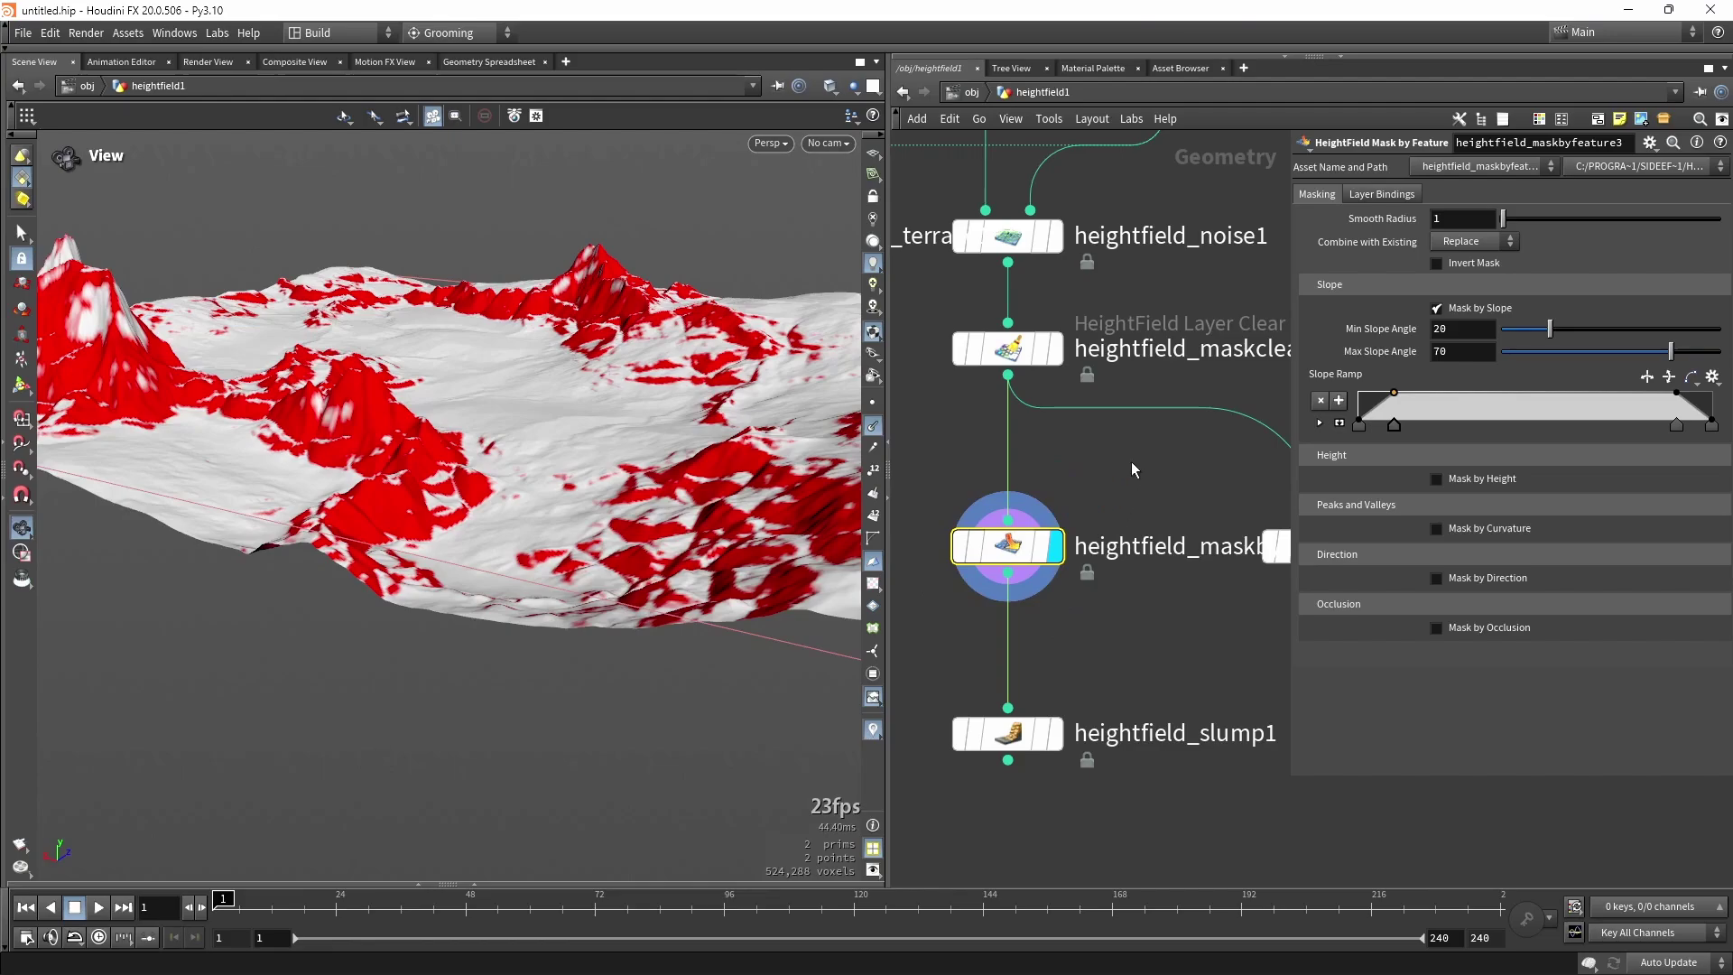
Invert the heightfield_maskbyfeature3 mask and set Min Slope Angle to 5.6 and Max Slope Angle to 90 to target flat areas.
{"action": "left_click", "coordinate": [1474, 265]}
{"action": "mouse_move", "coordinate": [1551, 330]}
{"action": "left_mouse_down"}
{"action": "mouse_move", "coordinate": [1513, 331]}
{"action": "mouse_move", "coordinate": [1532, 331]}
{"action": "left_mouse_up"}
{"action": "left_click_drag", "start_coordinate": [1672, 352], "coordinate": [1723, 360]}
{"action": "left_click_drag", "start_coordinate": [713, 406], "coordinate": [733, 501]}
{"action": "left_click_drag", "start_coordinate": [1531, 332], "coordinate": [1516, 334]}
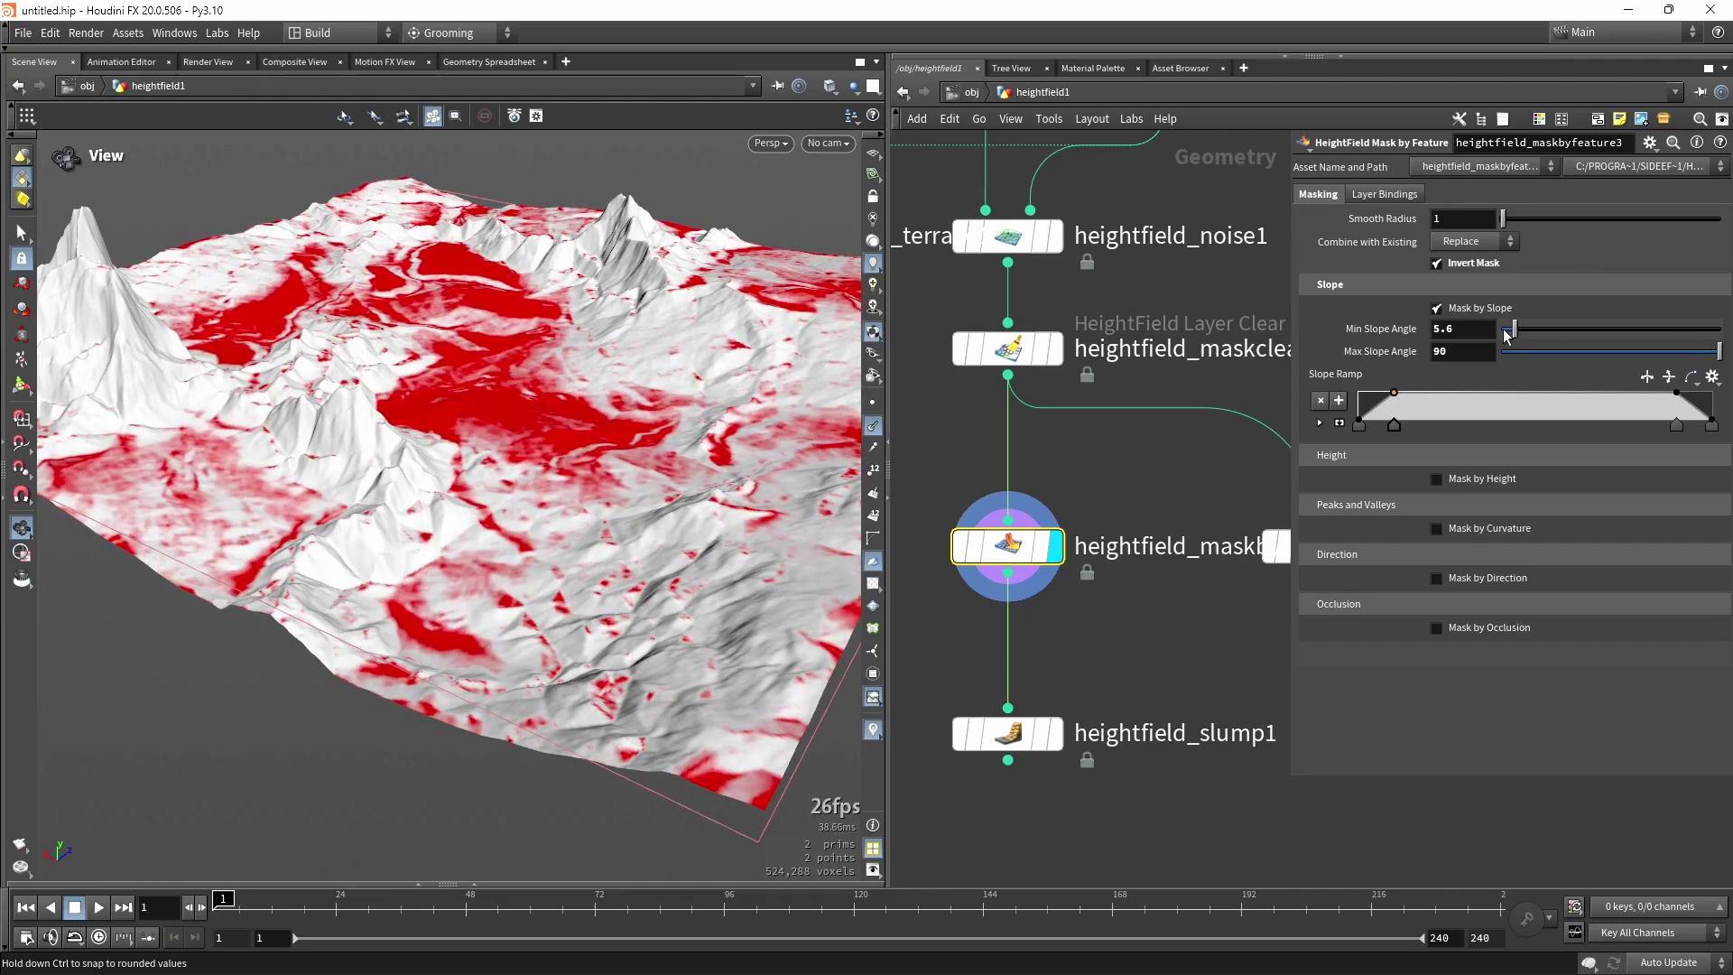
{"action": "left_click_drag", "start_coordinate": [659, 217], "coordinate": [500, 380]}
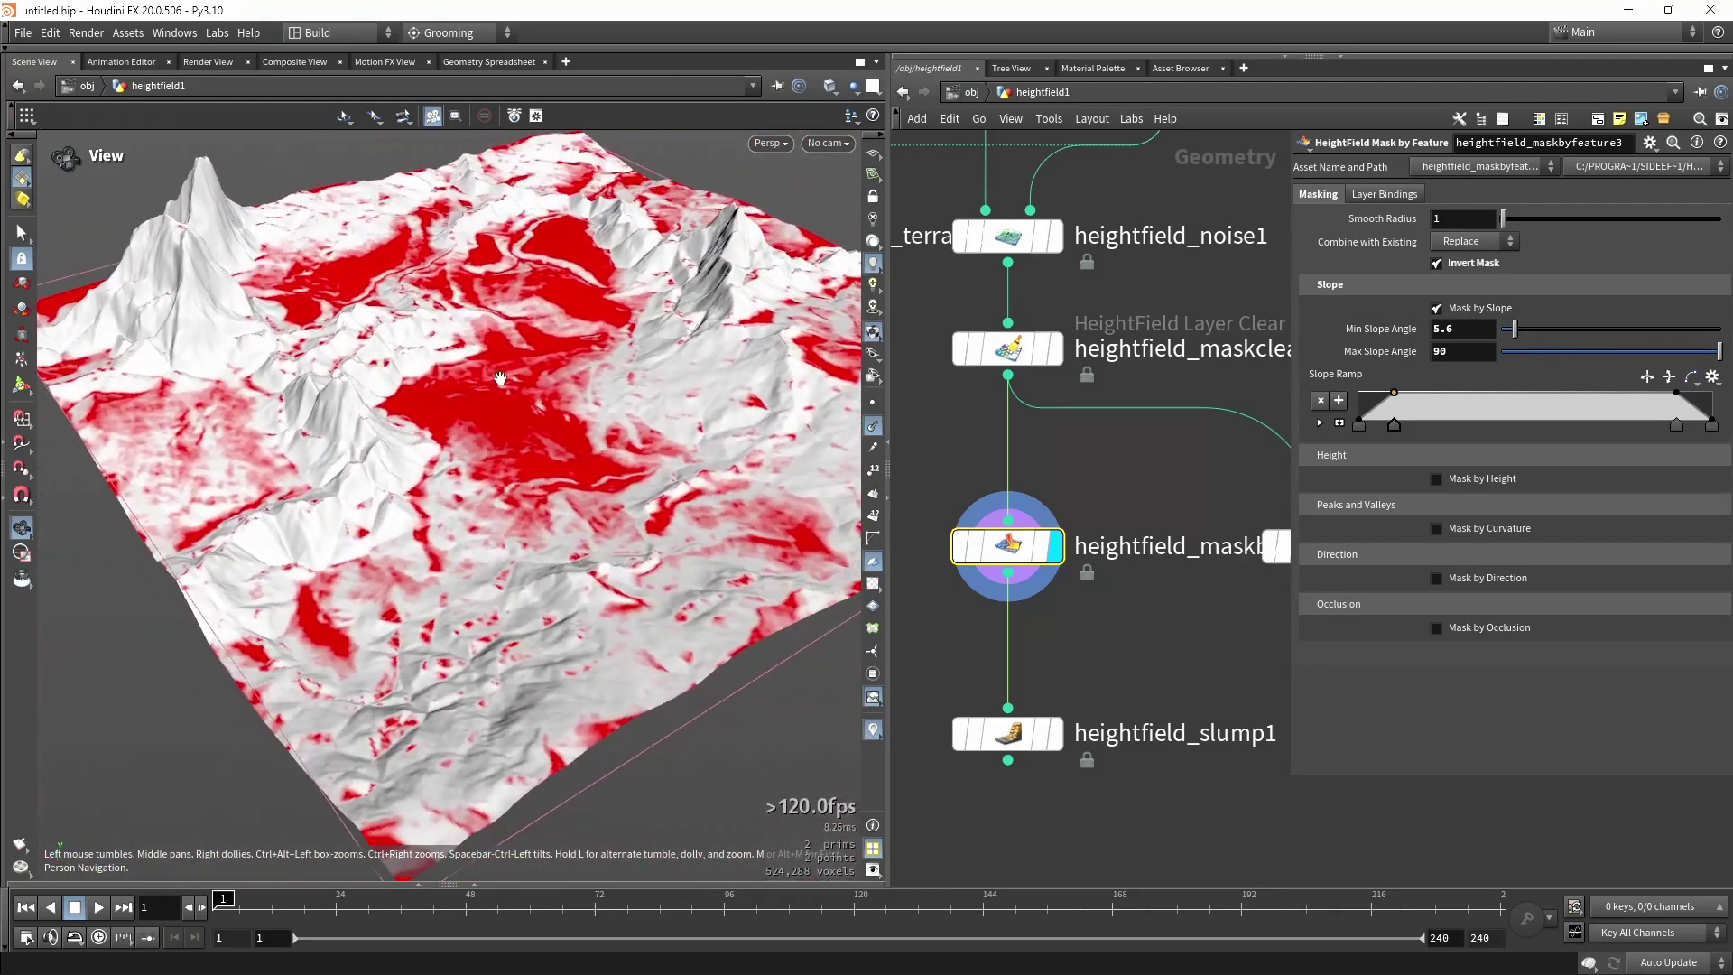
{"action": "left_click_drag", "start_coordinate": [657, 538], "coordinate": [674, 541]}
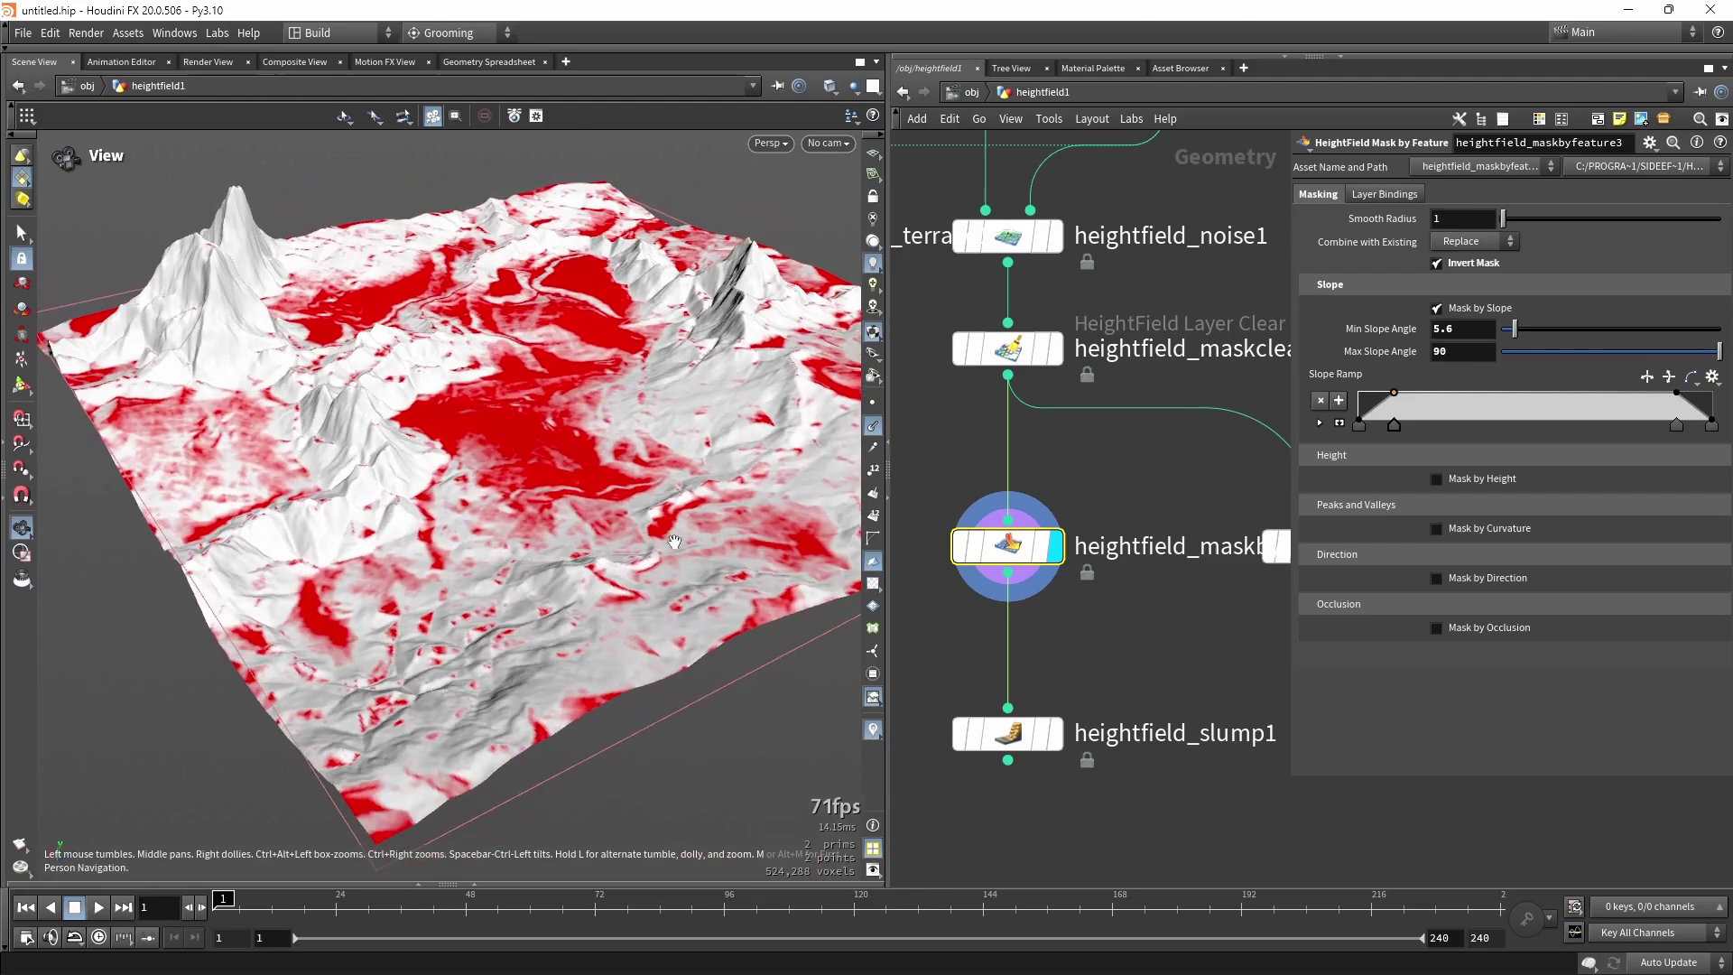
Display heightfield_slump1 and compare the masked terrain with the slump node bypassed and active.
{"action": "left_click", "coordinate": [1055, 735]}
{"action": "left_click", "coordinate": [1011, 735]}
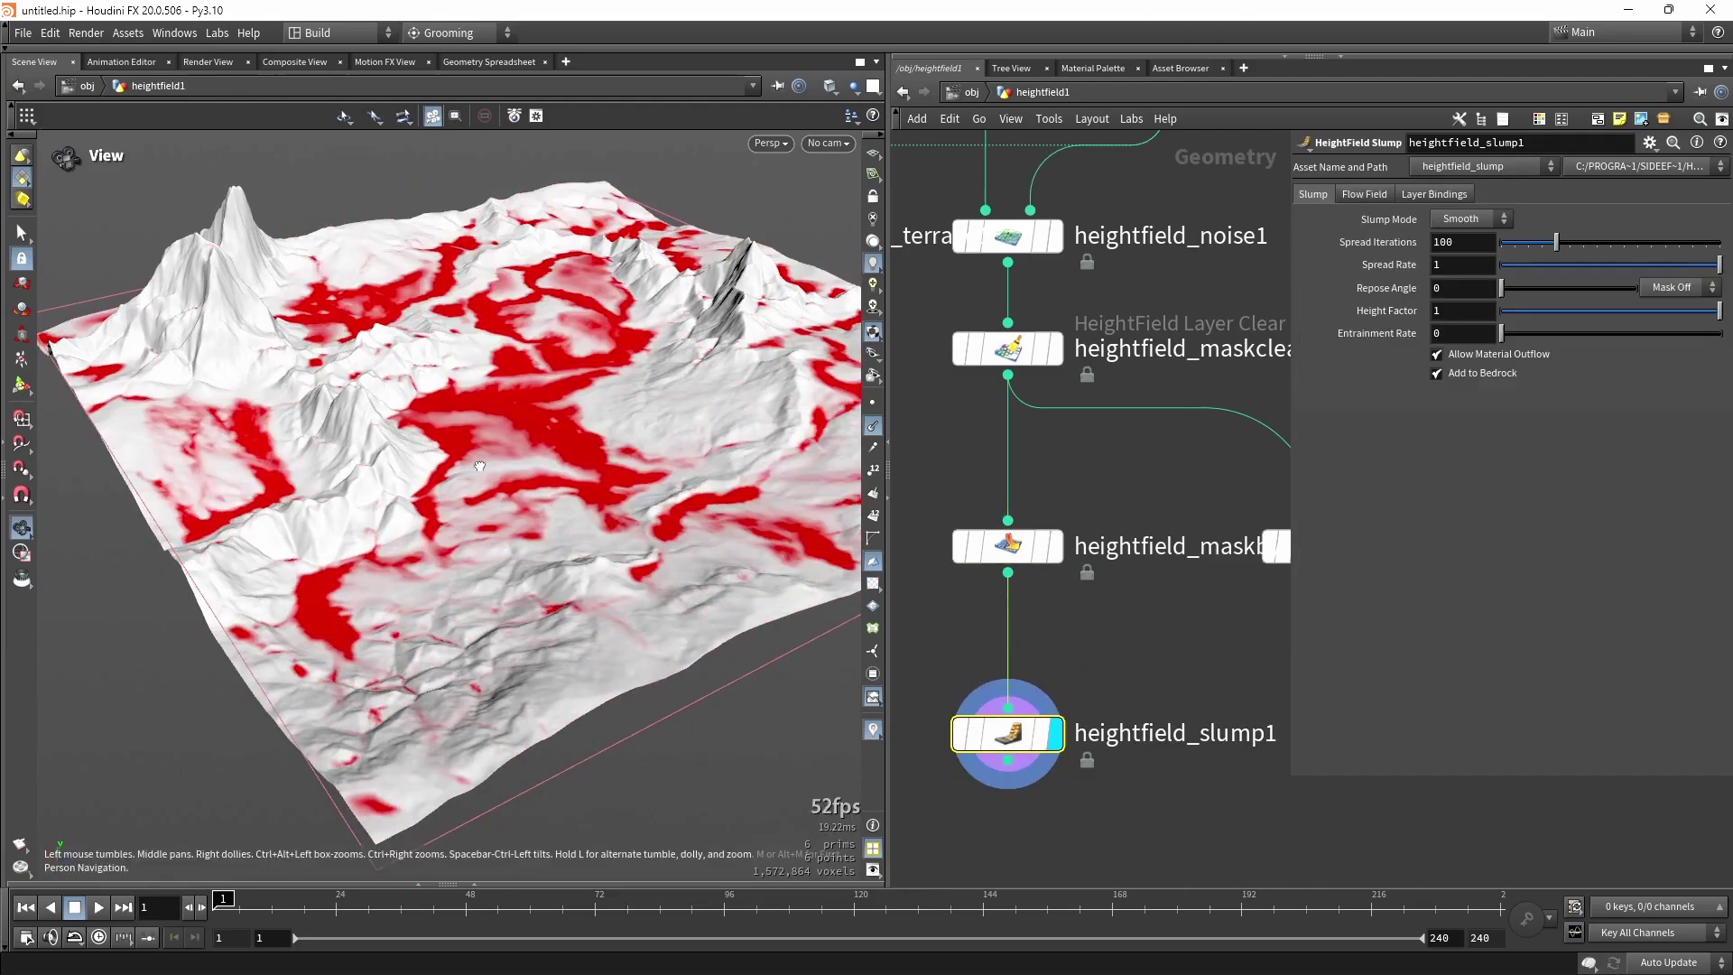
{"action": "left_click_drag", "start_coordinate": [541, 474], "coordinate": [539, 452]}
{"action": "mouse_move", "coordinate": [954, 738]}
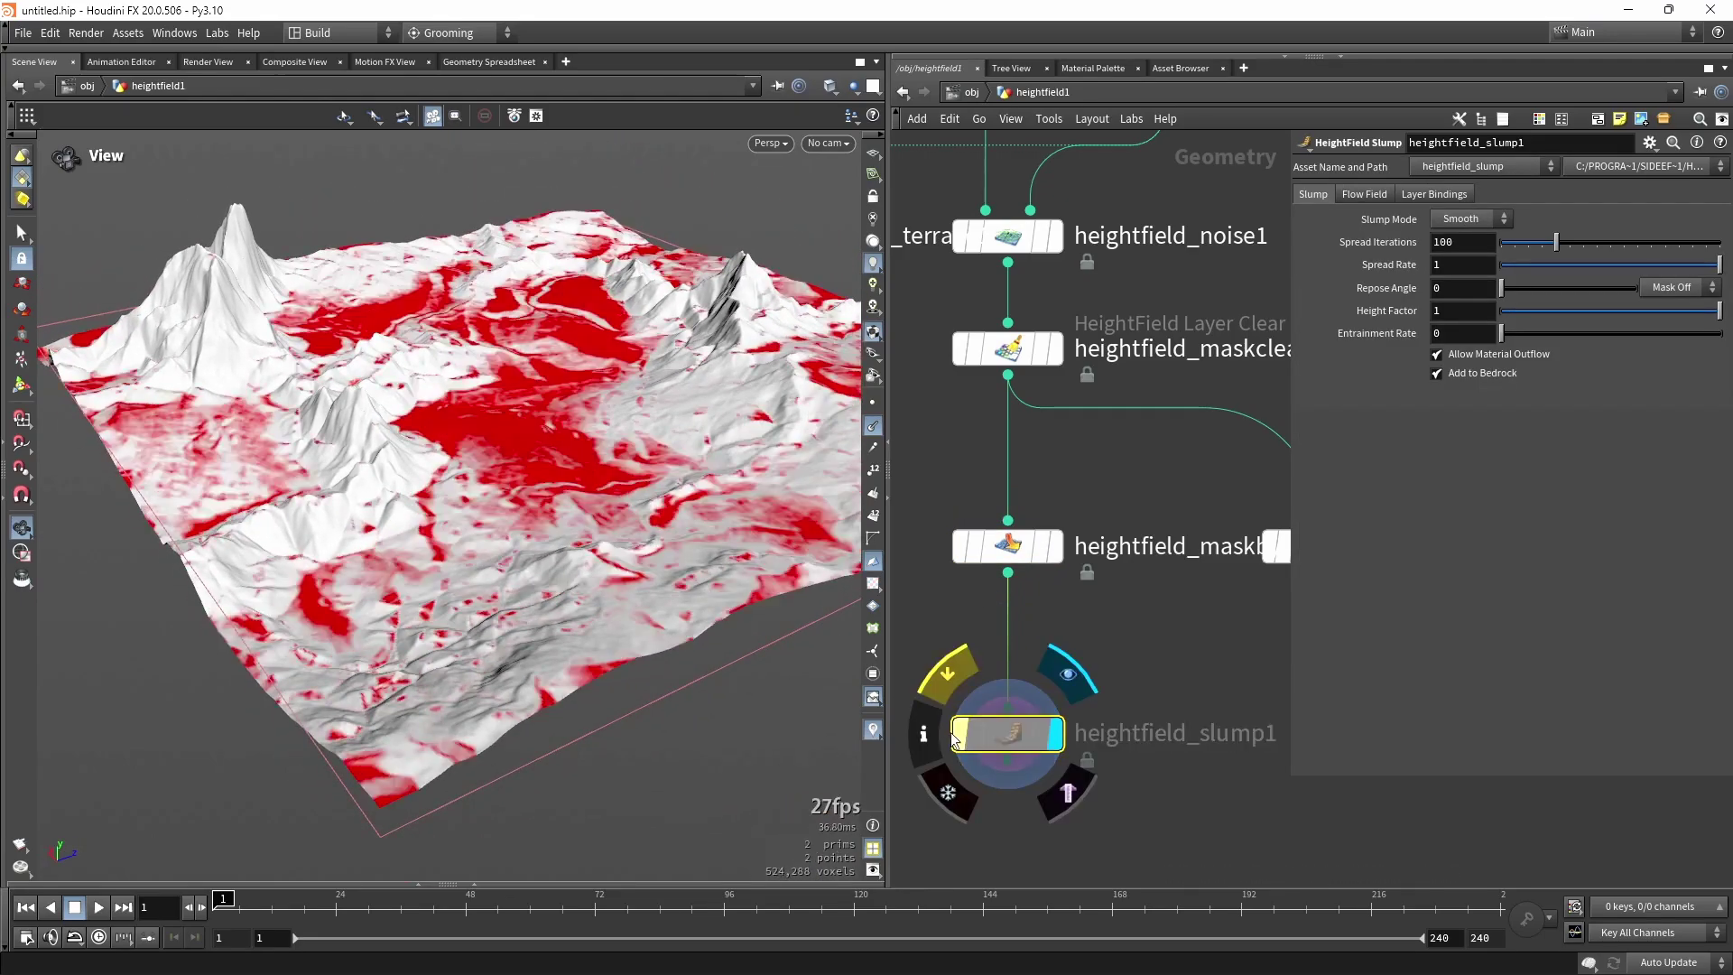
Add a HeightField Mask Clear node below heightfield_slump1, align it under the slump node and display the unmasked terrain.
{"action": "scroll", "coordinate": [1026, 163], "scroll_direction": "down", "scroll_amount": 3}
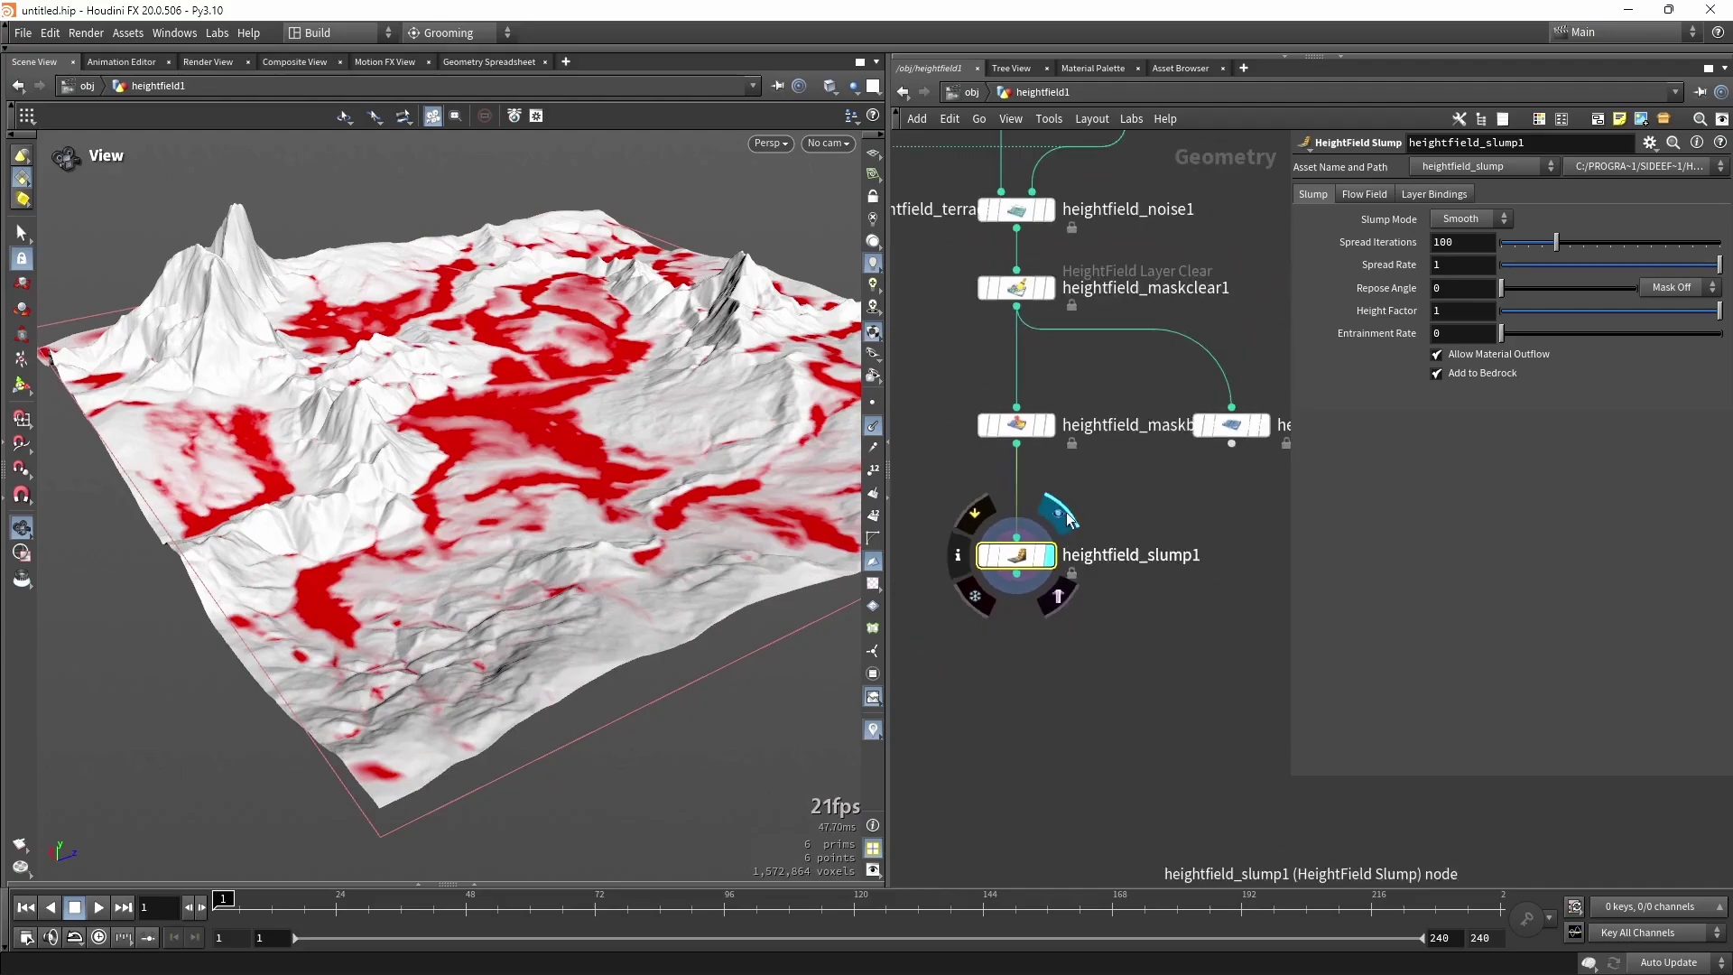
{"action": "key", "text": "Tab"}
{"action": "type", "text": "clear"}
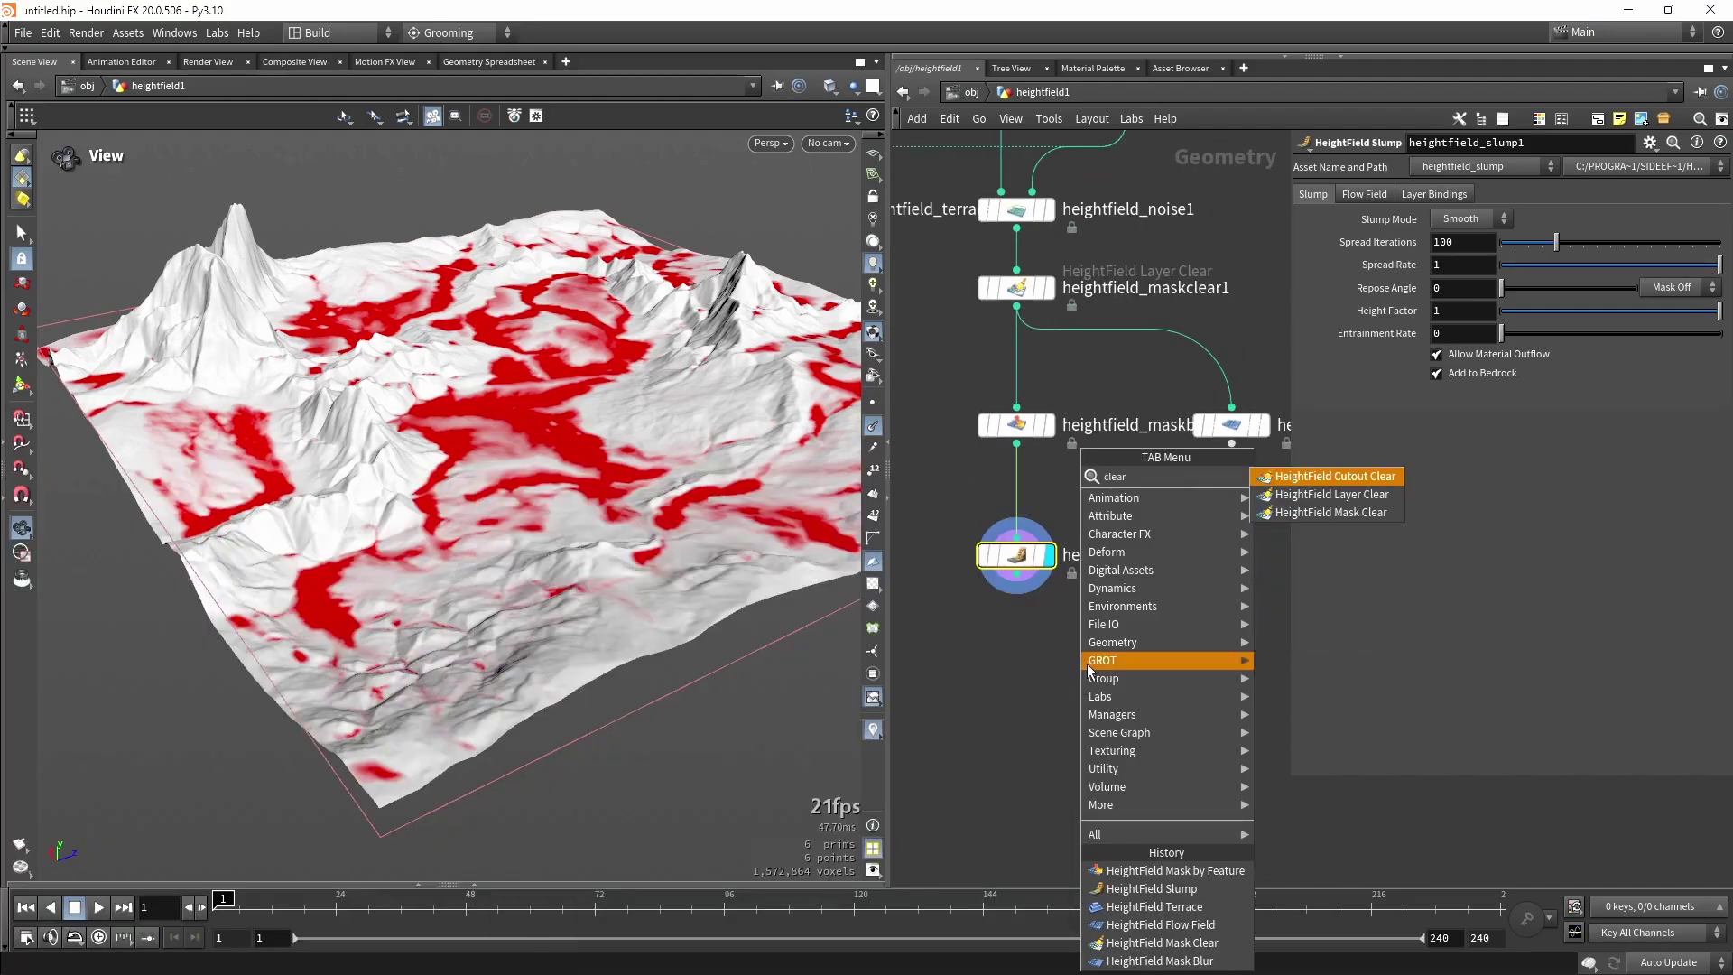
{"action": "left_click", "coordinate": [1325, 513]}
{"action": "left_click", "coordinate": [1103, 613]}
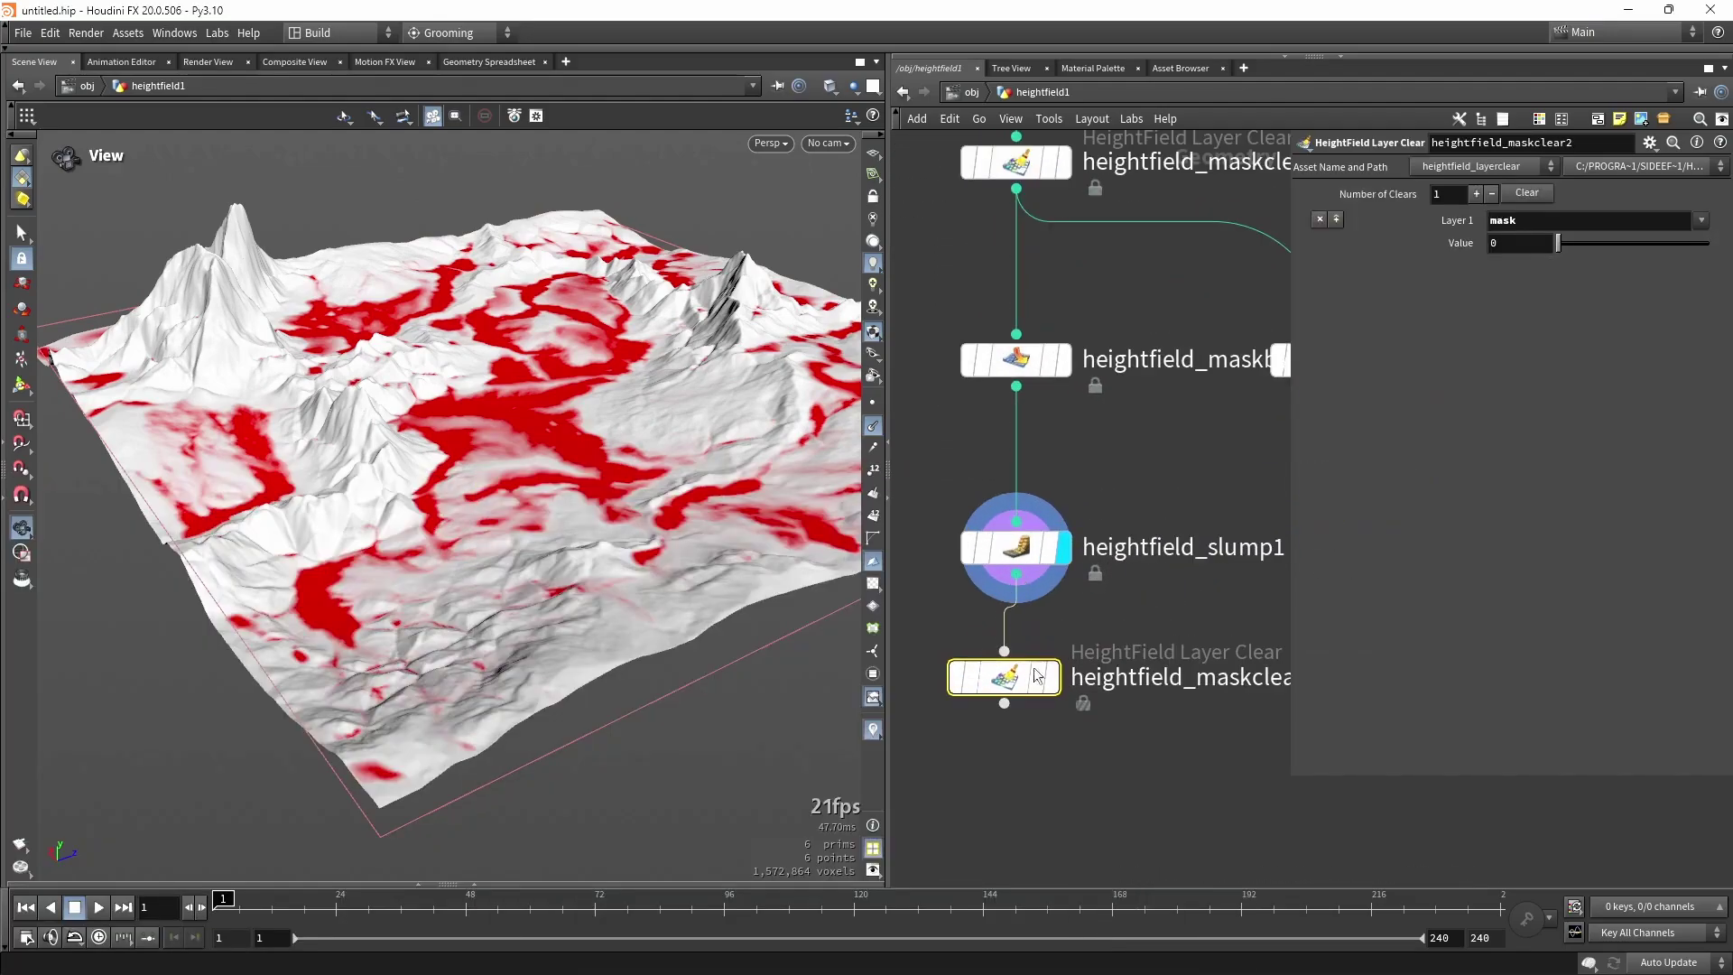
{"action": "left_click_drag", "start_coordinate": [1045, 675], "coordinate": [1031, 675]}
Examine the flat valley areas up close, comparing the terrain with heightfield_slump1 bypassed and active from several viewpoints.
{"action": "scroll", "coordinate": [468, 341], "scroll_direction": "up", "scroll_amount": 5}
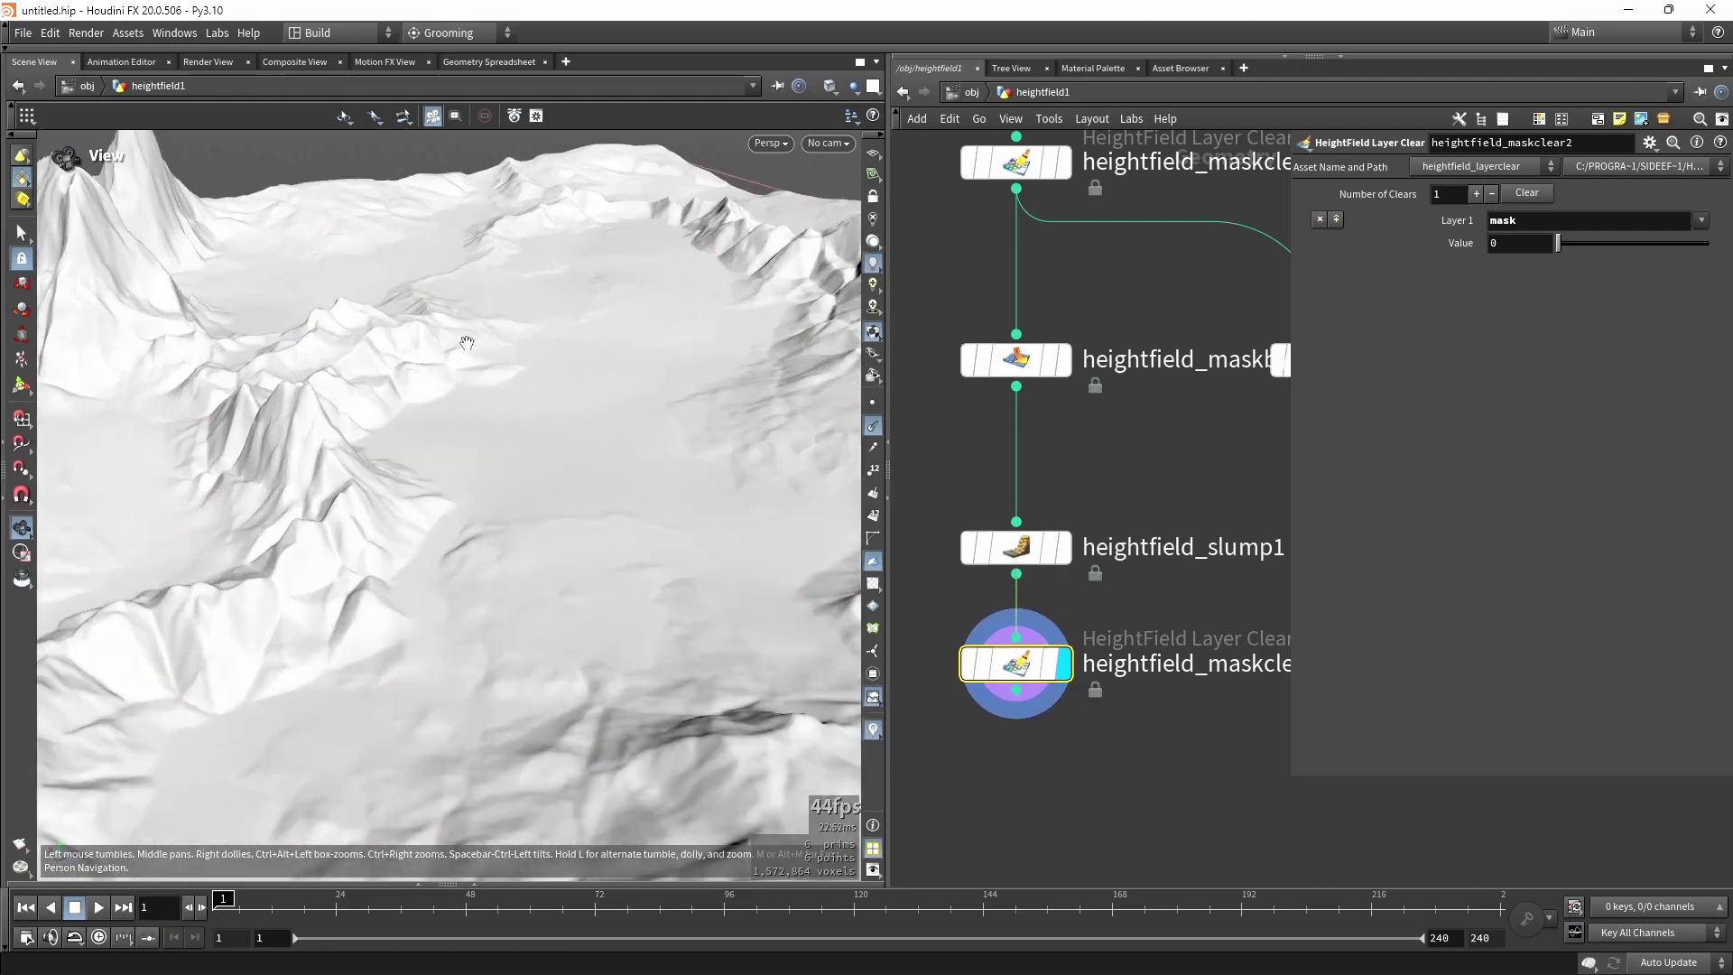
{"action": "left_click_drag", "start_coordinate": [468, 340], "coordinate": [233, 537]}
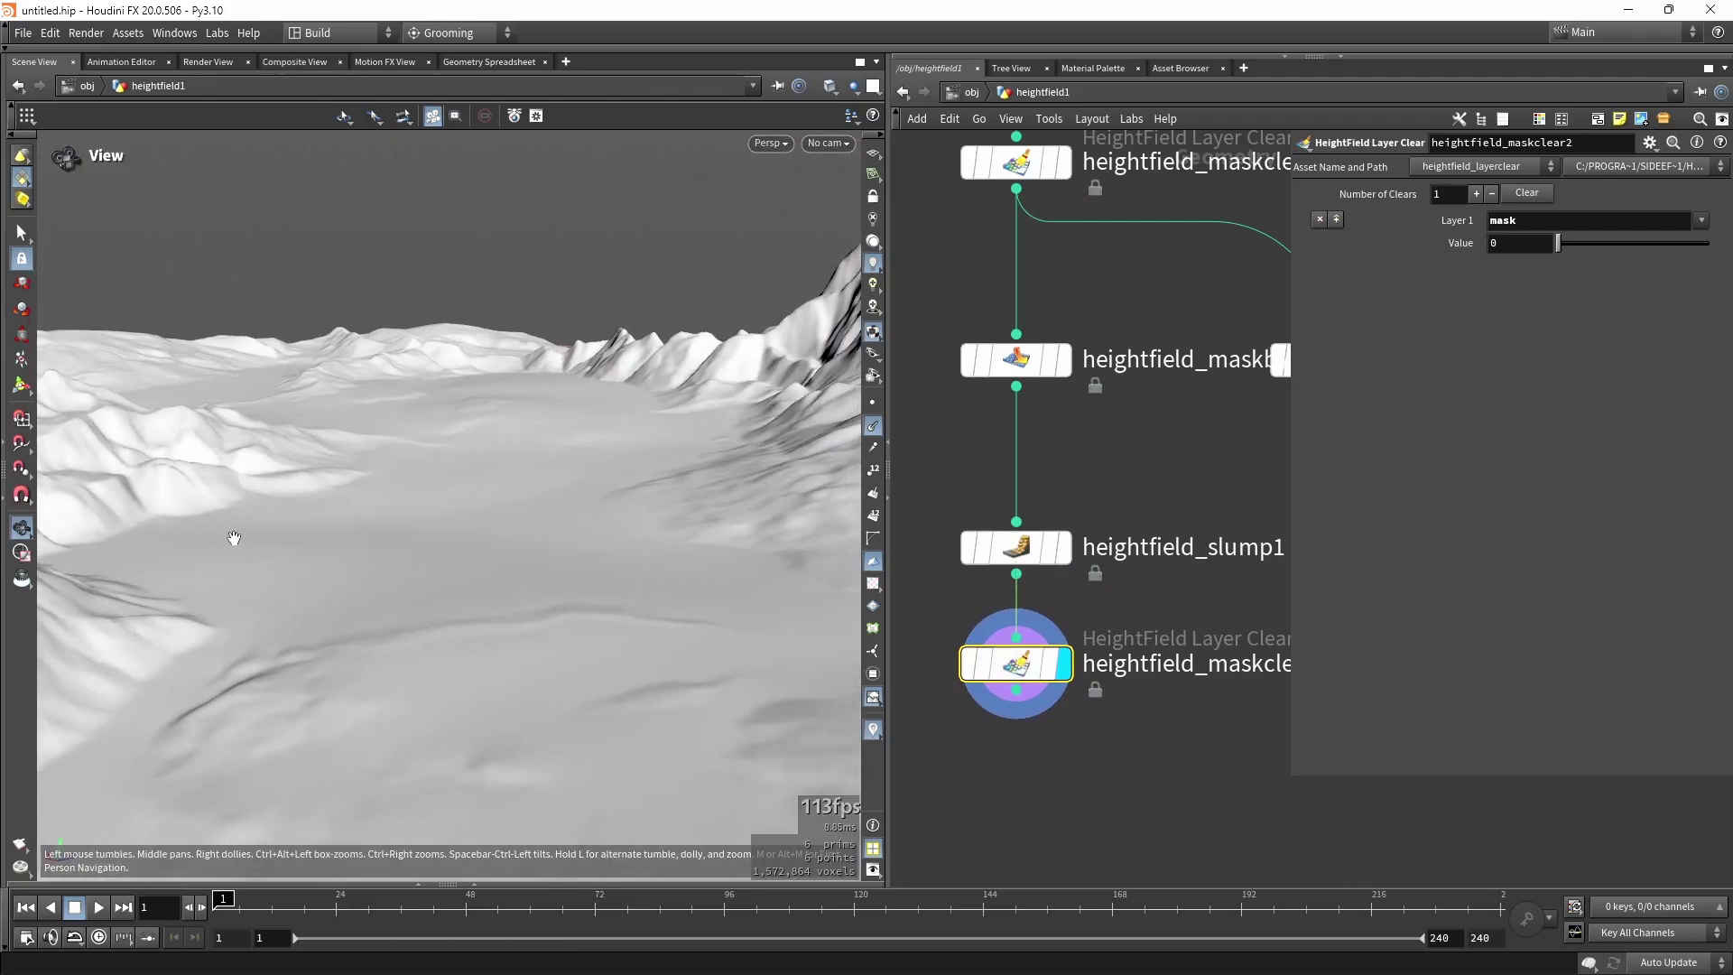
{"action": "left_click", "coordinate": [968, 551]}
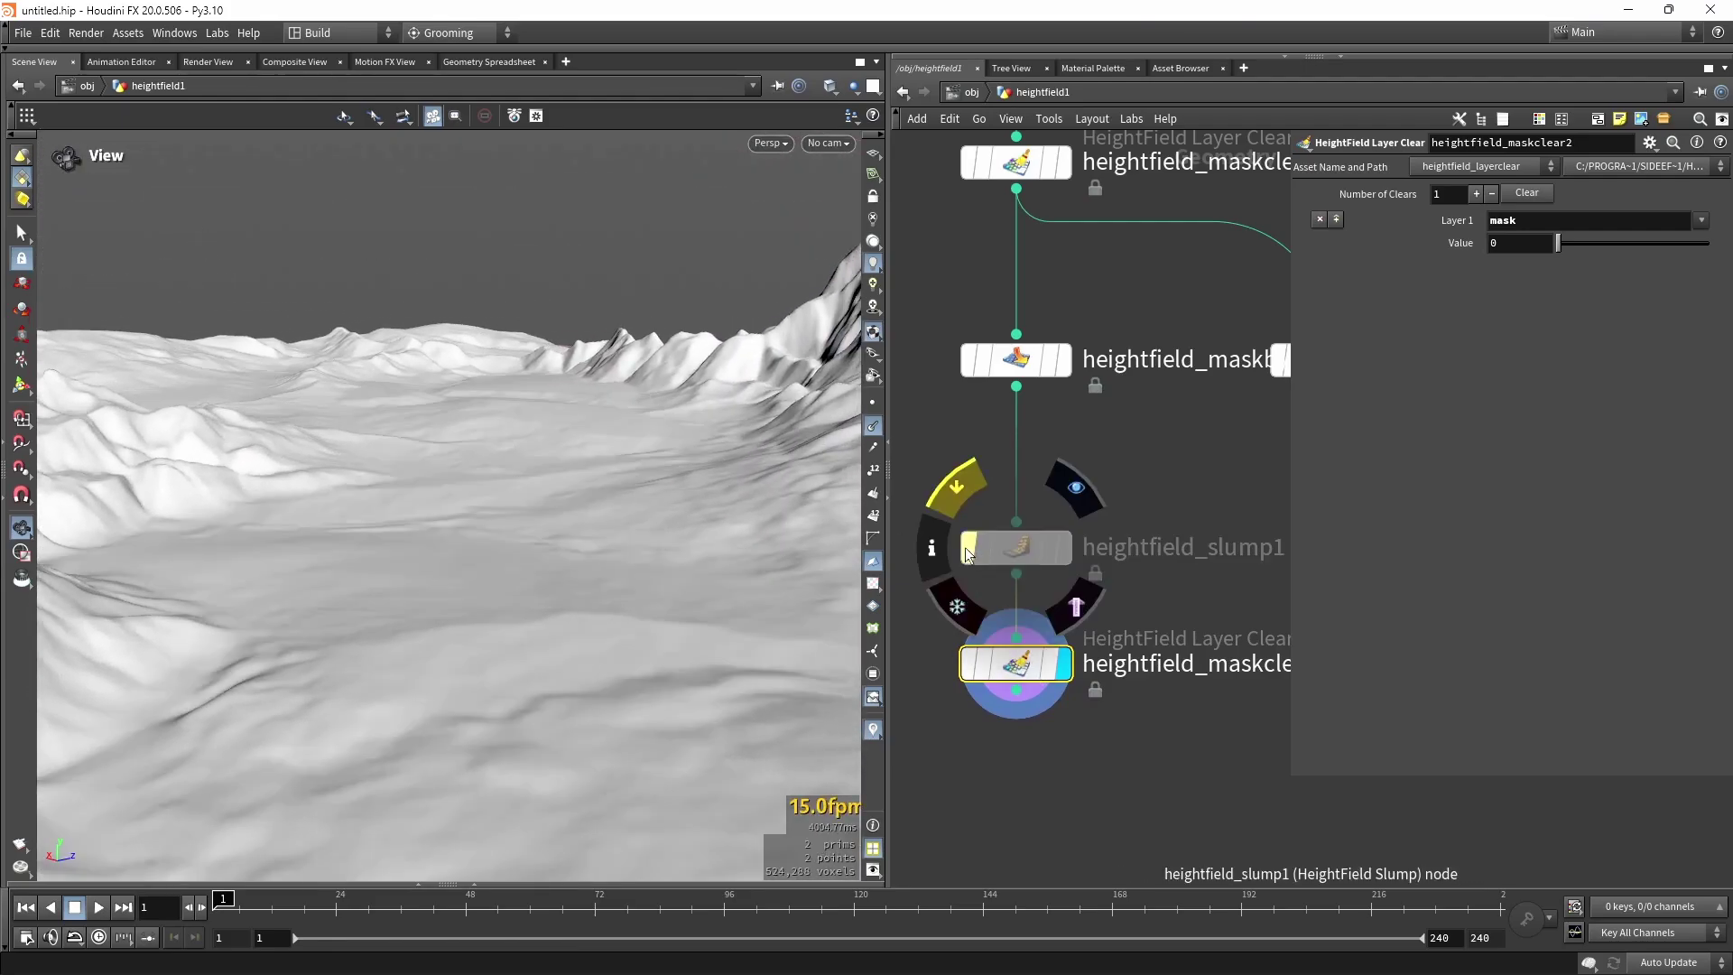
{"action": "left_click", "coordinate": [968, 550]}
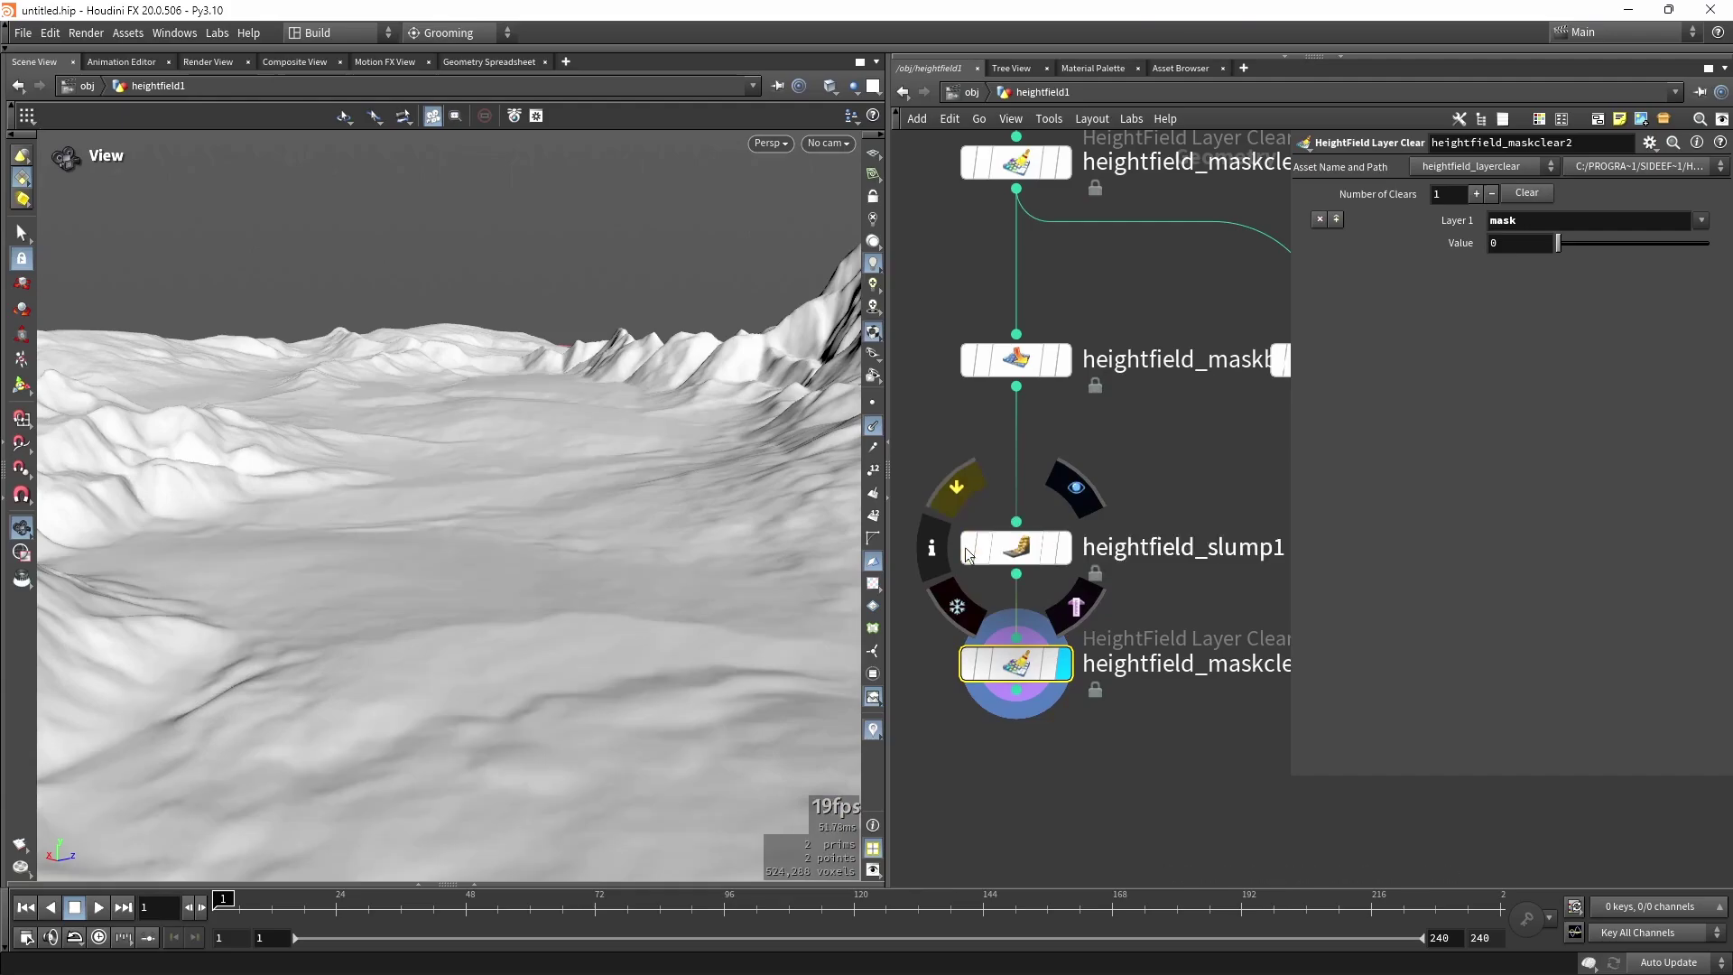
{"action": "left_click", "coordinate": [968, 550]}
{"action": "left_click", "coordinate": [968, 551]}
{"action": "left_click", "coordinate": [967, 550]}
{"action": "left_click", "coordinate": [968, 551]}
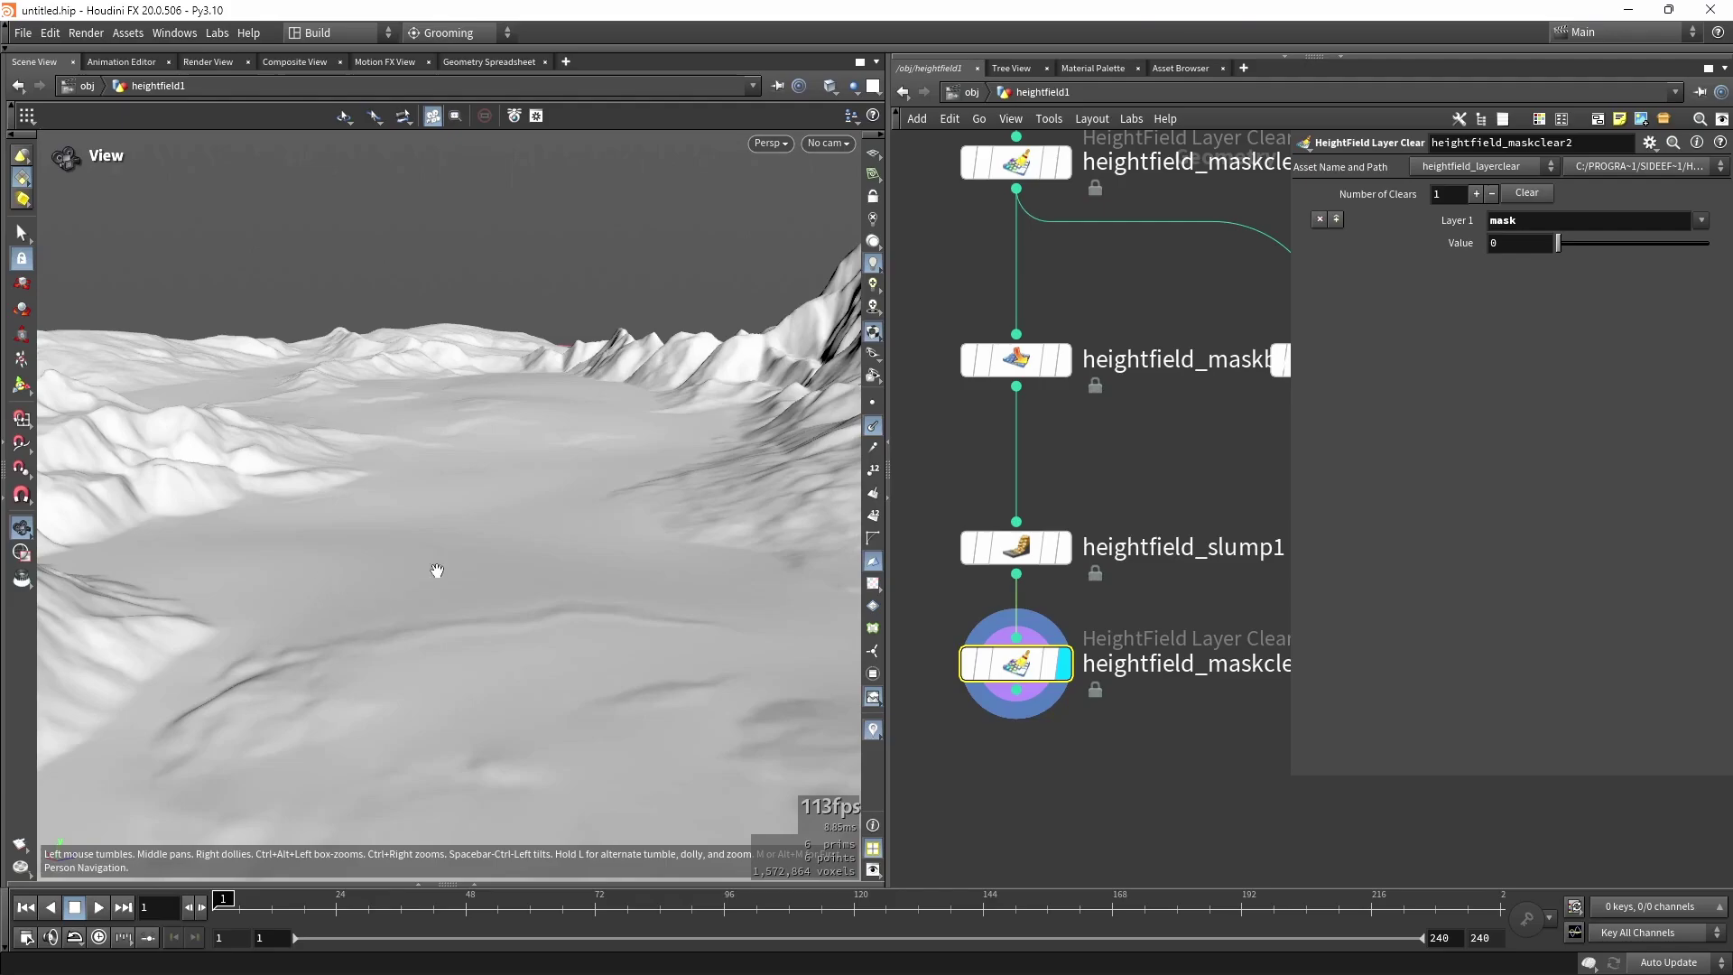
{"action": "left_click_drag", "start_coordinate": [528, 444], "coordinate": [566, 567]}
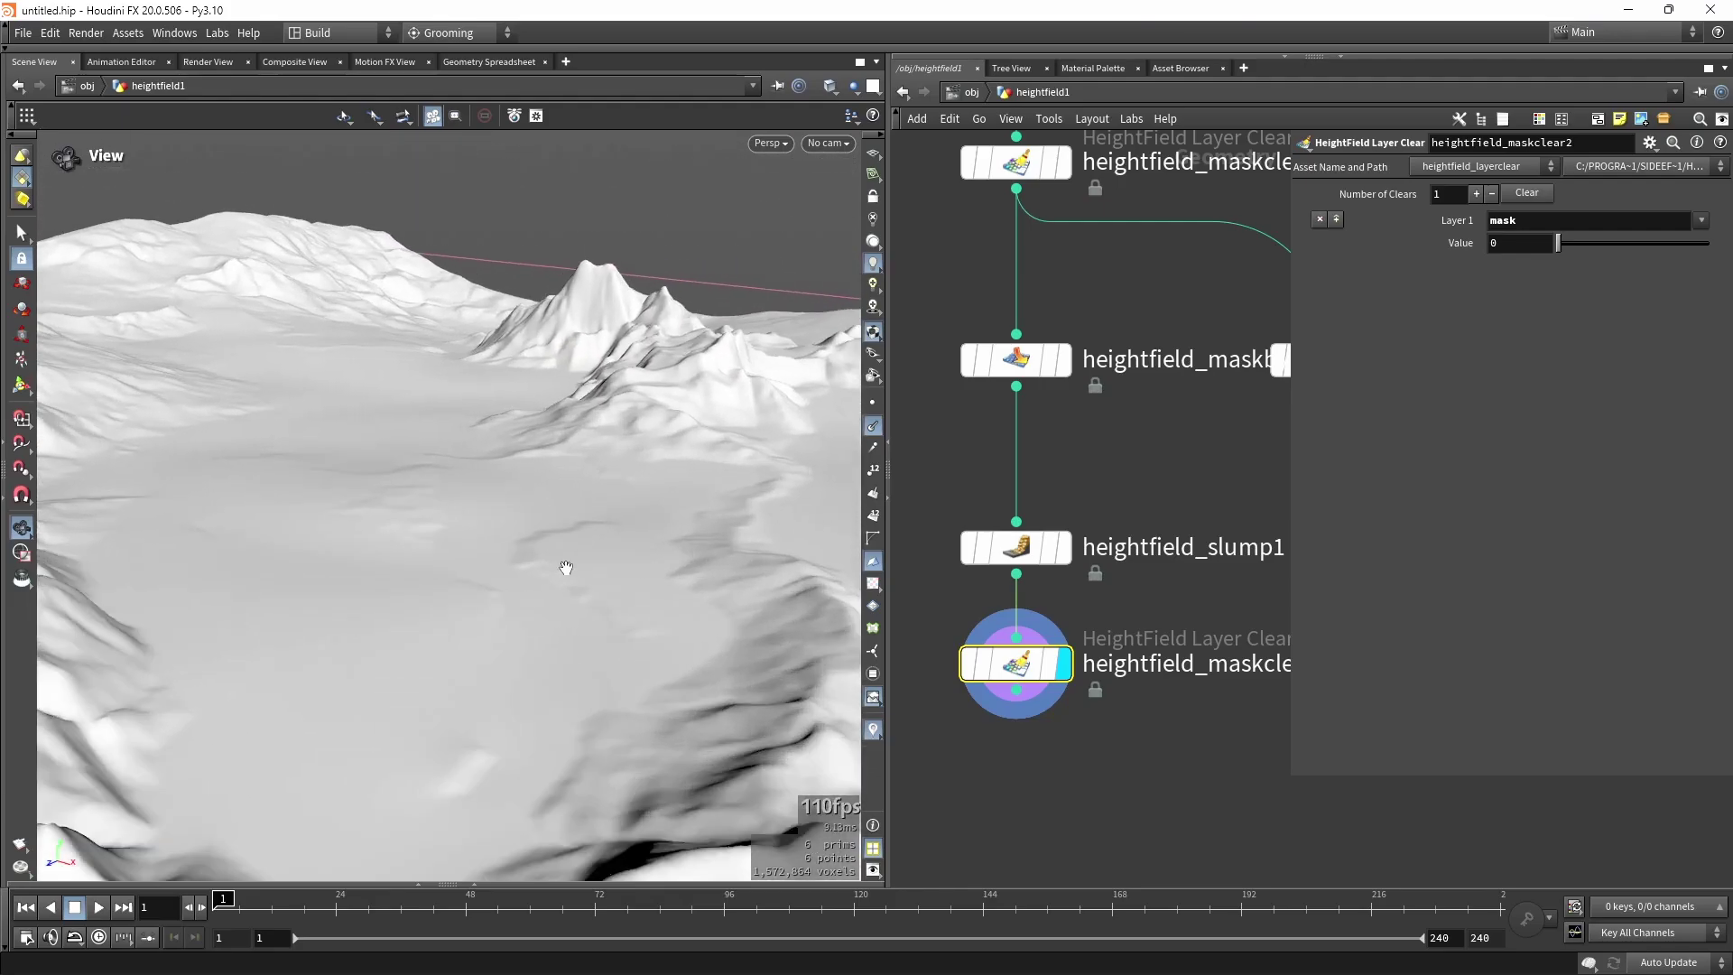
{"action": "left_click_drag", "start_coordinate": [330, 376], "coordinate": [587, 486]}
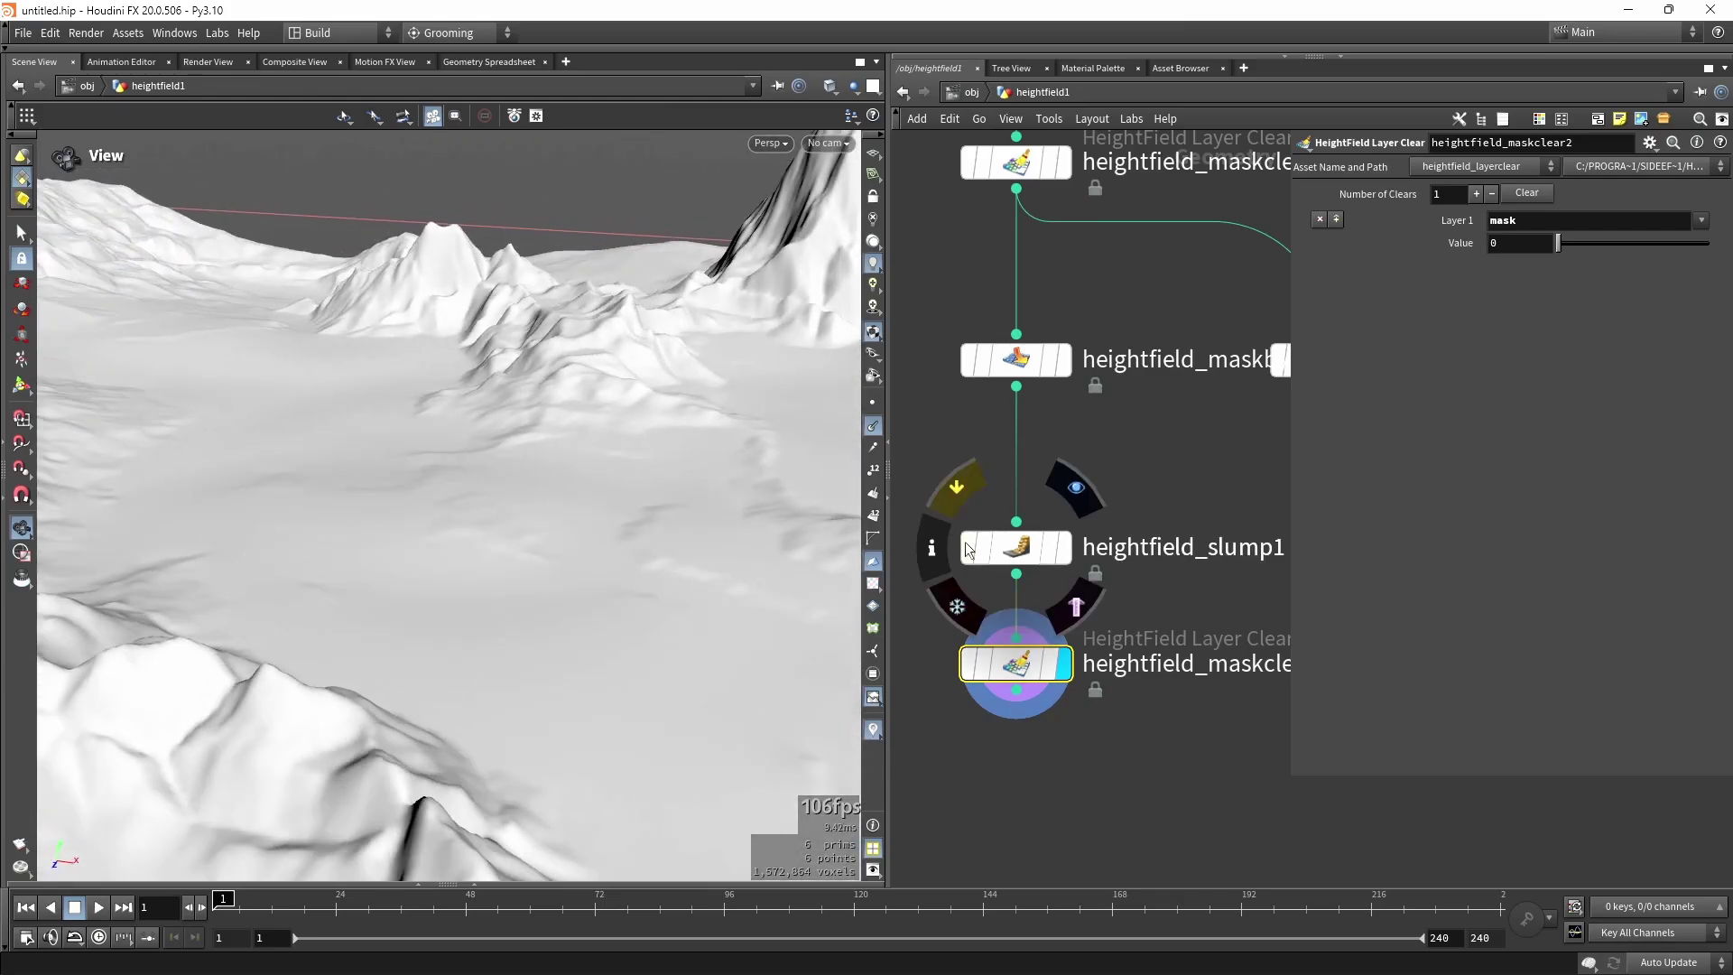
{"action": "left_click", "coordinate": [957, 485]}
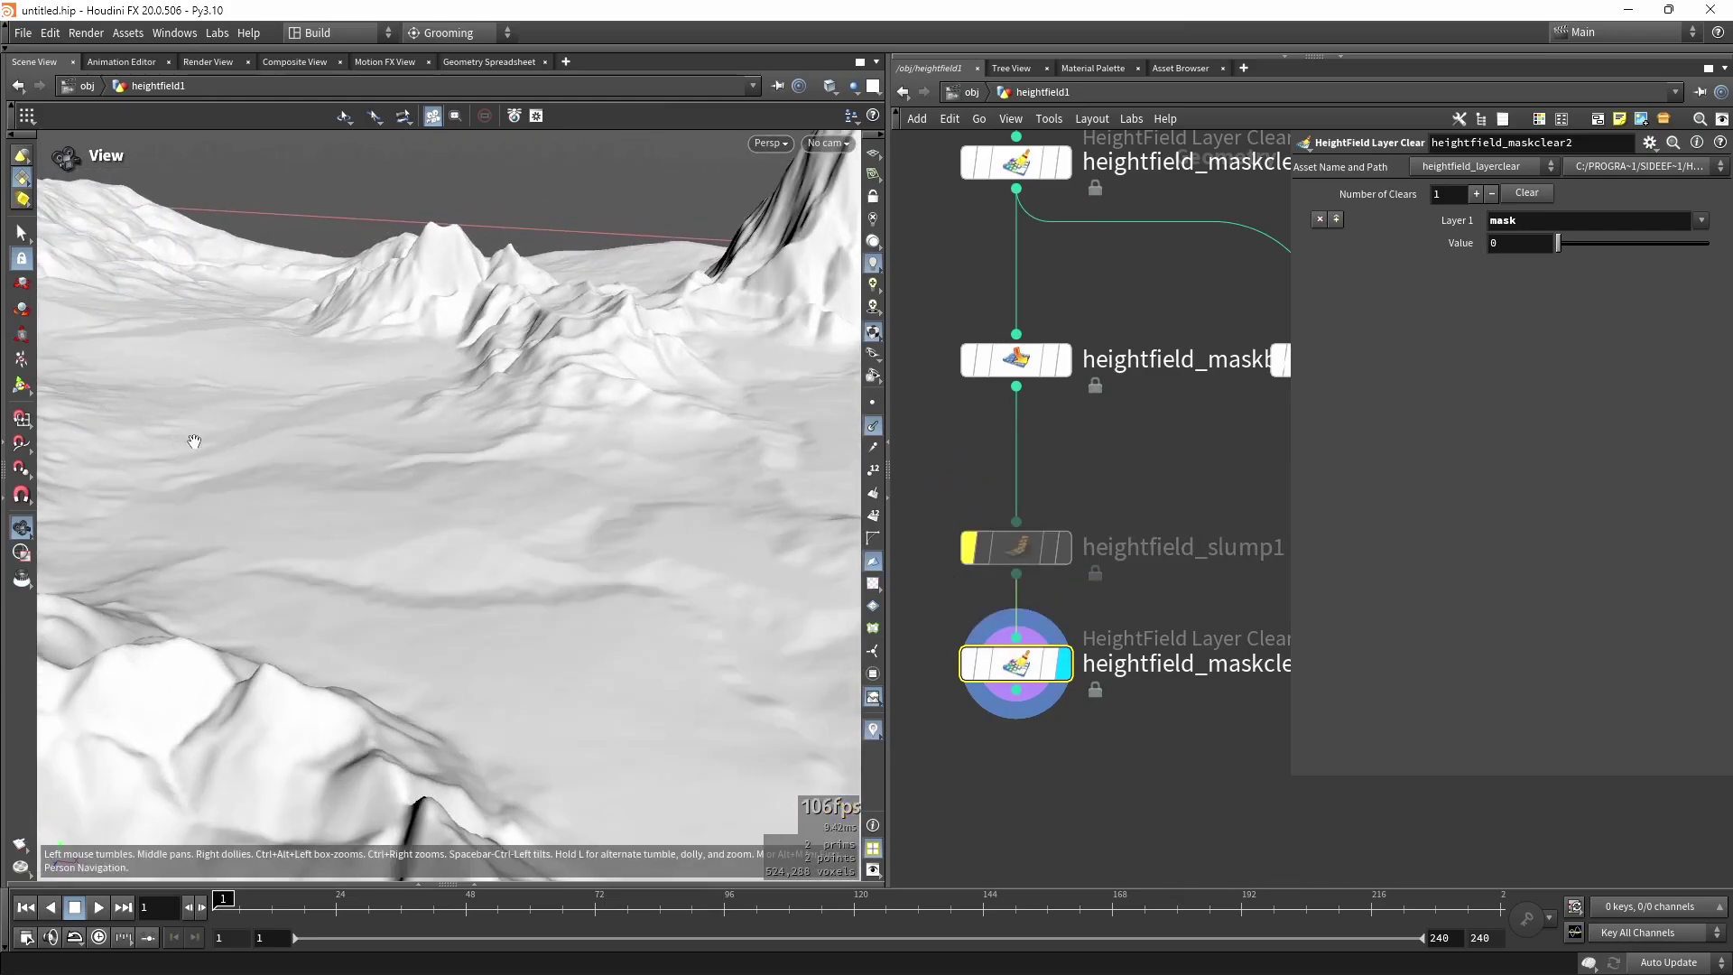
{"action": "left_click", "coordinate": [955, 488]}
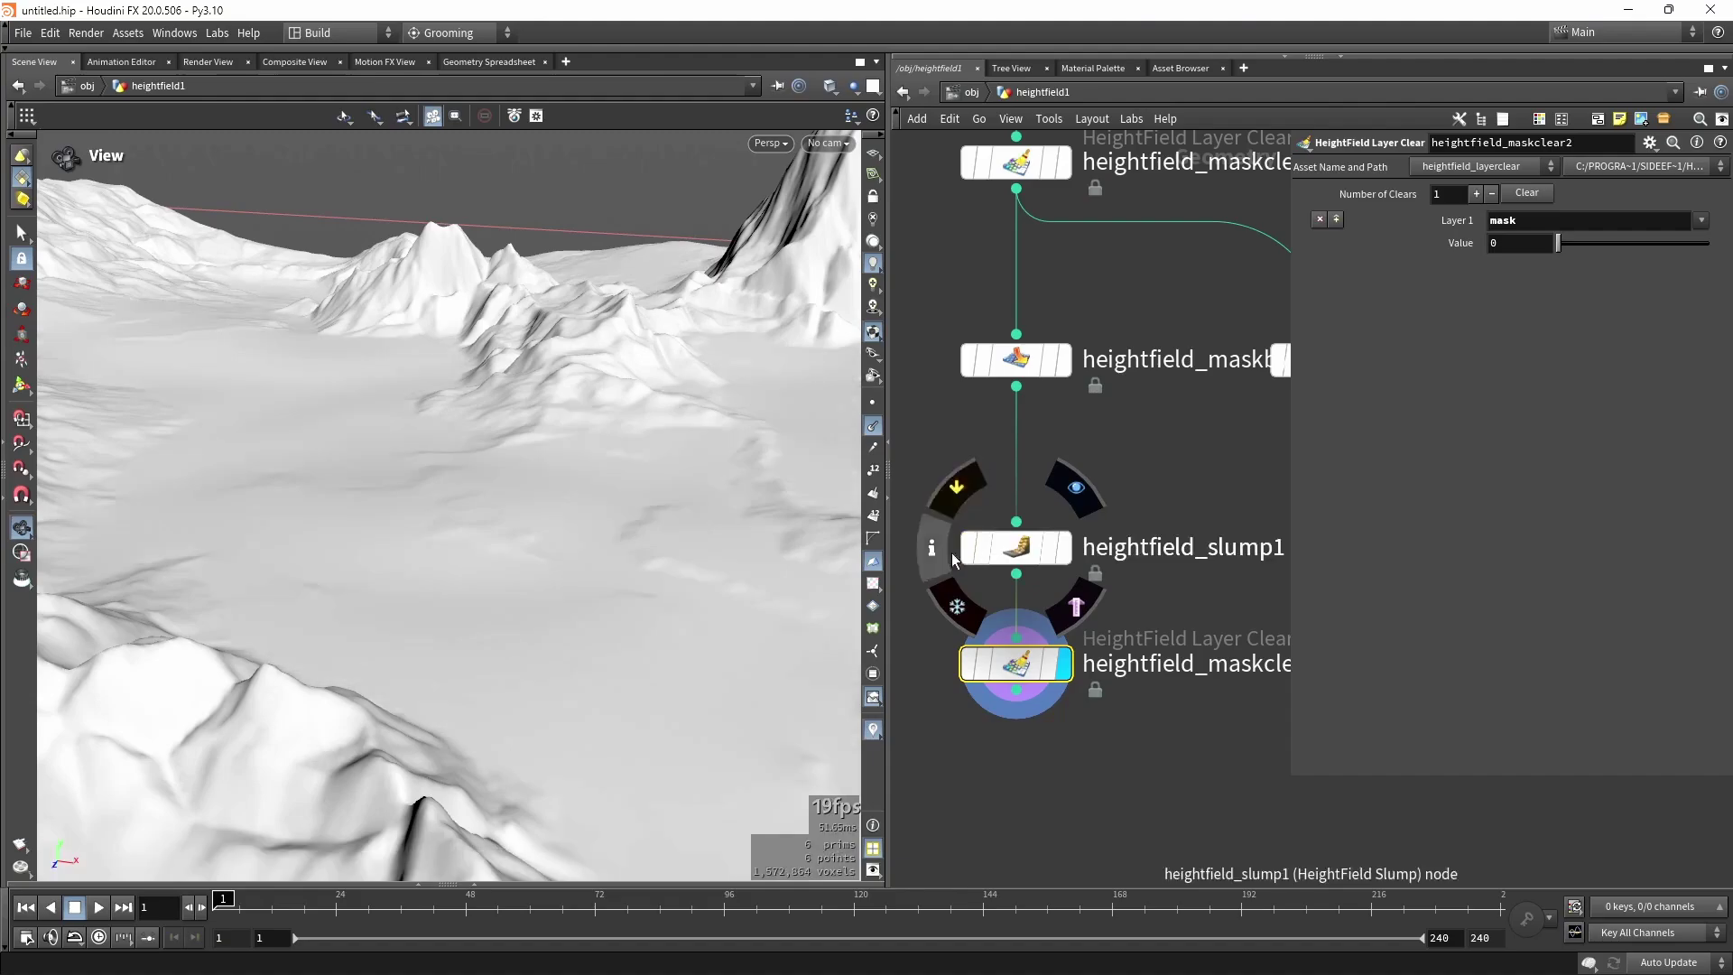
Set the Min Slope Angle of heightfield_maskbyfeature3 to 7.4.
{"action": "left_click", "coordinate": [1016, 360]}
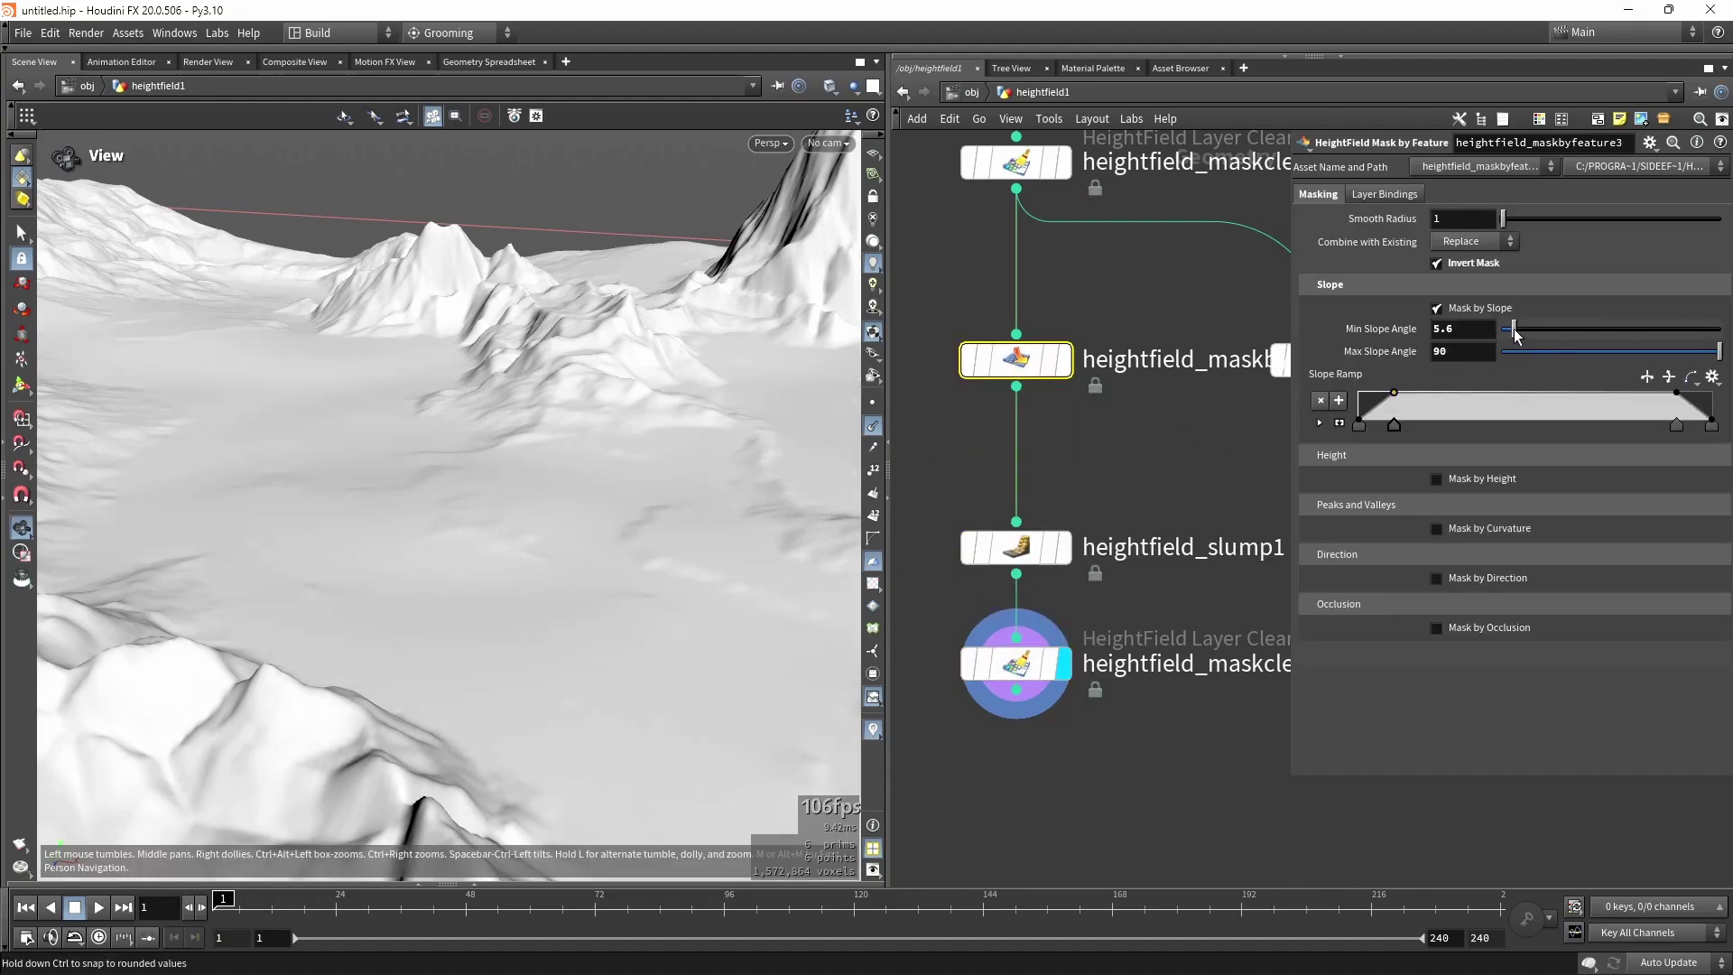
{"action": "mouse_move", "coordinate": [1514, 328]}
{"action": "left_mouse_down"}
{"action": "mouse_move", "coordinate": [1730, 334]}
{"action": "mouse_move", "coordinate": [1436, 352]}
{"action": "mouse_move", "coordinate": [1659, 350]}
{"action": "mouse_move", "coordinate": [1449, 360]}
{"action": "mouse_move", "coordinate": [1545, 341]}
{"action": "left_mouse_up"}
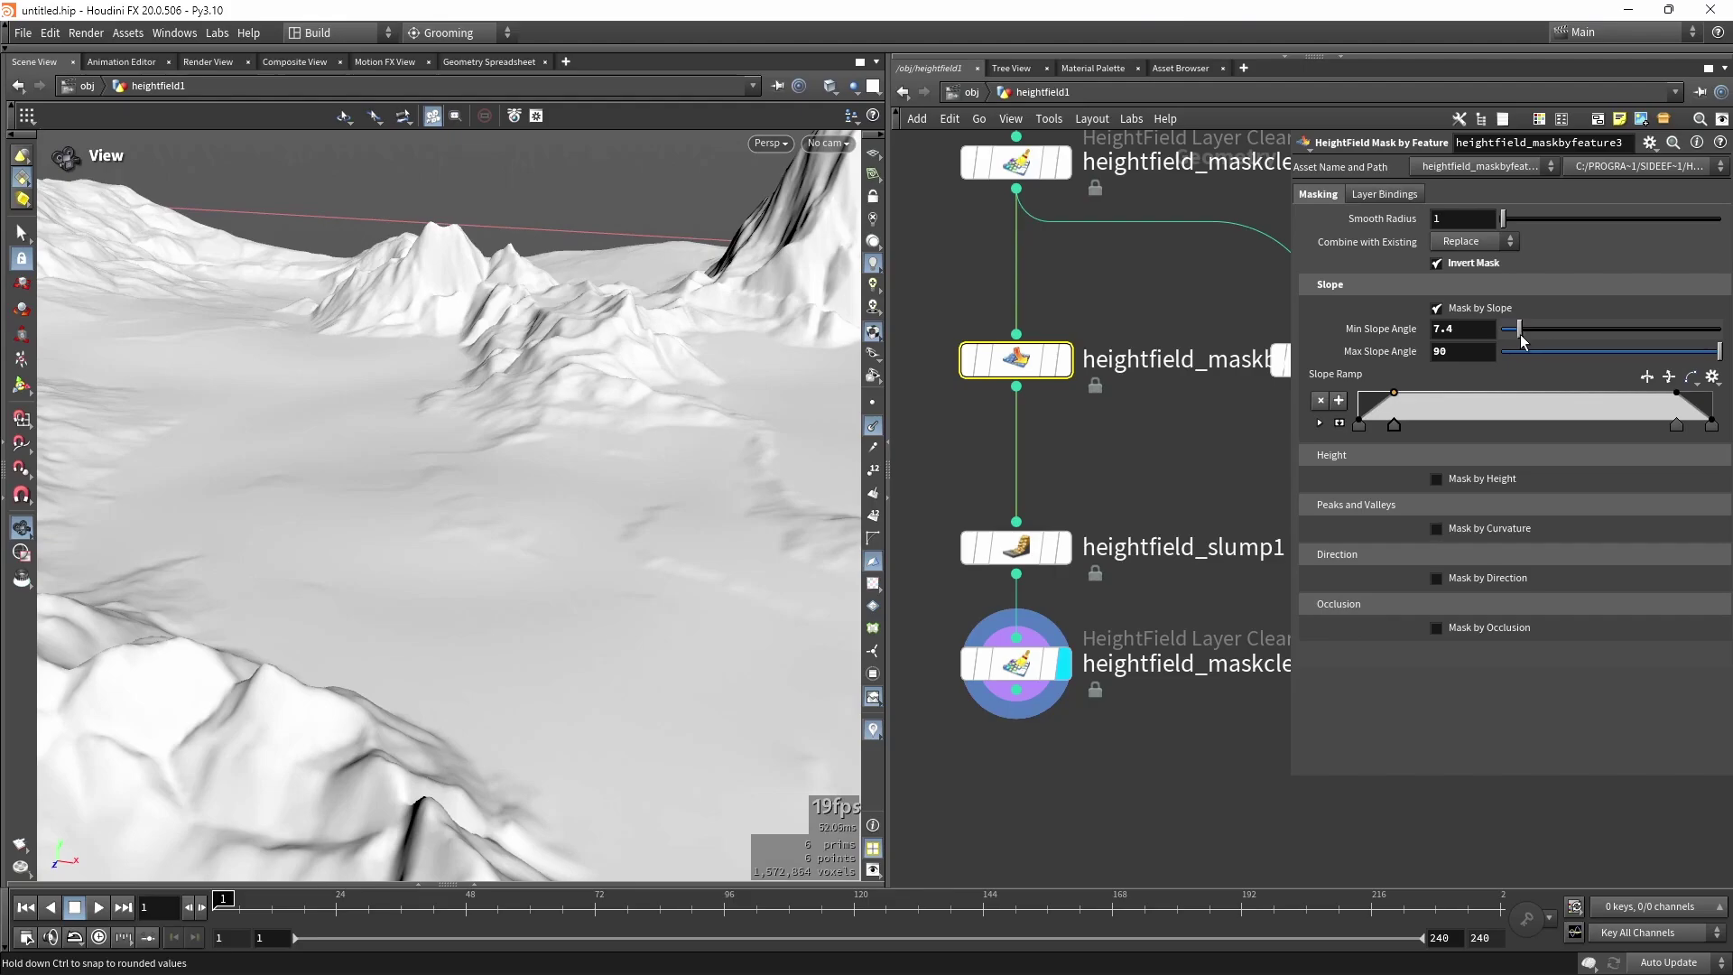
Try a Spread Iterations value of 221 on heightfield_slump1, restore it to 100 and review the whole terrain.
{"action": "left_click", "coordinate": [1040, 550]}
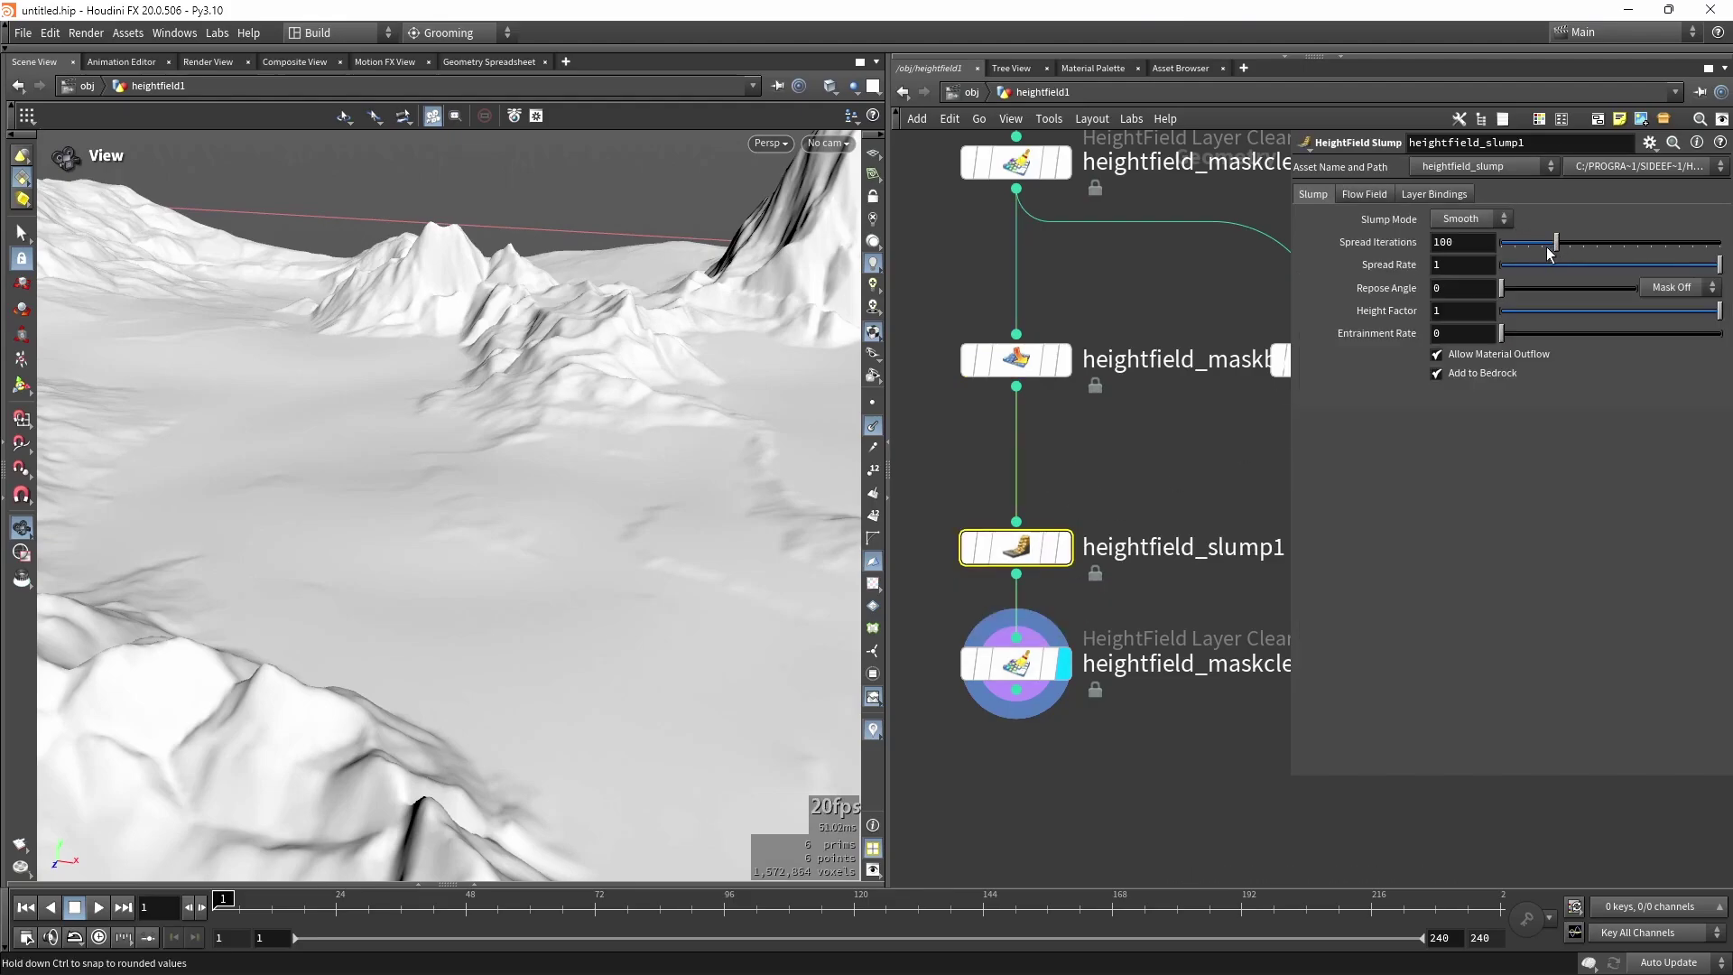
{"action": "left_click_drag", "start_coordinate": [1519, 252], "coordinate": [1612, 252]}
{"action": "left_click_drag", "start_coordinate": [1721, 254], "coordinate": [1625, 262]}
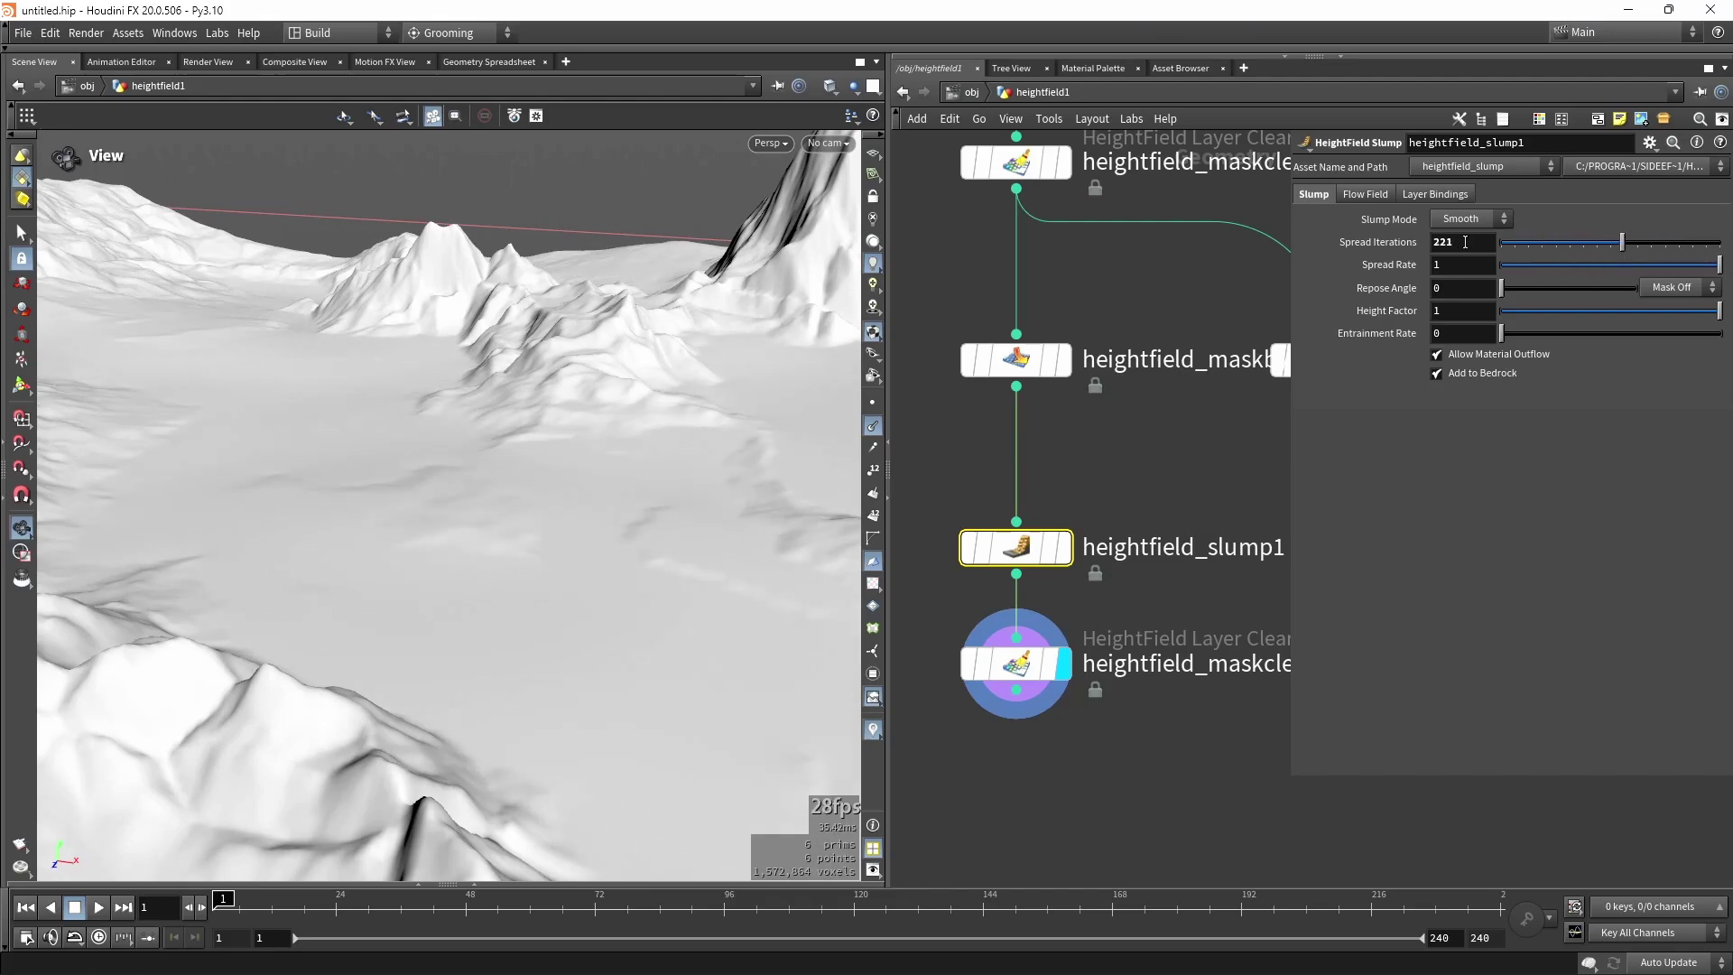
{"action": "left_click_drag", "start_coordinate": [578, 379], "coordinate": [518, 455]}
{"action": "scroll", "coordinate": [547, 435], "scroll_direction": "down", "scroll_amount": 5}
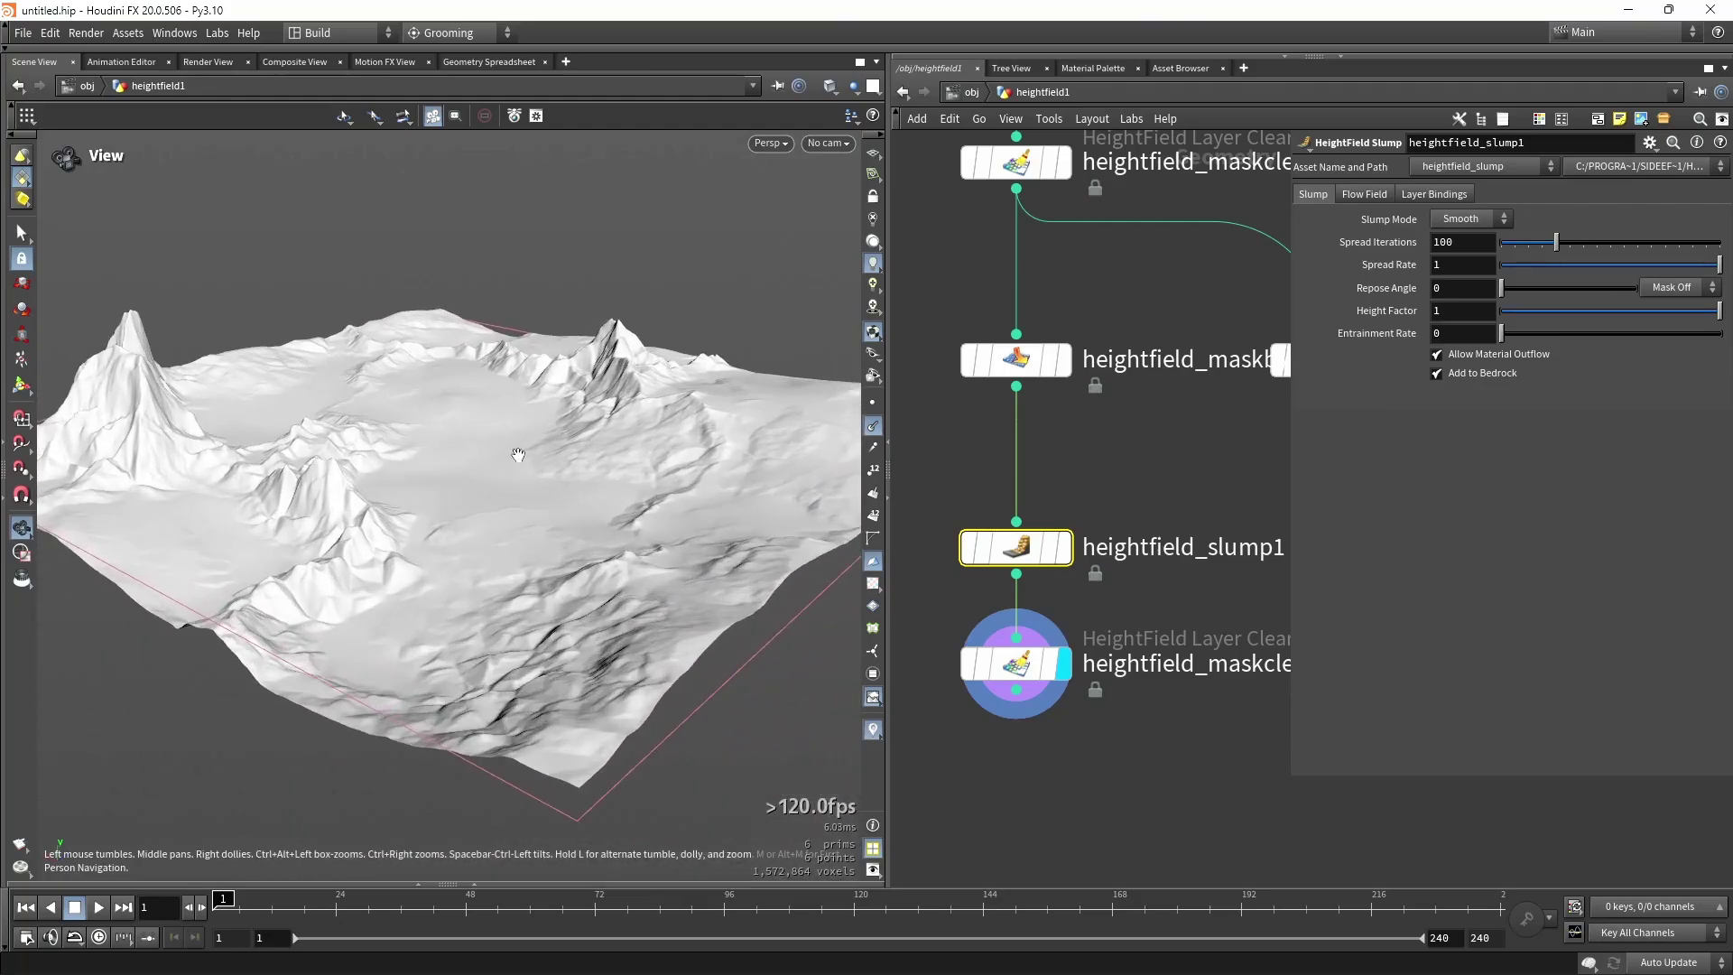
Narrow the parameter pane, add a HeightField Erode node fed by heightfield_maskclear2, and display the eroded terrain.
{"action": "left_click_drag", "start_coordinate": [1291, 781], "coordinate": [1470, 705]}
{"action": "scroll", "coordinate": [1267, 576], "scroll_direction": "down", "scroll_amount": 2}
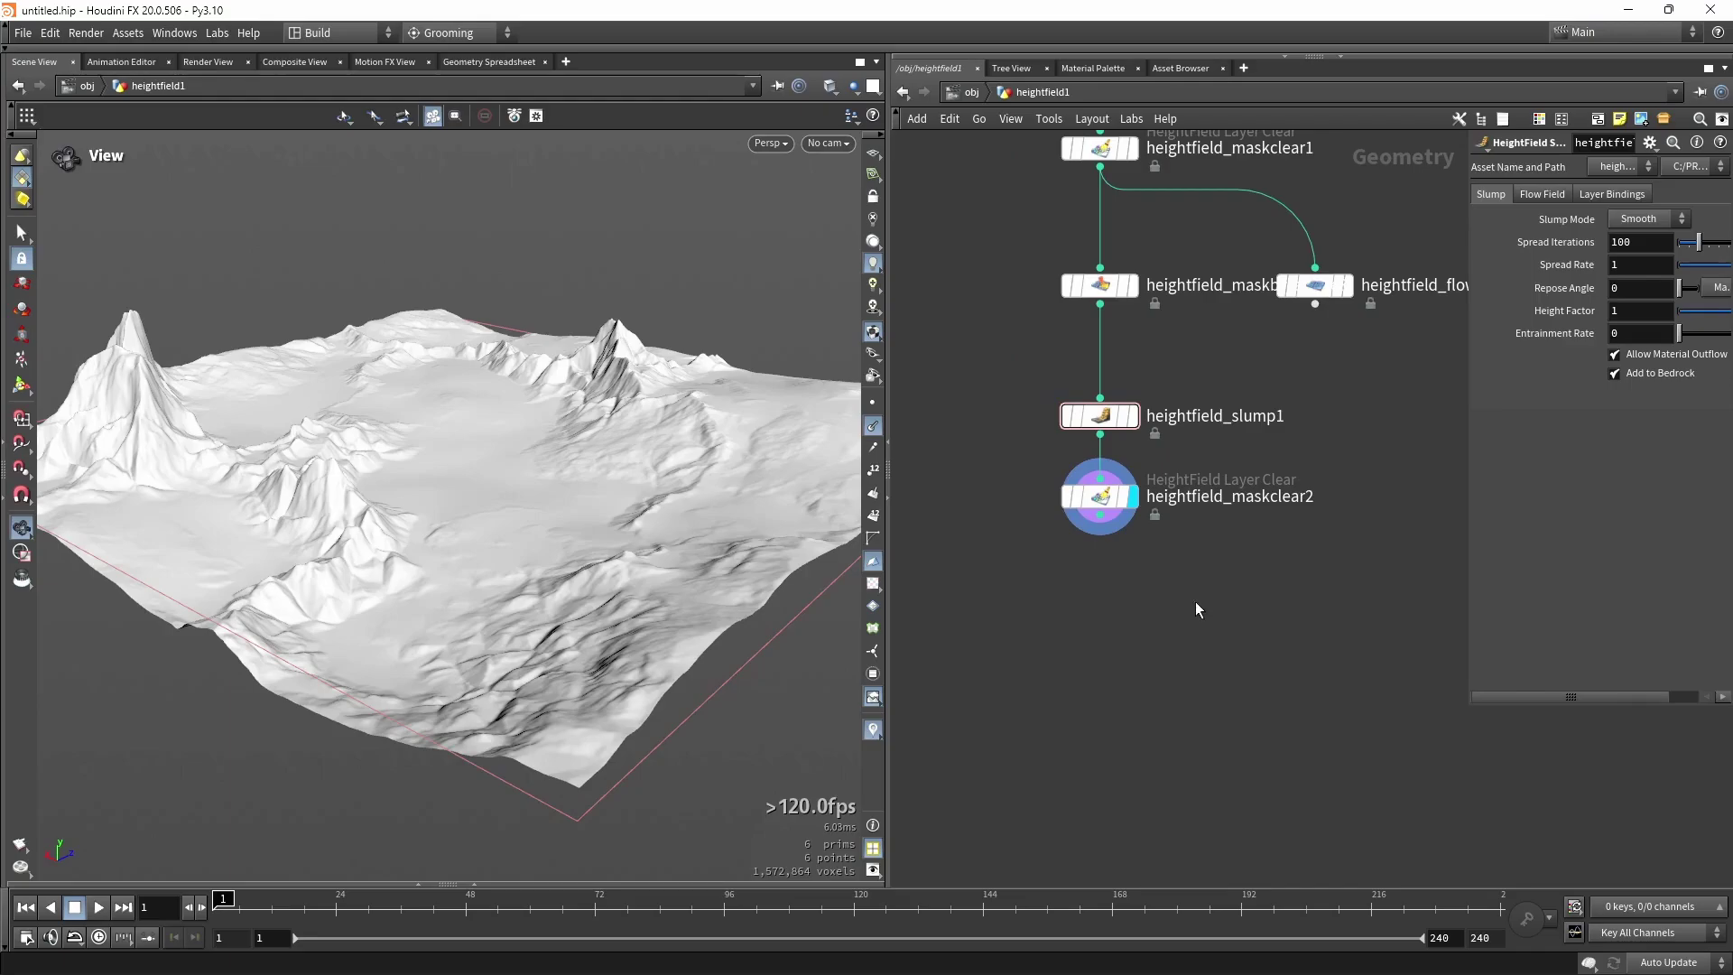
{"action": "key", "text": "Tab"}
{"action": "type", "text": "erod"}
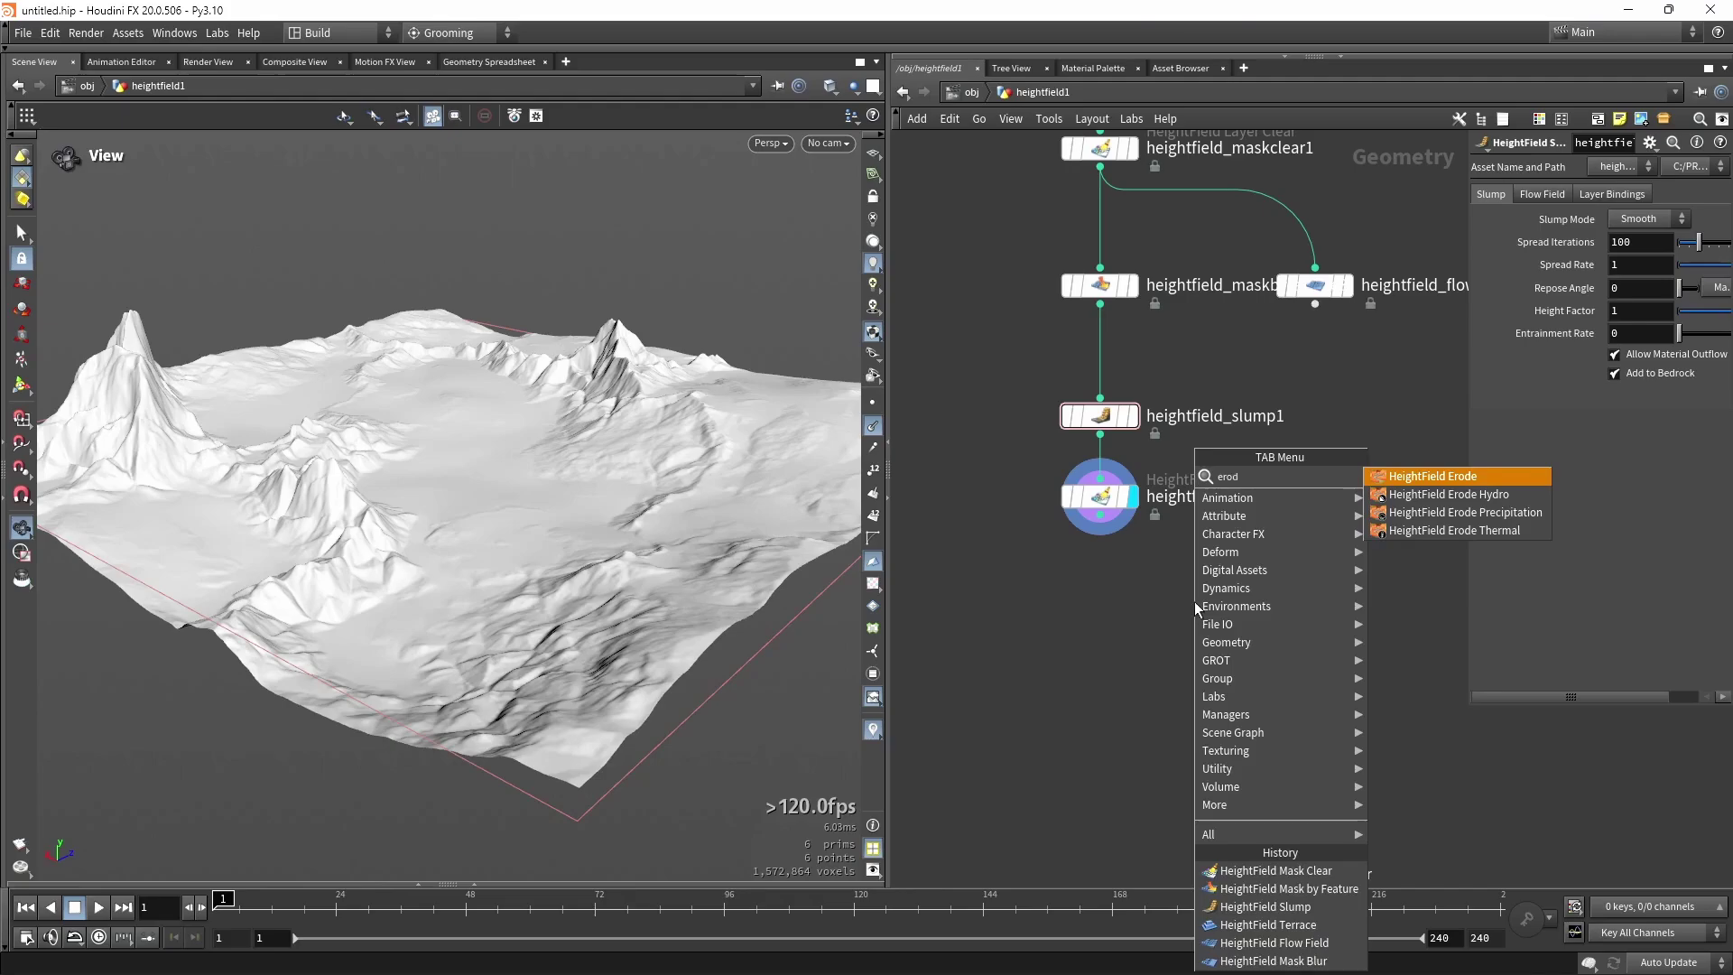
{"action": "left_click", "coordinate": [1436, 476]}
{"action": "left_click", "coordinate": [1114, 635]}
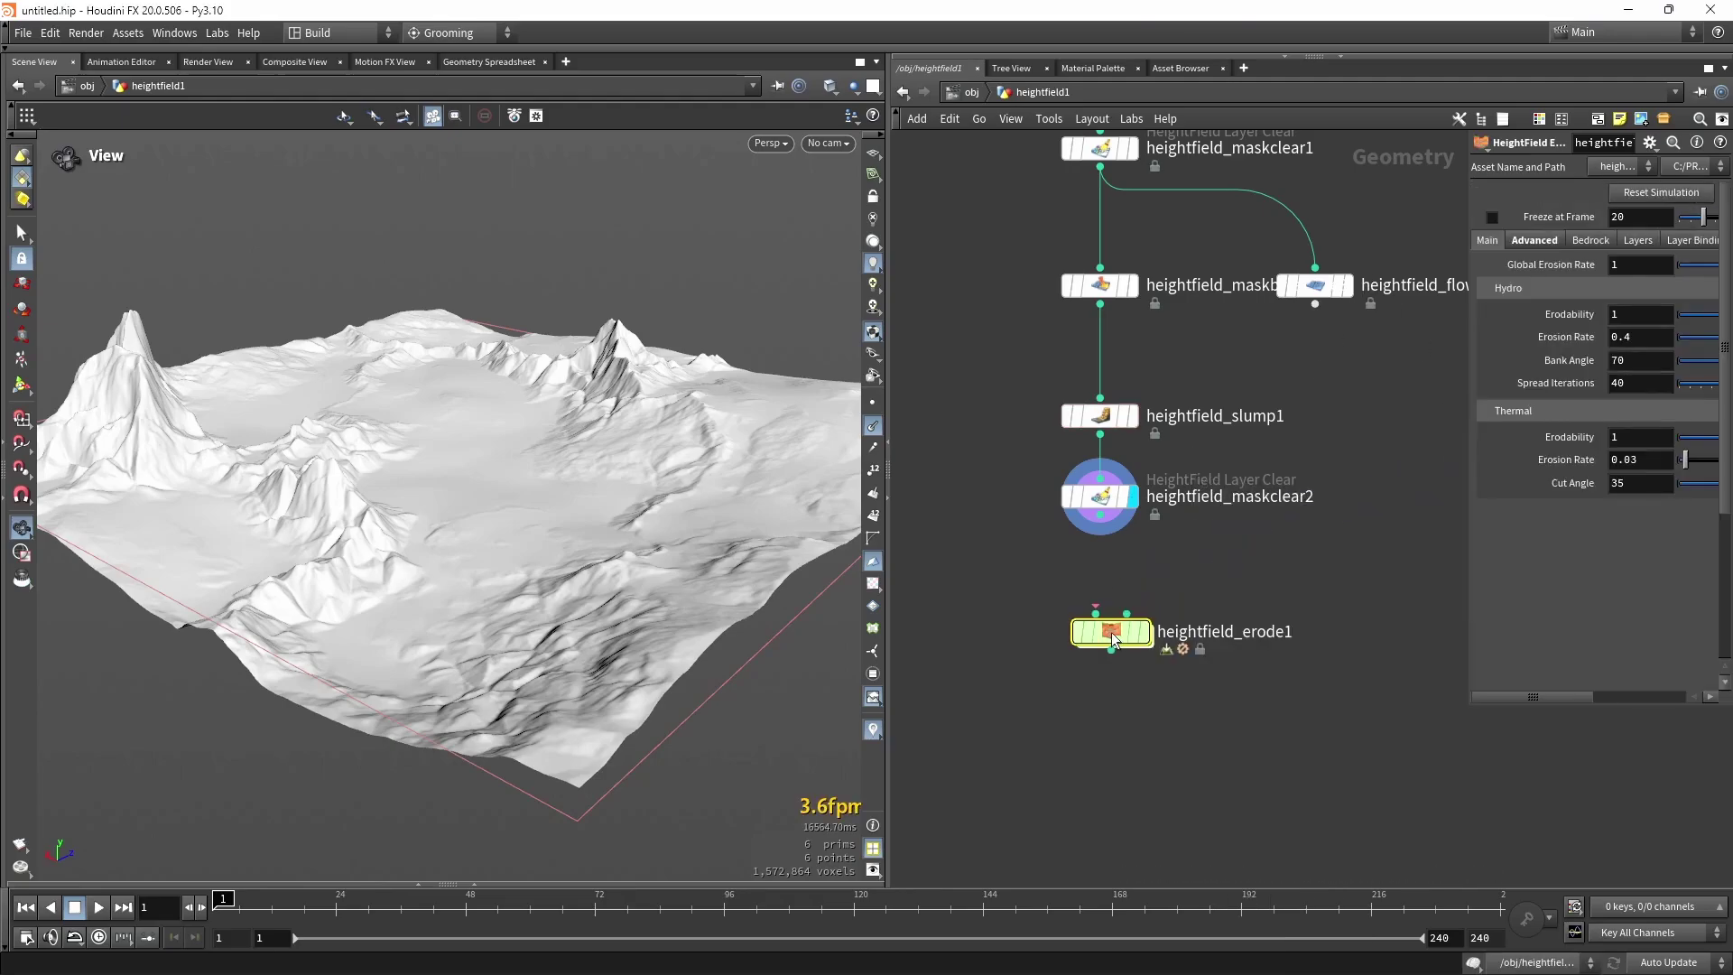
{"action": "scroll", "coordinate": [1116, 578], "scroll_direction": "up", "scroll_amount": 2}
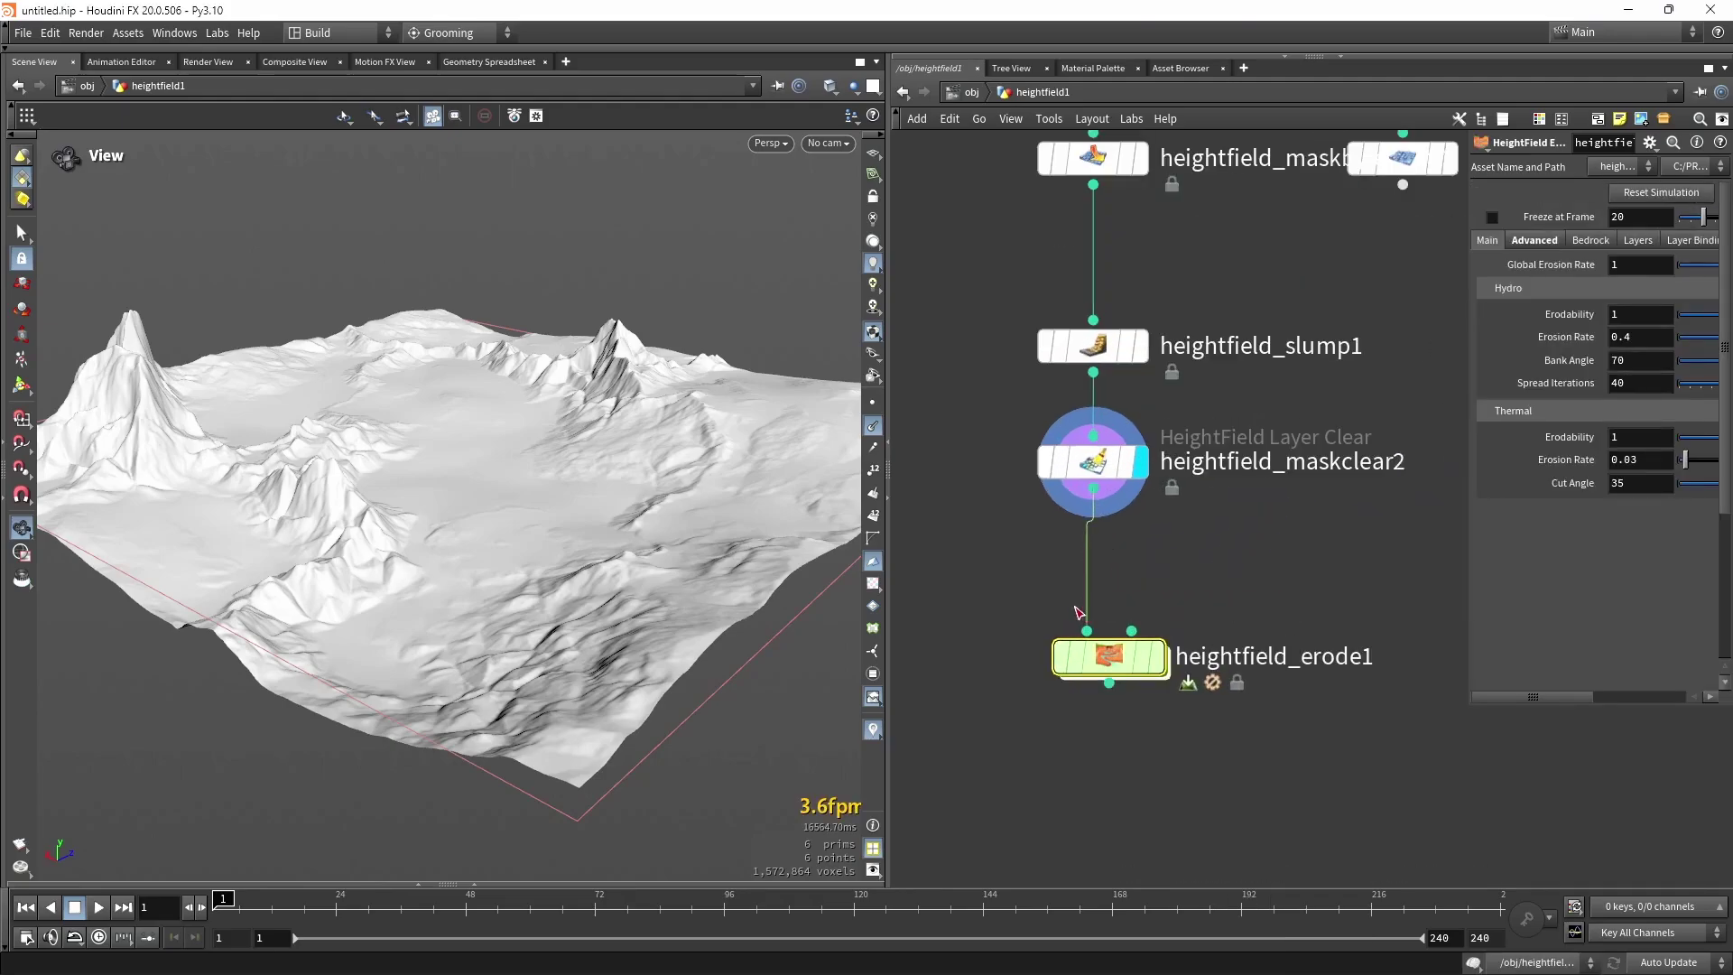
{"action": "mouse_move", "coordinate": [1112, 668]}
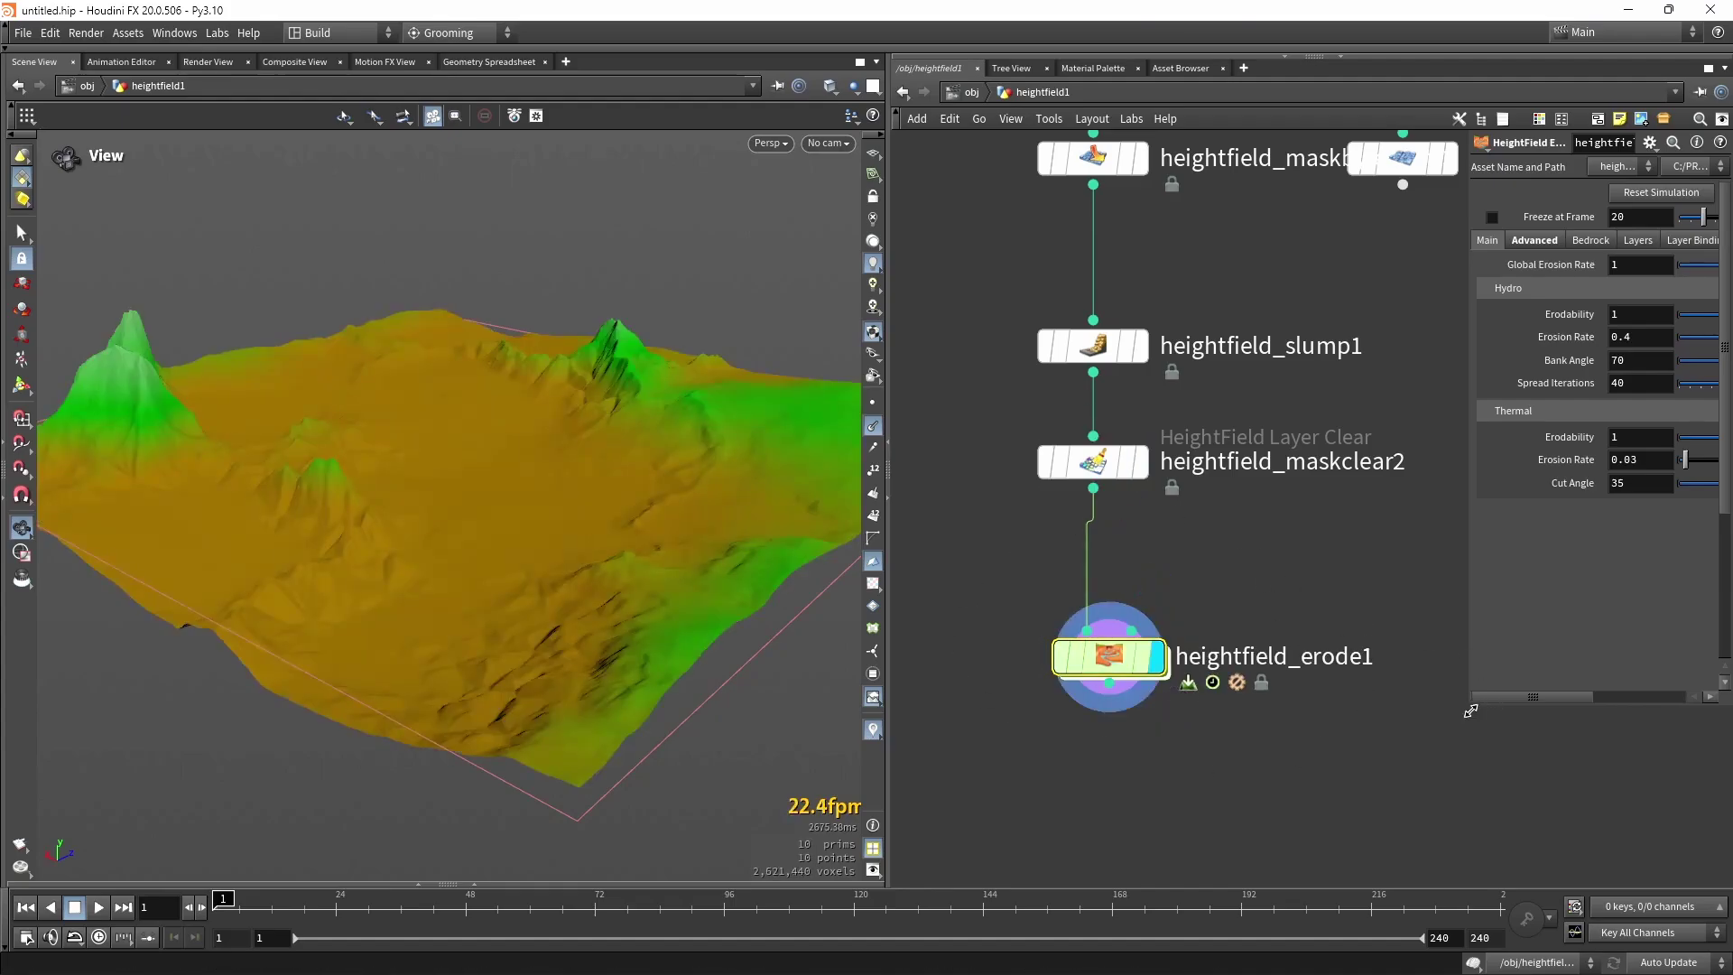
Widen the parameter pane, freeze heightfield_erode1 at frame 20, review the eroded terrain, and turn off the node's Visualize option.
{"action": "left_click_drag", "start_coordinate": [1470, 710], "coordinate": [1253, 623]}
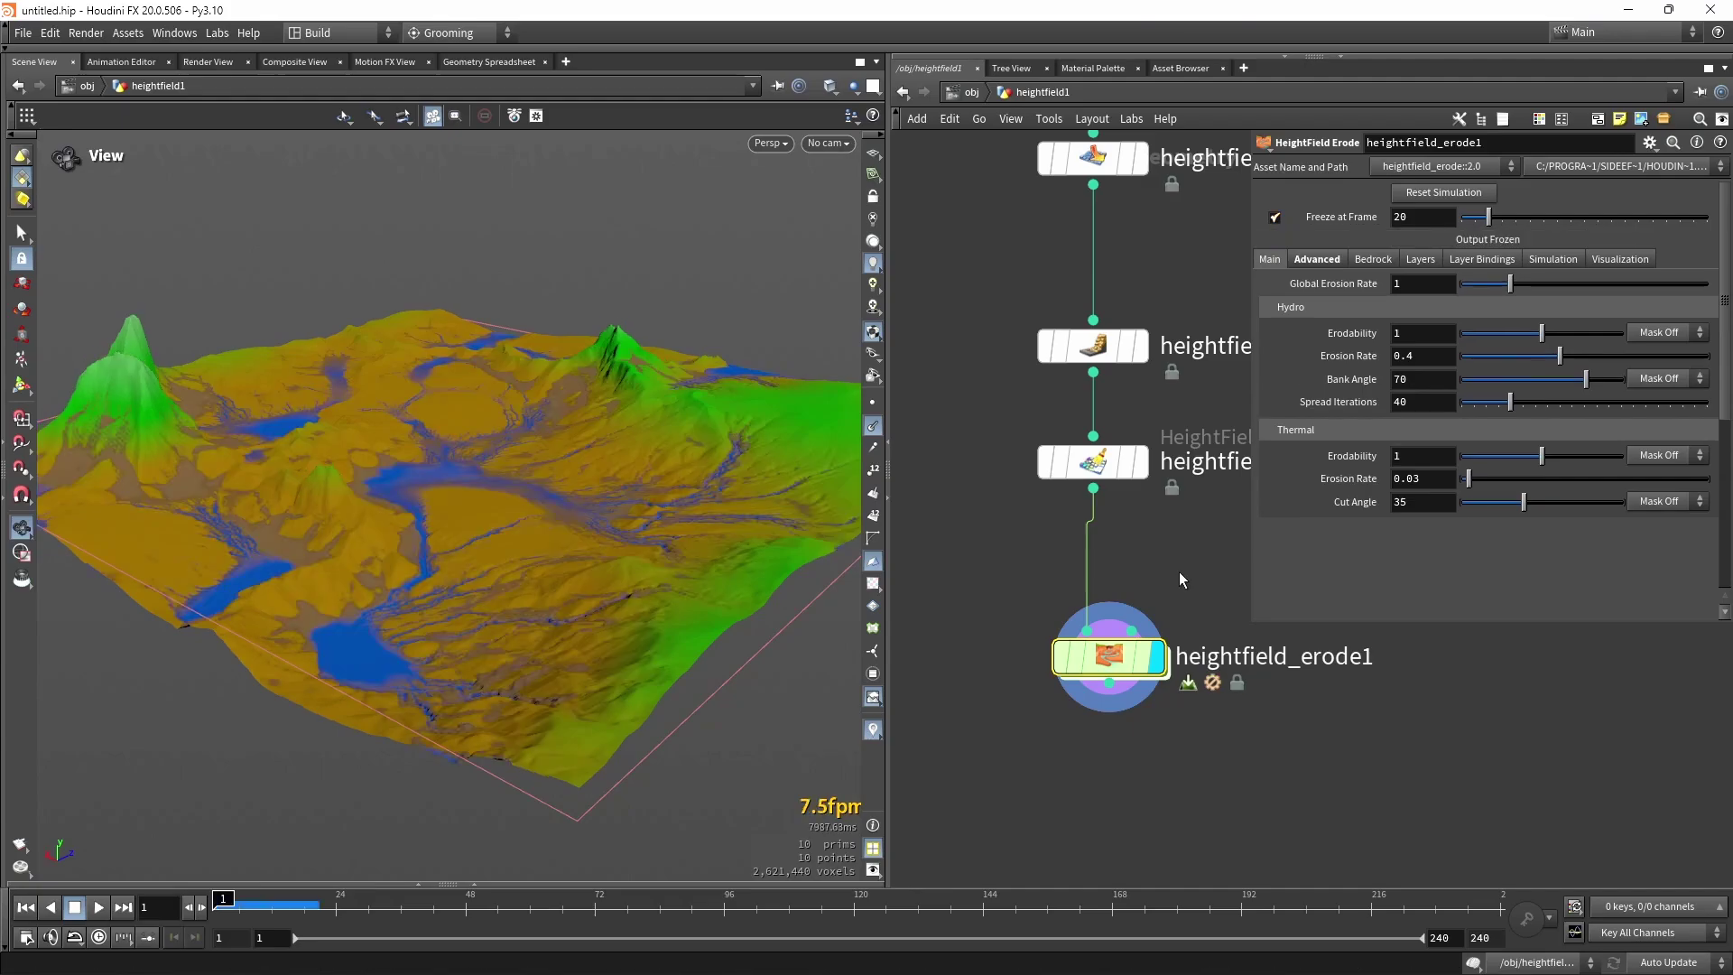
{"action": "left_click_drag", "start_coordinate": [735, 495], "coordinate": [436, 301]}
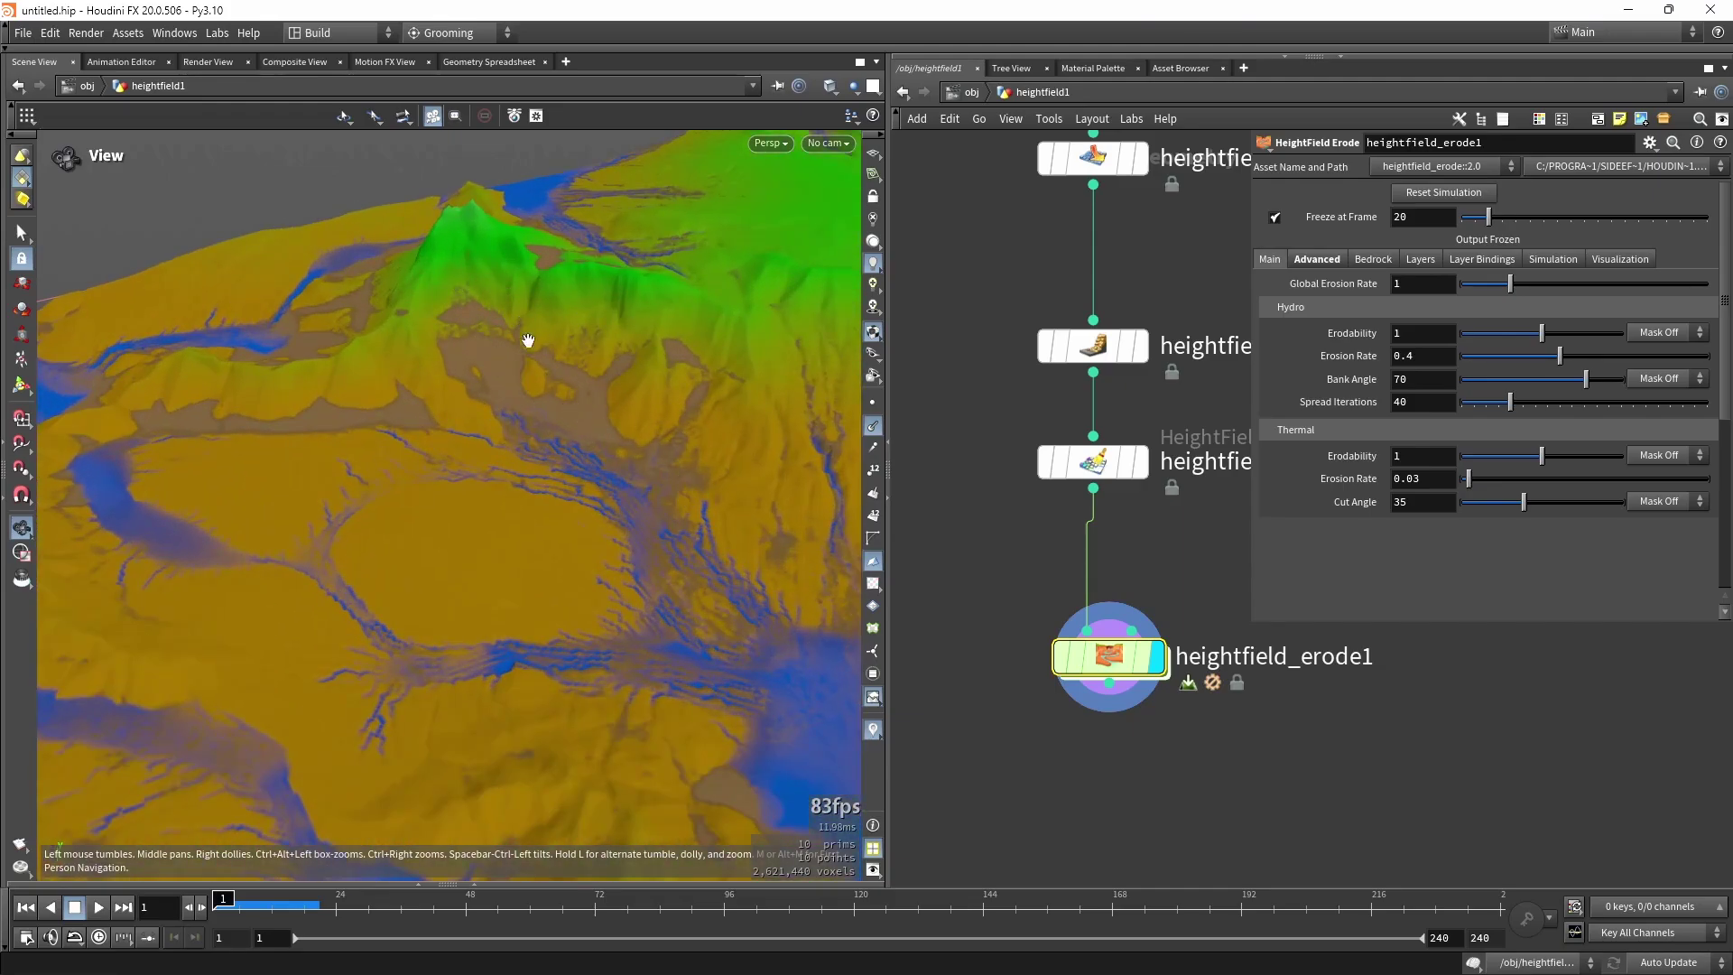
{"action": "left_click_drag", "start_coordinate": [528, 341], "coordinate": [566, 417]}
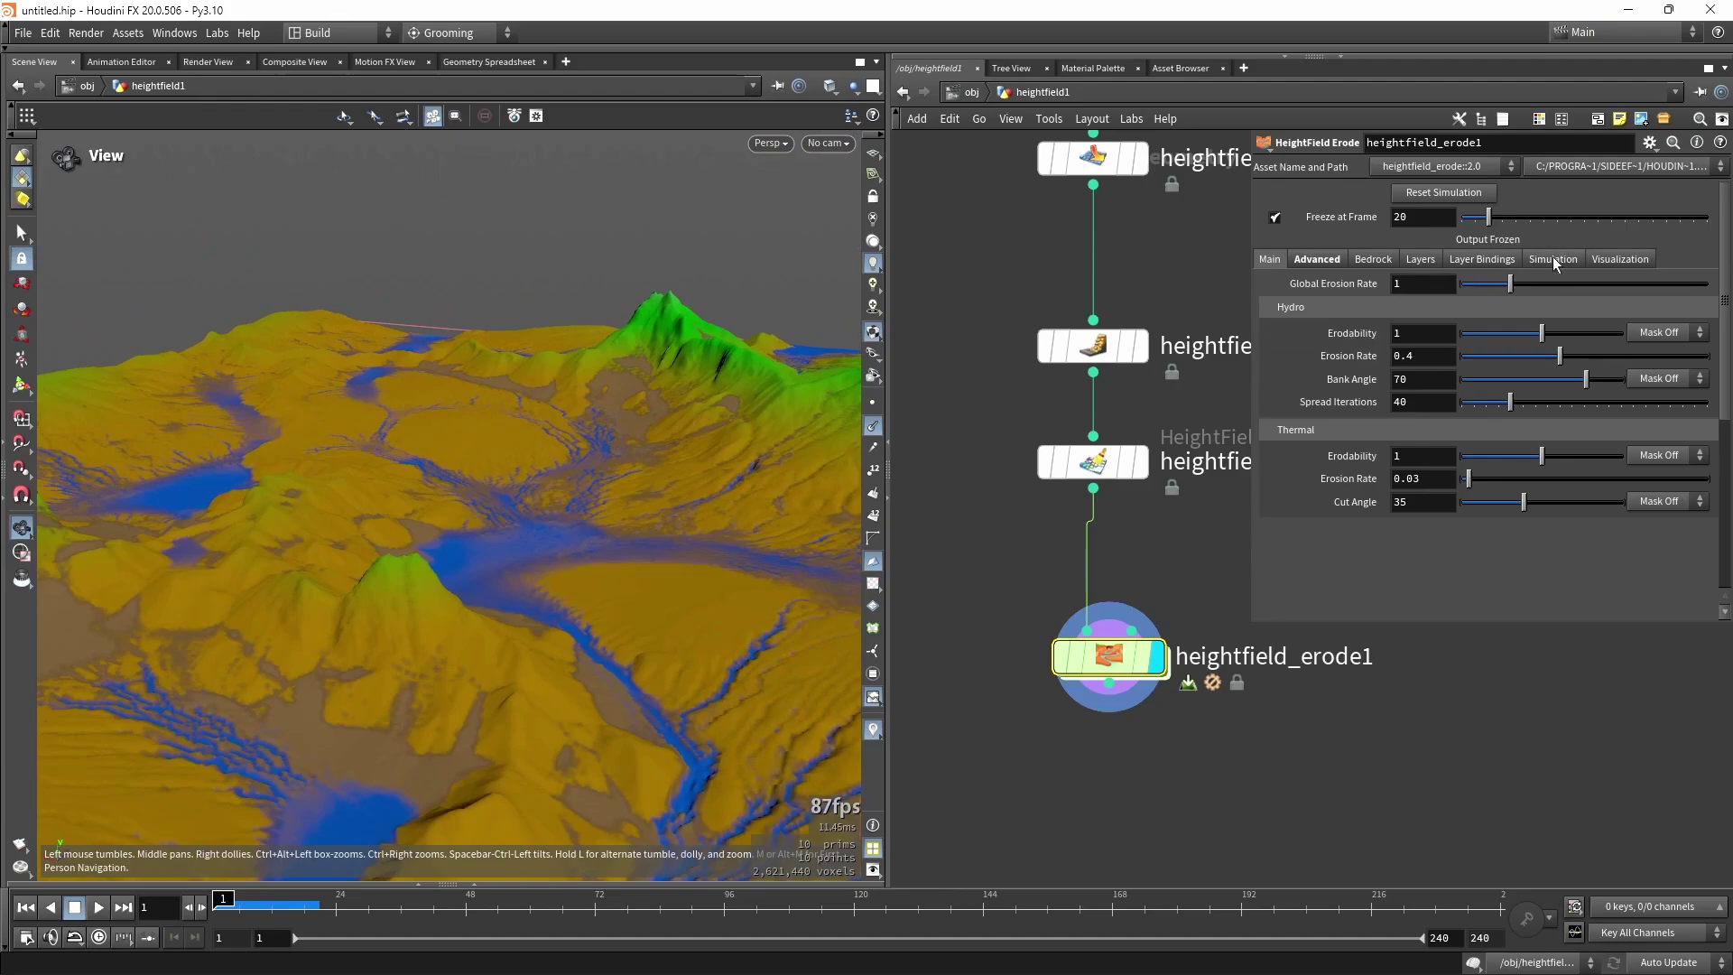
{"action": "left_click", "coordinate": [1620, 260]}
{"action": "left_click", "coordinate": [1429, 282]}
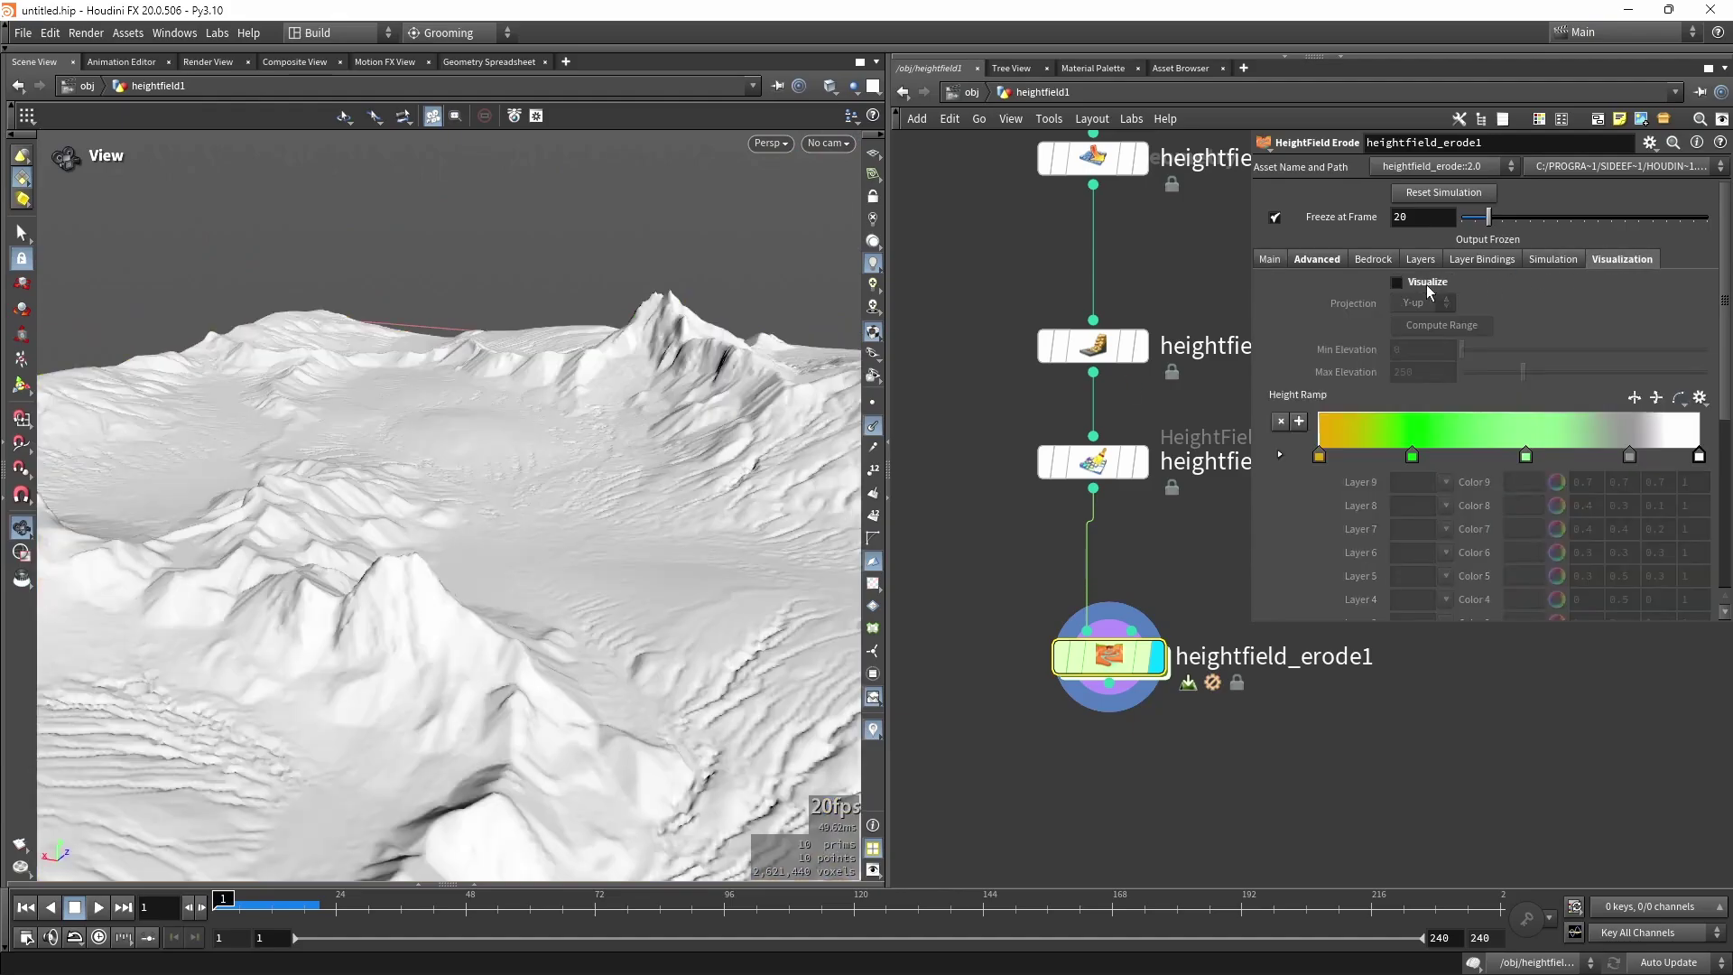
Compare the uncoloured terrain with heightfield_erode1 bypassed and active, and examine the erosion detail in the valley up close.
{"action": "left_click_drag", "start_coordinate": [610, 435], "coordinate": [849, 550]}
{"action": "mouse_move", "coordinate": [1065, 666]}
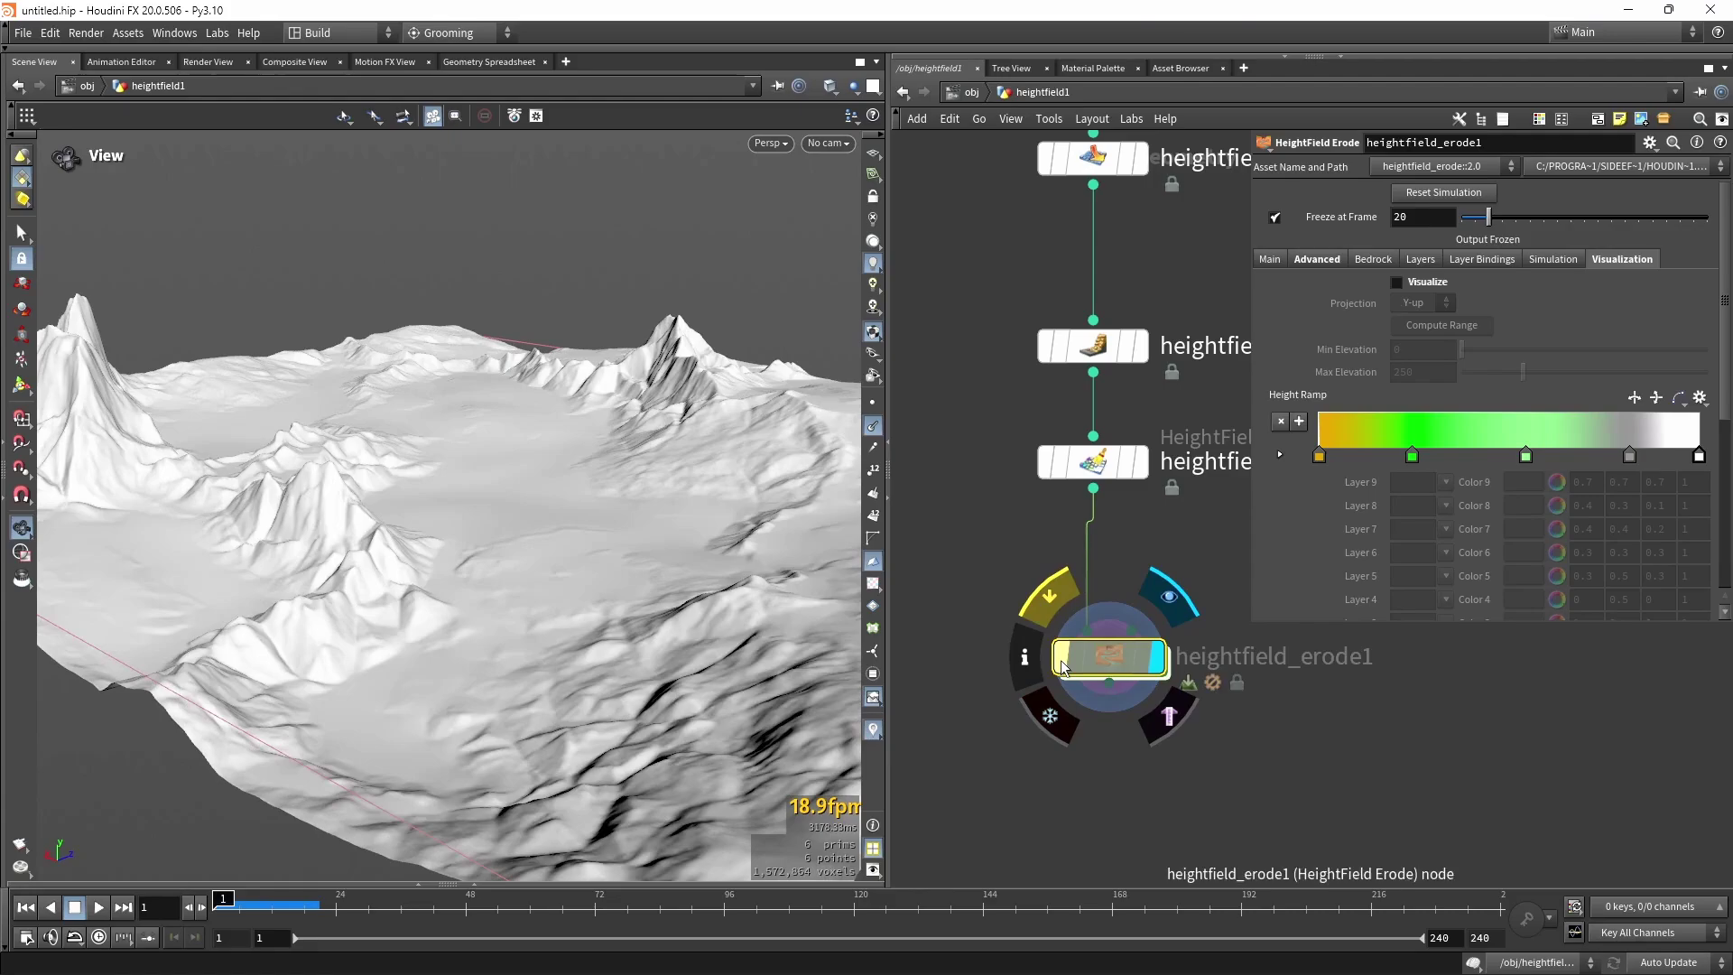
{"action": "left_click", "coordinate": [1065, 666]}
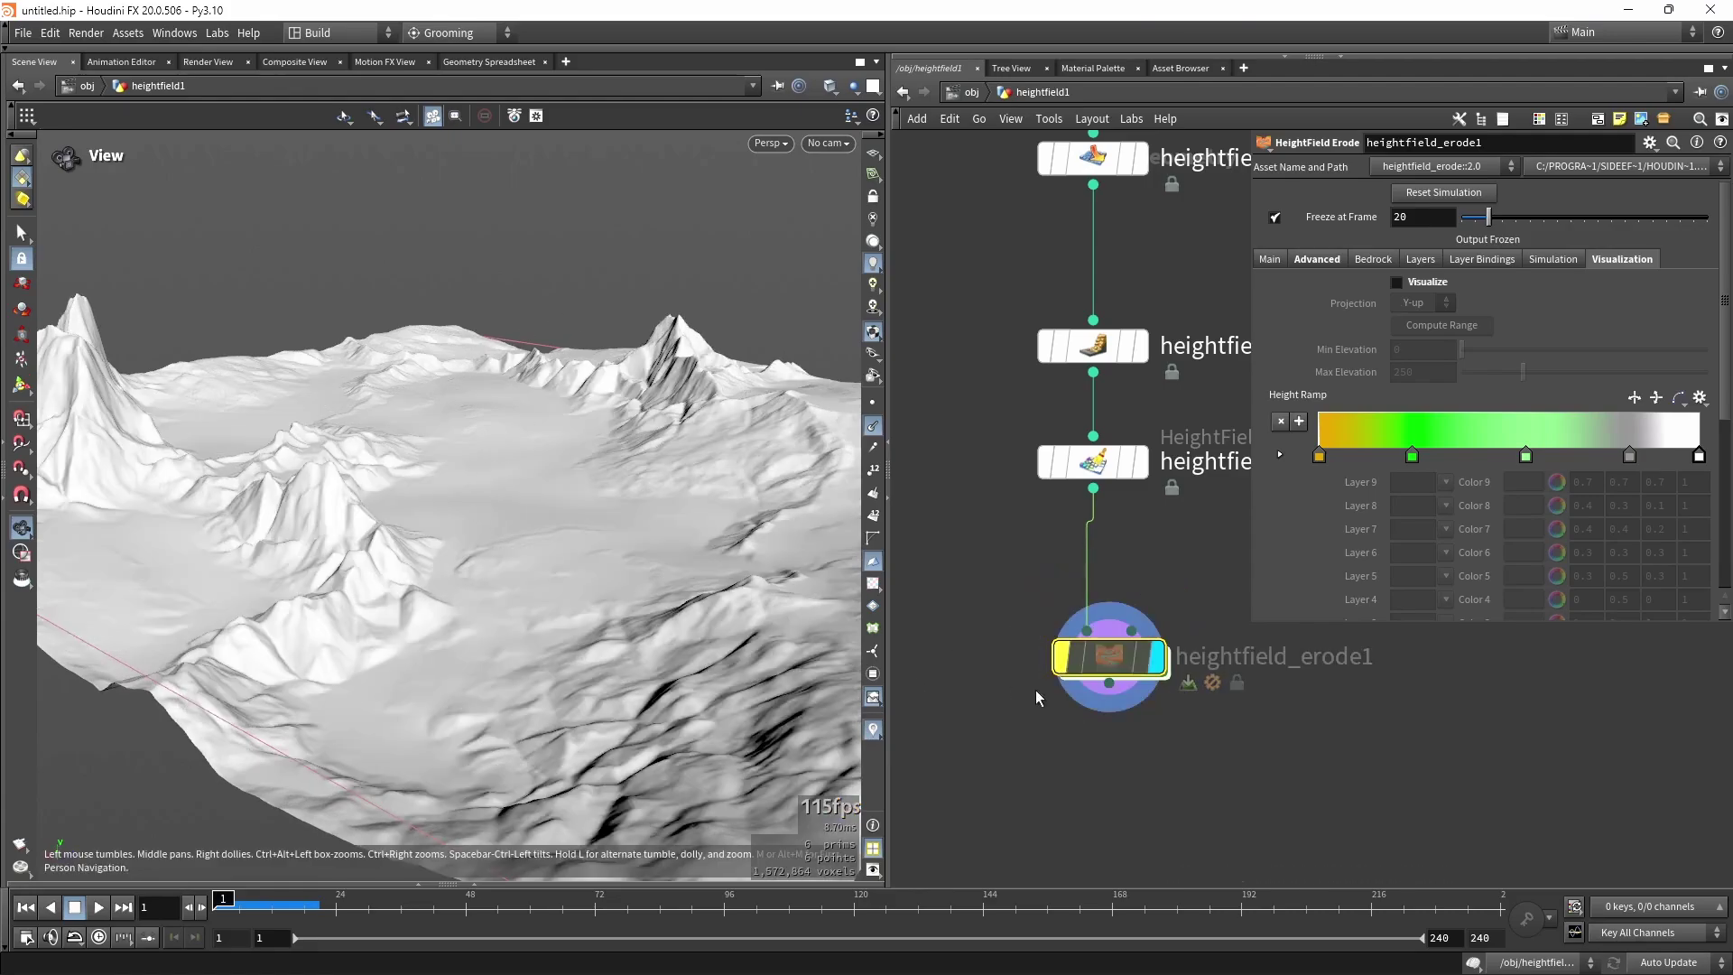
{"action": "left_click", "coordinate": [1065, 666]}
{"action": "left_click", "coordinate": [1065, 666]}
{"action": "left_click", "coordinate": [1065, 666]}
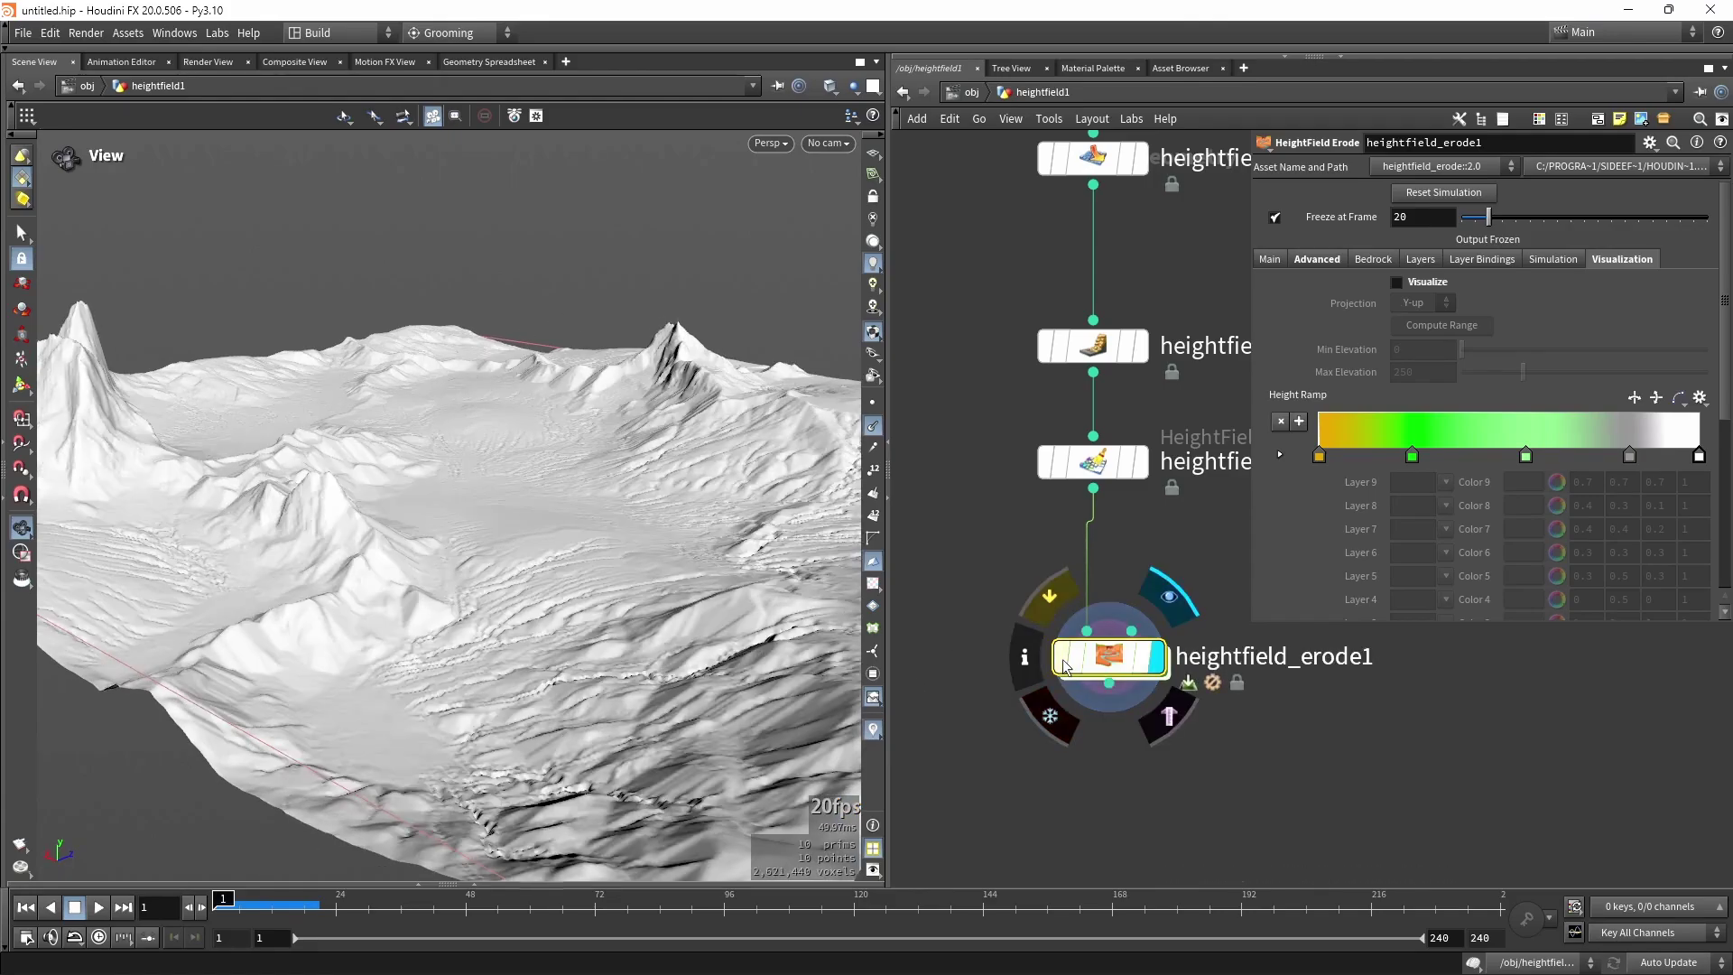
{"action": "left_click", "coordinate": [1065, 667]}
{"action": "left_click", "coordinate": [1065, 666]}
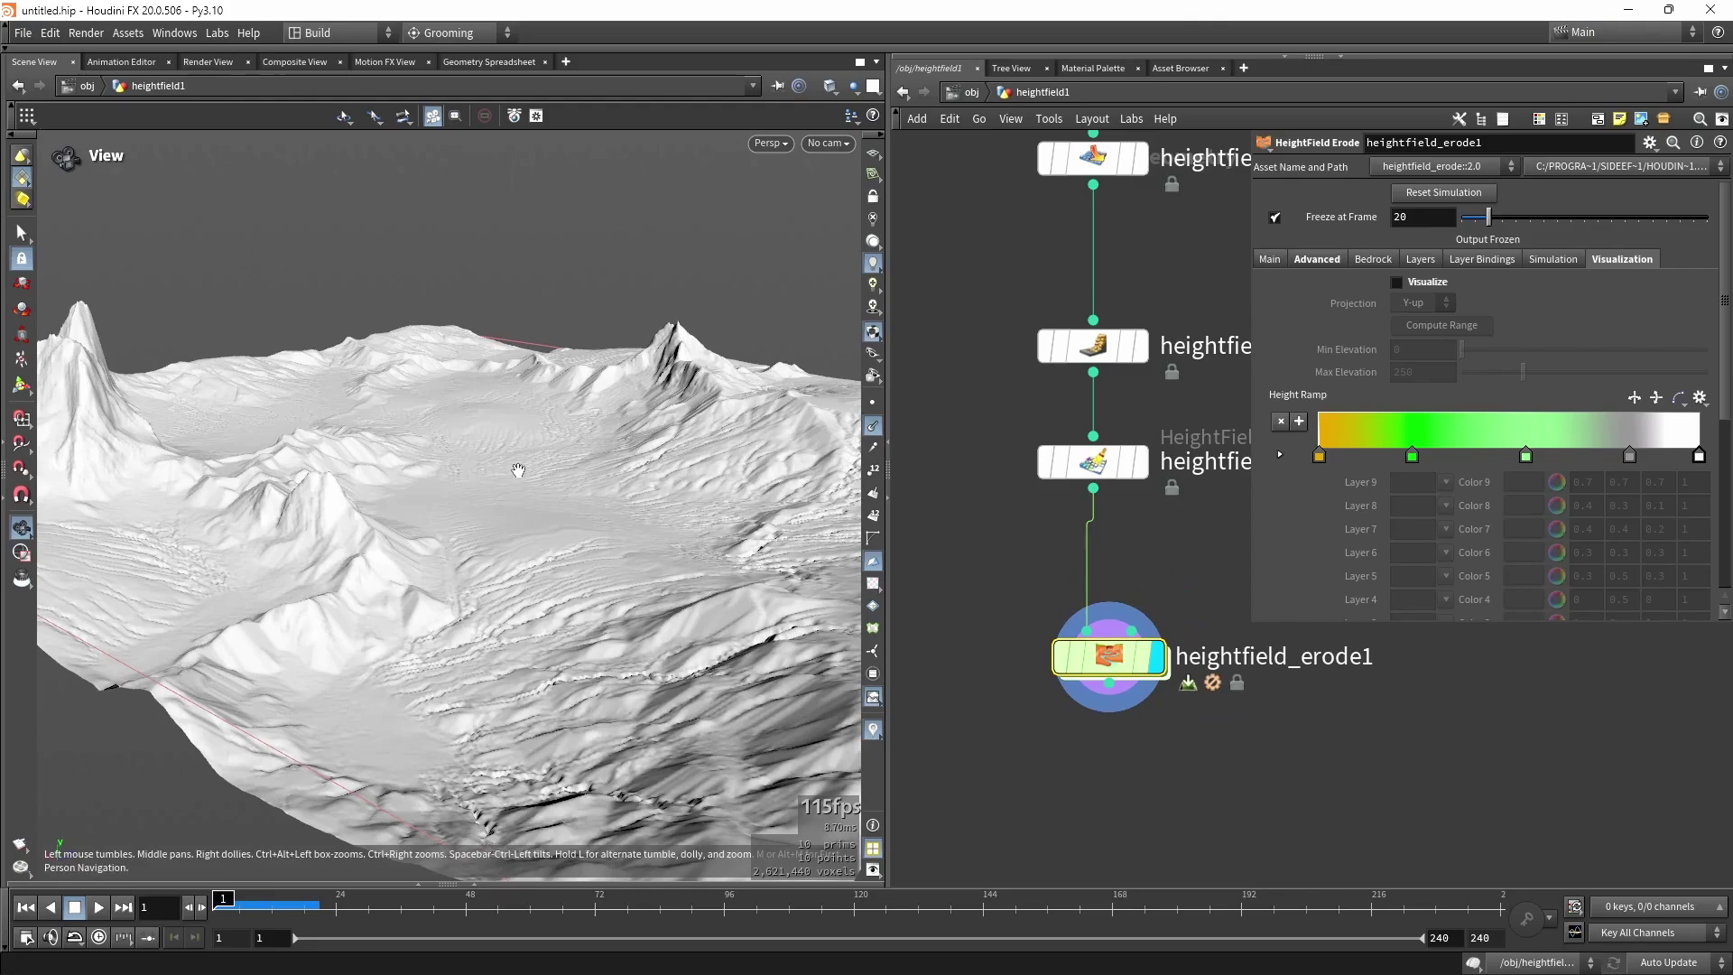
{"action": "scroll", "coordinate": [510, 460], "scroll_direction": "up", "scroll_amount": 3}
{"action": "scroll", "coordinate": [510, 461], "scroll_direction": "up", "scroll_amount": 3}
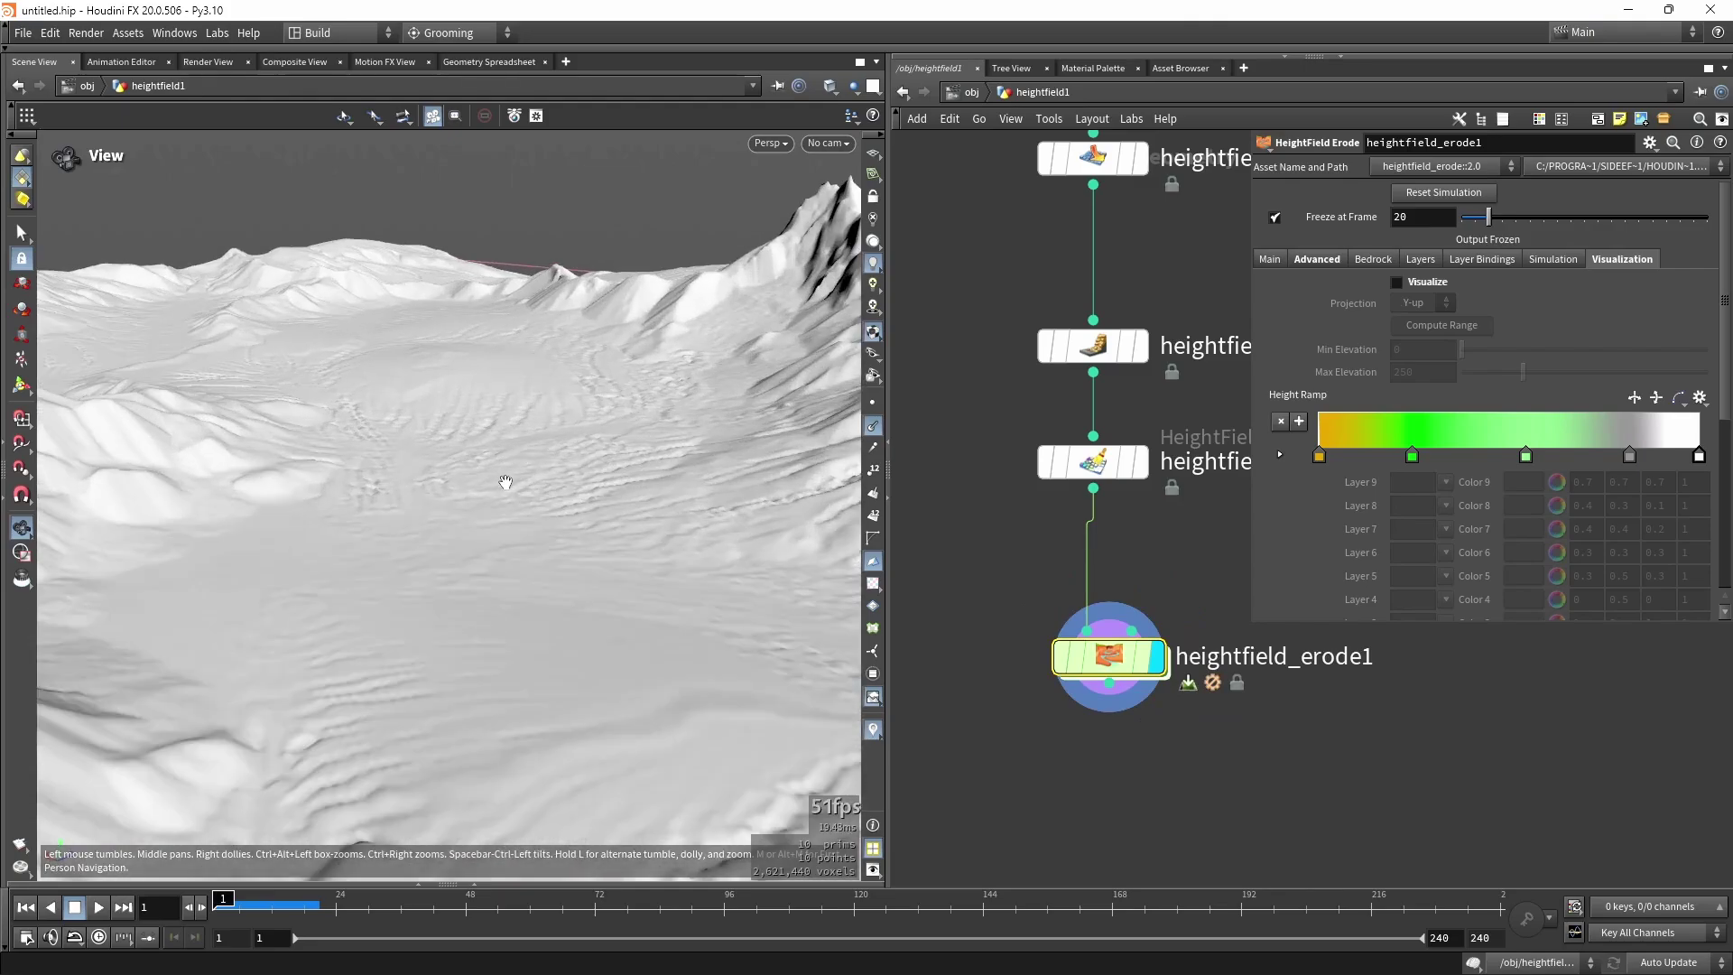
{"action": "left_click_drag", "start_coordinate": [506, 482], "coordinate": [604, 466]}
{"action": "scroll", "coordinate": [484, 496], "scroll_direction": "down", "scroll_amount": 3}
Set Freeze at Frame of heightfield_erode1 to 10 and review the terrain.
{"action": "left_click", "coordinate": [1413, 221]}
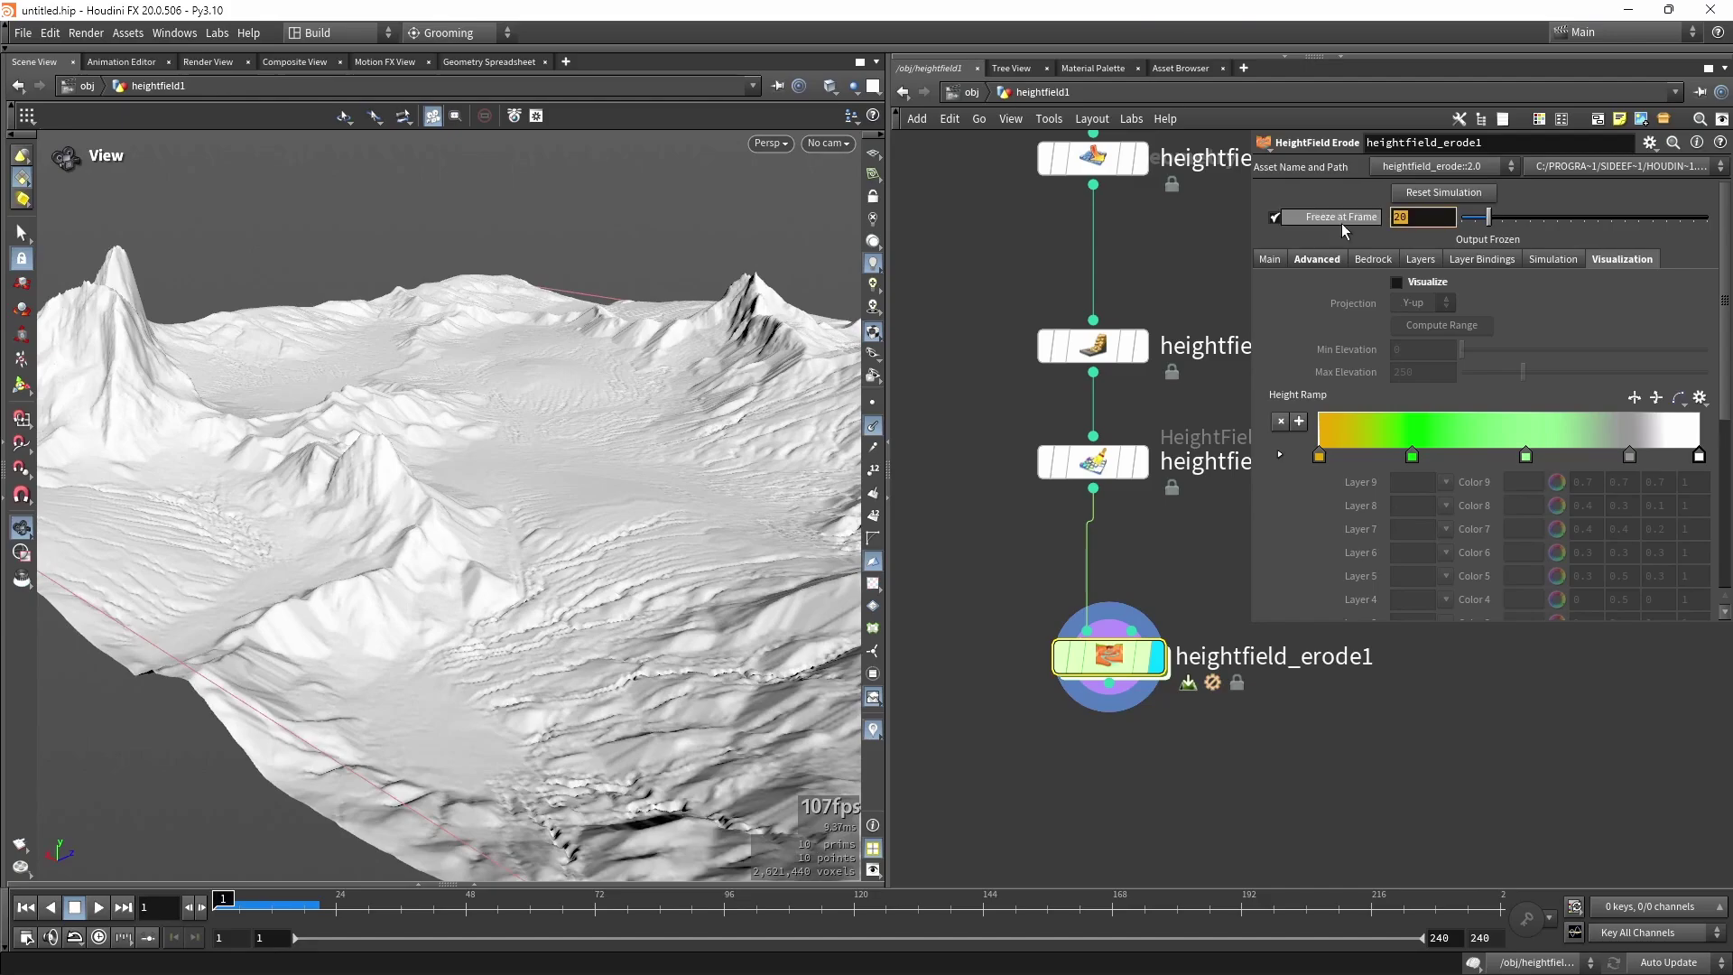
{"action": "type", "text": "10"}
{"action": "key", "text": "Return"}
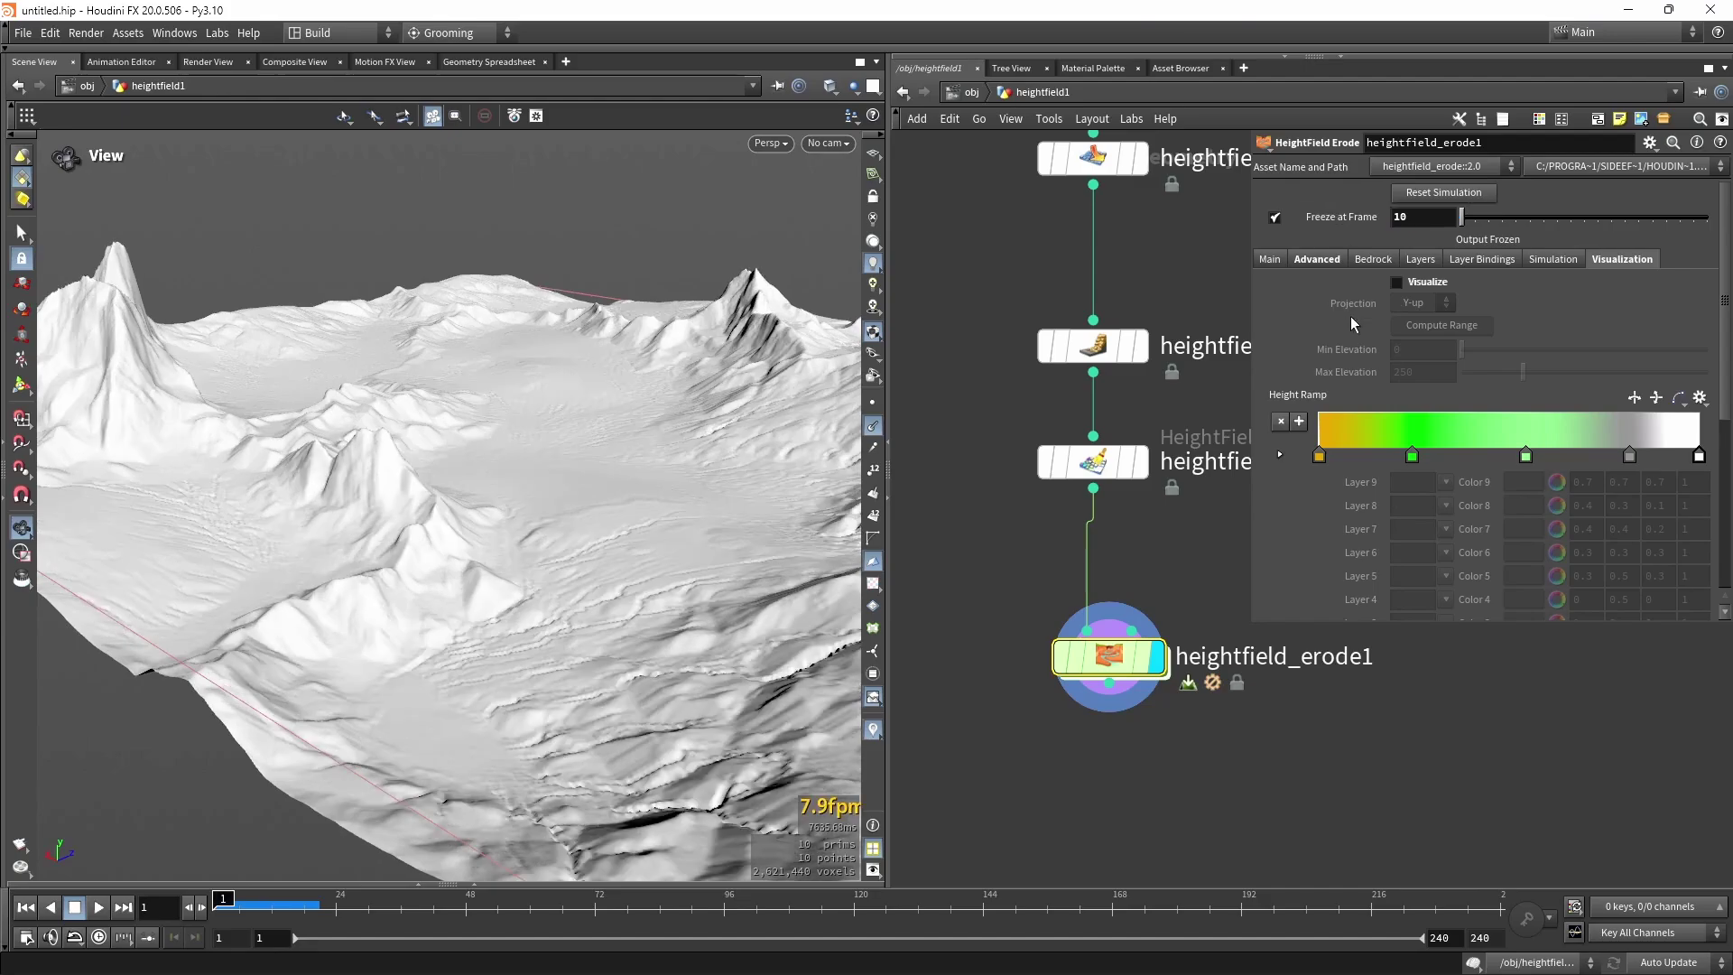
{"action": "mouse_move", "coordinate": [640, 458]}
{"action": "left_mouse_down"}
{"action": "mouse_move", "coordinate": [668, 461]}
{"action": "mouse_move", "coordinate": [641, 461]}
{"action": "left_mouse_up"}
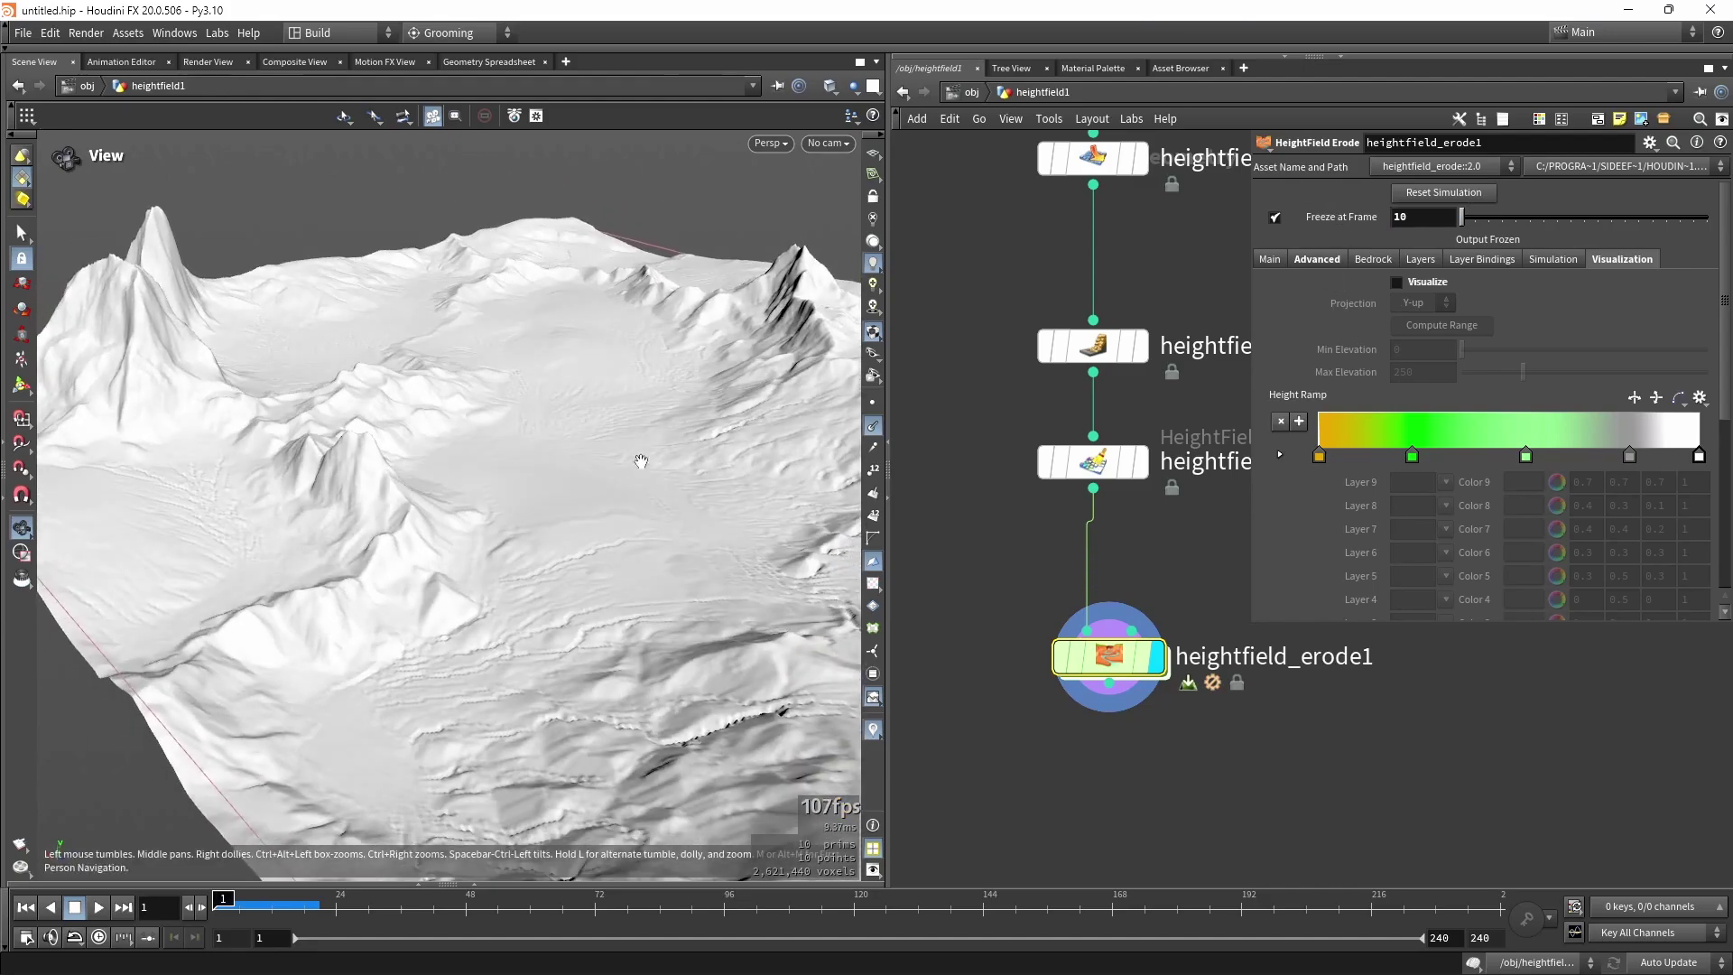
Show the main erosion parameters, compare the terrain with heightfield_erode1 bypassed and active, and check the layers in its node info.
{"action": "left_click", "coordinate": [1269, 260]}
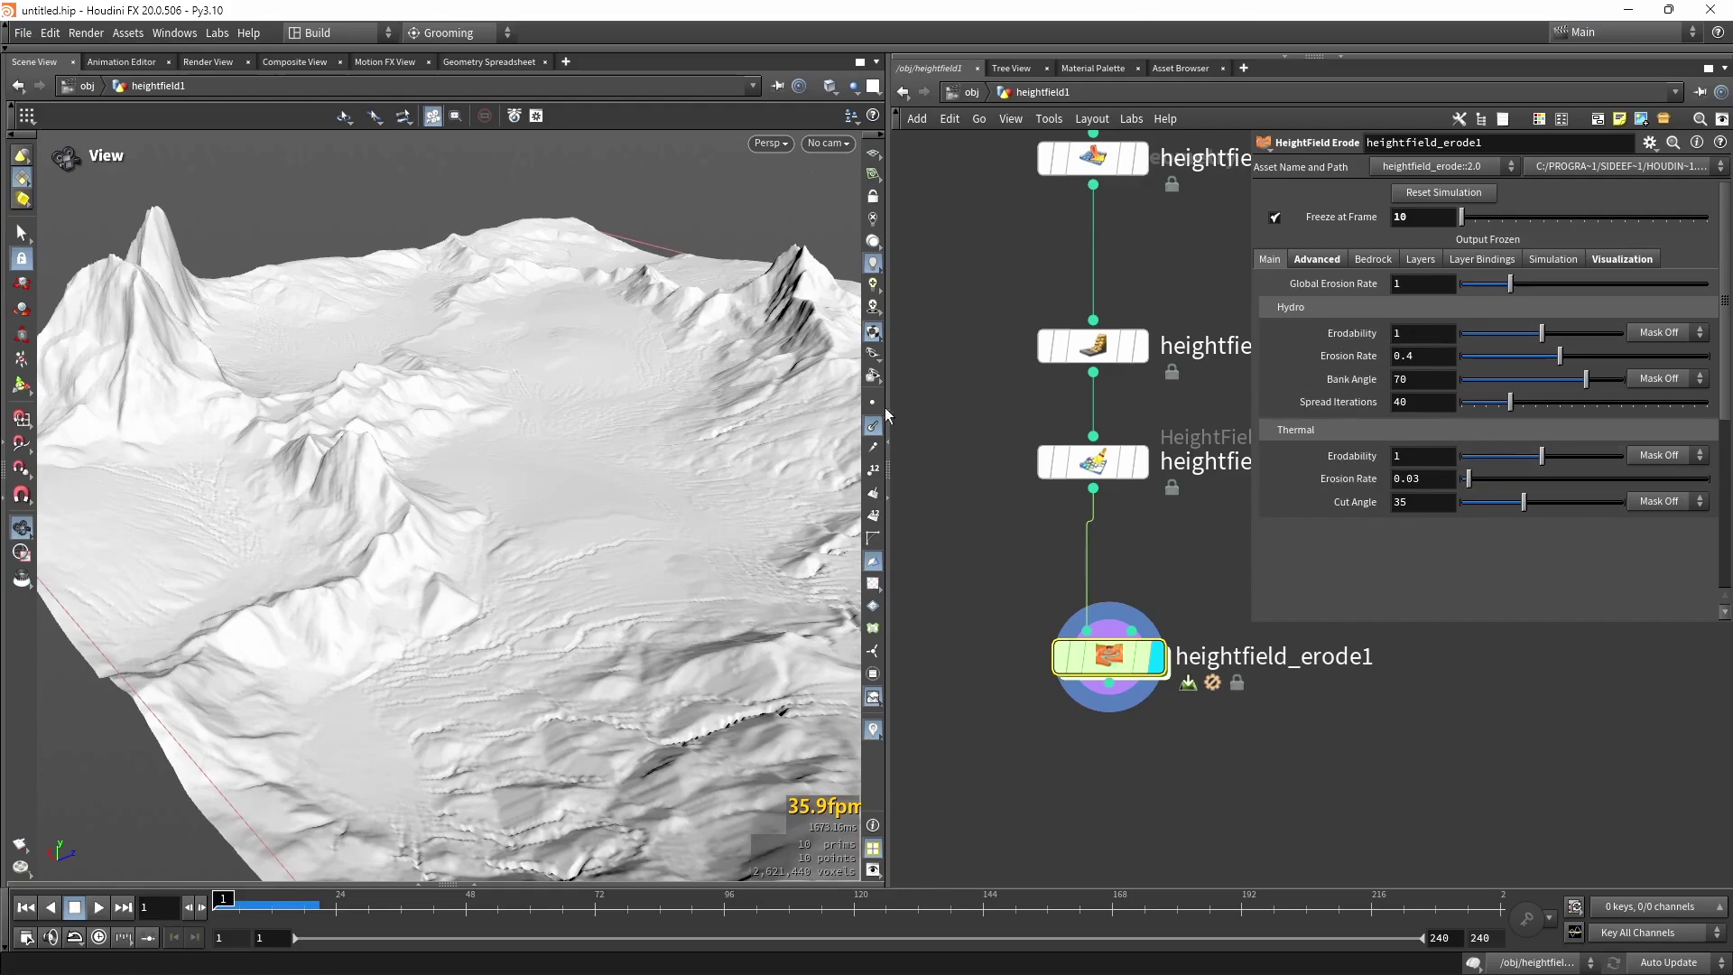
{"action": "left_click_drag", "start_coordinate": [506, 460], "coordinate": [632, 469]}
{"action": "mouse_move", "coordinate": [1061, 663]}
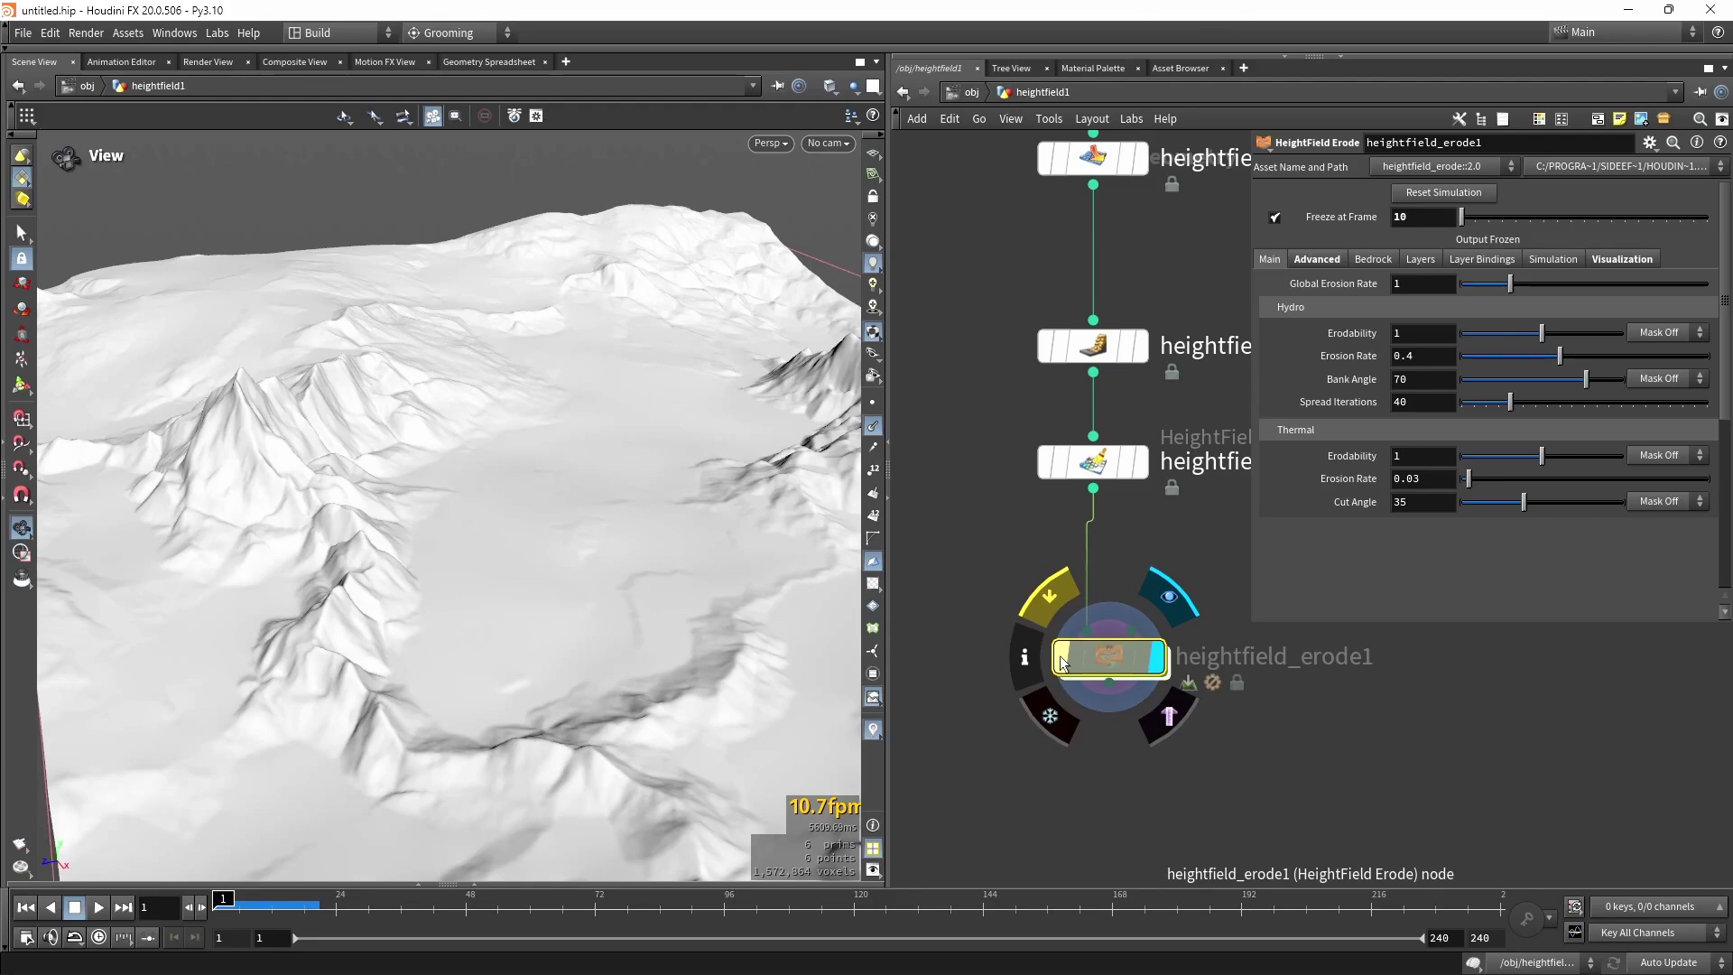
{"action": "left_click", "coordinate": [1061, 664]}
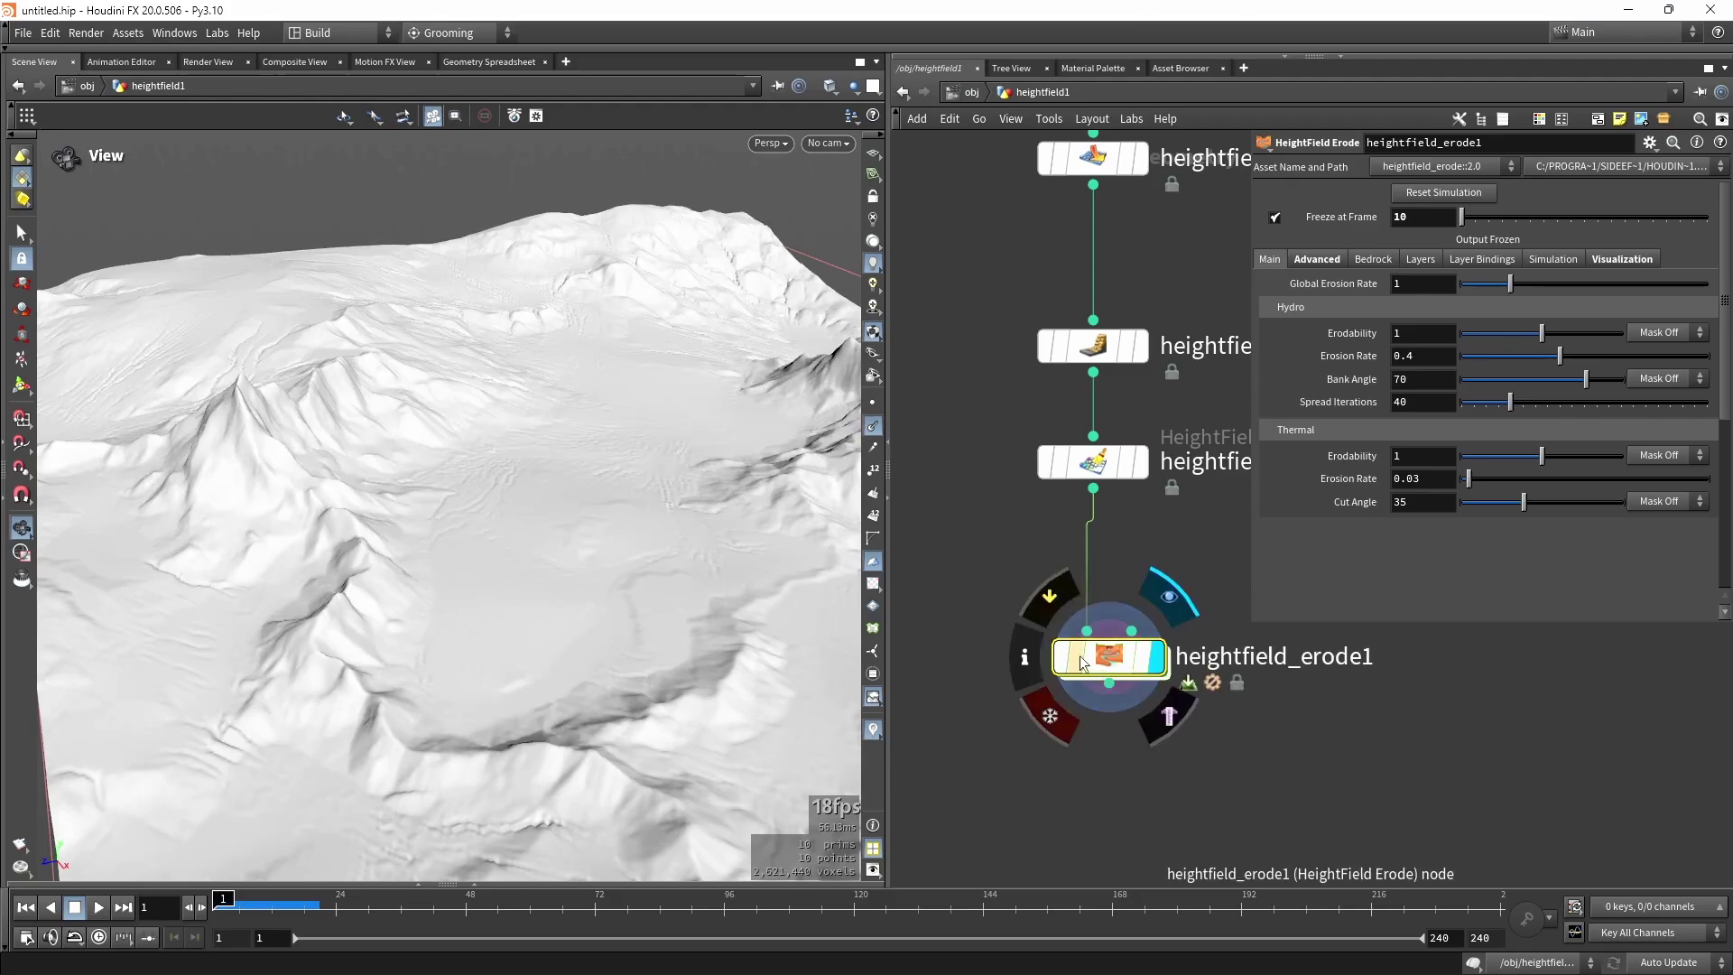
{"action": "left_click", "coordinate": [1032, 657]}
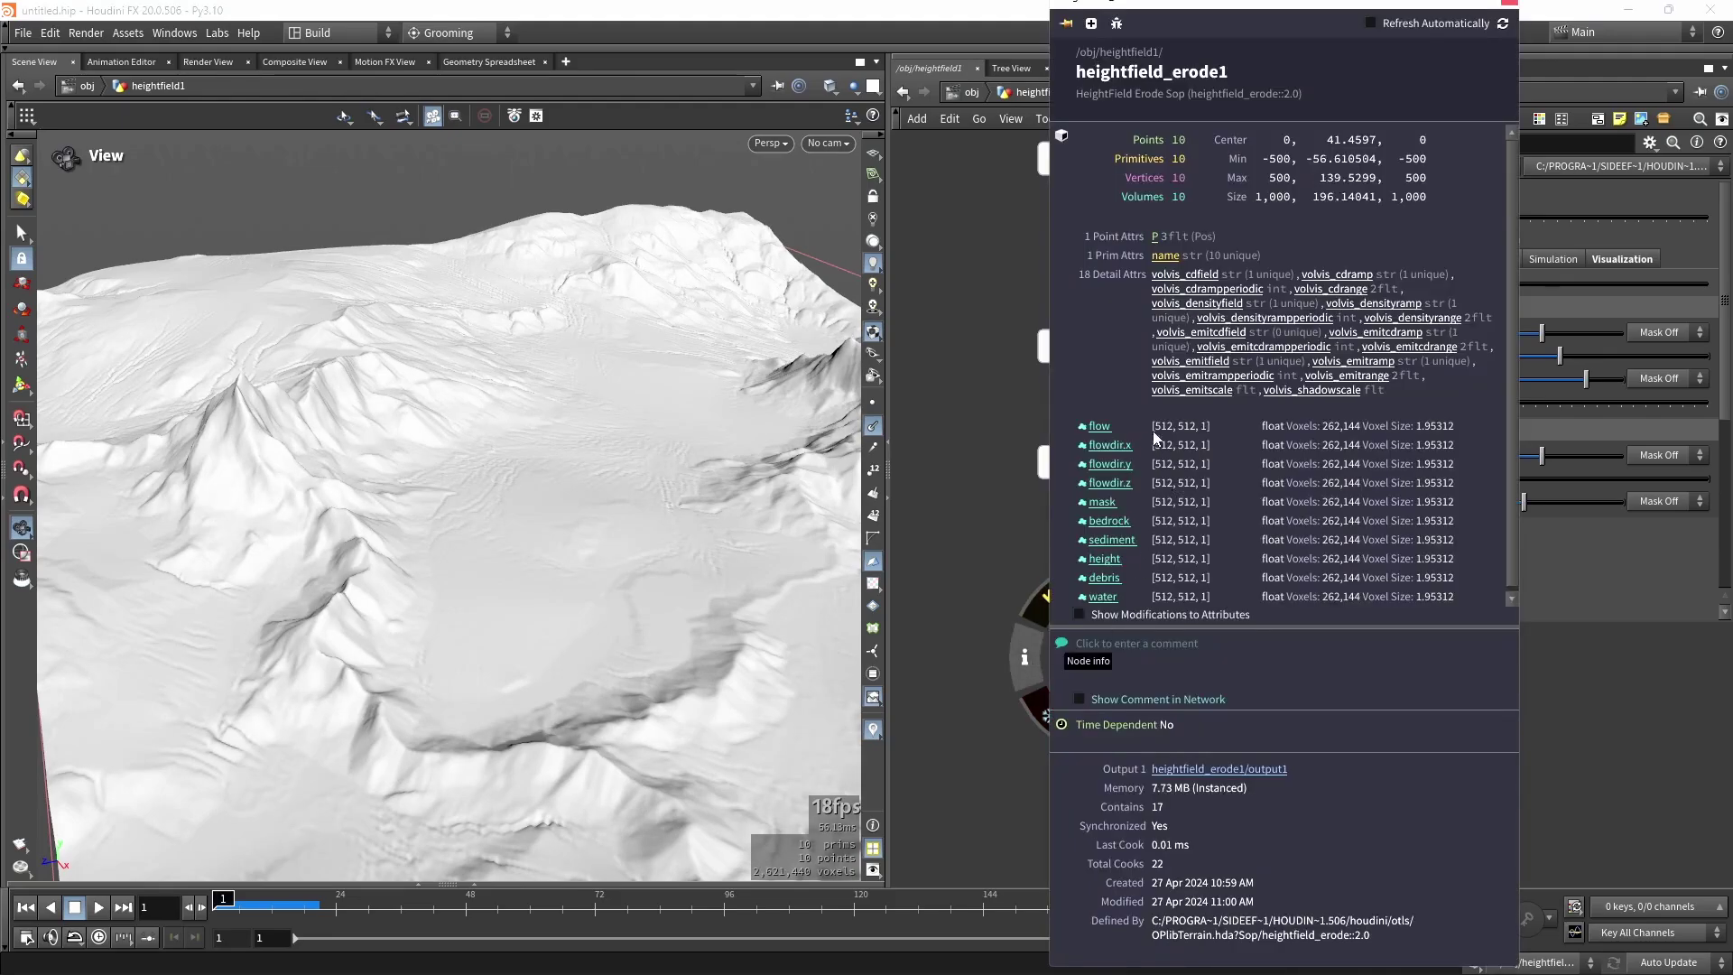
{"action": "left_click", "coordinate": [1506, 9]}
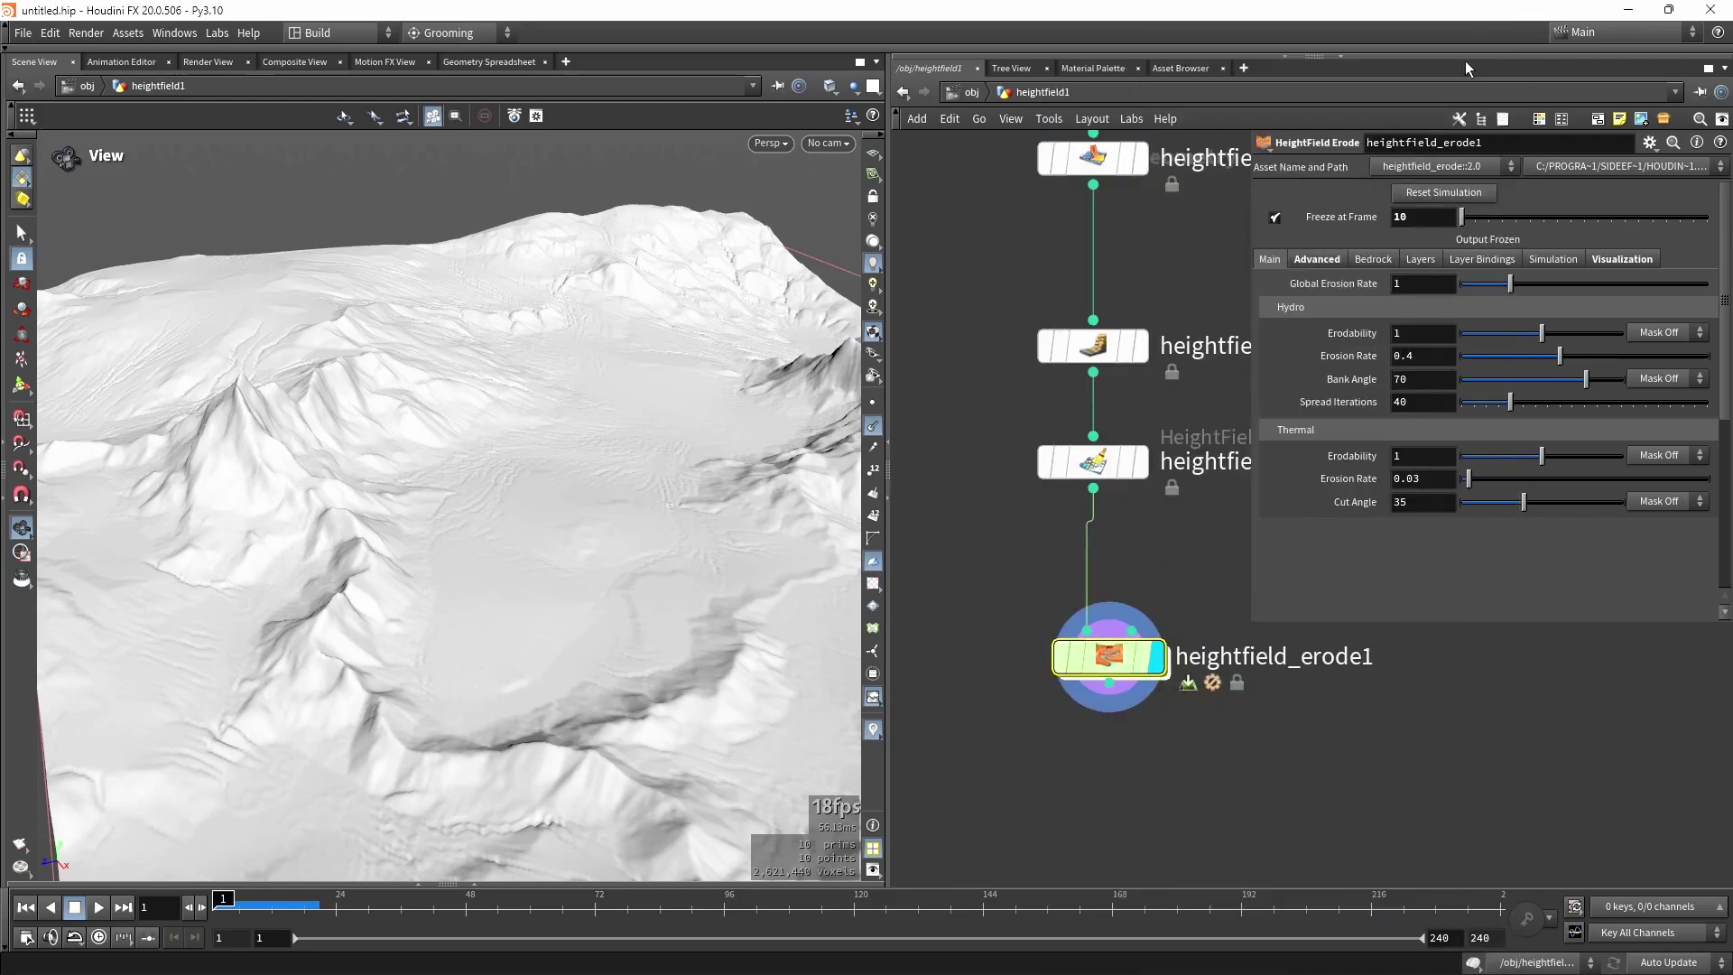
Line up heightfield_erode1 beneath heightfield_maskclear2 and make the parameter pane narrower.
{"action": "middle_click_drag", "start_coordinate": [1153, 574], "coordinate": [1119, 447]}
{"action": "mouse_move", "coordinate": [1072, 540]}
{"action": "left_mouse_down"}
{"action": "mouse_move", "coordinate": [1065, 552]}
{"action": "mouse_move", "coordinate": [1057, 522]}
{"action": "left_mouse_up"}
{"action": "left_click_drag", "start_coordinate": [1243, 632], "coordinate": [1298, 666]}
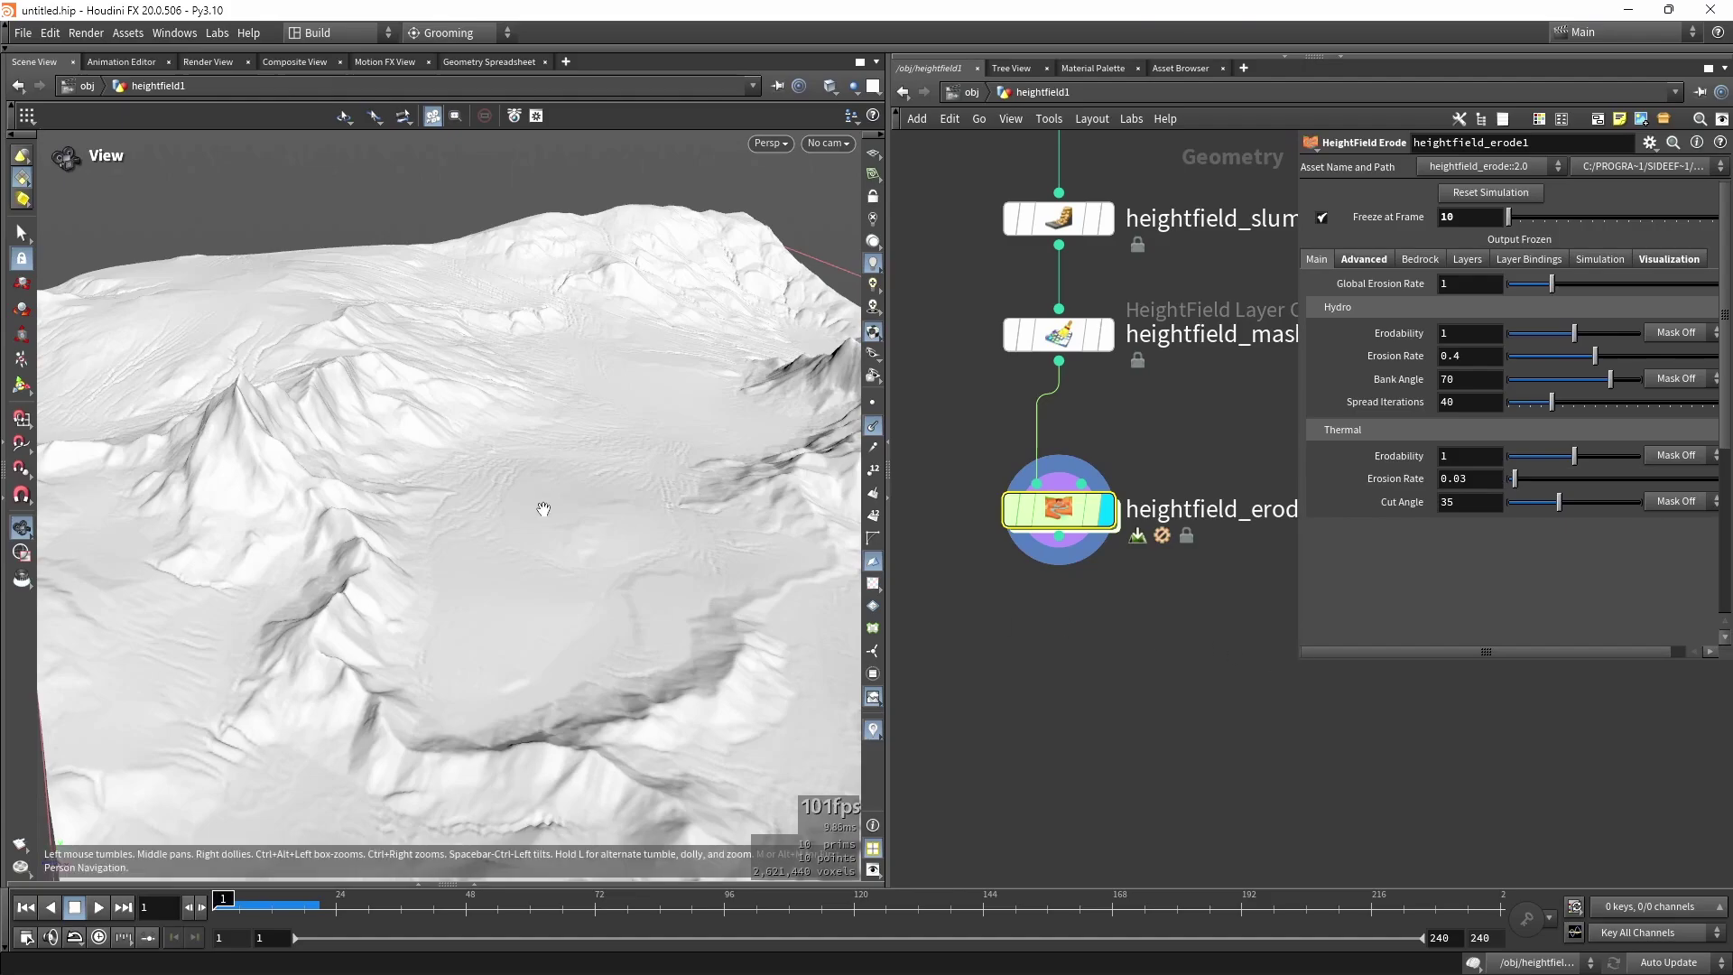
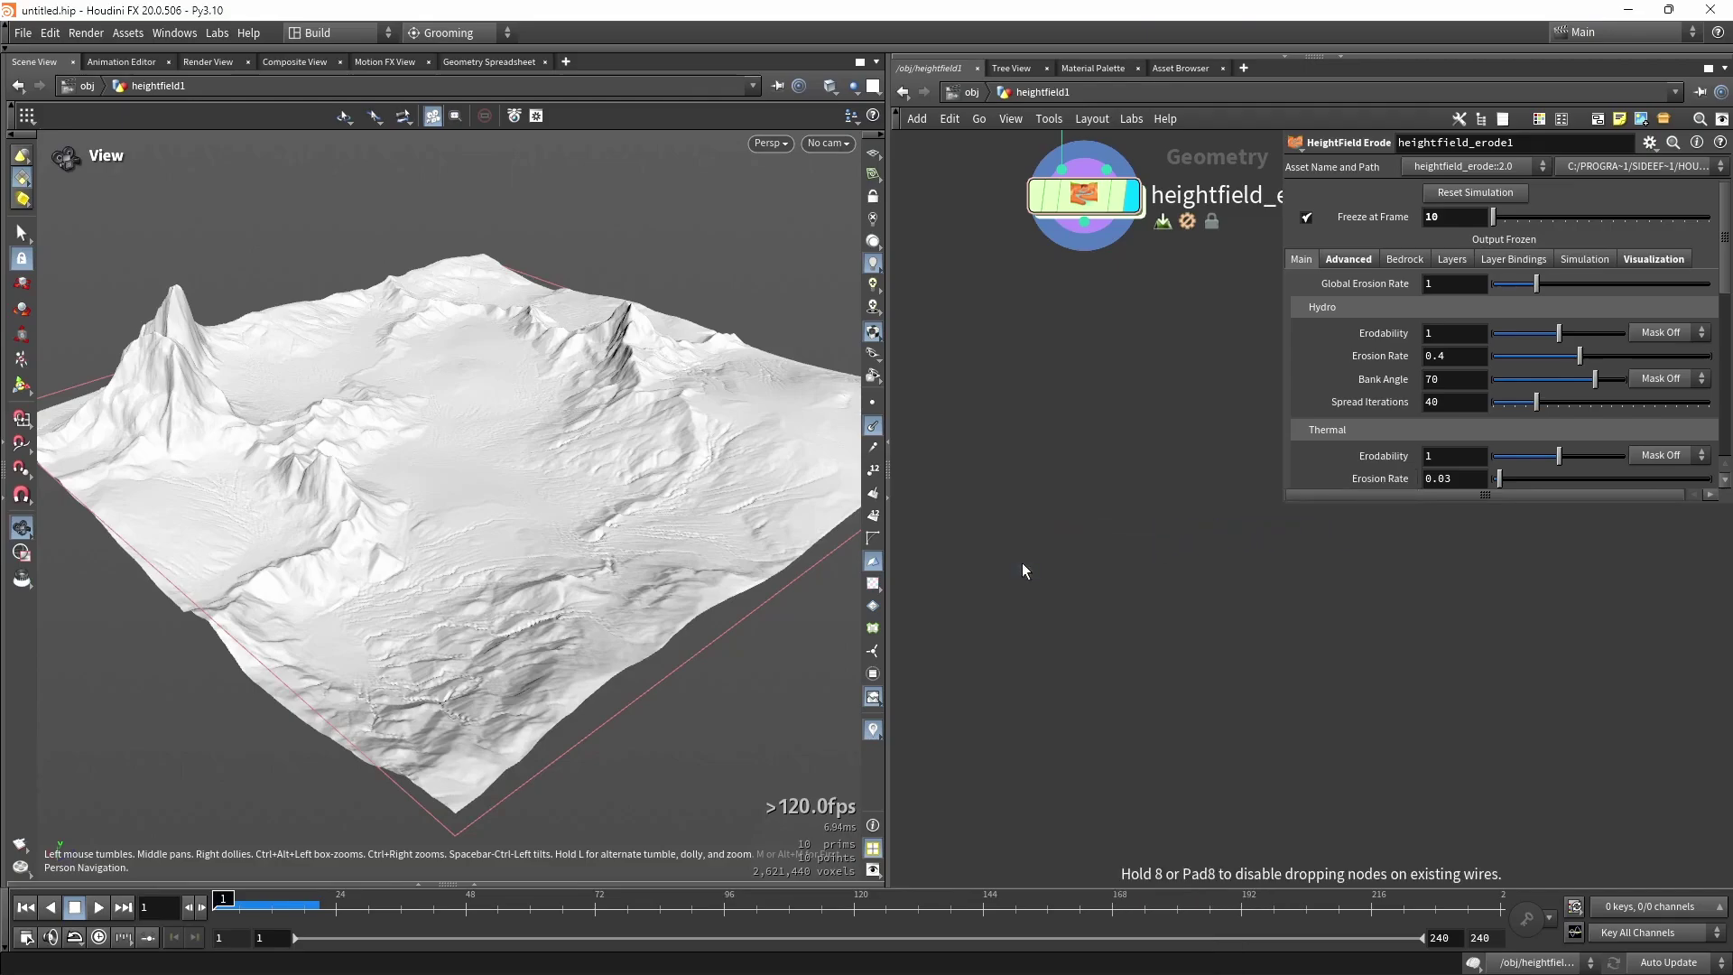
Place a HeightField Draw Mask node below heightfield_erode1, feed it from that node's output and display it.
{"action": "left_click", "coordinate": [1022, 561]}
{"action": "mouse_move", "coordinate": [1084, 226]}
{"action": "left_mouse_down"}
{"action": "mouse_move", "coordinate": [1022, 538]}
{"action": "mouse_move", "coordinate": [1108, 636]}
{"action": "mouse_move", "coordinate": [1094, 658]}
{"action": "left_mouse_up"}
{"action": "left_click", "coordinate": [1073, 566]}
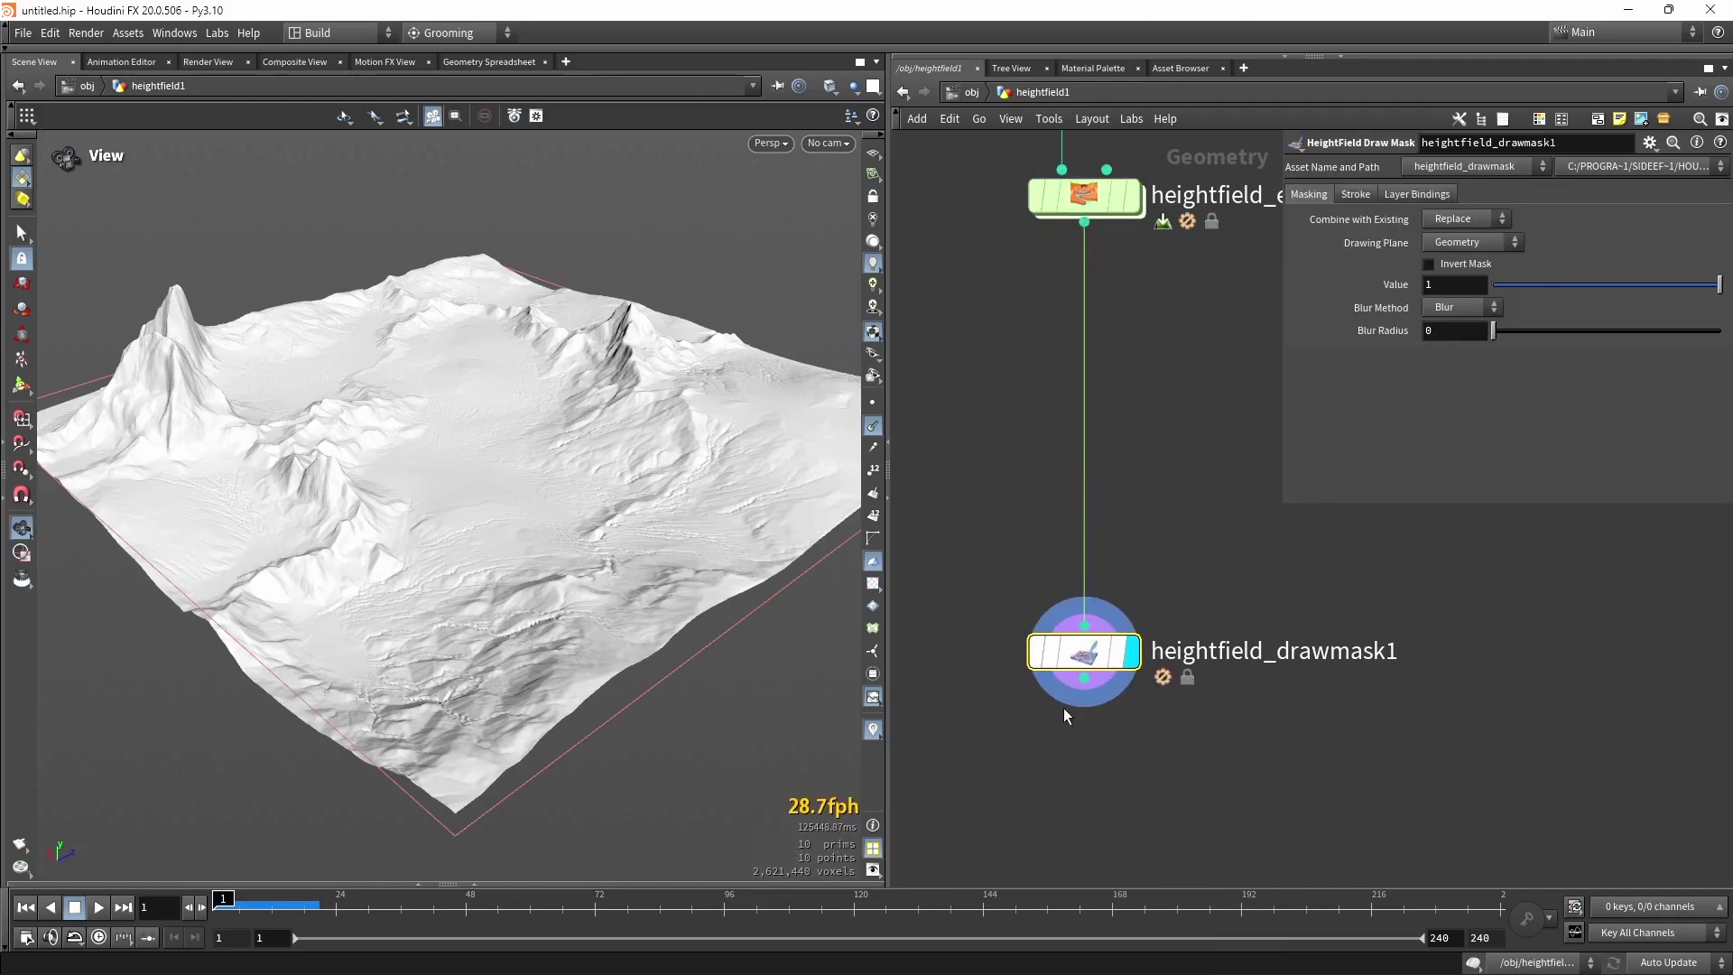
Draw one long curved mask stroke across the flat valley between the peaks with heightfield_drawmask1.
{"action": "left_click_drag", "start_coordinate": [472, 503], "coordinate": [374, 341]}
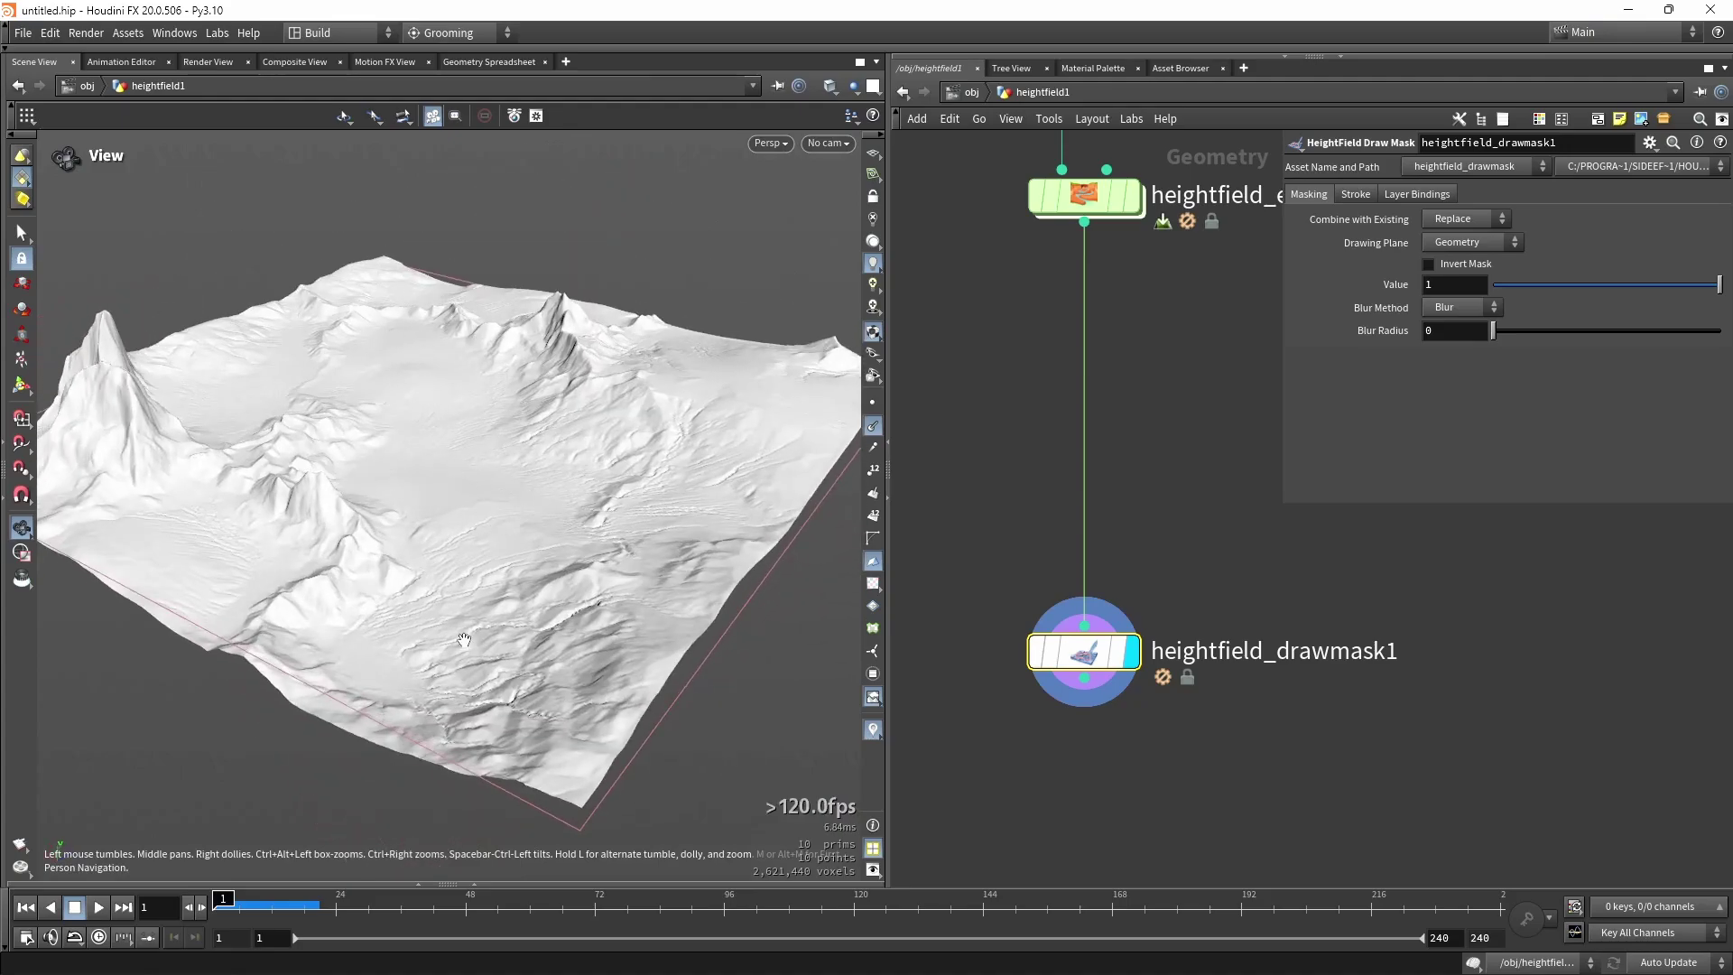
{"action": "left_click_drag", "start_coordinate": [463, 639], "coordinate": [457, 608]}
{"action": "key", "text": "Return"}
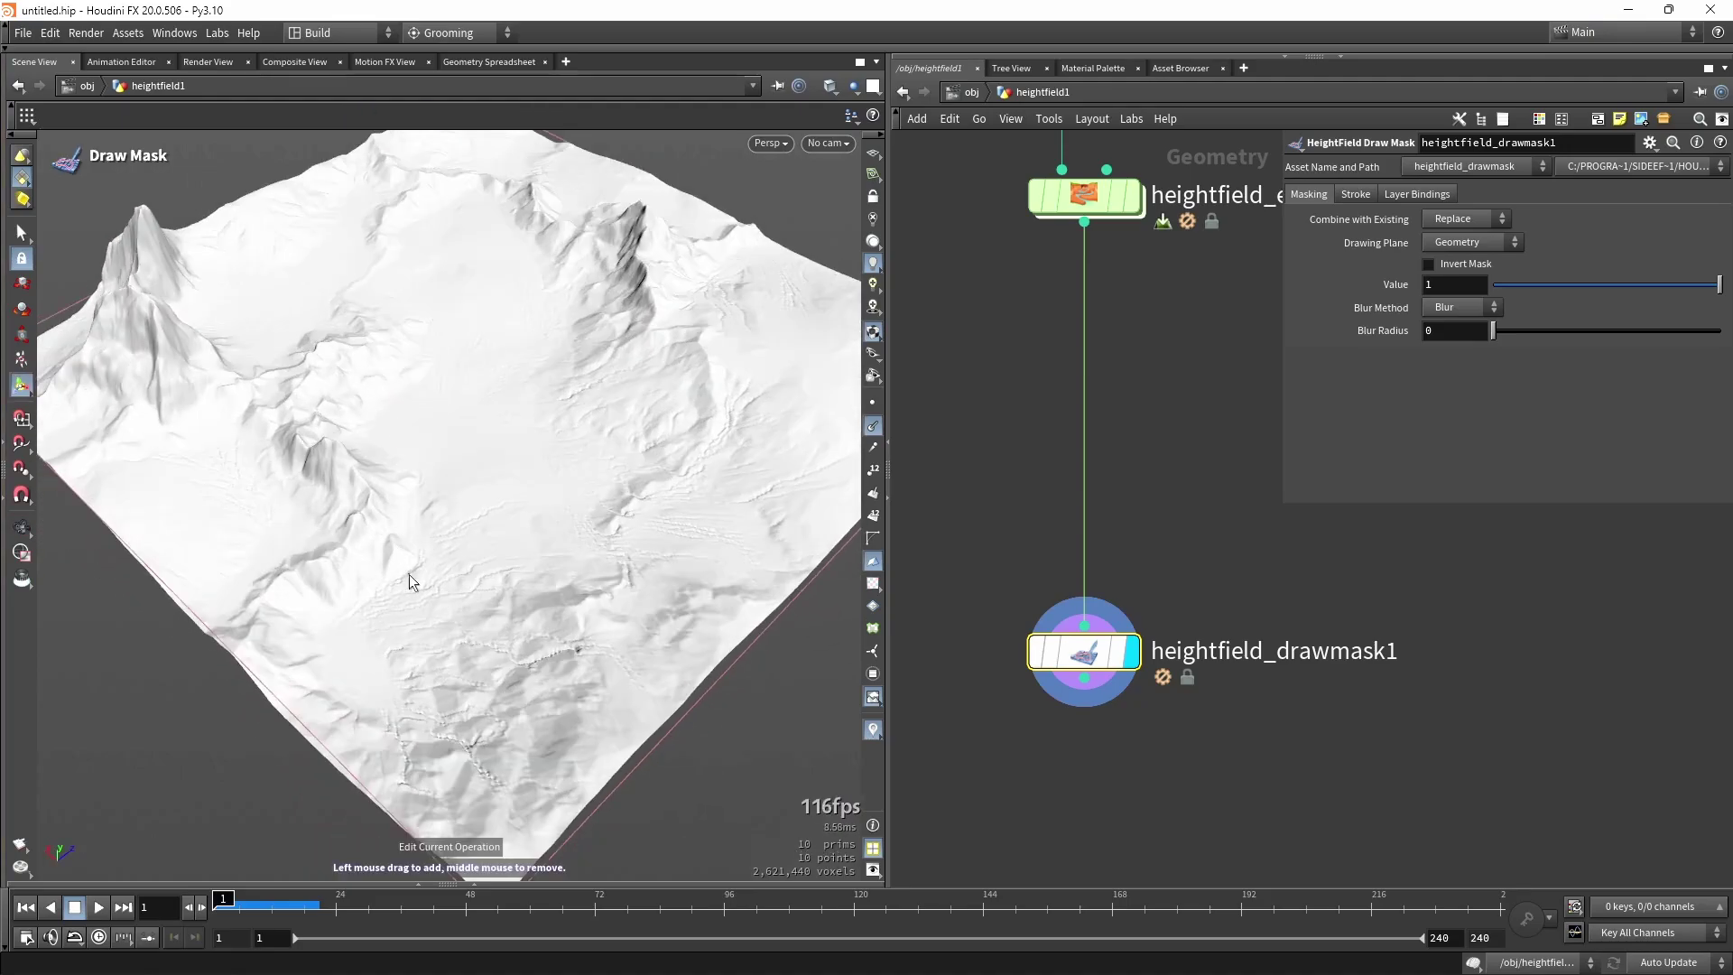
{"action": "mouse_move", "coordinate": [368, 660]}
{"action": "left_mouse_down"}
{"action": "mouse_move", "coordinate": [443, 474]}
{"action": "mouse_move", "coordinate": [428, 317]}
{"action": "mouse_move", "coordinate": [446, 252]}
{"action": "mouse_move", "coordinate": [463, 585]}
{"action": "left_mouse_up"}
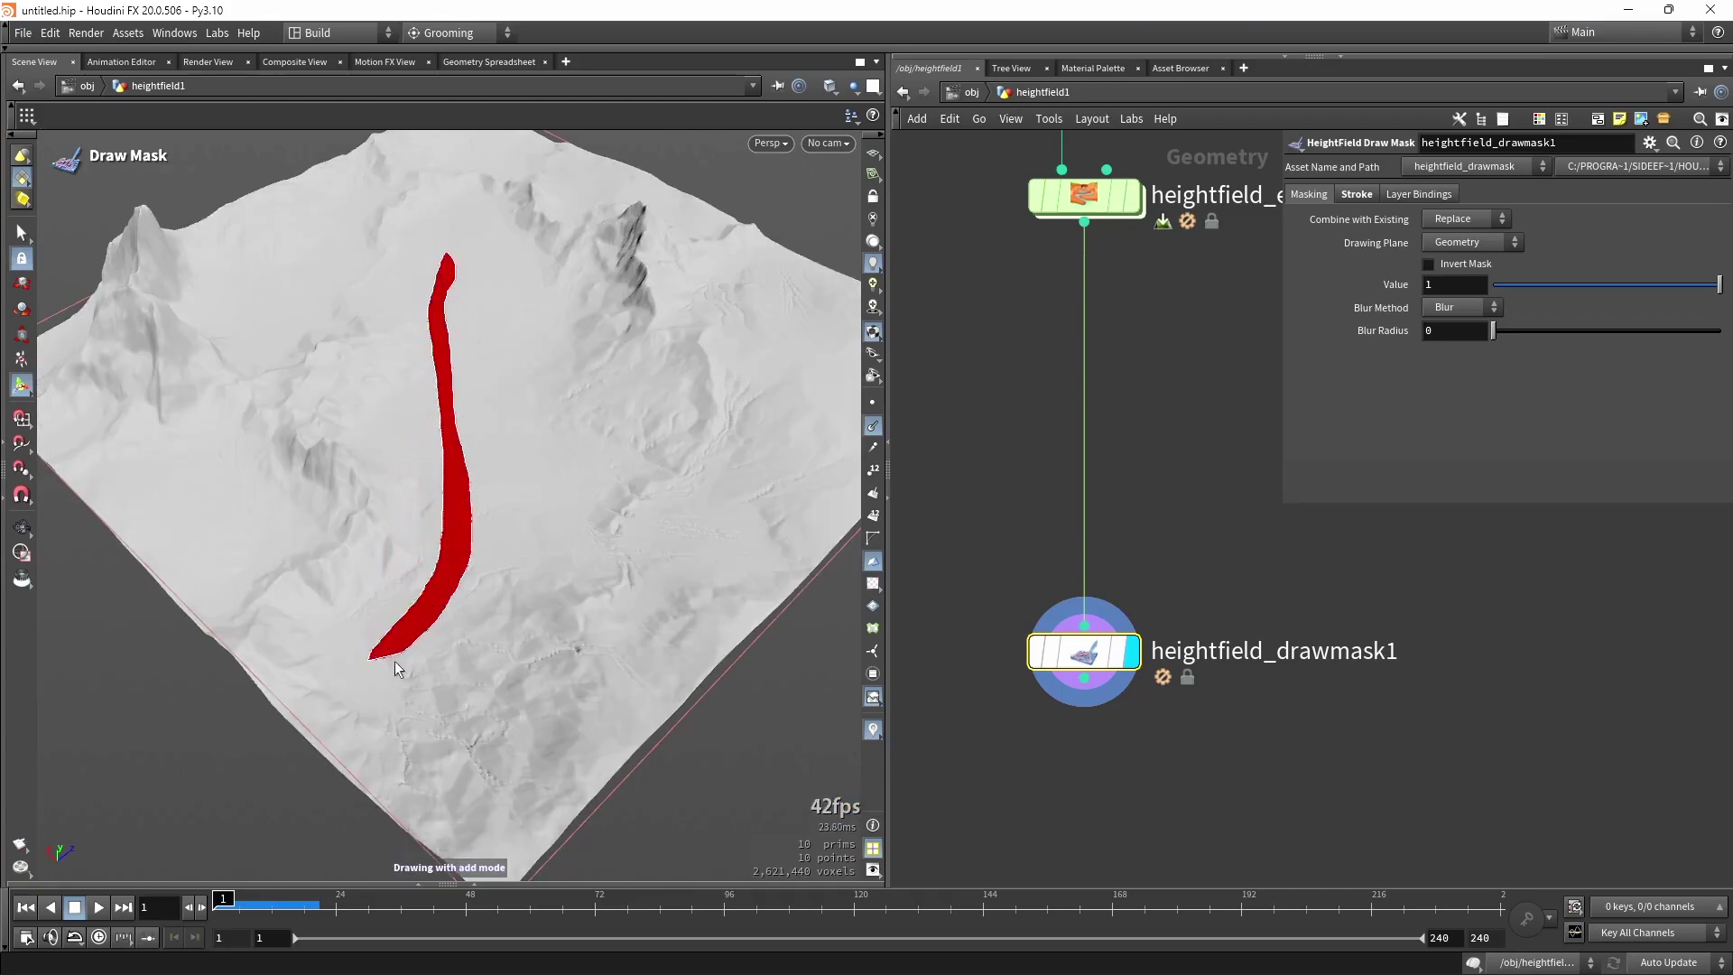
{"action": "key", "text": "Escape"}
{"action": "left_click_drag", "start_coordinate": [366, 676], "coordinate": [460, 453]}
{"action": "key", "text": "Return"}
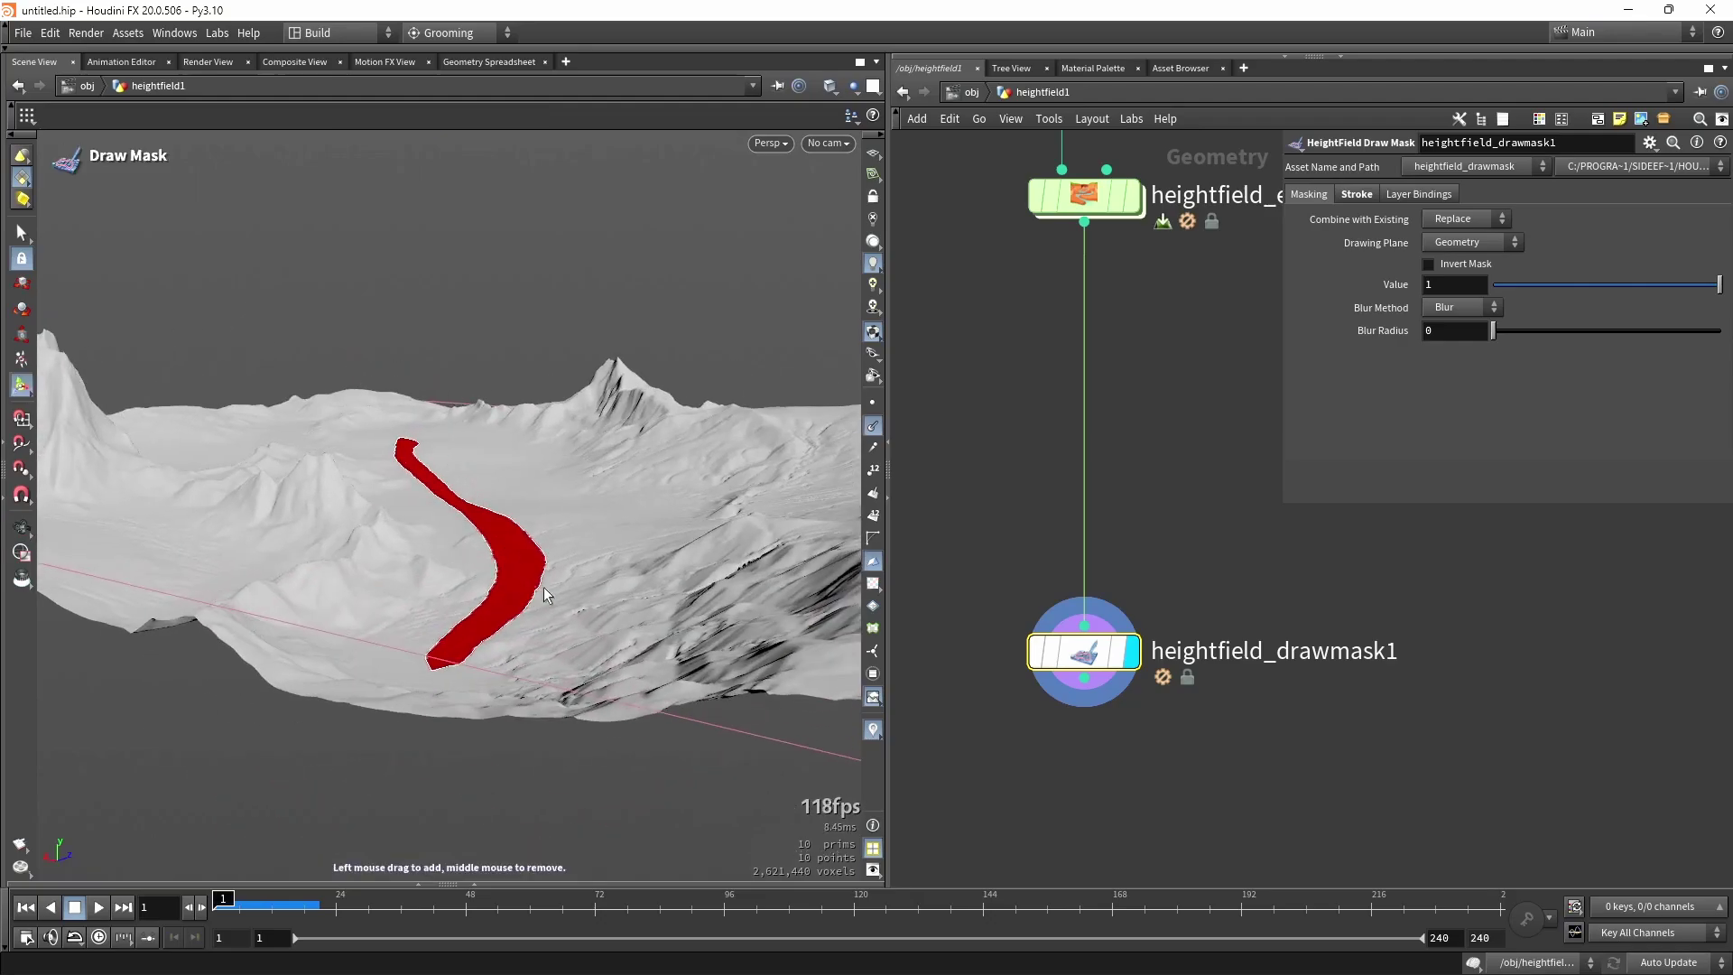
{"action": "left_click_drag", "start_coordinate": [544, 587], "coordinate": [506, 615], "text": "alt"}
Shorten the parameter pane, add a HeightField Distort by Noise node fed by heightfield_drawmask1, and display it.
{"action": "middle_click_drag", "start_coordinate": [1131, 724], "coordinate": [1192, 553]}
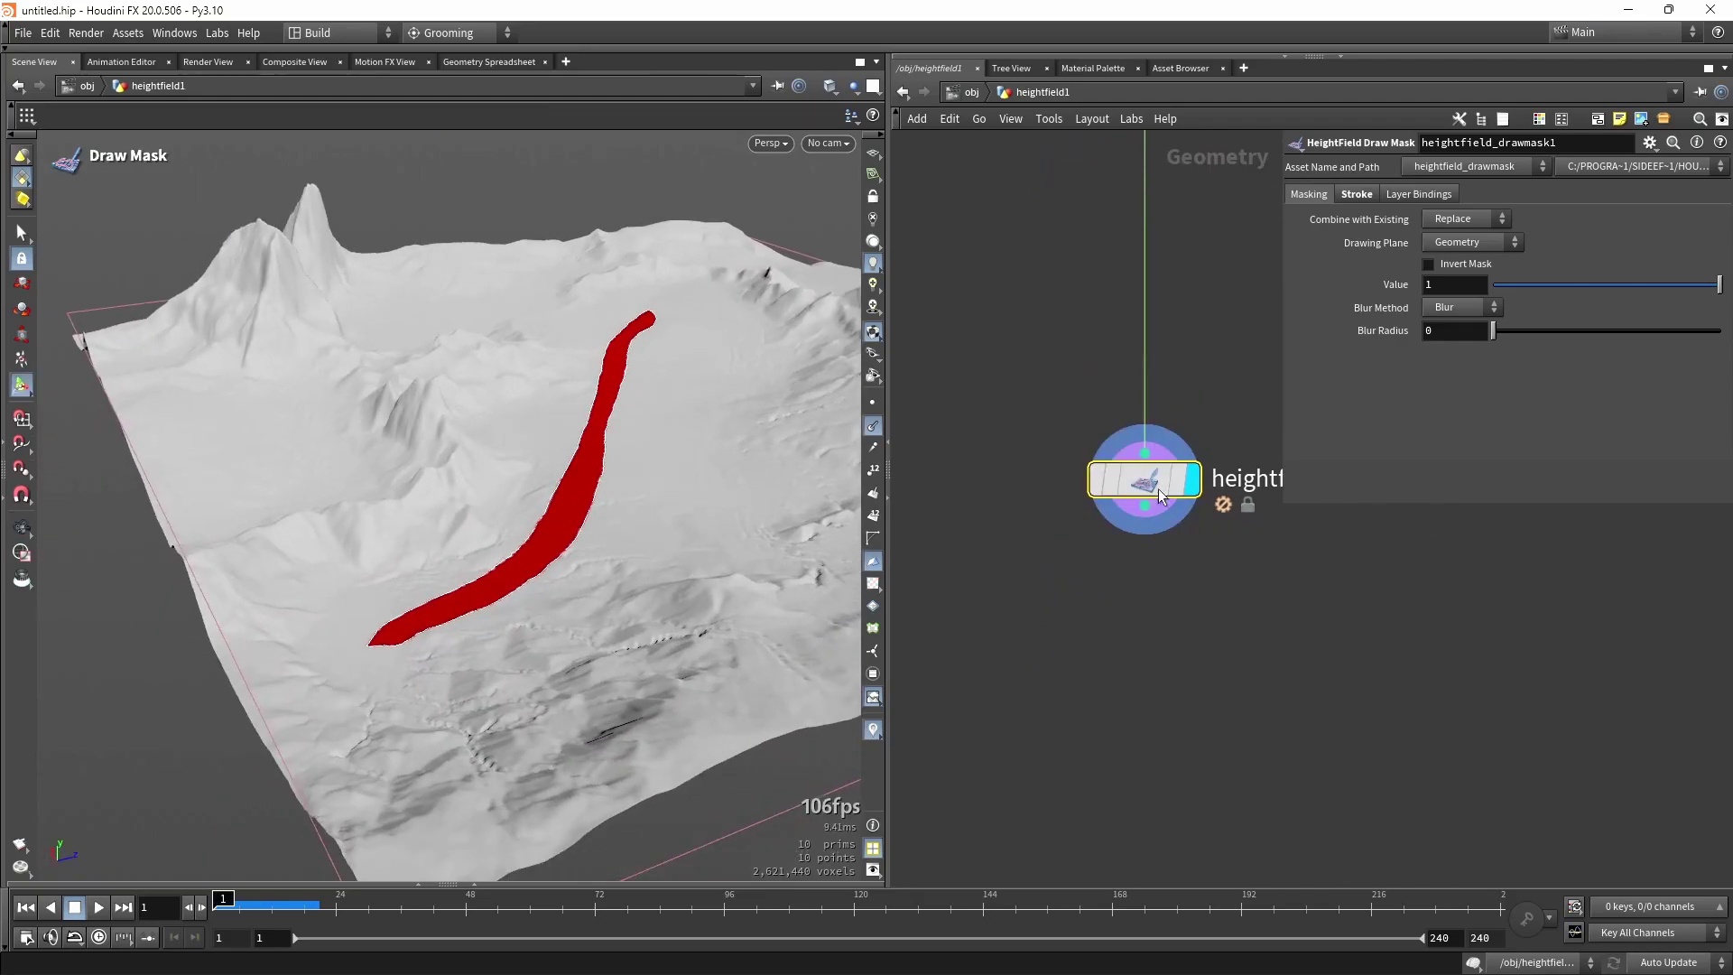
{"action": "left_click_drag", "start_coordinate": [1286, 507], "coordinate": [1282, 434]}
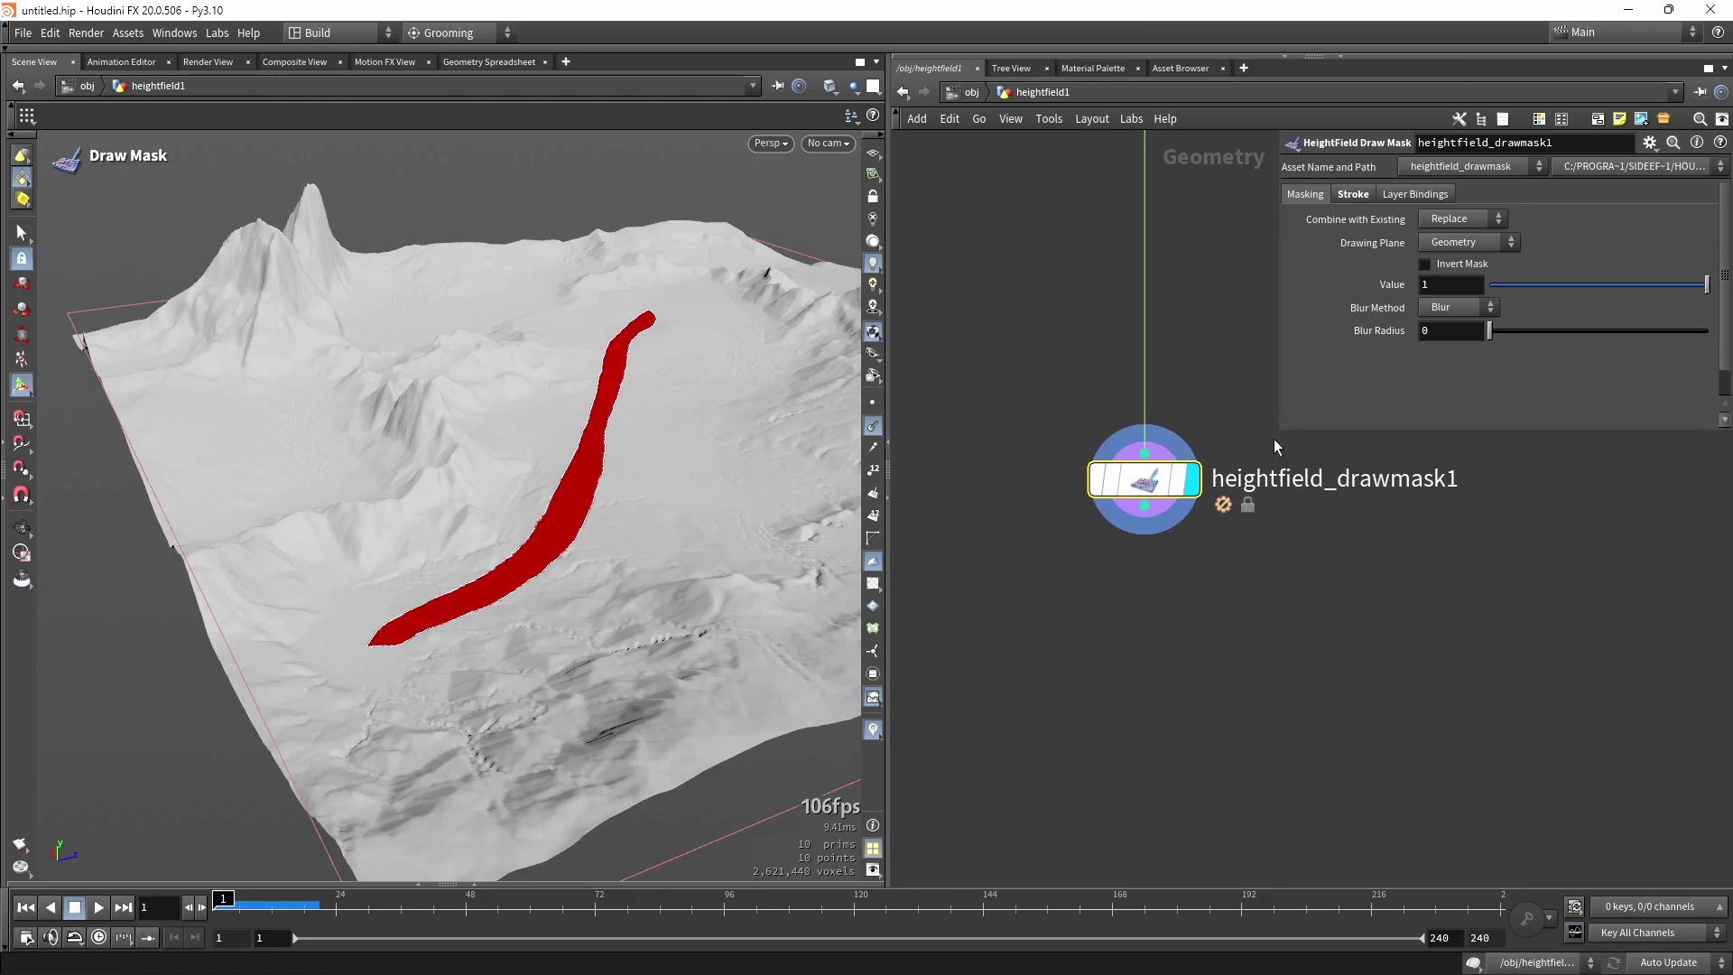
{"action": "middle_click_drag", "start_coordinate": [1169, 634], "coordinate": [1139, 559]}
{"action": "left_click", "coordinate": [1139, 559]}
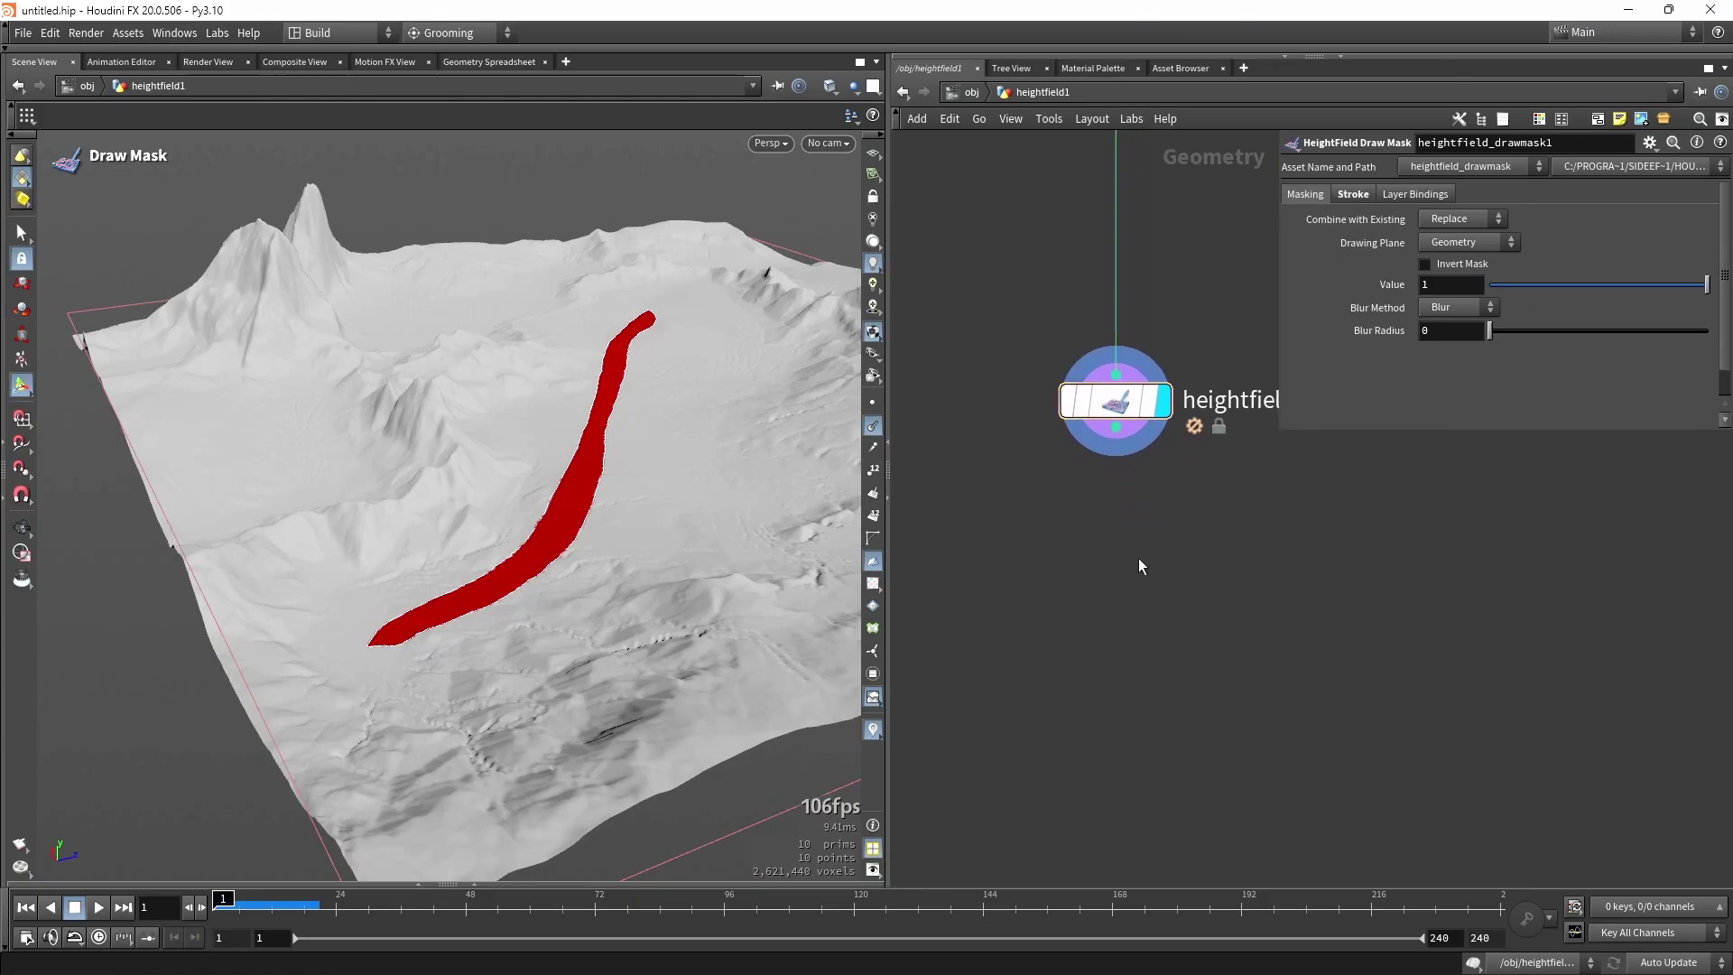
{"action": "key", "text": "Tab"}
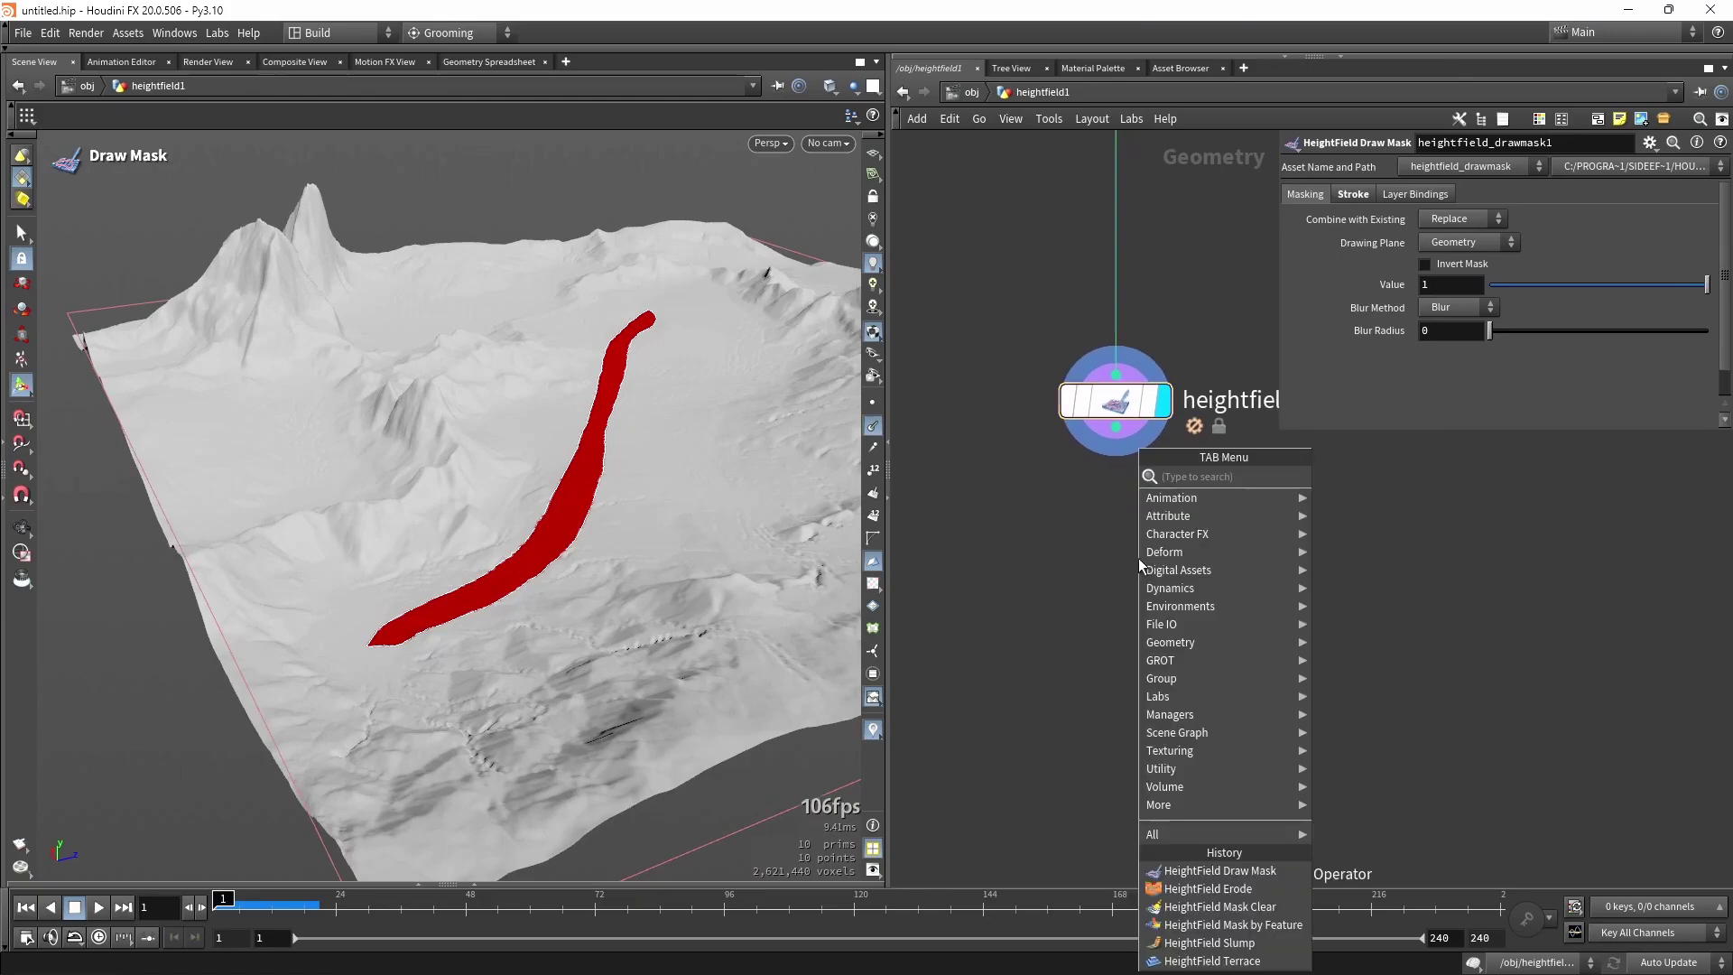
{"action": "type", "text": "dist"}
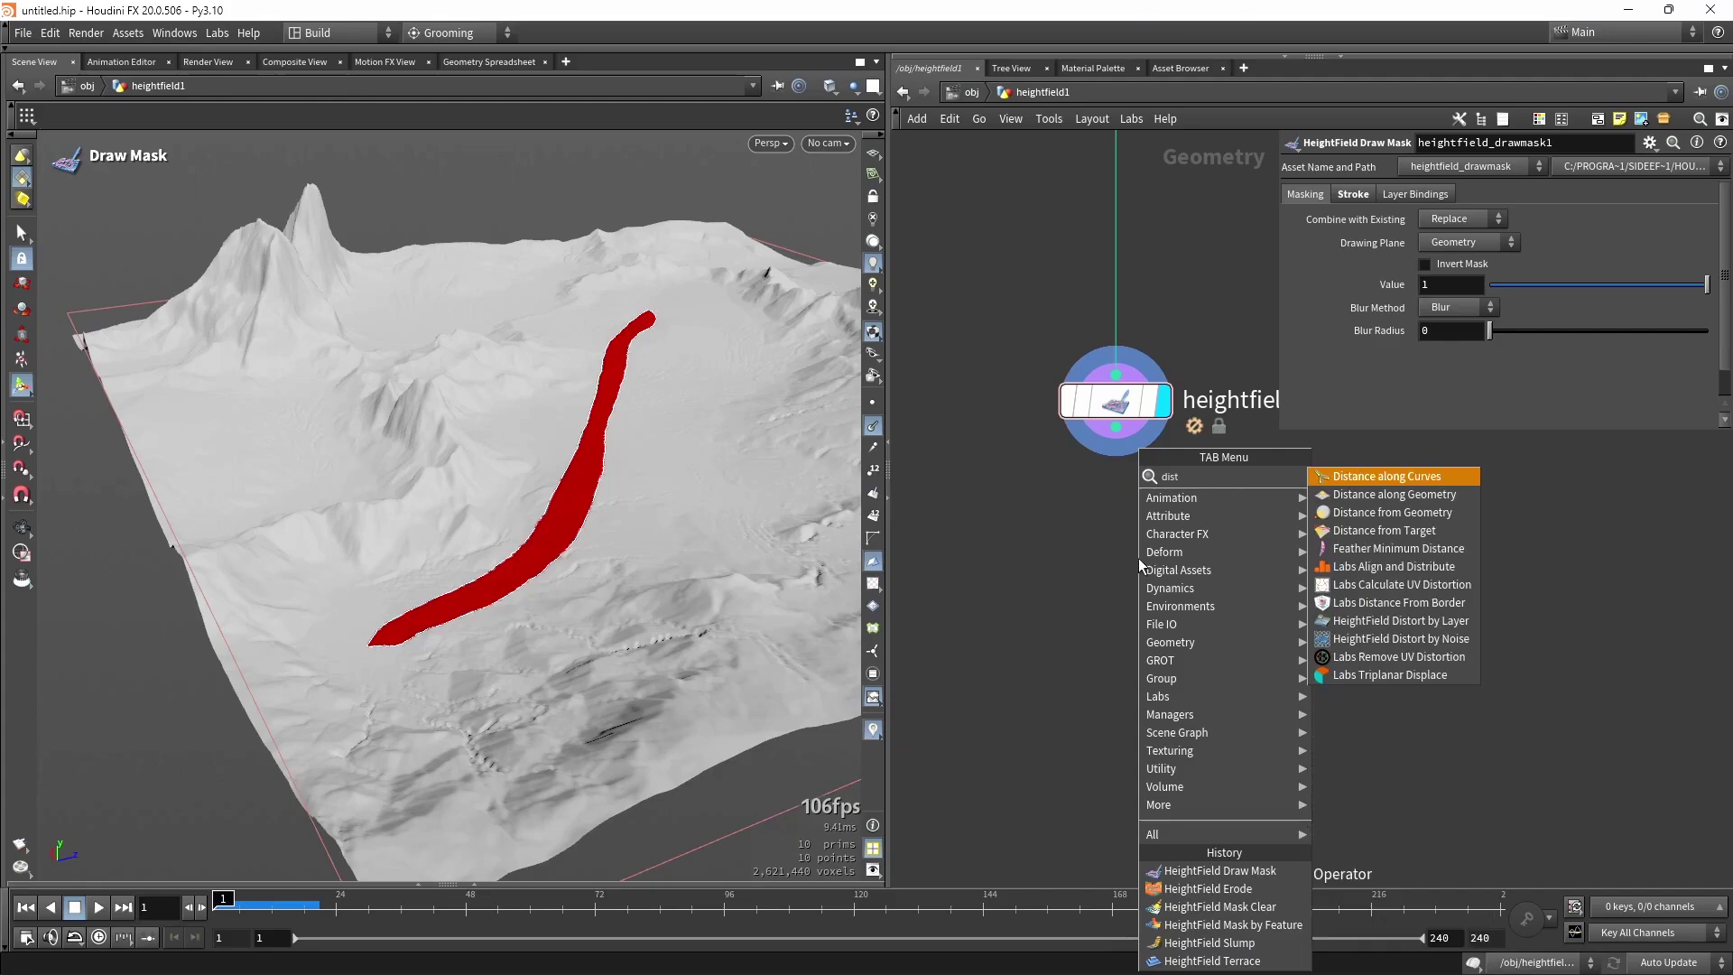
{"action": "left_click", "coordinate": [1401, 638]}
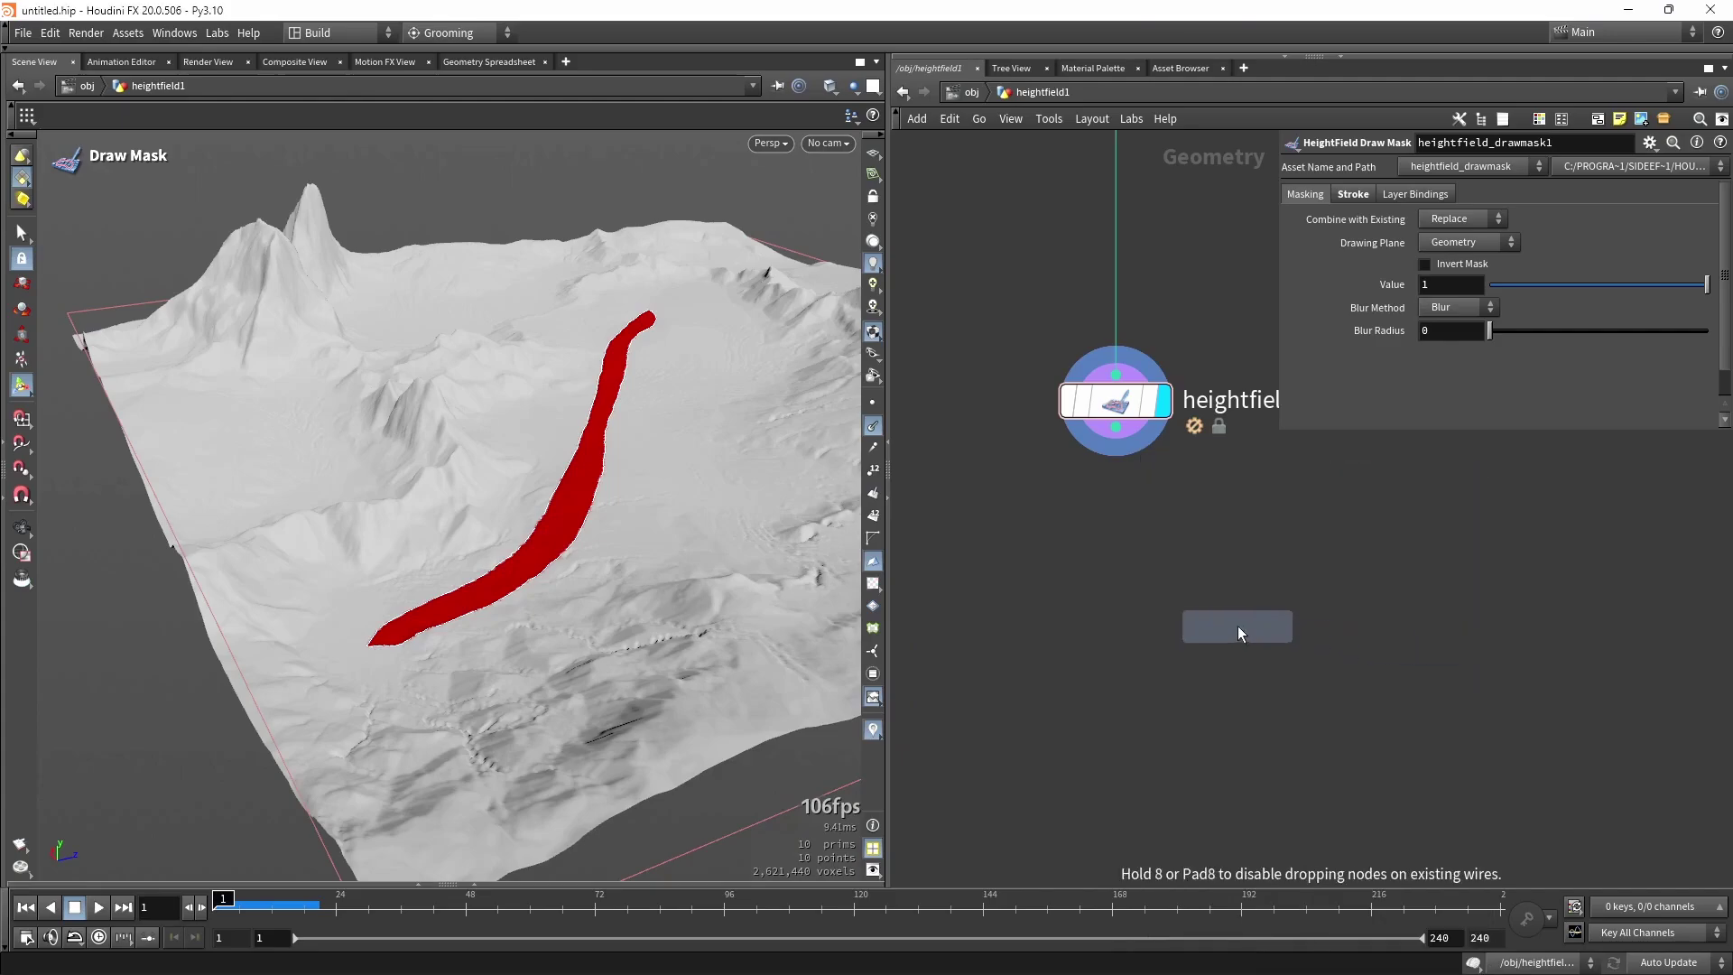
{"action": "left_click", "coordinate": [1237, 622]}
{"action": "left_click_drag", "start_coordinate": [1119, 442], "coordinate": [1114, 552]}
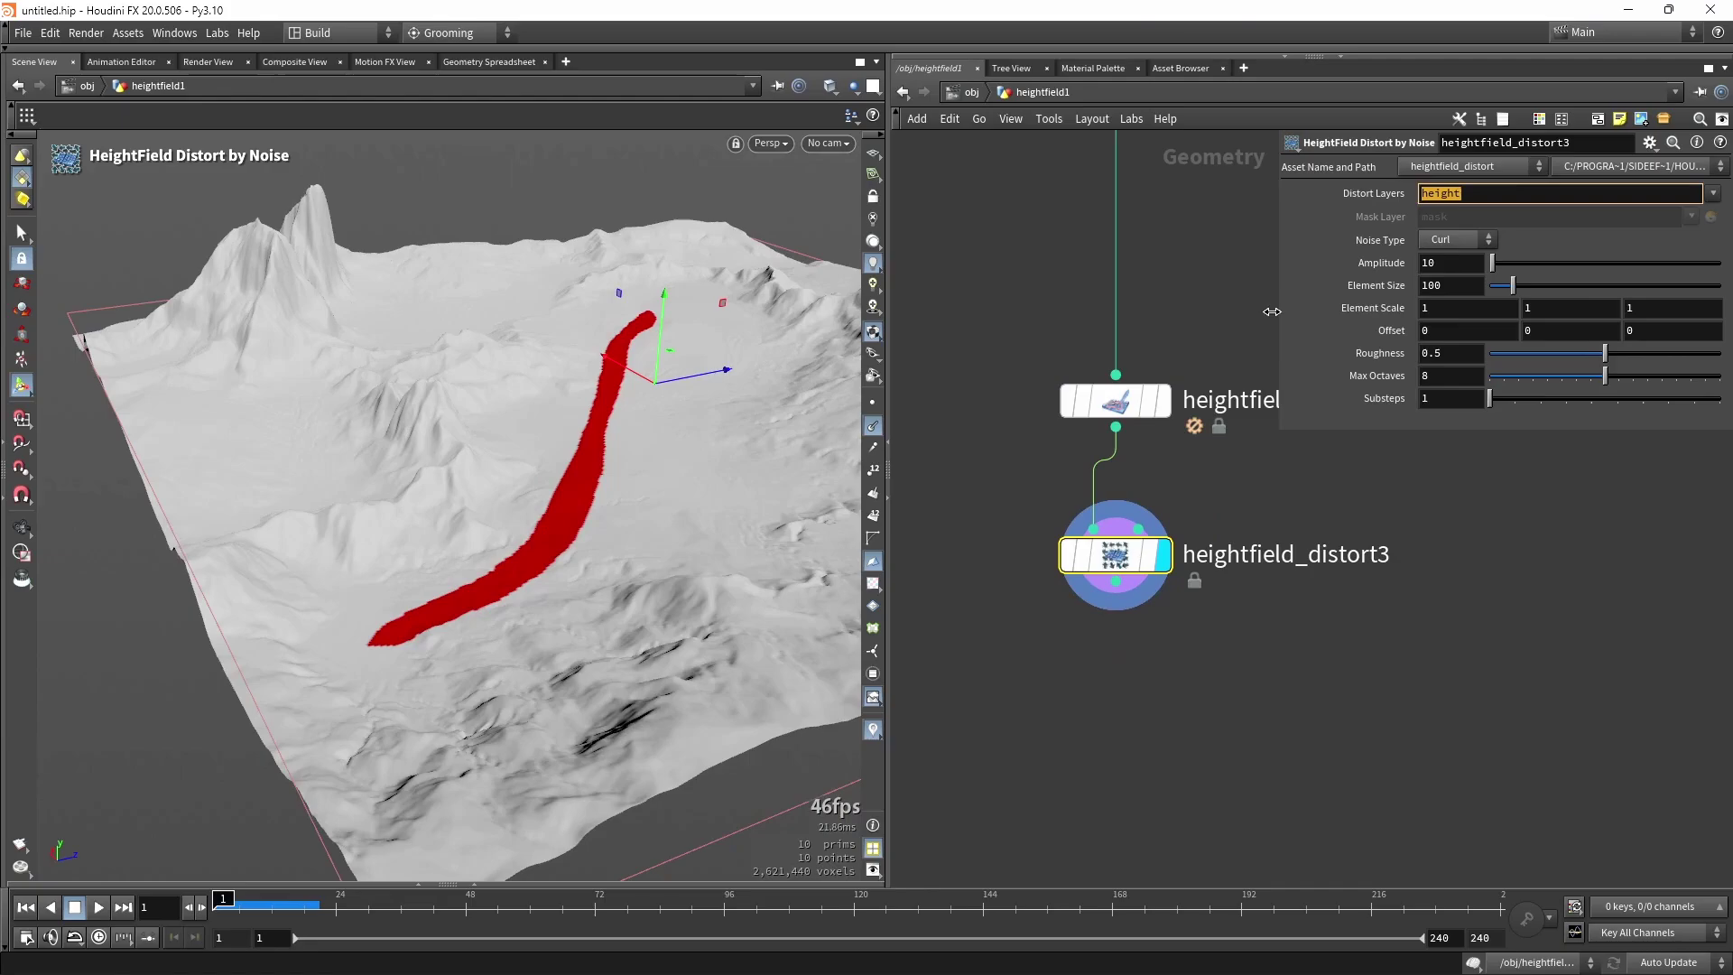
Set the Distort Layers of heightfield_distort3 to mask, with Amplitude 35 and Roughness 0.306.
{"action": "key", "text": "Return"}
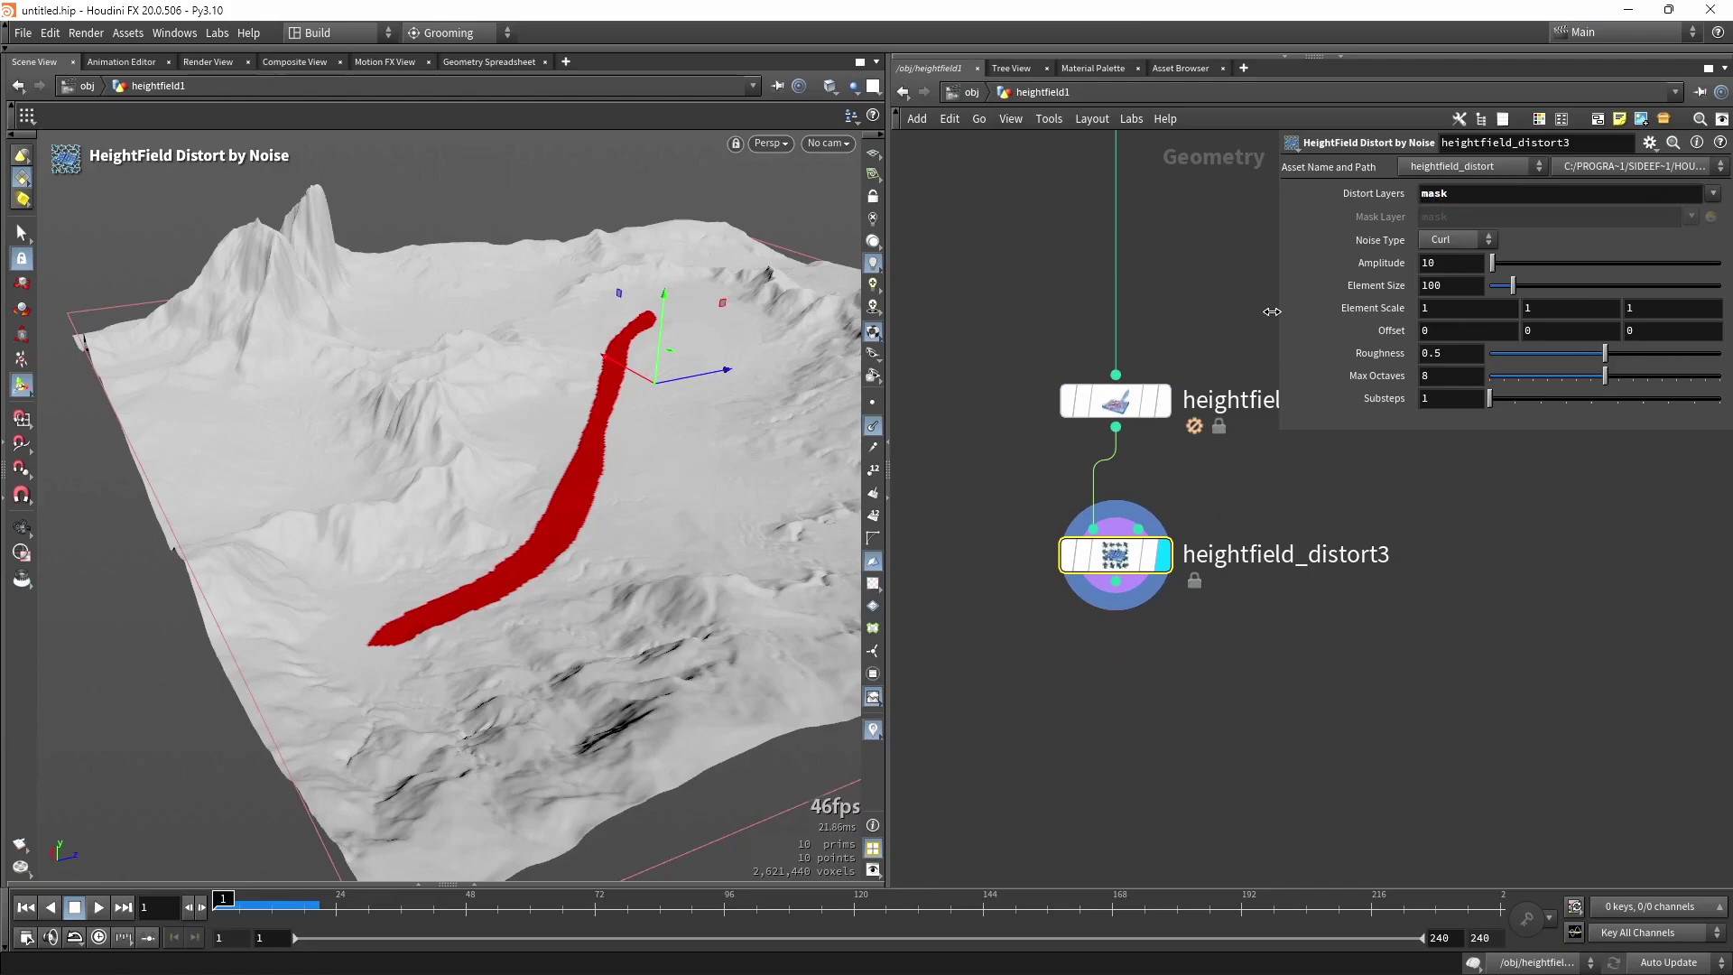
{"action": "mouse_move", "coordinate": [1492, 262]}
{"action": "left_mouse_down"}
{"action": "mouse_move", "coordinate": [1525, 264]}
{"action": "mouse_move", "coordinate": [1502, 271]}
{"action": "left_mouse_up"}
{"action": "left_click_drag", "start_coordinate": [1550, 353], "coordinate": [1562, 363]}
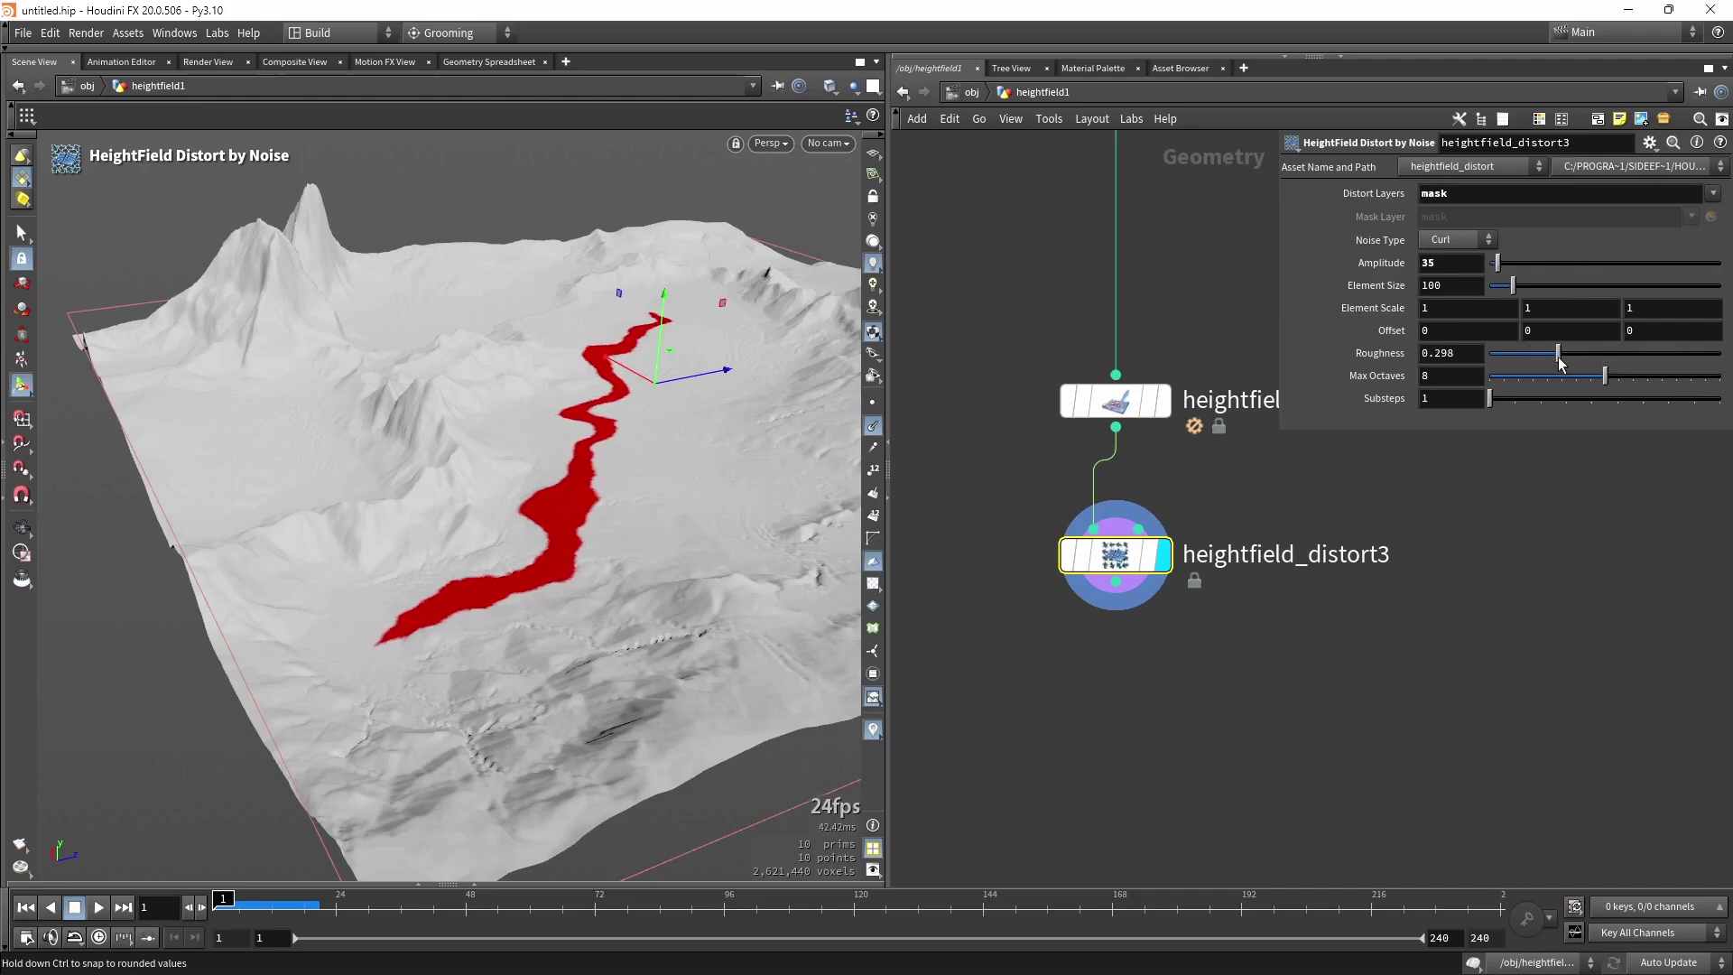
Compare the drawn mask of heightfield_drawmask1 with the distorted mask of heightfield_distort3 up close, ending with heightfield_distort3 displayed.
{"action": "mouse_move", "coordinate": [489, 529]}
{"action": "left_mouse_down", "text": "alt"}
{"action": "mouse_move", "coordinate": [623, 577]}
{"action": "mouse_move", "coordinate": [632, 614]}
{"action": "mouse_move", "coordinate": [334, 333]}
{"action": "mouse_move", "coordinate": [367, 430]}
{"action": "mouse_move", "coordinate": [505, 352]}
{"action": "mouse_move", "coordinate": [323, 471]}
{"action": "mouse_move", "coordinate": [267, 470]}
{"action": "left_mouse_up", "text": "alt"}
{"action": "left_click", "coordinate": [1164, 401]}
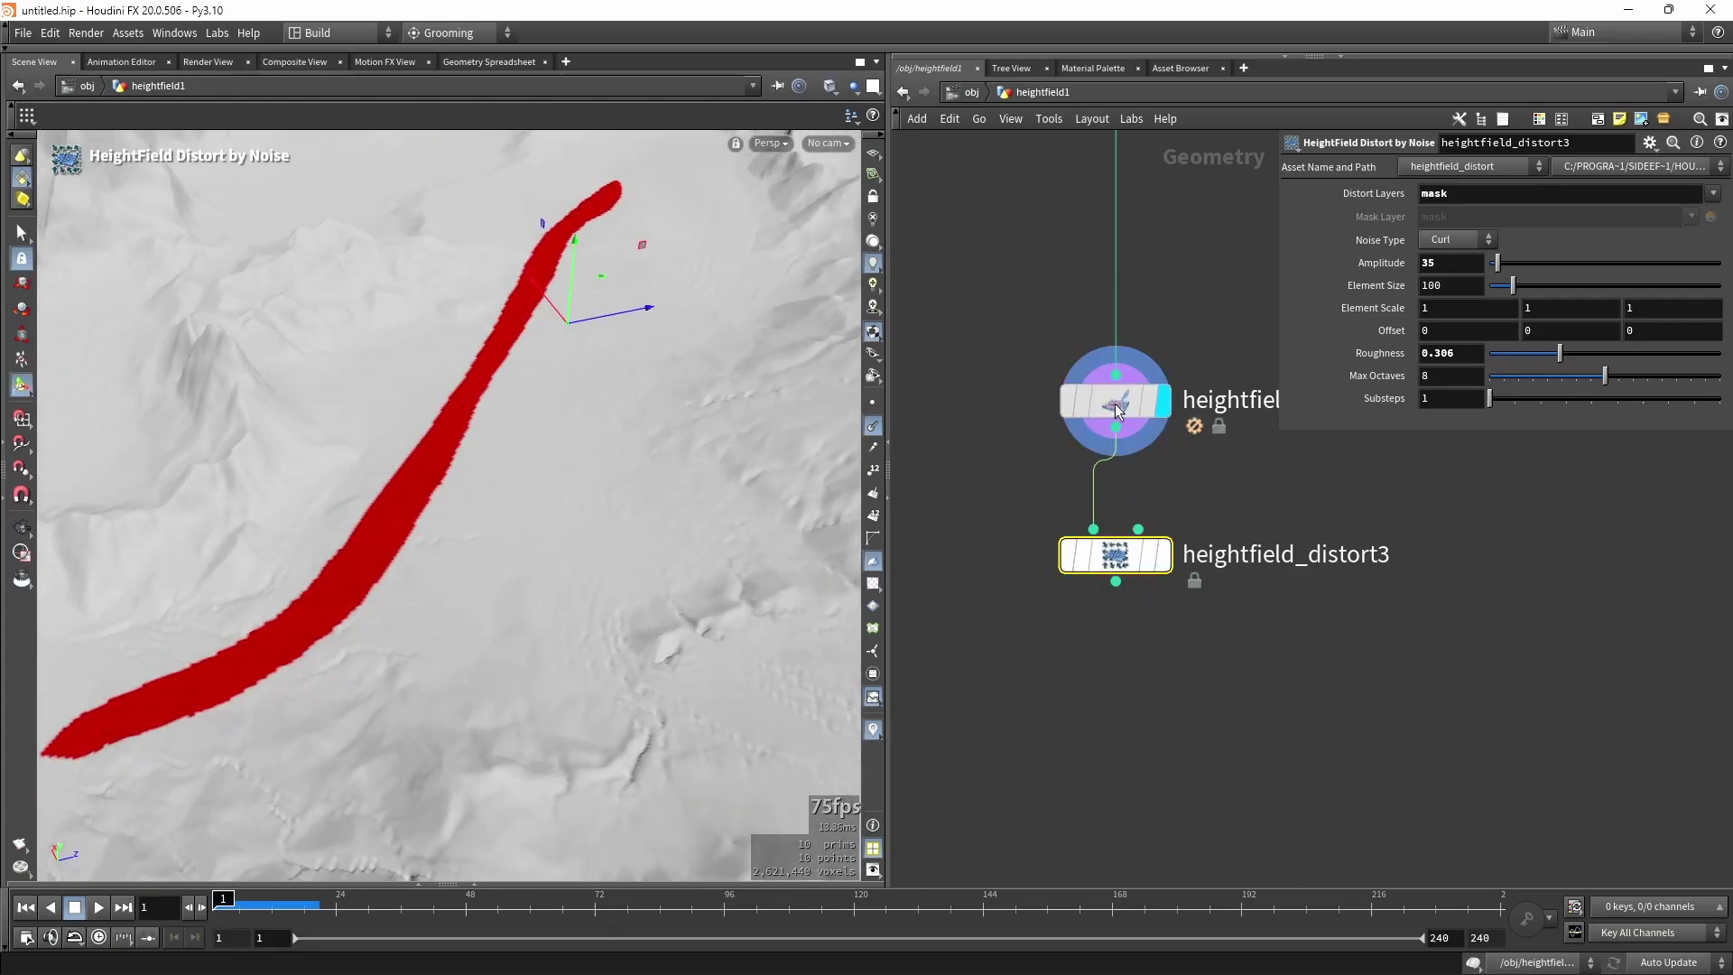
{"action": "left_click", "coordinate": [1120, 400]}
{"action": "left_click", "coordinate": [1163, 554]}
{"action": "left_click", "coordinate": [1117, 554]}
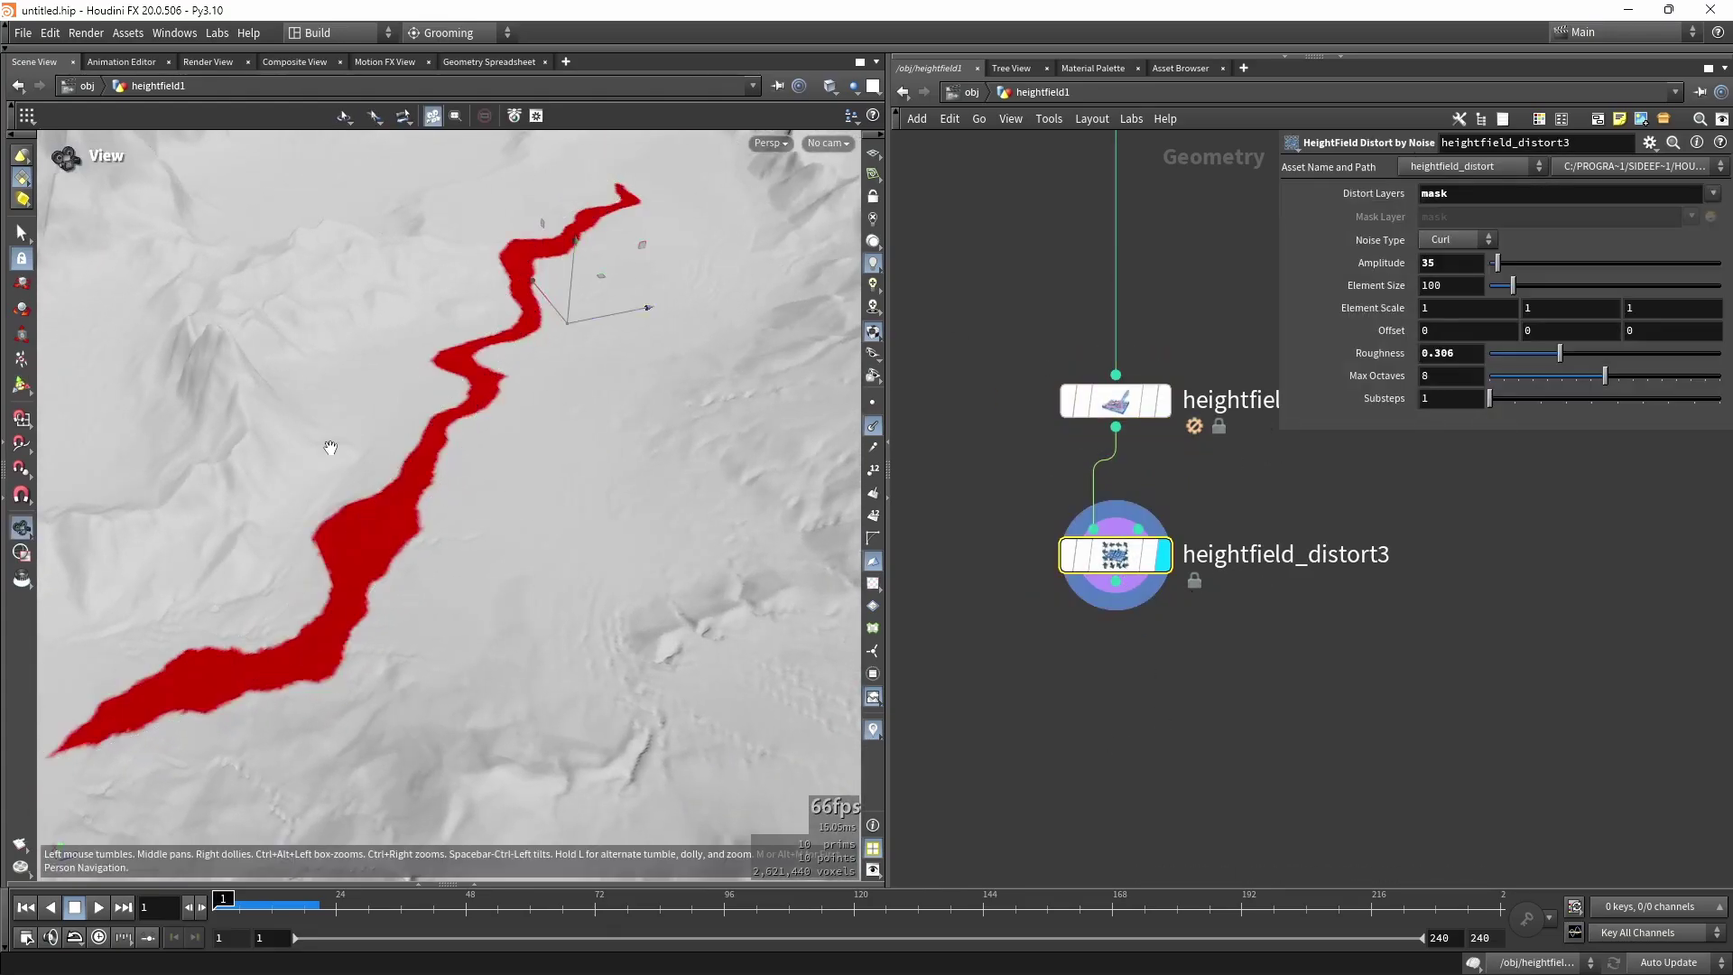
Add a HeightField Mask Blur node below heightfield_distort3, feed it from that node, and display the blurred mask.
{"action": "left_click_drag", "start_coordinate": [329, 444], "coordinate": [386, 407], "text": "alt"}
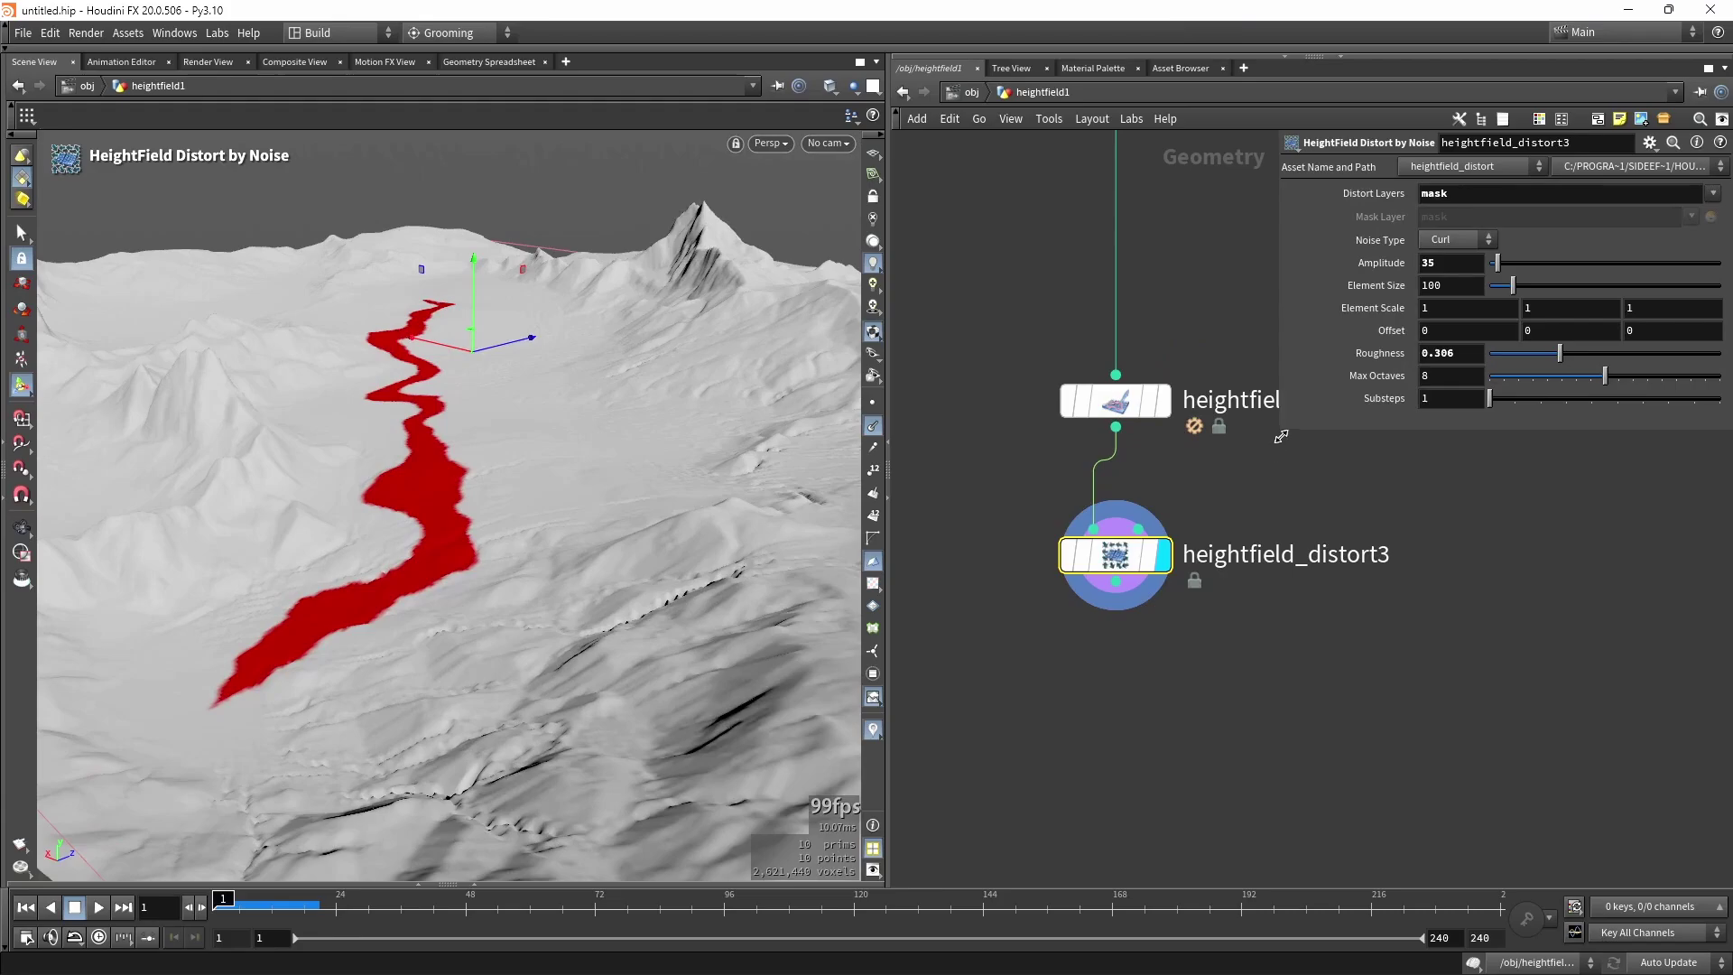
{"action": "middle_click_drag", "start_coordinate": [1300, 689], "coordinate": [1312, 612]}
{"action": "key", "text": "Tab"}
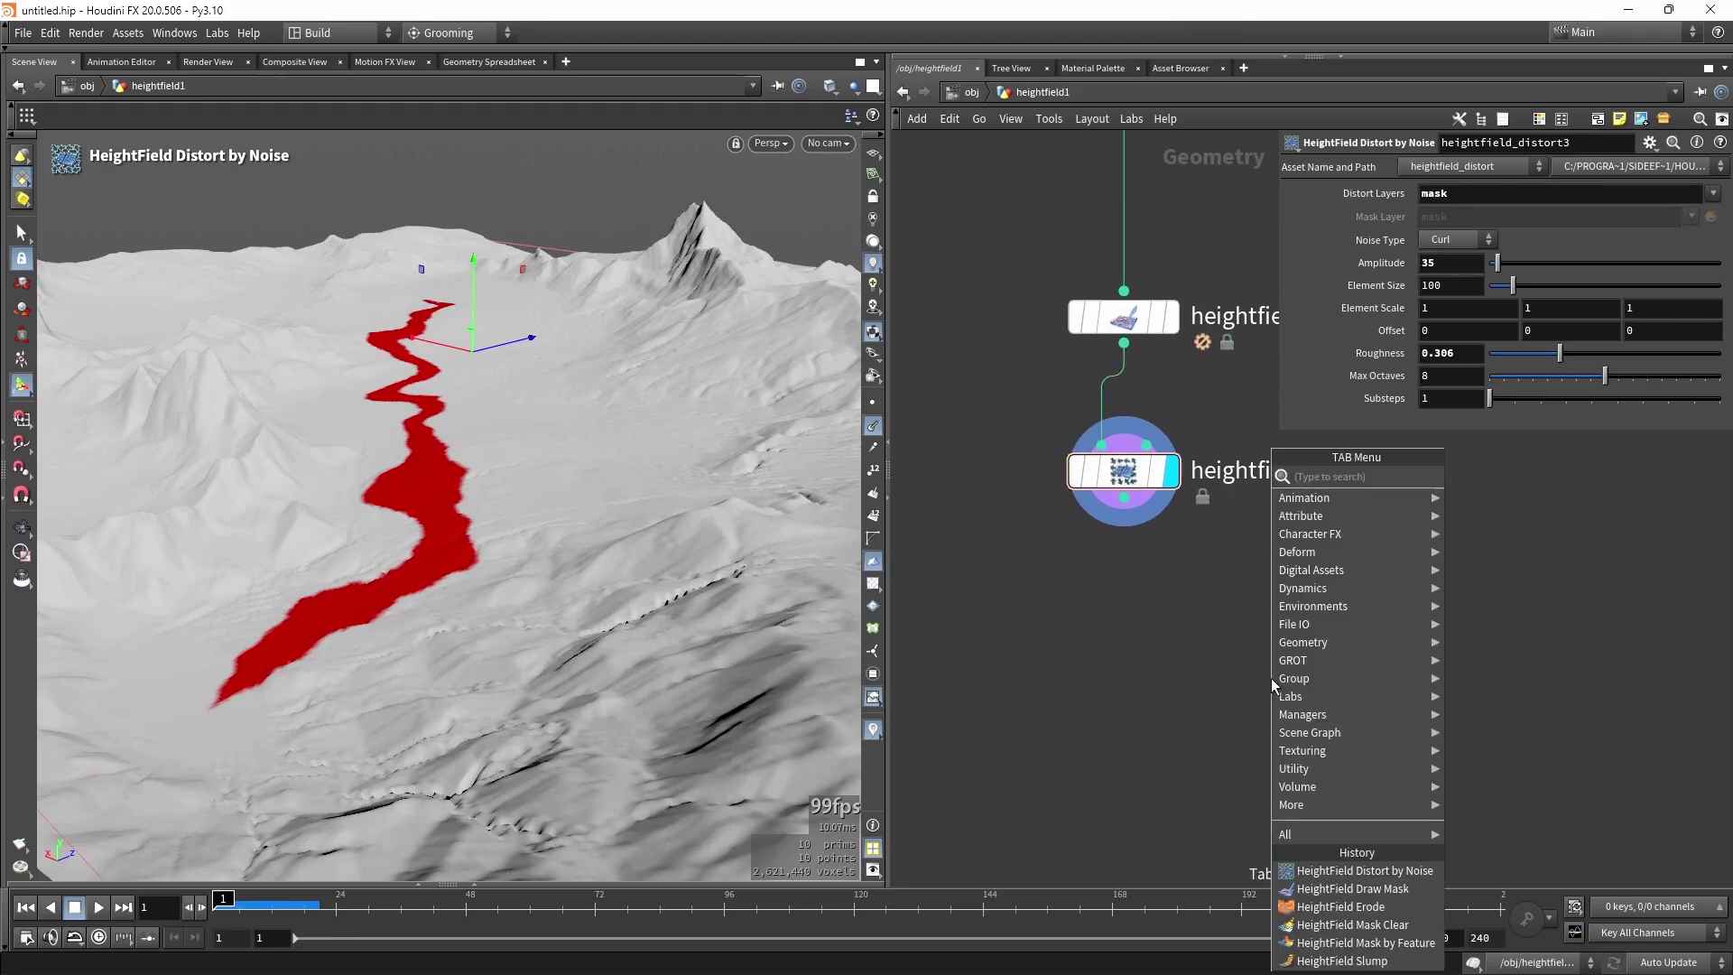
{"action": "type", "text": "blur m"}
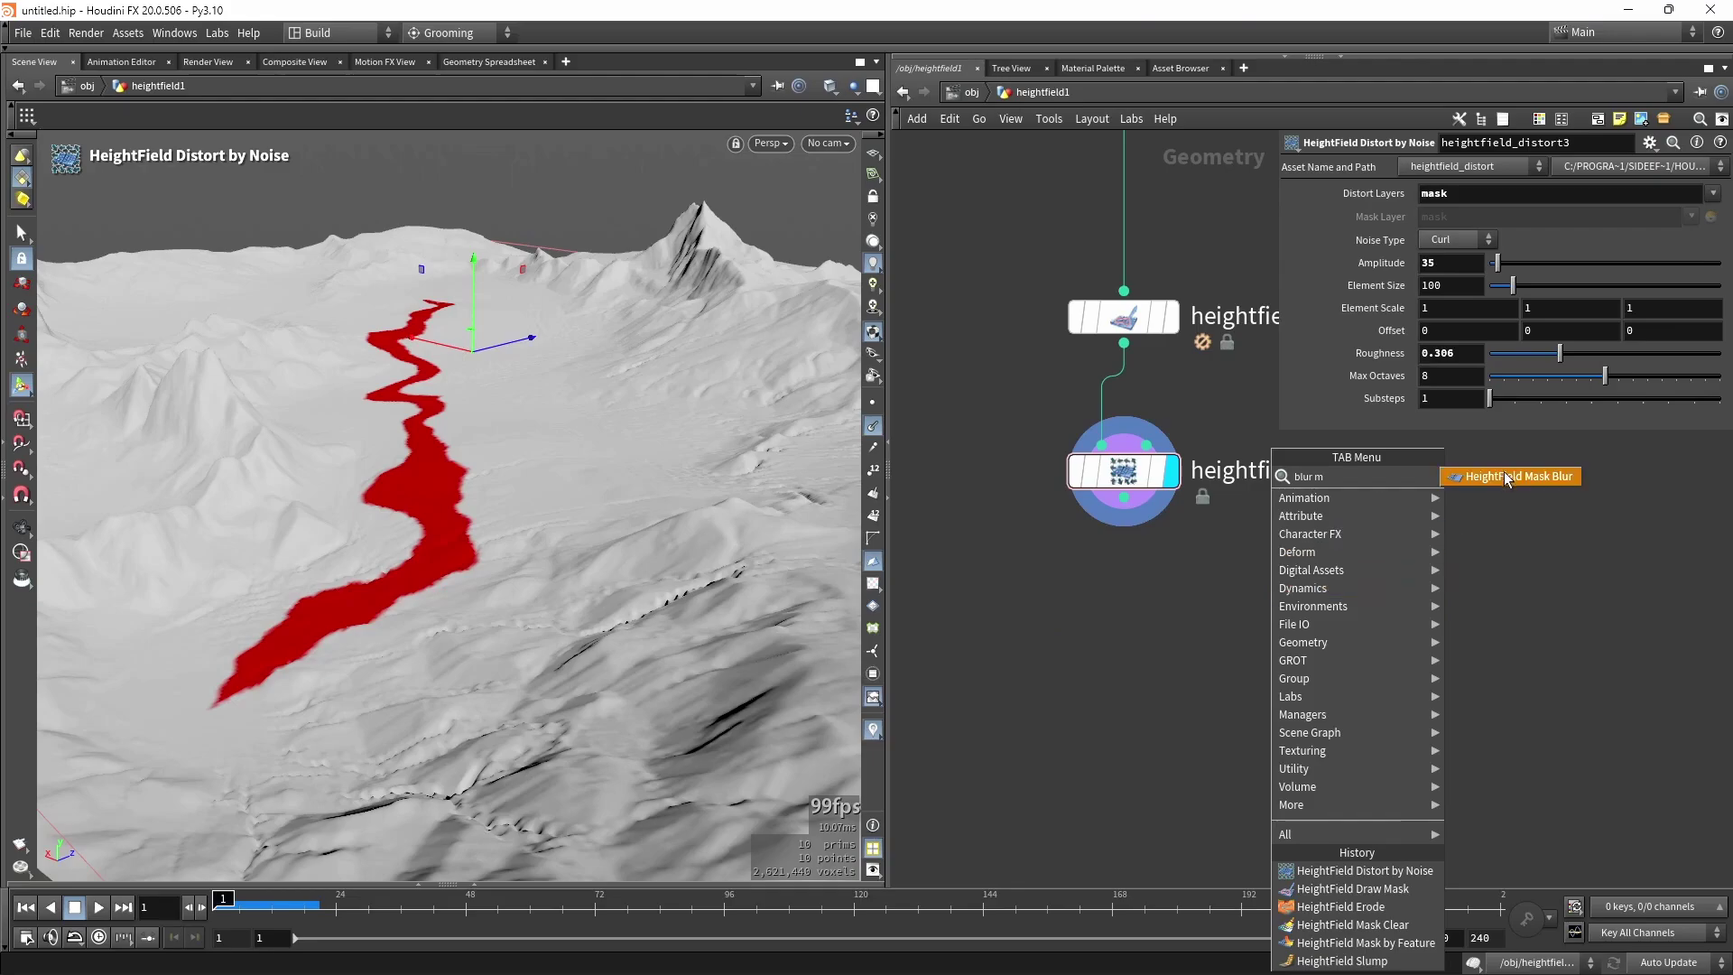
{"action": "key", "text": "Return"}
{"action": "left_click", "coordinate": [1060, 667]}
{"action": "left_click_drag", "start_coordinate": [1123, 499], "coordinate": [1037, 641]}
{"action": "left_click", "coordinate": [1047, 673]}
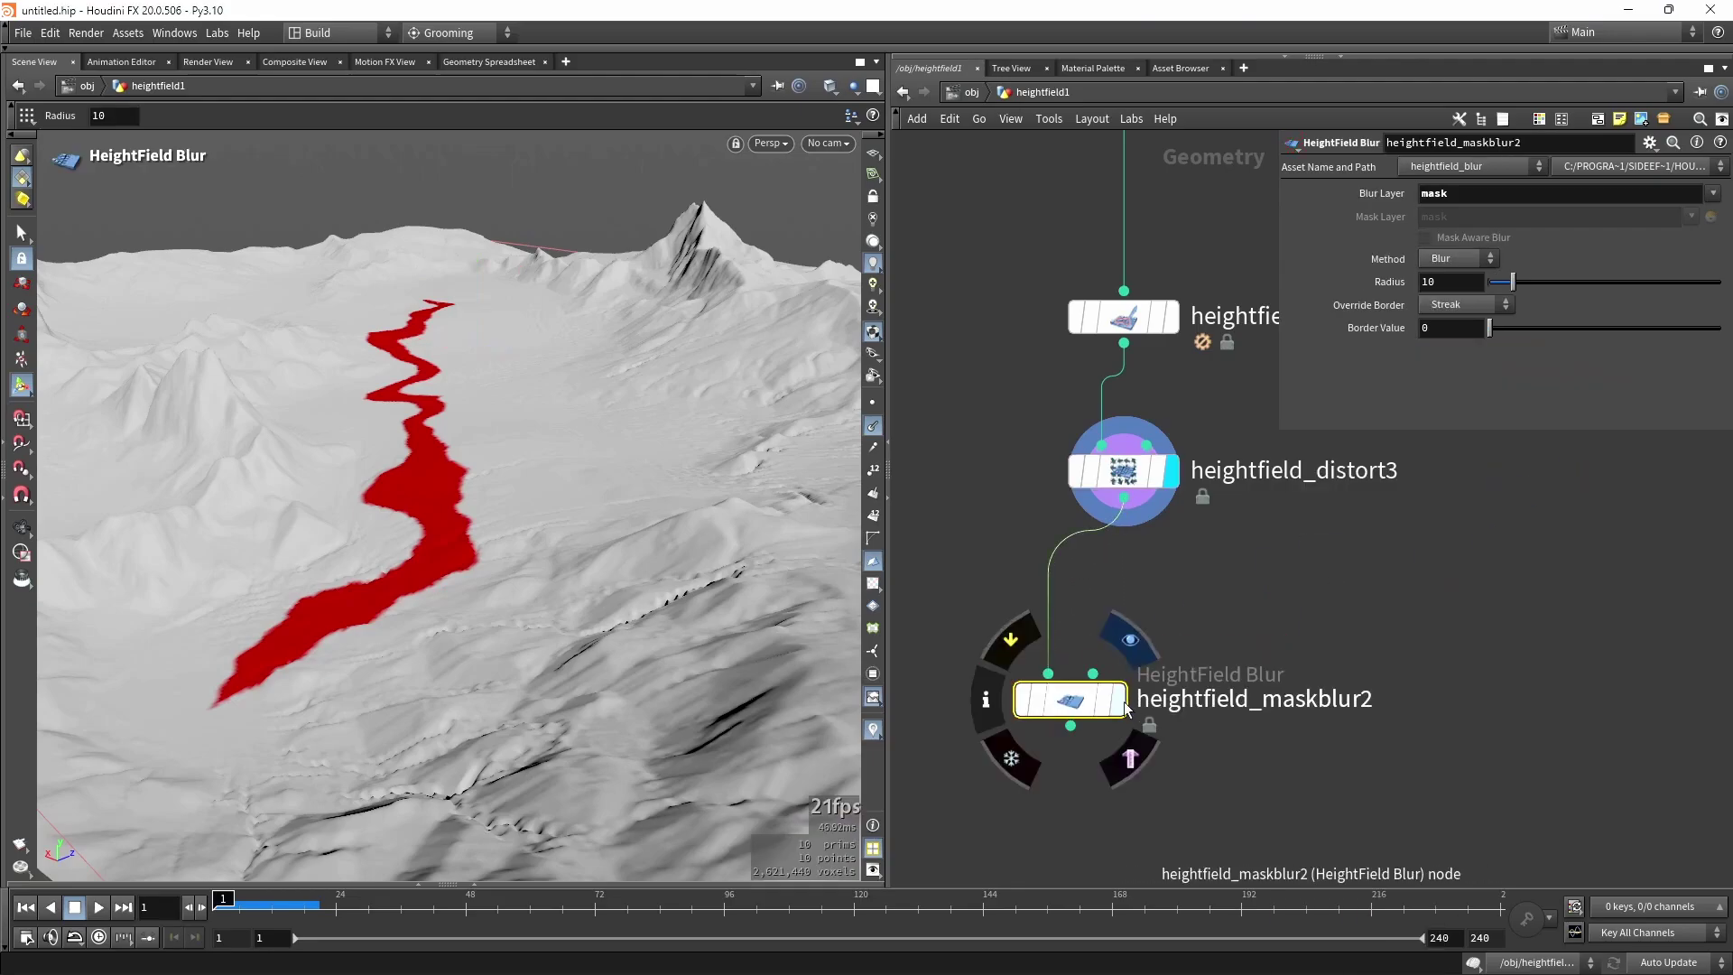
{"action": "left_click_drag", "start_coordinate": [1084, 711], "coordinate": [1137, 617]}
{"action": "middle_click_drag", "start_coordinate": [1137, 616], "coordinate": [1108, 464]}
{"action": "left_click", "coordinate": [1114, 672]}
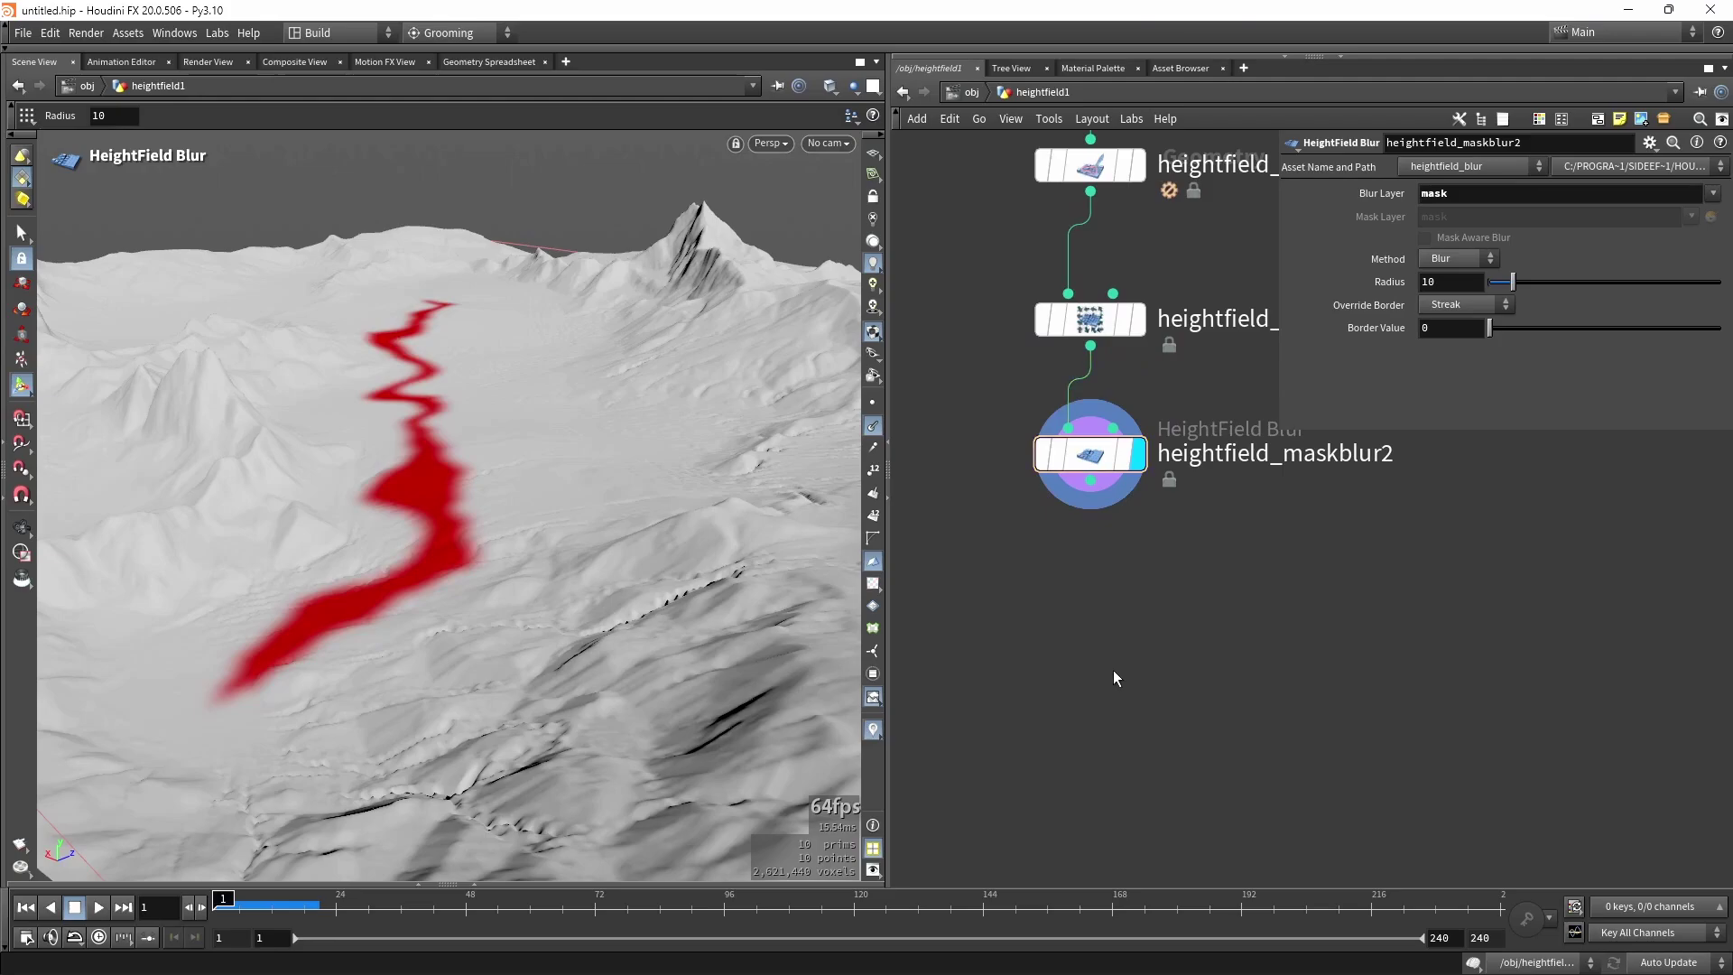
Place a HeightField Layer node in the network below heightfield_maskblur2.
{"action": "left_click_drag", "start_coordinate": [364, 570], "coordinate": [379, 519], "text": "alt"}
{"action": "scroll", "coordinate": [367, 506], "scroll_direction": "up", "scroll_amount": 5}
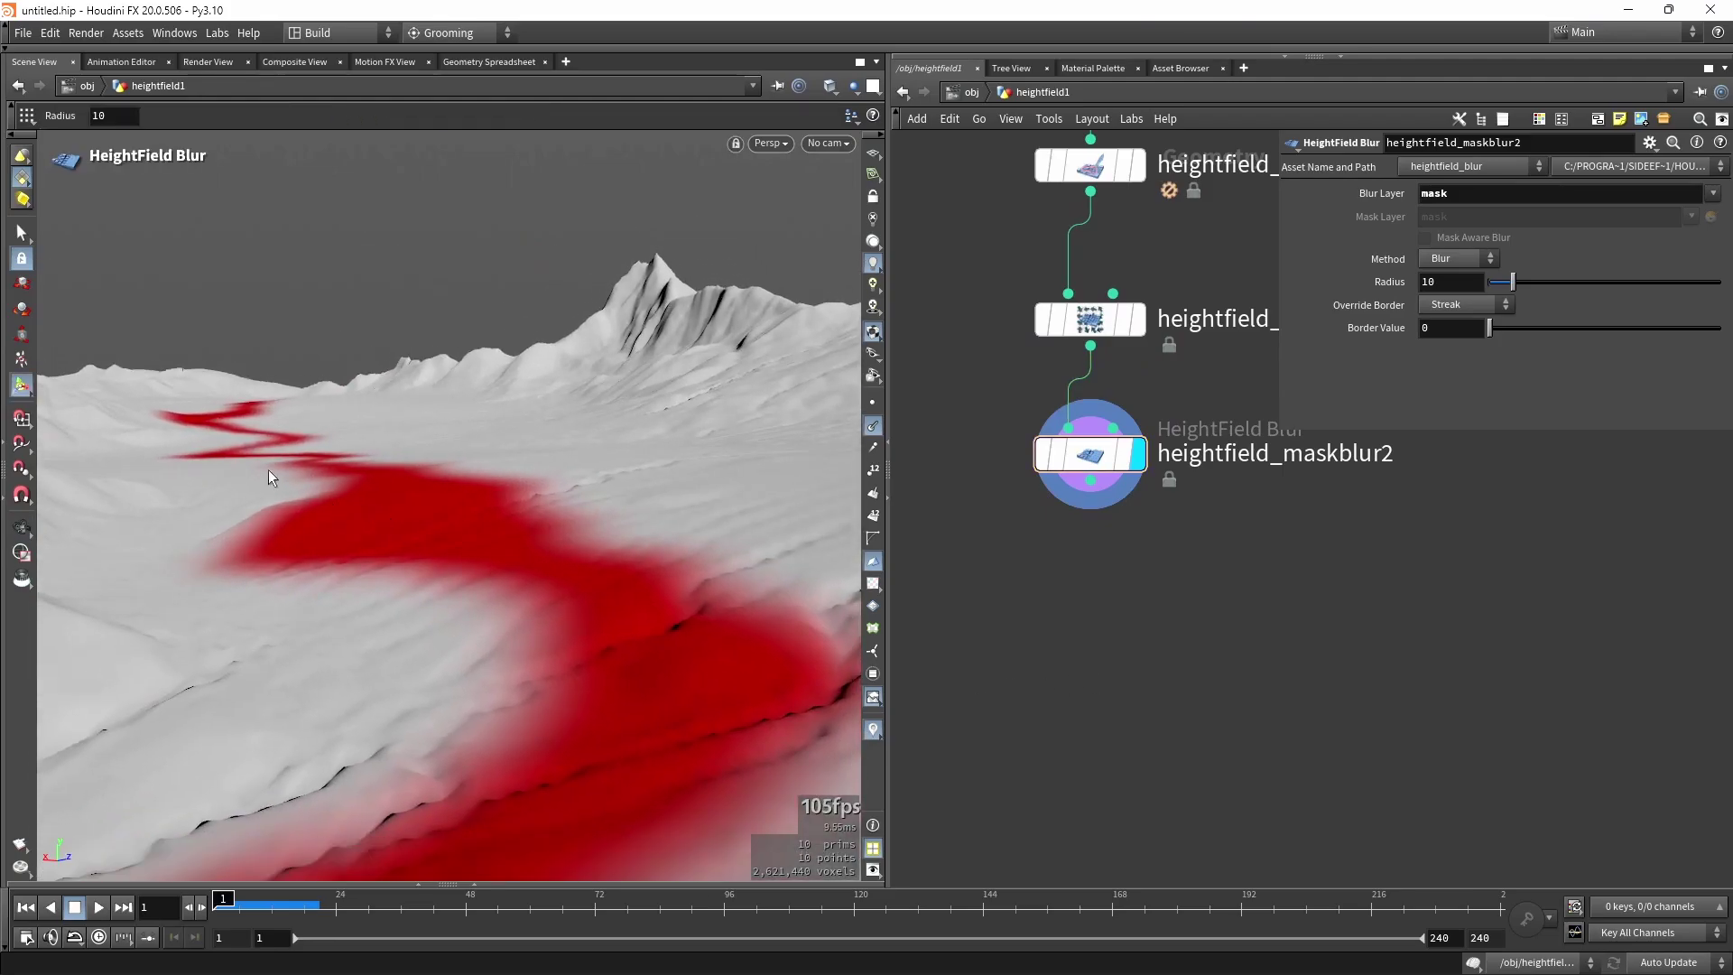
{"action": "left_click_drag", "start_coordinate": [285, 457], "coordinate": [356, 484], "text": "alt"}
{"action": "left_click_drag", "start_coordinate": [213, 631], "coordinate": [375, 611], "text": "alt"}
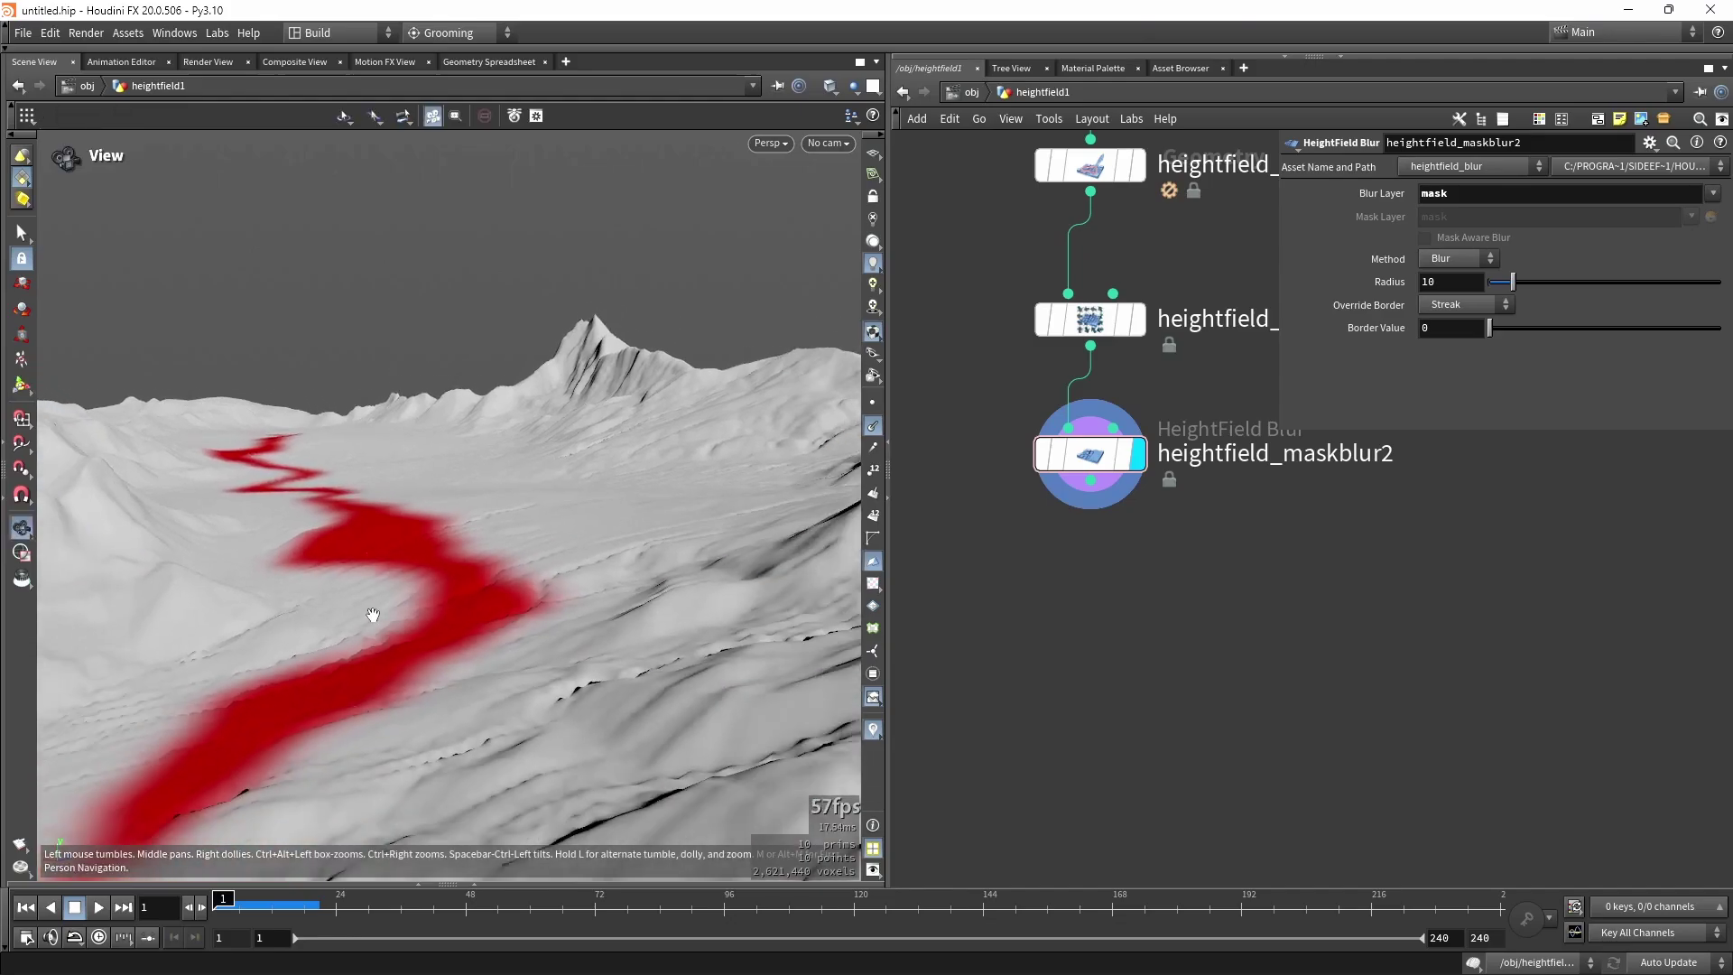
{"action": "left_click_drag", "start_coordinate": [312, 689], "coordinate": [788, 600], "text": "alt"}
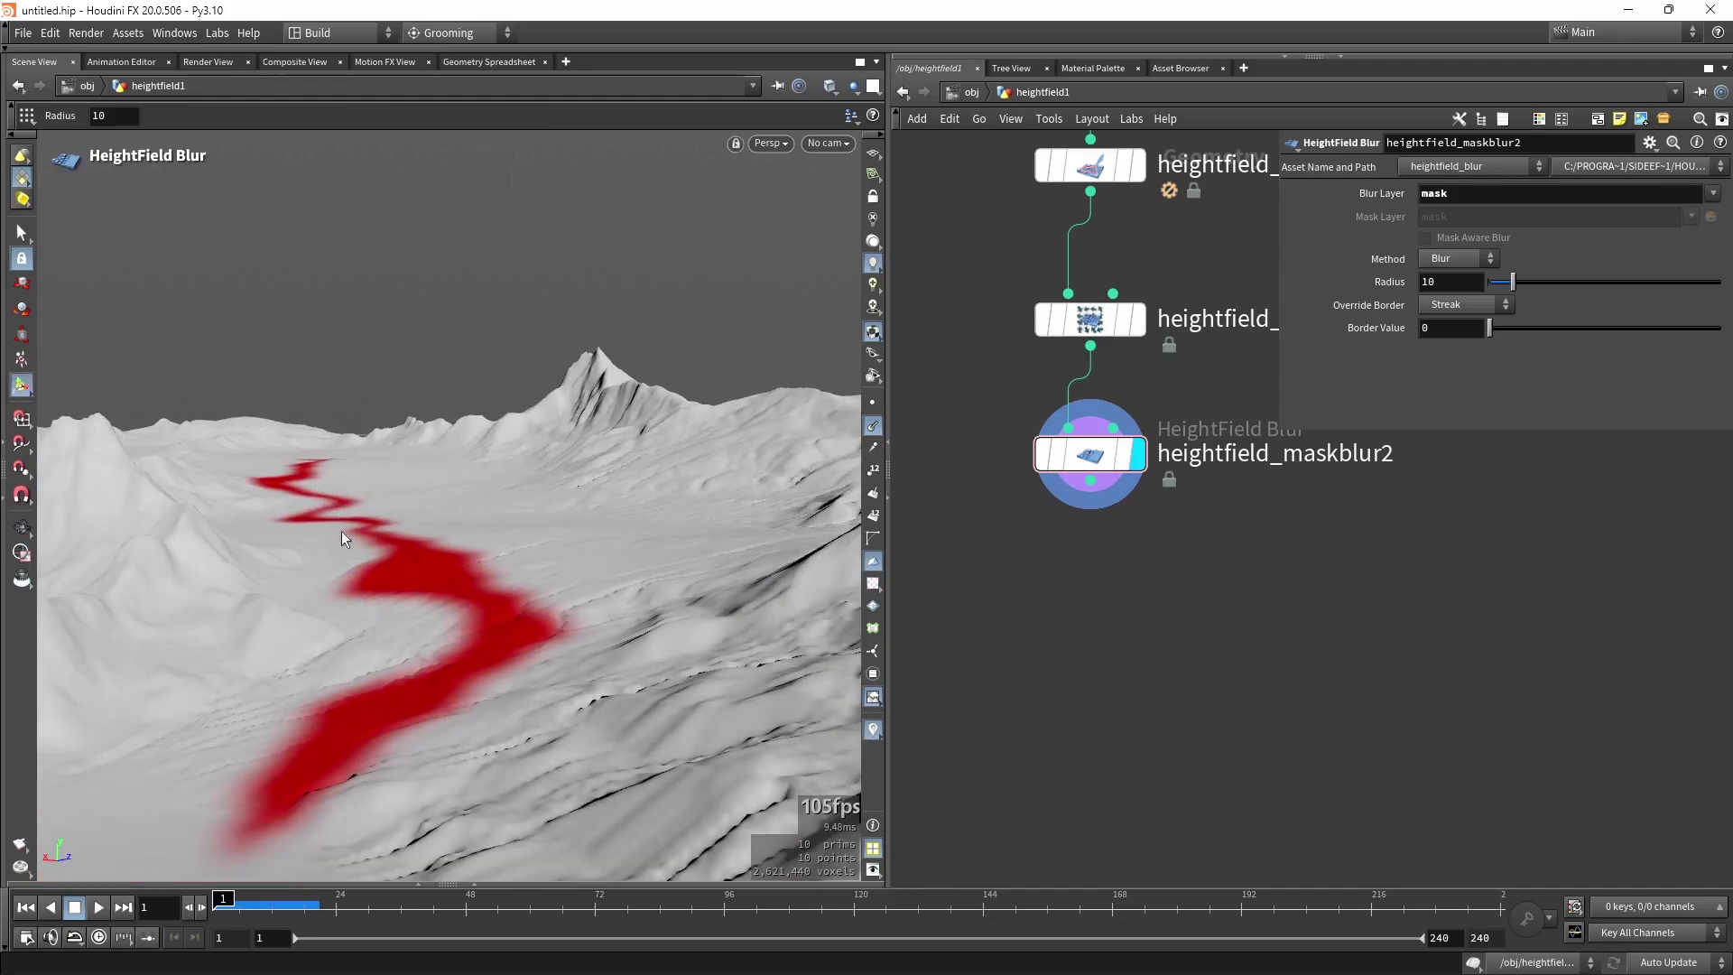
{"action": "key", "text": "Tab"}
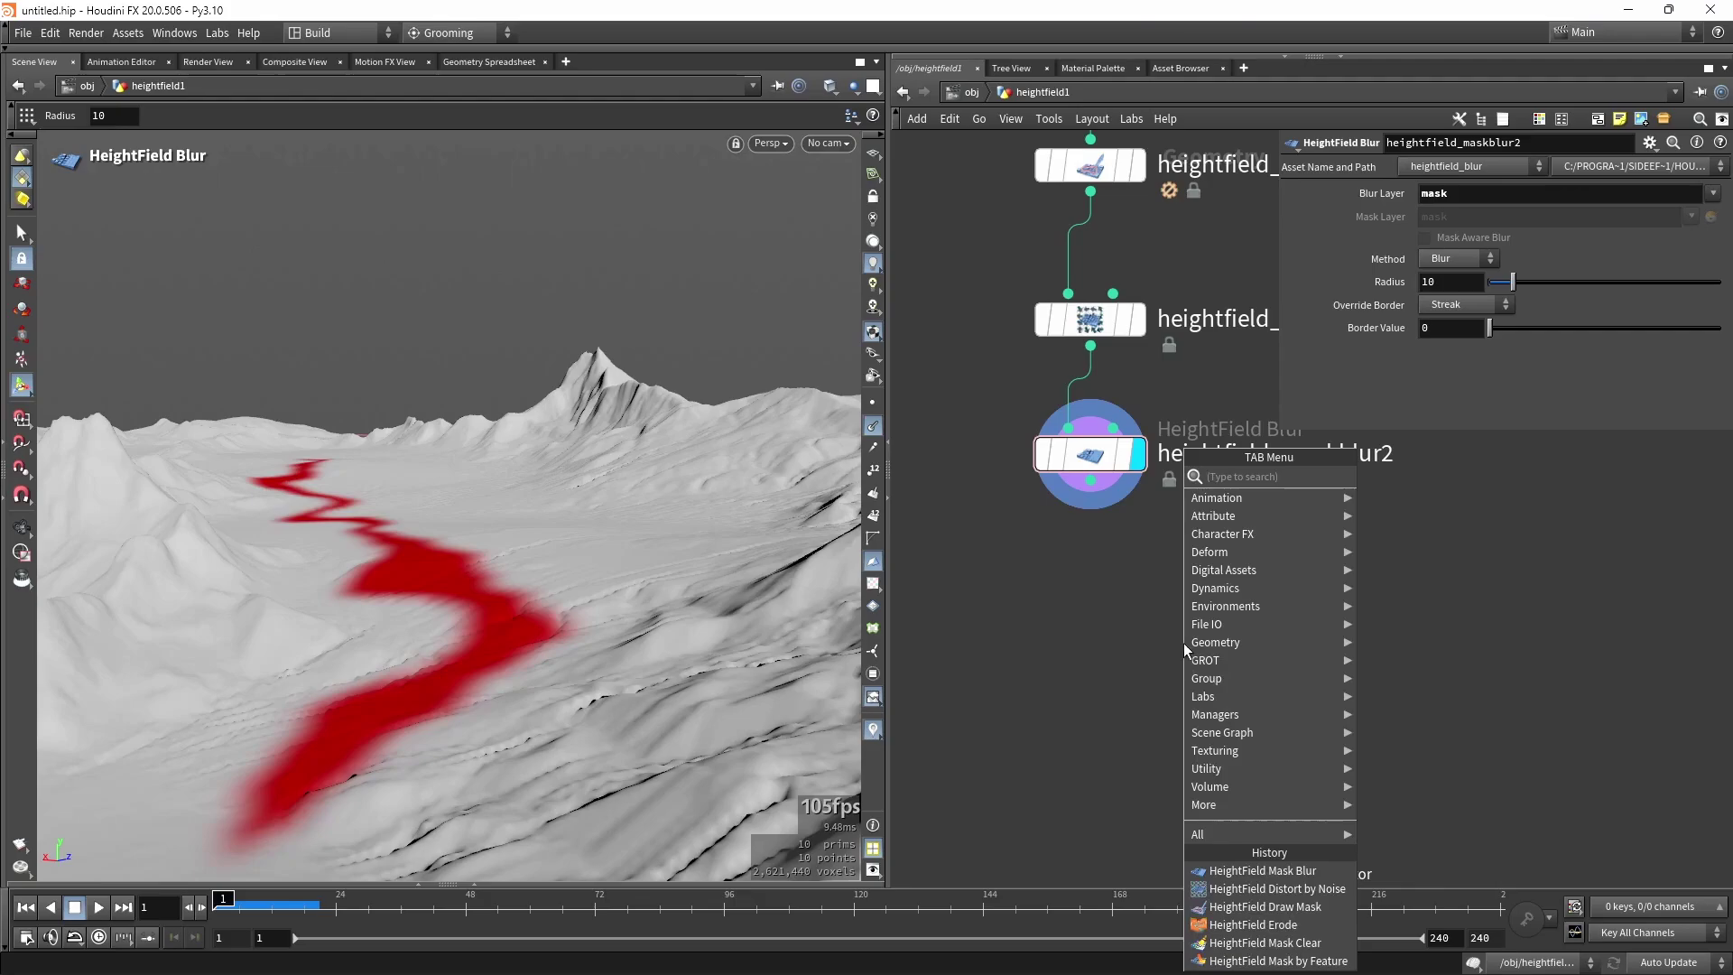
{"action": "type", "text": "layer"}
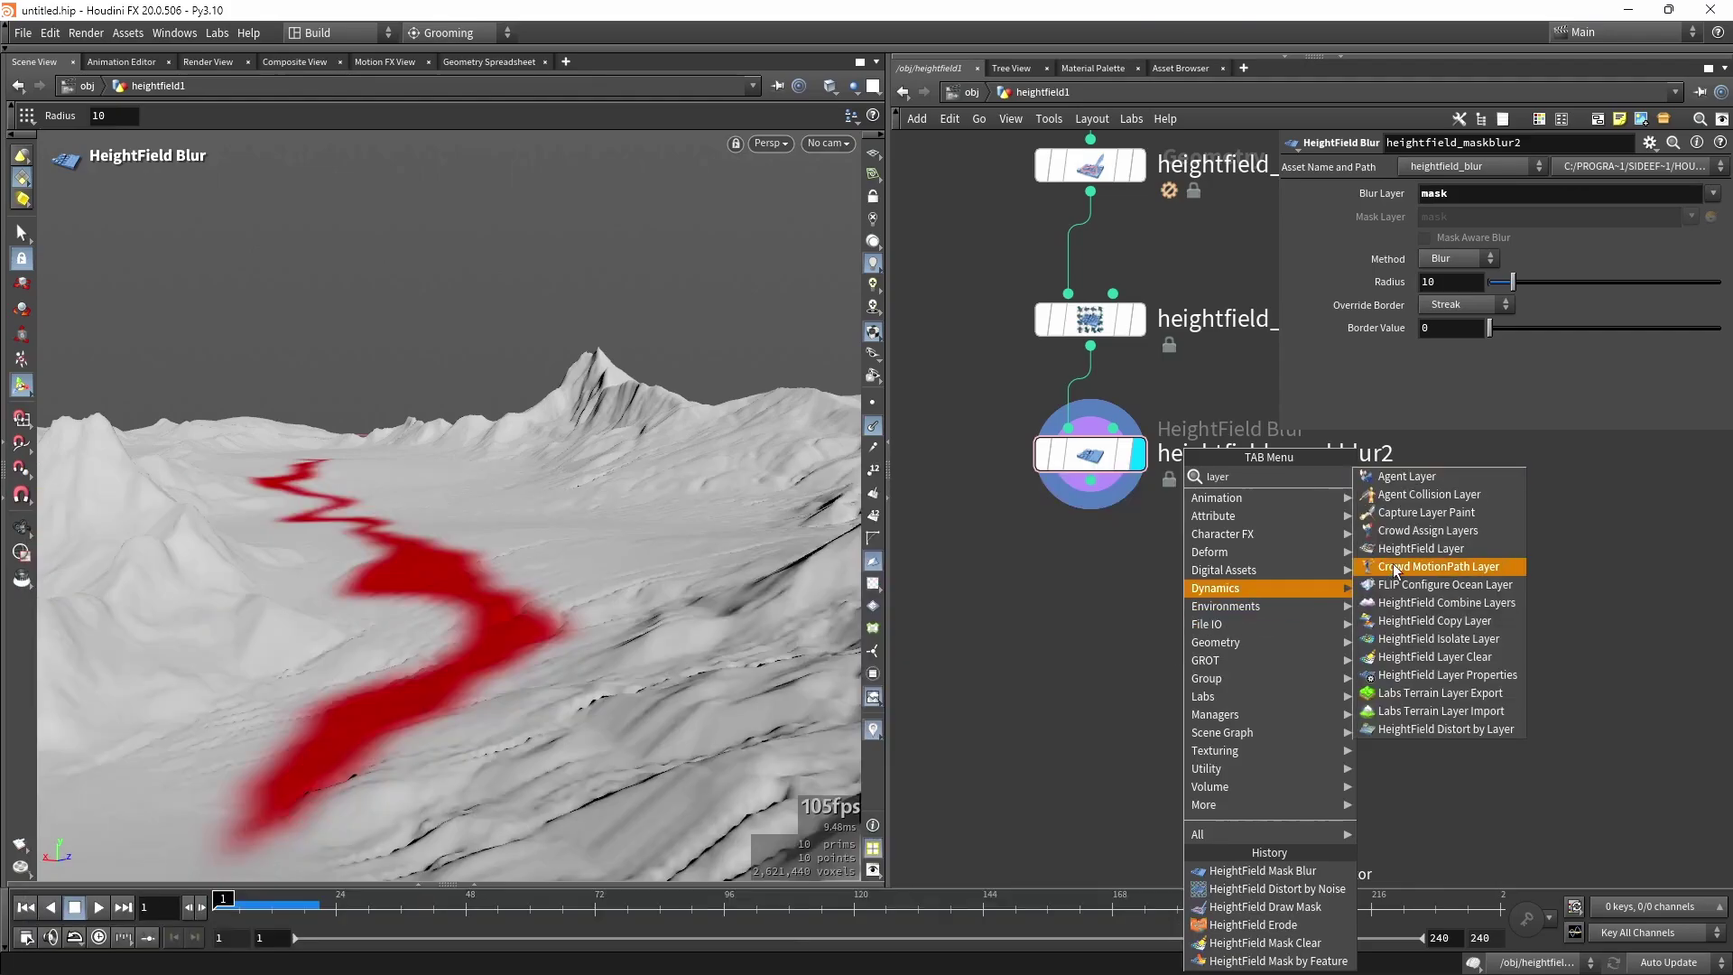
{"action": "left_click", "coordinate": [1399, 568]}
{"action": "left_click", "coordinate": [1065, 649]}
Add and display a HeightField Transform node fed by heightfield_maskblur2, with its Height Offset at -24.7.
{"action": "key", "text": "Tab"}
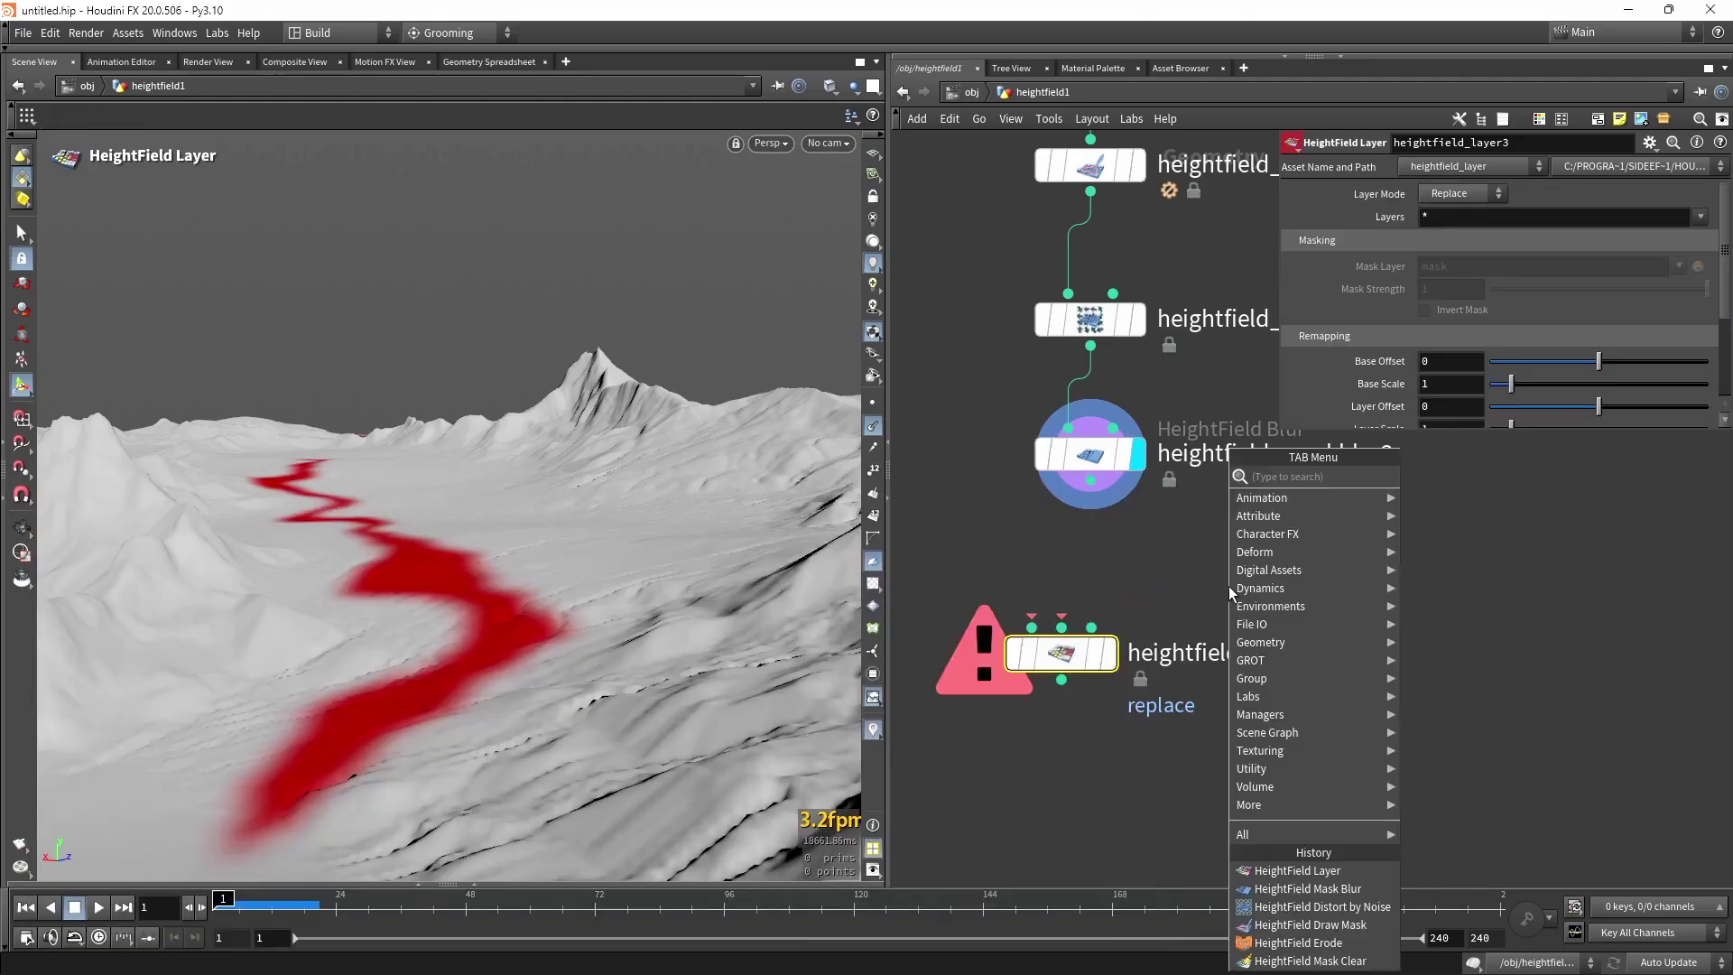
{"action": "type", "text": "tran"}
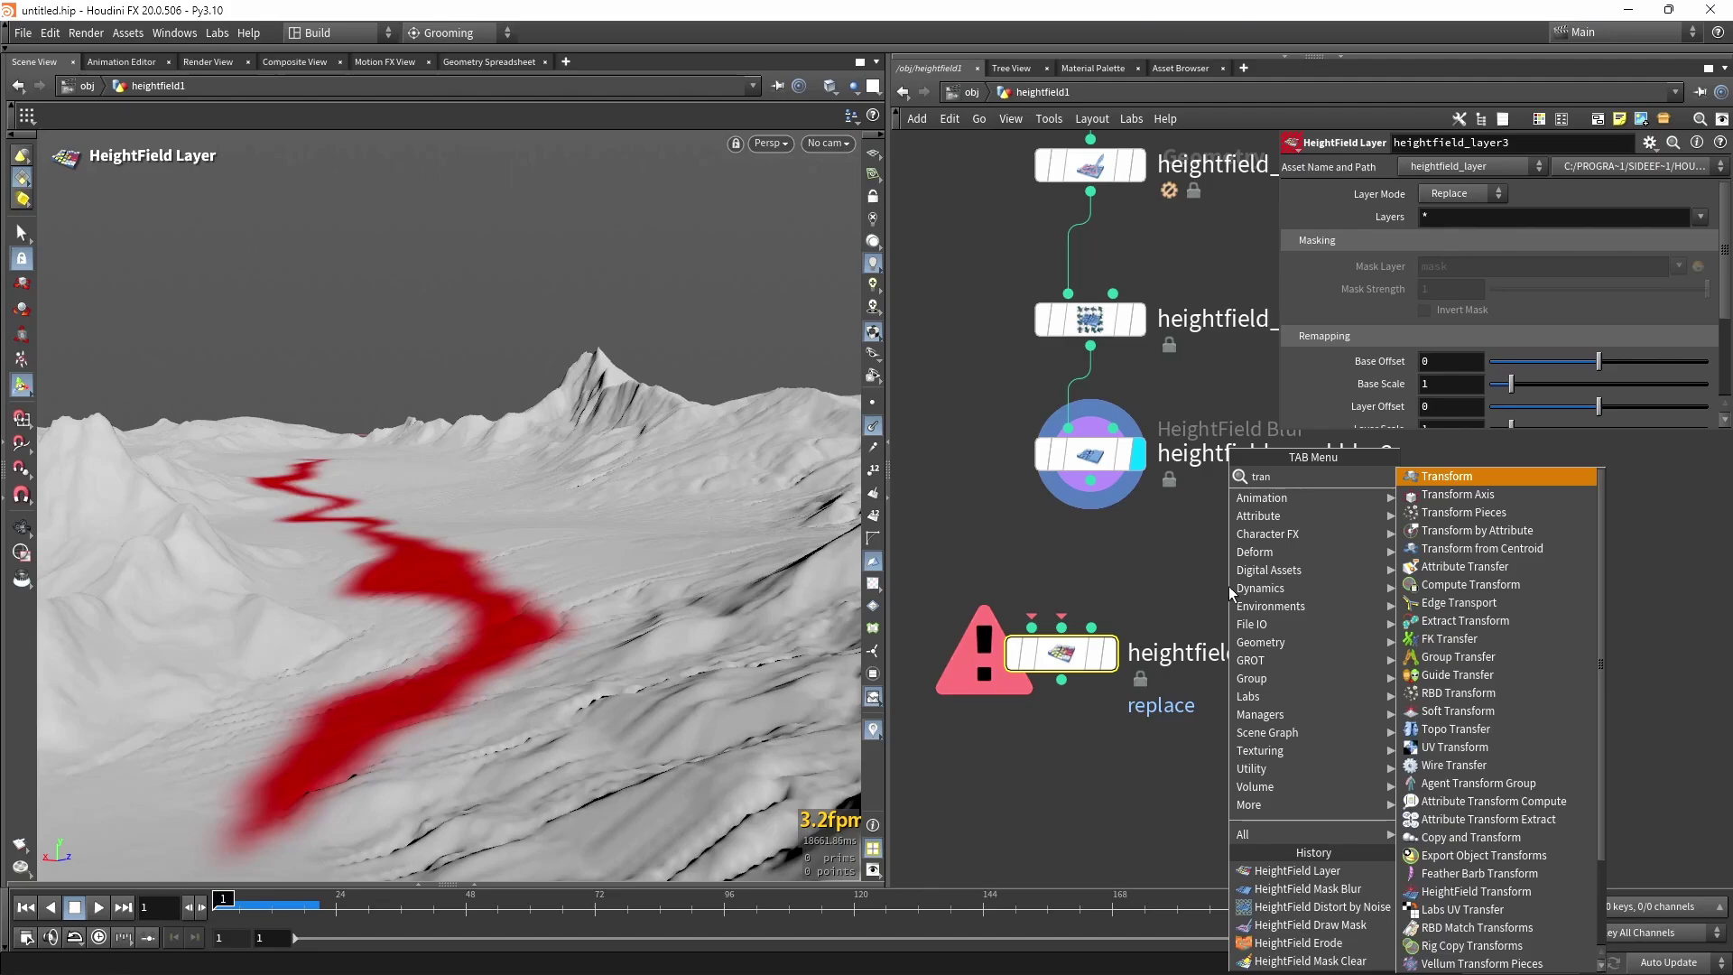
{"action": "scroll", "coordinate": [1549, 703], "scroll_direction": "down", "scroll_amount": 2}
{"action": "left_click", "coordinate": [1489, 782]}
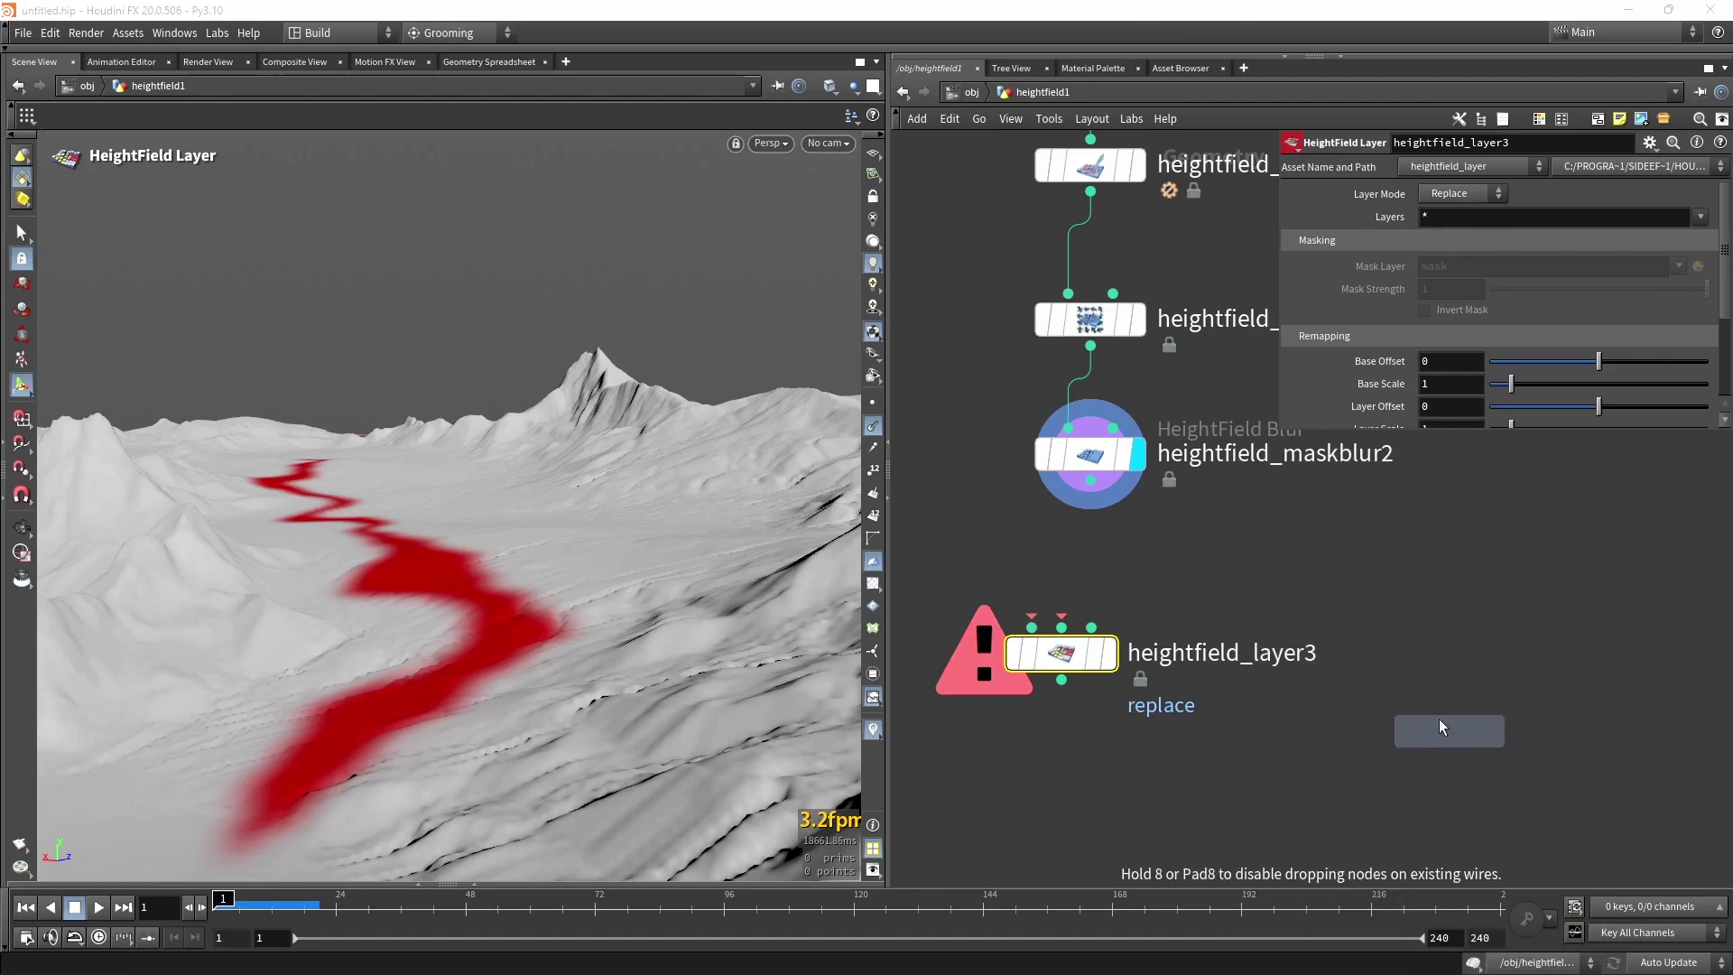
{"action": "left_click", "coordinate": [1185, 560]}
{"action": "mouse_move", "coordinate": [1183, 573]}
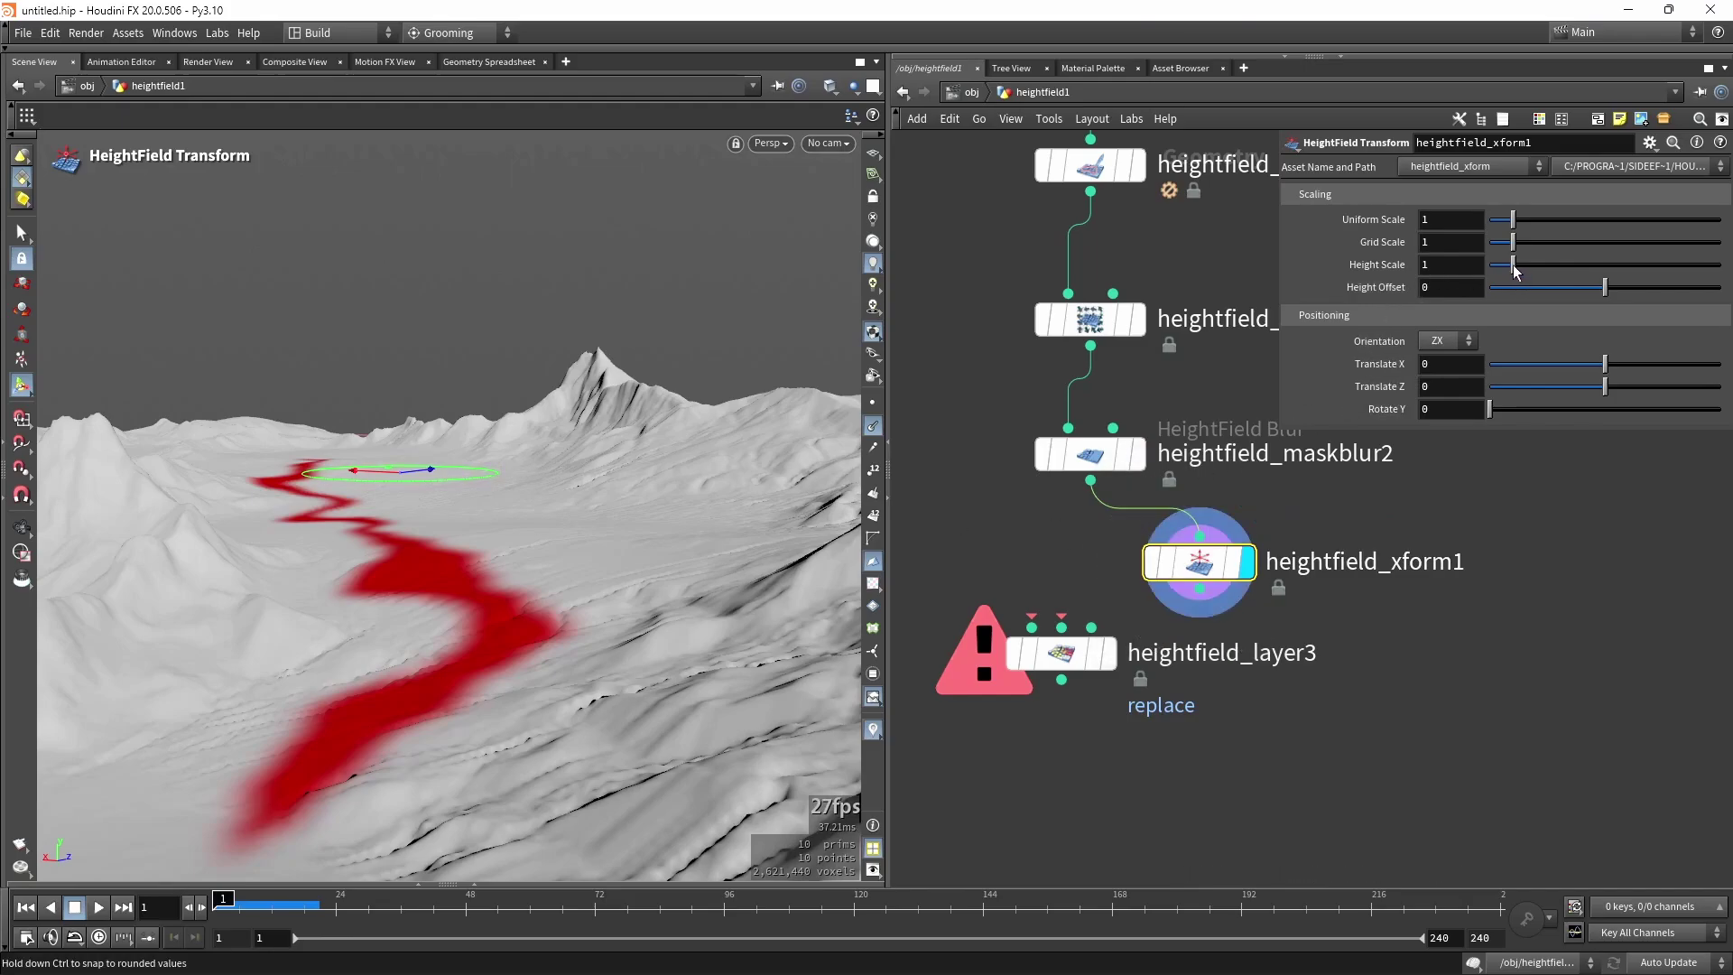
{"action": "left_click_drag", "start_coordinate": [1603, 293], "coordinate": [1577, 292]}
Wire heightfield_maskblur2 into the first input of heightfield_layer3 and heightfield_xform1 into its second and mask inputs, and display the layer node.
{"action": "left_click_drag", "start_coordinate": [1087, 664], "coordinate": [1118, 760]}
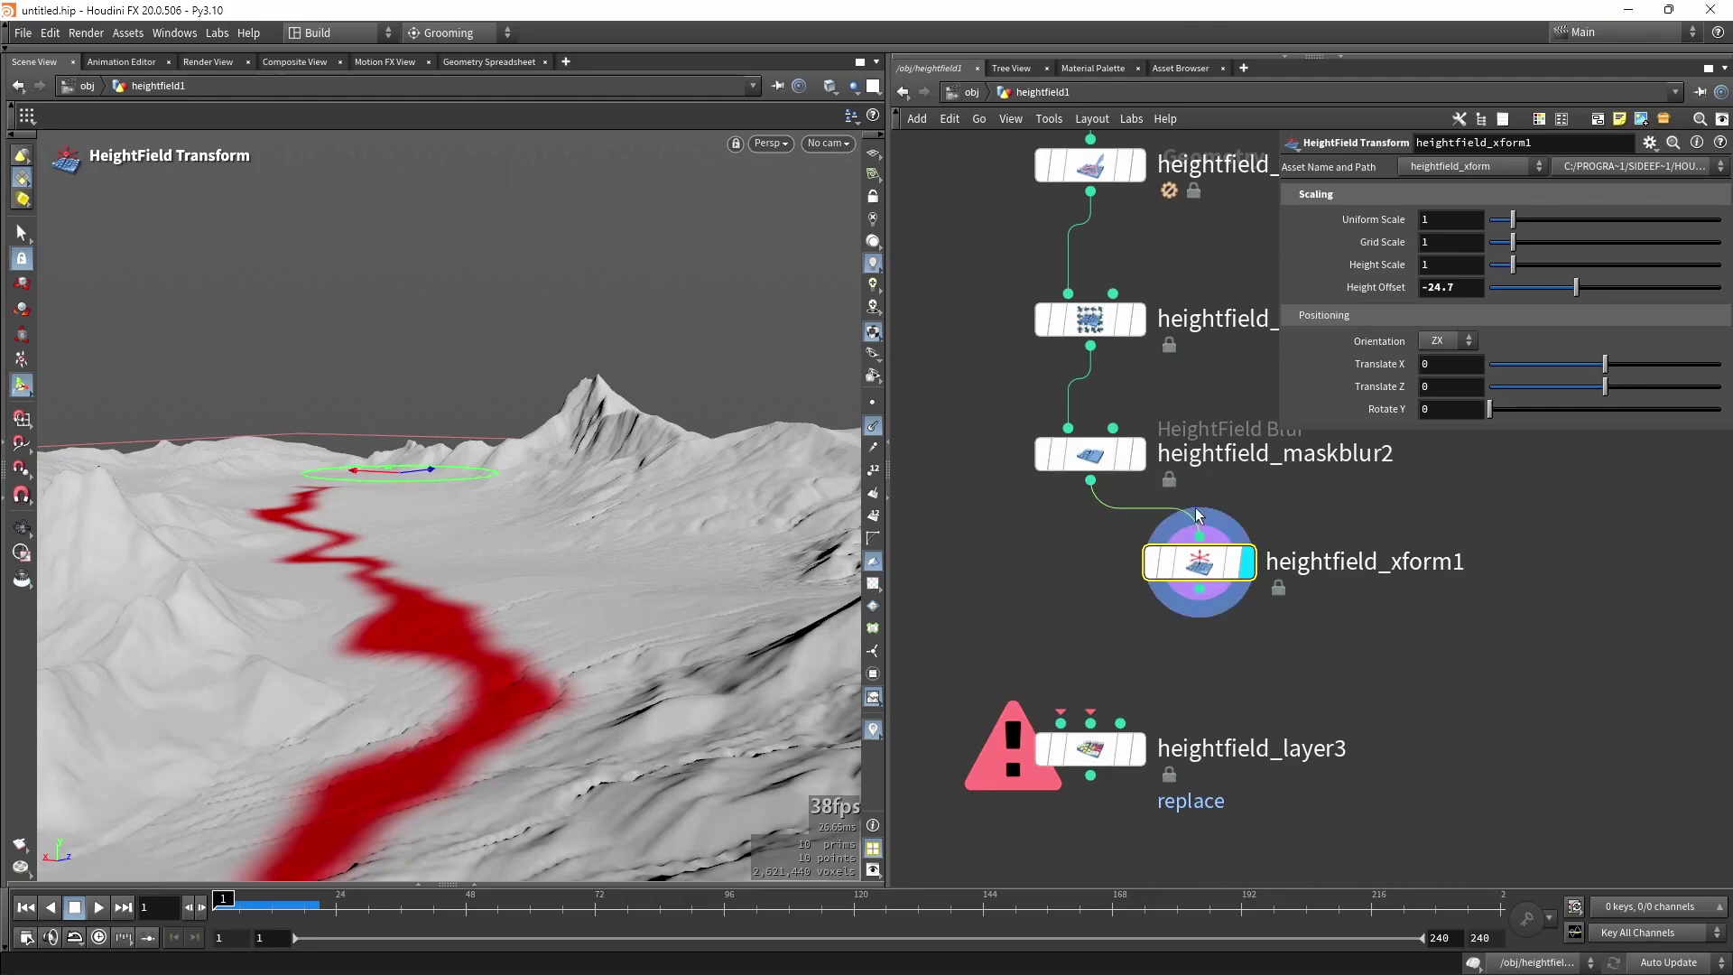
{"action": "scroll", "coordinate": [1066, 583], "scroll_direction": "down", "scroll_amount": 3}
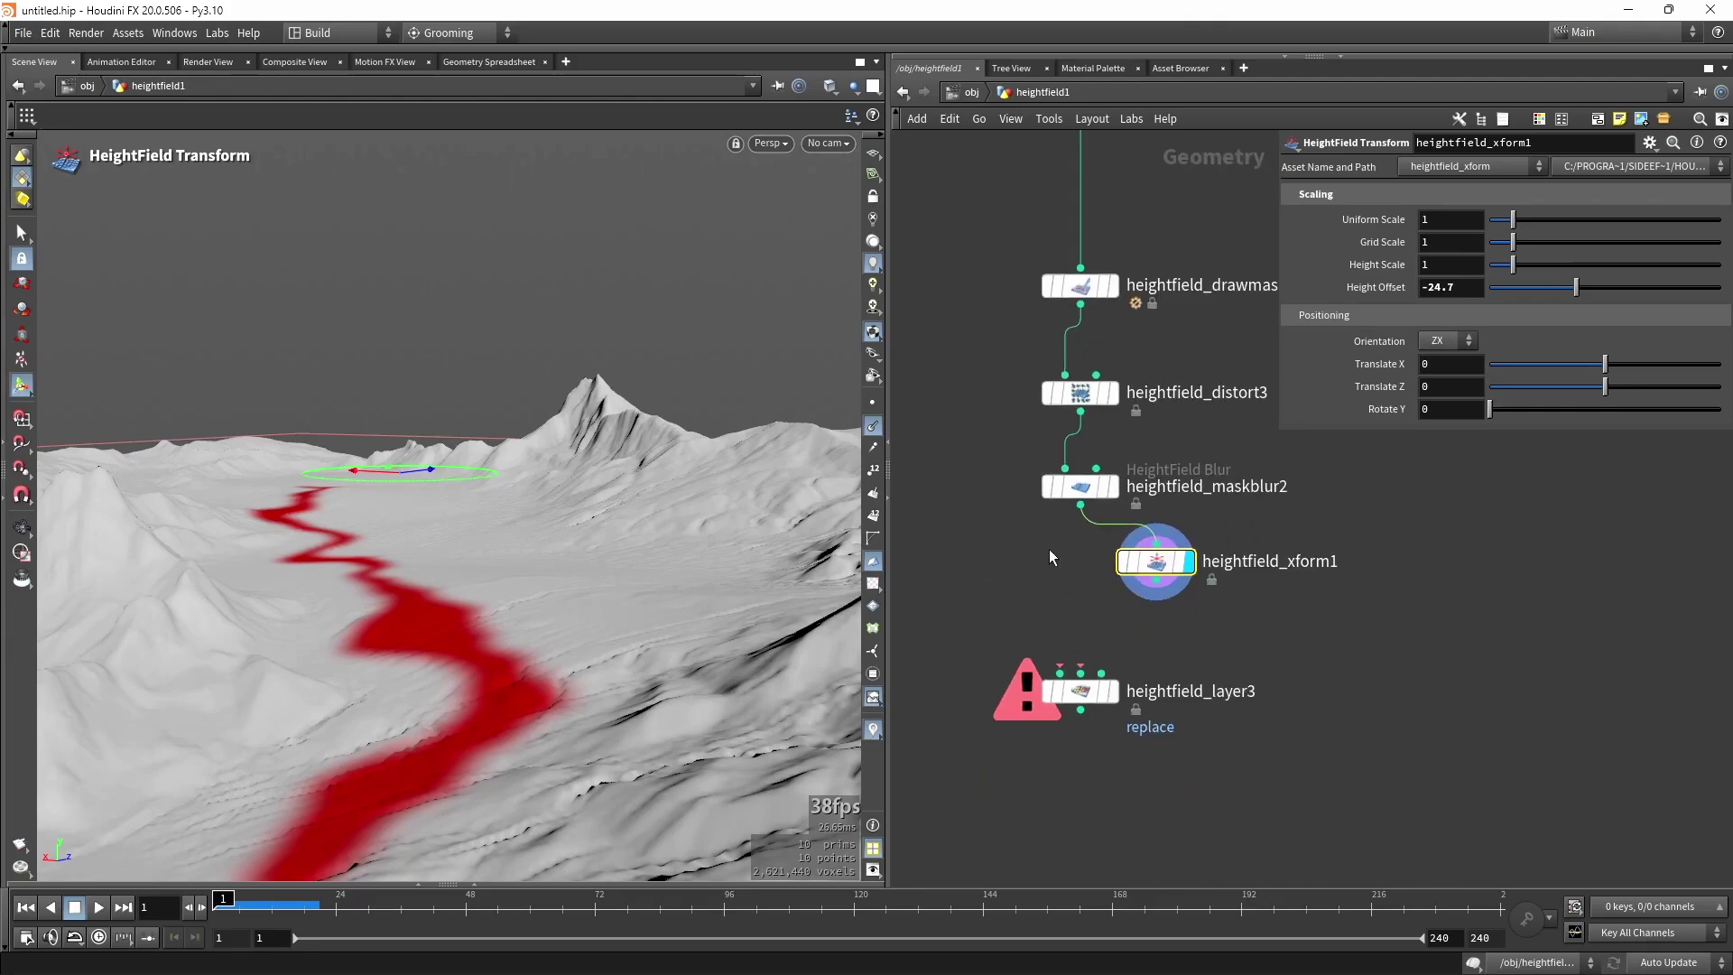
{"action": "left_click_drag", "start_coordinate": [1082, 508], "coordinate": [1059, 673]}
{"action": "scroll", "coordinate": [1094, 646], "scroll_direction": "up", "scroll_amount": 2}
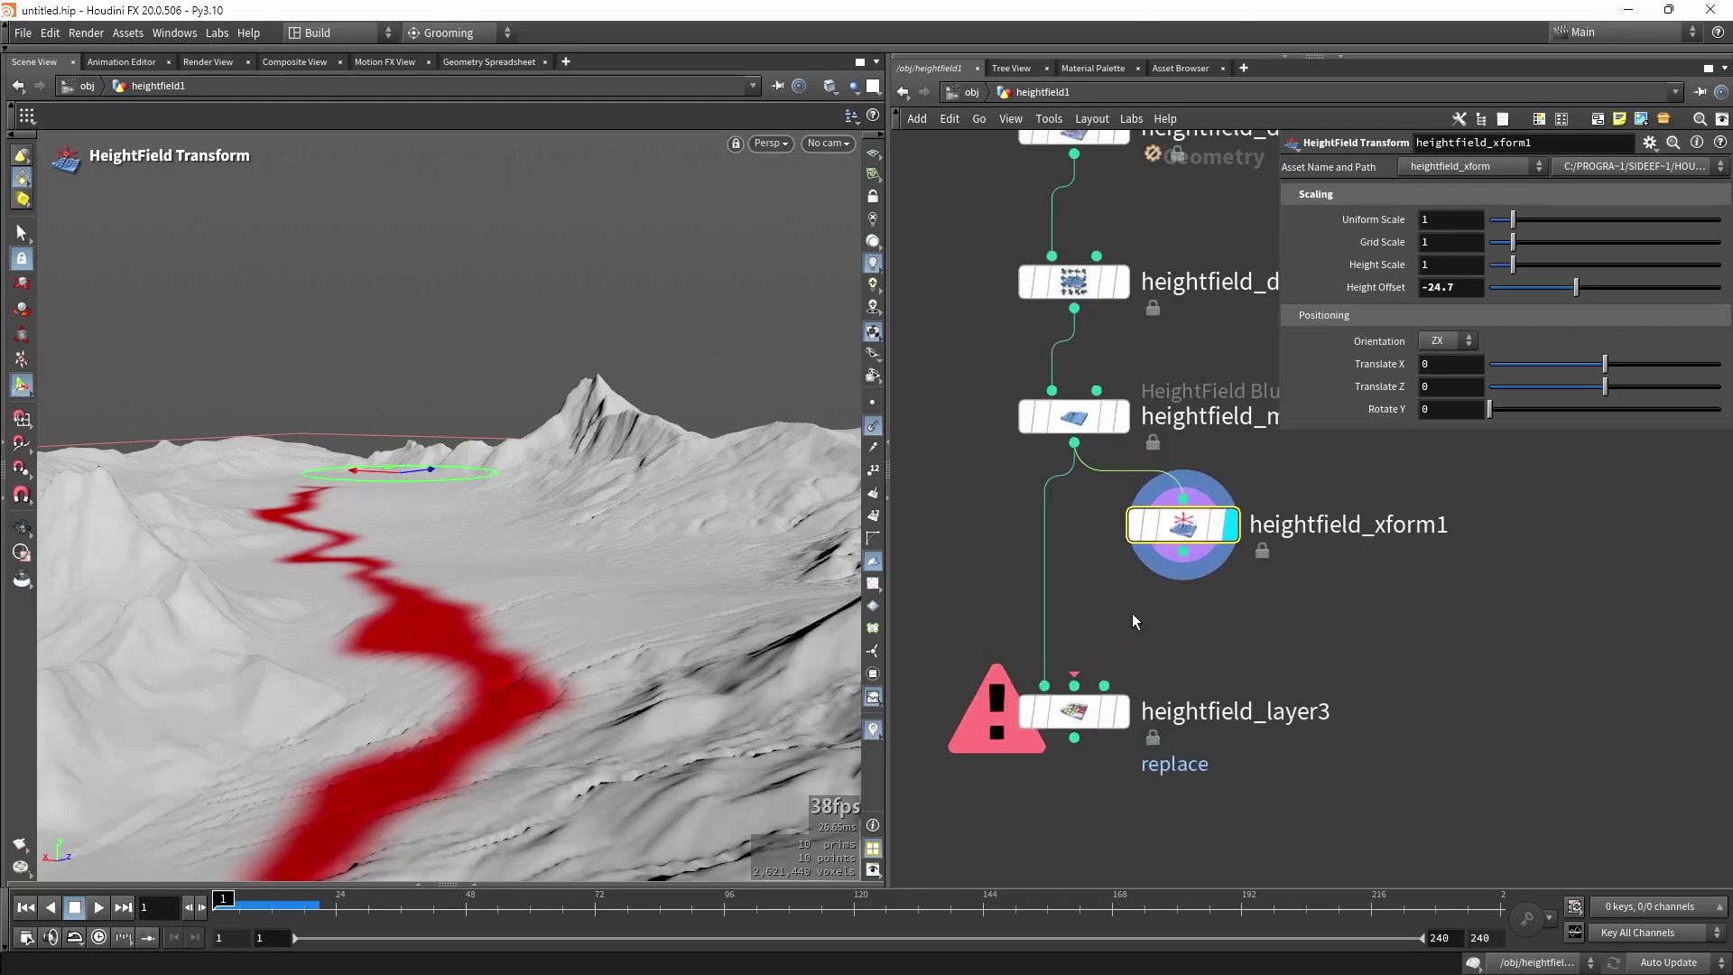
{"action": "left_click_drag", "start_coordinate": [1183, 552], "coordinate": [1117, 714]}
{"action": "left_click", "coordinate": [1130, 794]}
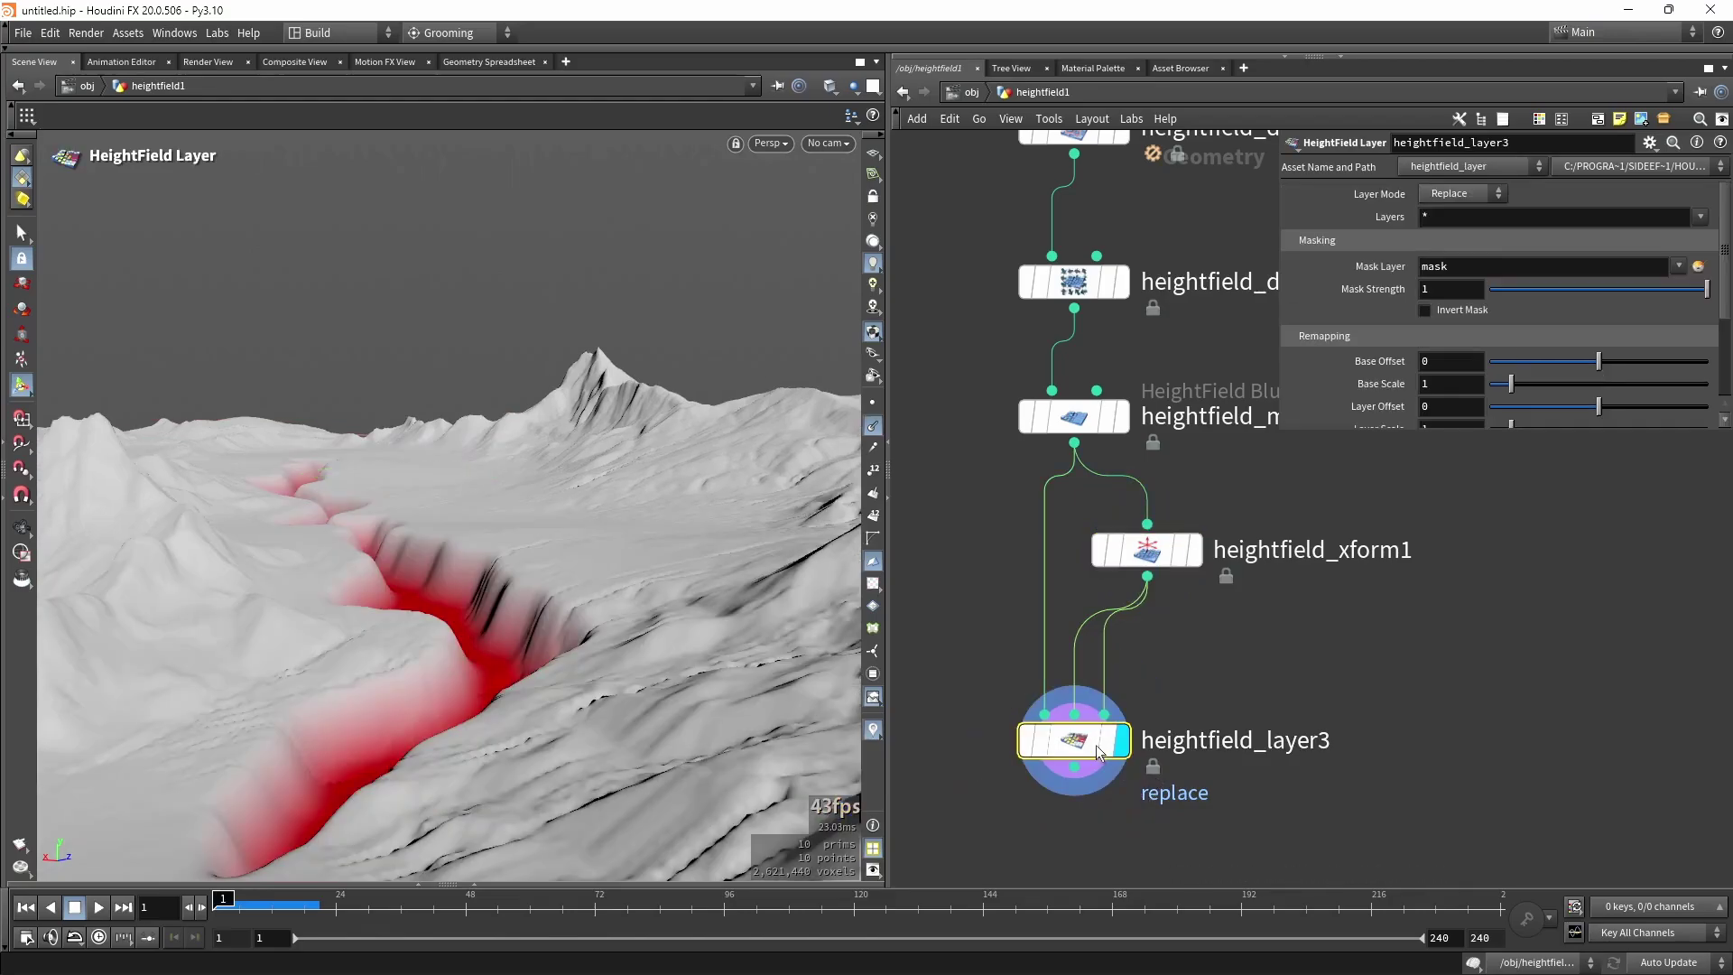
Set the Height Offset of heightfield_xform1 to -4.3 to make the carved channel shallower.
{"action": "left_click_drag", "start_coordinate": [460, 524], "coordinate": [626, 491], "text": "alt"}
{"action": "left_click", "coordinate": [1169, 551]}
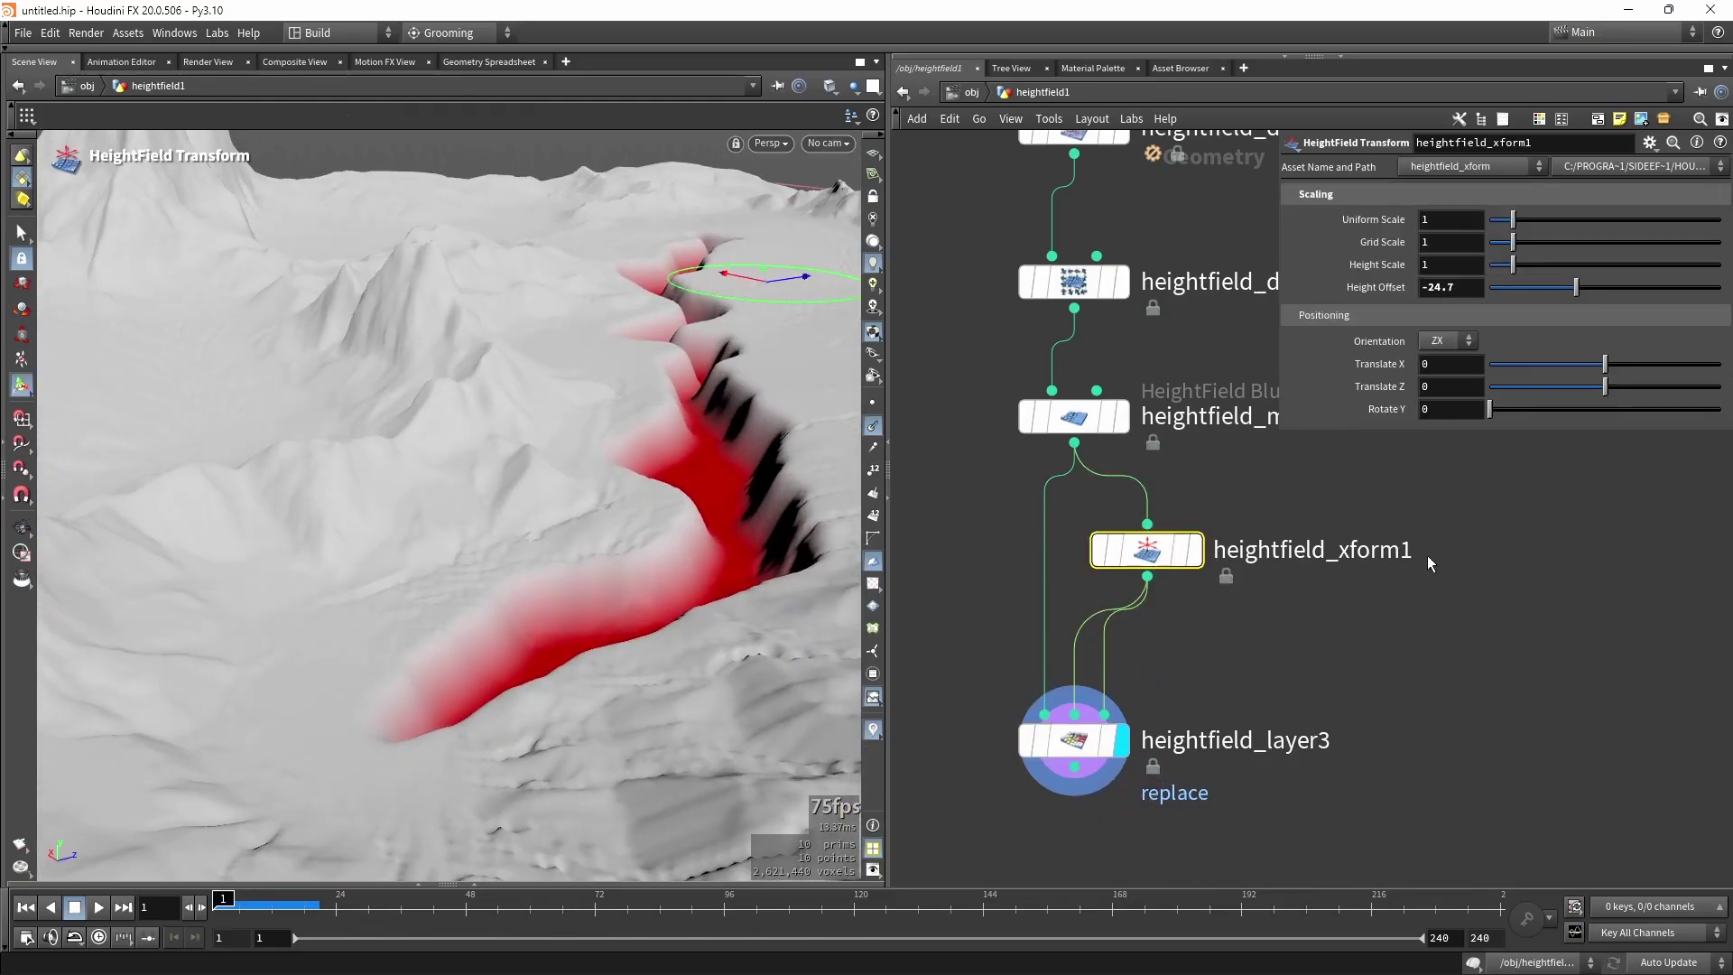
{"action": "mouse_move", "coordinate": [1153, 553]}
{"action": "left_mouse_down"}
{"action": "mouse_move", "coordinate": [1142, 526]}
{"action": "mouse_move", "coordinate": [1139, 556]}
{"action": "left_mouse_up"}
{"action": "mouse_move", "coordinate": [1575, 296]}
{"action": "left_mouse_down"}
{"action": "mouse_move", "coordinate": [1546, 291]}
{"action": "mouse_move", "coordinate": [1602, 286]}
{"action": "left_mouse_up"}
{"action": "left_click_drag", "start_coordinate": [559, 492], "coordinate": [642, 379], "text": "alt"}
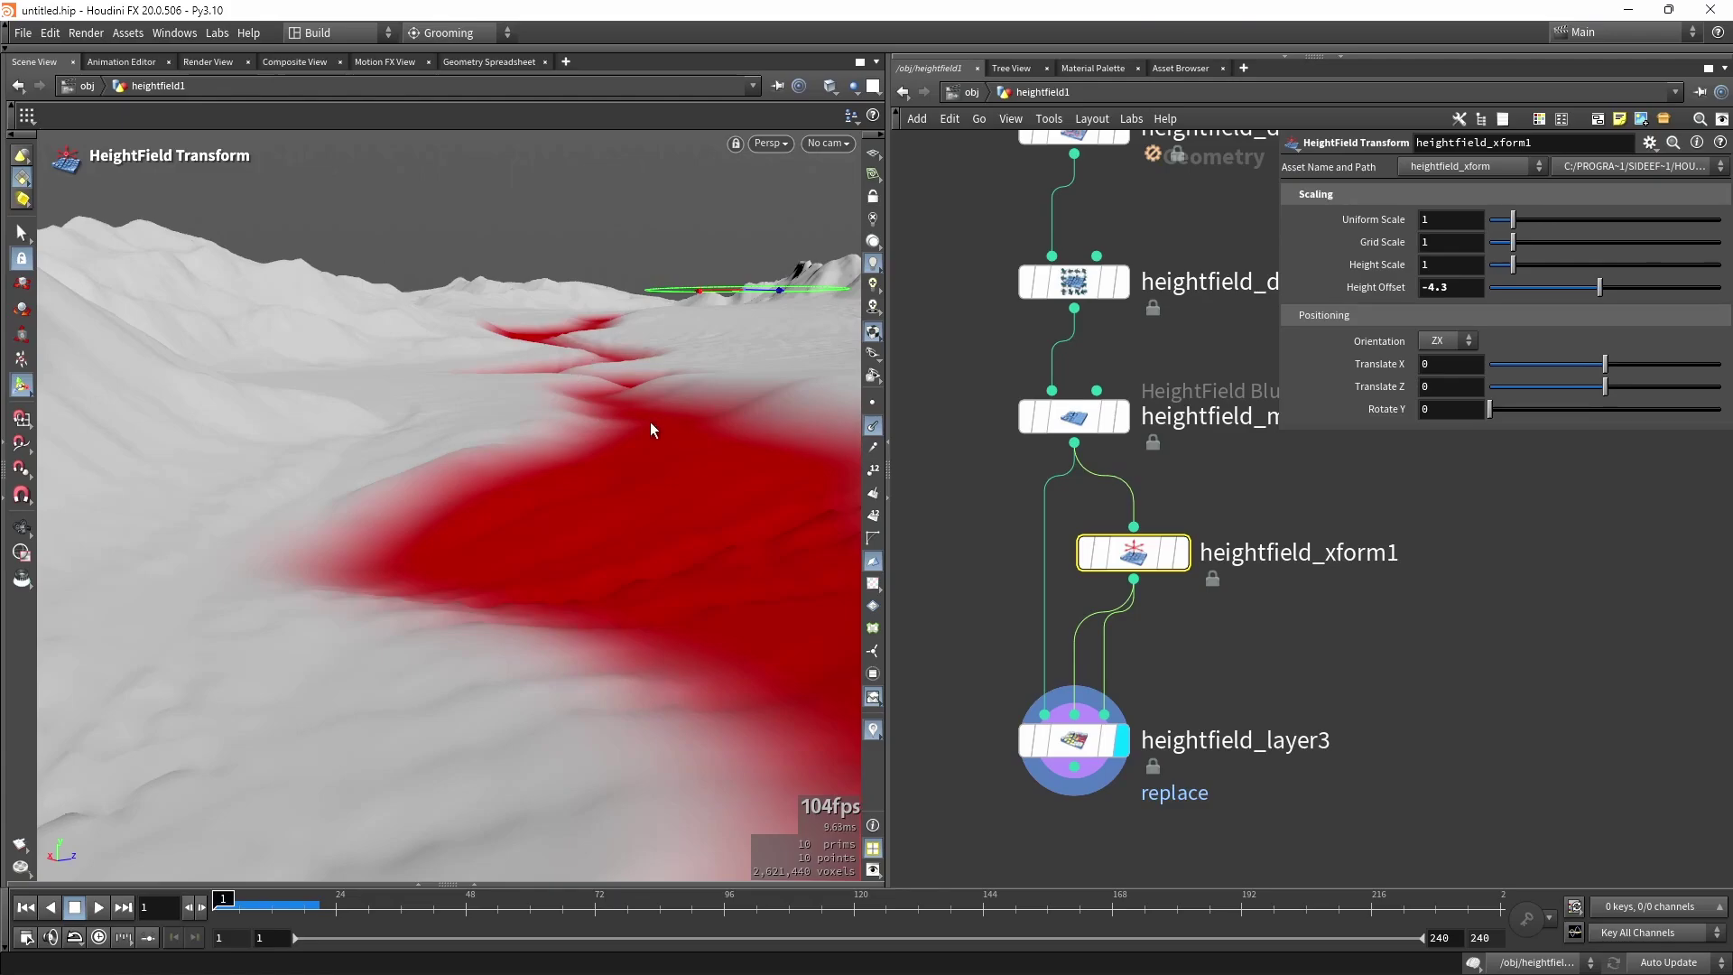
{"action": "left_click_drag", "start_coordinate": [650, 421], "coordinate": [545, 593], "text": "alt"}
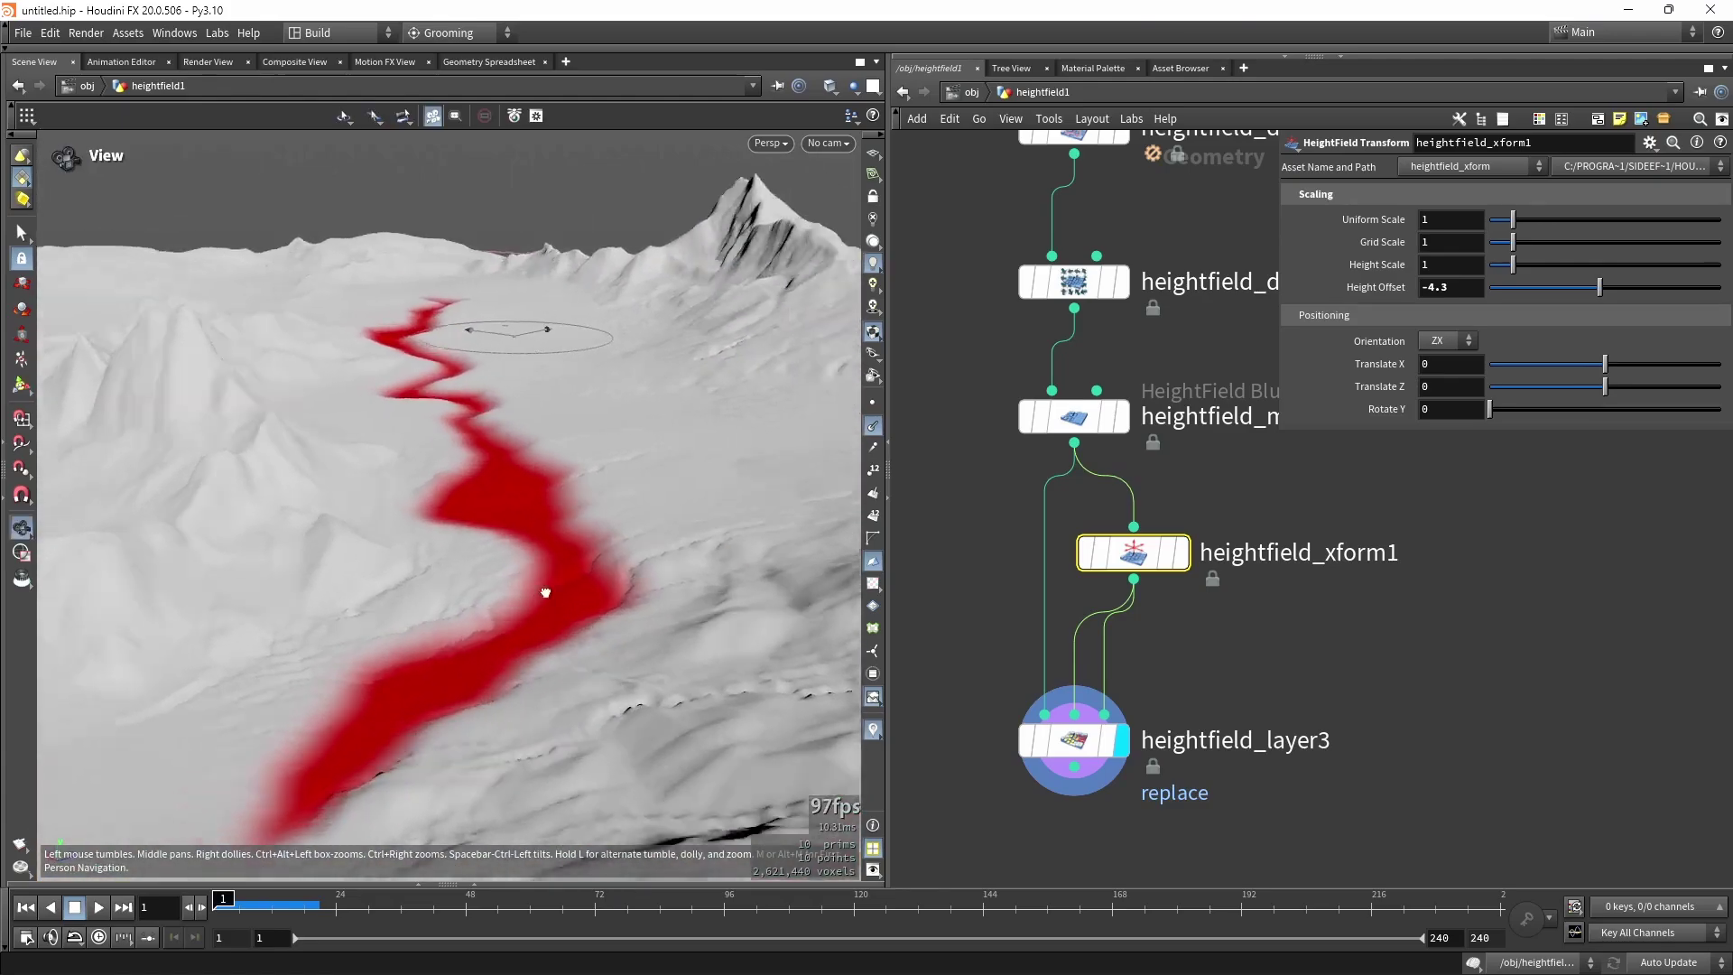
Add a HeightField Shallow Water node below heightfield_layer3, feed it from the layer node, and display it.
{"action": "left_click", "coordinate": [1074, 740]}
{"action": "key", "text": "Tab"}
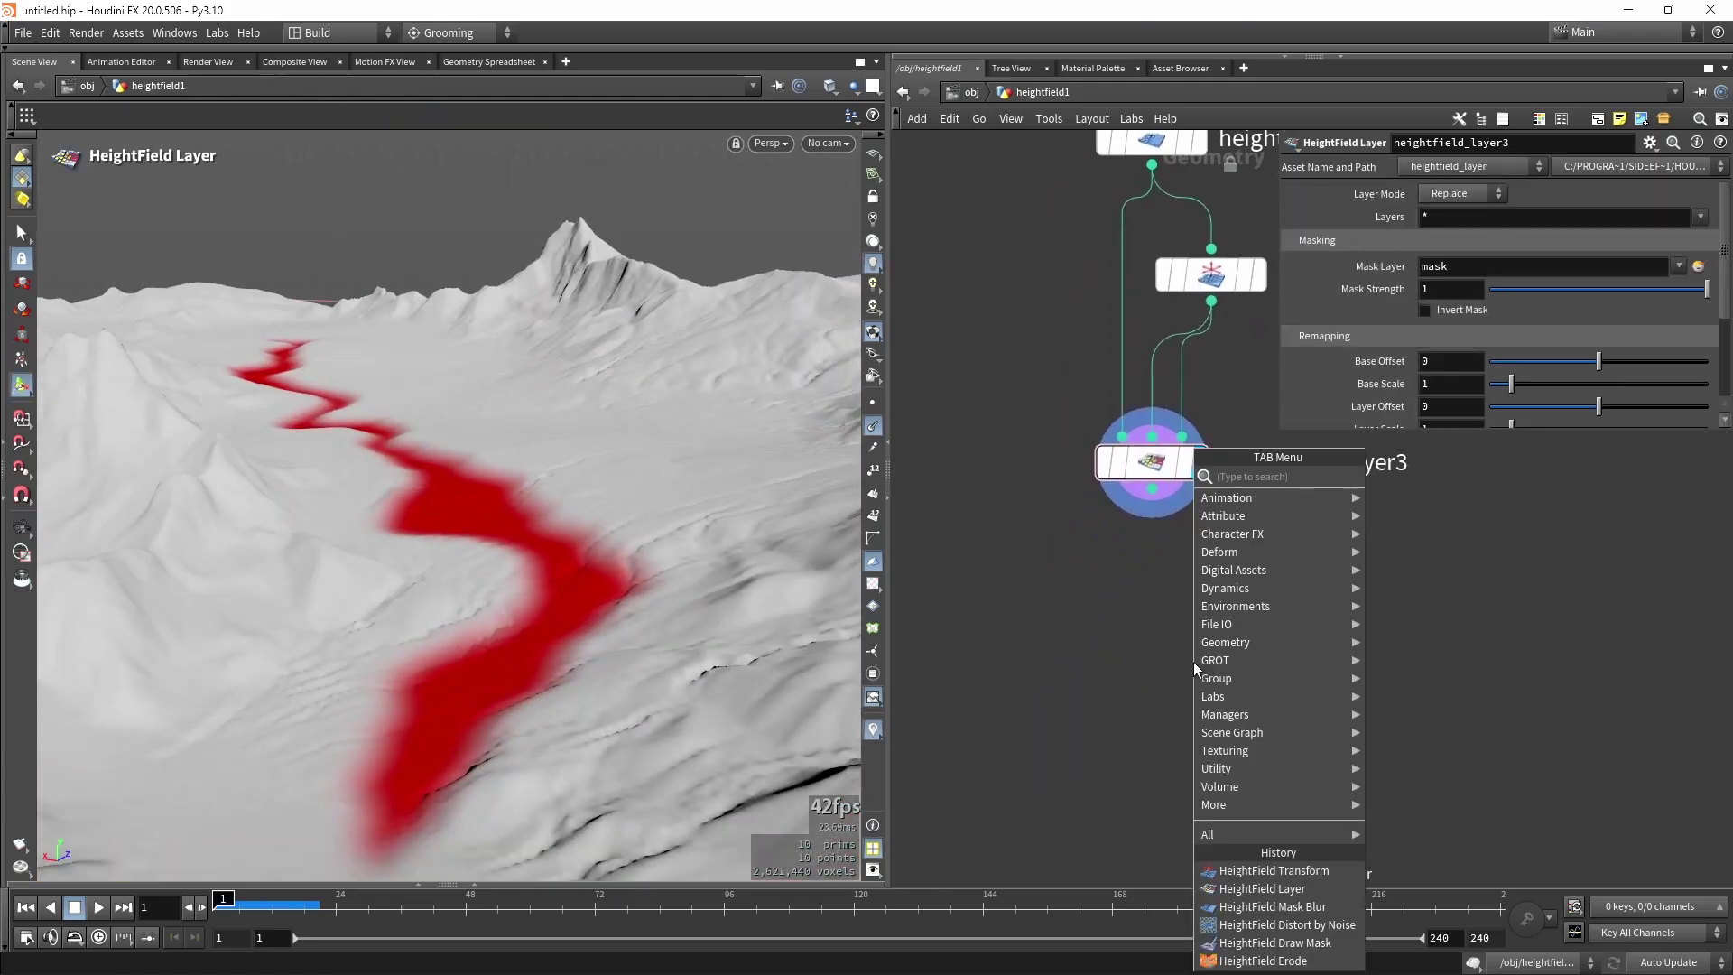
{"action": "type", "text": "sha"}
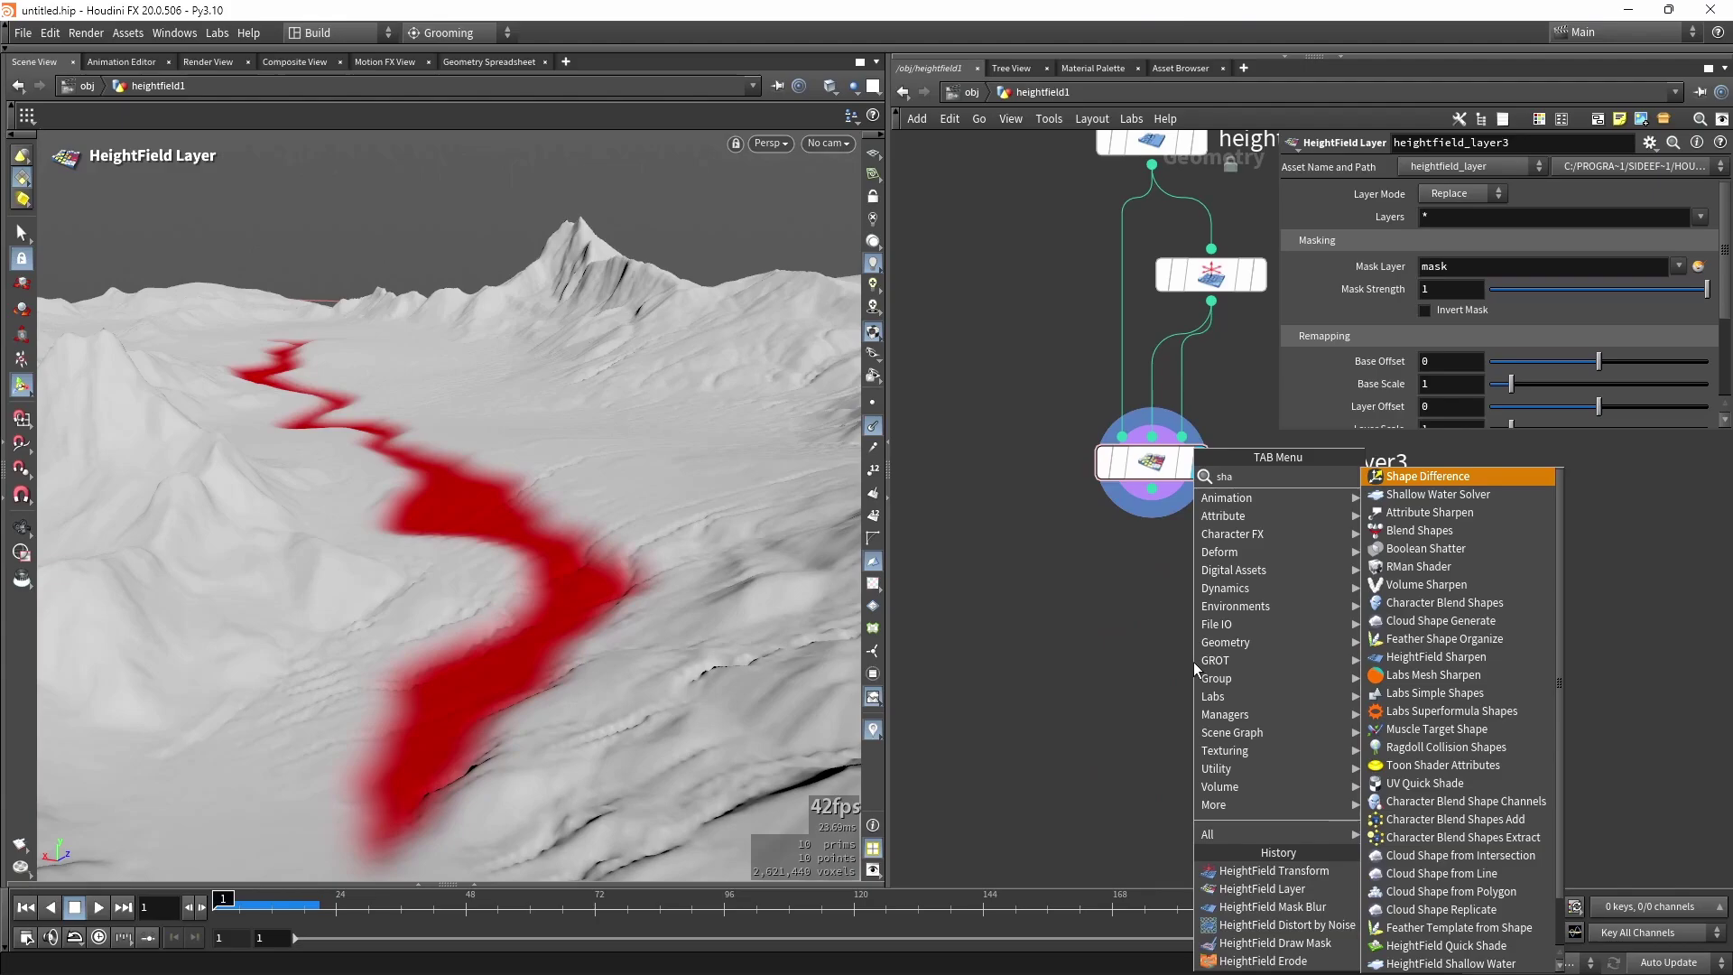
{"action": "type", "text": "ll"}
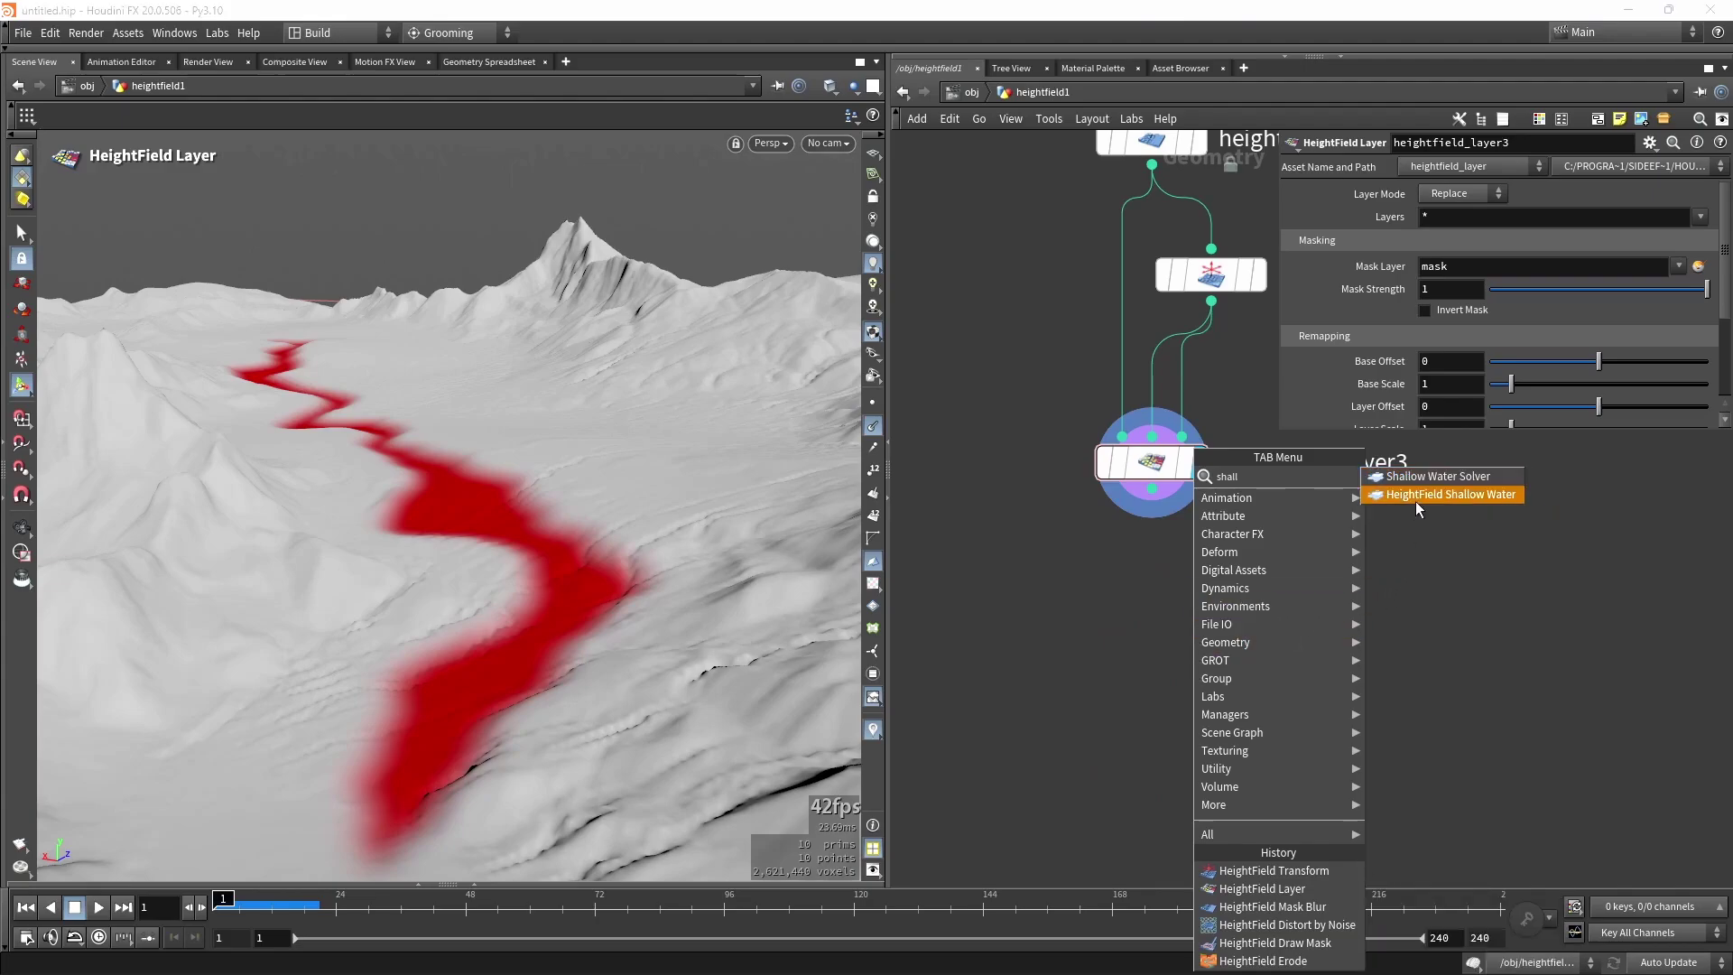
{"action": "left_click", "coordinate": [1415, 494]}
{"action": "left_click", "coordinate": [1166, 771]}
{"action": "left_click_drag", "start_coordinate": [1159, 502], "coordinate": [1192, 765]}
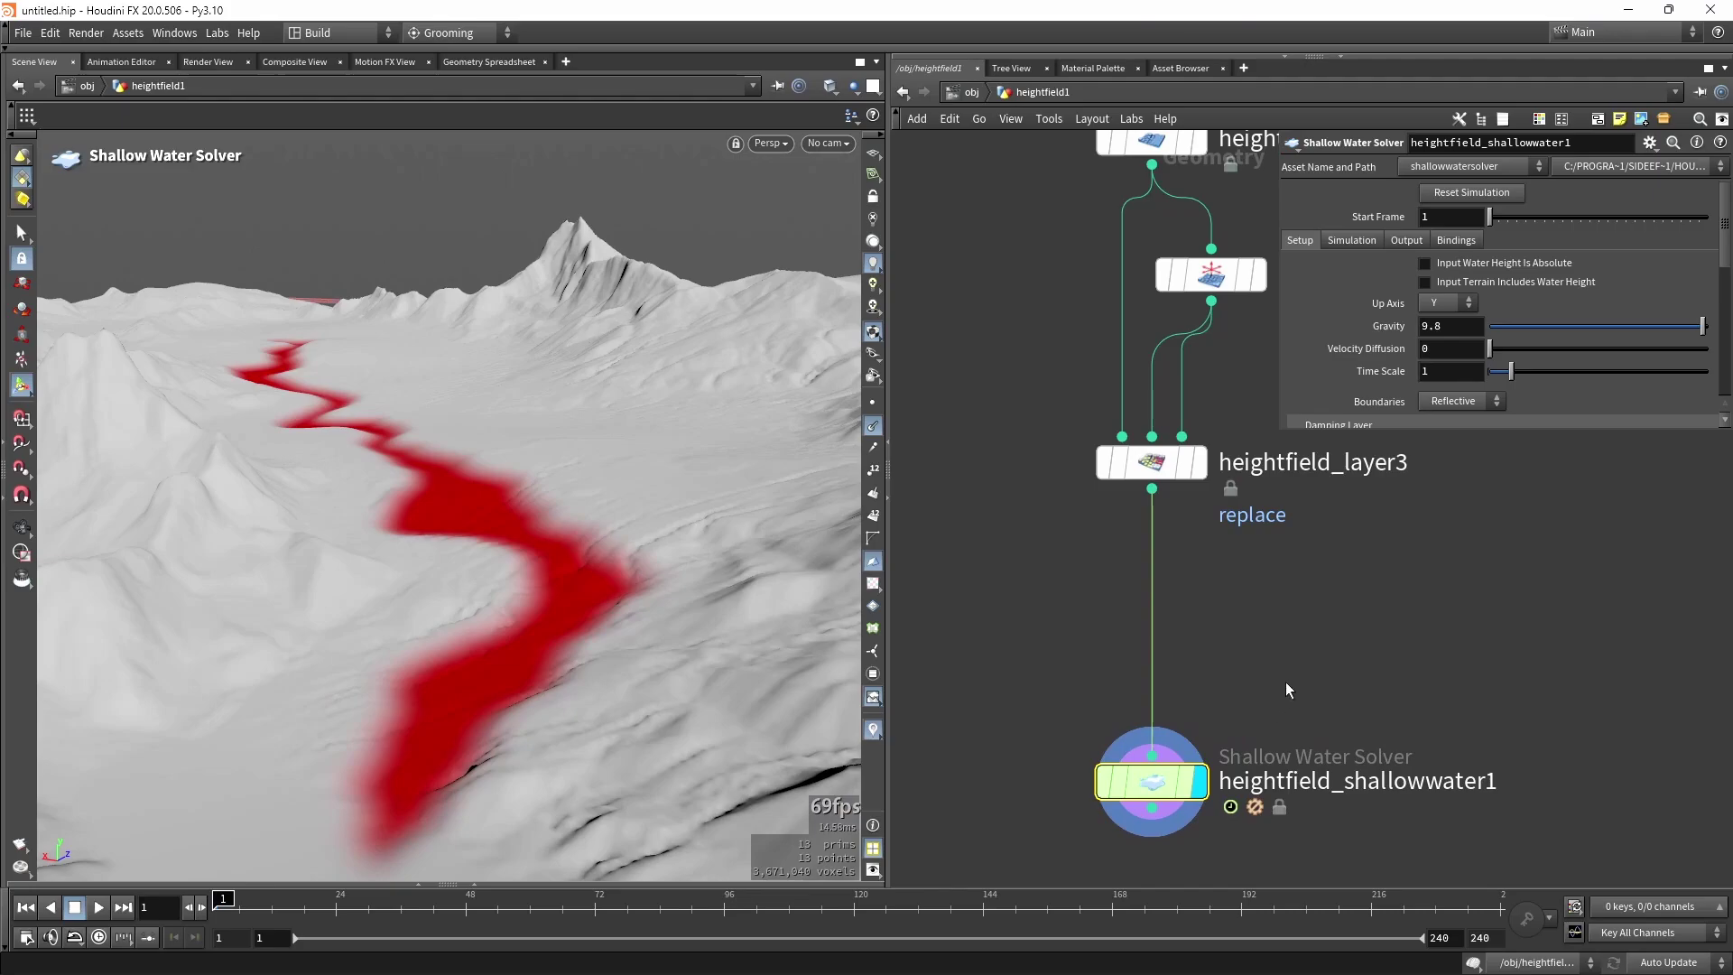
Play the shallow water simulation from frame 1 and stop it at frame 126.
{"action": "left_click", "coordinate": [100, 907]}
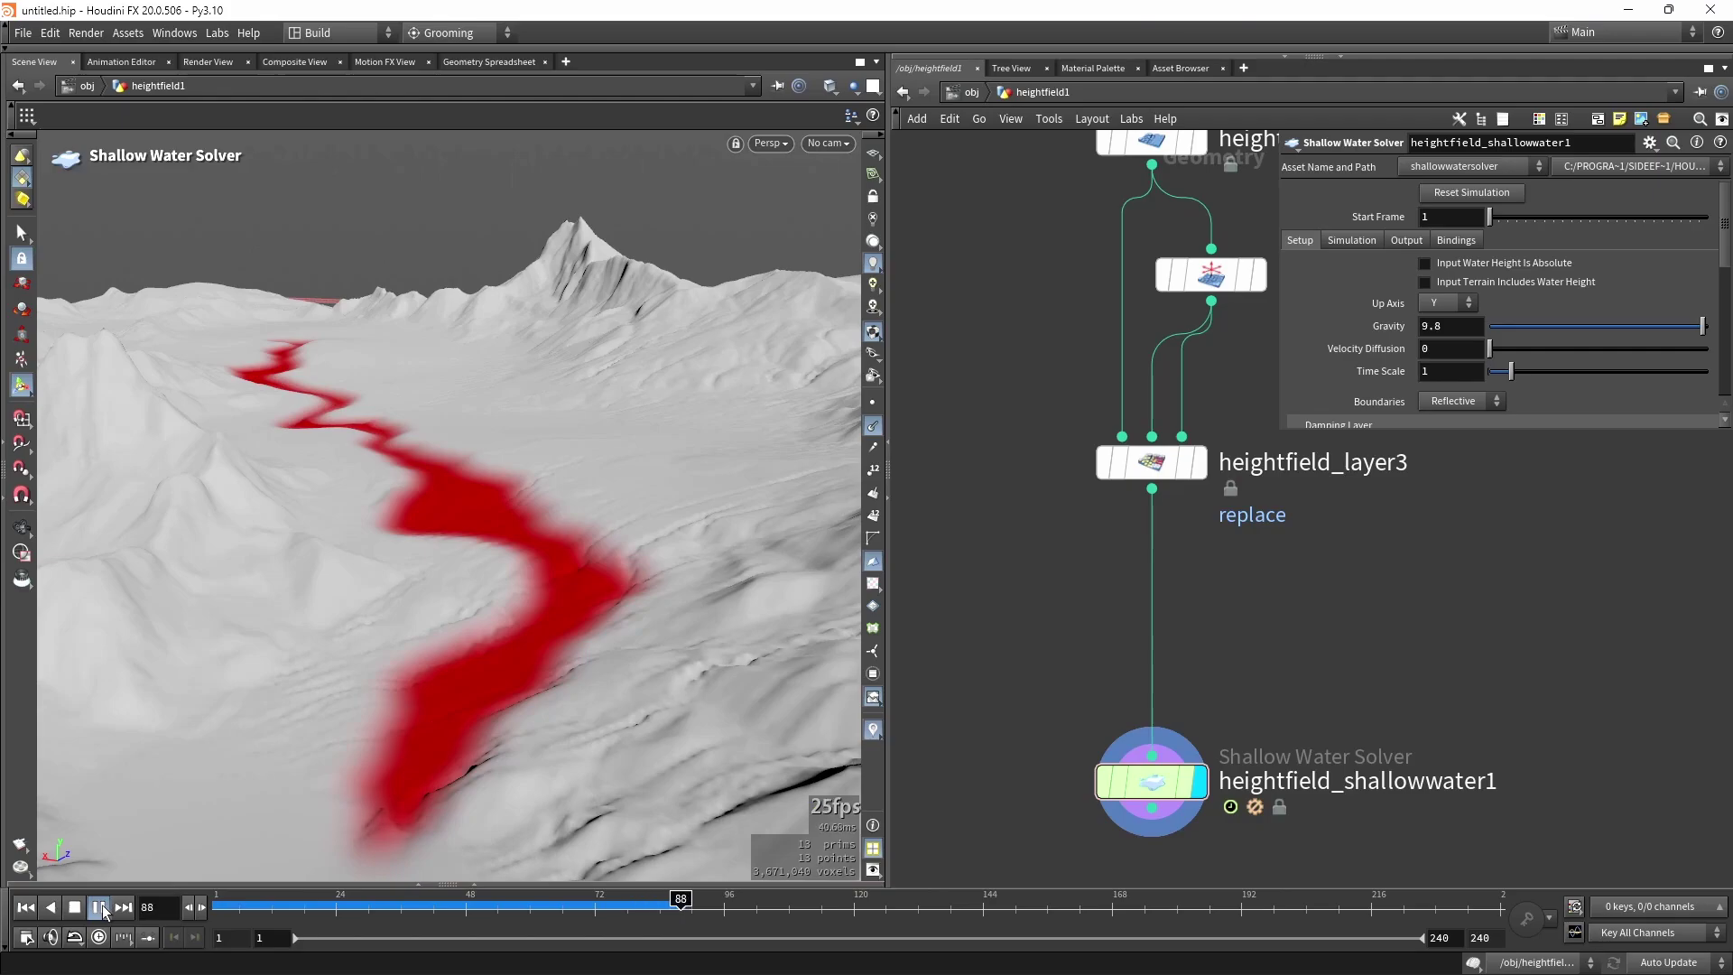
{"action": "left_click", "coordinate": [75, 908]}
{"action": "key", "text": "Escape"}
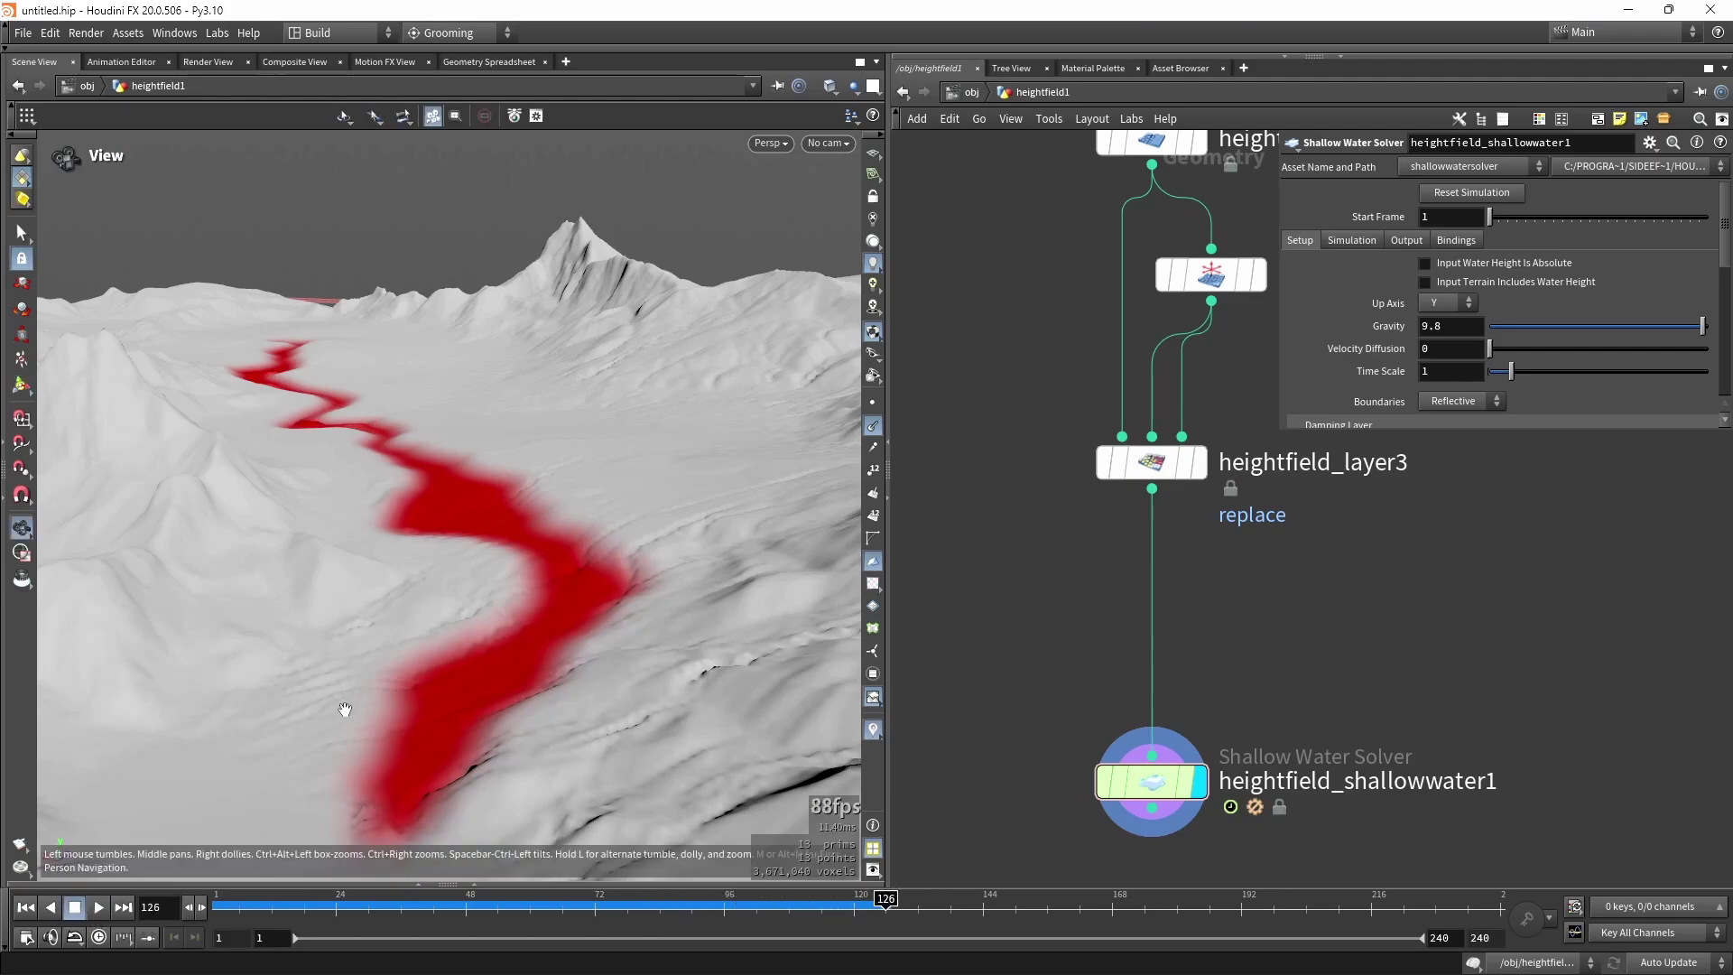
{"action": "mouse_move", "coordinate": [345, 709]}
{"action": "left_mouse_down"}
{"action": "mouse_move", "coordinate": [375, 747]}
{"action": "mouse_move", "coordinate": [348, 695]}
{"action": "left_mouse_up"}
{"action": "key", "text": "Return"}
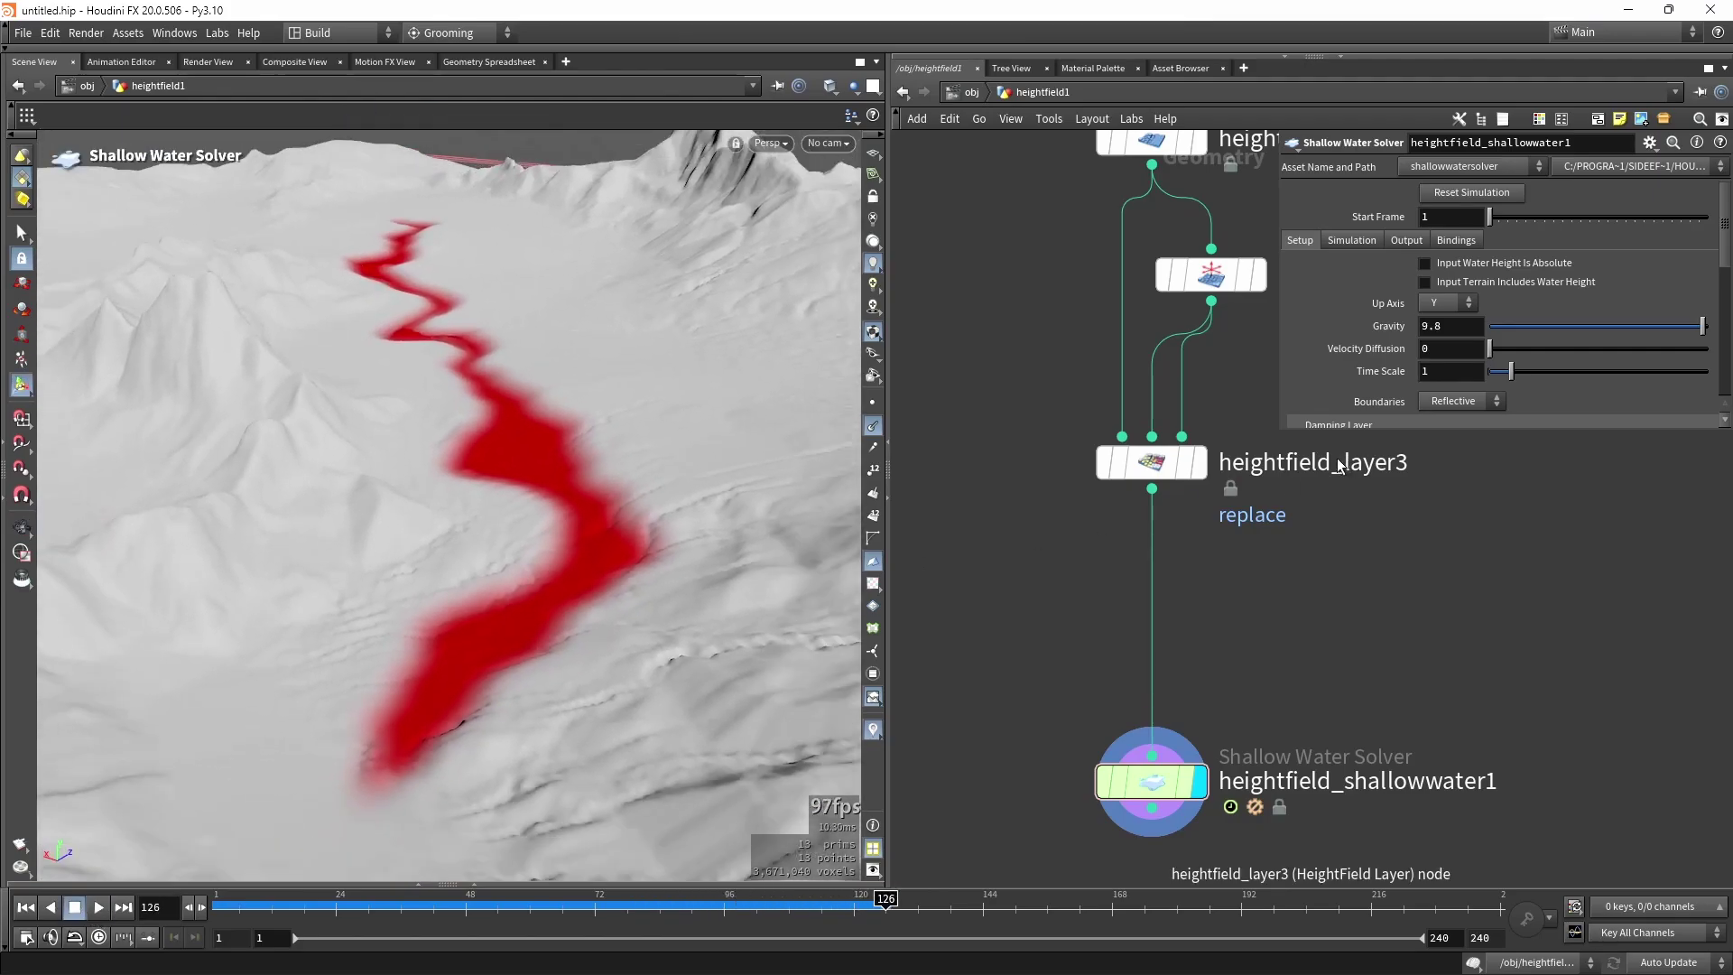
Enlarge the parameter pane and set the output Visualization of heightfield_shallowwater1 to Color by Water Layer.
{"action": "left_click_drag", "start_coordinate": [1282, 428], "coordinate": [1234, 646]}
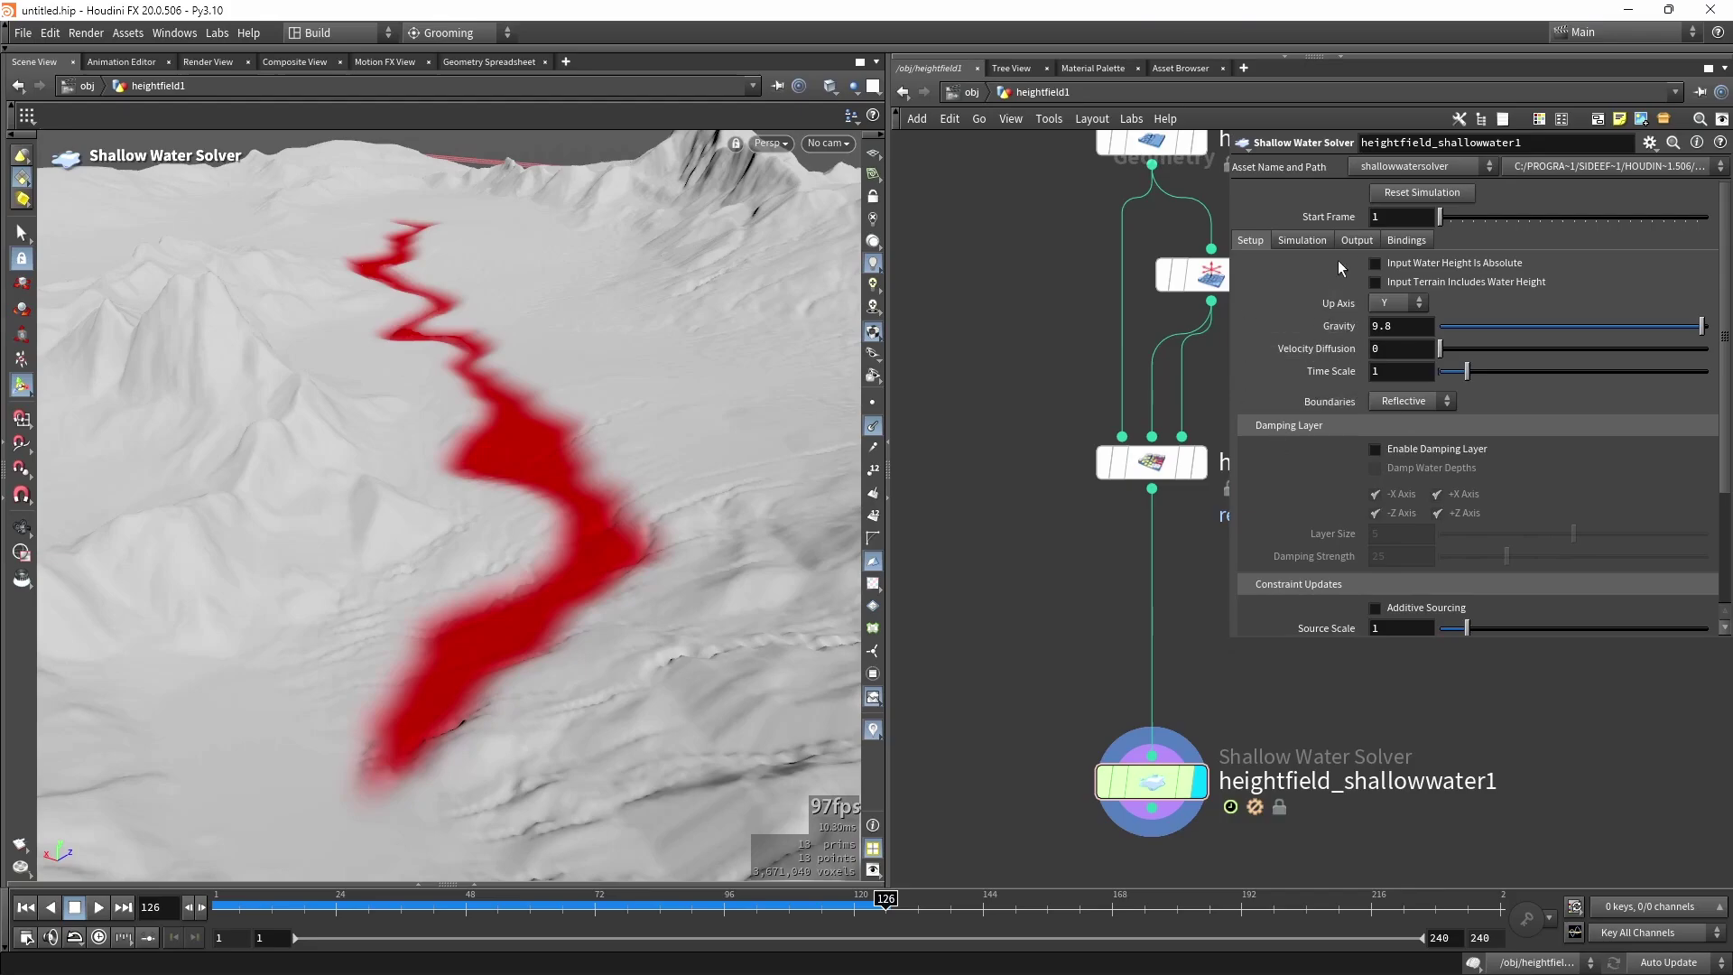
{"action": "left_click", "coordinate": [1354, 240]}
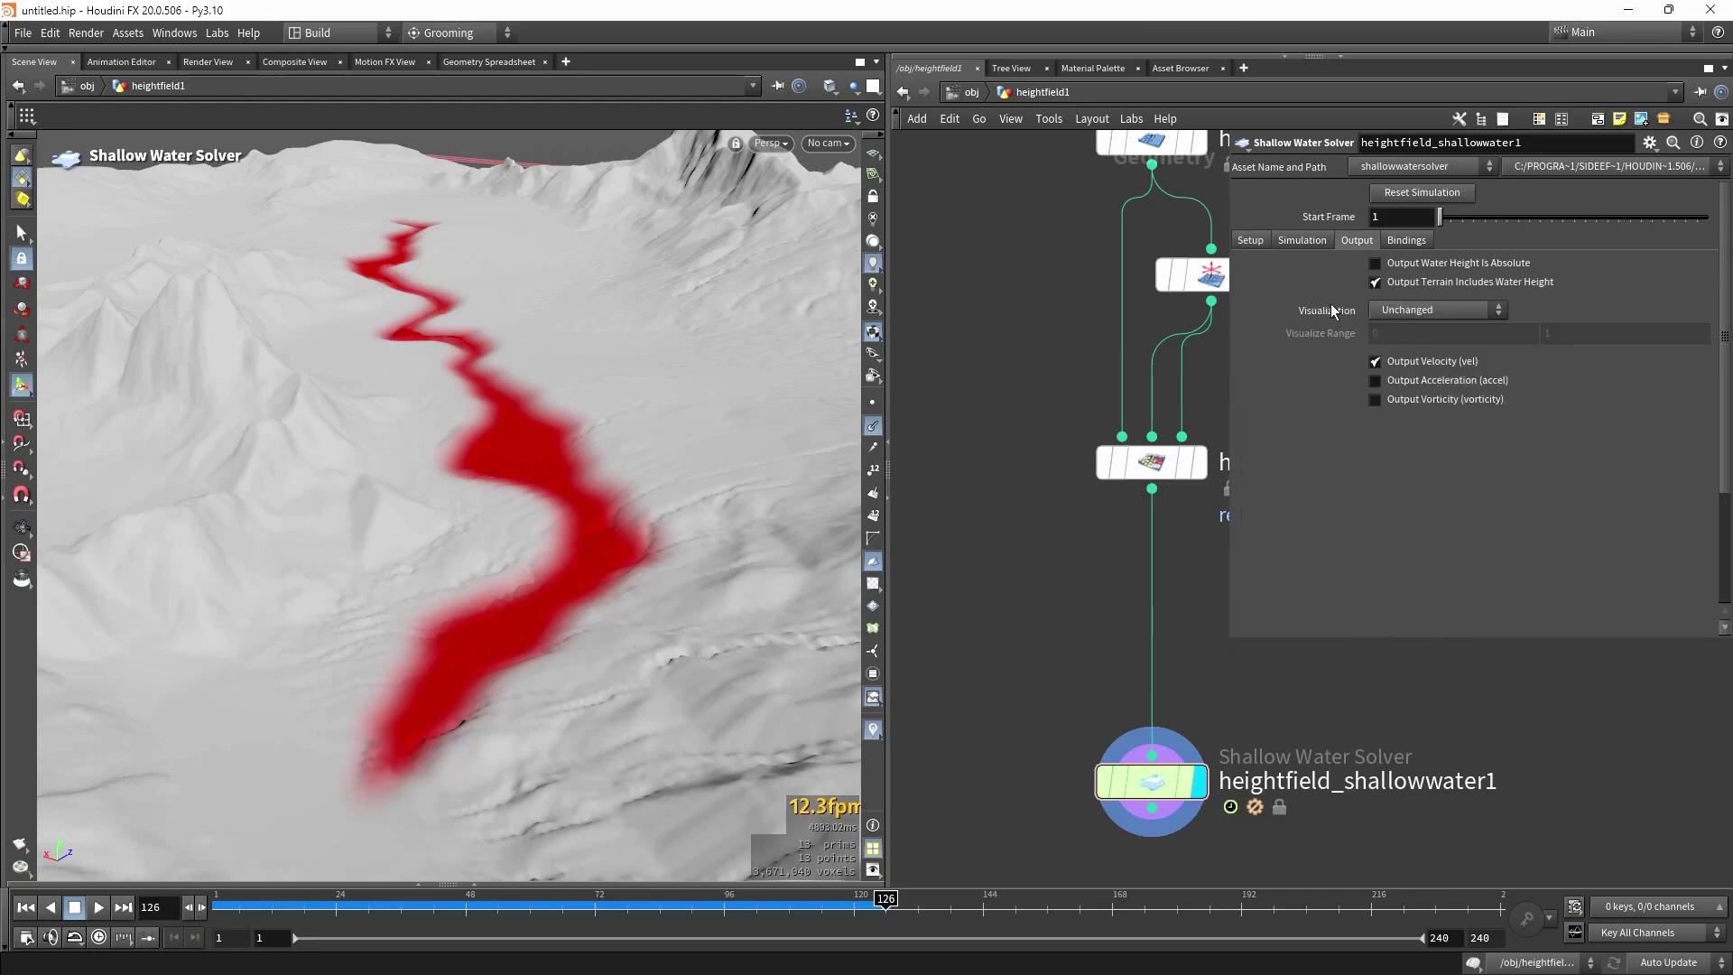
{"action": "left_click", "coordinate": [1408, 309]}
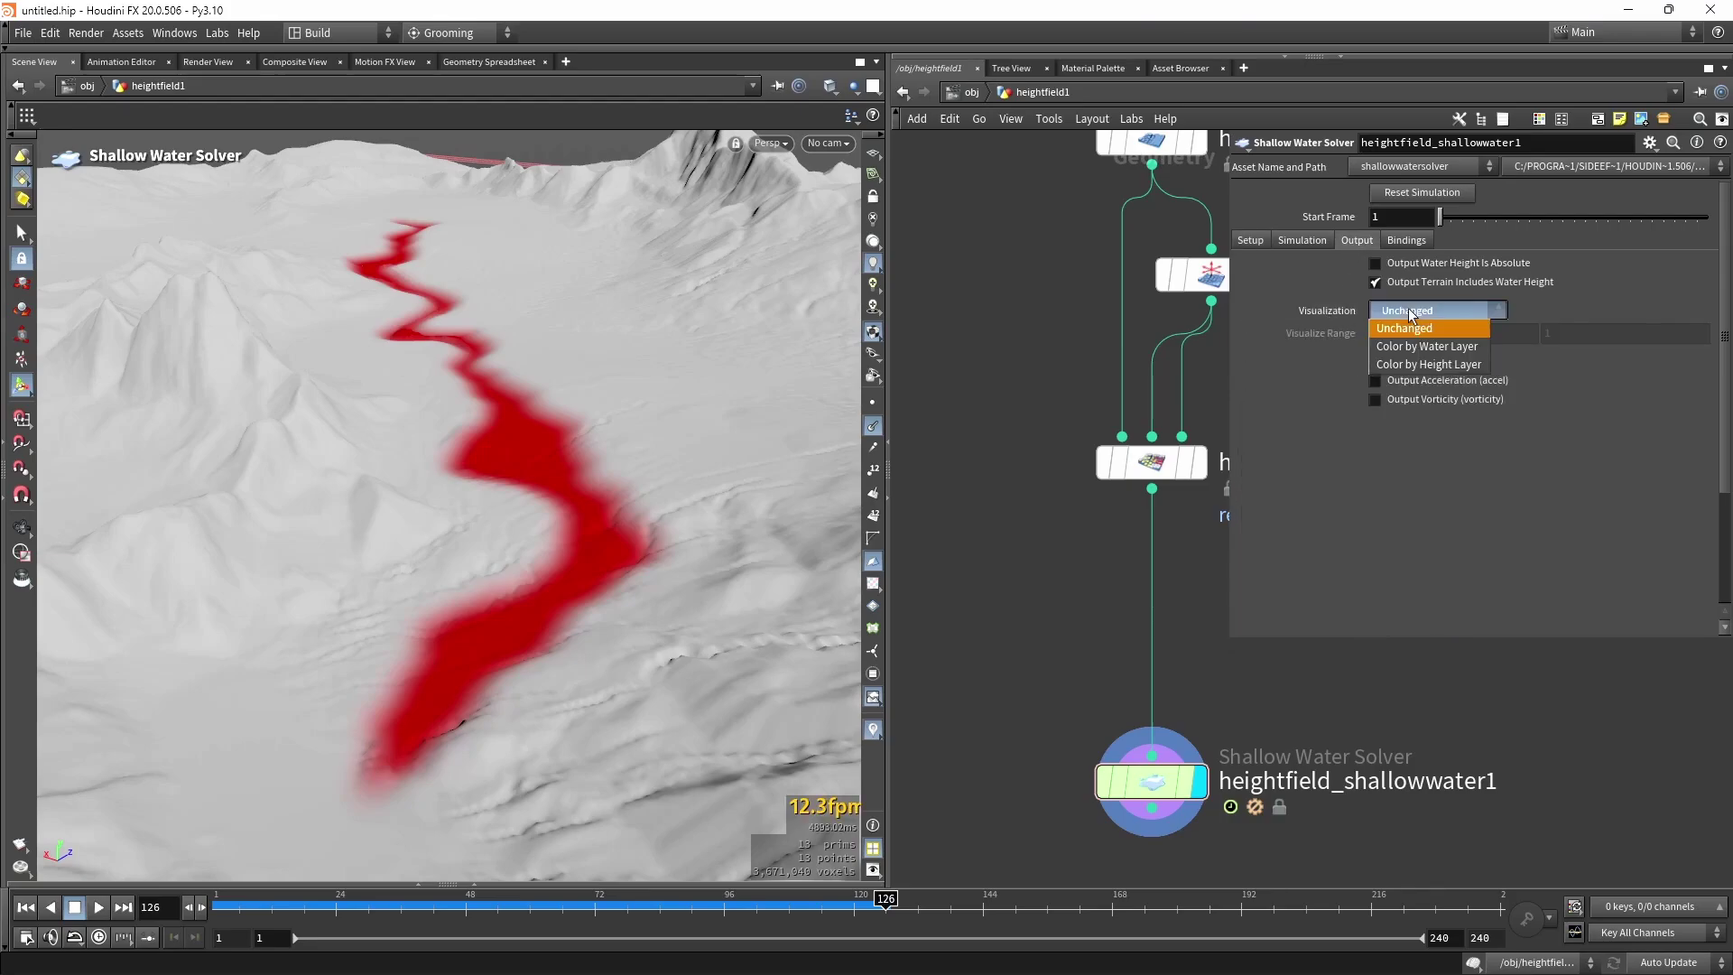
{"action": "left_click", "coordinate": [1412, 345]}
Scrub the water simulation back to frame 83 and check the Water Layer name in the solver's layer bindings.
{"action": "key", "text": "Escape"}
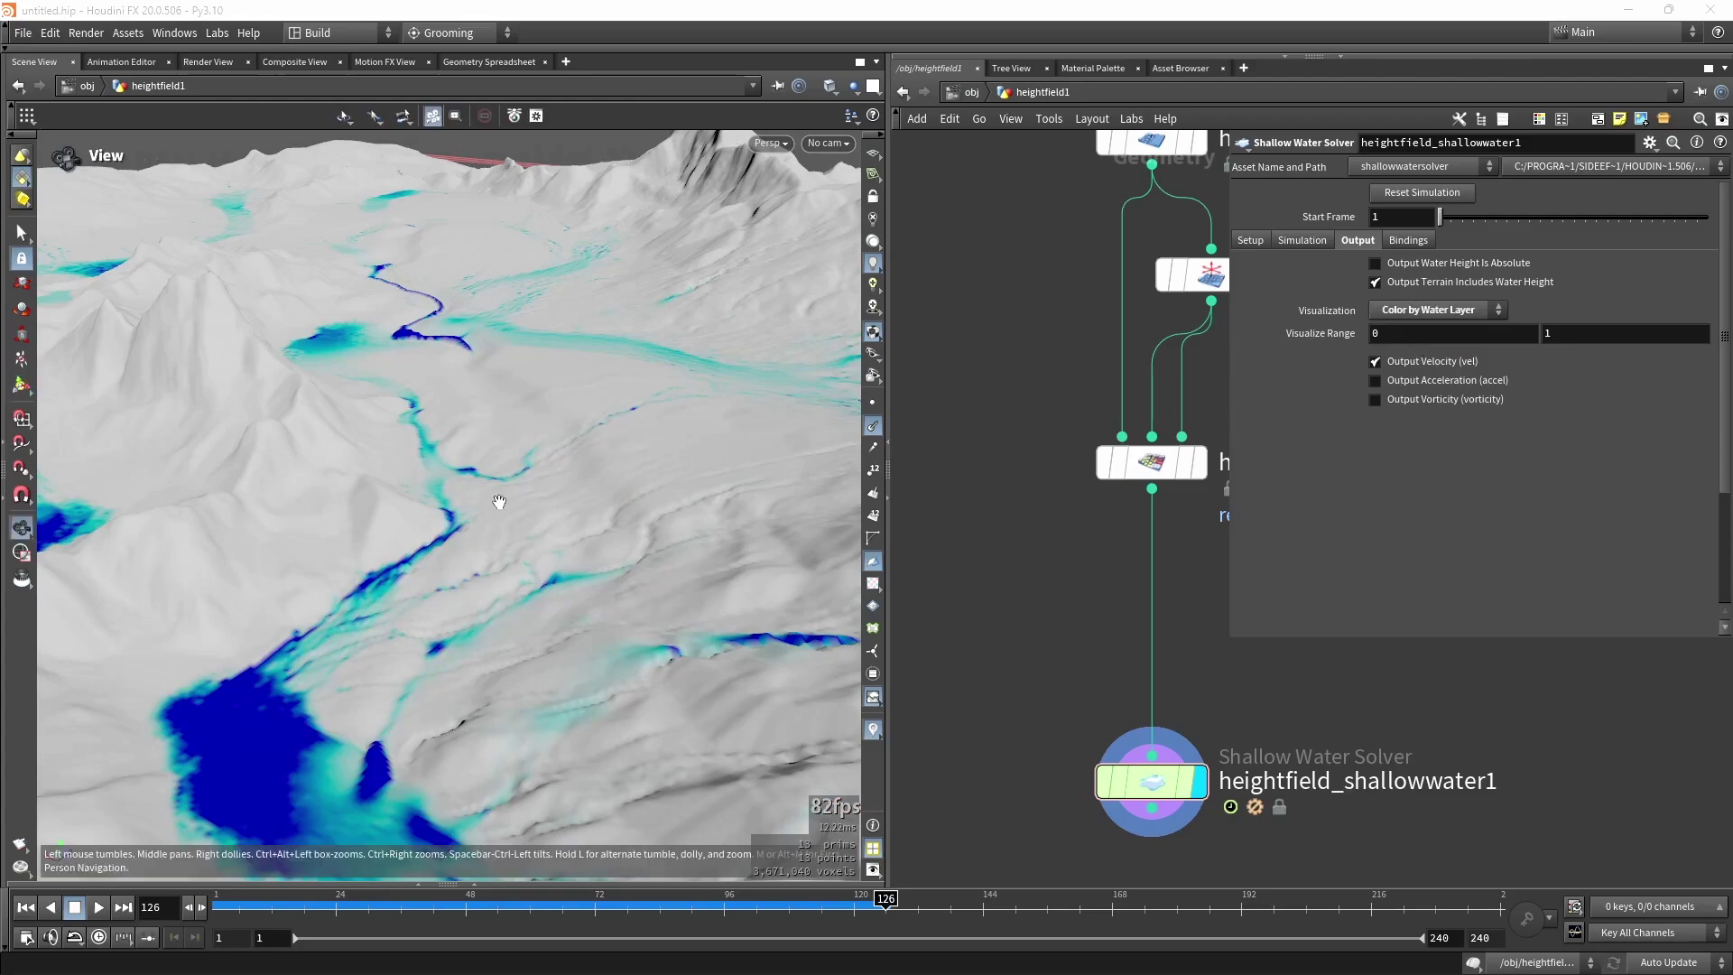
{"action": "mouse_move", "coordinate": [503, 503]}
{"action": "left_mouse_down"}
{"action": "mouse_move", "coordinate": [489, 576]}
{"action": "mouse_move", "coordinate": [502, 529]}
{"action": "left_mouse_up"}
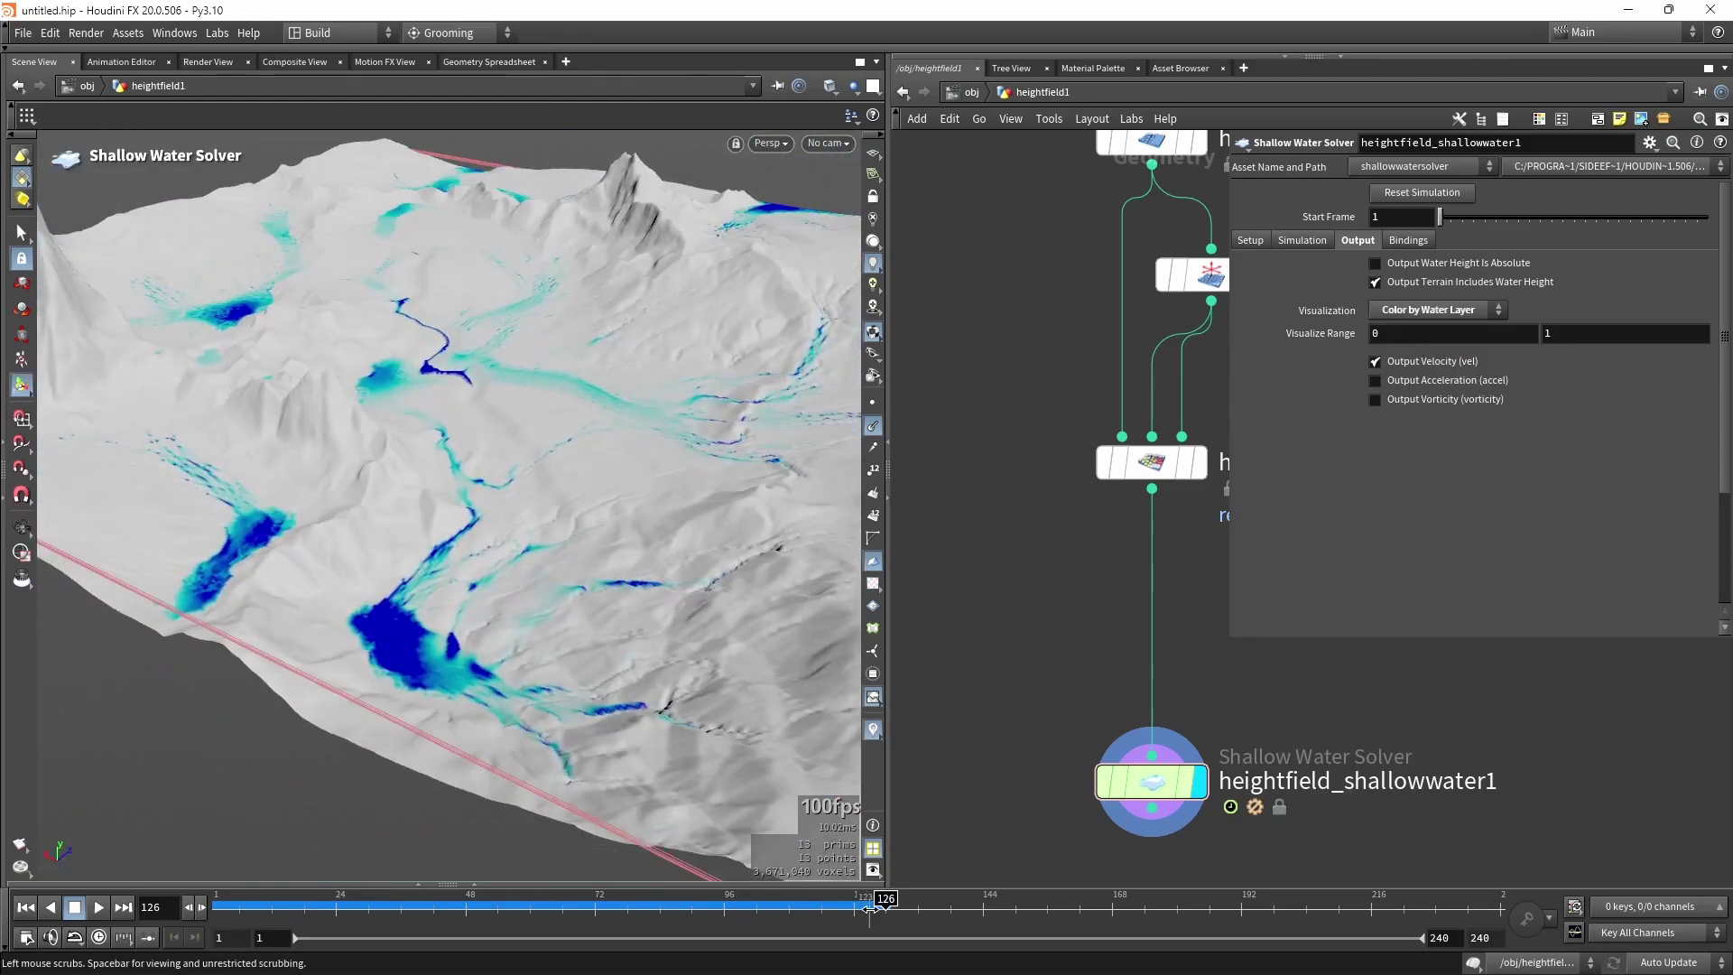
{"action": "left_click_drag", "start_coordinate": [878, 906], "coordinate": [654, 903]}
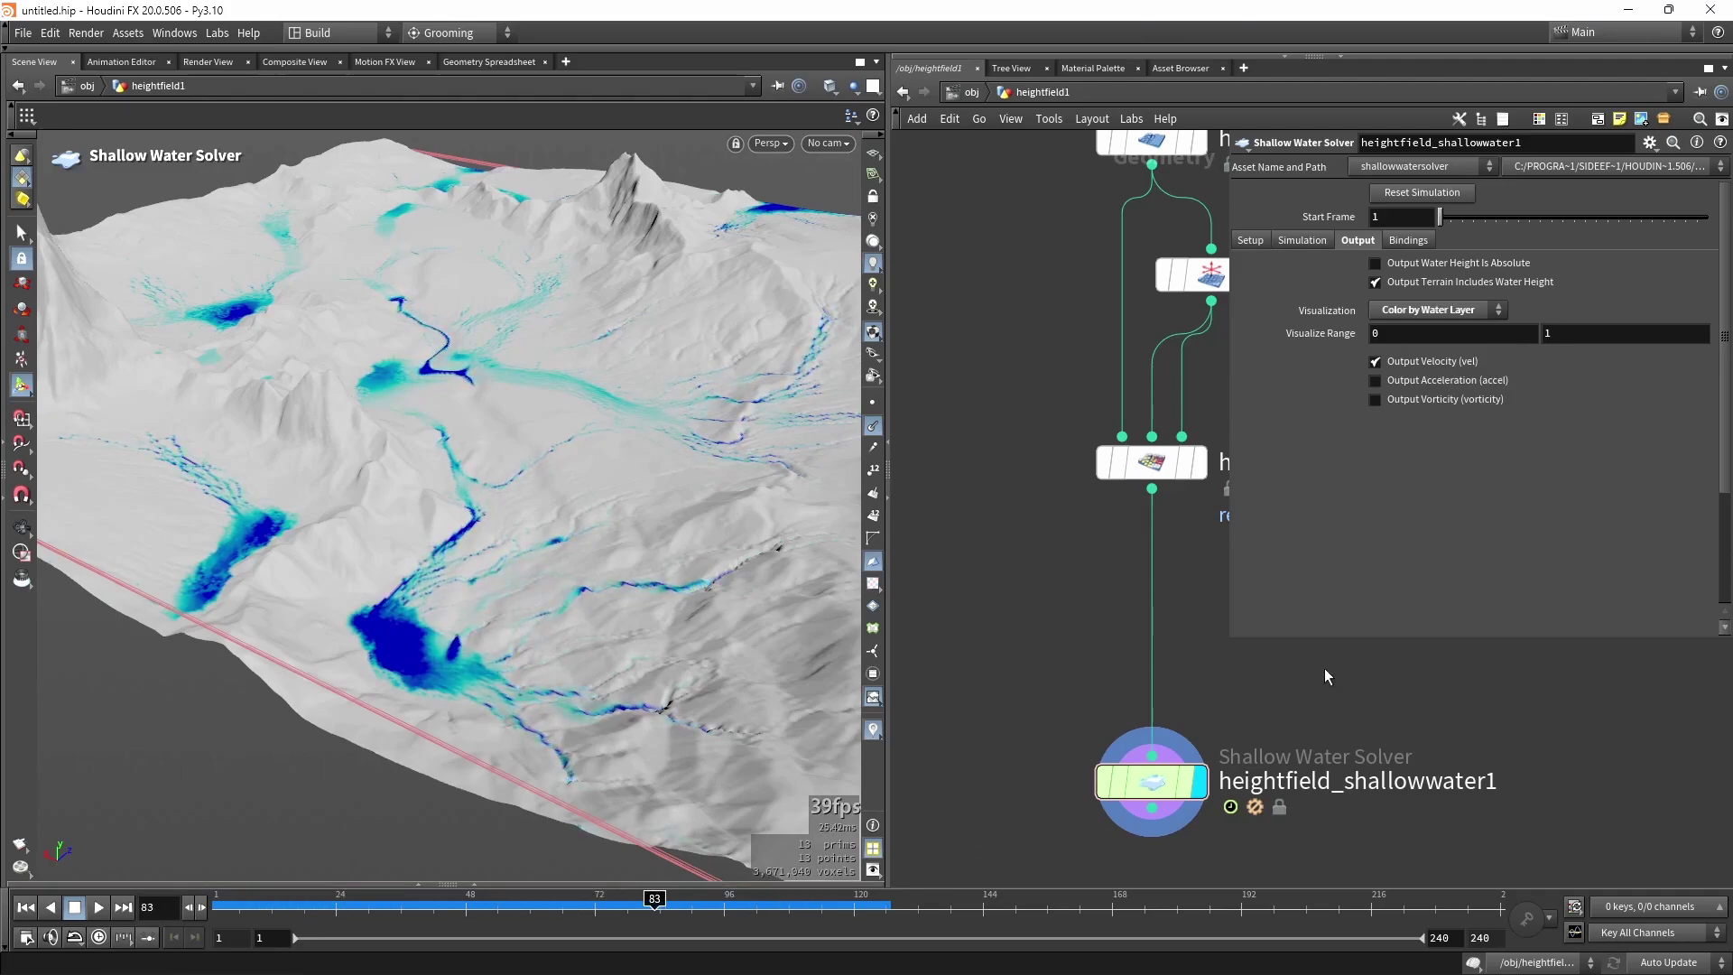
{"action": "left_click", "coordinate": [1402, 241]}
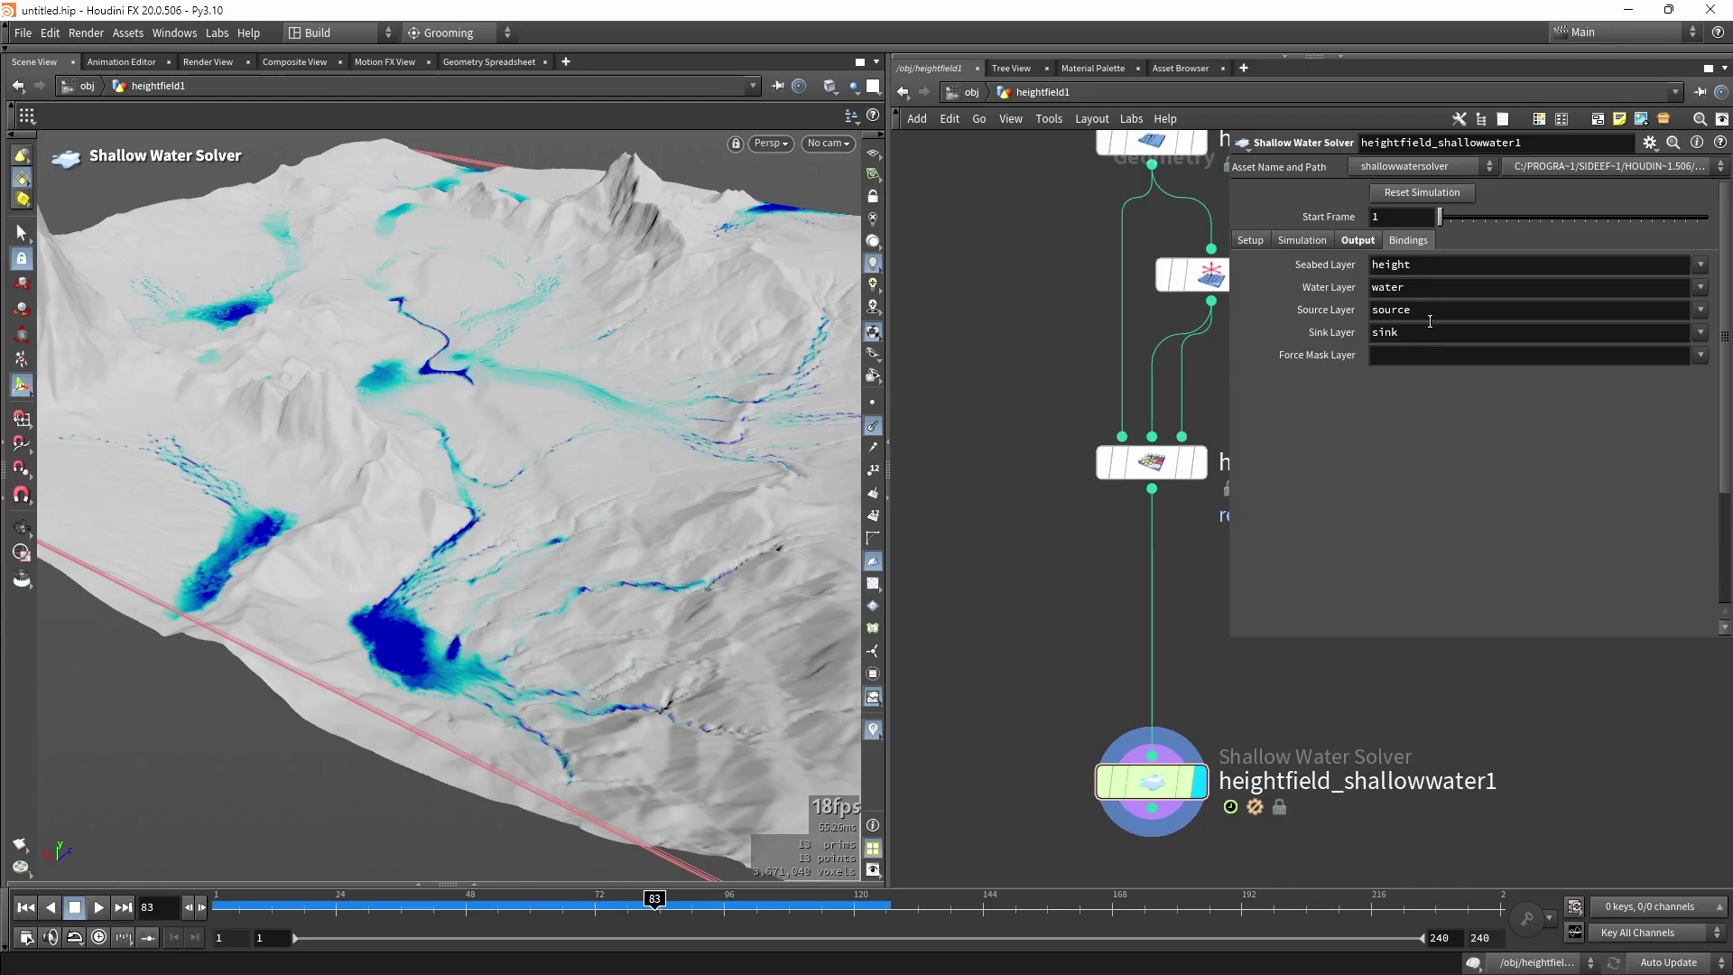
{"action": "left_click_drag", "start_coordinate": [1418, 289], "coordinate": [1334, 293]}
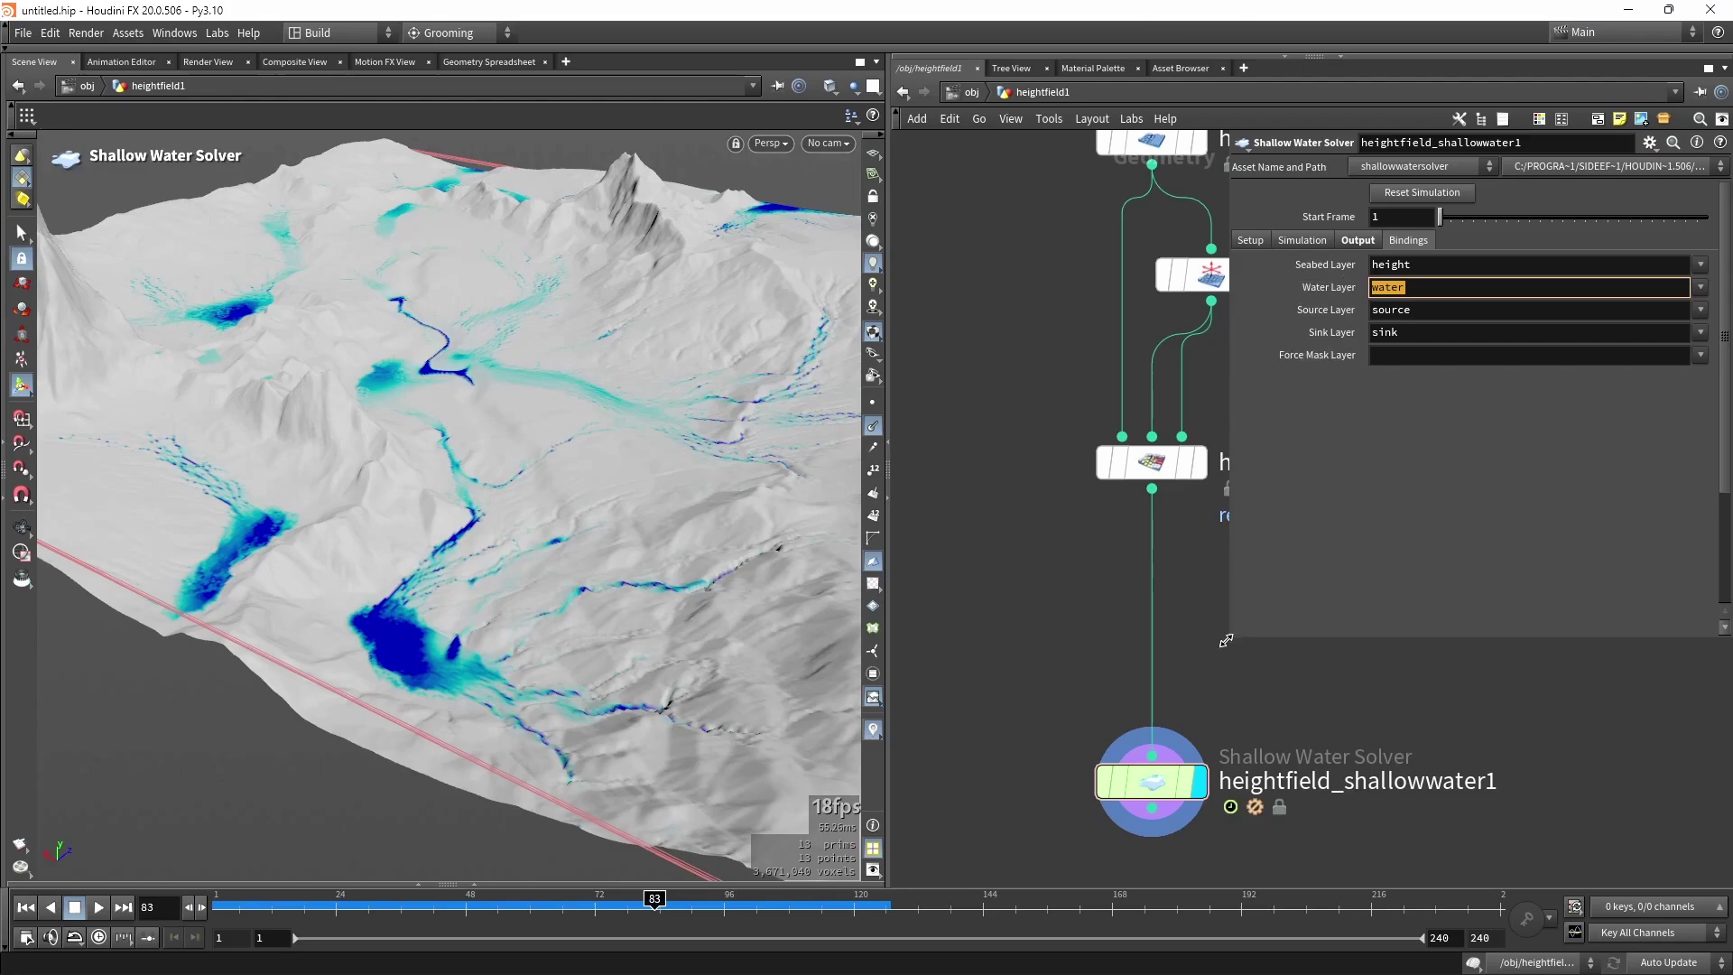
Return to frame 1, display heightfield_erode1 and open its node information to inspect the layers it outputs.
{"action": "left_click_drag", "start_coordinate": [1231, 636], "coordinate": [1372, 646]}
{"action": "scroll", "coordinate": [1320, 599], "scroll_direction": "down", "scroll_amount": 4}
{"action": "middle_click_drag", "start_coordinate": [1321, 599], "coordinate": [1226, 739]}
{"action": "middle_click_drag", "start_coordinate": [1172, 242], "coordinate": [1192, 482]}
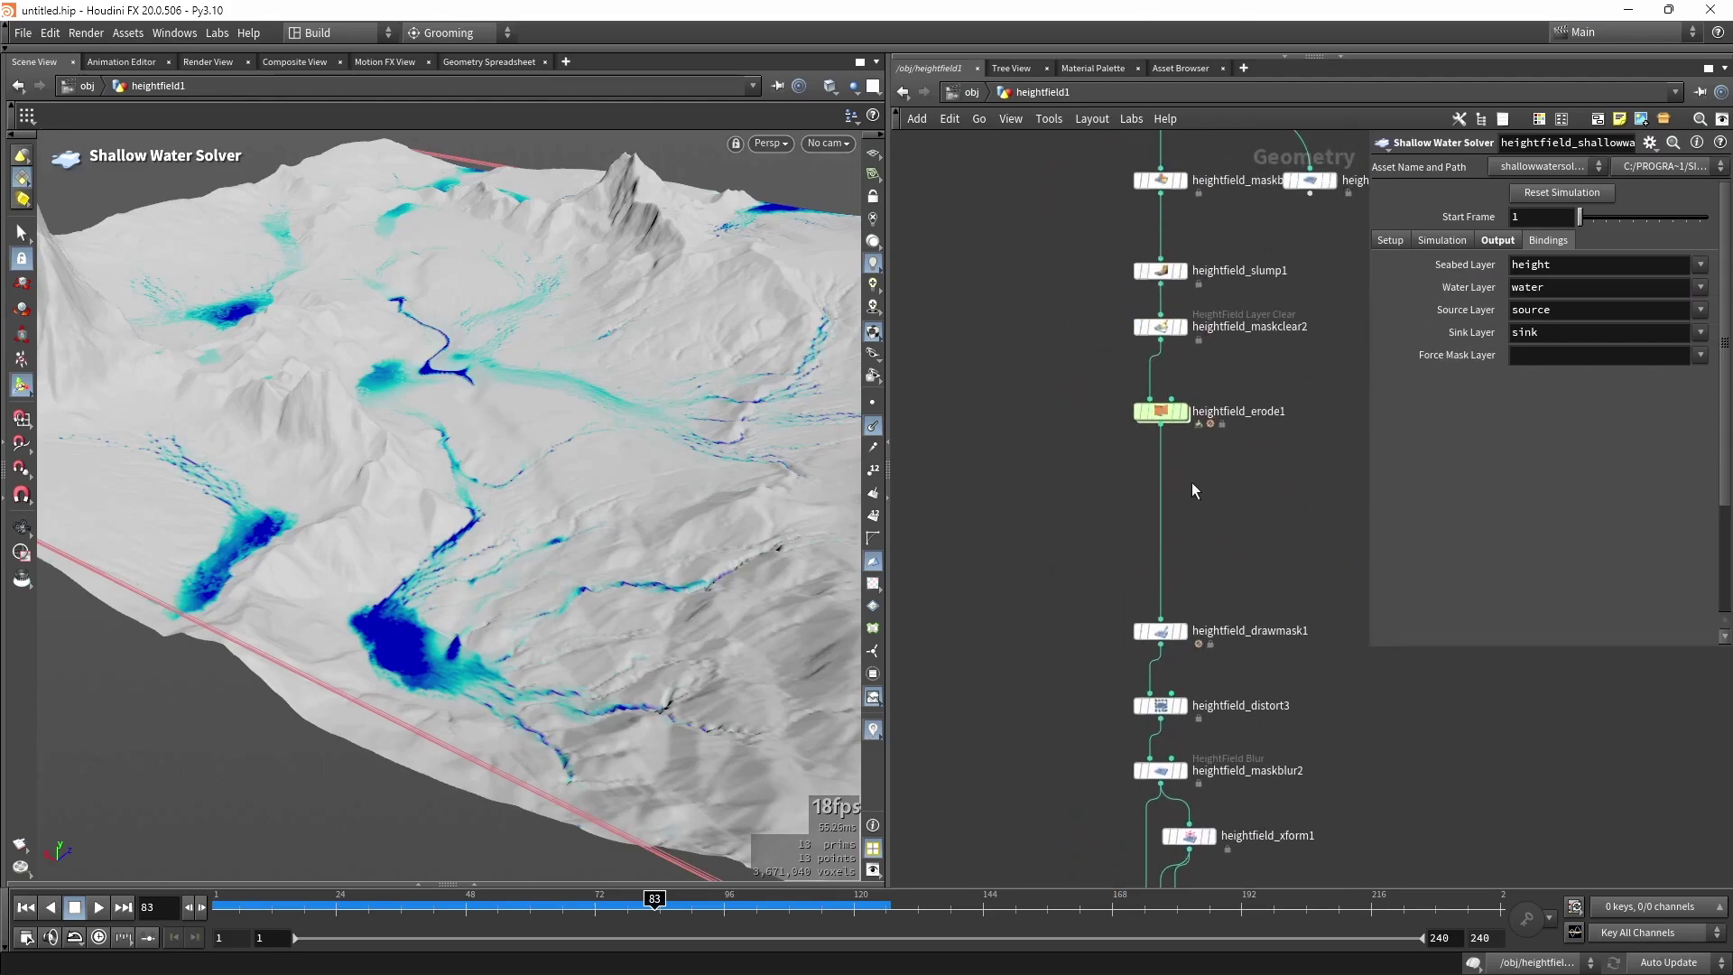
{"action": "scroll", "coordinate": [1182, 417], "scroll_direction": "up", "scroll_amount": 4}
{"action": "mouse_move", "coordinate": [1182, 418]}
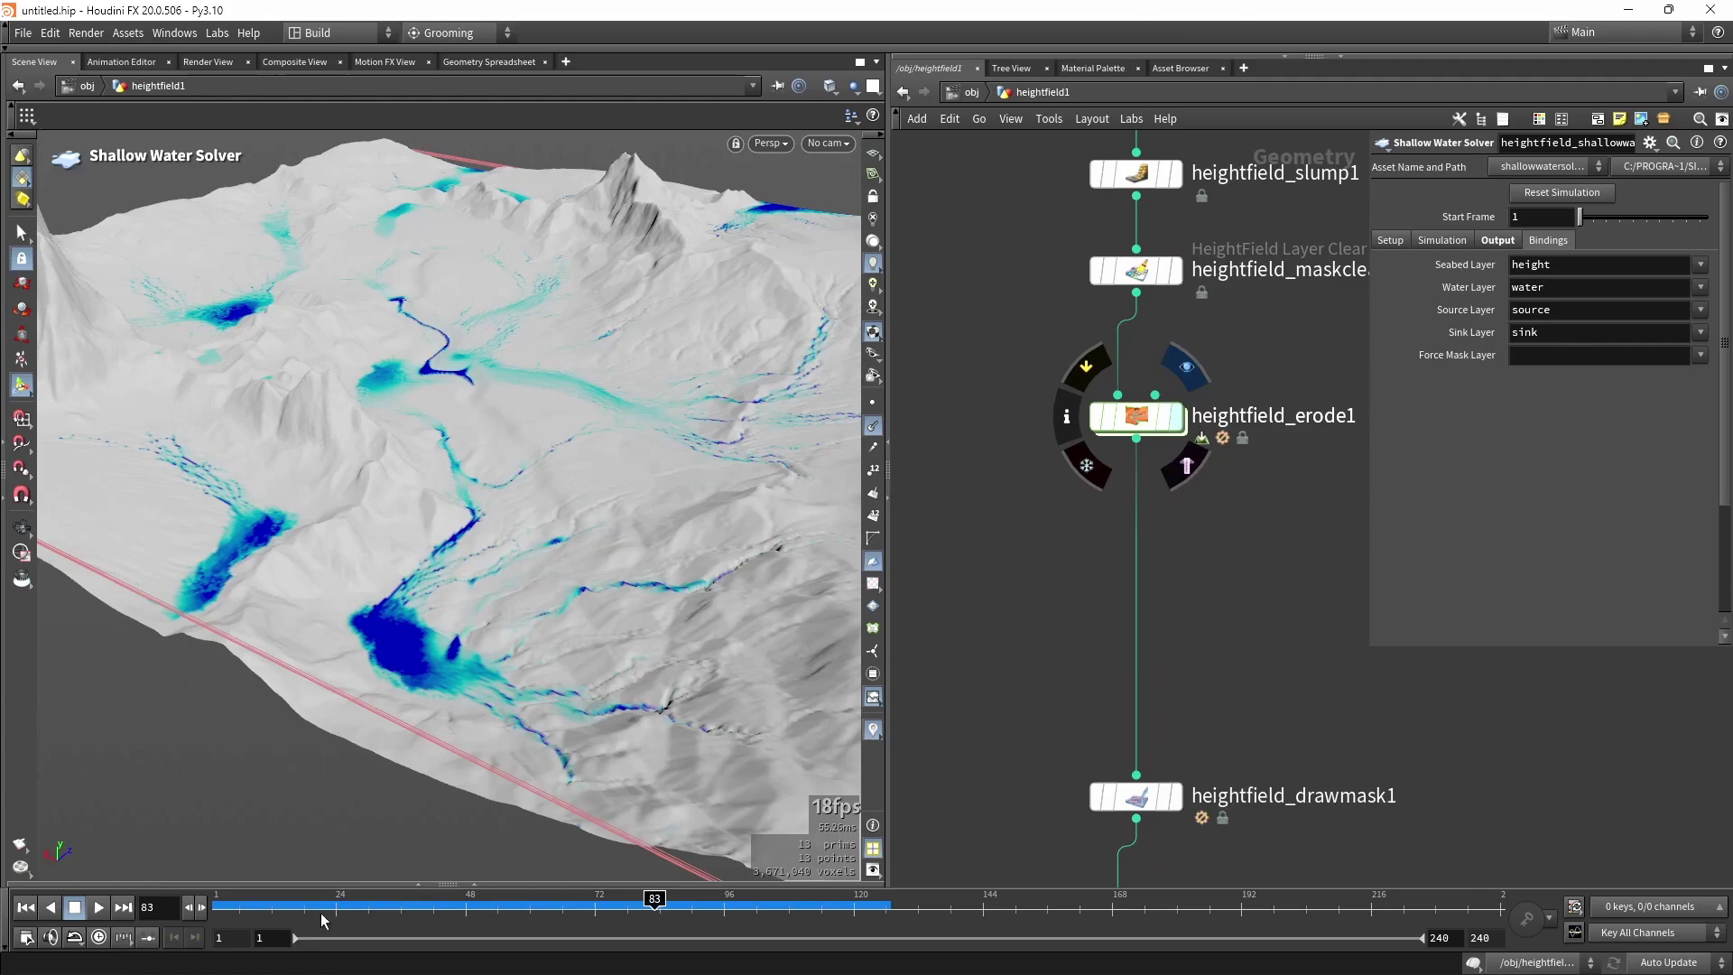
{"action": "left_click_drag", "start_coordinate": [254, 908], "coordinate": [196, 903]}
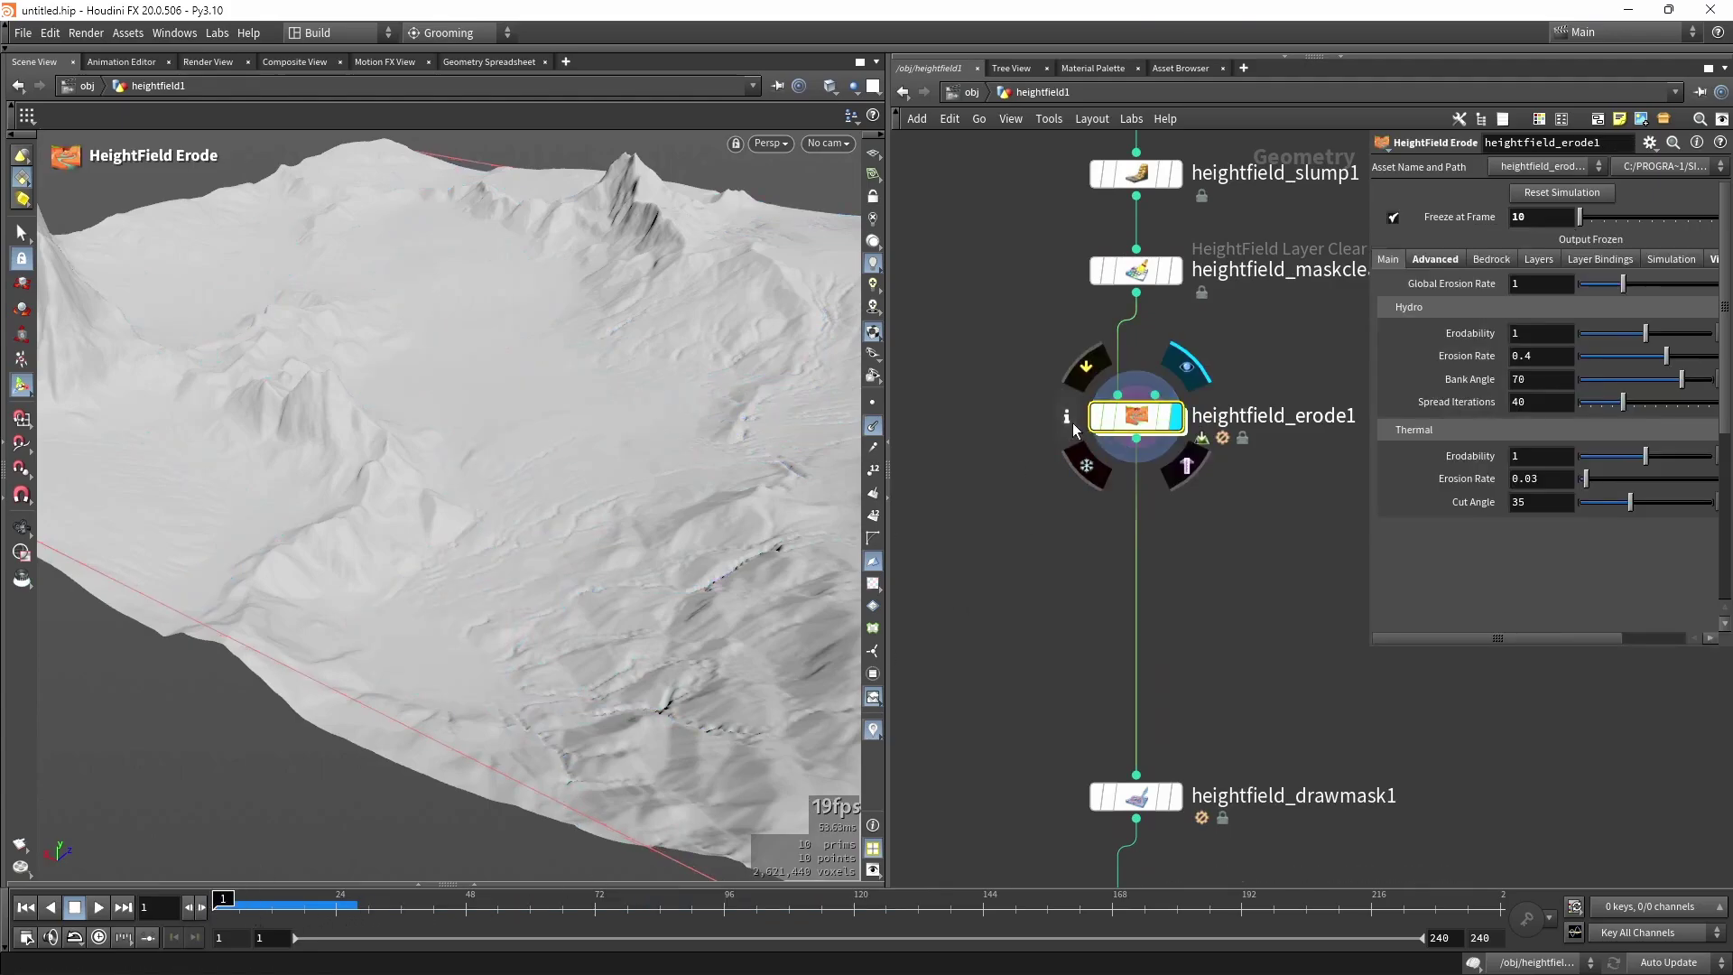
{"action": "left_click", "coordinate": [1068, 420]}
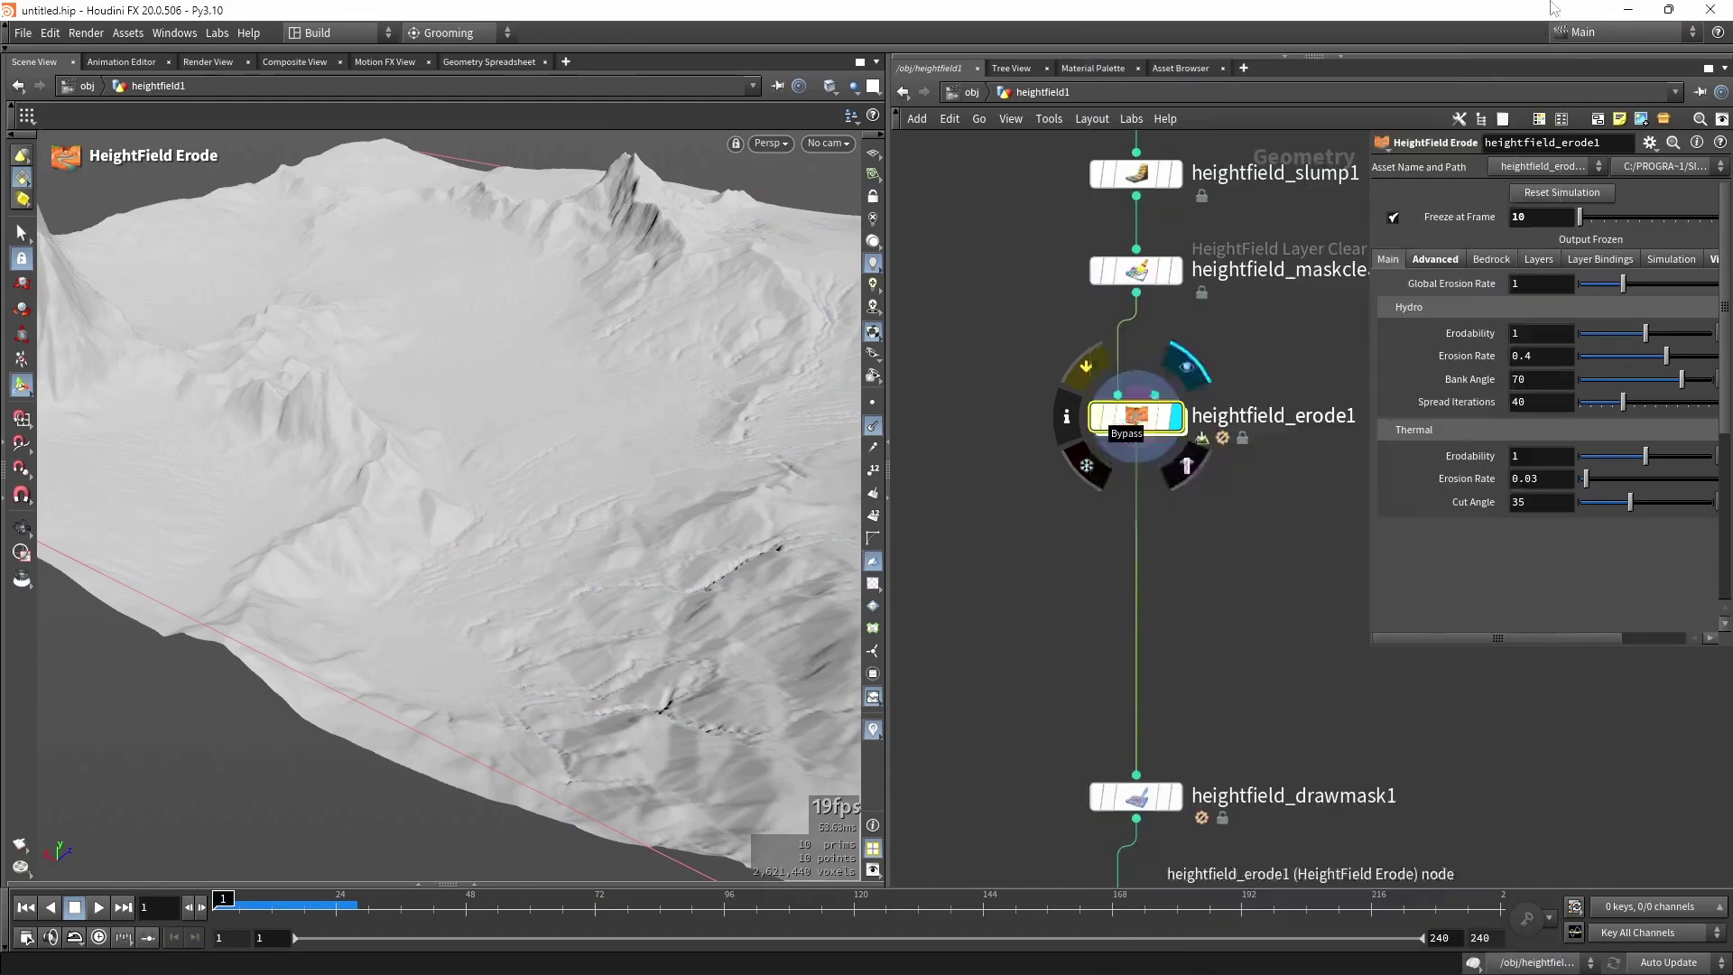
{"action": "scroll", "coordinate": [1198, 287], "scroll_direction": "down", "scroll_amount": 5}
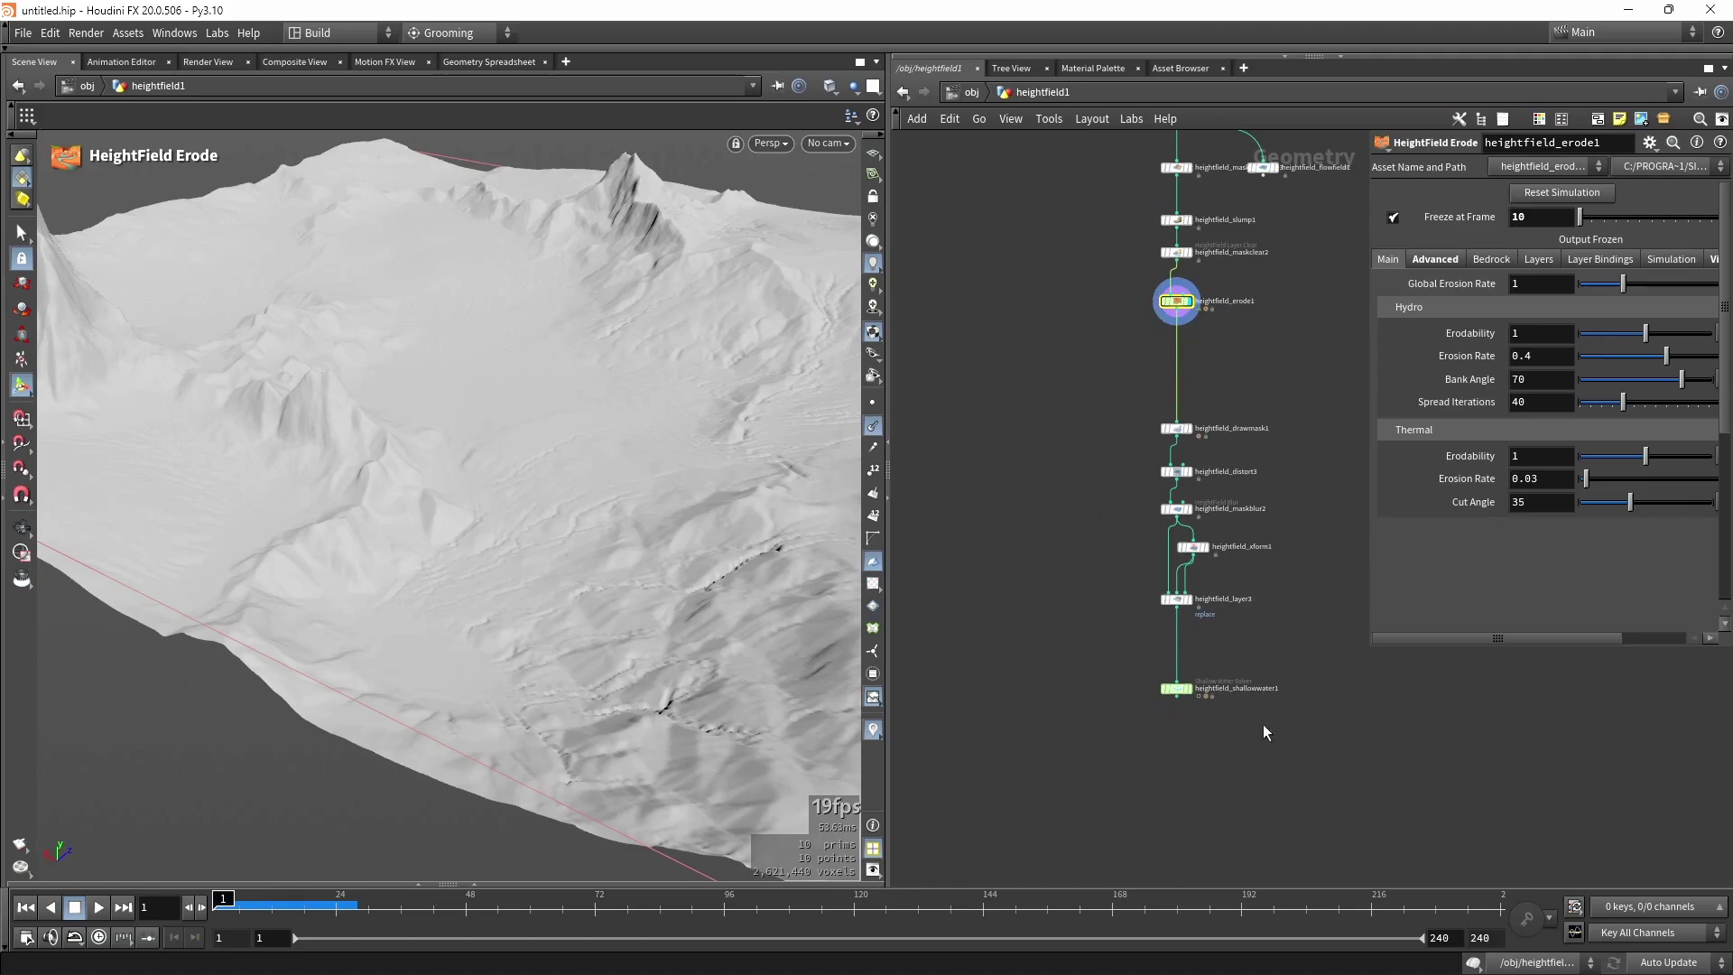
{"action": "scroll", "coordinate": [1194, 695], "scroll_direction": "up", "scroll_amount": 2}
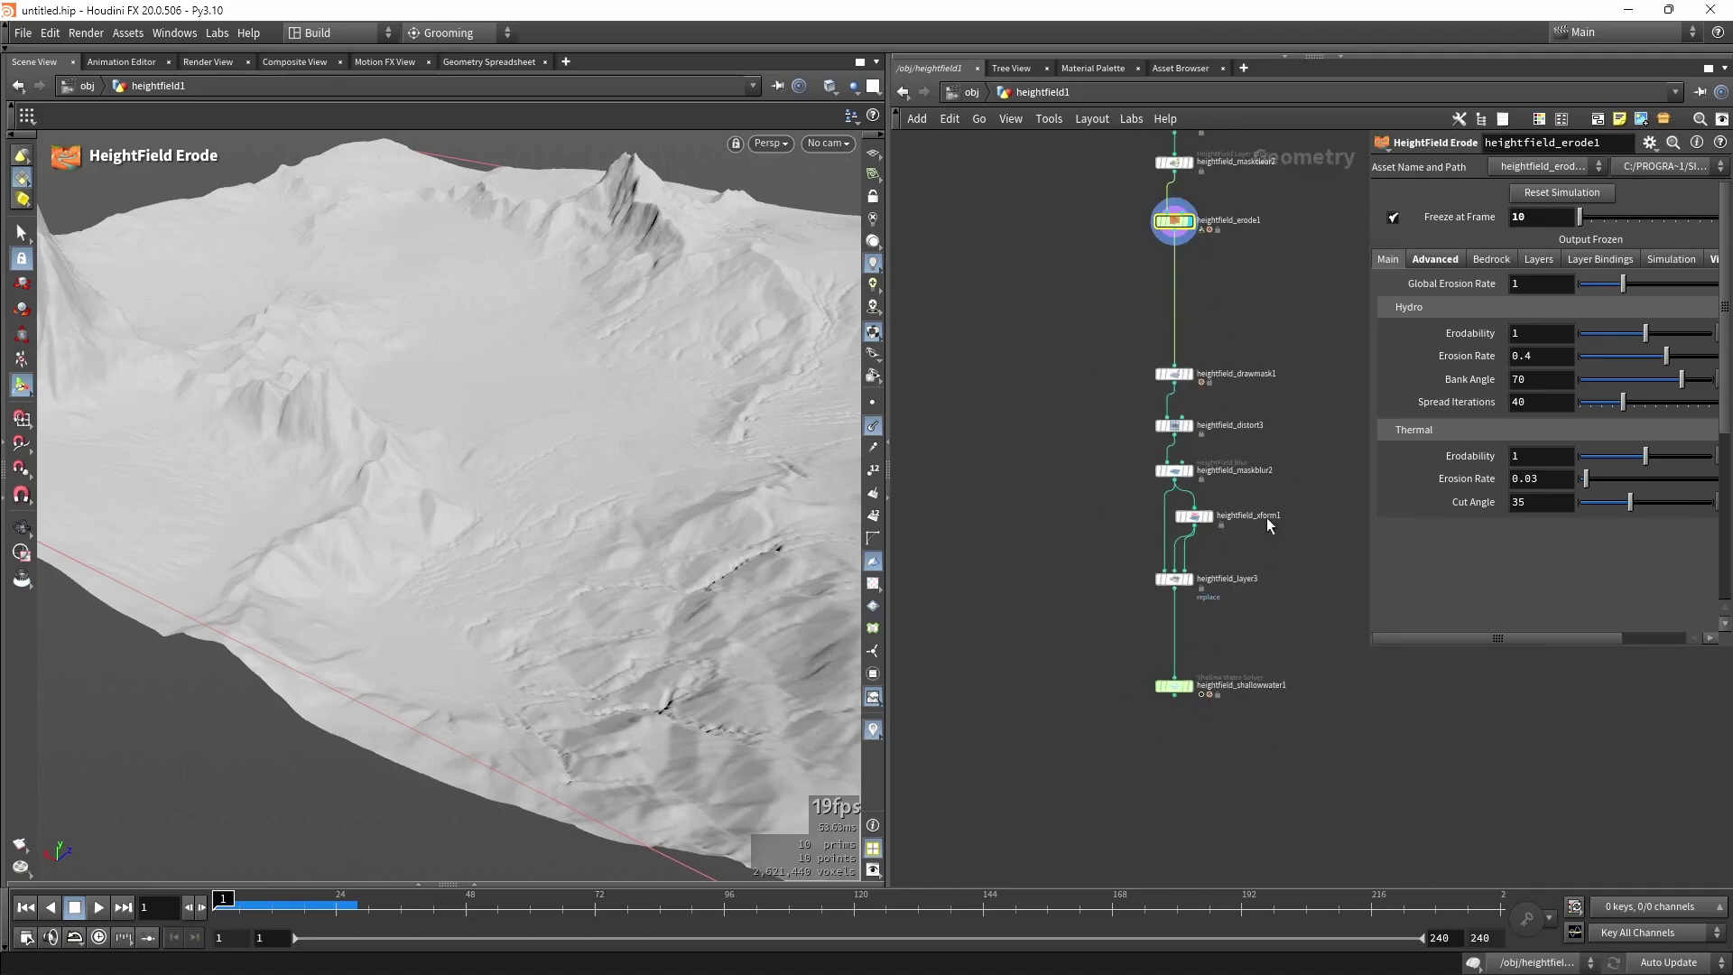
{"action": "scroll", "coordinate": [1200, 561], "scroll_direction": "up", "scroll_amount": 3}
{"action": "key", "text": "Tab"}
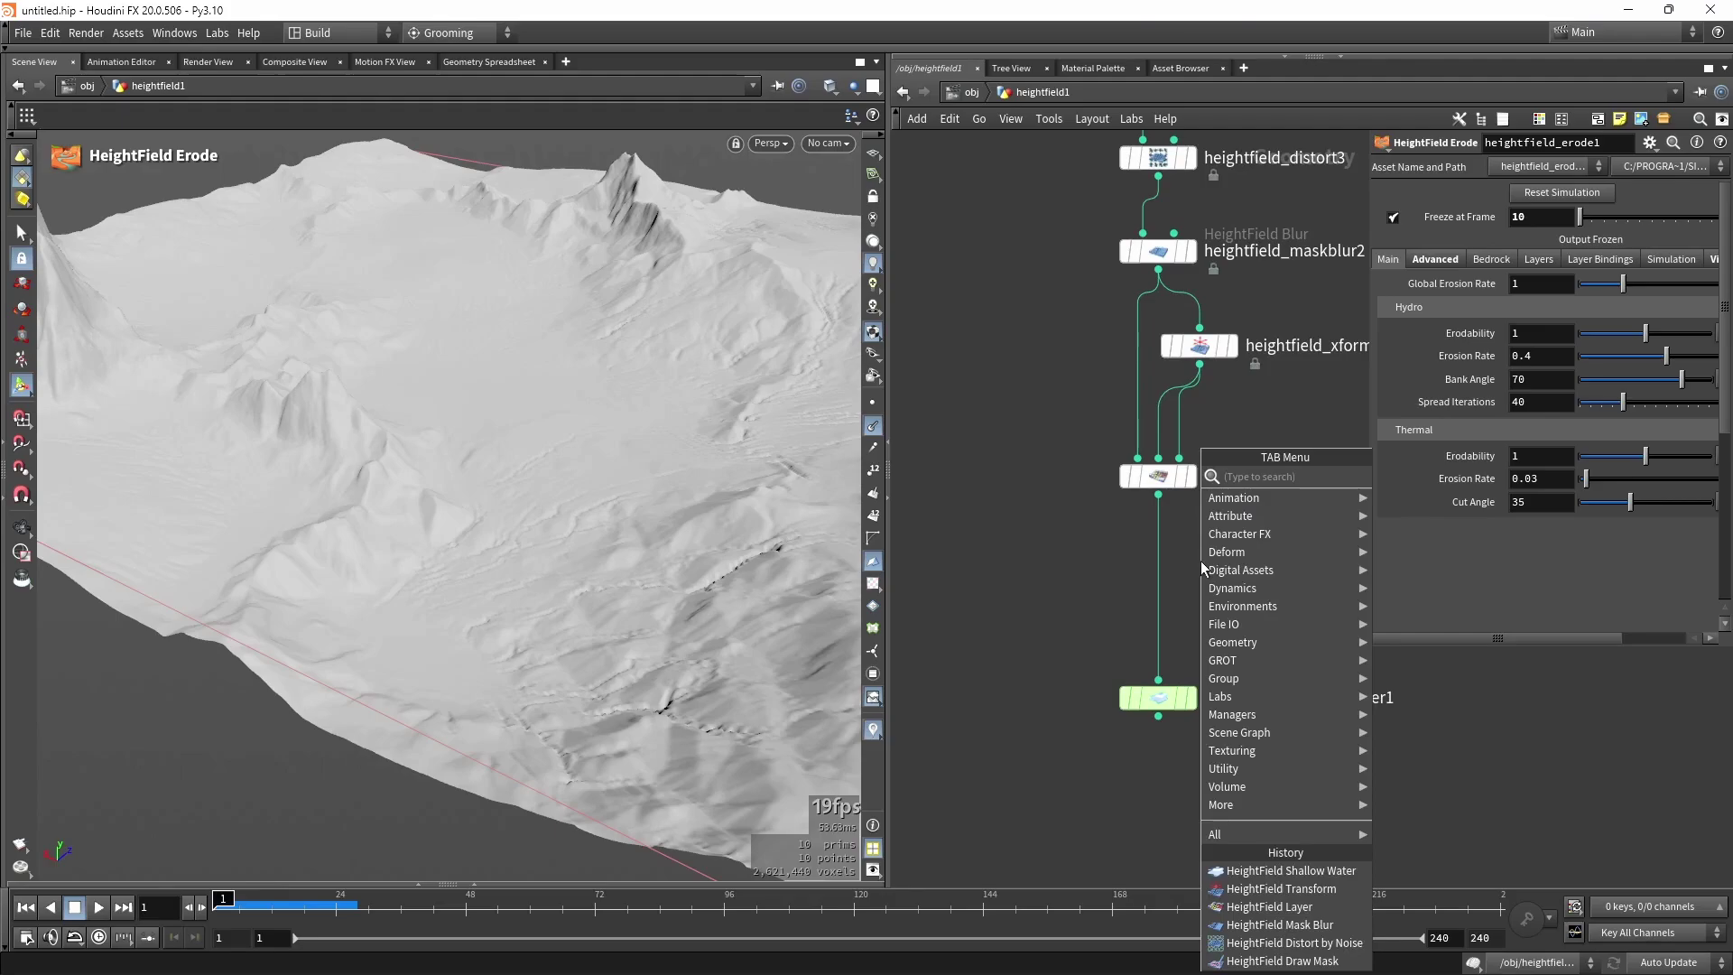
{"action": "type", "text": "blas"}
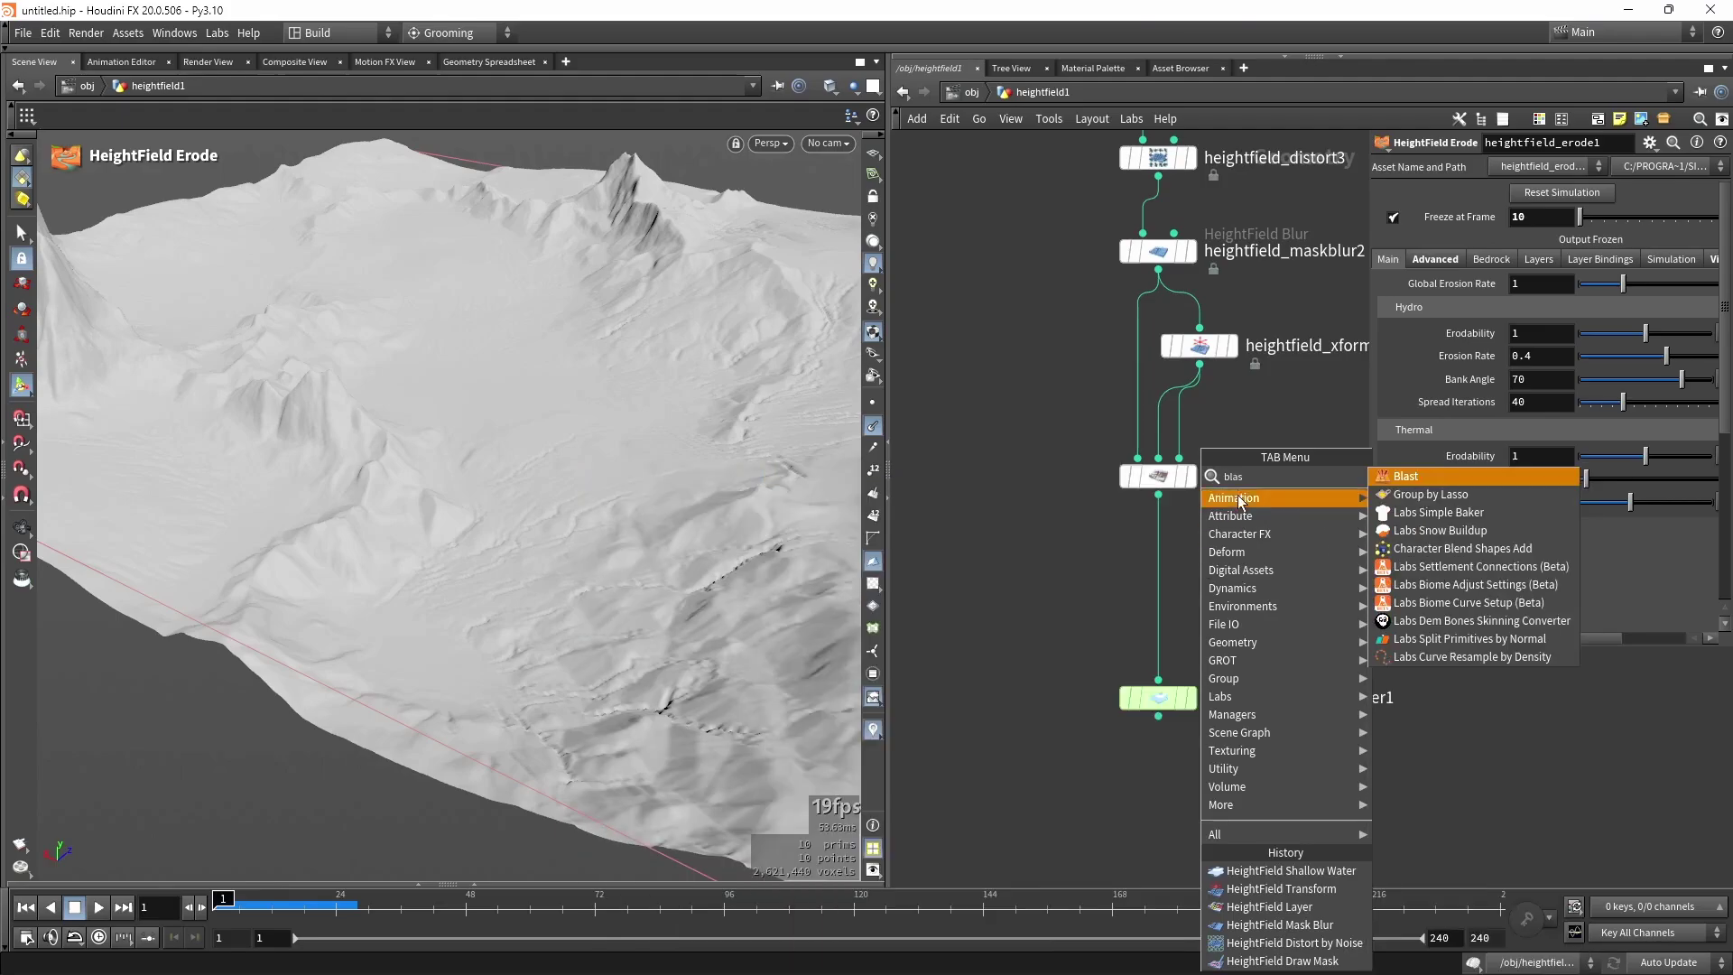
{"action": "left_click", "coordinate": [1393, 477]}
{"action": "left_click", "coordinate": [1139, 543]}
{"action": "scroll", "coordinate": [1145, 550], "scroll_direction": "up", "scroll_amount": 2}
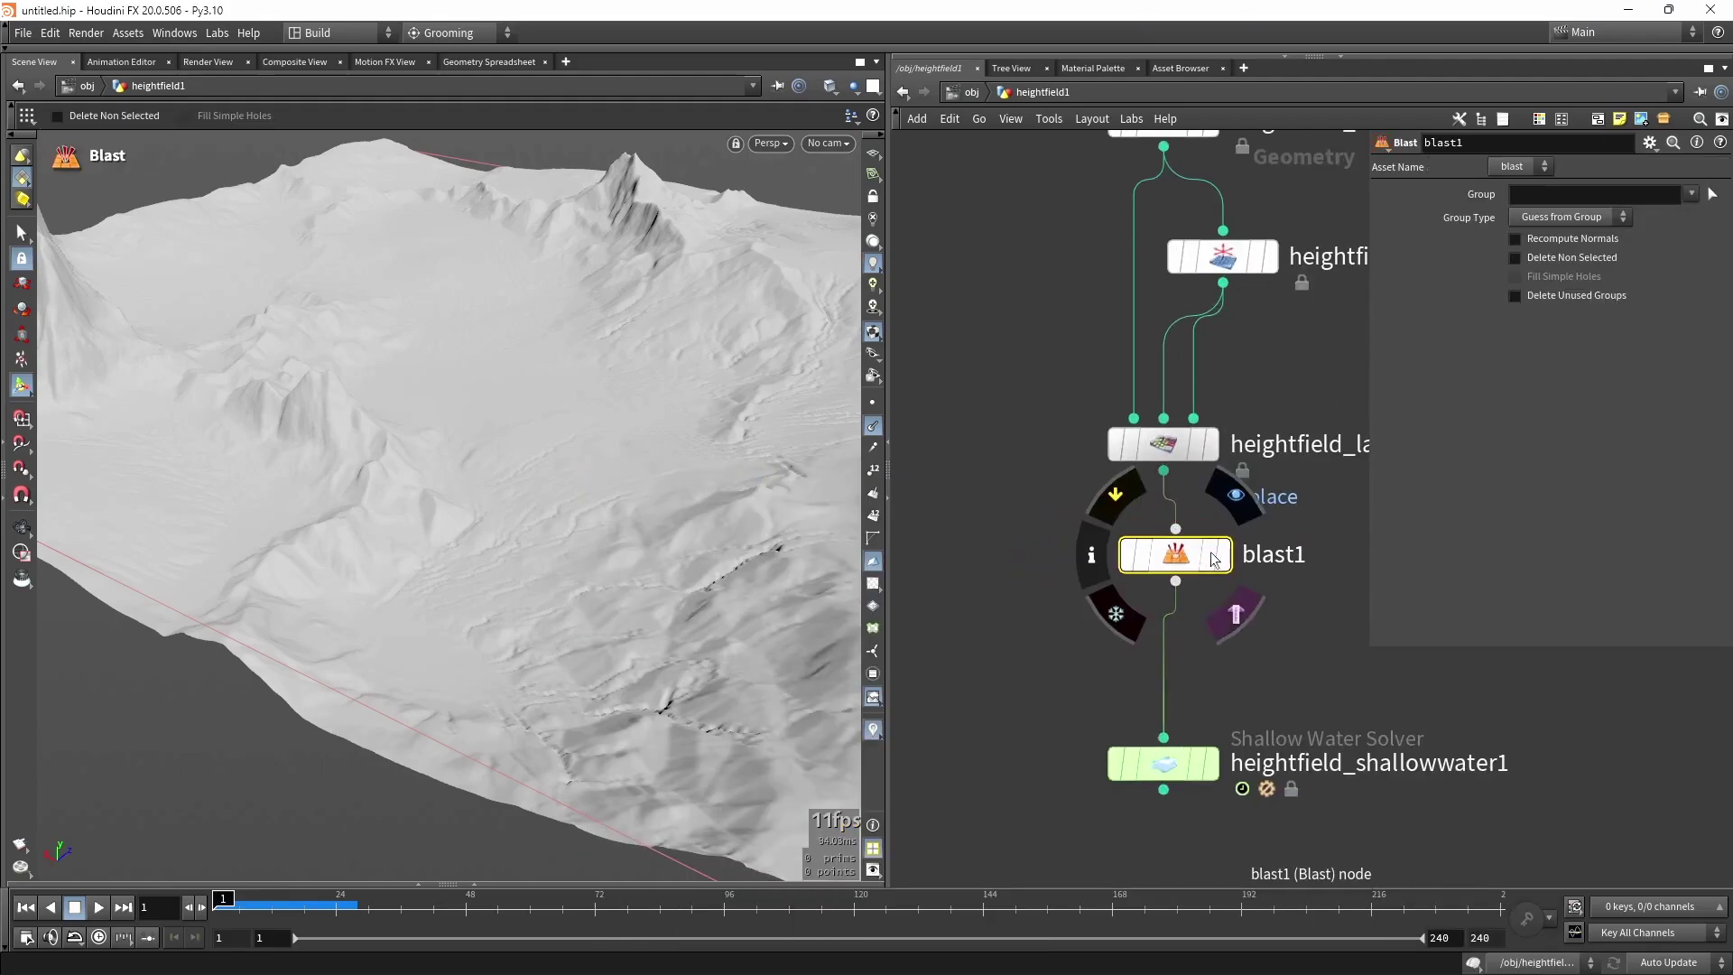
{"action": "left_click_drag", "start_coordinate": [1146, 554], "coordinate": [1174, 568]}
{"action": "left_click", "coordinate": [1691, 194]}
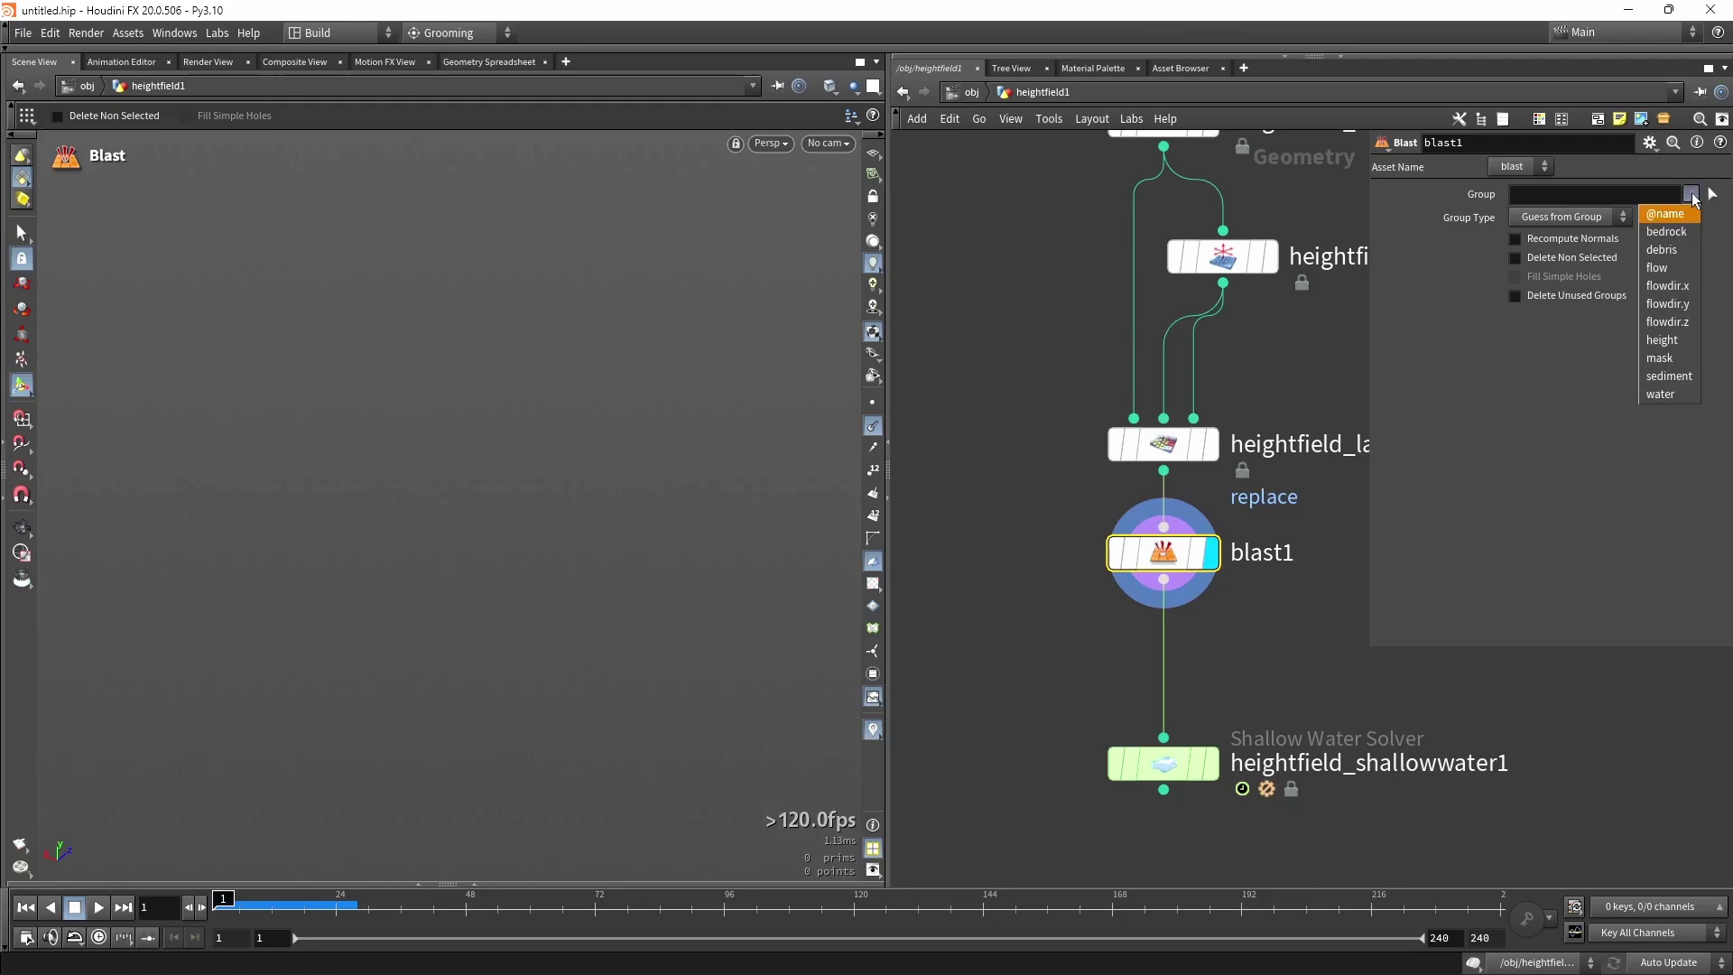
{"action": "left_click", "coordinate": [1664, 395]}
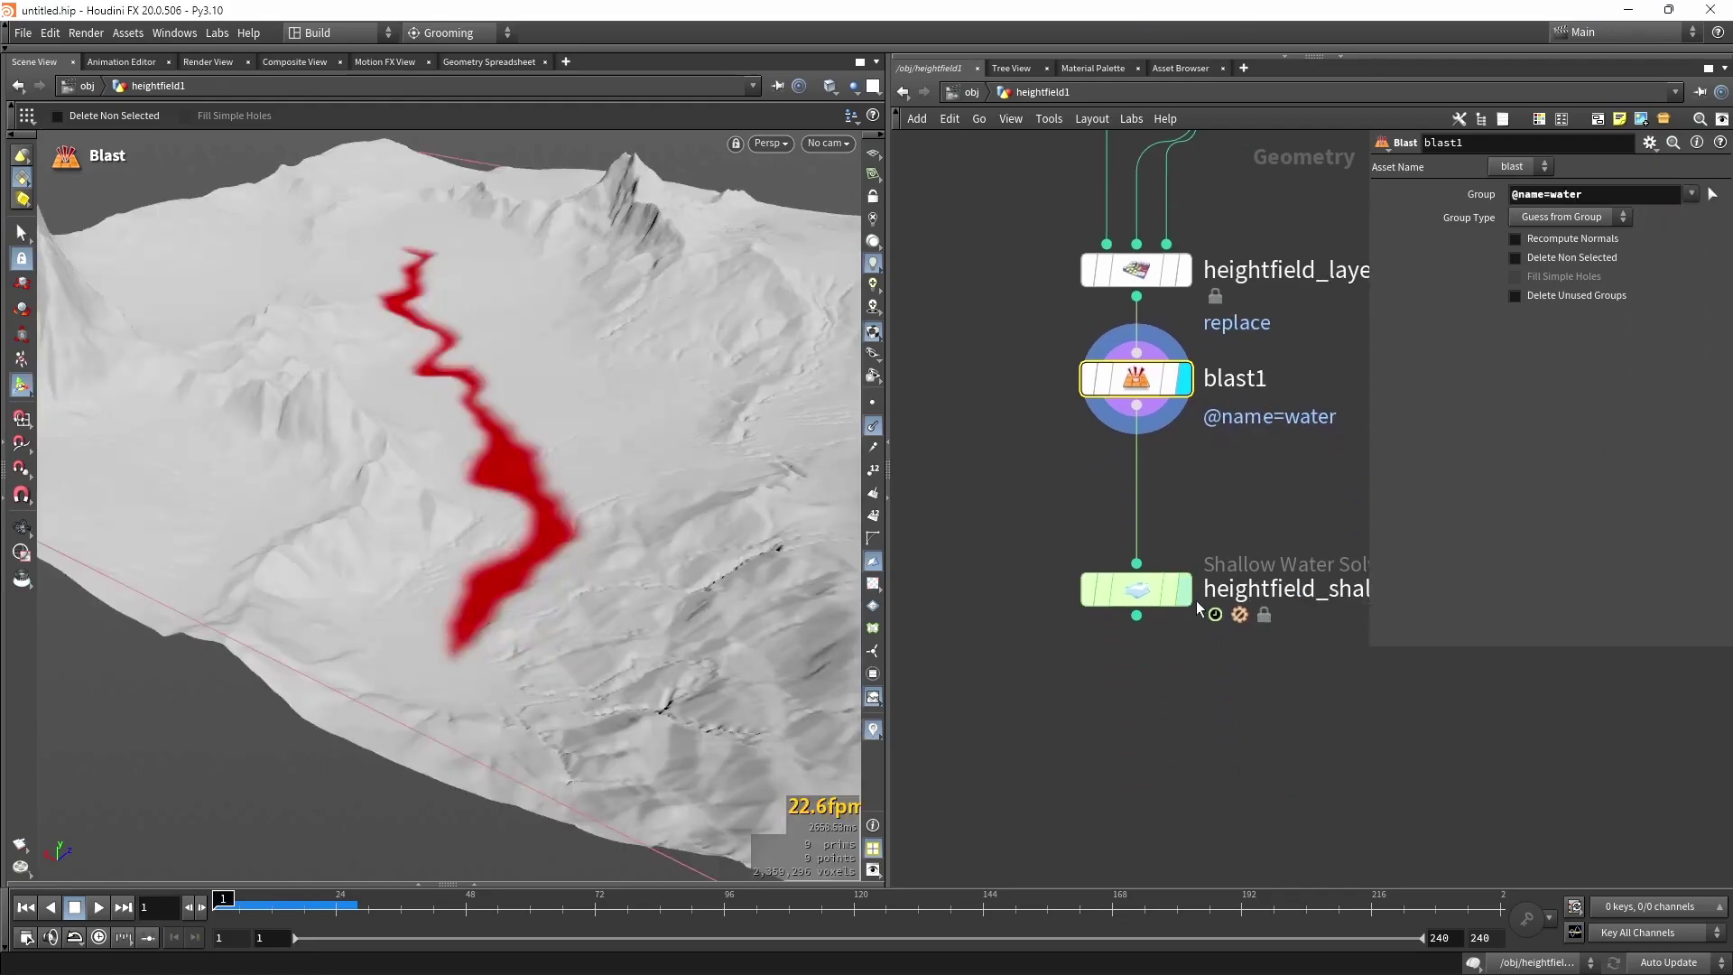
Display heightfield_shallowwater1, reset its simulation, and play it from frame 1, stopping at frame 96.
{"action": "left_click", "coordinate": [1184, 588]}
{"action": "left_click", "coordinate": [1139, 599]}
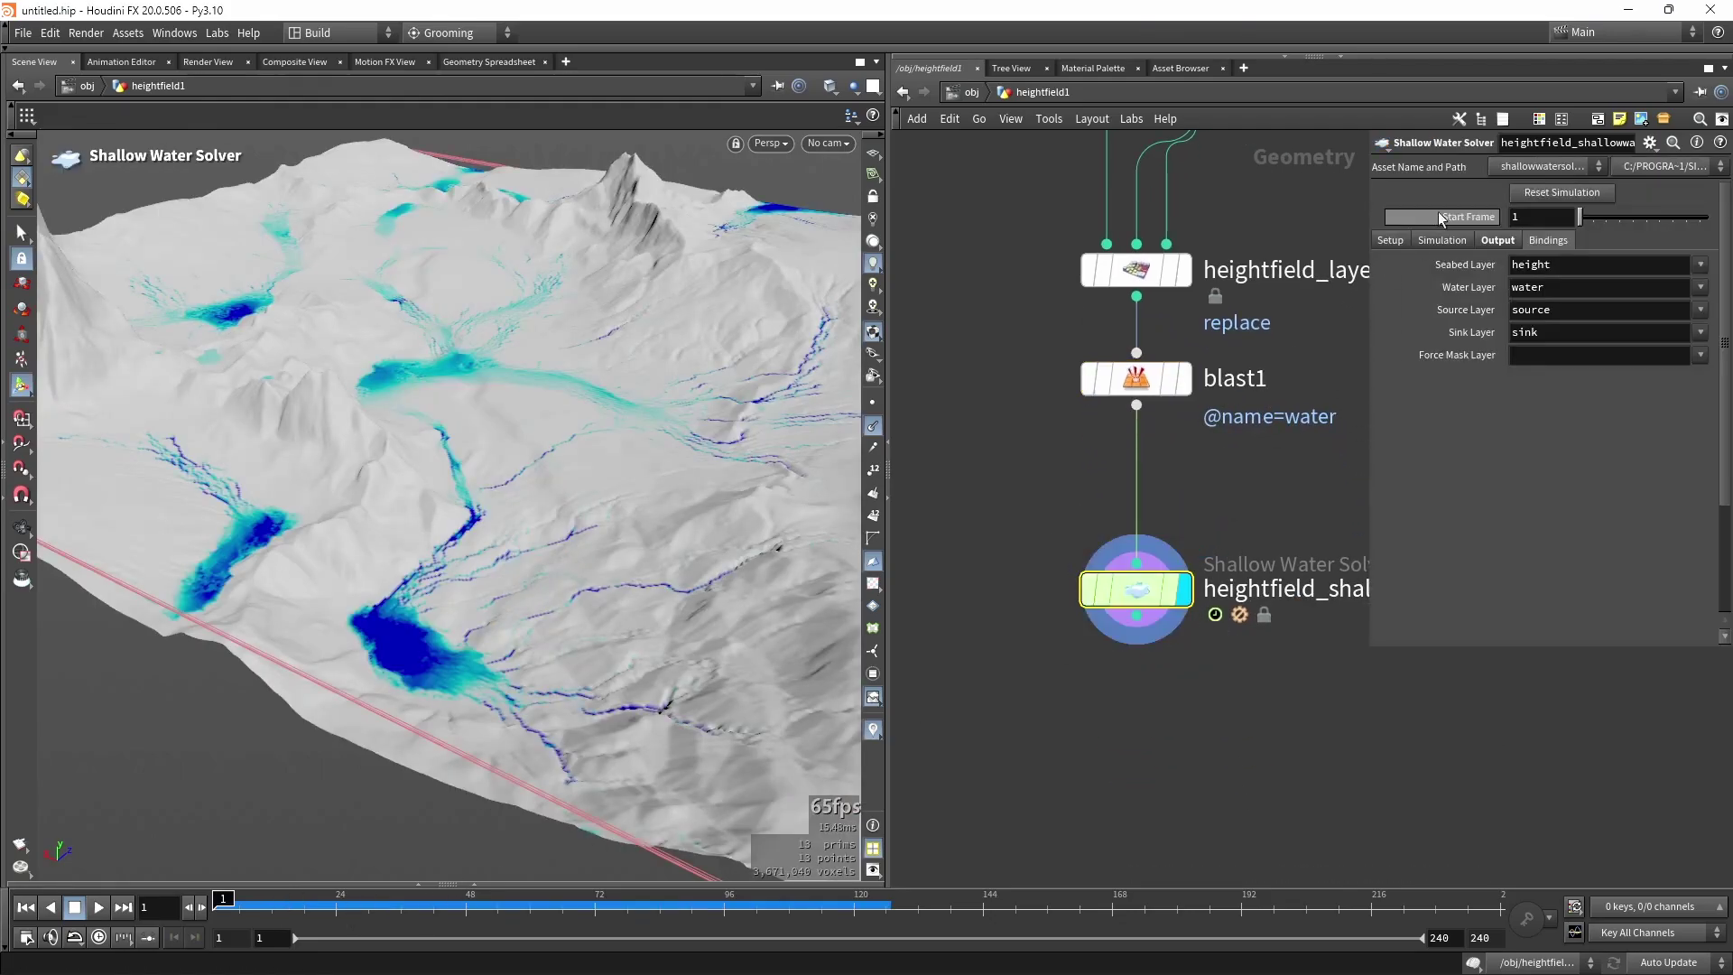
{"action": "left_click", "coordinate": [1532, 197]}
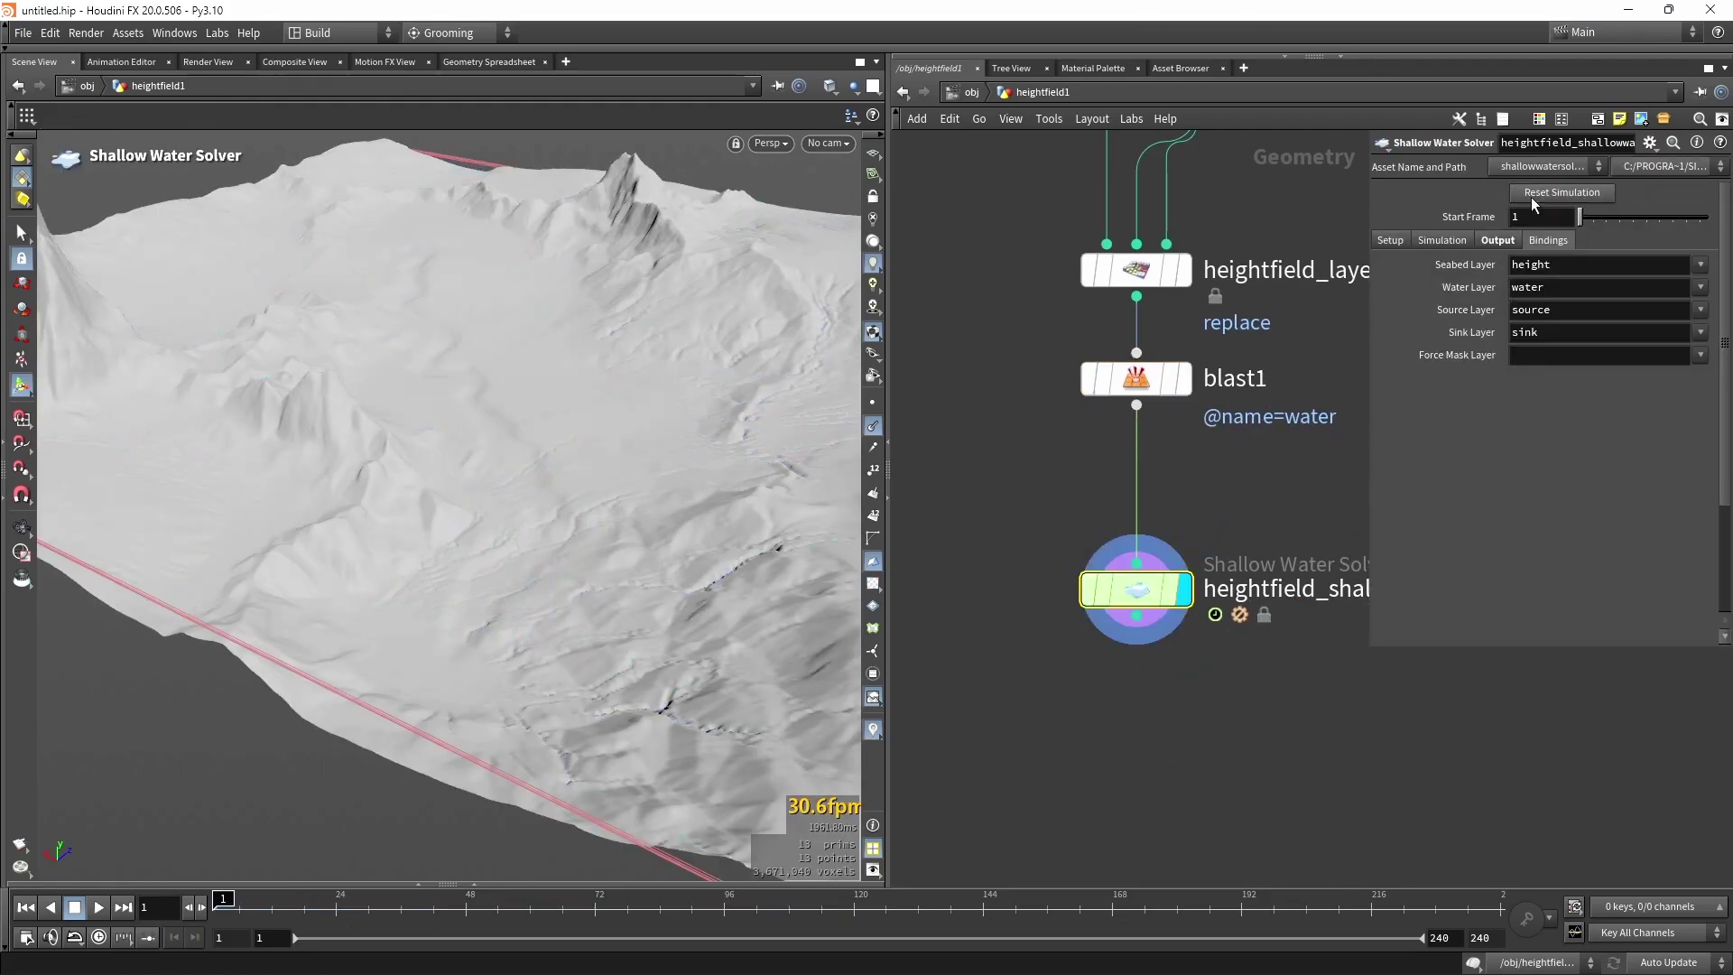
{"action": "left_click", "coordinate": [97, 908]}
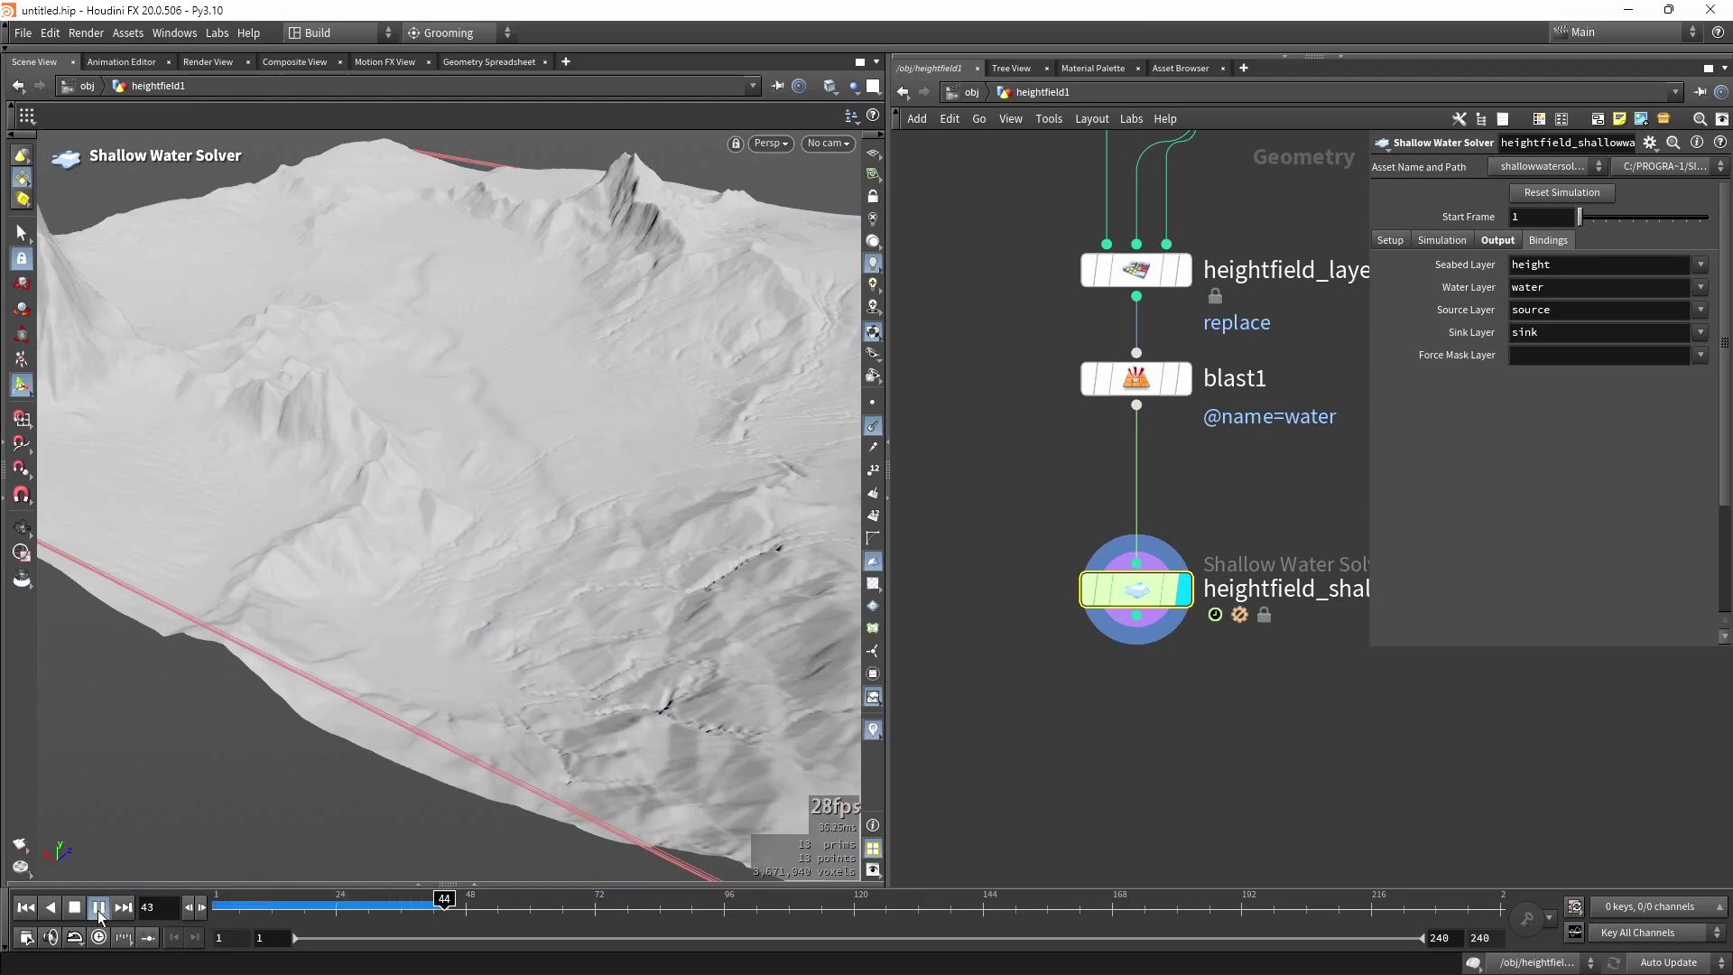
{"action": "left_click", "coordinate": [96, 909]}
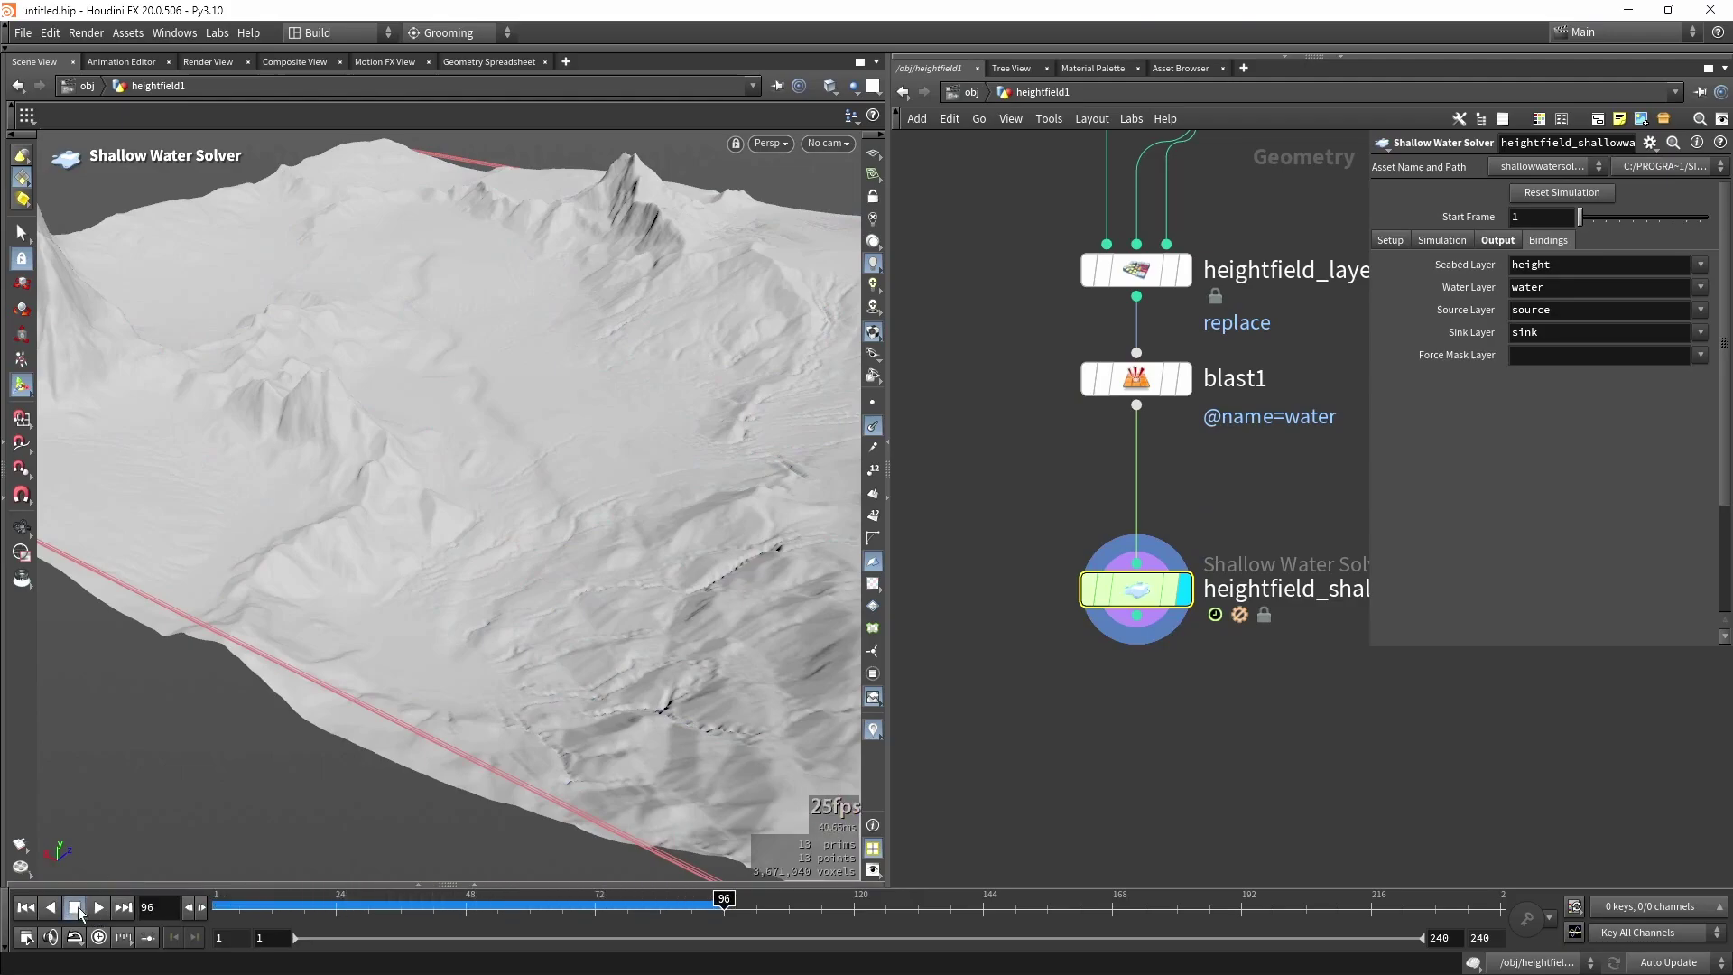
Display blast1 to check the river mask, and switch the display and selection back to heightfield_shallowwater1.
{"action": "mouse_move", "coordinate": [1144, 593]}
{"action": "left_click", "coordinate": [1559, 290]}
{"action": "left_click", "coordinate": [1142, 377]}
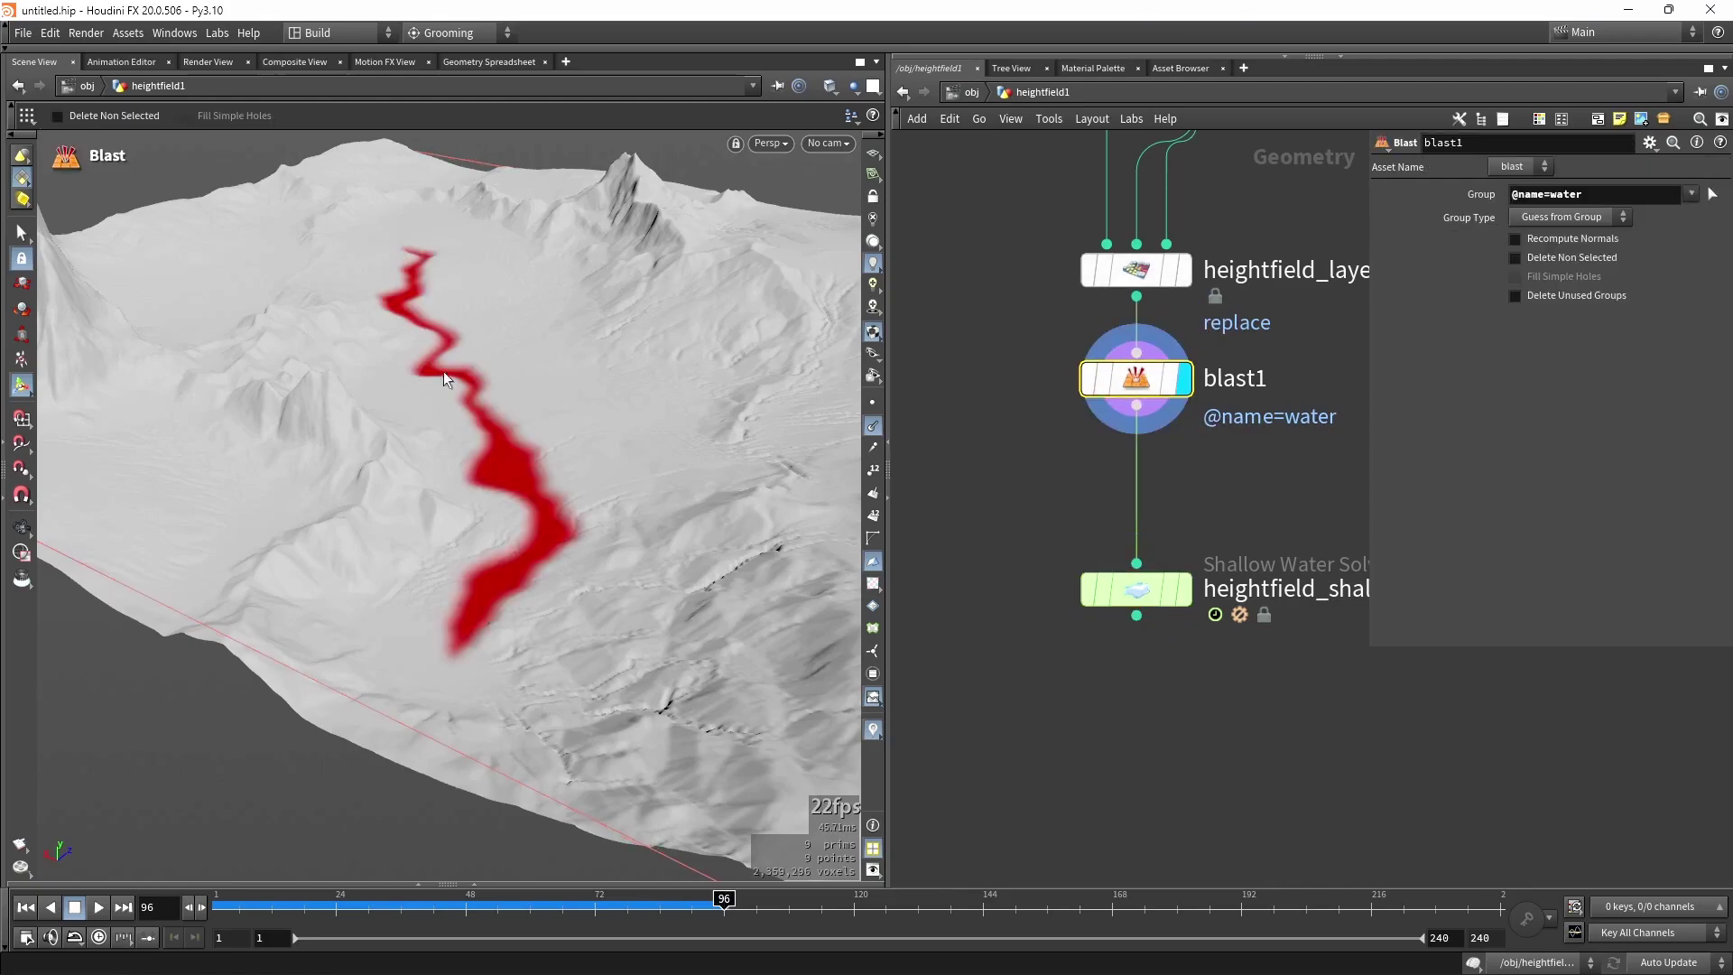
{"action": "left_click", "coordinate": [1183, 593]}
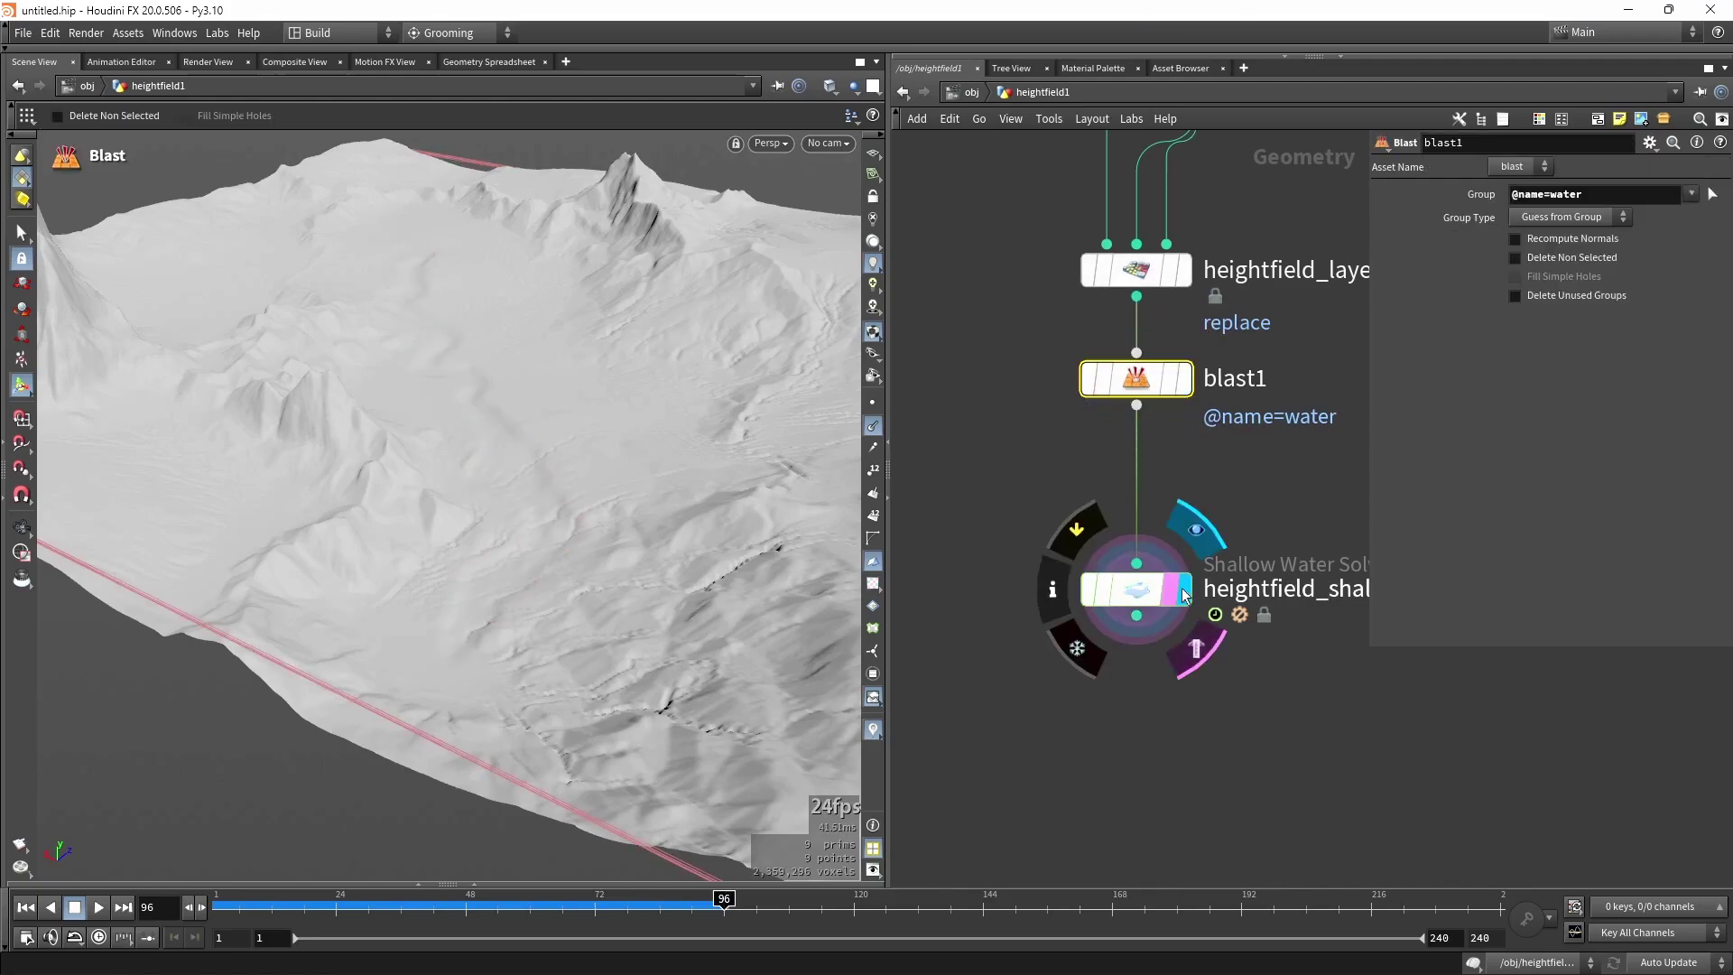
{"action": "left_click", "coordinate": [1156, 592]}
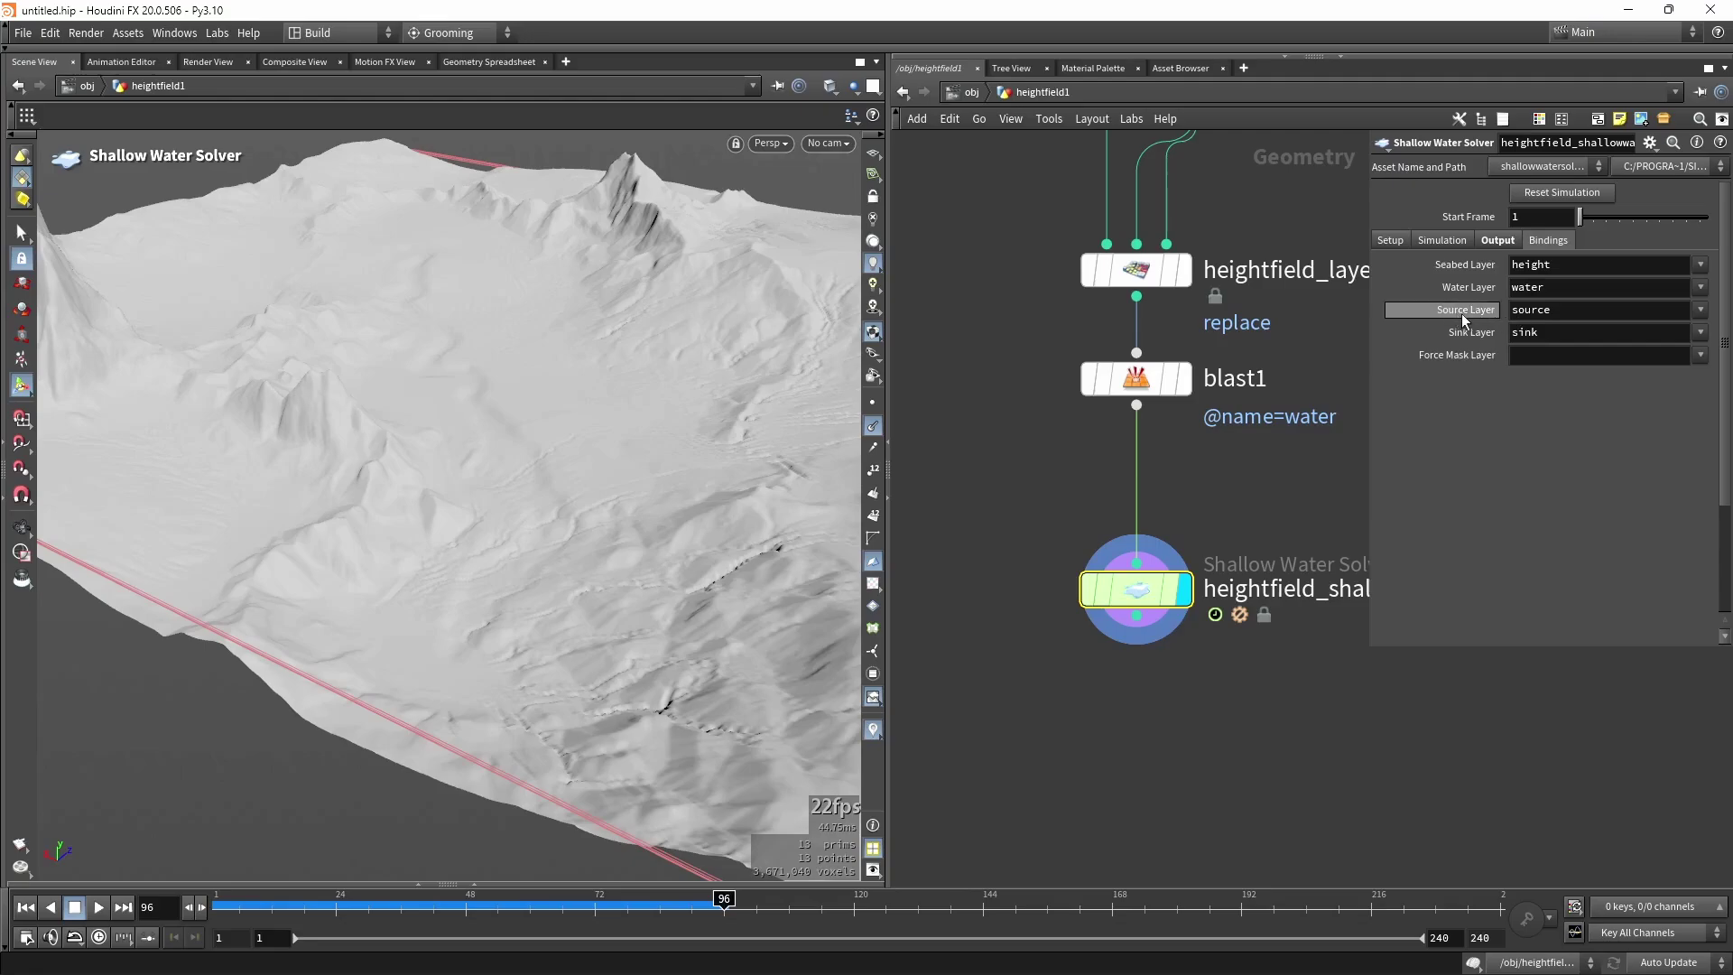
Set the Source Layer binding of heightfield_shallowwater1 to mask.
{"action": "left_click_drag", "start_coordinate": [1555, 311], "coordinate": [1423, 311]}
{"action": "type", "text": "mas"}
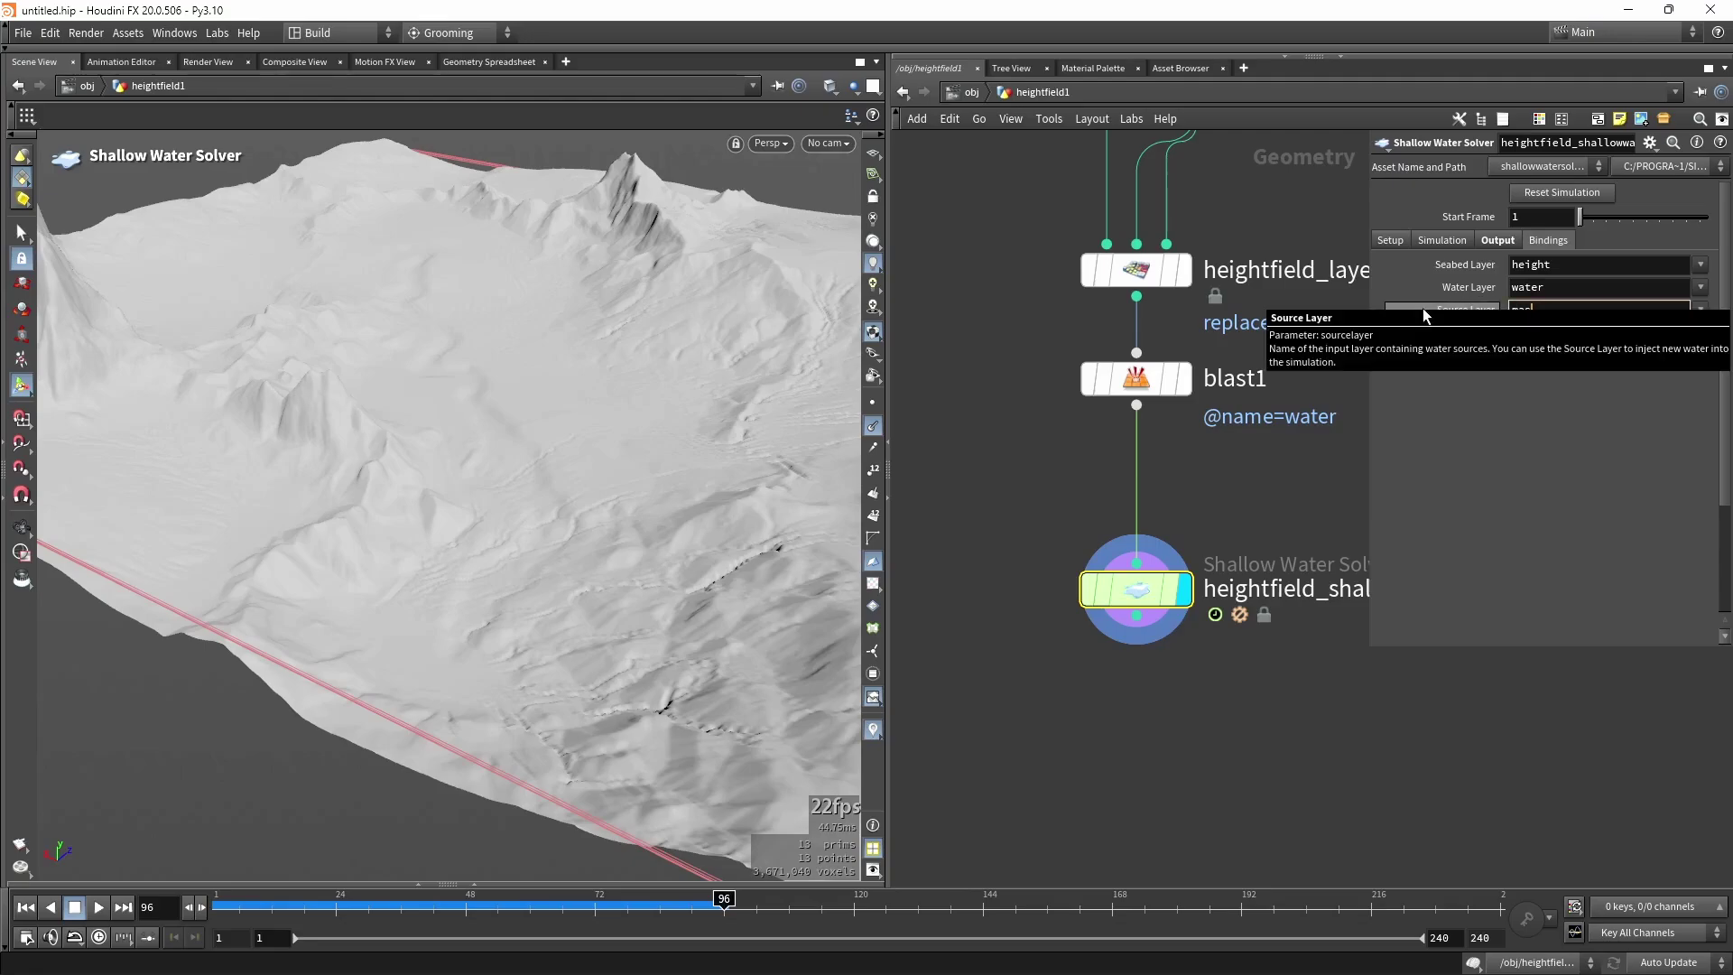
{"action": "type", "text": "k"}
{"action": "key", "text": "Return"}
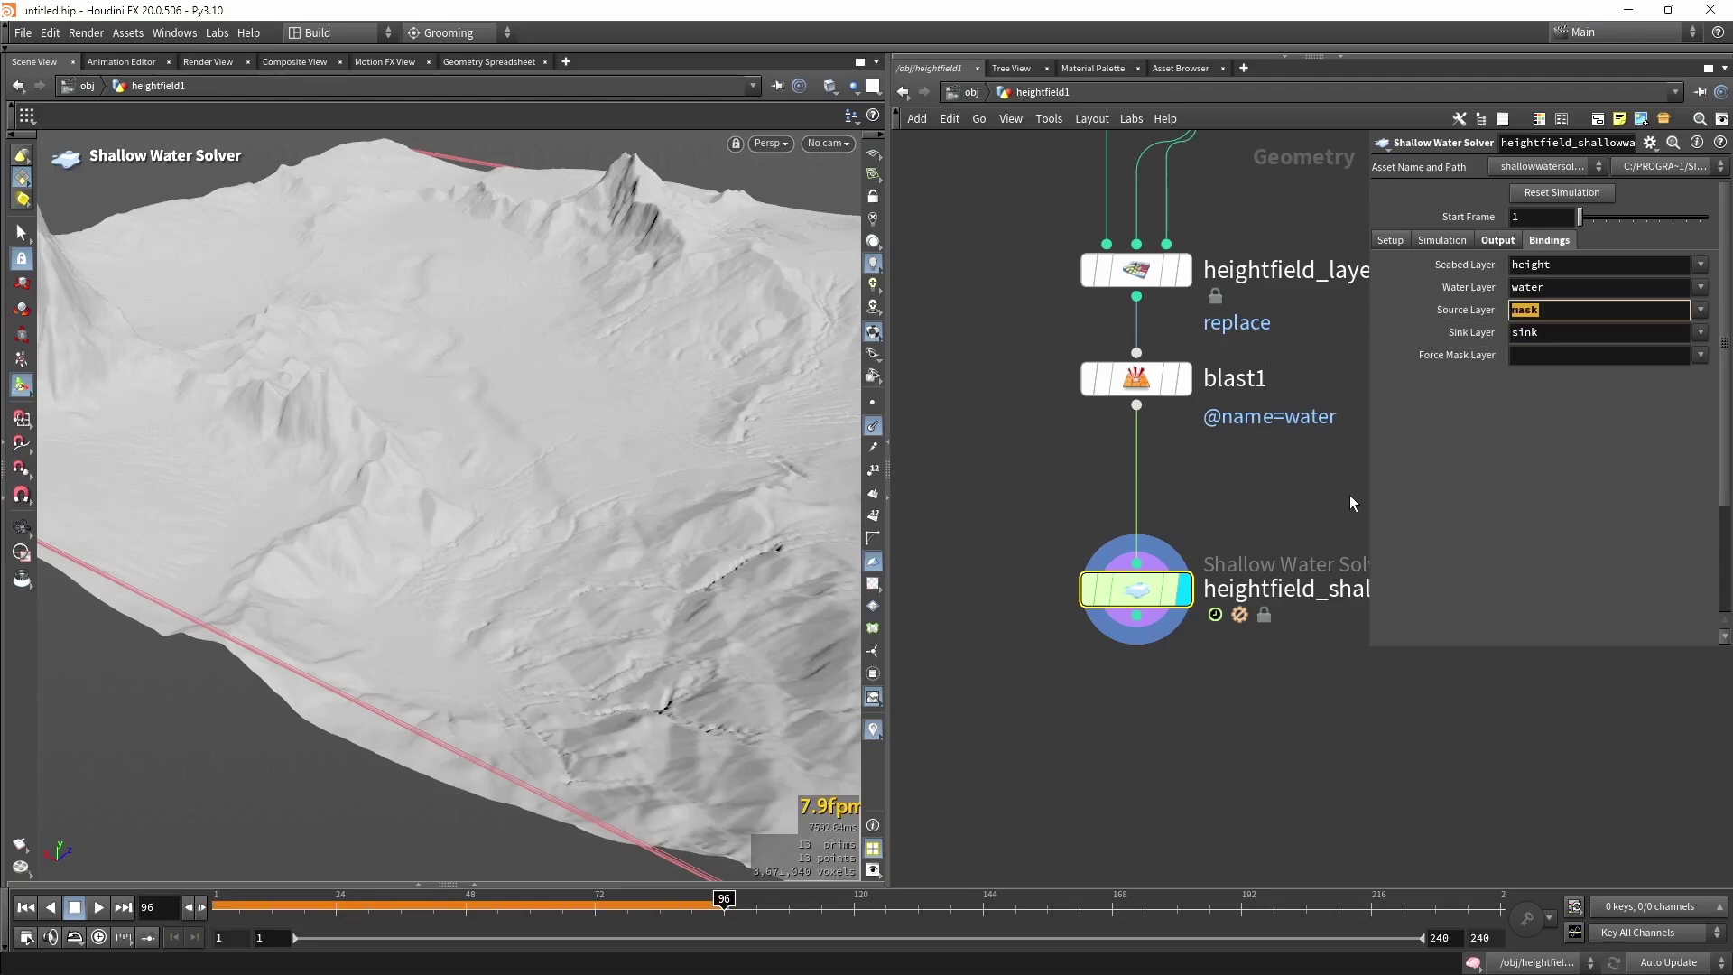
Return to frame 1, play the shallow water simulation, and stop it at frame 141.
{"action": "left_click_drag", "start_coordinate": [526, 911], "coordinate": [188, 923]}
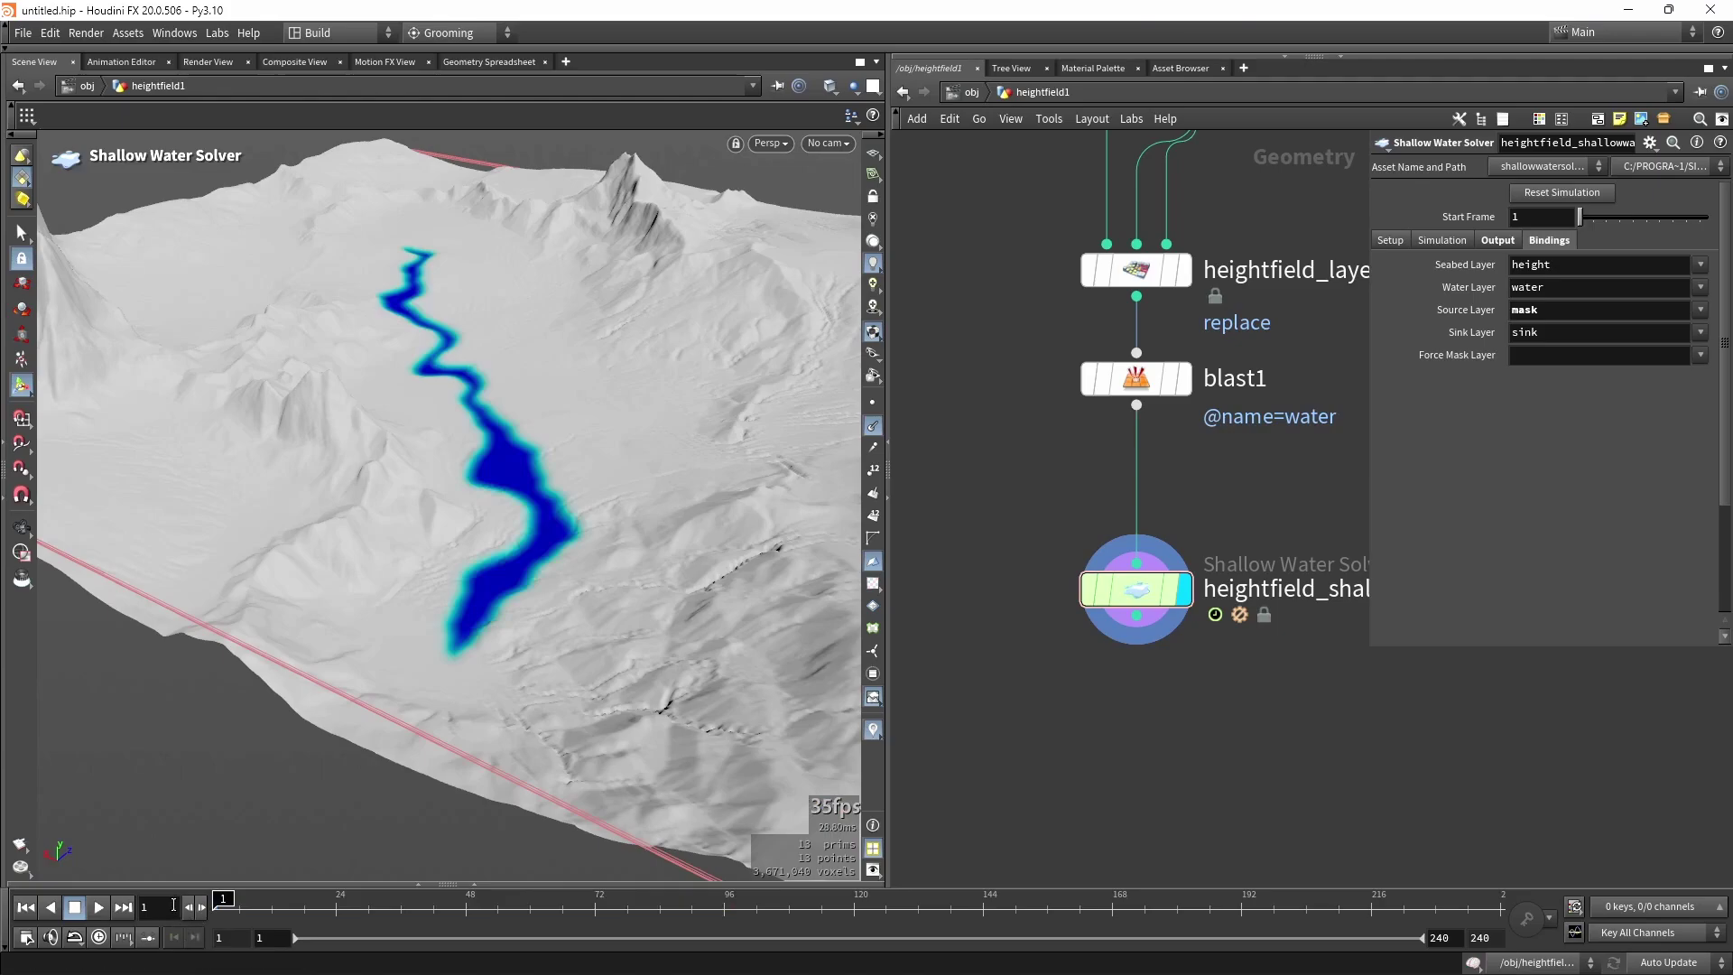
{"action": "left_click", "coordinate": [98, 907]}
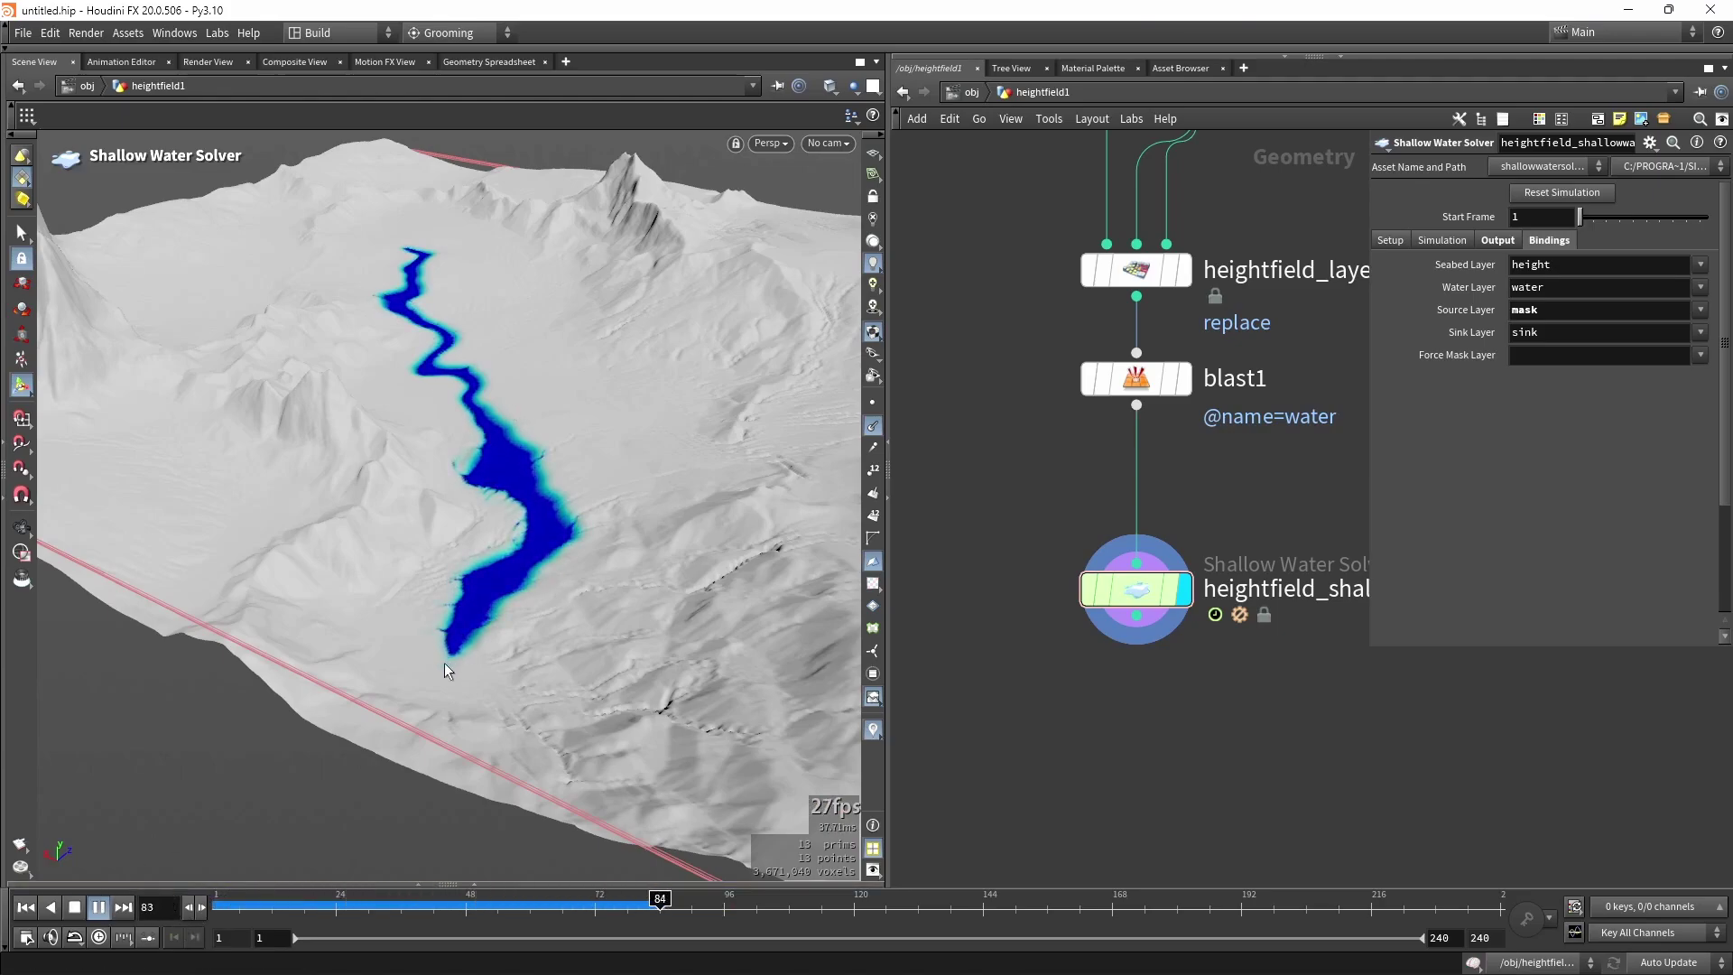
{"action": "mouse_move", "coordinate": [484, 622]}
{"action": "left_mouse_down", "text": "alt"}
{"action": "mouse_move", "coordinate": [496, 569]}
{"action": "mouse_move", "coordinate": [478, 597]}
{"action": "left_mouse_up", "text": "alt"}
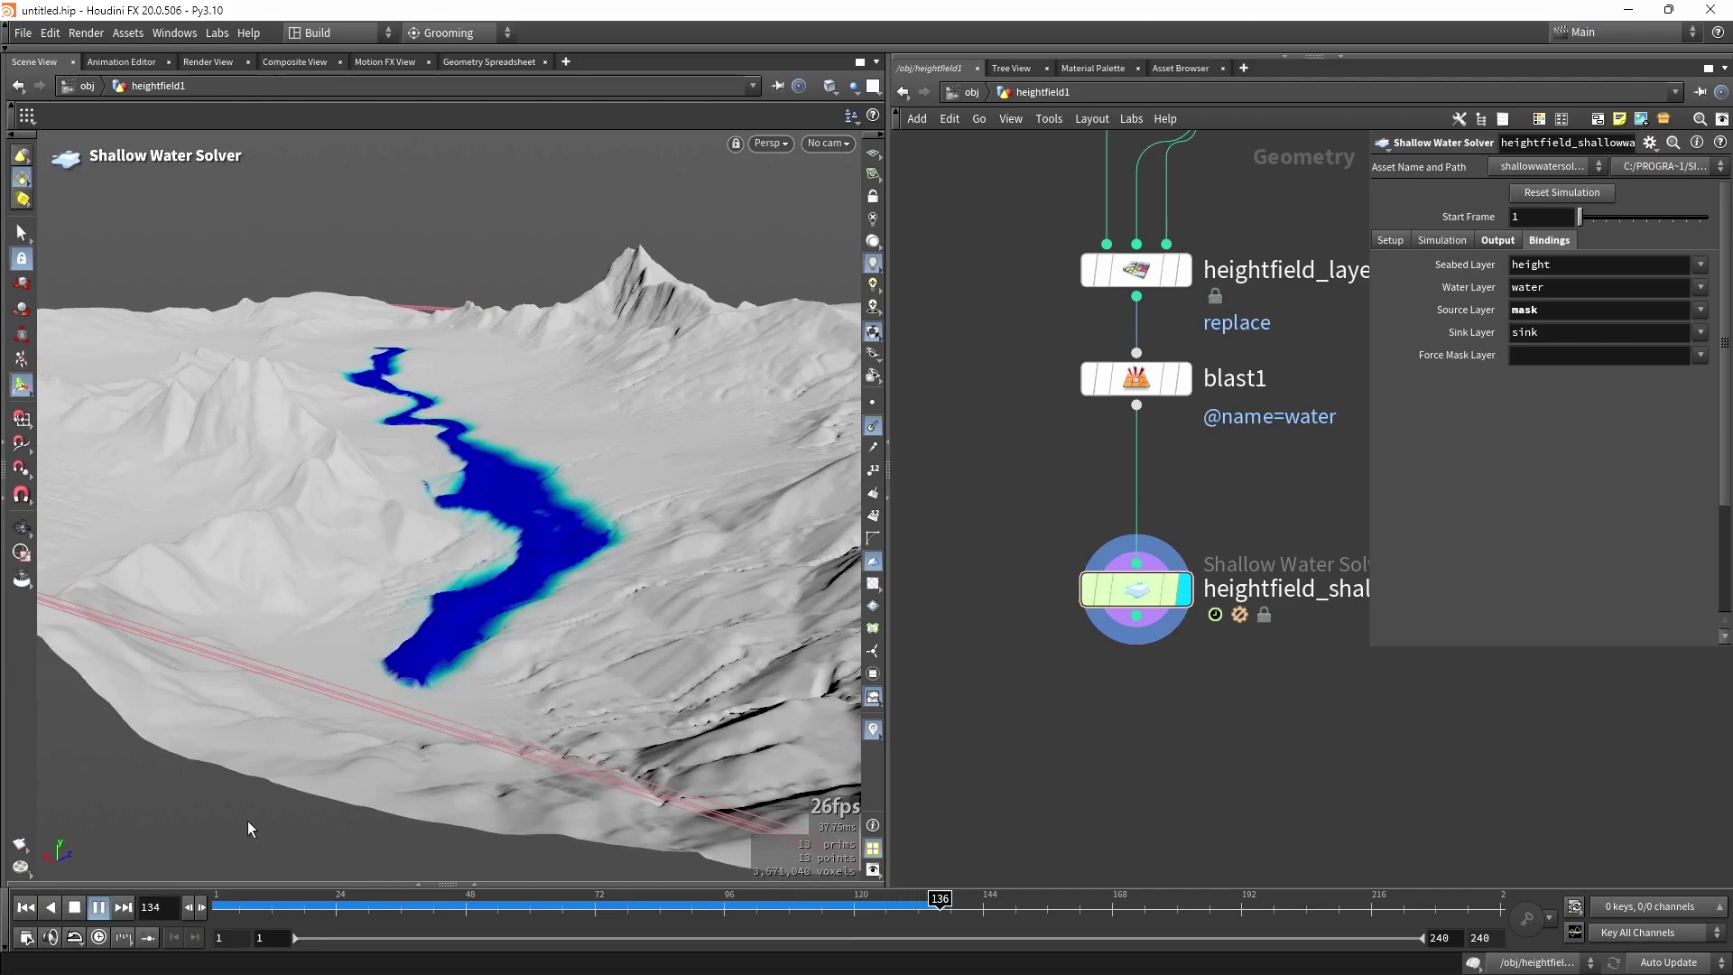
{"action": "left_click", "coordinate": [75, 910]}
Examine the simulated river up close along its course, including its banks and bends, at frame 141.
{"action": "right_click_drag", "start_coordinate": [395, 568], "coordinate": [536, 537], "text": "alt"}
{"action": "left_click_drag", "start_coordinate": [536, 537], "coordinate": [603, 511]}
{"action": "right_click_drag", "start_coordinate": [603, 511], "coordinate": [641, 502]}
{"action": "left_click_drag", "start_coordinate": [641, 501], "coordinate": [627, 290]}
{"action": "right_click_drag", "start_coordinate": [627, 290], "coordinate": [603, 346]}
{"action": "left_click_drag", "start_coordinate": [603, 346], "coordinate": [569, 398]}
{"action": "key", "text": "Return"}
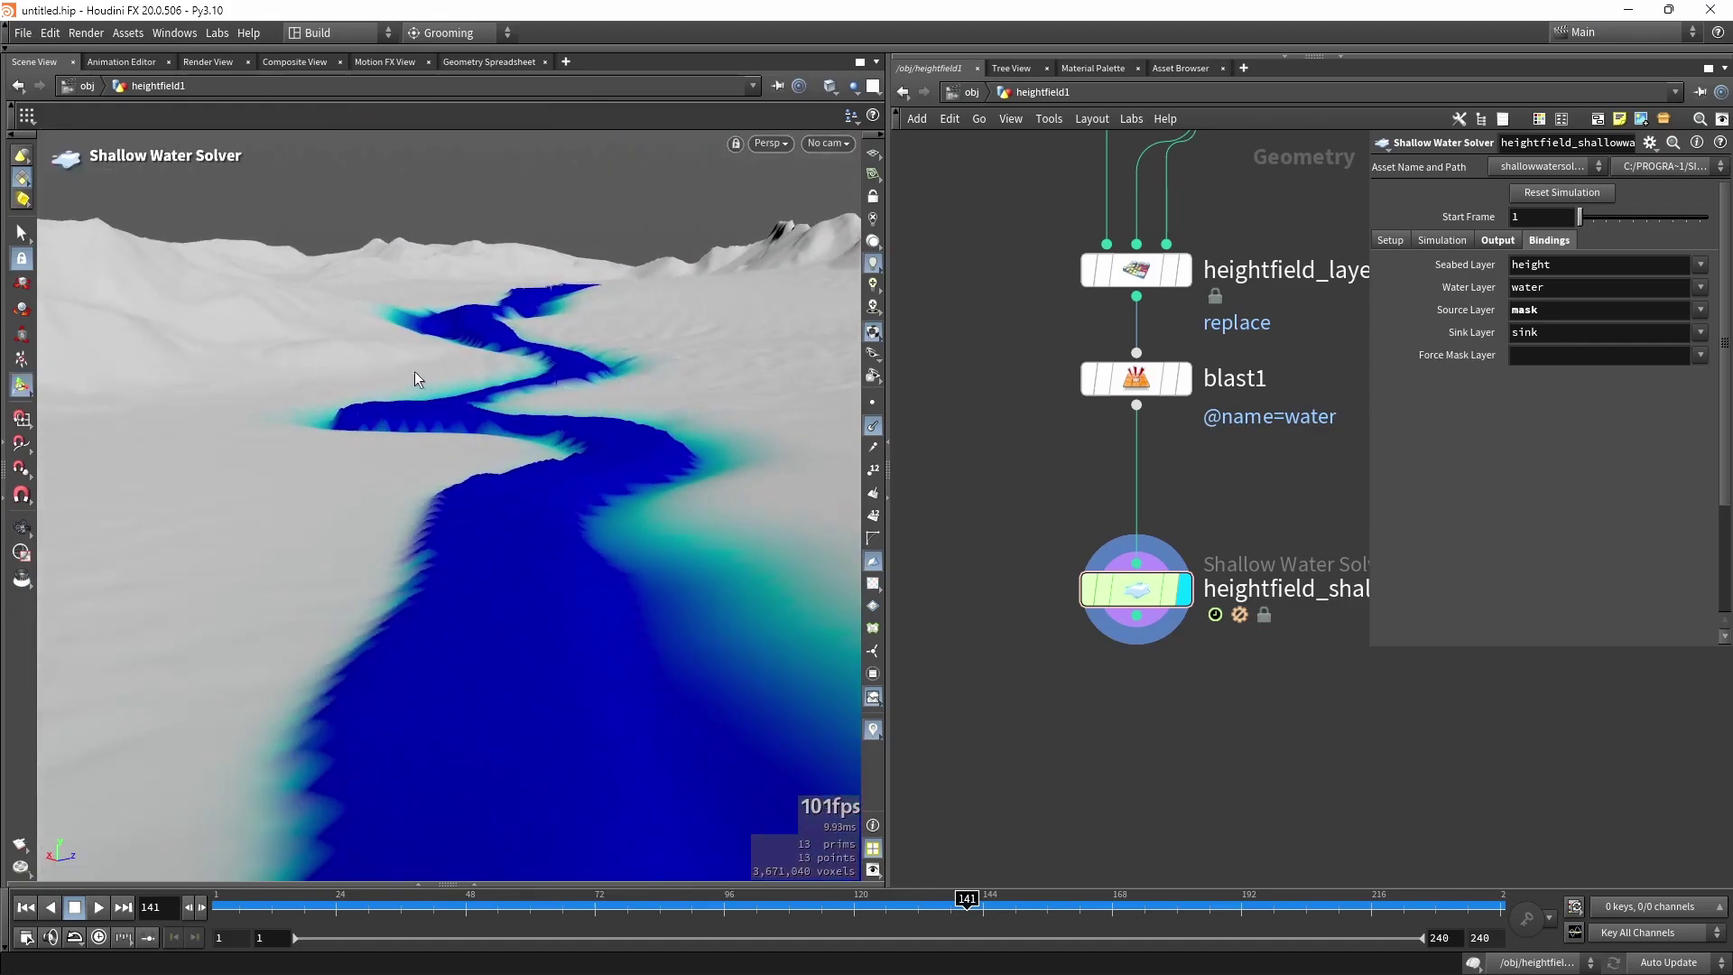
{"action": "key", "text": "Escape"}
{"action": "left_click_drag", "start_coordinate": [485, 303], "coordinate": [689, 340]}
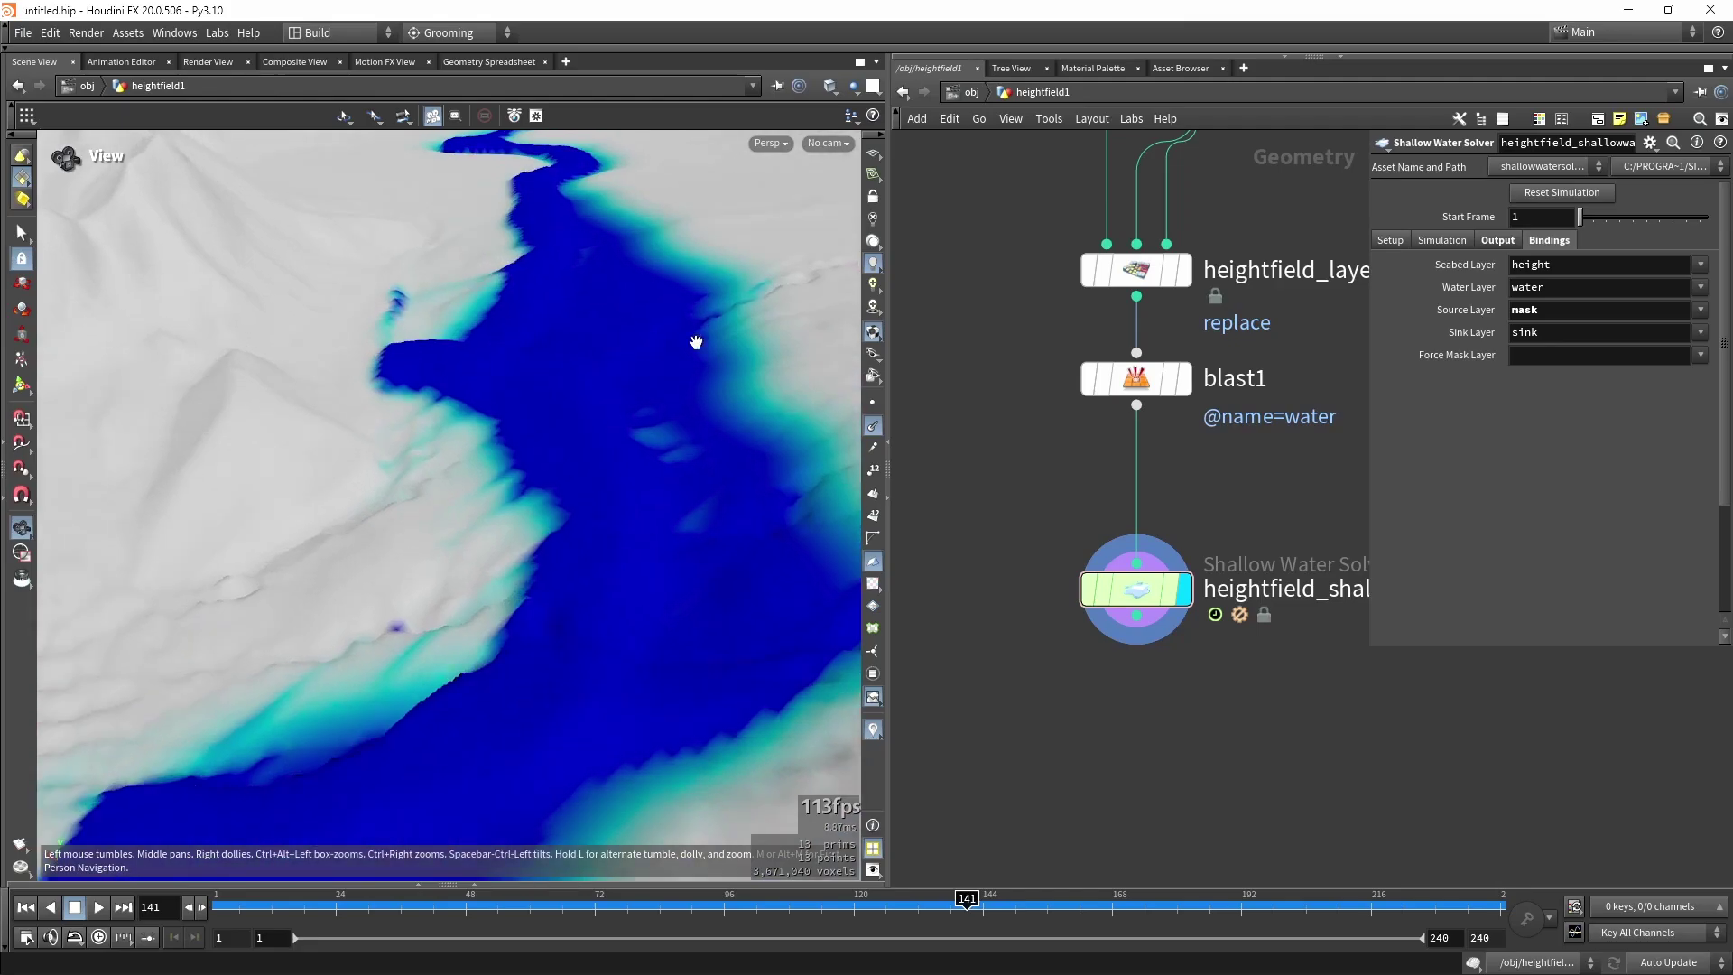
{"action": "key", "text": "Return"}
Widen the parameter pane and set the solver's Velocity Diffusion to .15 and Time Scale to 5.
{"action": "left_click", "coordinate": [1441, 240]}
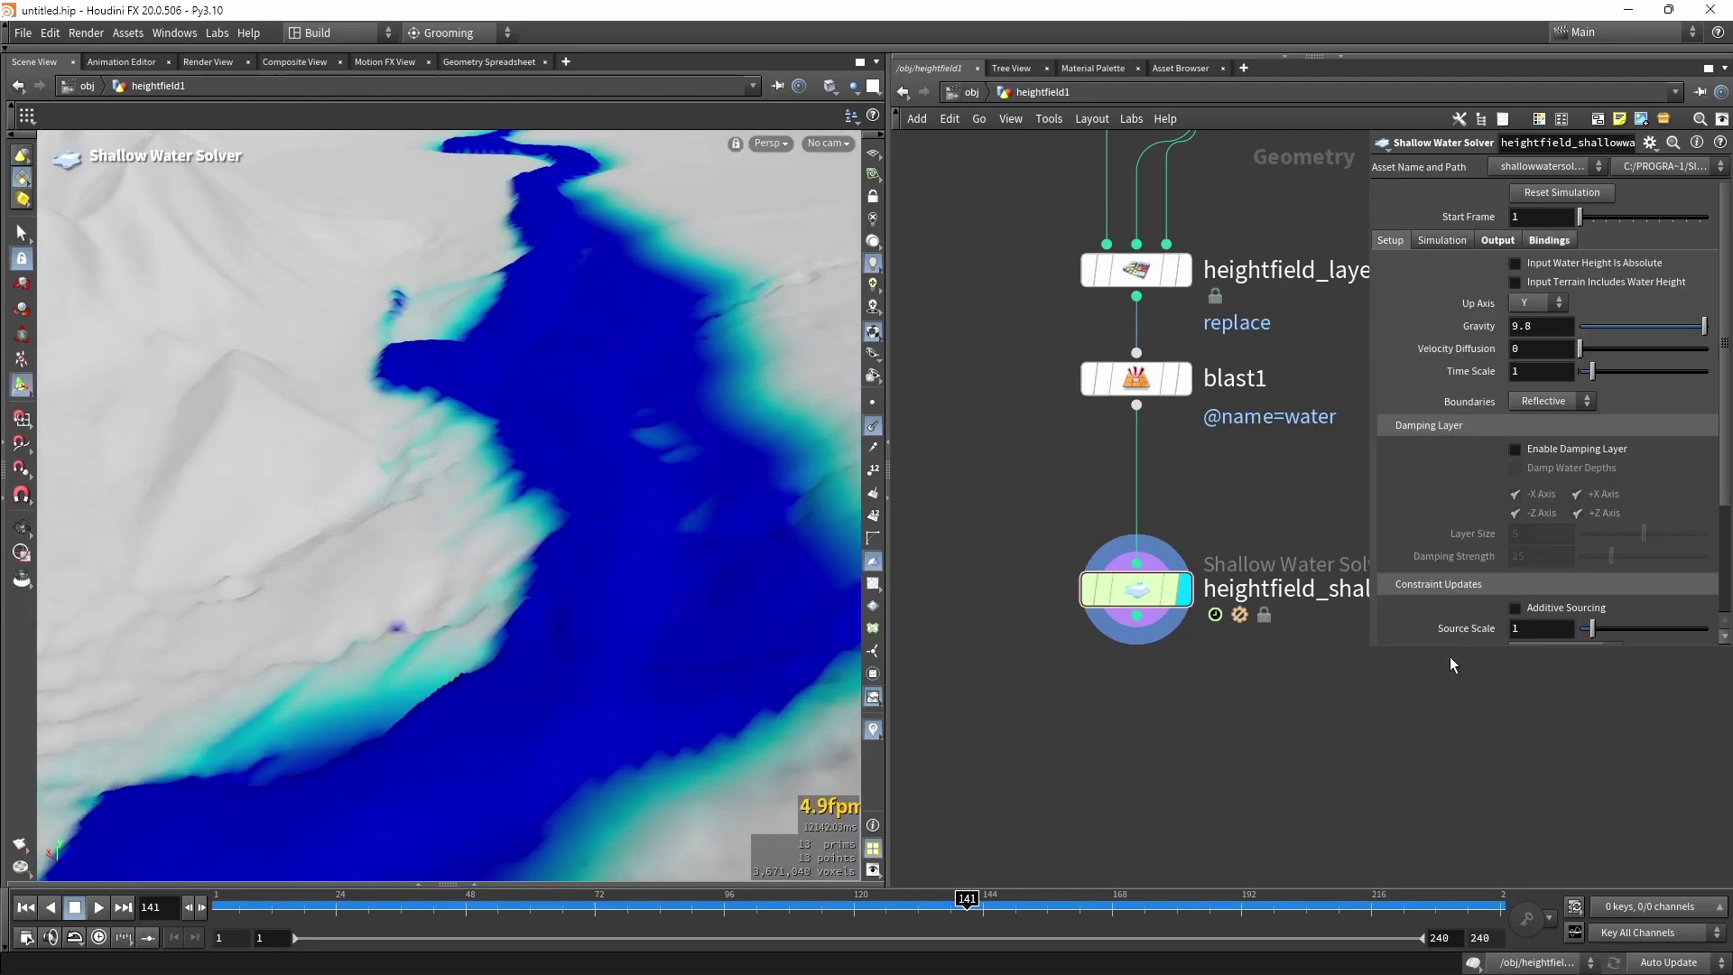
{"action": "left_click_drag", "start_coordinate": [1369, 653], "coordinate": [1031, 521]}
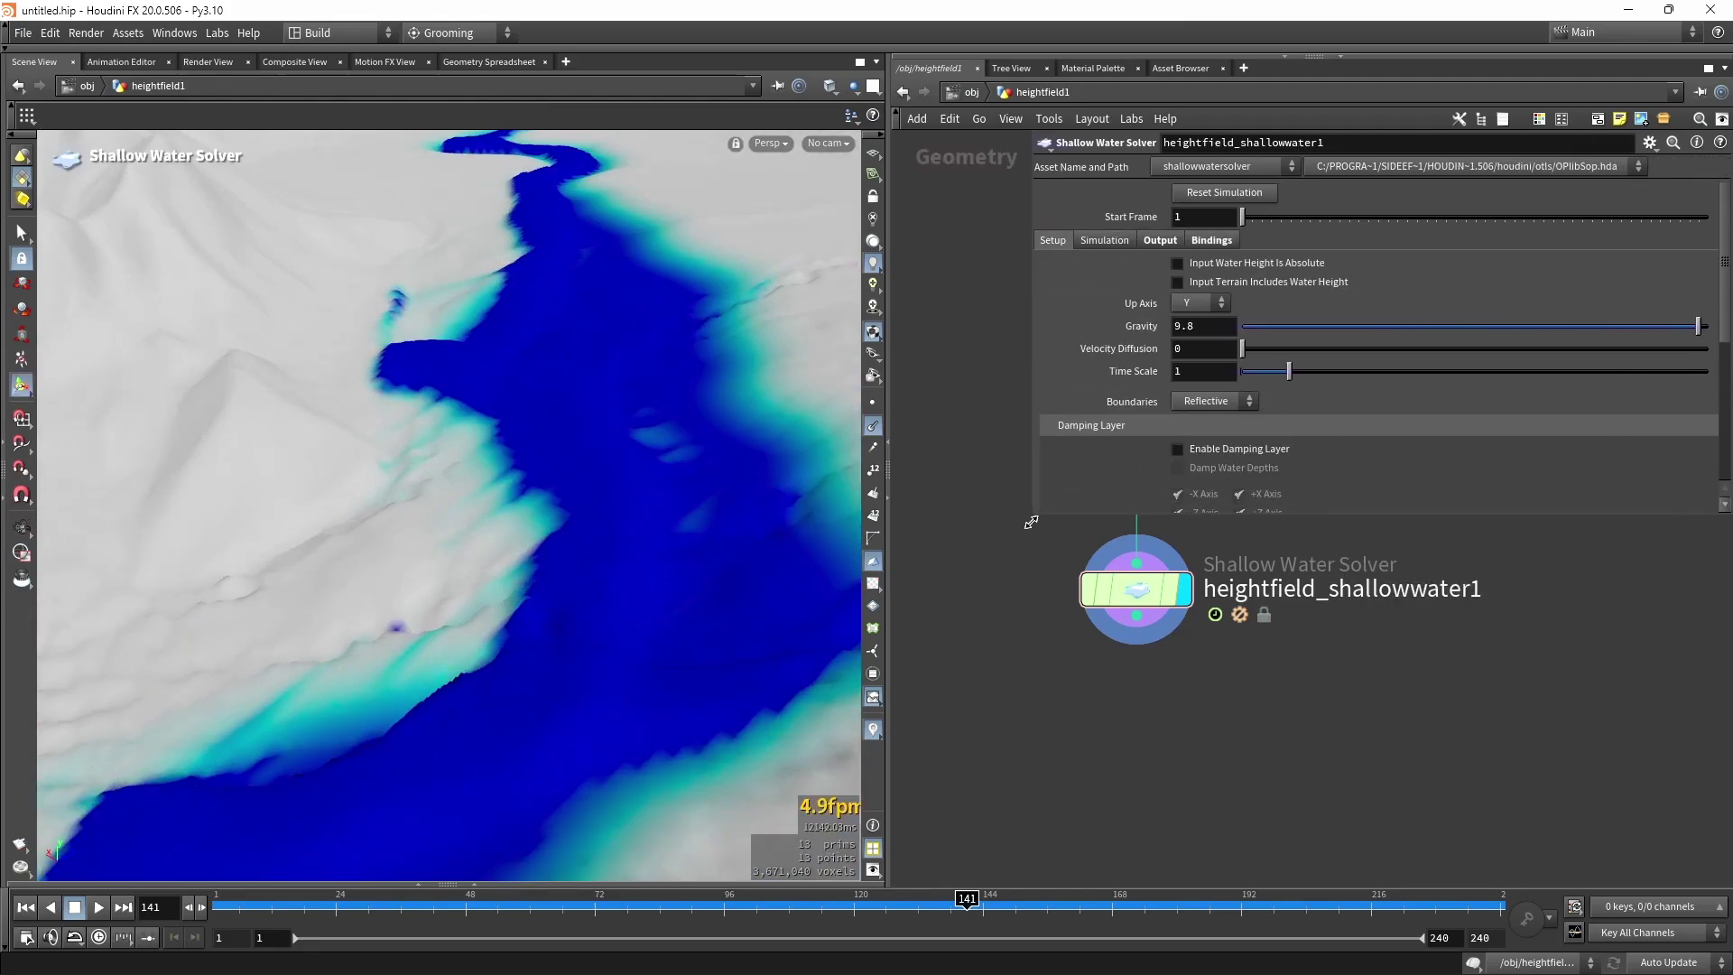
{"action": "left_click", "coordinate": [1177, 348]}
{"action": "type", "text": ".15"}
{"action": "key", "text": "Return"}
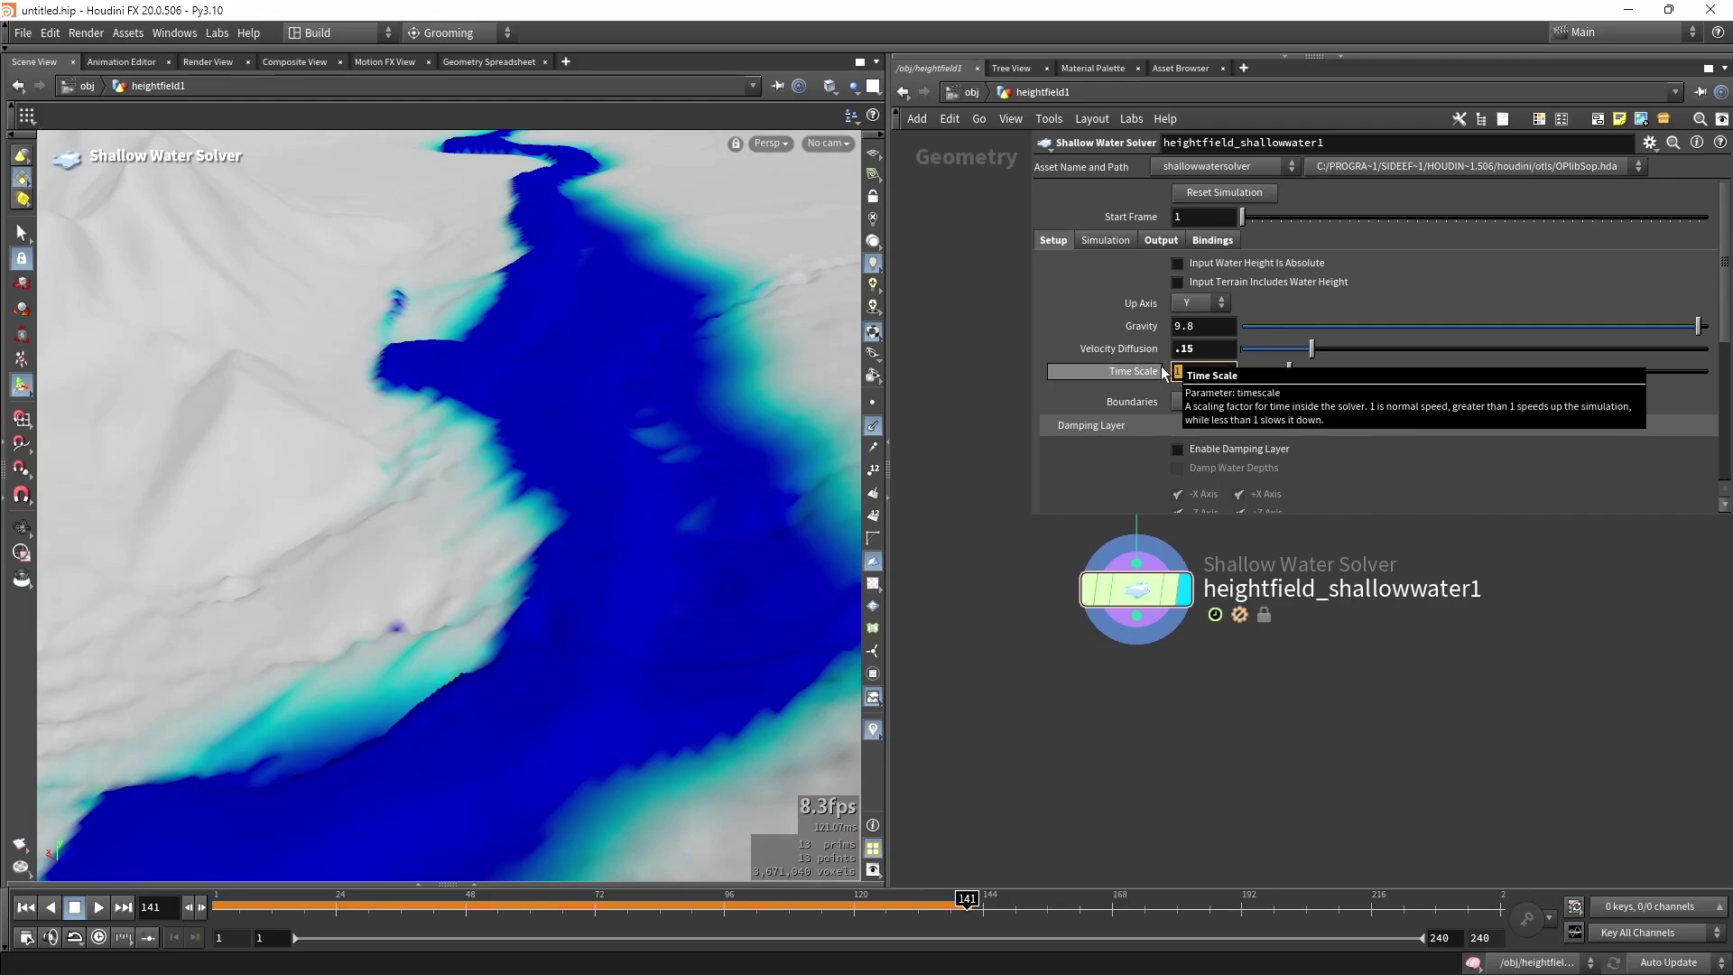
{"action": "type", "text": "5"}
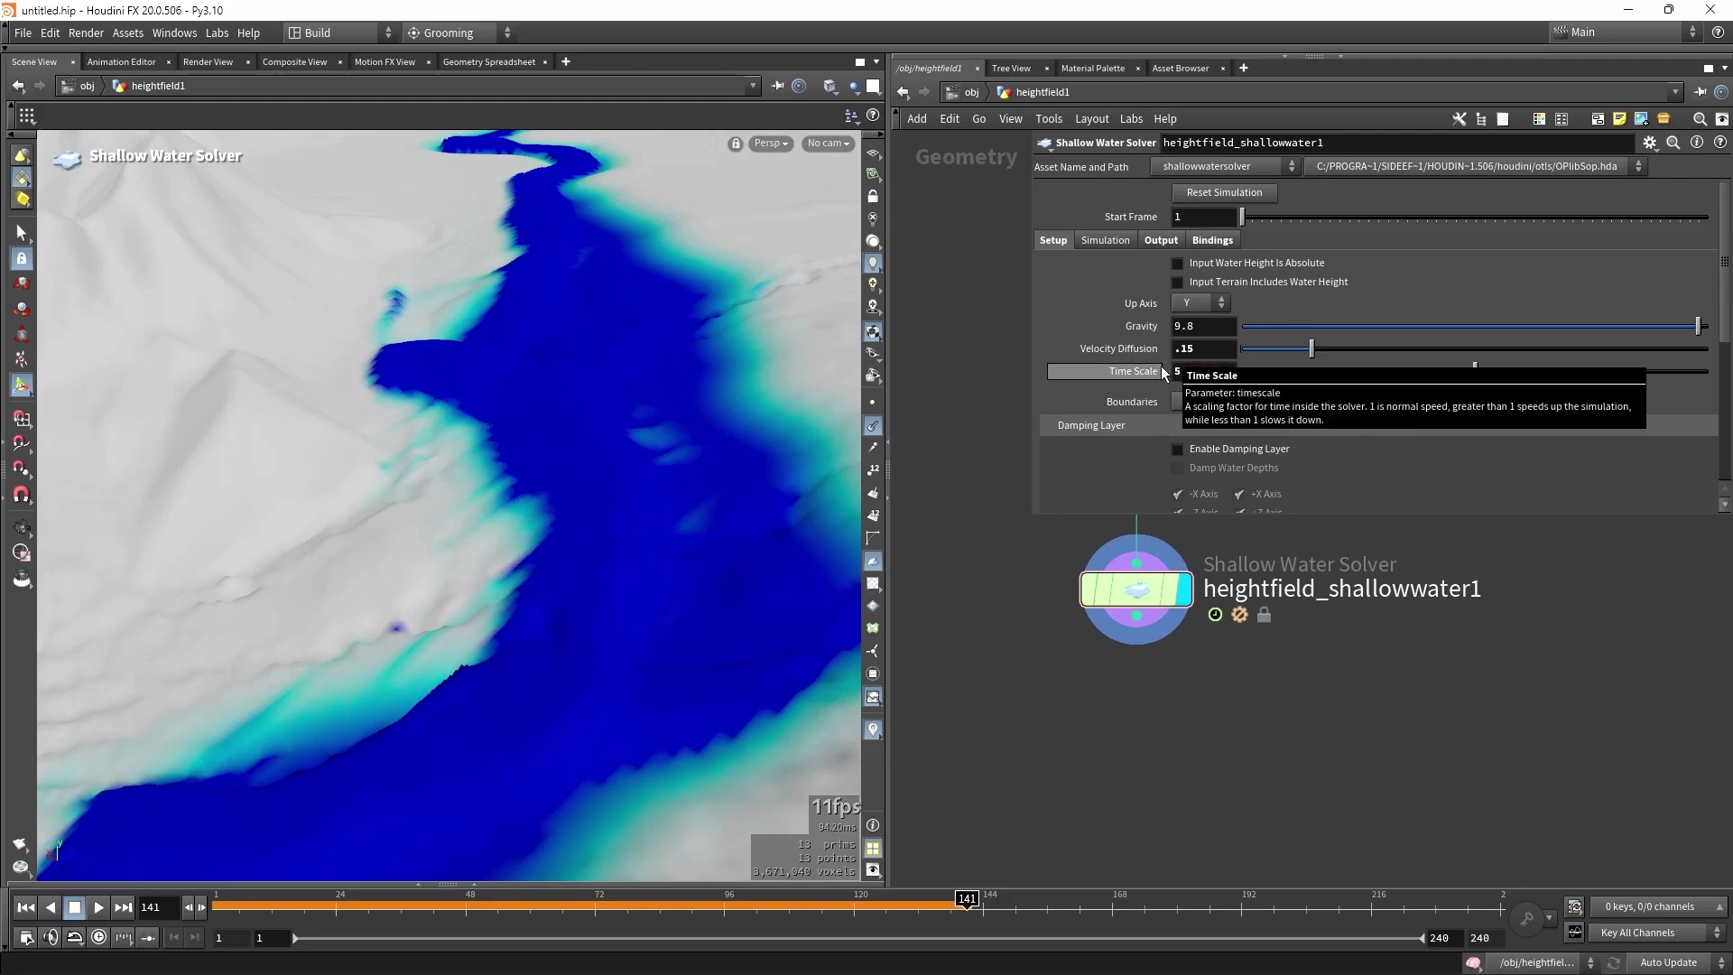
{"action": "key", "text": "Return"}
Replay the water simulation from frame 1, stop it at frame 127, and examine how far the water spreads across the valley.
{"action": "left_click_drag", "start_coordinate": [603, 912], "coordinate": [213, 910]}
{"action": "left_click", "coordinate": [102, 910]}
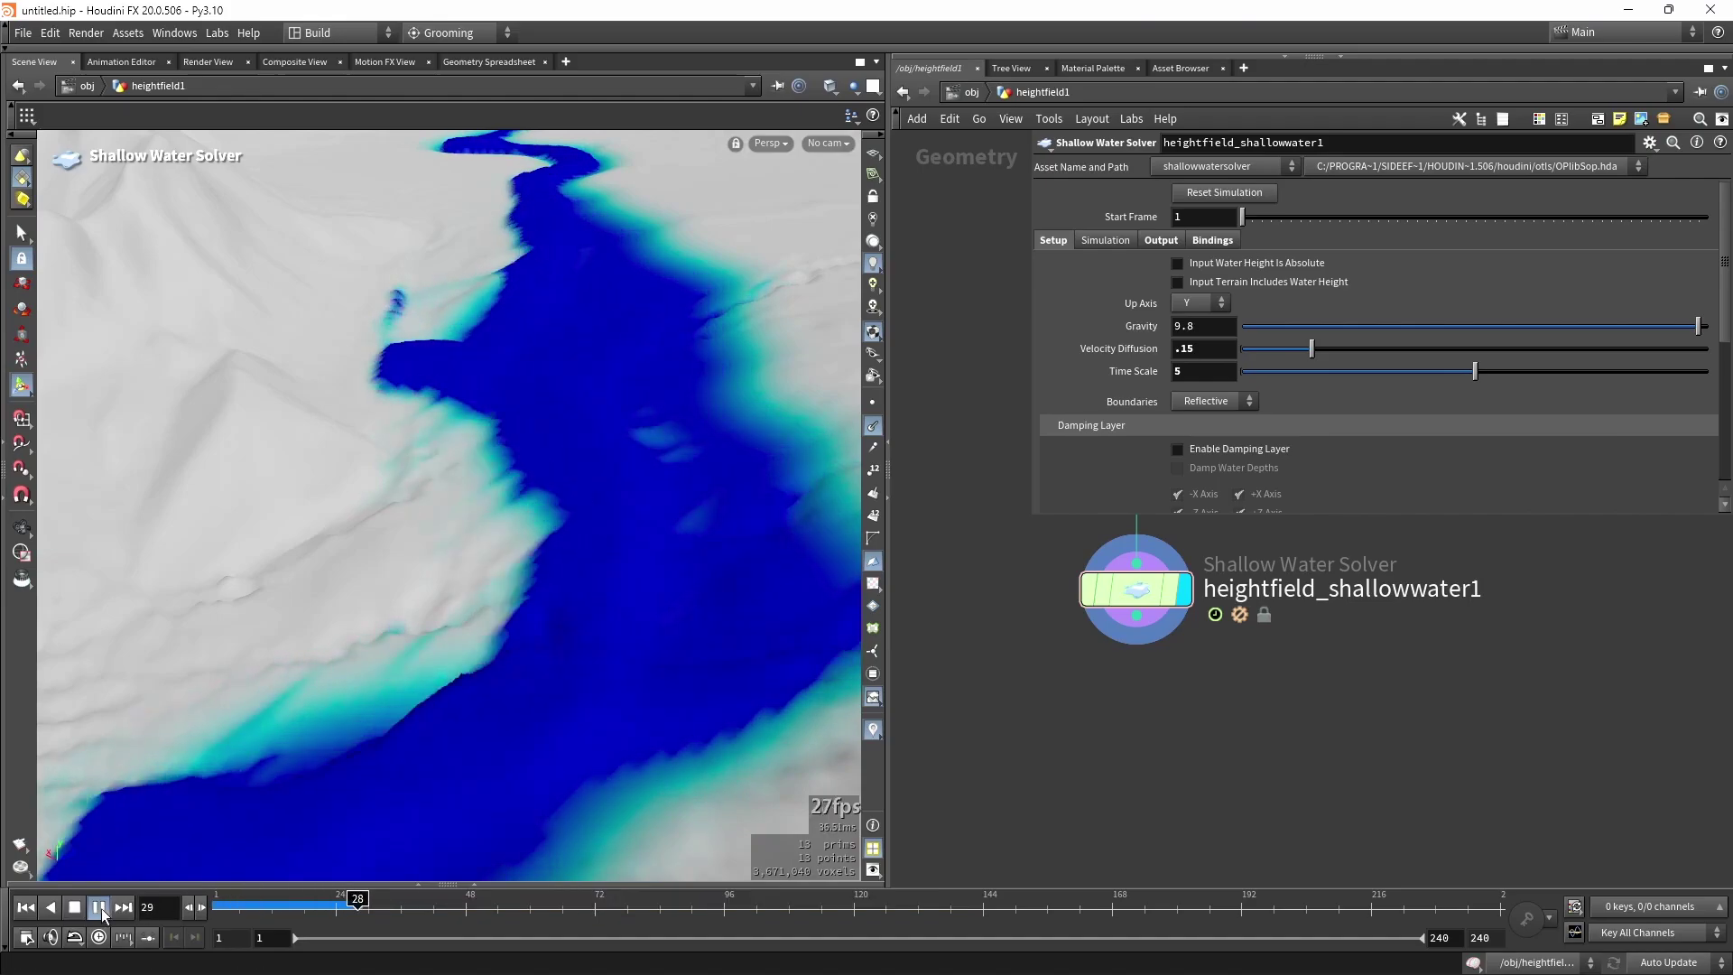
{"action": "key", "text": "Escape"}
{"action": "left_click_drag", "start_coordinate": [390, 550], "coordinate": [446, 540]}
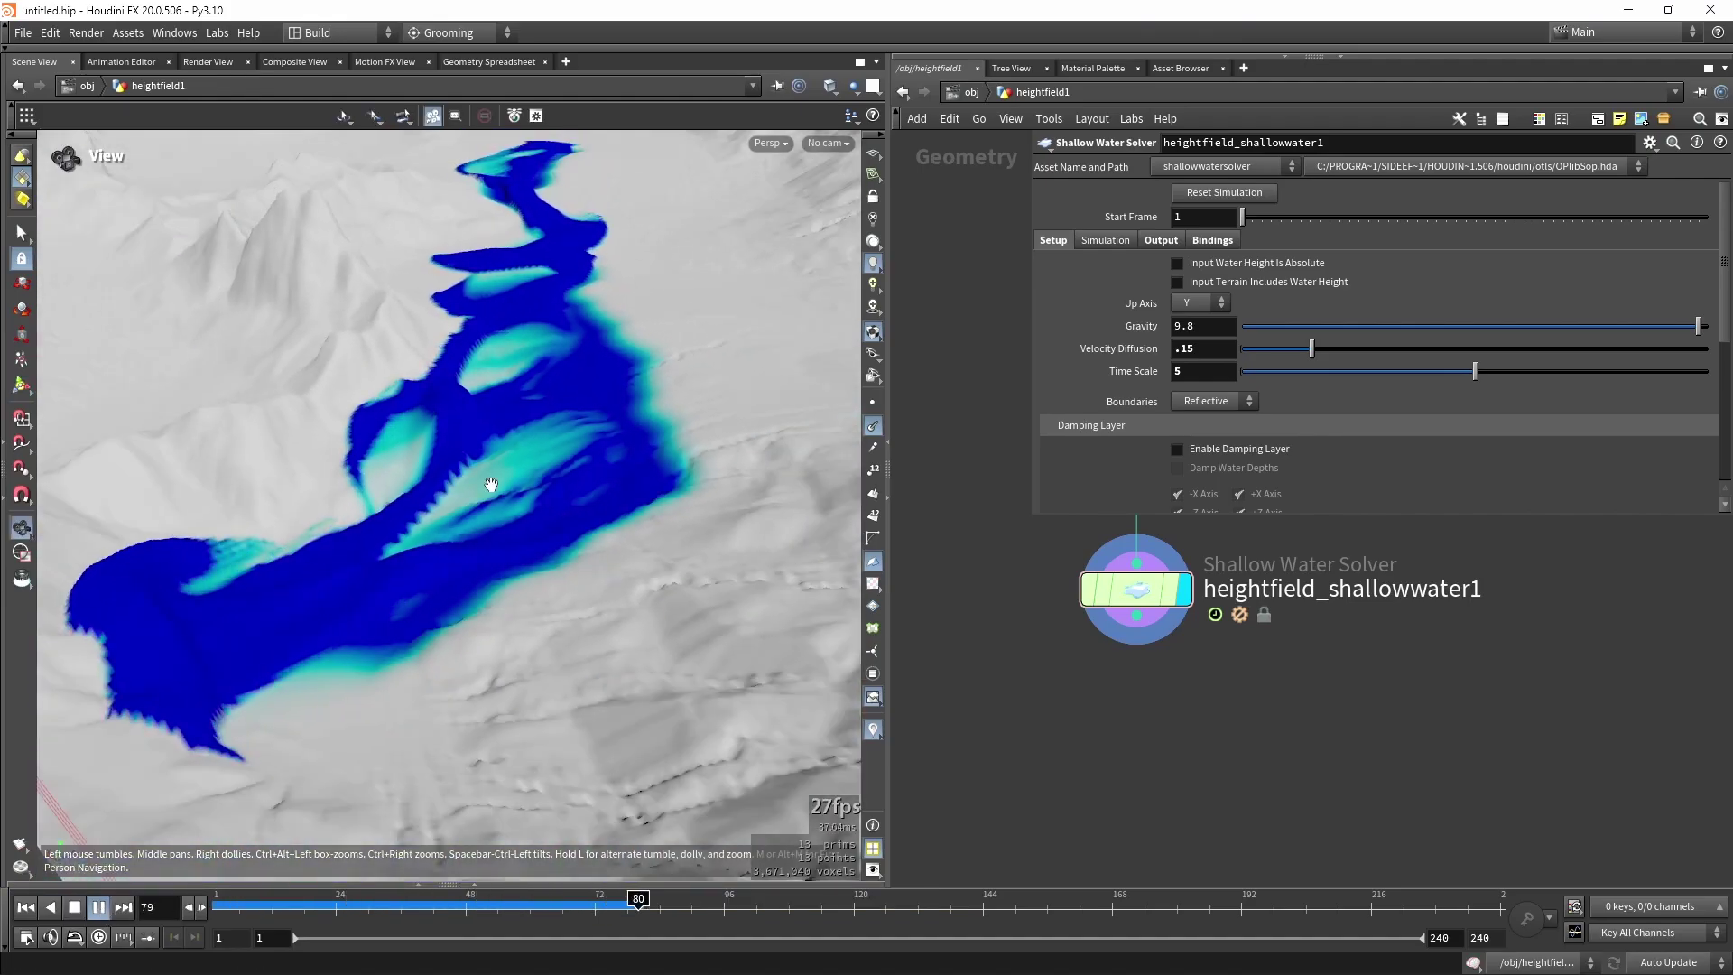
{"action": "key", "text": "Return"}
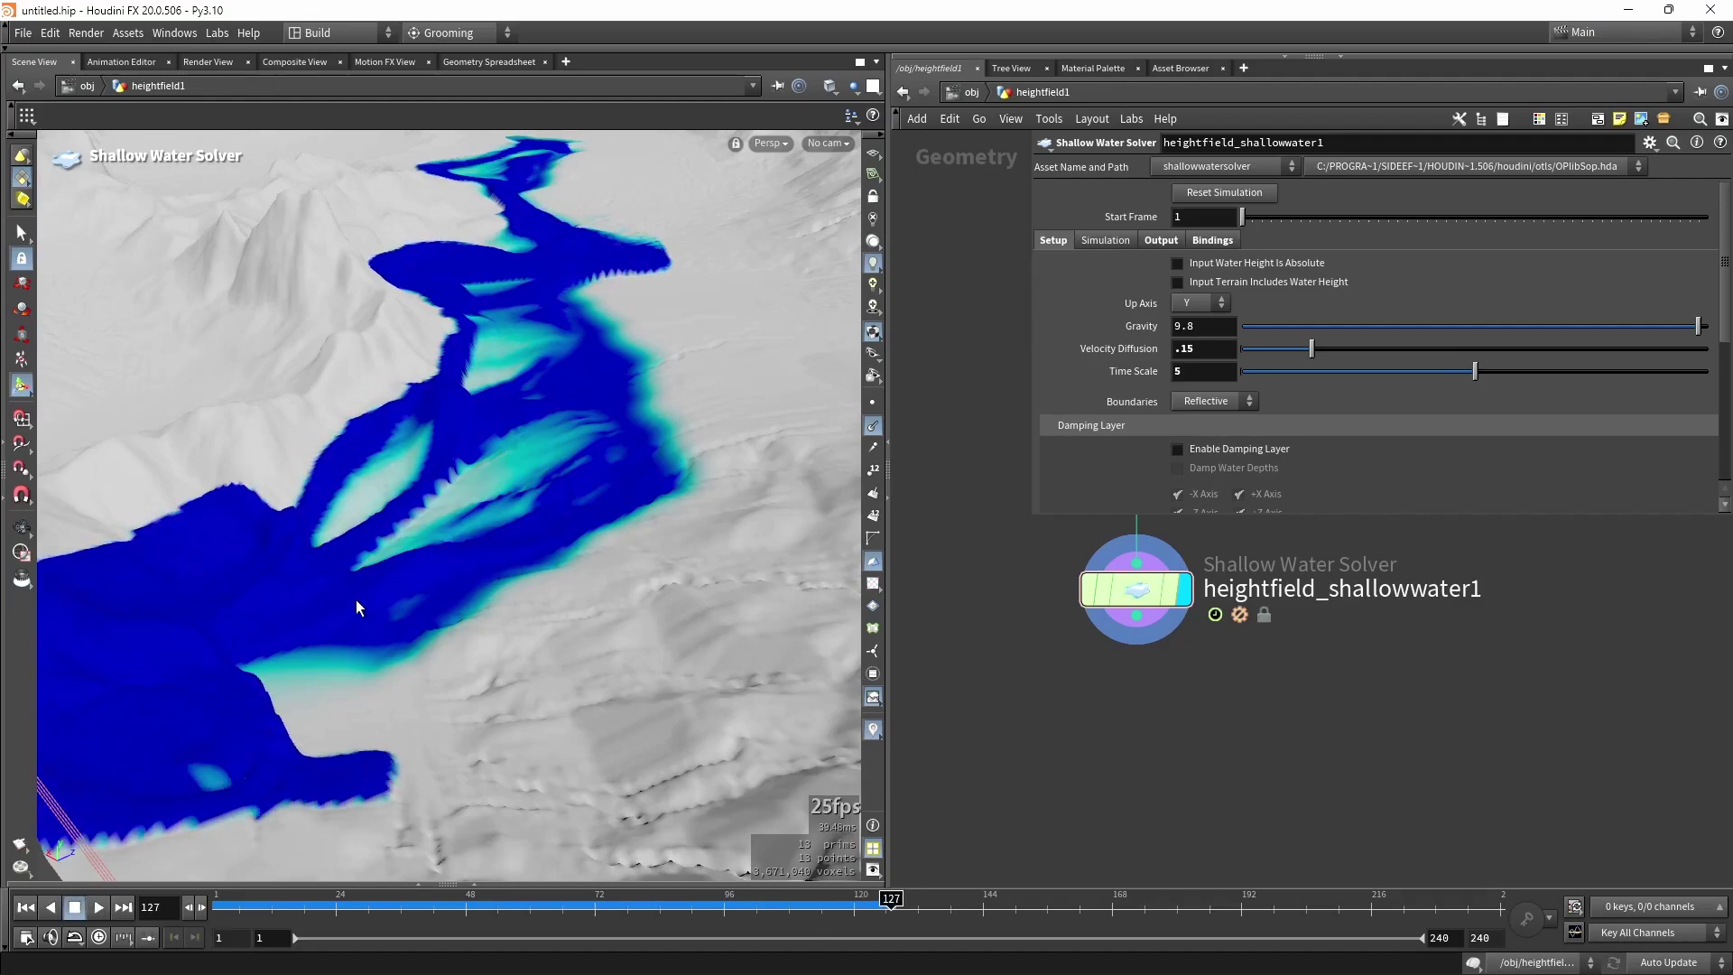
{"action": "key", "text": "Escape"}
{"action": "left_click_drag", "start_coordinate": [356, 599], "coordinate": [820, 574]}
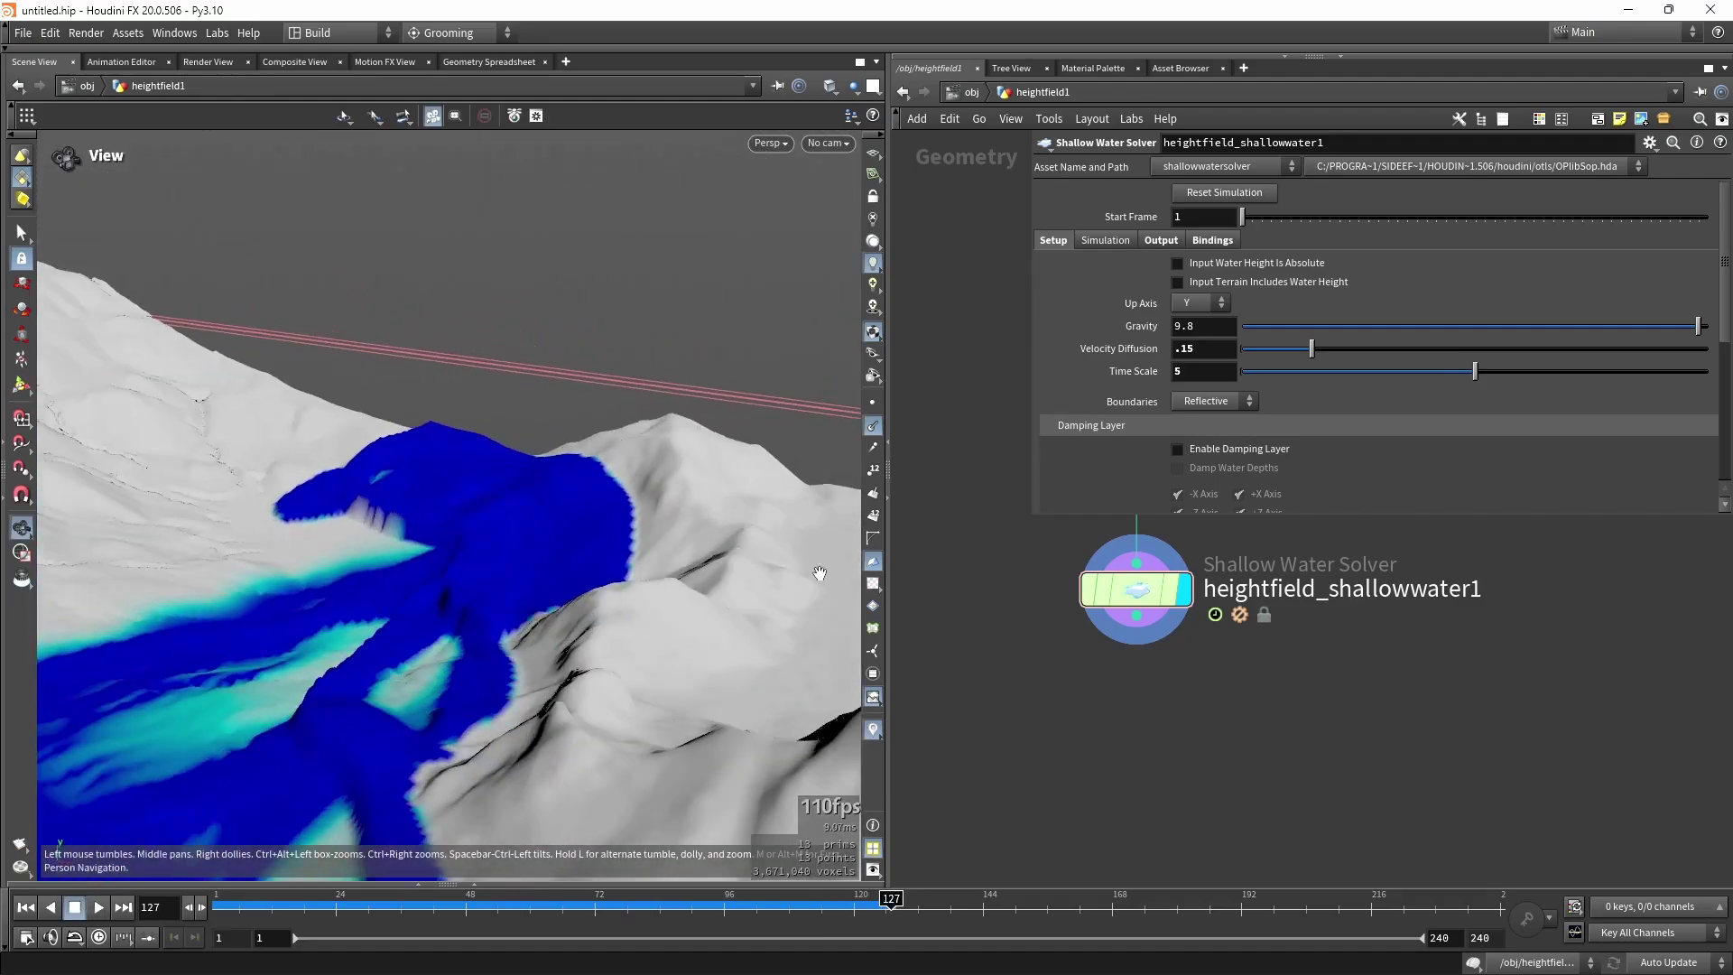
{"action": "left_click_drag", "start_coordinate": [439, 523], "coordinate": [565, 506]}
{"action": "left_click_drag", "start_coordinate": [484, 468], "coordinate": [641, 344]}
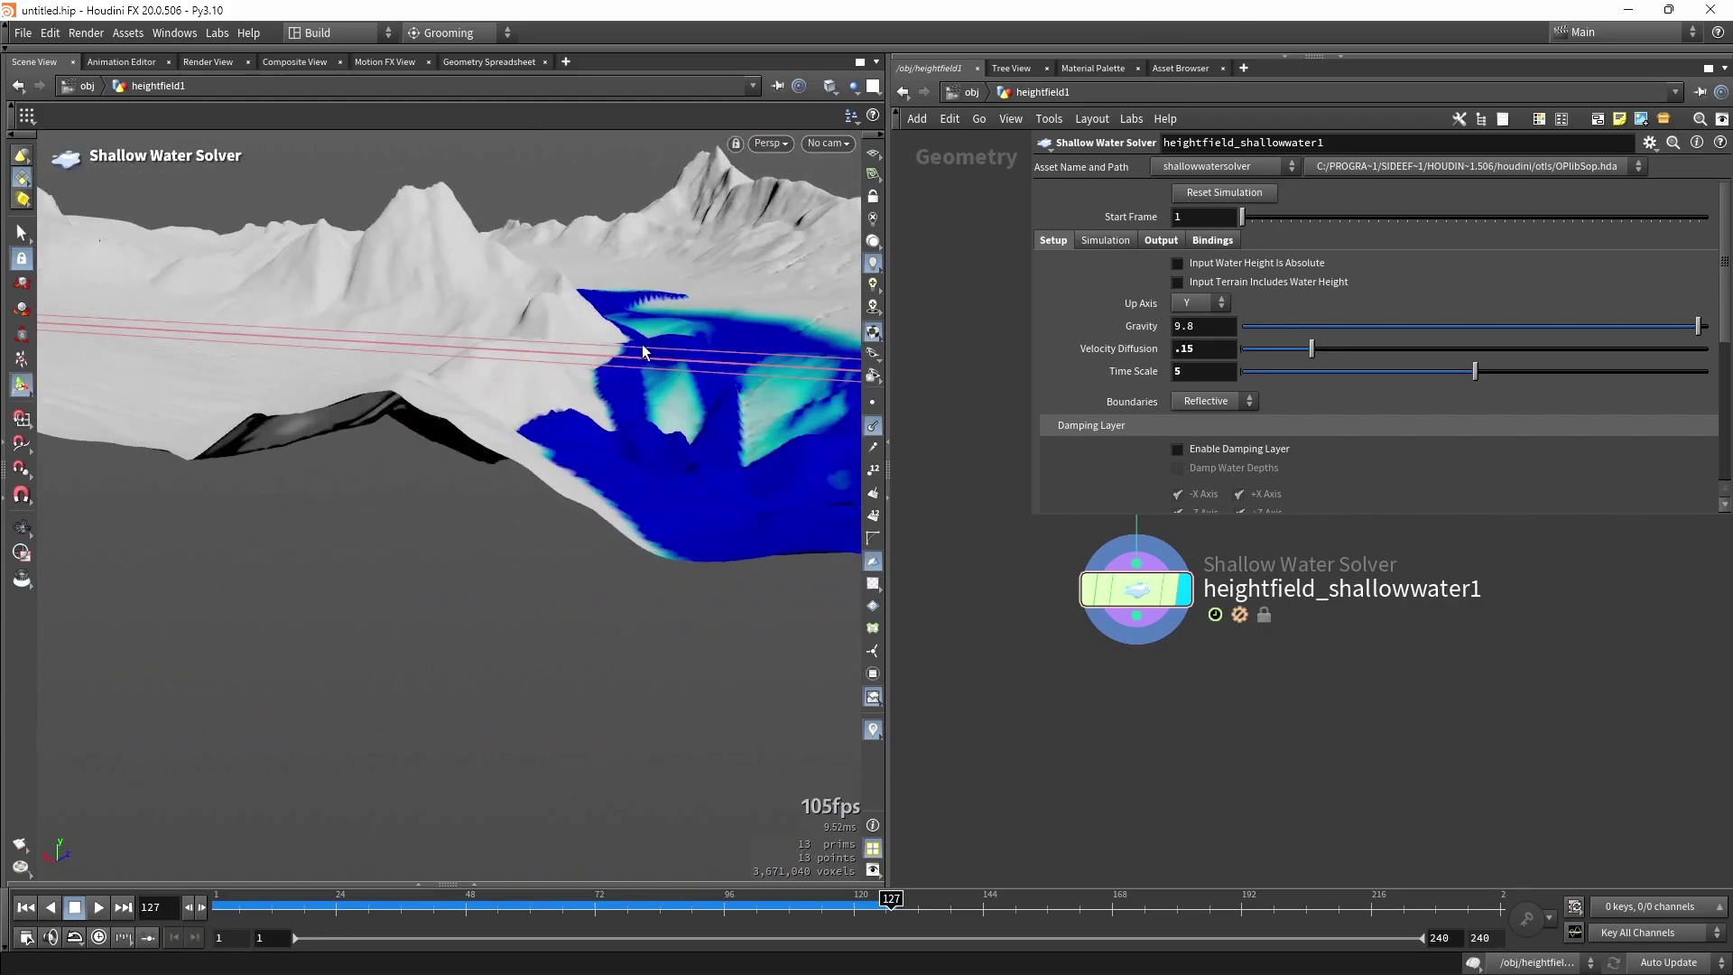
{"action": "key", "text": "Escape"}
{"action": "left_click_drag", "start_coordinate": [769, 392], "coordinate": [622, 424]}
Enable both speed limits on the shallow water solver, with Max Wave Speed 2 and Max Surface Speed 4.
{"action": "scroll", "coordinate": [1151, 425], "scroll_direction": "down", "scroll_amount": 5}
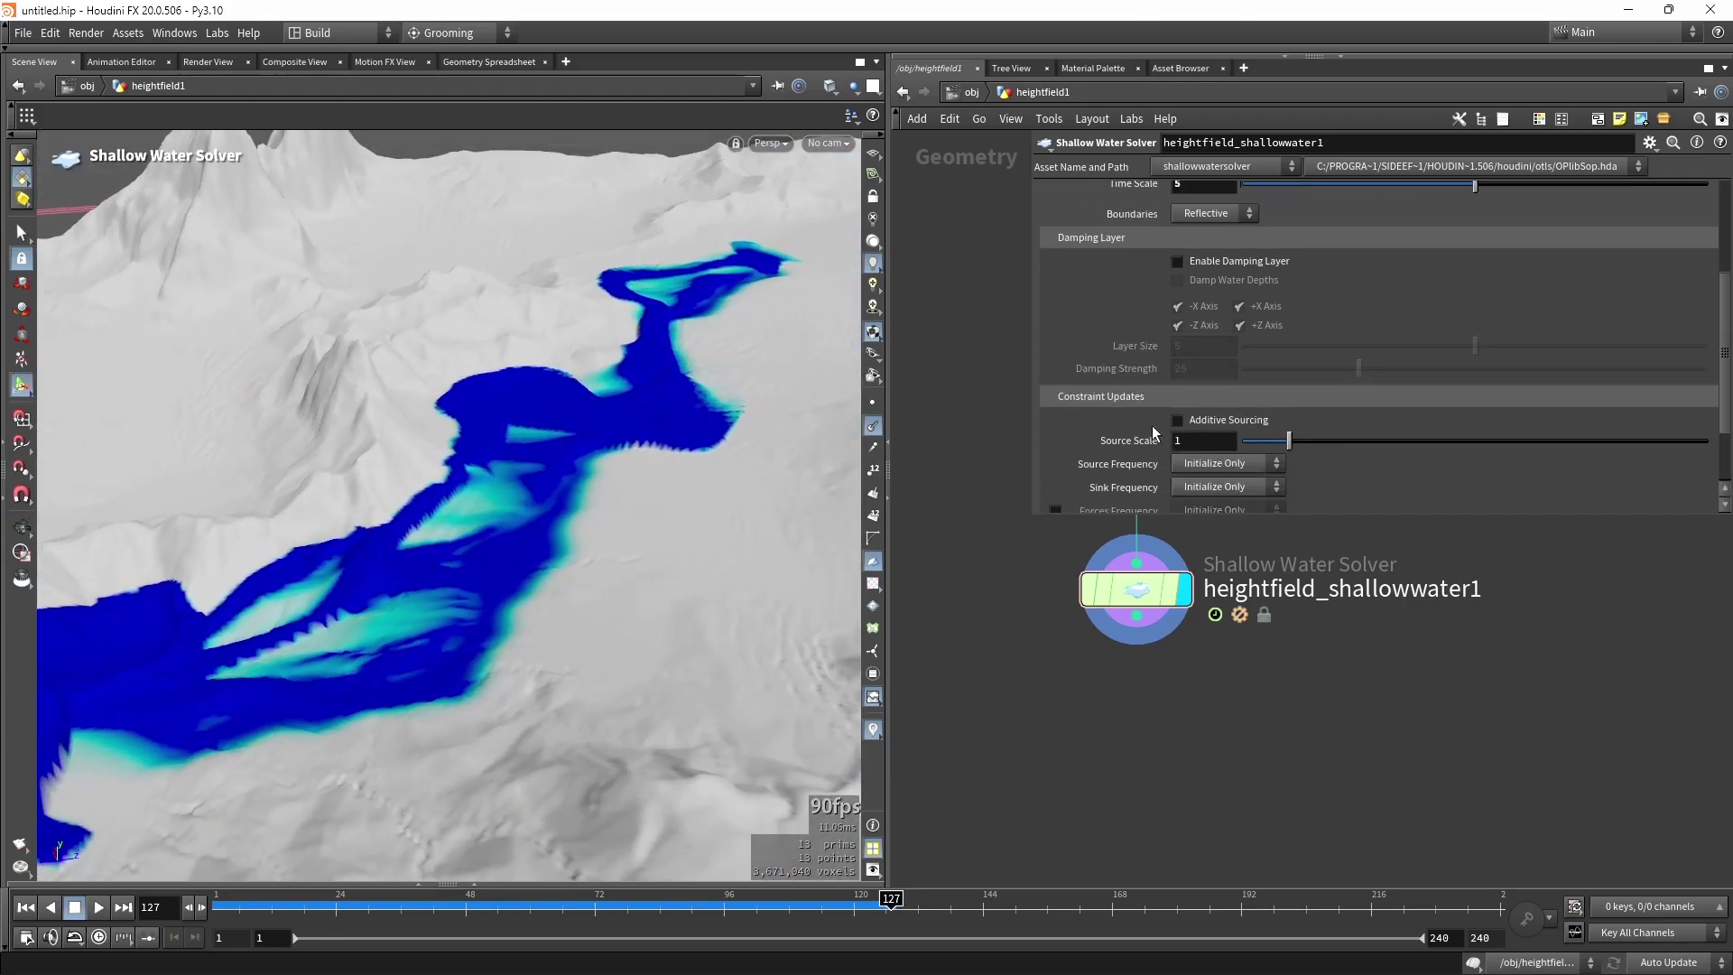
{"action": "scroll", "coordinate": [1078, 393], "scroll_direction": "down", "scroll_amount": 1}
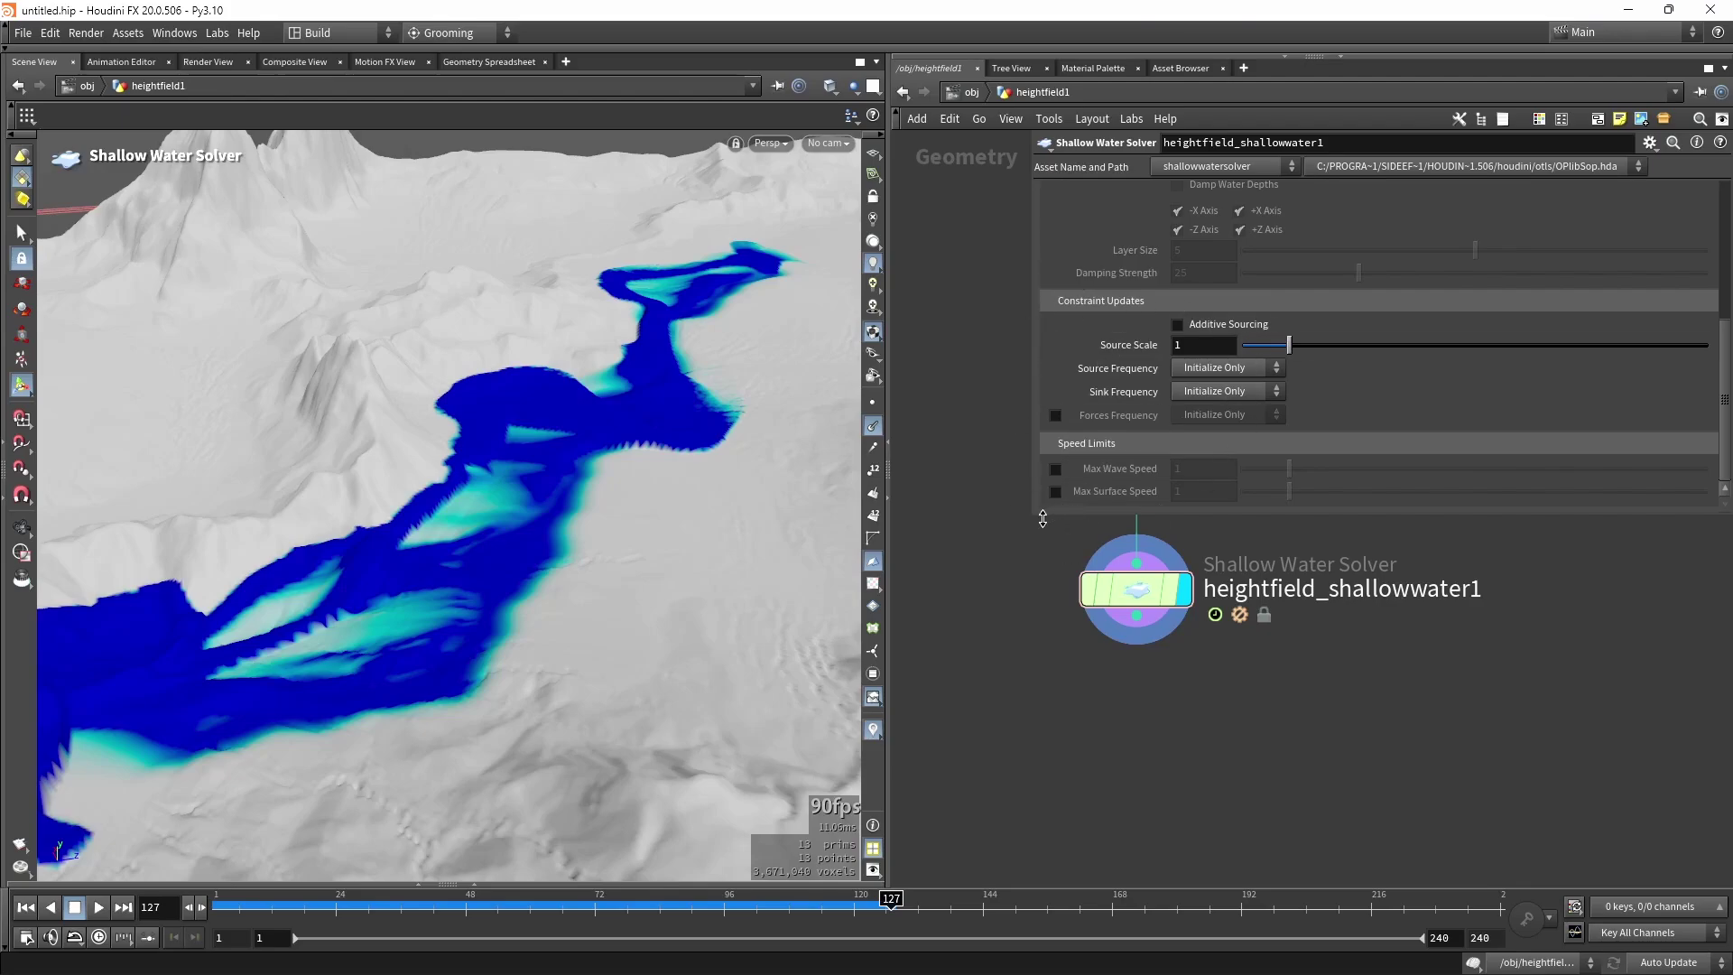
{"action": "left_click", "coordinate": [1055, 468]}
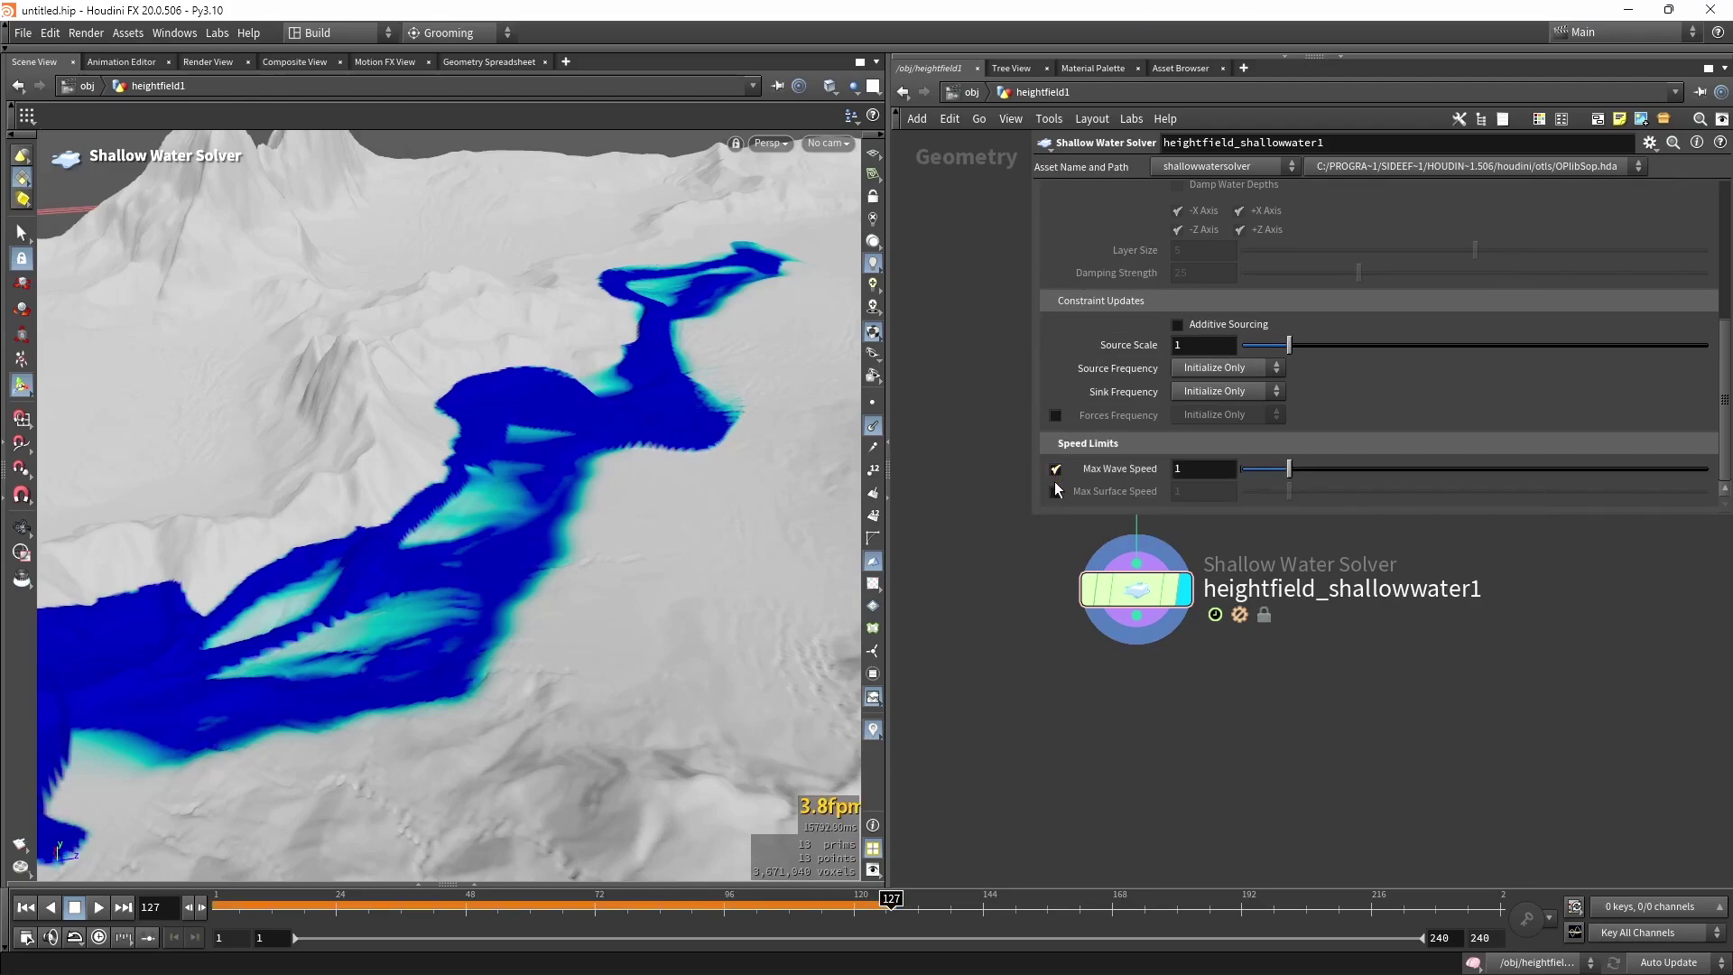
{"action": "left_click", "coordinate": [1055, 492]}
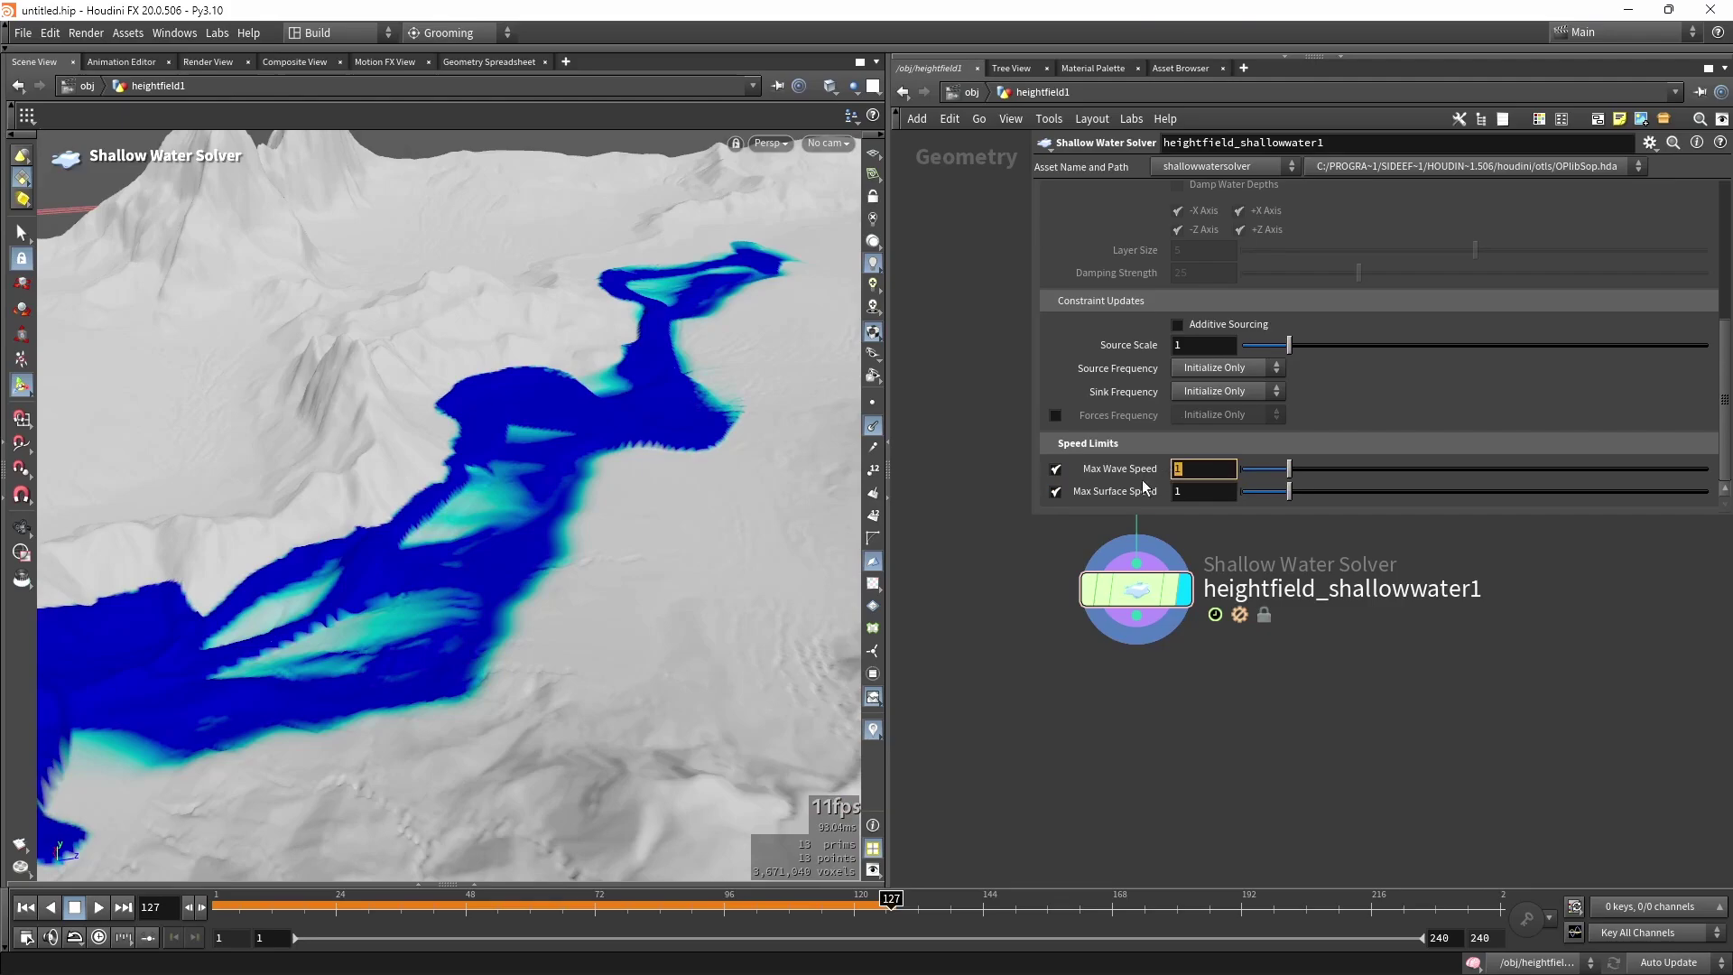
{"action": "left_click", "coordinate": [1179, 491]}
{"action": "key", "text": "Return"}
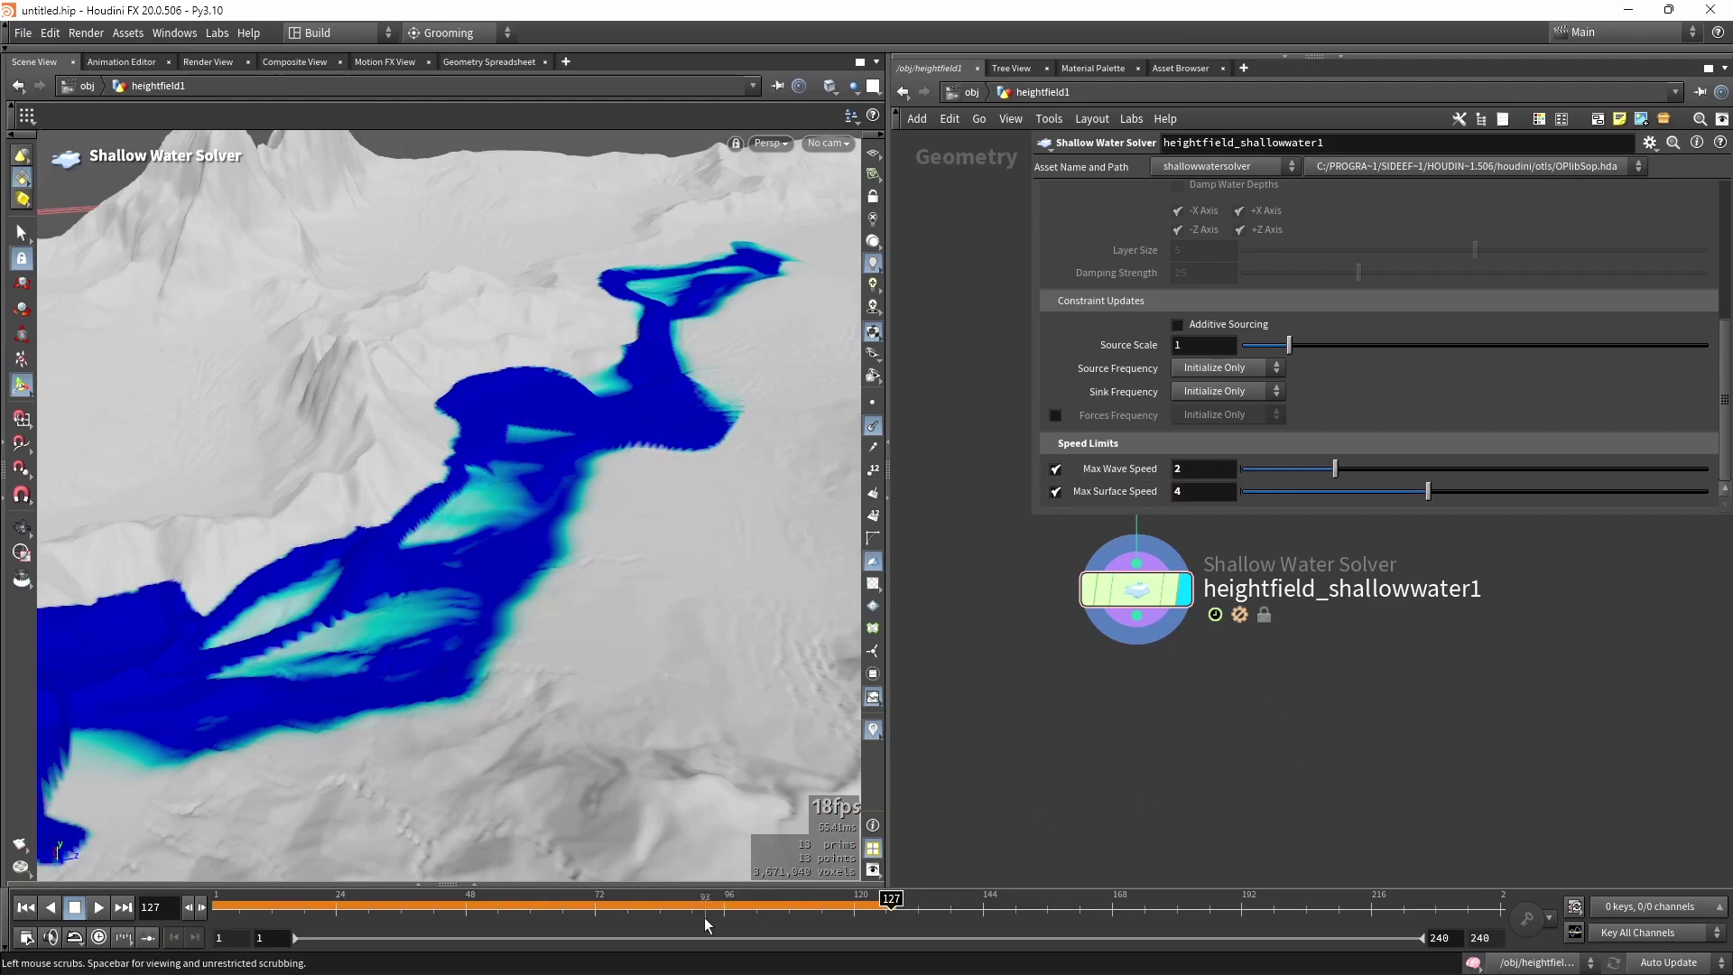
Play the speed-limited simulation from frame 1 and stop it at frame 203.
{"action": "left_click_drag", "start_coordinate": [697, 907], "coordinate": [185, 912]}
{"action": "left_click", "coordinate": [100, 907]}
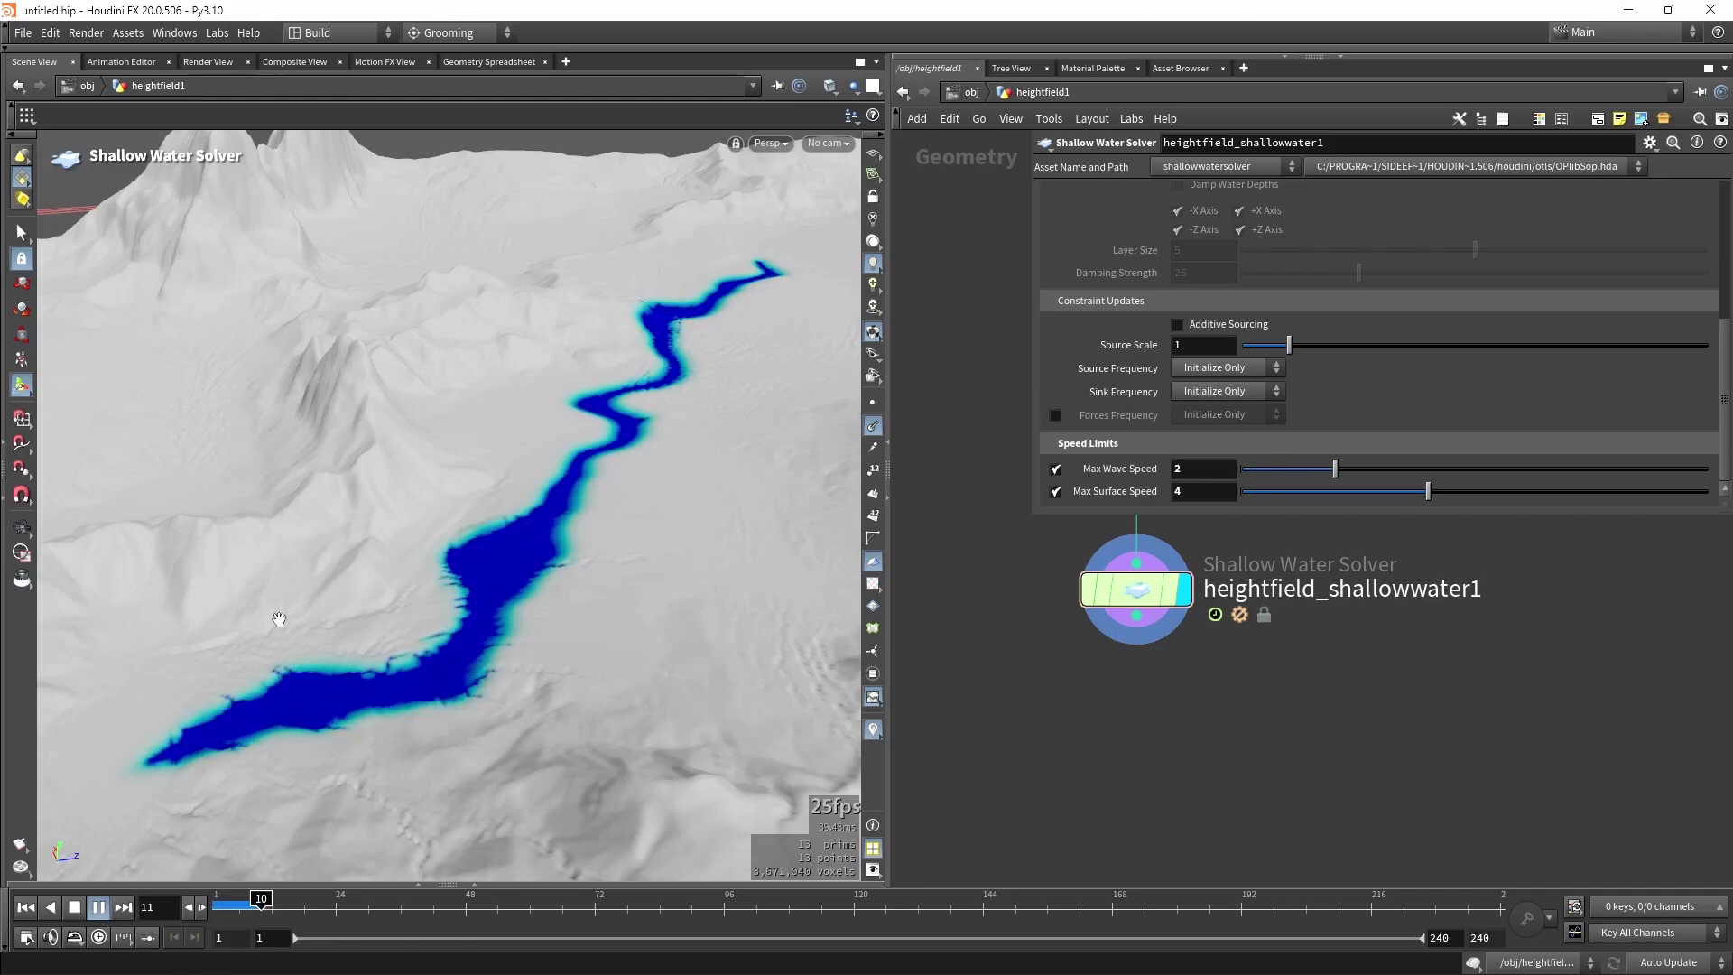
{"action": "left_click_drag", "start_coordinate": [469, 632], "coordinate": [604, 501]}
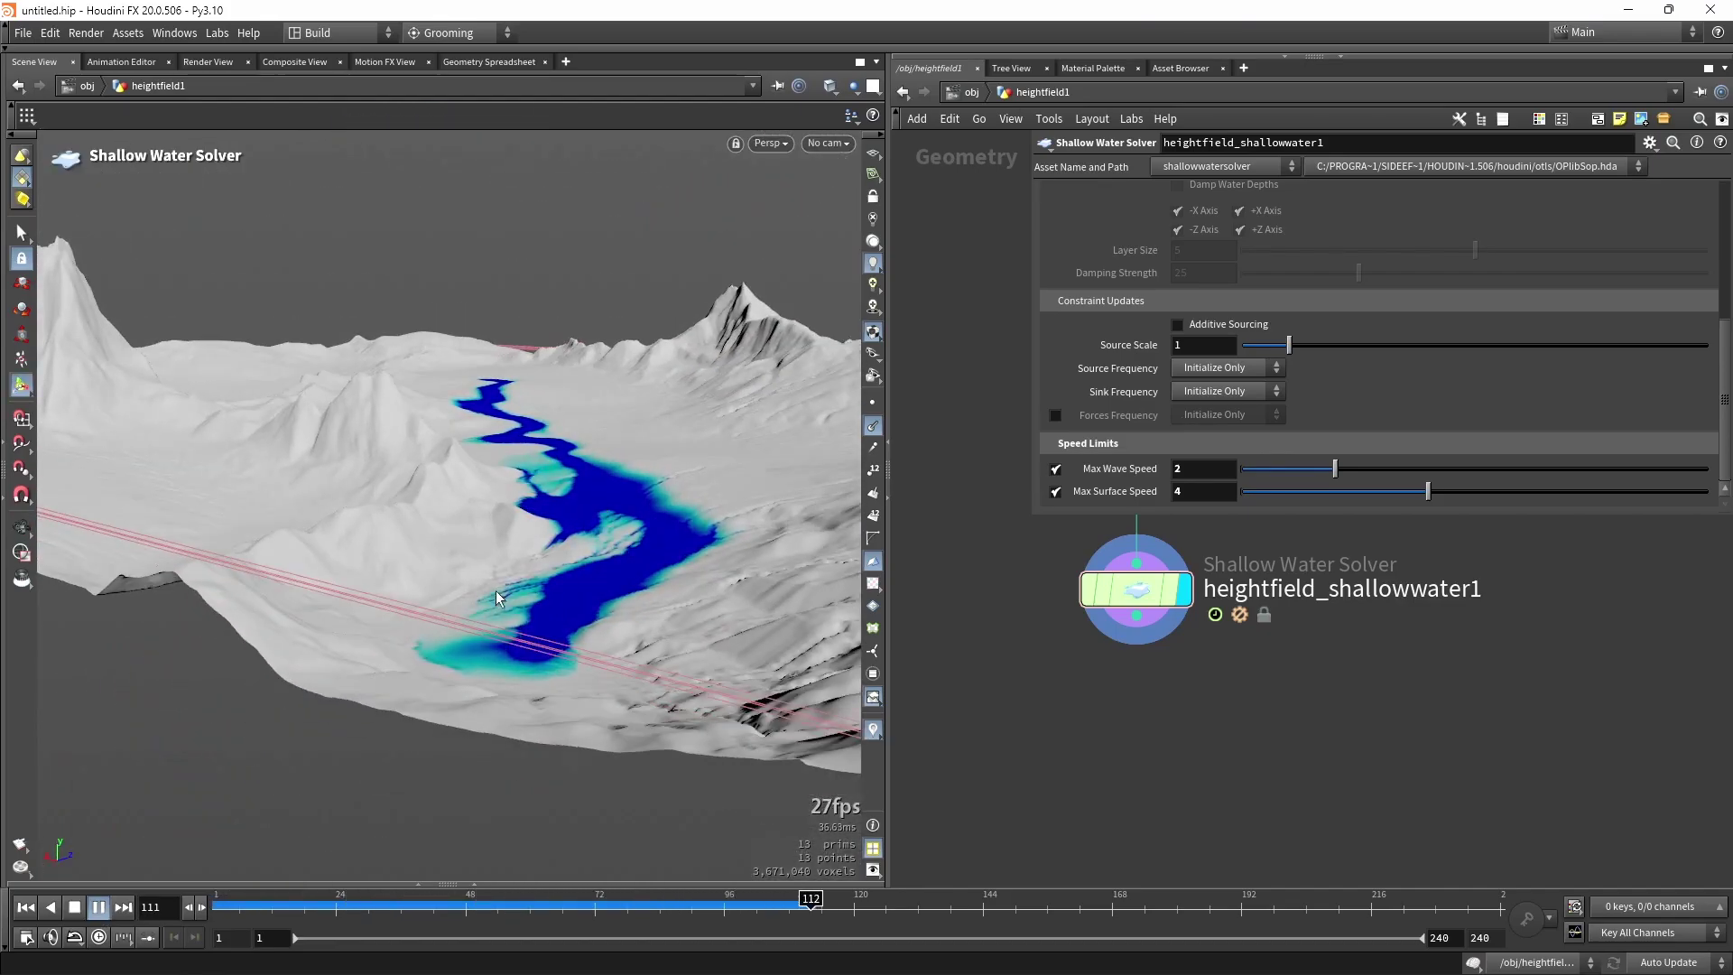
{"action": "left_click_drag", "start_coordinate": [538, 620], "coordinate": [554, 538]}
{"action": "left_click", "coordinate": [78, 909]}
{"action": "key", "text": "Return"}
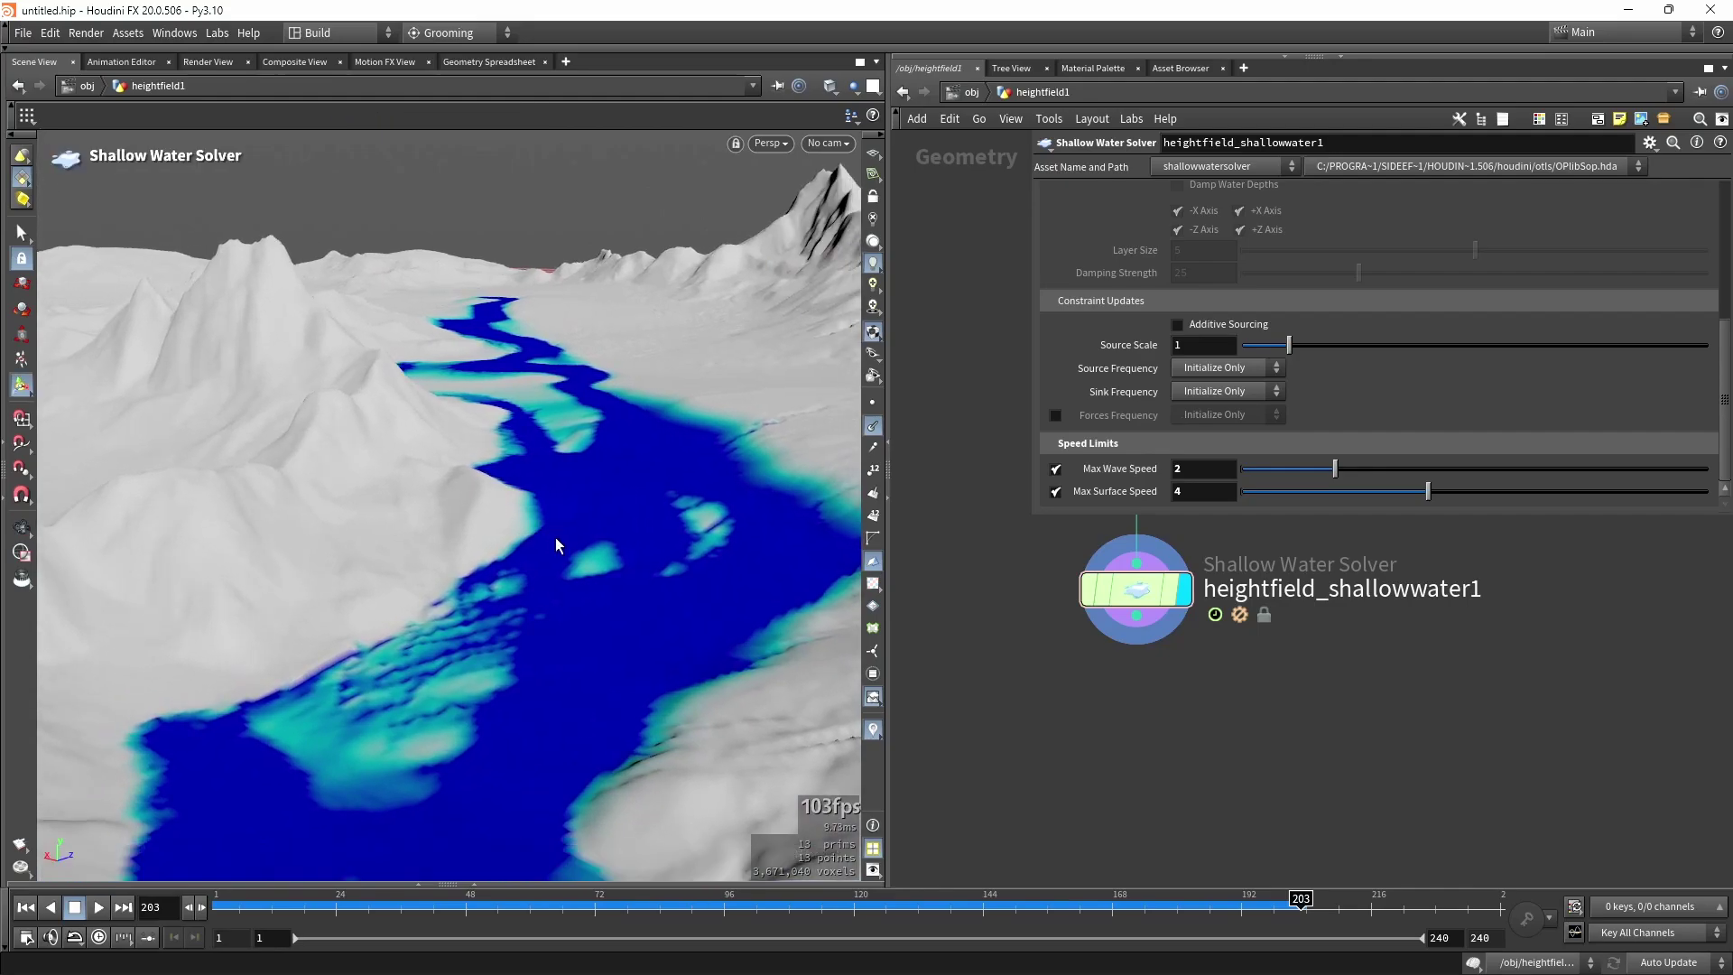
Examine the river at frame 203 from several angles, including a low close-up along the water surface.
{"action": "key", "text": "Escape"}
{"action": "left_click_drag", "start_coordinate": [658, 561], "coordinate": [522, 501]}
{"action": "key", "text": "Return"}
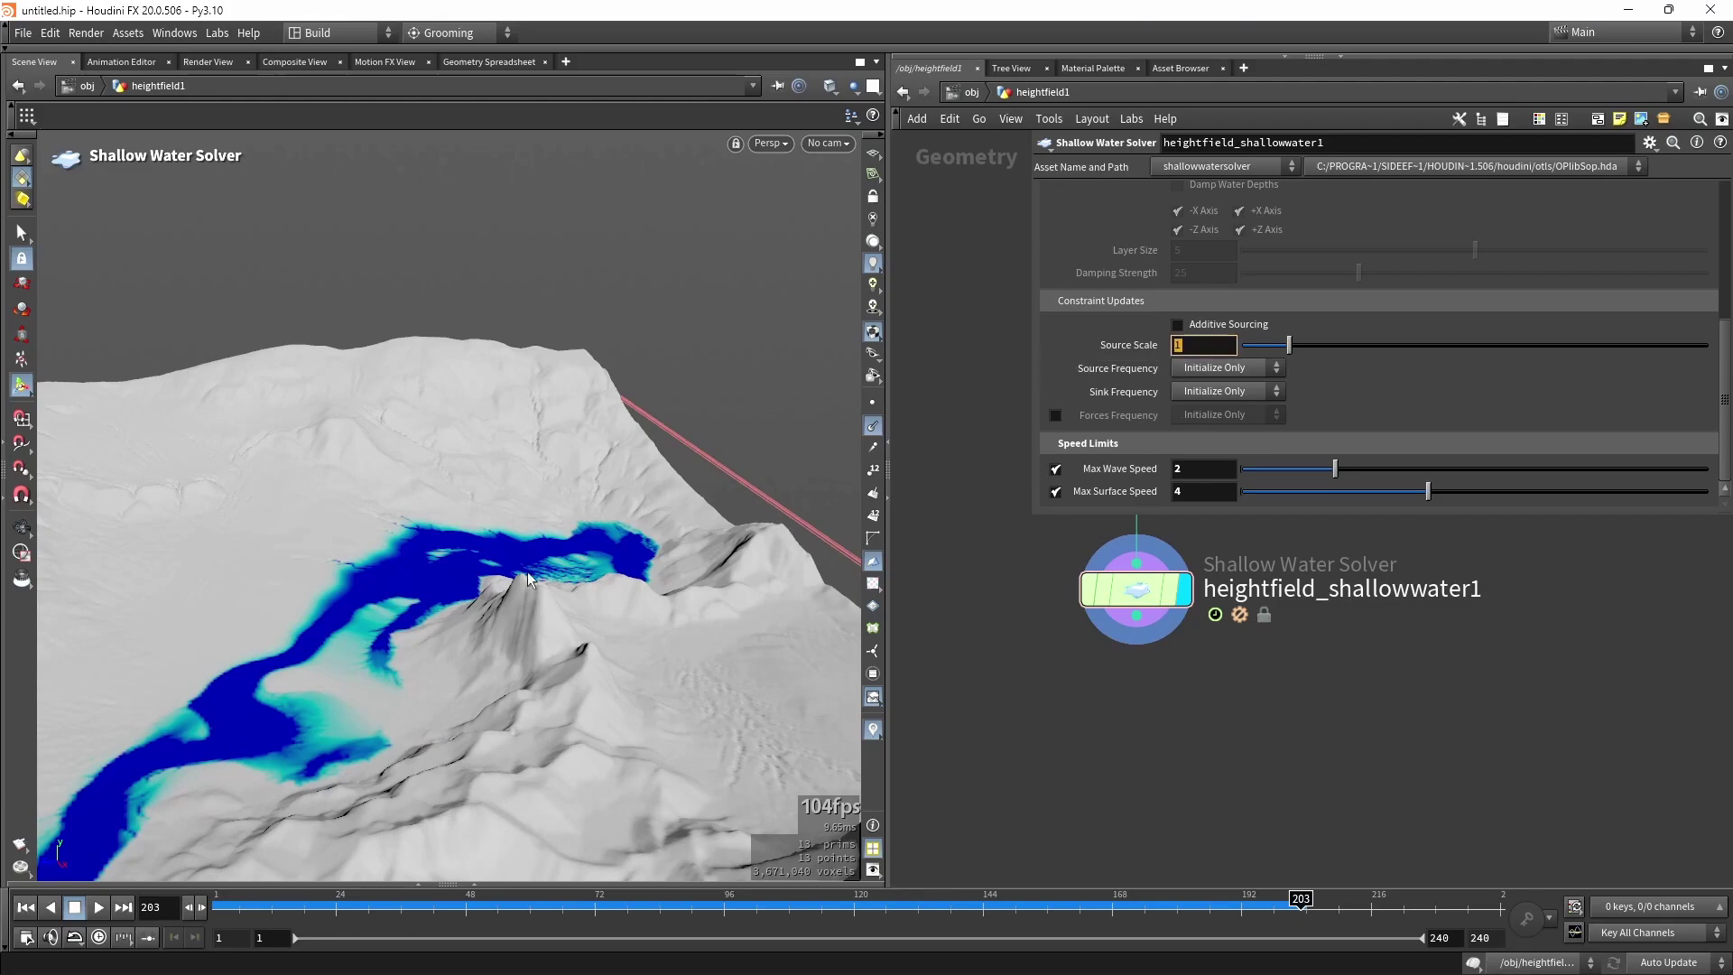
{"action": "key", "text": "Escape"}
{"action": "left_click_drag", "start_coordinate": [587, 559], "coordinate": [340, 756]}
{"action": "scroll", "coordinate": [340, 756], "scroll_direction": "up", "scroll_amount": 2, "text": "alt"}
{"action": "middle_click_drag", "start_coordinate": [460, 722], "coordinate": [361, 704], "text": "alt"}
Set the solver's Source Scale to 0.7 and reset the simulation.
{"action": "mouse_move", "coordinate": [1289, 344]}
{"action": "left_mouse_down"}
{"action": "mouse_move", "coordinate": [1237, 345]}
{"action": "mouse_move", "coordinate": [1260, 346]}
{"action": "left_mouse_up"}
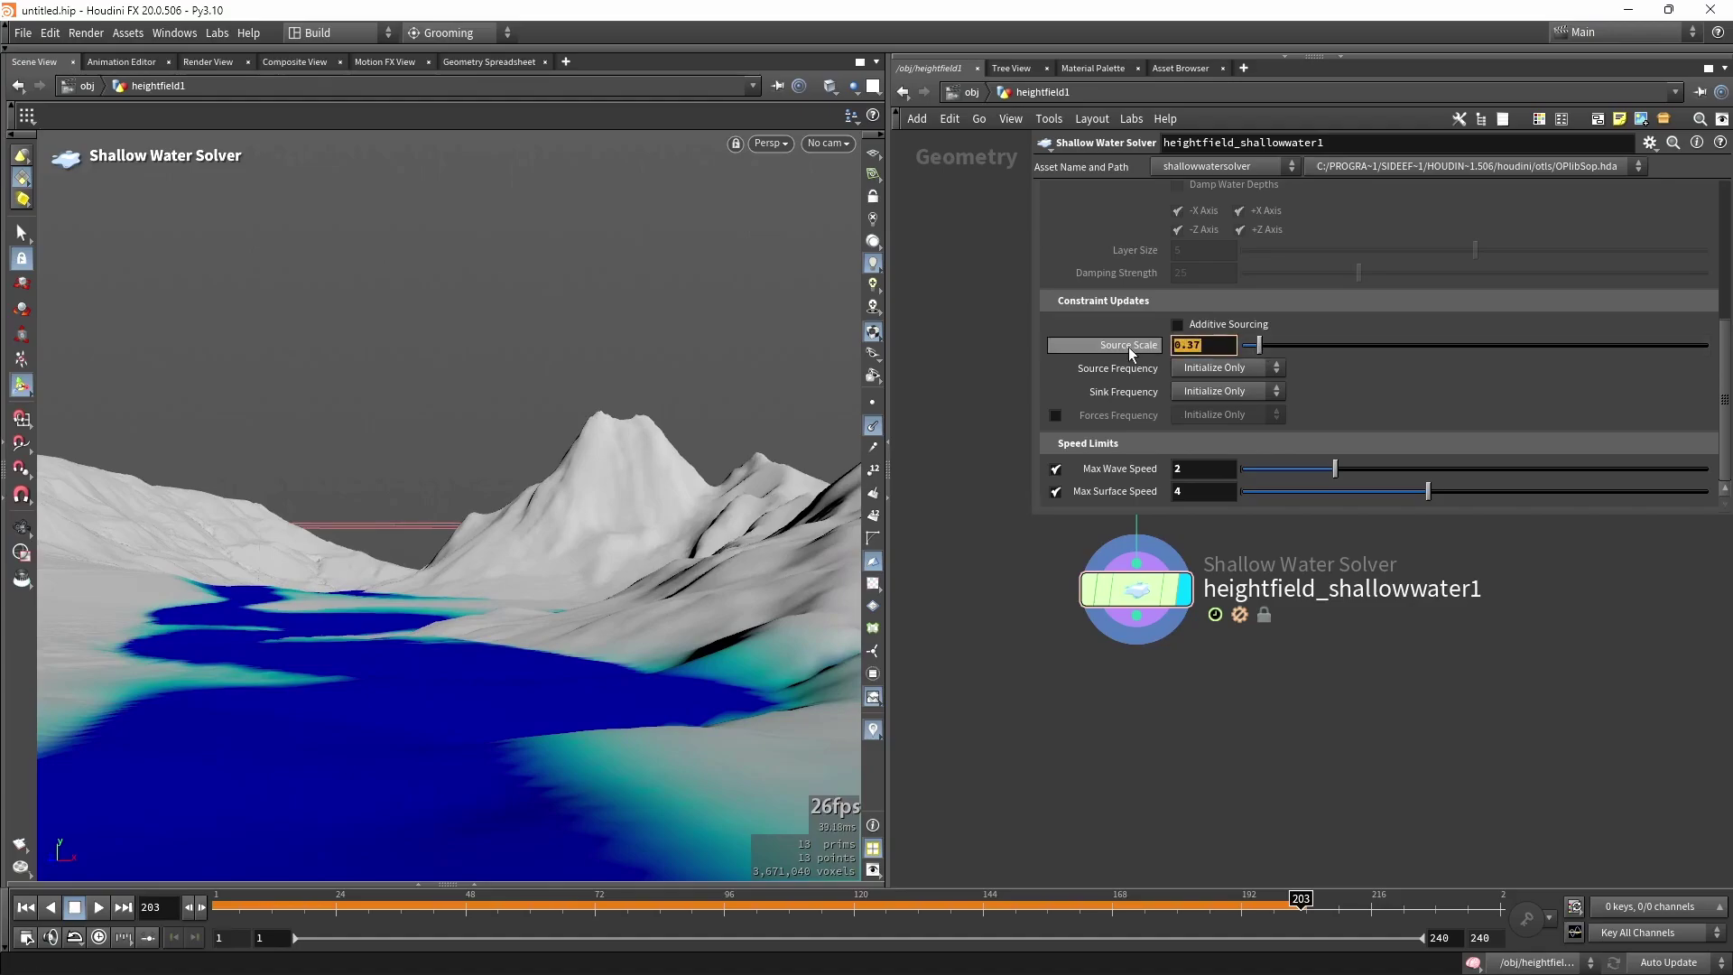
{"action": "type", "text": "0"}
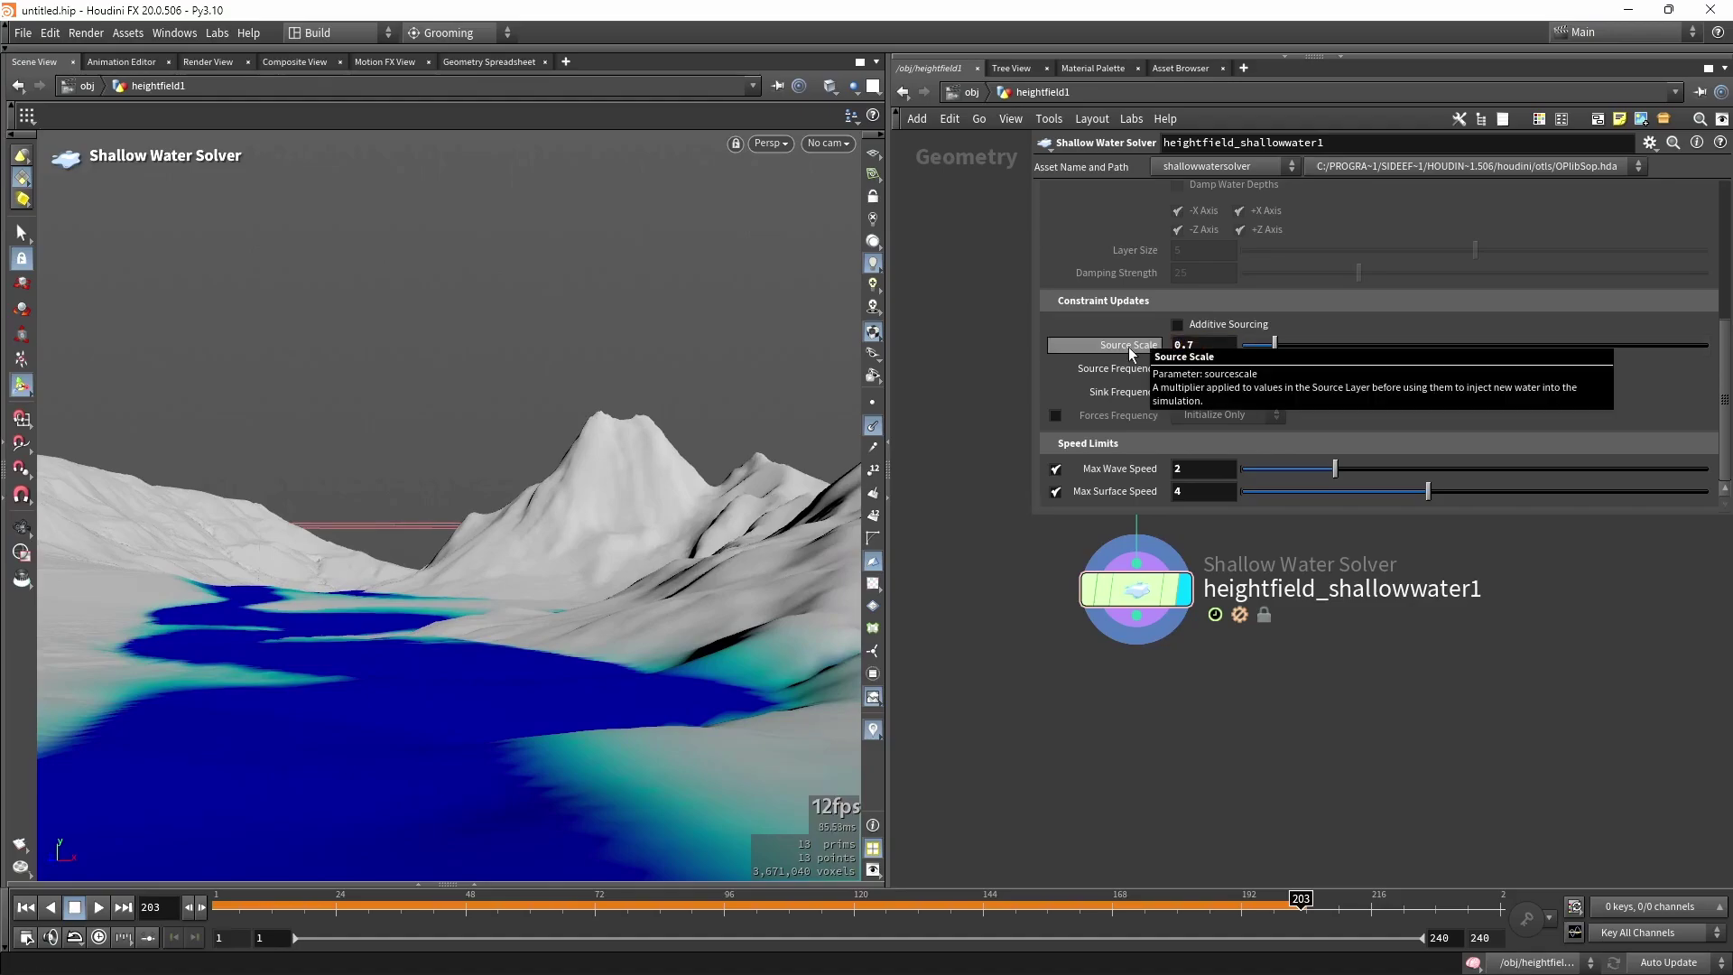
{"action": "scroll", "coordinate": [1197, 278], "scroll_direction": "up", "scroll_amount": 5}
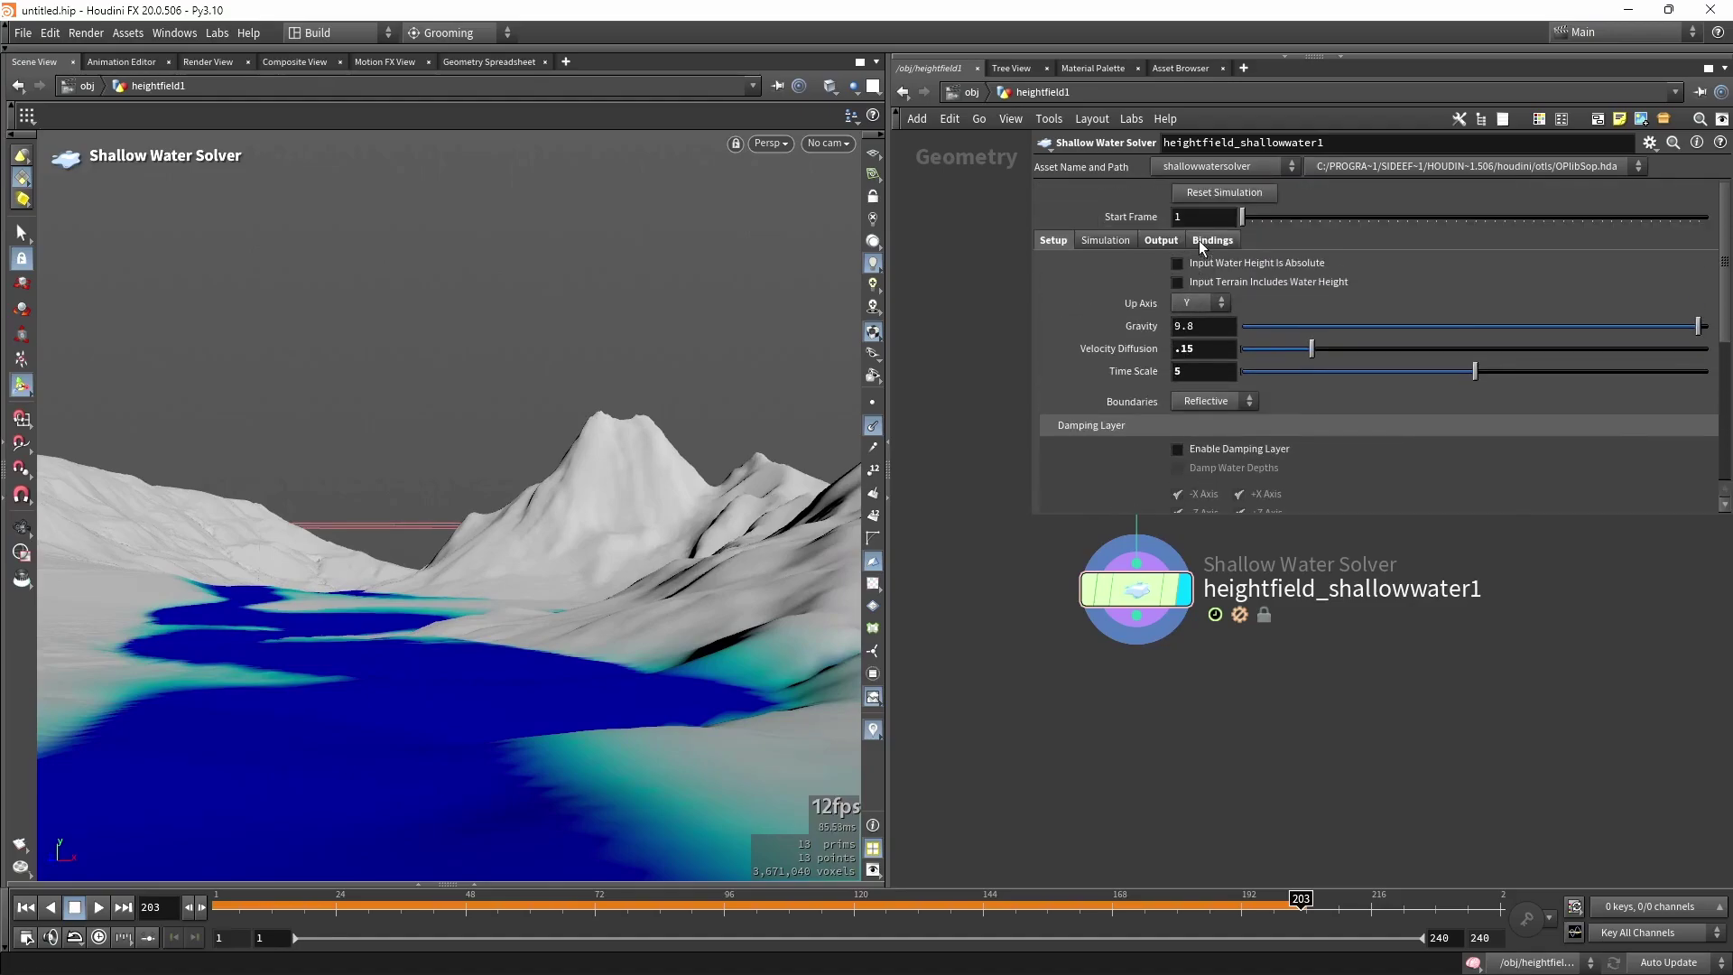
{"action": "left_click", "coordinate": [1205, 193]}
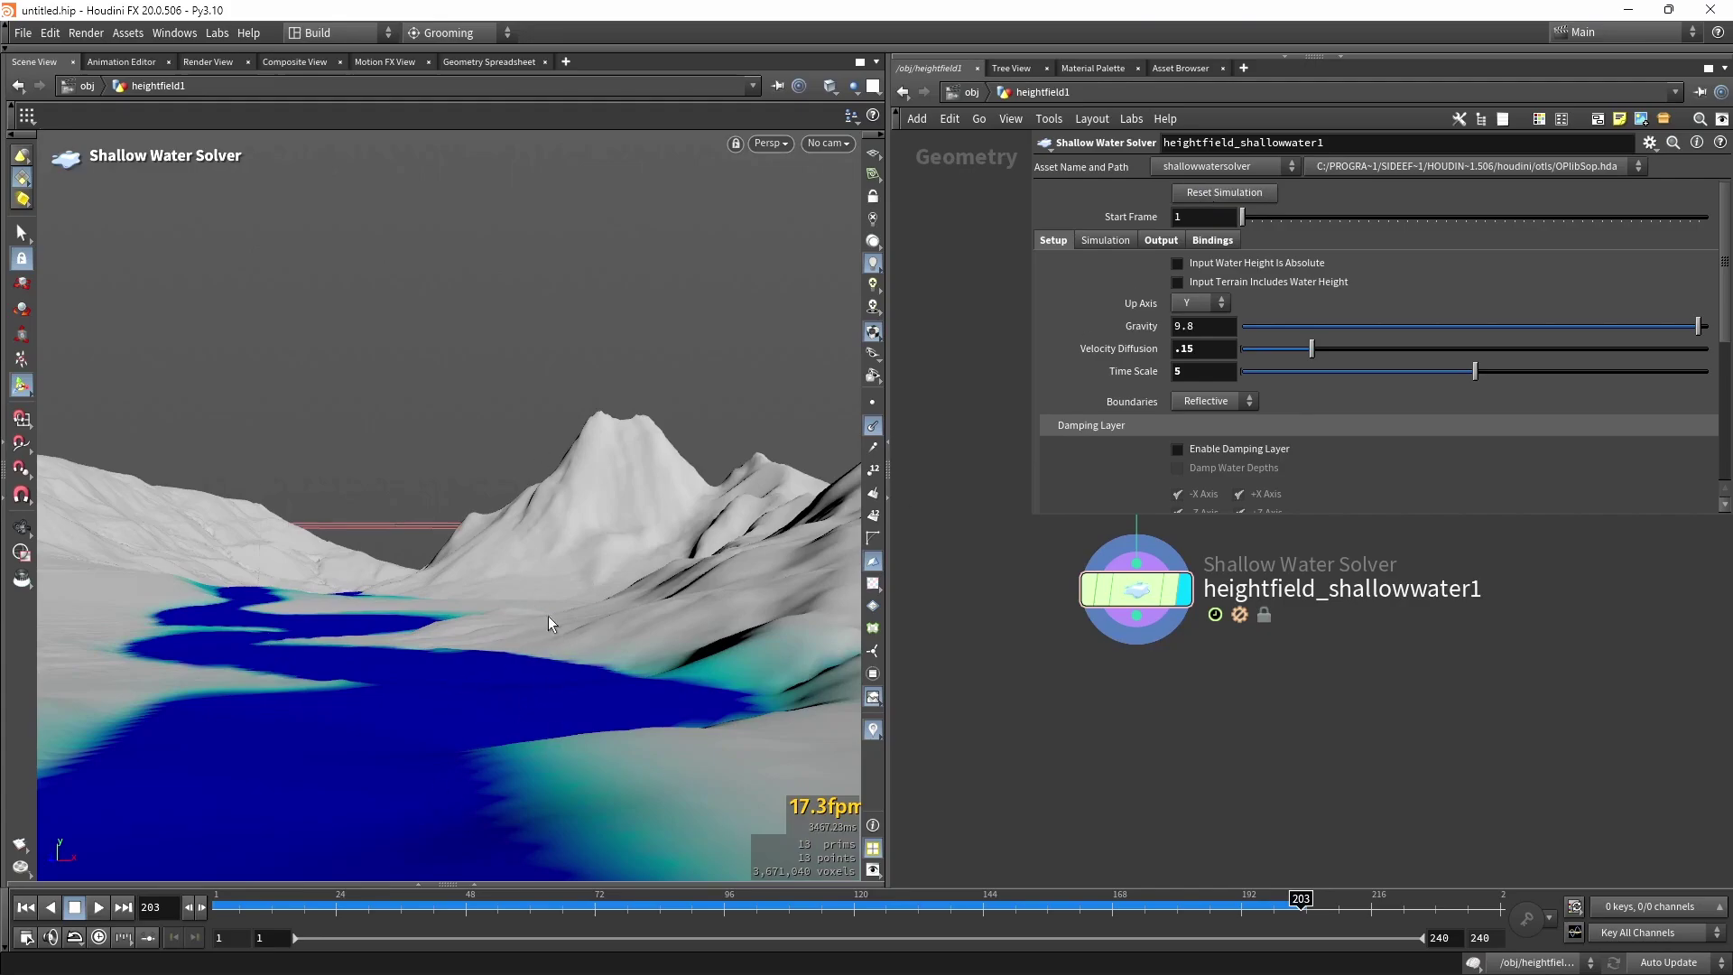
Set the solver's Source Frequency and Sink Frequency to Once per Frame.
{"action": "scroll", "coordinate": [1373, 324], "scroll_direction": "down", "scroll_amount": 5}
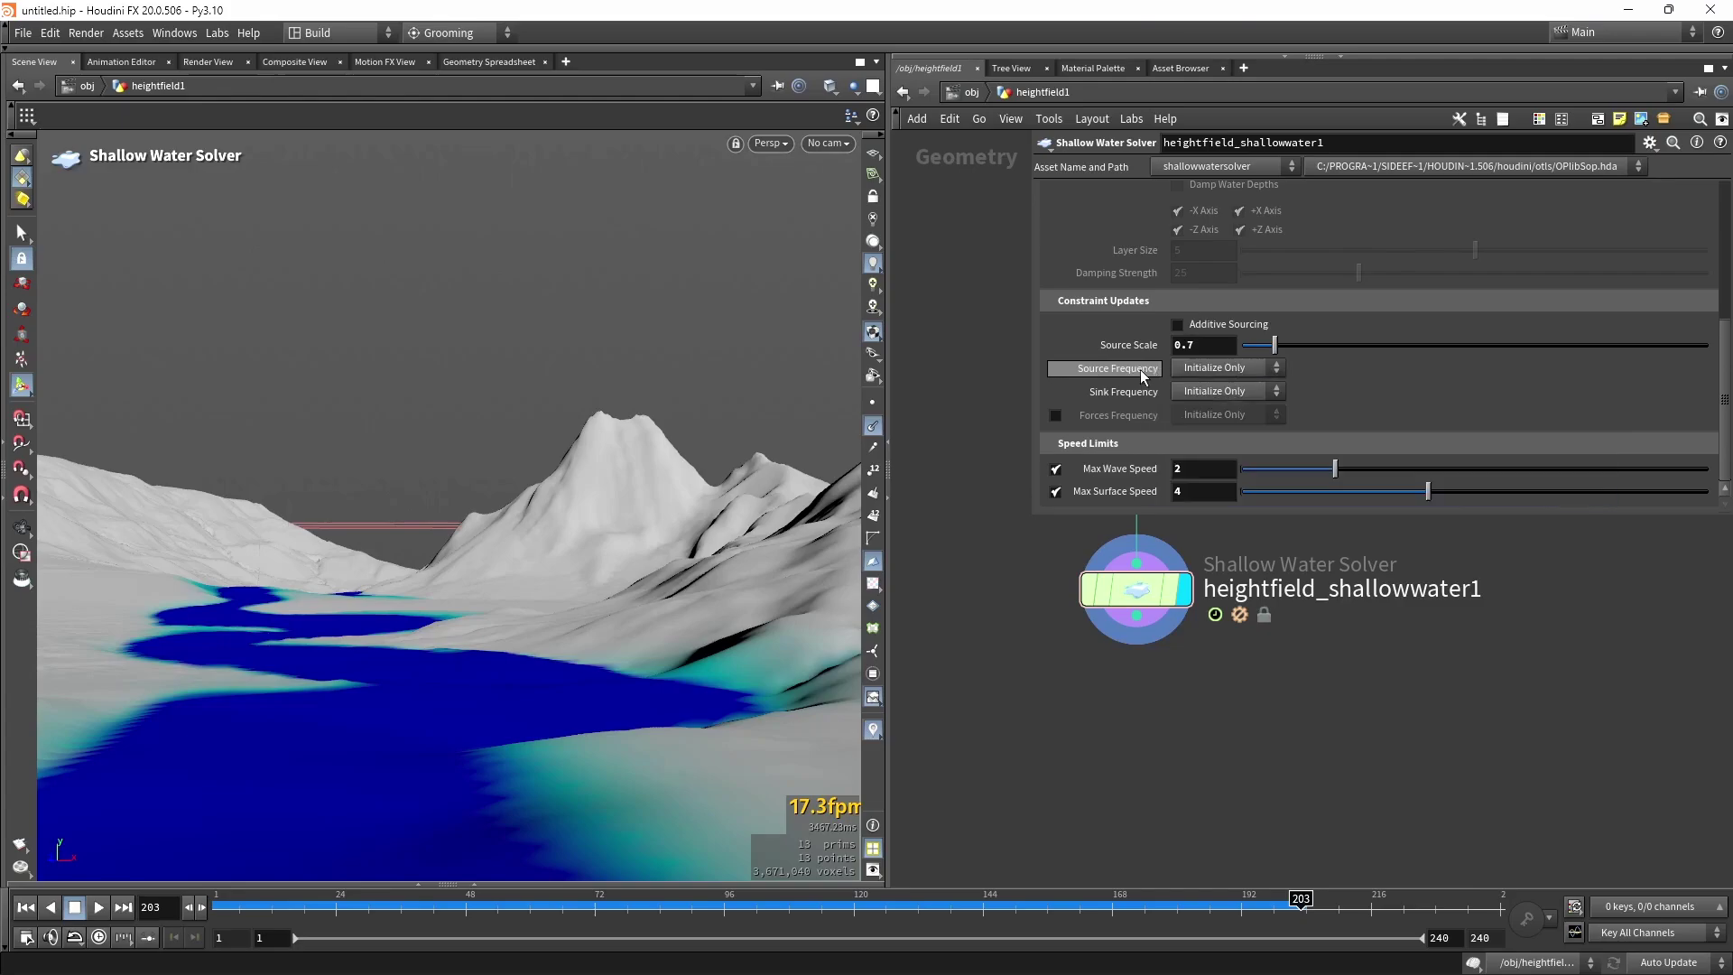
{"action": "left_click", "coordinate": [1222, 365]}
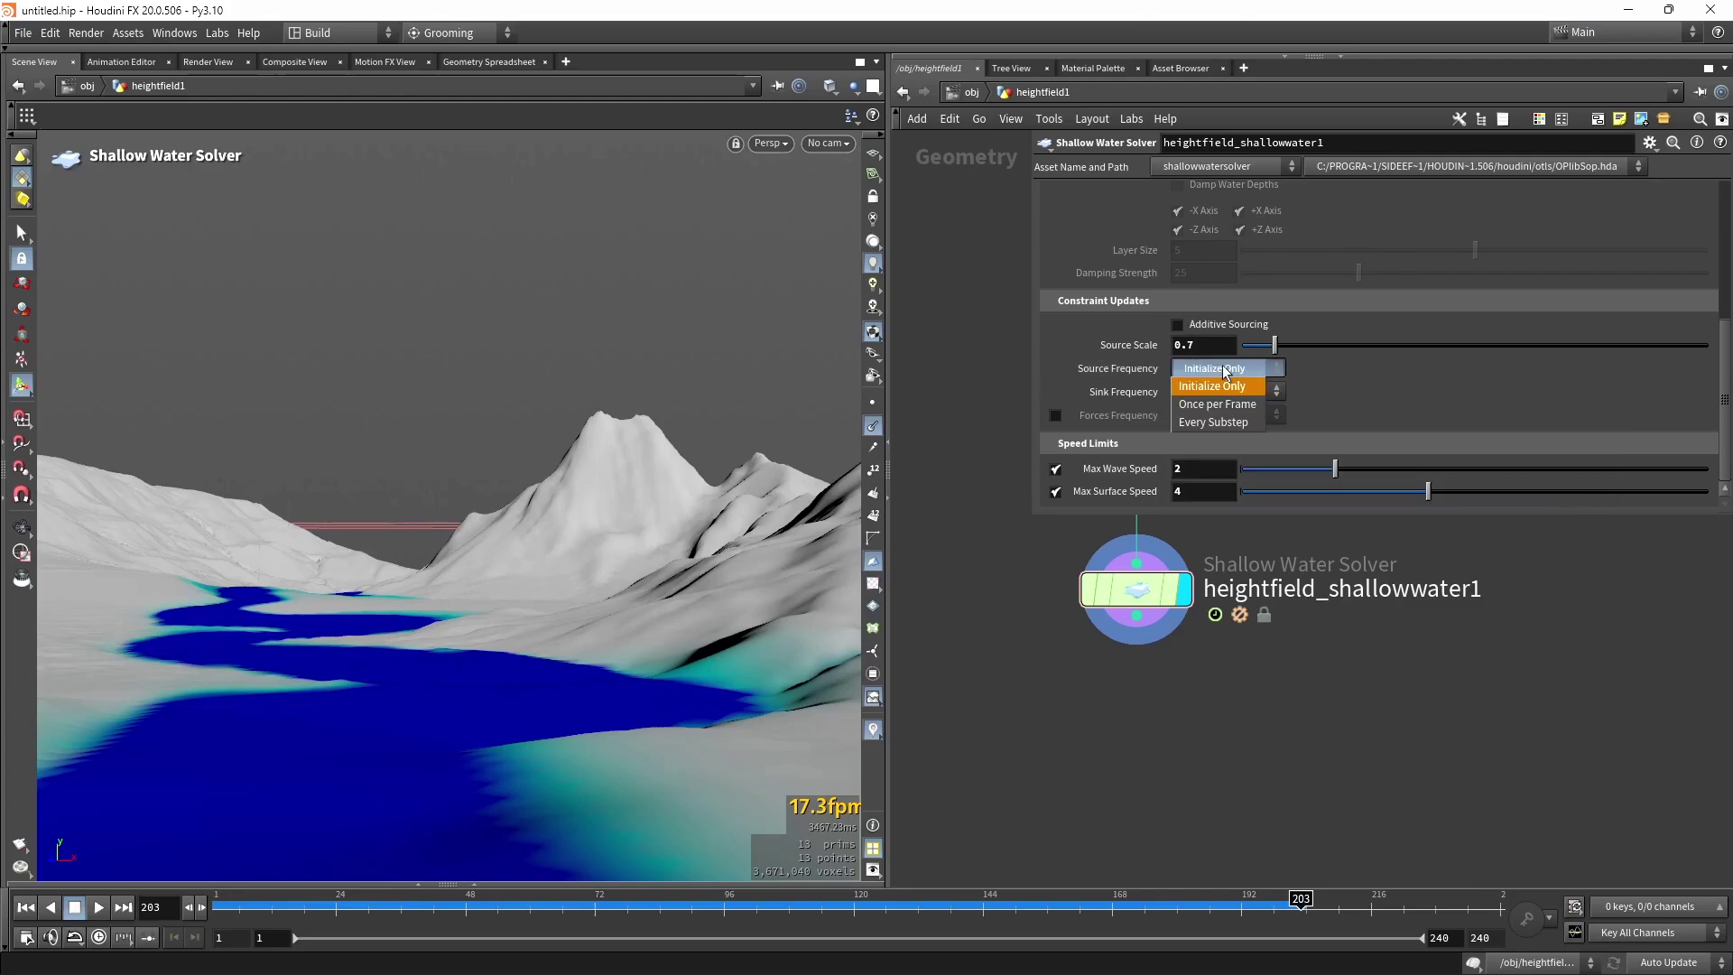
{"action": "left_click", "coordinate": [1228, 387]}
{"action": "left_click", "coordinate": [1227, 391]}
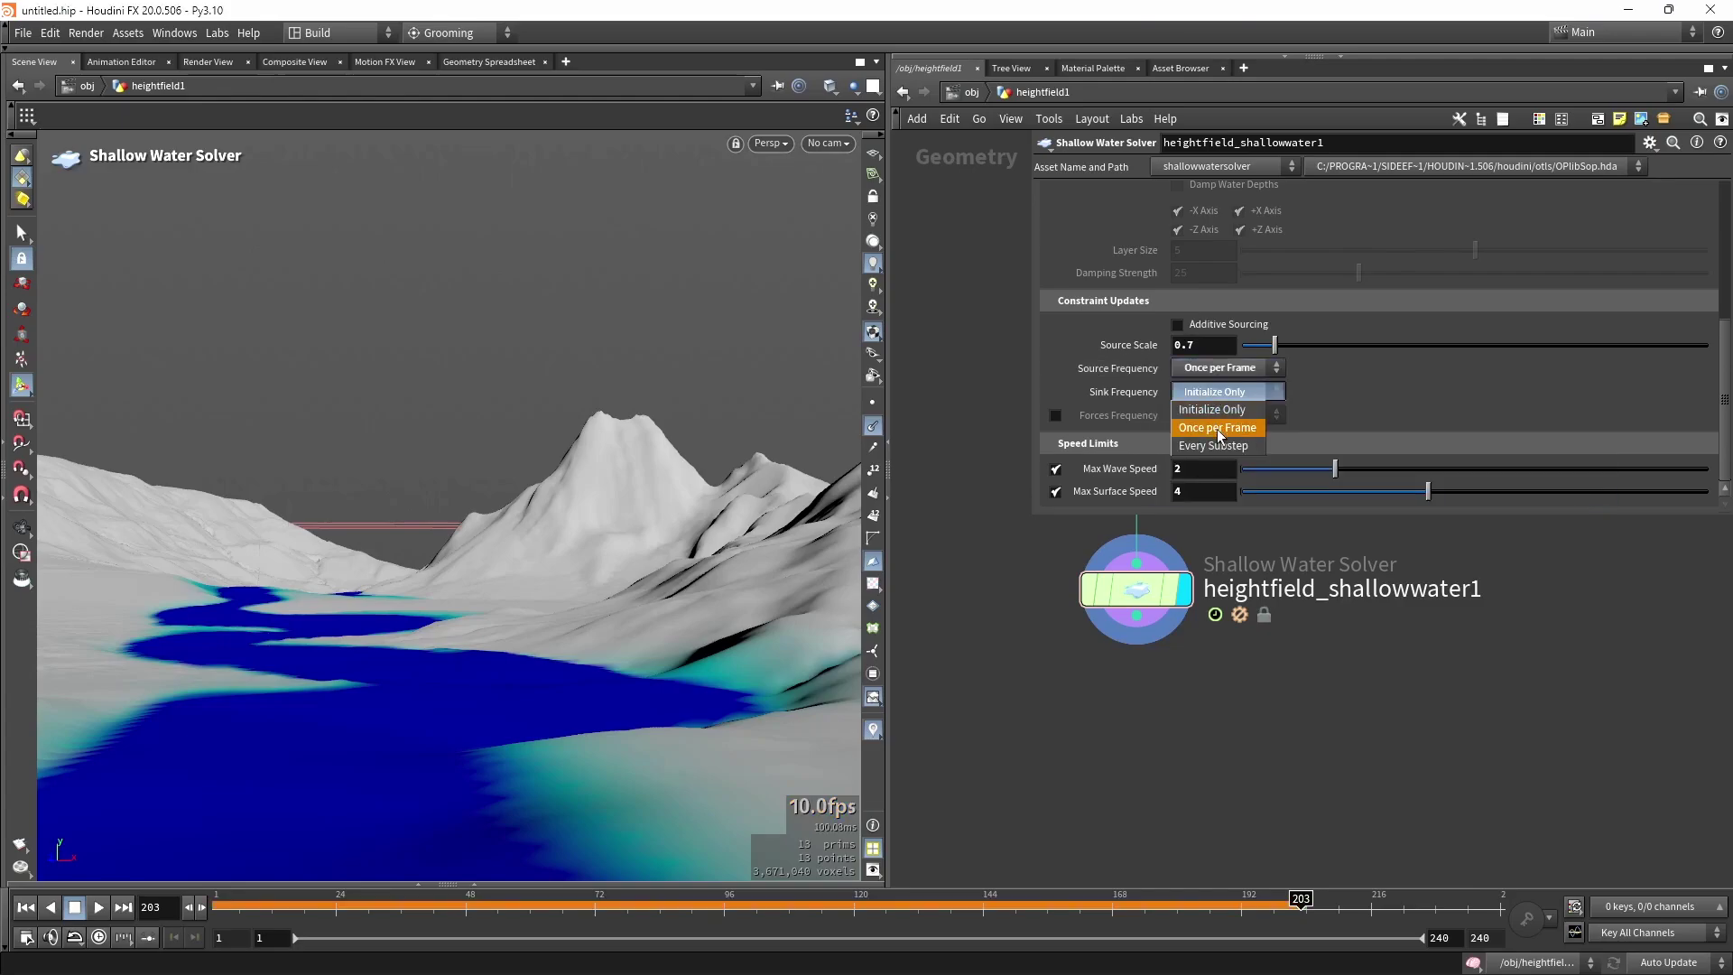
{"action": "left_click", "coordinate": [1226, 412]}
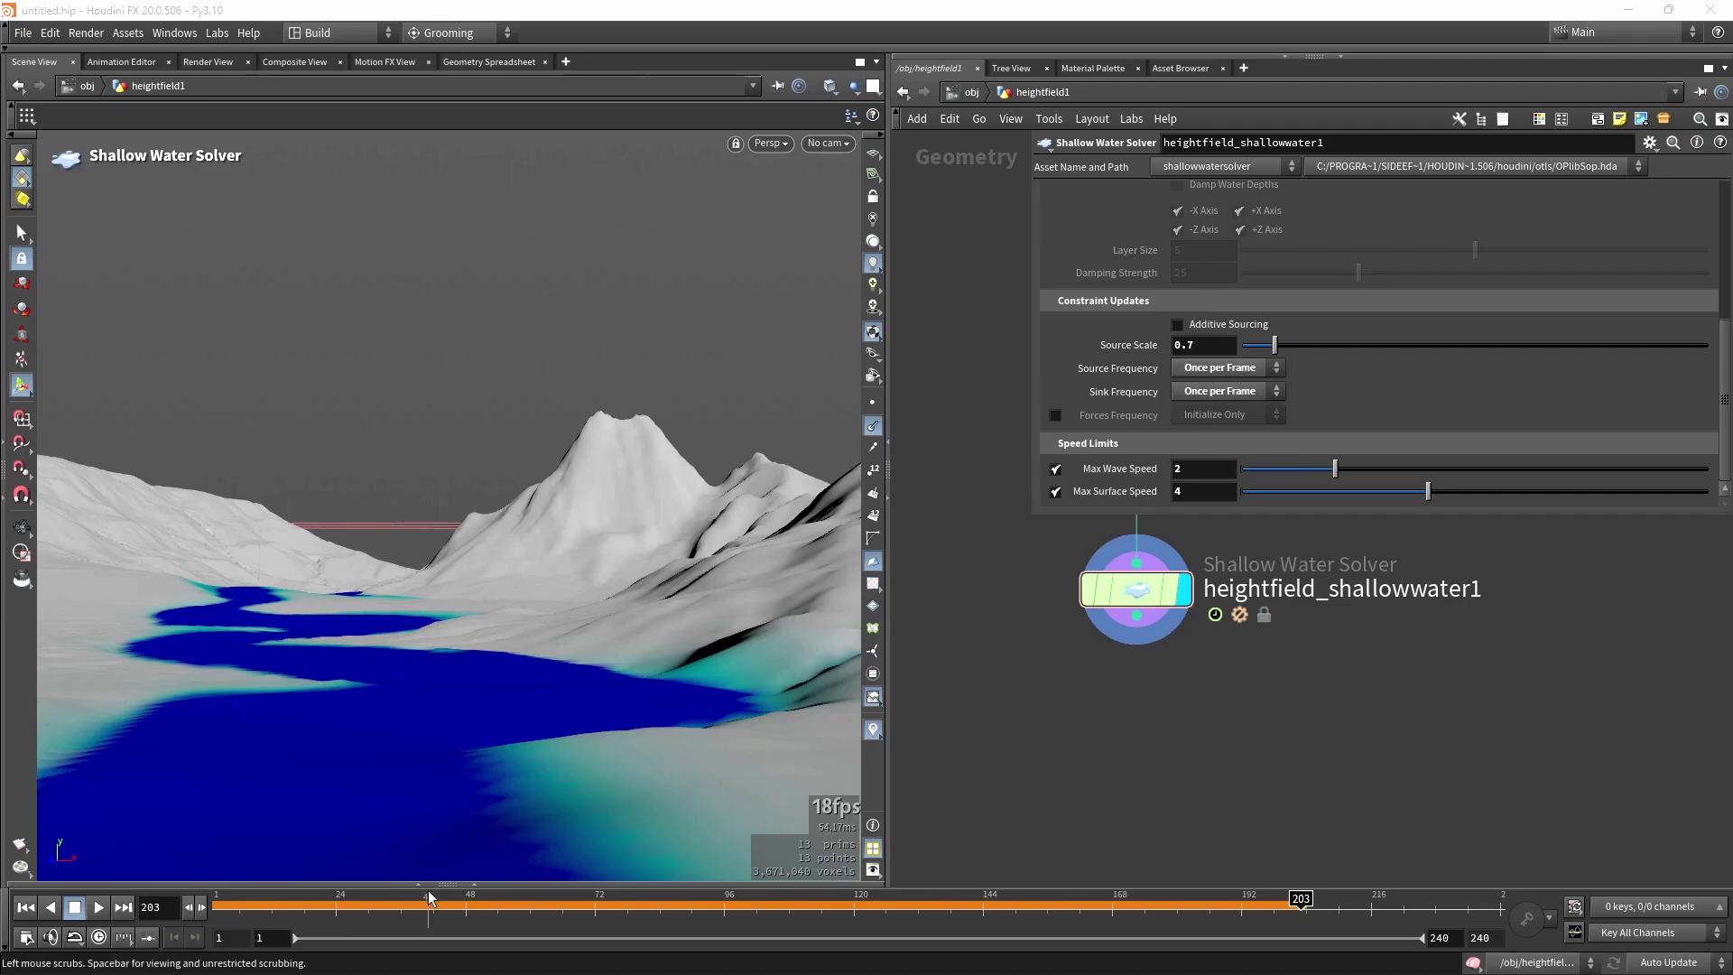
Replay the simulation from frame 1 up to frame 169 and check the water flow along the river up close.
{"action": "left_click_drag", "start_coordinate": [428, 901], "coordinate": [221, 901]}
{"action": "left_click_drag", "start_coordinate": [280, 551], "coordinate": [406, 429], "text": "alt"}
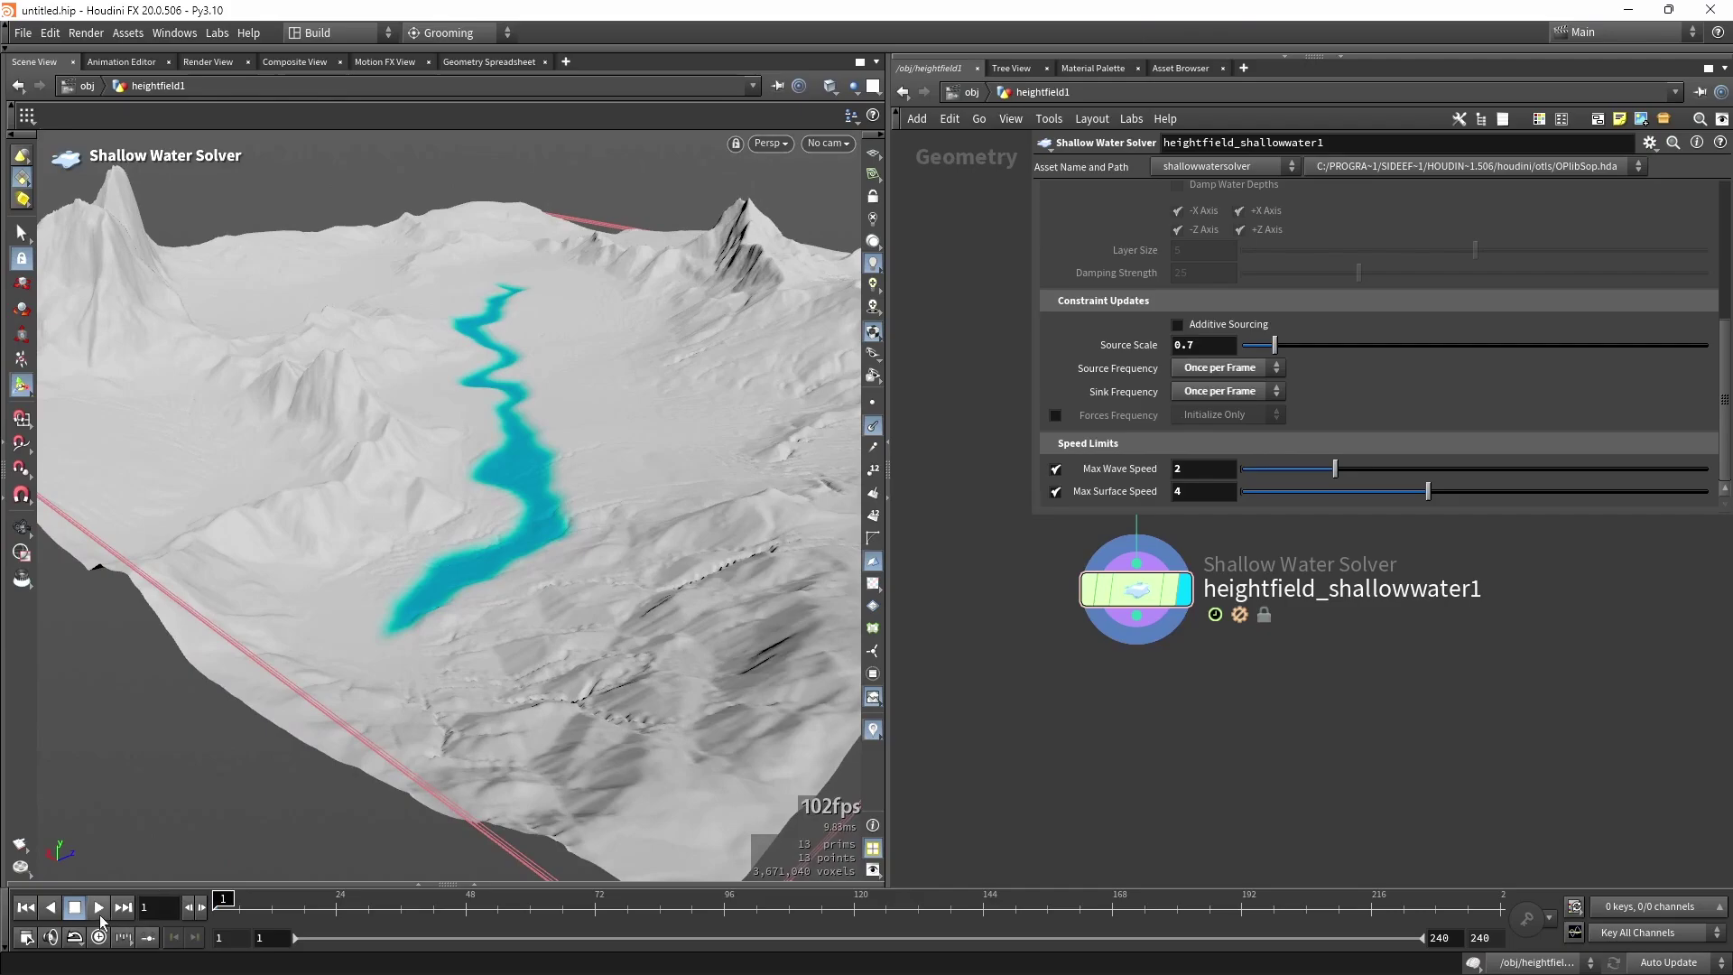
{"action": "left_click", "coordinate": [98, 908]}
{"action": "left_click_drag", "start_coordinate": [433, 487], "coordinate": [451, 452], "text": "alt"}
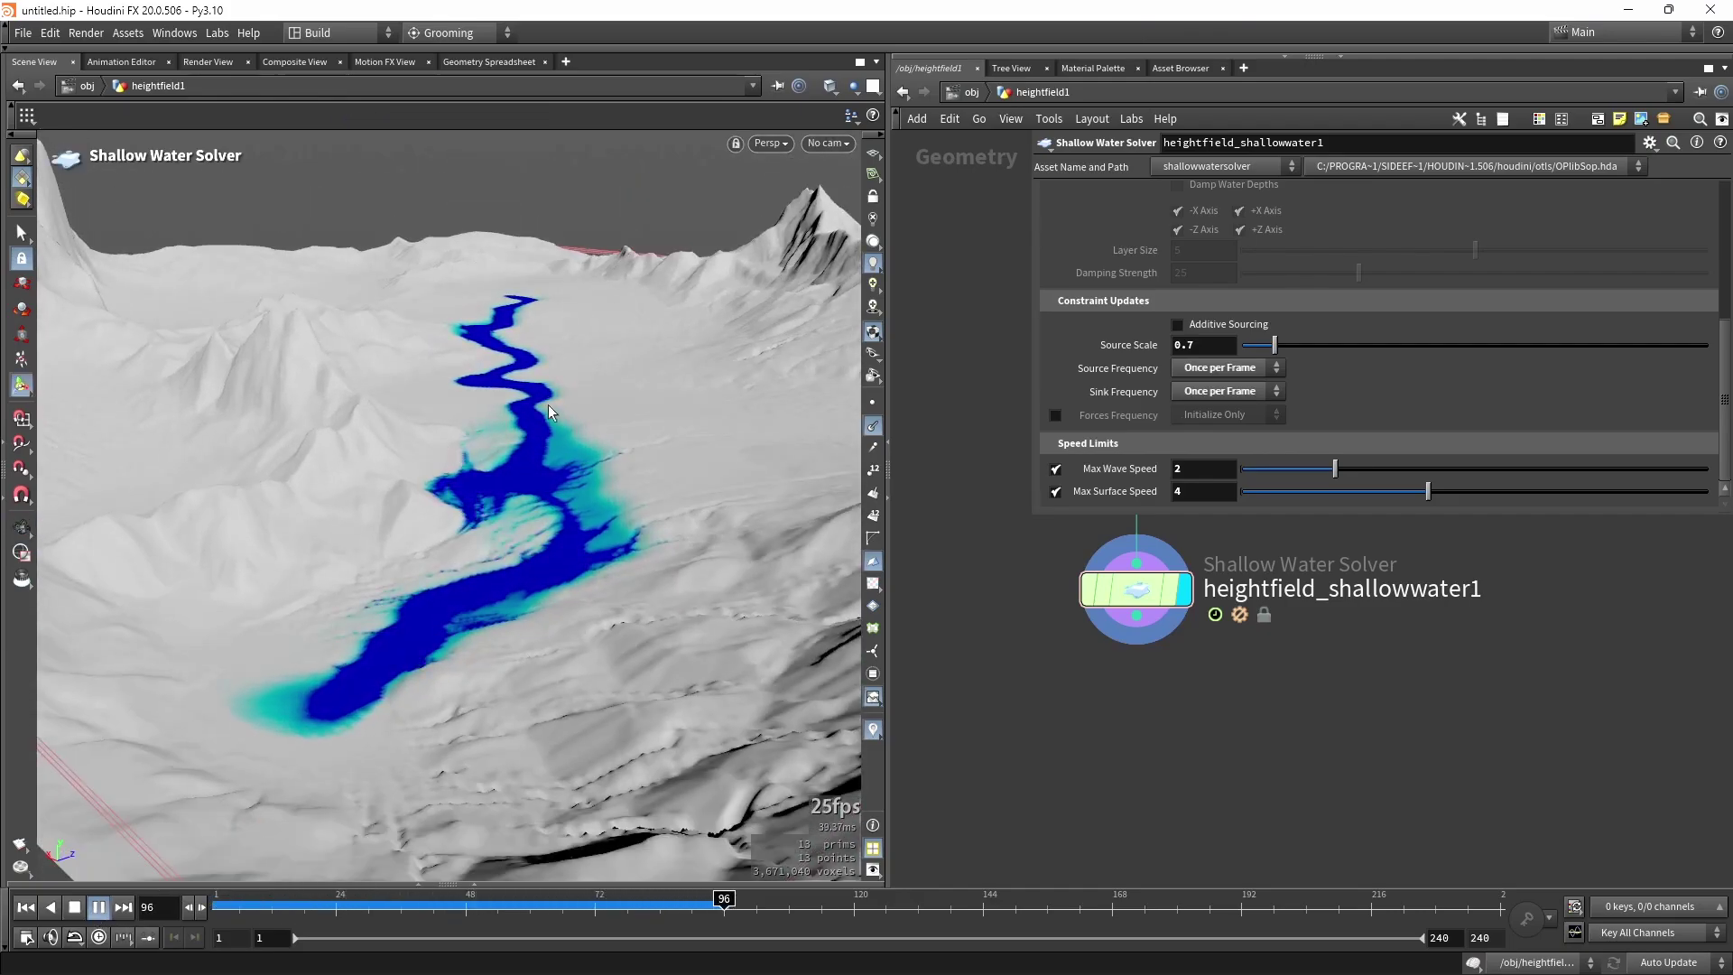
{"action": "left_click_drag", "start_coordinate": [548, 405], "coordinate": [801, 502], "text": "alt"}
{"action": "mouse_move", "coordinate": [465, 534]}
{"action": "left_mouse_down", "text": "alt"}
{"action": "mouse_move", "coordinate": [452, 491]}
{"action": "mouse_move", "coordinate": [491, 542]}
{"action": "left_mouse_up", "text": "alt"}
{"action": "scroll", "coordinate": [491, 541], "scroll_direction": "up", "scroll_amount": 5}
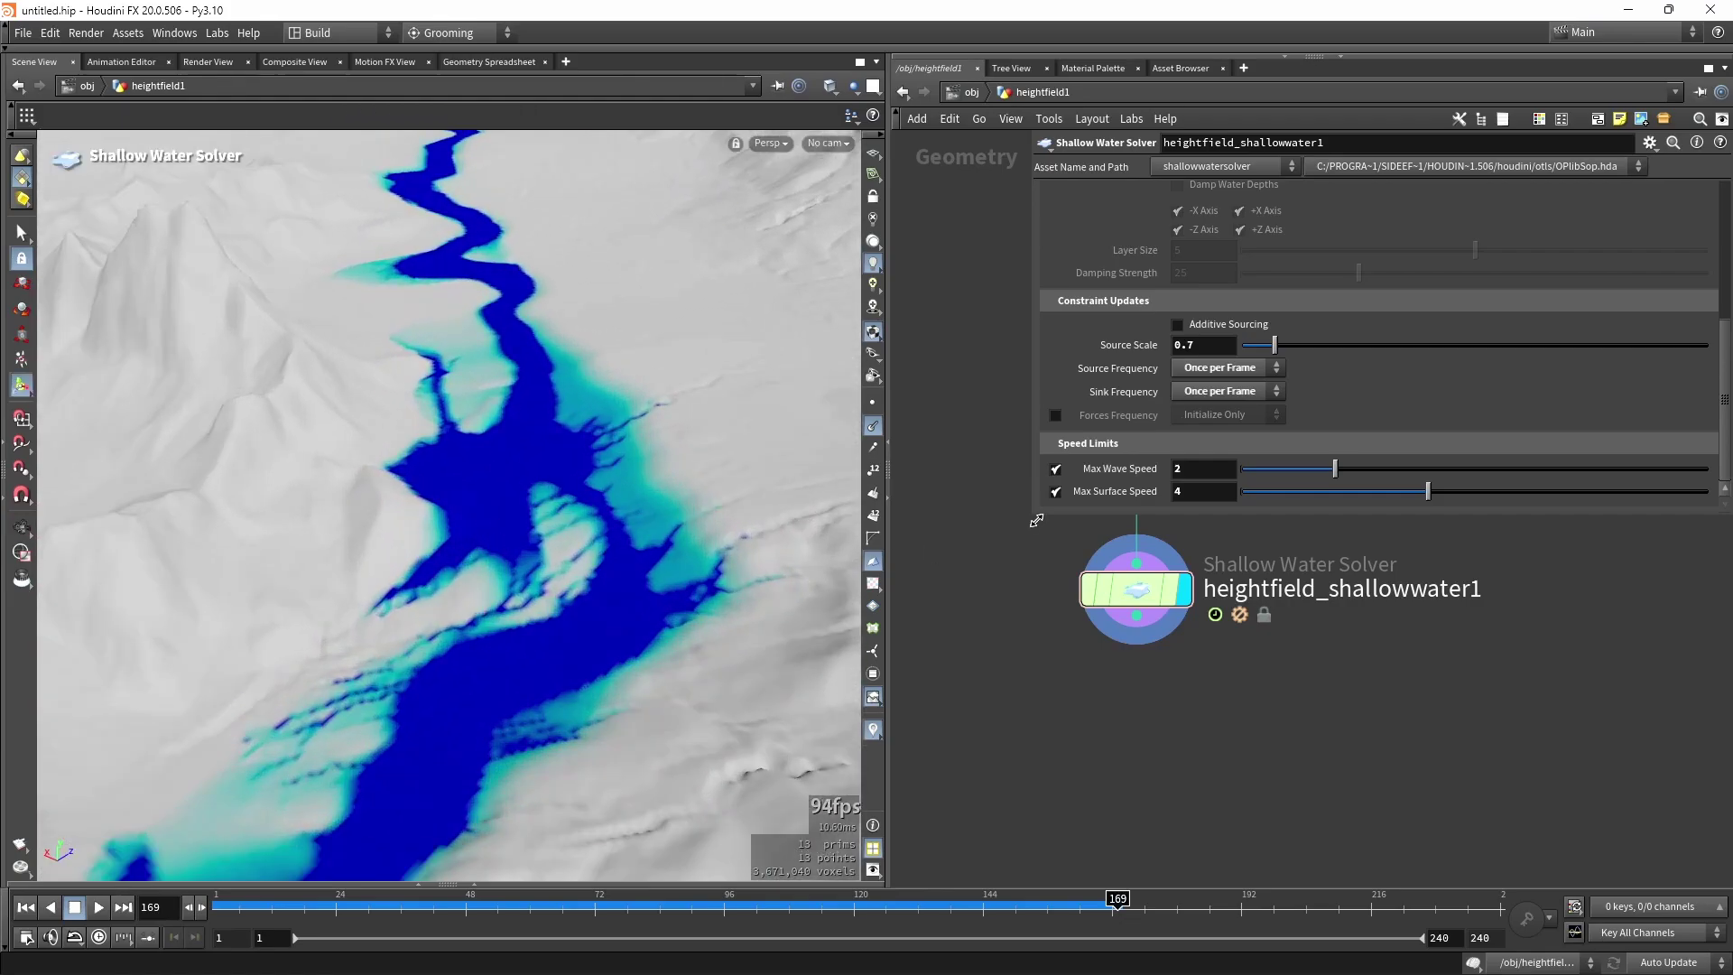
Narrow the parameter pane and display the blast1 node to show the masked riverbed.
{"action": "left_click_drag", "start_coordinate": [1036, 521], "coordinate": [1378, 508]}
{"action": "left_click_drag", "start_coordinate": [632, 505], "coordinate": [663, 498], "text": "alt"}
{"action": "scroll", "coordinate": [1119, 506], "scroll_direction": "down", "scroll_amount": 3}
{"action": "left_click_drag", "start_coordinate": [1126, 555], "coordinate": [1127, 669]}
{"action": "scroll", "coordinate": [1152, 449], "scroll_direction": "up", "scroll_amount": 4}
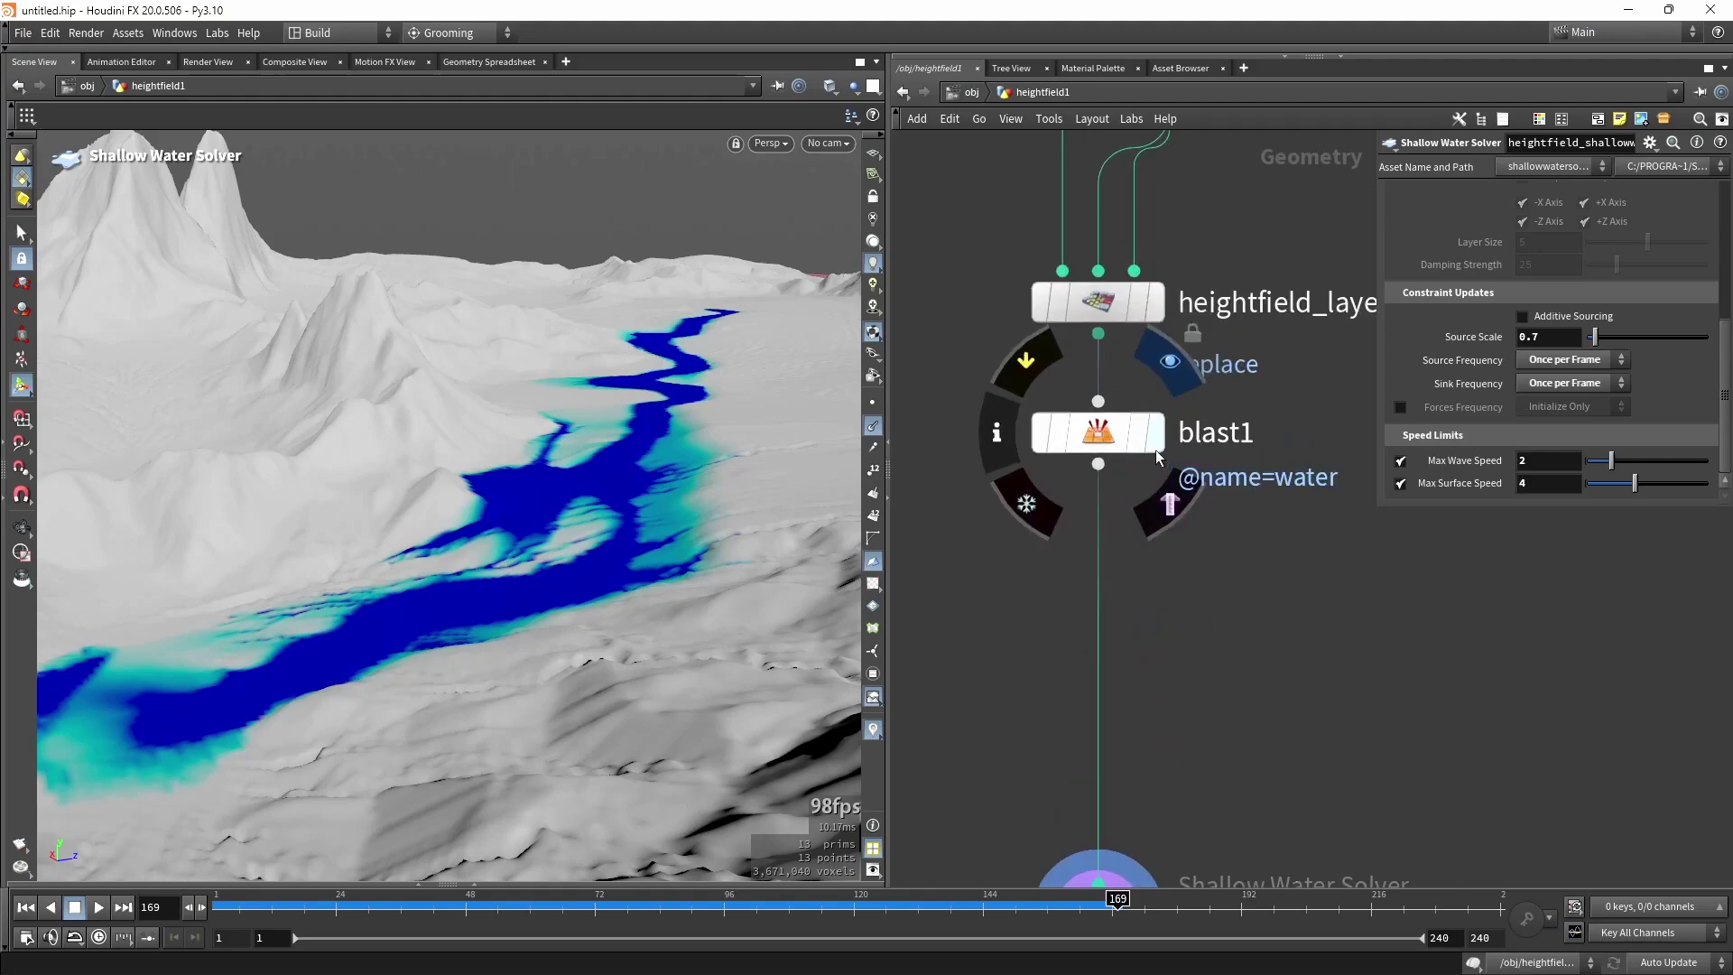
{"action": "left_click", "coordinate": [1154, 442]}
{"action": "left_click_drag", "start_coordinate": [652, 484], "coordinate": [657, 536], "text": "alt"}
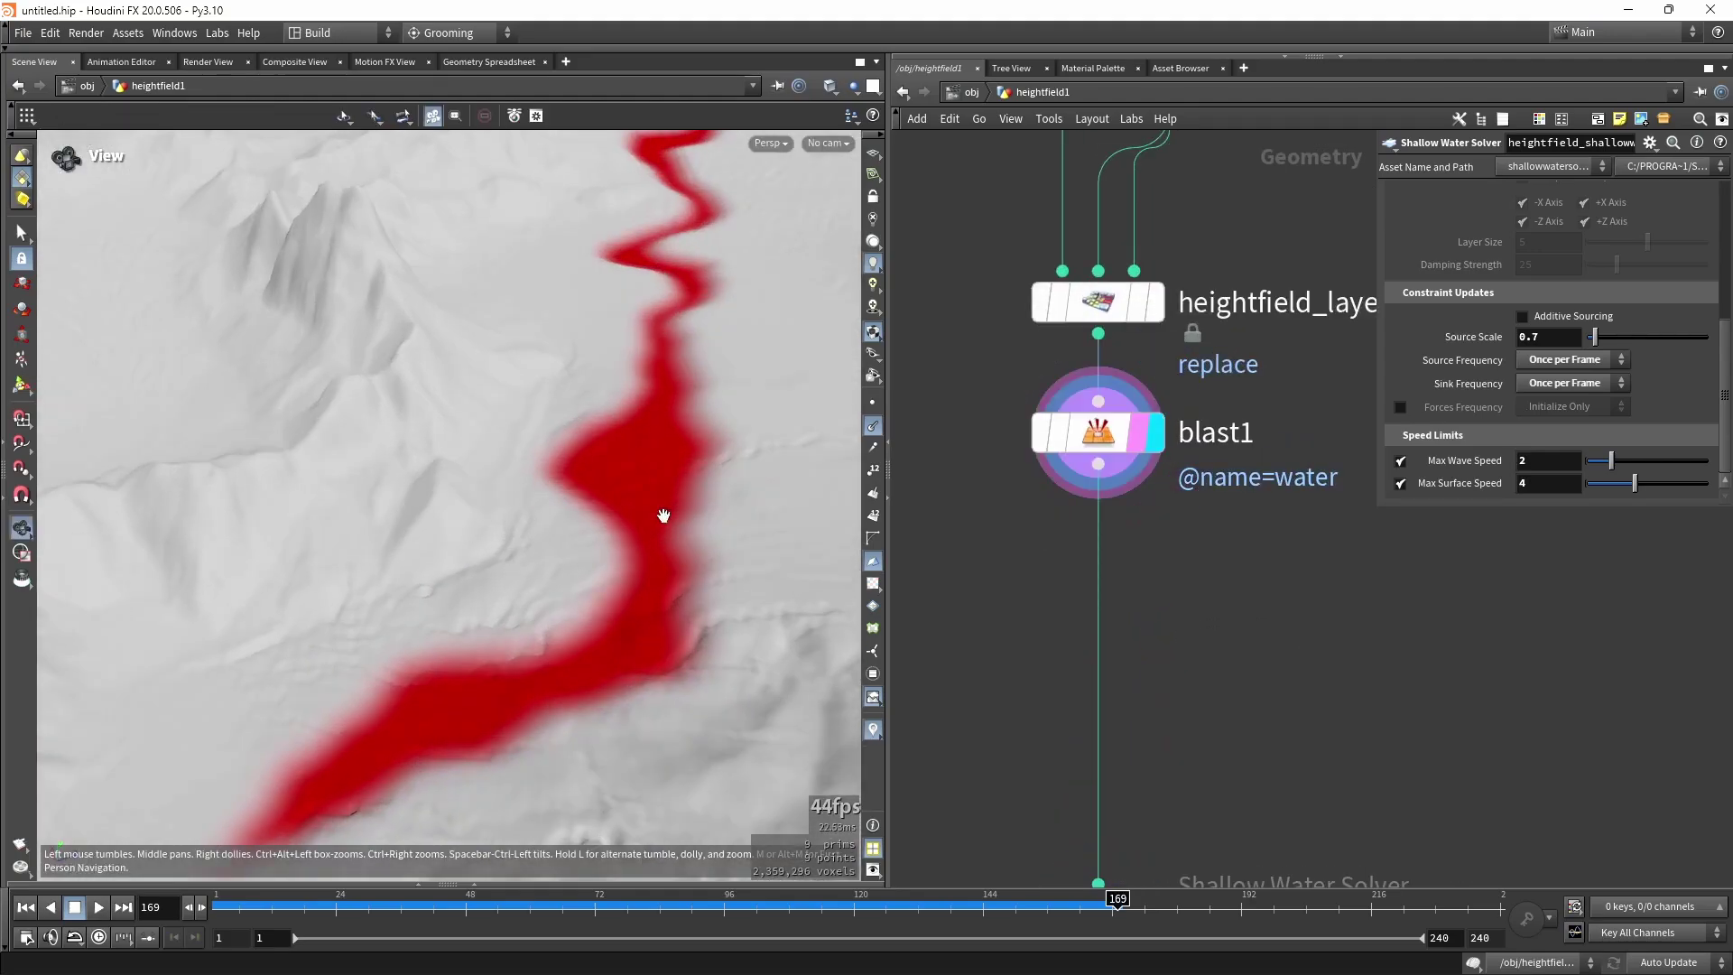
Add a HeightField Blur node below blast1, wire both of its inputs from blast1, and display it.
{"action": "key", "text": "Tab"}
{"action": "type", "text": "blu"}
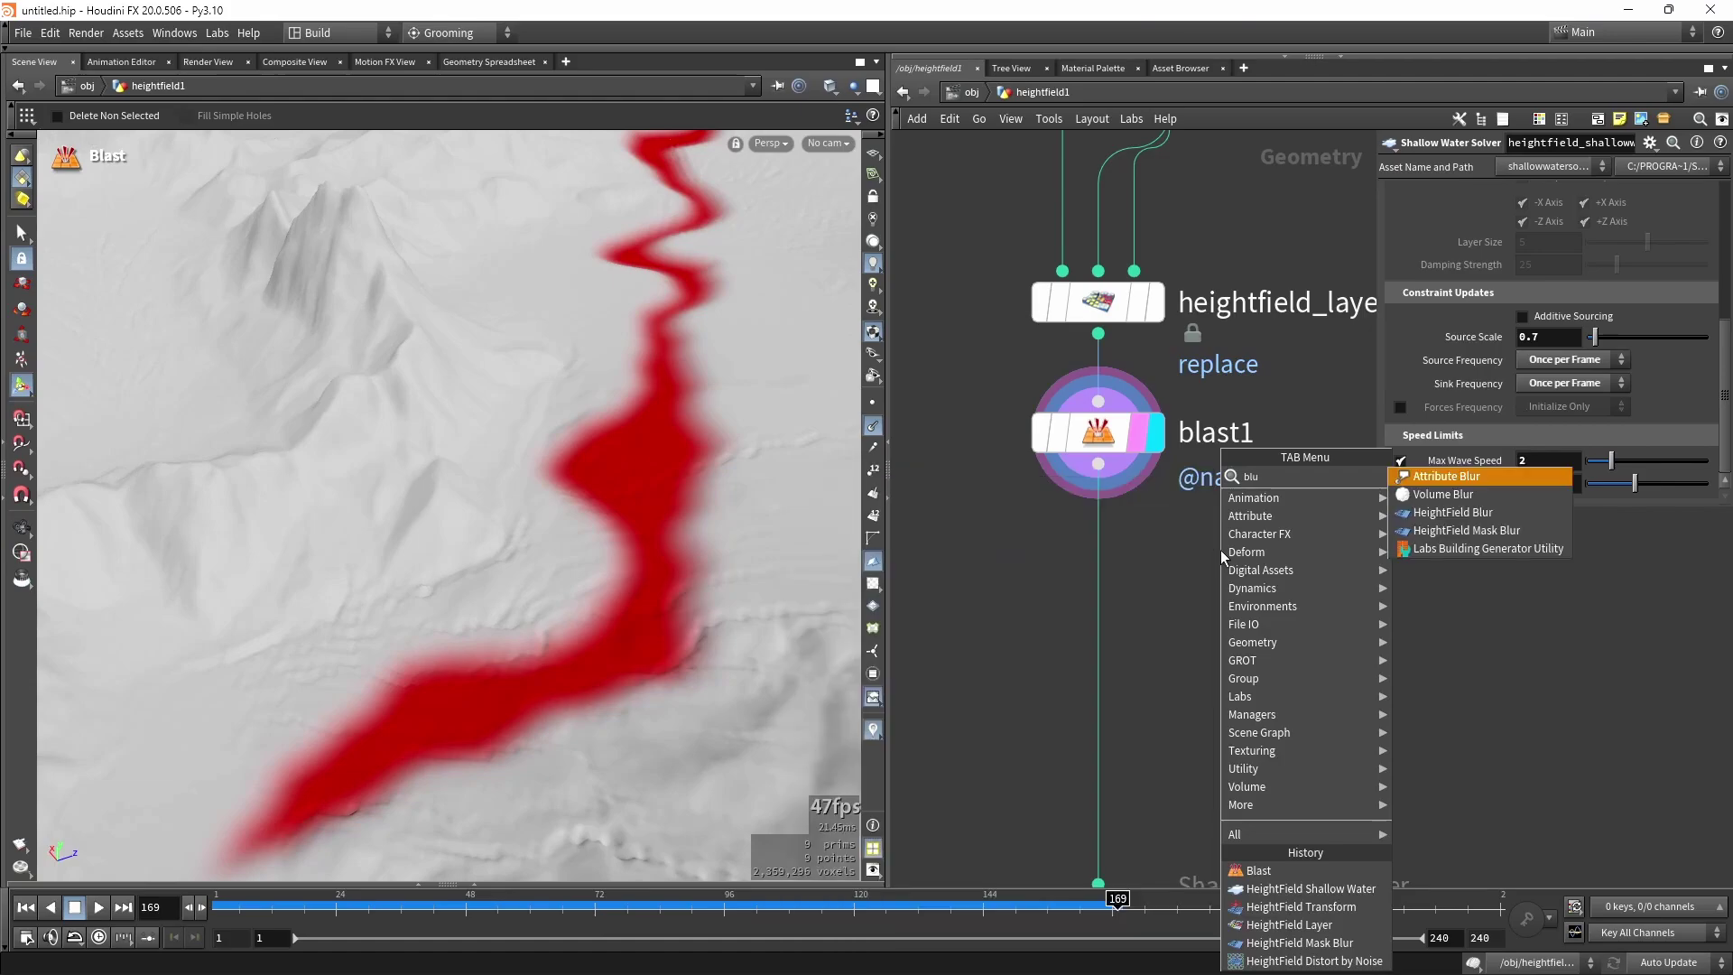
{"action": "left_click", "coordinate": [1491, 518]}
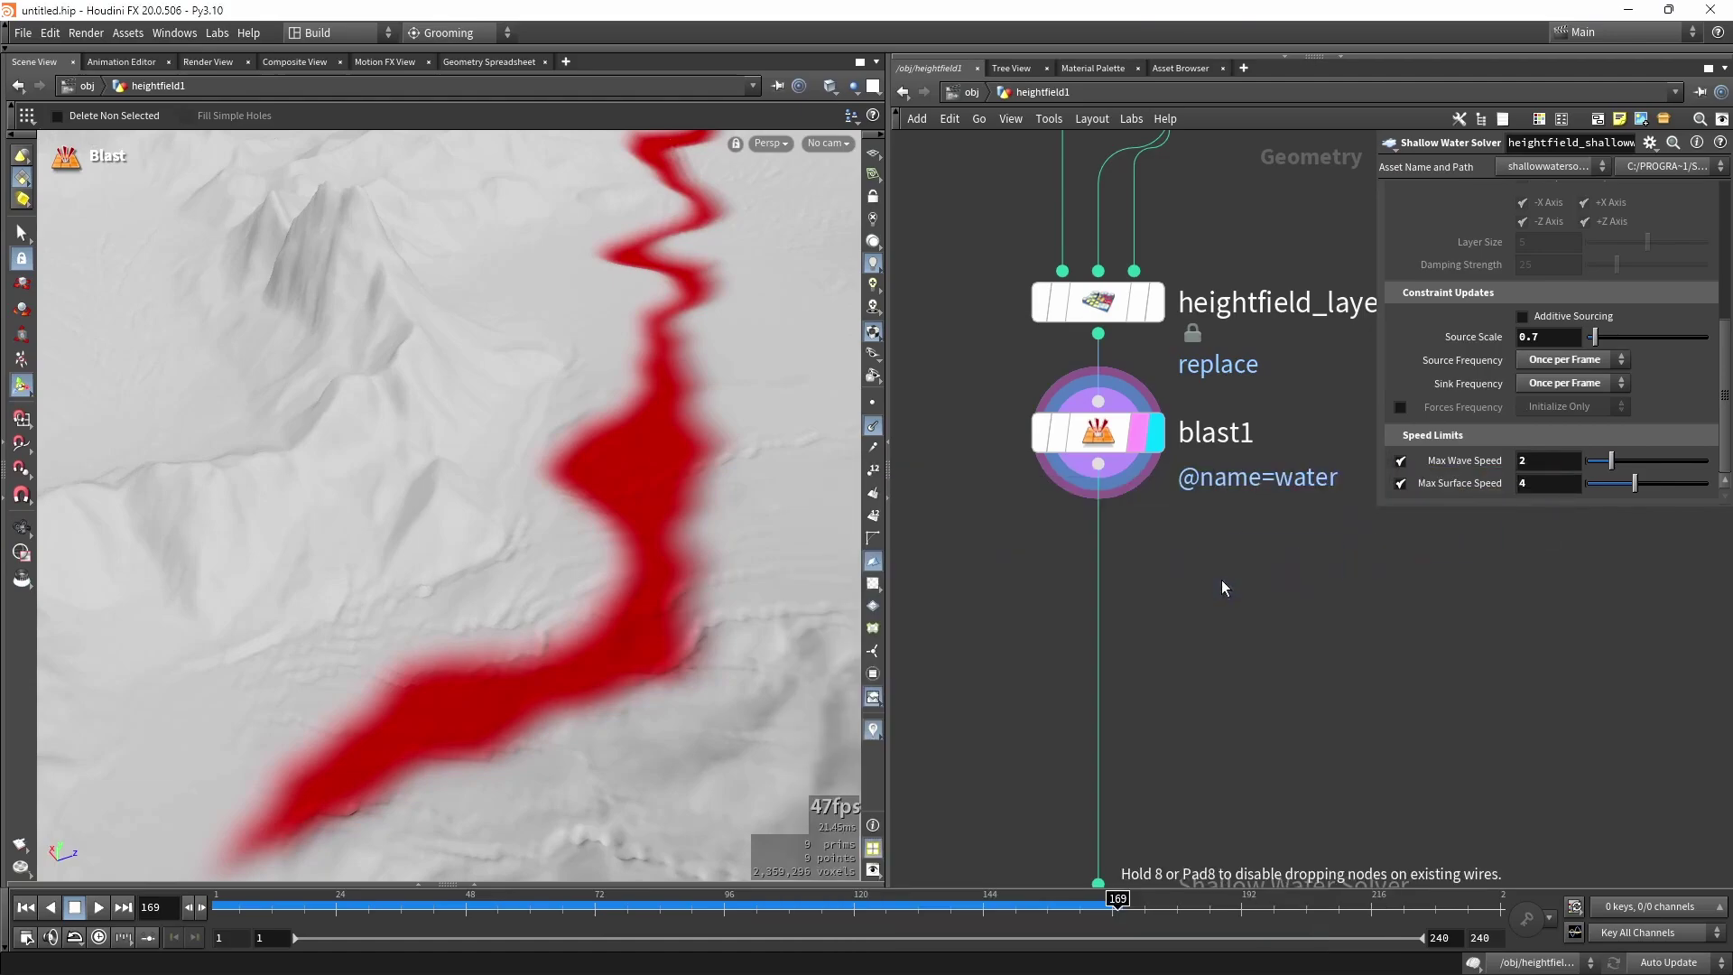
{"action": "left_click", "coordinate": [1221, 579]}
{"action": "left_click_drag", "start_coordinate": [1099, 464], "coordinate": [1235, 518]}
{"action": "left_click", "coordinate": [1248, 547]}
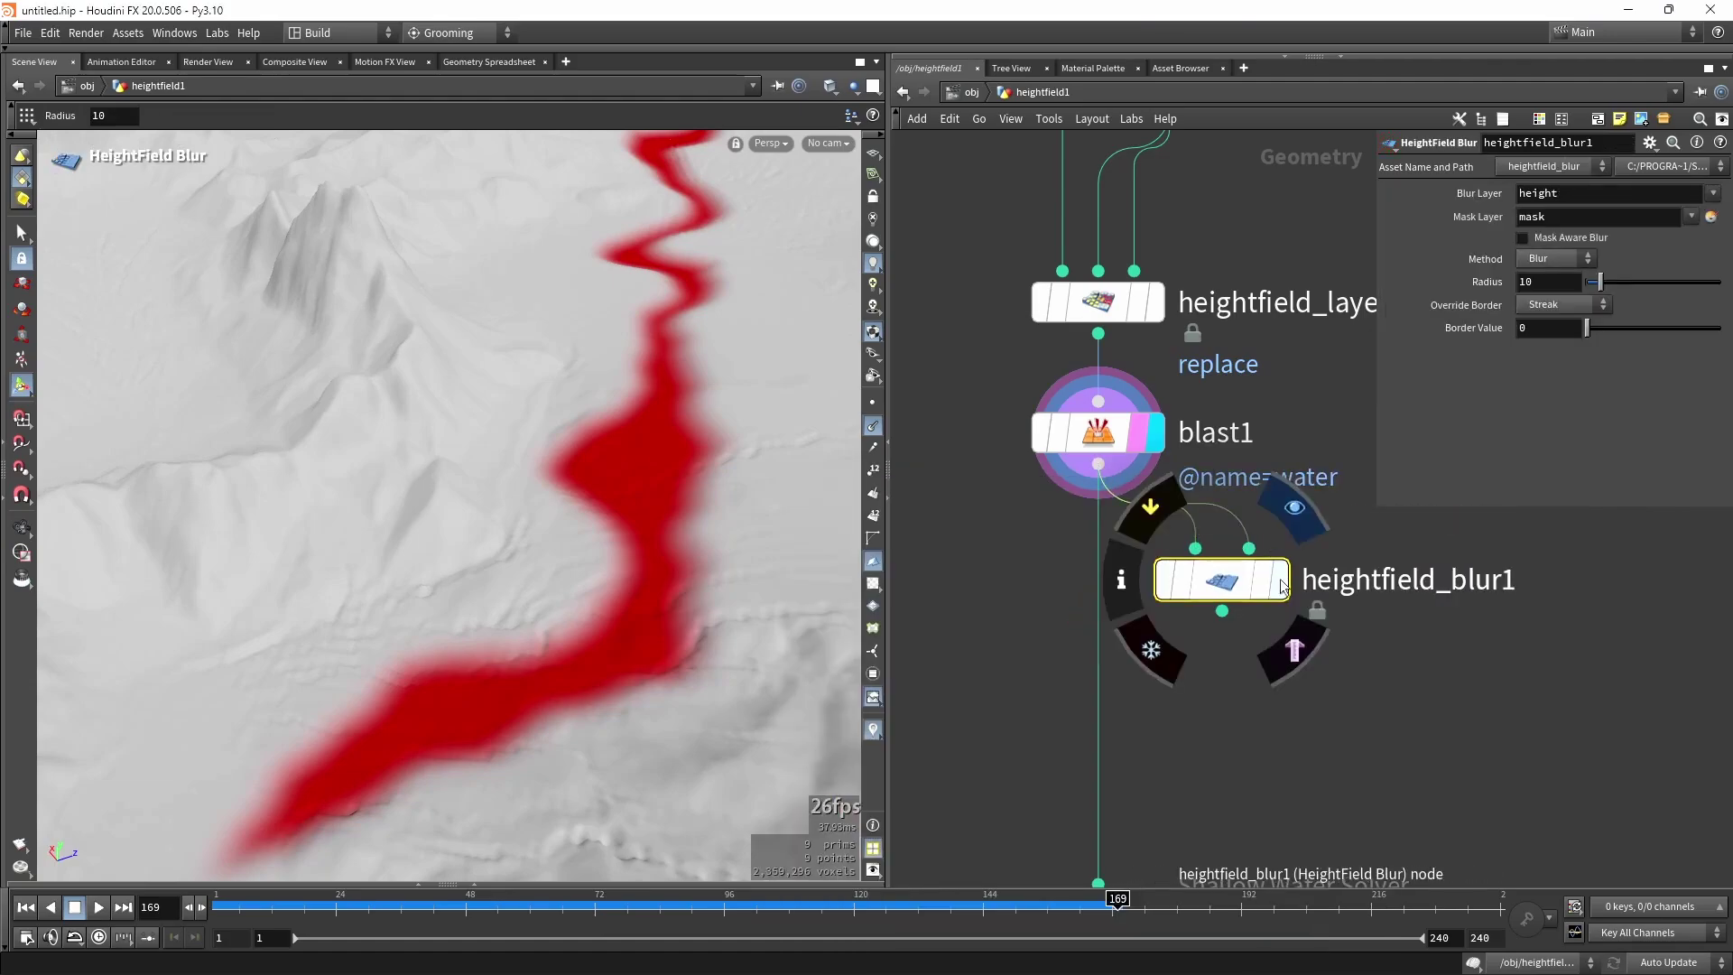
{"action": "left_click", "coordinate": [1279, 580]}
{"action": "key", "text": "Escape"}
{"action": "left_click_drag", "start_coordinate": [640, 542], "coordinate": [597, 599]}
{"action": "key", "text": "Return"}
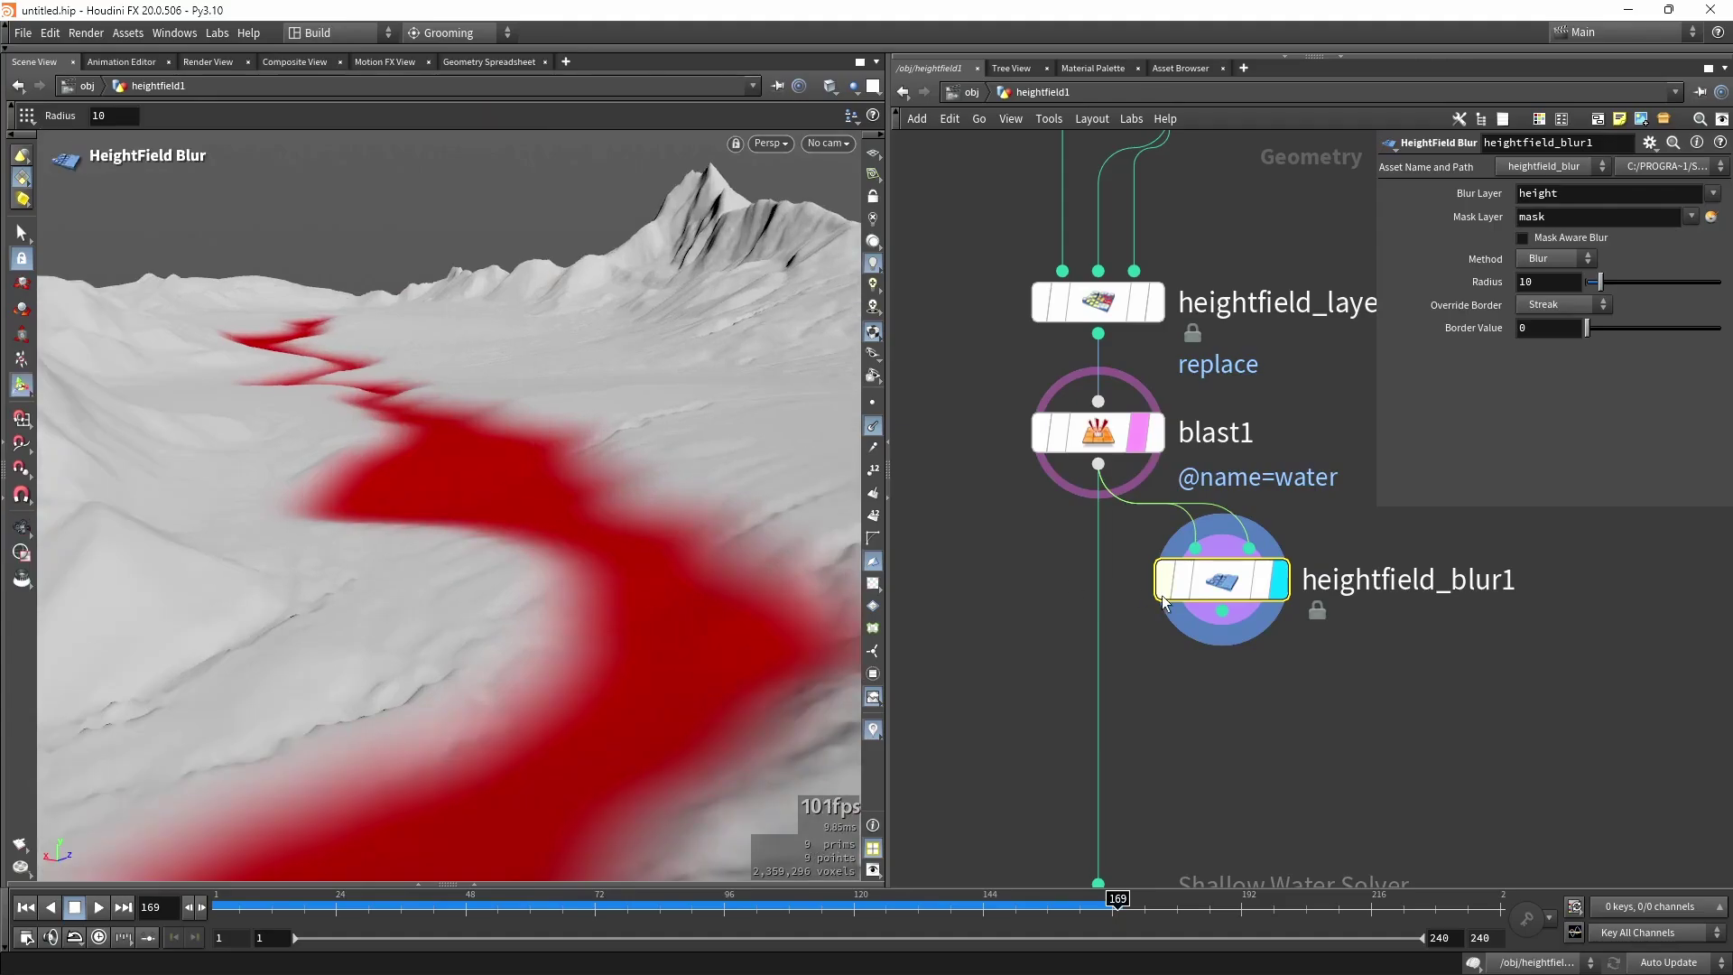
Add a HeightField Noise node below heightfield_blur1, wire both of its inputs from the blur, and display it.
{"action": "mouse_move", "coordinate": [1164, 584]}
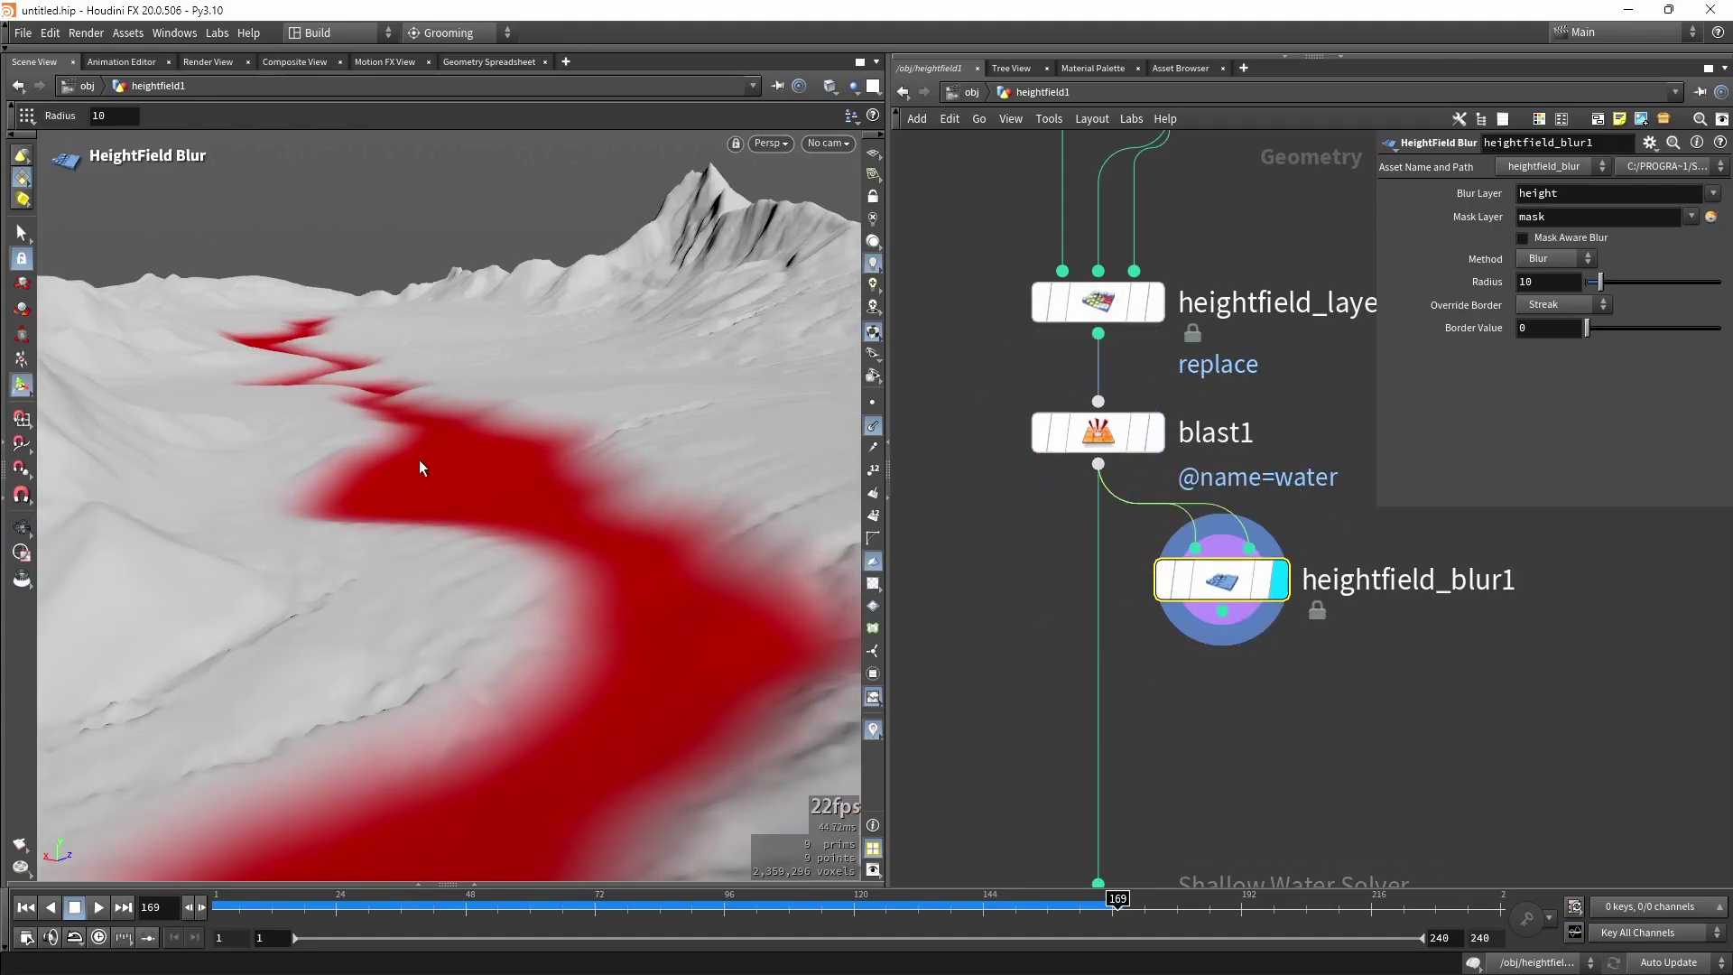
{"action": "left_click_drag", "start_coordinate": [650, 607], "coordinate": [650, 580]}
{"action": "scroll", "coordinate": [1177, 630], "scroll_direction": "down", "scroll_amount": 2}
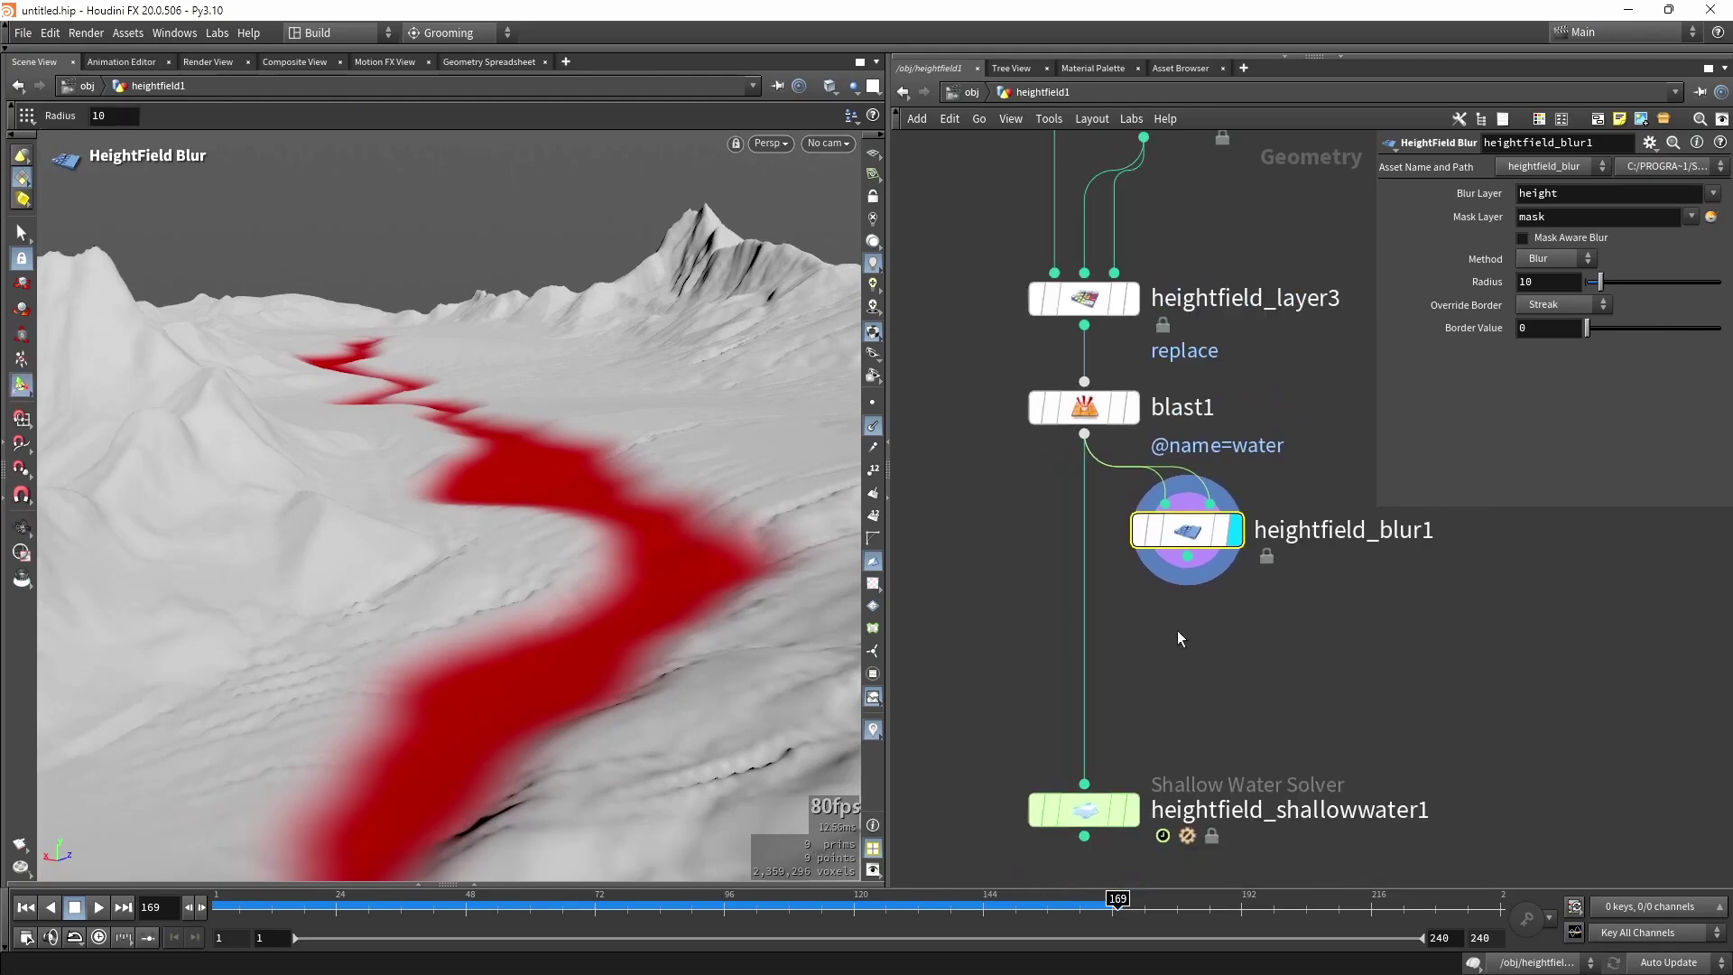
{"action": "key", "text": "Tab"}
{"action": "type", "text": "nois"}
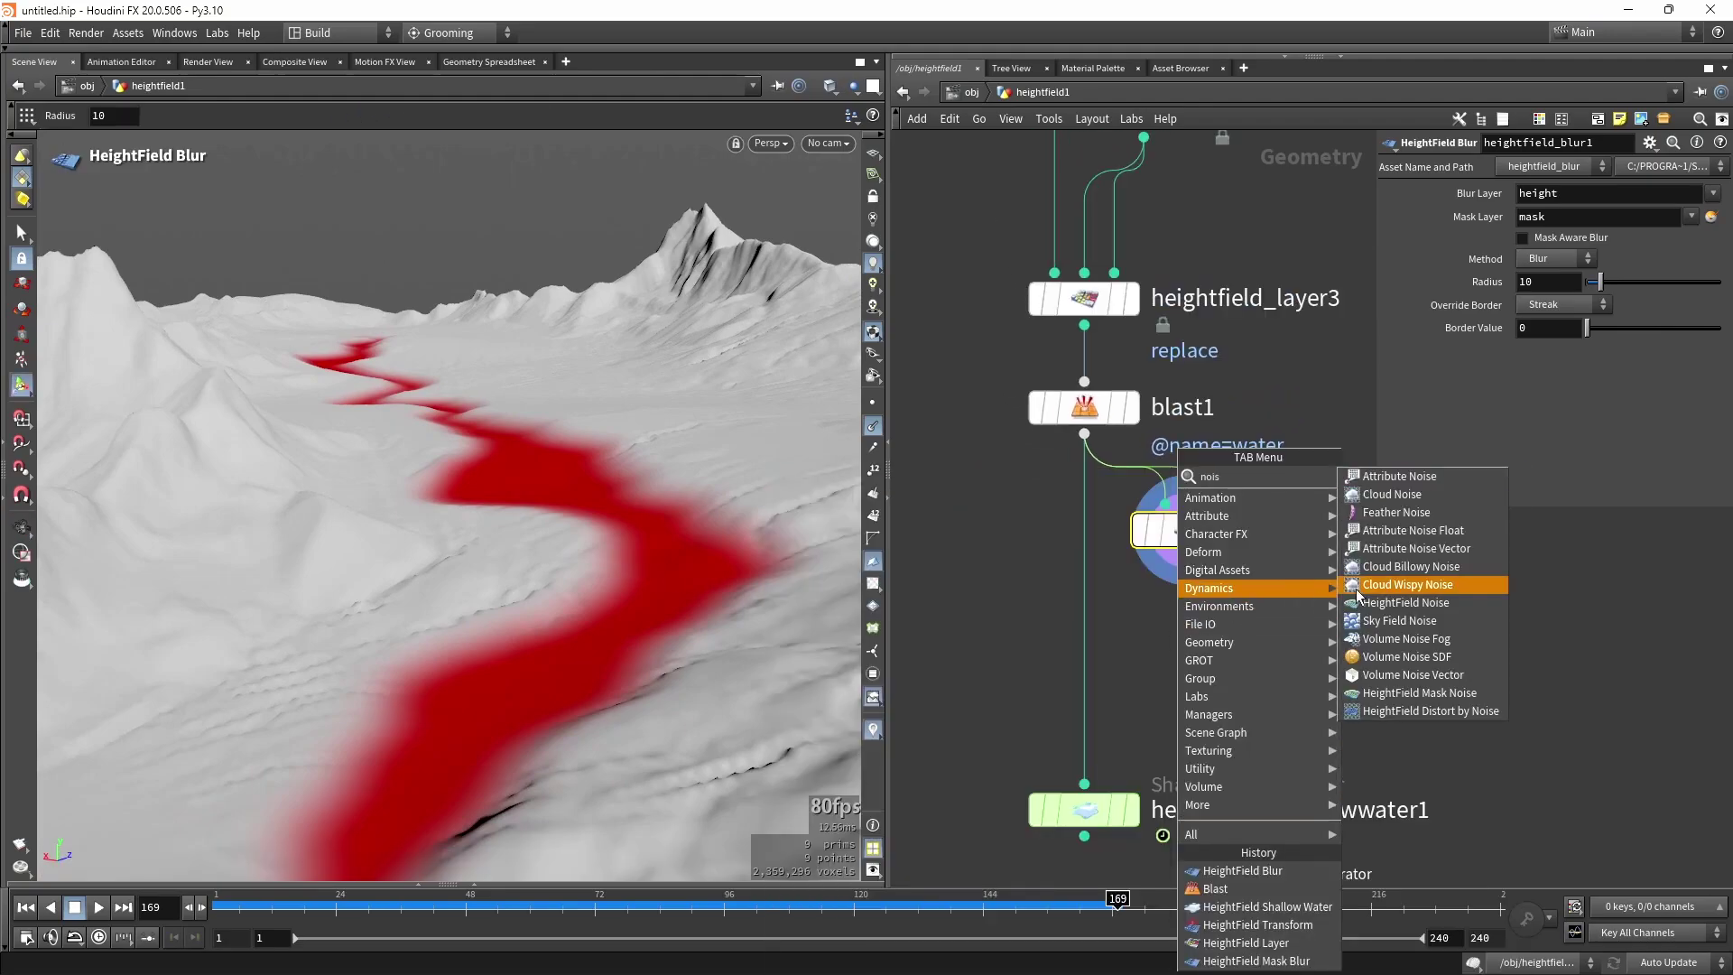
{"action": "left_click", "coordinate": [1369, 599]}
{"action": "left_click", "coordinate": [1265, 657]}
{"action": "left_click_drag", "start_coordinate": [1188, 557], "coordinate": [1202, 648]}
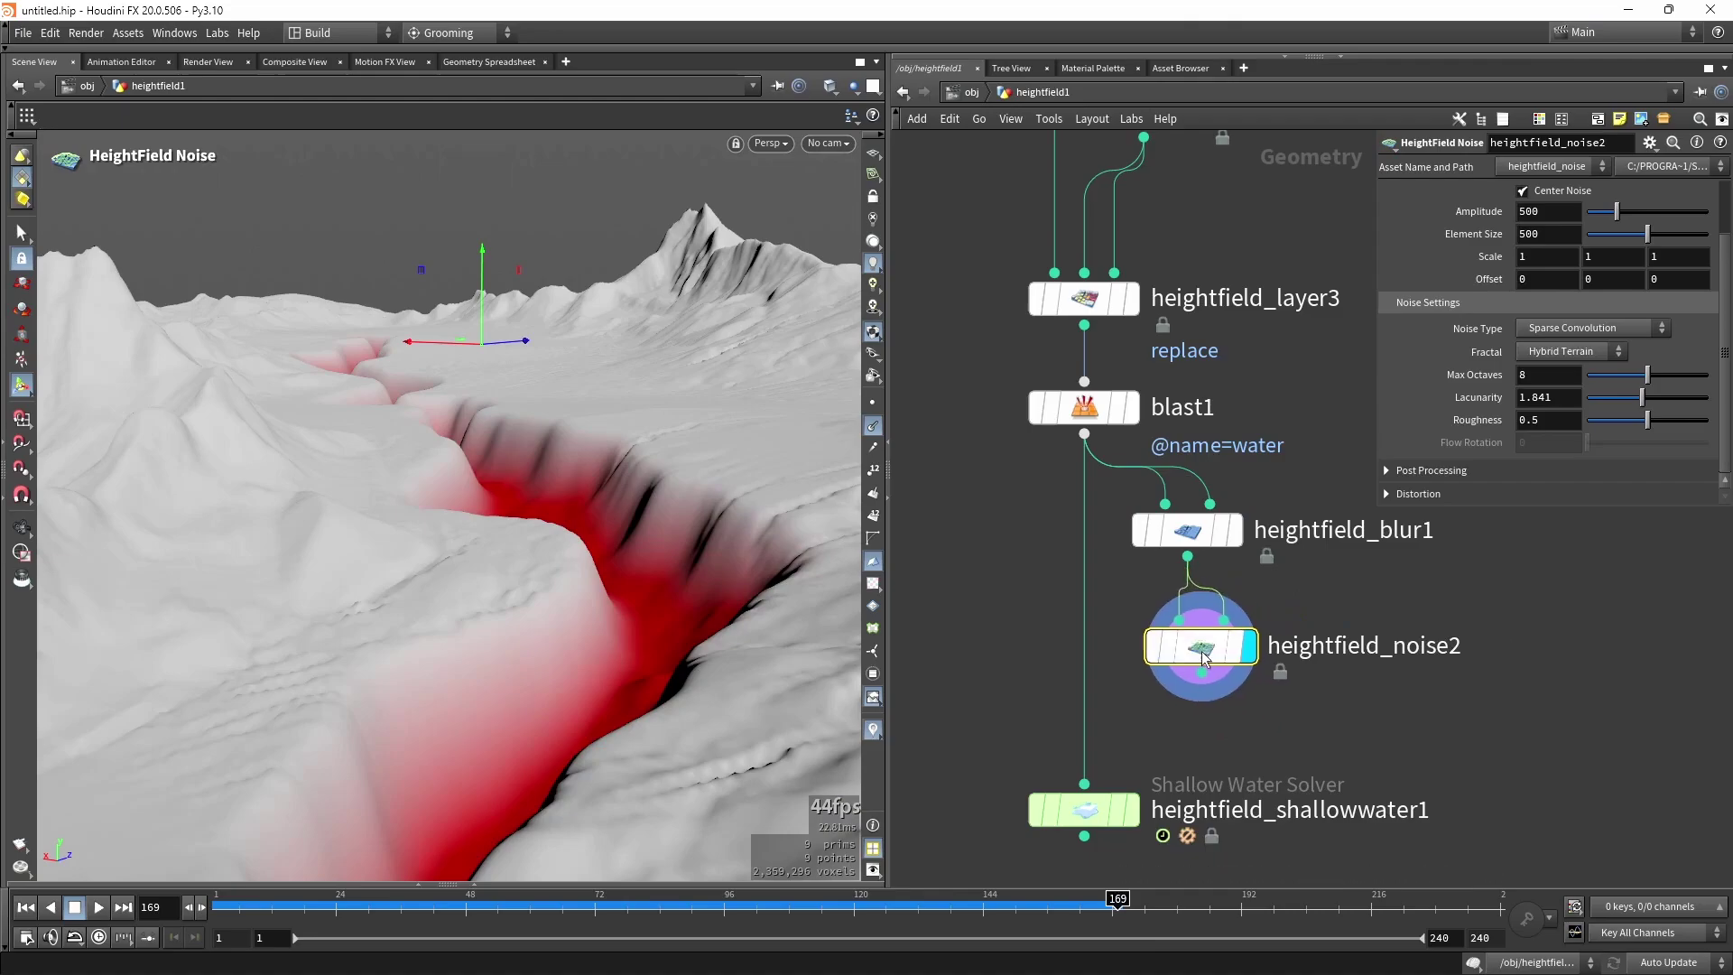
Enlarge the parameter pane, turn off Center Noise for heightfield_noise2 and set its amplitude to 10.
{"action": "left_click_drag", "start_coordinate": [1378, 506], "coordinate": [1257, 781]}
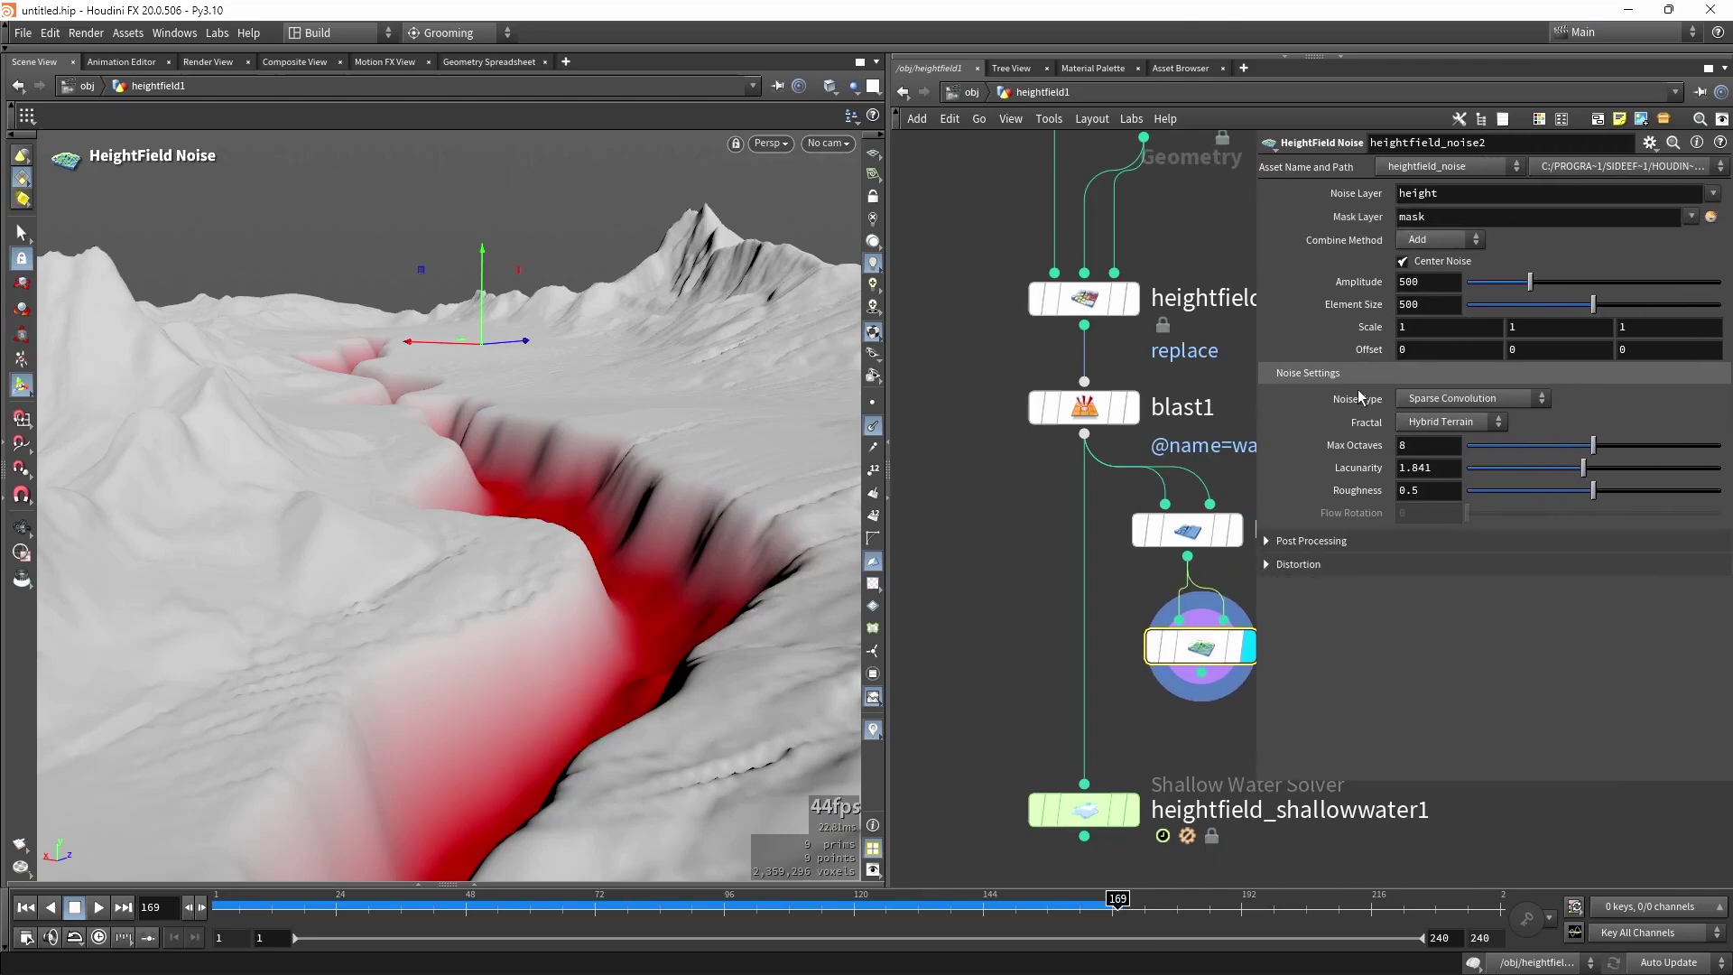
{"action": "left_click", "coordinate": [1453, 262]}
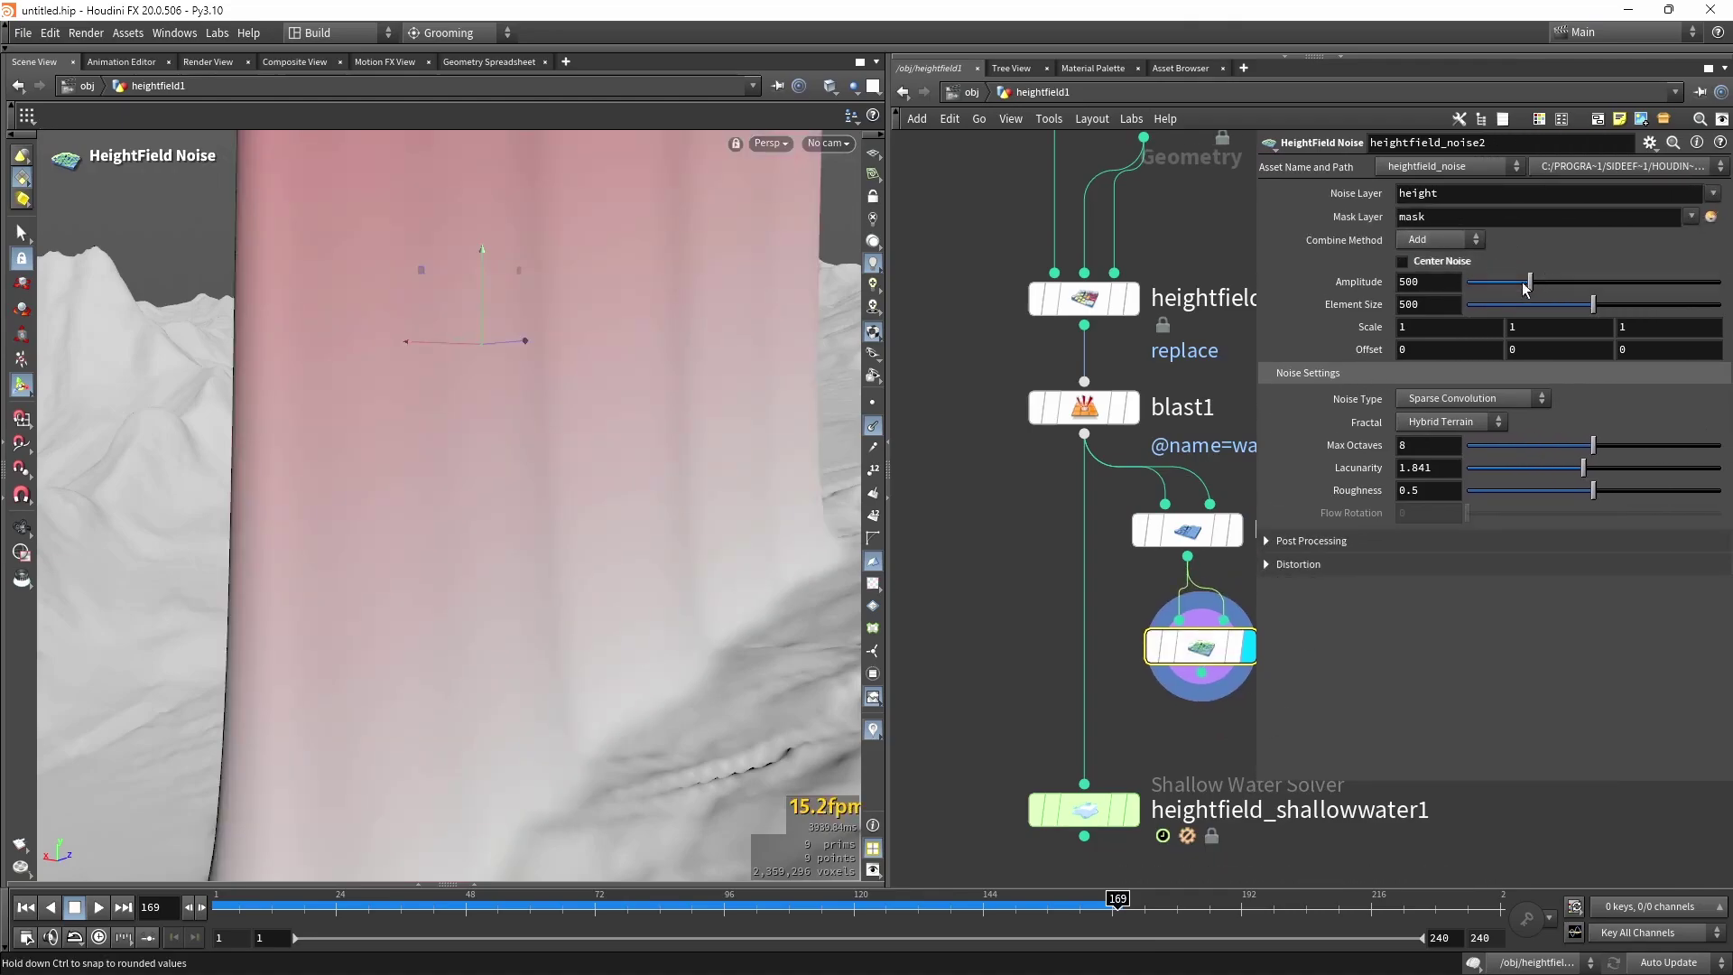
{"action": "left_click_drag", "start_coordinate": [1525, 287], "coordinate": [1481, 307]}
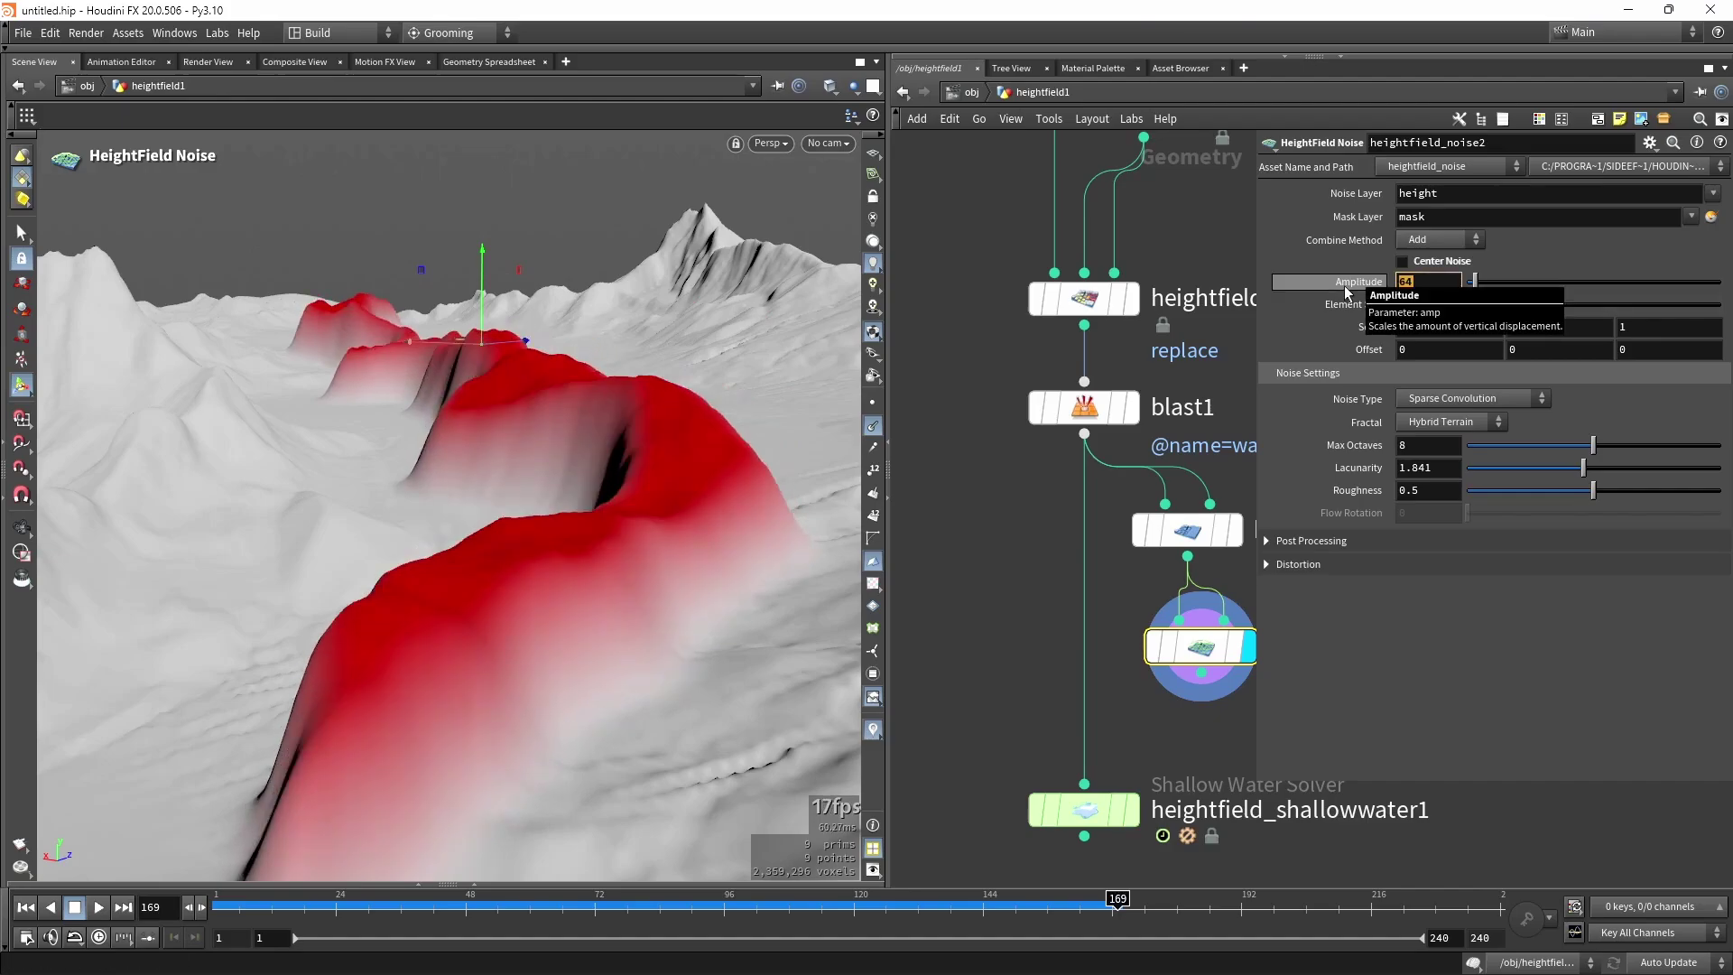
{"action": "key", "text": "Return"}
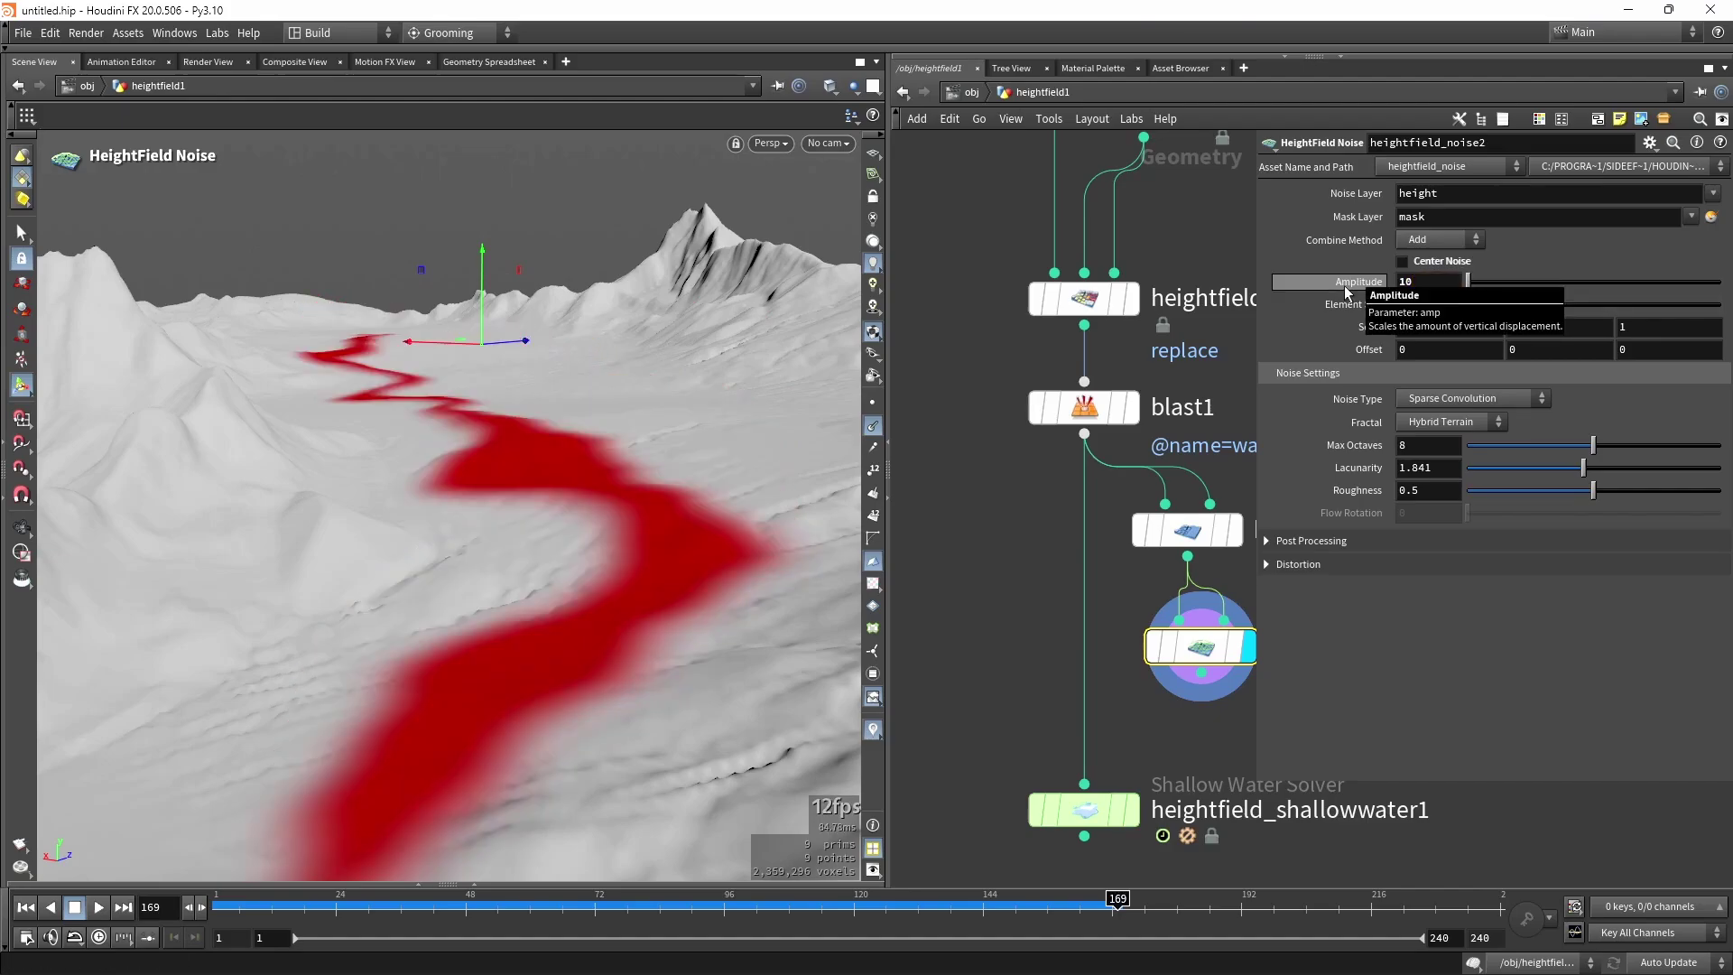
Set heightfield_noise2's Gradient Warp to 0.383, amplitude to 98 and element size to 23.
{"action": "left_click_drag", "start_coordinate": [588, 533], "coordinate": [556, 571], "text": "alt"}
{"action": "left_click", "coordinate": [1298, 564]}
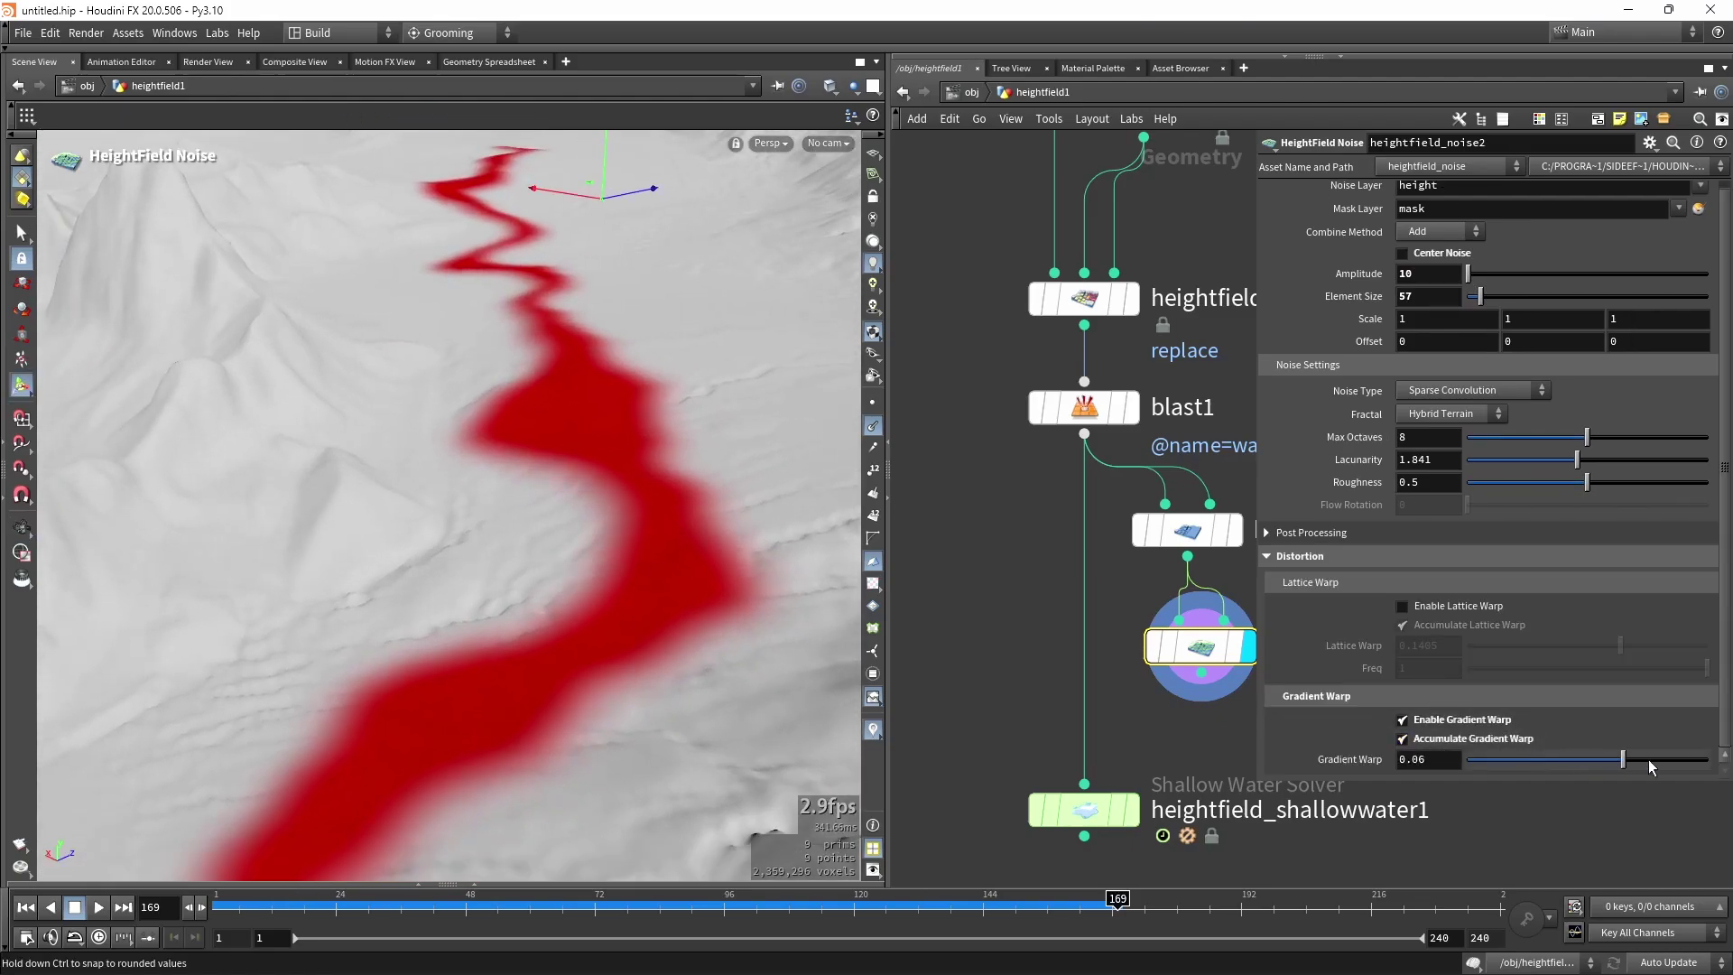
{"action": "left_click_drag", "start_coordinate": [1668, 766], "coordinate": [1681, 762]}
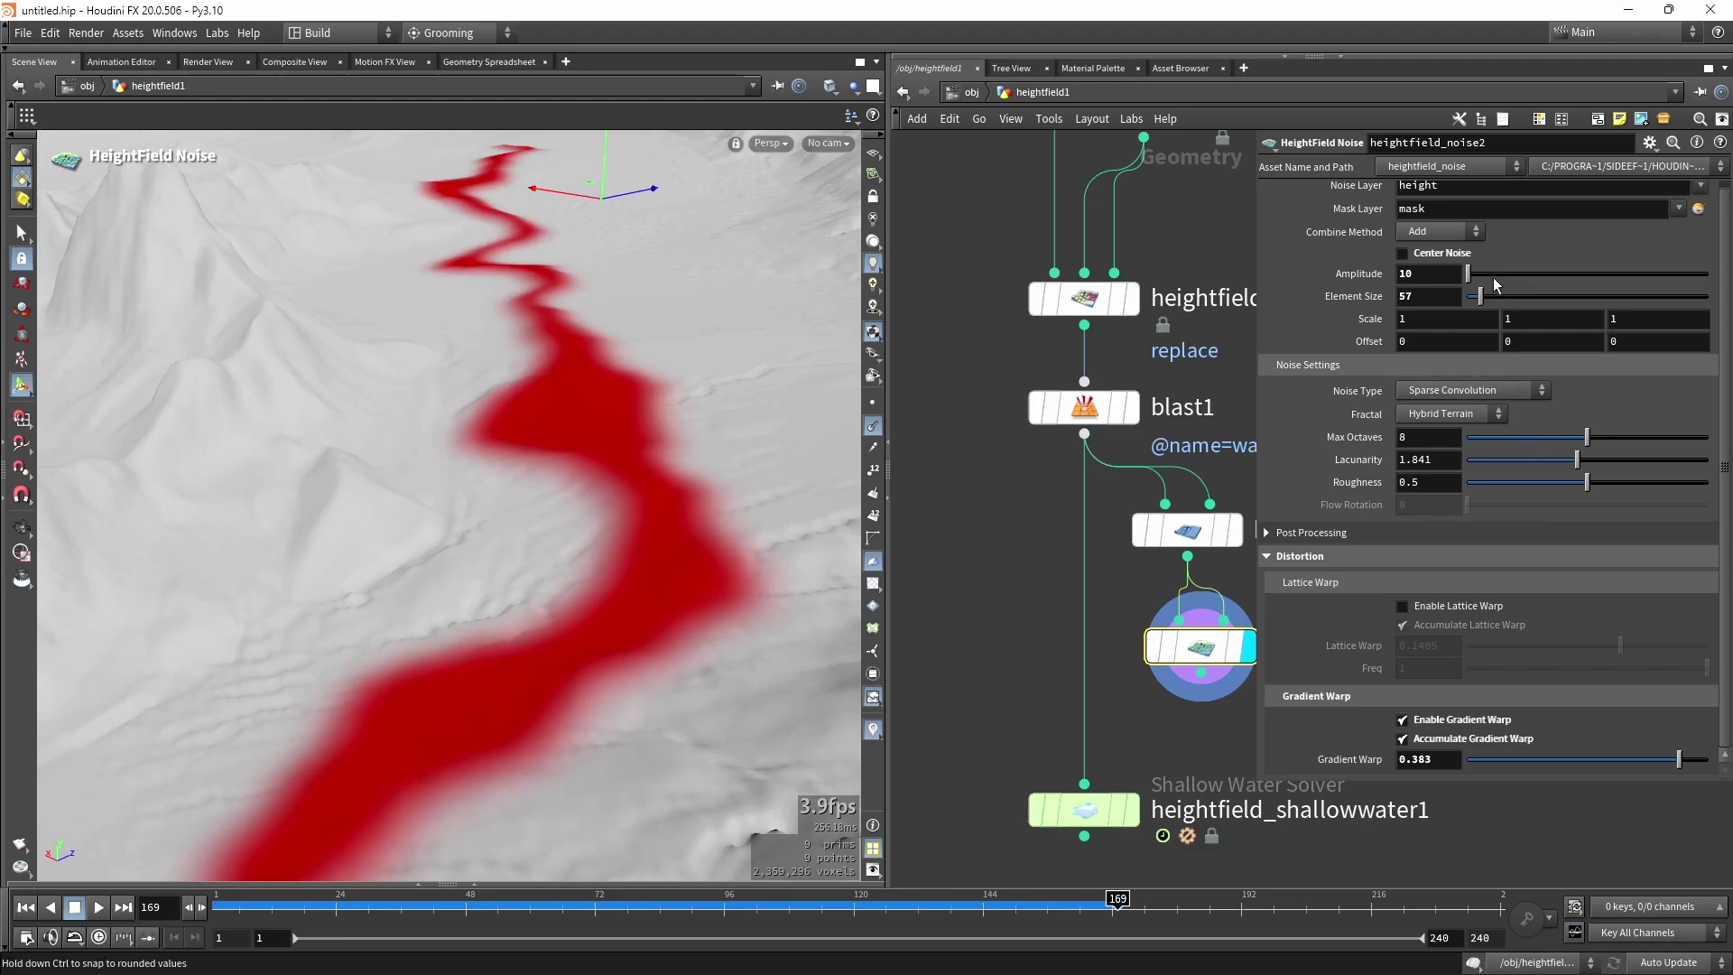
{"action": "left_click_drag", "start_coordinate": [1475, 278], "coordinate": [1472, 302]}
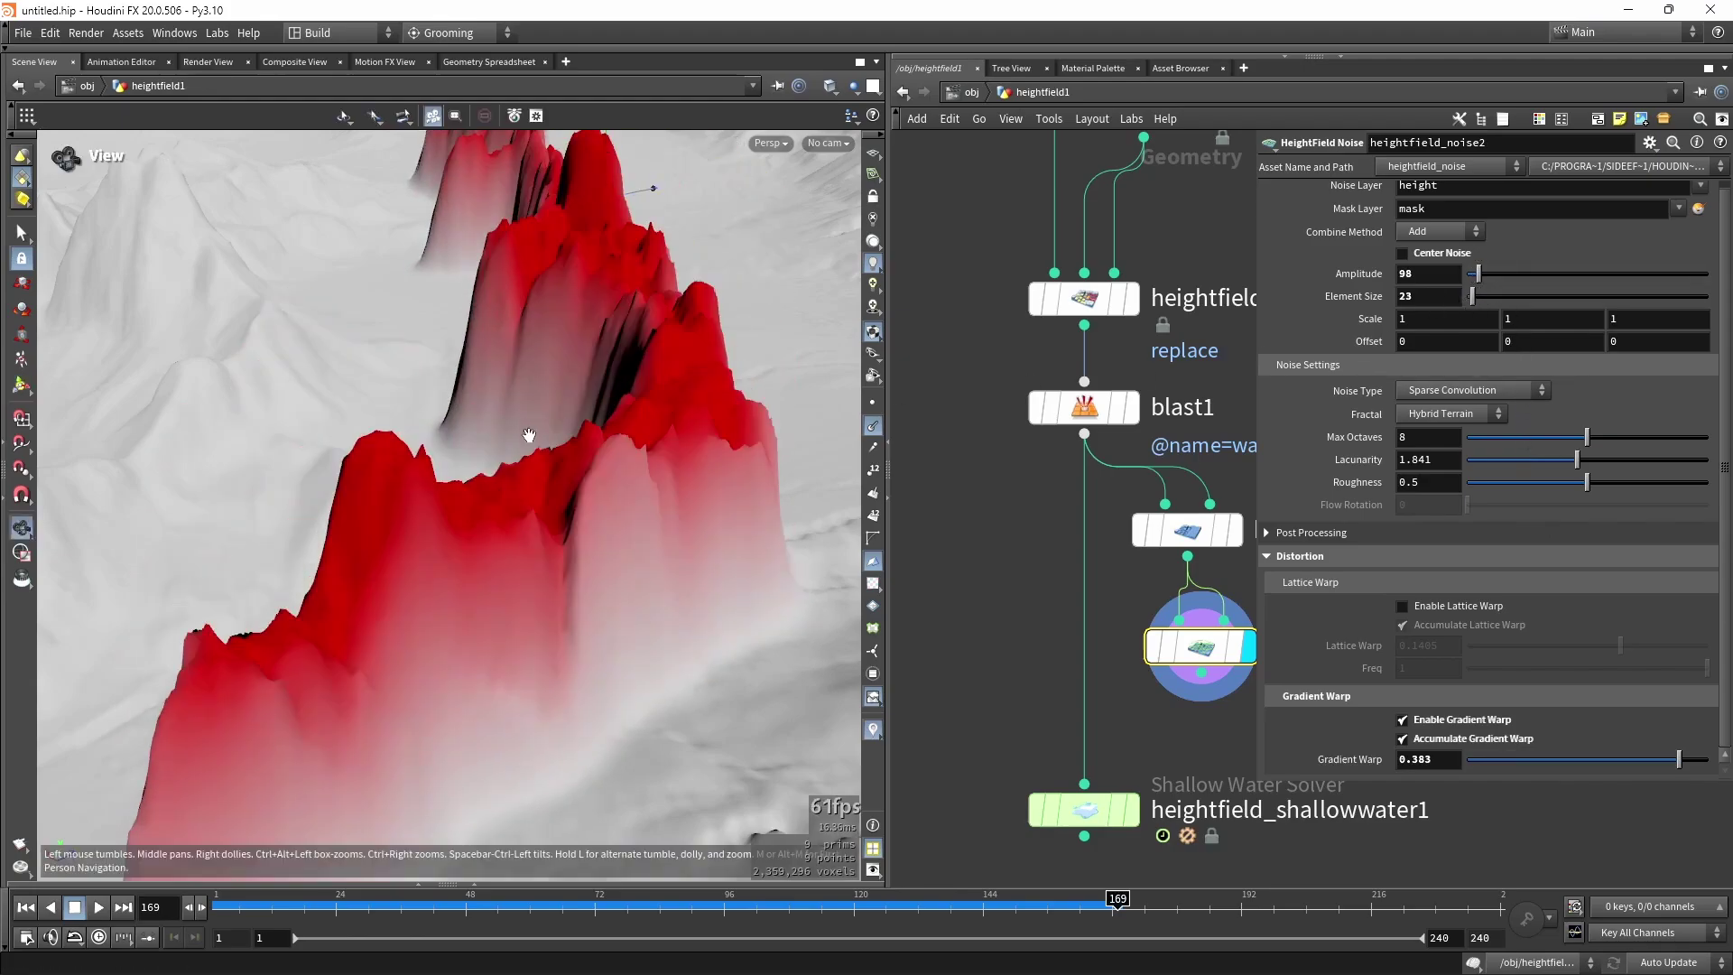
{"action": "left_click_drag", "start_coordinate": [529, 437], "coordinate": [492, 477], "text": "alt"}
Remove the mask wire between heightfield_blur1 and heightfield_noise2 to view the noise across the whole terrain.
{"action": "scroll", "coordinate": [1031, 560], "scroll_direction": "down", "scroll_amount": 3}
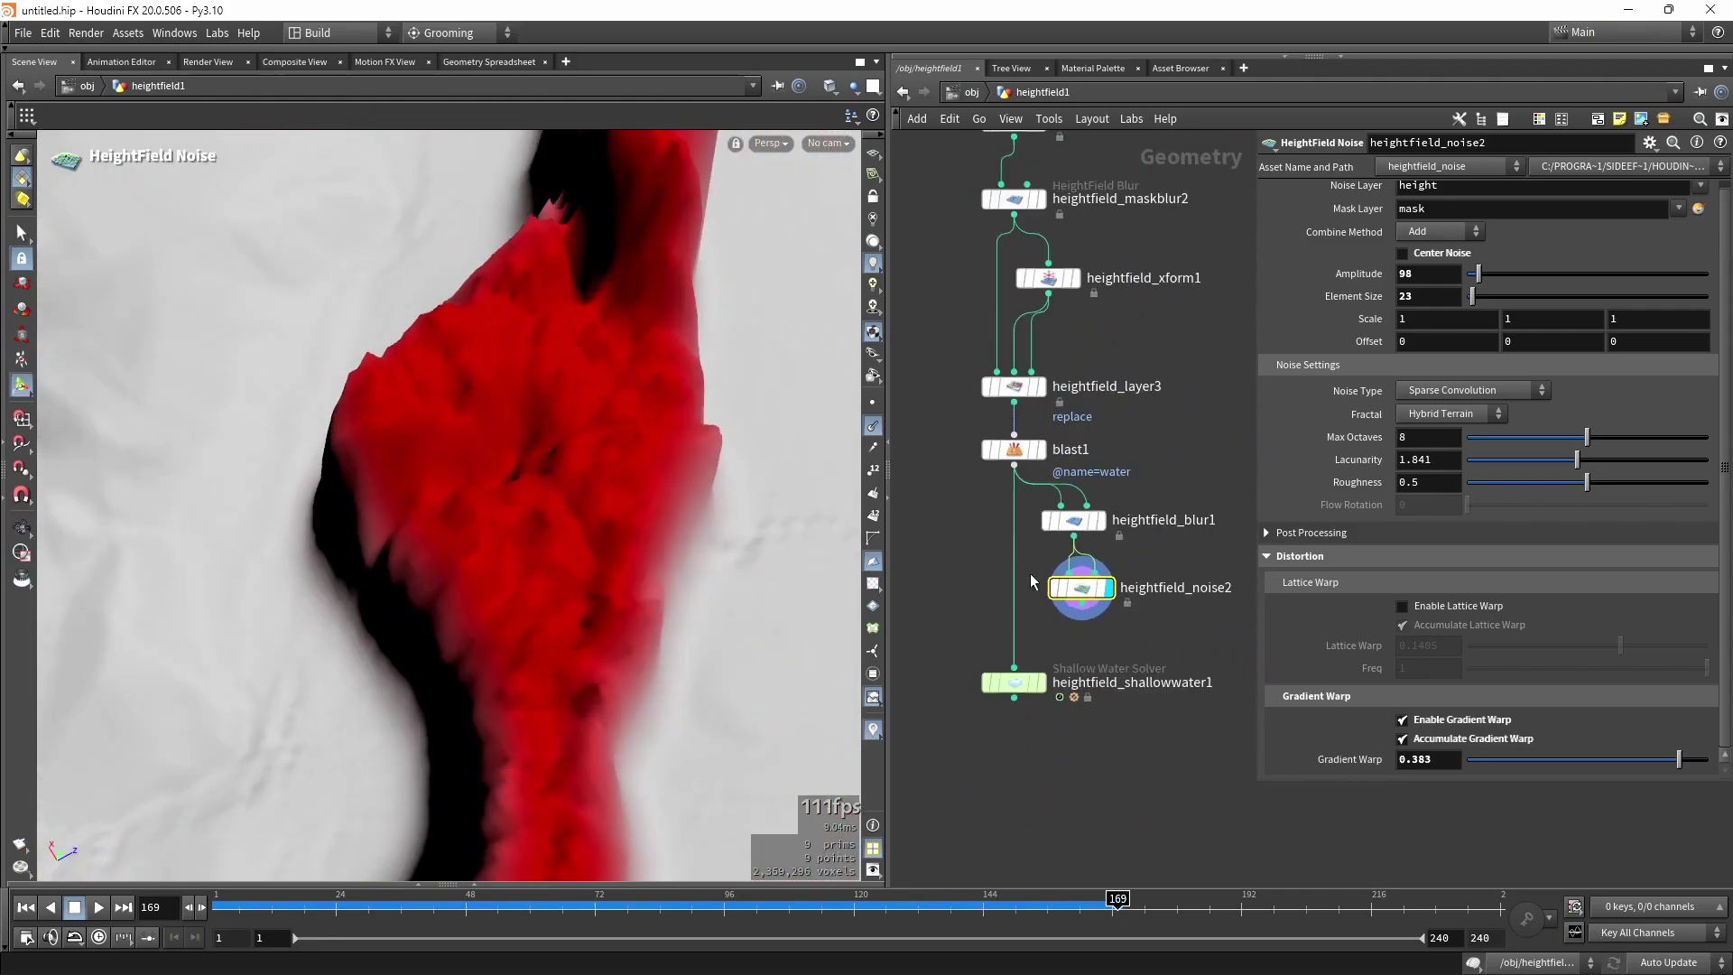
{"action": "scroll", "coordinate": [1137, 569], "scroll_direction": "up", "scroll_amount": 3}
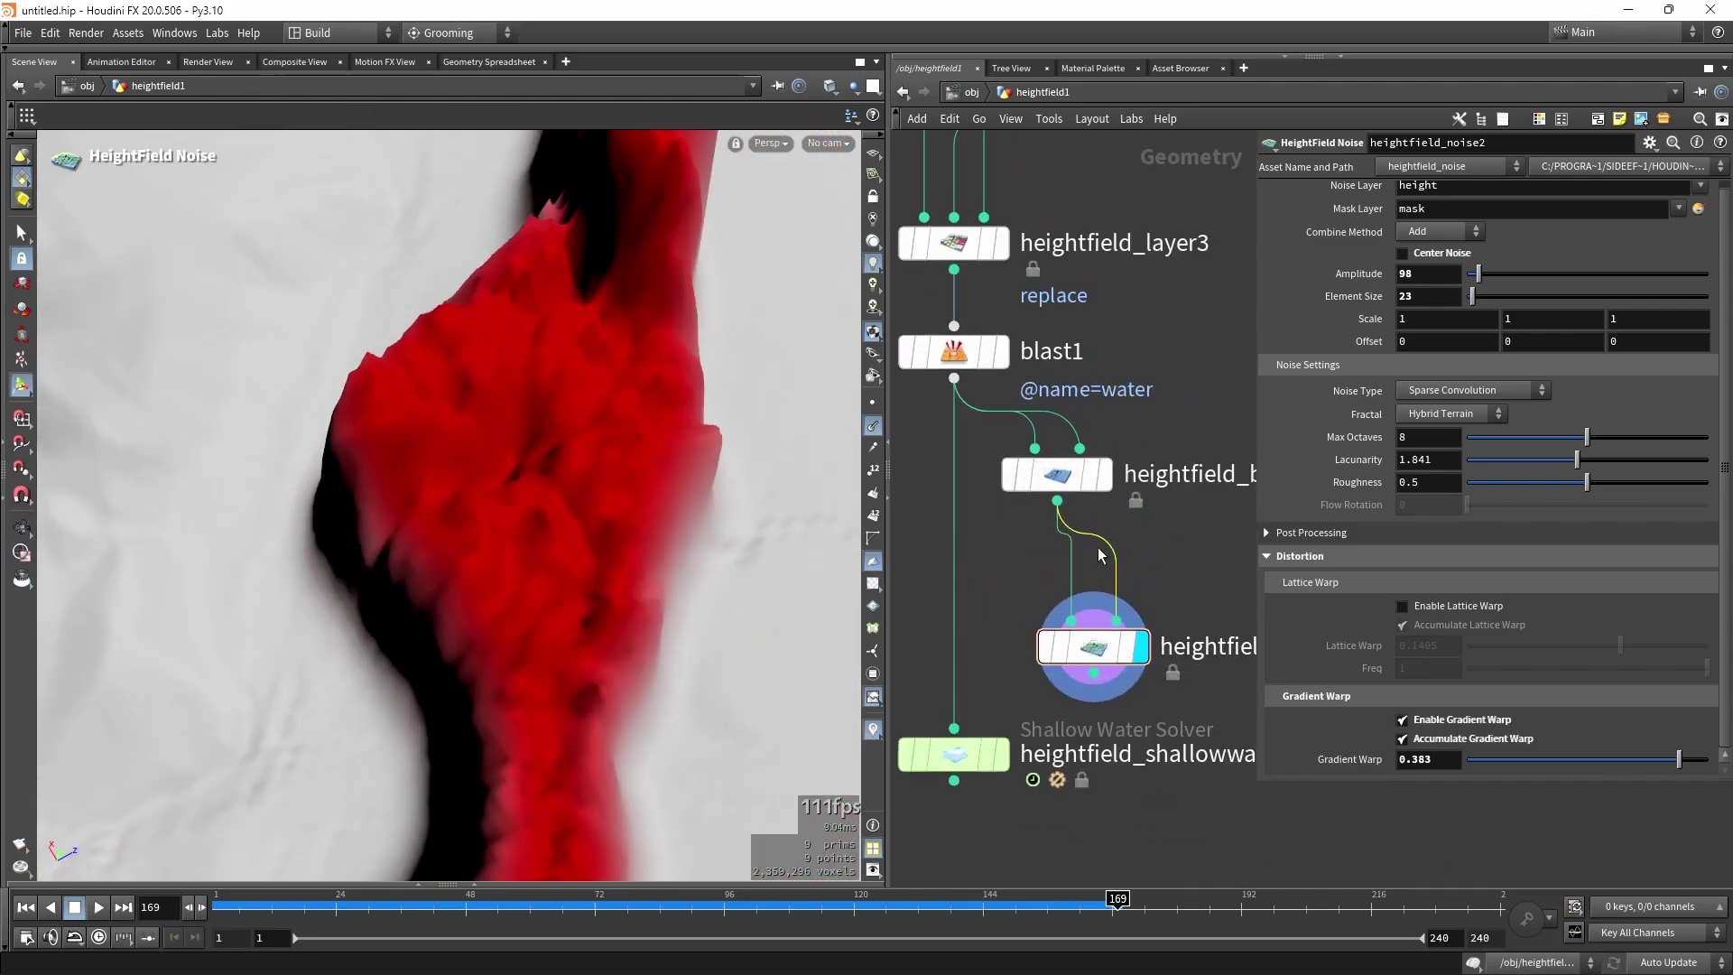
{"action": "key", "text": "Delete"}
{"action": "left_click_drag", "start_coordinate": [689, 460], "coordinate": [504, 419]}
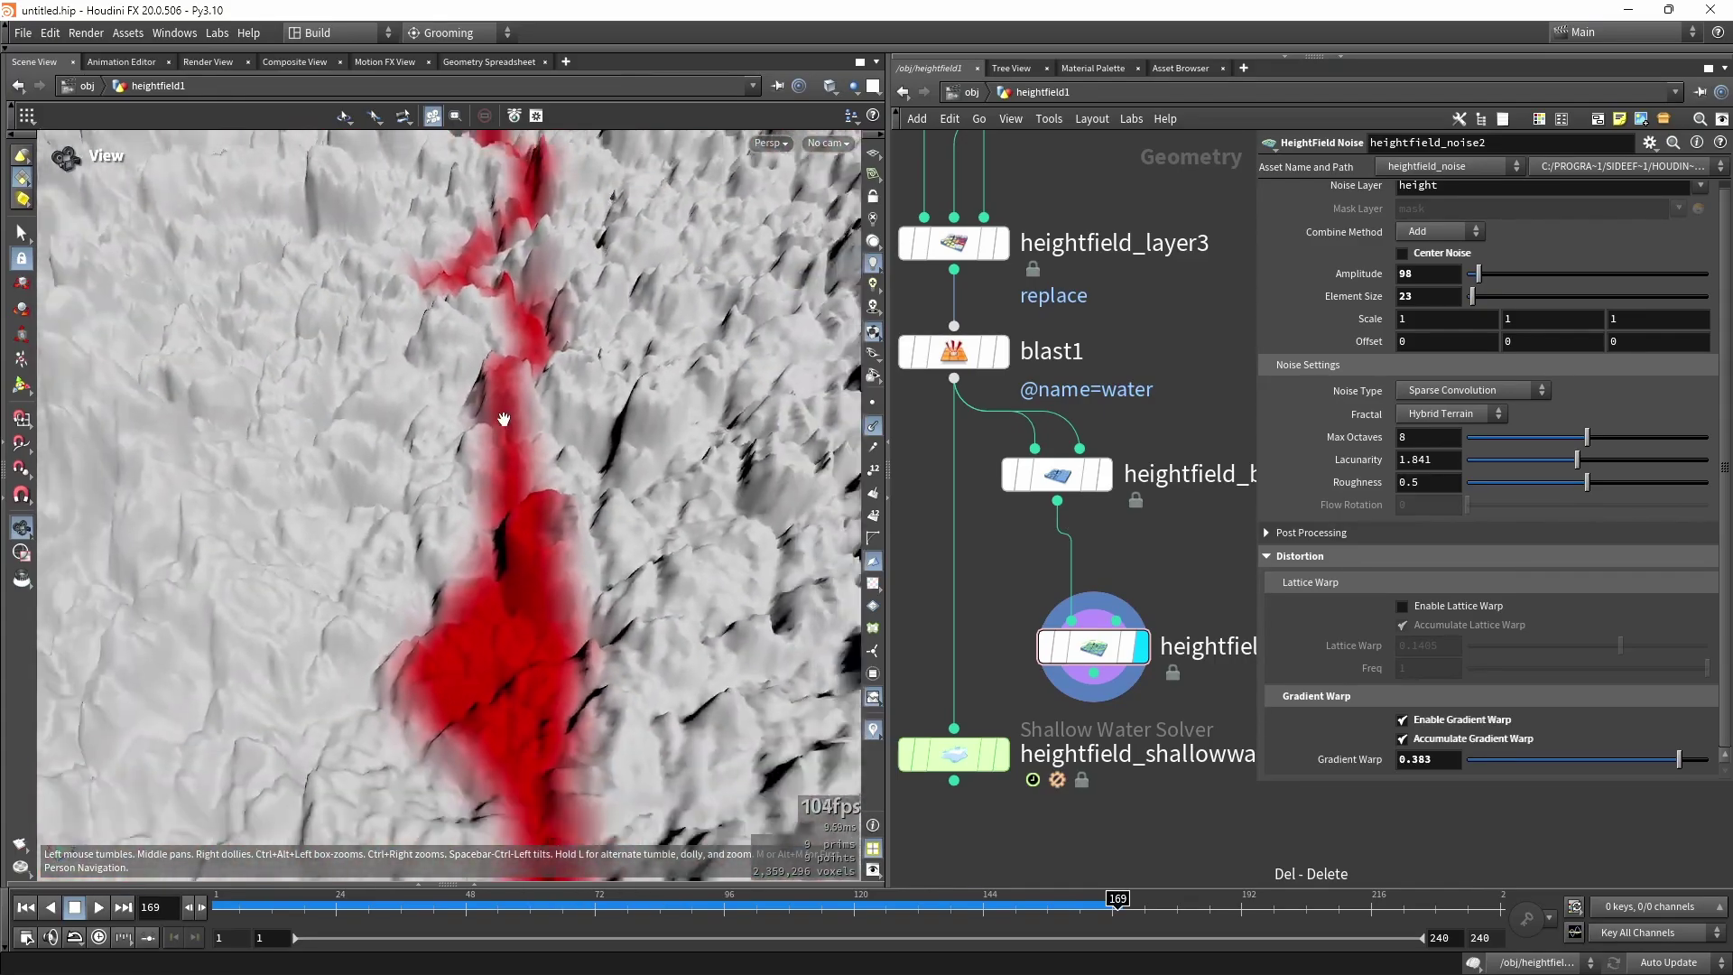
Reduce heightfield_noise2's amplitude to 20 and its element size to 10.
{"action": "key", "text": "Return"}
{"action": "left_click_drag", "start_coordinate": [1472, 275], "coordinate": [1384, 277]}
{"action": "key", "text": "Return"}
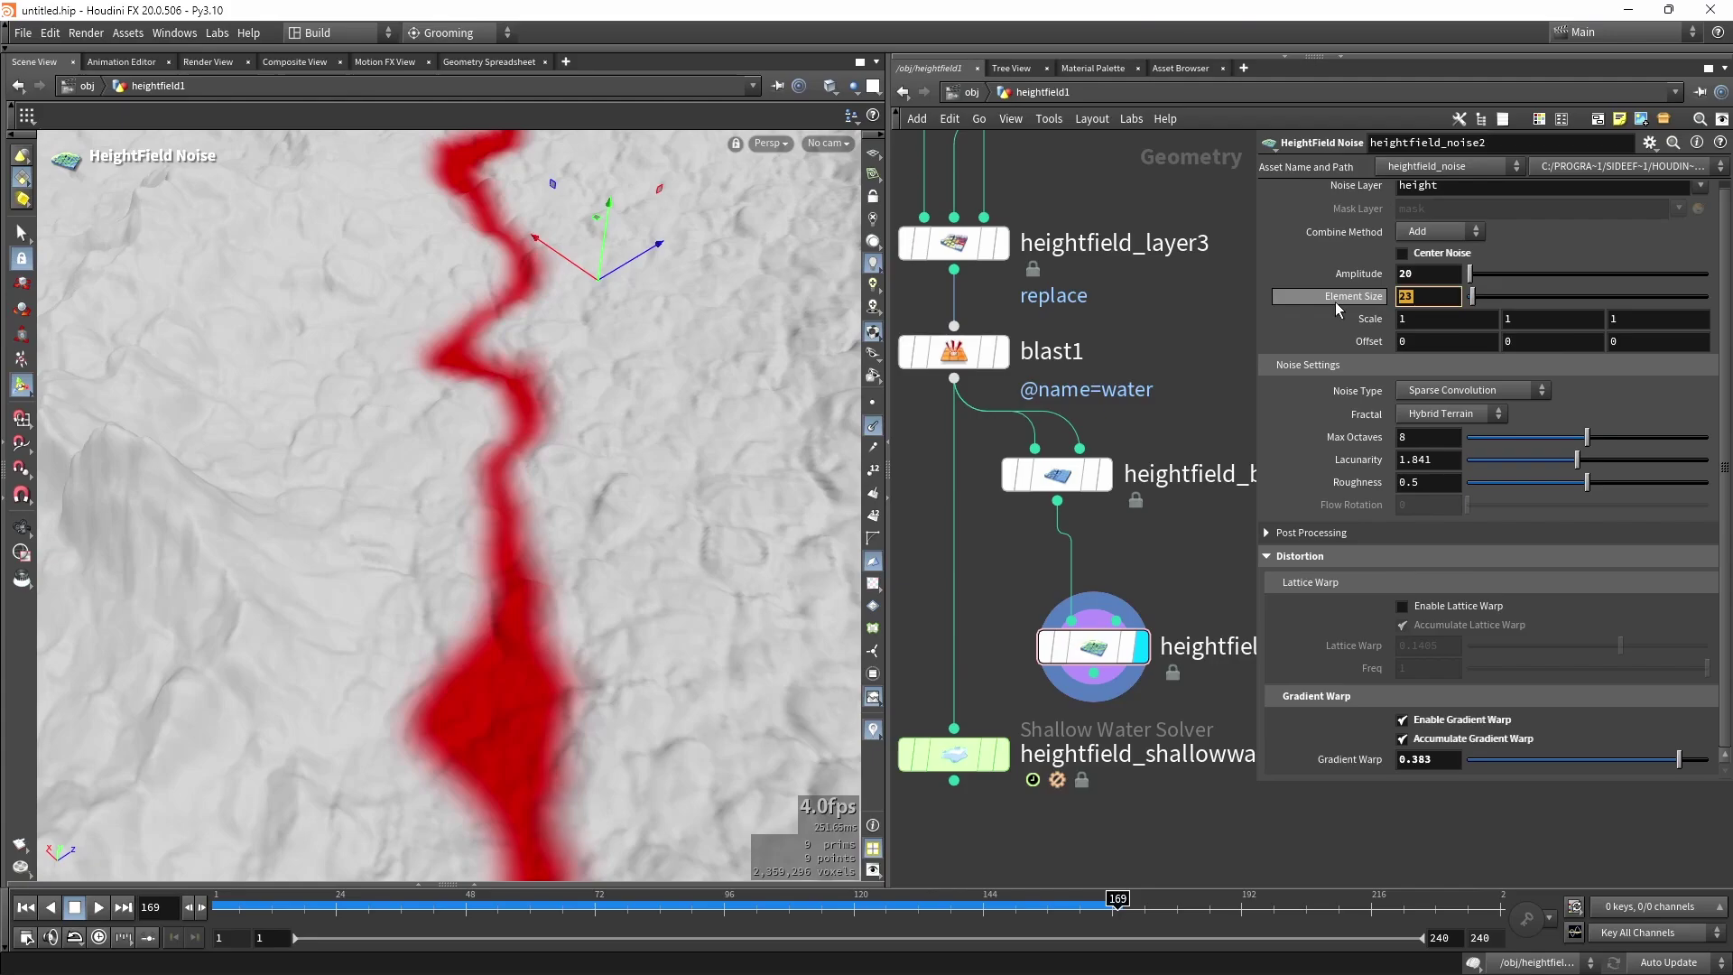
{"action": "type", "text": "10"}
{"action": "key", "text": "Return"}
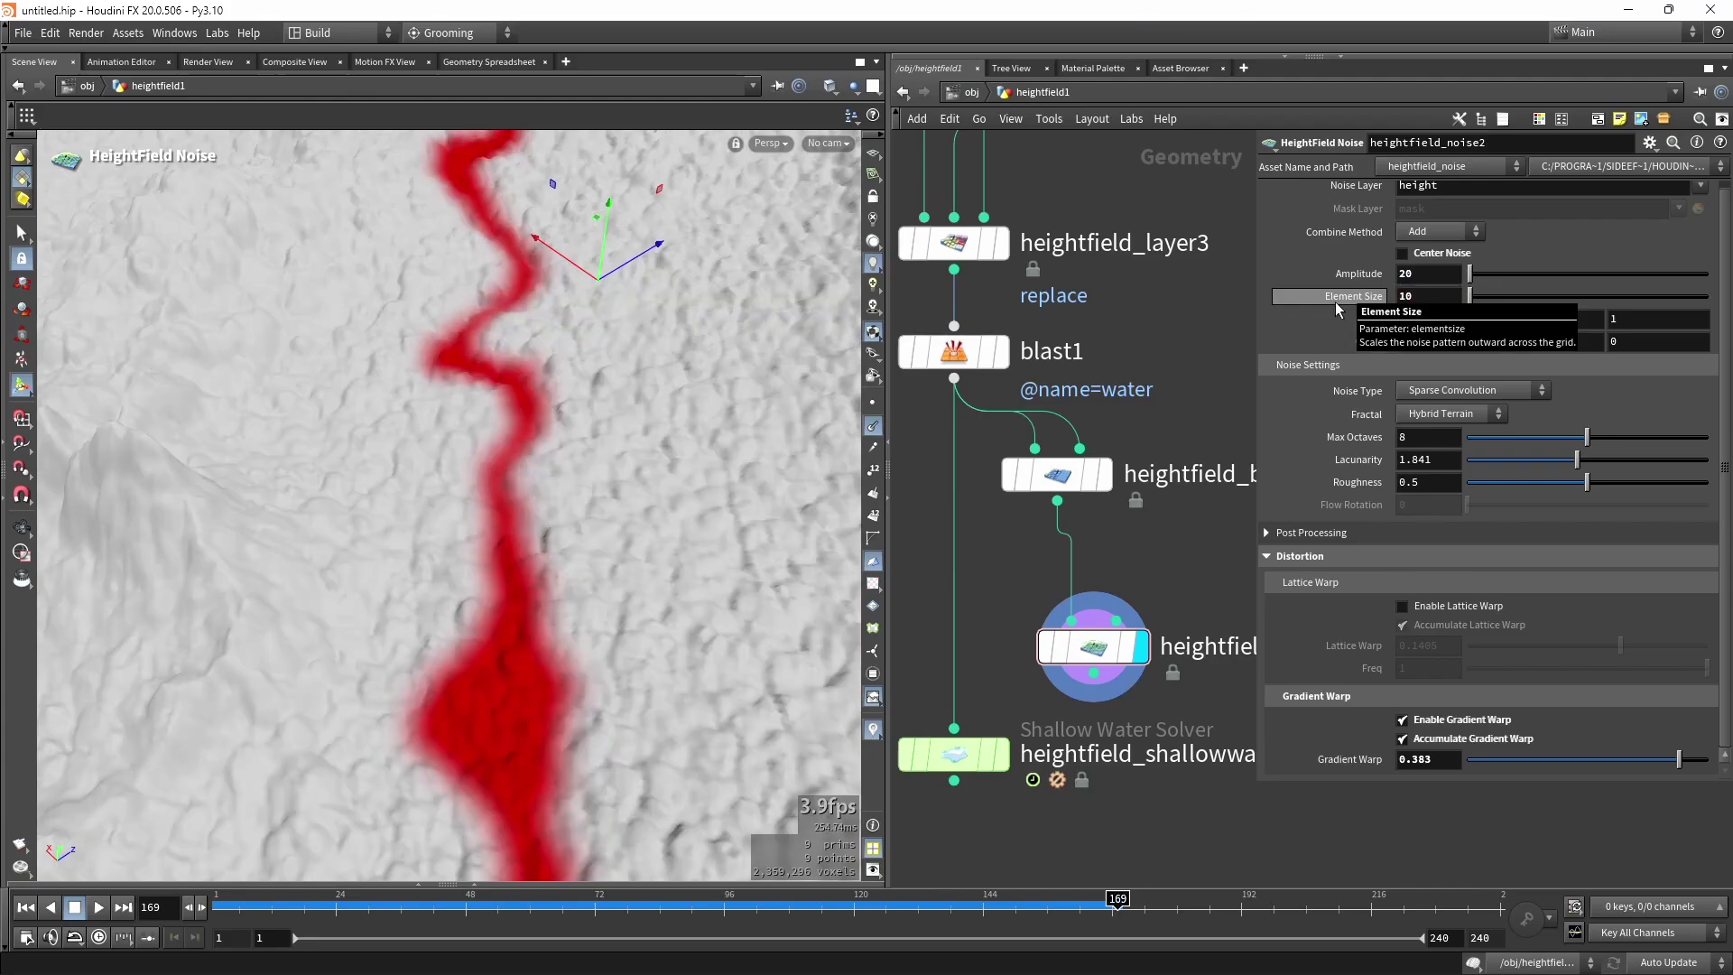
Reconnect heightfield_blur1 to the mask input of heightfield_noise2 and turn Center Noise back on.
{"action": "left_click", "coordinate": [1093, 673]}
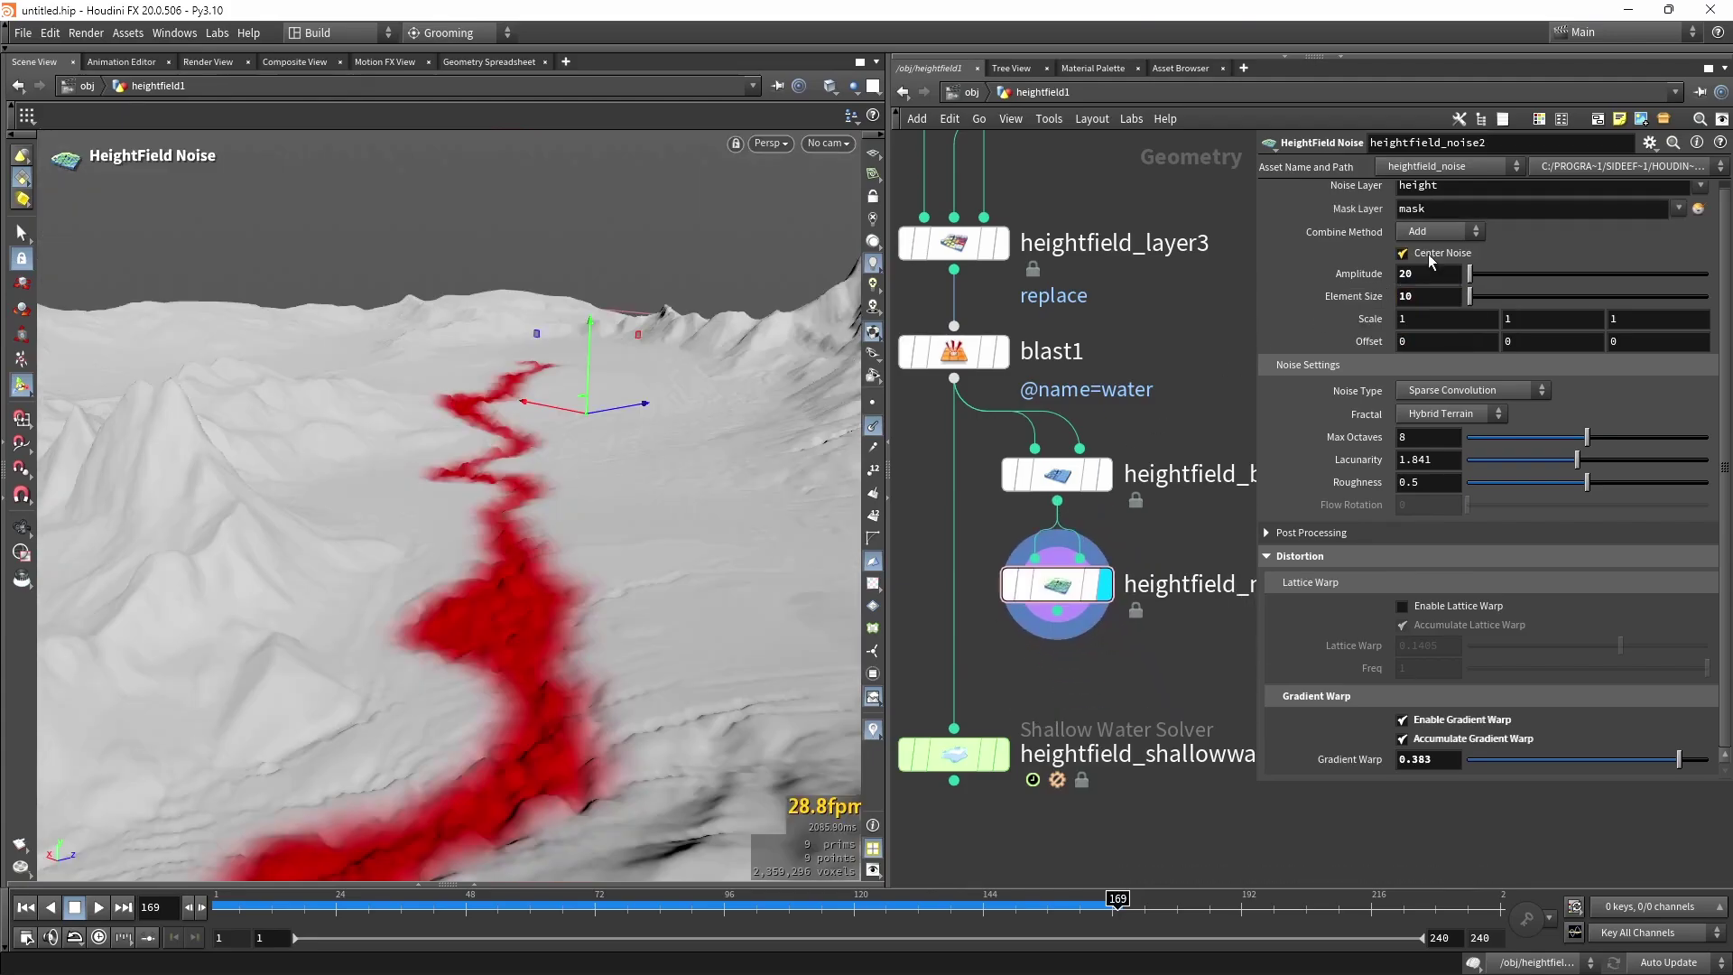
{"action": "left_click", "coordinate": [1428, 257]}
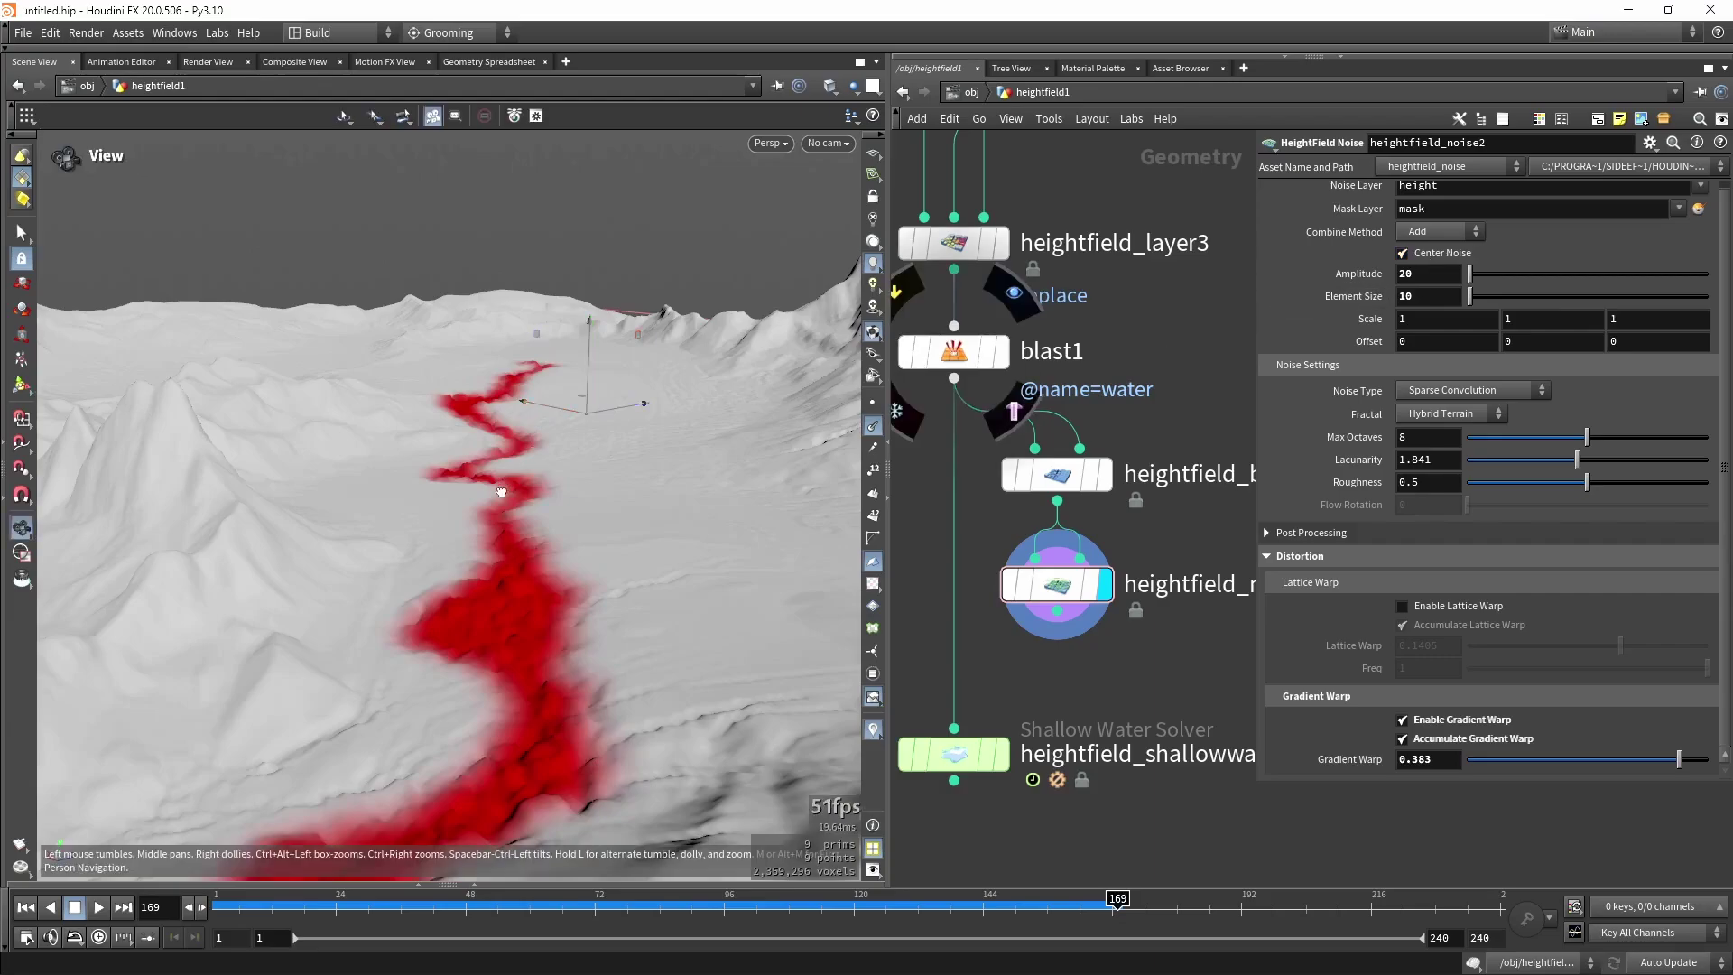
{"action": "left_click_drag", "start_coordinate": [512, 451], "coordinate": [716, 522], "text": "alt"}
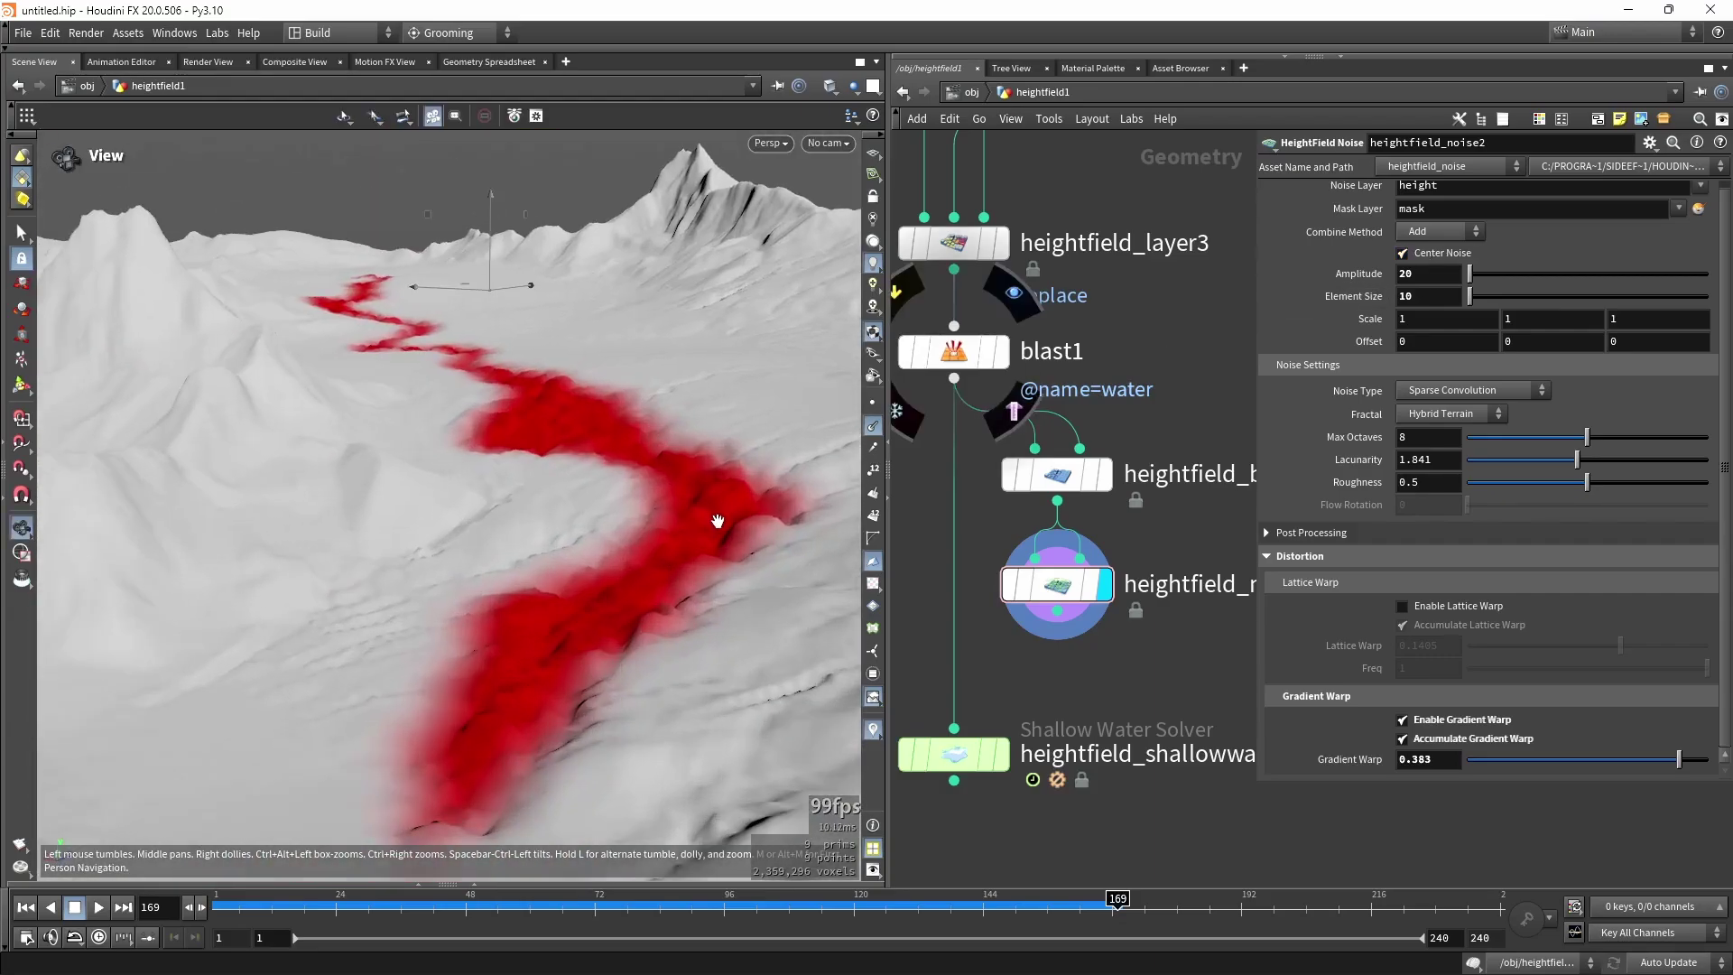
Wire heightfield_noise2 into heightfield_shallowwater1 in place of blast1 and display the solver.
{"action": "middle_click_drag", "start_coordinate": [1091, 673], "coordinate": [1110, 507]}
{"action": "scroll", "coordinate": [1110, 506], "scroll_direction": "down", "scroll_amount": 2}
{"action": "left_click_drag", "start_coordinate": [1016, 567], "coordinate": [1017, 678]}
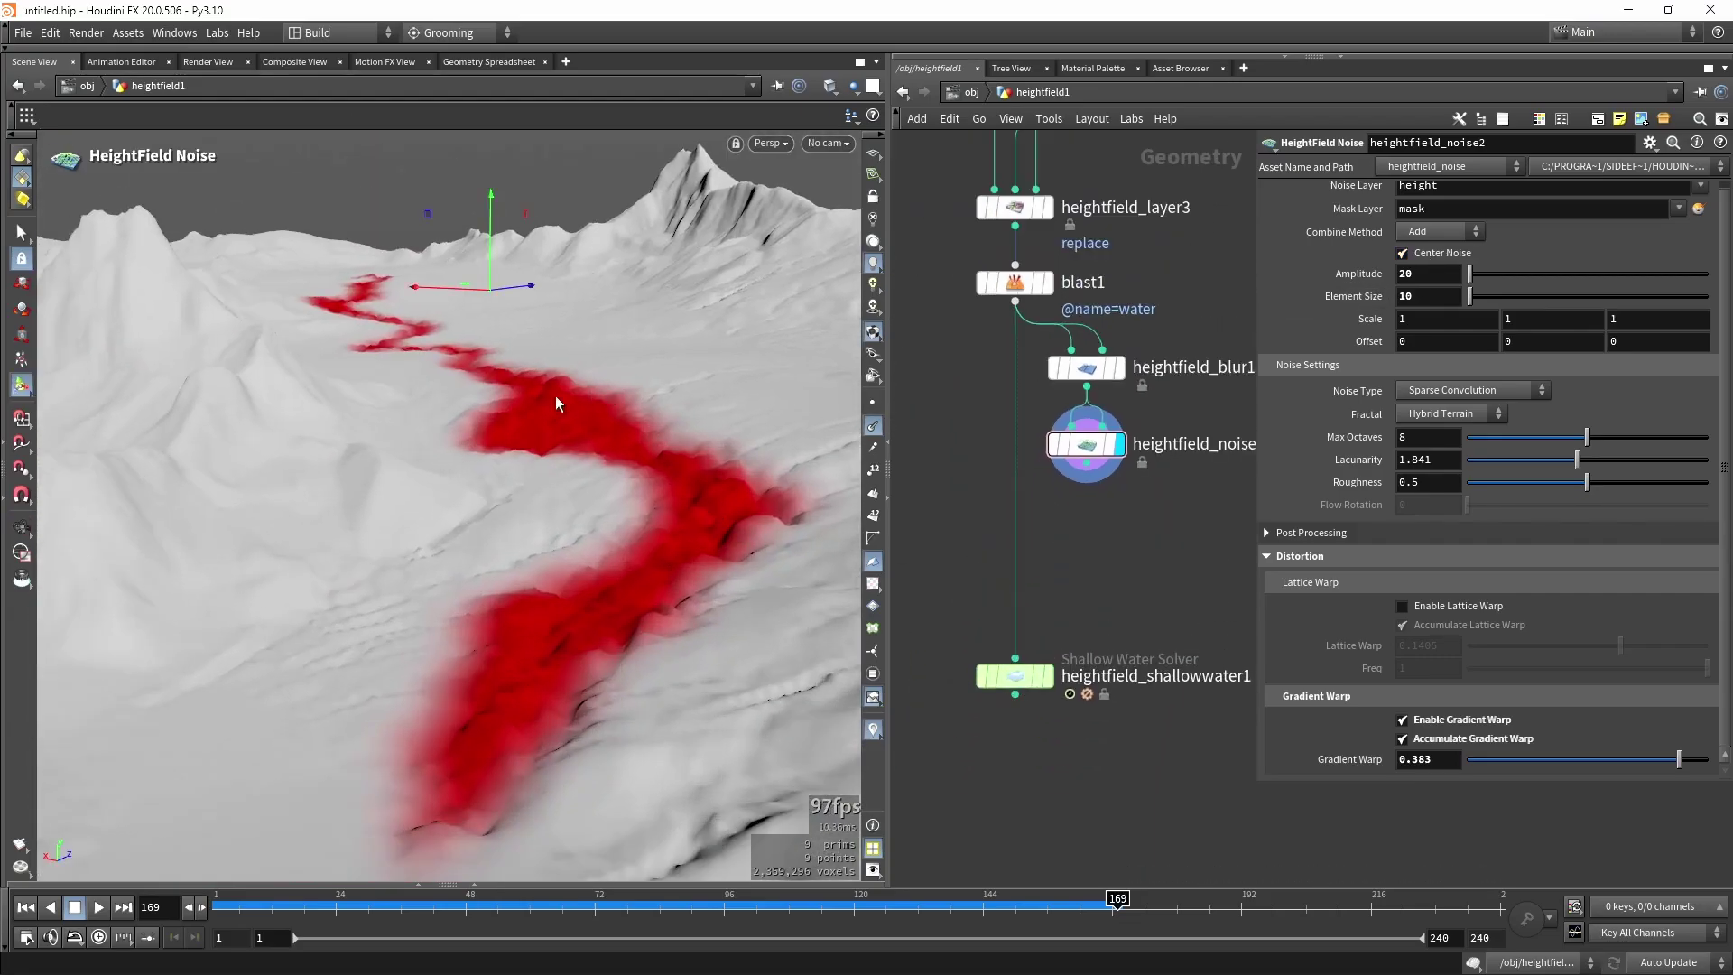
{"action": "left_click_drag", "start_coordinate": [1075, 464], "coordinate": [984, 654]}
{"action": "left_click", "coordinate": [1048, 677]}
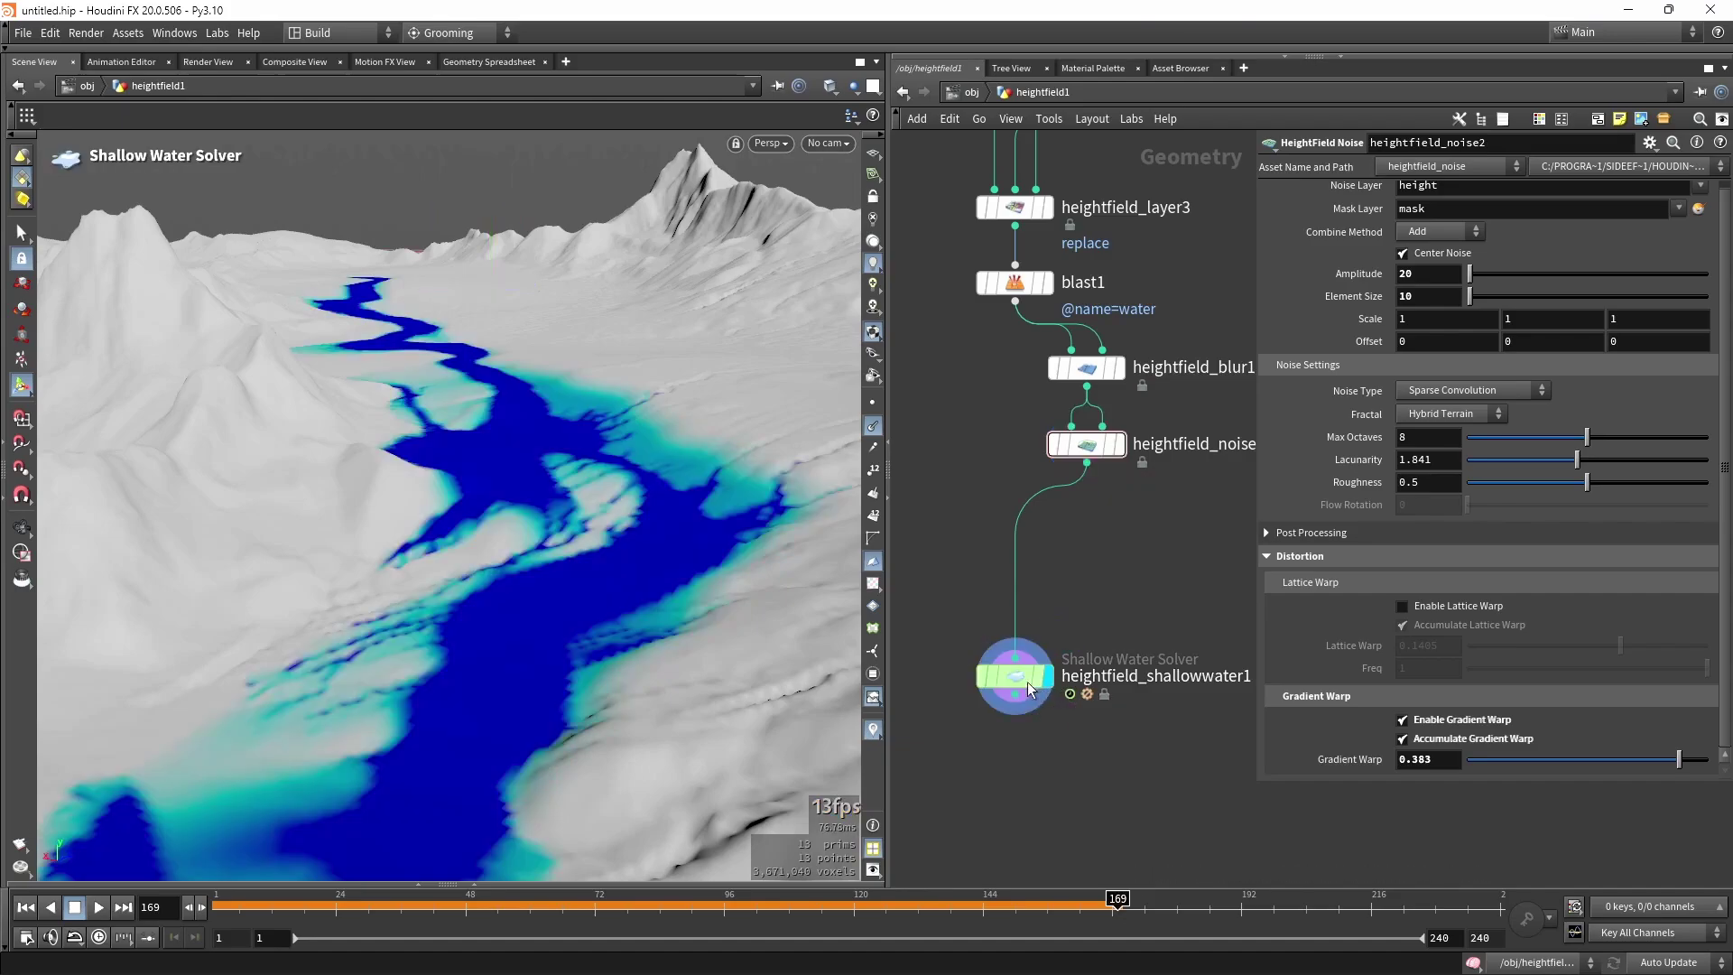
Replay the simulation from frame 1 up to frame 90 and examine how the water flows over the noisy riverbed.
{"action": "left_click_drag", "start_coordinate": [755, 921], "coordinate": [200, 918]}
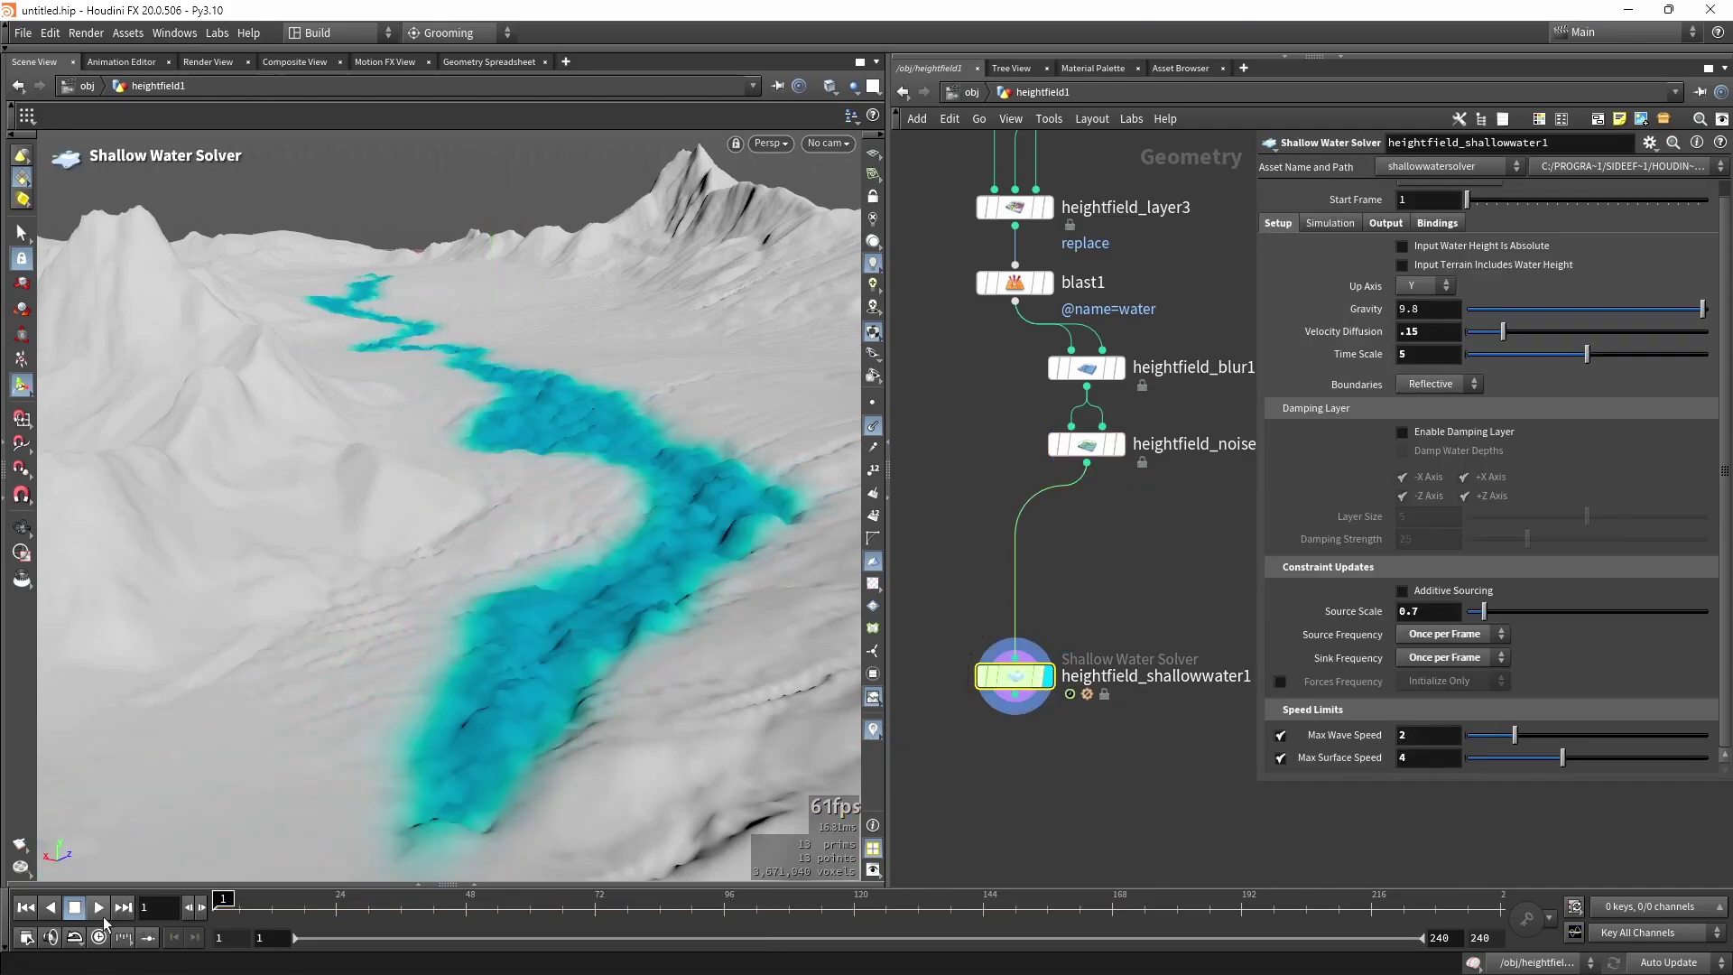
{"action": "left_click", "coordinate": [99, 912]}
{"action": "left_click_drag", "start_coordinate": [456, 497], "coordinate": [484, 572], "text": "alt"}
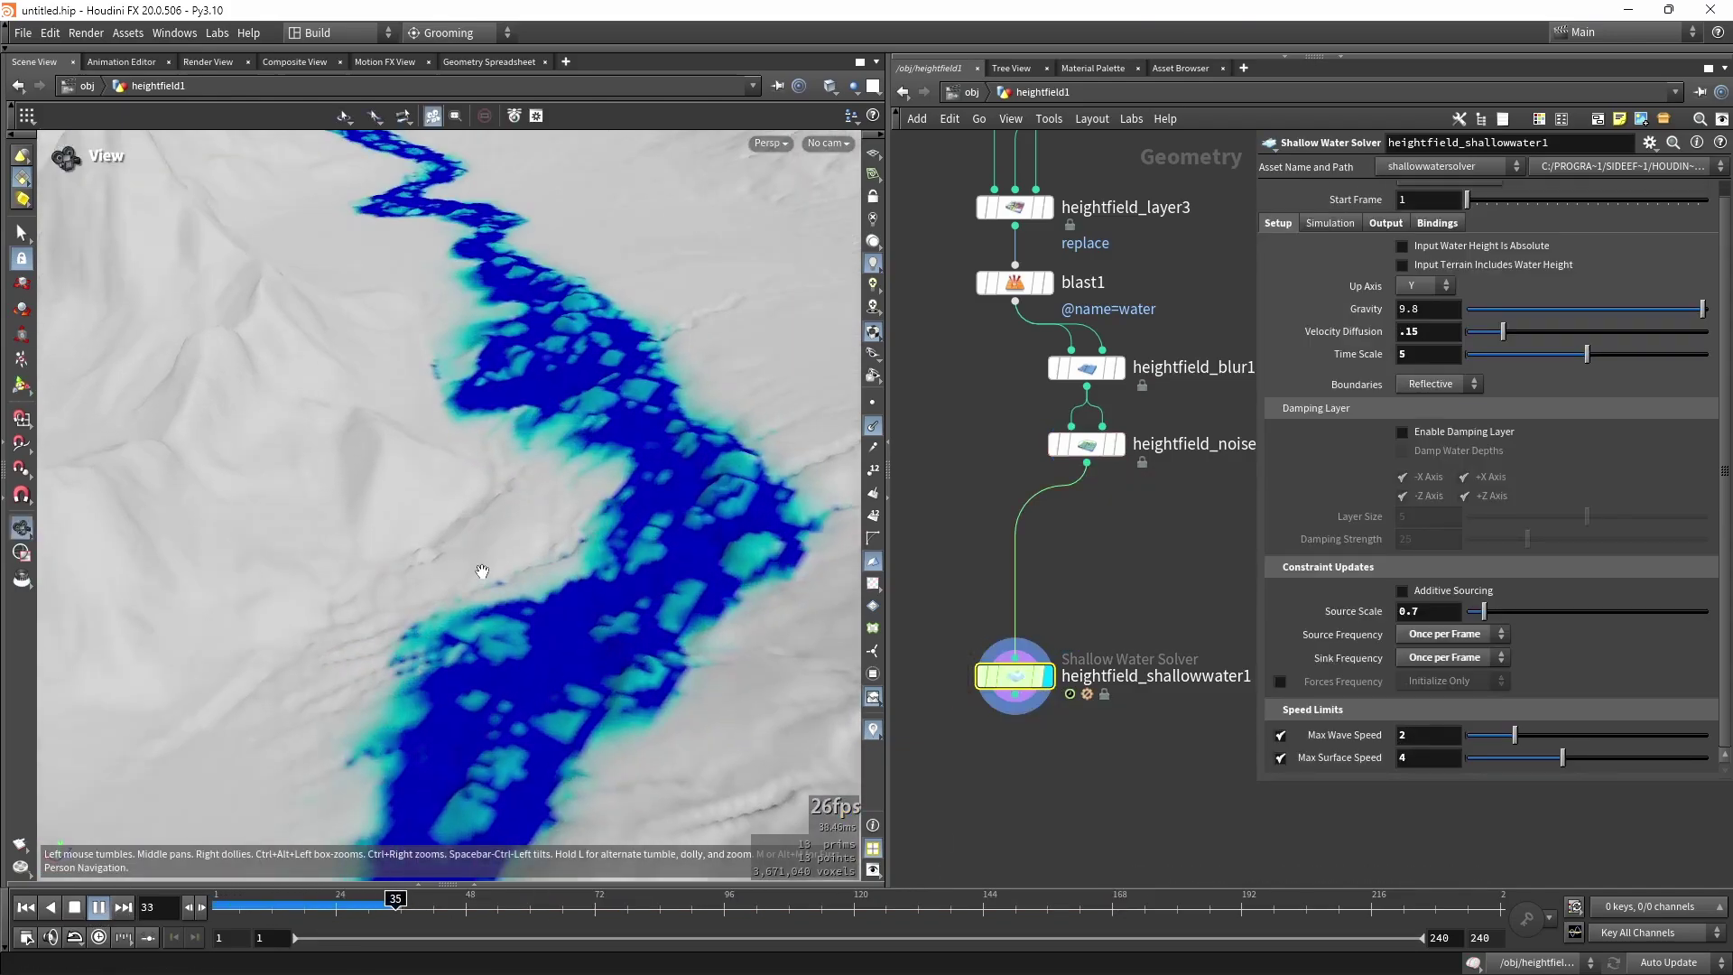
{"action": "right_click_drag", "start_coordinate": [484, 572], "coordinate": [498, 479], "text": "alt"}
{"action": "left_click_drag", "start_coordinate": [498, 478], "coordinate": [494, 562], "text": "alt"}
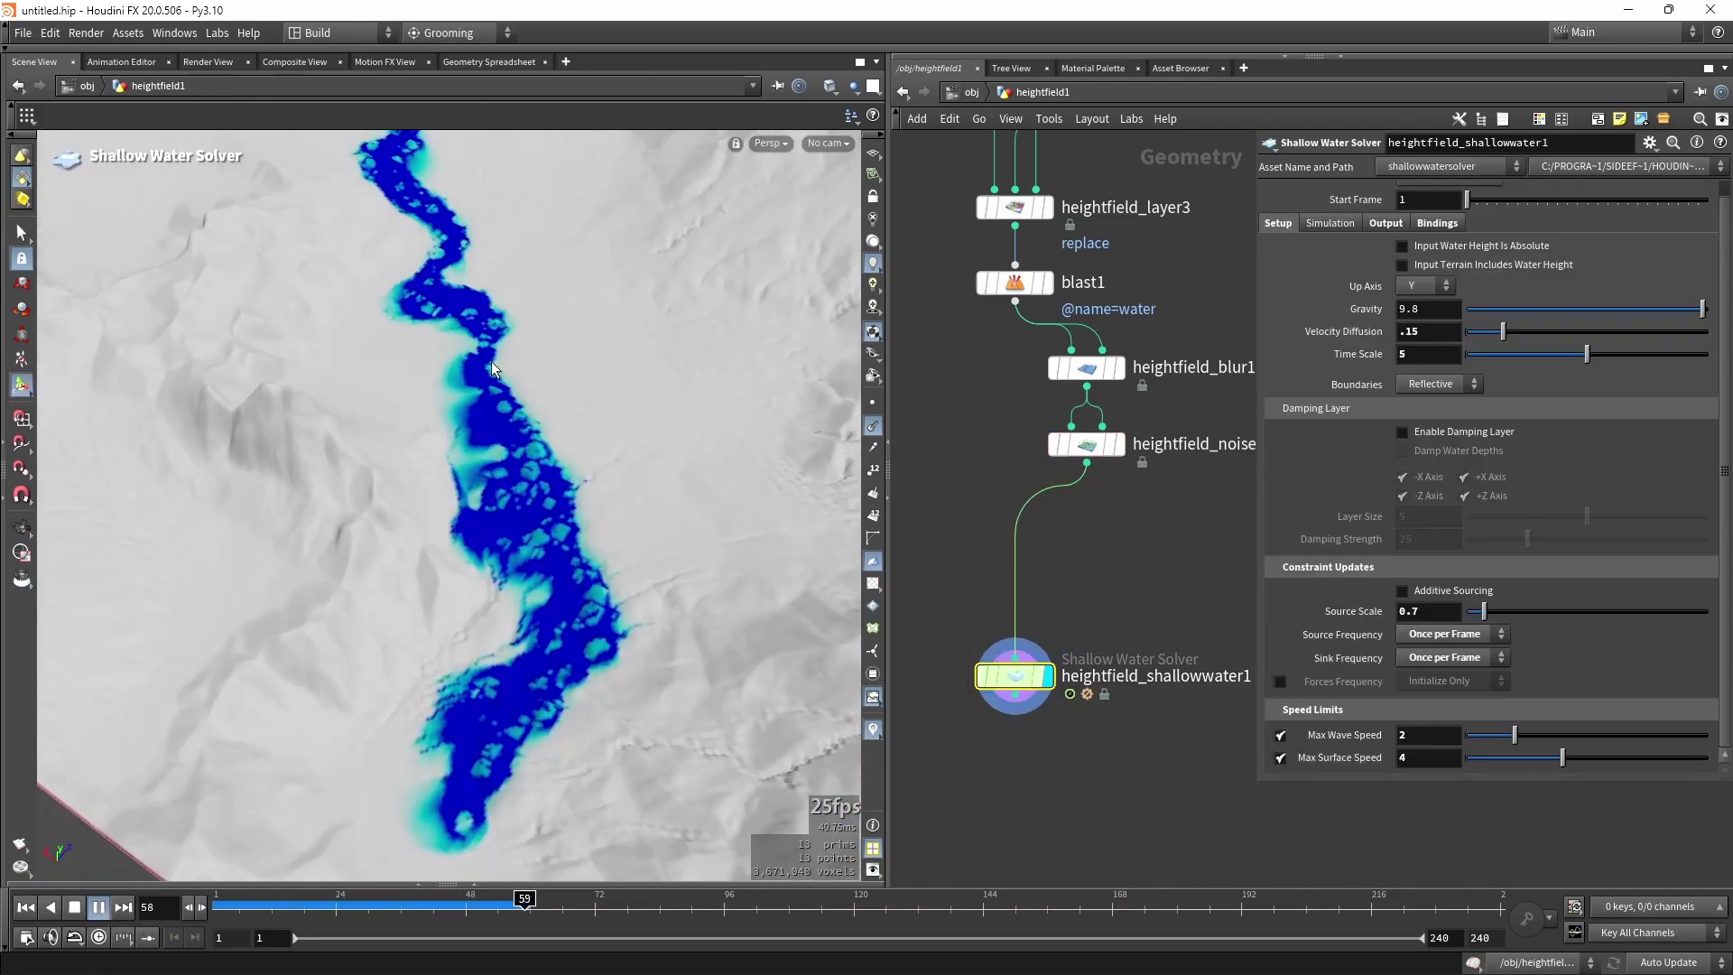
{"action": "left_click", "coordinate": [99, 910]}
{"action": "left_click_drag", "start_coordinate": [318, 663], "coordinate": [275, 588], "text": "alt"}
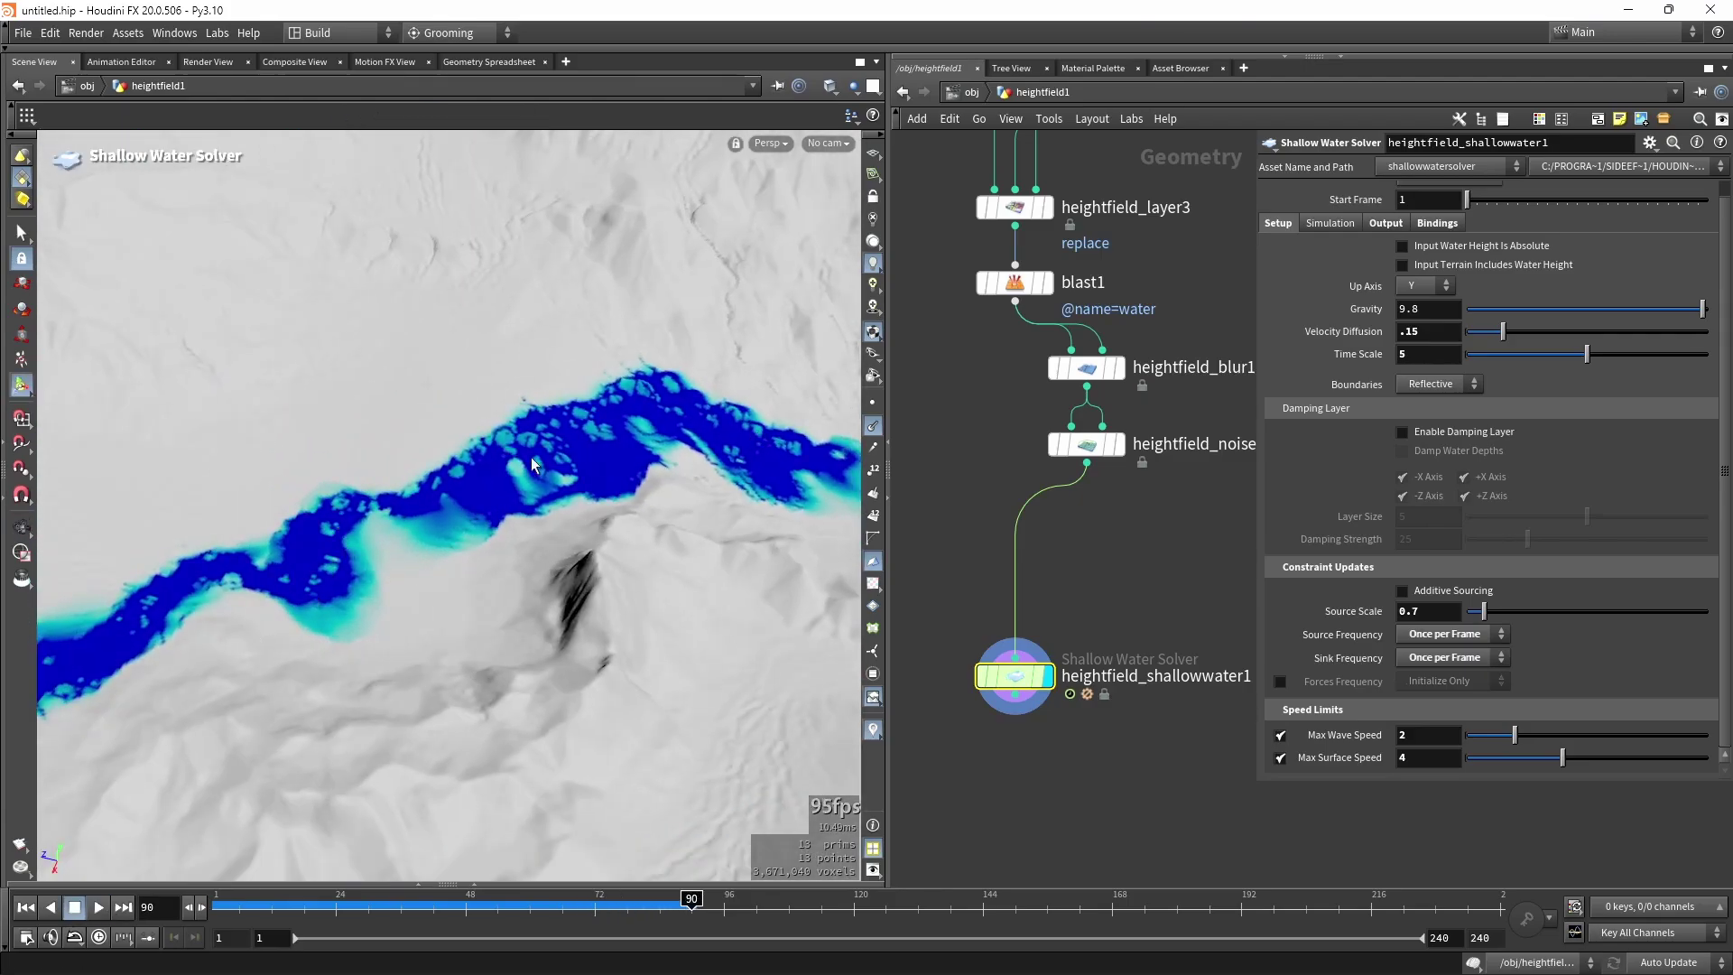
{"action": "left_click_drag", "start_coordinate": [533, 464], "coordinate": [583, 240], "text": "alt"}
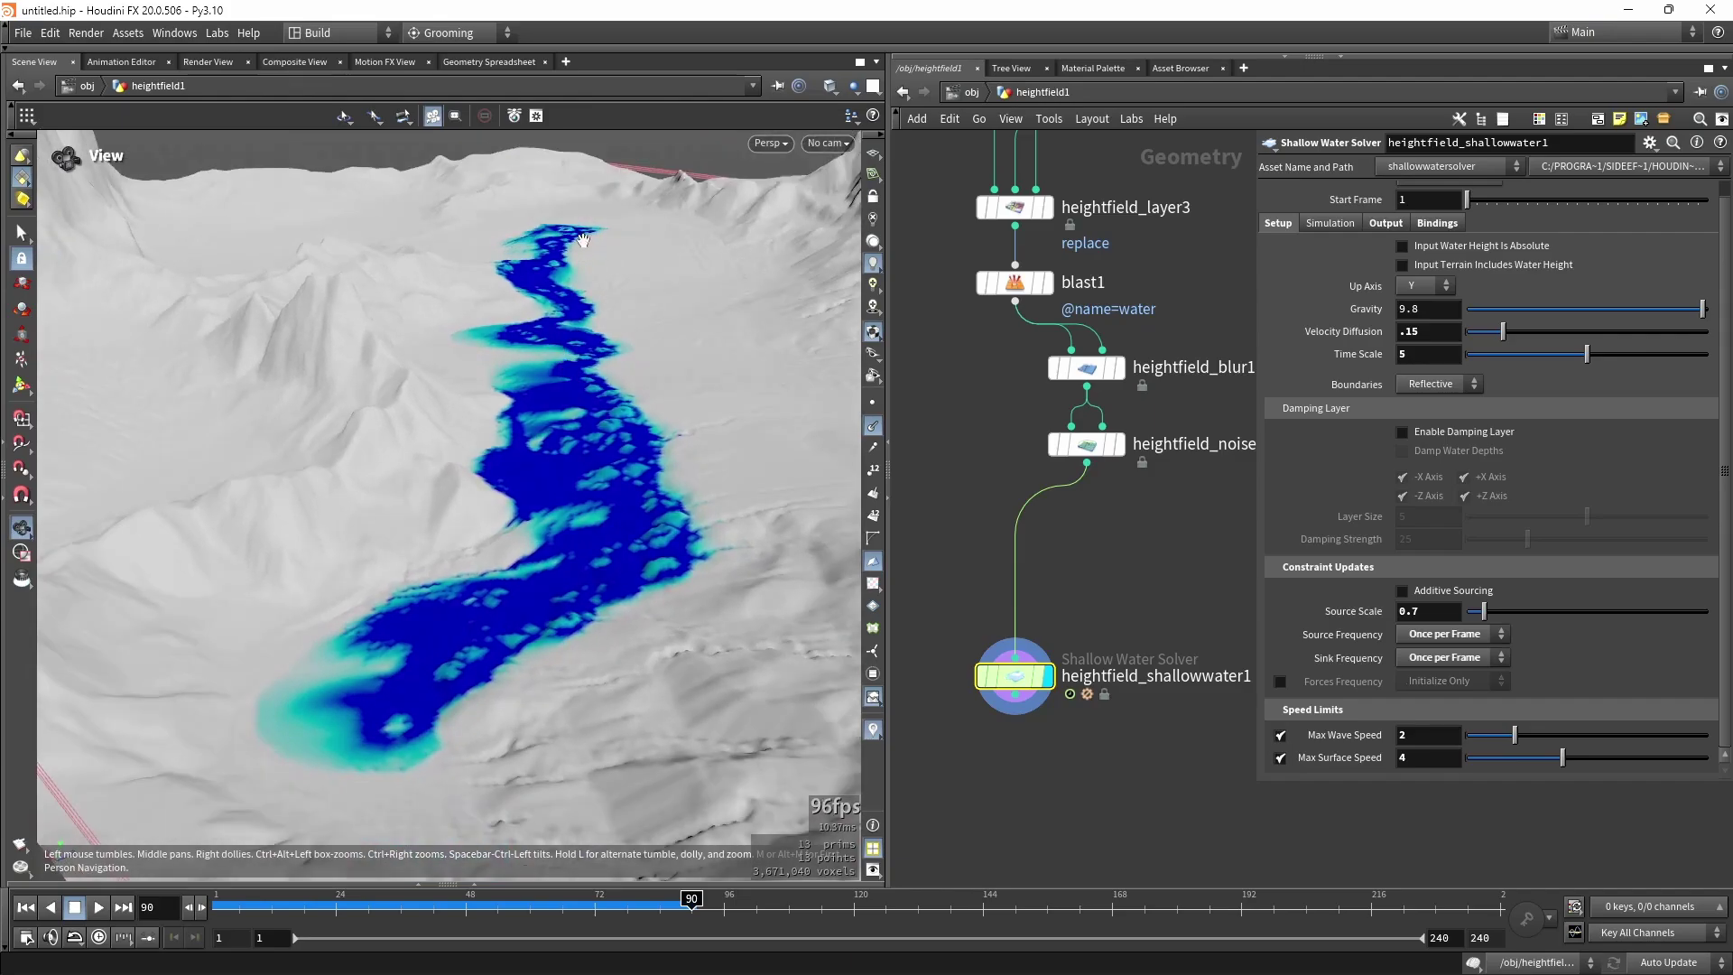
{"action": "key", "text": "Return"}
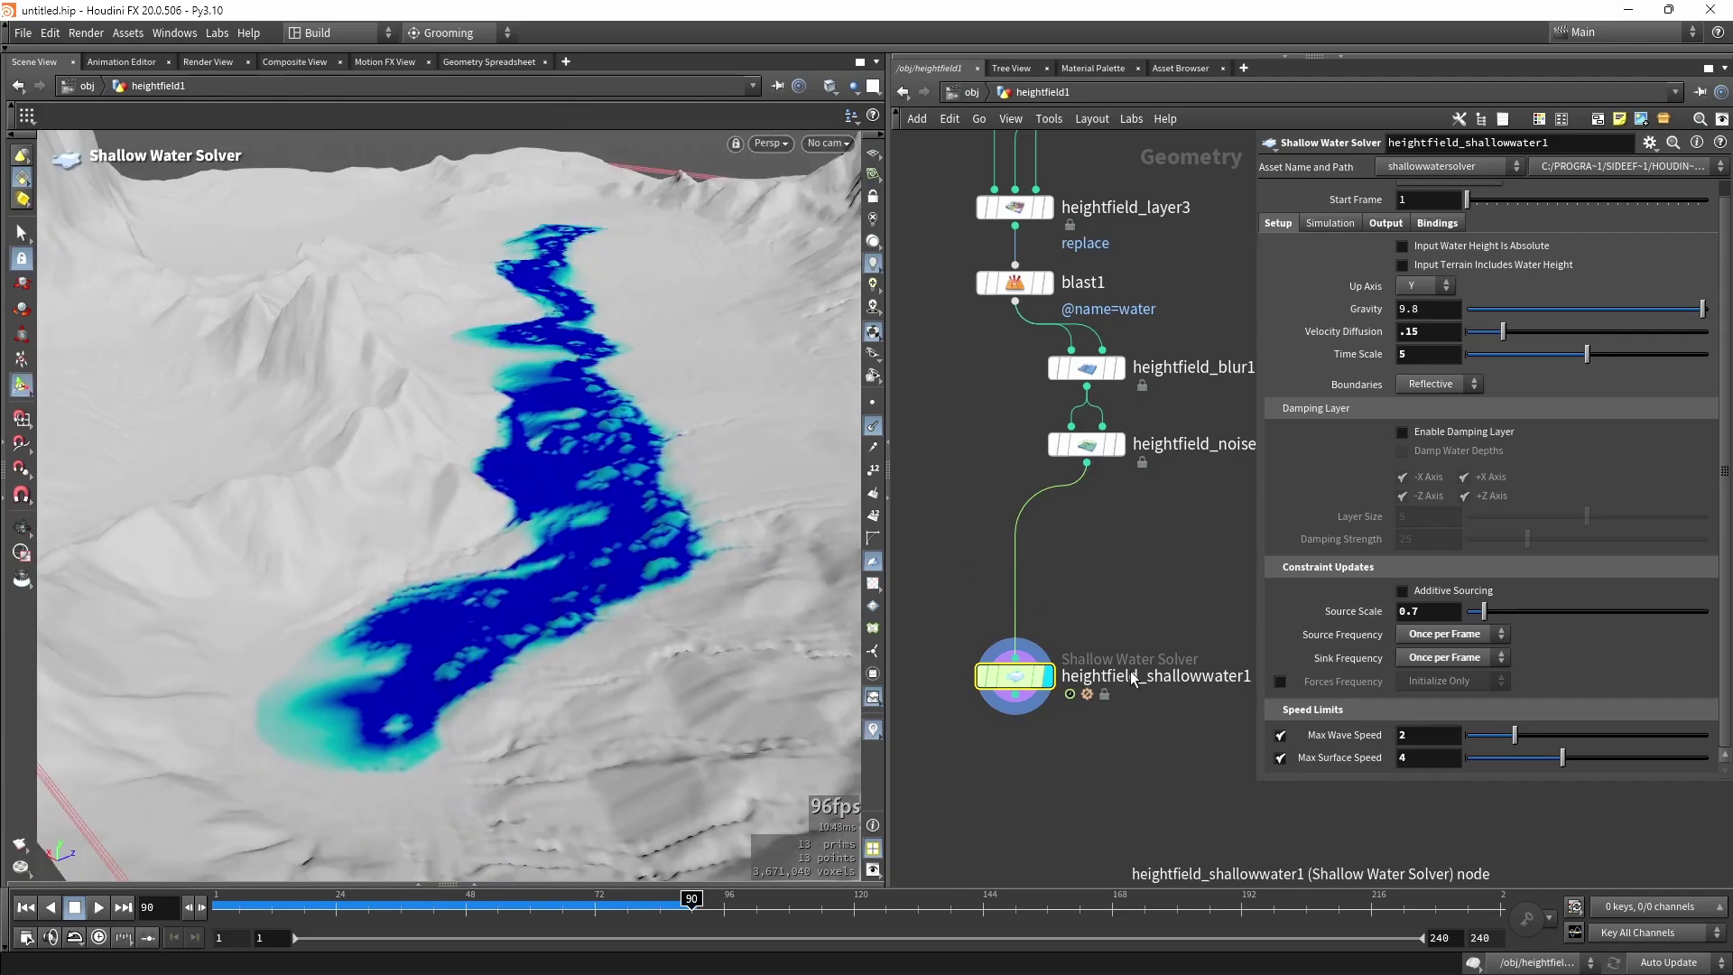
Show the solver's output settings, allow editing of heightfield_shallowwater1's contents and dive into its network.
{"action": "mouse_move", "coordinate": [1021, 694]}
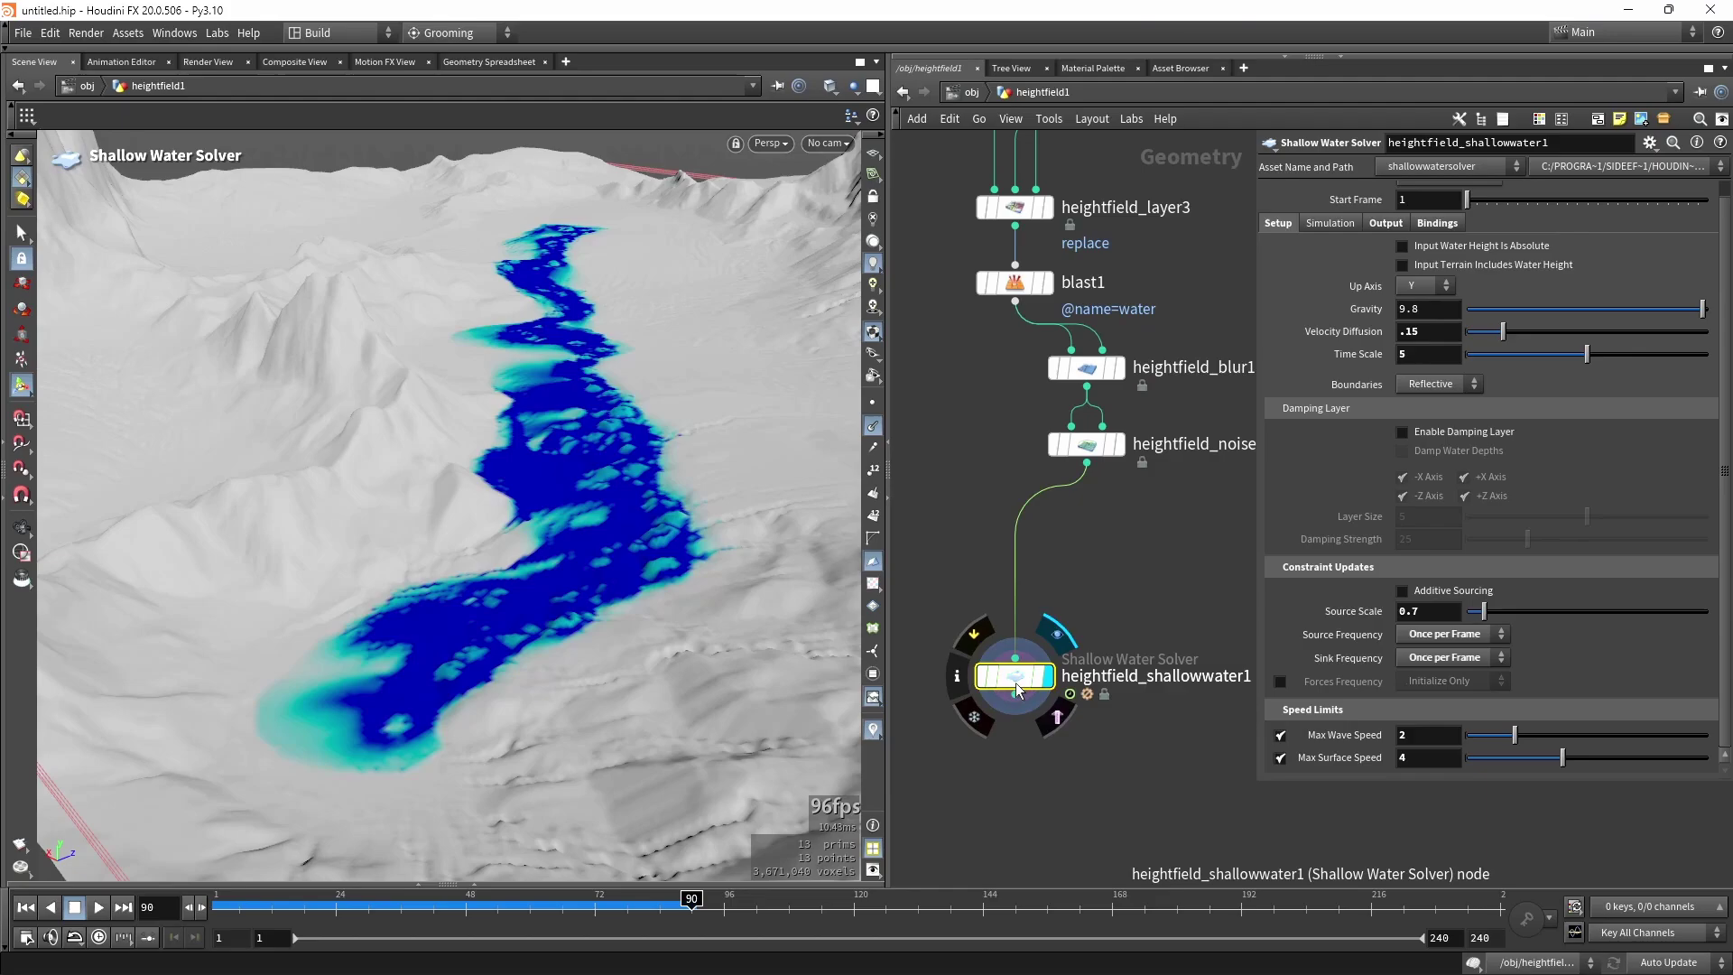
{"action": "left_click", "coordinate": [1373, 224]}
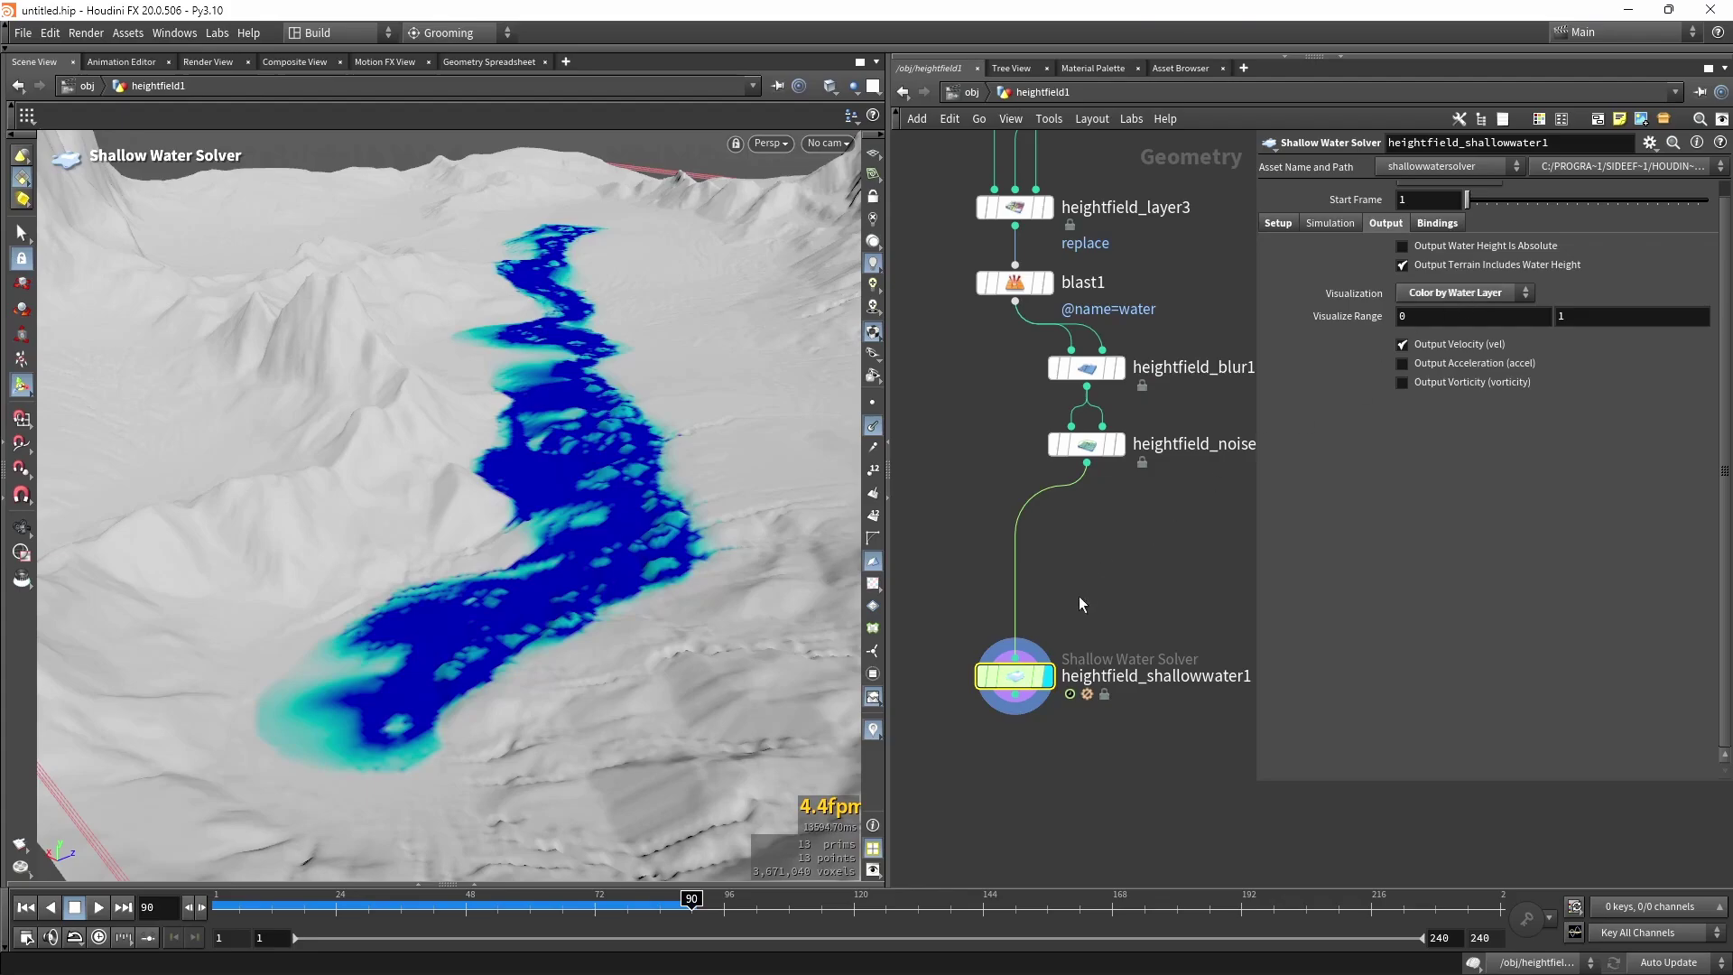
{"action": "right_click", "coordinate": [1015, 675]}
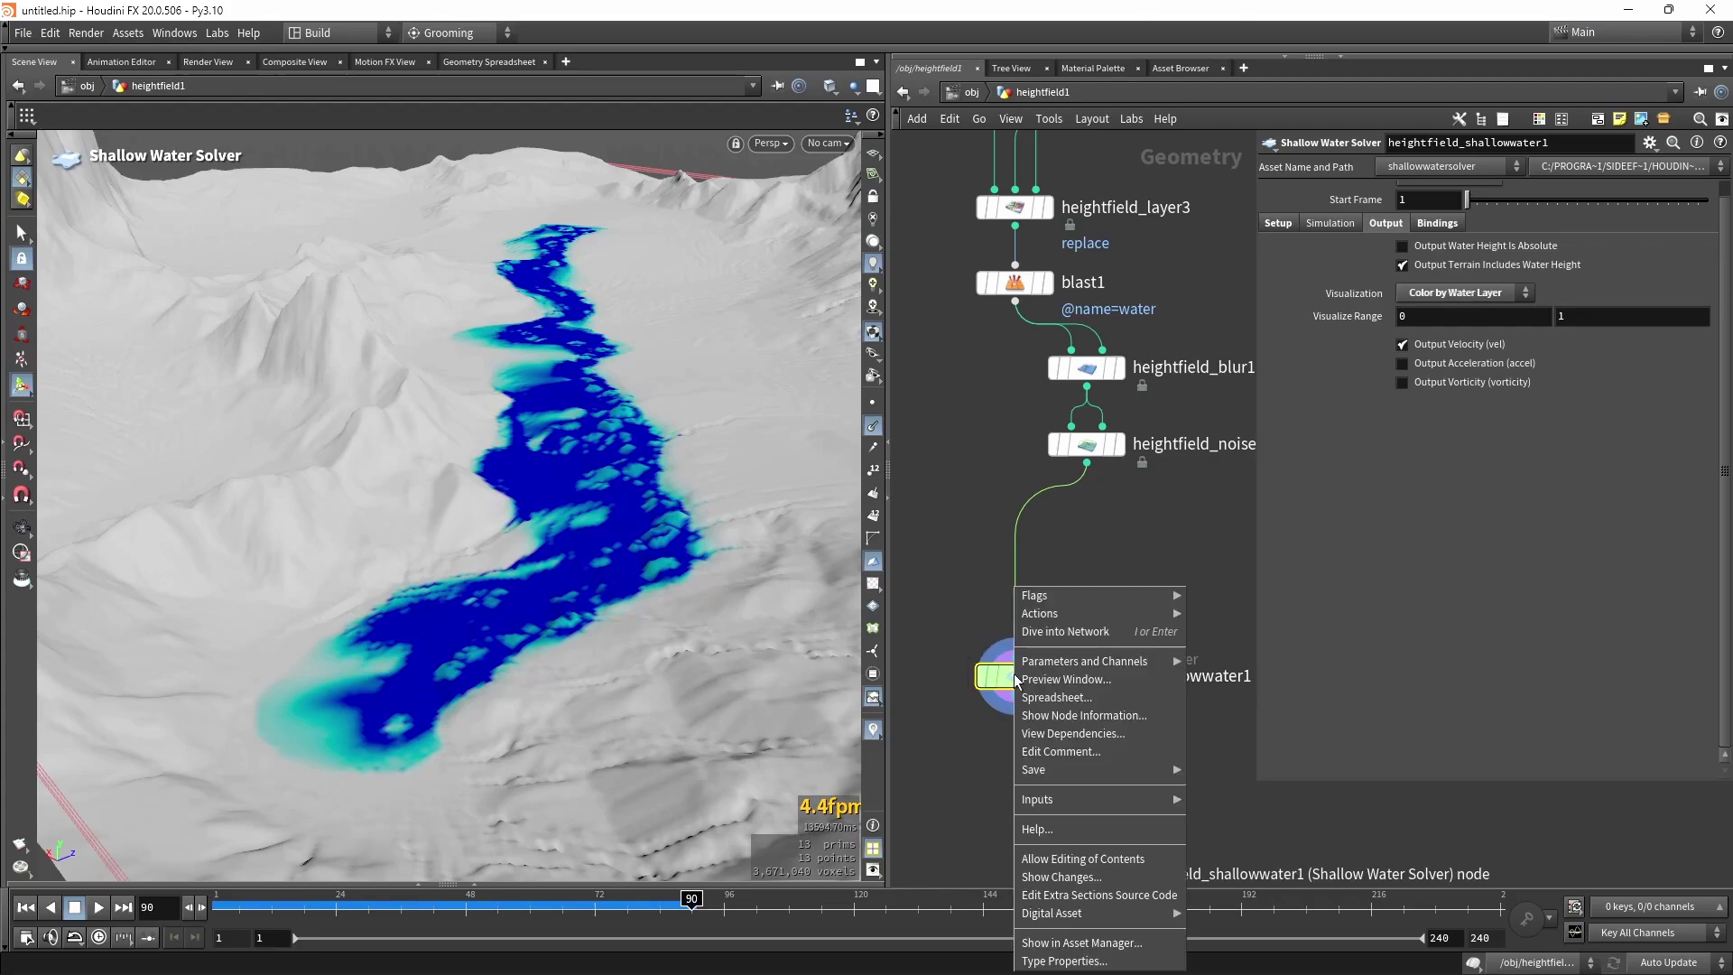
{"action": "left_click", "coordinate": [1110, 862]}
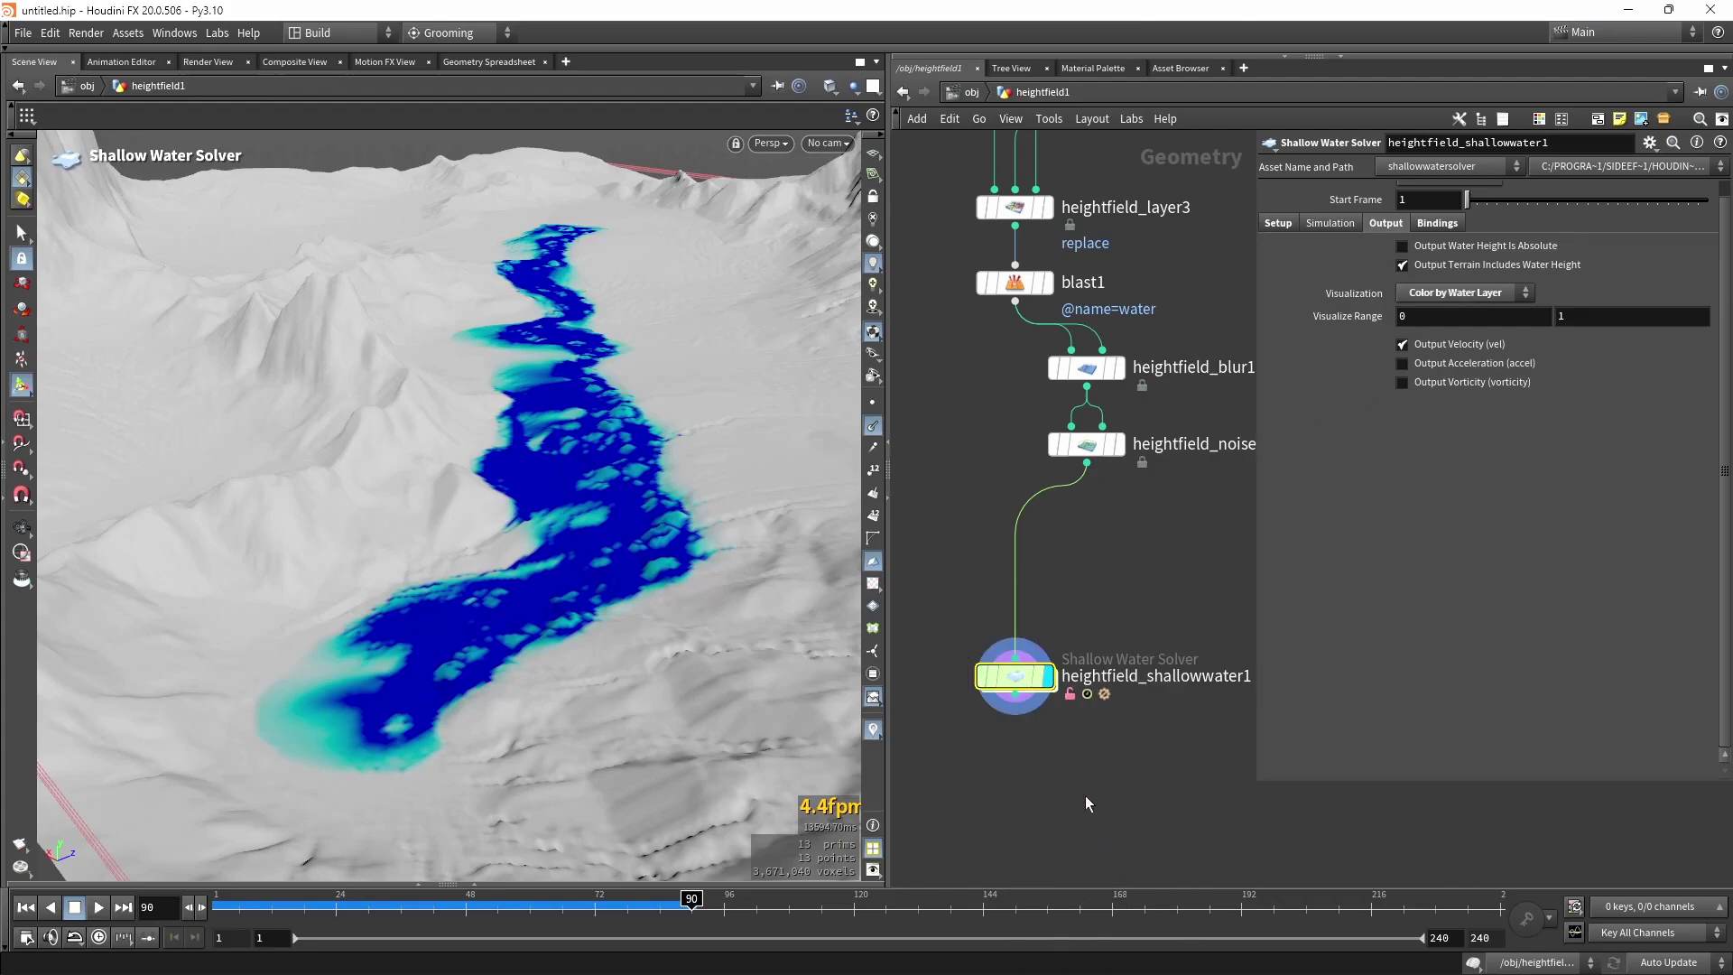
{"action": "double_click", "coordinate": [1014, 677]}
Display the viz Volume Visualization node inside the solver and resize the parameter pane to expose its full ramps.
{"action": "left_click_drag", "start_coordinate": [1254, 772], "coordinate": [1487, 771]}
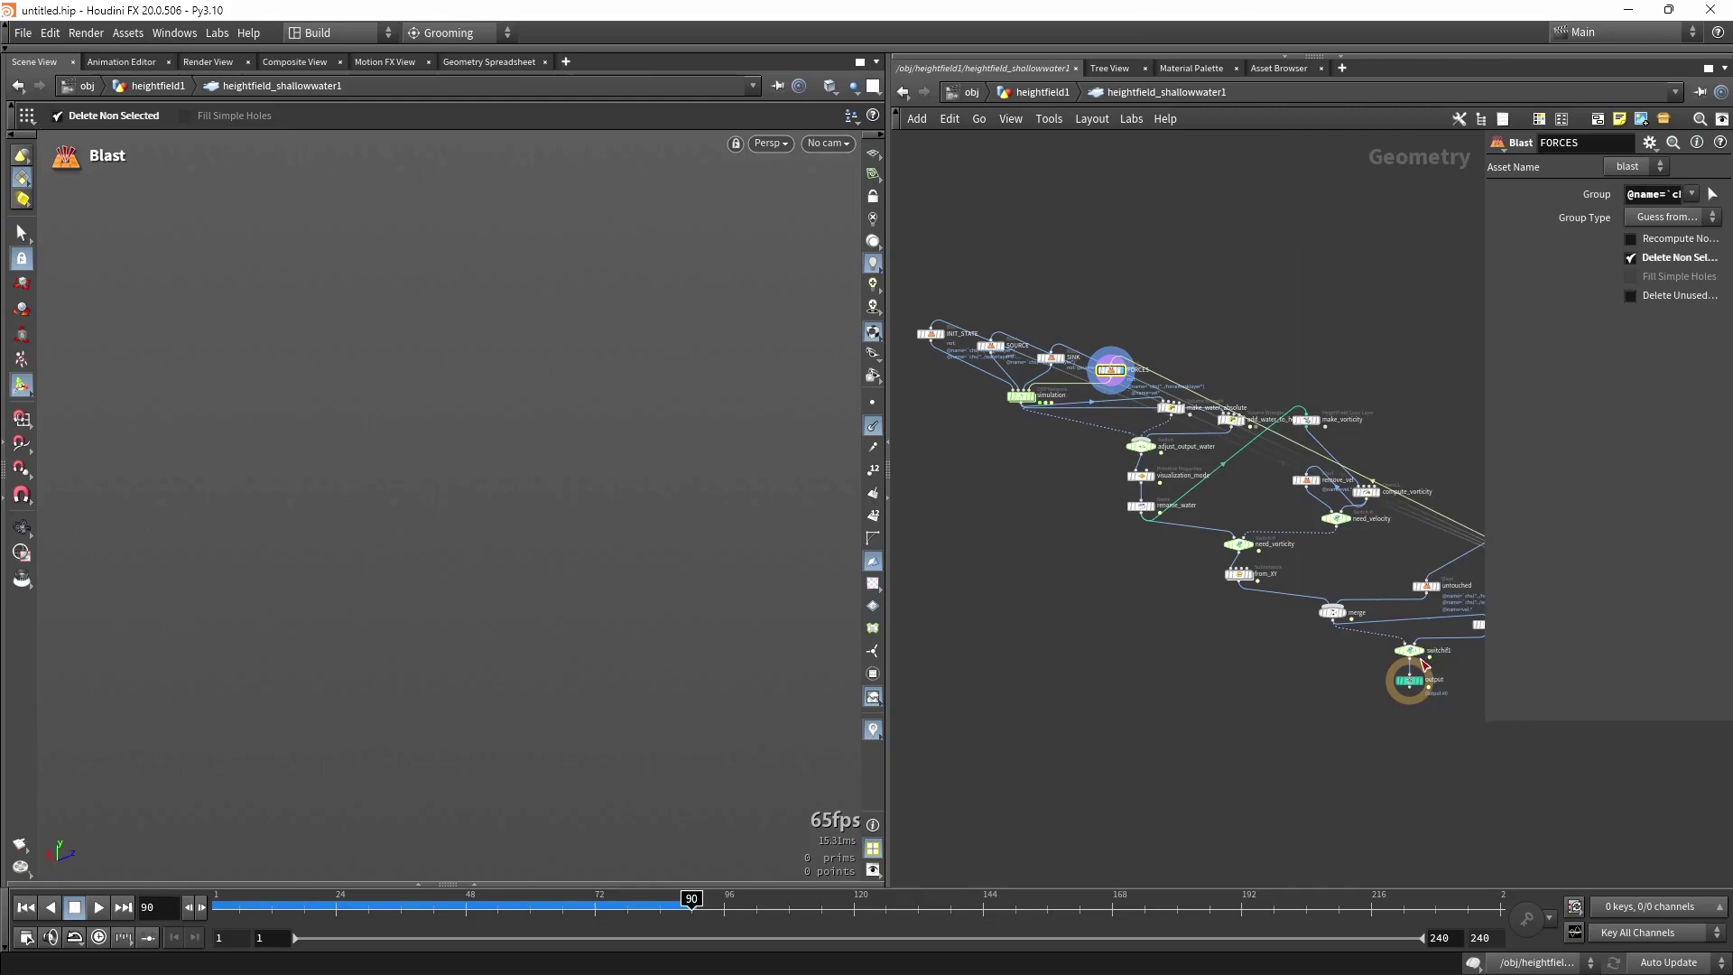
{"action": "scroll", "coordinate": [1270, 646], "scroll_direction": "up", "scroll_amount": 8}
{"action": "scroll", "coordinate": [1267, 641], "scroll_direction": "up", "scroll_amount": 4}
{"action": "left_click", "coordinate": [1318, 609]}
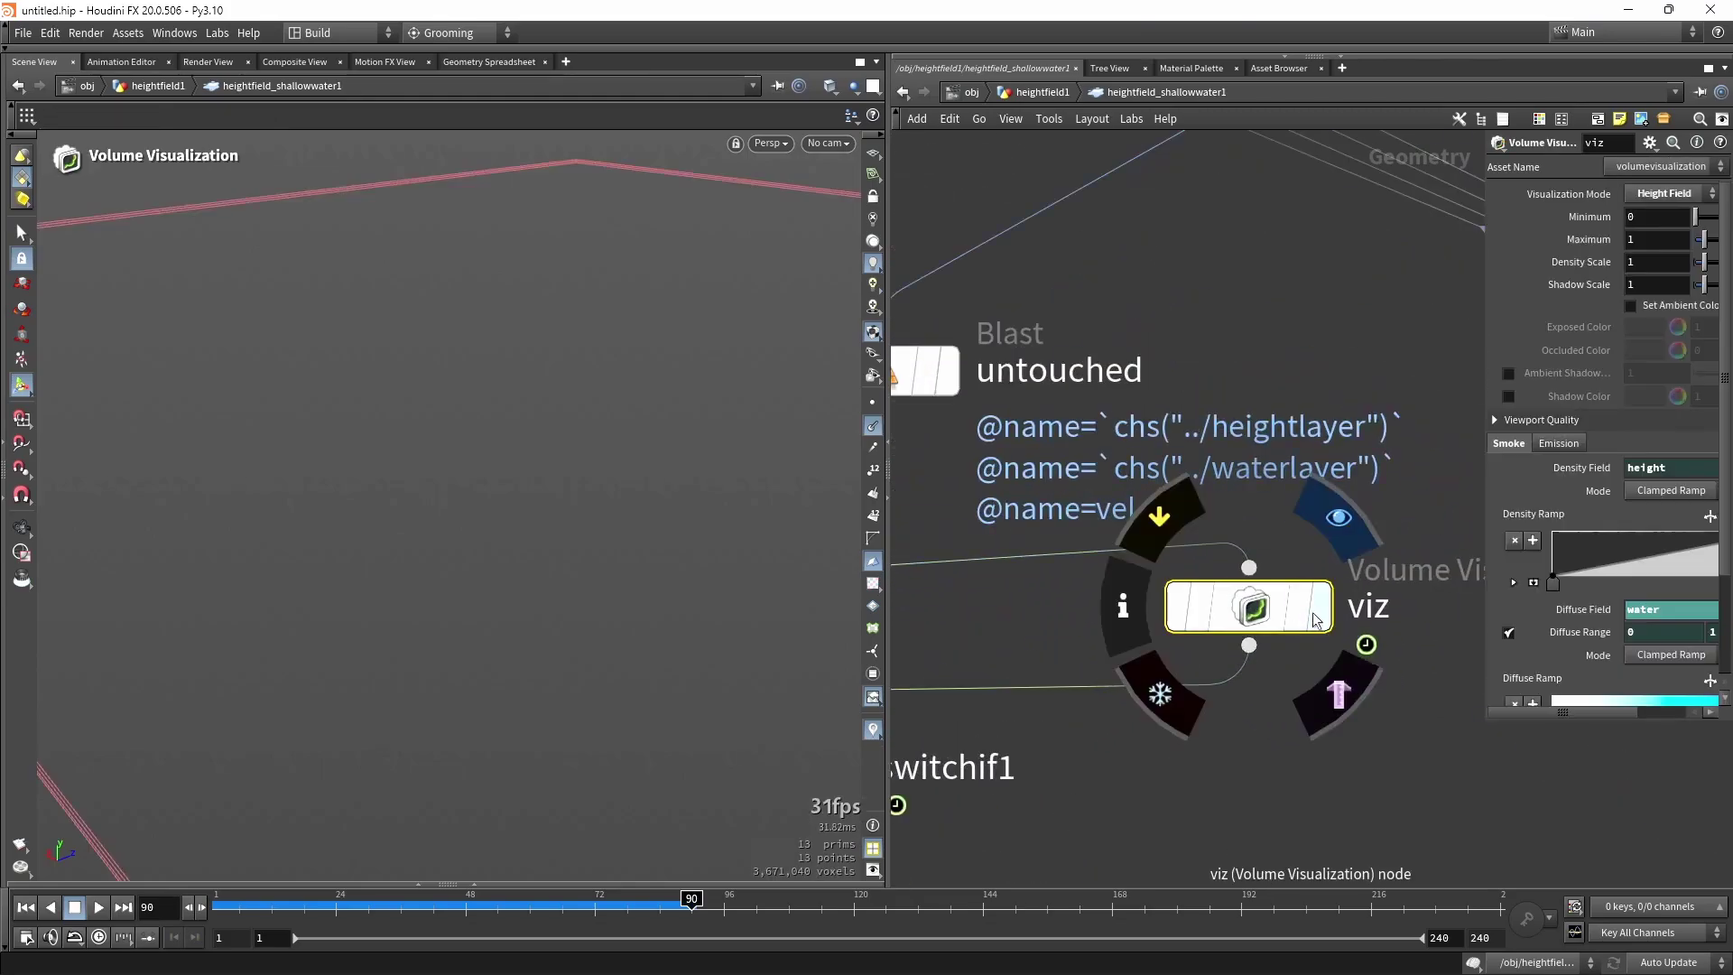
{"action": "middle_click_drag", "start_coordinate": [1409, 752], "coordinate": [1329, 751]}
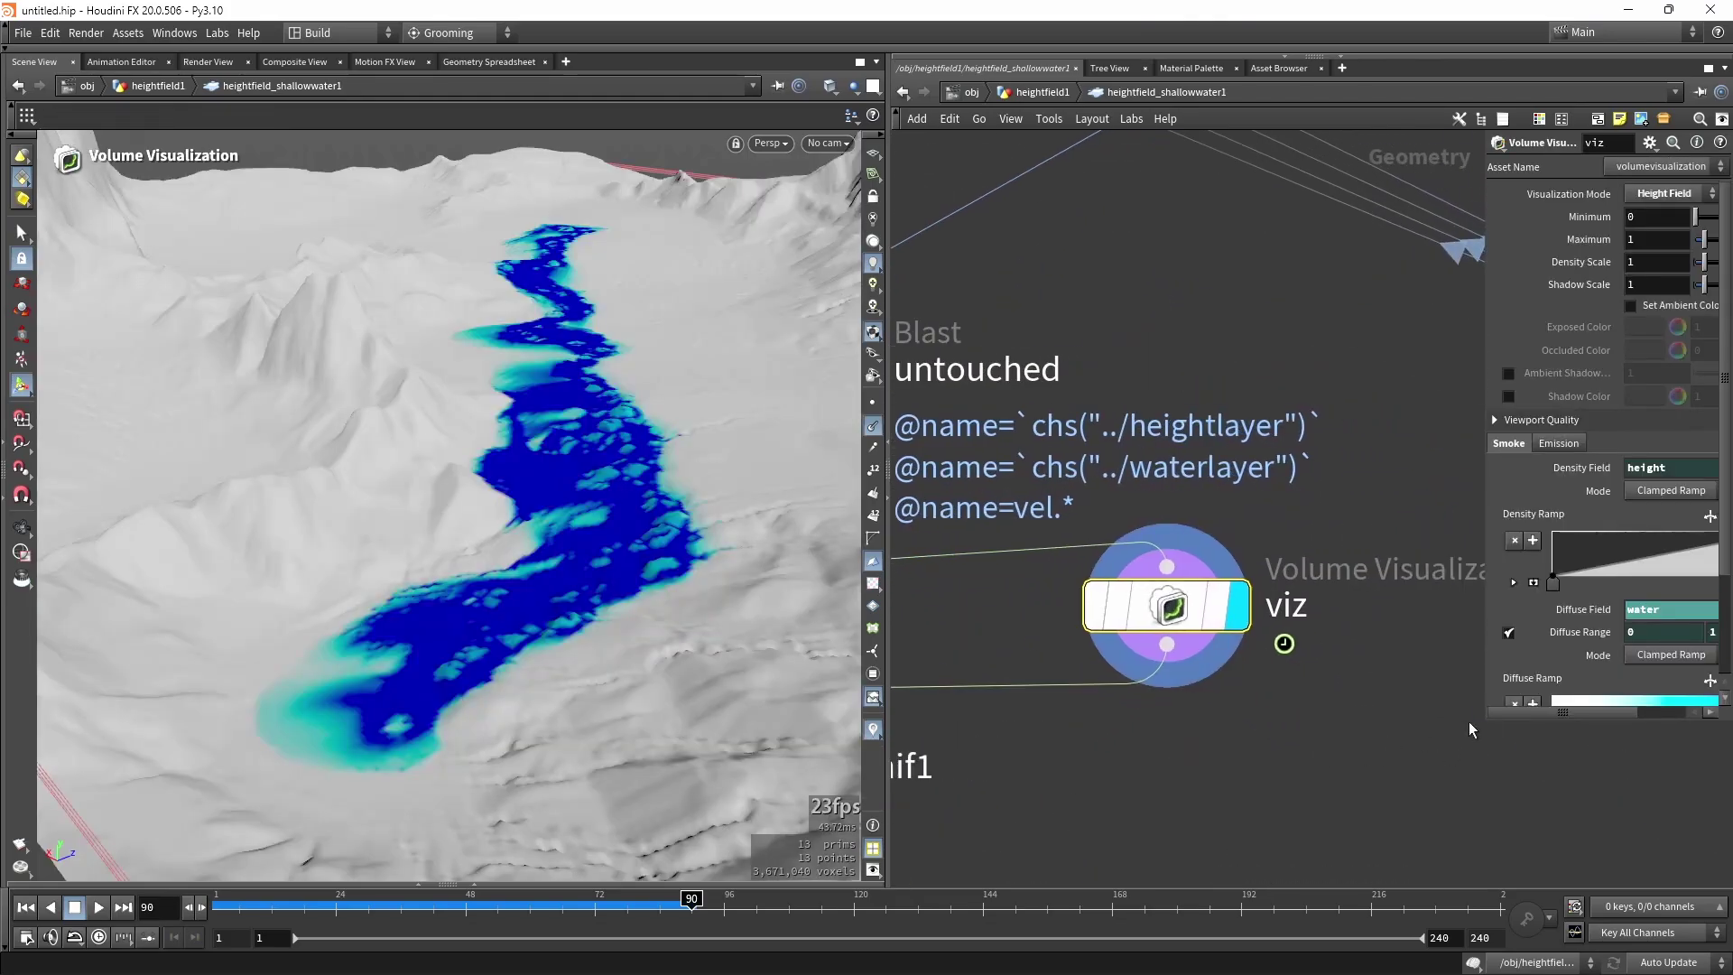
{"action": "left_click_drag", "start_coordinate": [1487, 720], "coordinate": [1328, 856]}
{"action": "scroll", "coordinate": [1266, 803], "scroll_direction": "down", "scroll_amount": 2}
{"action": "middle_click_drag", "start_coordinate": [1264, 808], "coordinate": [1146, 747]}
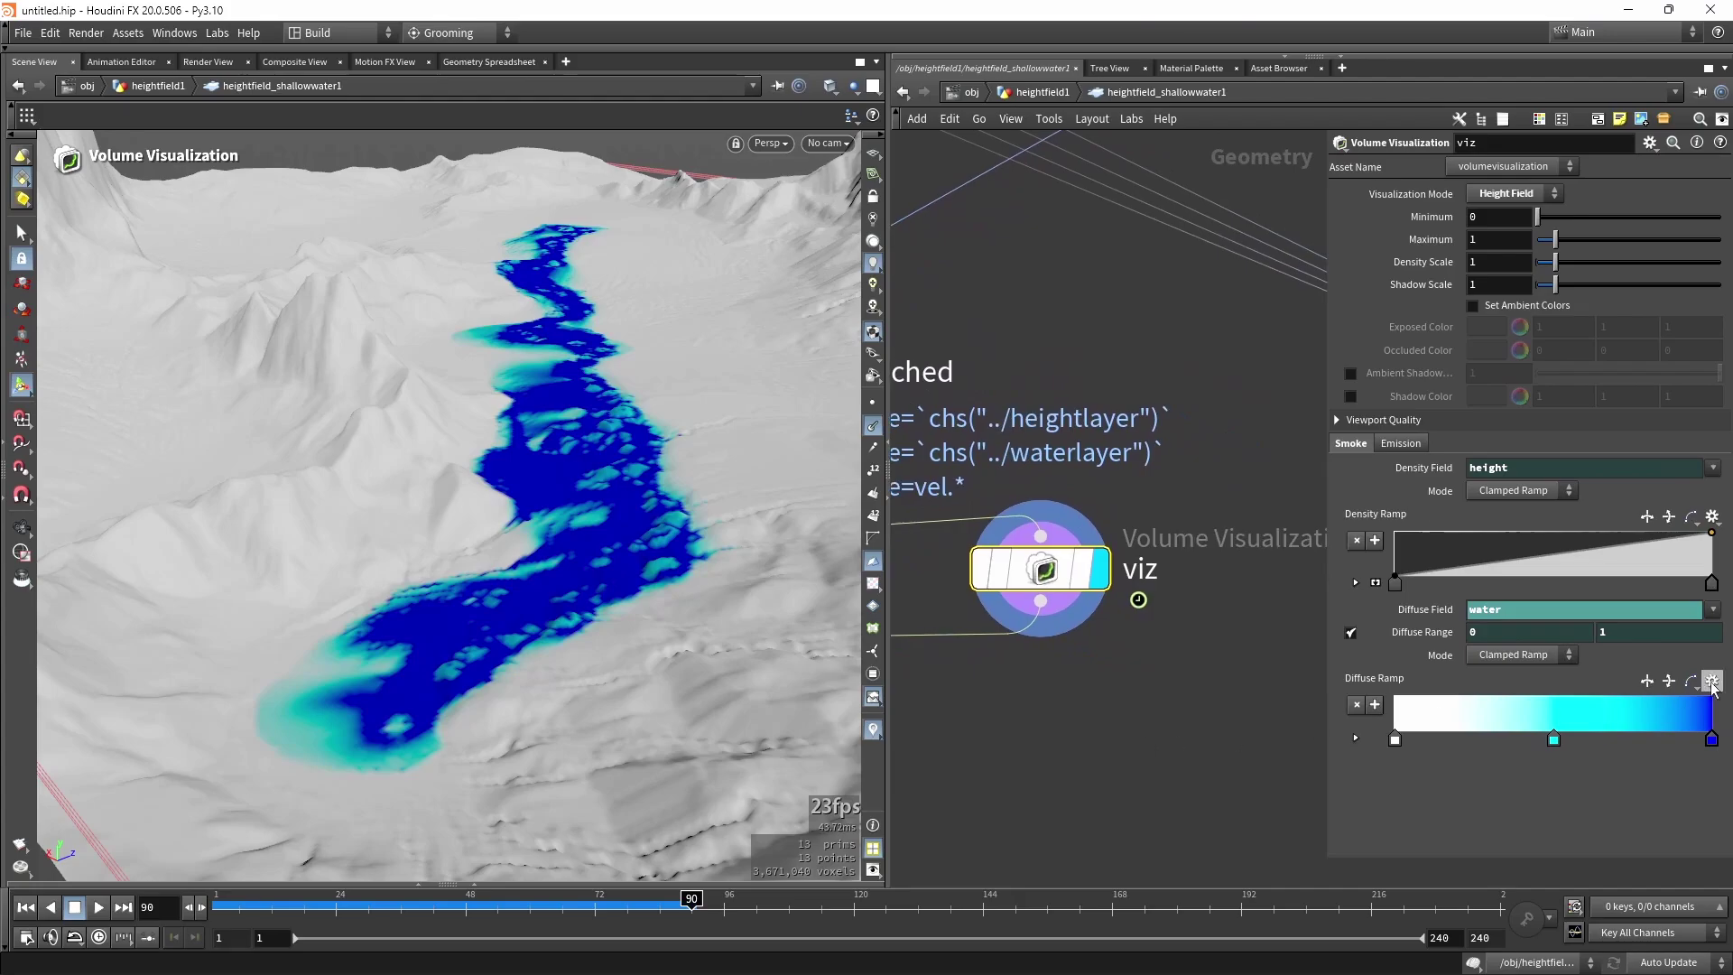
Apply the Blackbody preset to the Diffuse Ramp of the viz node and check the recoloured river.
{"action": "left_click", "coordinate": [1713, 681]}
{"action": "left_click", "coordinate": [1702, 721]}
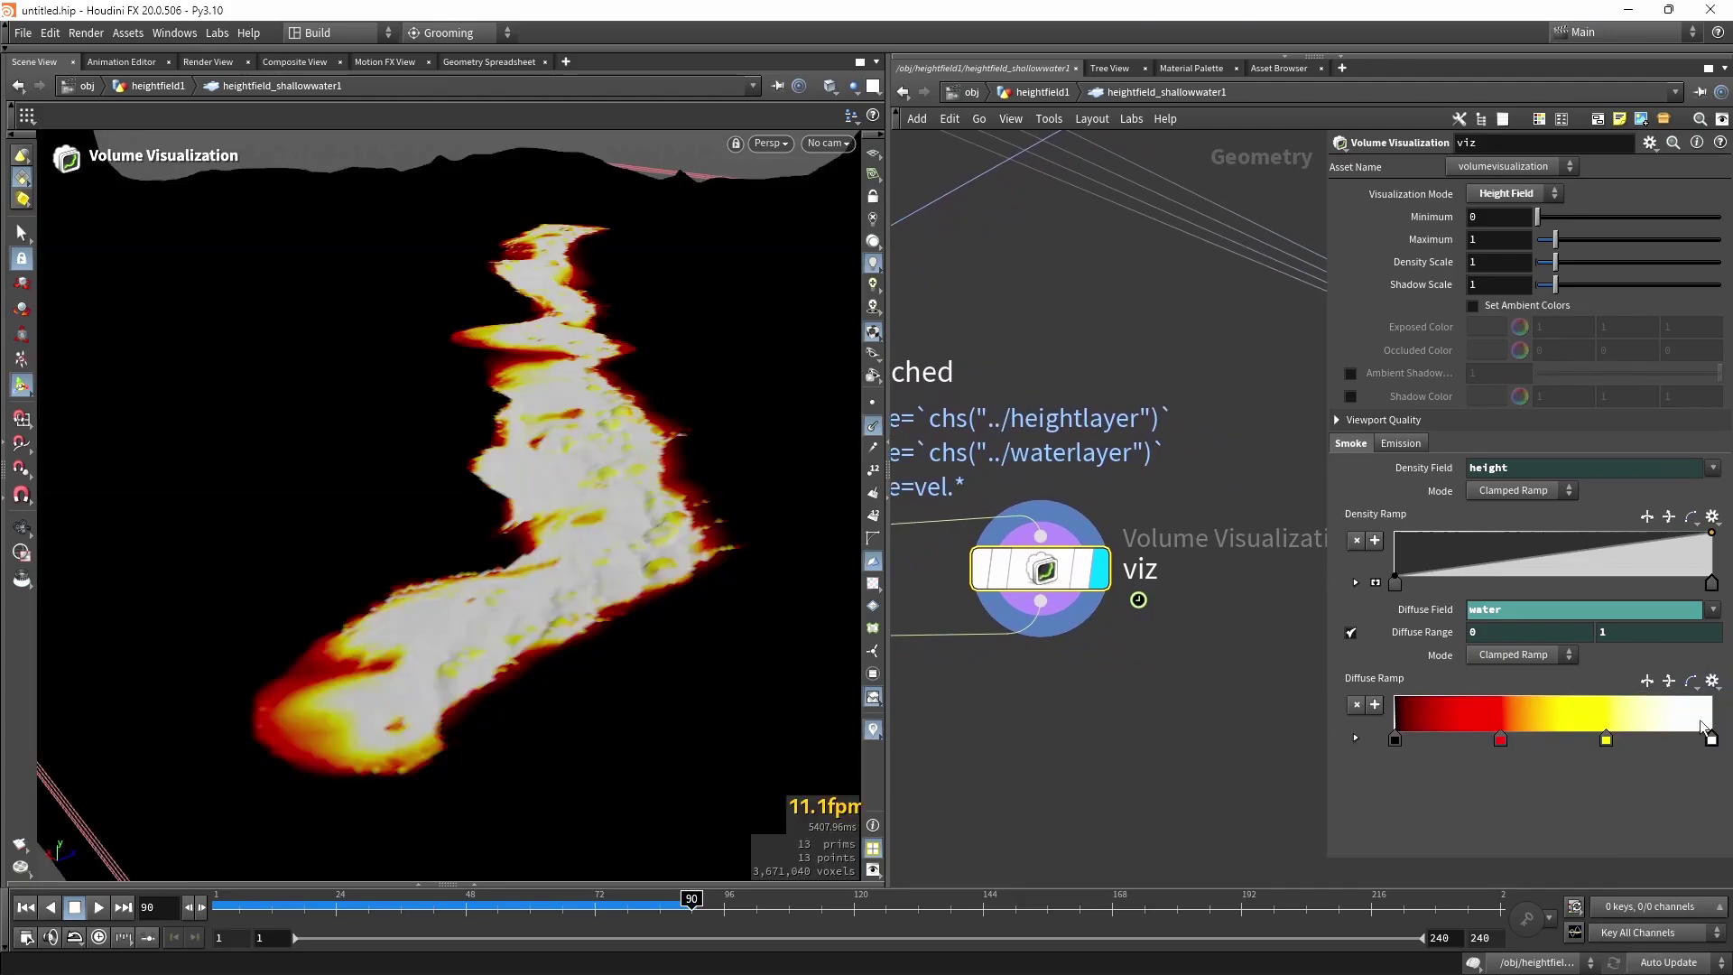
{"action": "mouse_move", "coordinate": [653, 517]}
{"action": "left_mouse_down", "text": "alt"}
{"action": "mouse_move", "coordinate": [650, 669]}
{"action": "mouse_move", "coordinate": [625, 417]}
{"action": "mouse_move", "coordinate": [634, 515]}
{"action": "left_mouse_up", "text": "alt"}
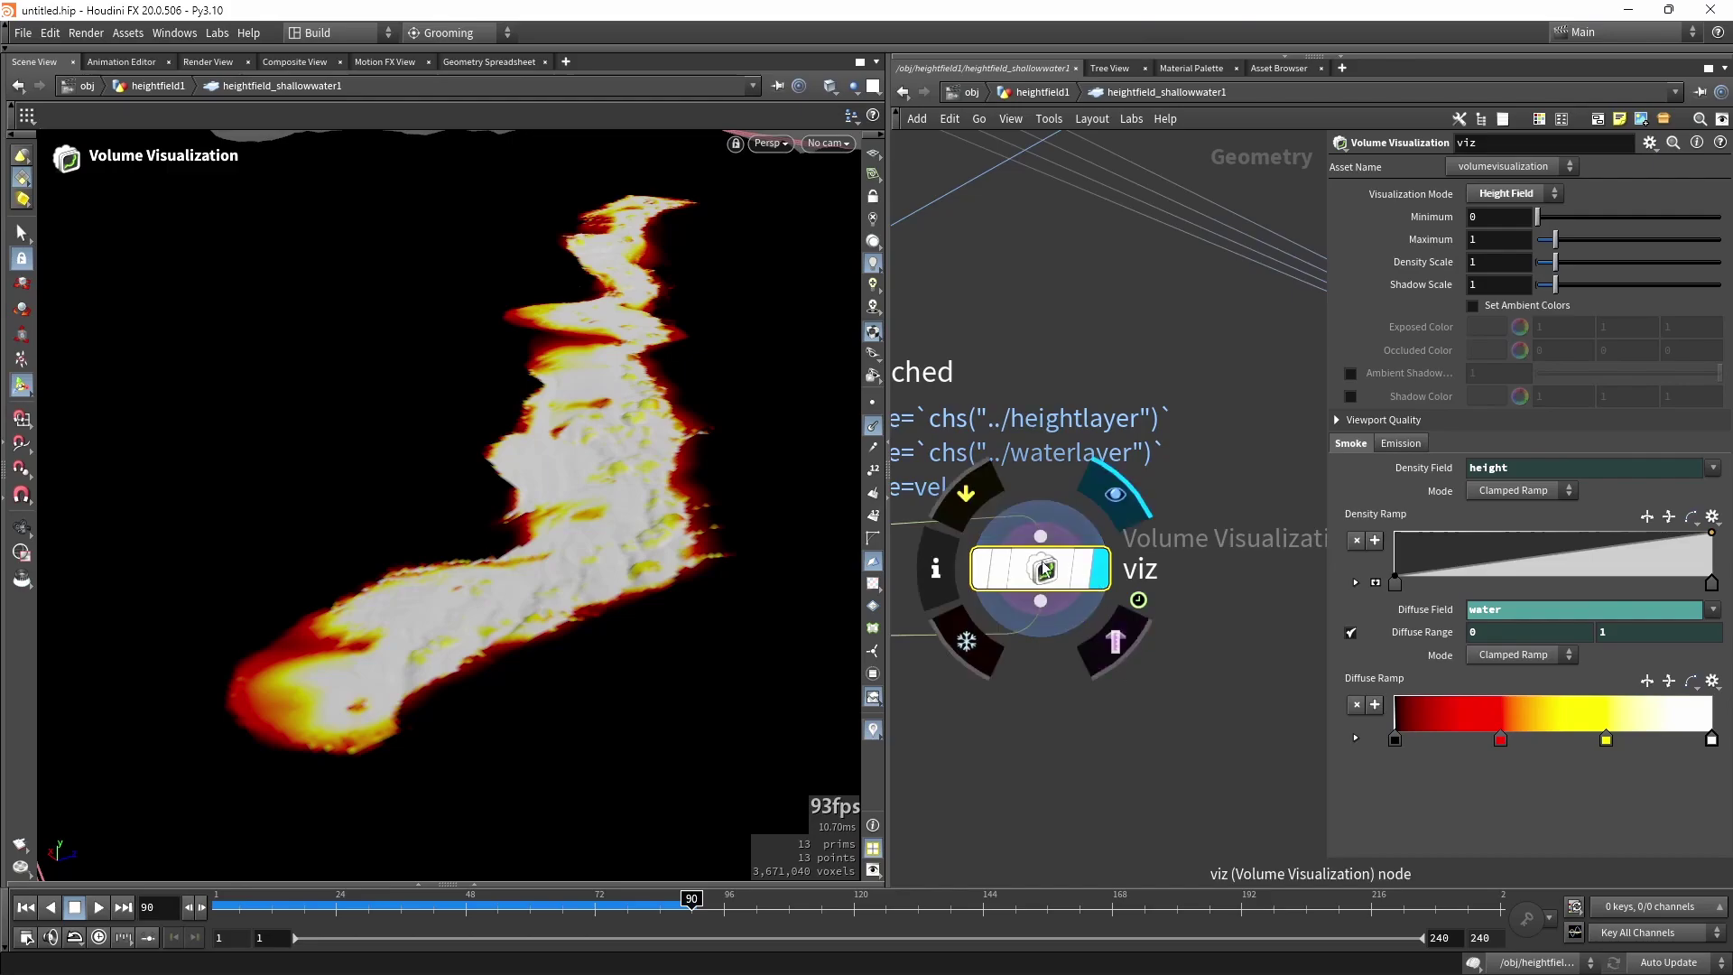
Shift the viz node slightly, look through the Diffuse Ramp presets and return to the heightfield1 network.
{"action": "left_click_drag", "start_coordinate": [1040, 569], "coordinate": [1052, 590]}
{"action": "left_click", "coordinate": [1707, 684]}
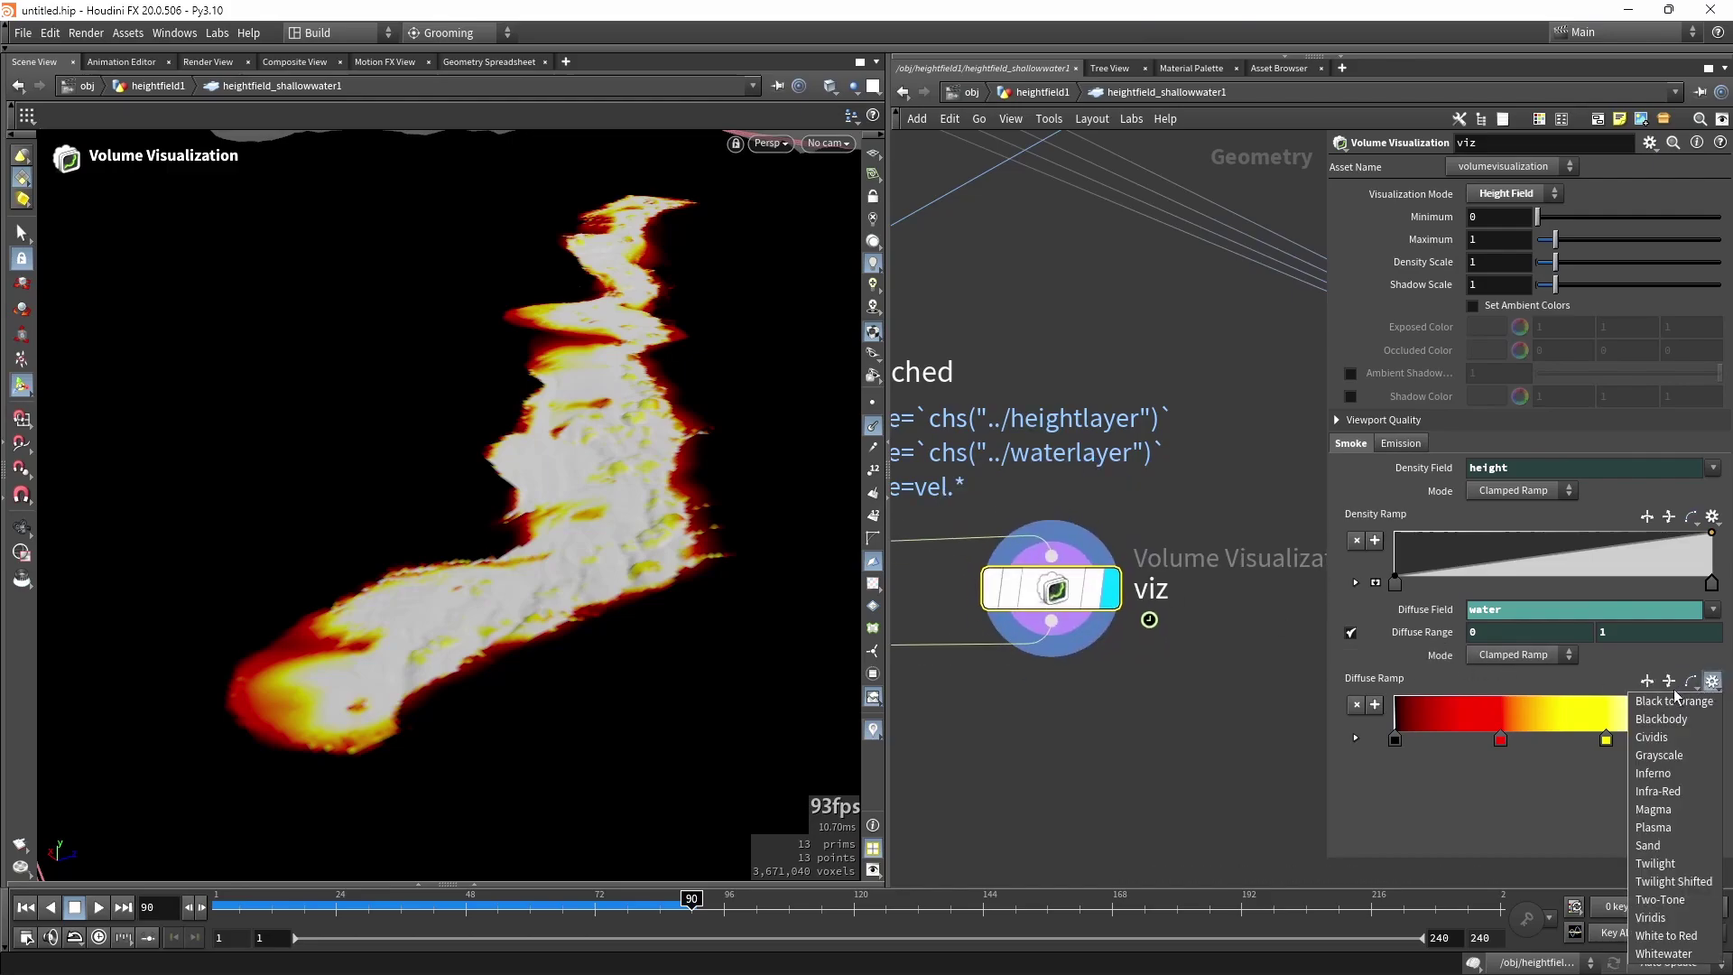
{"action": "left_click", "coordinate": [1263, 731]}
{"action": "left_click", "coordinate": [1038, 93]}
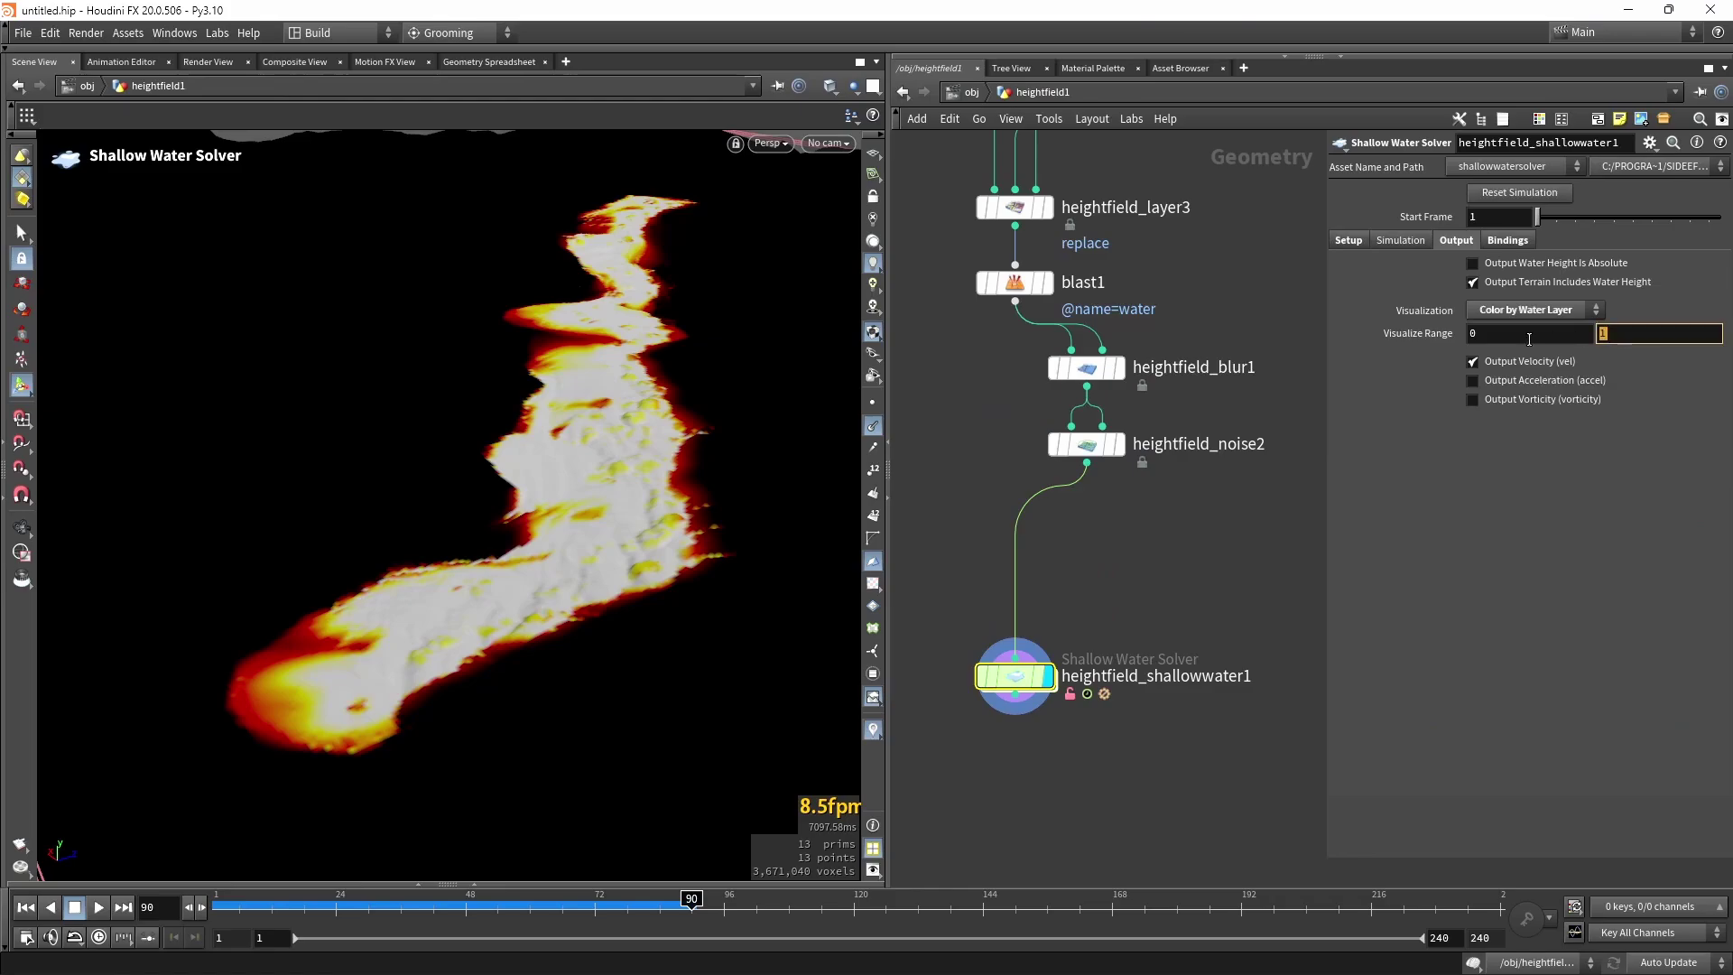
Set the upper Visualize Range value of heightfield_shallowwater1 to 5 and check the recoloured river.
{"action": "type", "text": "5"}
{"action": "key", "text": "Return"}
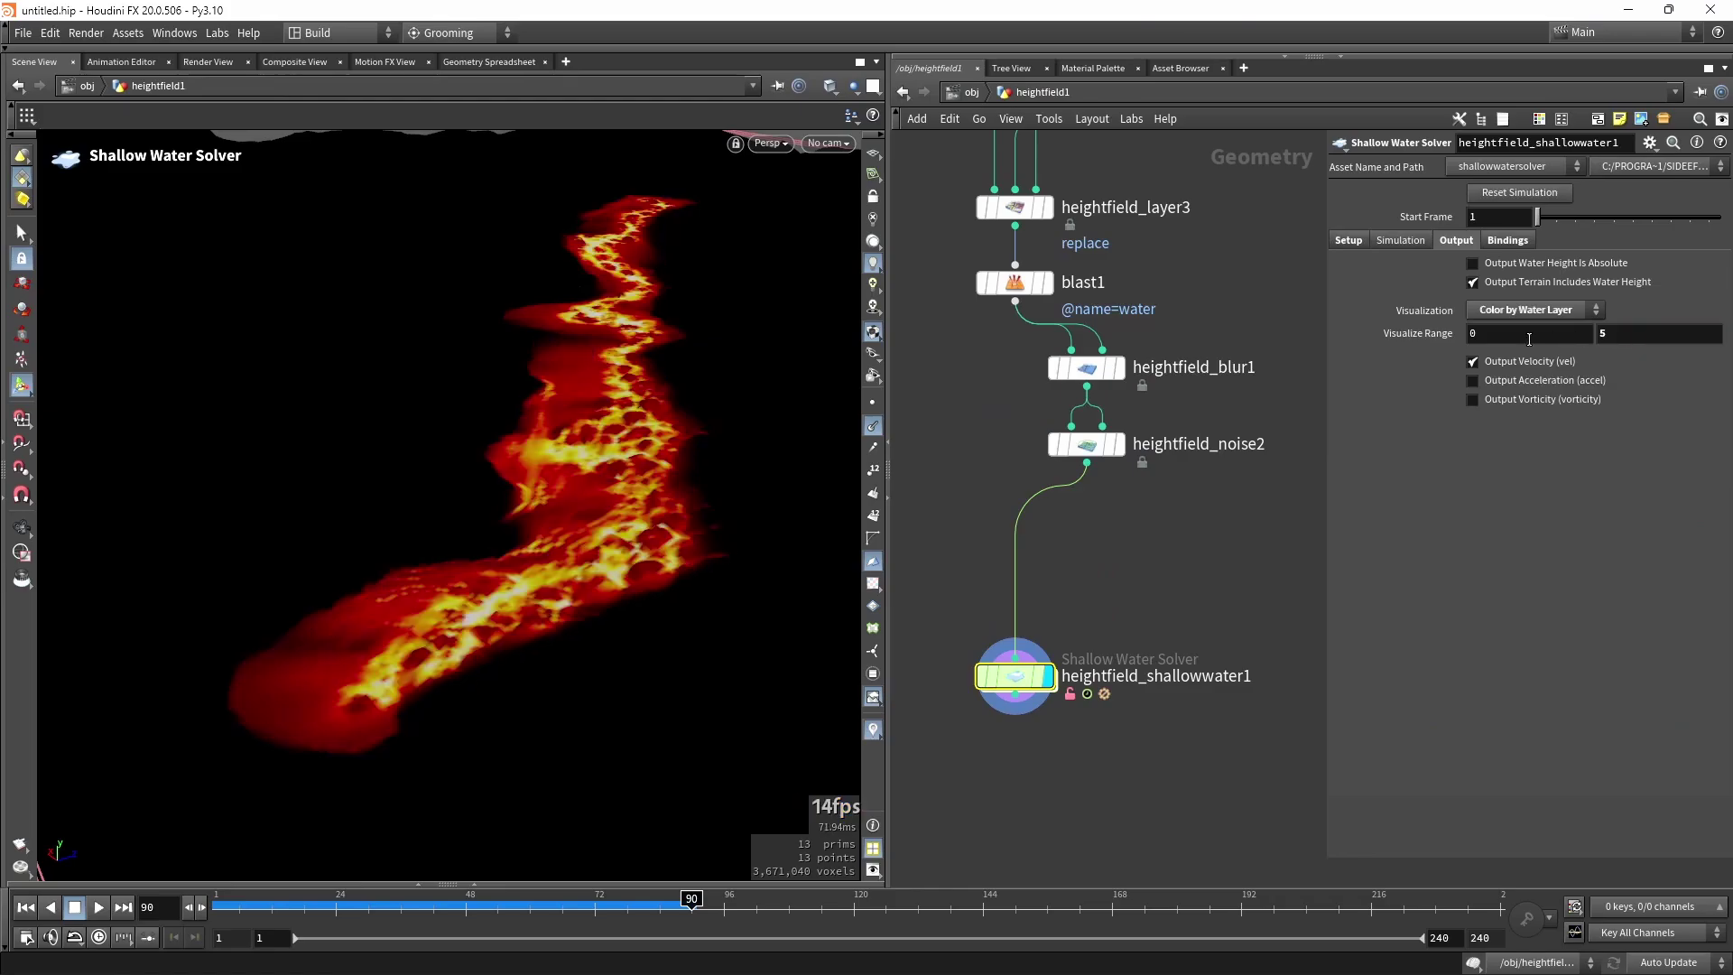
{"action": "mouse_move", "coordinate": [561, 387]}
{"action": "left_mouse_down", "text": "alt"}
{"action": "mouse_move", "coordinate": [580, 453]}
{"action": "mouse_move", "coordinate": [627, 368]}
{"action": "mouse_move", "coordinate": [575, 375]}
{"action": "left_mouse_up", "text": "alt"}
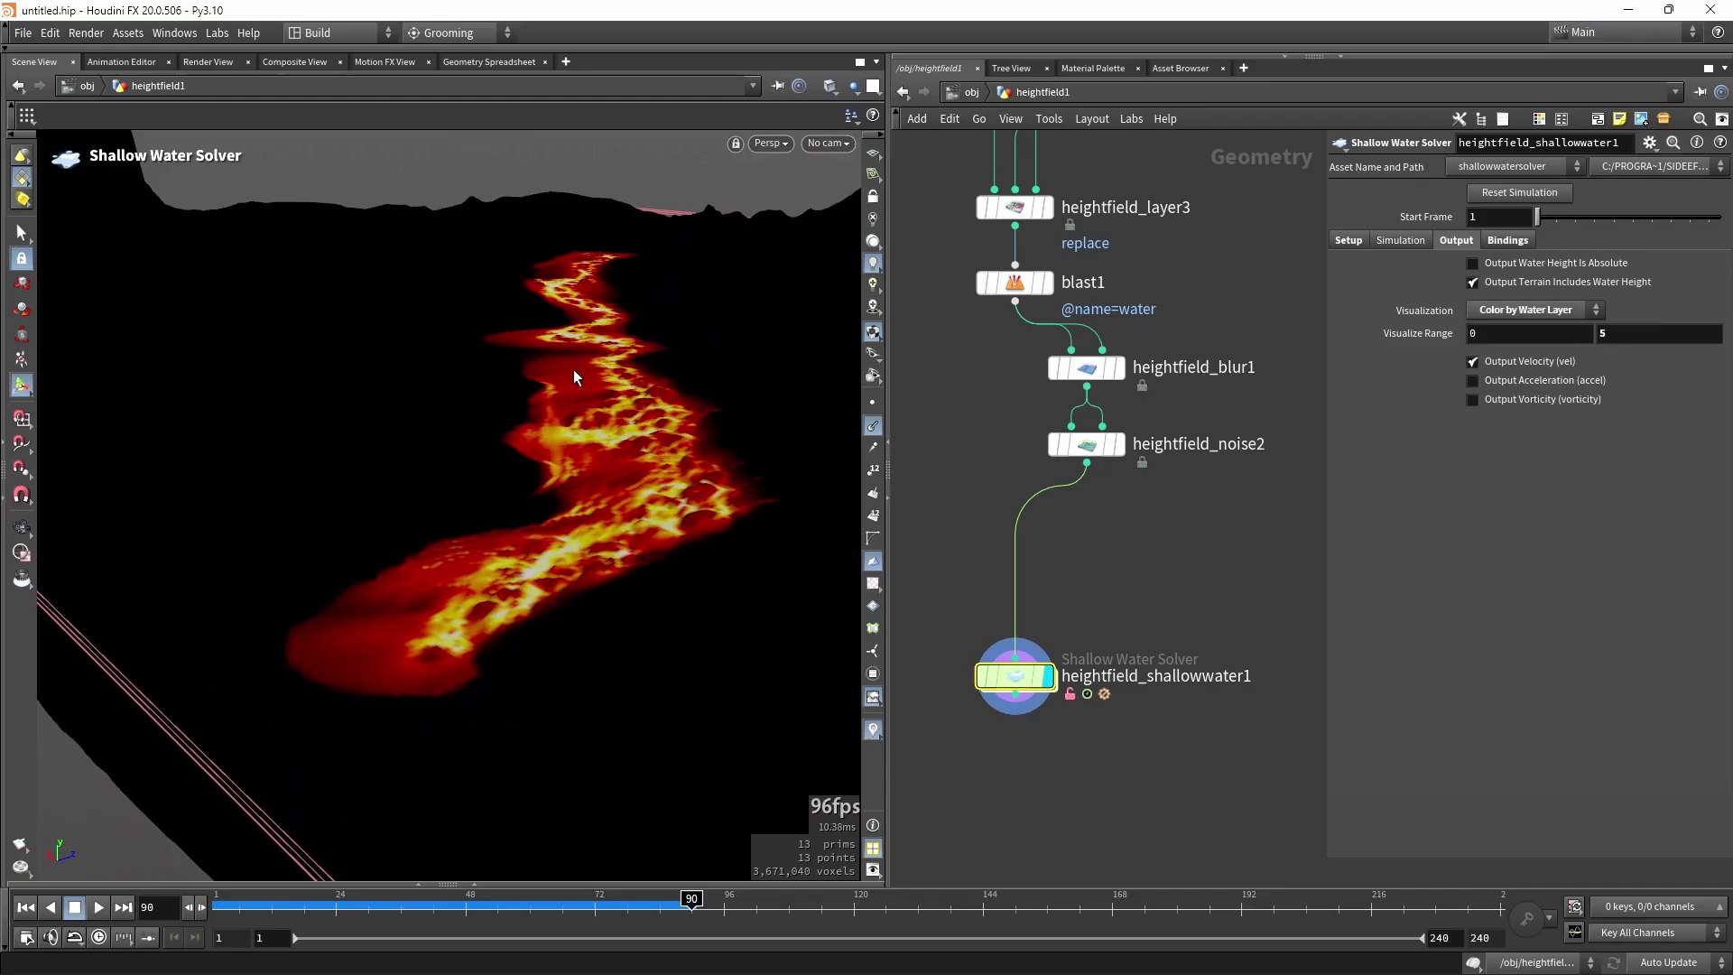
{"action": "left_click_drag", "start_coordinate": [572, 304], "coordinate": [451, 525], "text": "alt"}
Enlarge the network area, add a Convert HeightField node wired below heightfield_shallowwater1 and display its result.
{"action": "scroll", "coordinate": [1218, 477], "scroll_direction": "down", "scroll_amount": 3}
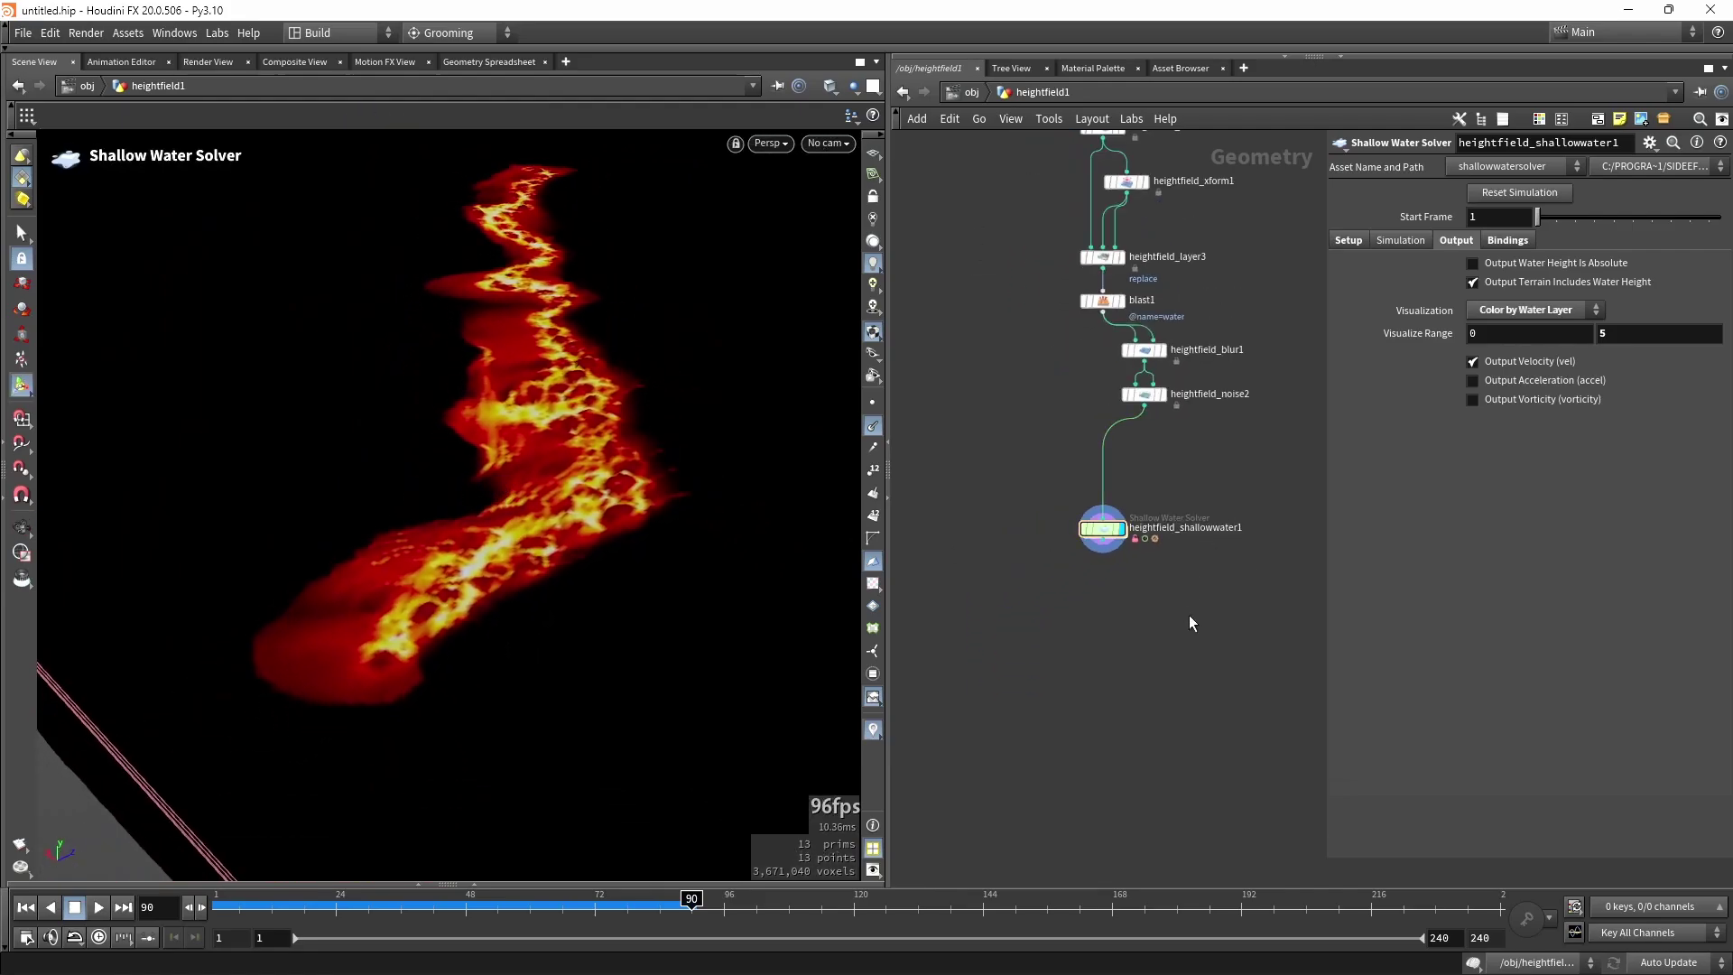
{"action": "left_click_drag", "start_coordinate": [1324, 857], "coordinate": [1310, 535]}
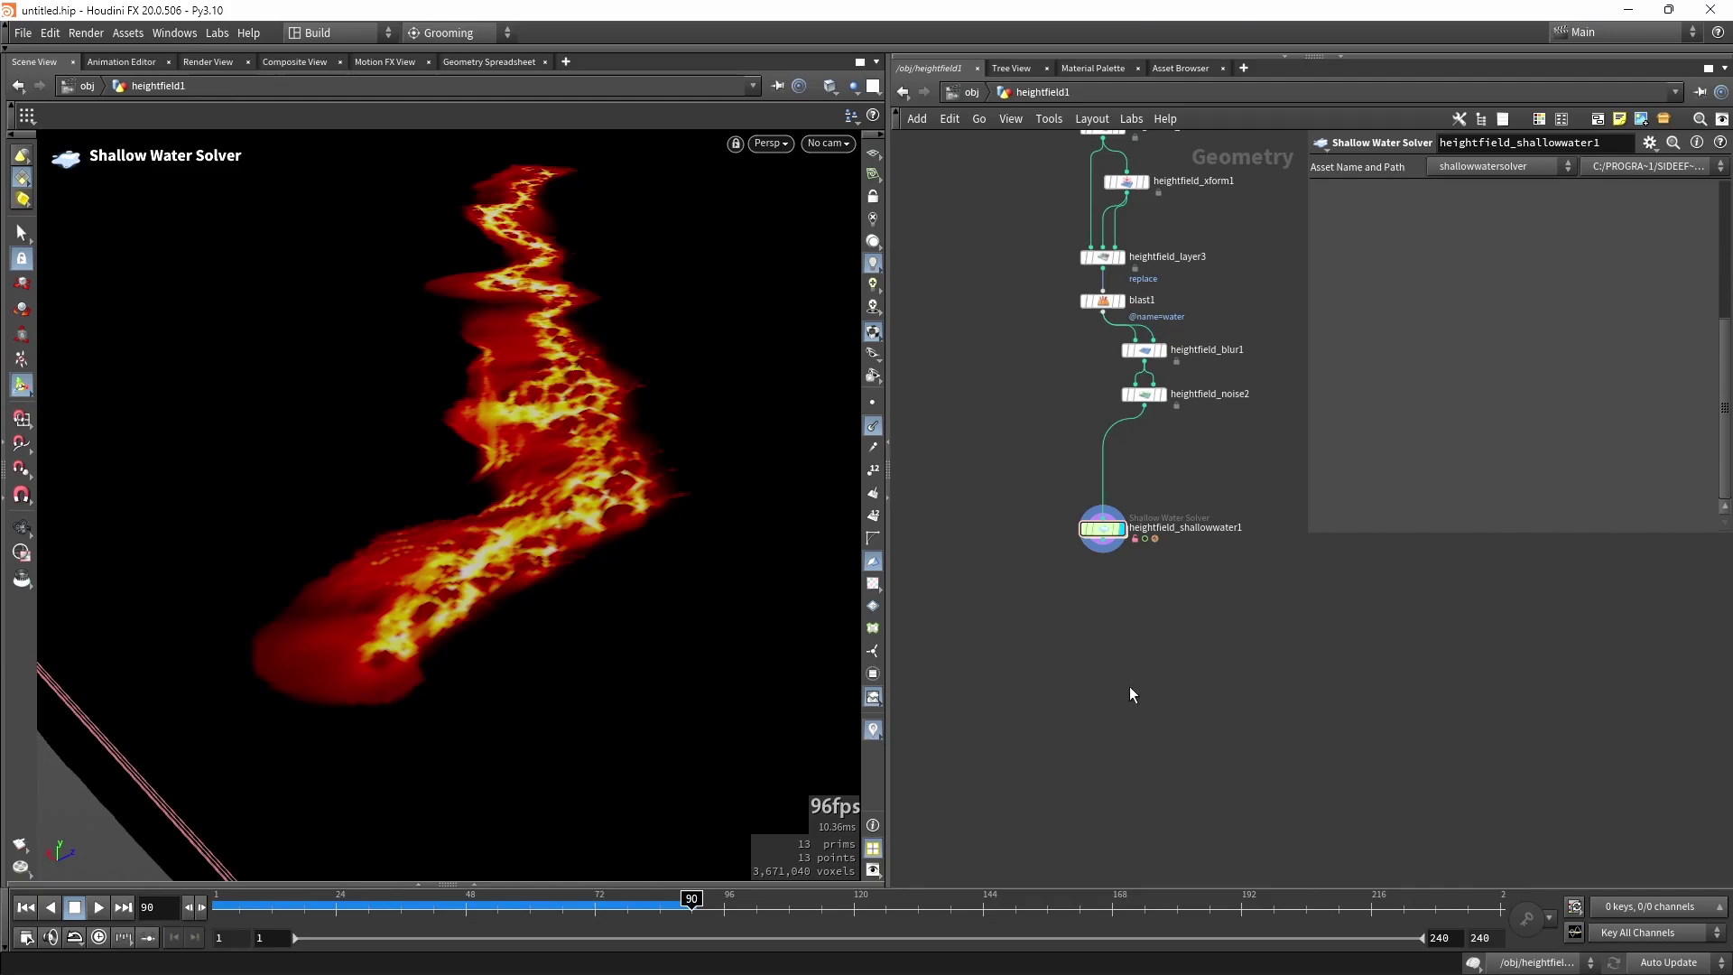
{"action": "key", "text": "Tab"}
{"action": "type", "text": "convert"}
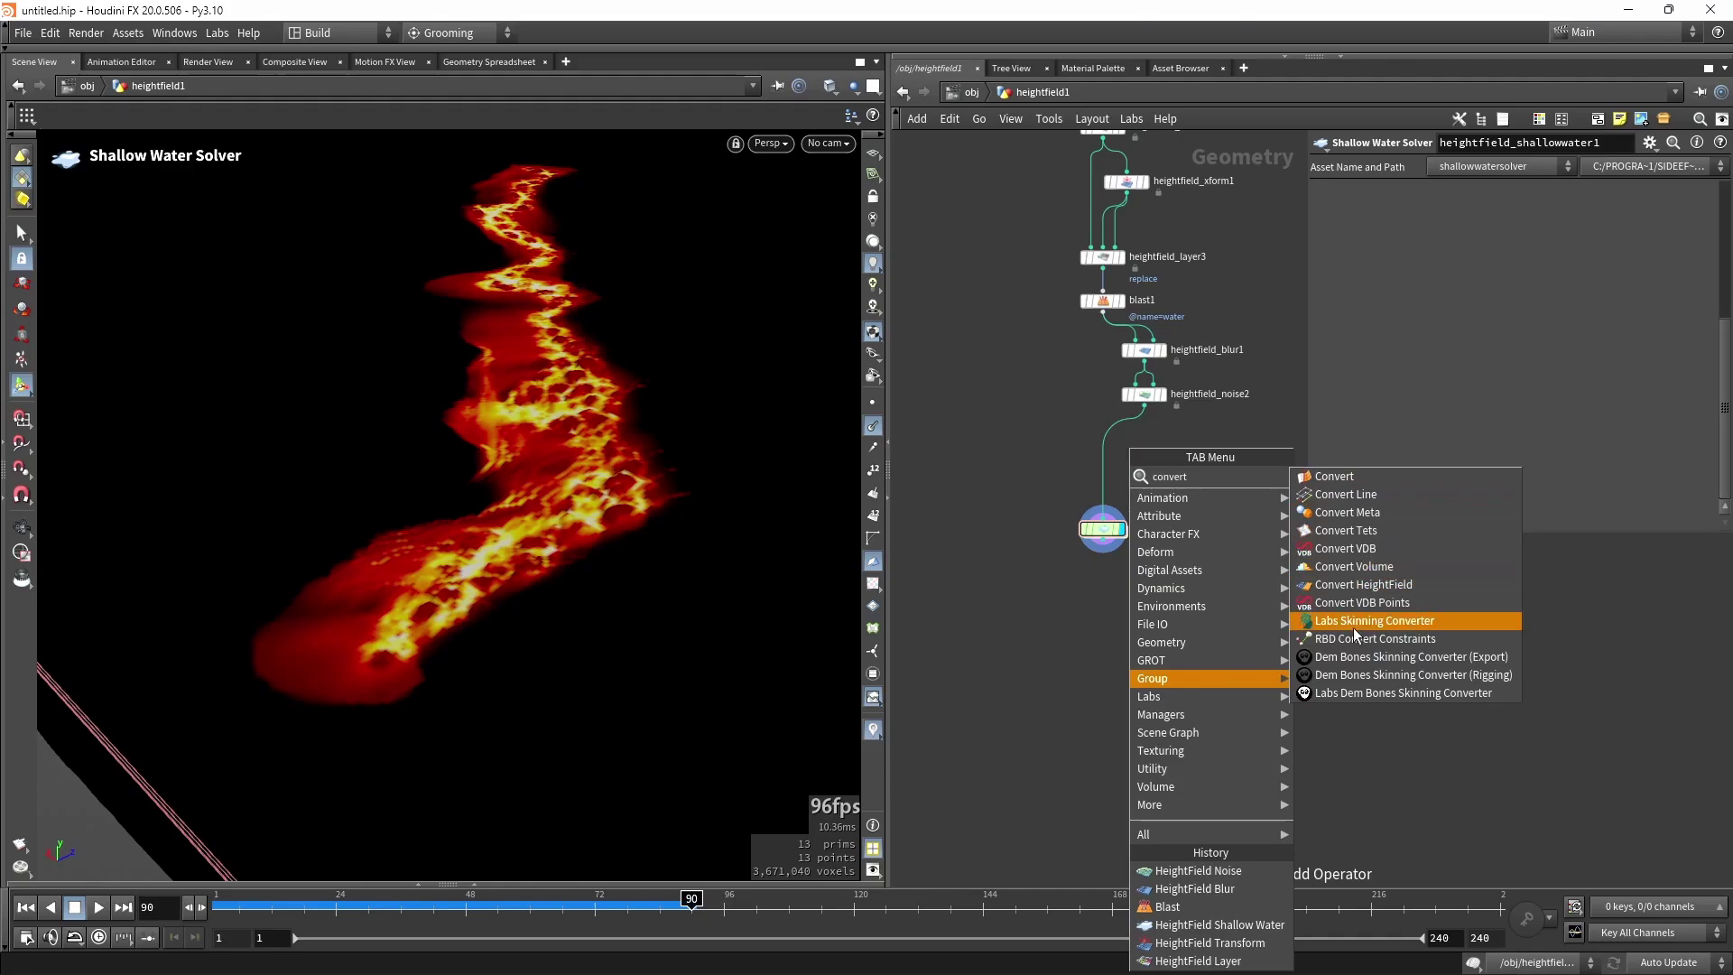
{"action": "left_click", "coordinate": [1363, 584]}
{"action": "left_click", "coordinate": [1107, 653]}
{"action": "scroll", "coordinate": [1100, 591], "scroll_direction": "up", "scroll_amount": 3}
{"action": "left_click_drag", "start_coordinate": [1105, 504], "coordinate": [1113, 689]}
{"action": "left_click", "coordinate": [1145, 708]}
{"action": "middle_click_drag", "start_coordinate": [1161, 816], "coordinate": [1155, 715]}
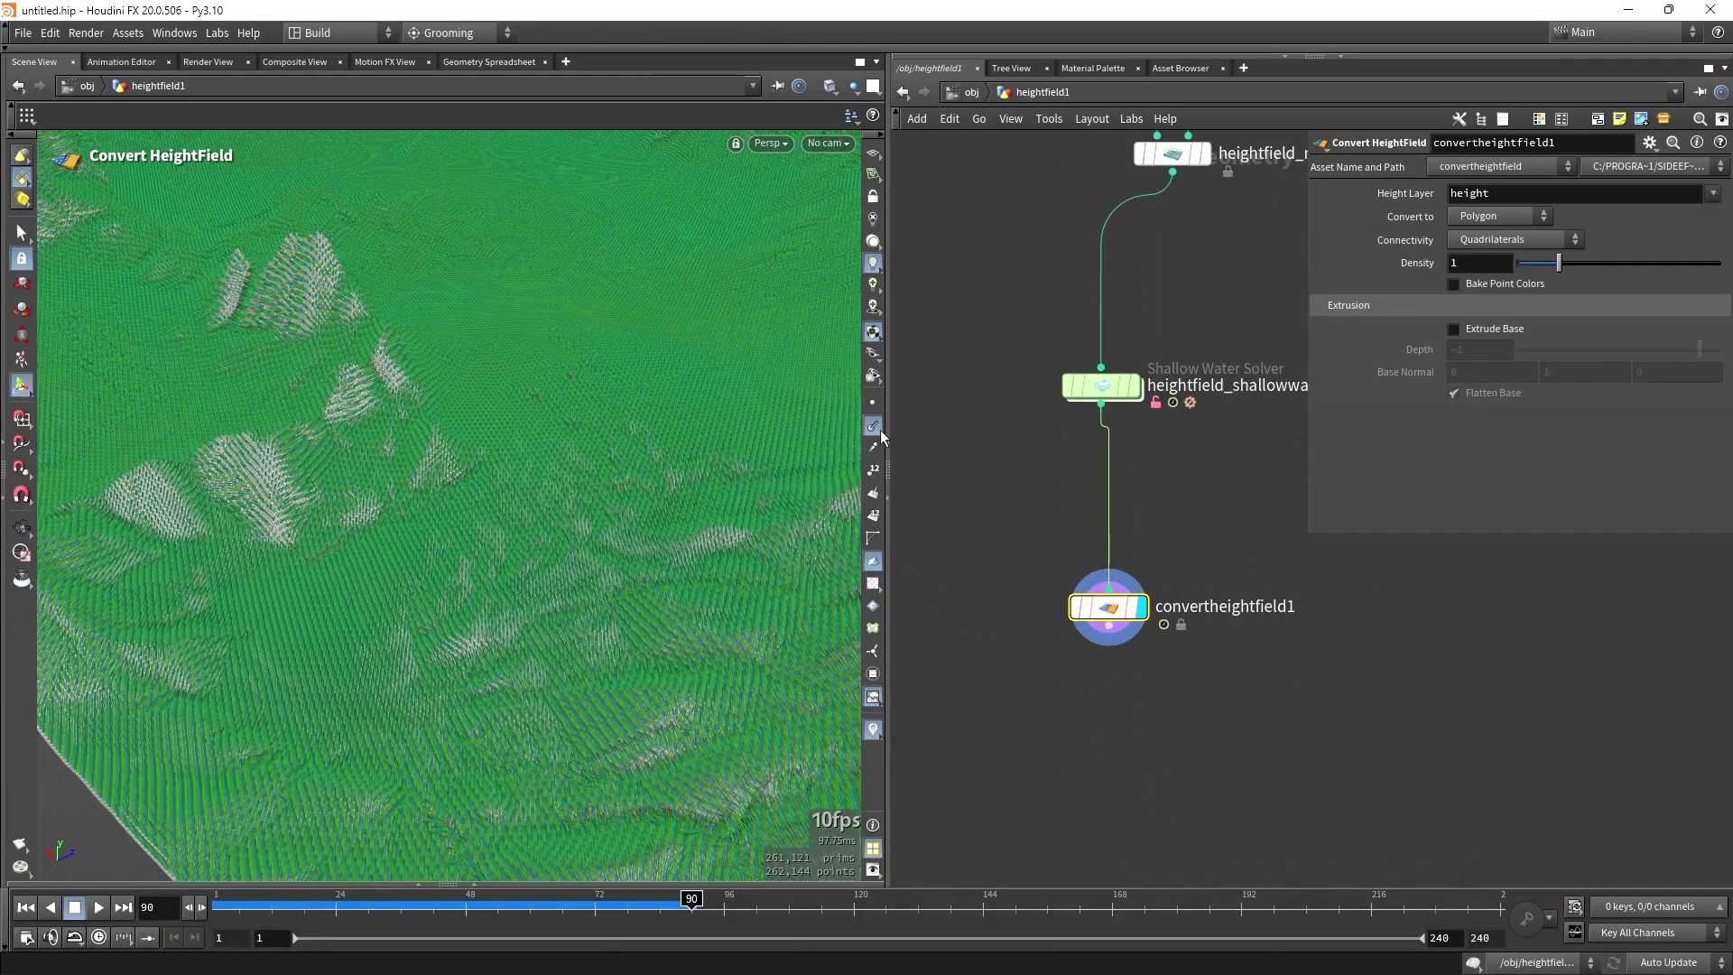
Hide the point normals in the viewport and review the attributes in convertheightfield1's node info.
{"action": "left_click", "coordinate": [873, 426]}
{"action": "left_click", "coordinate": [1052, 608]}
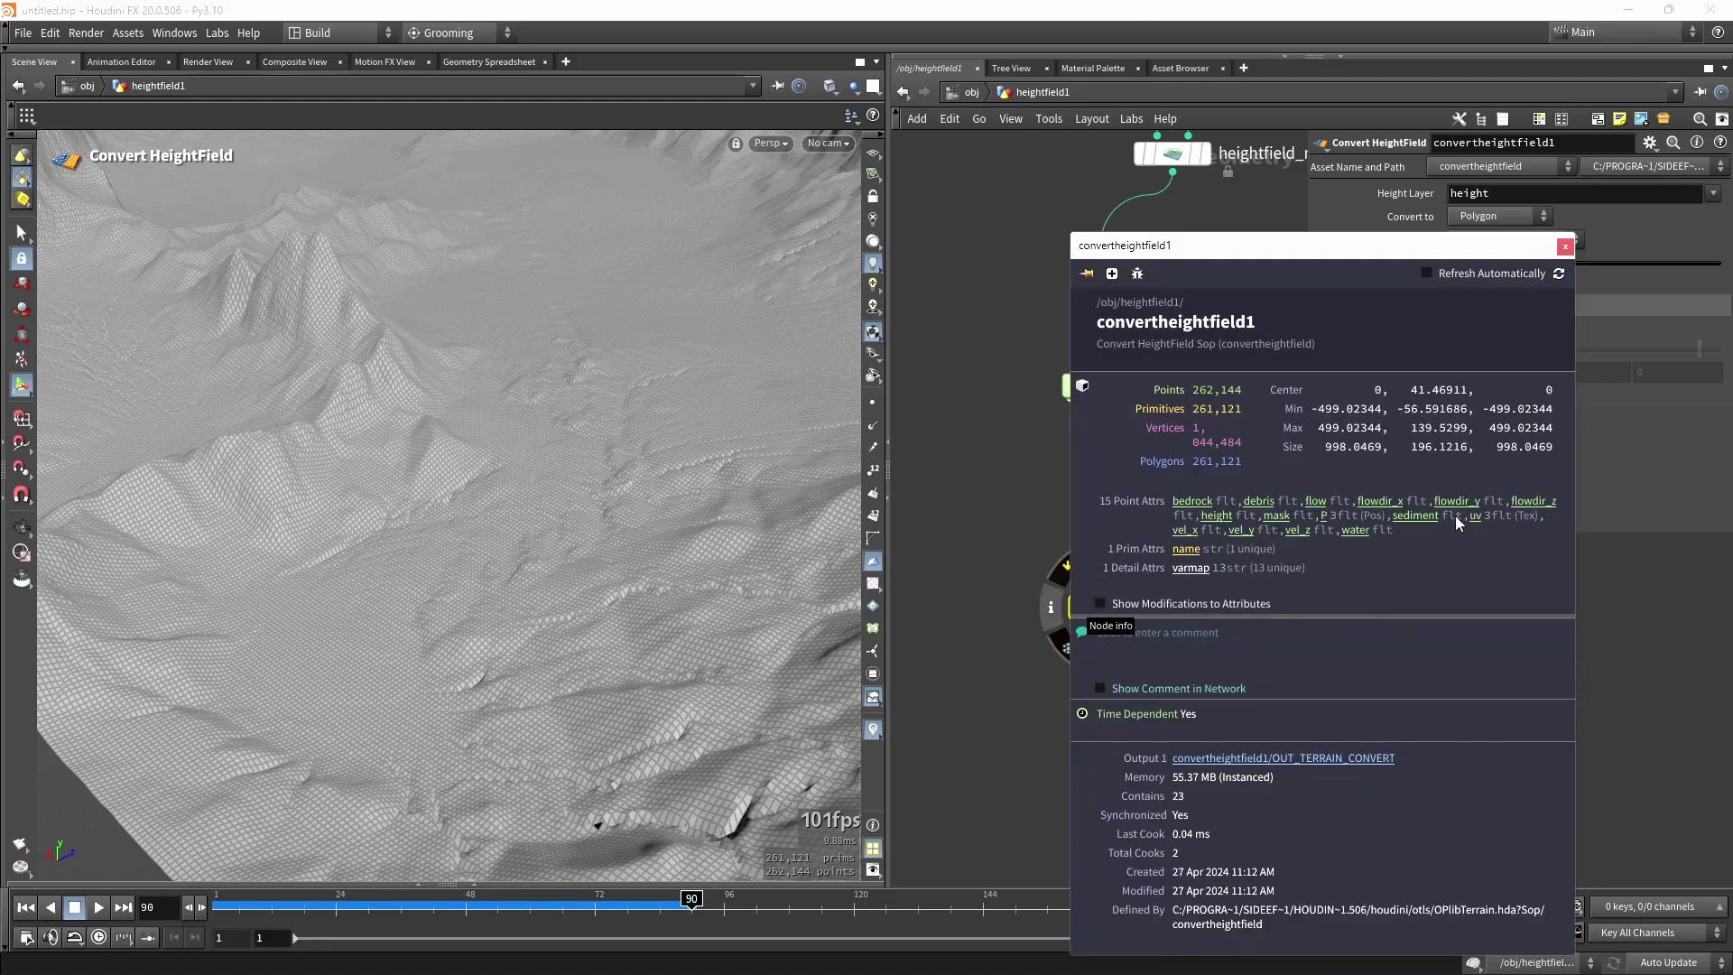
{"action": "left_click", "coordinate": [1565, 247]}
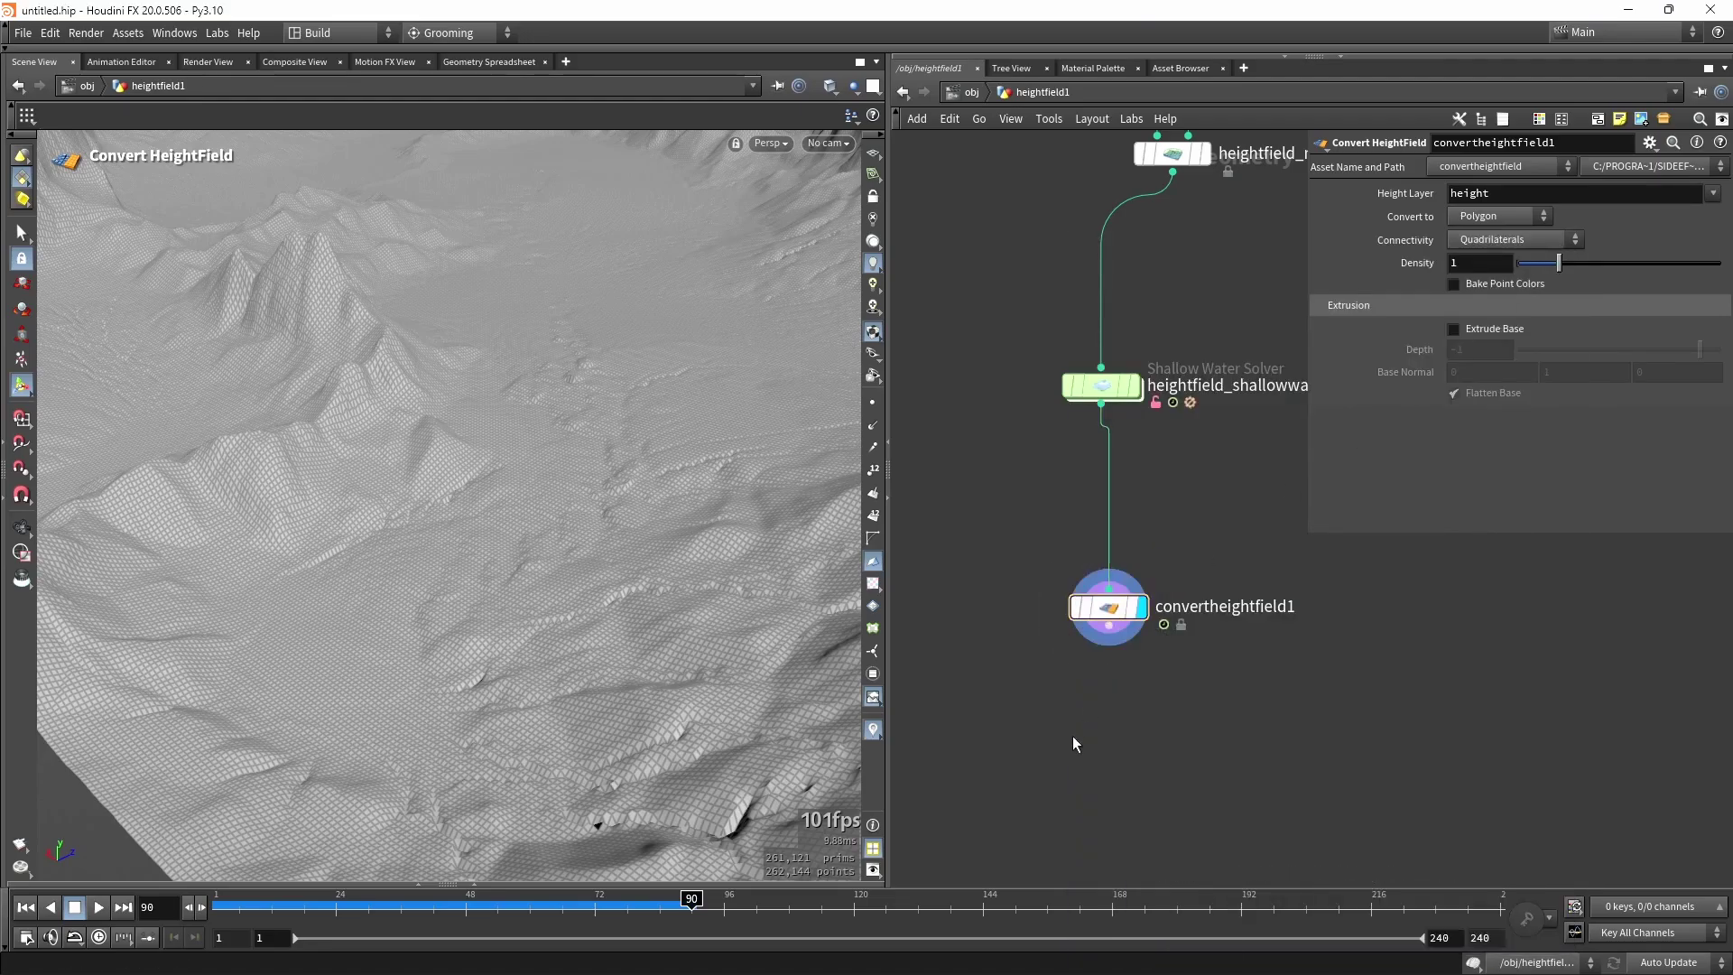
Add a Color node wired below convertheightfield1 and display it.
{"action": "key", "text": "Tab"}
{"action": "type", "text": "colo"}
{"action": "key", "text": "Return"}
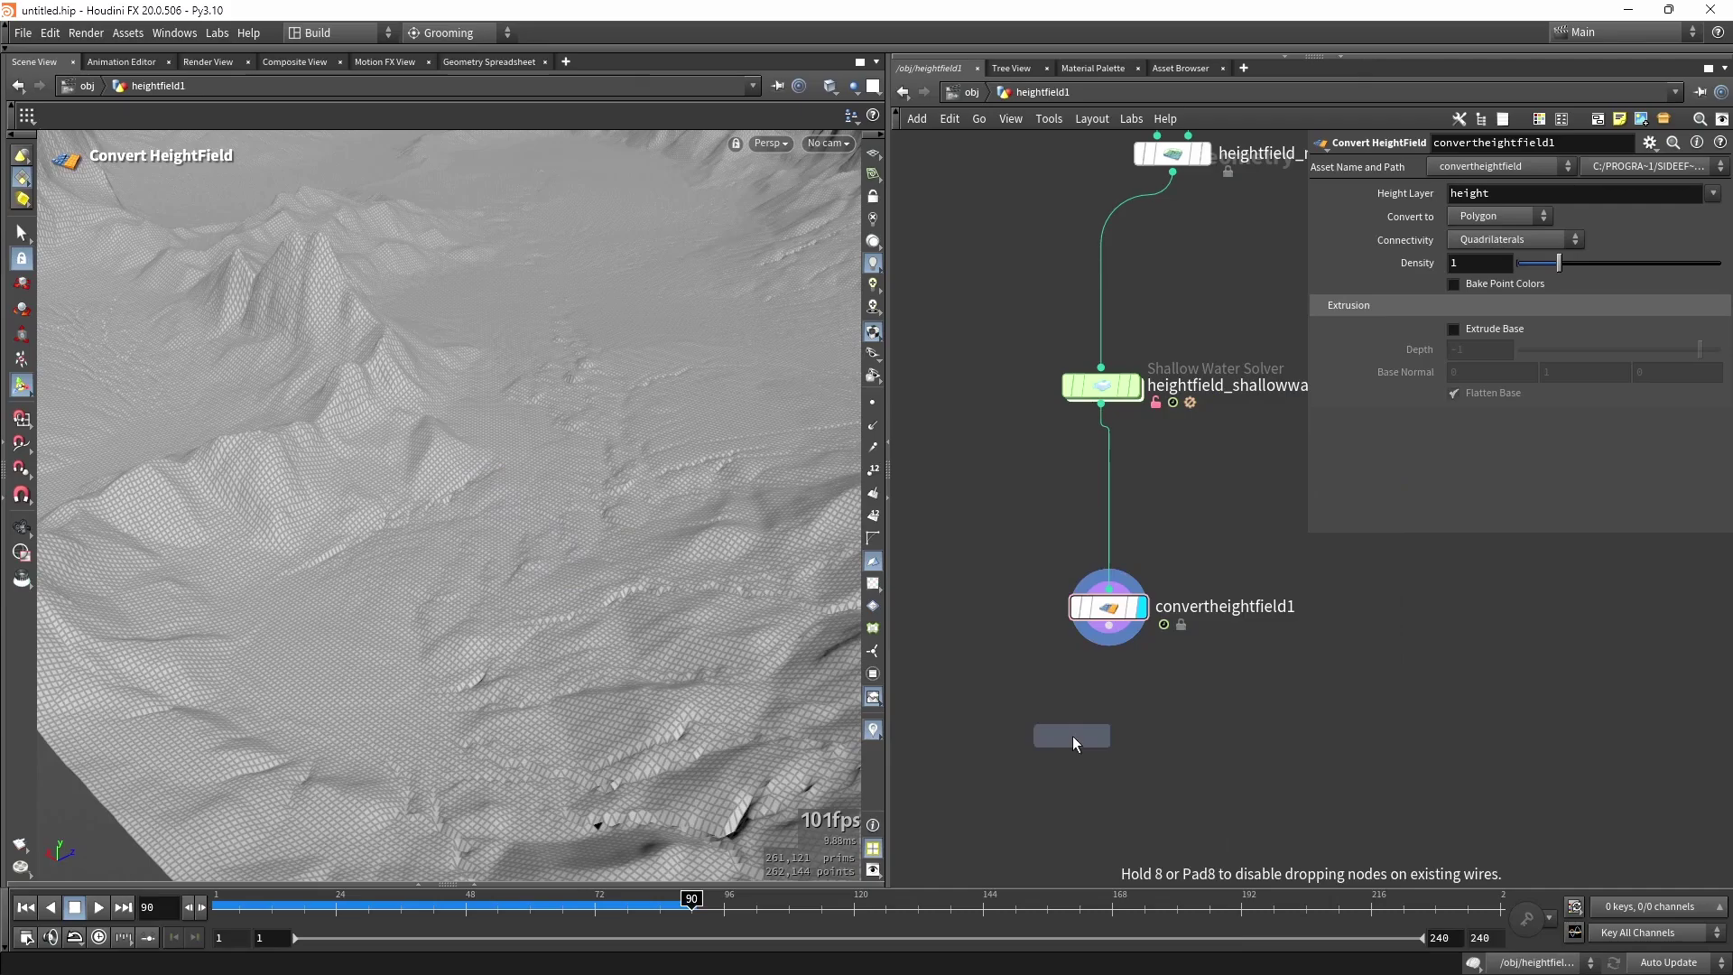
{"action": "left_click", "coordinate": [1072, 735]}
{"action": "scroll", "coordinate": [1074, 731], "scroll_direction": "up", "scroll_amount": 2}
{"action": "left_click_drag", "start_coordinate": [1107, 604], "coordinate": [1120, 763]}
Colour the points of color1 by Ramp from Attribute, using the water attribute with an upper range of 5.
{"action": "left_click", "coordinate": [1568, 287]}
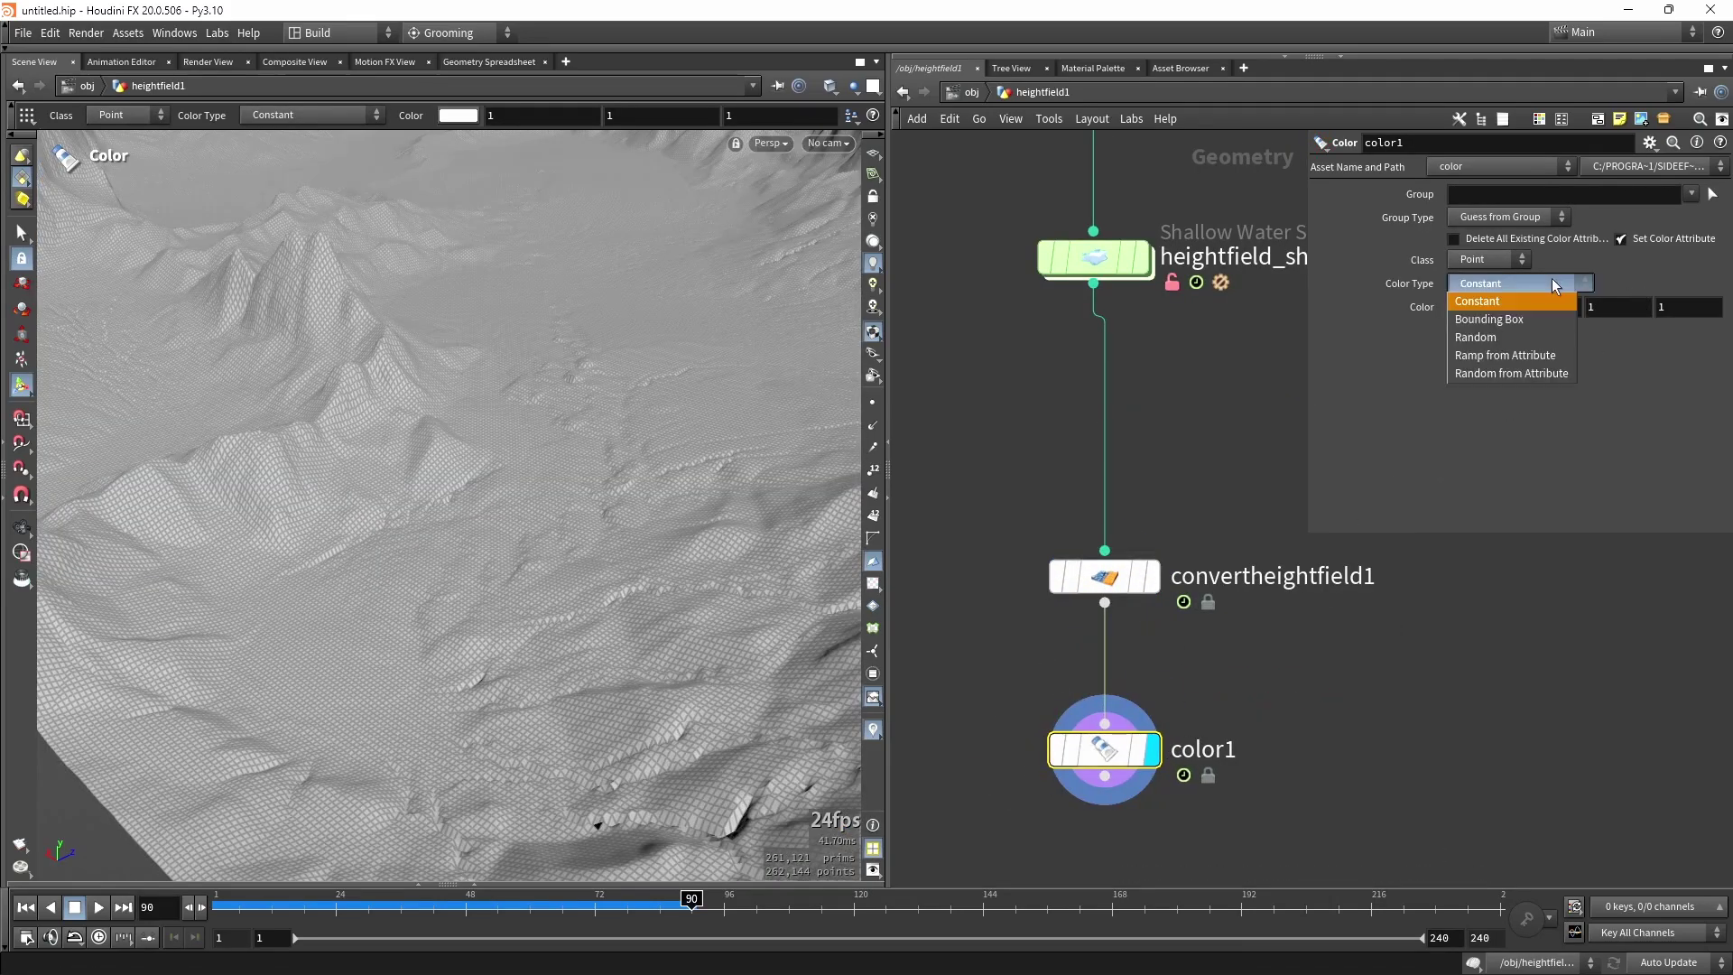
{"action": "left_click", "coordinate": [1510, 356]}
{"action": "left_click", "coordinate": [1712, 306]}
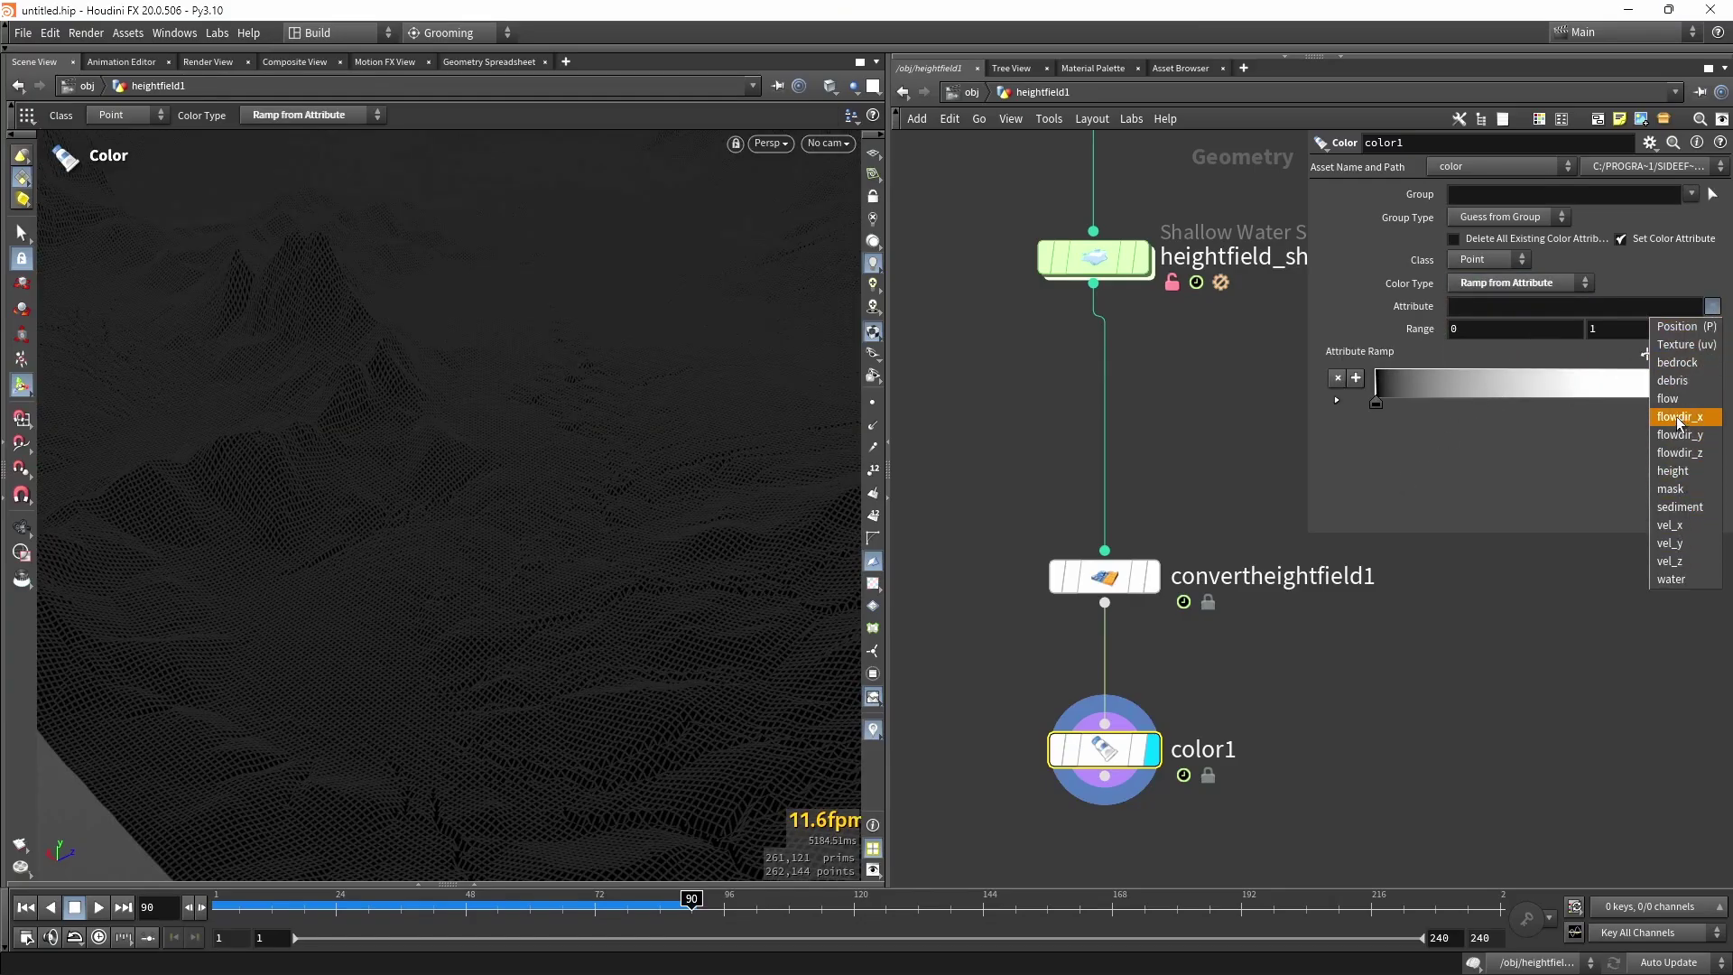
{"action": "left_click", "coordinate": [1677, 580]}
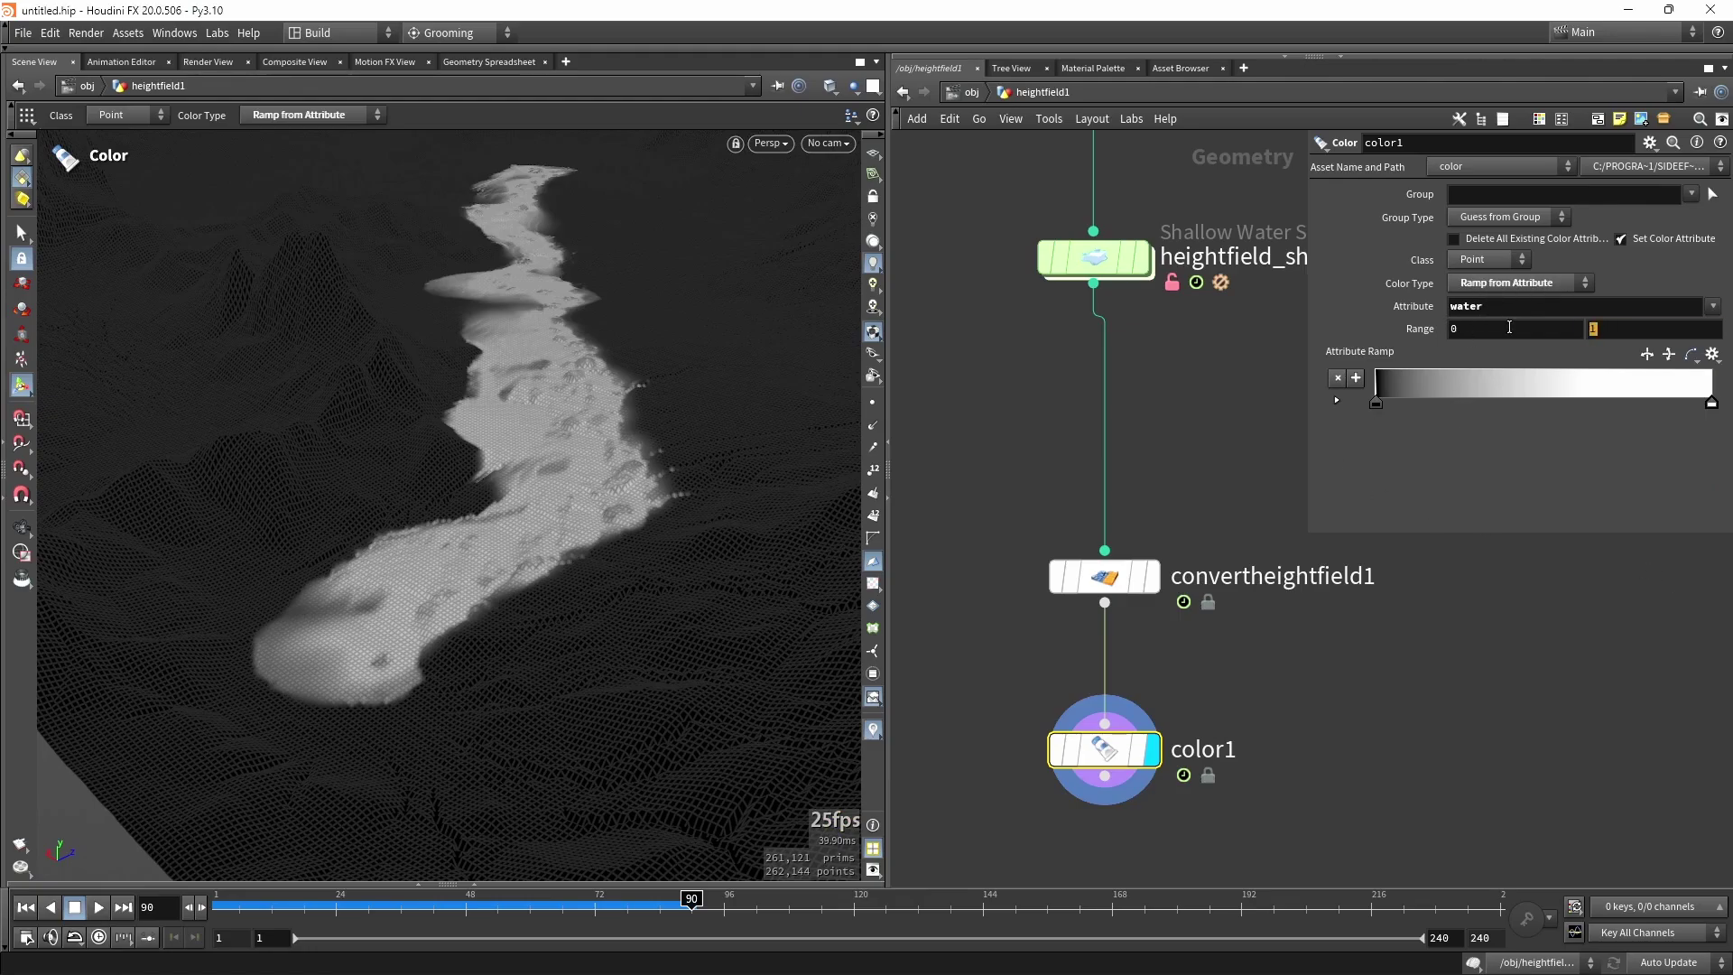
{"action": "type", "text": "5"}
{"action": "key", "text": "Return"}
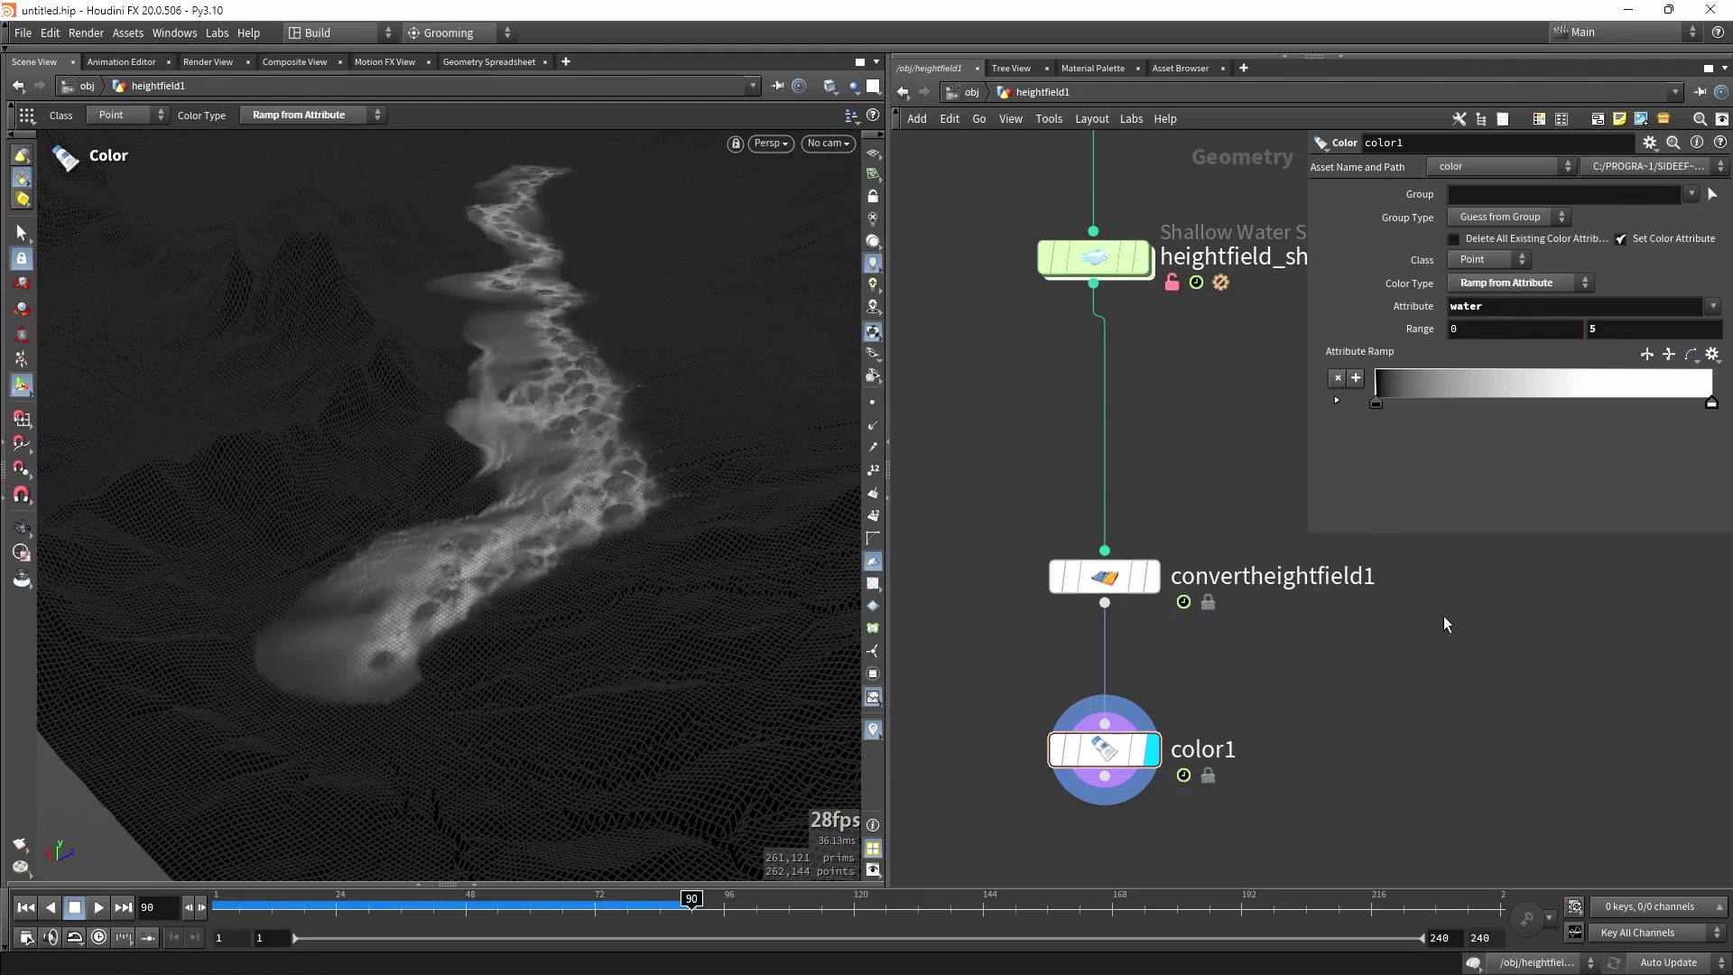
Hide the viewport wireframe and apply the Blackbody preset to color1's Attribute Ramp.
{"action": "mouse_move", "coordinate": [727, 477]}
{"action": "left_mouse_down", "text": "alt"}
{"action": "mouse_move", "coordinate": [750, 533]}
{"action": "mouse_move", "coordinate": [604, 487]}
{"action": "mouse_move", "coordinate": [635, 445]}
{"action": "mouse_move", "coordinate": [599, 518]}
{"action": "mouse_move", "coordinate": [607, 549]}
{"action": "left_mouse_up", "text": "alt"}
{"action": "key", "text": "shift+w"}
{"action": "left_click_drag", "start_coordinate": [622, 483], "coordinate": [614, 428], "text": "alt"}
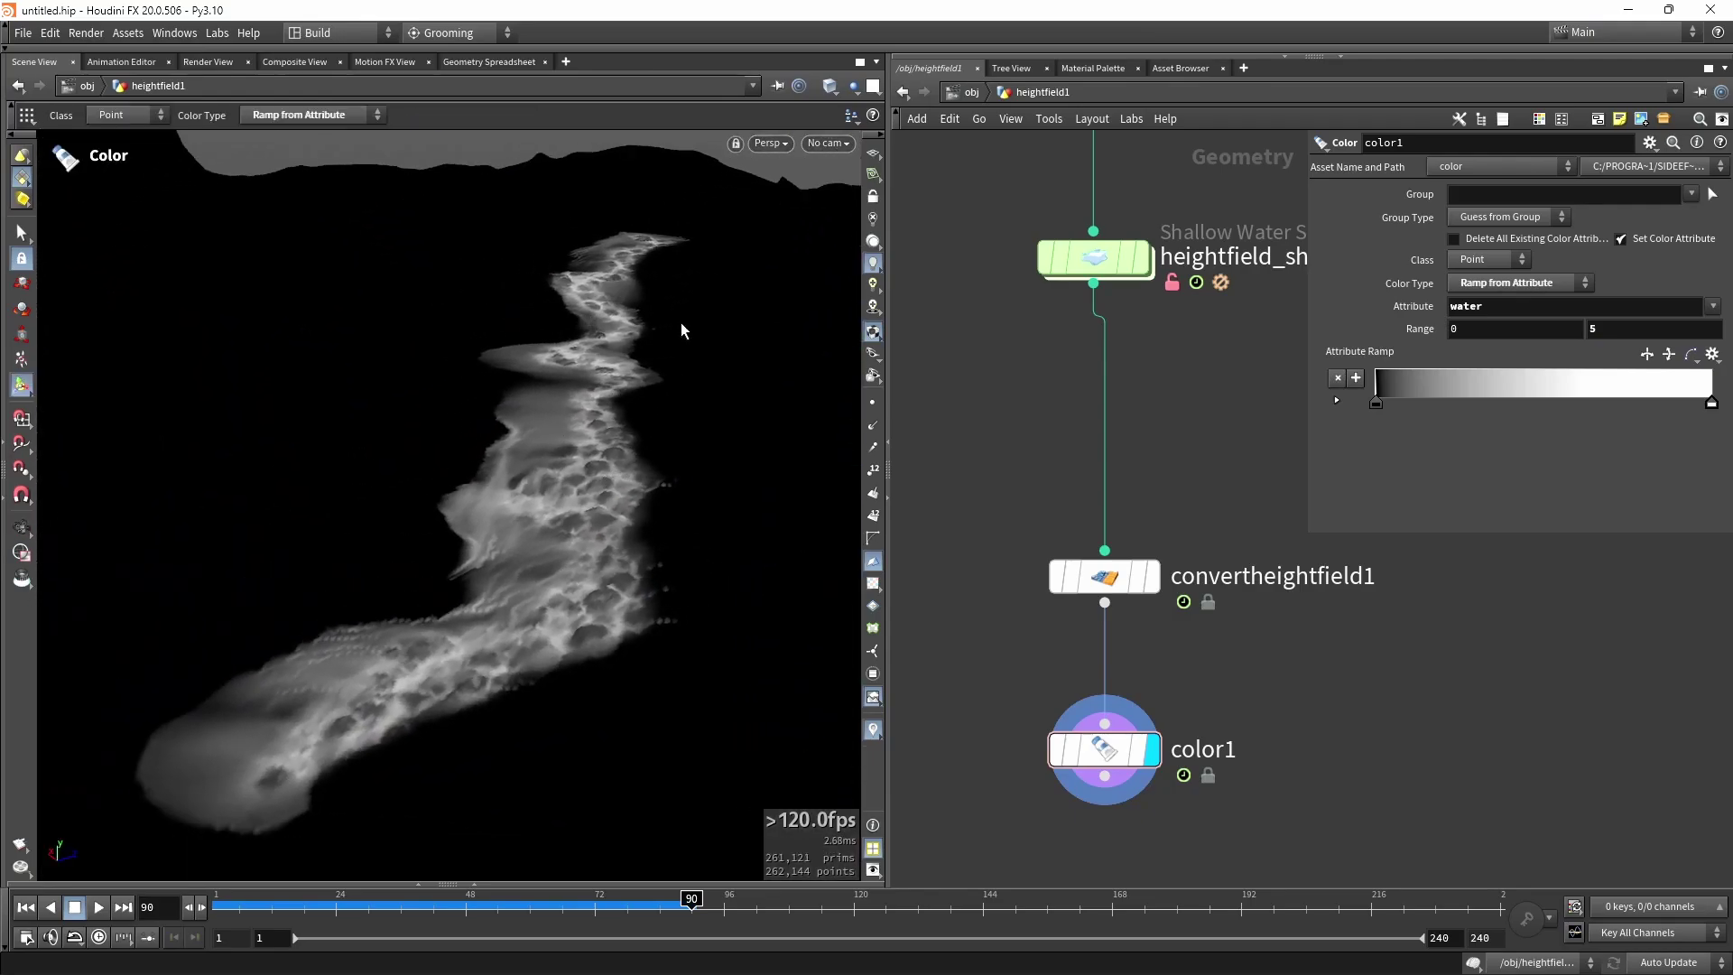
{"action": "left_click", "coordinate": [1711, 355]}
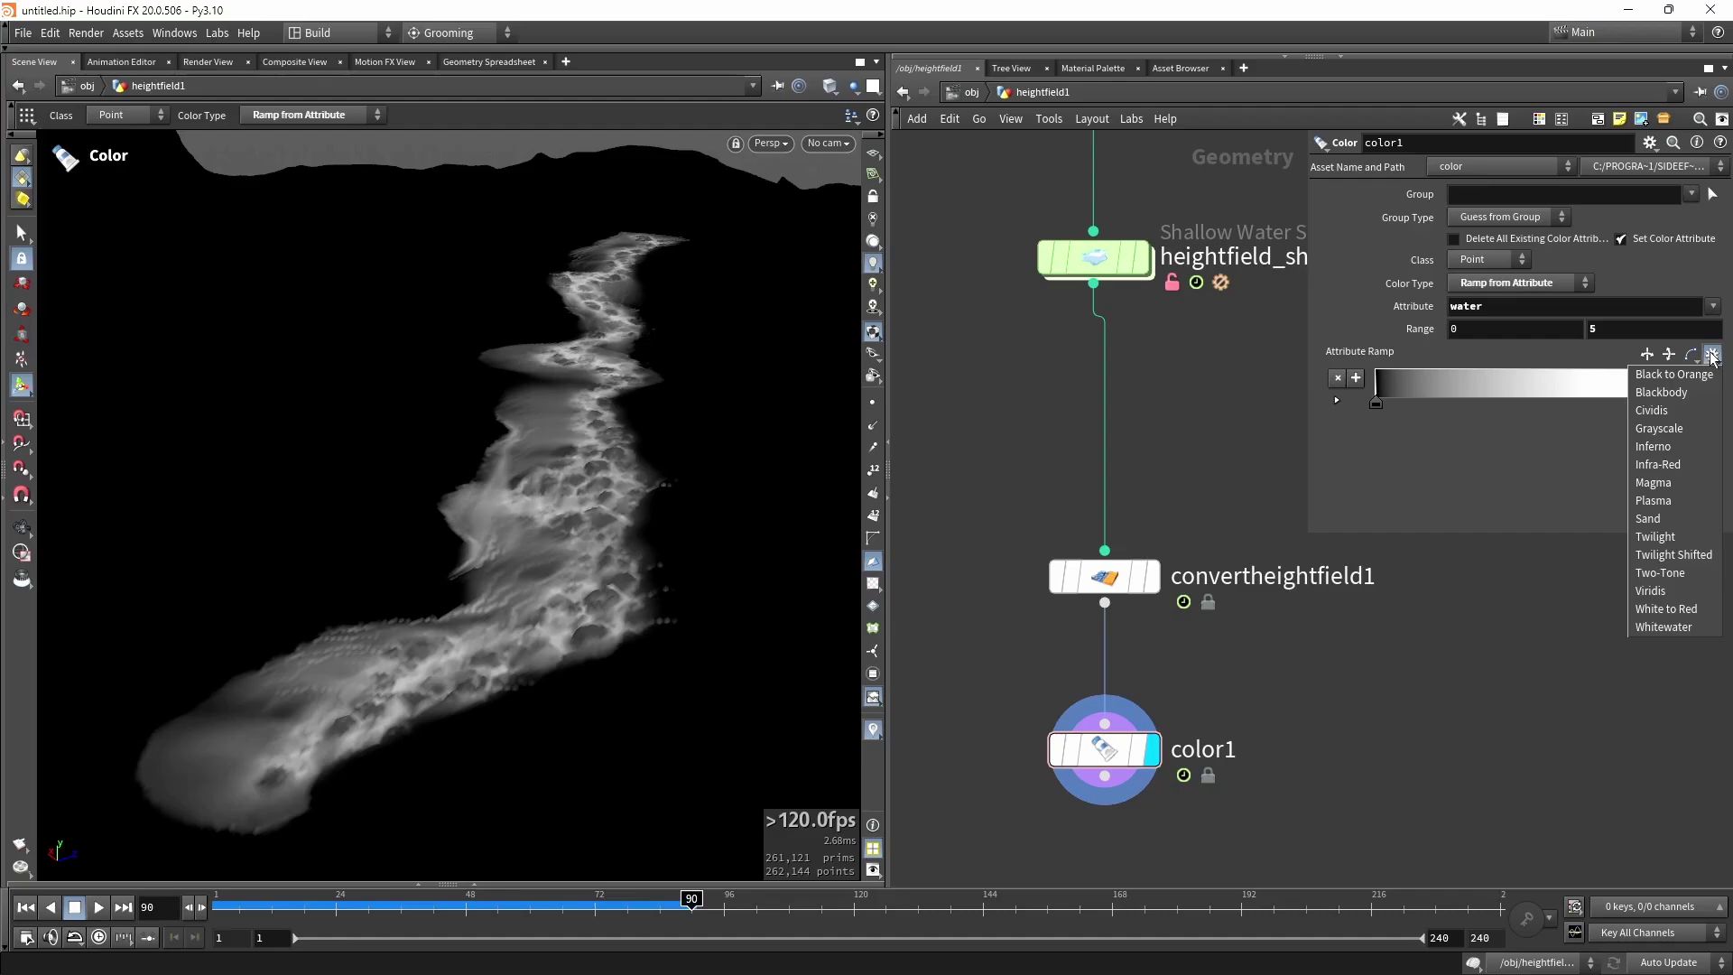
{"action": "left_click", "coordinate": [1690, 394]}
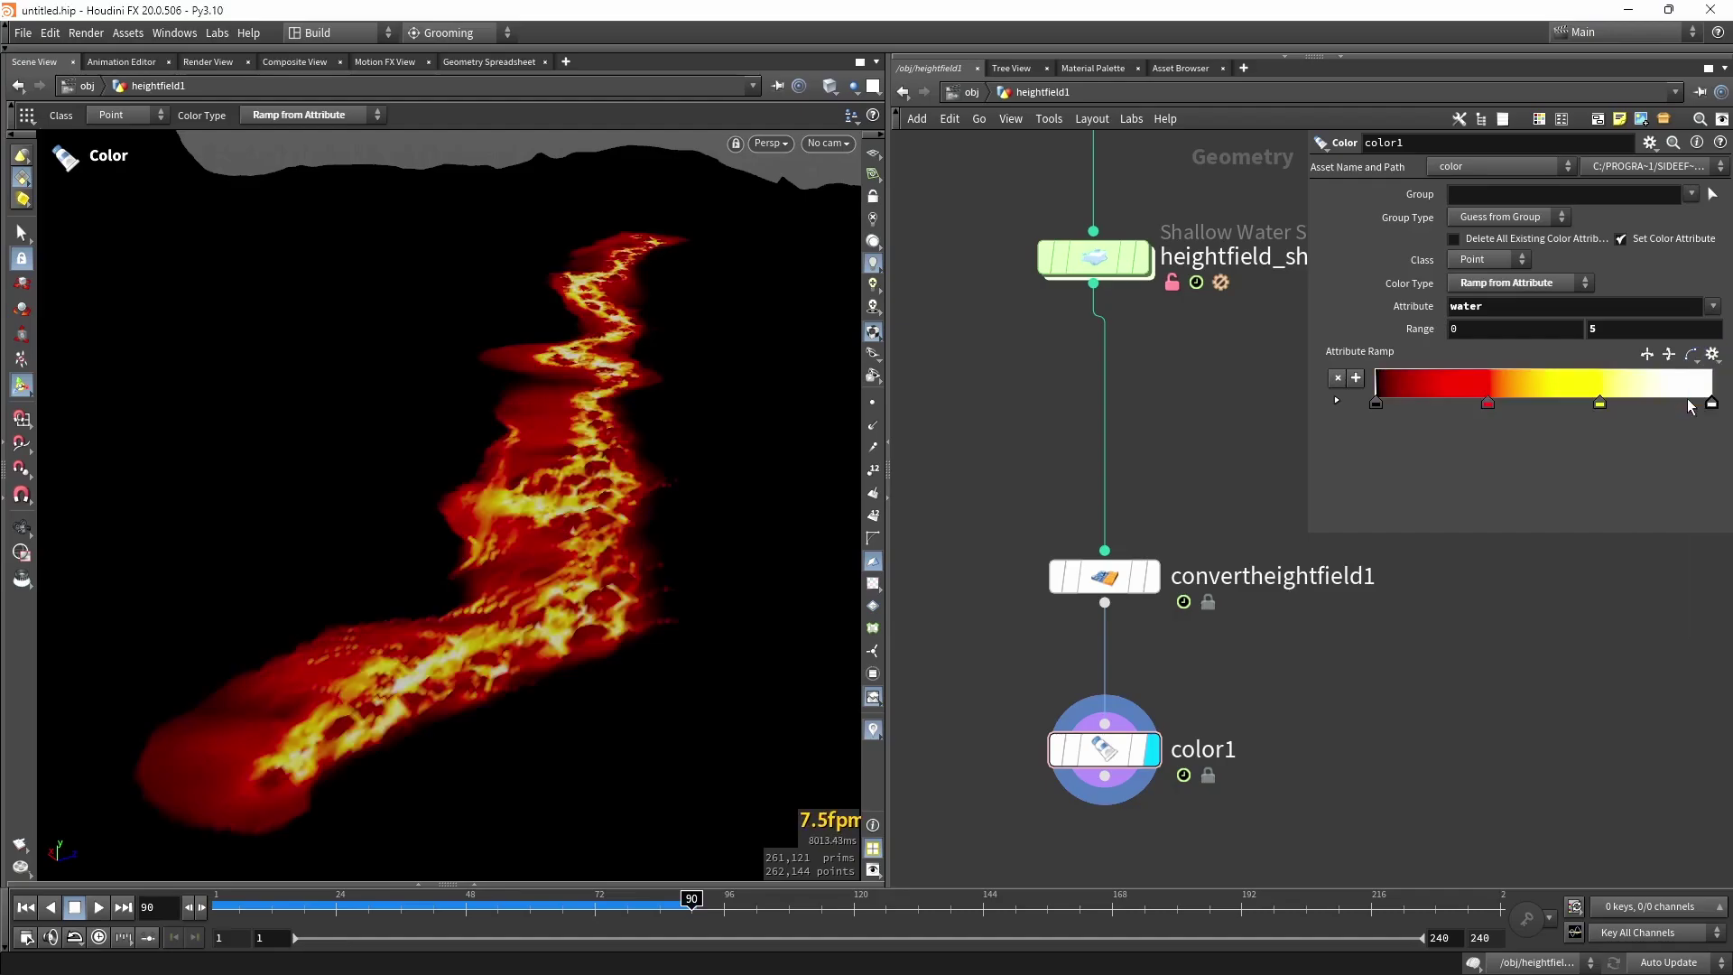
Change the first Attribute Ramp key to a dark brown with hue 9, saturation 0.474 and value about 0.058.
{"action": "double_click", "coordinate": [1377, 406]}
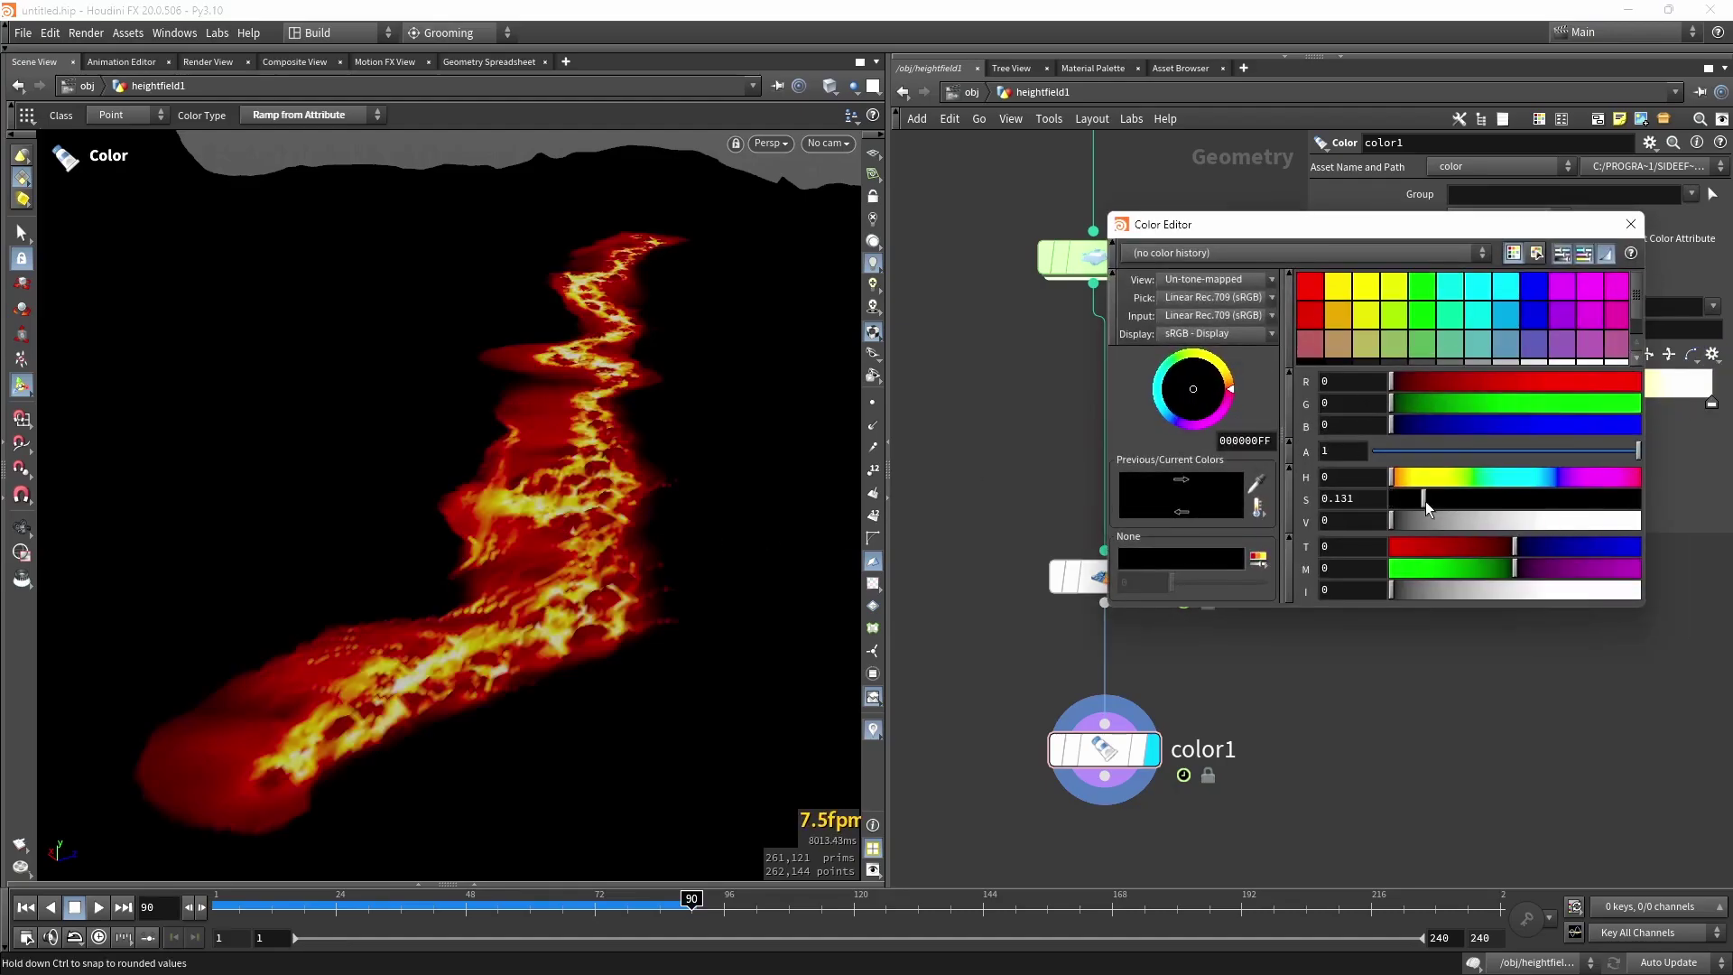
{"action": "left_click", "coordinate": [1420, 522]}
{"action": "left_click_drag", "start_coordinate": [1424, 499], "coordinate": [1536, 501]}
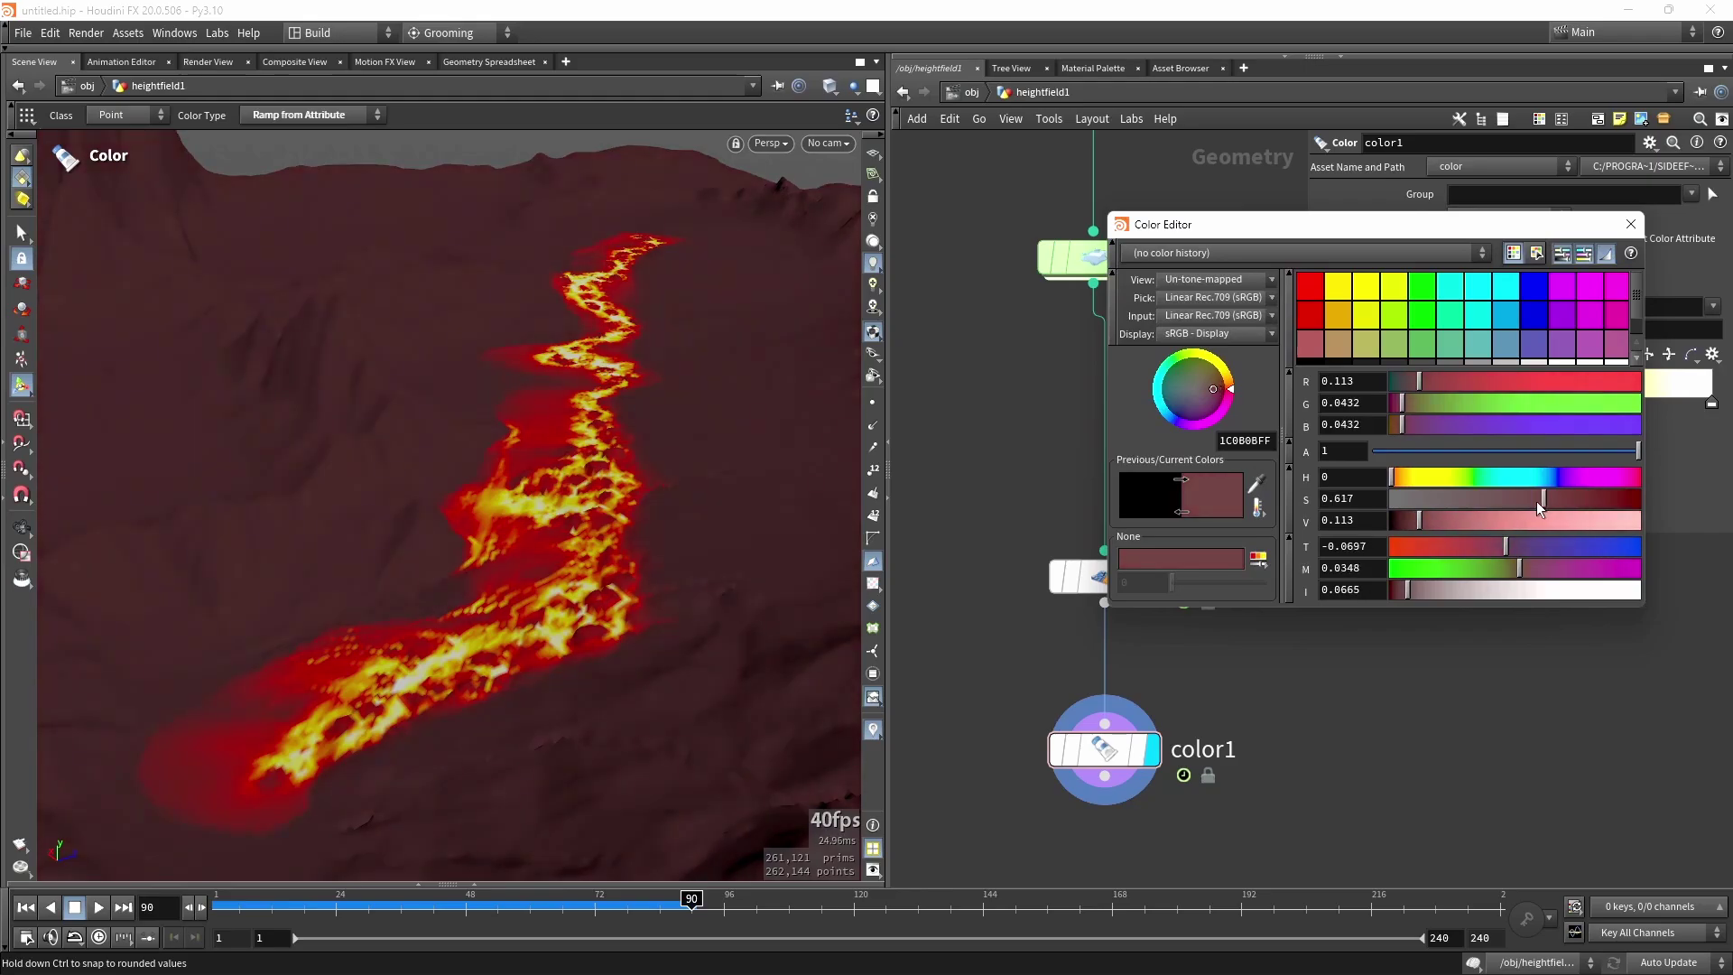
{"action": "left_click_drag", "start_coordinate": [1219, 396], "coordinate": [1220, 385]}
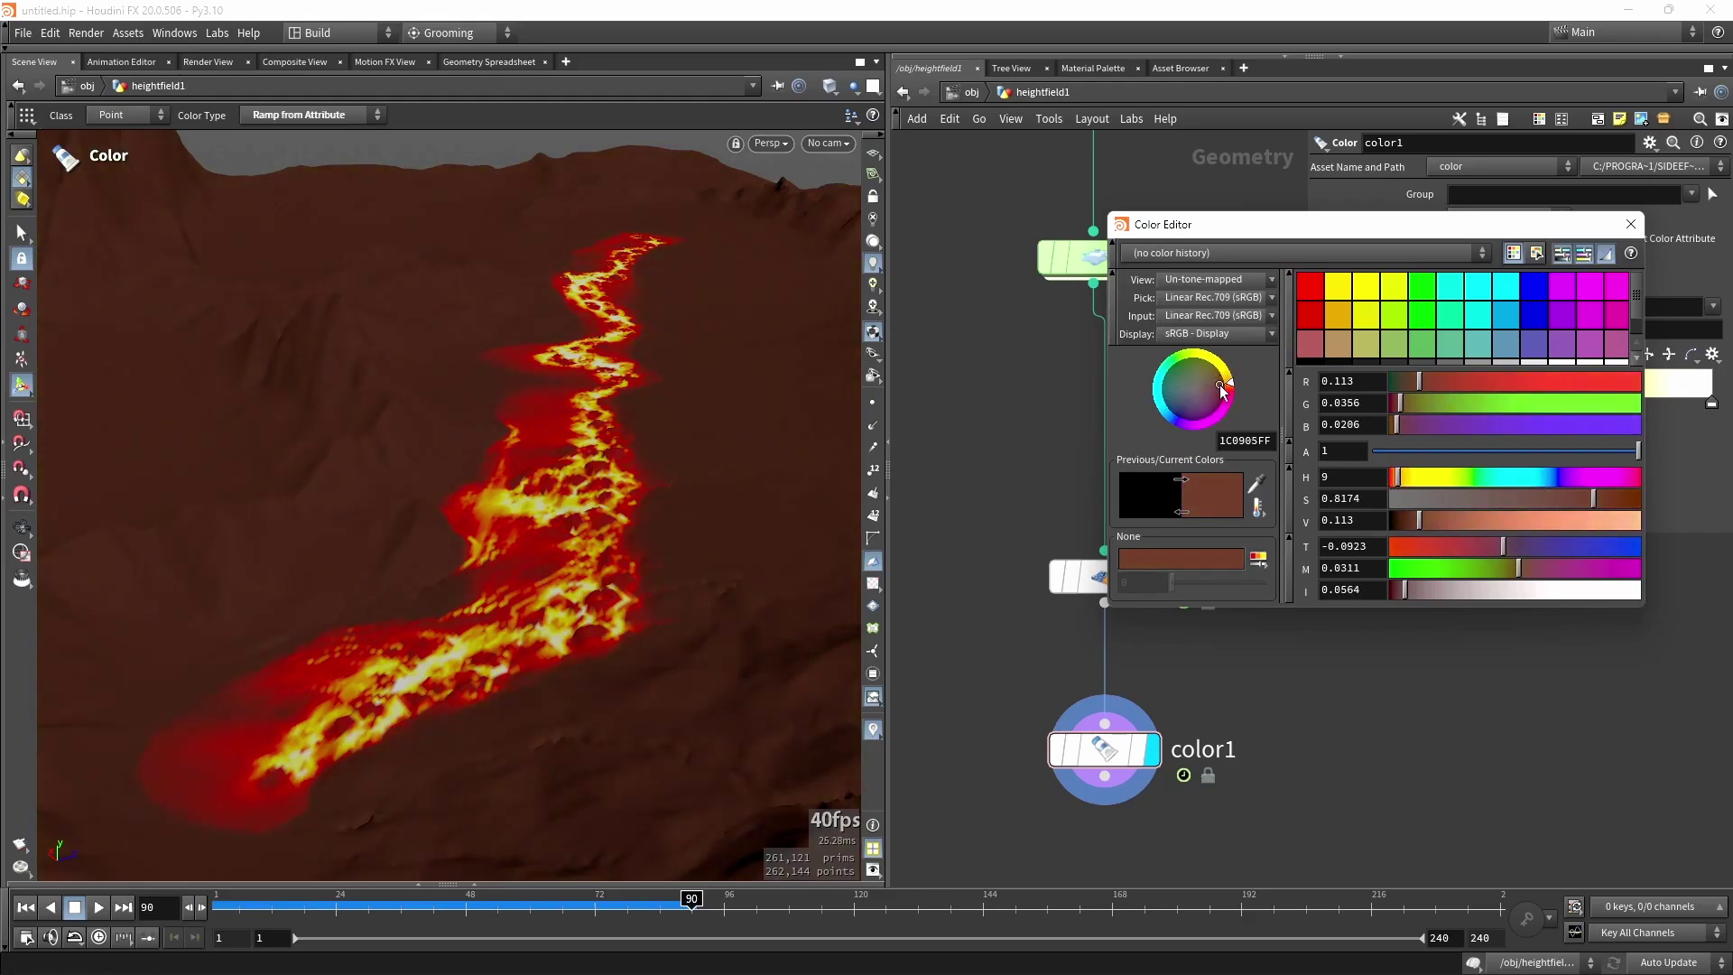
{"action": "left_click_drag", "start_coordinate": [1569, 498], "coordinate": [1509, 494]}
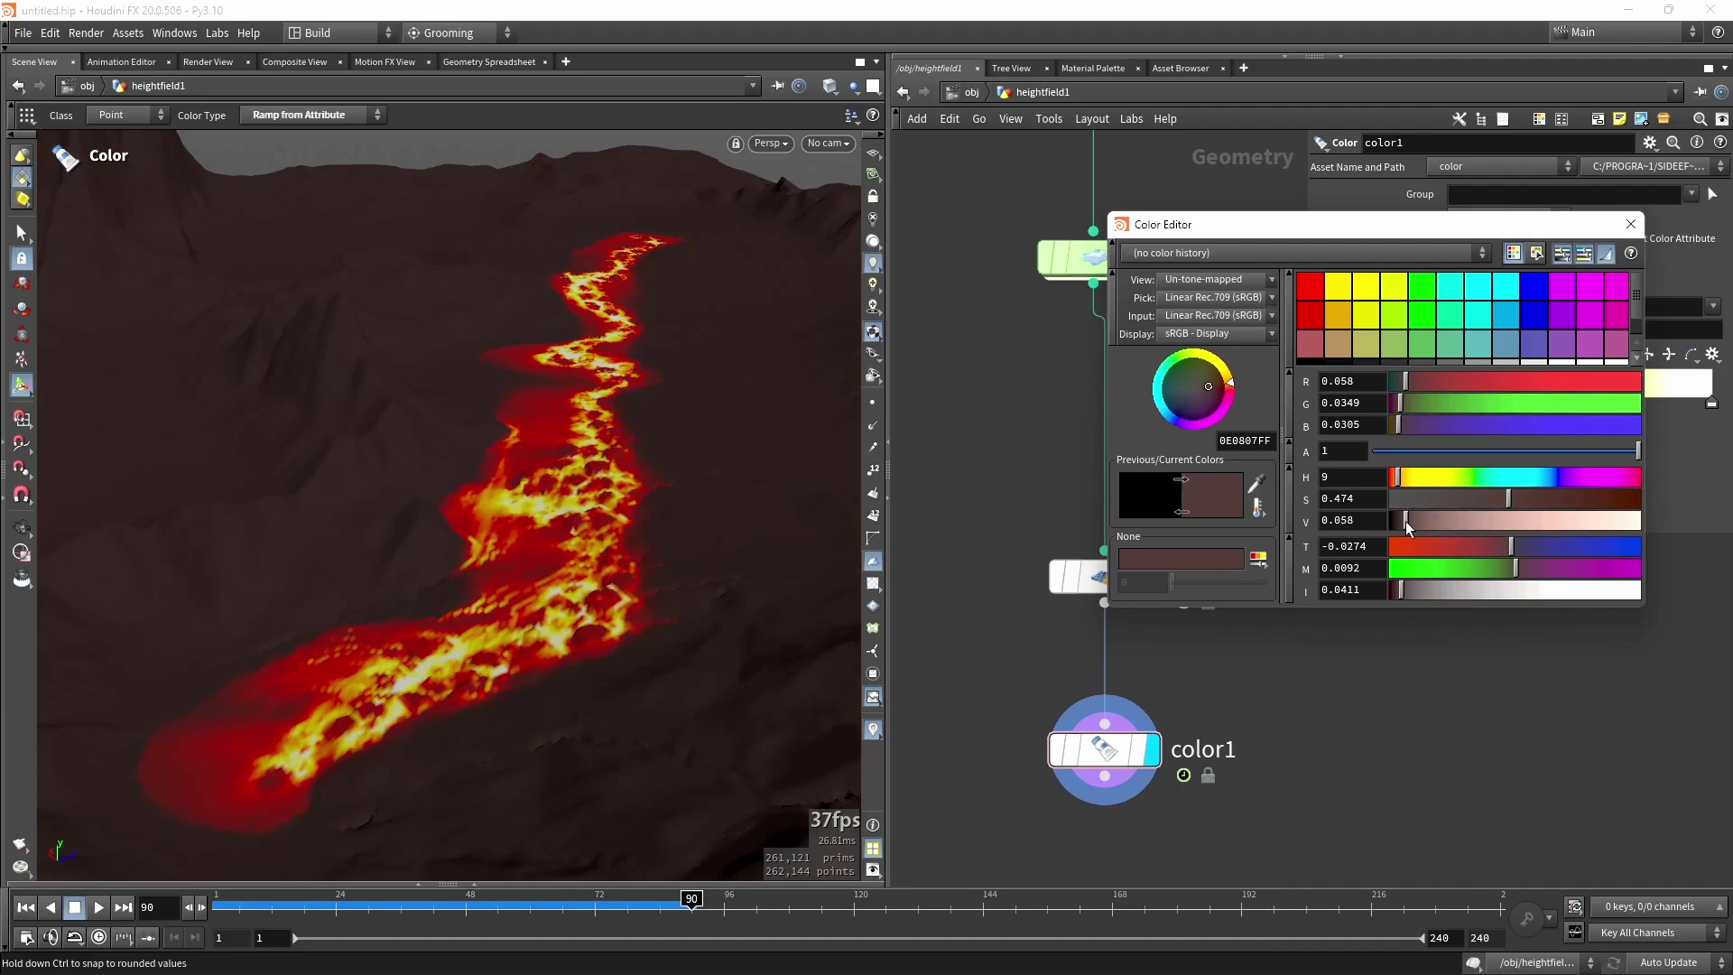
{"action": "left_click", "coordinate": [1630, 224]}
{"action": "key", "text": "Escape"}
{"action": "left_click_drag", "start_coordinate": [560, 451], "coordinate": [530, 408]}
{"action": "key", "text": "Return"}
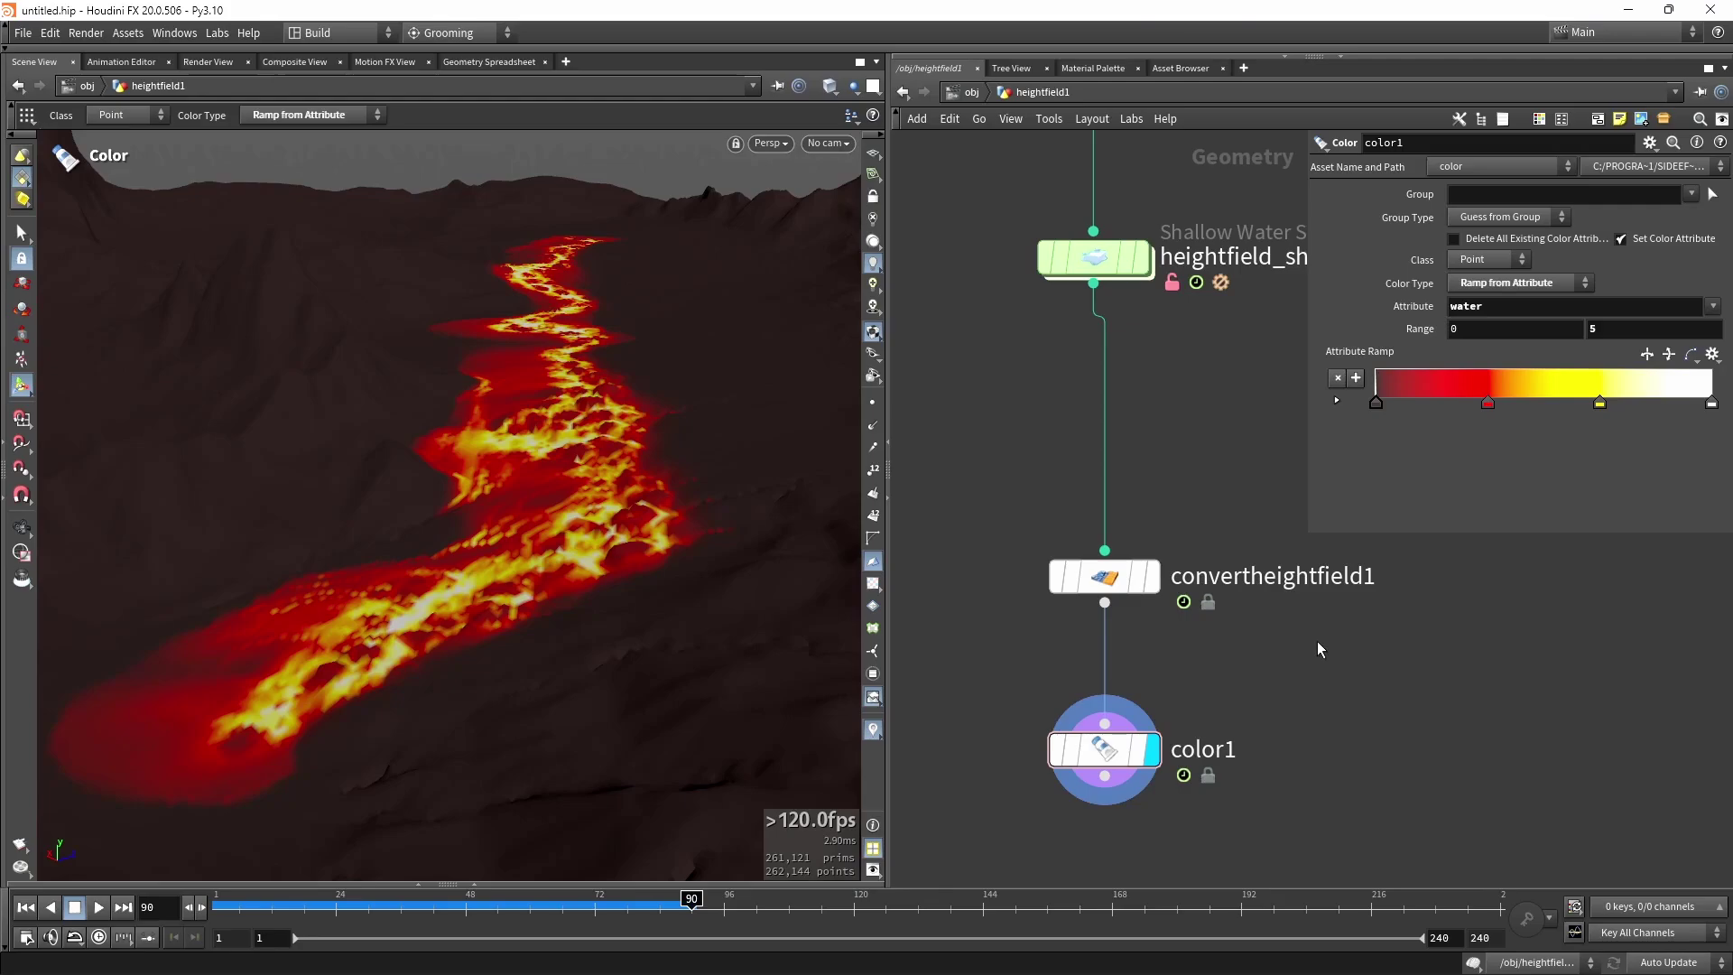
Select heightfield_shallowwater1, convertheightfield1 and color1, and lay them out in a neat vertical column.
{"action": "left_click_drag", "start_coordinate": [623, 507], "coordinate": [634, 543], "text": "alt"}
{"action": "middle_click_drag", "start_coordinate": [1294, 667], "coordinate": [1221, 642]}
{"action": "scroll", "coordinate": [1220, 642], "scroll_direction": "down", "scroll_amount": 1}
{"action": "scroll", "coordinate": [1222, 644], "scroll_direction": "down", "scroll_amount": 1}
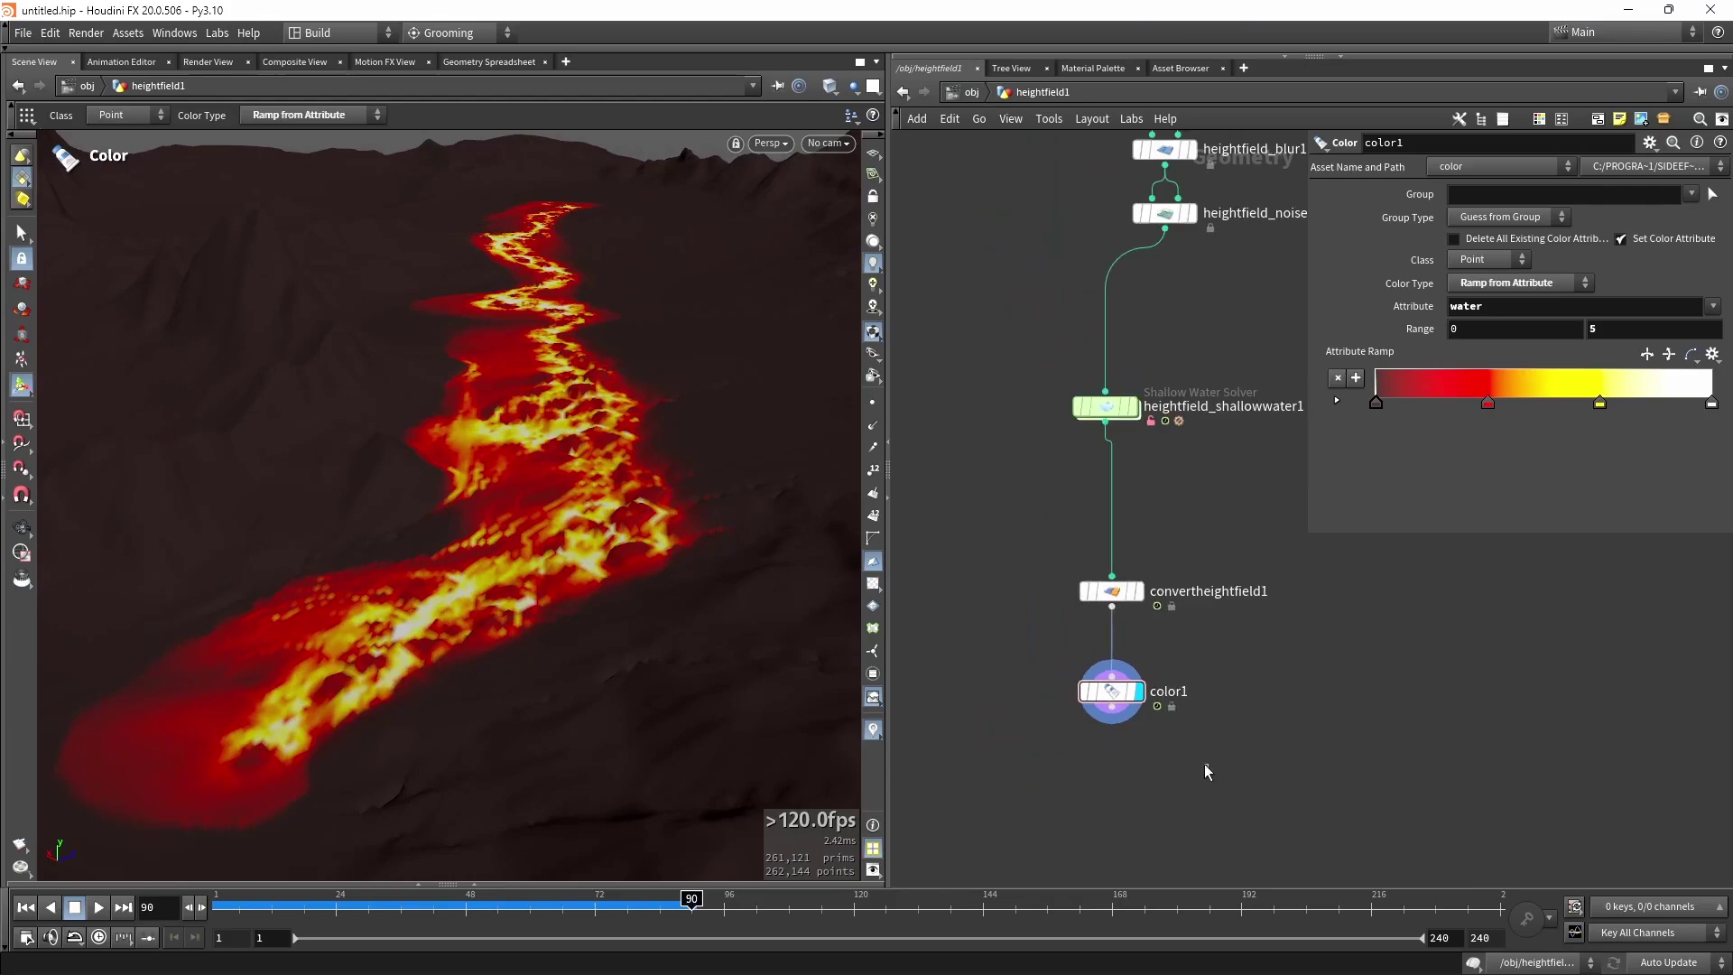
{"action": "left_click_drag", "start_coordinate": [1204, 764], "coordinate": [1116, 407]}
{"action": "key", "text": "l"}
{"action": "scroll", "coordinate": [1116, 420], "scroll_direction": "up", "scroll_amount": 3}
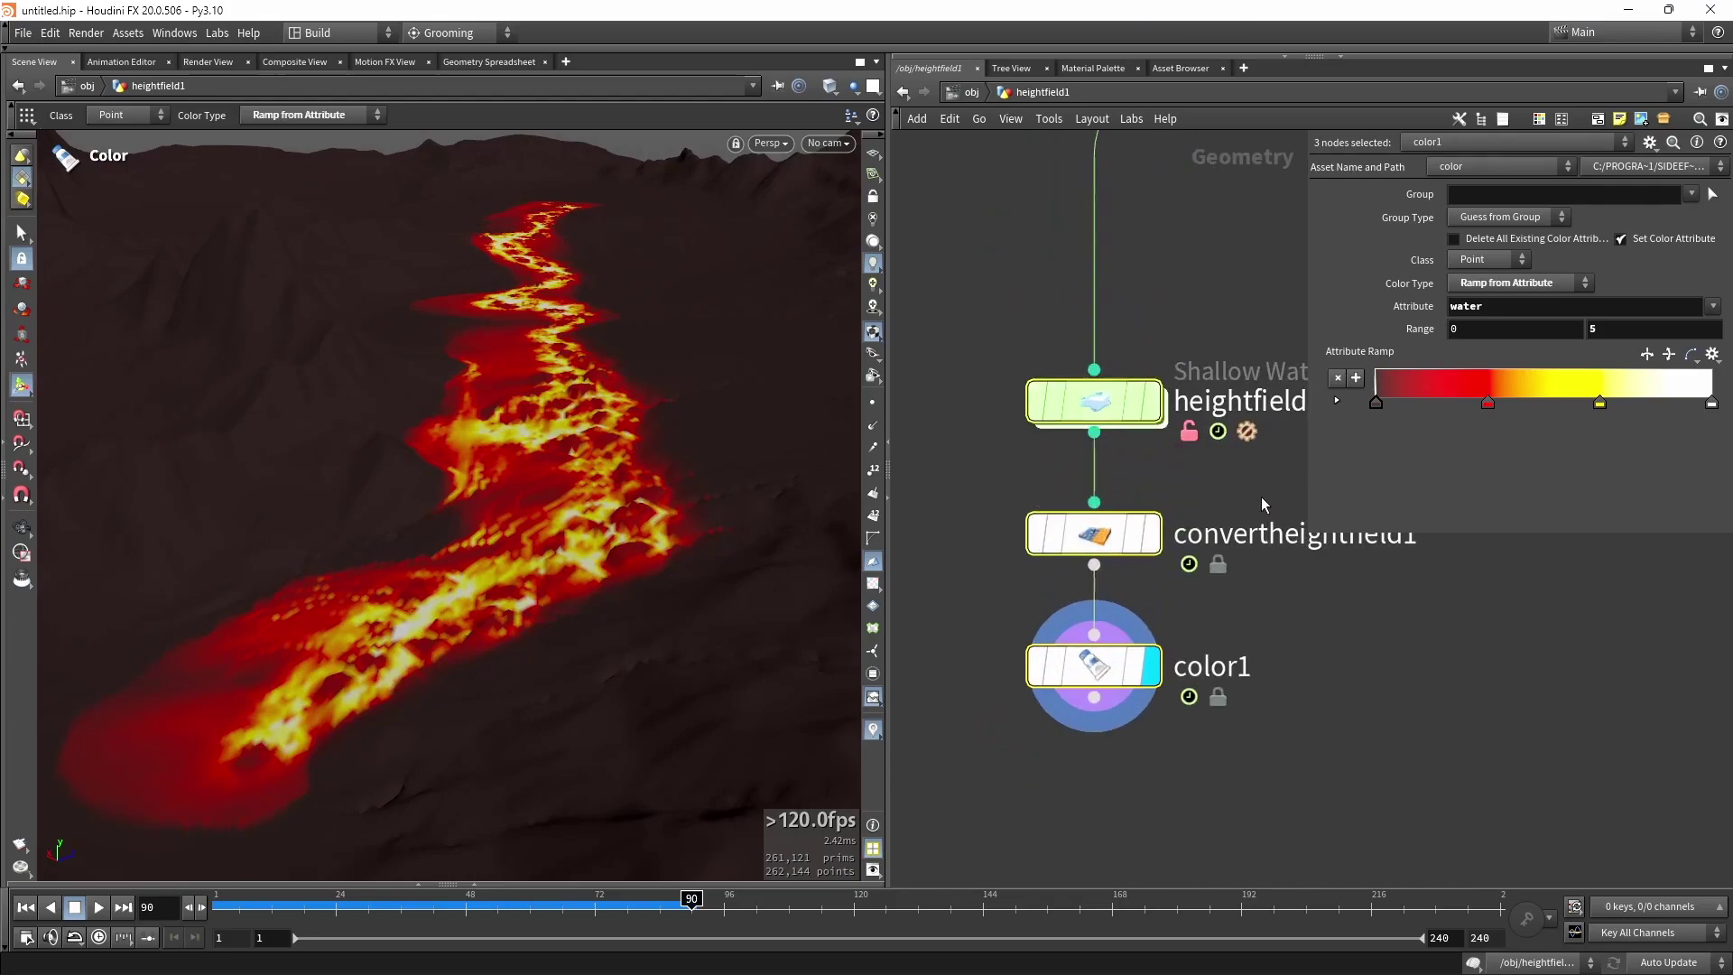
{"action": "left_click", "coordinate": [1253, 497]}
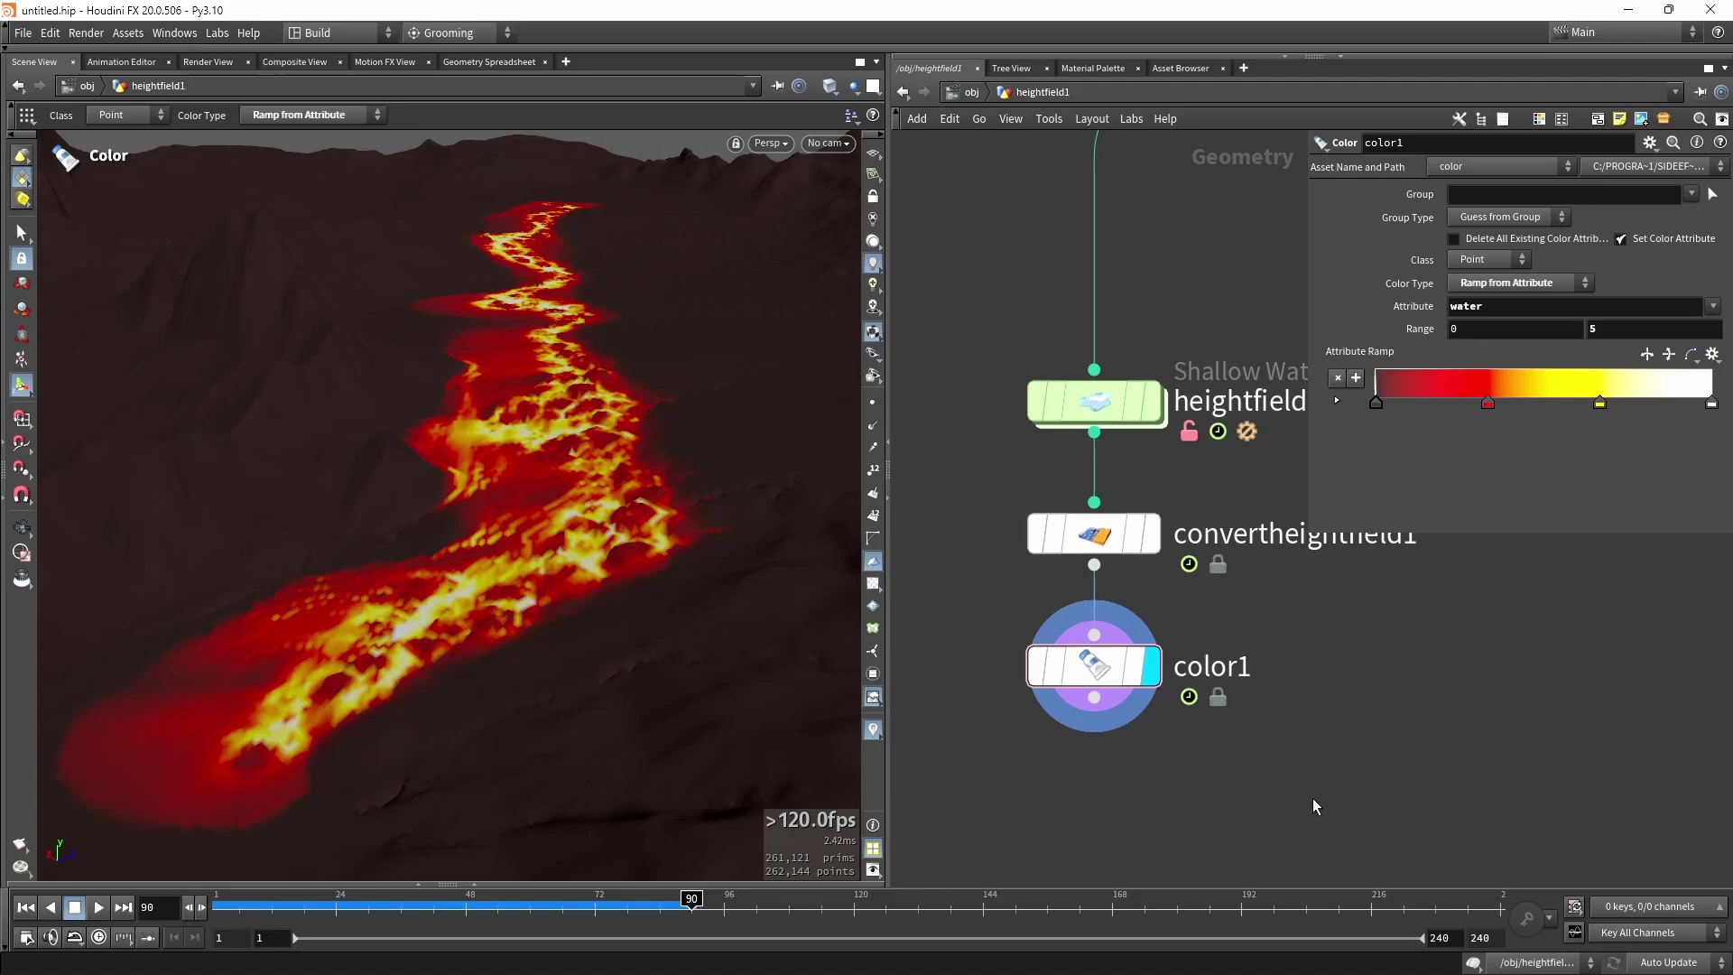
Display heightfield_drawmask1 and draw a second mask stroke branching from the middle of the river up the slope.
{"action": "mouse_move", "coordinate": [603, 343]}
{"action": "left_mouse_down", "text": "alt"}
{"action": "mouse_move", "coordinate": [631, 344]}
{"action": "mouse_move", "coordinate": [588, 425]}
{"action": "mouse_move", "coordinate": [578, 366]}
{"action": "left_mouse_up", "text": "alt"}
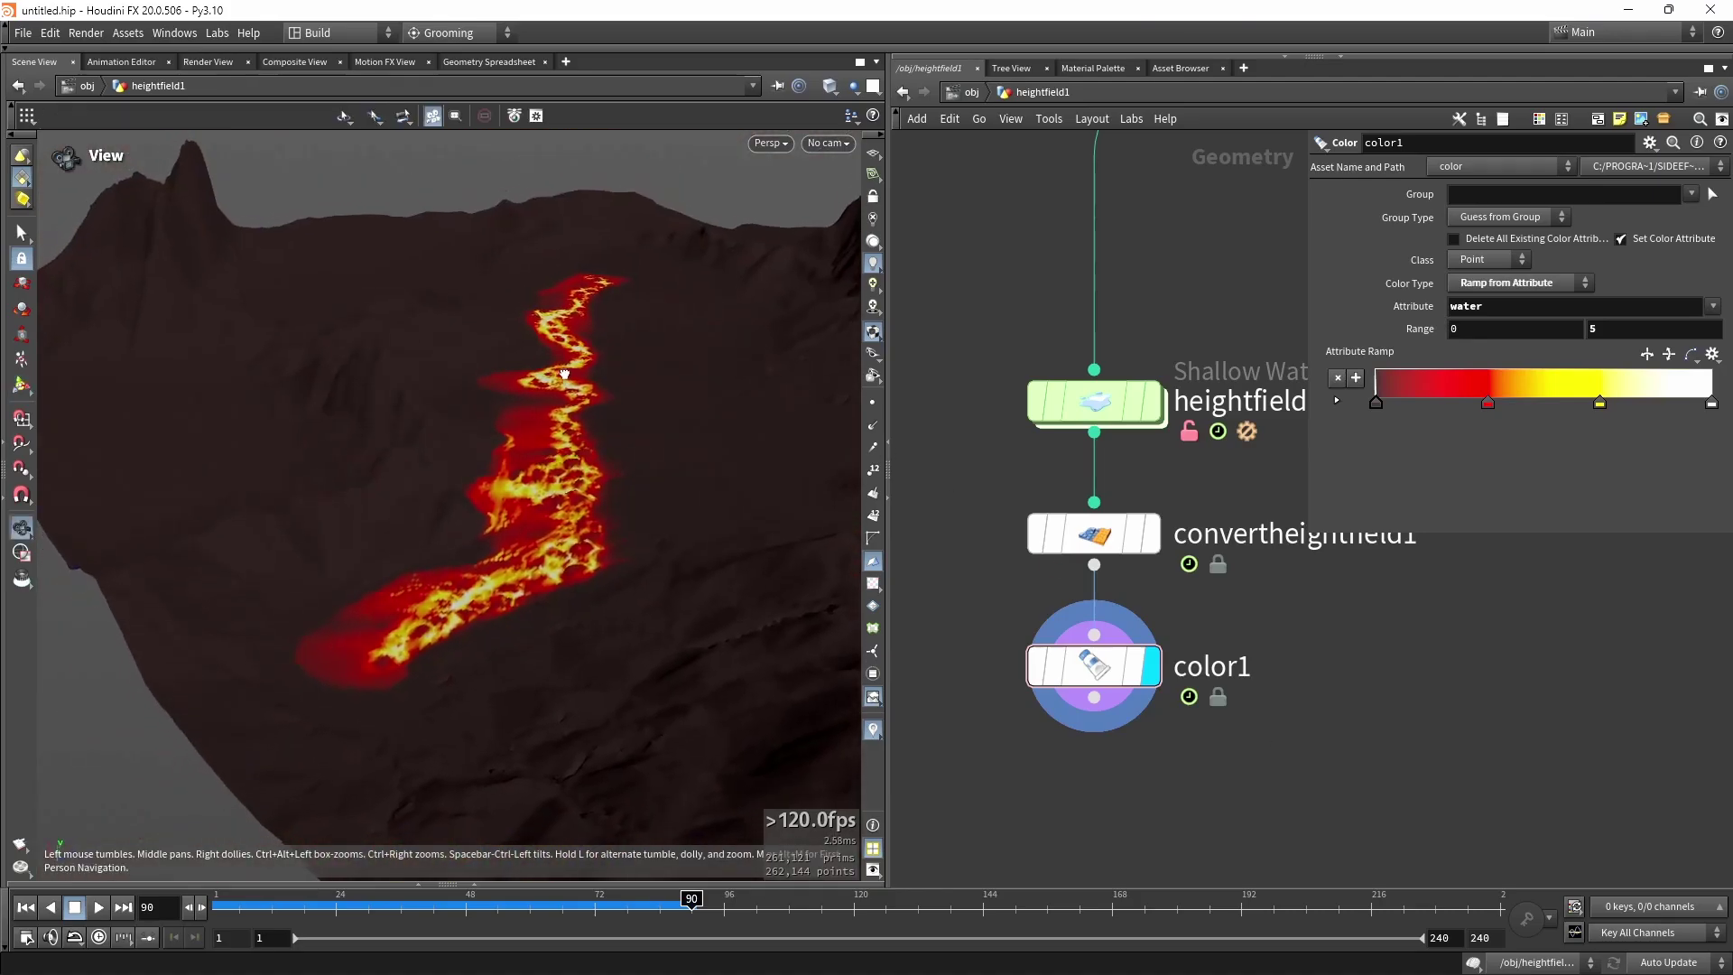
{"action": "right_click_drag", "start_coordinate": [578, 365], "coordinate": [564, 395], "text": "alt"}
{"action": "left_click_drag", "start_coordinate": [564, 395], "coordinate": [787, 400], "text": "alt"}
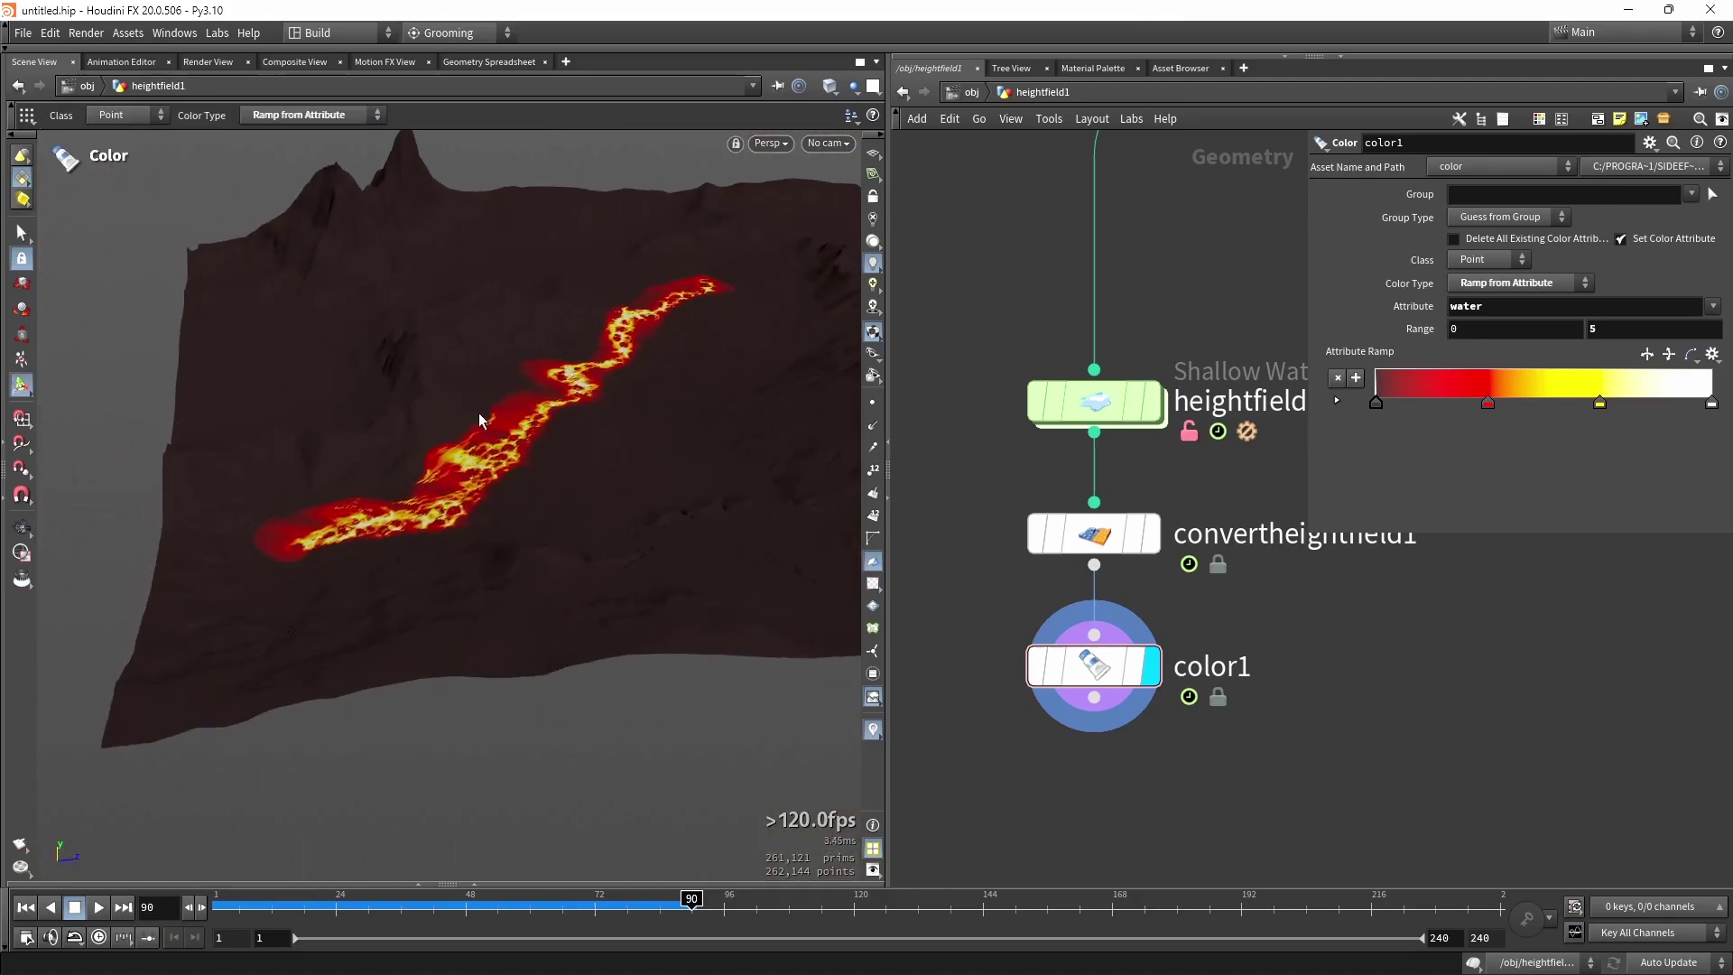
{"action": "left_click_drag", "start_coordinate": [553, 487], "coordinate": [857, 435], "text": "alt"}
{"action": "key", "text": "h"}
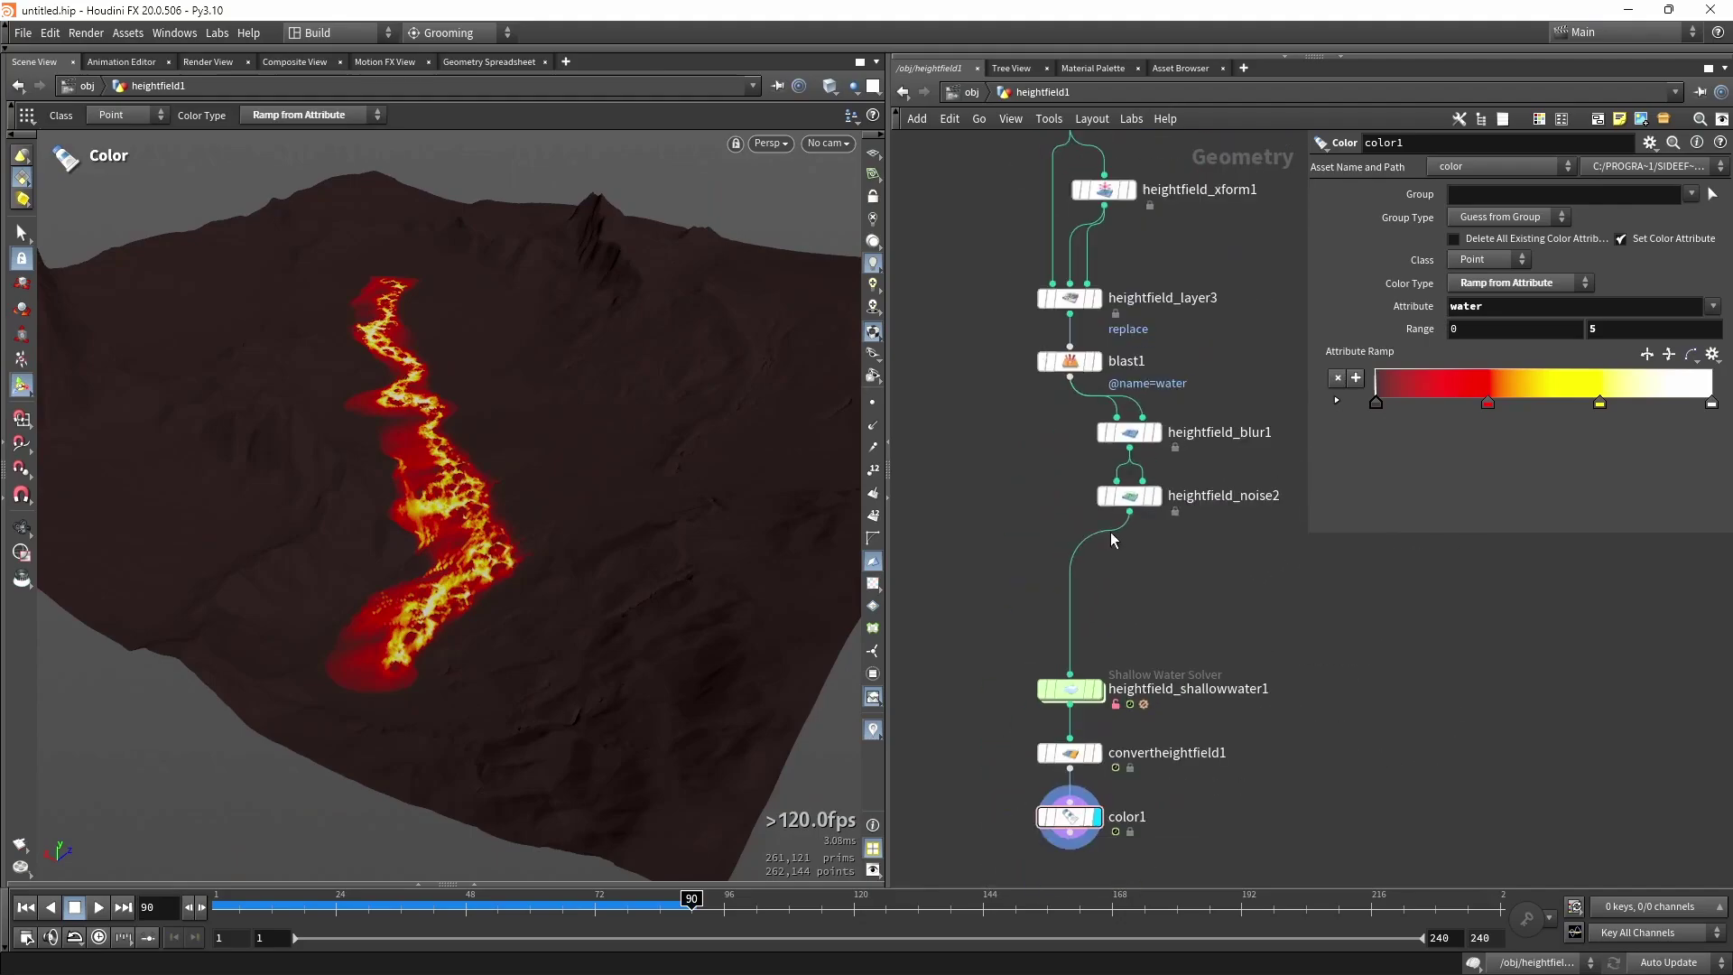
{"action": "middle_click_drag", "start_coordinate": [1113, 539], "coordinate": [1093, 801]}
{"action": "left_click", "coordinate": [1076, 206]}
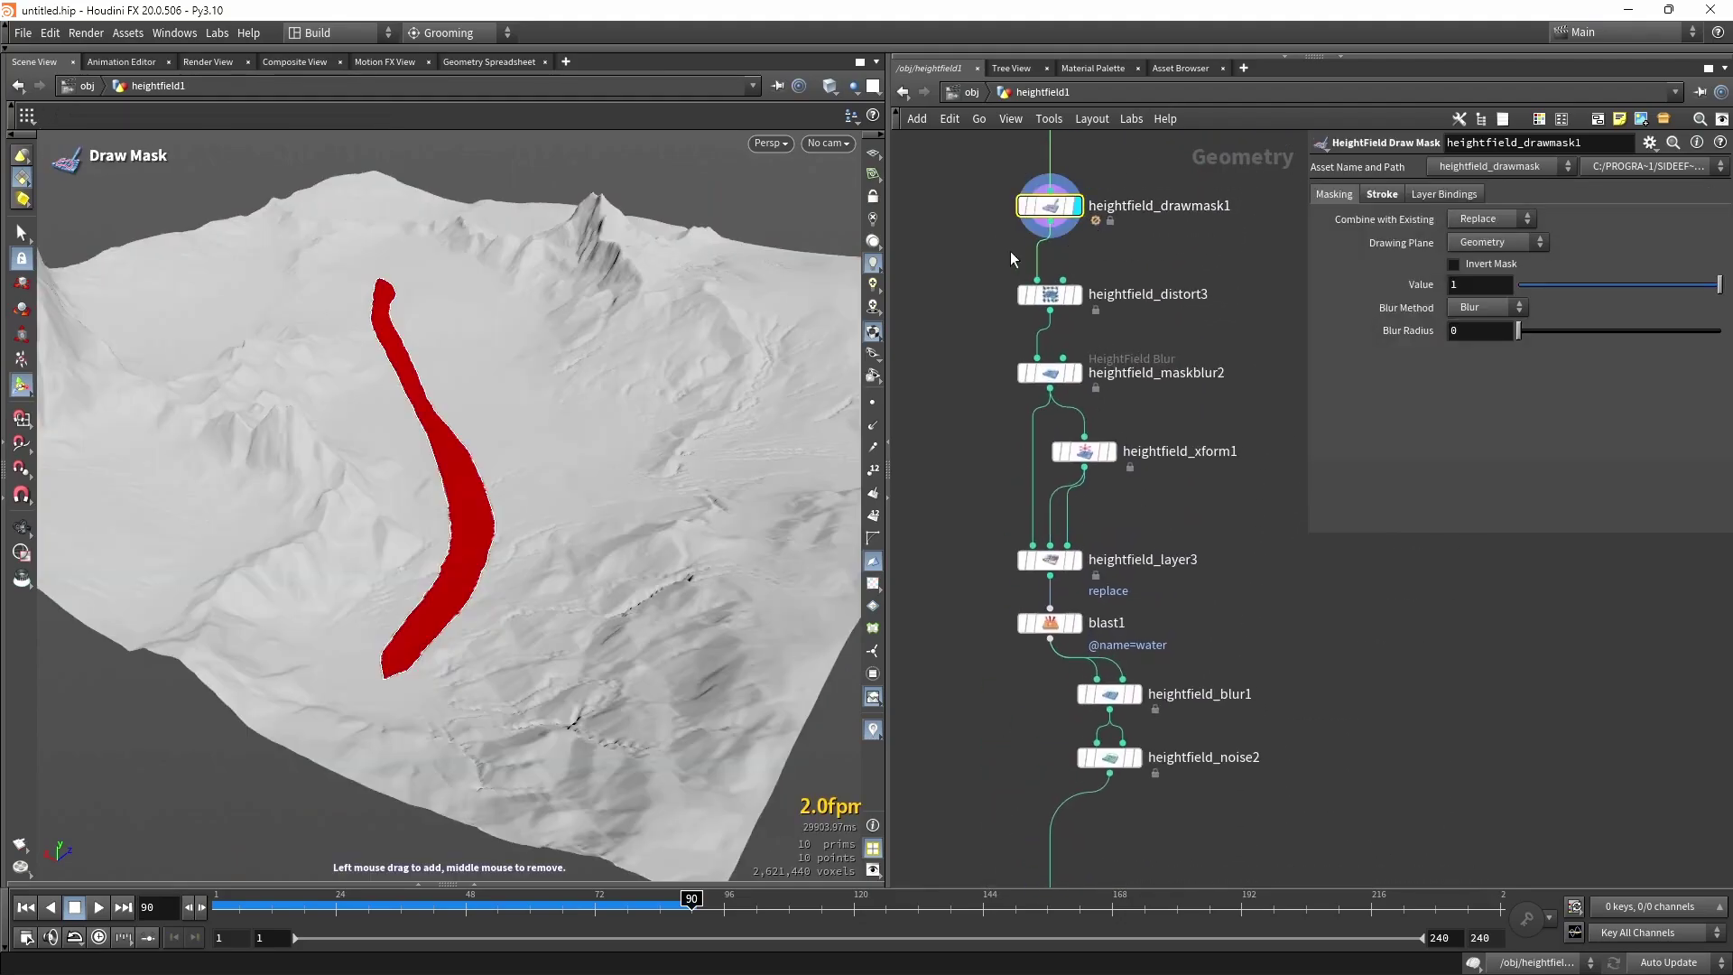
{"action": "left_click_drag", "start_coordinate": [383, 392], "coordinate": [441, 443], "text": "alt"}
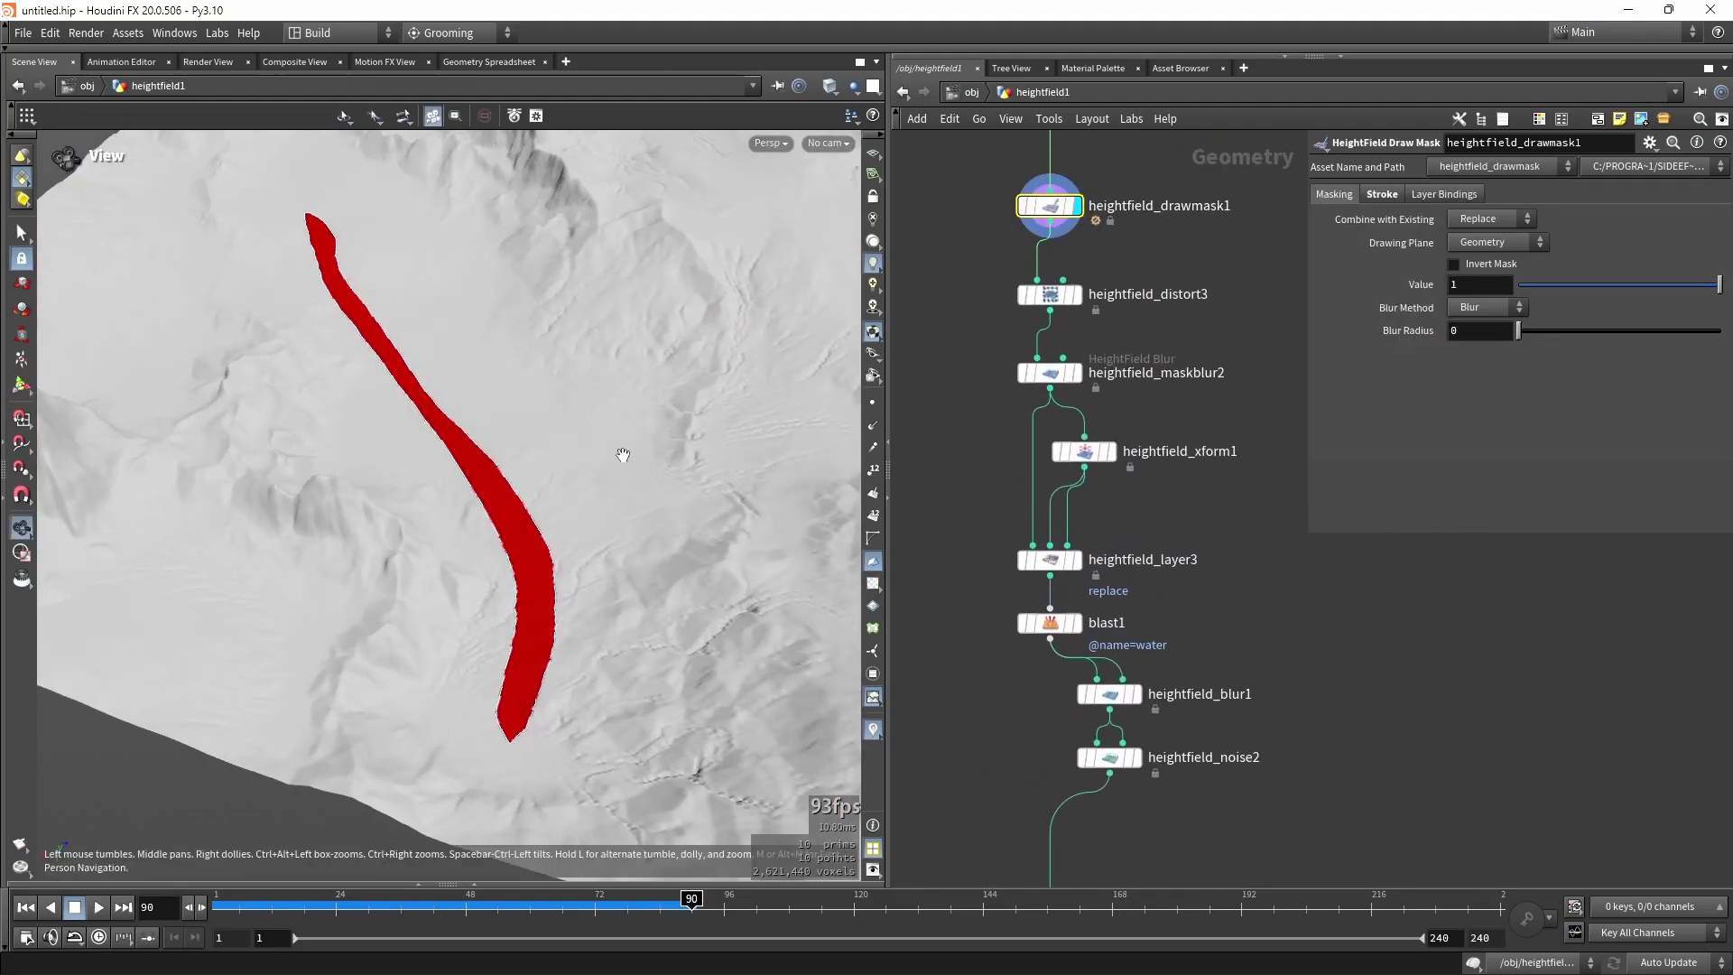
{"action": "mouse_move", "coordinate": [675, 316]}
{"action": "left_mouse_down", "text": "alt"}
{"action": "mouse_move", "coordinate": [691, 372]}
{"action": "mouse_move", "coordinate": [652, 329]}
{"action": "mouse_move", "coordinate": [697, 427]}
{"action": "mouse_move", "coordinate": [641, 511]}
{"action": "mouse_move", "coordinate": [643, 542]}
{"action": "mouse_move", "coordinate": [701, 479]}
{"action": "mouse_move", "coordinate": [712, 366]}
{"action": "left_mouse_up", "text": "alt"}
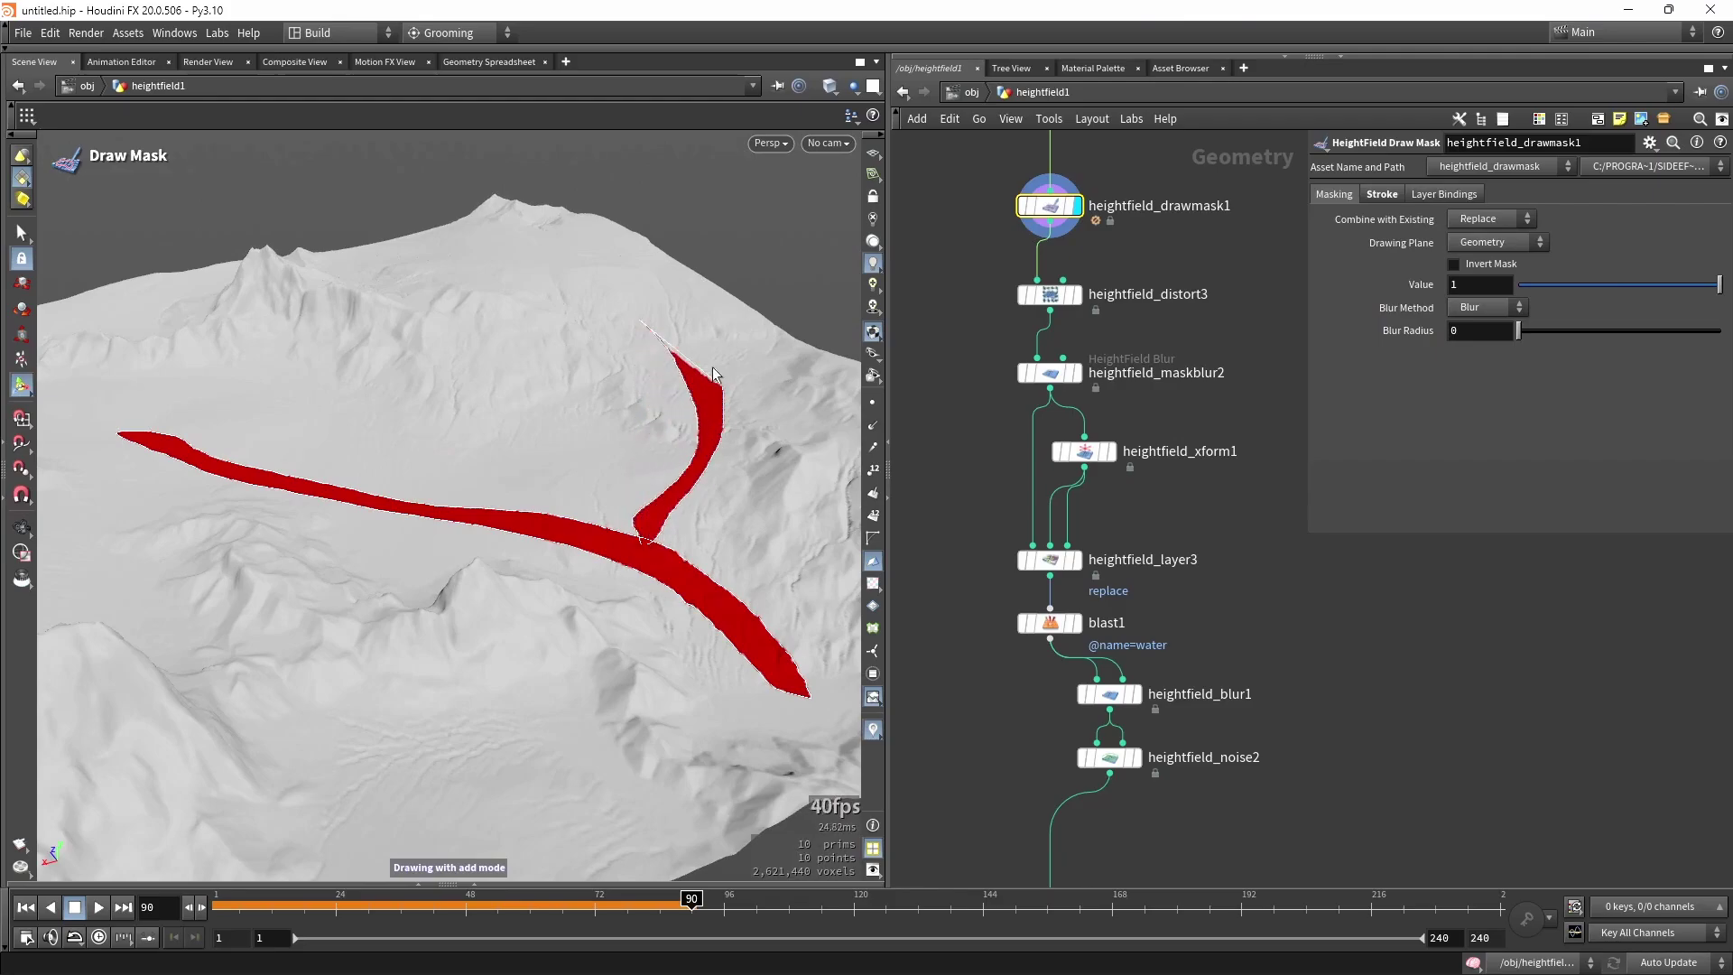
Rerun the shallow water simulation from the first frame, stop at frame 48 and display color1 to inspect the branched flow.
{"action": "middle_click_drag", "start_coordinate": [1221, 876], "coordinate": [1156, 634]}
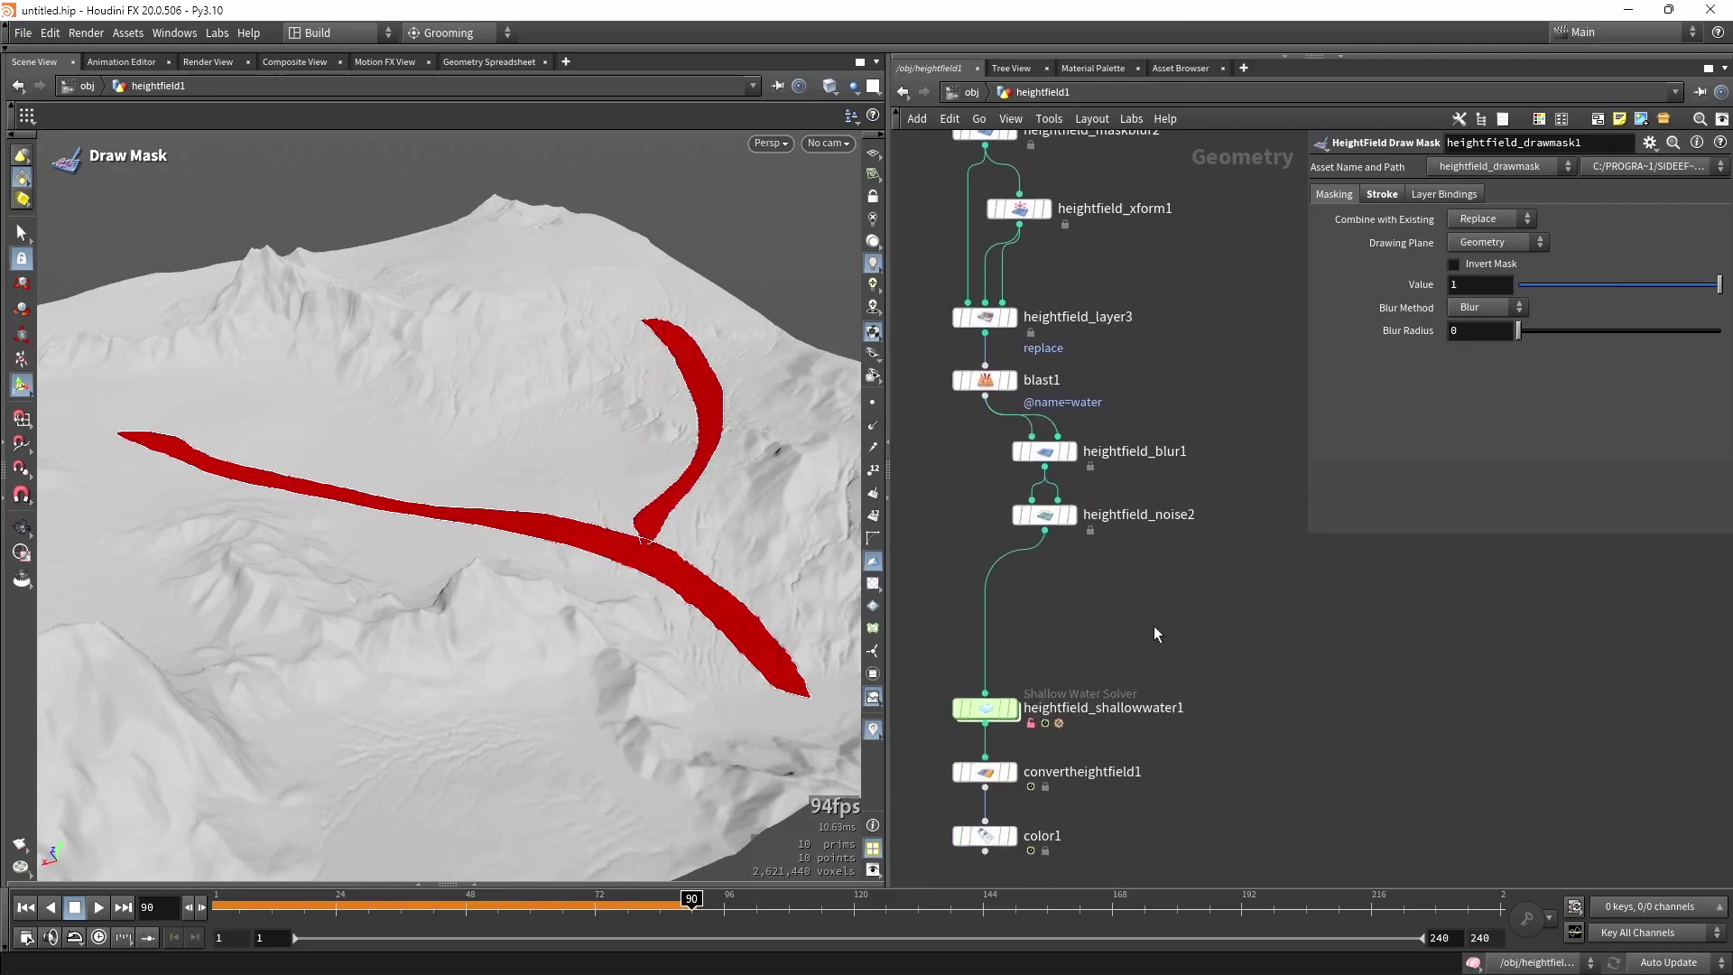
{"action": "left_click", "coordinate": [1013, 707]}
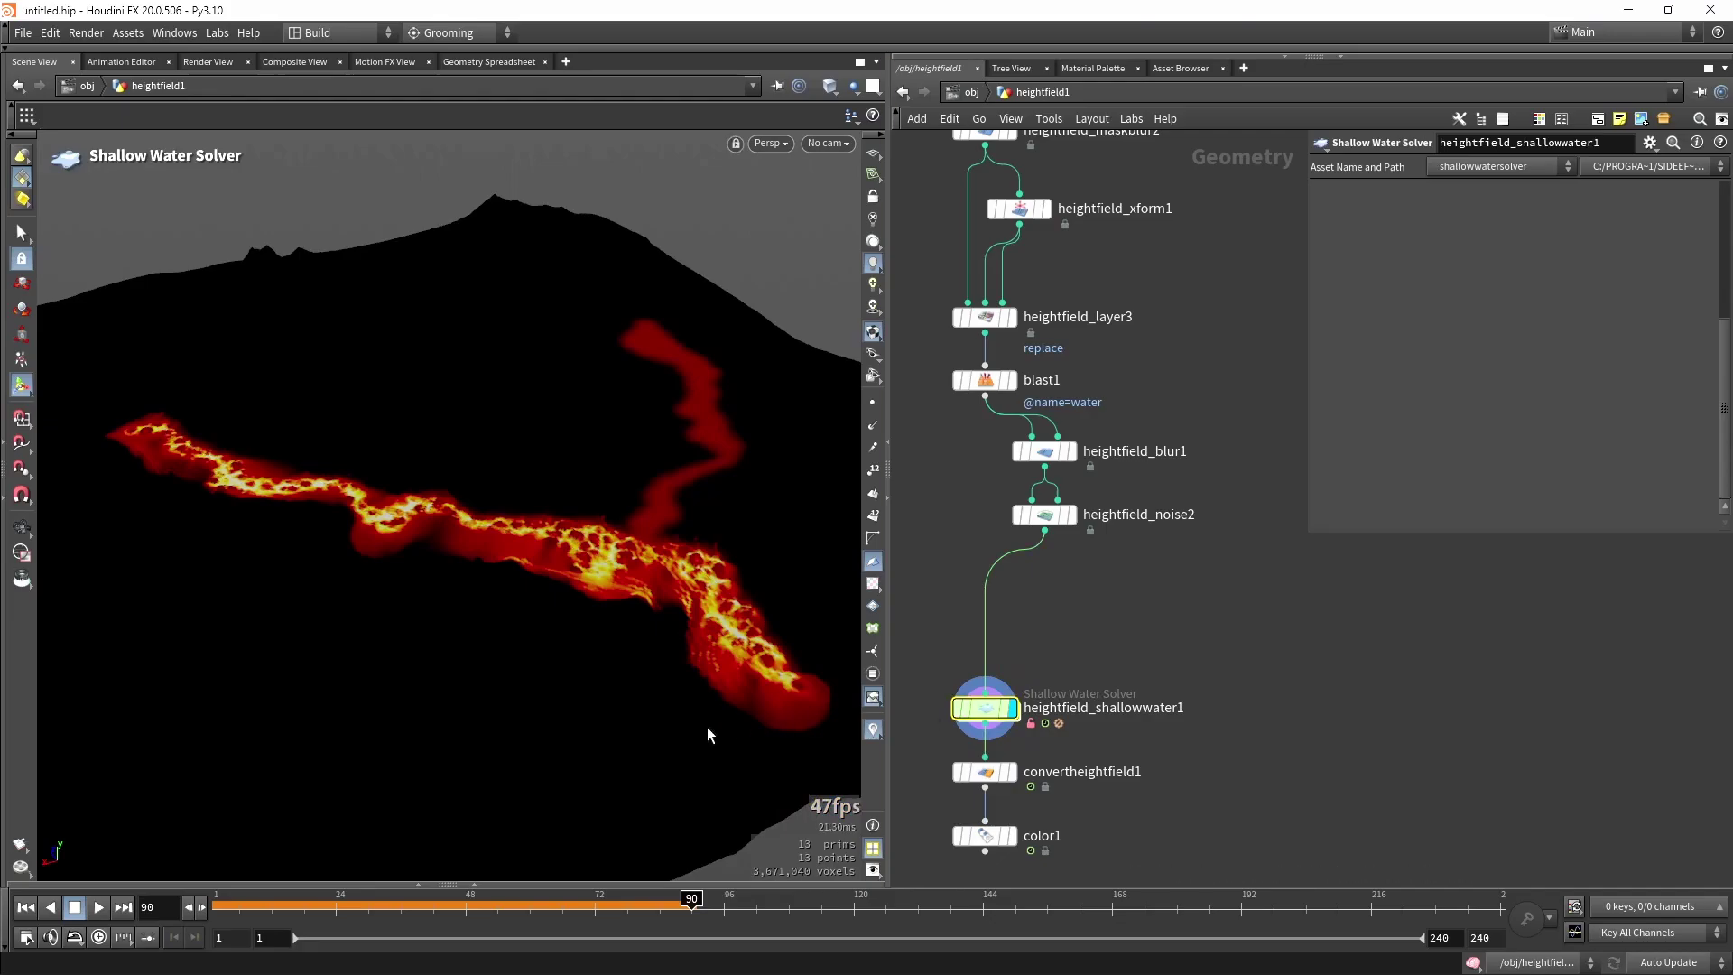
{"action": "left_click_drag", "start_coordinate": [303, 910], "coordinate": [156, 914]}
{"action": "left_click", "coordinate": [99, 907]}
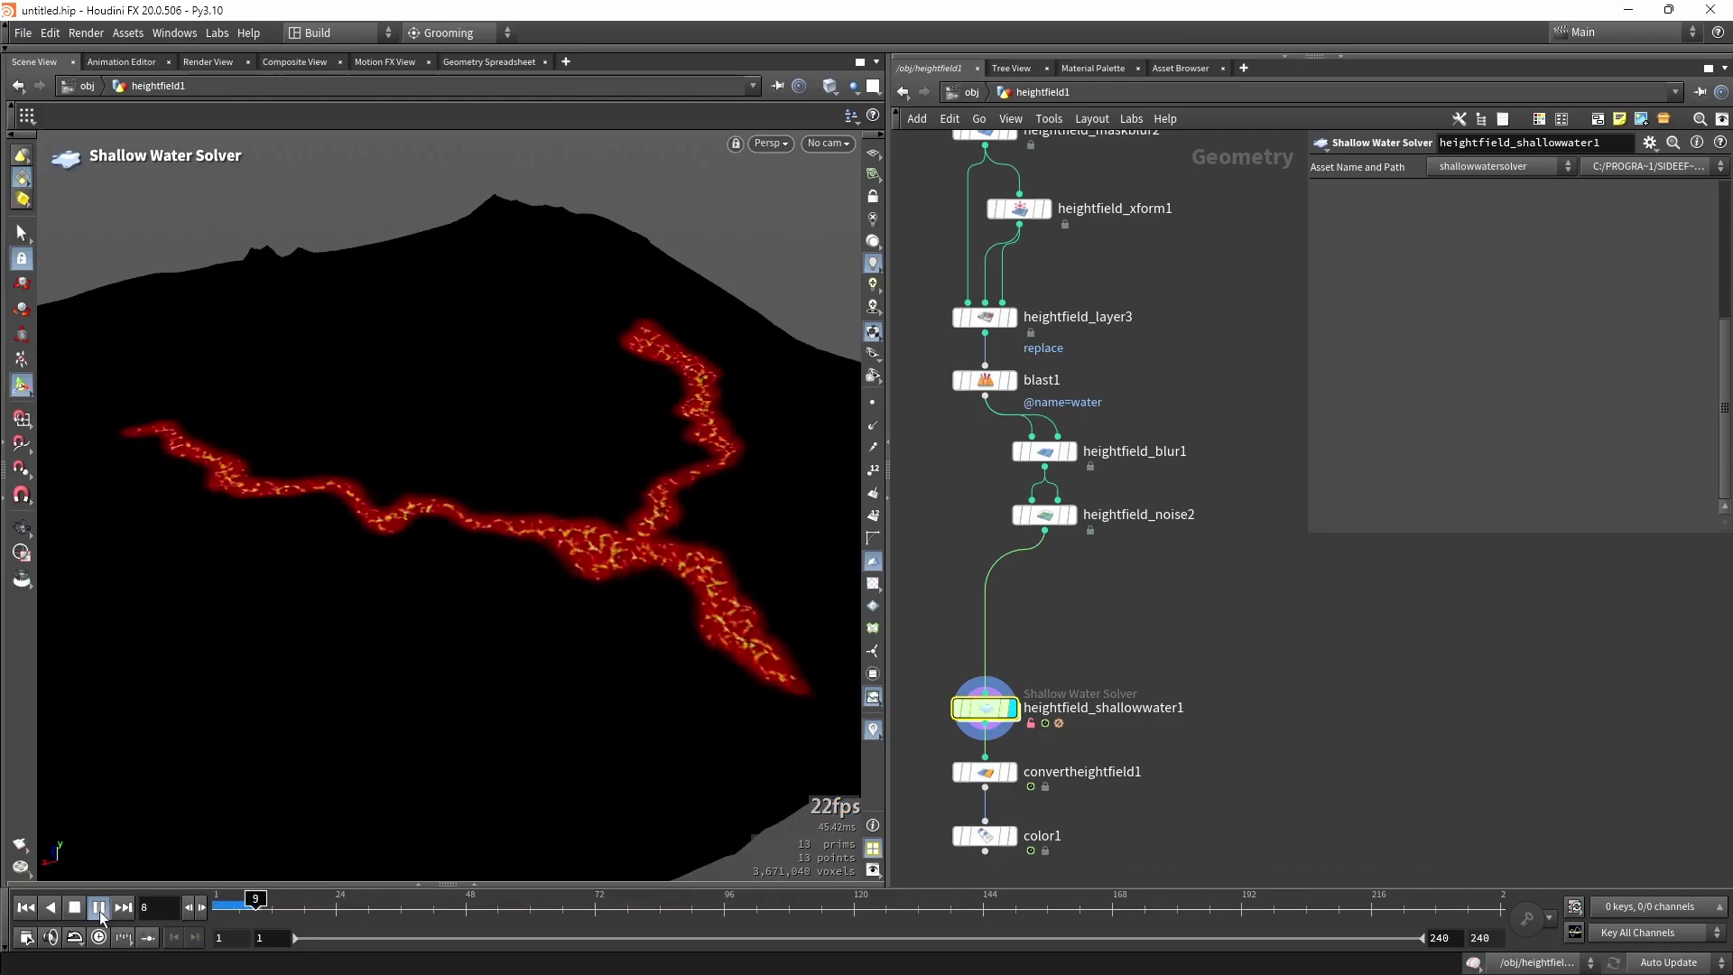
{"action": "left_click", "coordinate": [74, 907]}
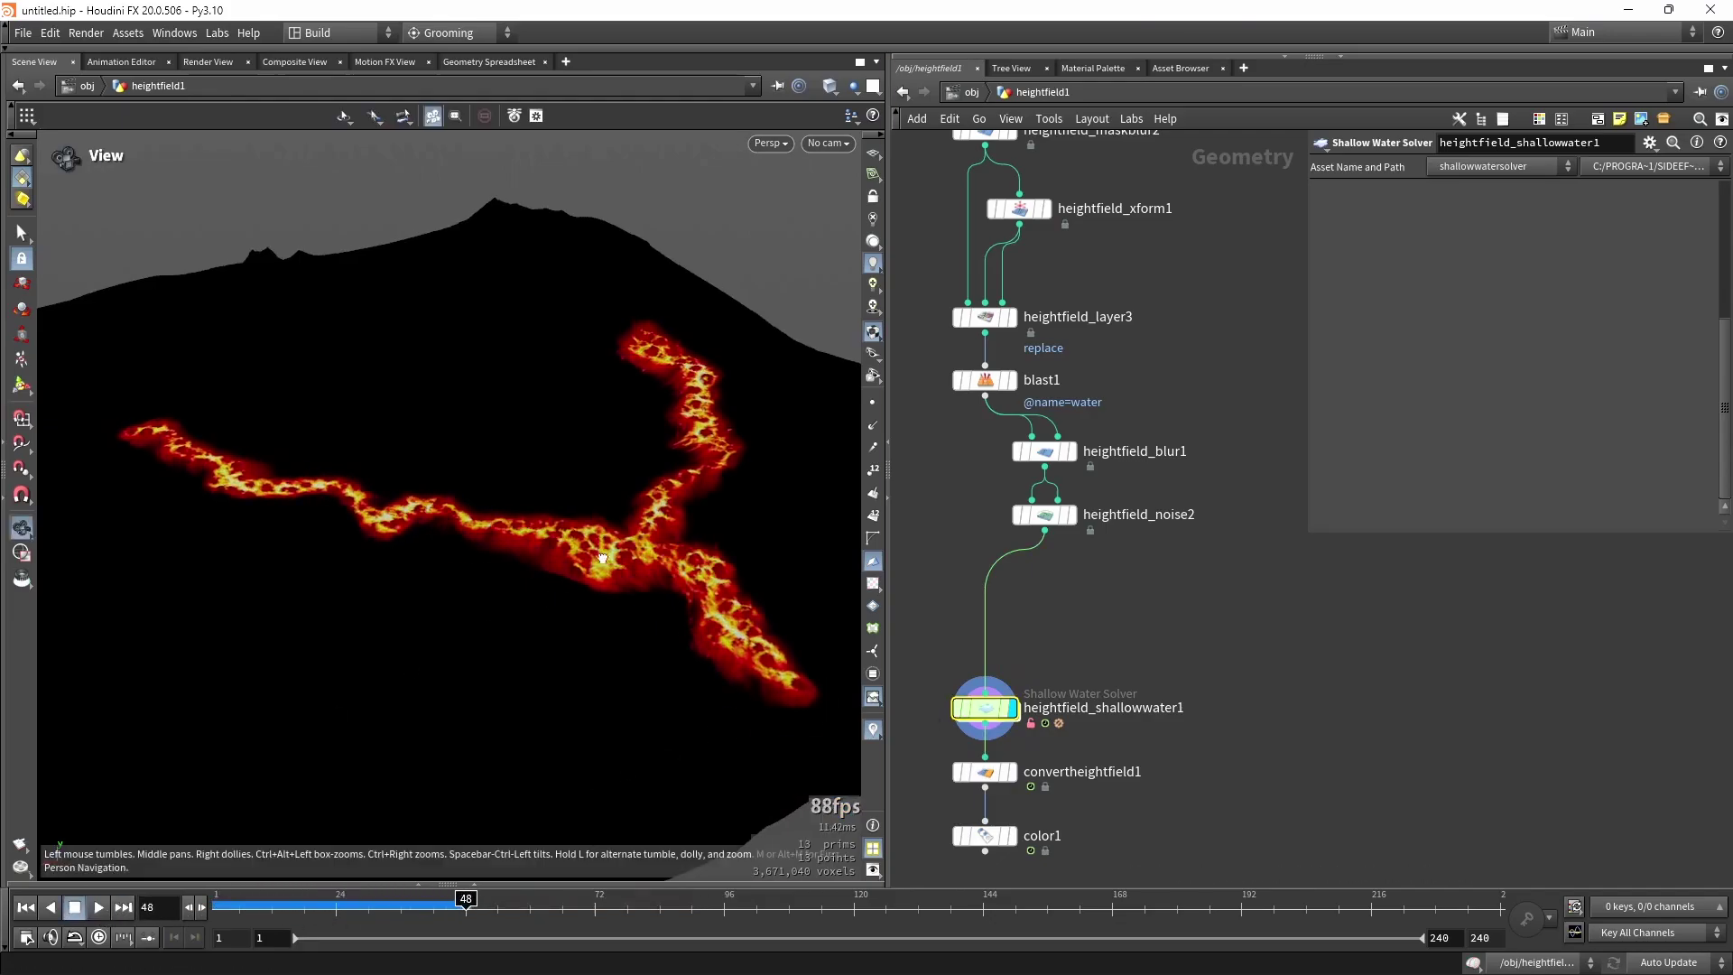
{"action": "left_click", "coordinate": [1010, 835]}
{"action": "left_click_drag", "start_coordinate": [684, 615], "coordinate": [503, 572], "text": "alt"}
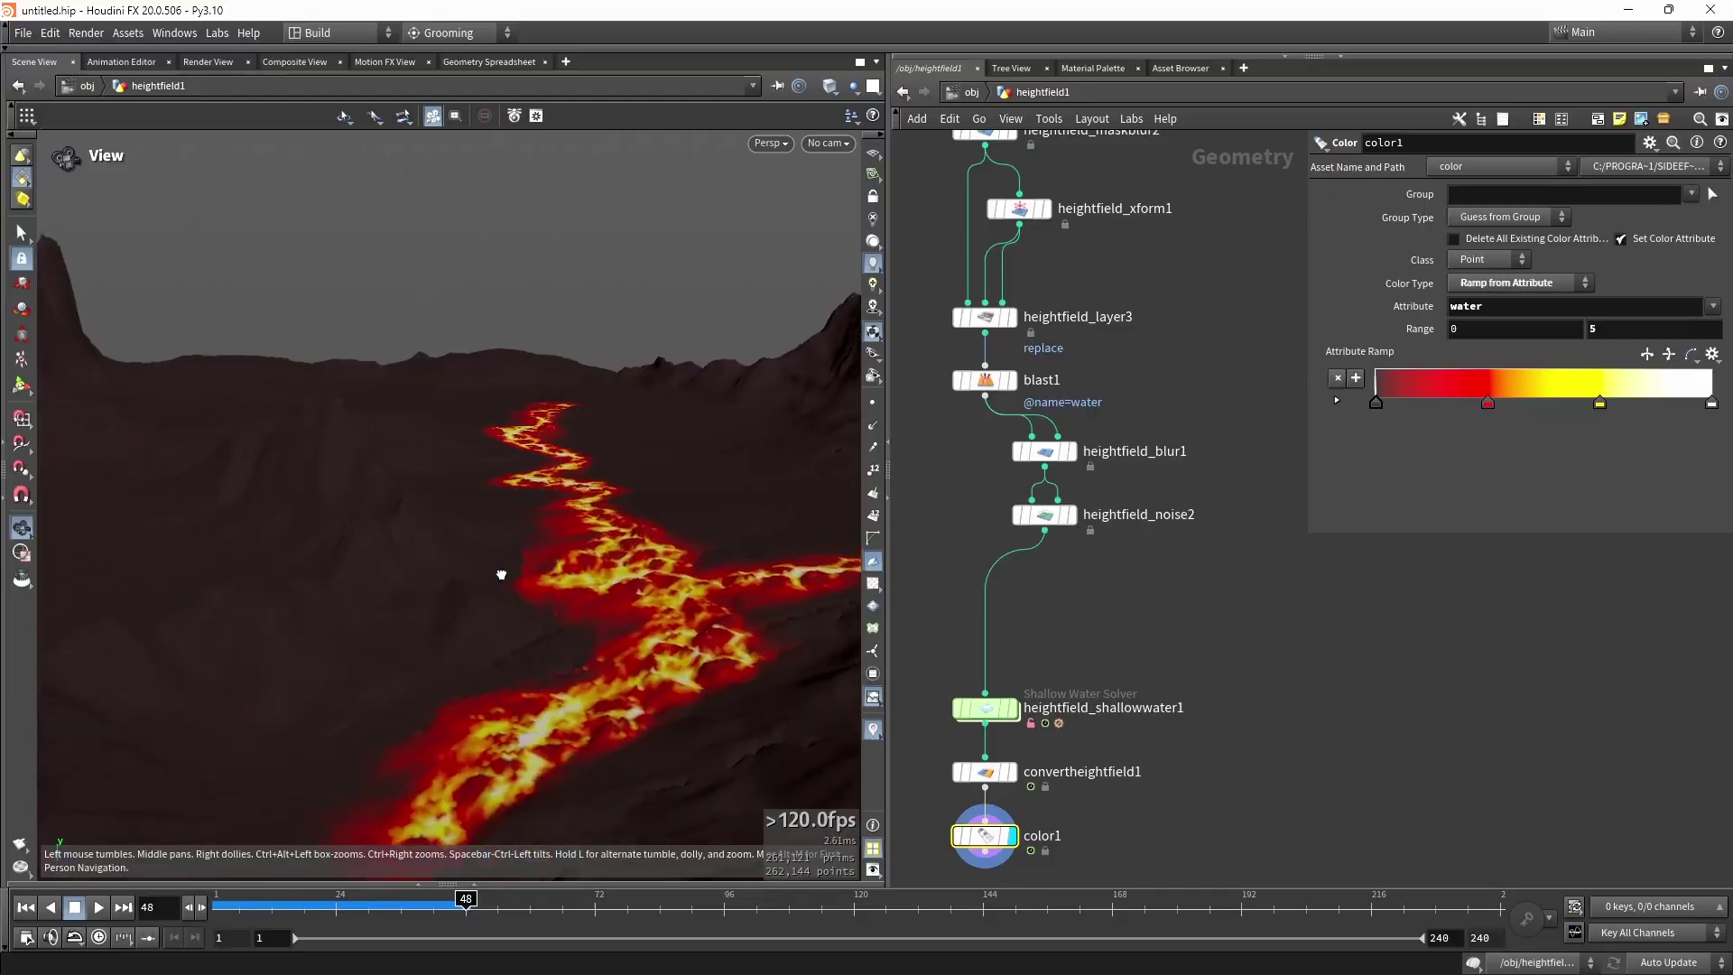